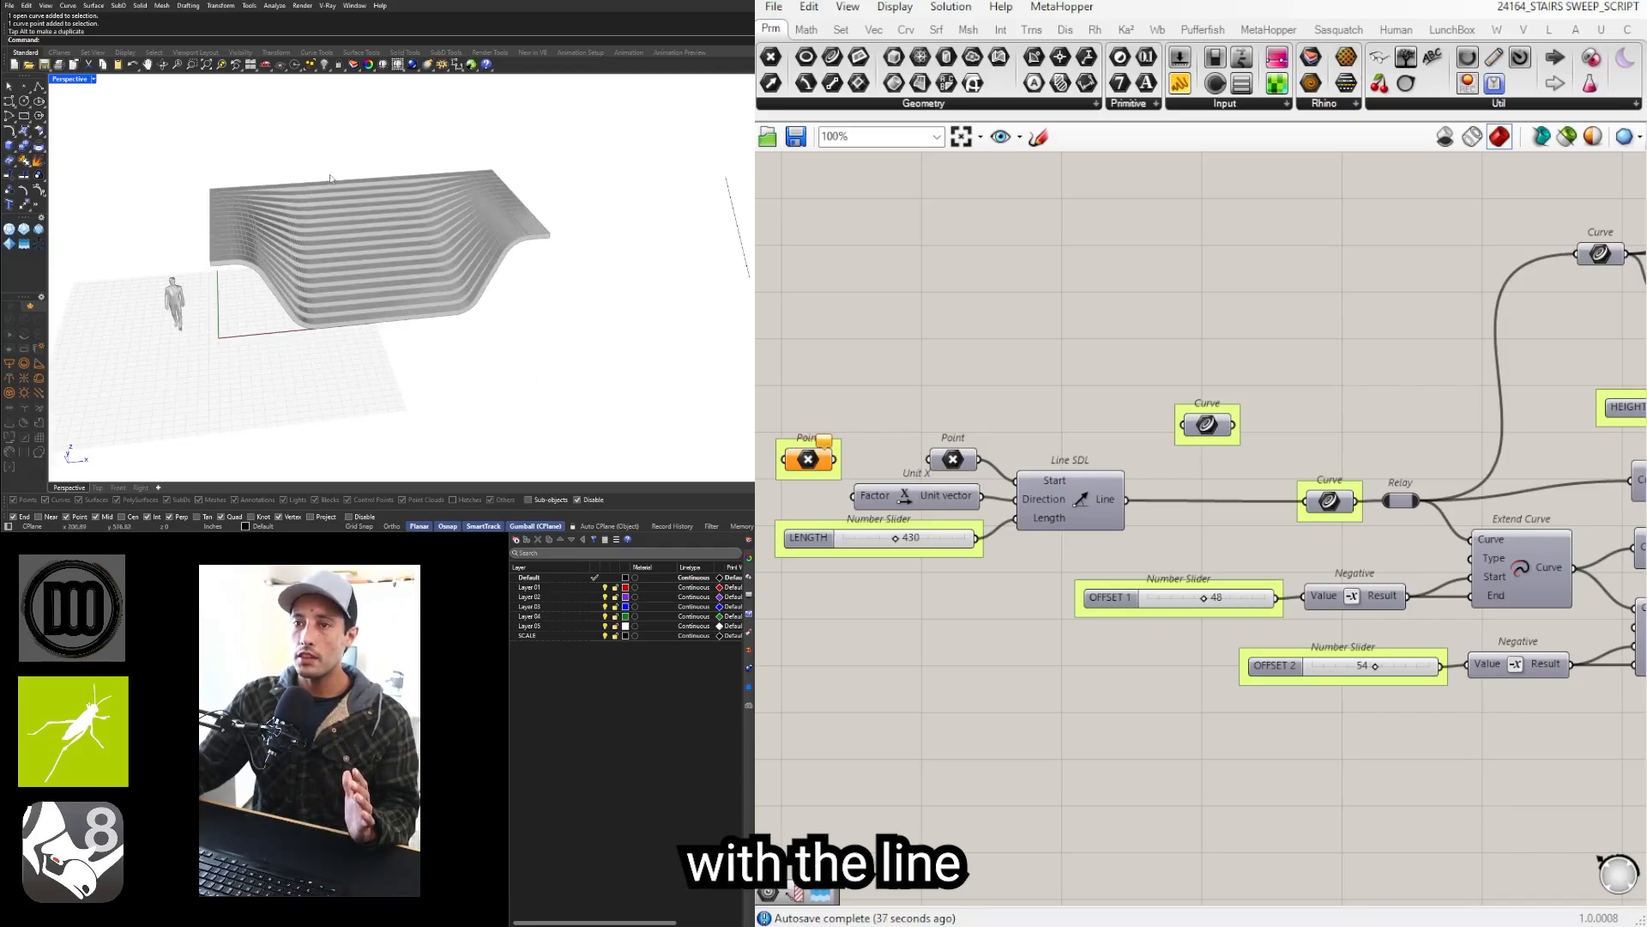
Step: Connect the referenced Curve parameter to the stair script's input Curve in place of the Line SDL output
{"action": "right_click_drag", "start_coordinate": [642, 249], "coordinate": [503, 273], "text": "shift"}
{"action": "left_click_drag", "start_coordinate": [671, 274], "coordinate": [548, 235]}
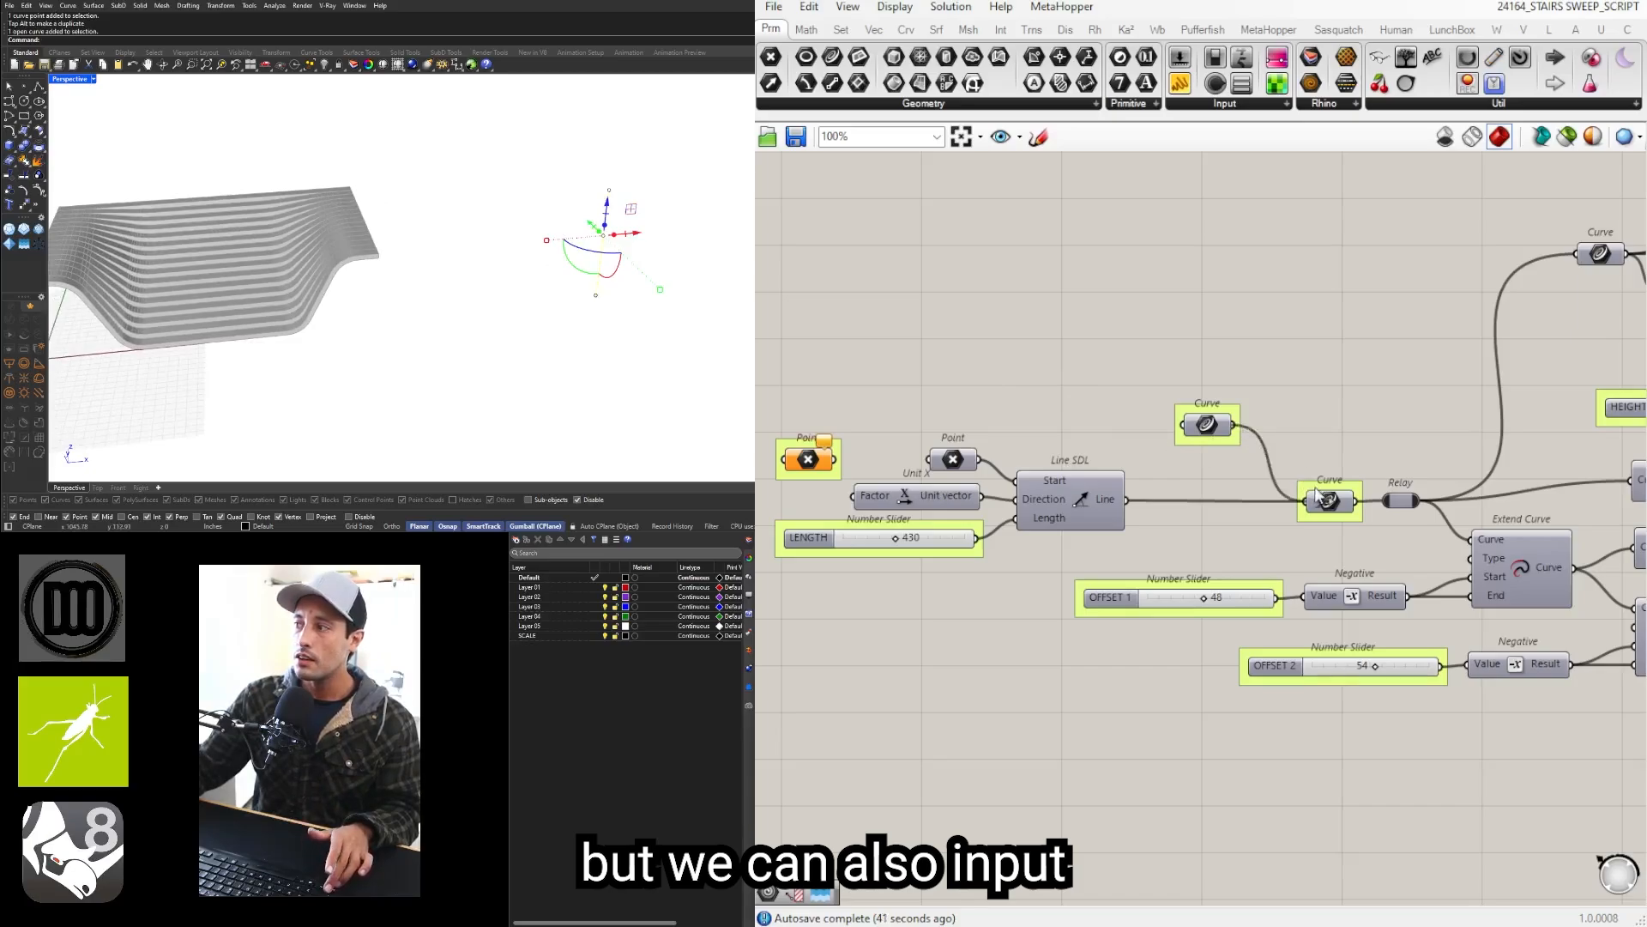
{"action": "left_click_drag", "start_coordinate": [1316, 490], "coordinate": [1313, 494]}
{"action": "right_click_drag", "start_coordinate": [715, 238], "coordinate": [524, 225]}
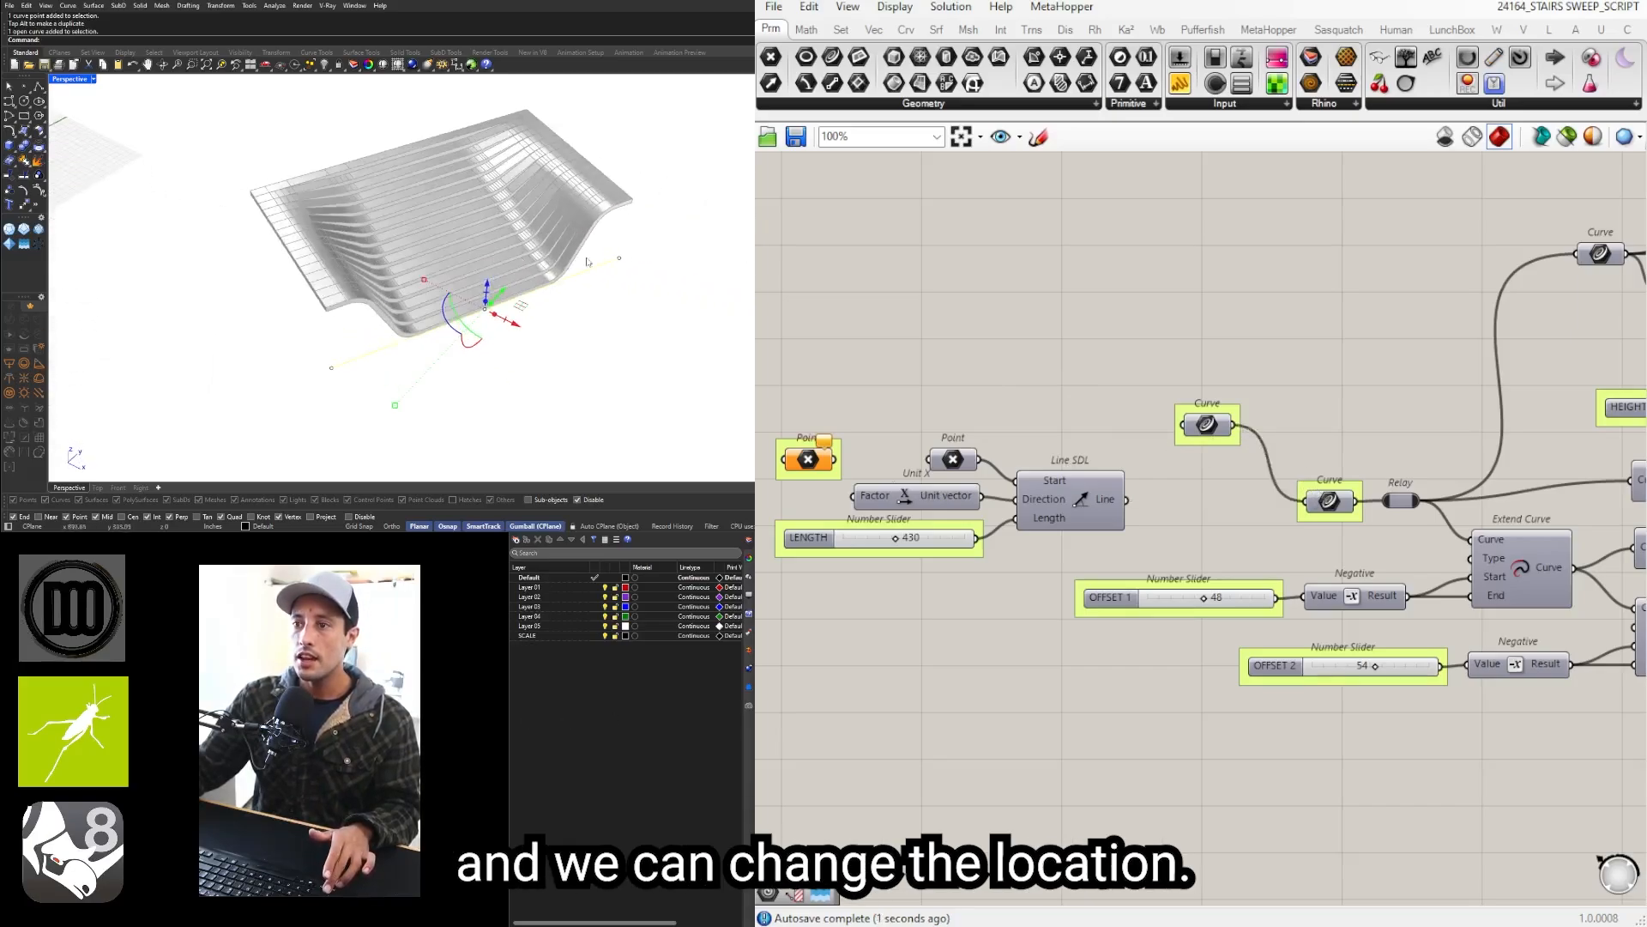
Step: Move an end point of the referenced base line in the Rhino viewport to change the stair's direction and width
{"action": "left_click_drag", "start_coordinate": [643, 246], "coordinate": [588, 293]}
{"action": "right_click_drag", "start_coordinate": [547, 274], "coordinate": [625, 287]}
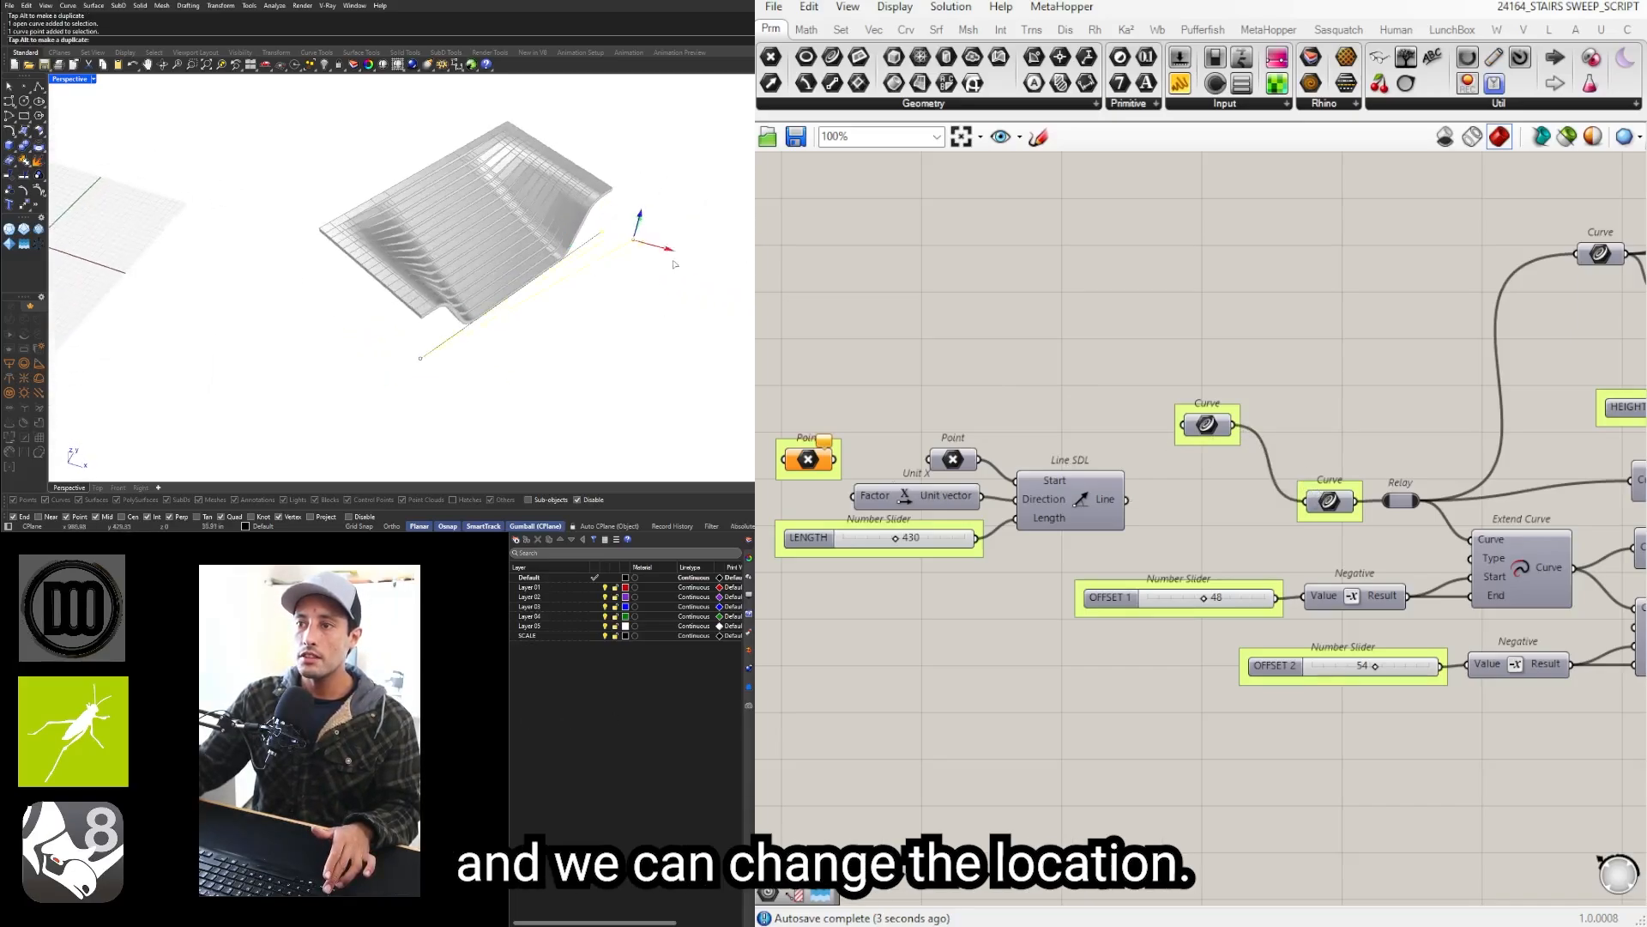
{"action": "left_click_drag", "start_coordinate": [652, 244], "coordinate": [679, 251]}
{"action": "right_click_drag", "start_coordinate": [668, 249], "coordinate": [677, 257]}
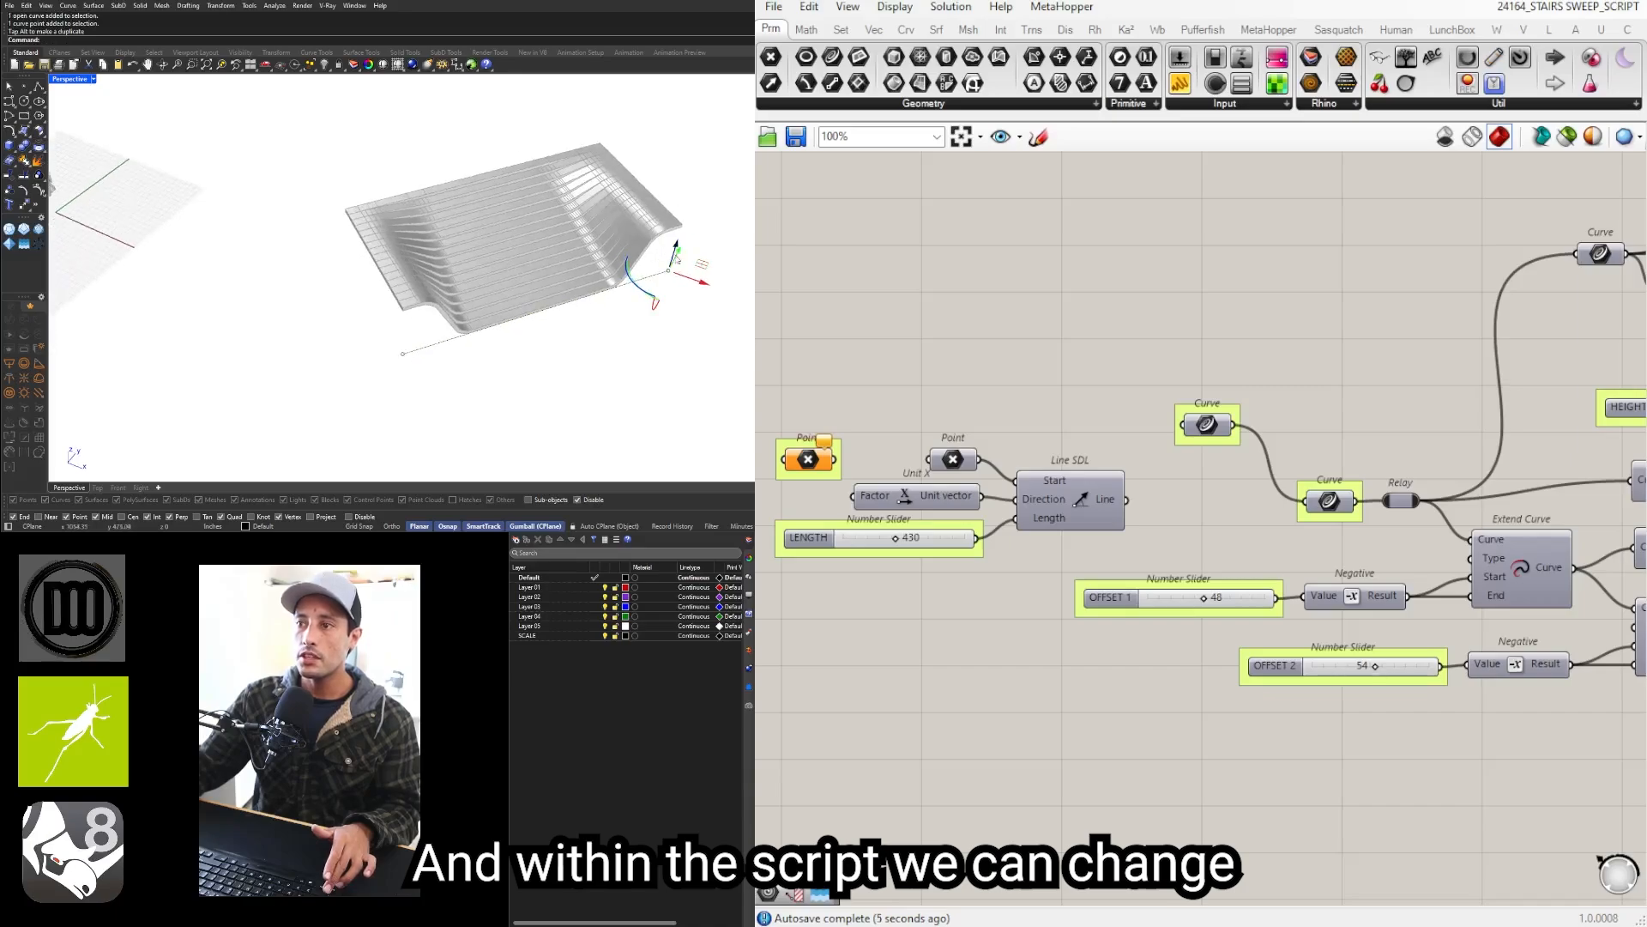
{"action": "right_click_drag", "start_coordinate": [626, 324], "coordinate": [678, 335]}
Step: Set the OFFSET 1 slider to 35 and inspect the changed stair profile in the Rhino viewport
{"action": "scroll", "coordinate": [1116, 583], "scroll_direction": "up", "scroll_amount": 5}
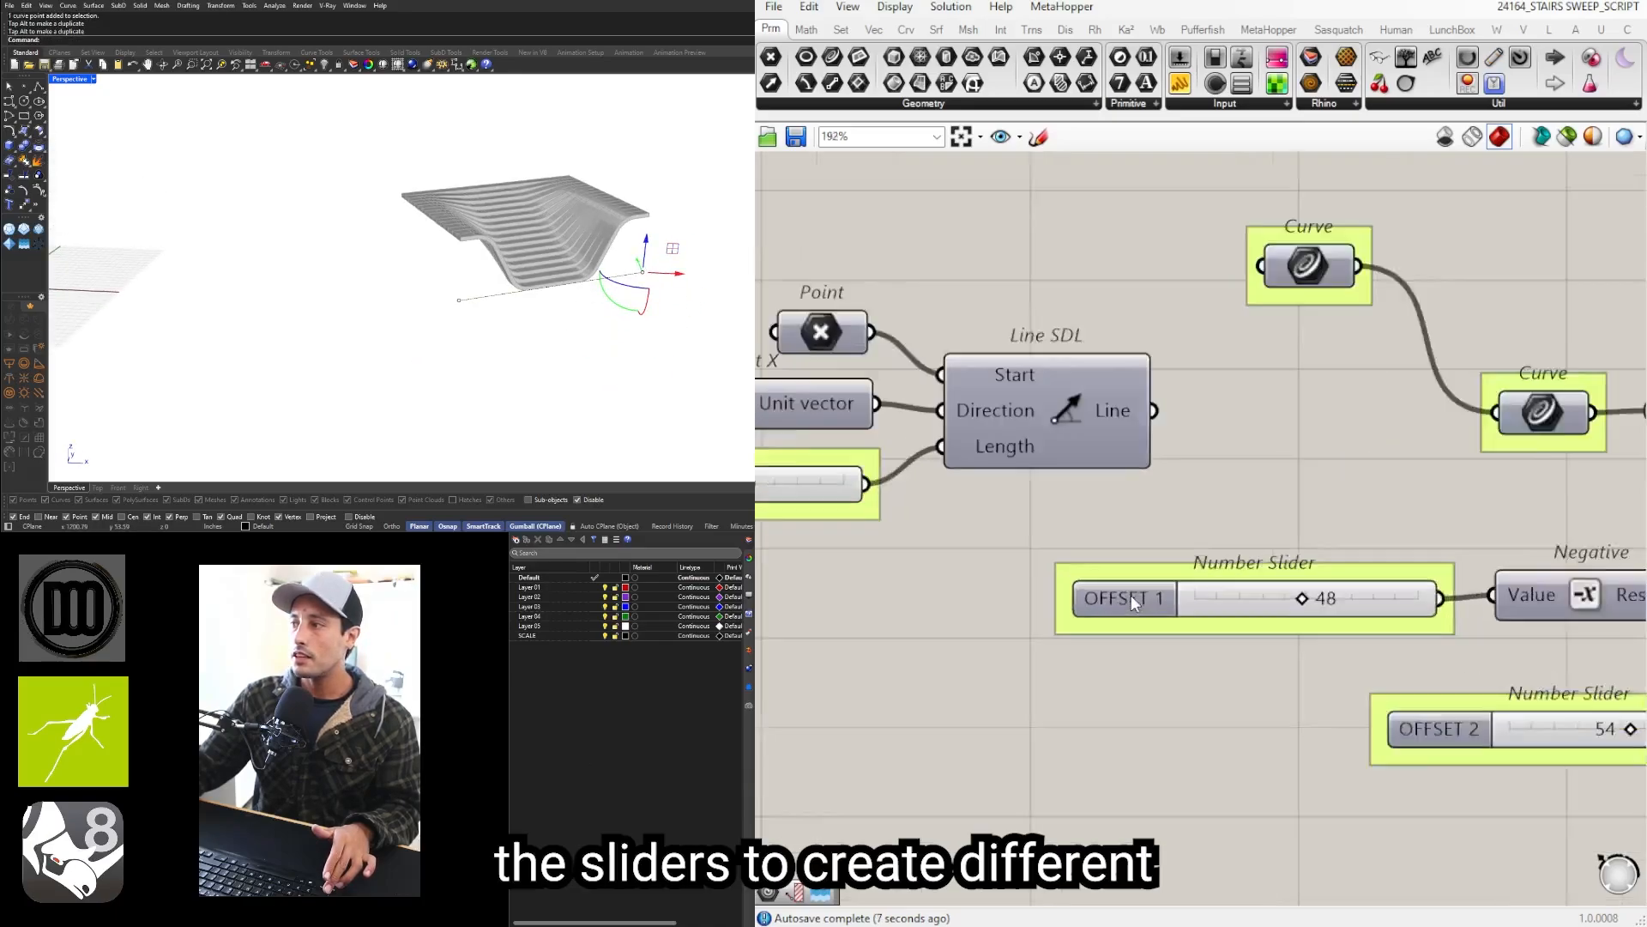
{"action": "scroll", "coordinate": [1201, 563], "scroll_direction": "down", "scroll_amount": 3}
{"action": "scroll", "coordinate": [1244, 519], "scroll_direction": "up", "scroll_amount": 4}
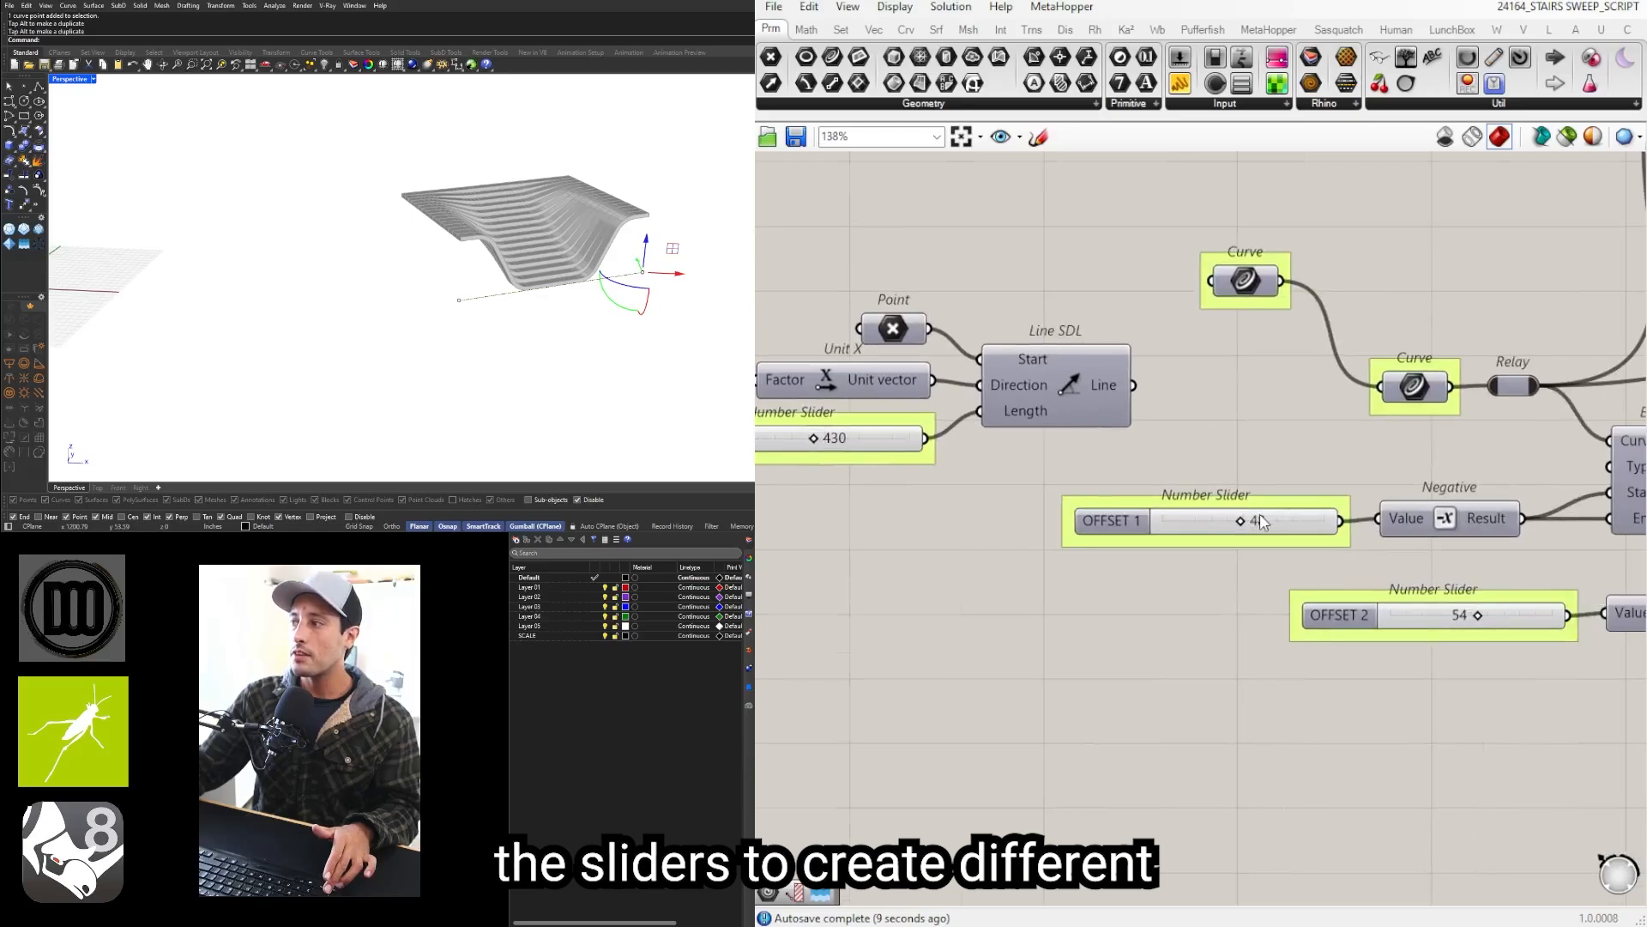
{"action": "left_click_drag", "start_coordinate": [1229, 529], "coordinate": [1193, 507]}
{"action": "scroll", "coordinate": [481, 314], "scroll_direction": "down", "scroll_amount": 5}
{"action": "right_click_drag", "start_coordinate": [480, 315], "coordinate": [513, 336]}
{"action": "left_click", "coordinate": [492, 353]}
Step: Reconnect the Line SDL output to the script's input Curve in place of the referenced curve
{"action": "scroll", "coordinate": [1045, 376], "scroll_direction": "down", "scroll_amount": 3}
{"action": "scroll", "coordinate": [1205, 404], "scroll_direction": "down", "scroll_amount": 7}
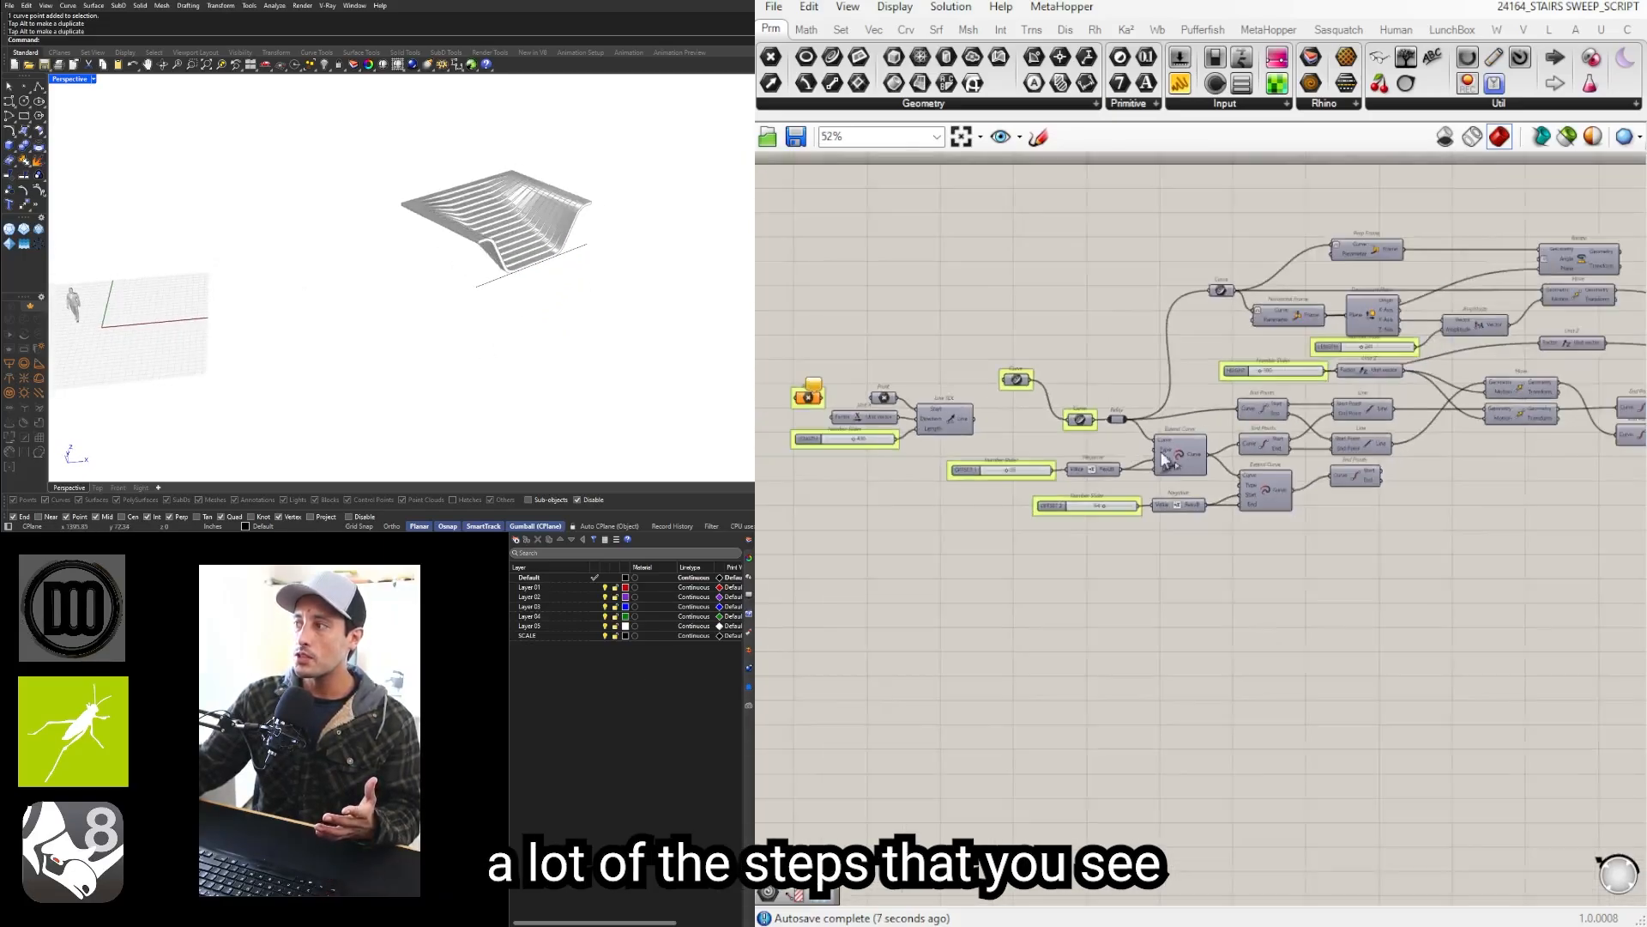
{"action": "scroll", "coordinate": [1306, 373], "scroll_direction": "down", "scroll_amount": 2}
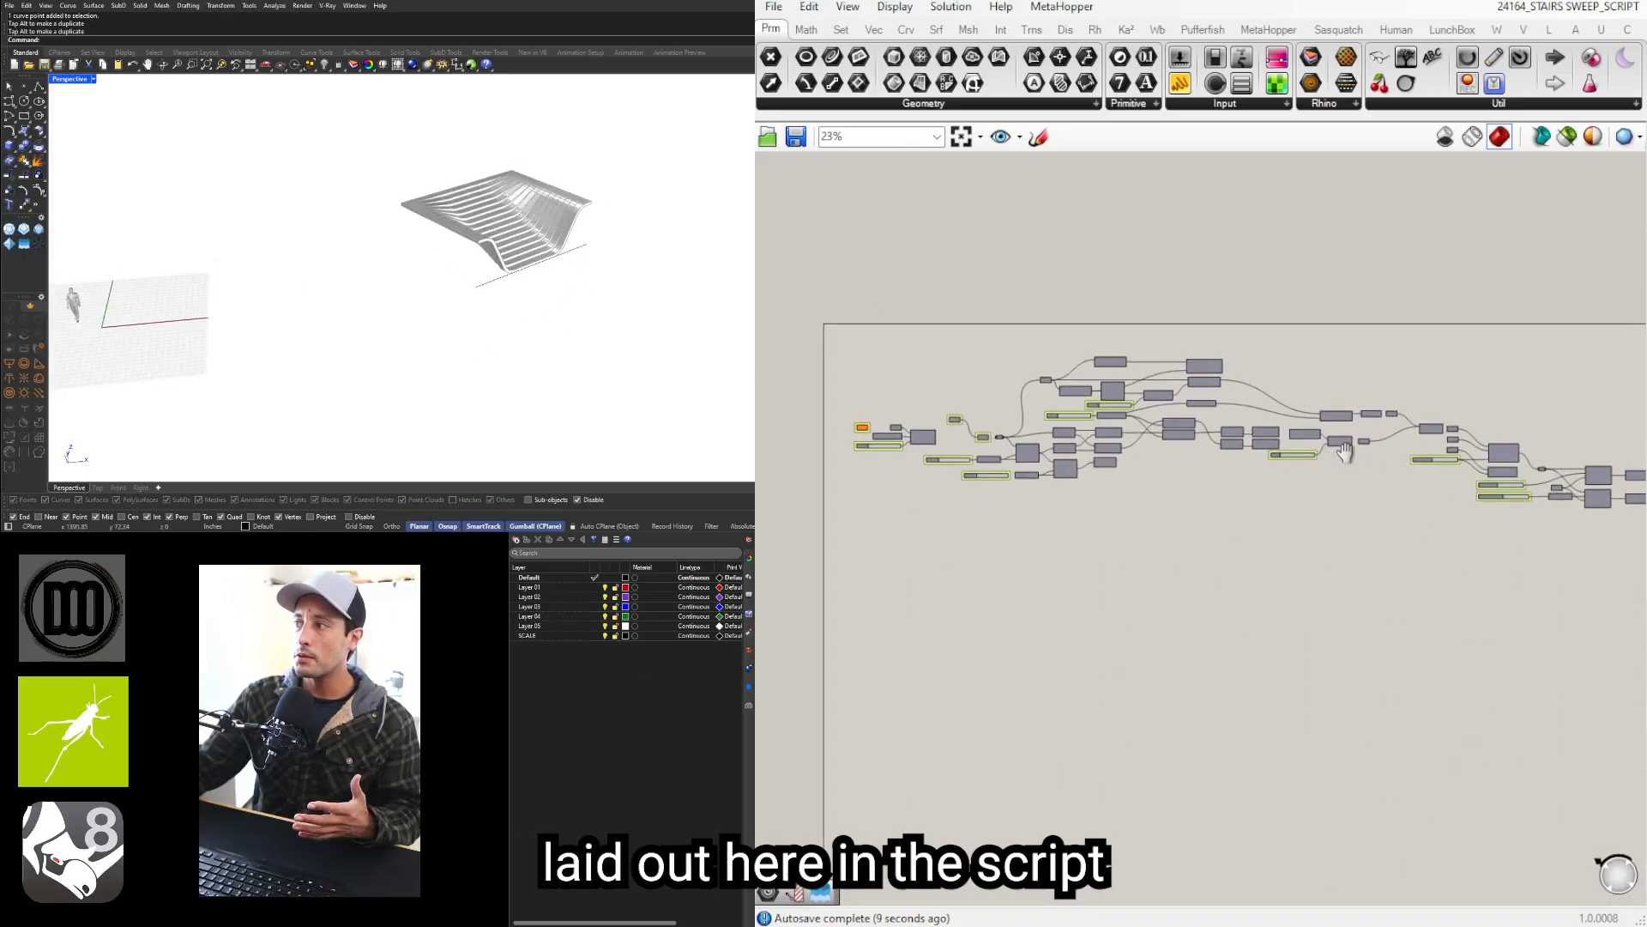
{"action": "right_click_drag", "start_coordinate": [674, 292], "coordinate": [565, 299]}
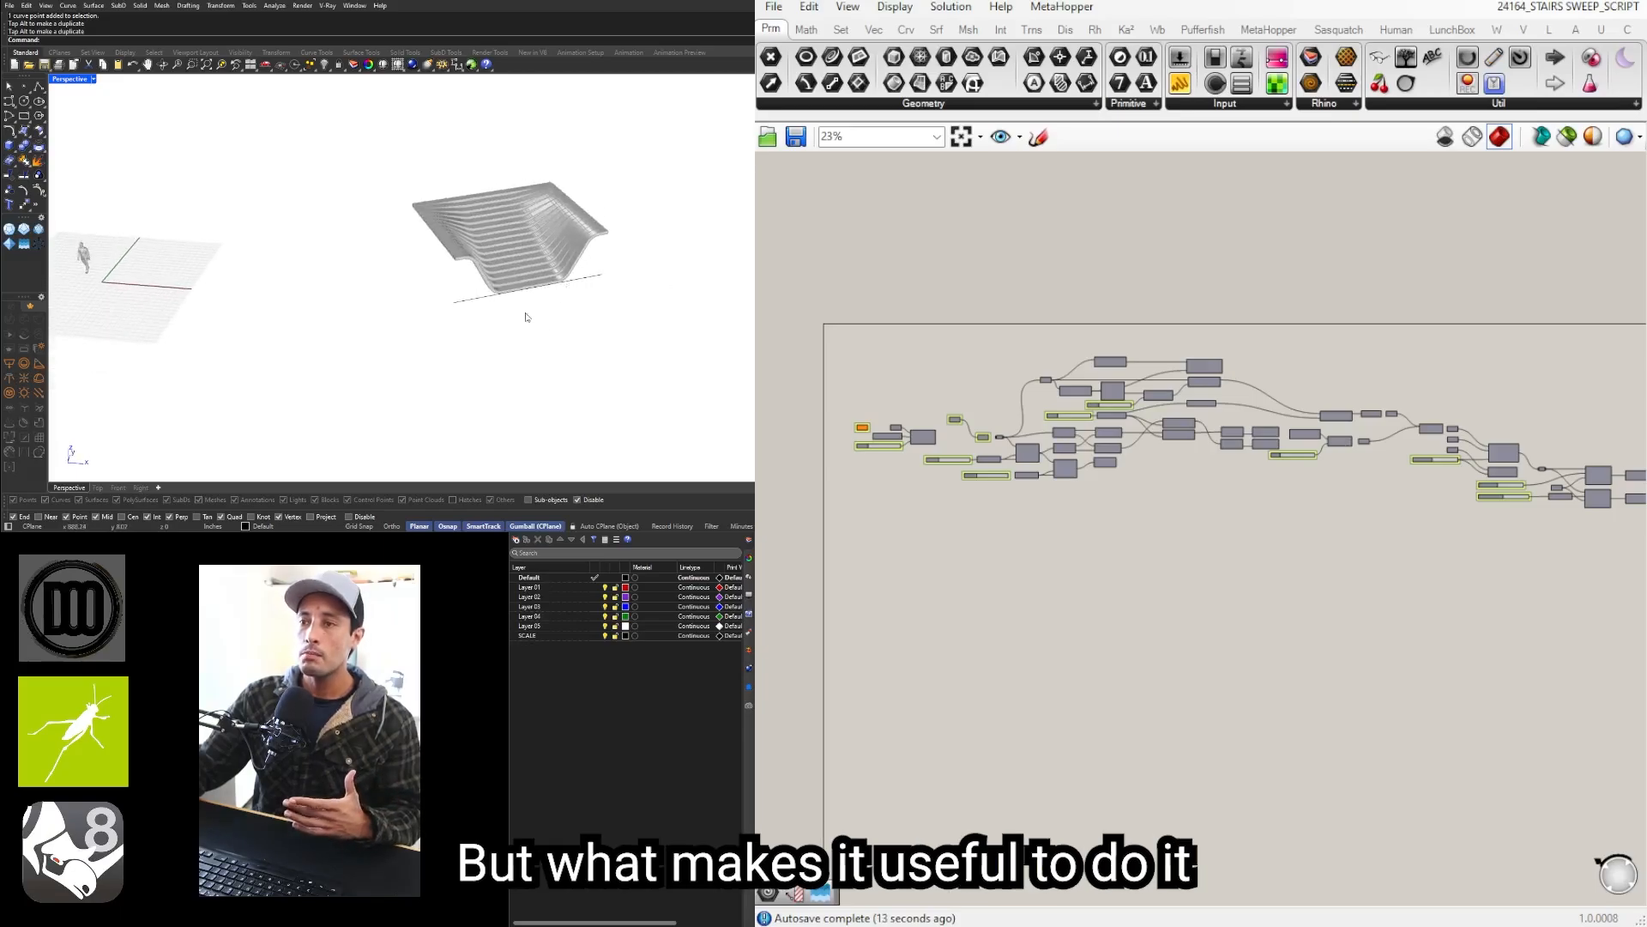
{"action": "scroll", "coordinate": [1011, 408], "scroll_direction": "up", "scroll_amount": 5}
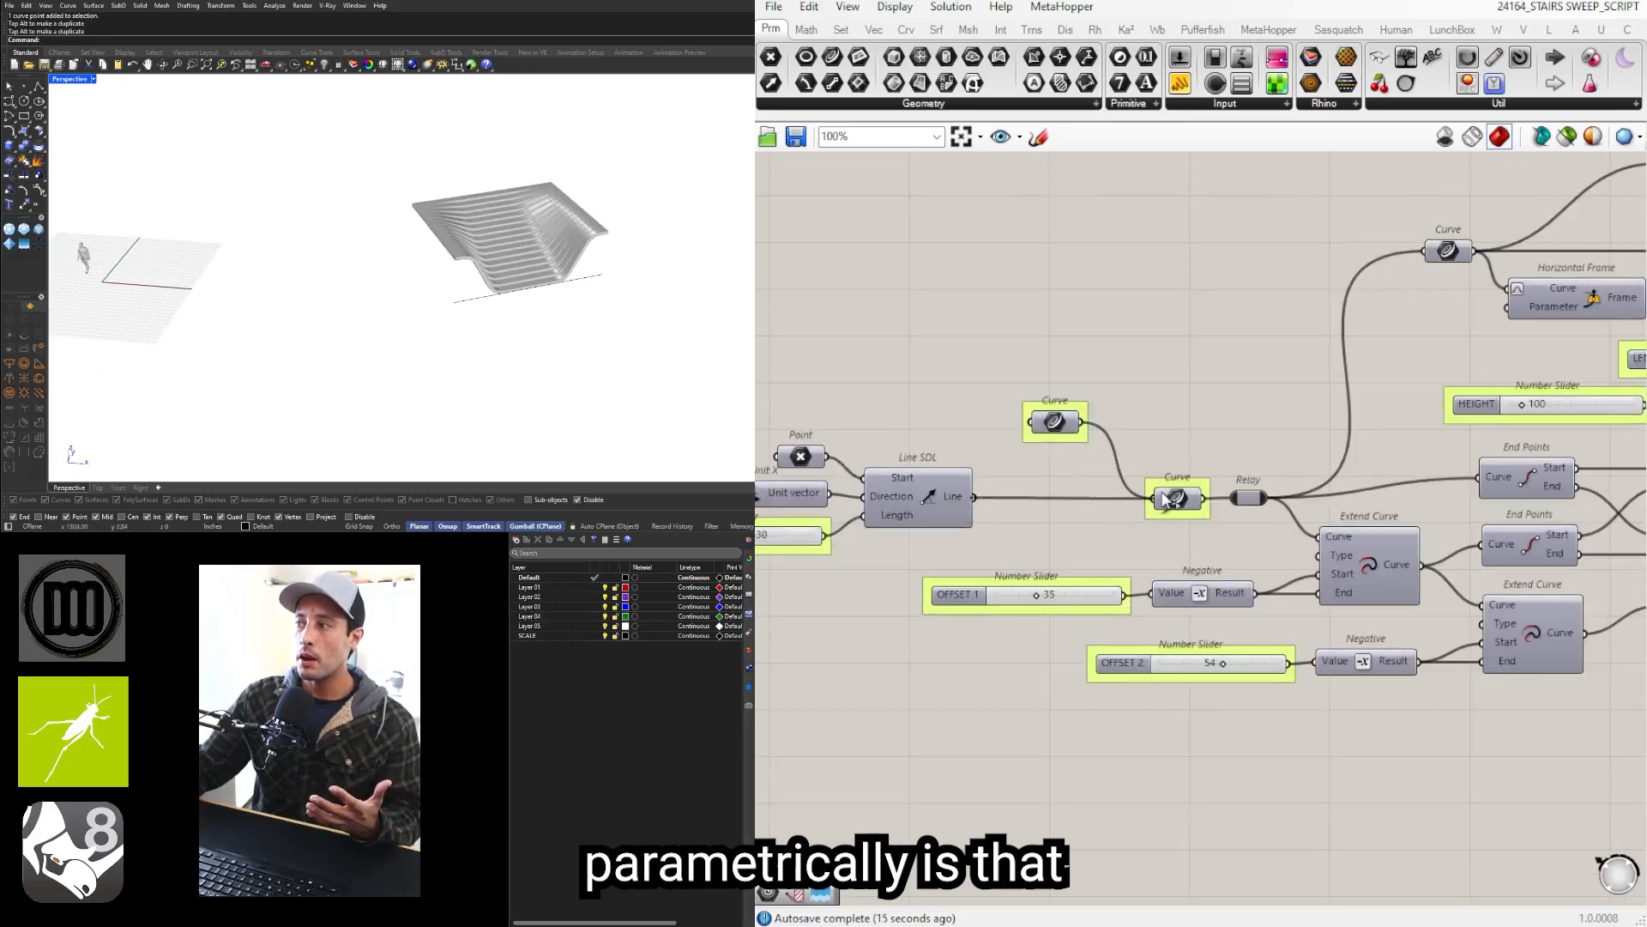
{"action": "left_click_drag", "start_coordinate": [1165, 499], "coordinate": [1160, 498]}
Step: Delete the standalone base line beside the stair in the Rhino viewport
{"action": "right_click_drag", "start_coordinate": [342, 301], "coordinate": [467, 260]}
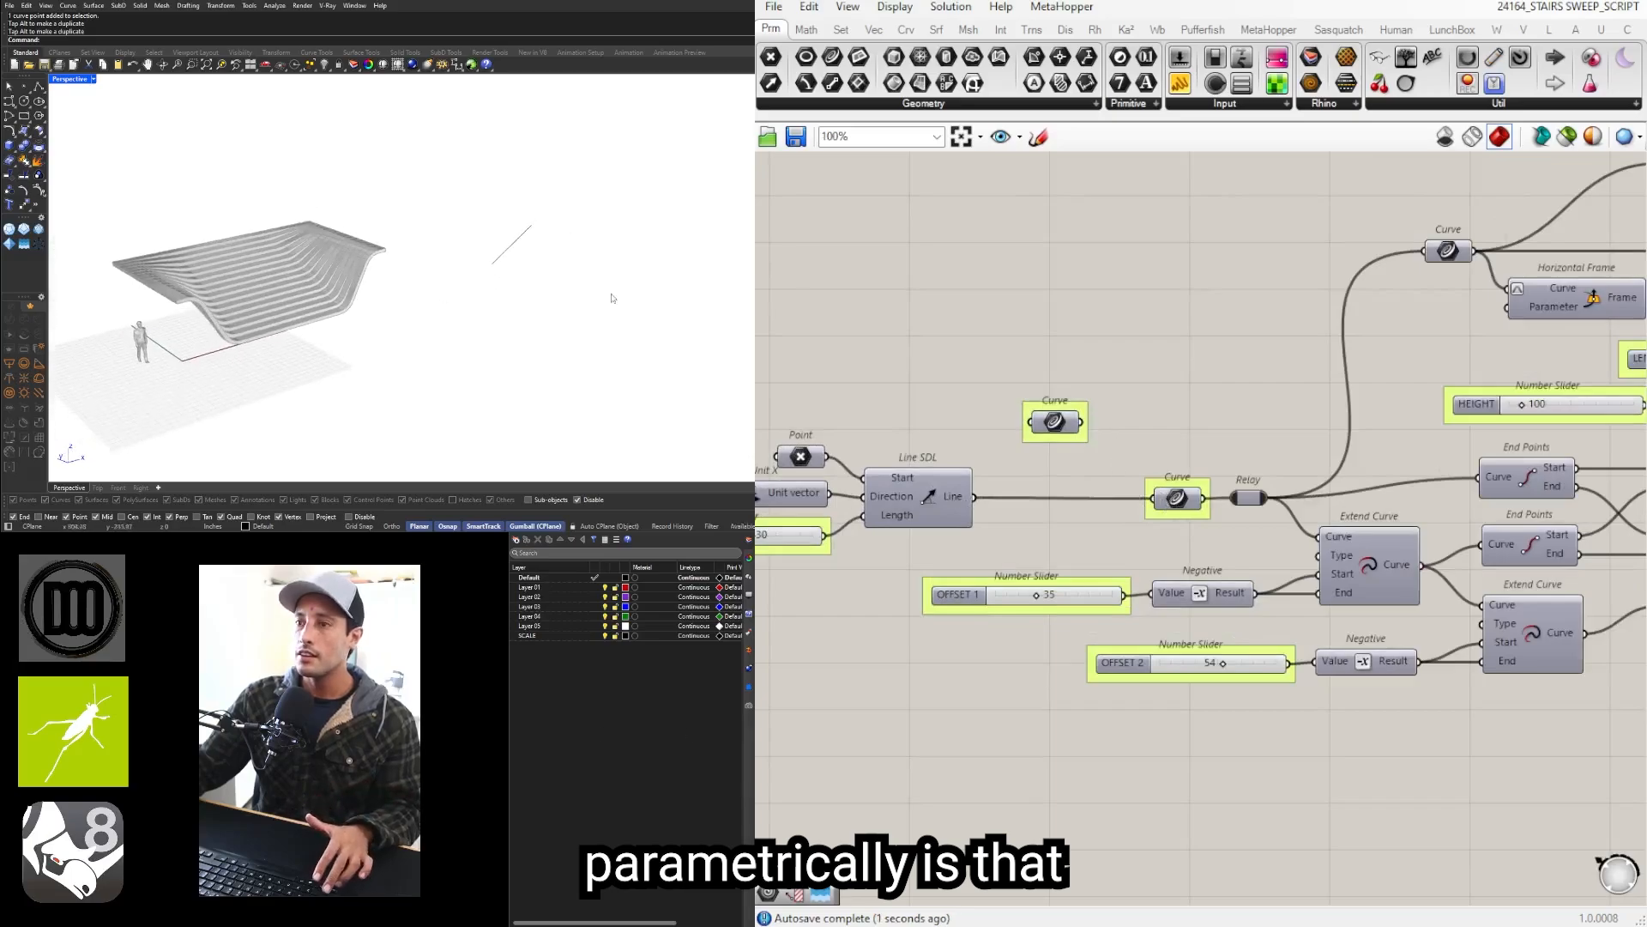
{"action": "left_click_drag", "start_coordinate": [614, 300], "coordinate": [473, 217]}
{"action": "key", "text": "Delete"}
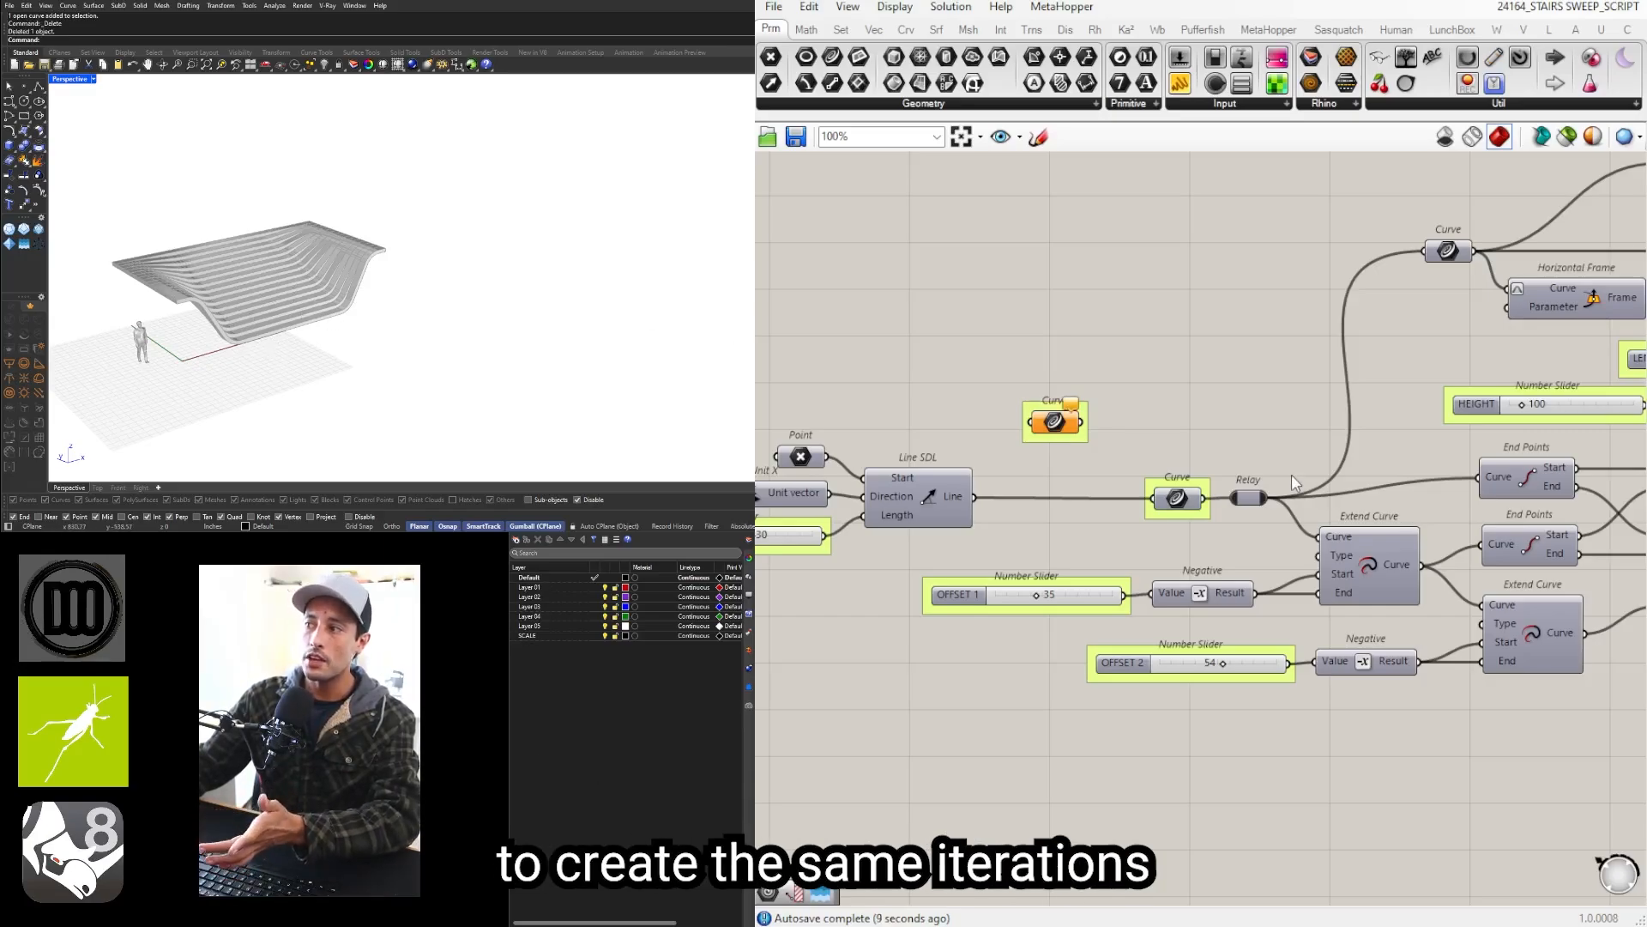
Step: Examine the Point, Unit X, LENGTH slider and Line SDL components that generate the stair's base line
{"action": "scroll", "coordinate": [1291, 475], "scroll_direction": "down", "scroll_amount": 3}
{"action": "scroll", "coordinate": [1186, 470], "scroll_direction": "up", "scroll_amount": 2}
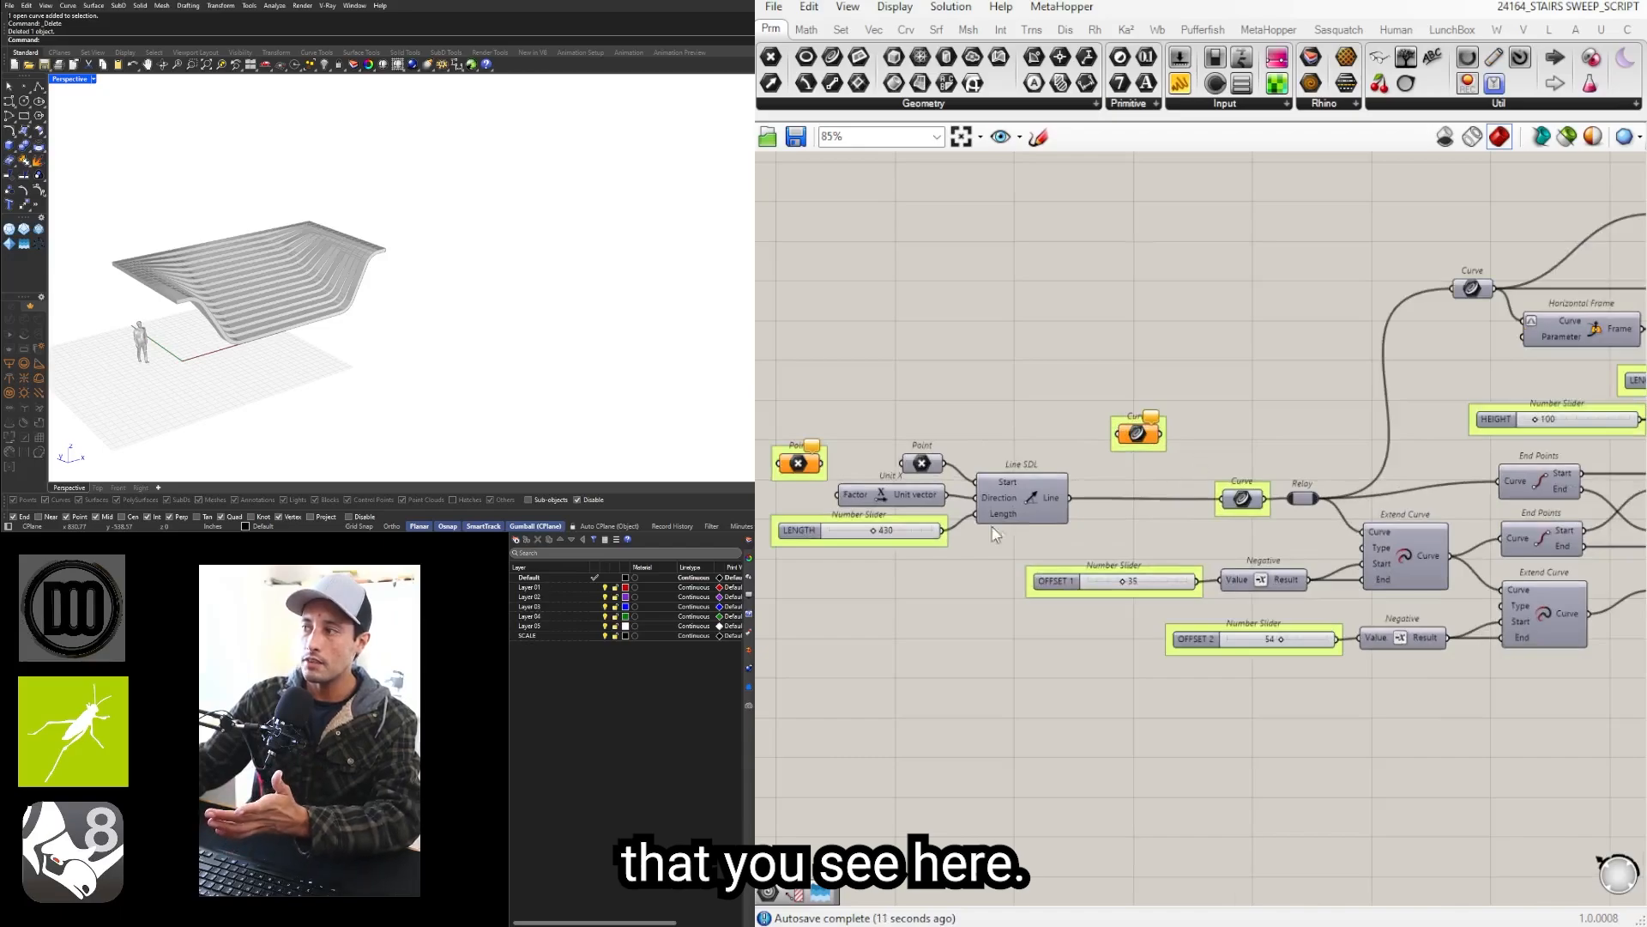
{"action": "right_click_drag", "start_coordinate": [997, 534], "coordinate": [1107, 527]}
{"action": "left_click_drag", "start_coordinate": [1115, 544], "coordinate": [825, 404]}
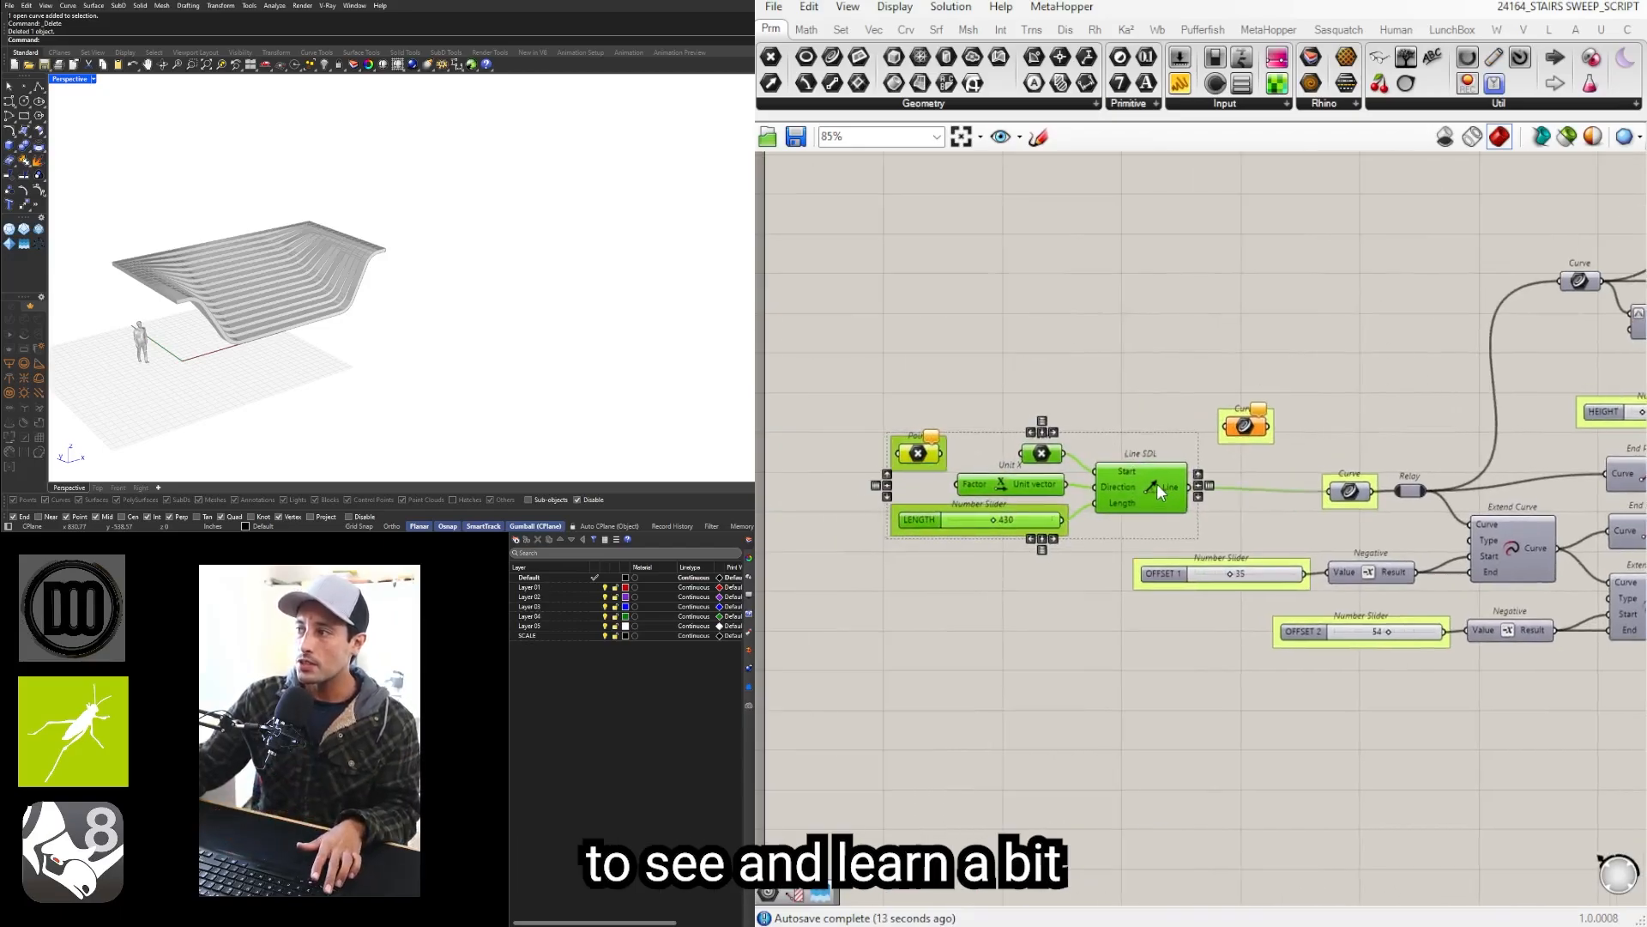
{"action": "left_click_drag", "start_coordinate": [1156, 482], "coordinate": [1159, 487]}
{"action": "left_click", "coordinate": [1361, 452]}
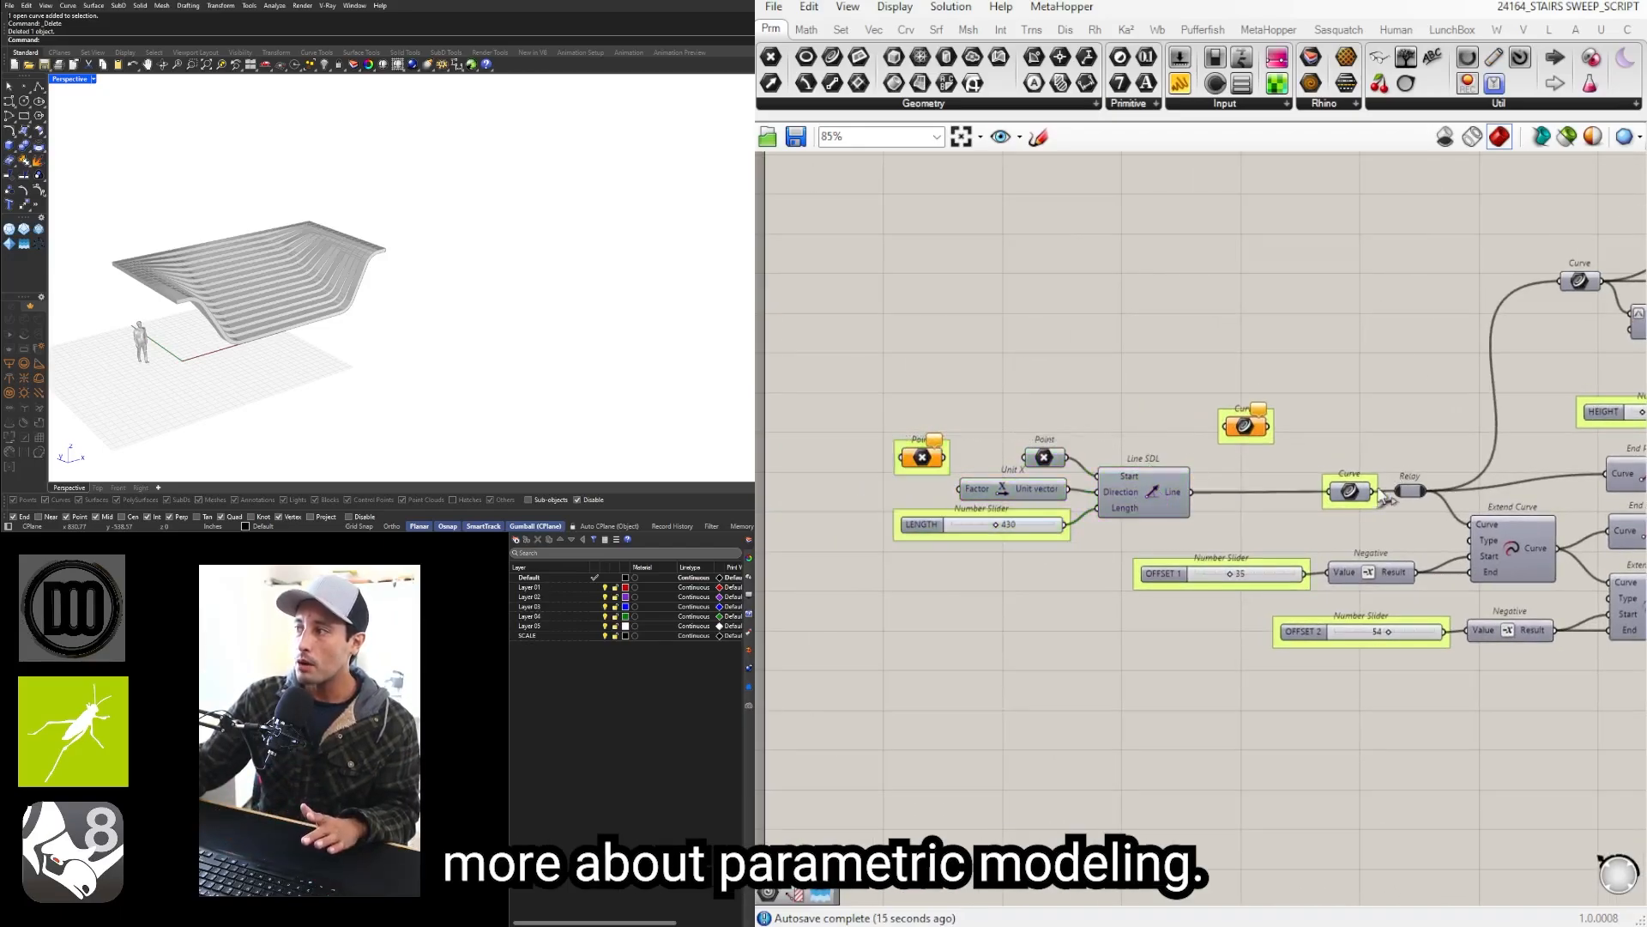
{"action": "scroll", "coordinate": [1383, 493], "scroll_direction": "up", "scroll_amount": 3}
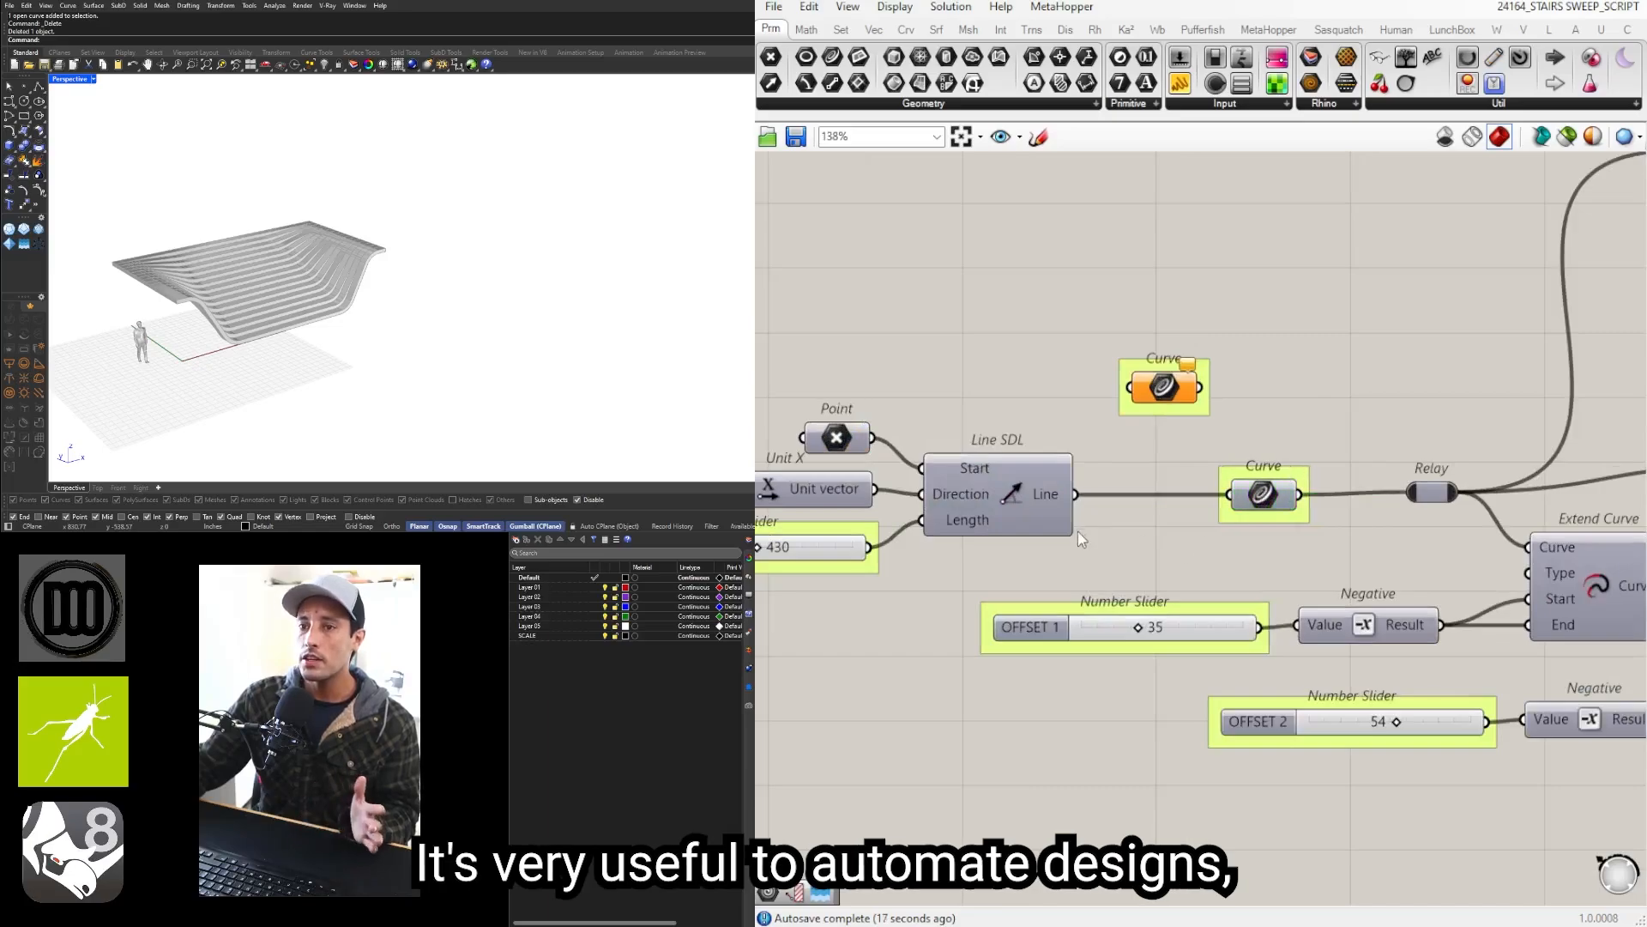
{"action": "right_click_drag", "start_coordinate": [1089, 546], "coordinate": [1199, 520]}
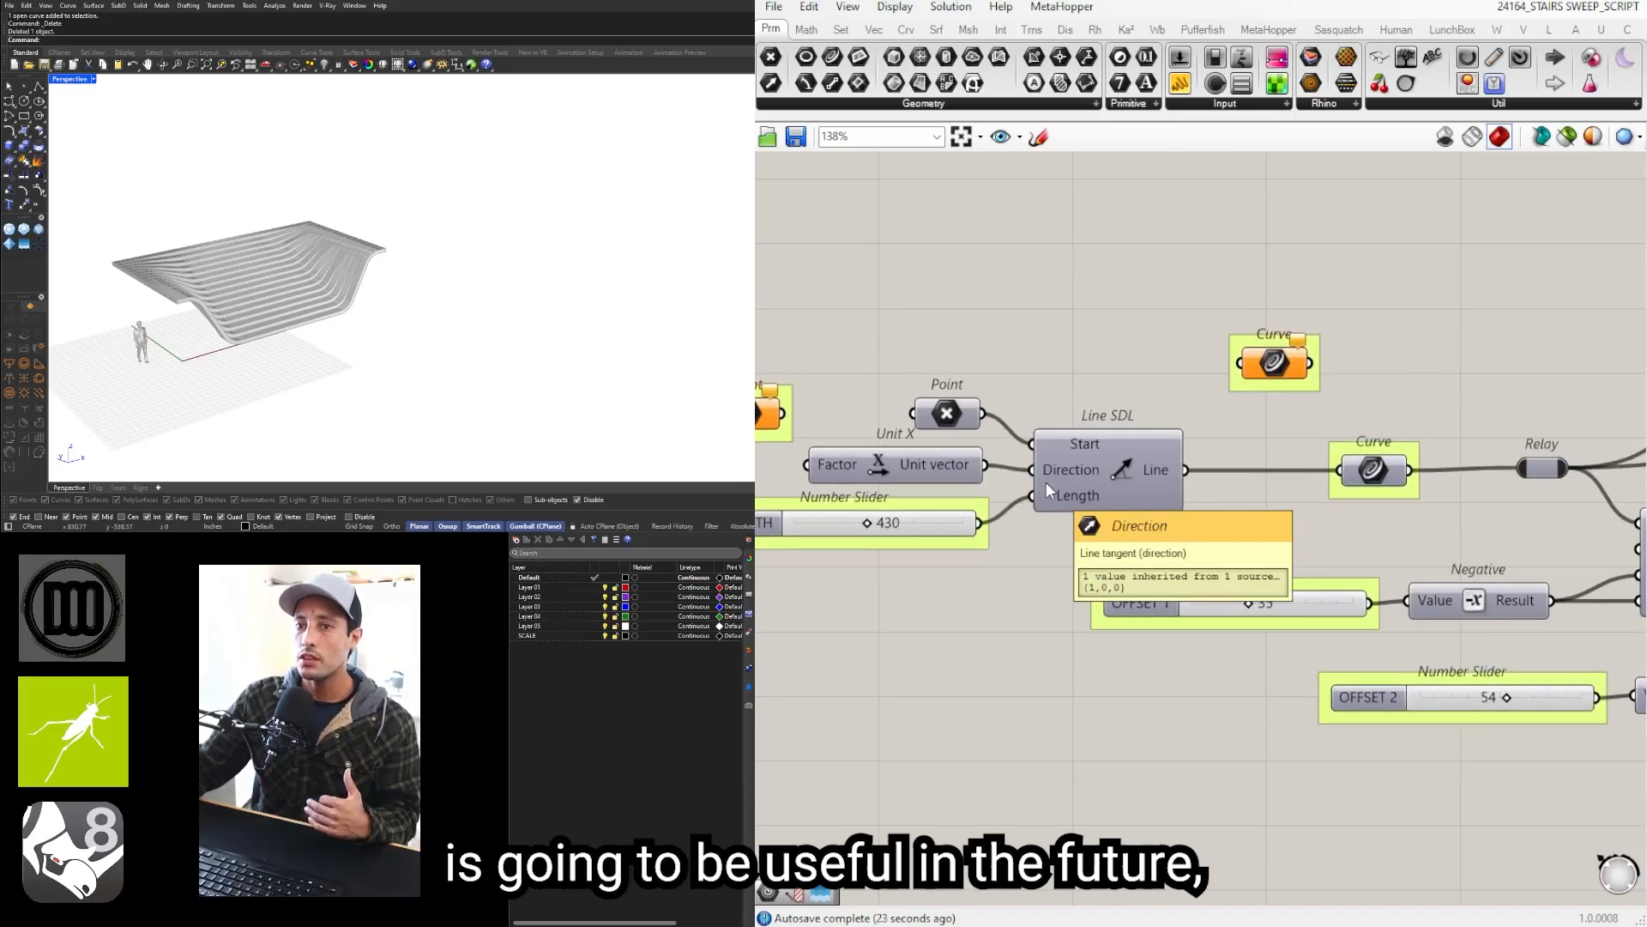
{"action": "right_click_drag", "start_coordinate": [1153, 552], "coordinate": [1301, 519]}
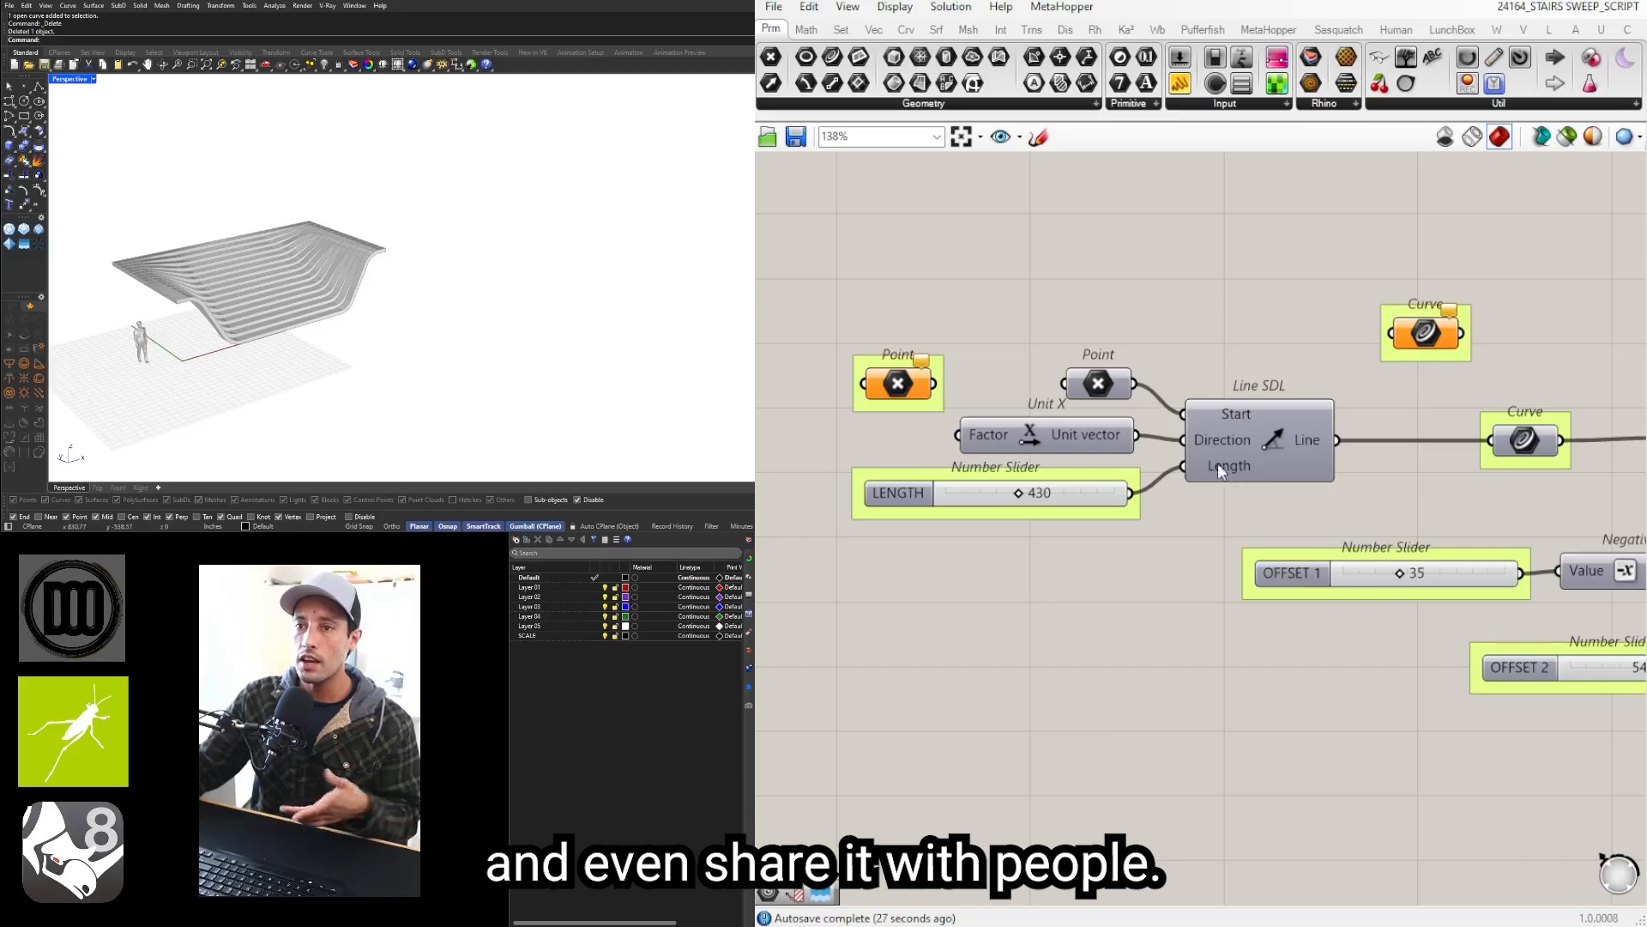
{"action": "right_click_drag", "start_coordinate": [360, 334], "coordinate": [326, 307]}
{"action": "scroll", "coordinate": [495, 247], "scroll_direction": "up", "scroll_amount": 5}
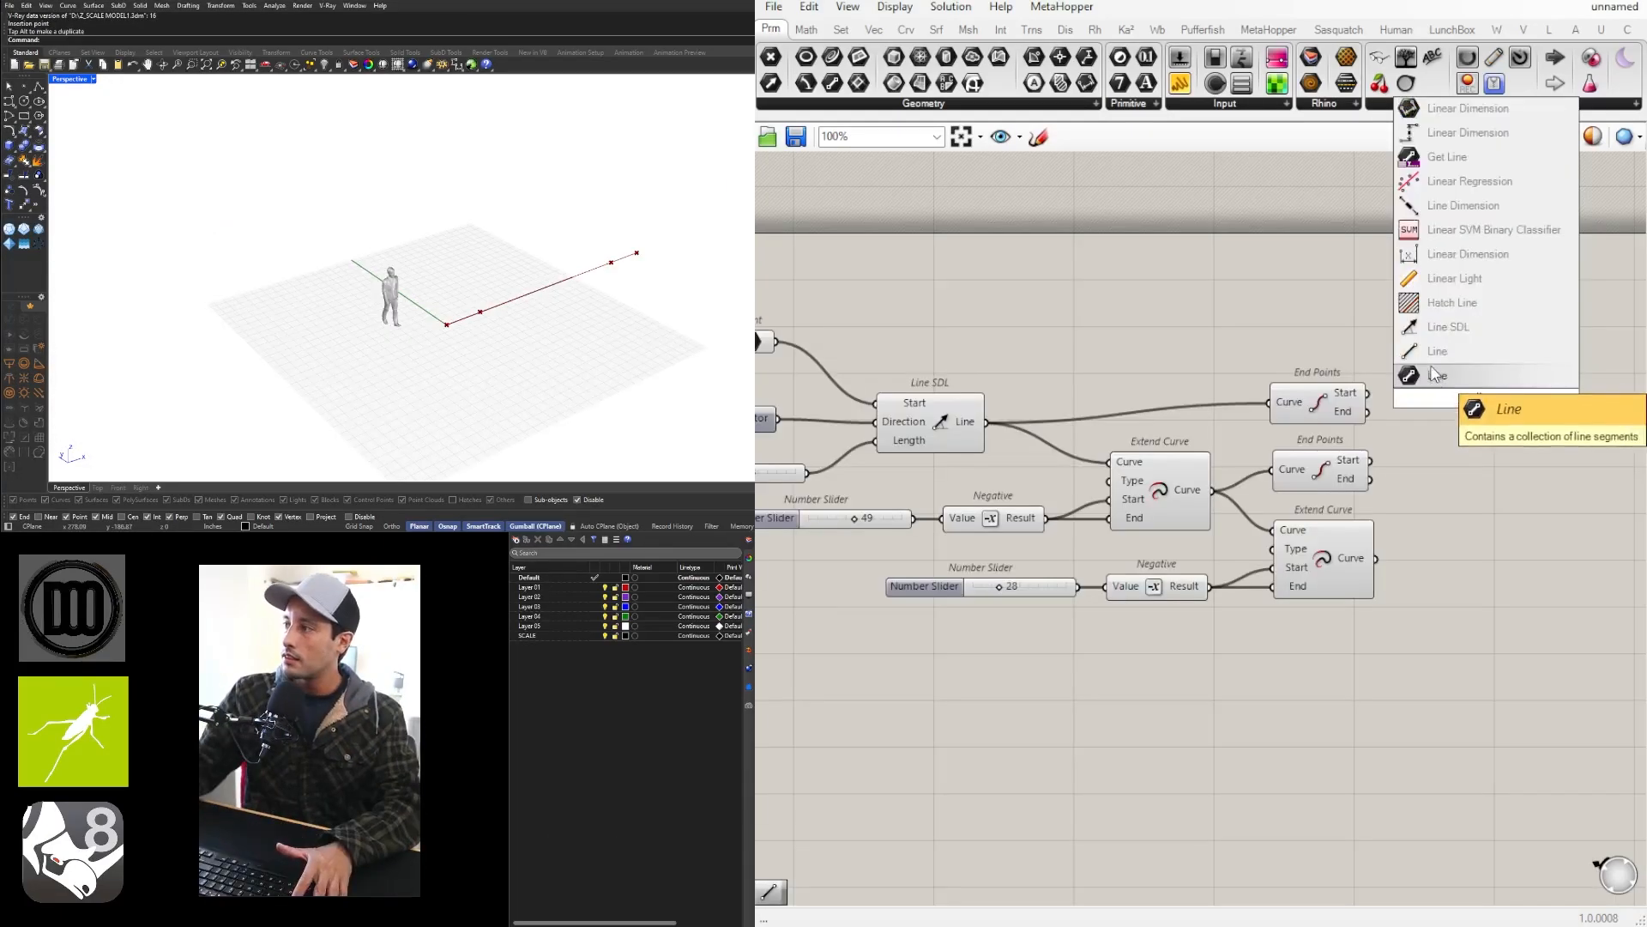
Step: Add a Line component beside the End Points components and an End Points component fed by the first Offset Curve
{"action": "left_click", "coordinate": [1412, 409]}
{"action": "left_click", "coordinate": [1507, 394]}
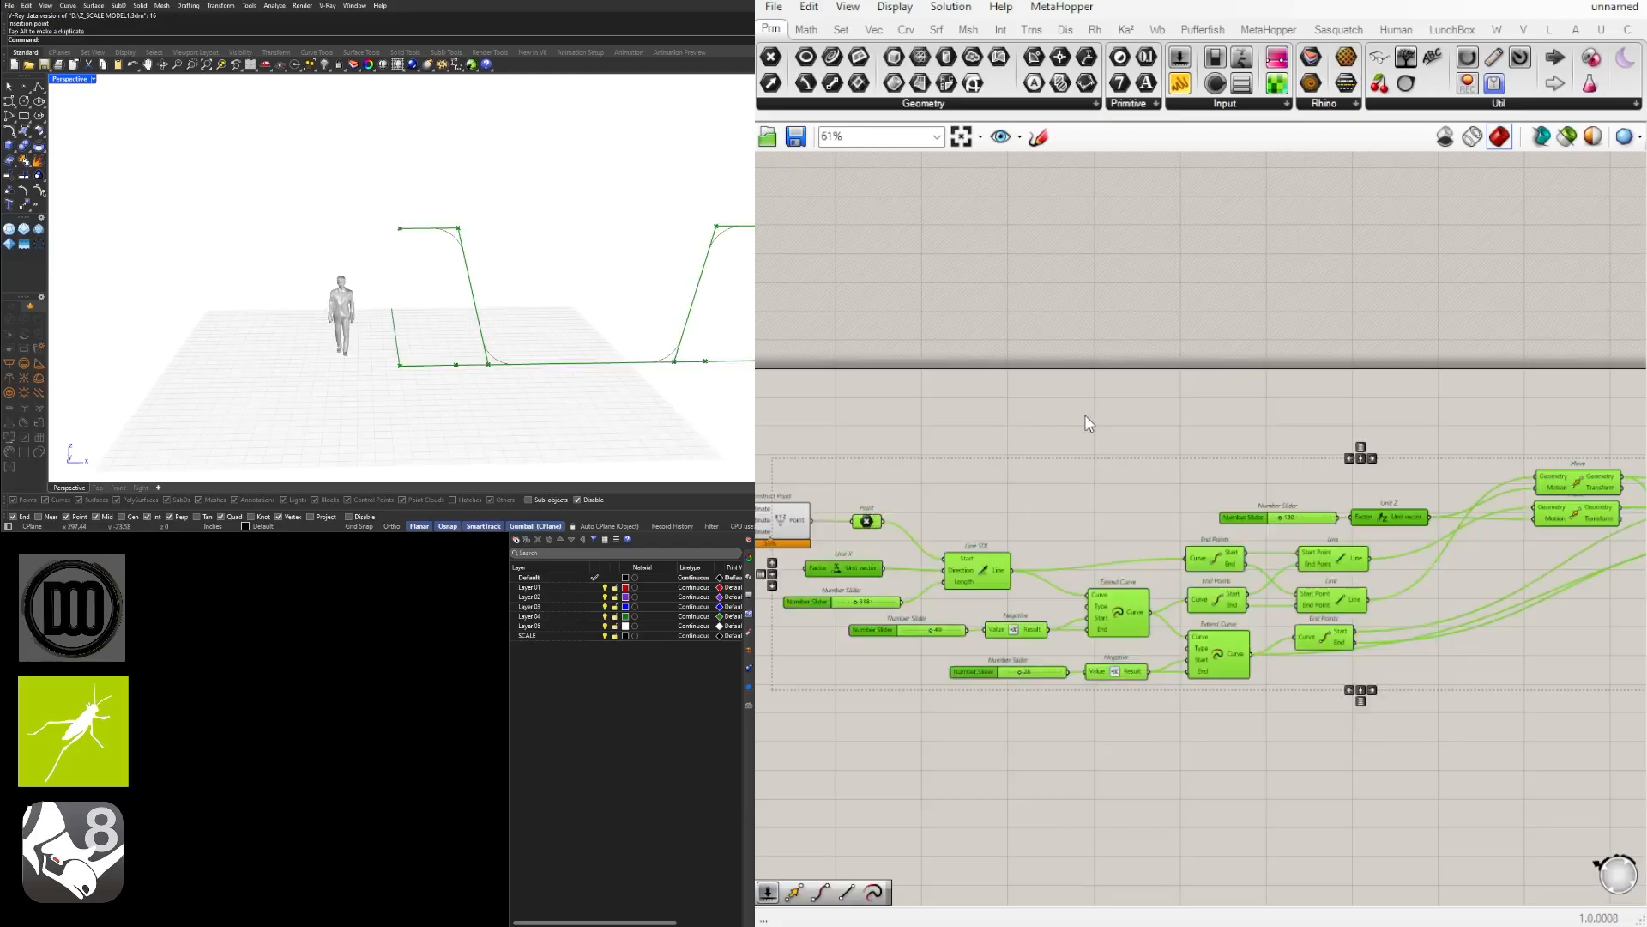
{"action": "middle_click", "coordinate": [1088, 421]}
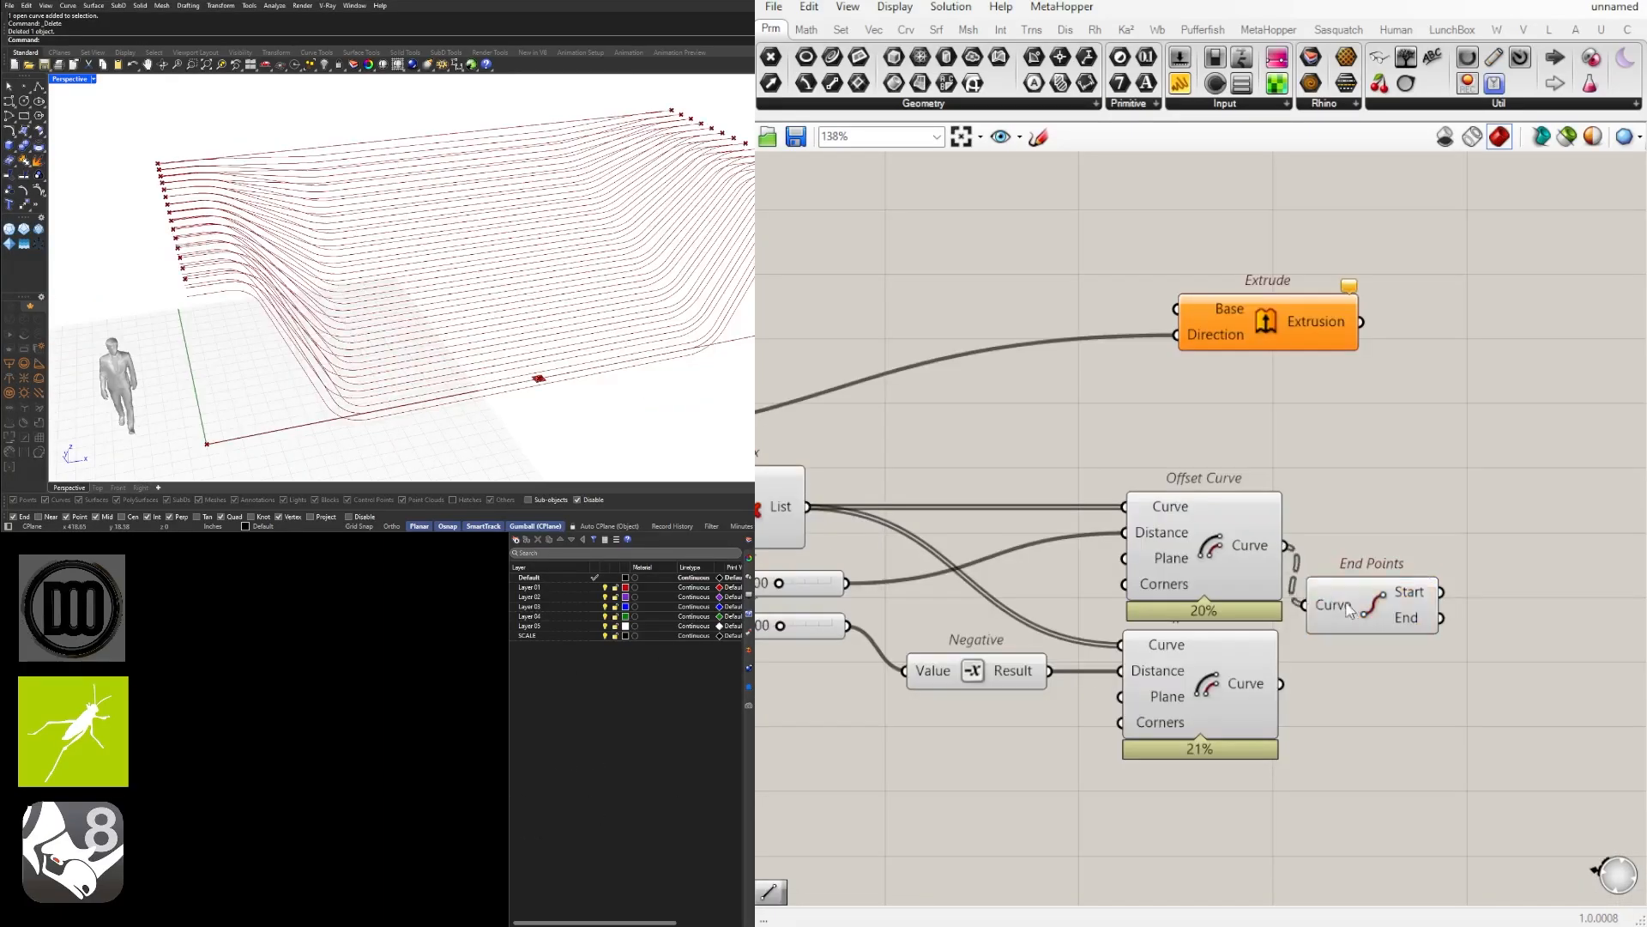
{"action": "left_click", "coordinate": [1390, 584]}
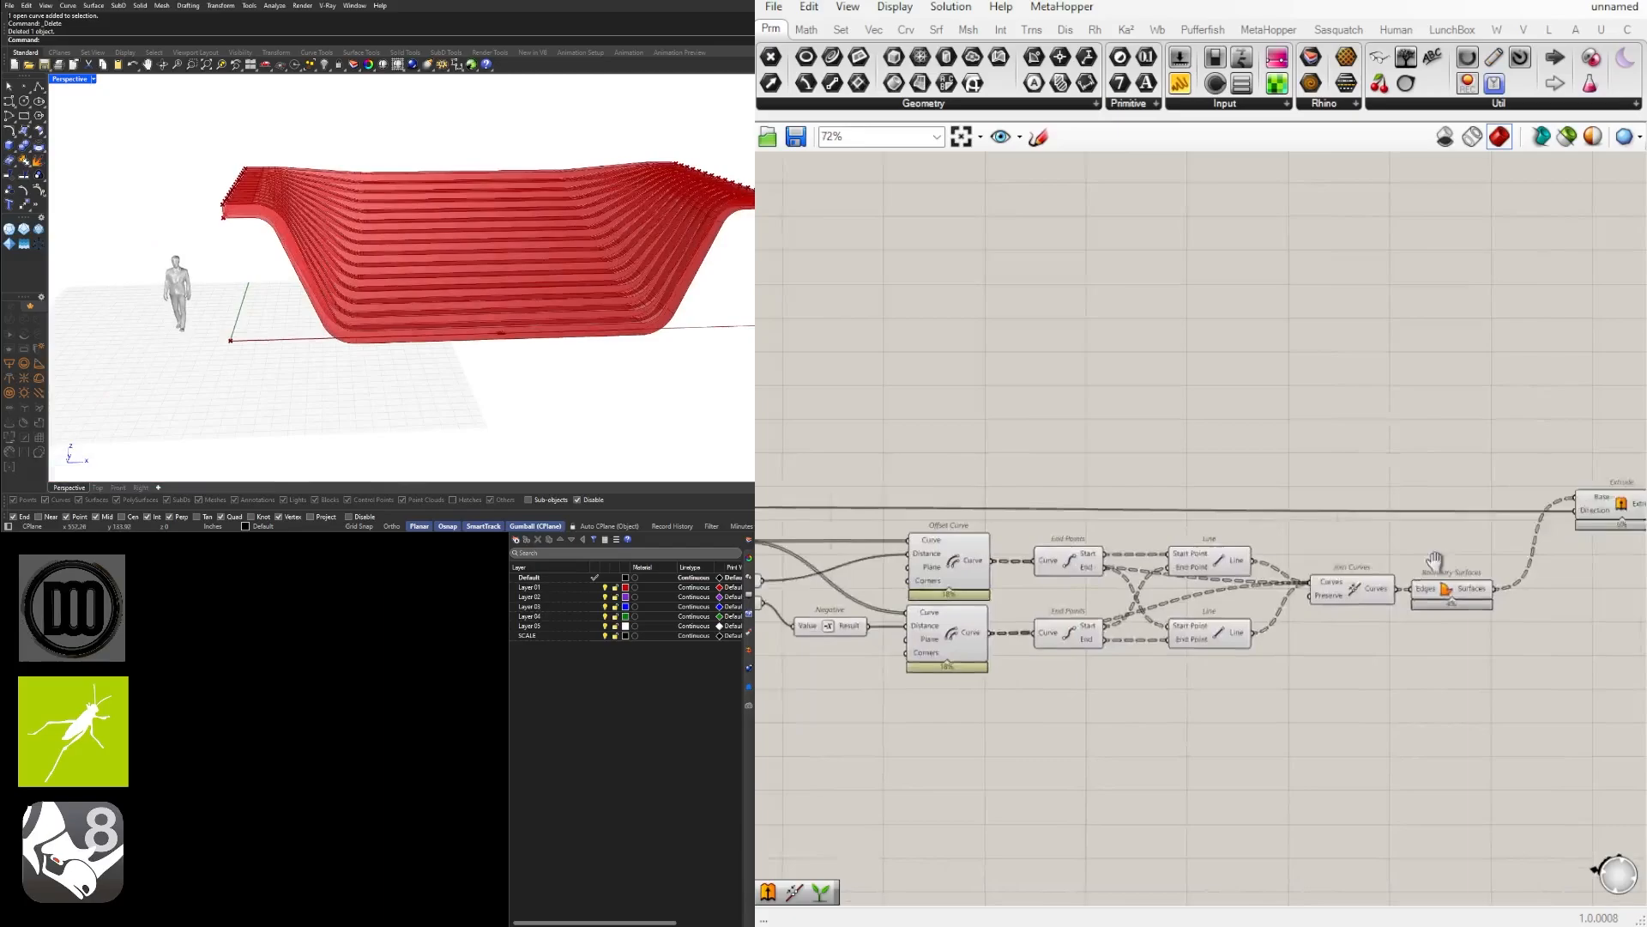
{"action": "left_click_drag", "start_coordinate": [1512, 696], "coordinate": [1026, 491]}
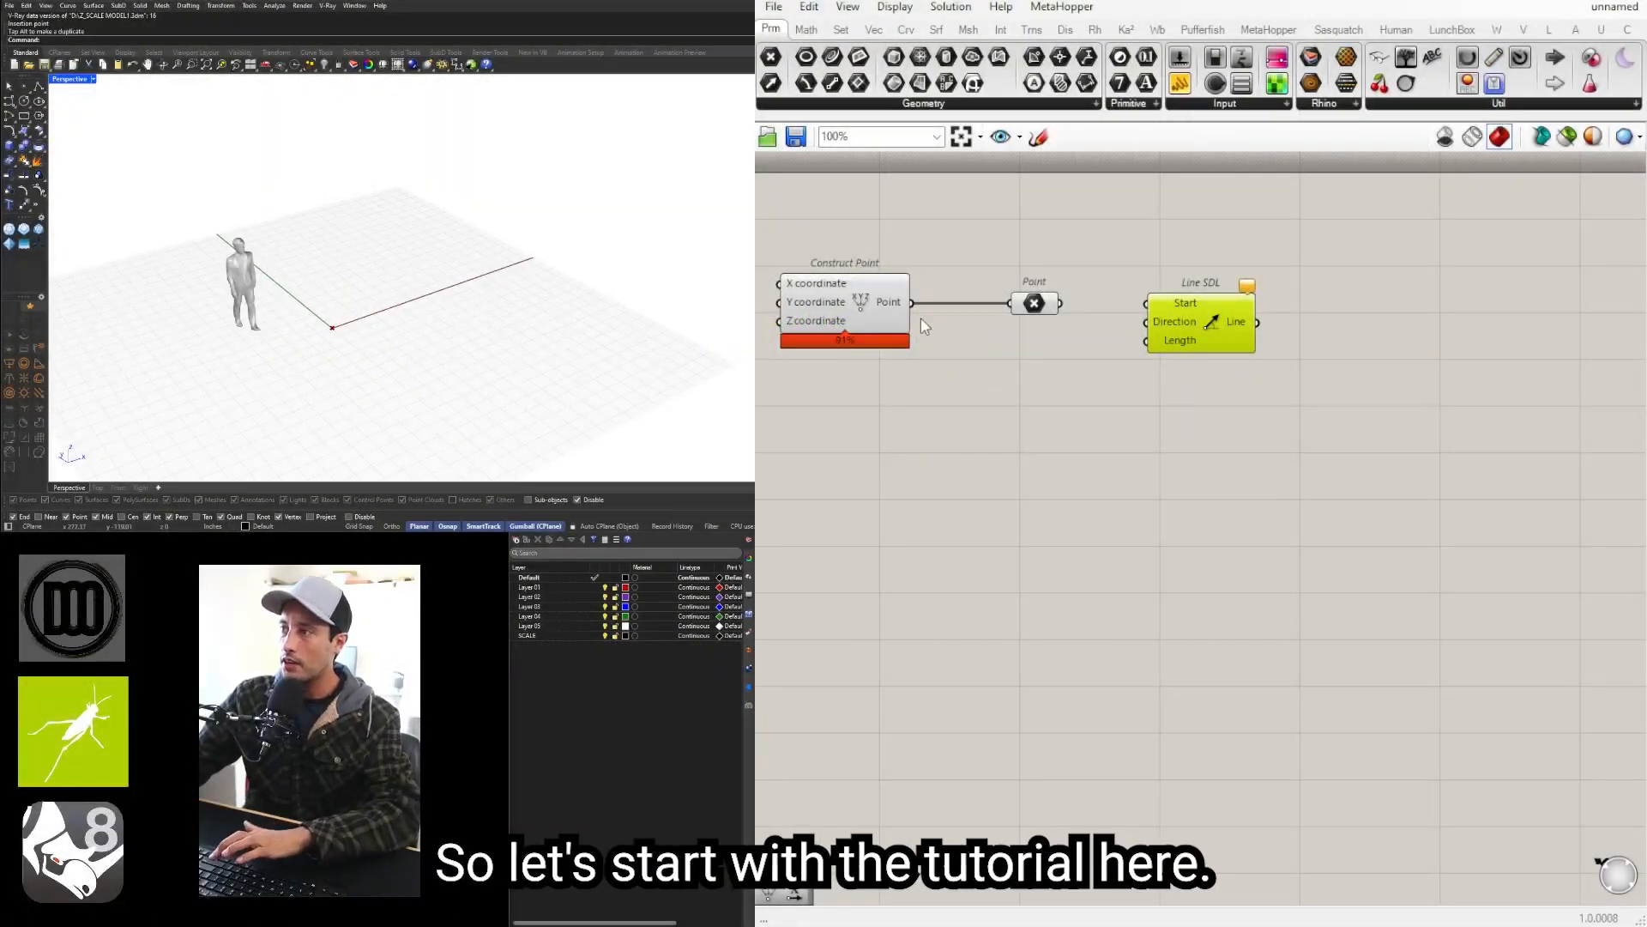
Step: Select the Construct Point, Point and Line SDL components and shift them together slightly on the canvas
{"action": "left_click", "coordinate": [983, 468]}
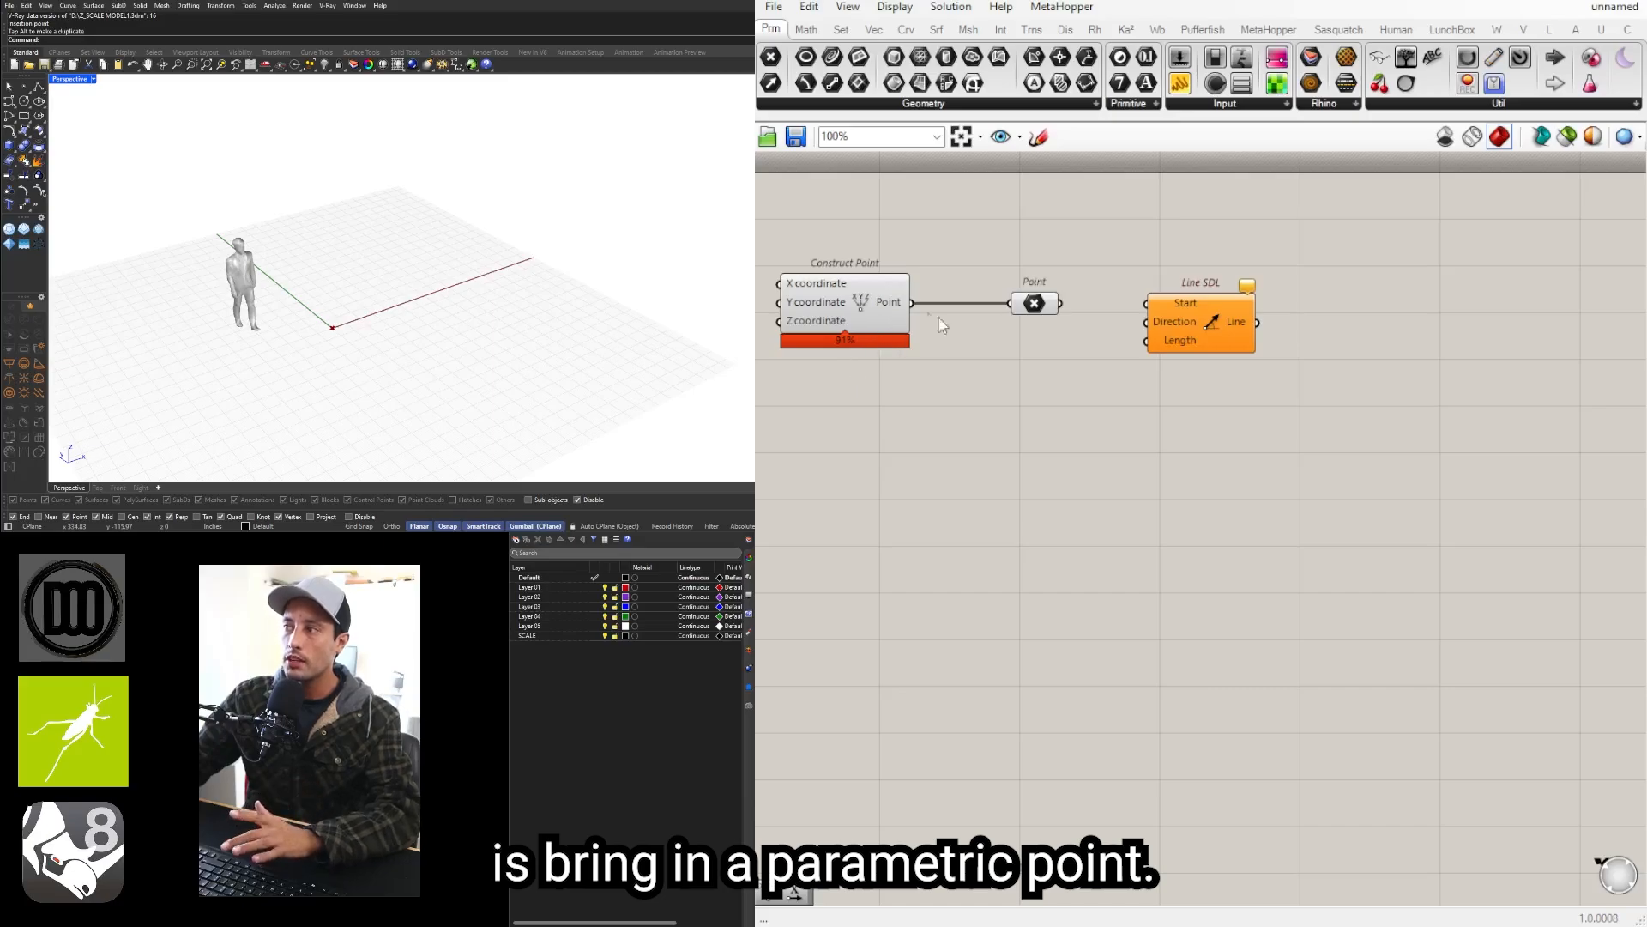
{"action": "right_click_drag", "start_coordinate": [876, 314], "coordinate": [1021, 311]}
{"action": "left_click", "coordinate": [990, 302]}
{"action": "scroll", "coordinate": [1132, 371], "scroll_direction": "down", "scroll_amount": 2}
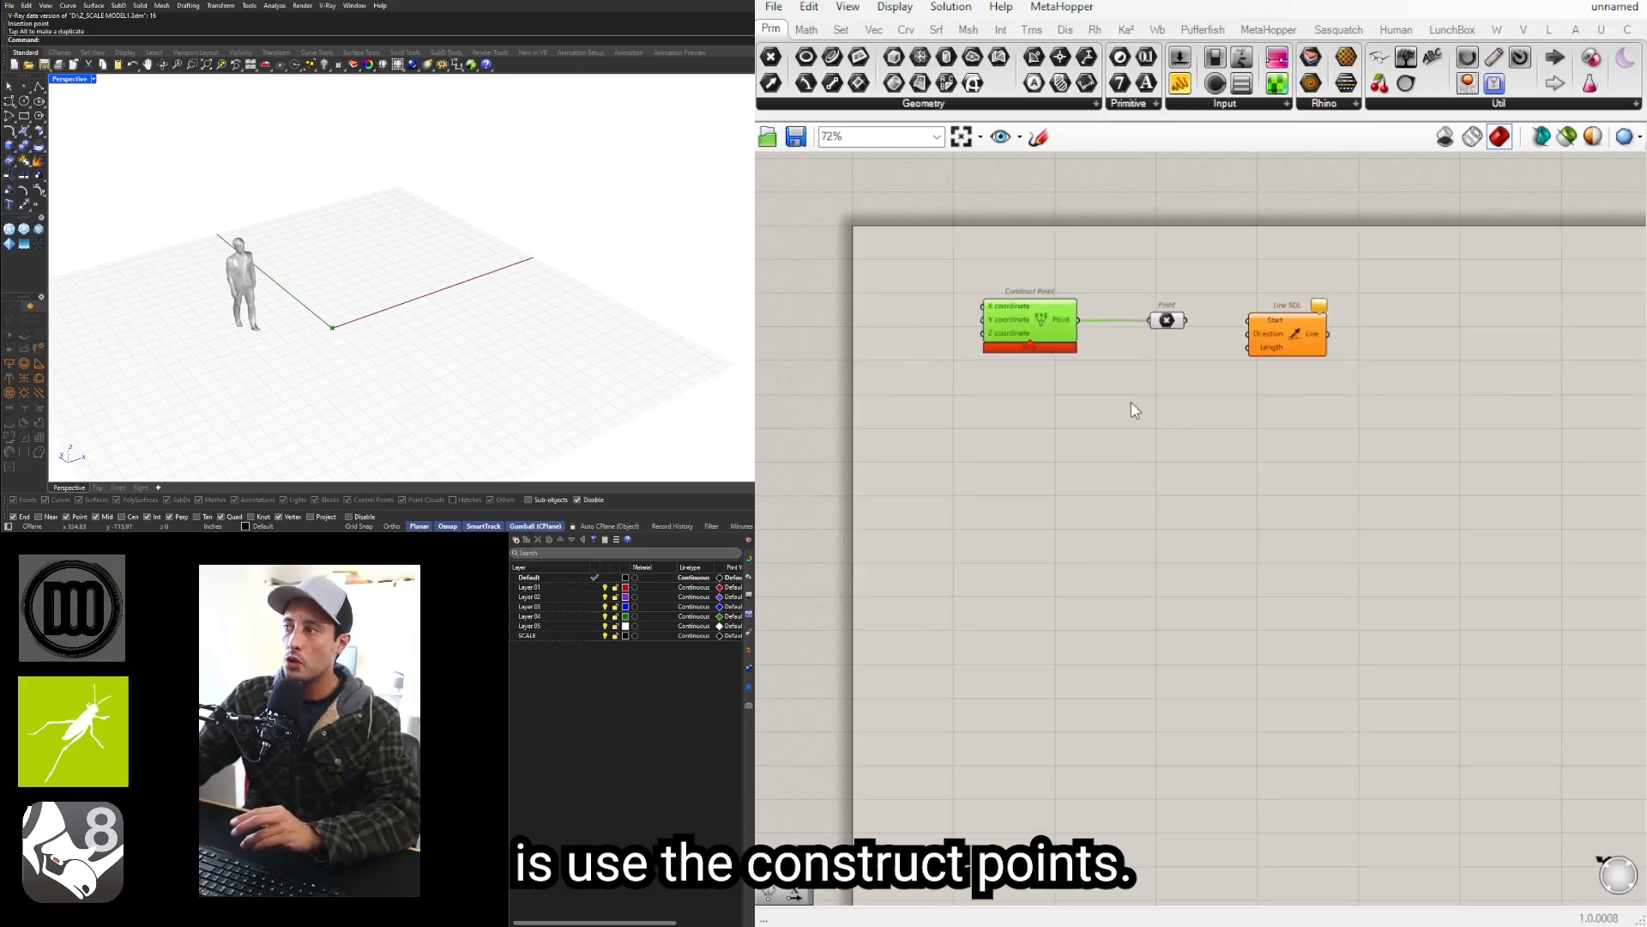
{"action": "right_click_drag", "start_coordinate": [1131, 402], "coordinate": [1142, 421]}
{"action": "left_click_drag", "start_coordinate": [1423, 463], "coordinate": [1015, 298]}
{"action": "left_click_drag", "start_coordinate": [1034, 353], "coordinate": [1016, 338]}
{"action": "left_click", "coordinate": [1145, 346]}
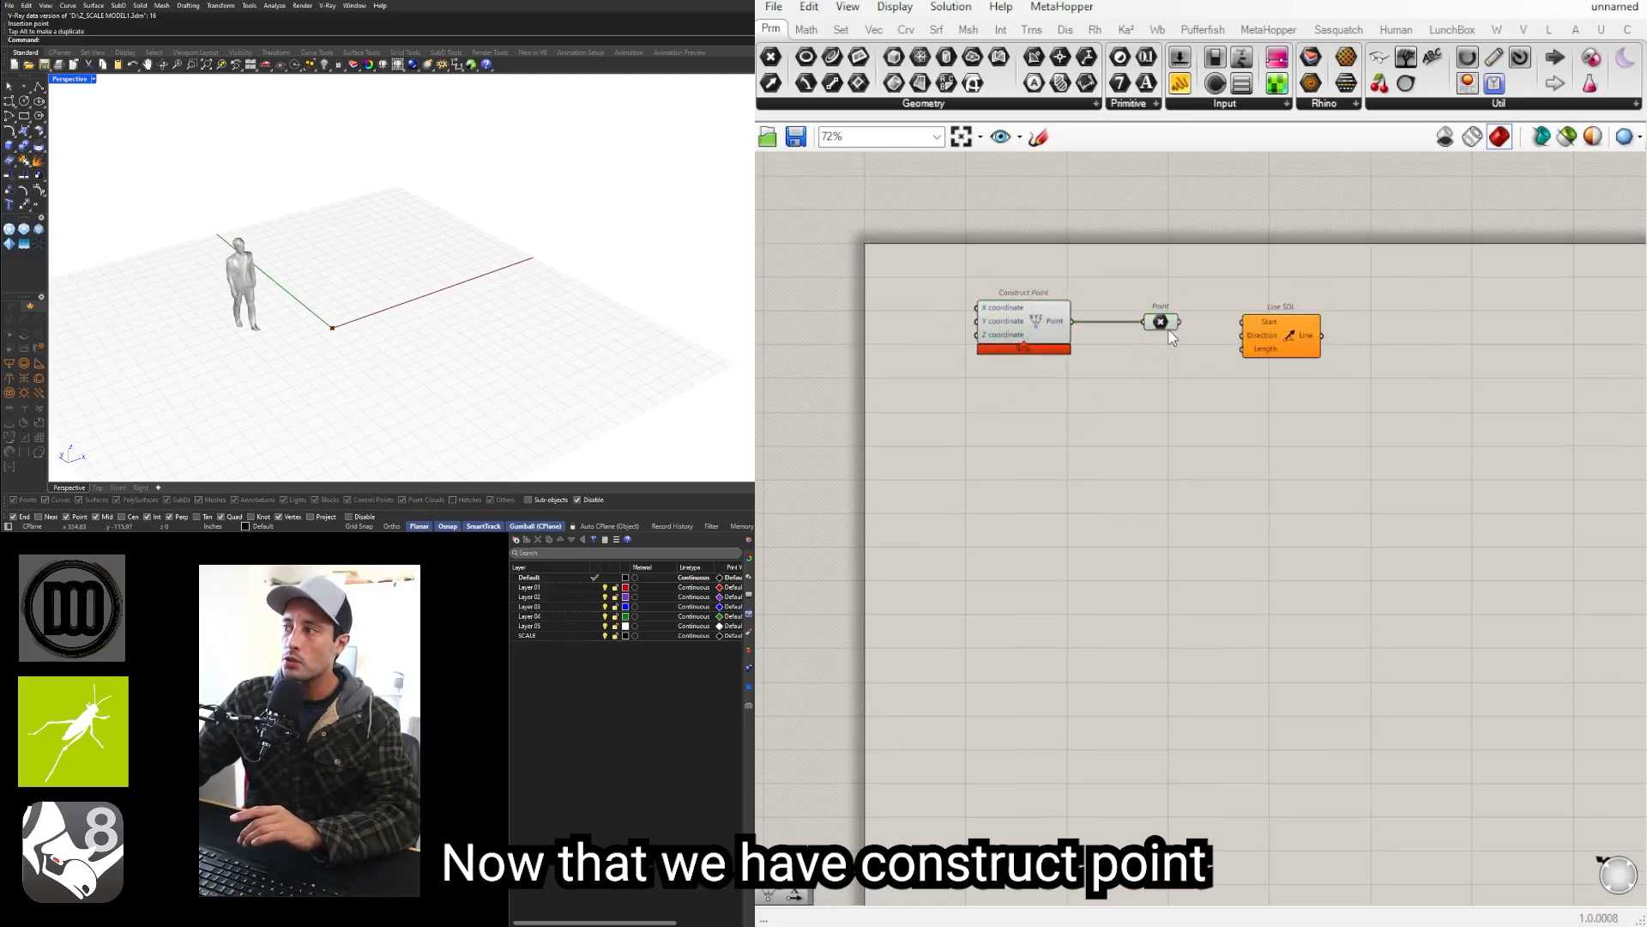
Step: Move the Point parameter closer to Construct Point and connect its output to the Line SDL's Start input
{"action": "scroll", "coordinate": [1169, 330], "scroll_direction": "up", "scroll_amount": 2}
{"action": "left_click", "coordinate": [1169, 326]}
{"action": "left_click_drag", "start_coordinate": [1183, 329], "coordinate": [1137, 329]}
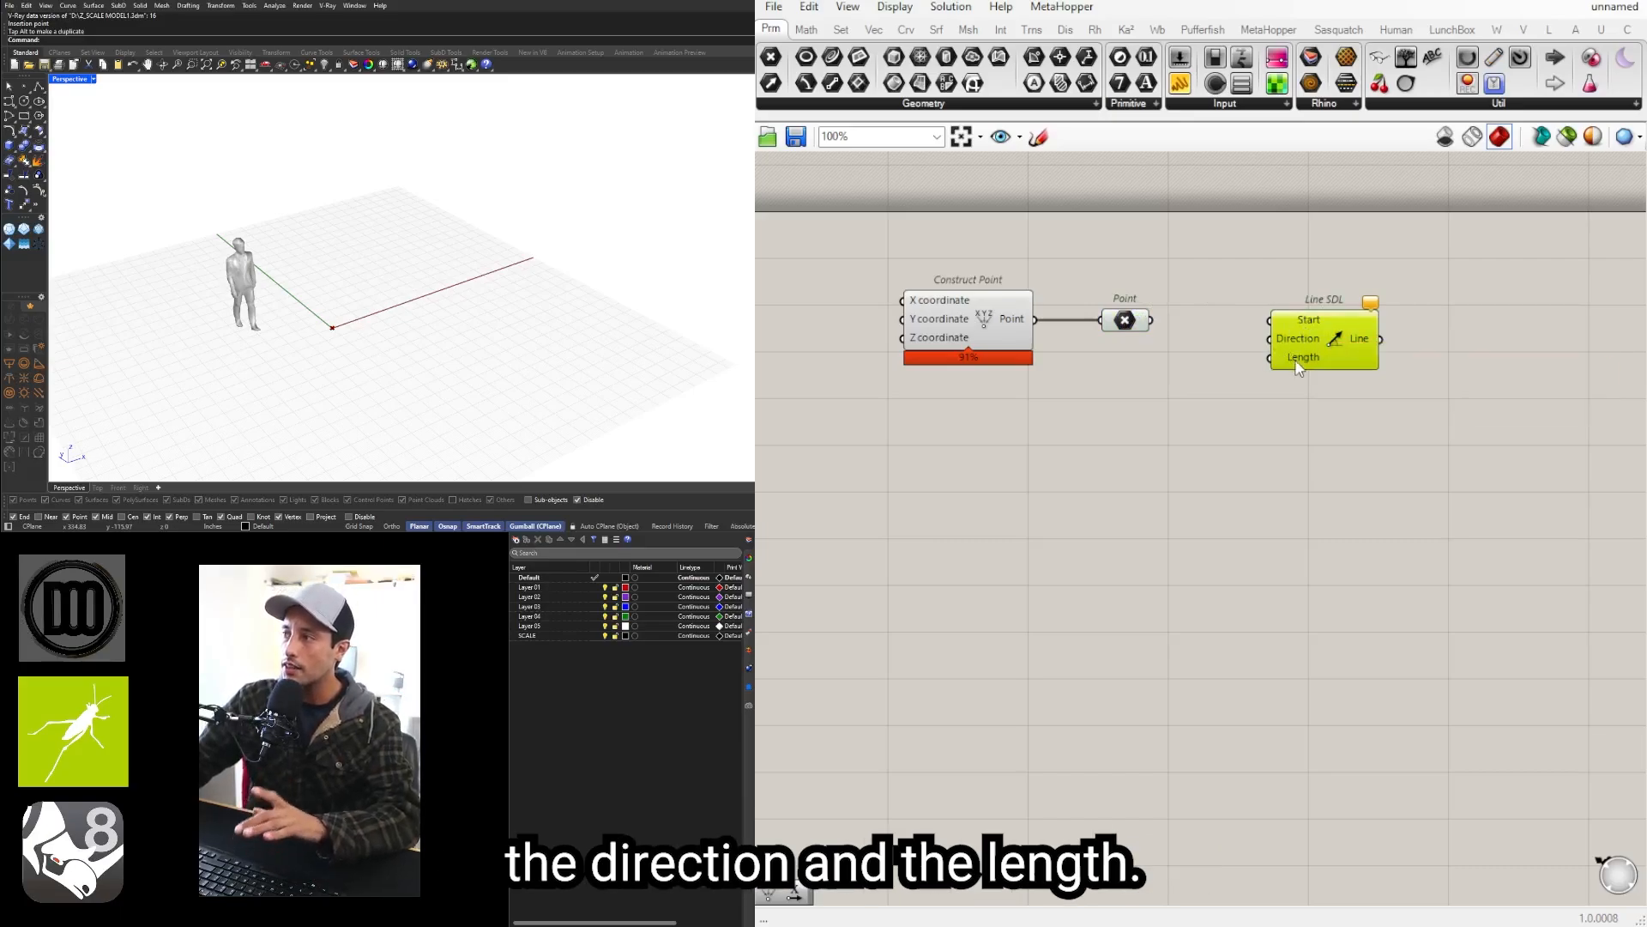
{"action": "left_click_drag", "start_coordinate": [1152, 322], "coordinate": [1191, 325]}
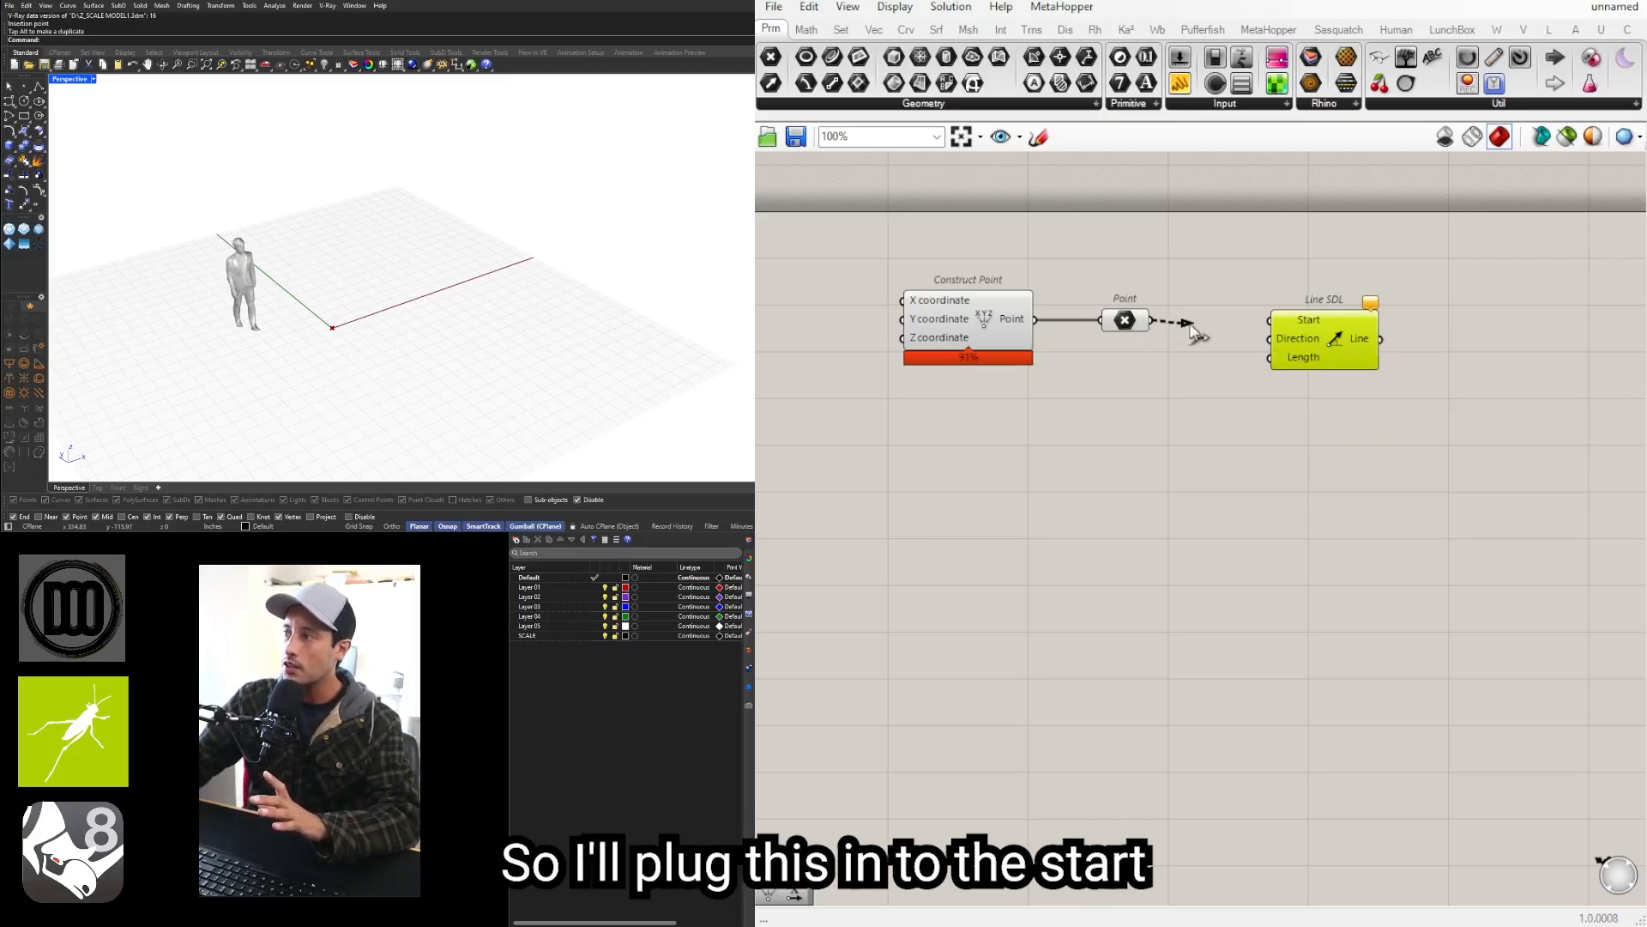
Step: Add a Unit X vector, connect it to the Line SDL's Direction input, and align the two components
{"action": "double_click", "coordinate": [1068, 421]}
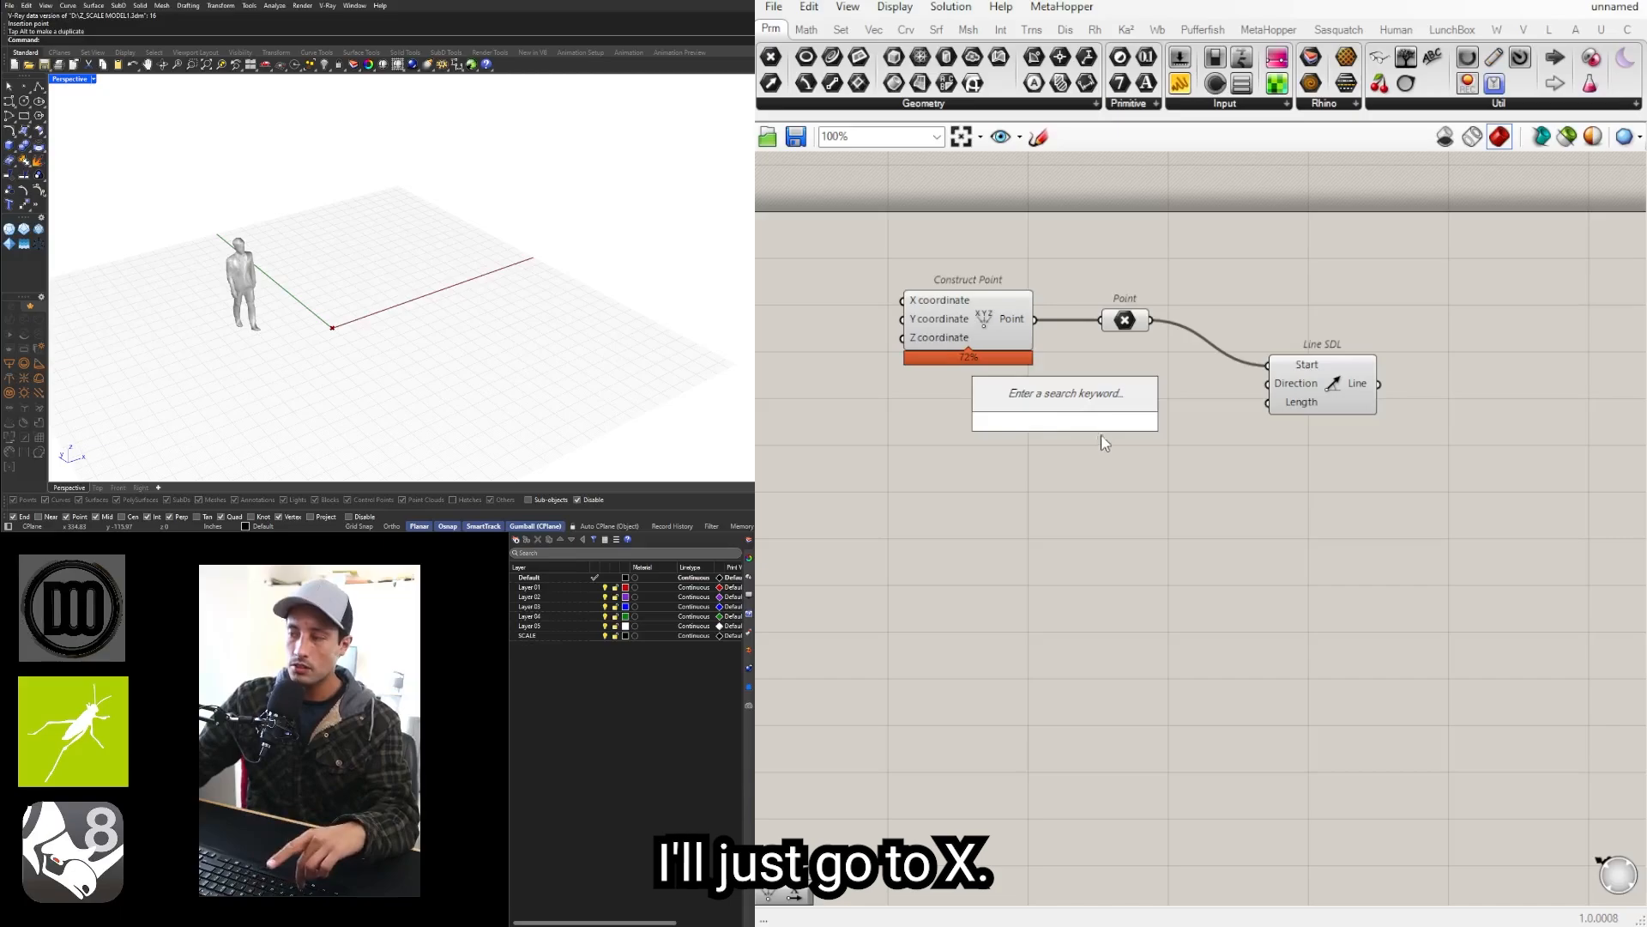
{"action": "type", "text": "x"}
{"action": "left_click", "coordinate": [1090, 401]}
{"action": "left_click_drag", "start_coordinate": [1089, 411], "coordinate": [1110, 398]}
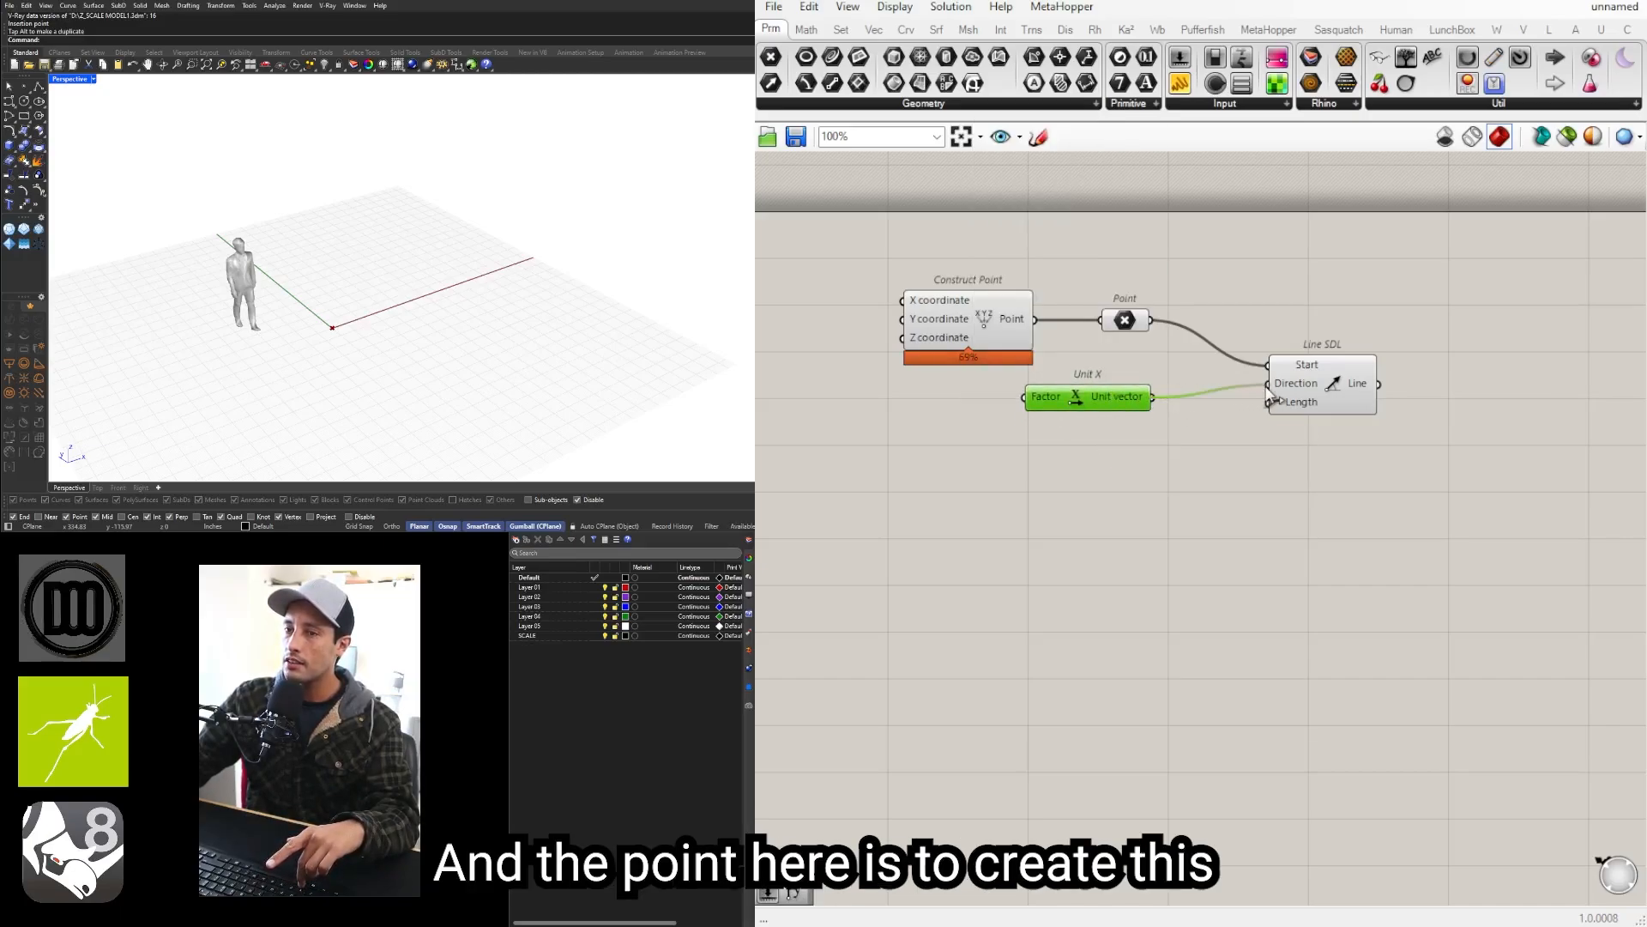
{"action": "left_click_drag", "start_coordinate": [1322, 397], "coordinate": [1323, 411]}
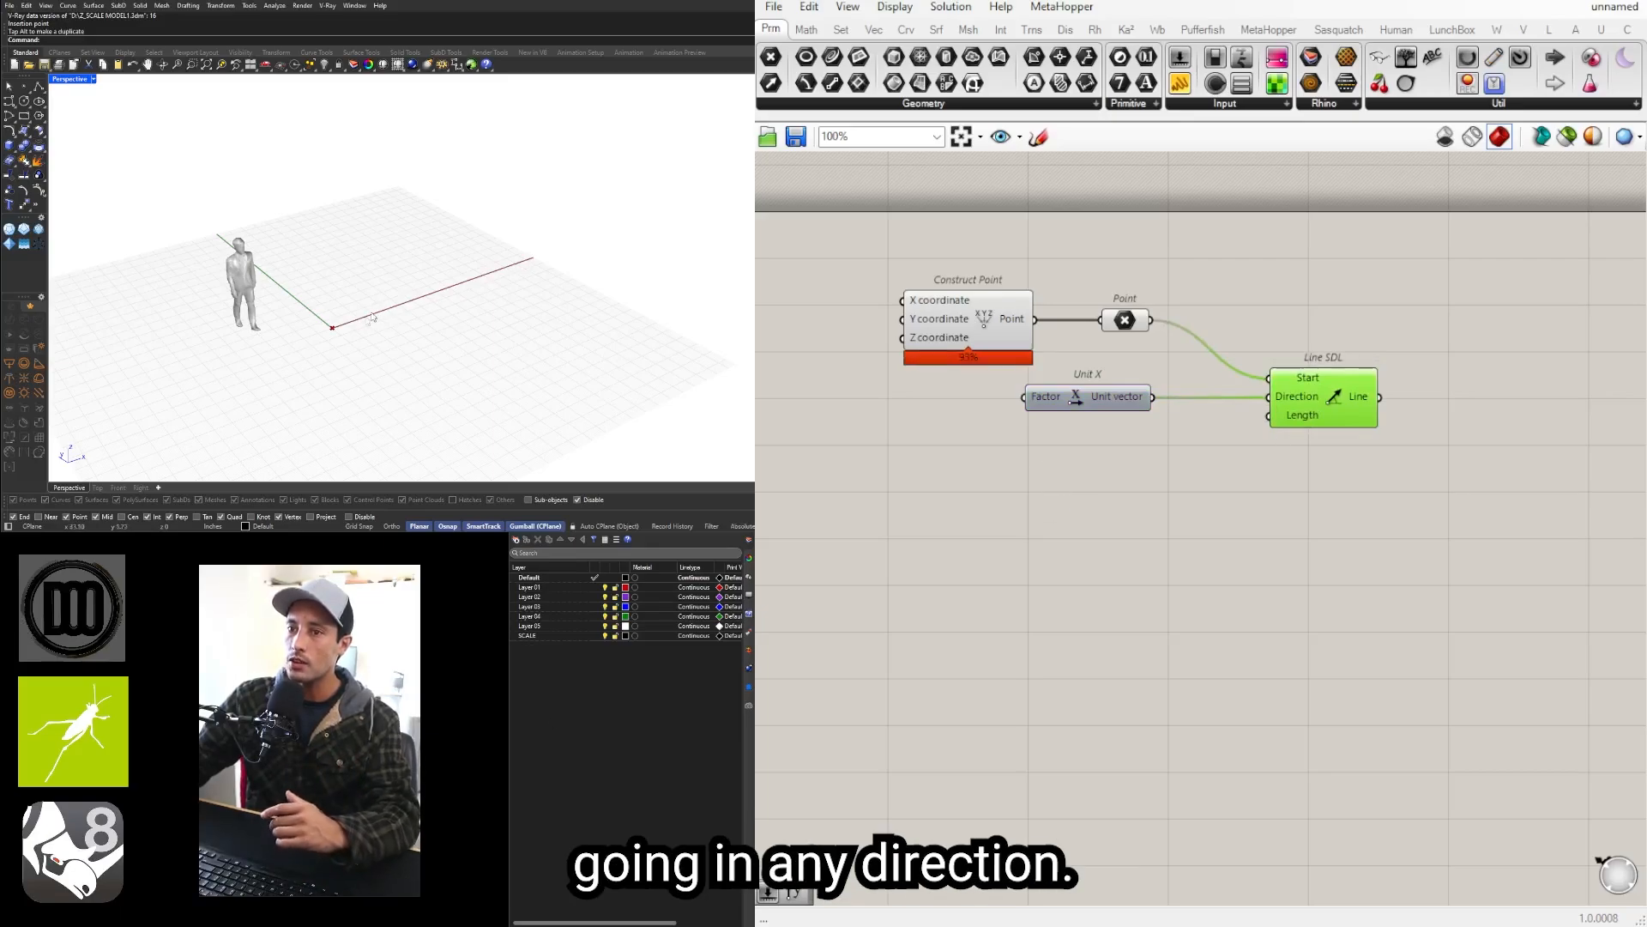
Step: Add a Number Slider with the value 120 below the Unit X component for the line's length
{"action": "double_click", "coordinate": [1100, 466]}
{"action": "left_click", "coordinate": [1063, 405]}
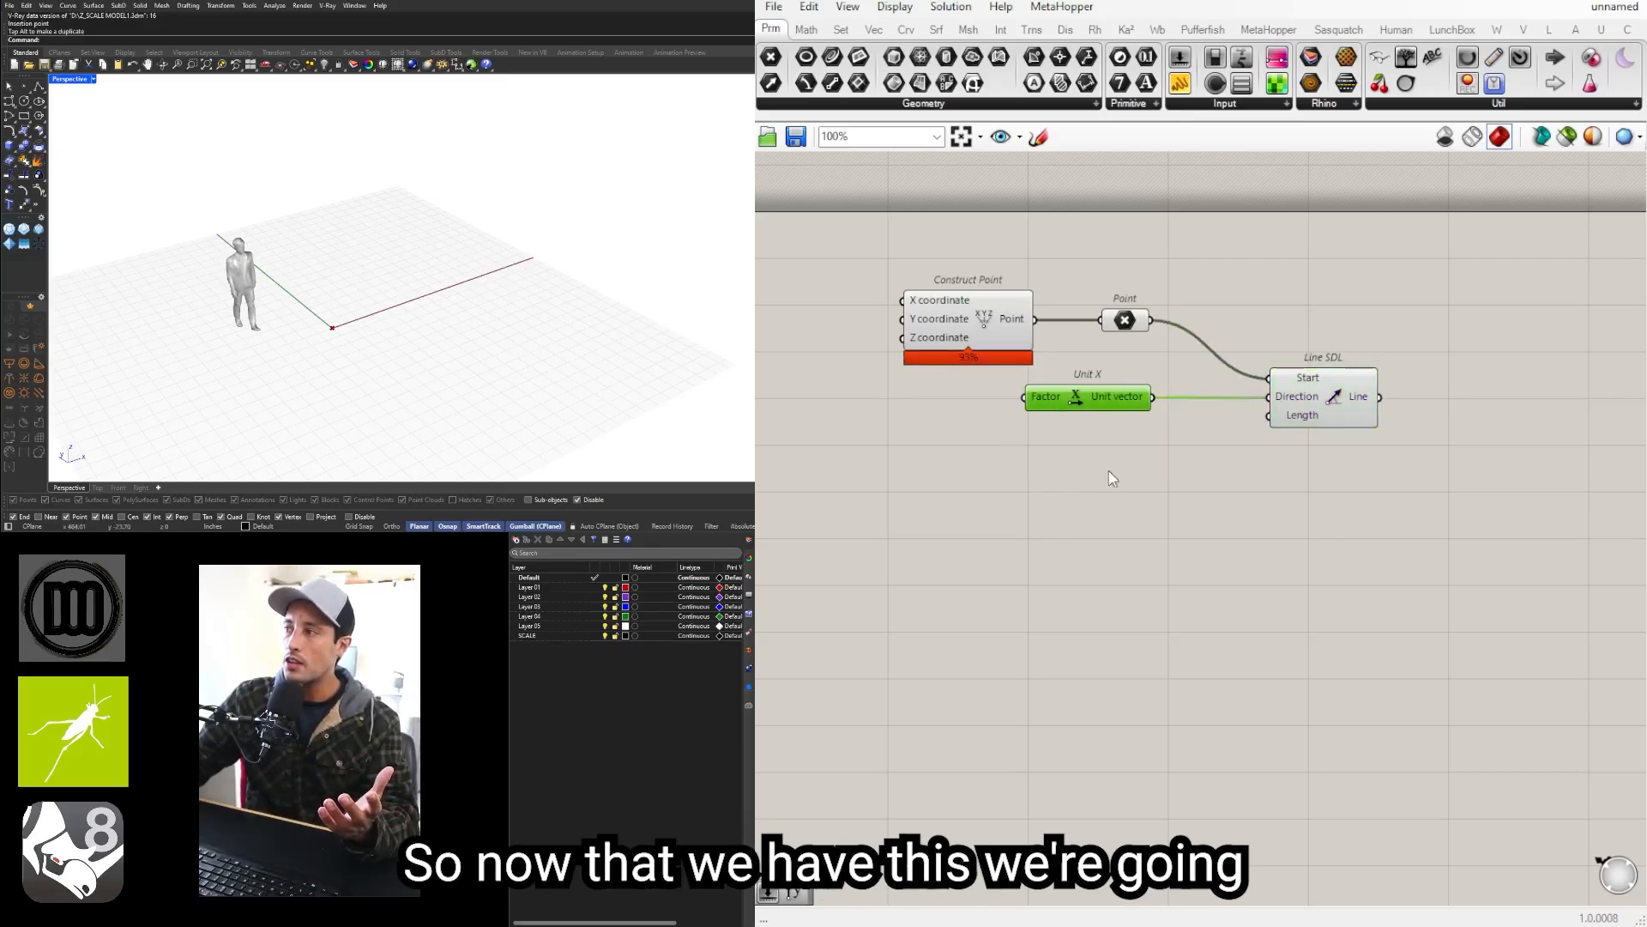
{"action": "double_click", "coordinate": [1101, 477]}
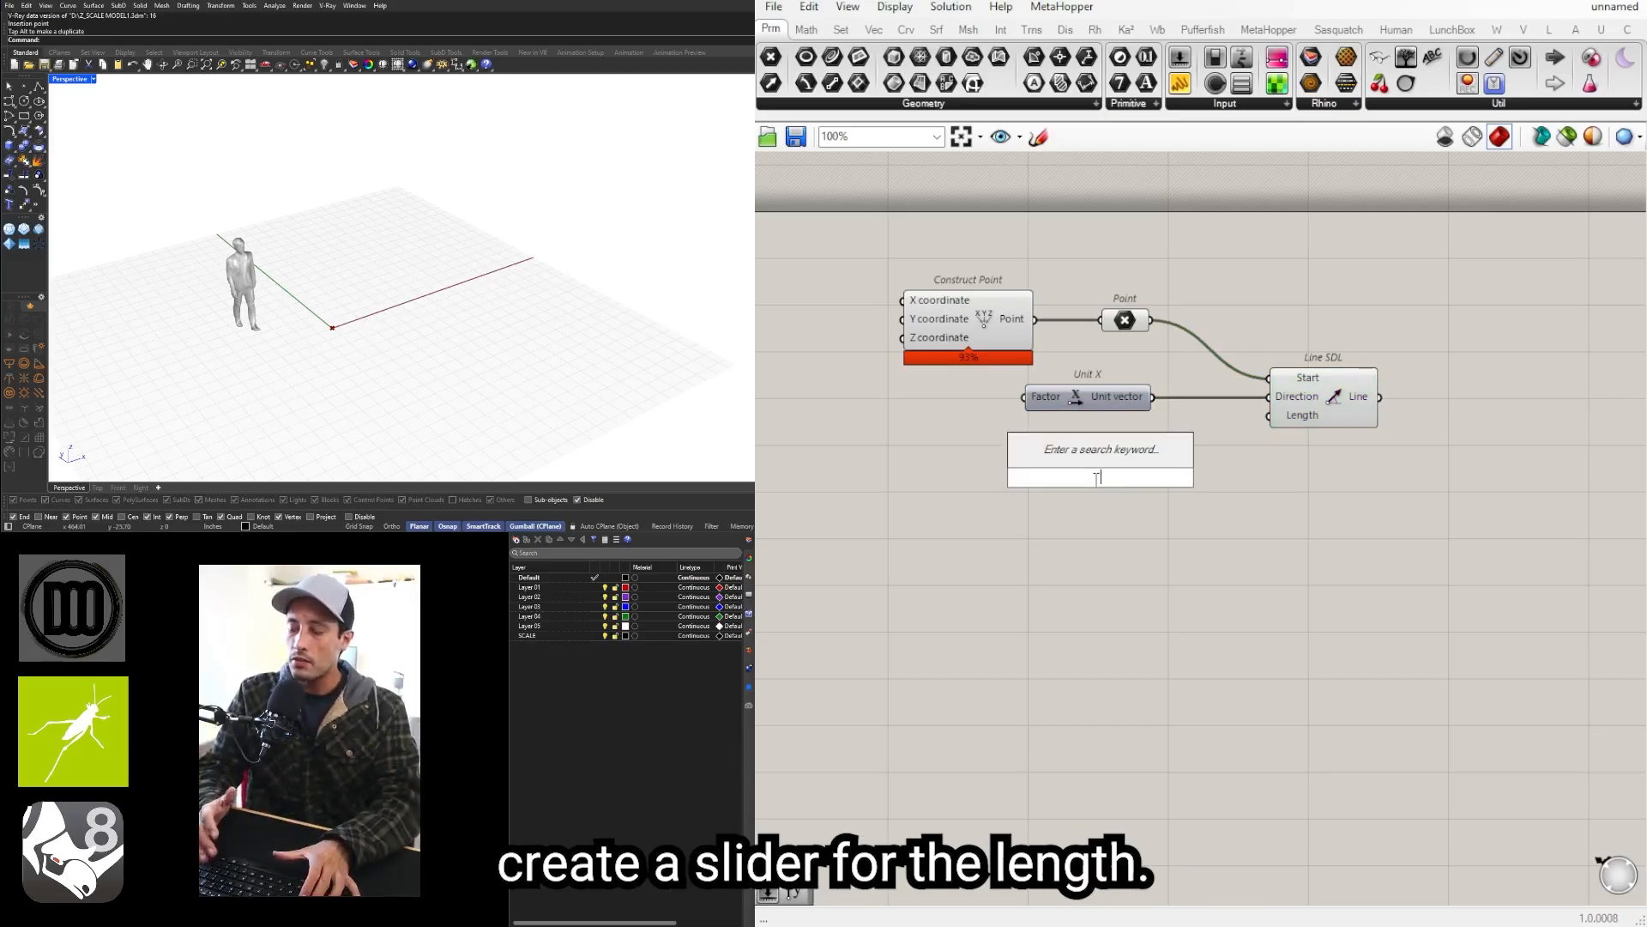
{"action": "type", "text": "120"}
{"action": "key", "text": "Return"}
{"action": "scroll", "coordinate": [1094, 479], "scroll_direction": "up", "scroll_amount": 4}
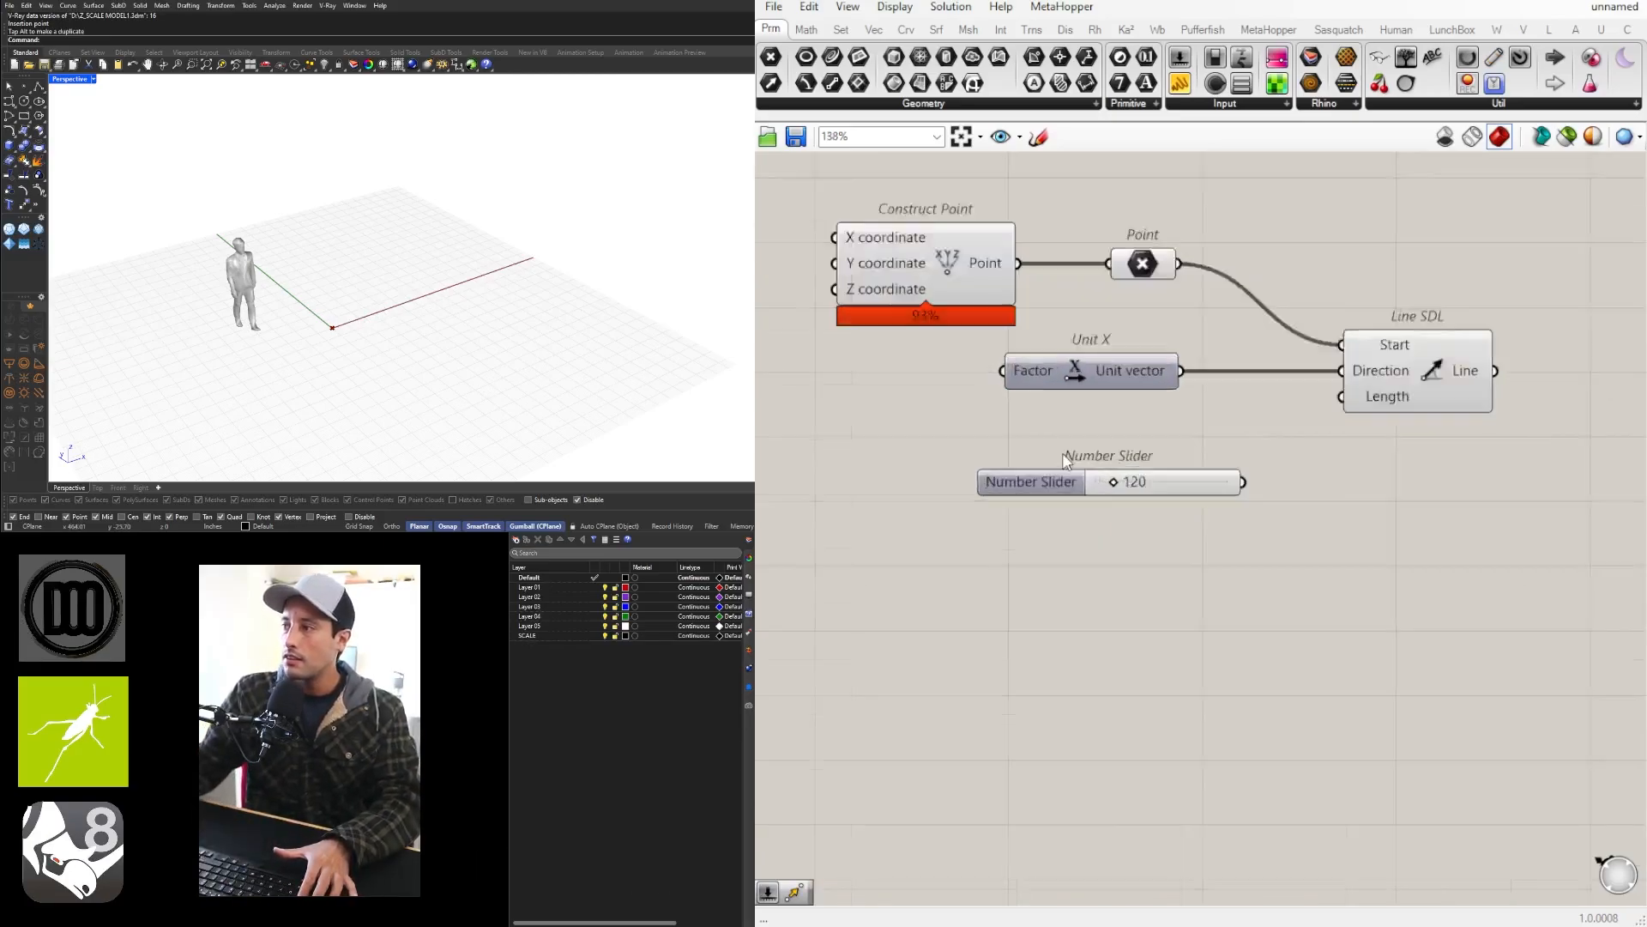
{"action": "left_click", "coordinate": [1029, 438]}
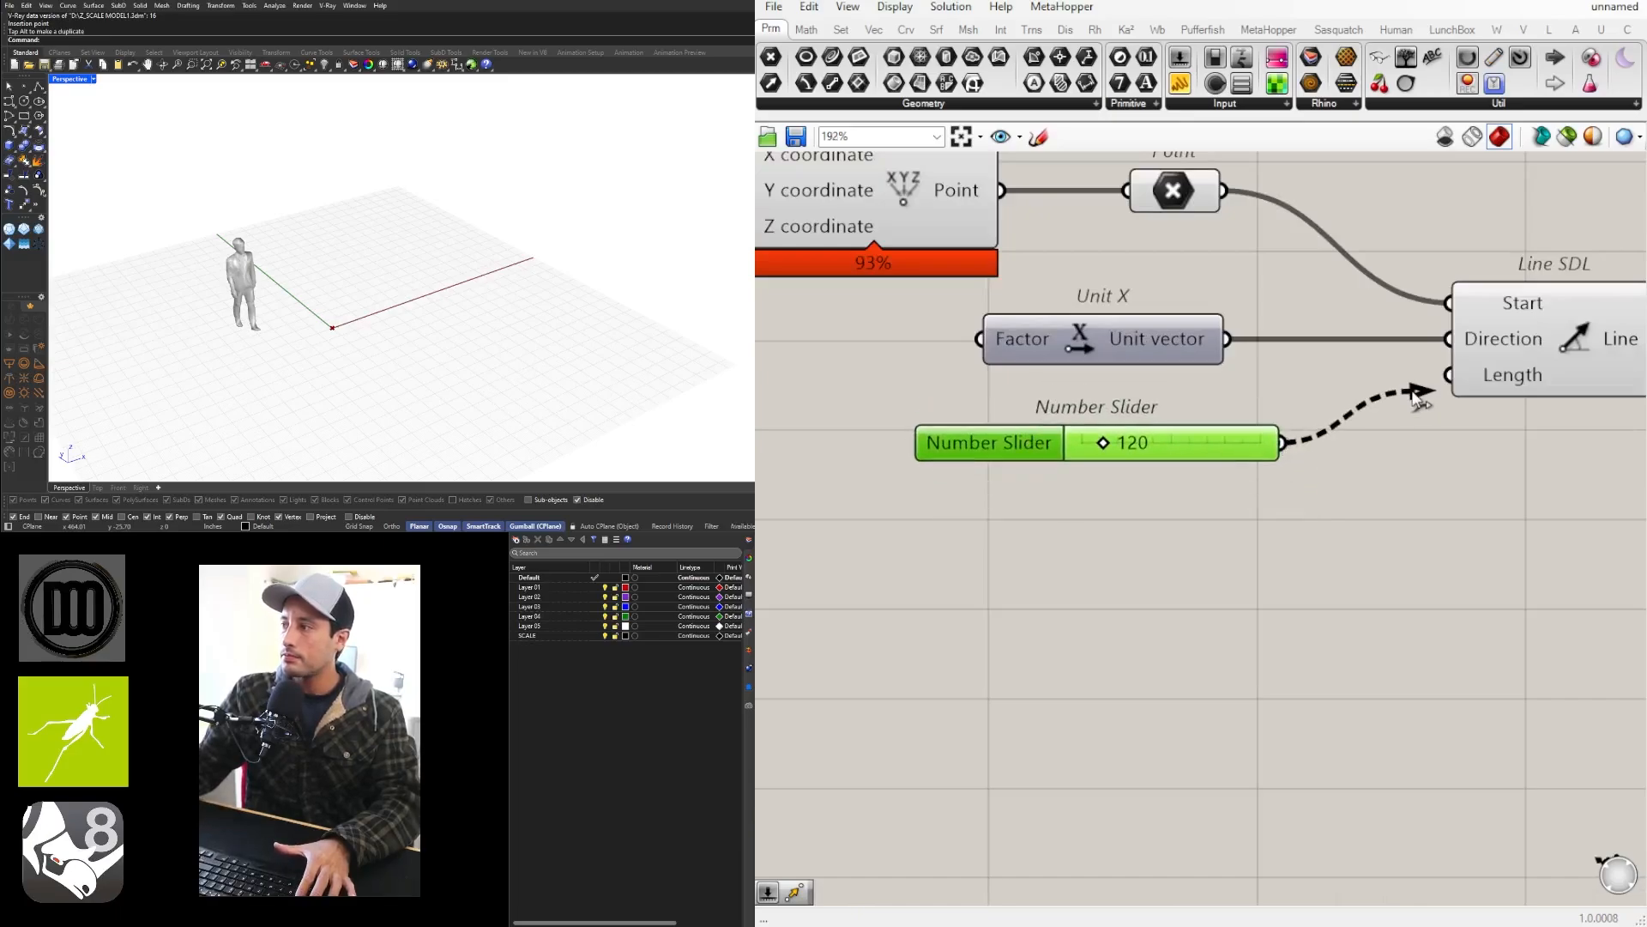
Step: Connect the number slider to the Line SDL's Length input and set the line length to 318
{"action": "left_click_drag", "start_coordinate": [1415, 397], "coordinate": [1442, 386]}
{"action": "left_click", "coordinate": [1517, 358]}
{"action": "scroll", "coordinate": [1347, 474], "scroll_direction": "down", "scroll_amount": 2}
{"action": "scroll", "coordinate": [1170, 465], "scroll_direction": "up", "scroll_amount": 3}
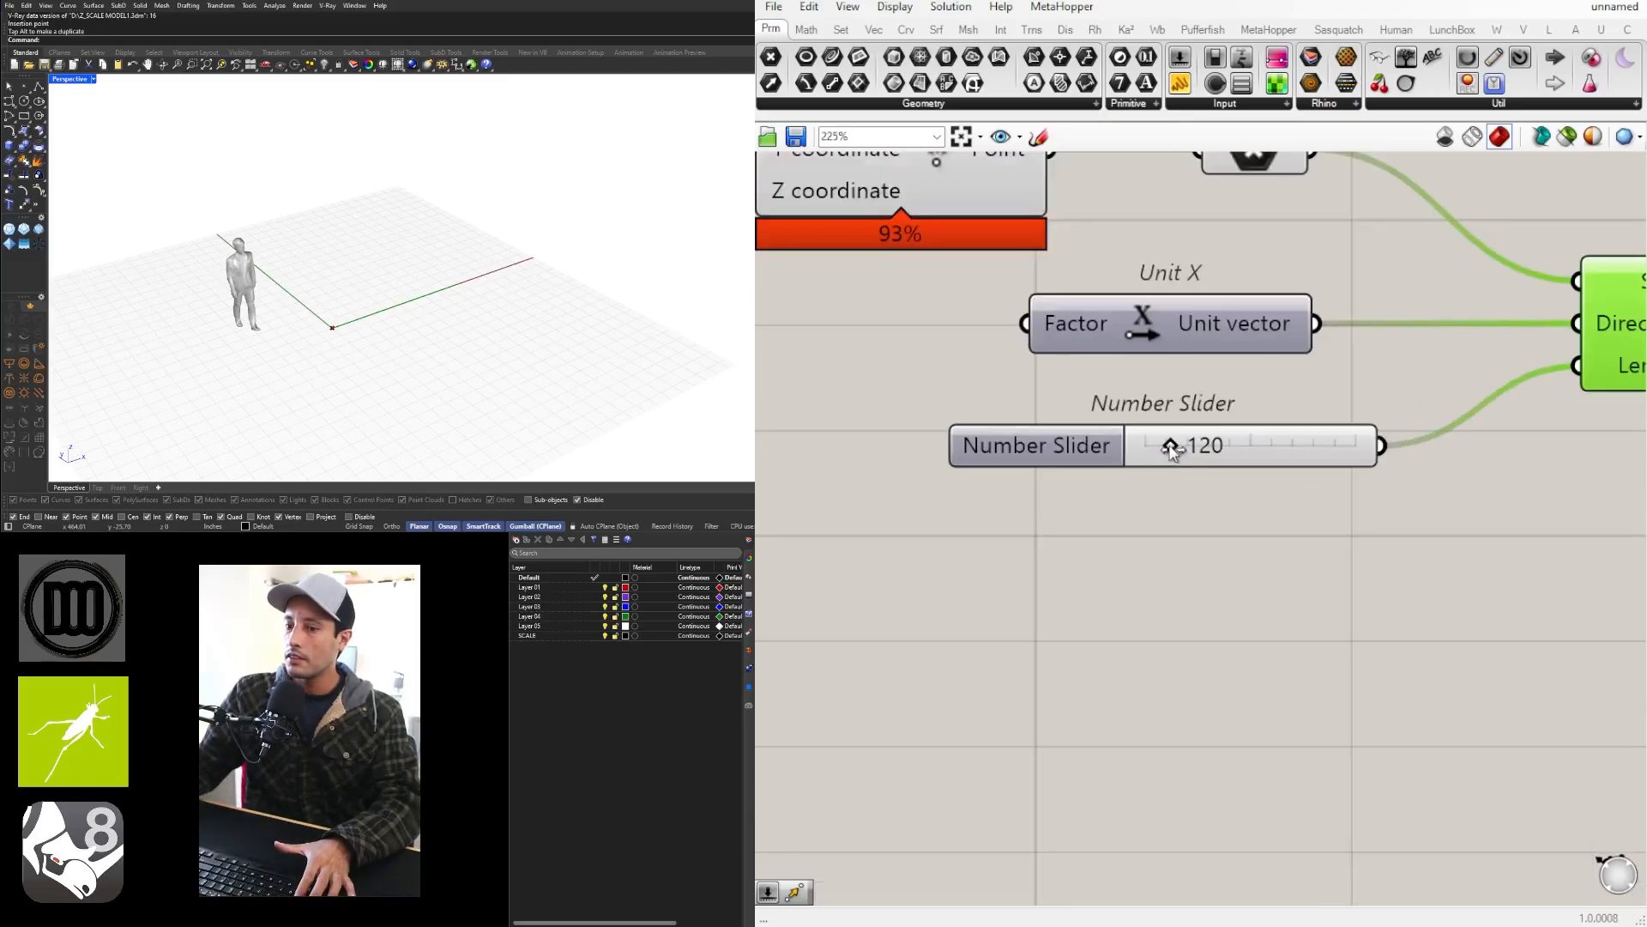
{"action": "scroll", "coordinate": [1222, 450], "scroll_direction": "down", "scroll_amount": 3}
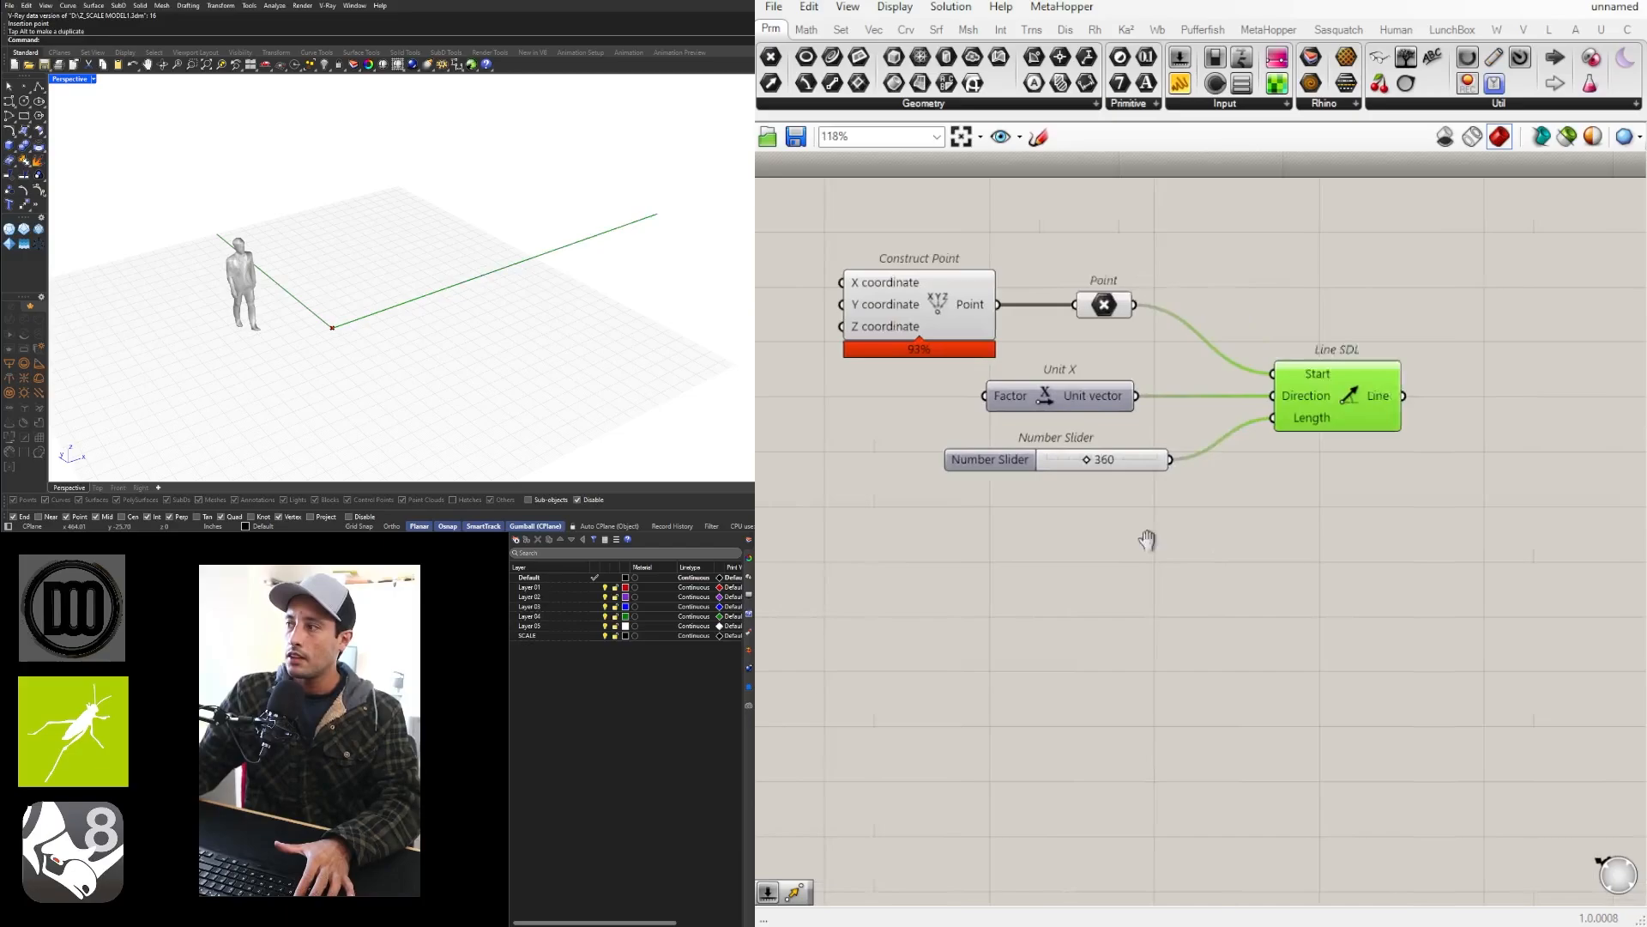
{"action": "scroll", "coordinate": [1147, 537], "scroll_direction": "up", "scroll_amount": 3}
{"action": "mouse_move", "coordinate": [1027, 464]}
{"action": "left_mouse_down"}
{"action": "mouse_move", "coordinate": [957, 475]}
{"action": "mouse_move", "coordinate": [997, 474]}
{"action": "left_mouse_up"}
{"action": "scroll", "coordinate": [1005, 486], "scroll_direction": "down", "scroll_amount": 3}
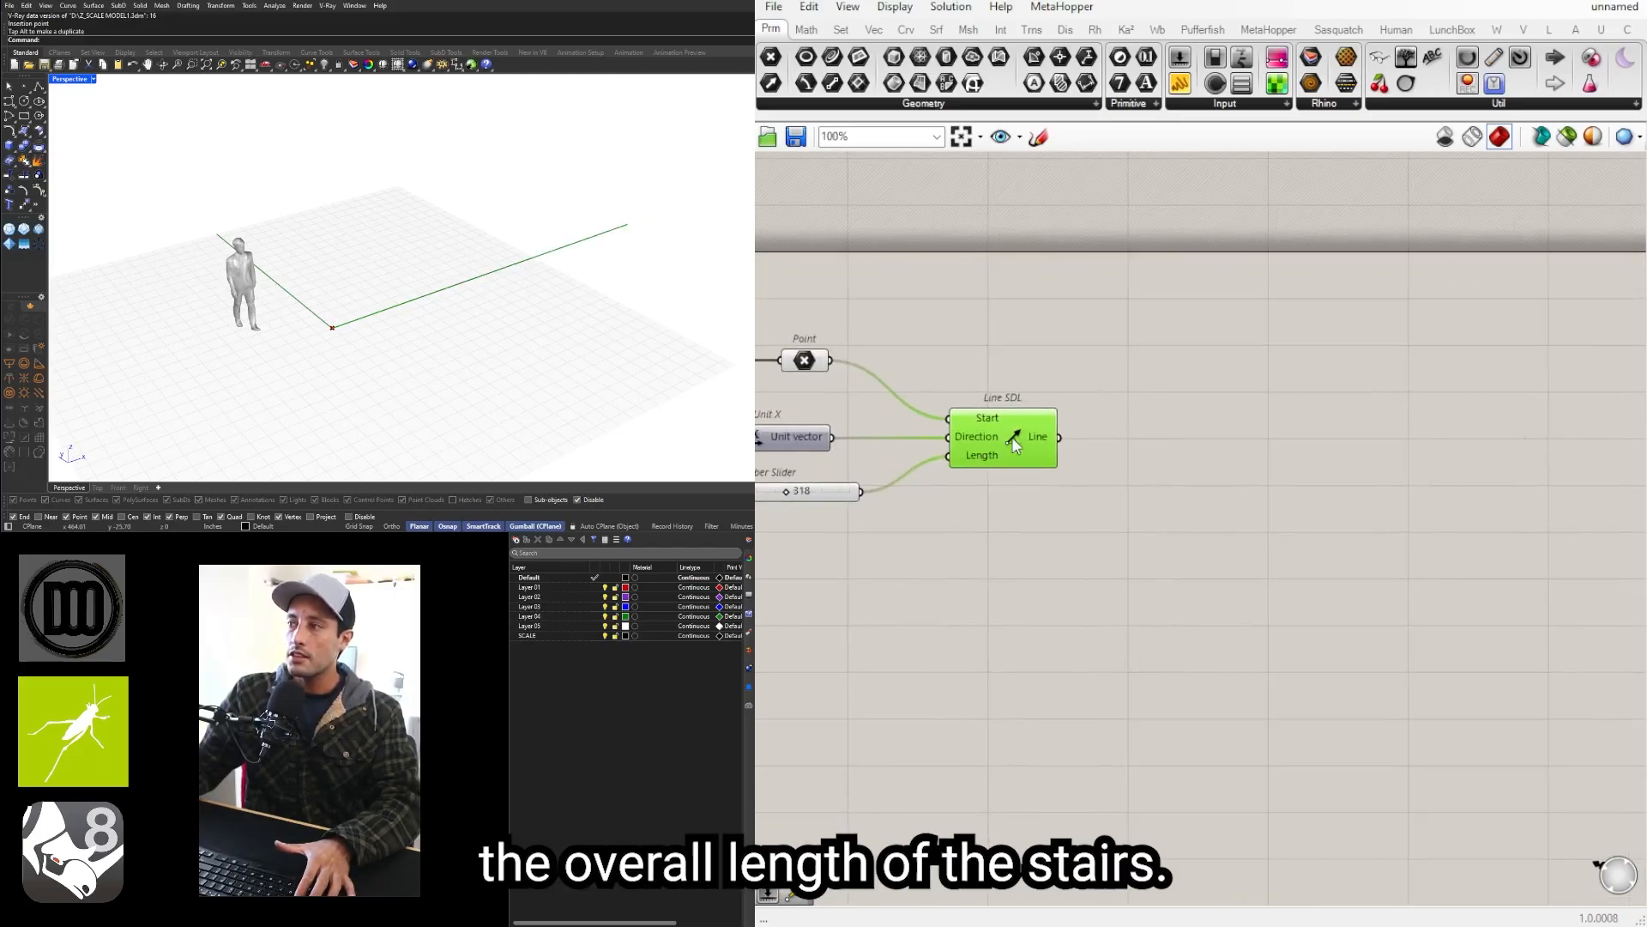
Step: Add an Extend Curve component and connect the Line SDL's Line output to its Curve input
{"action": "scroll", "coordinate": [1013, 442], "scroll_direction": "down", "scroll_amount": 2}
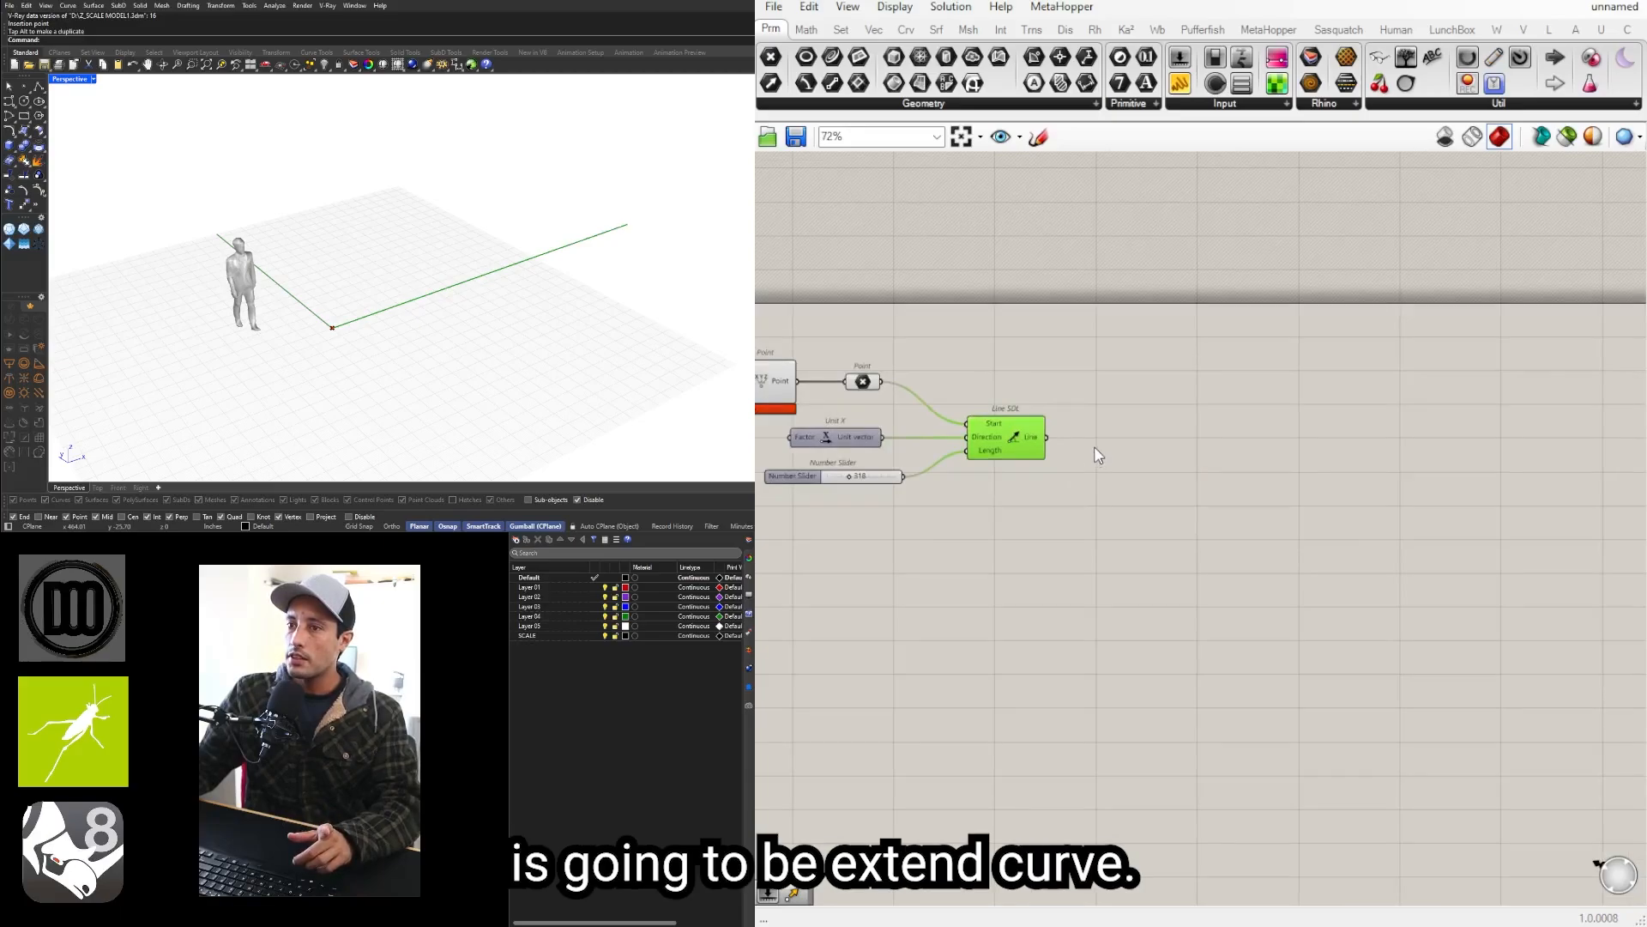
{"action": "double_click", "coordinate": [1167, 448]}
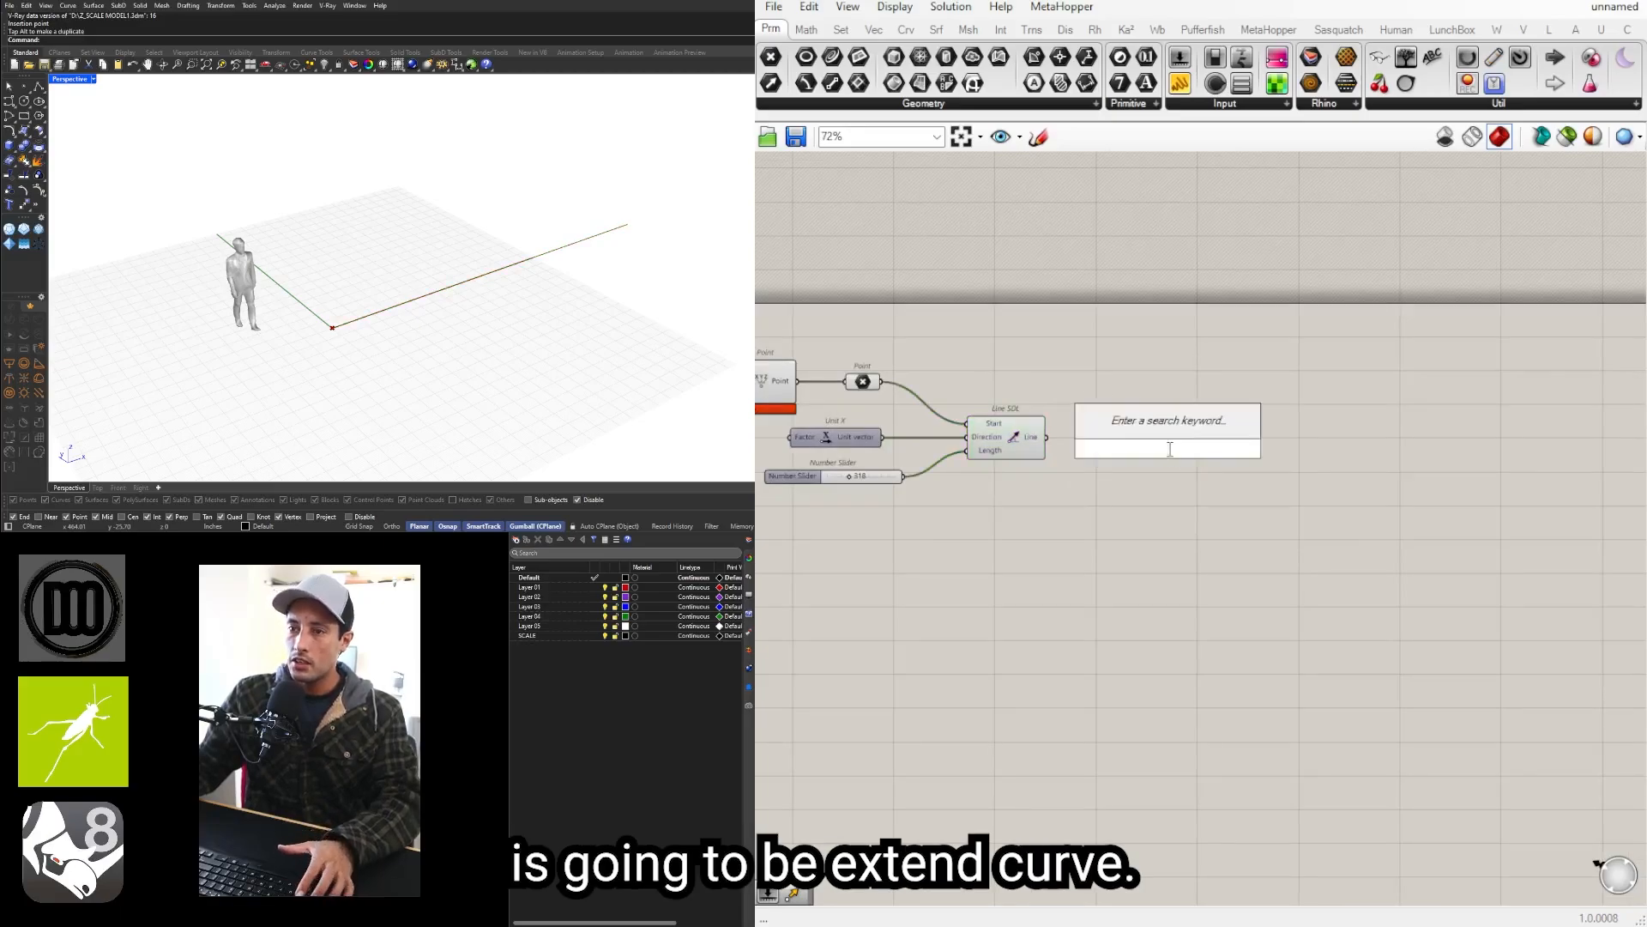
{"action": "left_click", "coordinate": [1025, 440]}
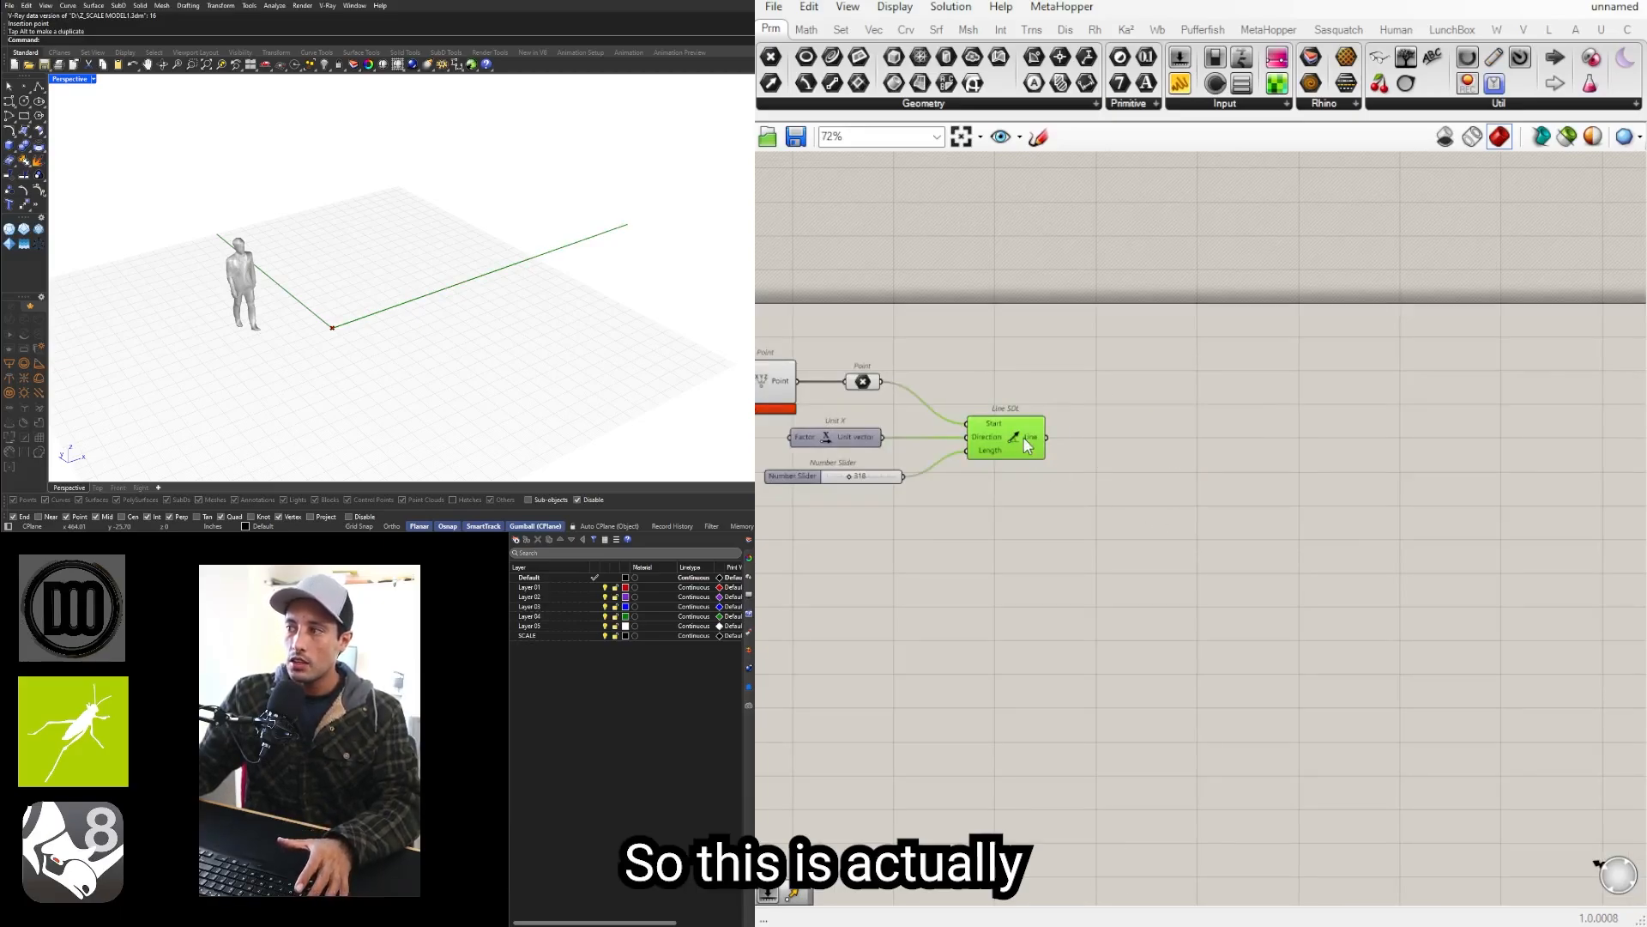
{"action": "double_click", "coordinate": [1178, 520]}
{"action": "type", "text": "ex"}
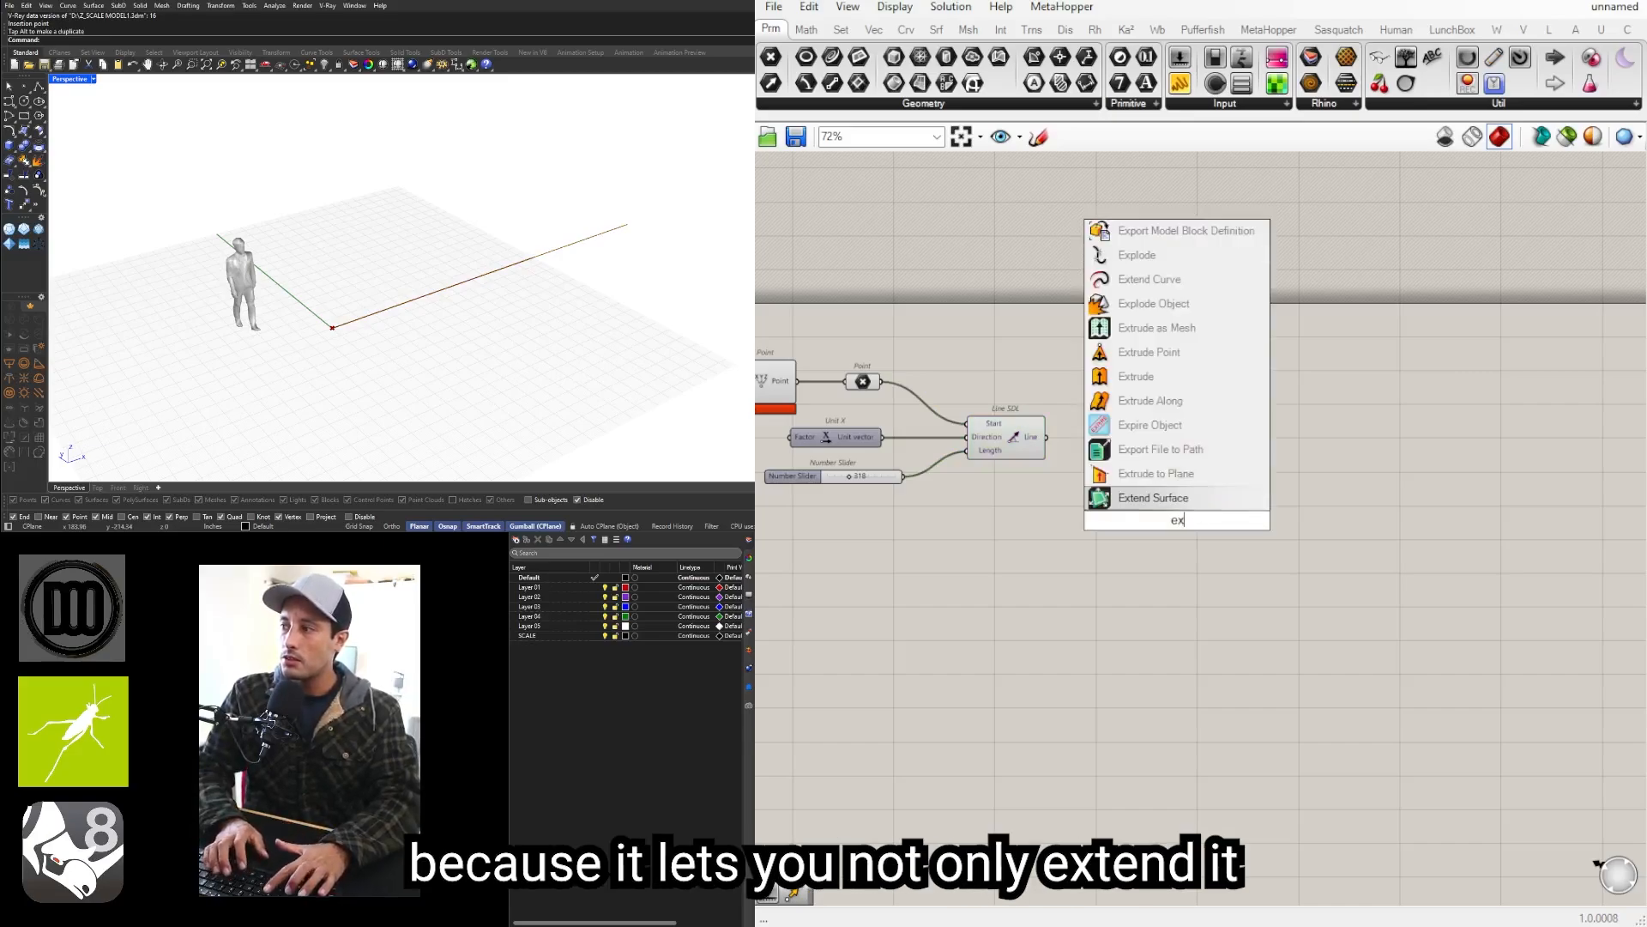
{"action": "type", "text": "tend"}
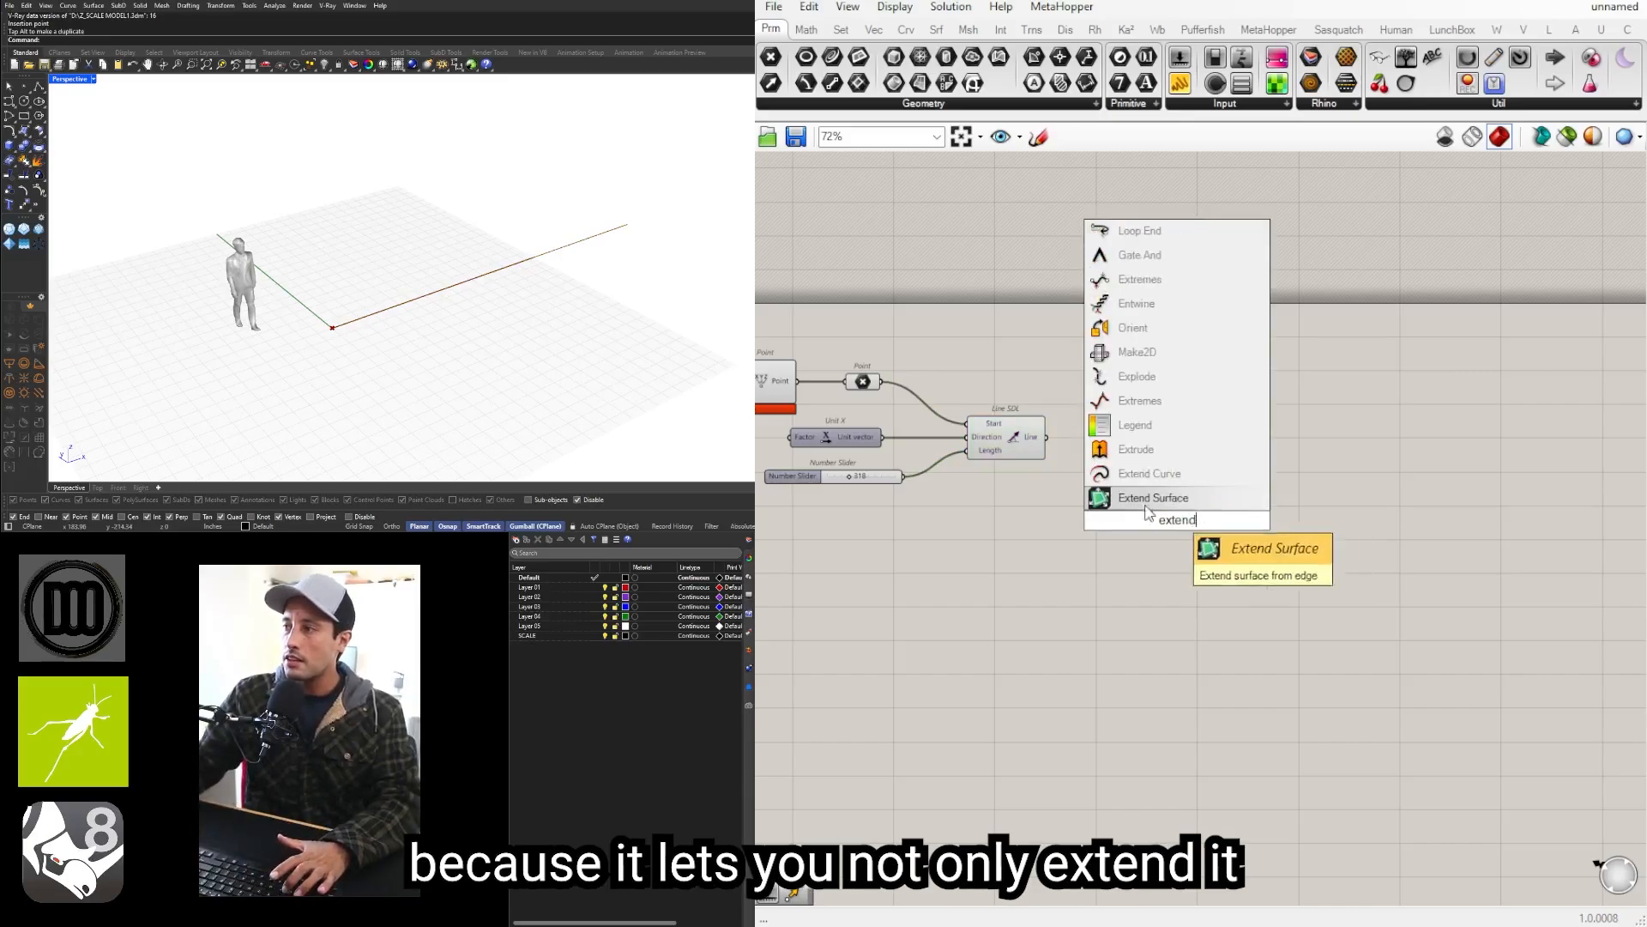
{"action": "left_click", "coordinate": [1090, 474]}
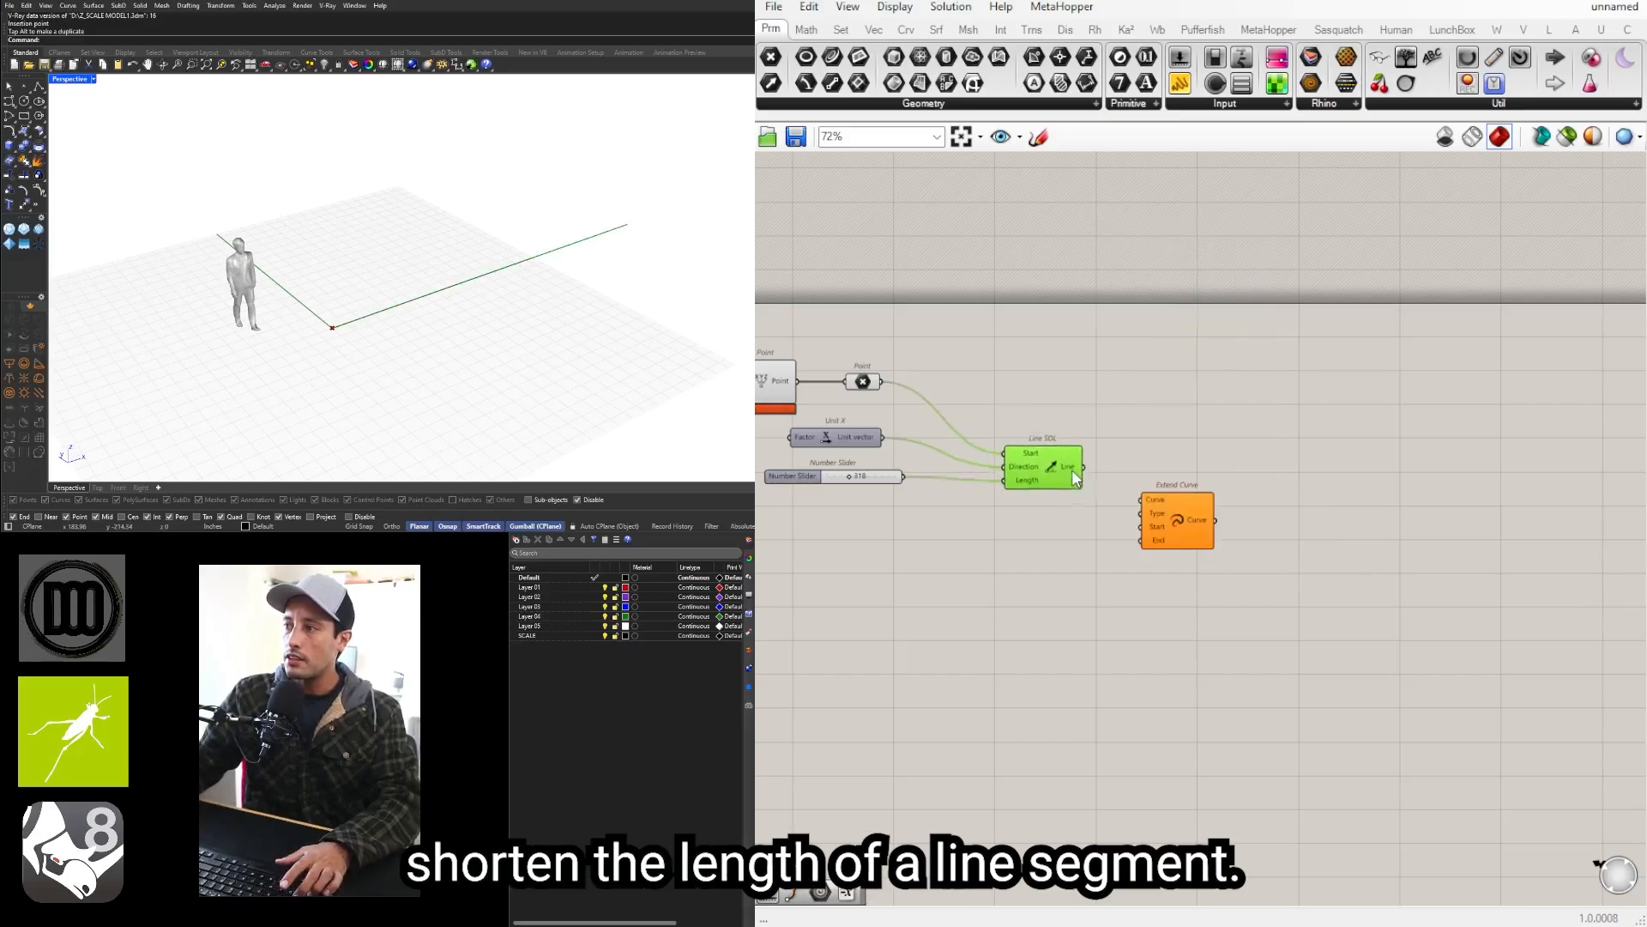
{"action": "left_click_drag", "start_coordinate": [1074, 478], "coordinate": [1146, 482]}
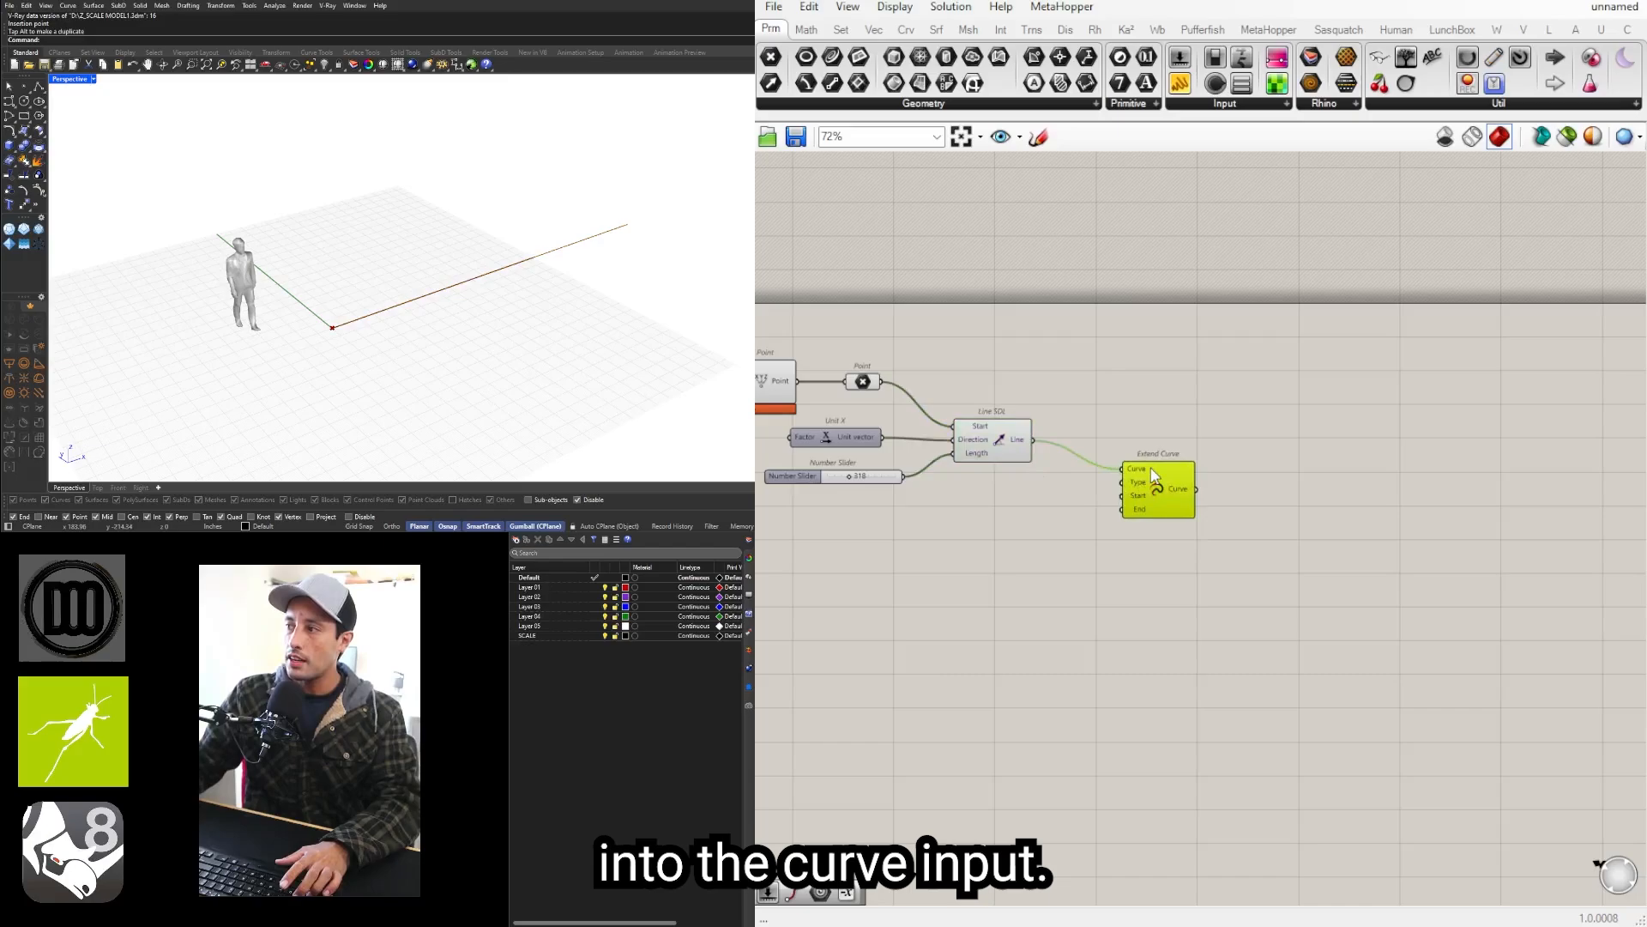
Step: Add a Negative component and connect its Result to both the Start and End inputs of Extend Curve
{"action": "double_click", "coordinate": [1077, 507]}
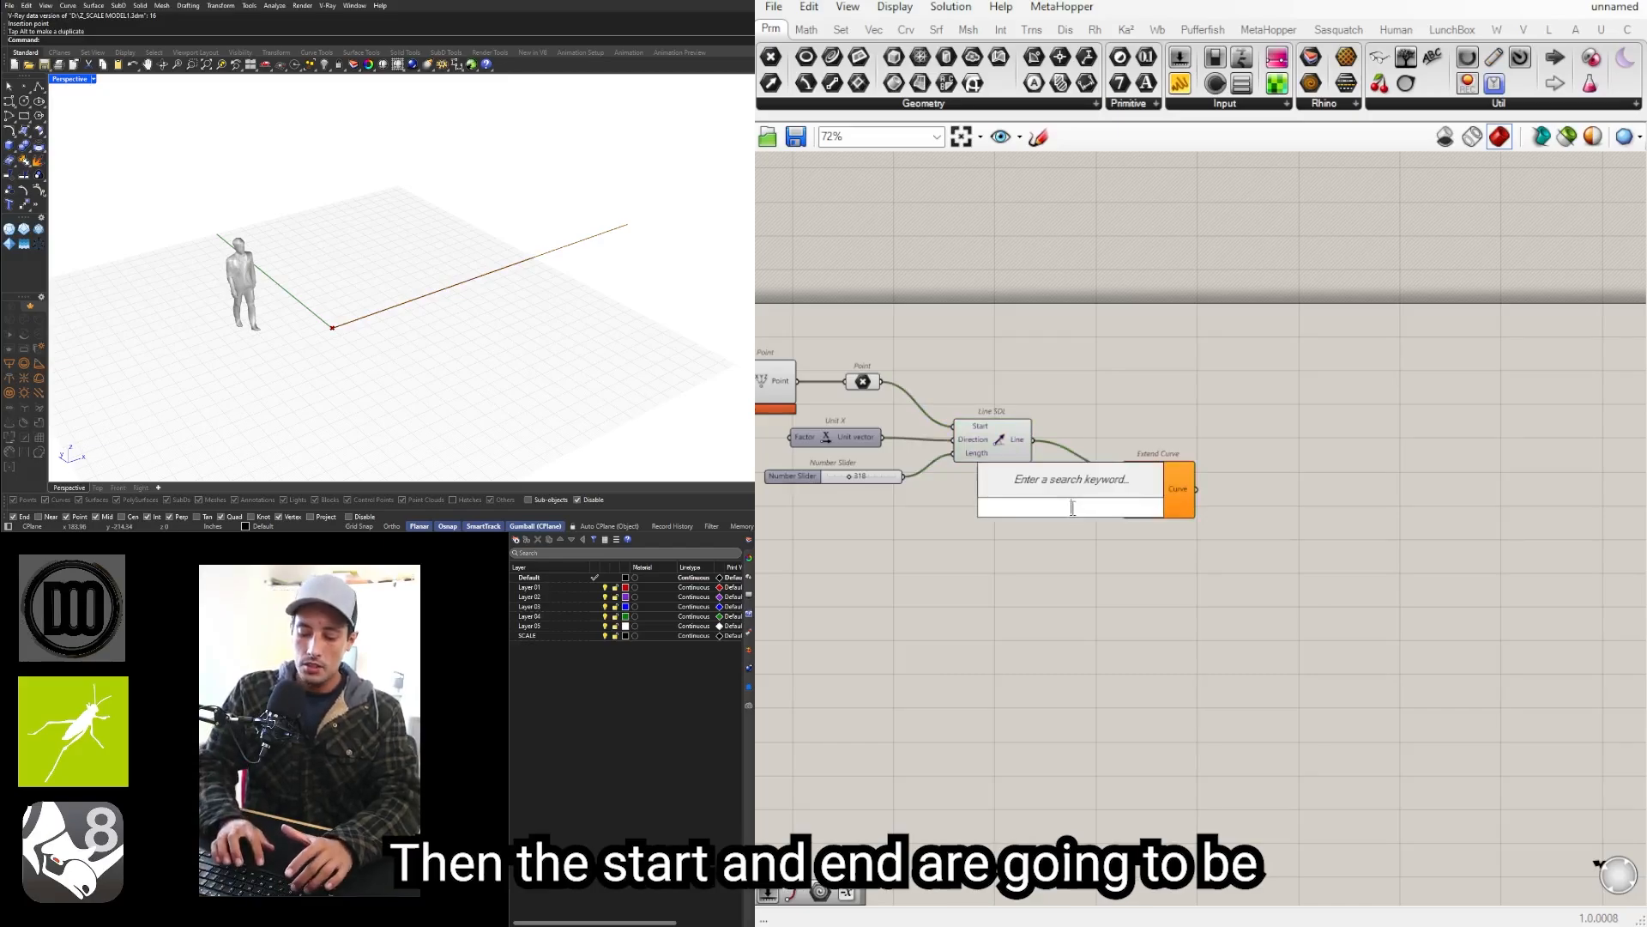
{"action": "type", "text": "ne"}
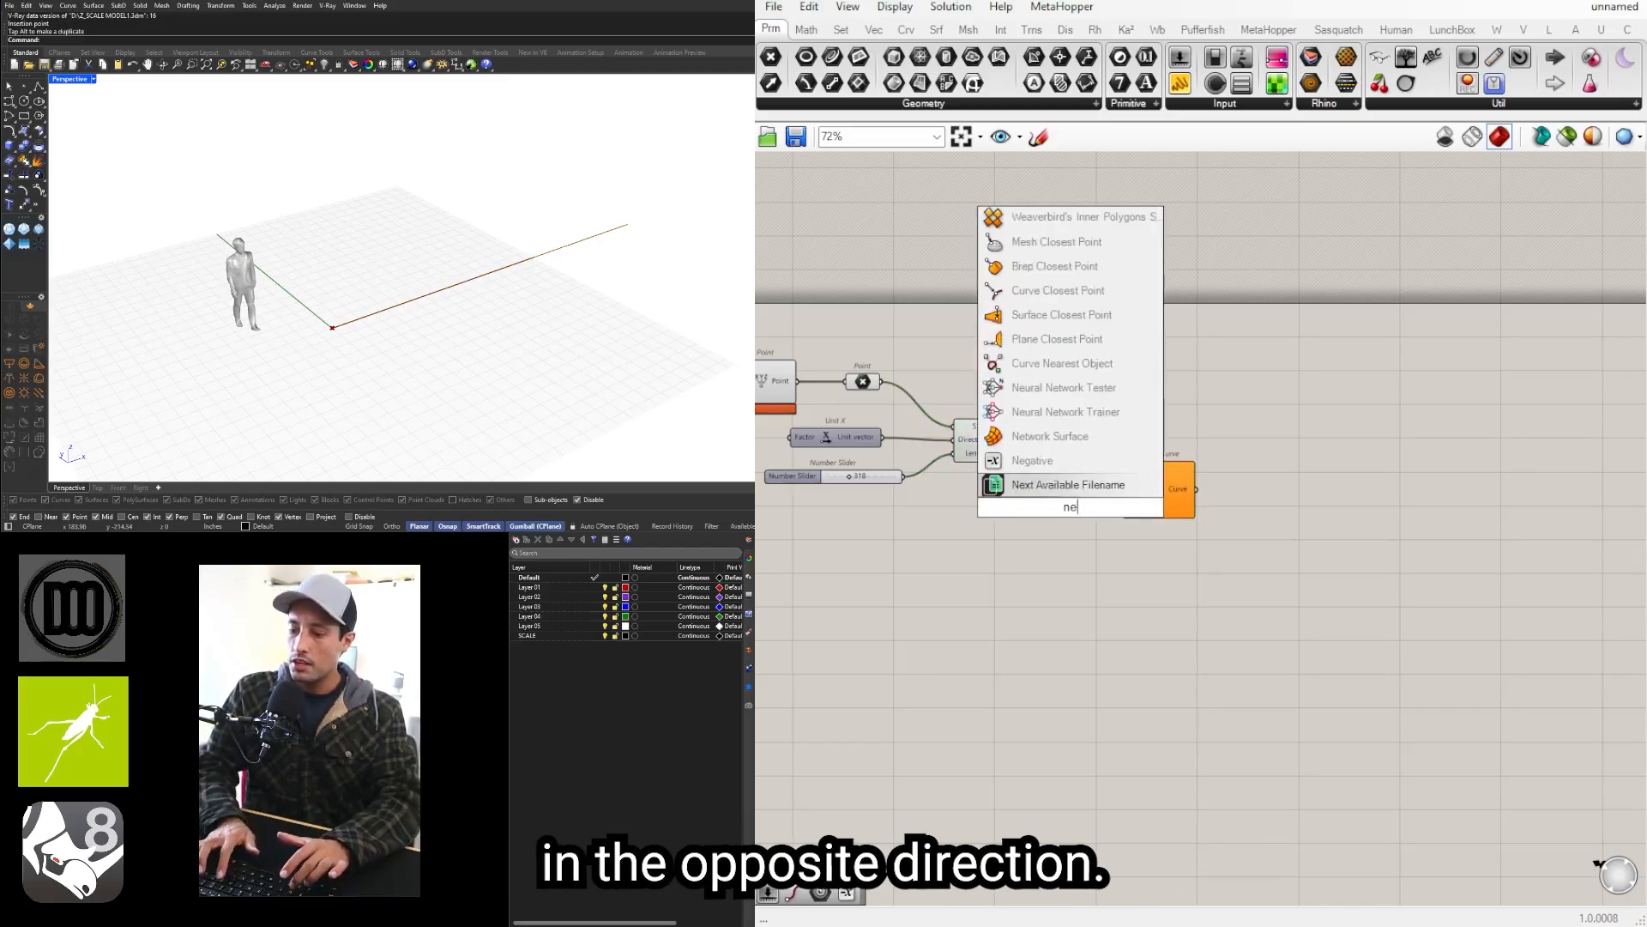
{"action": "type", "text": "g"}
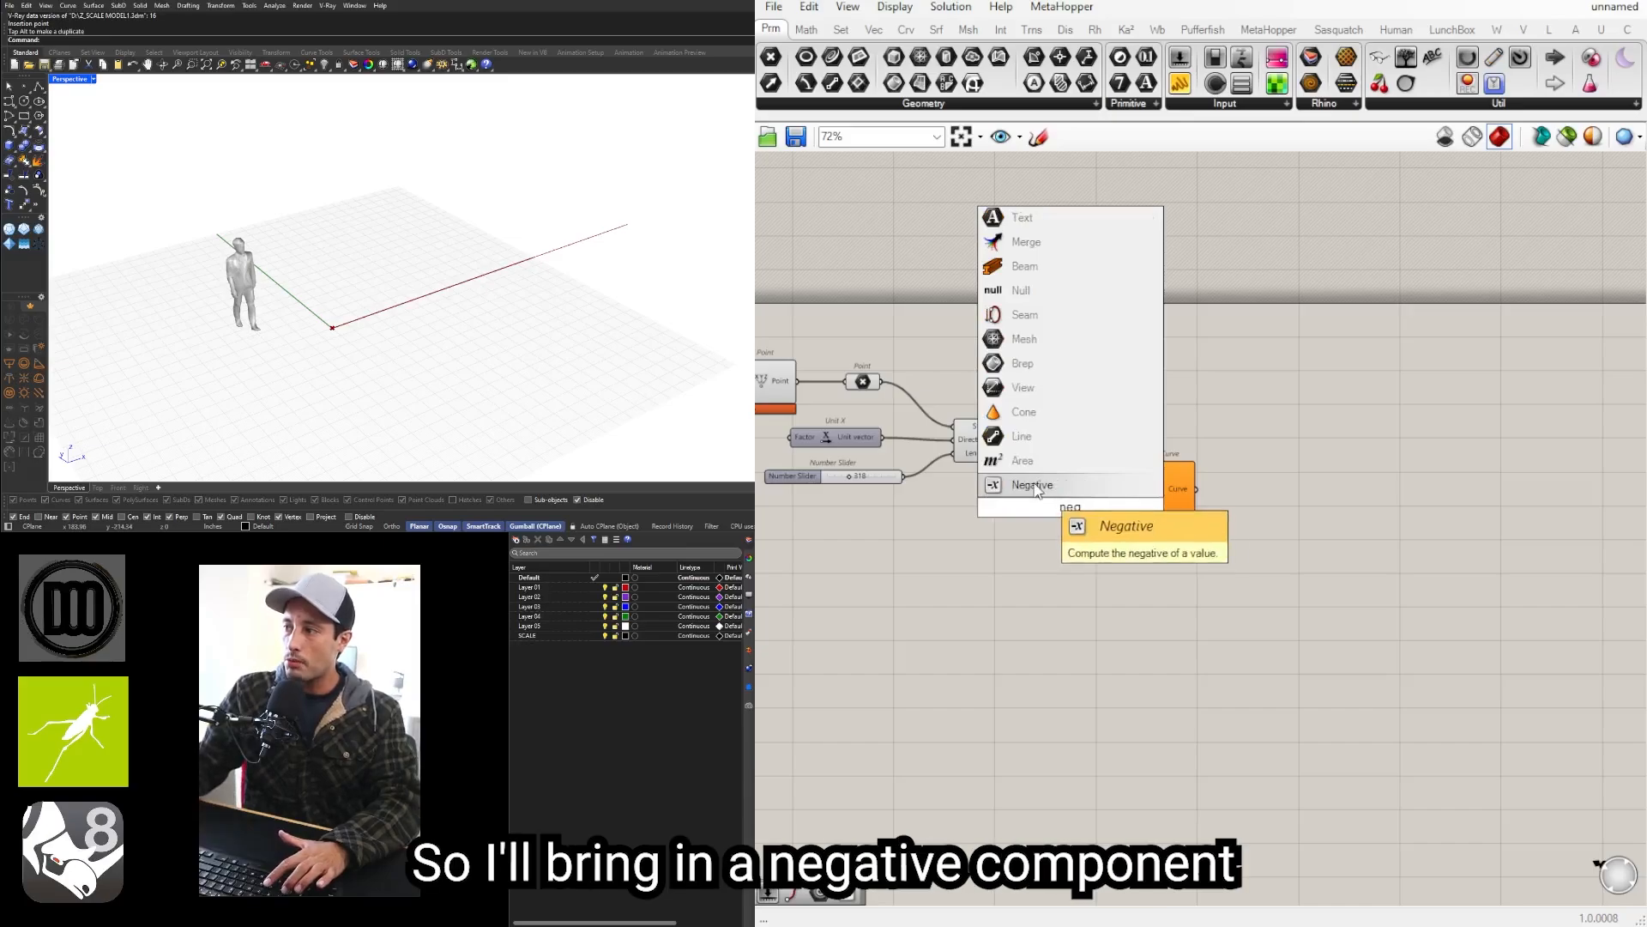
{"action": "key", "text": "Return"}
{"action": "scroll", "coordinate": [1084, 511], "scroll_direction": "up", "scroll_amount": 2}
{"action": "left_click_drag", "start_coordinate": [1060, 507], "coordinate": [1129, 494]}
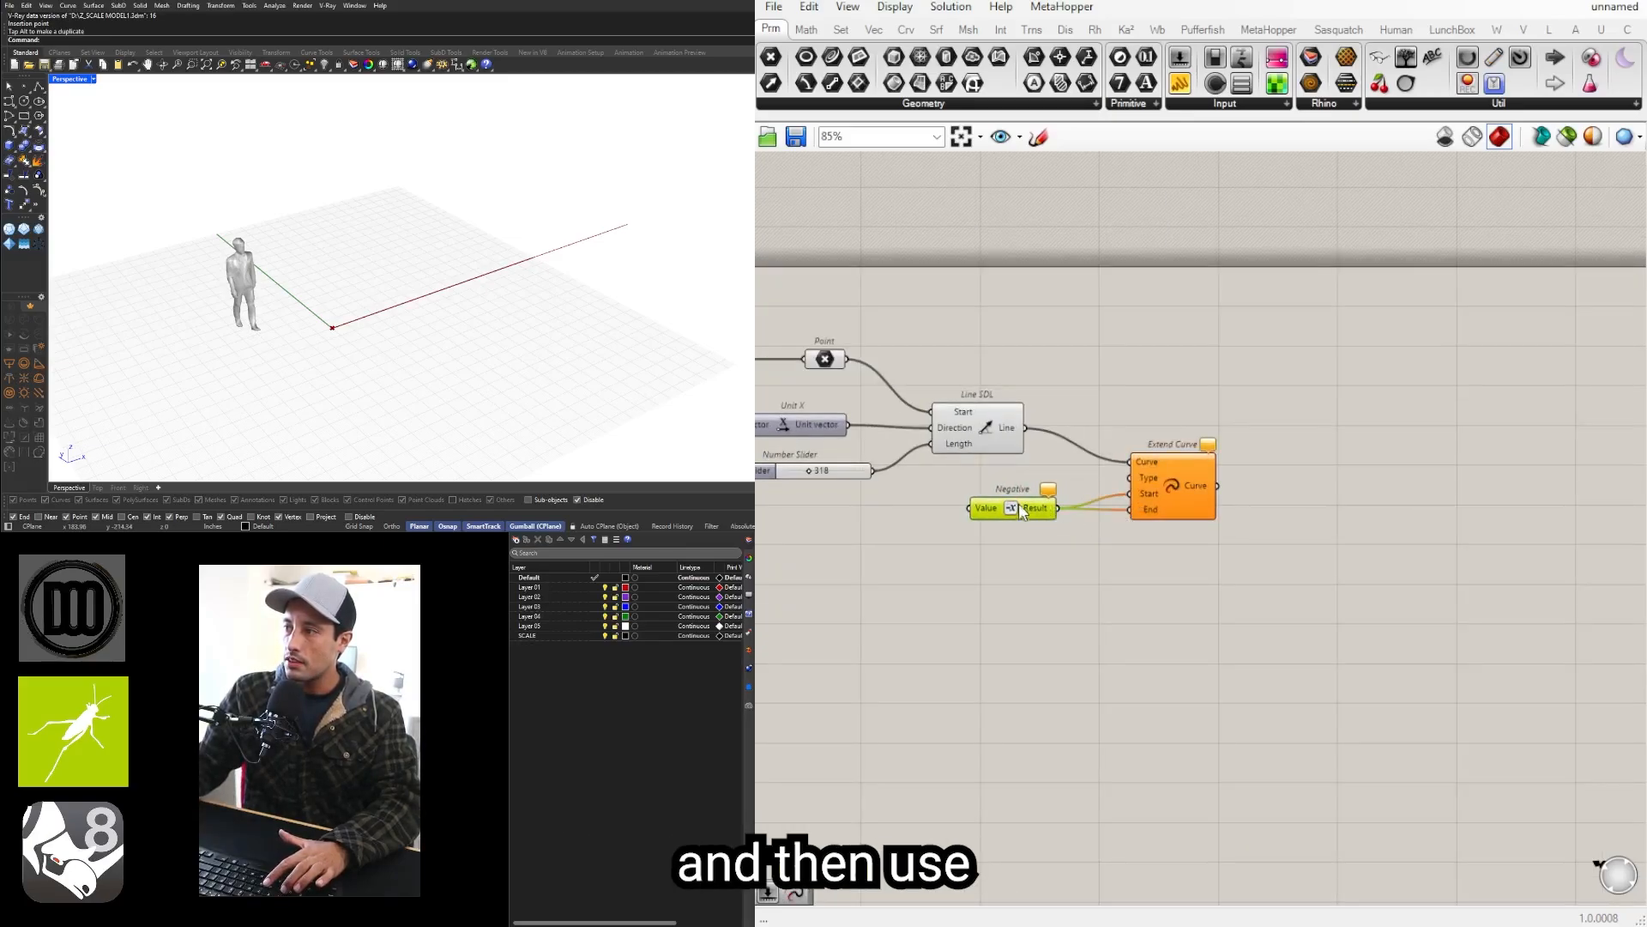
Step: Add a Number Slider with the value 60, place it beside the Negative component and connect it to the Value input
{"action": "right_click_drag", "start_coordinate": [969, 544], "coordinate": [1096, 540]}
{"action": "double_click", "coordinate": [972, 509]}
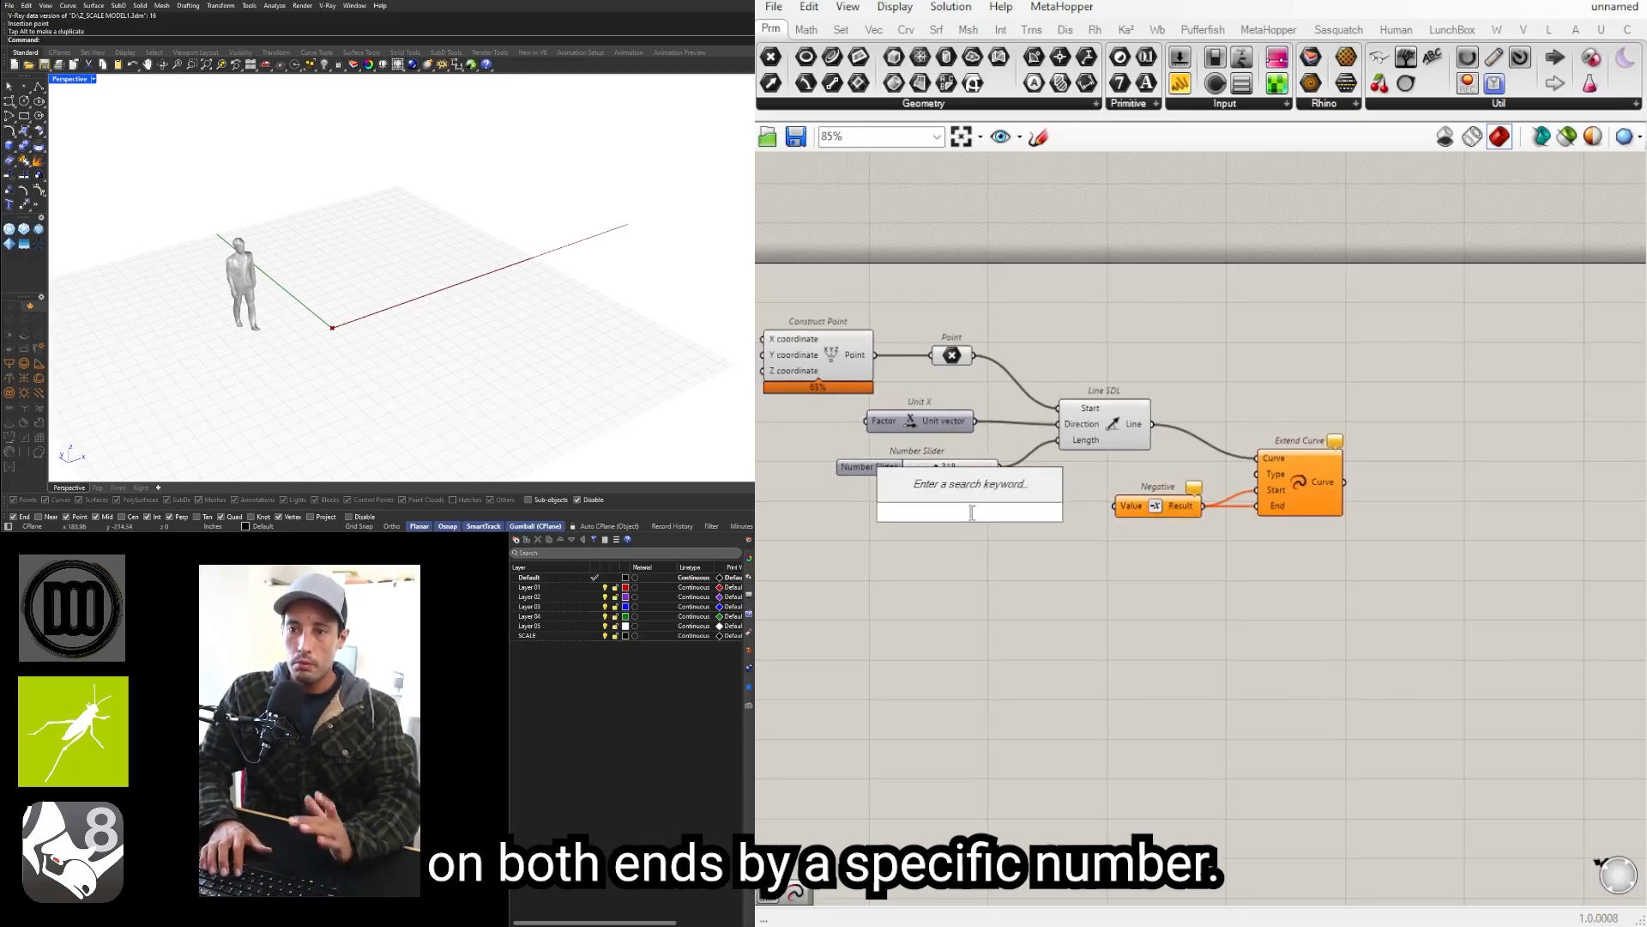
{"action": "type", "text": "60"}
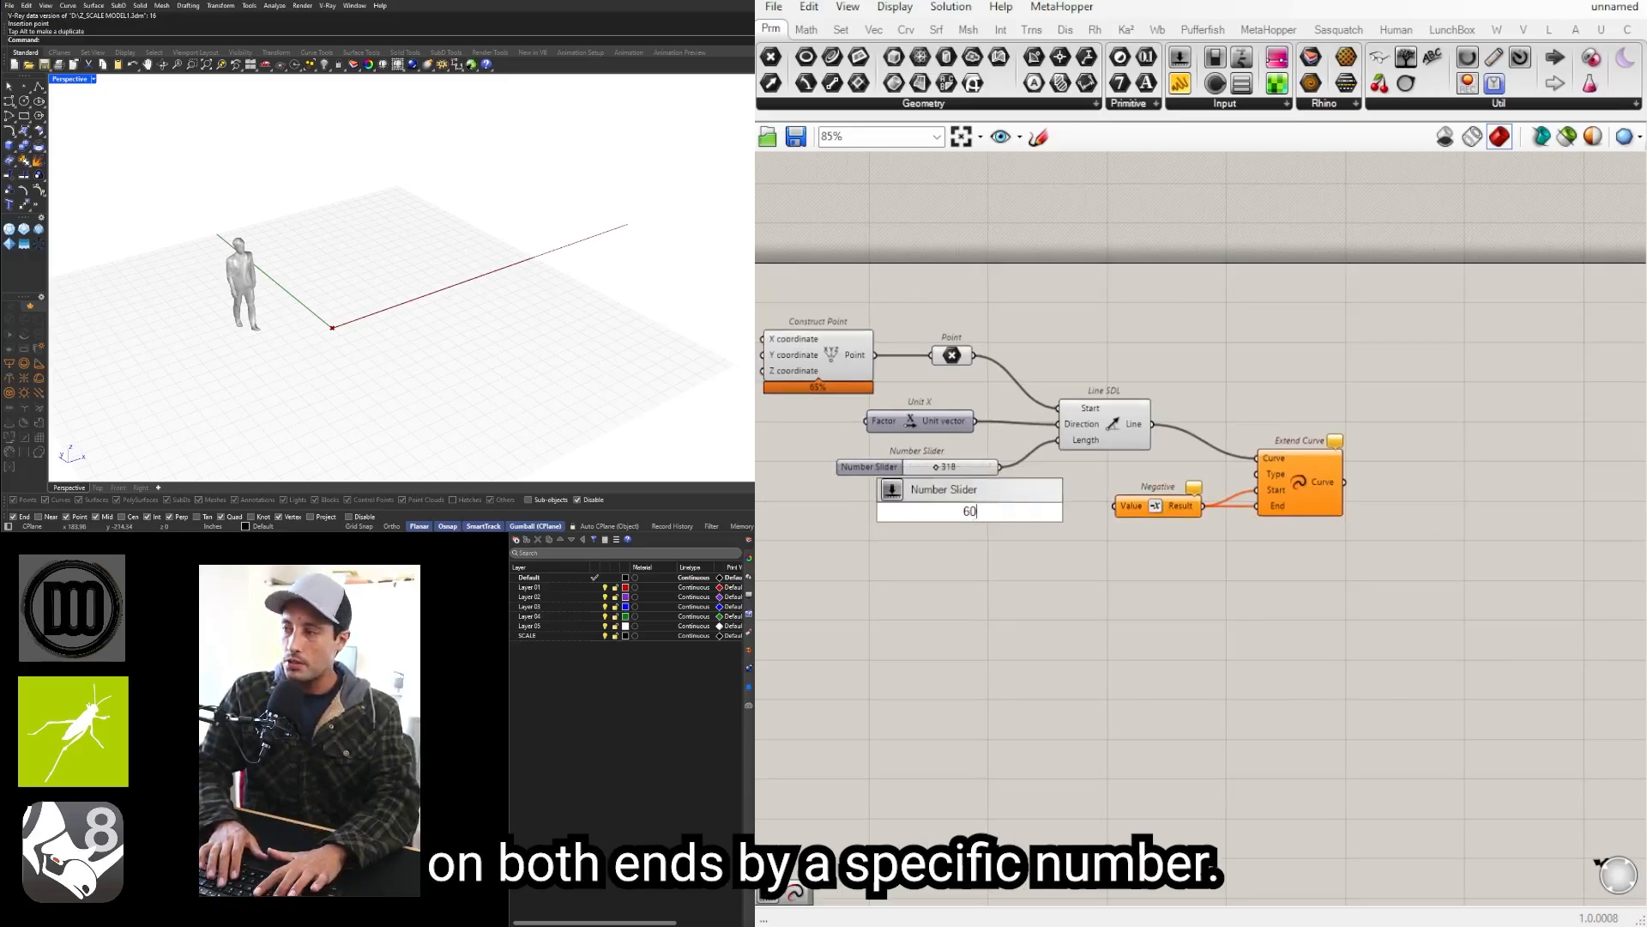
{"action": "key", "text": "Return"}
{"action": "scroll", "coordinate": [973, 520], "scroll_direction": "up", "scroll_amount": 4}
{"action": "left_click", "coordinate": [916, 506]}
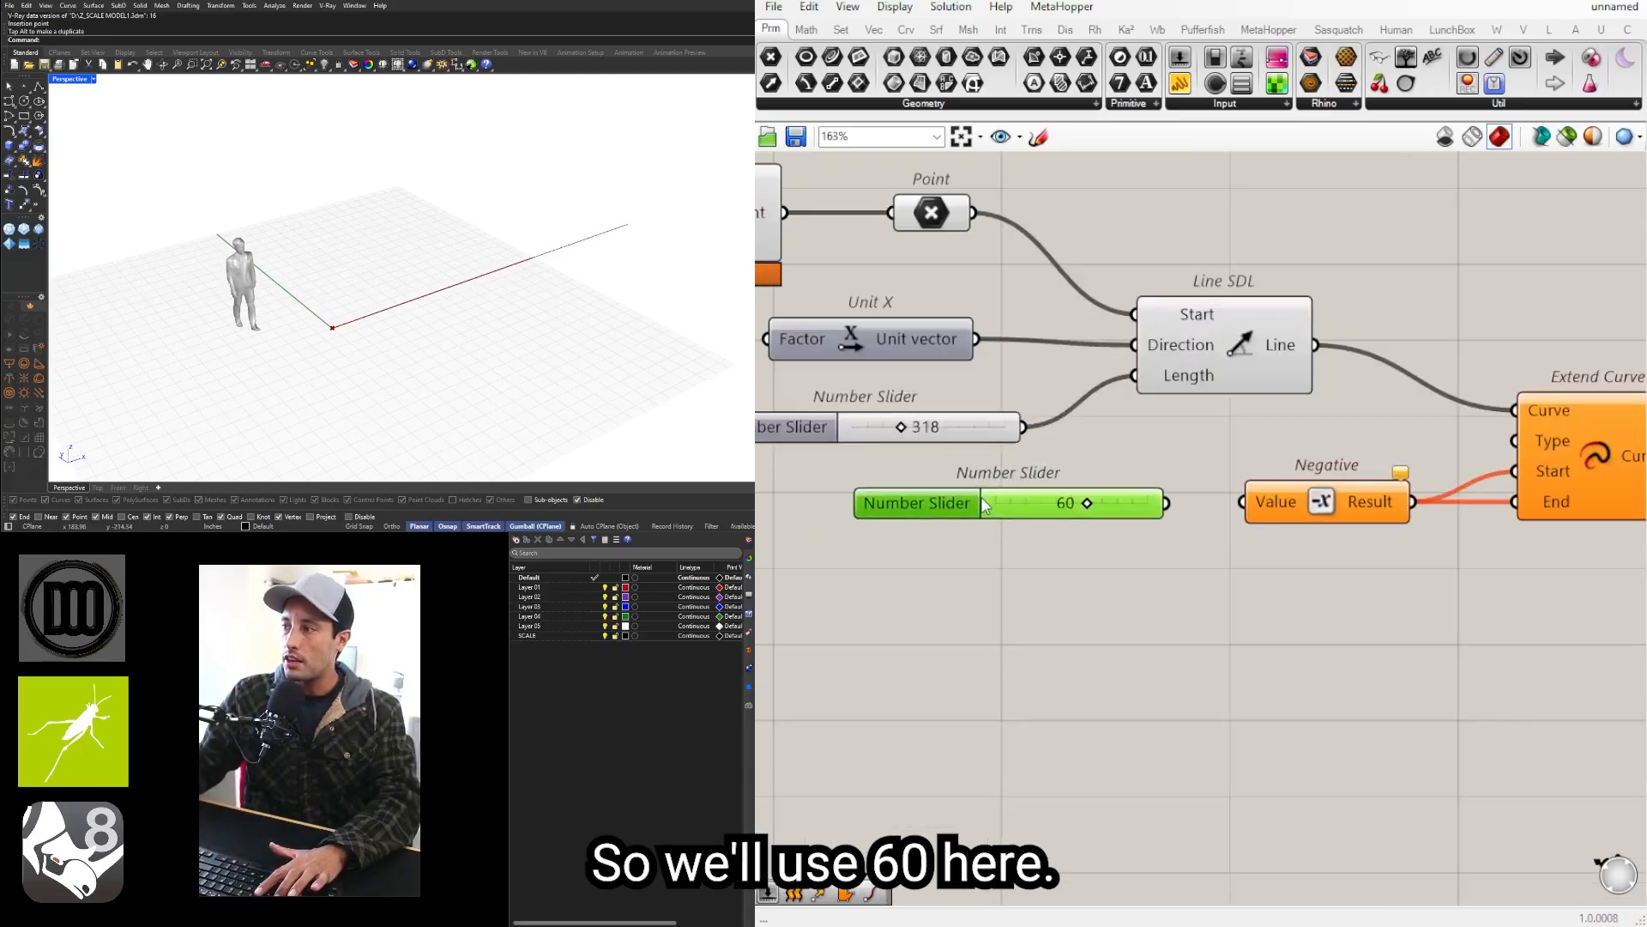
{"action": "left_click", "coordinate": [1209, 508]}
{"action": "left_click_drag", "start_coordinate": [1184, 502], "coordinate": [1244, 502]}
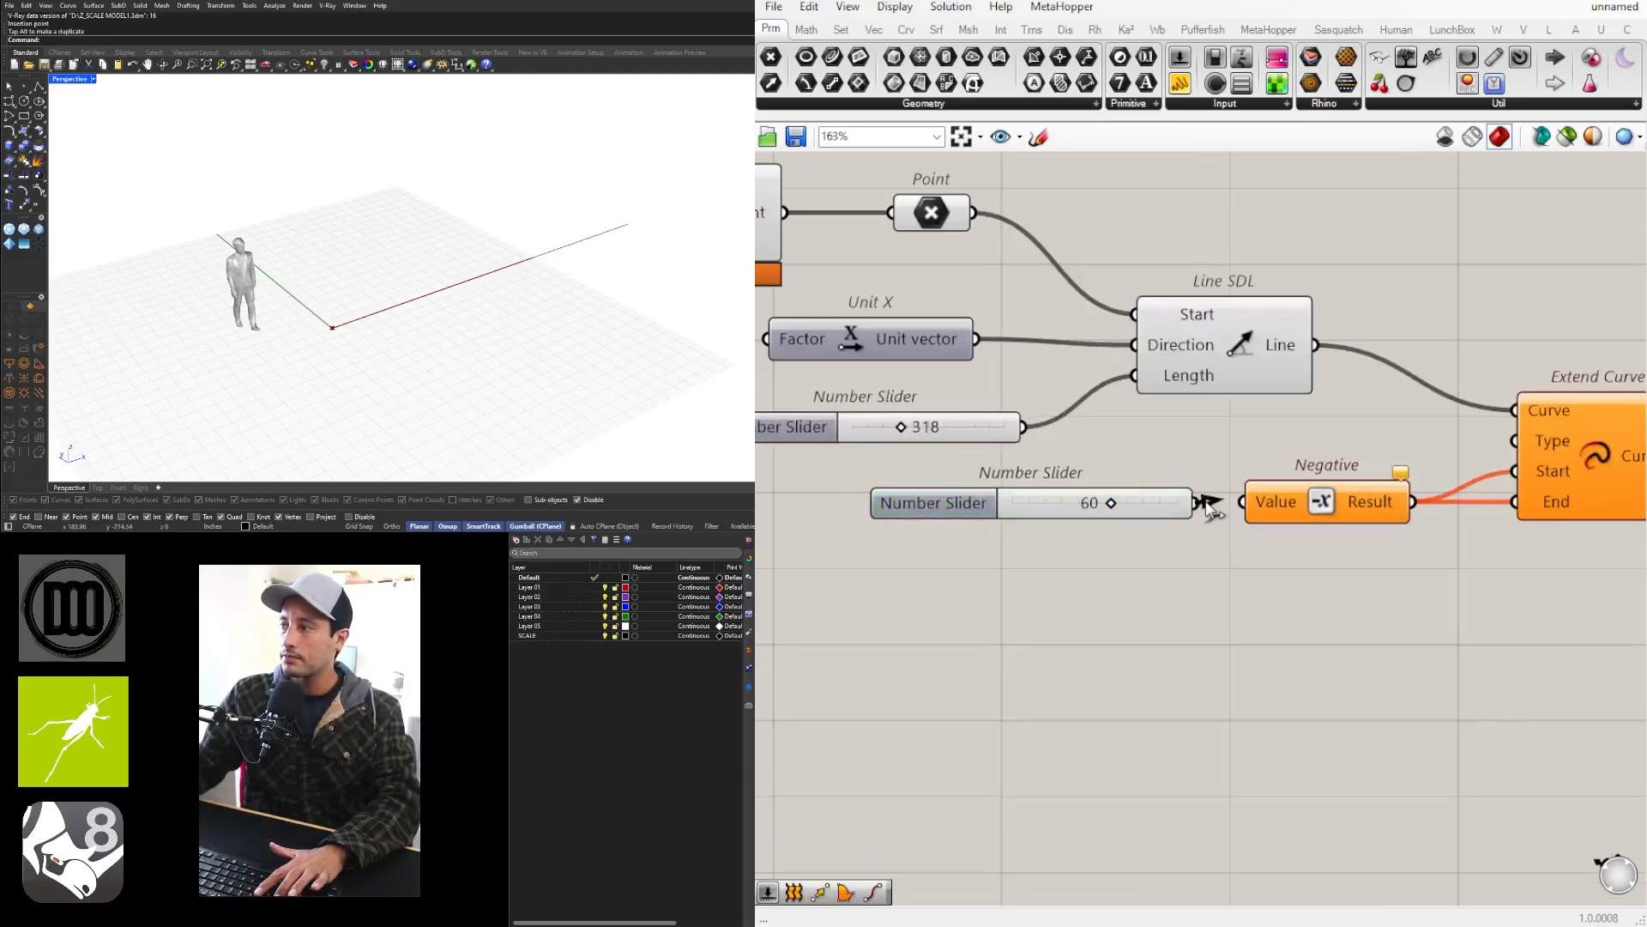
{"action": "right_click_drag", "start_coordinate": [1125, 502], "coordinate": [901, 502]}
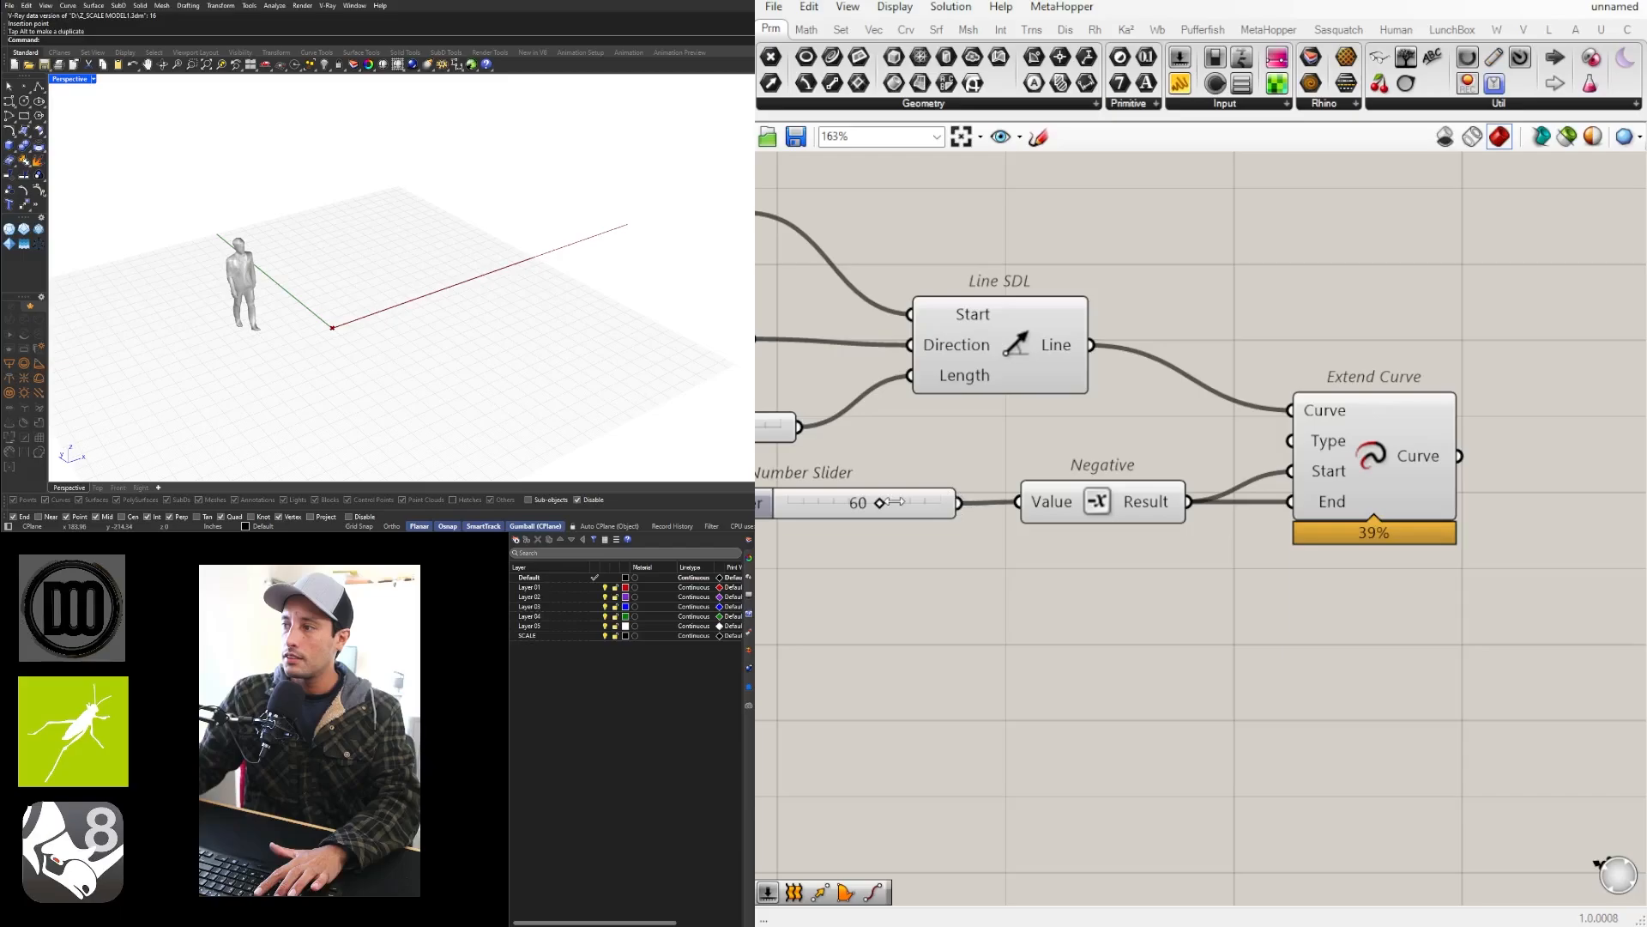
{"action": "left_click_drag", "start_coordinate": [827, 499], "coordinate": [840, 499]}
Step: Highlight the Extend Curve and Line SDL results in turn to compare the shortened curve with the original line
{"action": "left_click", "coordinate": [1332, 453]}
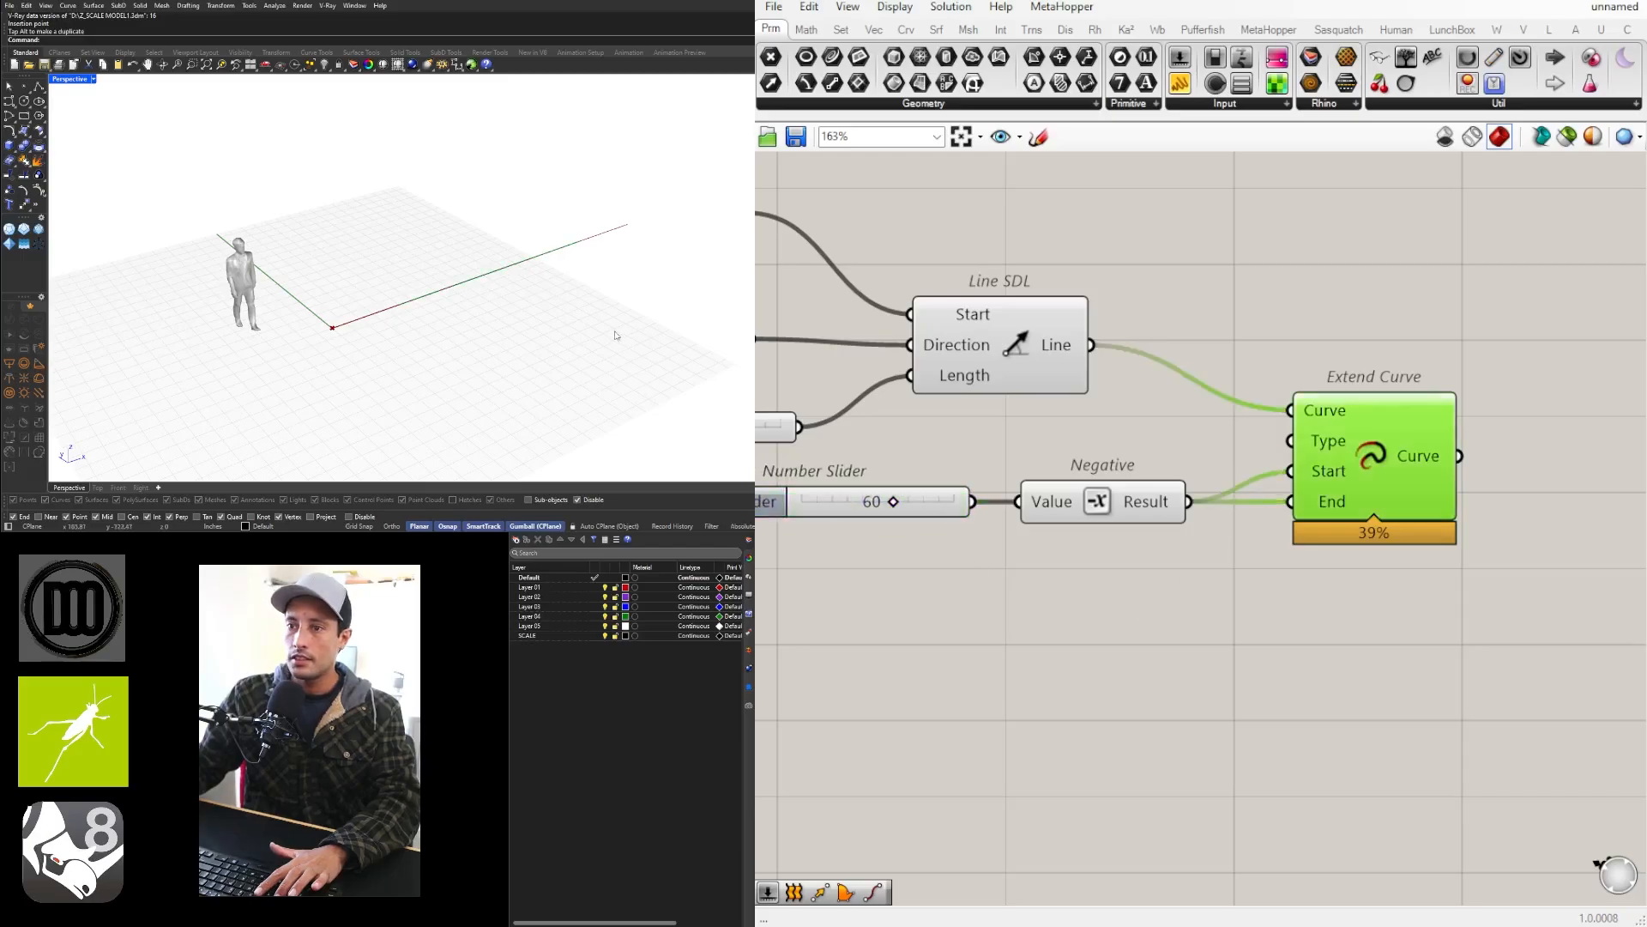
{"action": "scroll", "coordinate": [615, 334], "scroll_direction": "down", "scroll_amount": 3}
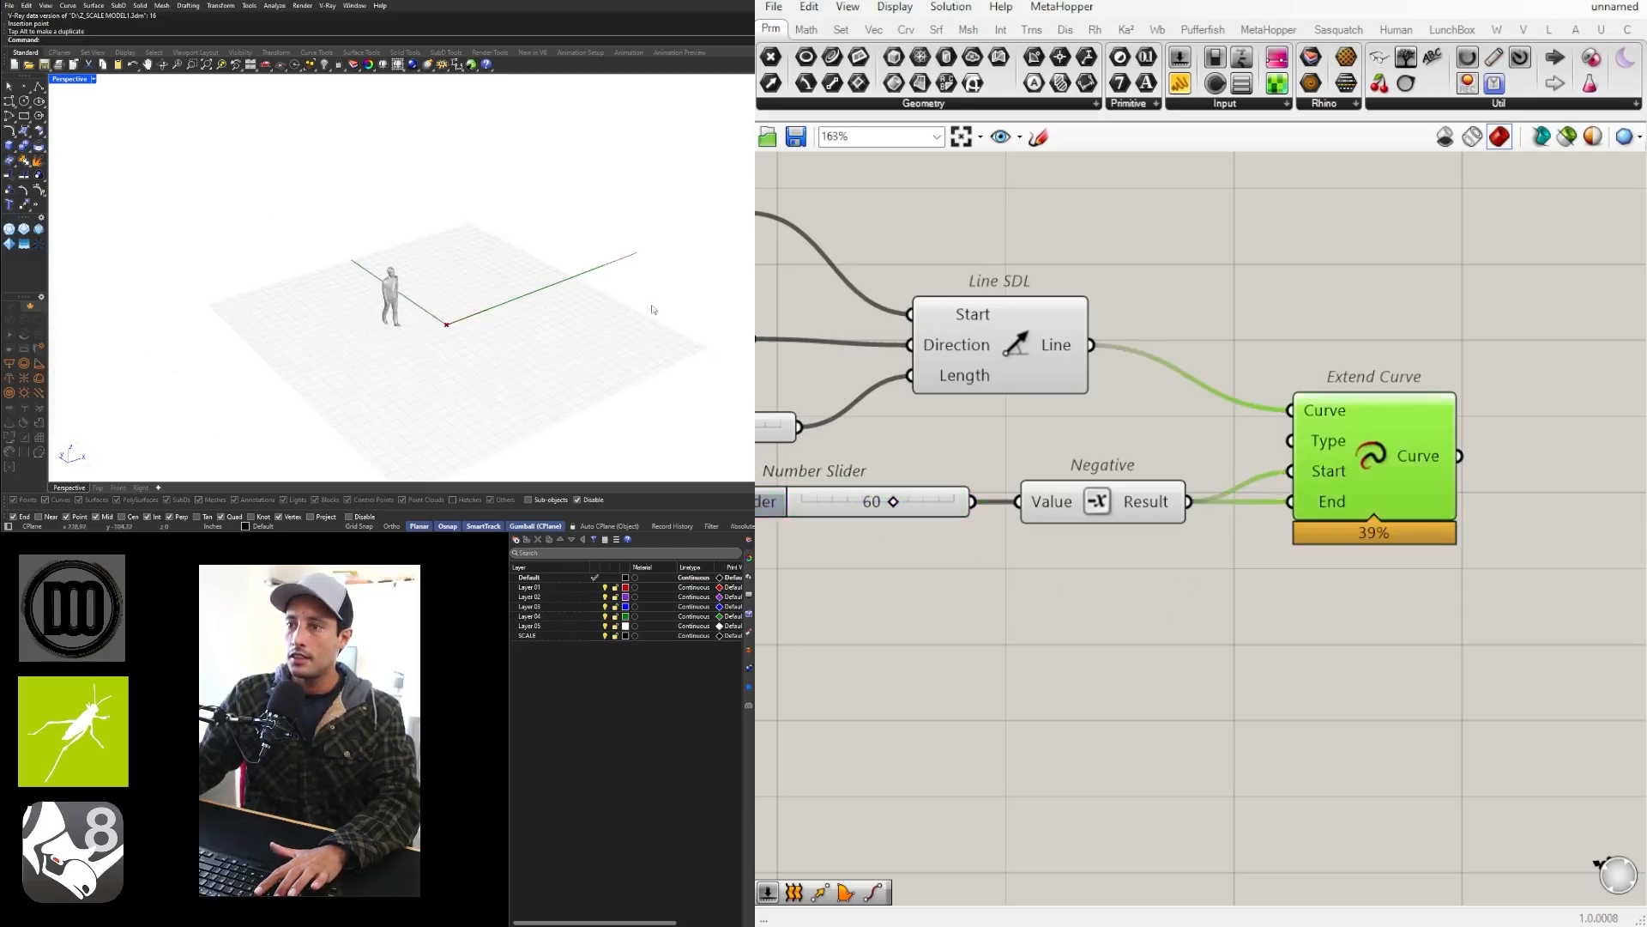
{"action": "left_click", "coordinate": [995, 348]}
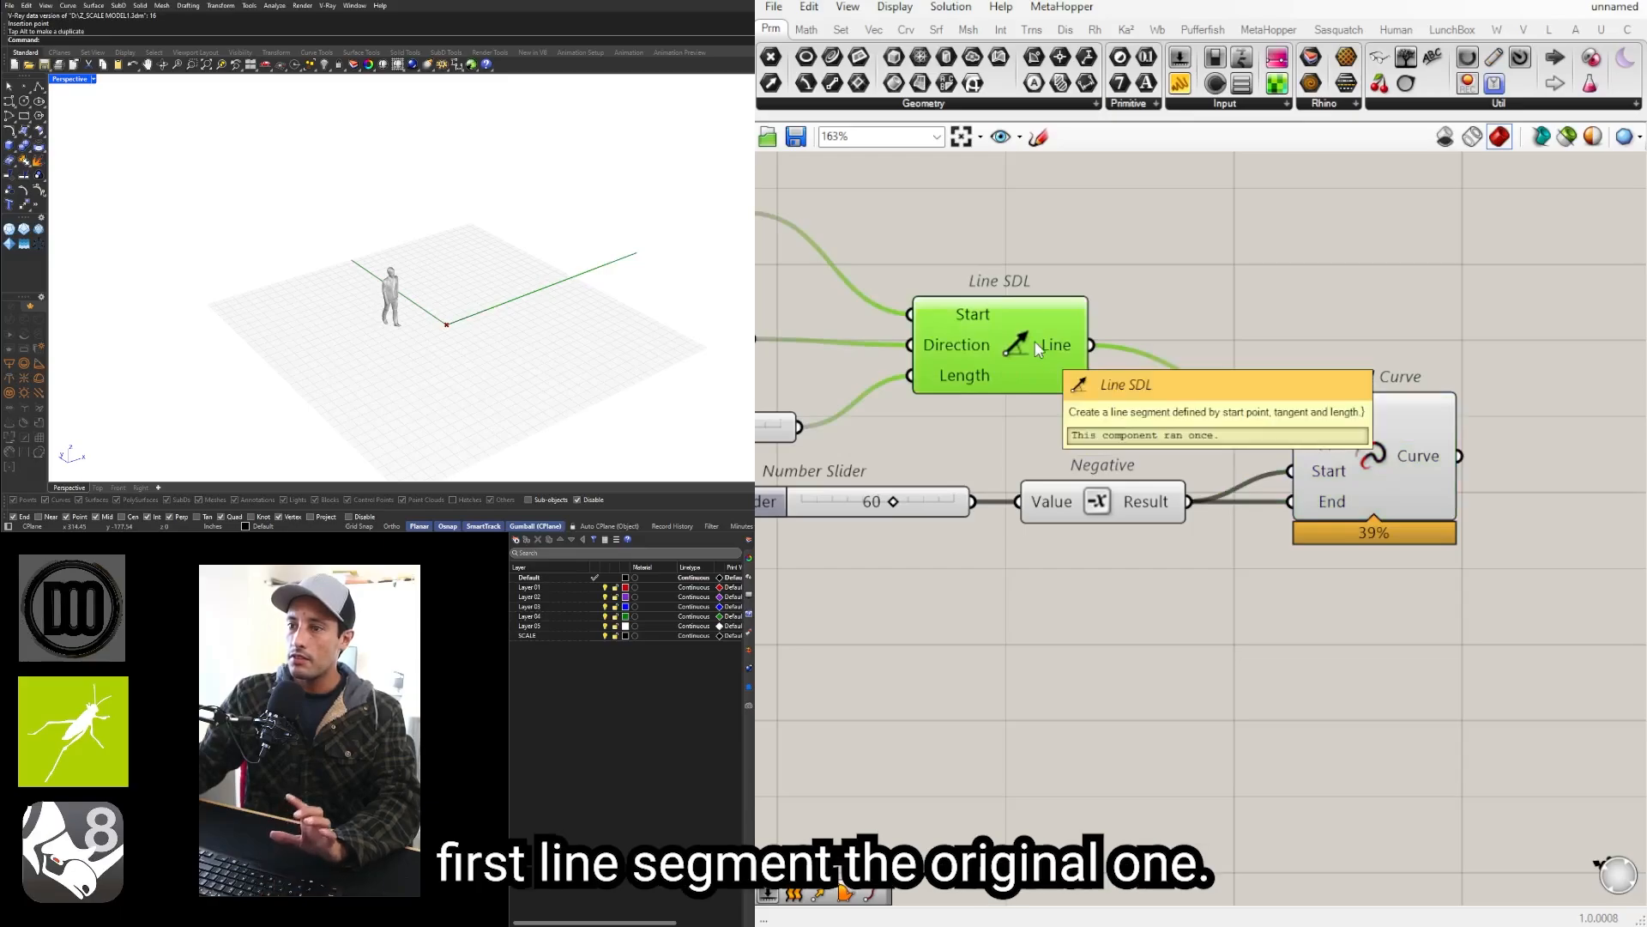
{"action": "left_click", "coordinate": [1383, 472]}
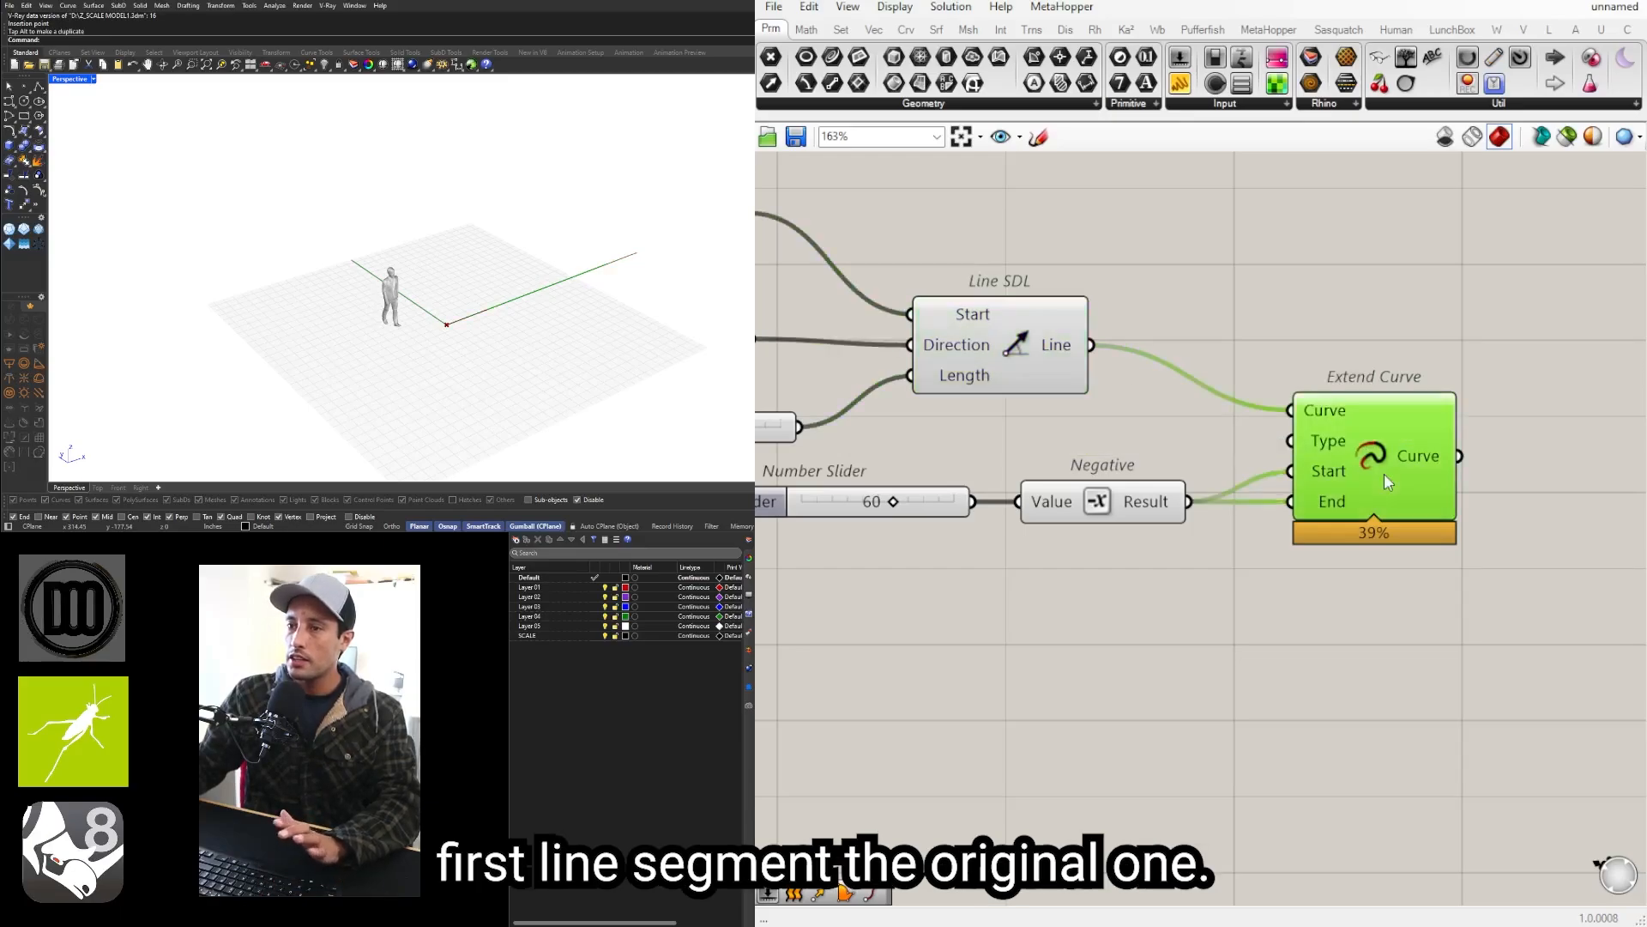
{"action": "right_click_drag", "start_coordinate": [1403, 475], "coordinate": [1184, 508]}
{"action": "scroll", "coordinate": [1184, 508], "scroll_direction": "down", "scroll_amount": 3}
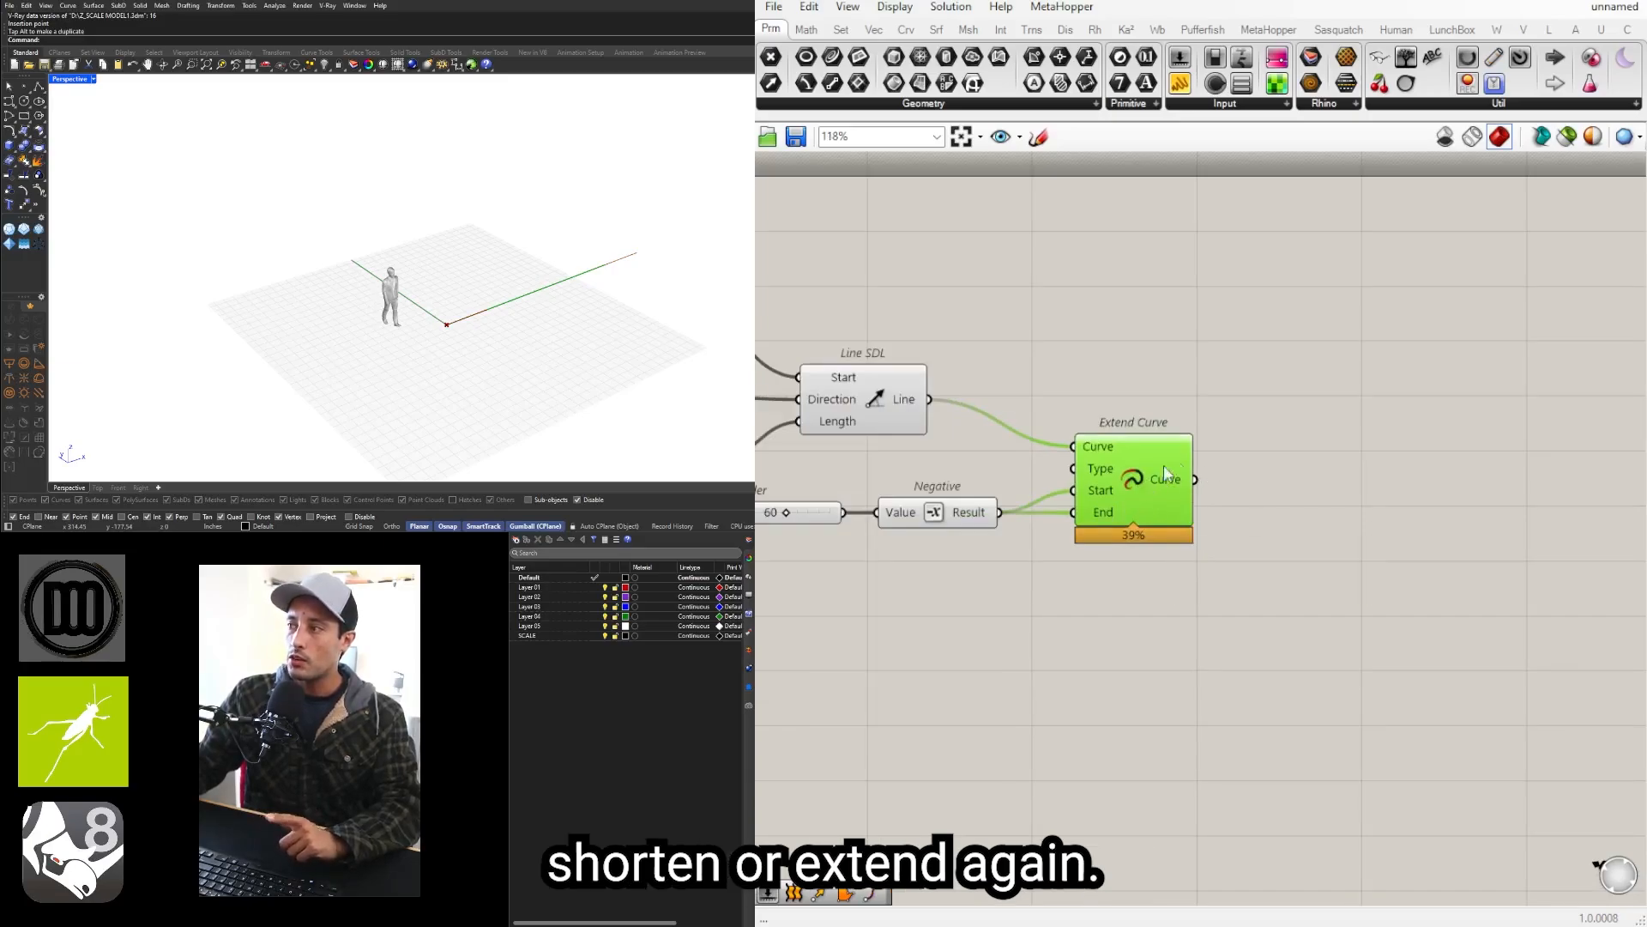
Step: Duplicate the 60 slider, Negative and Extend Curve group, and connect the first Extend Curve's output to the copy's Curve input
{"action": "left_click_drag", "start_coordinate": [1224, 619], "coordinate": [815, 497]}
{"action": "right_click_drag", "start_coordinate": [1106, 496], "coordinate": [1033, 442]}
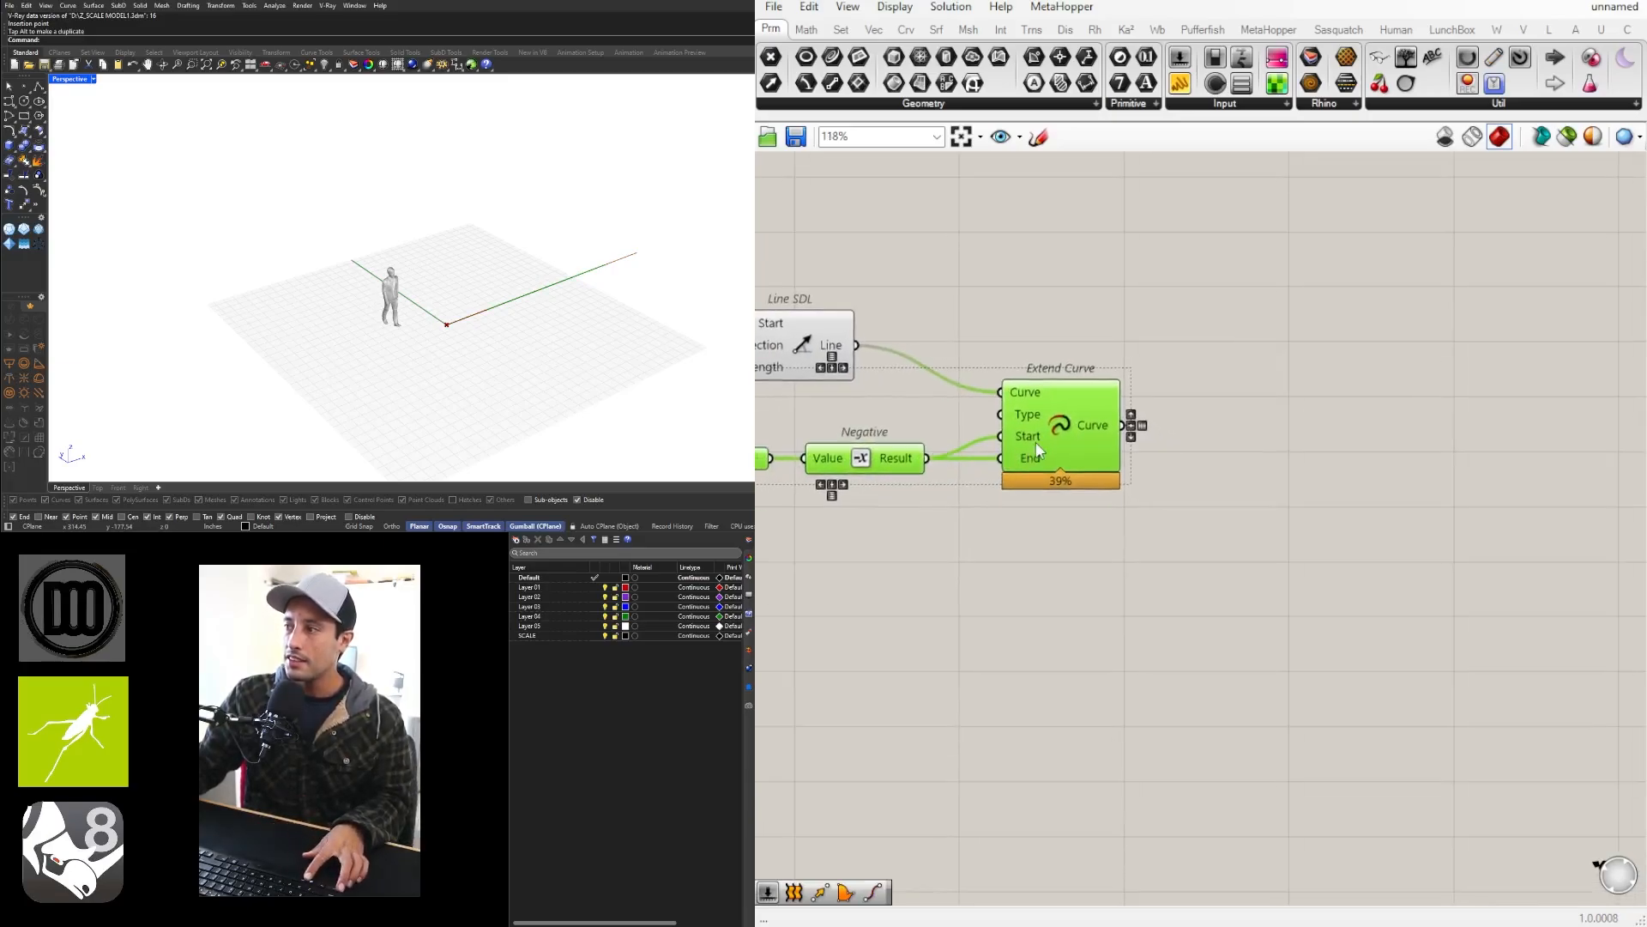
{"action": "left_click_drag", "start_coordinate": [1051, 446], "coordinate": [1233, 522], "text": "alt"}
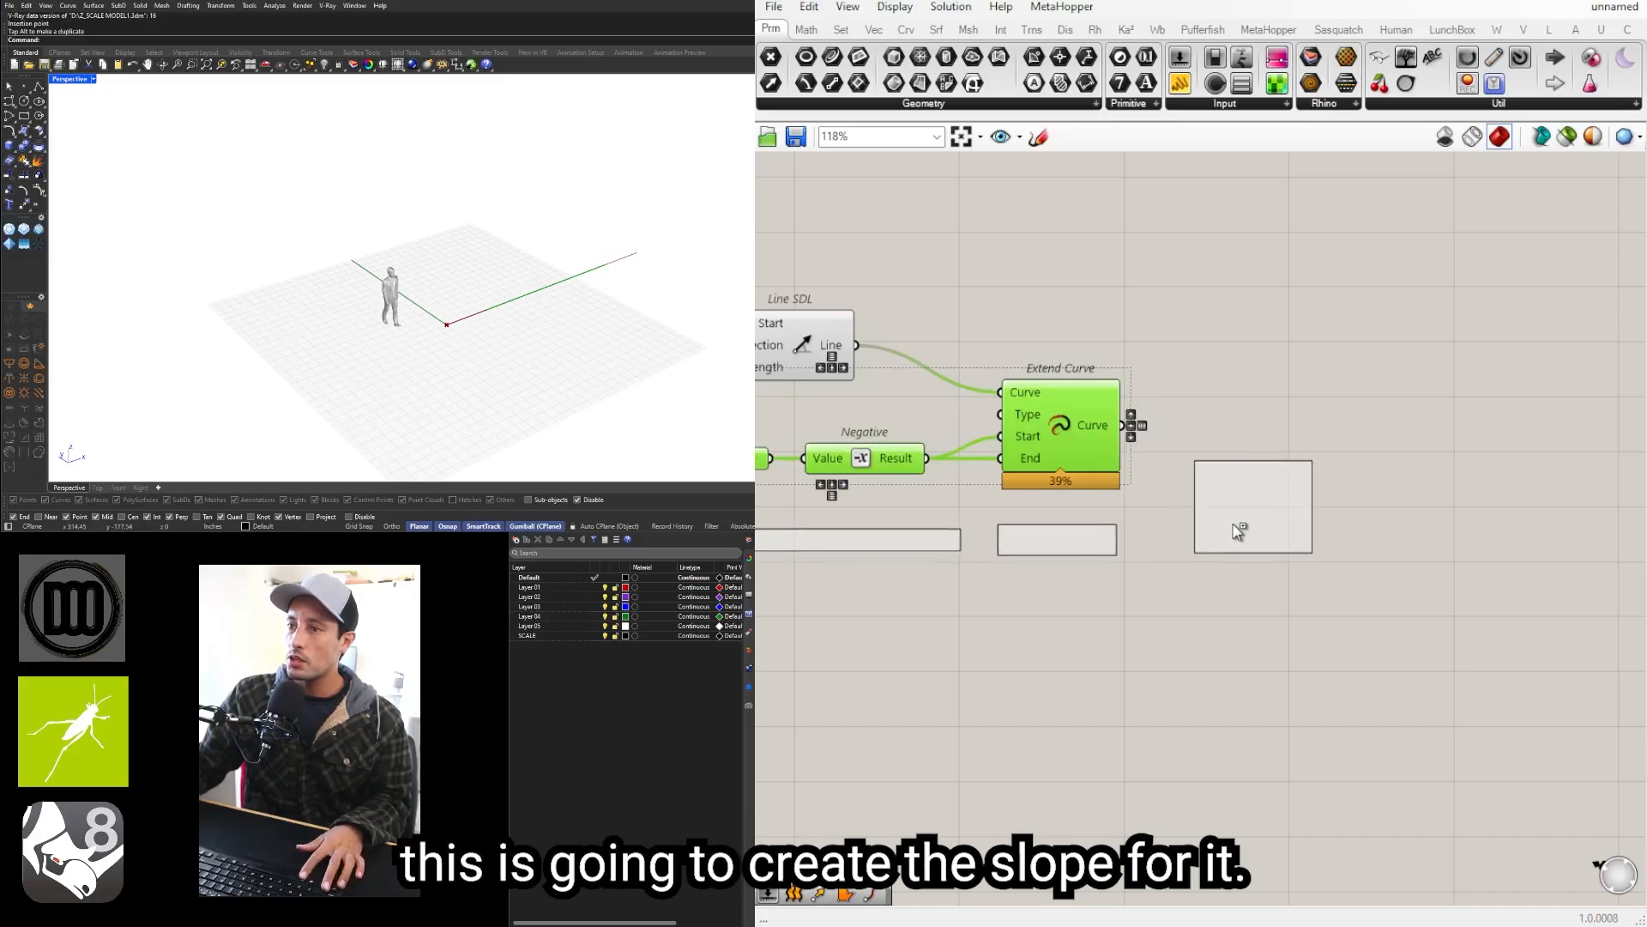
{"action": "left_click", "coordinate": [1225, 399]}
{"action": "left_click_drag", "start_coordinate": [1122, 424], "coordinate": [1196, 478]}
{"action": "left_click", "coordinate": [1098, 420]}
{"action": "left_click", "coordinate": [1228, 503]}
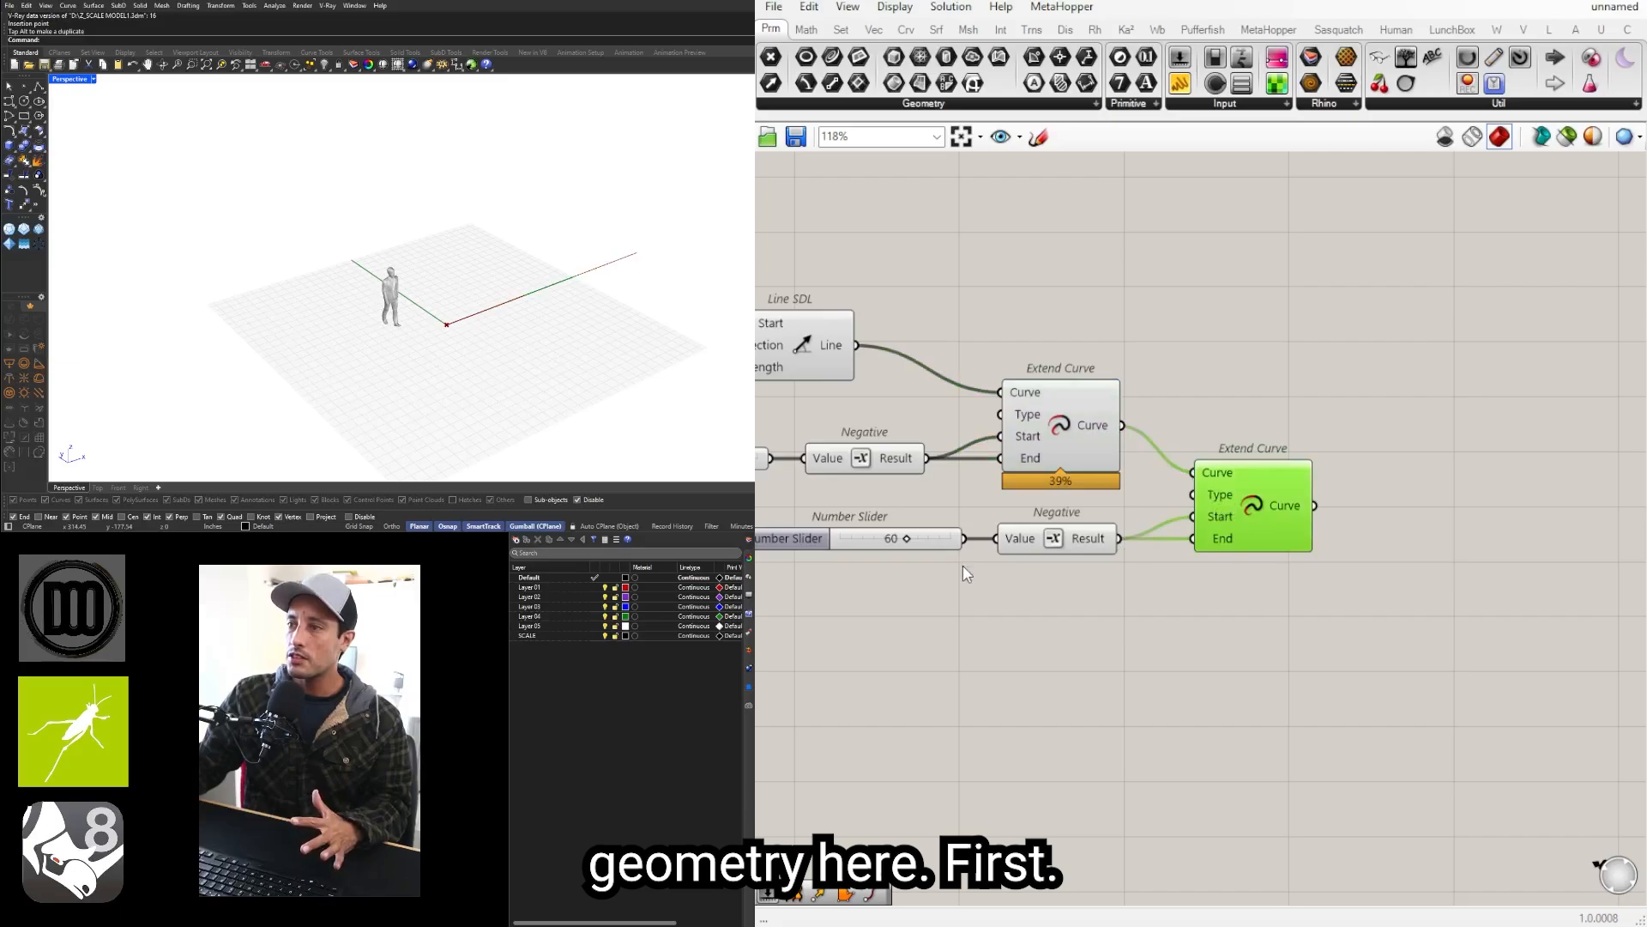
Step: Set the copied number slider feeding the second Negative component to 28
{"action": "scroll", "coordinate": [963, 566], "scroll_direction": "up", "scroll_amount": 3}
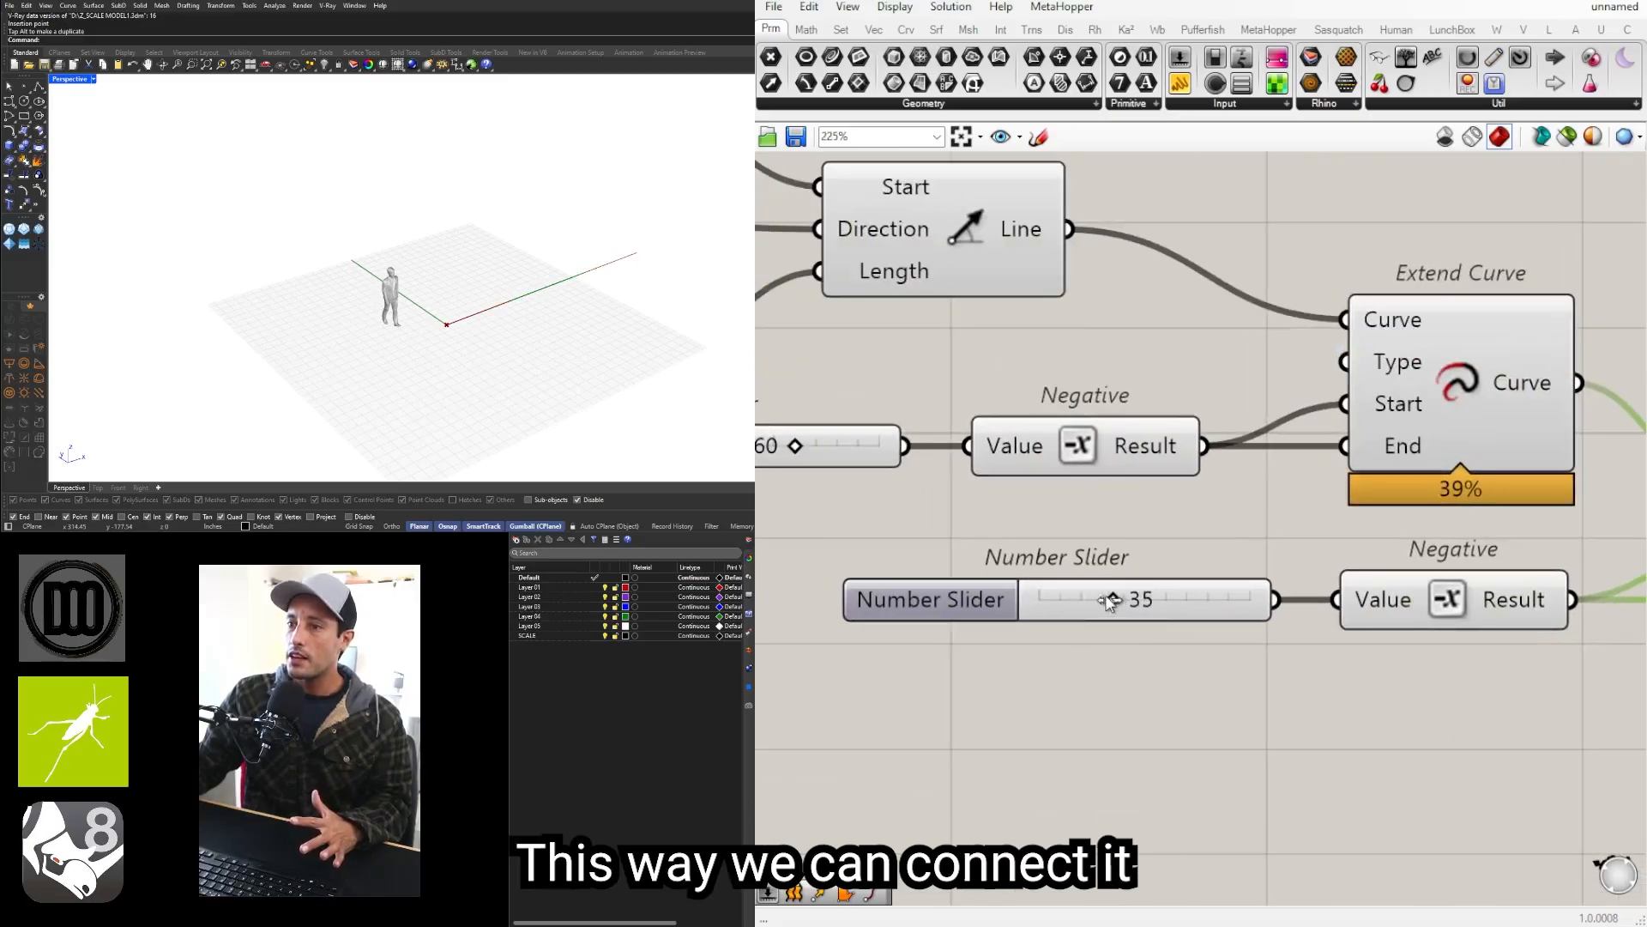
{"action": "left_click_drag", "start_coordinate": [1110, 602], "coordinate": [1113, 602]}
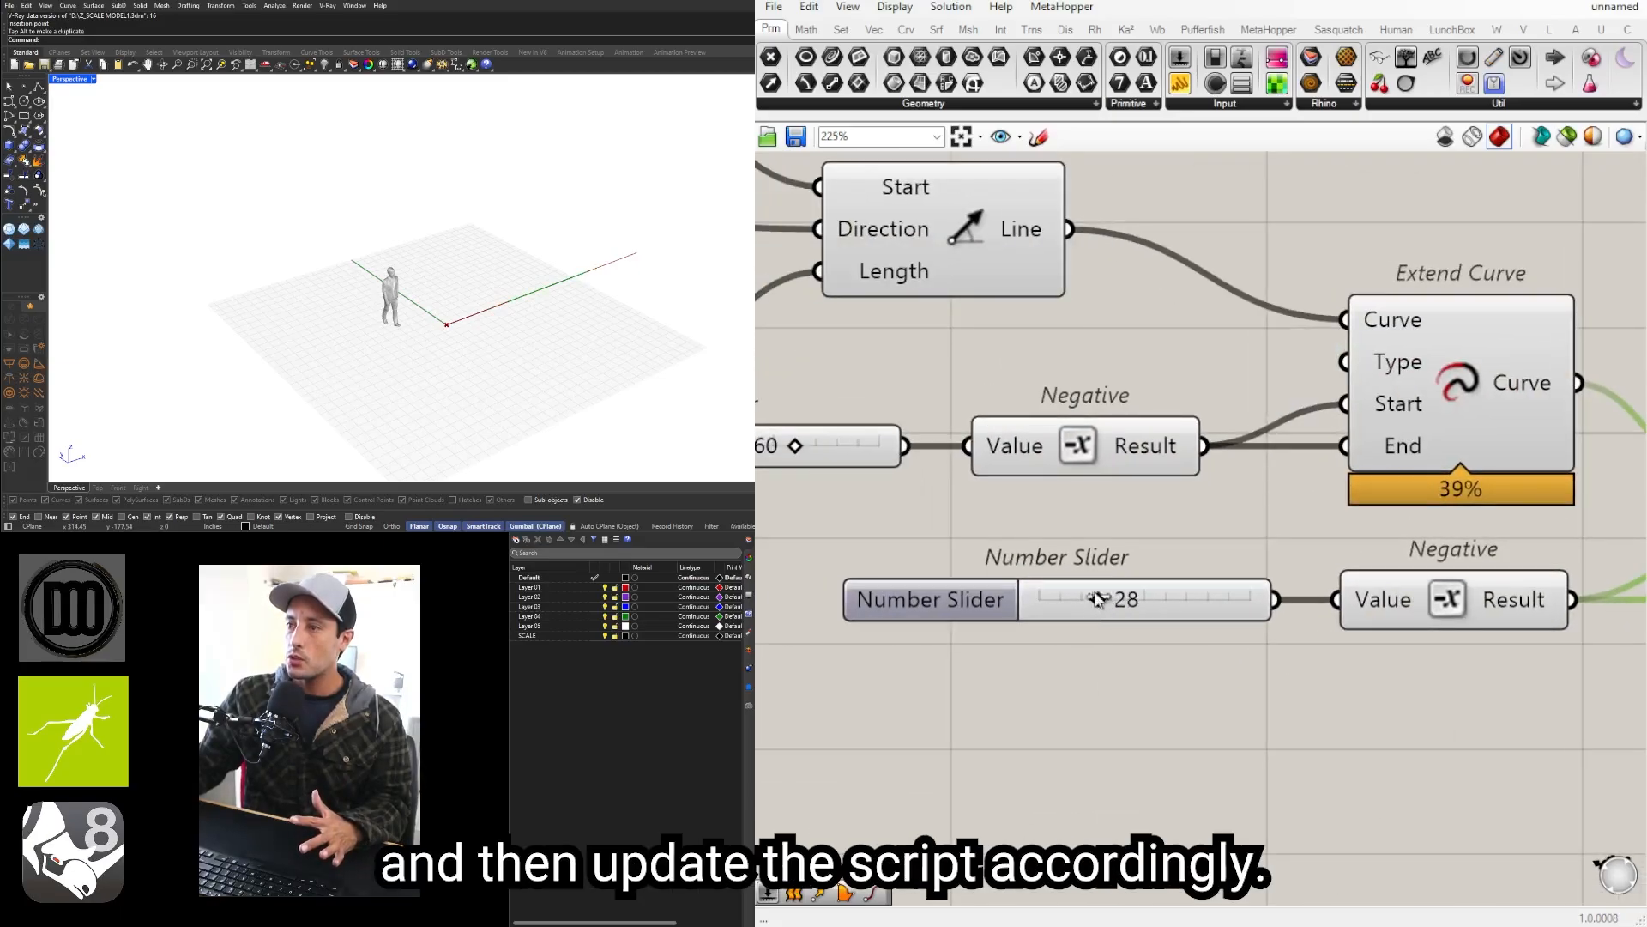
{"action": "scroll", "coordinate": [1099, 598], "scroll_direction": "down", "scroll_amount": 3}
{"action": "left_click", "coordinate": [1034, 408]}
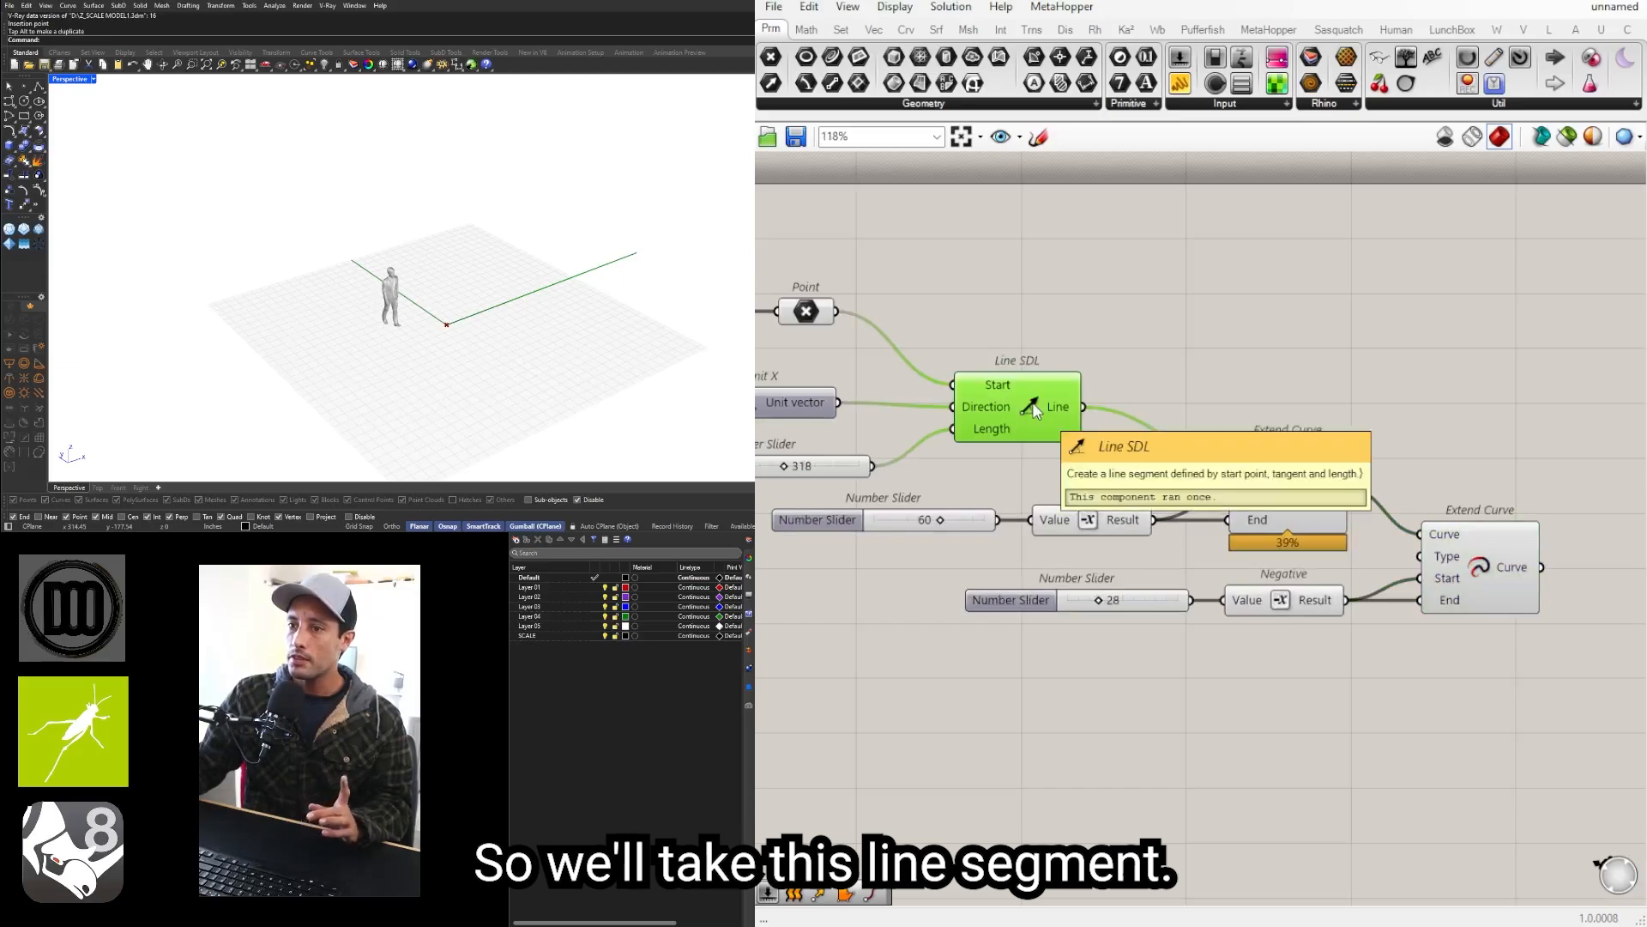
{"action": "left_click", "coordinate": [1236, 378]}
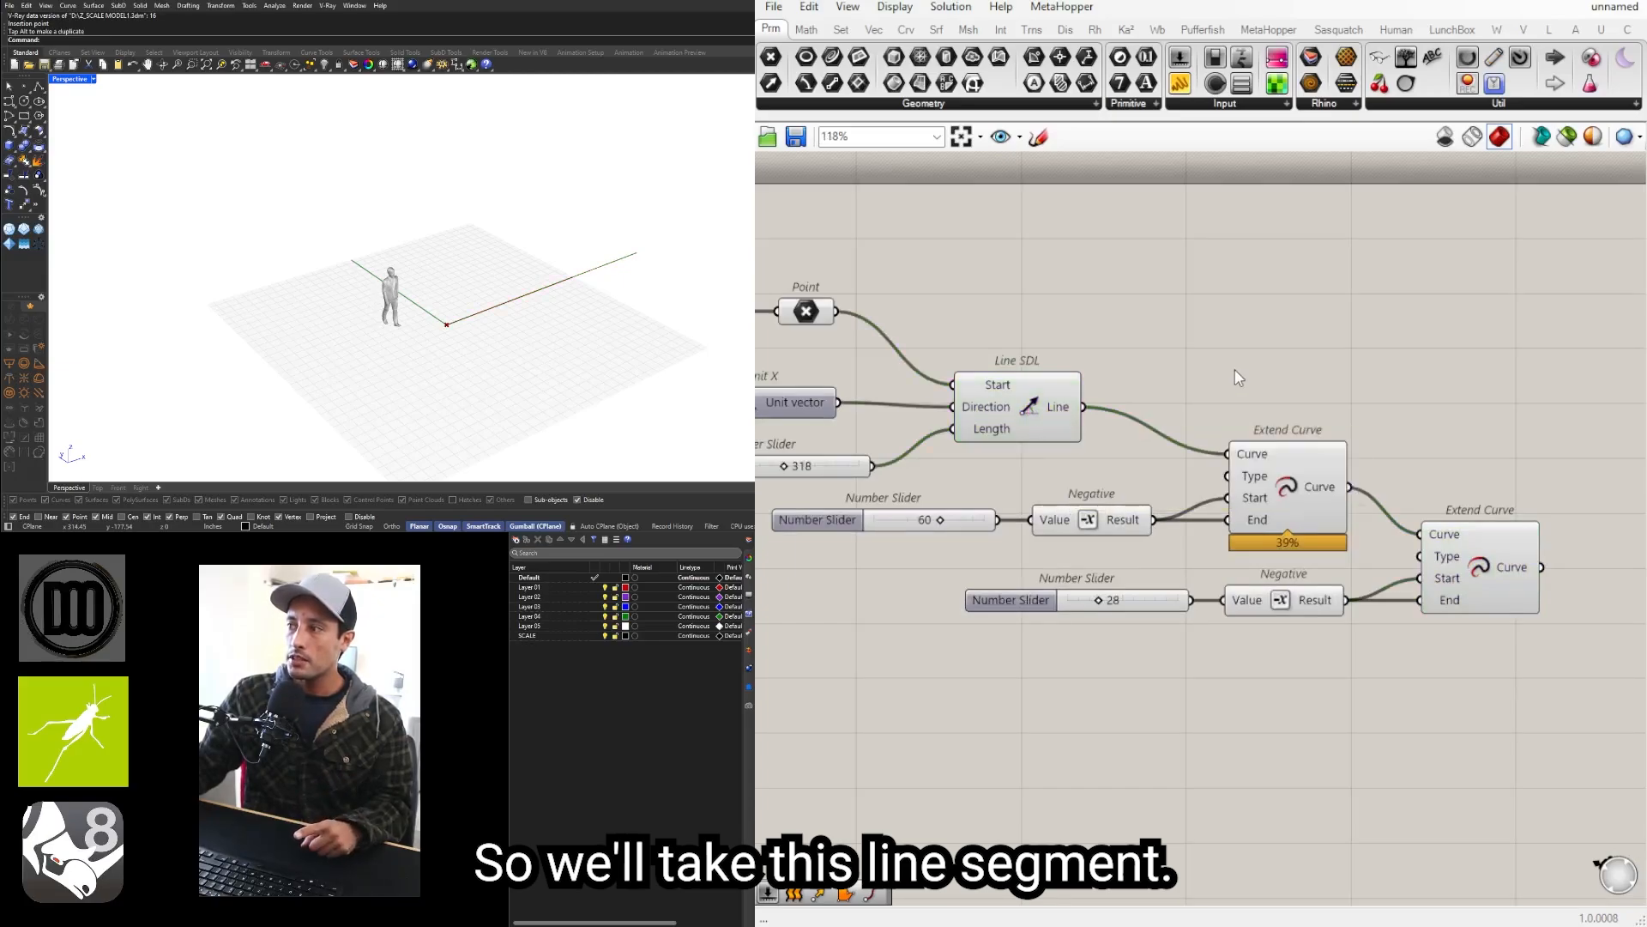
{"action": "double_click", "coordinate": [1234, 371]}
{"action": "left_click", "coordinate": [1097, 417]}
{"action": "left_click", "coordinate": [1060, 416]}
{"action": "left_click", "coordinate": [1216, 386]}
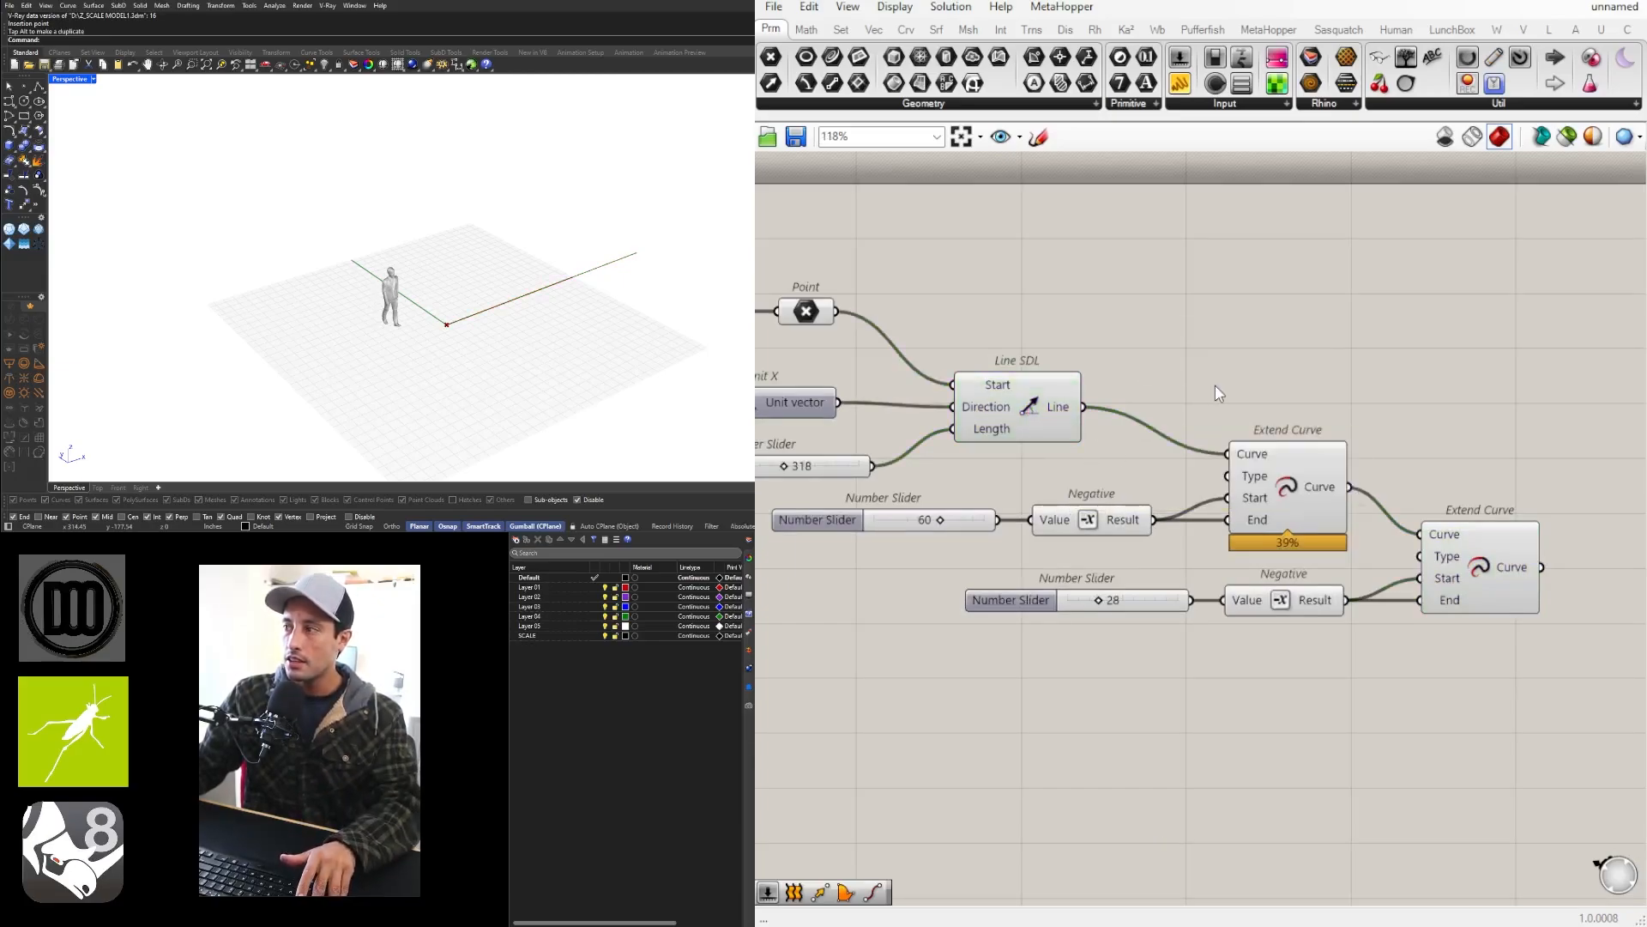
Step: Add an End Points component above Extend Curve and connect the Line SDL's Line output to its Curve input
{"action": "double_click", "coordinate": [1216, 393]}
{"action": "type", "text": "end"}
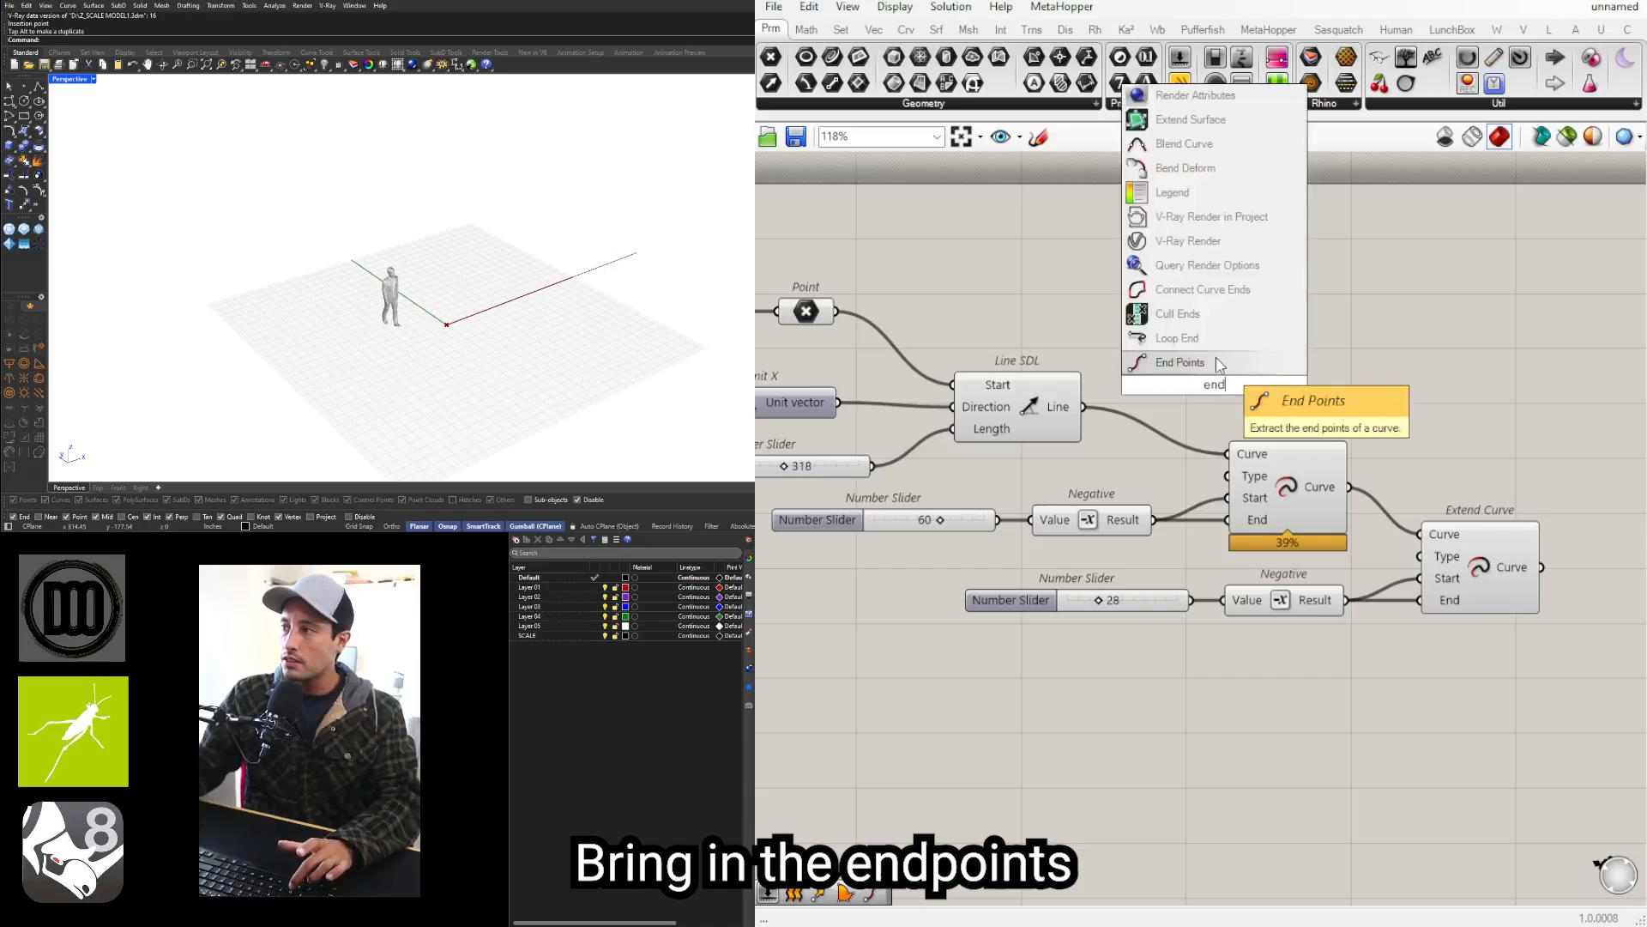
{"action": "left_click", "coordinate": [1220, 364]}
{"action": "left_click_drag", "start_coordinate": [1084, 408], "coordinate": [1311, 341]}
Step: Duplicate the End Points component above the second Extend Curve and feed it the first Extend Curve's output
{"action": "right_click_drag", "start_coordinate": [1364, 389], "coordinate": [1218, 375]}
{"action": "left_click", "coordinate": [1167, 470]}
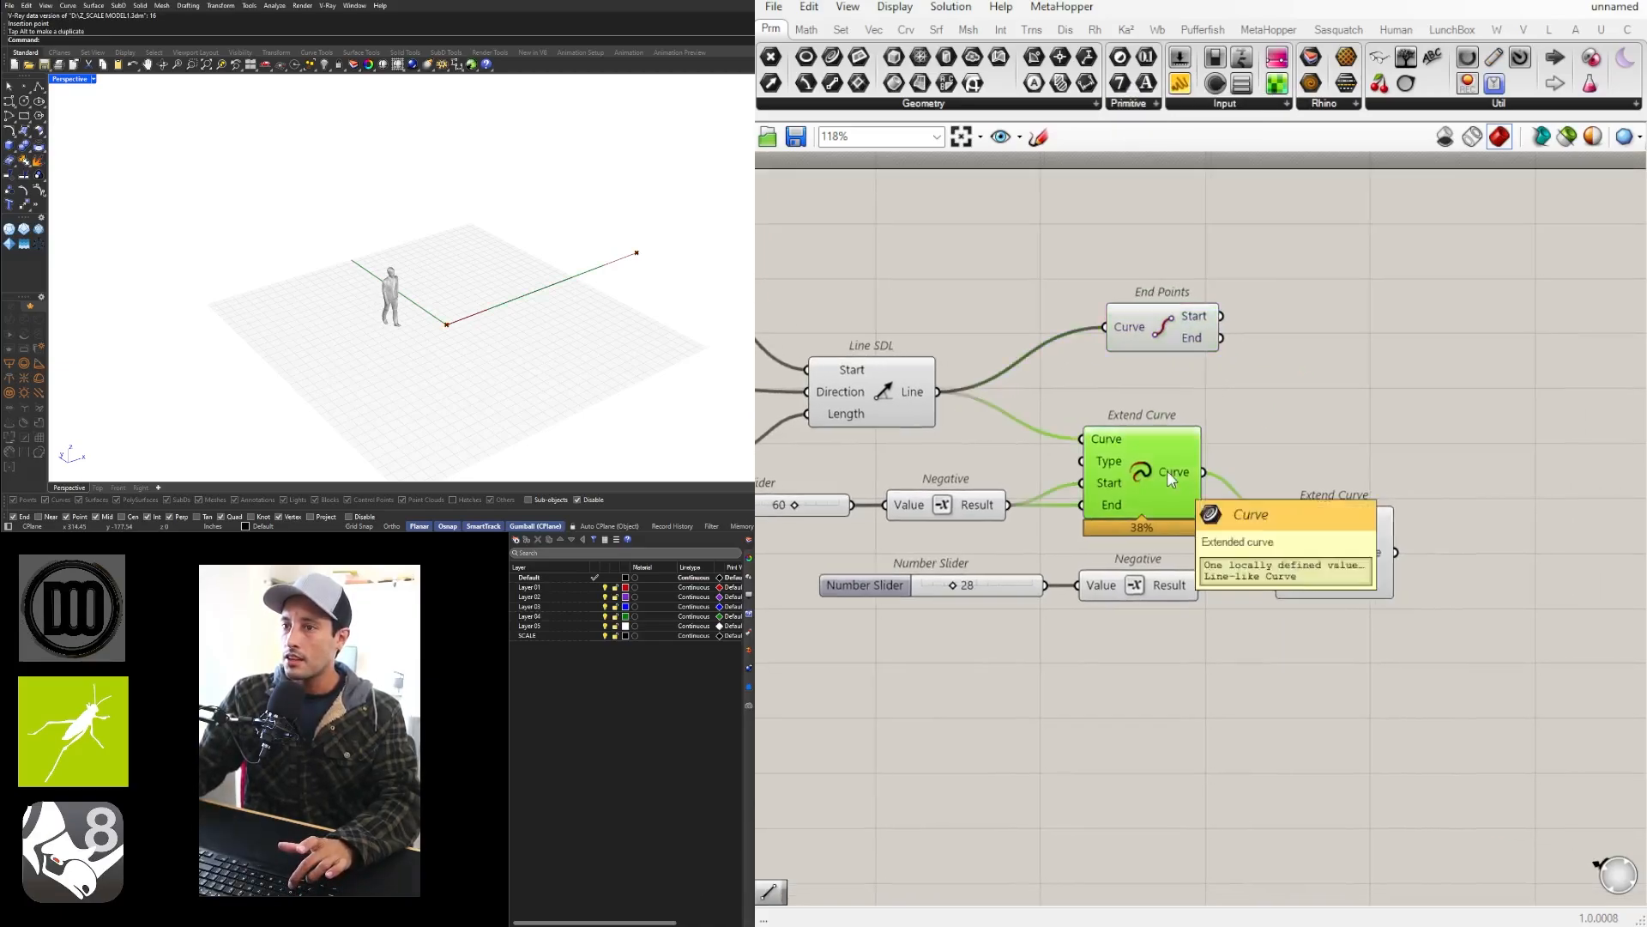
{"action": "left_click_drag", "start_coordinate": [1160, 333], "coordinate": [1315, 452], "text": "alt"}
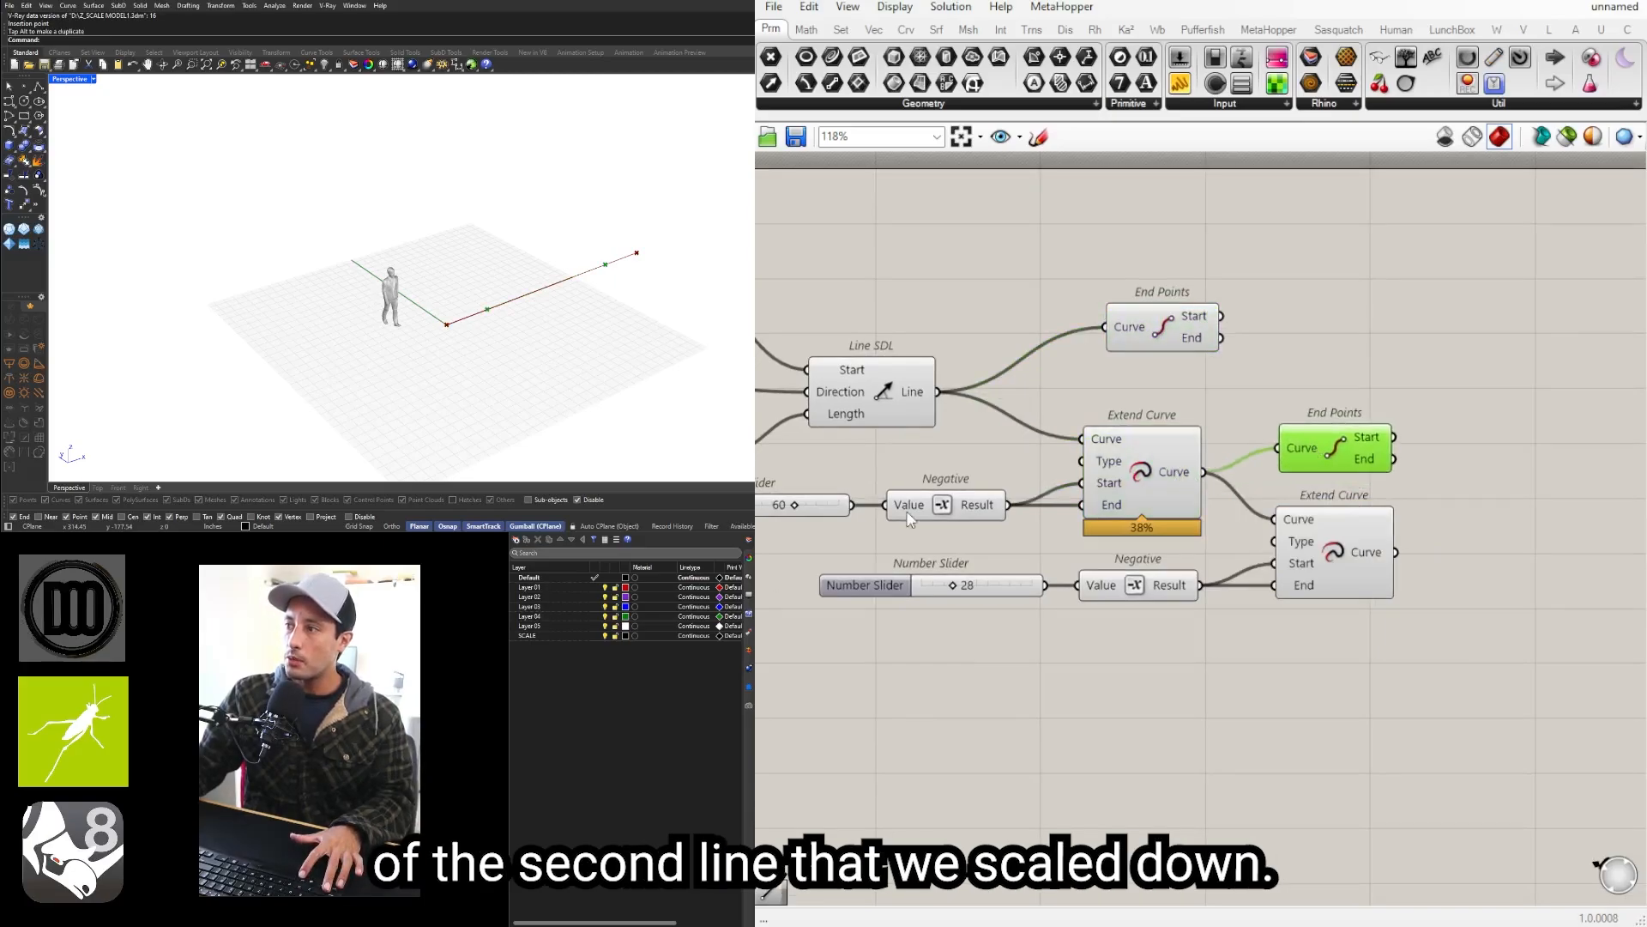
Step: Set the number slider feeding the first Negative component to 49
{"action": "scroll", "coordinate": [910, 519], "scroll_direction": "up", "scroll_amount": 5}
{"action": "left_click_drag", "start_coordinate": [1044, 533], "coordinate": [969, 523]}
{"action": "scroll", "coordinate": [1003, 488], "scroll_direction": "down", "scroll_amount": 6}
{"action": "right_click_drag", "start_coordinate": [1364, 394], "coordinate": [1233, 405]}
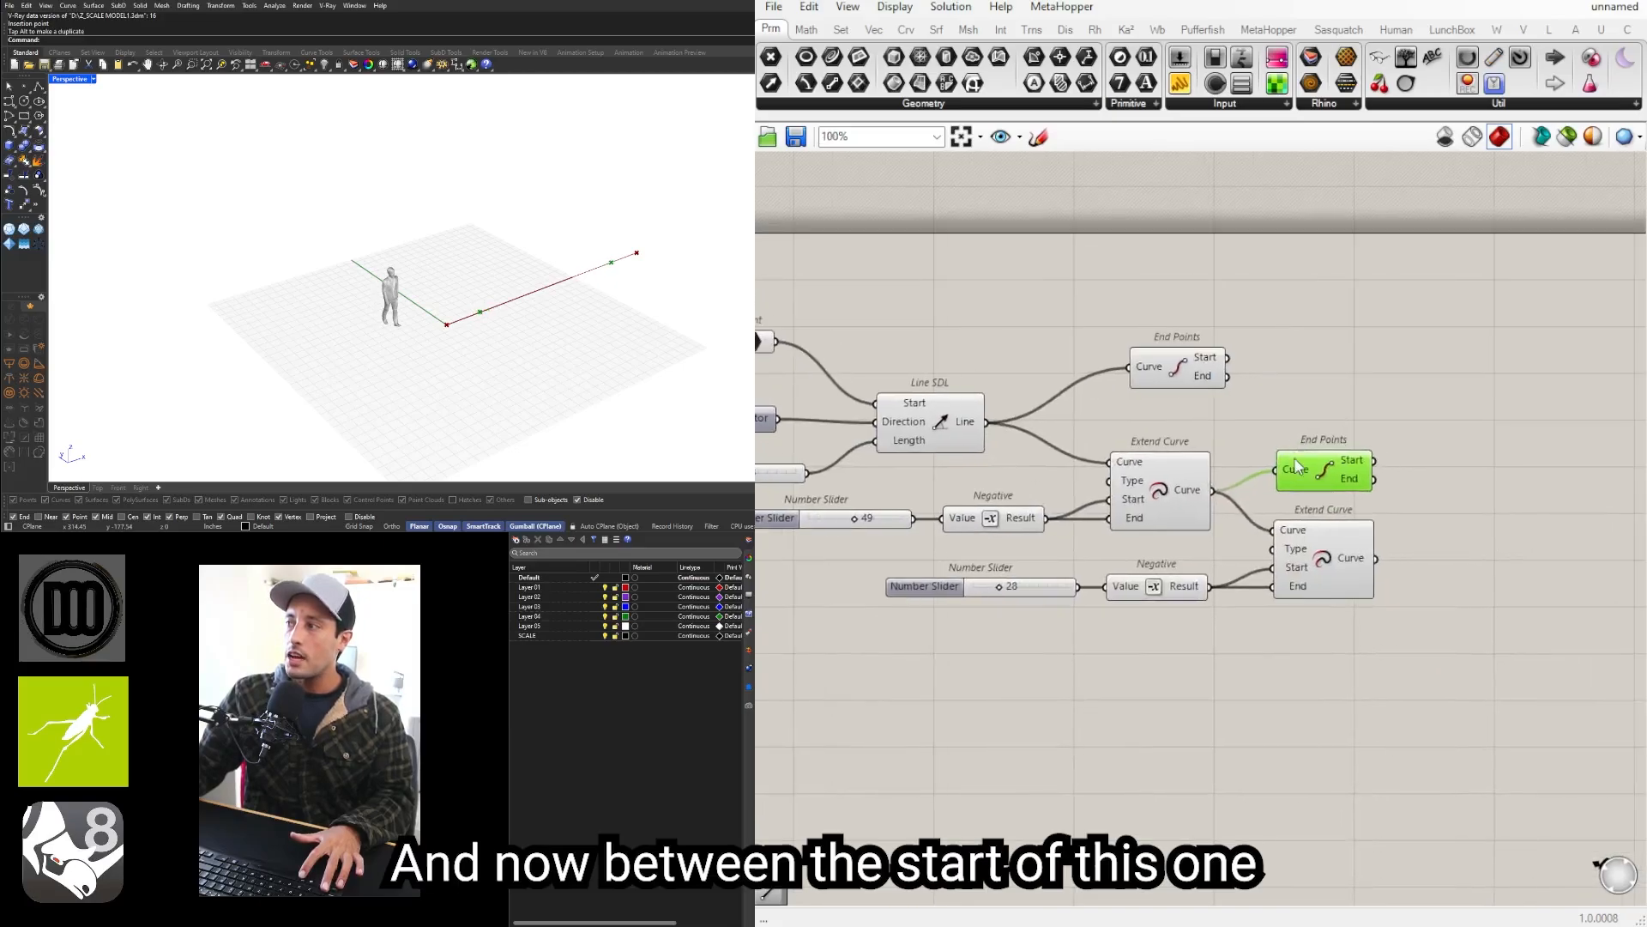
Step: Move the base line's End Points above the second End Points and add a Line component joining their Start outputs
{"action": "left_click_drag", "start_coordinate": [1177, 367], "coordinate": [1328, 414]}
{"action": "left_click", "coordinate": [1434, 424]}
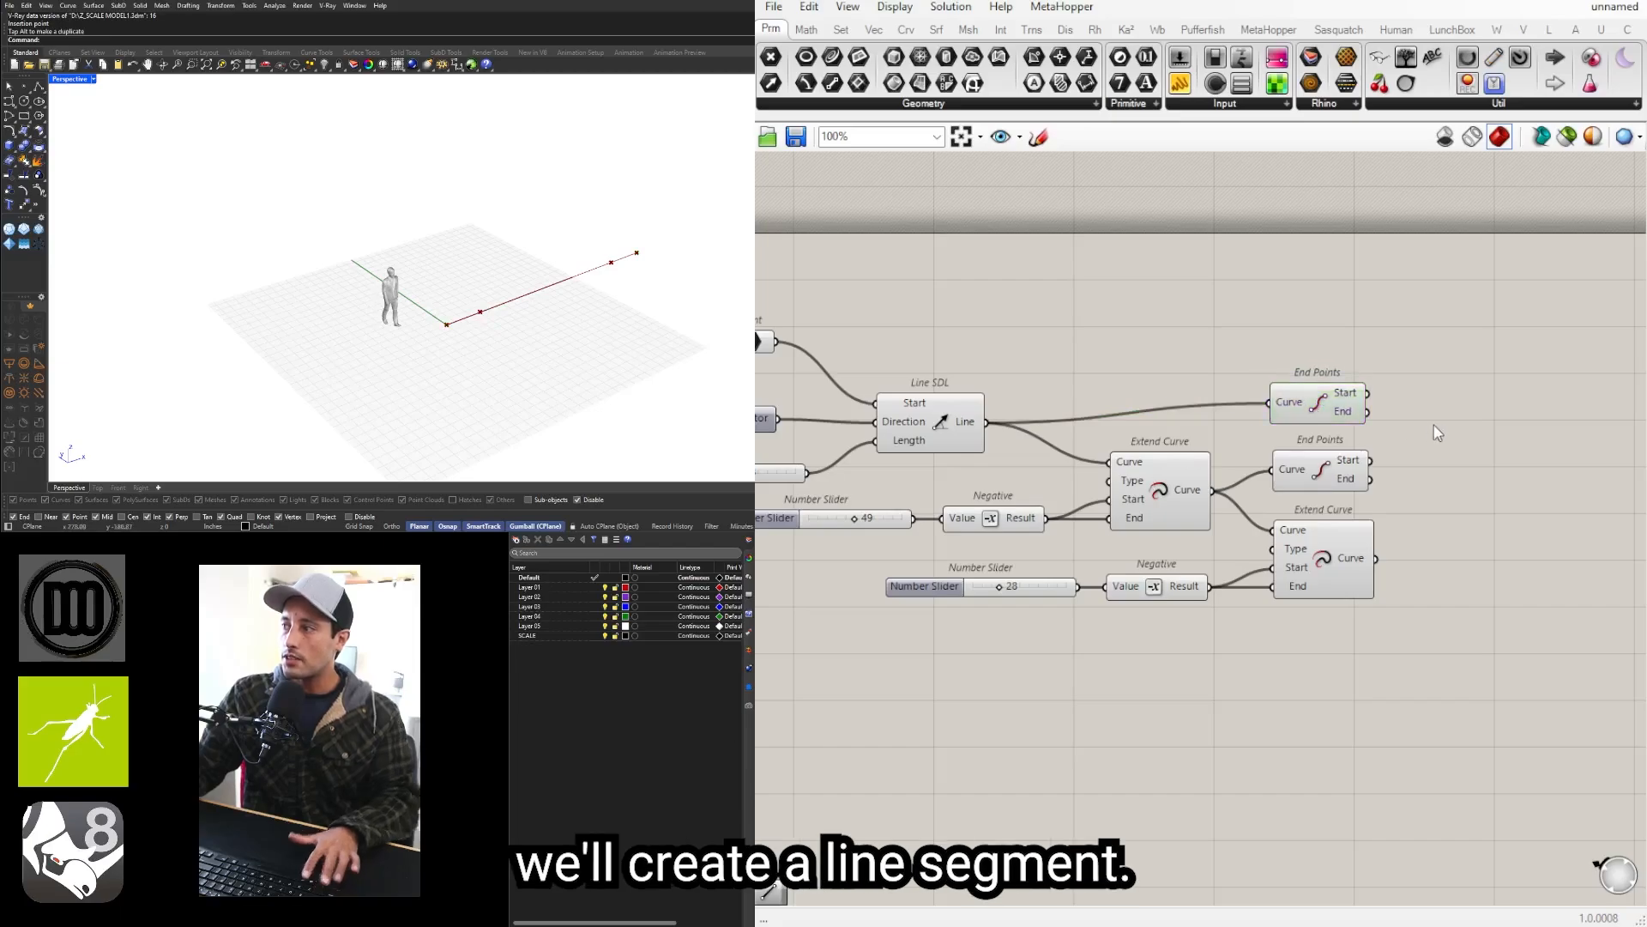
{"action": "double_click", "coordinate": [1383, 391]}
{"action": "type", "text": "line"}
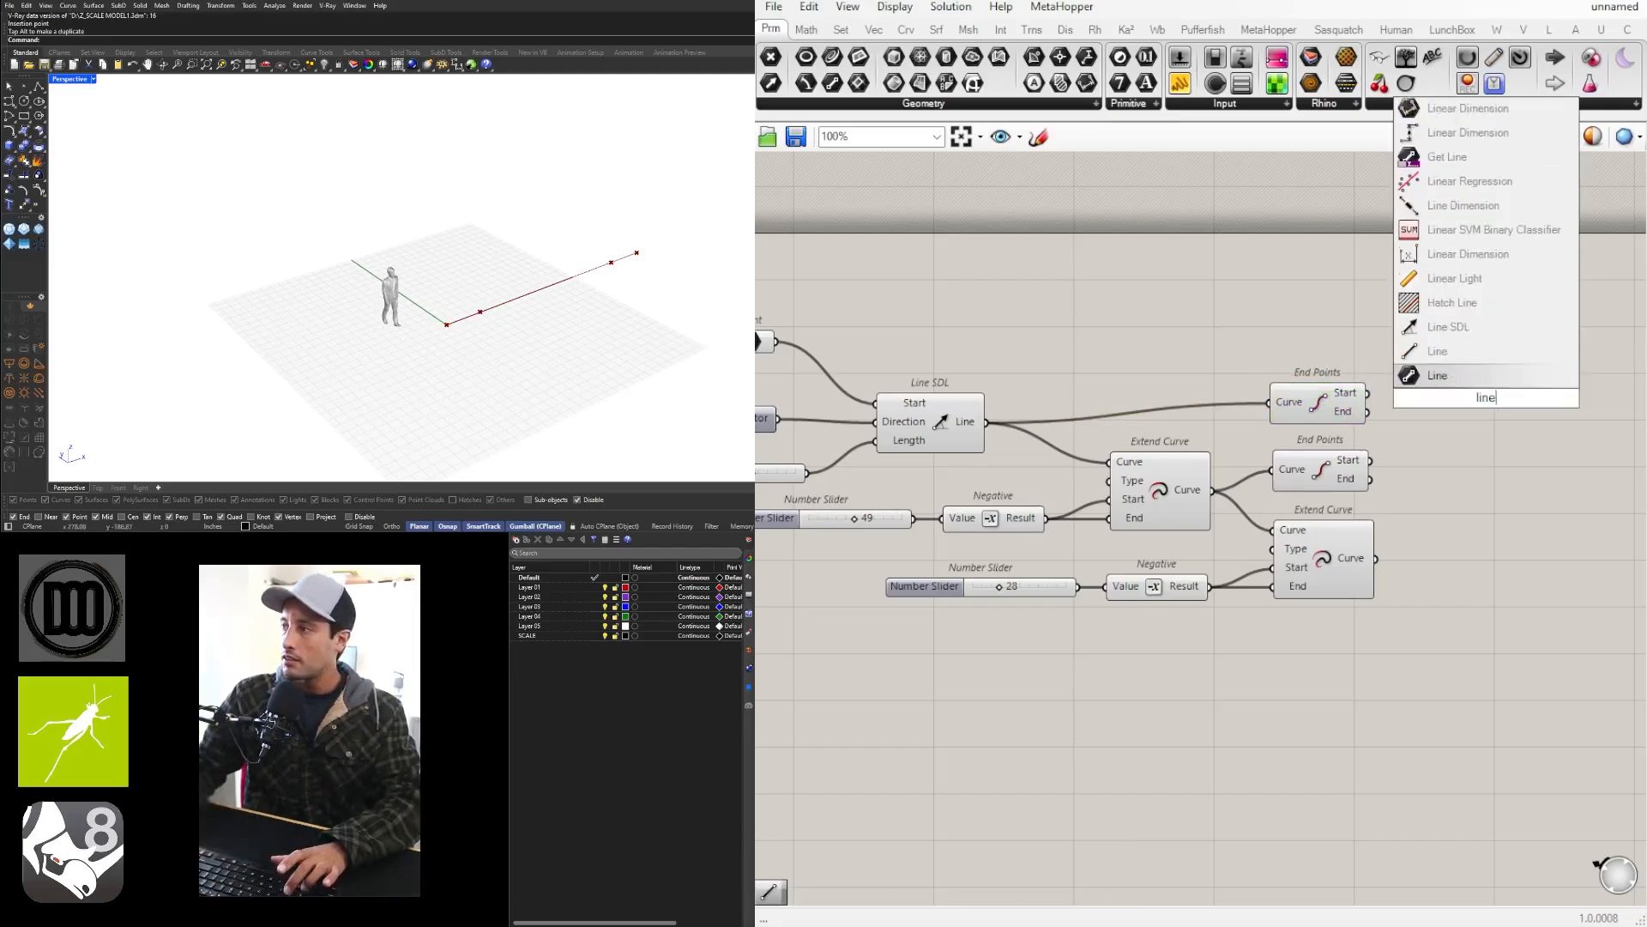
{"action": "key", "text": "Return"}
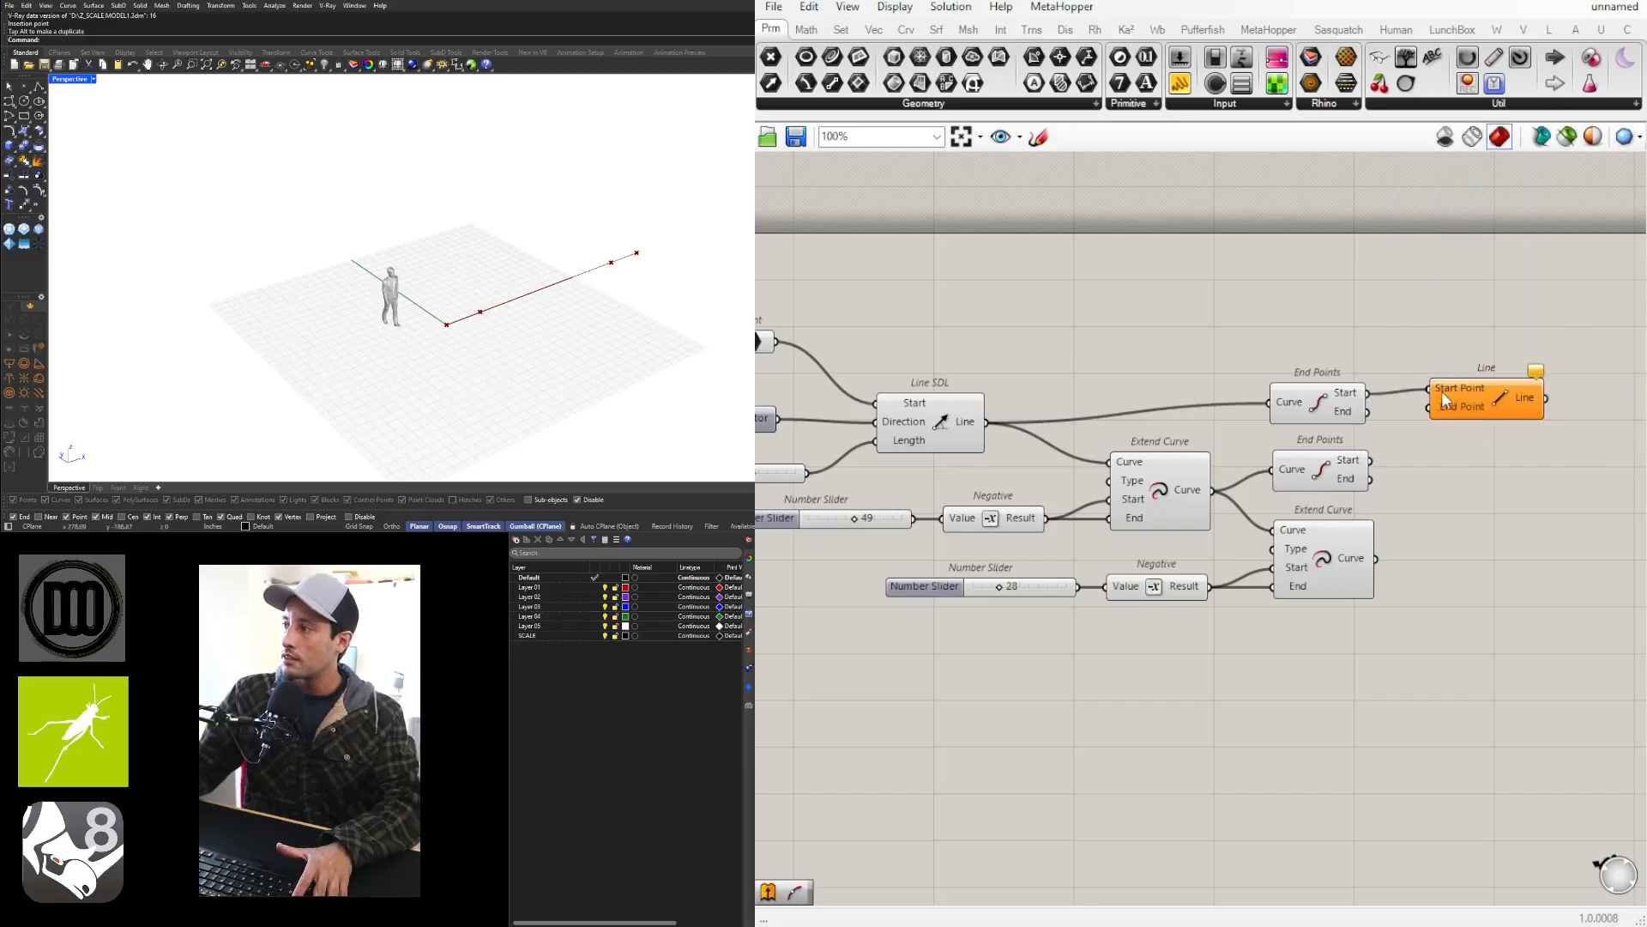
Step: Duplicate the Line component below the first and connect the End outputs of both End Points to its Start Point and End Point
{"action": "left_click_drag", "start_coordinate": [1441, 390], "coordinate": [1494, 452]}
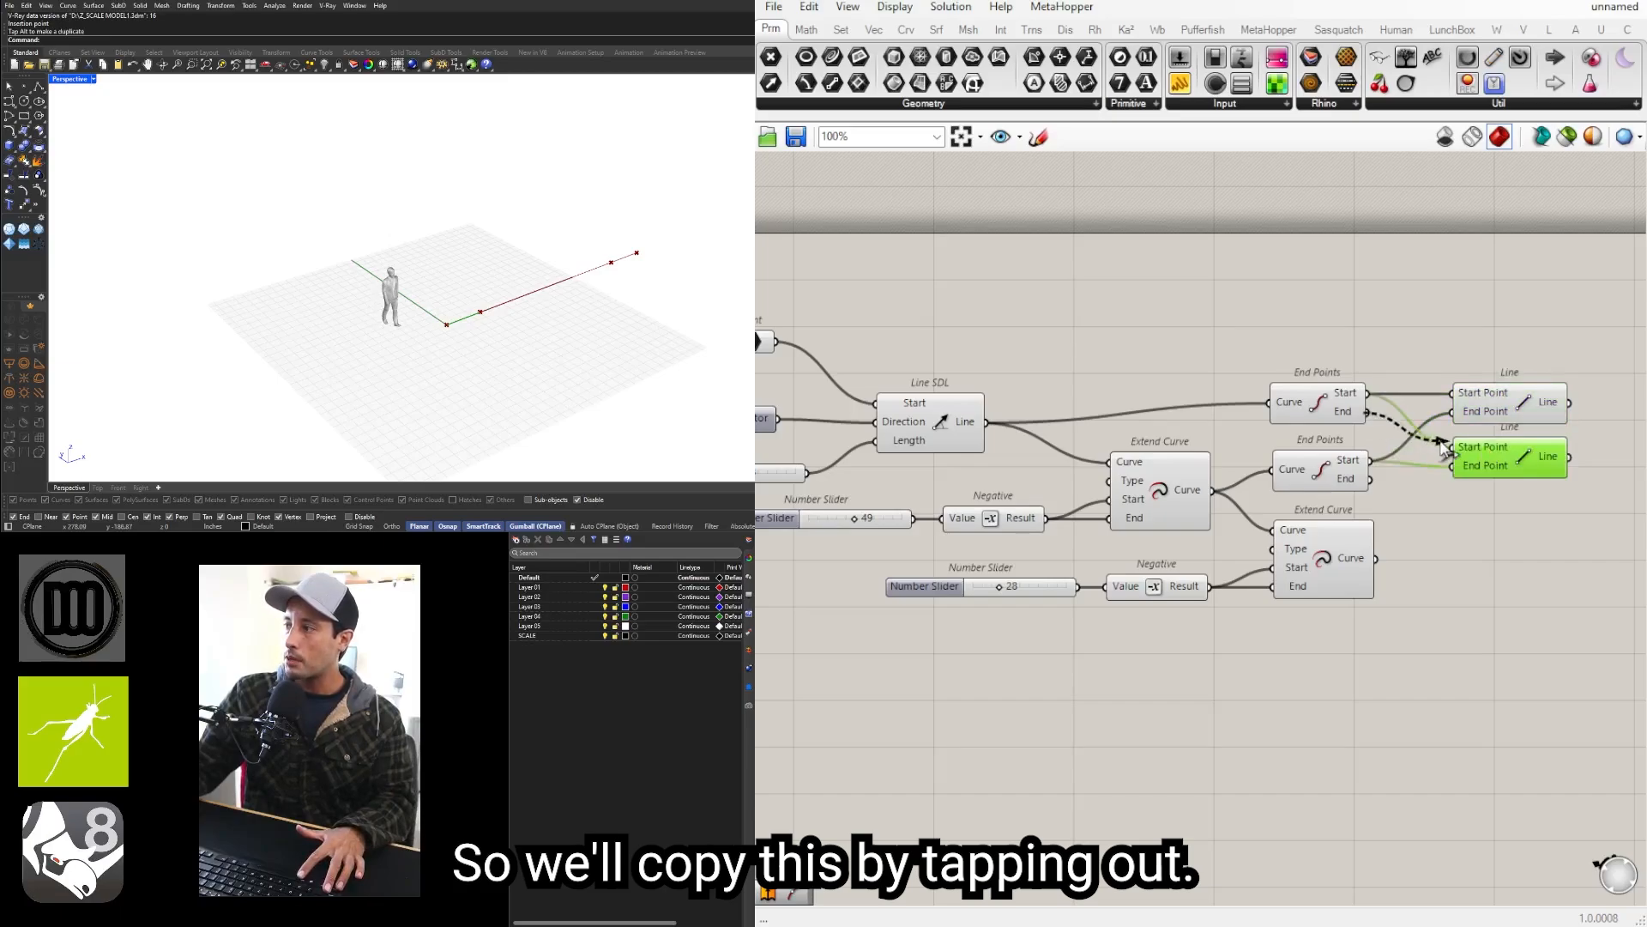
{"action": "left_click_drag", "start_coordinate": [1370, 479], "coordinate": [1493, 478]}
{"action": "left_click", "coordinate": [1496, 414]}
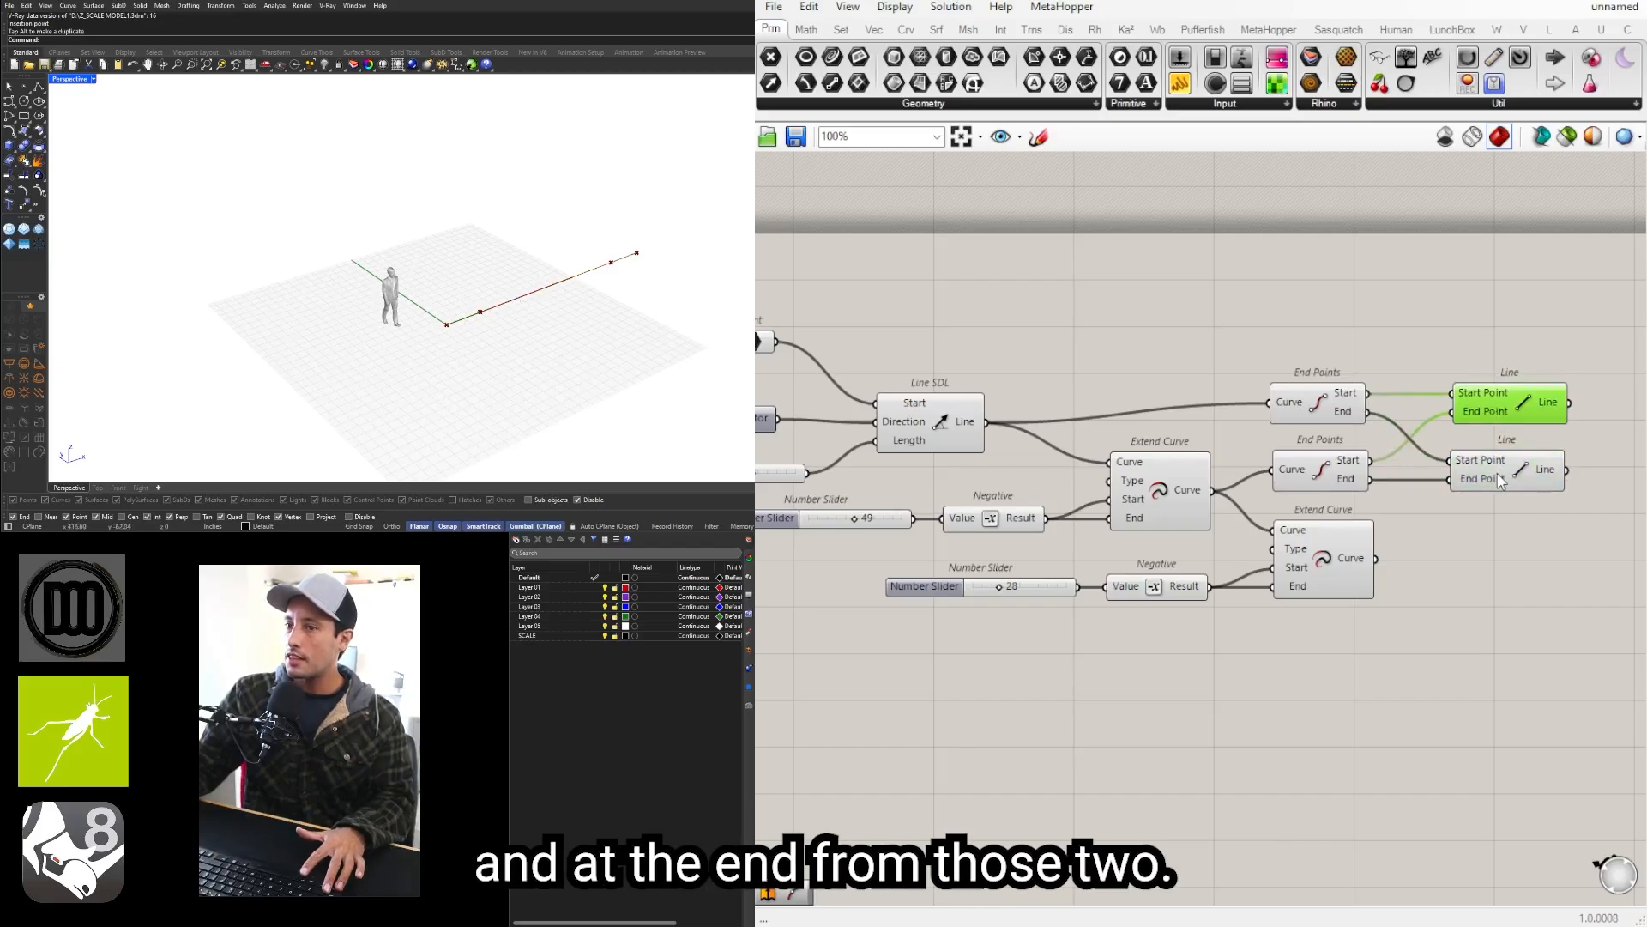
{"action": "left_click_drag", "start_coordinate": [1534, 555], "coordinate": [1492, 383]}
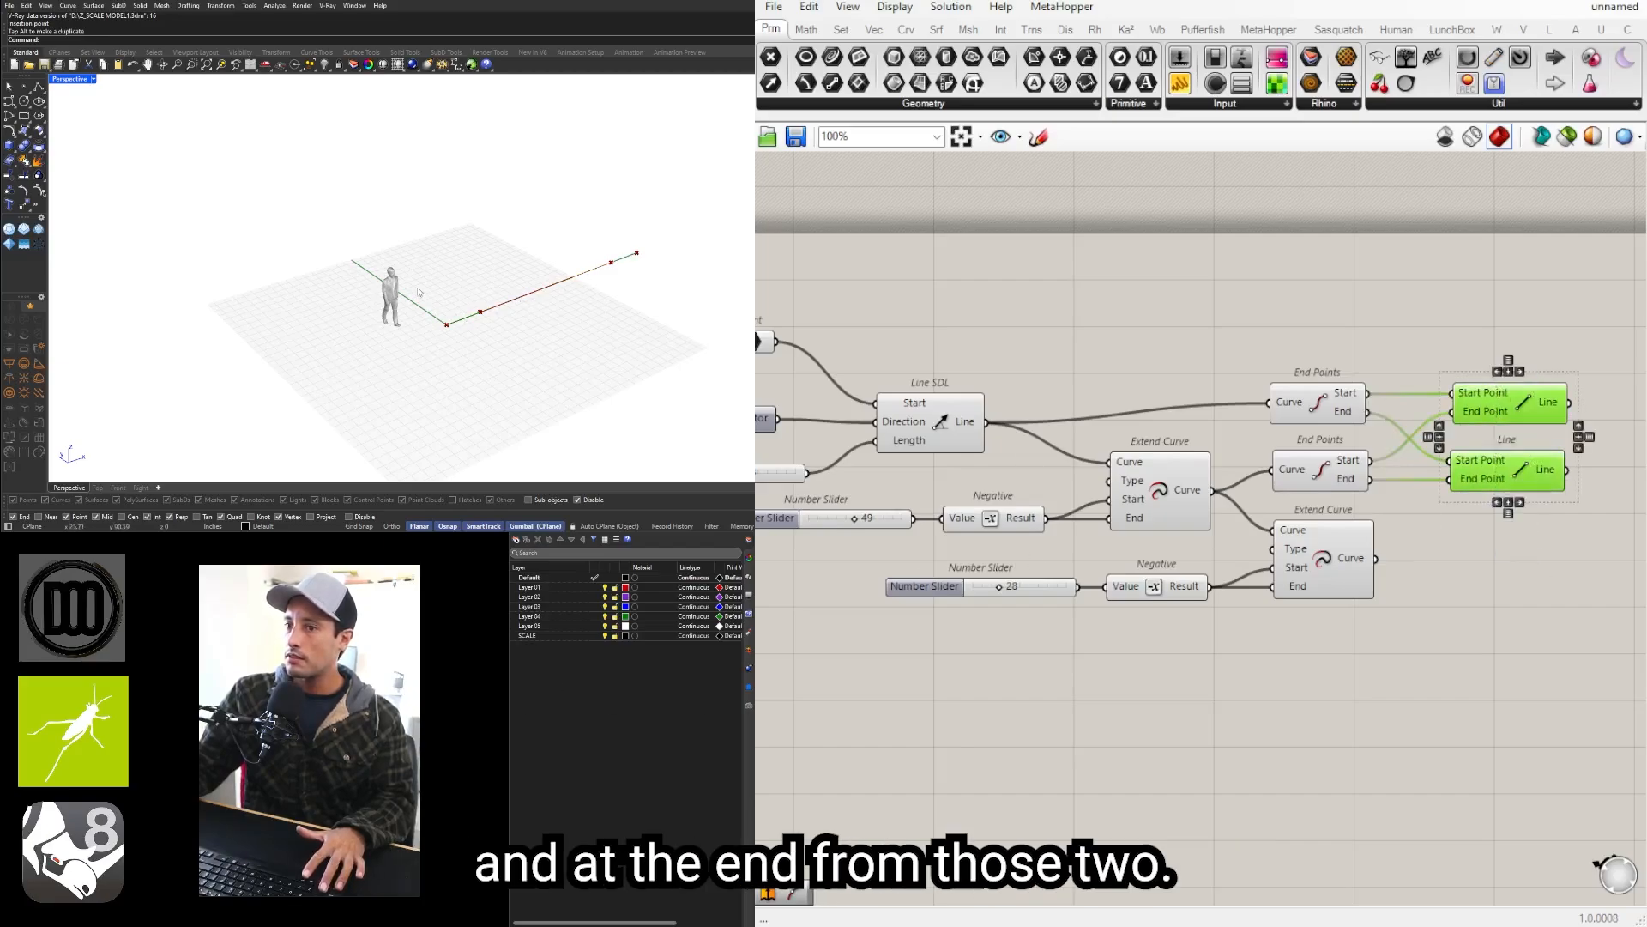
Step: Duplicate the End Points component beside the second Extend Curve and connect that Extend Curve's output to its Curve input
{"action": "scroll", "coordinate": [418, 292], "scroll_direction": "down", "scroll_amount": 1}
{"action": "left_click", "coordinate": [1352, 570]}
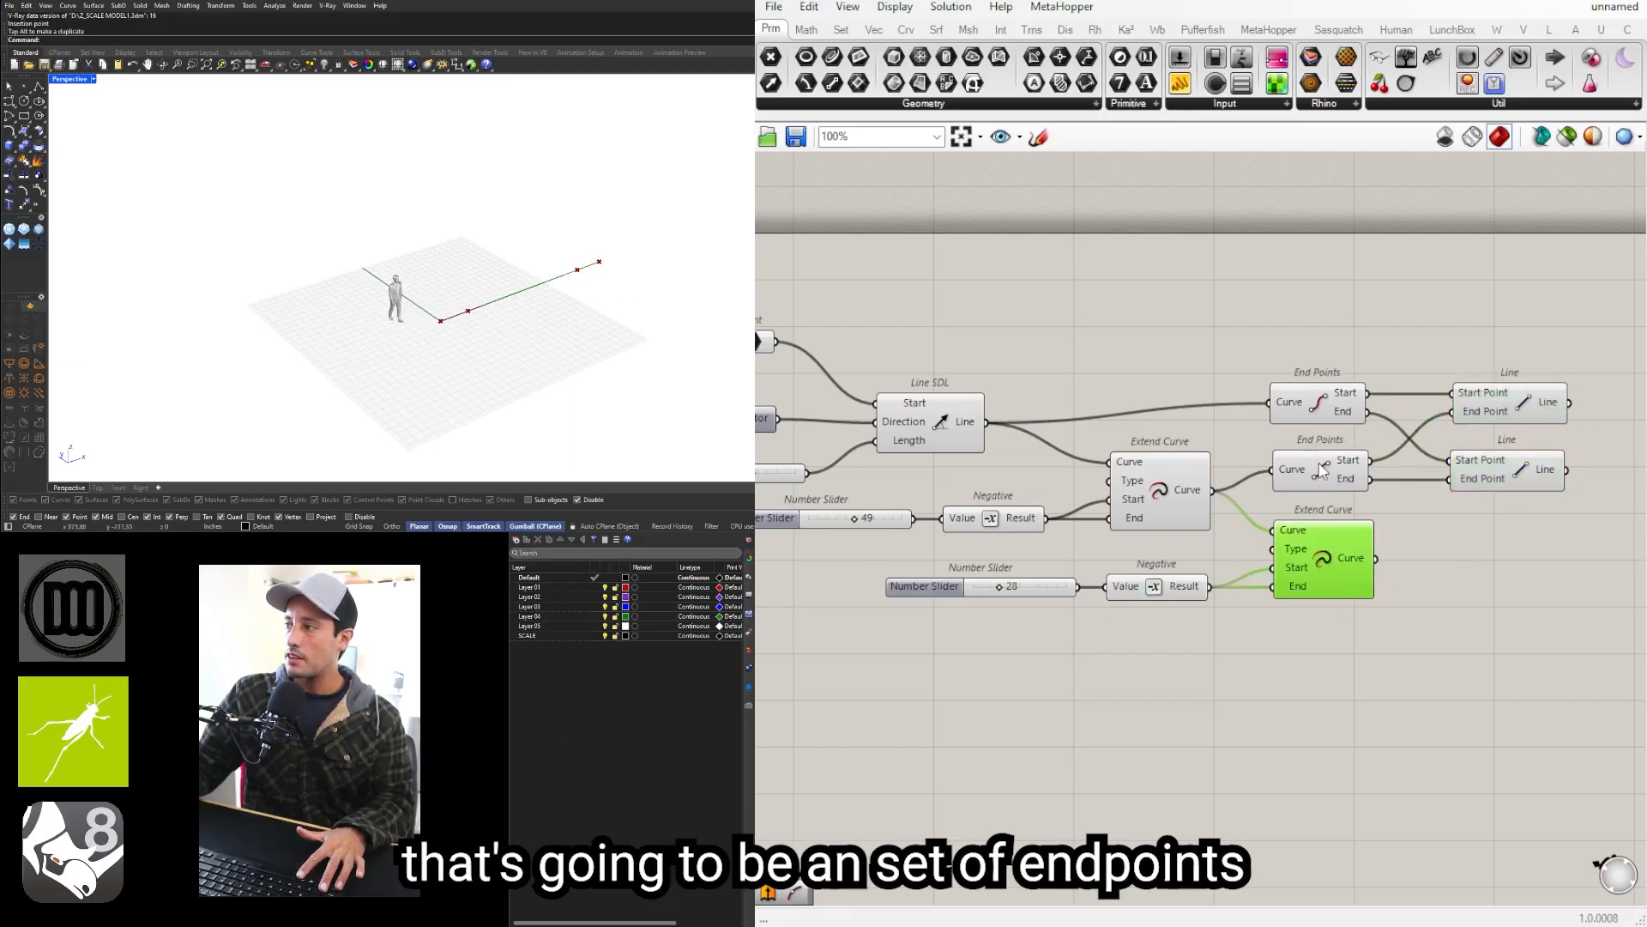
{"action": "left_click_drag", "start_coordinate": [1319, 464], "coordinate": [1476, 561], "text": "alt"}
{"action": "left_click_drag", "start_coordinate": [1376, 558], "coordinate": [1450, 559]}
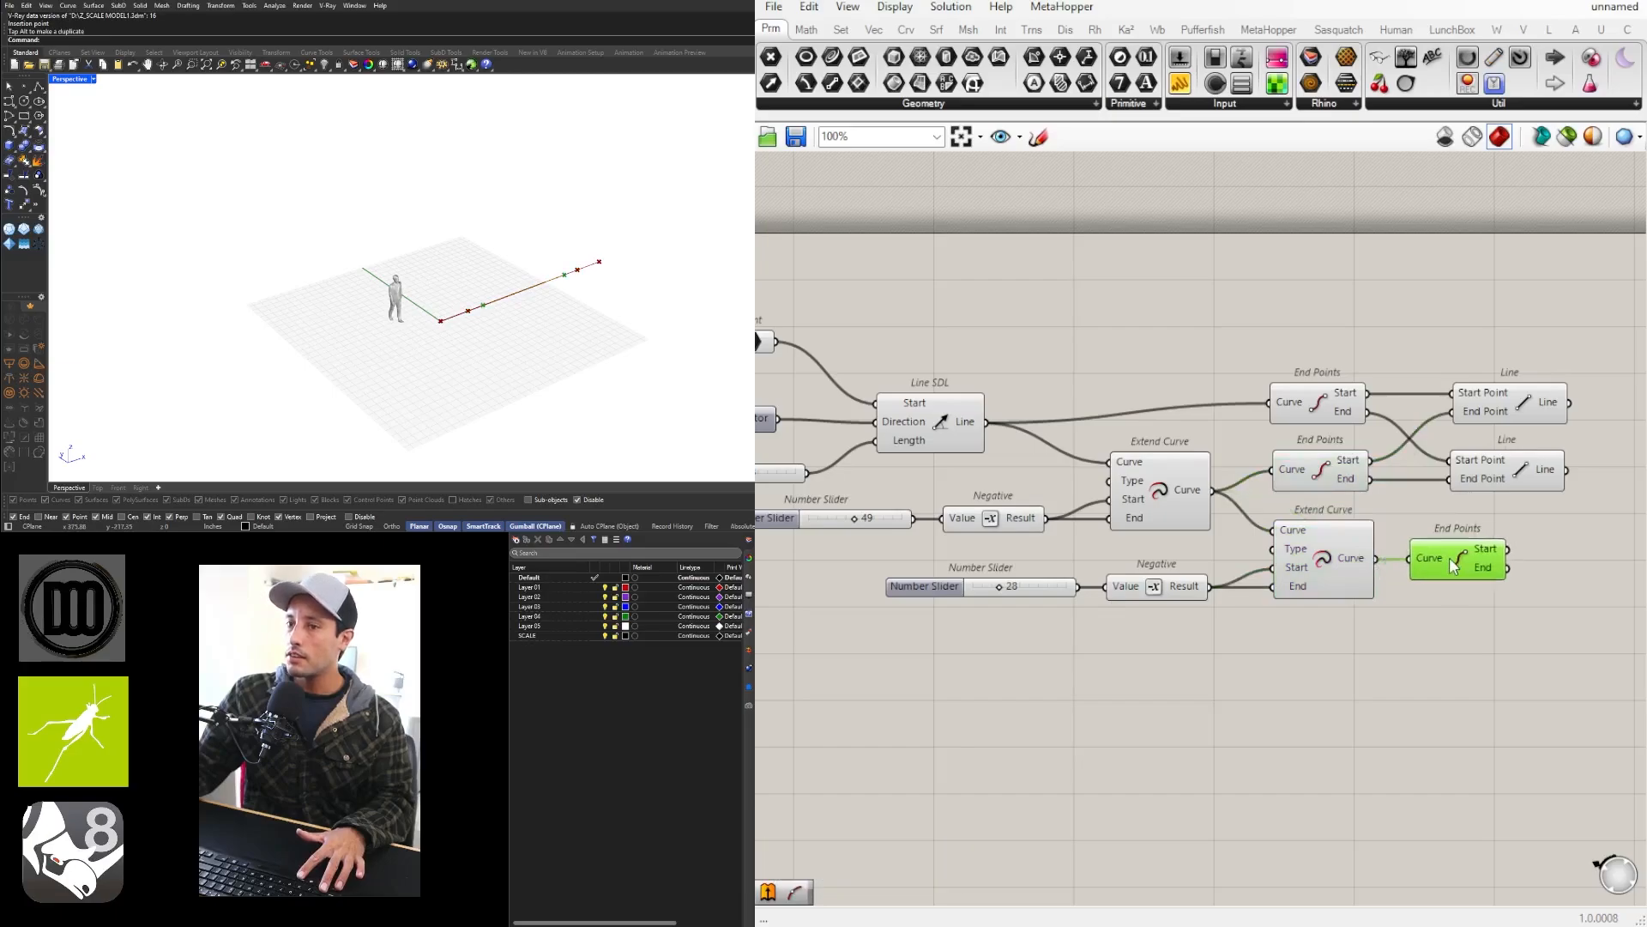
Step: Add a Move component beyond the two Line components
{"action": "left_click", "coordinate": [1517, 469]}
{"action": "right_click_drag", "start_coordinate": [1517, 469], "coordinate": [1298, 468]}
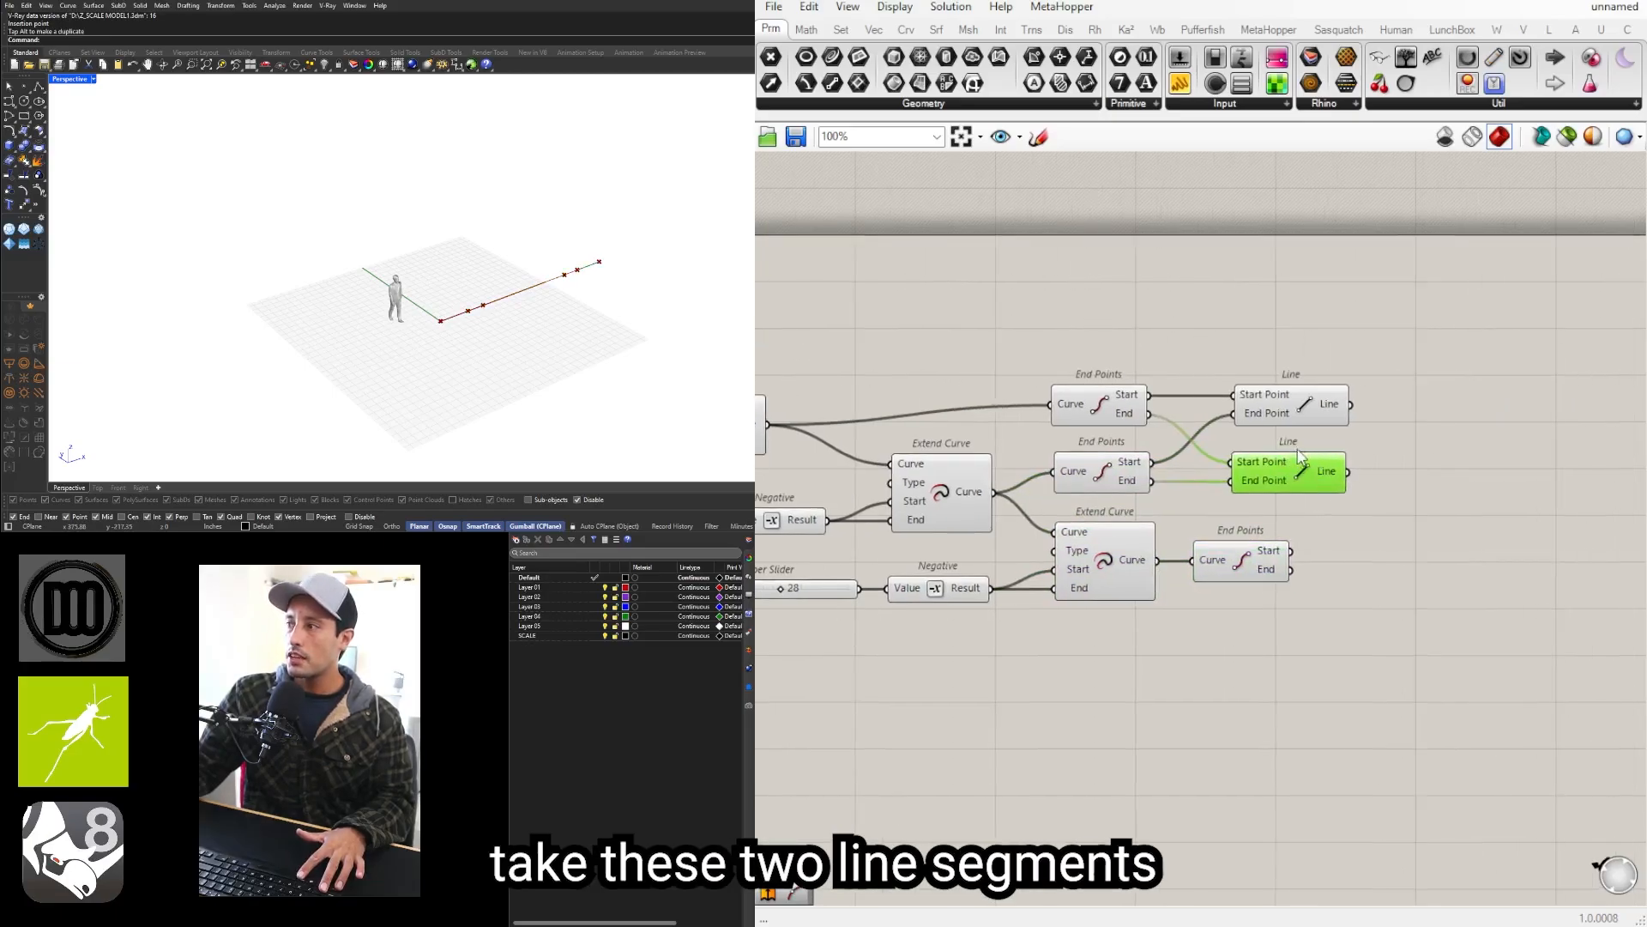
{"action": "left_click", "coordinate": [1277, 414], "text": "shift"}
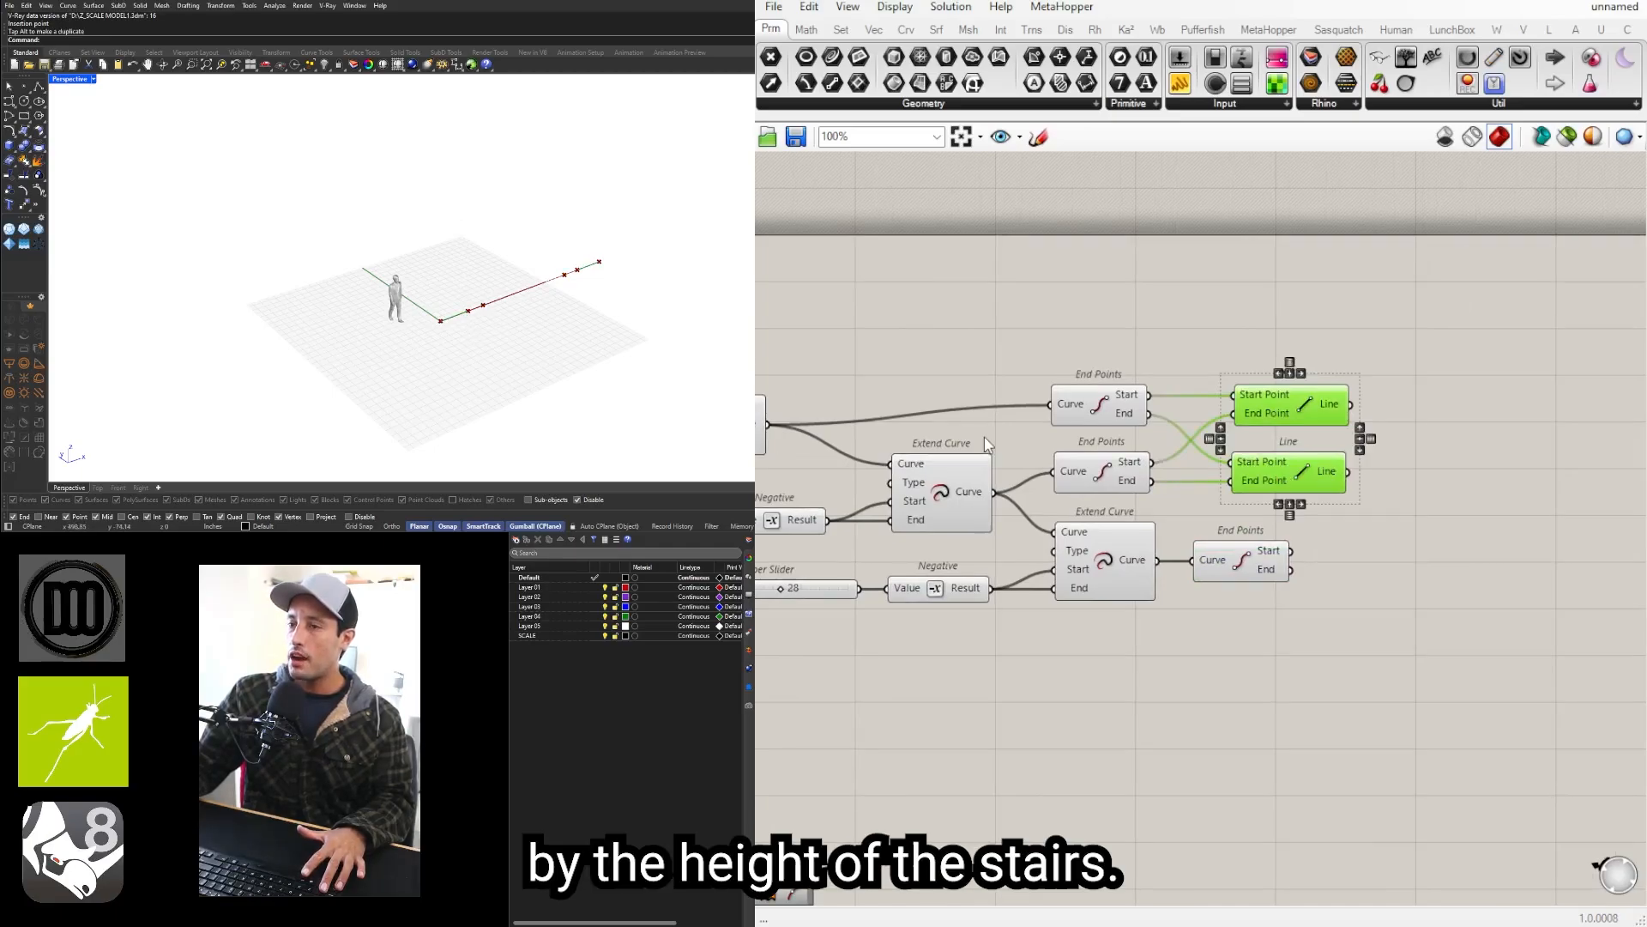
{"action": "right_click_drag", "start_coordinate": [1280, 486], "coordinate": [1131, 499]}
{"action": "double_click", "coordinate": [1329, 469]}
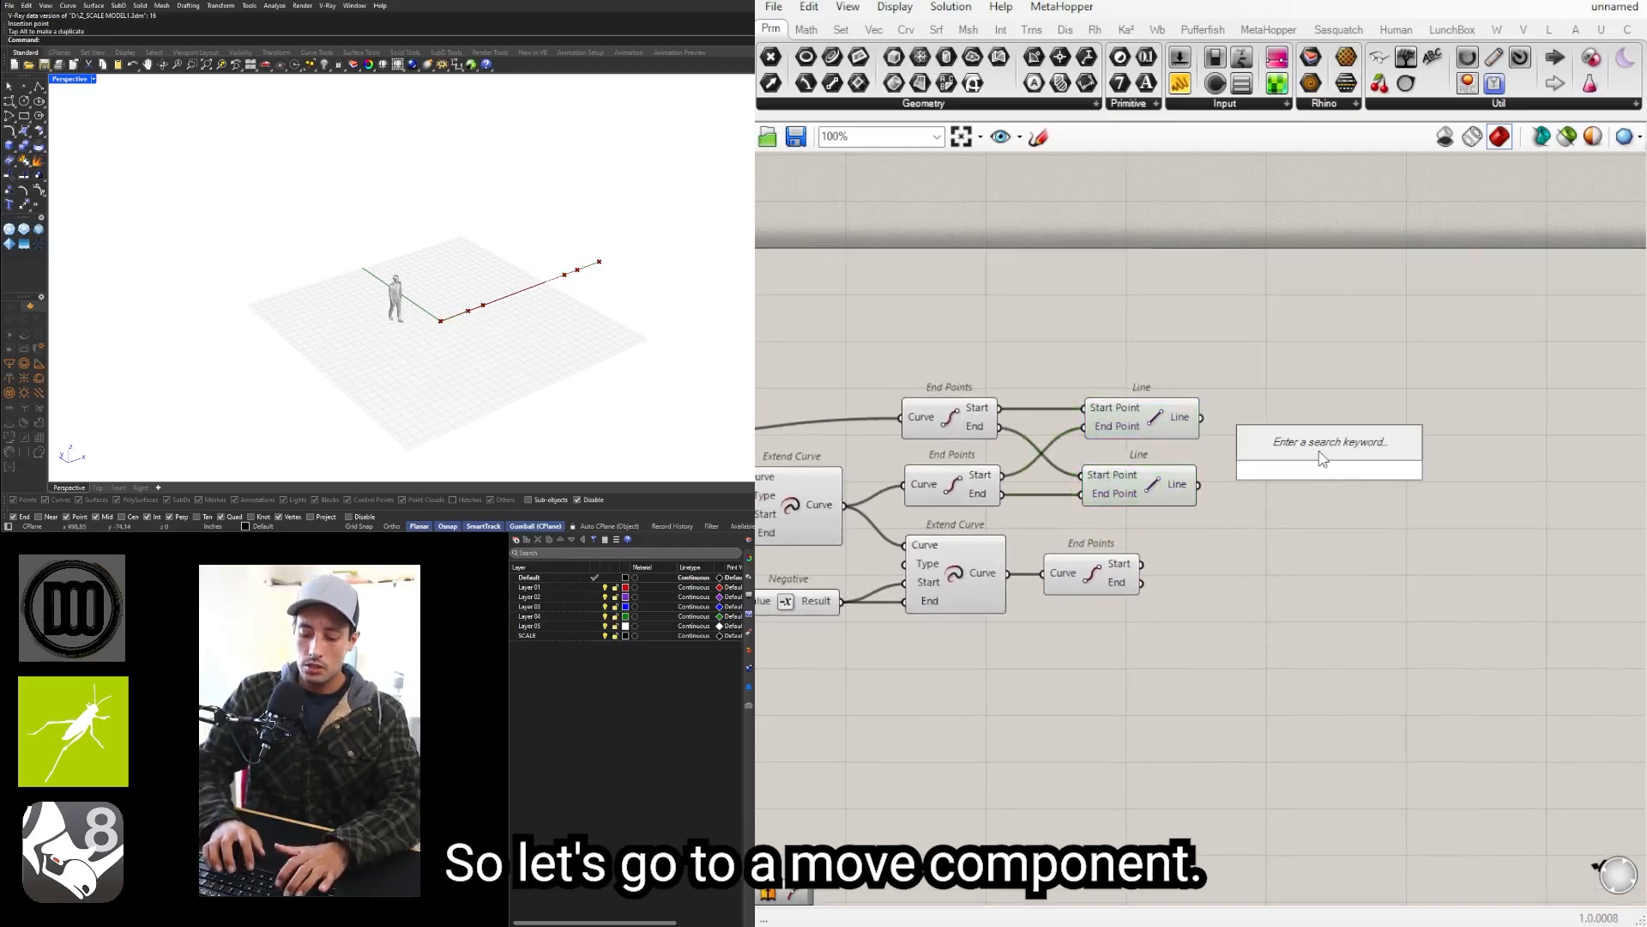
{"action": "type", "text": "move"}
{"action": "left_click", "coordinate": [1319, 448]}
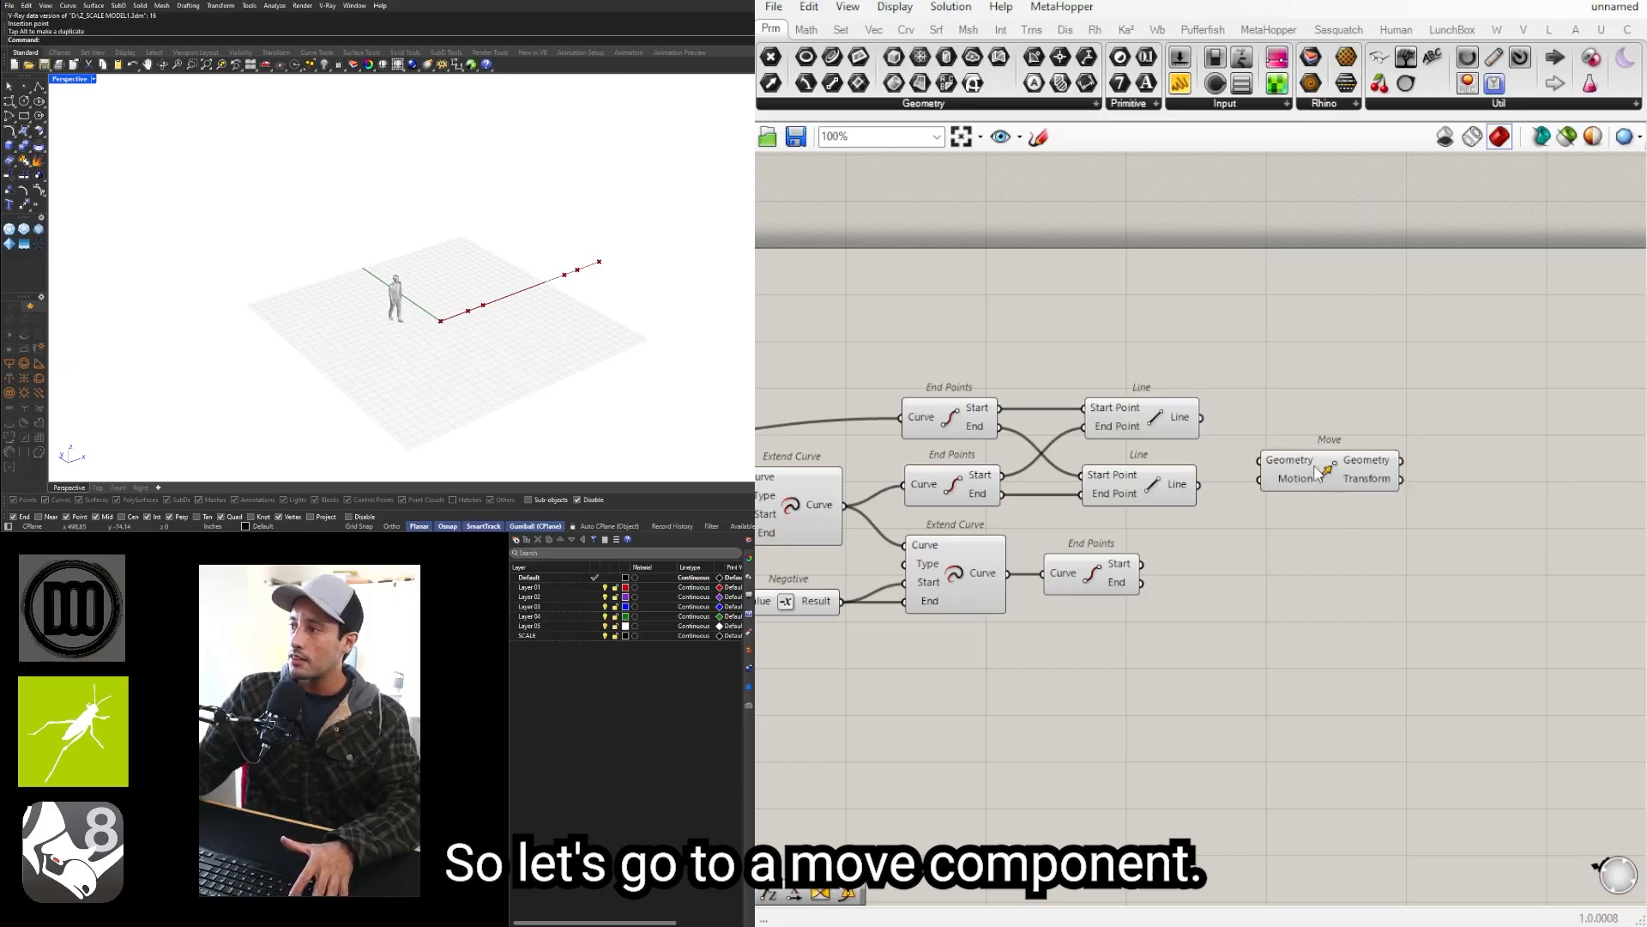
{"action": "left_click_drag", "start_coordinate": [1329, 468], "coordinate": [1436, 382]}
Step: Add a Unit Z component above the Line components and a number slider of 120 feeding its Factor input
{"action": "double_click", "coordinate": [1213, 349]}
{"action": "type", "text": "z"}
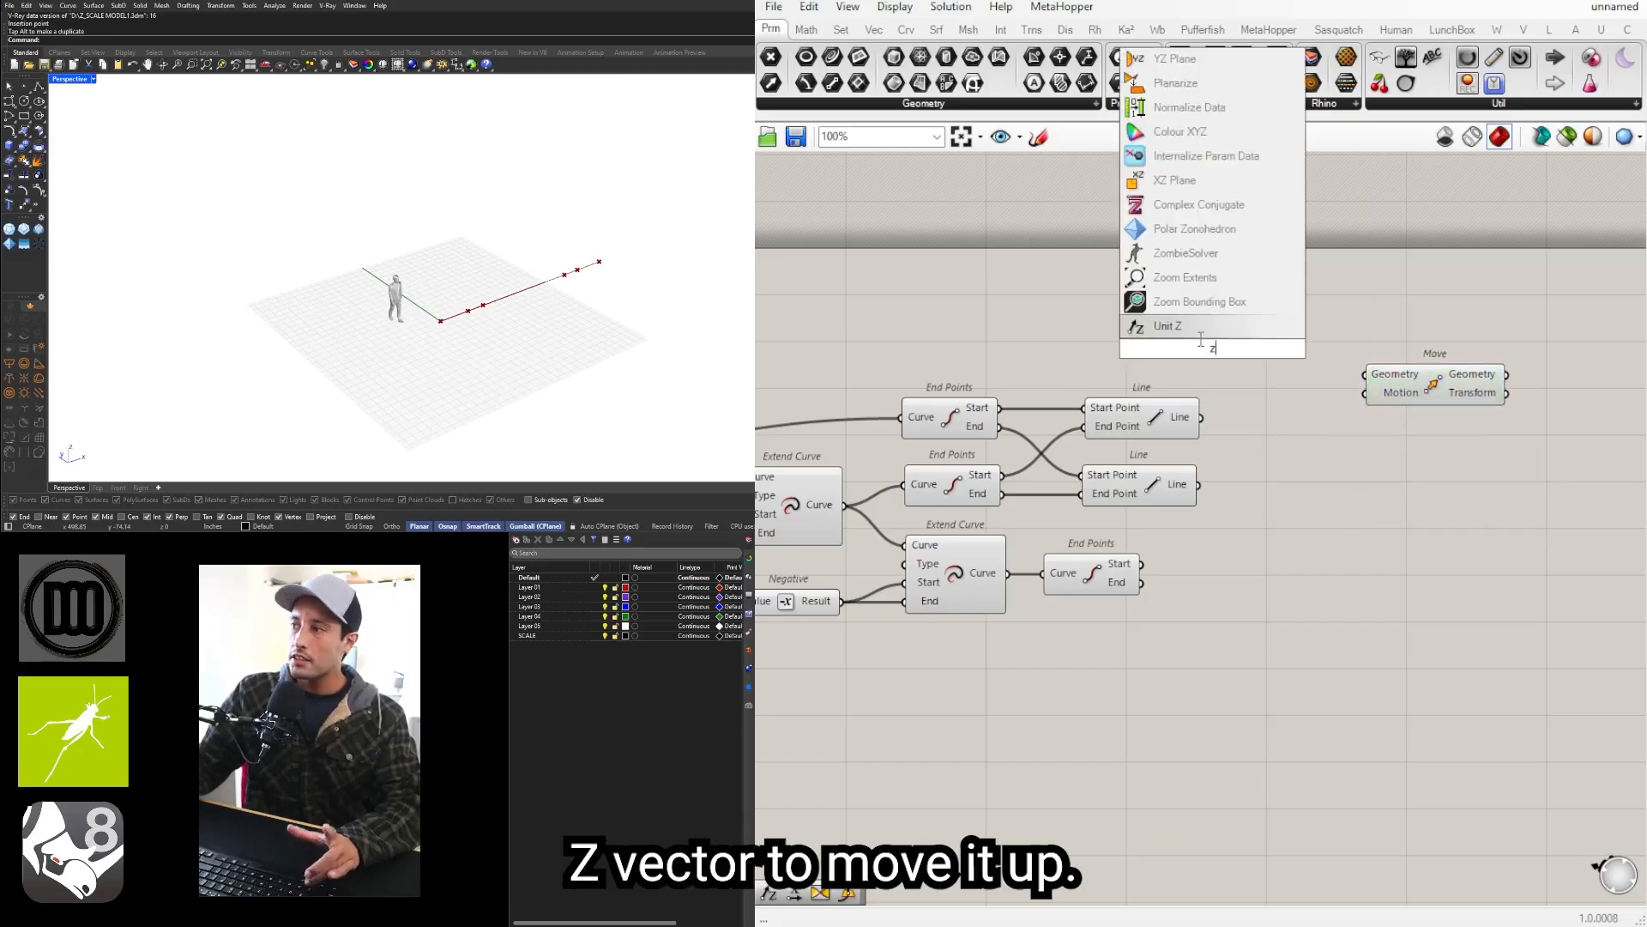
{"action": "left_click", "coordinate": [1201, 327]}
{"action": "left_click_drag", "start_coordinate": [1202, 343], "coordinate": [1222, 344]}
{"action": "right_click_drag", "start_coordinate": [1000, 383], "coordinate": [1132, 382]}
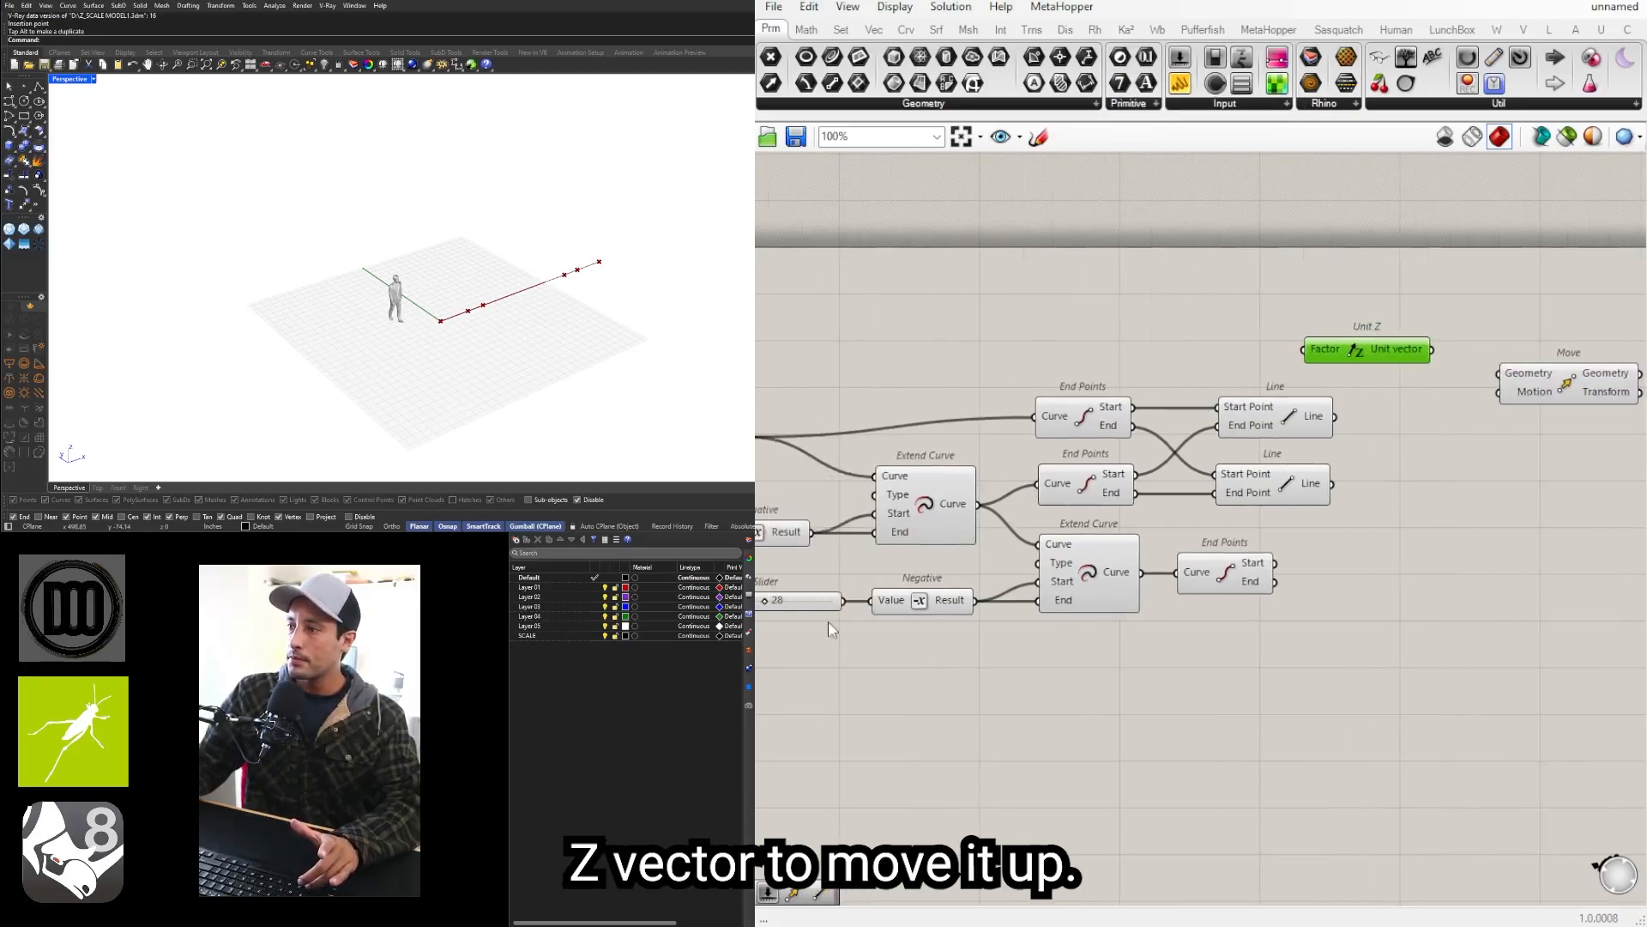
{"action": "double_click", "coordinate": [1139, 352]}
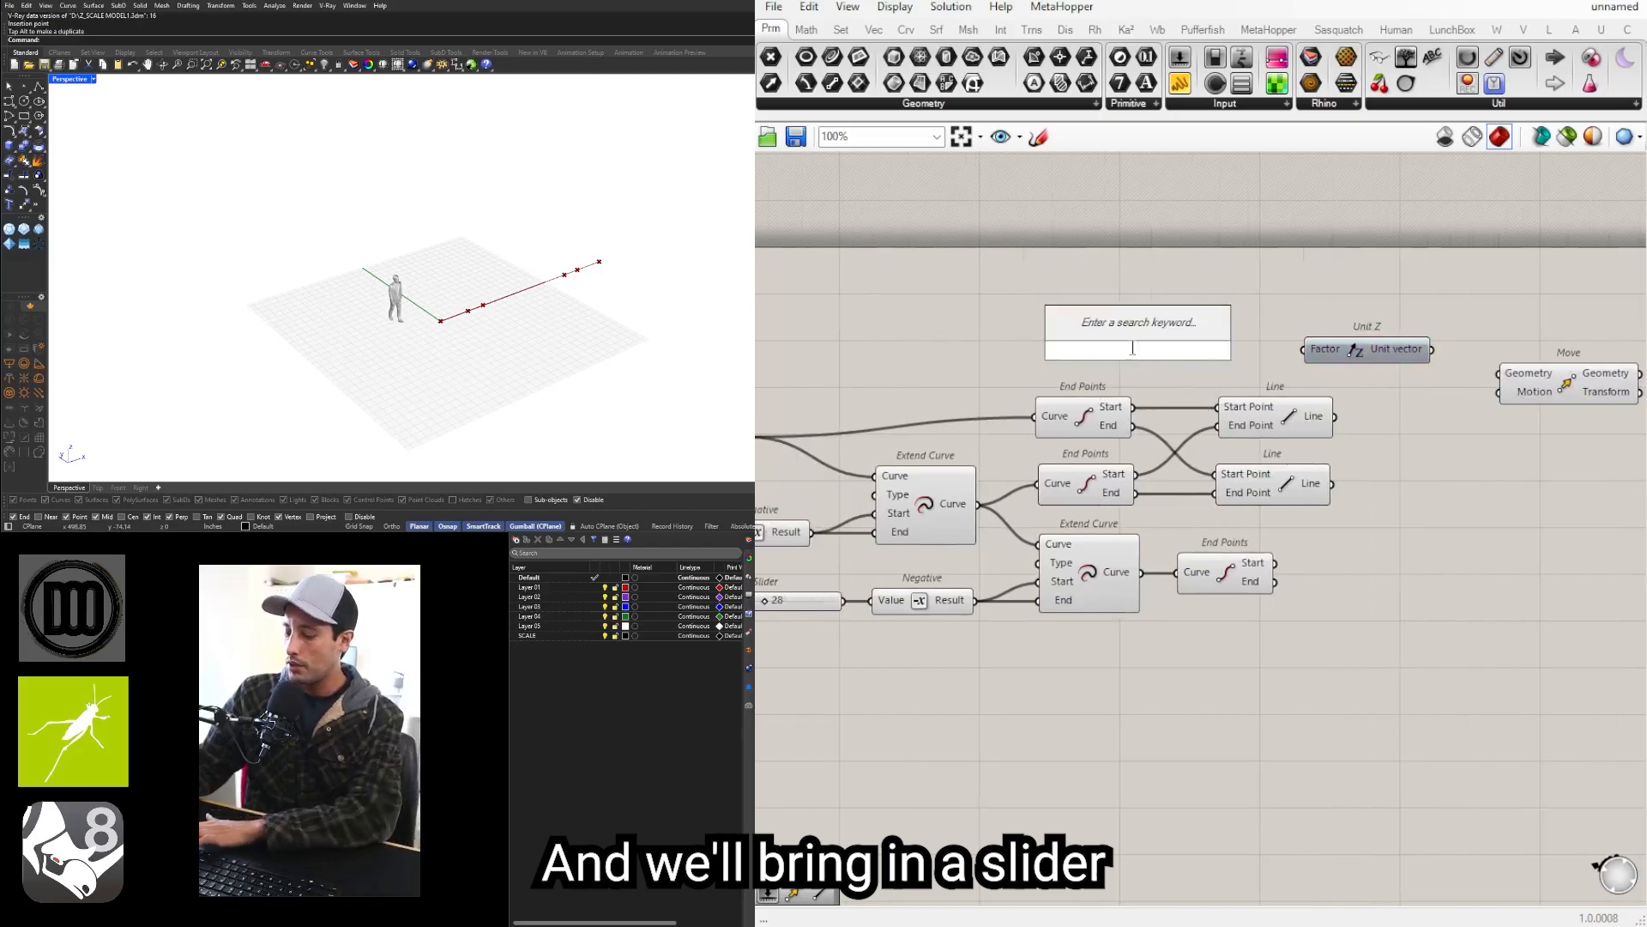
{"action": "type", "text": "120"}
{"action": "key", "text": "Return"}
{"action": "scroll", "coordinate": [1154, 359], "scroll_direction": "up", "scroll_amount": 1}
{"action": "left_click_drag", "start_coordinate": [1202, 352], "coordinate": [1252, 352]}
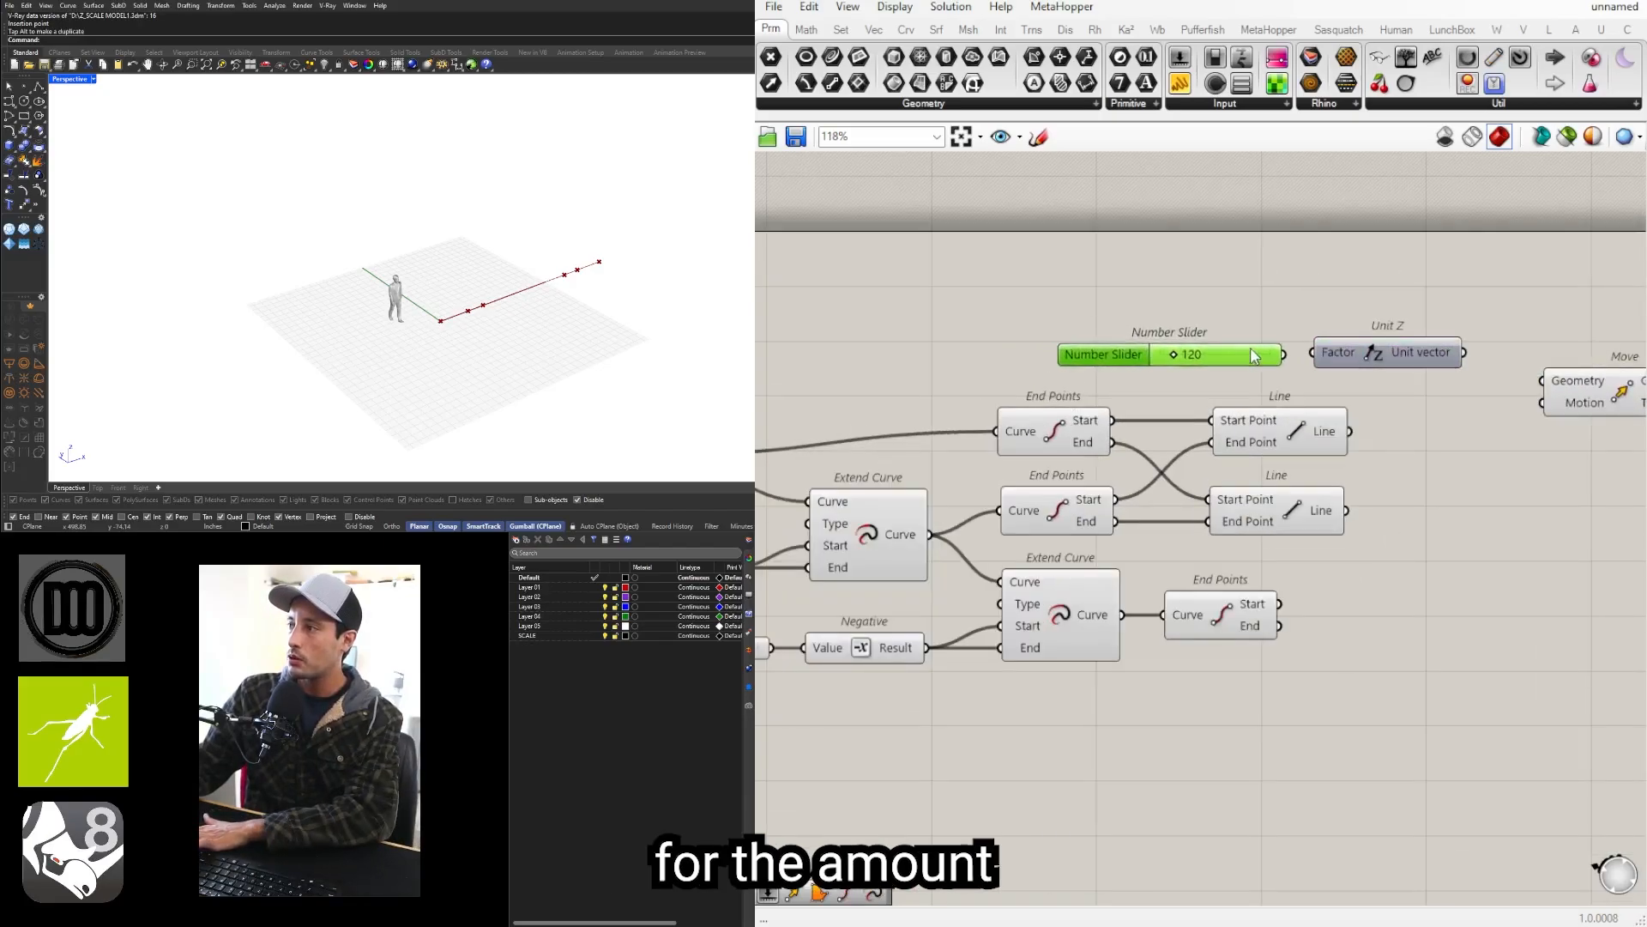
Step: Connect the Unit Z vector to the Move component's Motion input and the upper Line's output to its Geometry input
{"action": "right_click_drag", "start_coordinate": [1420, 381], "coordinate": [1202, 407]}
{"action": "left_click", "coordinate": [1417, 359]}
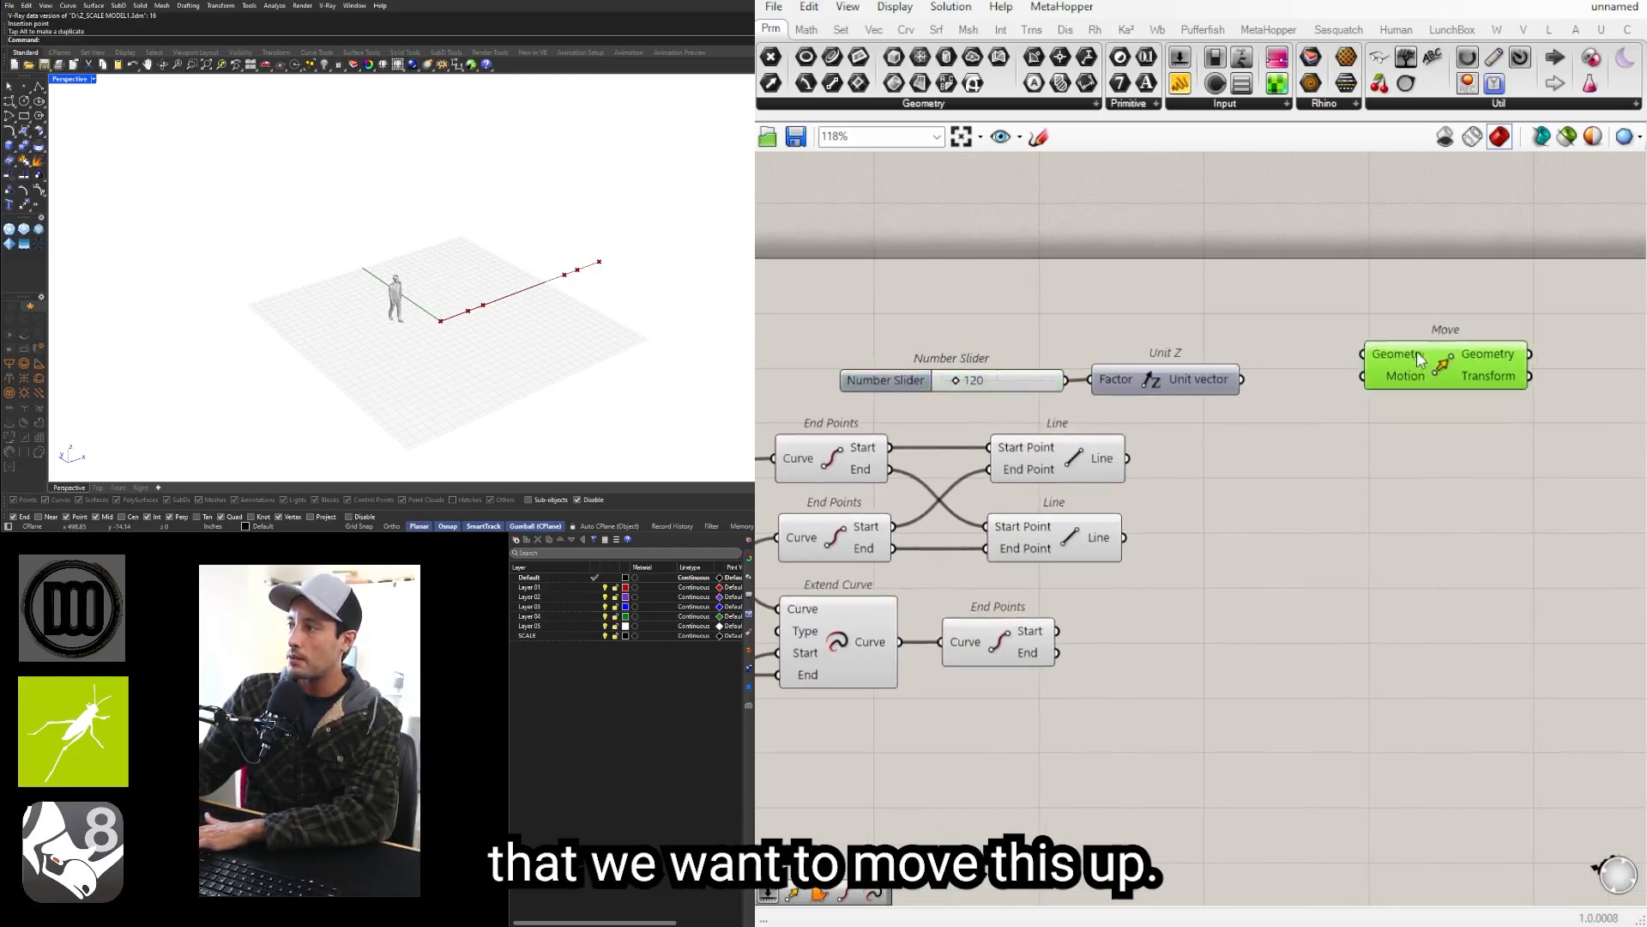
{"action": "left_click_drag", "start_coordinate": [1417, 353], "coordinate": [1425, 439]}
{"action": "left_click_drag", "start_coordinate": [1127, 458], "coordinate": [1388, 411]}
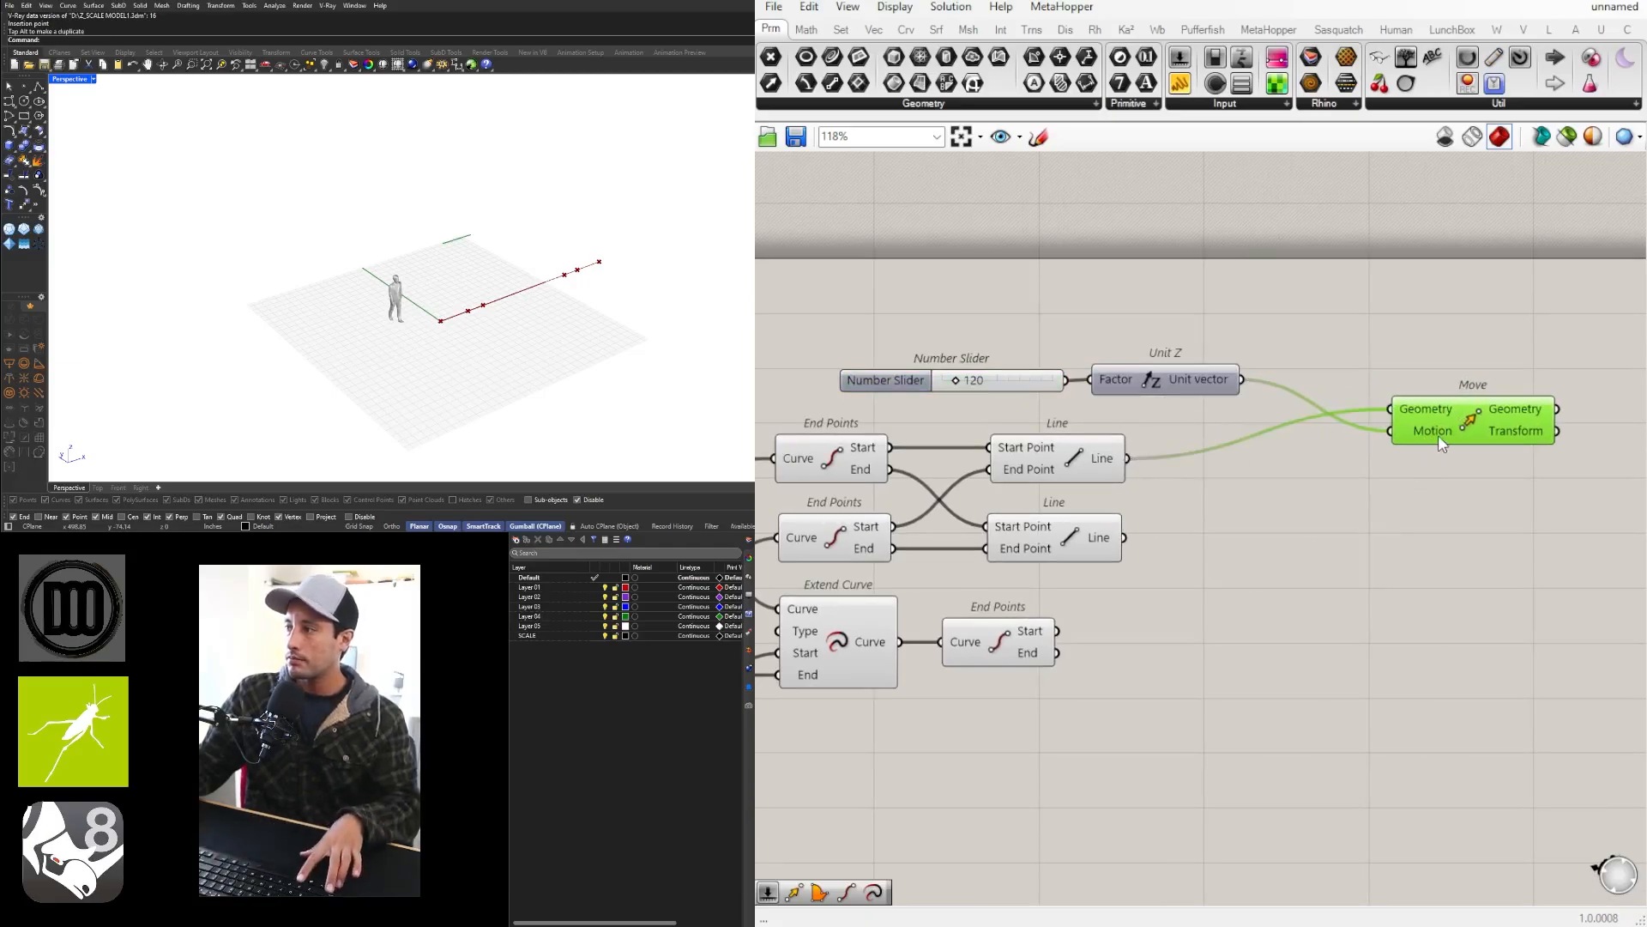
Step: Duplicate the Move component below the original and connect the lower Line's output to the copy's Geometry input
{"action": "key", "text": "ctrl+c"}
{"action": "key", "text": "ctrl+v"}
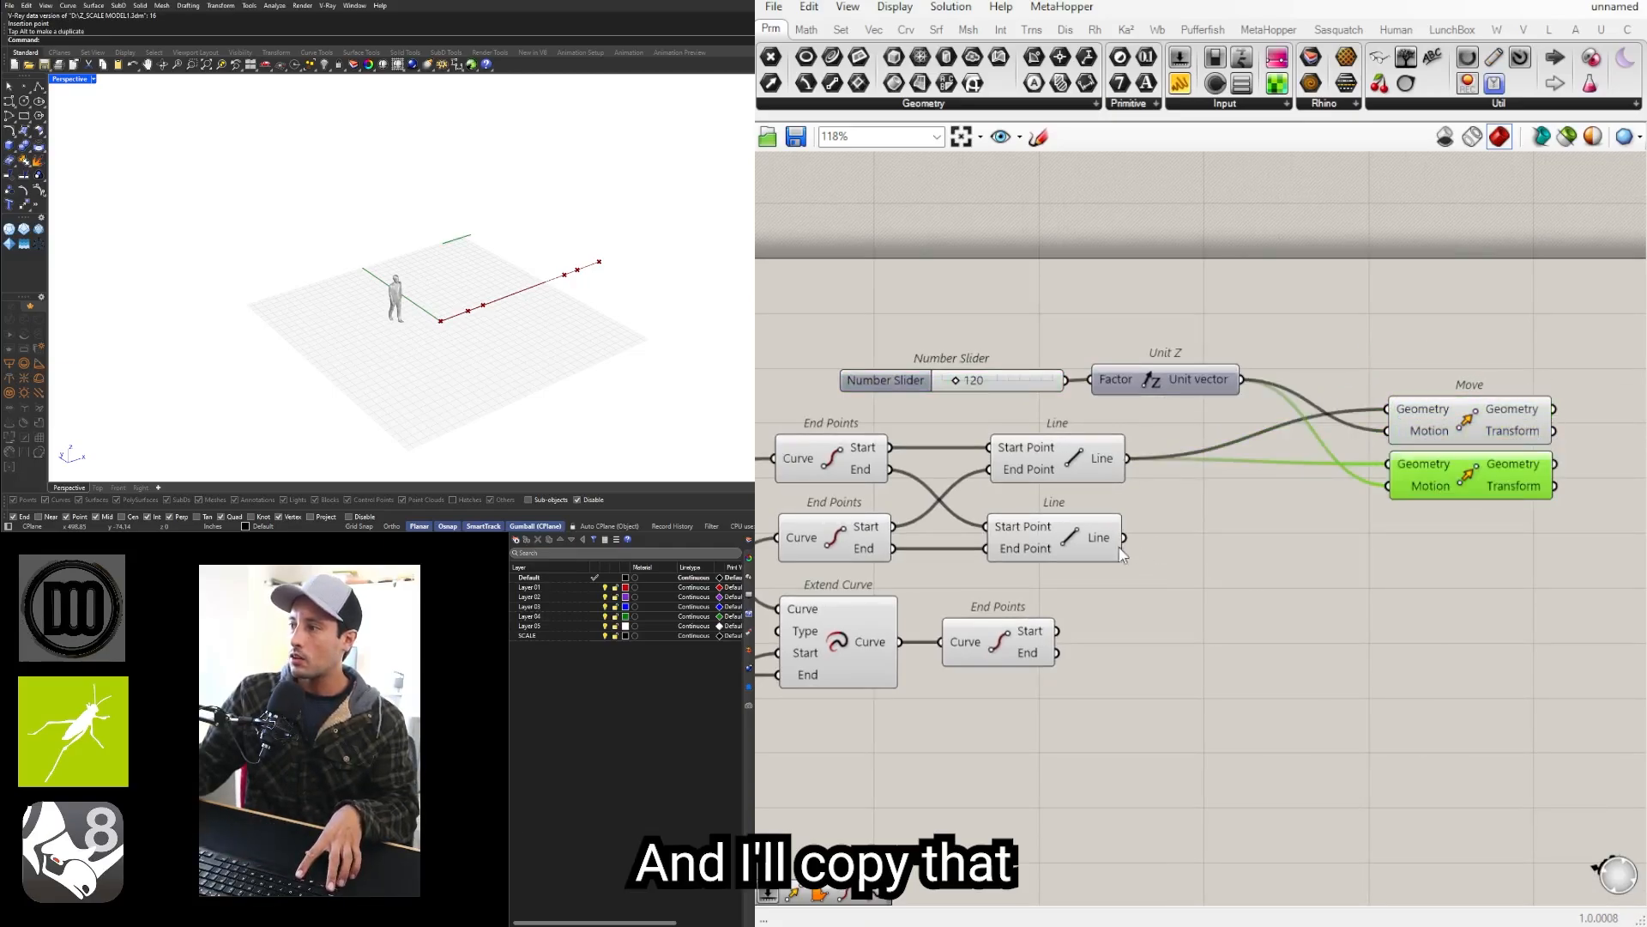
{"action": "left_click_drag", "start_coordinate": [1124, 537], "coordinate": [1383, 466], "text": "shift"}
{"action": "left_click_drag", "start_coordinate": [1563, 566], "coordinate": [1458, 404]}
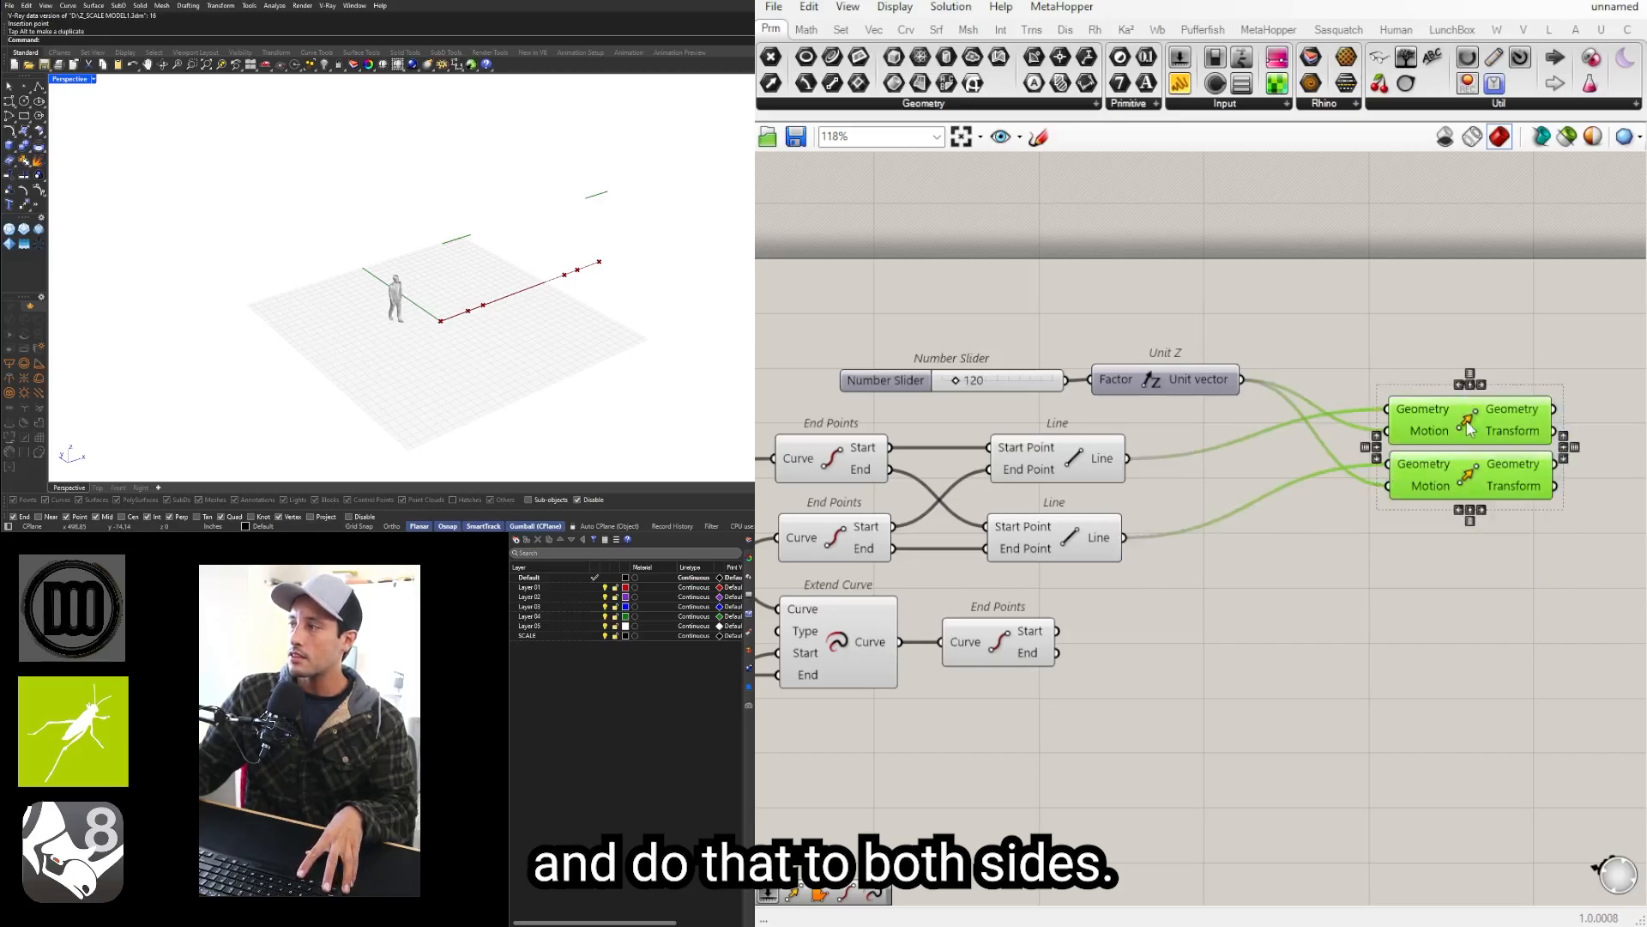
{"action": "left_click", "coordinate": [1431, 518]}
{"action": "left_click", "coordinate": [1432, 480]}
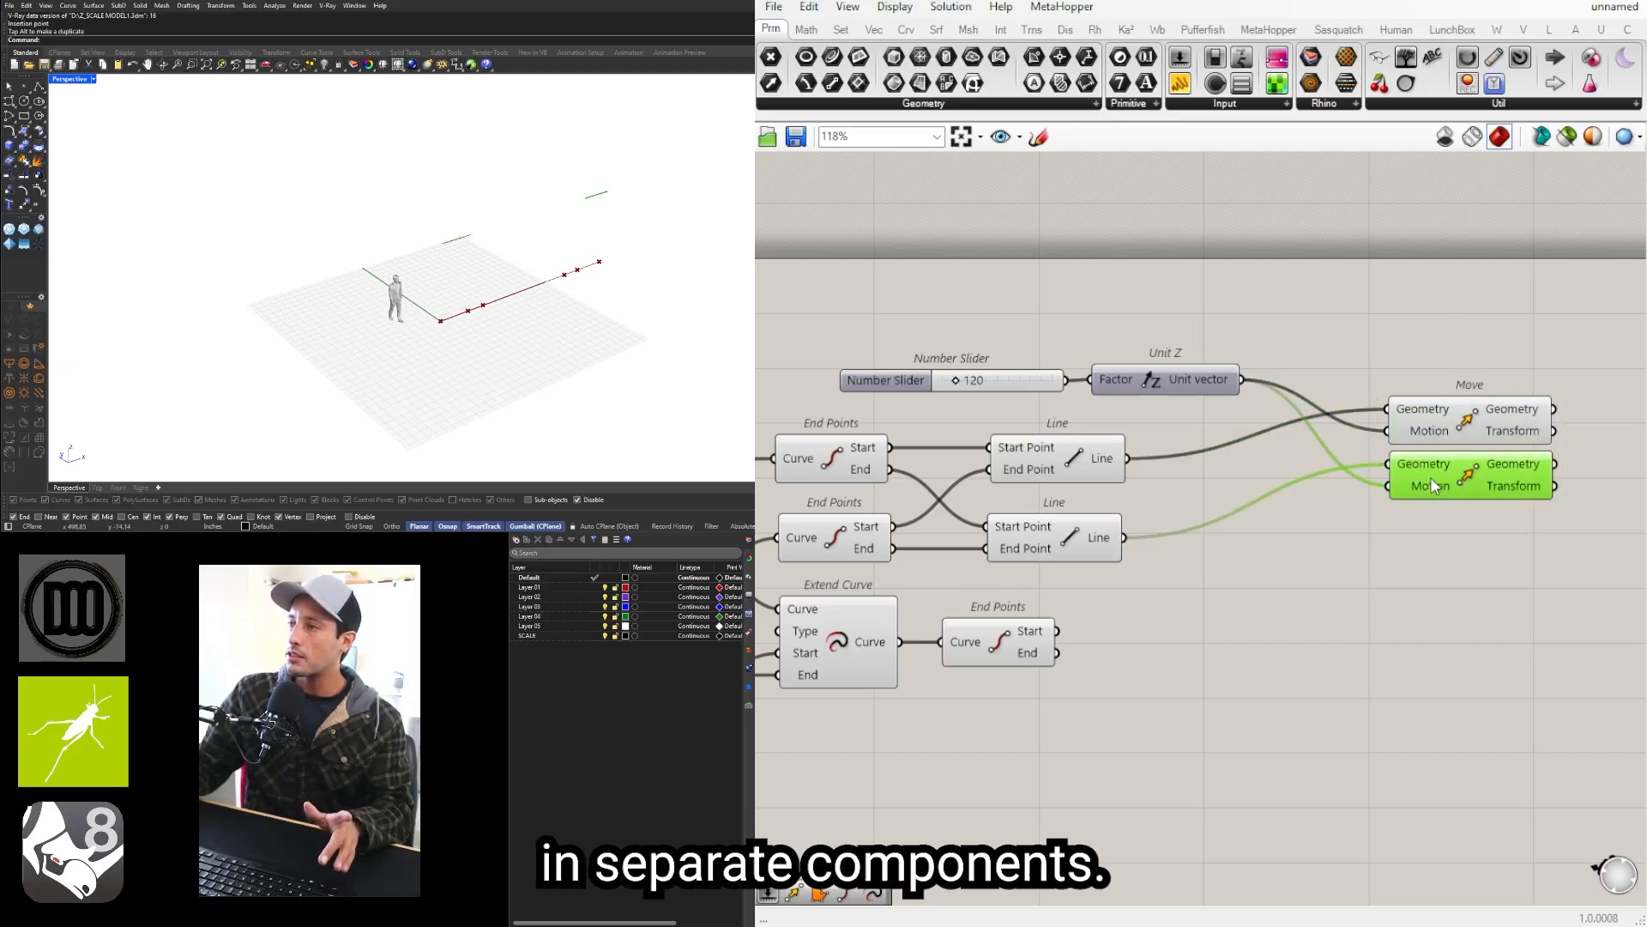
{"action": "left_click_drag", "start_coordinate": [1432, 485], "coordinate": [1432, 487]}
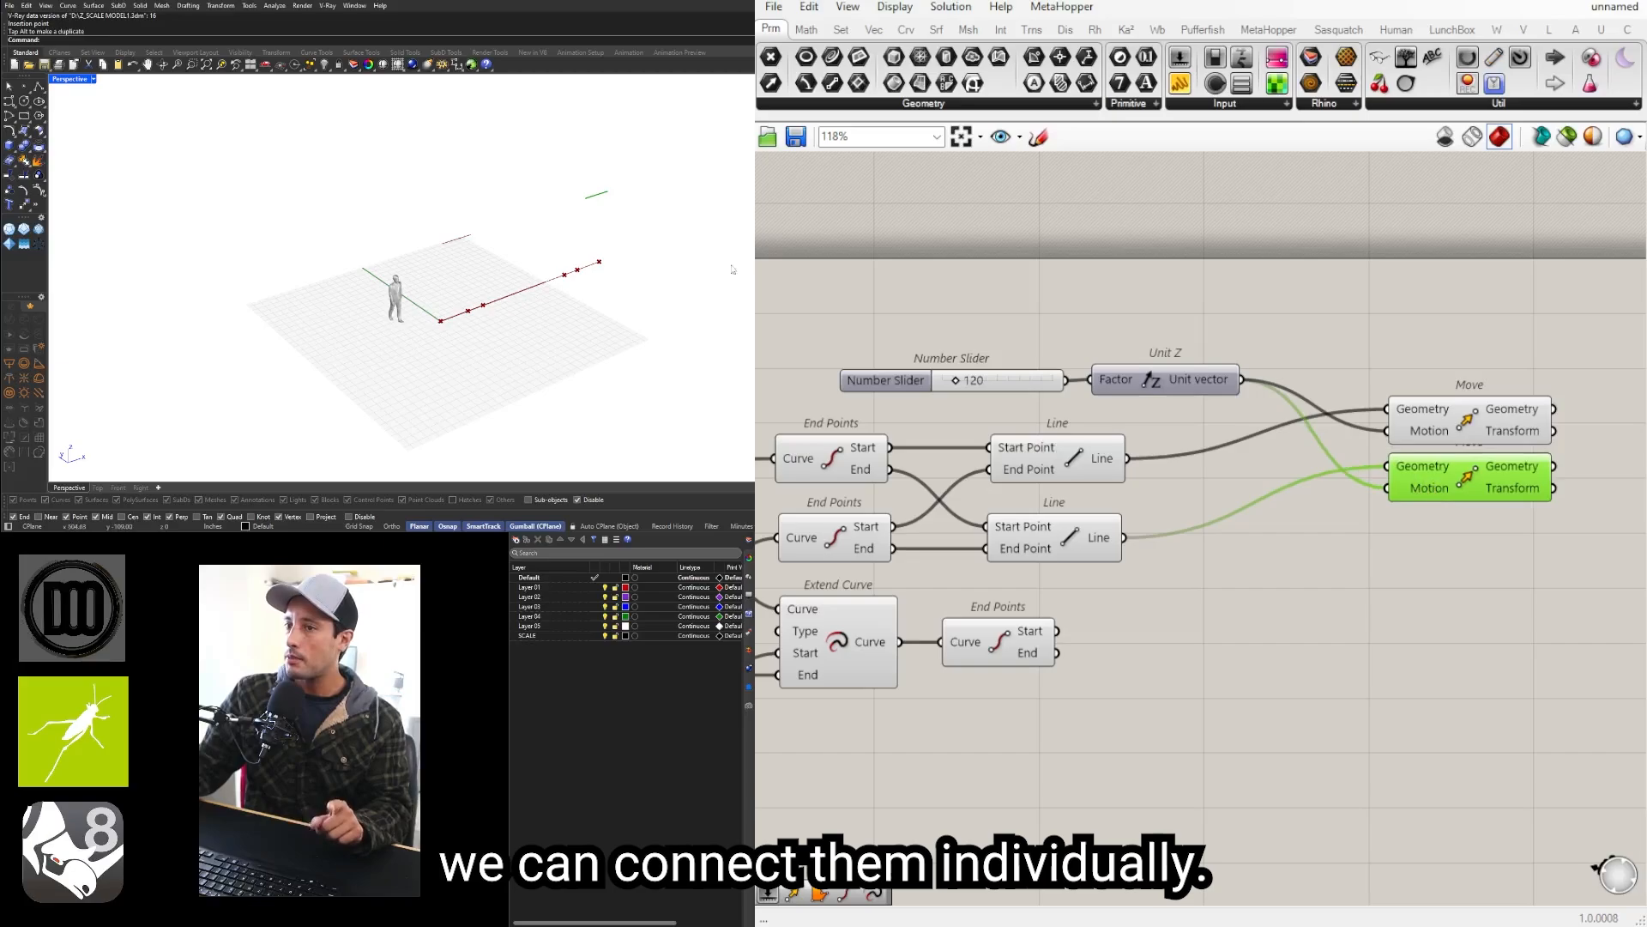
Step: Reposition both Move components together, farther from the Line components and slightly higher on the canvas
{"action": "left_click", "coordinate": [1436, 555]}
{"action": "right_click_drag", "start_coordinate": [1536, 524], "coordinate": [1254, 432]}
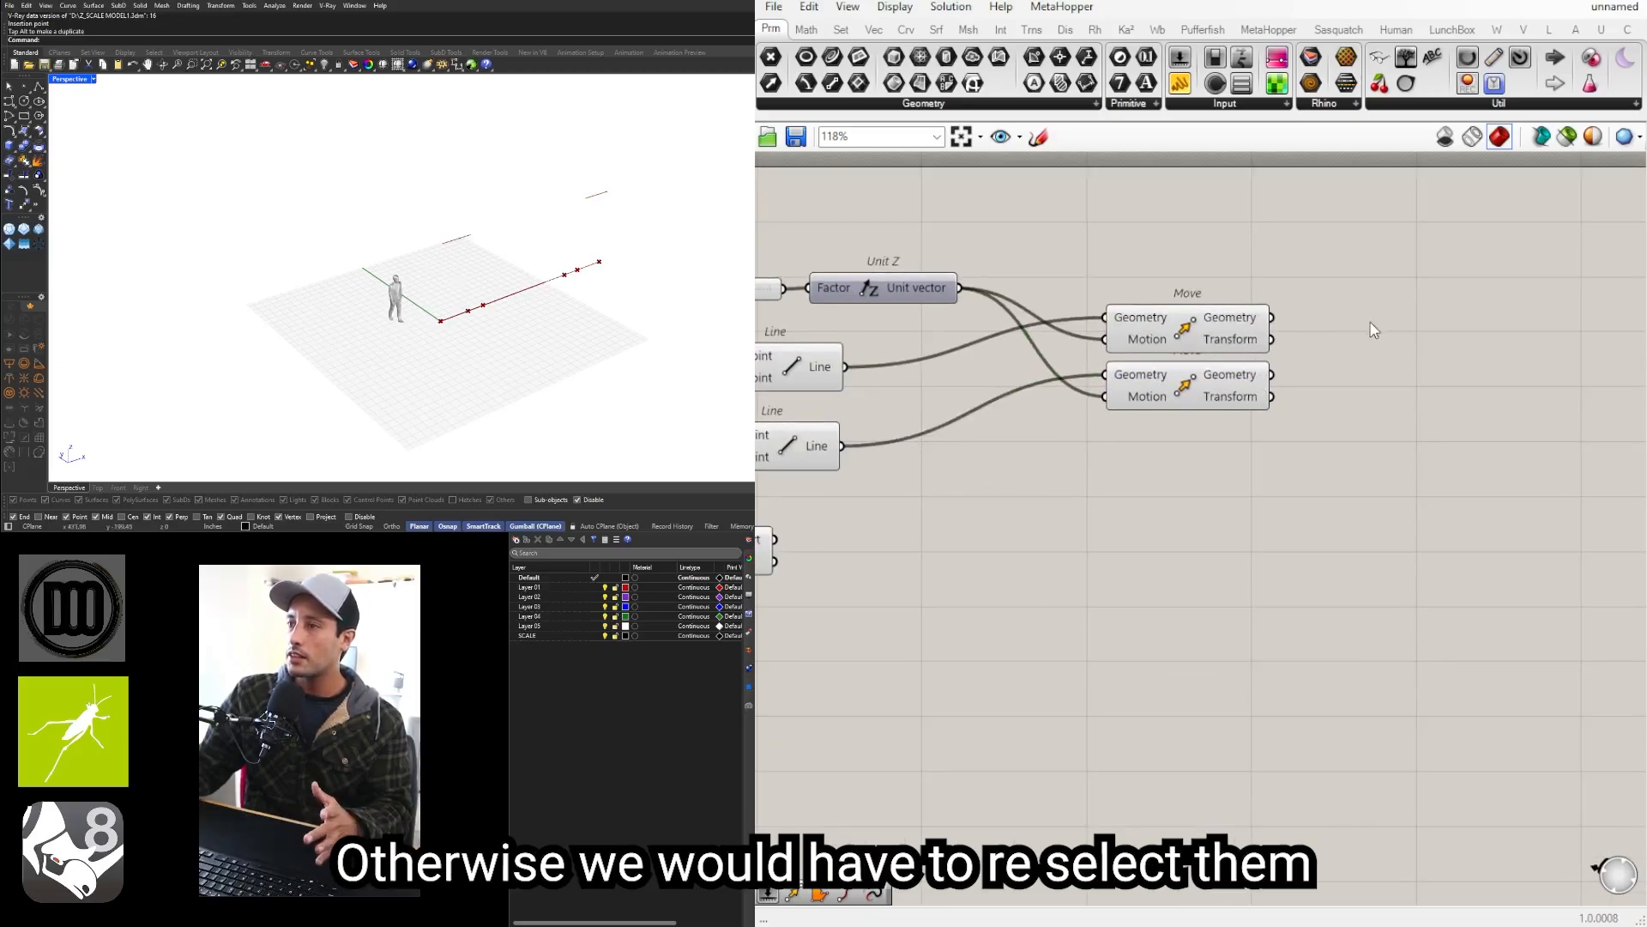
{"action": "left_click", "coordinate": [1175, 343]}
{"action": "left_click", "coordinate": [1201, 381]}
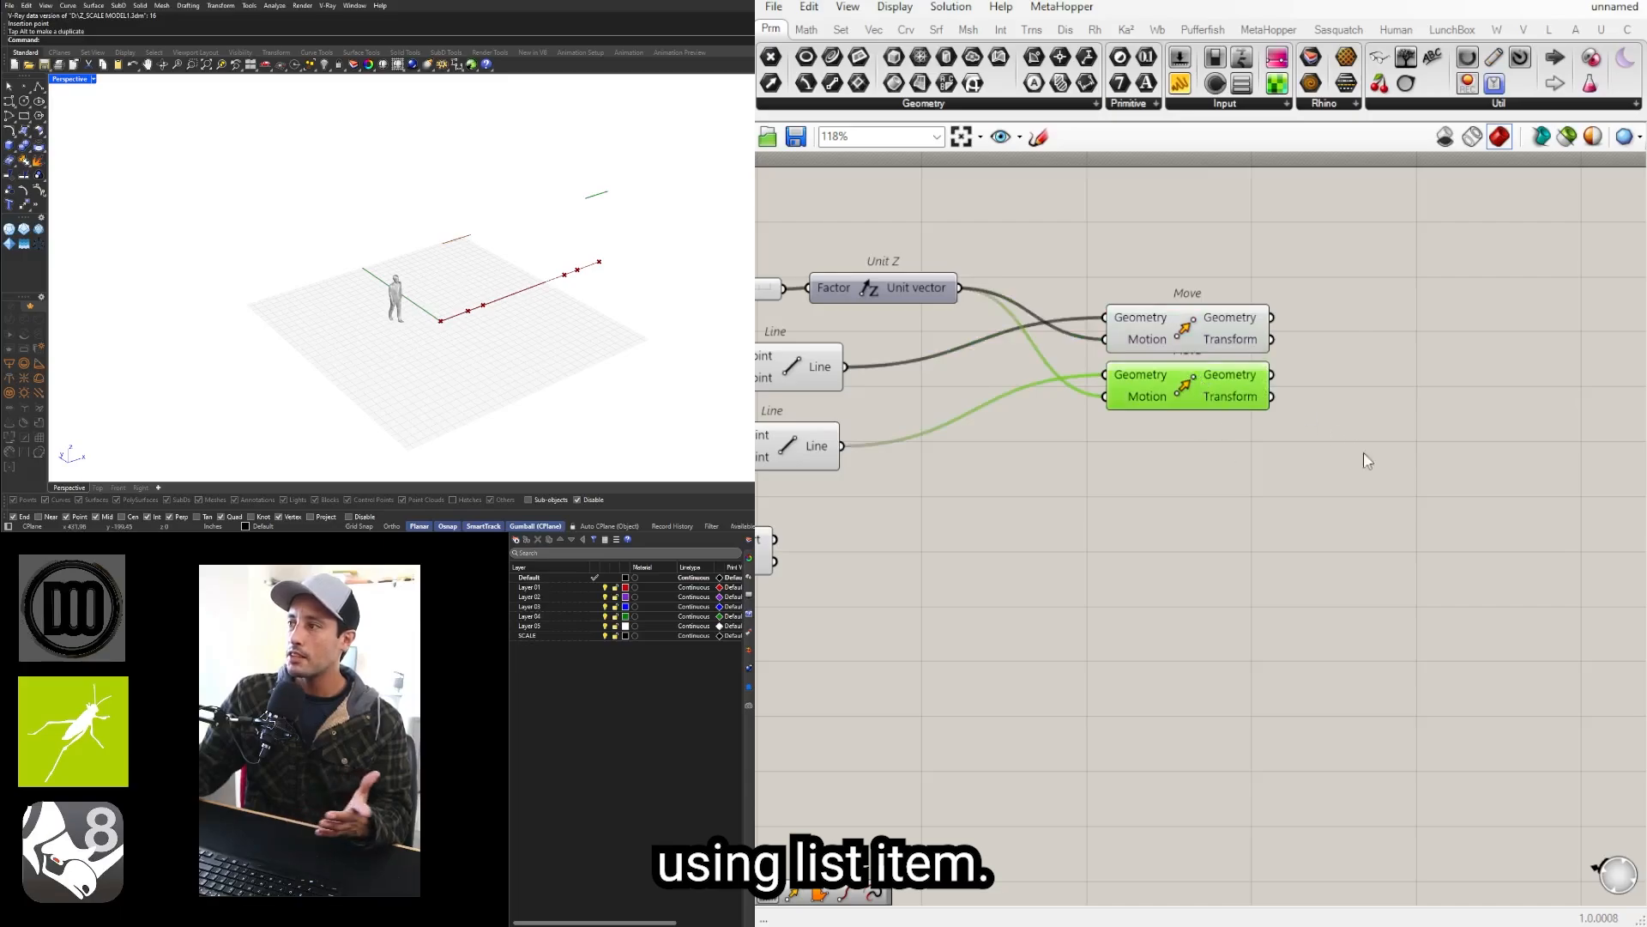
{"action": "left_click_drag", "start_coordinate": [1336, 468], "coordinate": [1094, 292]}
{"action": "left_click_drag", "start_coordinate": [1185, 335], "coordinate": [1239, 283]}
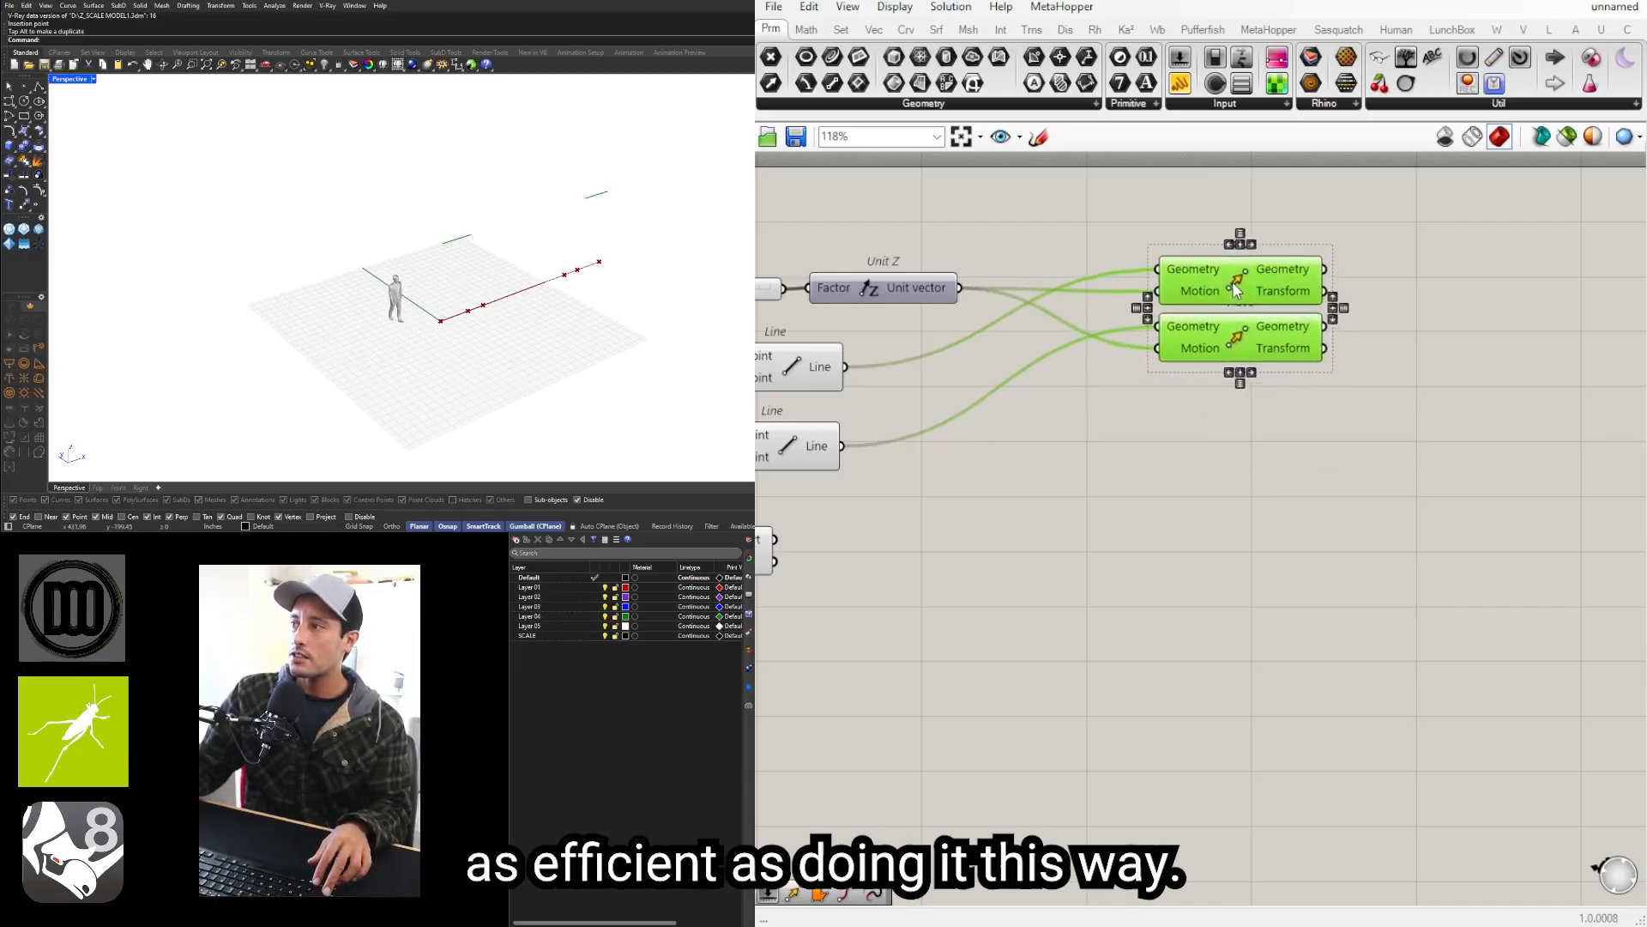
{"action": "left_click", "coordinate": [1278, 440]}
Step: Examine the second shortened line and its end points in the Rhino viewport against the raised segments
{"action": "right_click_drag", "start_coordinate": [869, 509], "coordinate": [1079, 465]}
{"action": "left_click", "coordinate": [919, 504]}
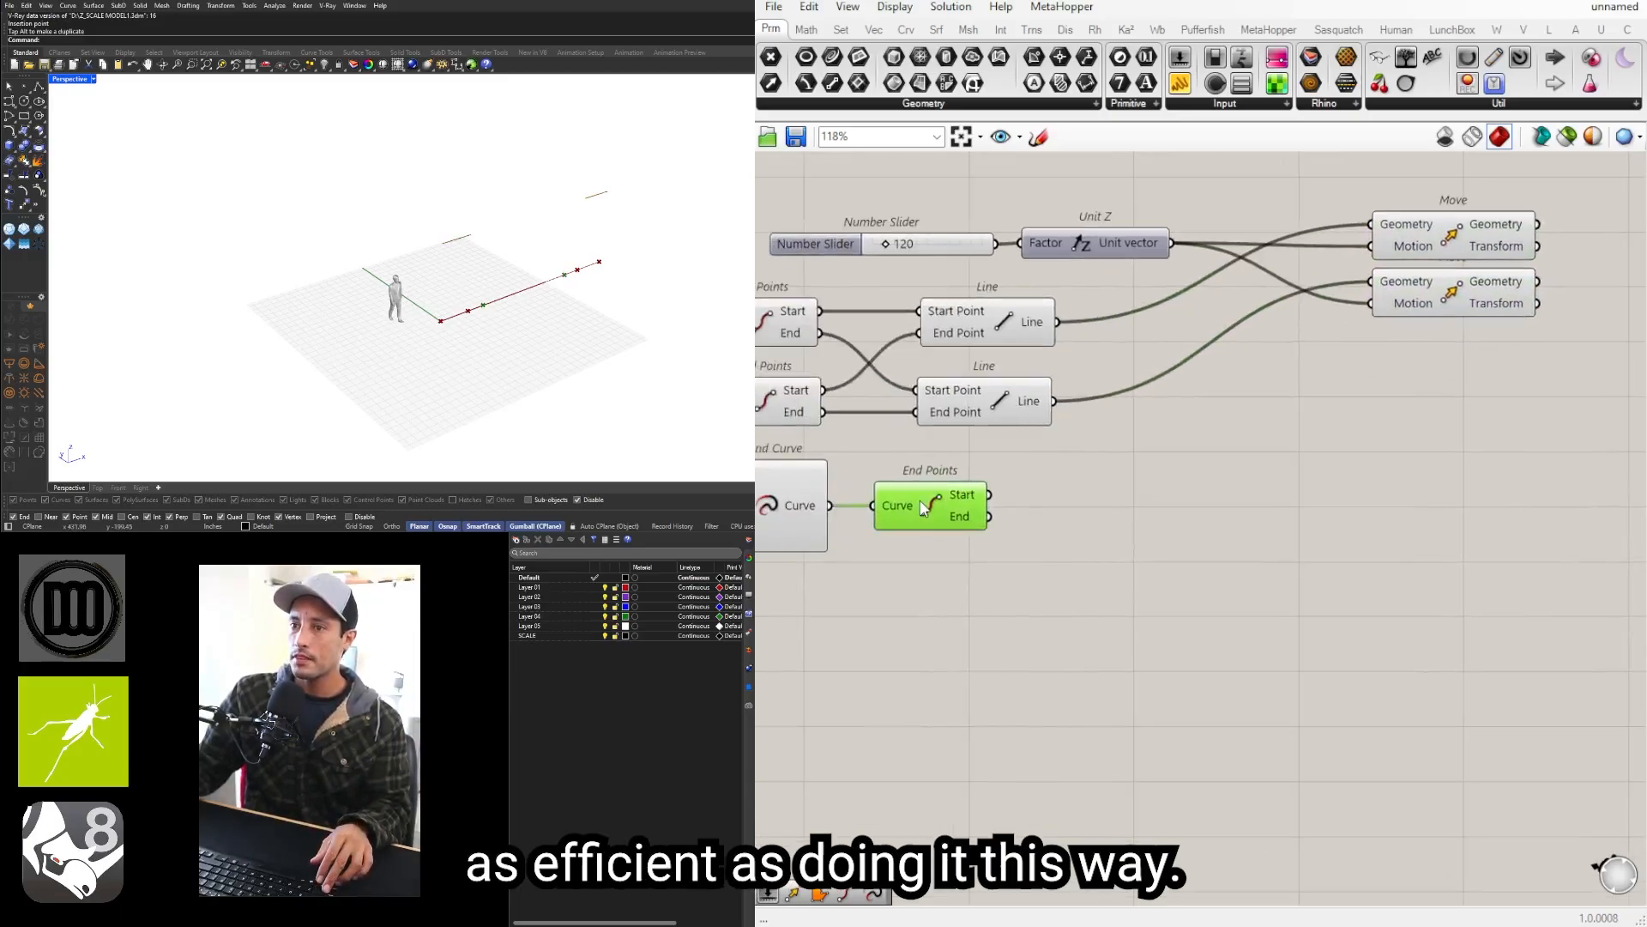
{"action": "scroll", "coordinate": [922, 506], "scroll_direction": "down", "scroll_amount": 3}
{"action": "right_click_drag", "start_coordinate": [454, 285], "coordinate": [444, 262]}
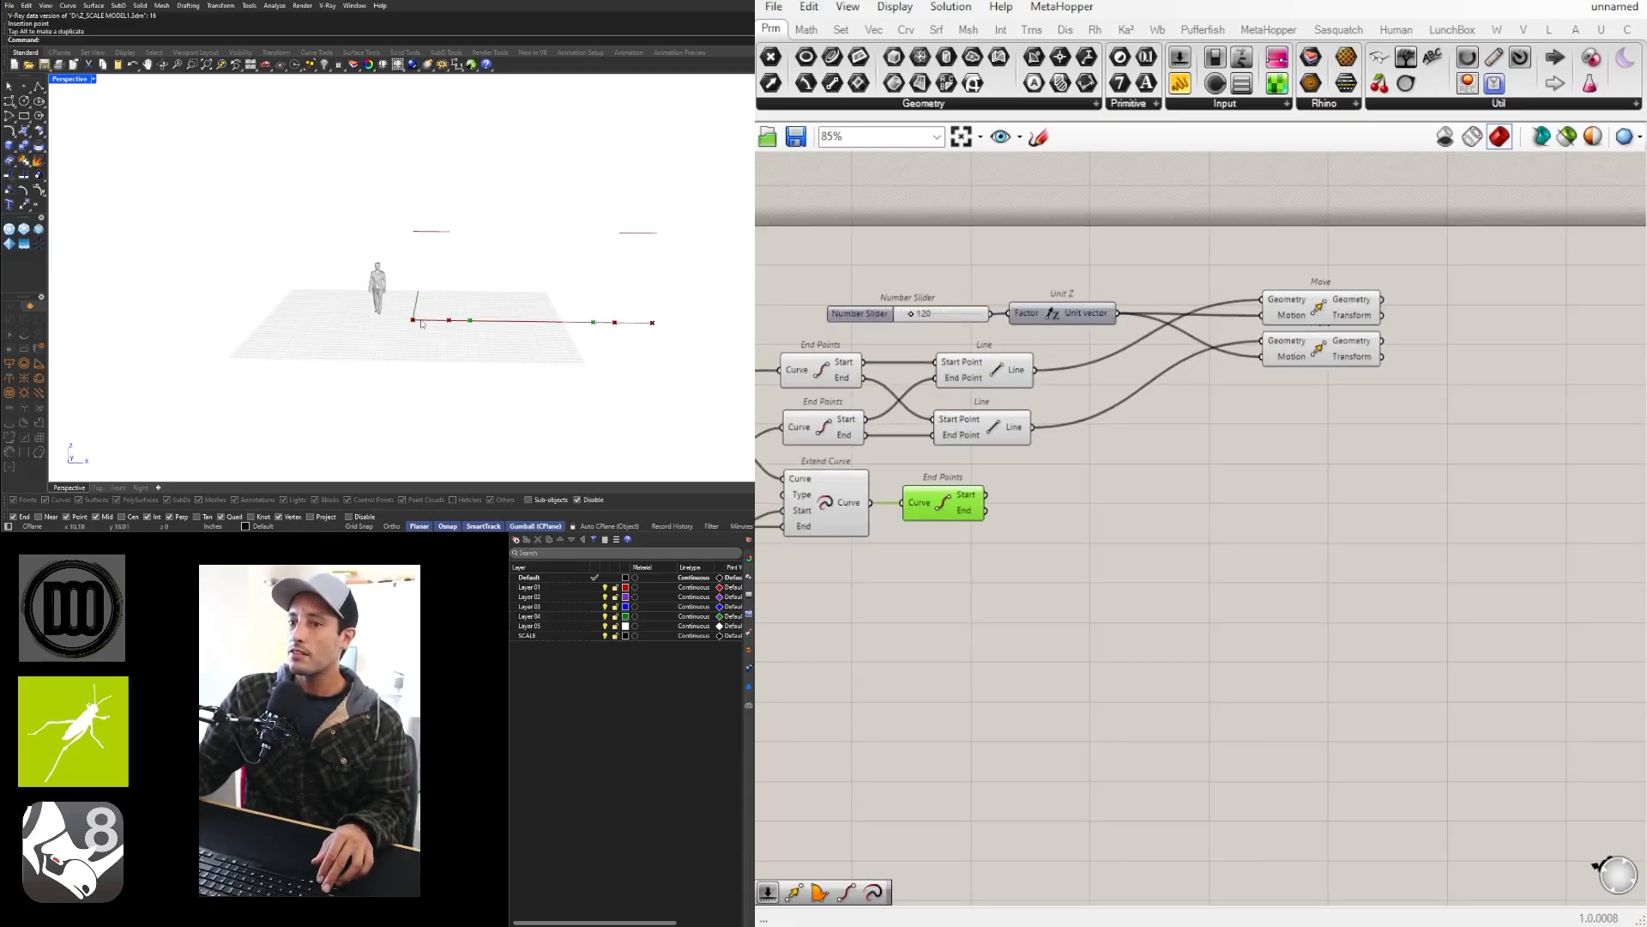
{"action": "right_click_drag", "start_coordinate": [870, 474], "coordinate": [909, 475]}
{"action": "left_click", "coordinate": [868, 487]}
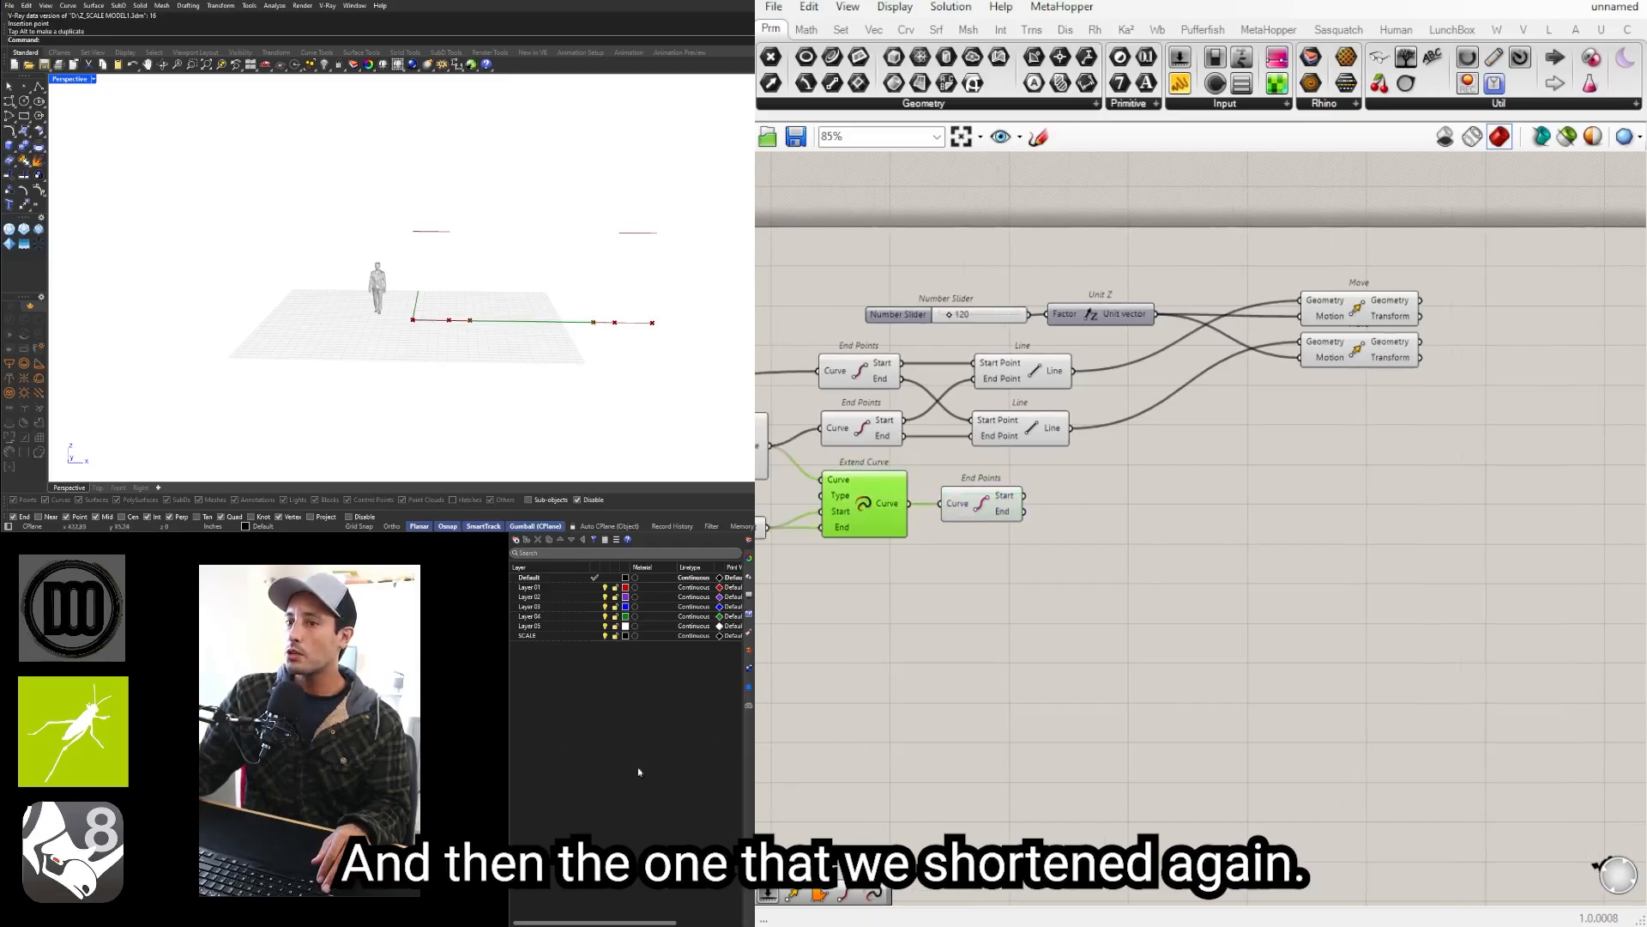
{"action": "right_click_drag", "start_coordinate": [1405, 379], "coordinate": [1326, 432]}
{"action": "right_click_drag", "start_coordinate": [1061, 522], "coordinate": [1172, 487]}
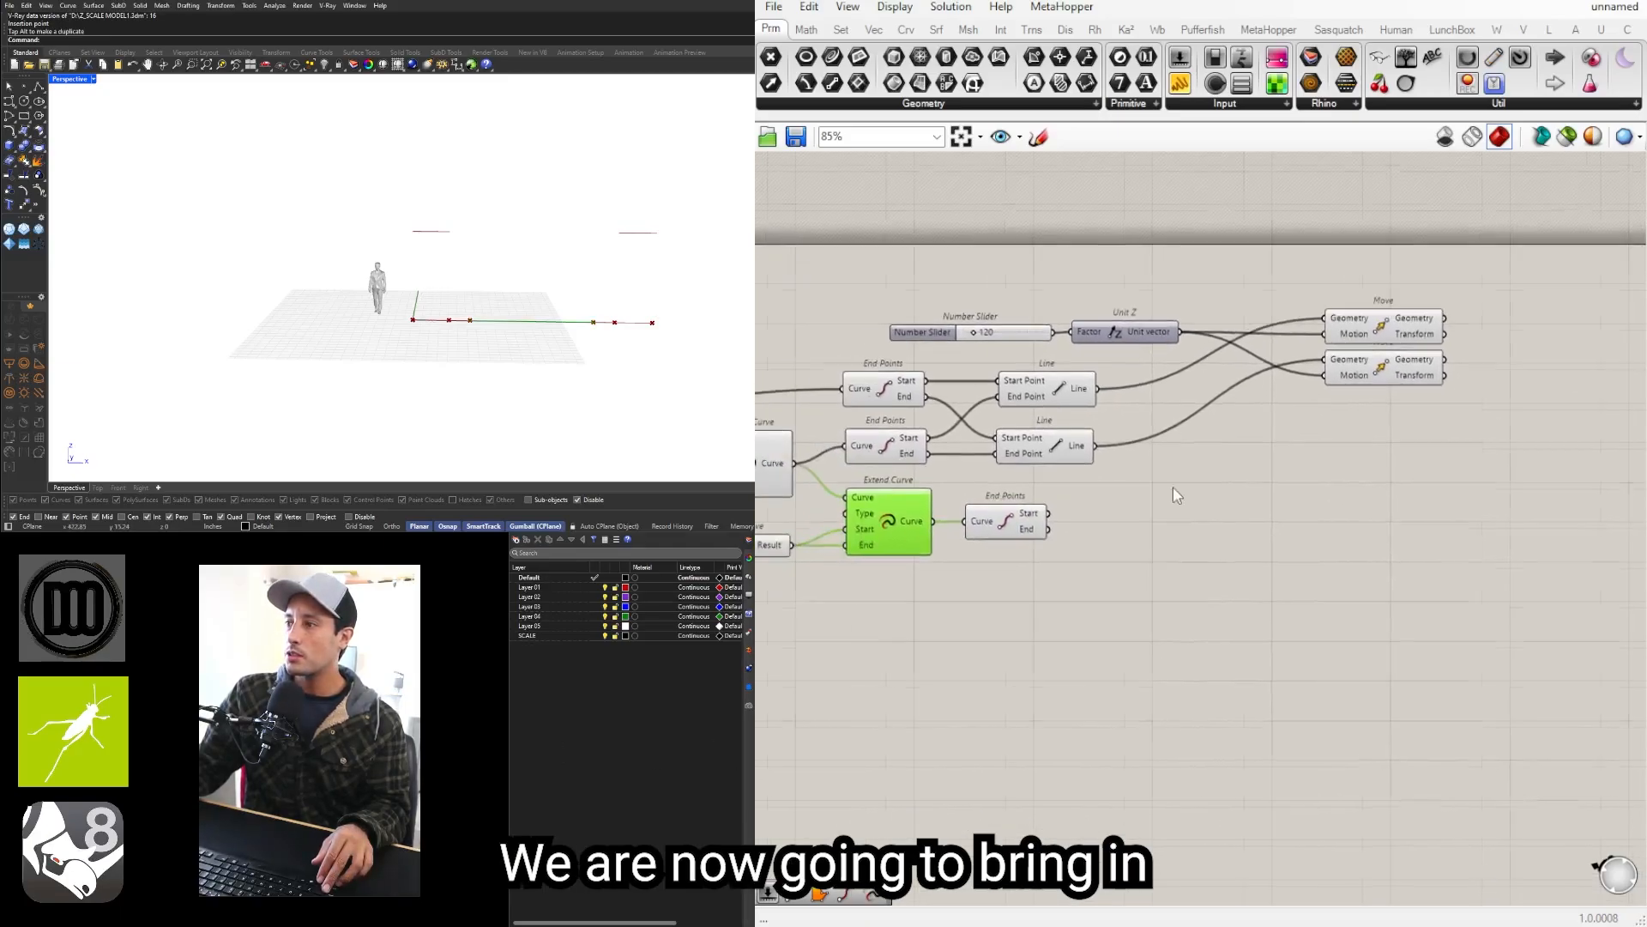
Step: Place two copies of End Points beside the Move components and feed each one from its own Move's Geometry output
{"action": "left_click_drag", "start_coordinate": [951, 466], "coordinate": [1482, 383]}
{"action": "left_click", "coordinate": [1461, 340]}
{"action": "left_click_drag", "start_coordinate": [1521, 384], "coordinate": [1502, 323]}
{"action": "left_click", "coordinate": [1502, 331]}
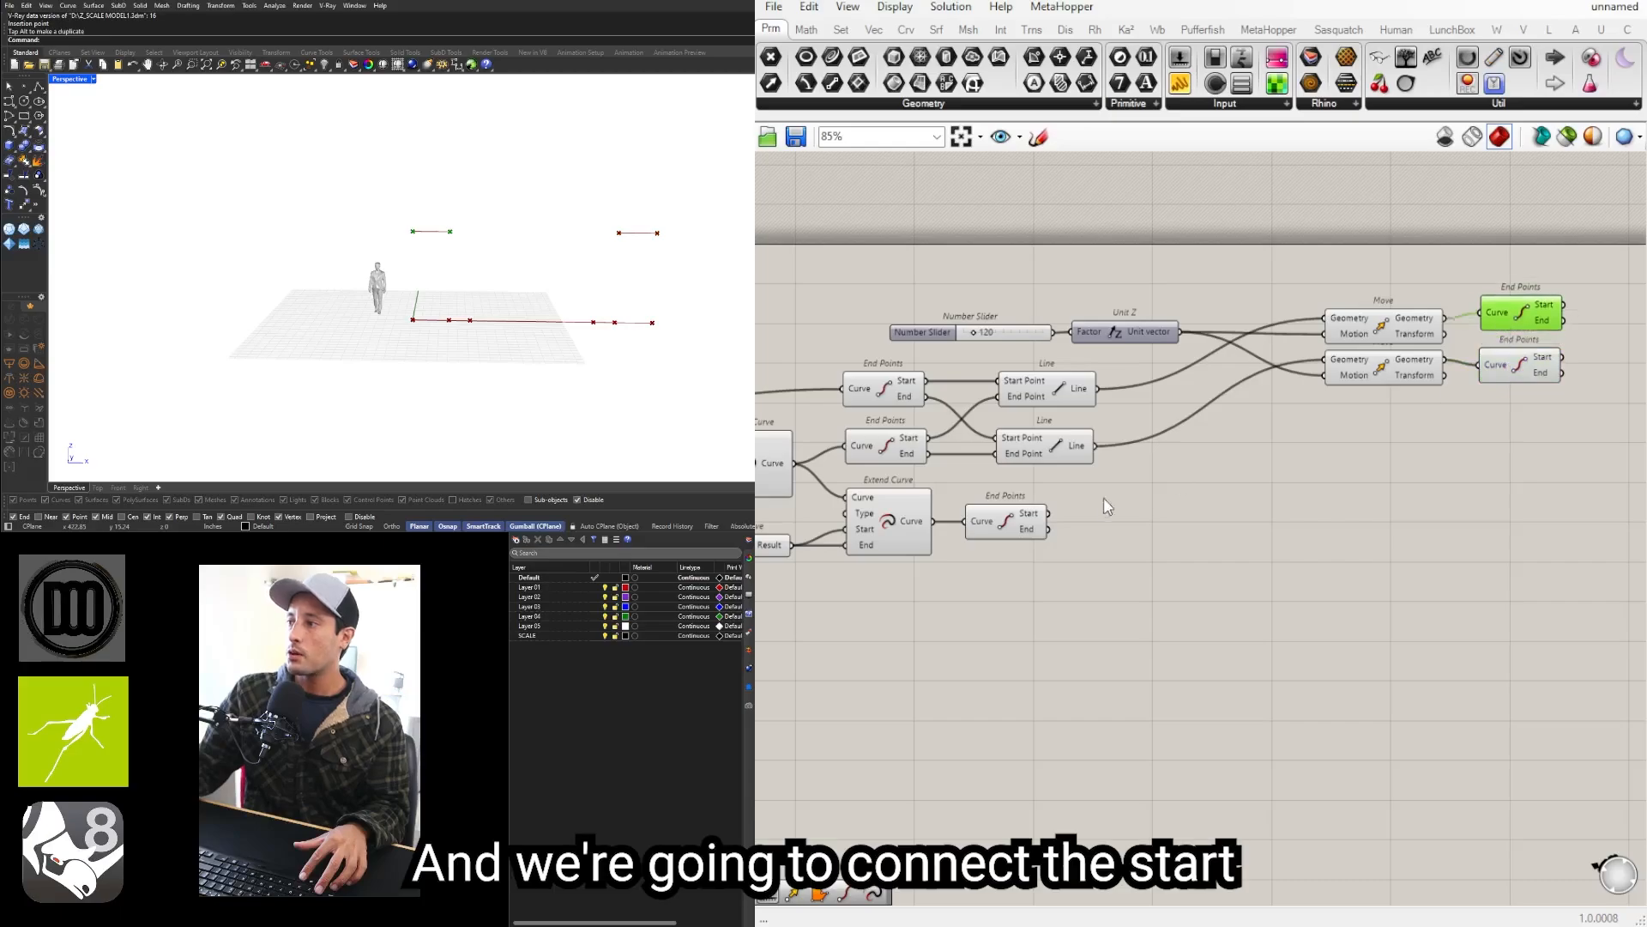
Step: Shift the shortened line's End Points component away from Extend Curve and add a Line component beyond it
{"action": "left_click_drag", "start_coordinate": [1014, 515], "coordinate": [1070, 515]}
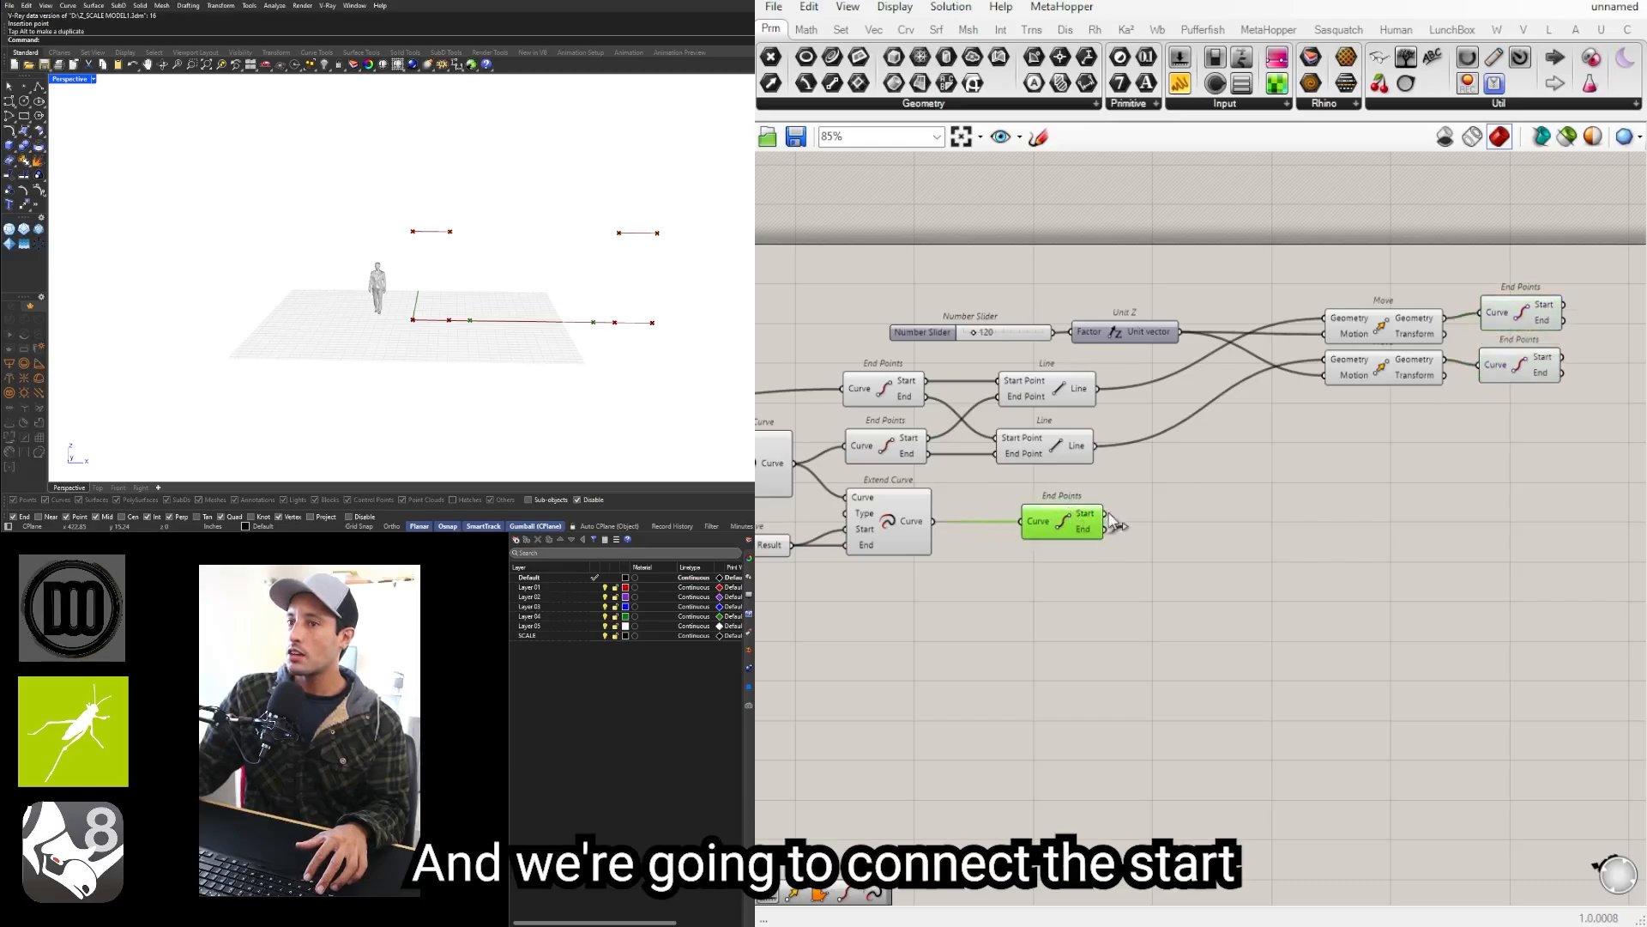
{"action": "left_click", "coordinate": [1501, 323]}
{"action": "double_click", "coordinate": [1282, 565]}
{"action": "type", "text": "l"}
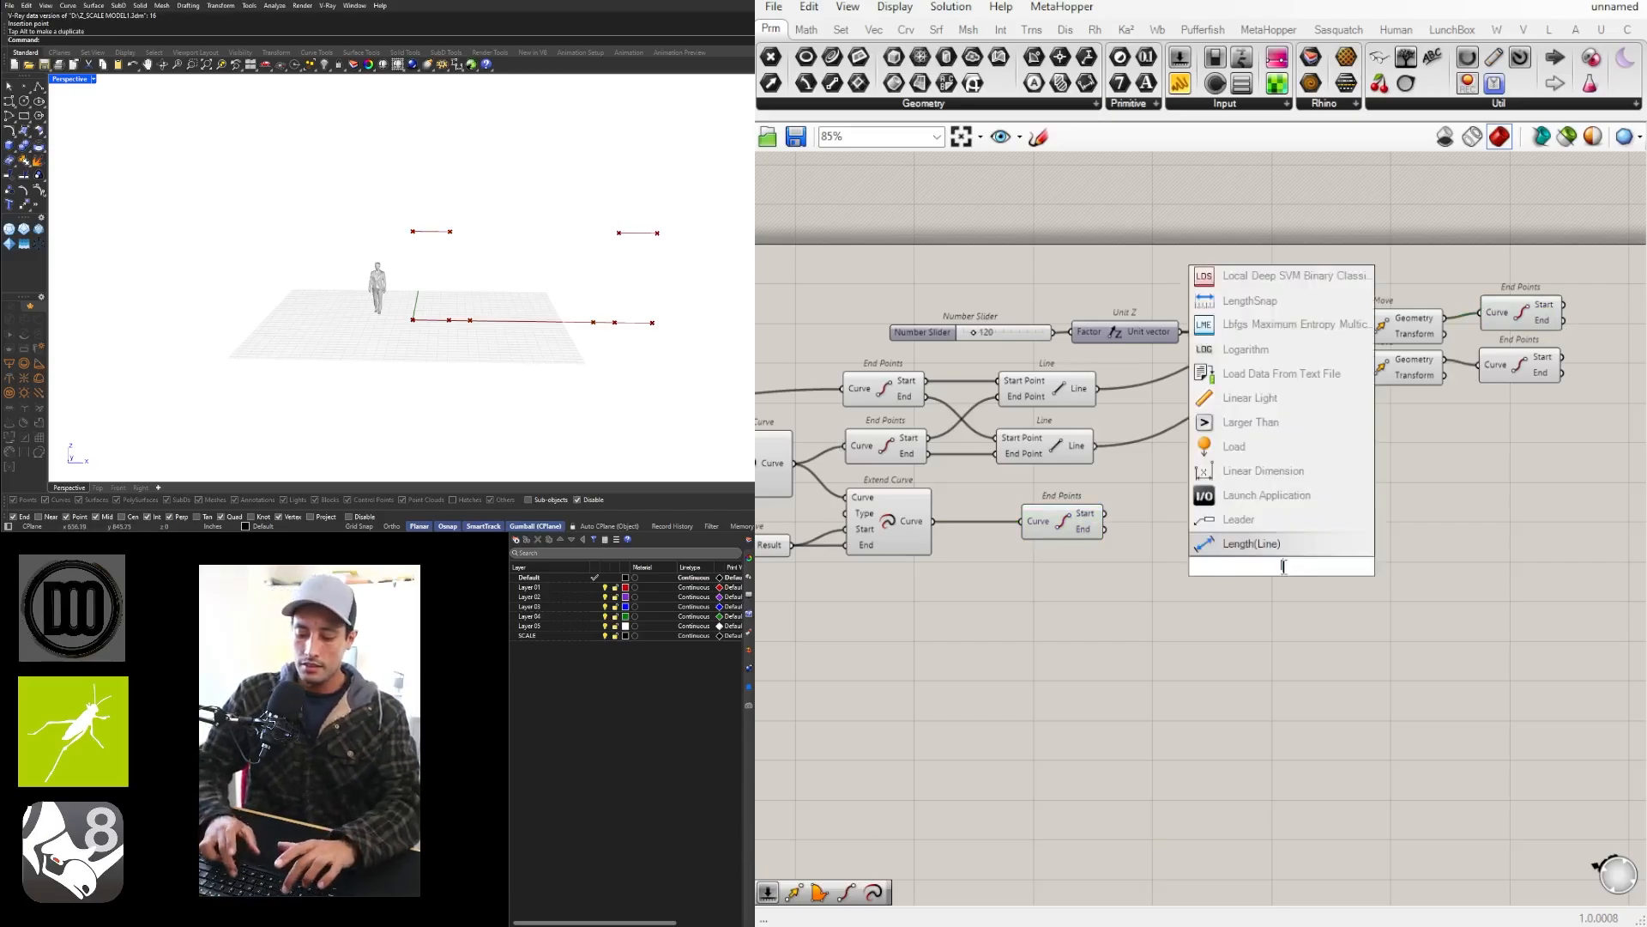
{"action": "type", "text": "ine"}
{"action": "left_click", "coordinate": [1299, 516]}
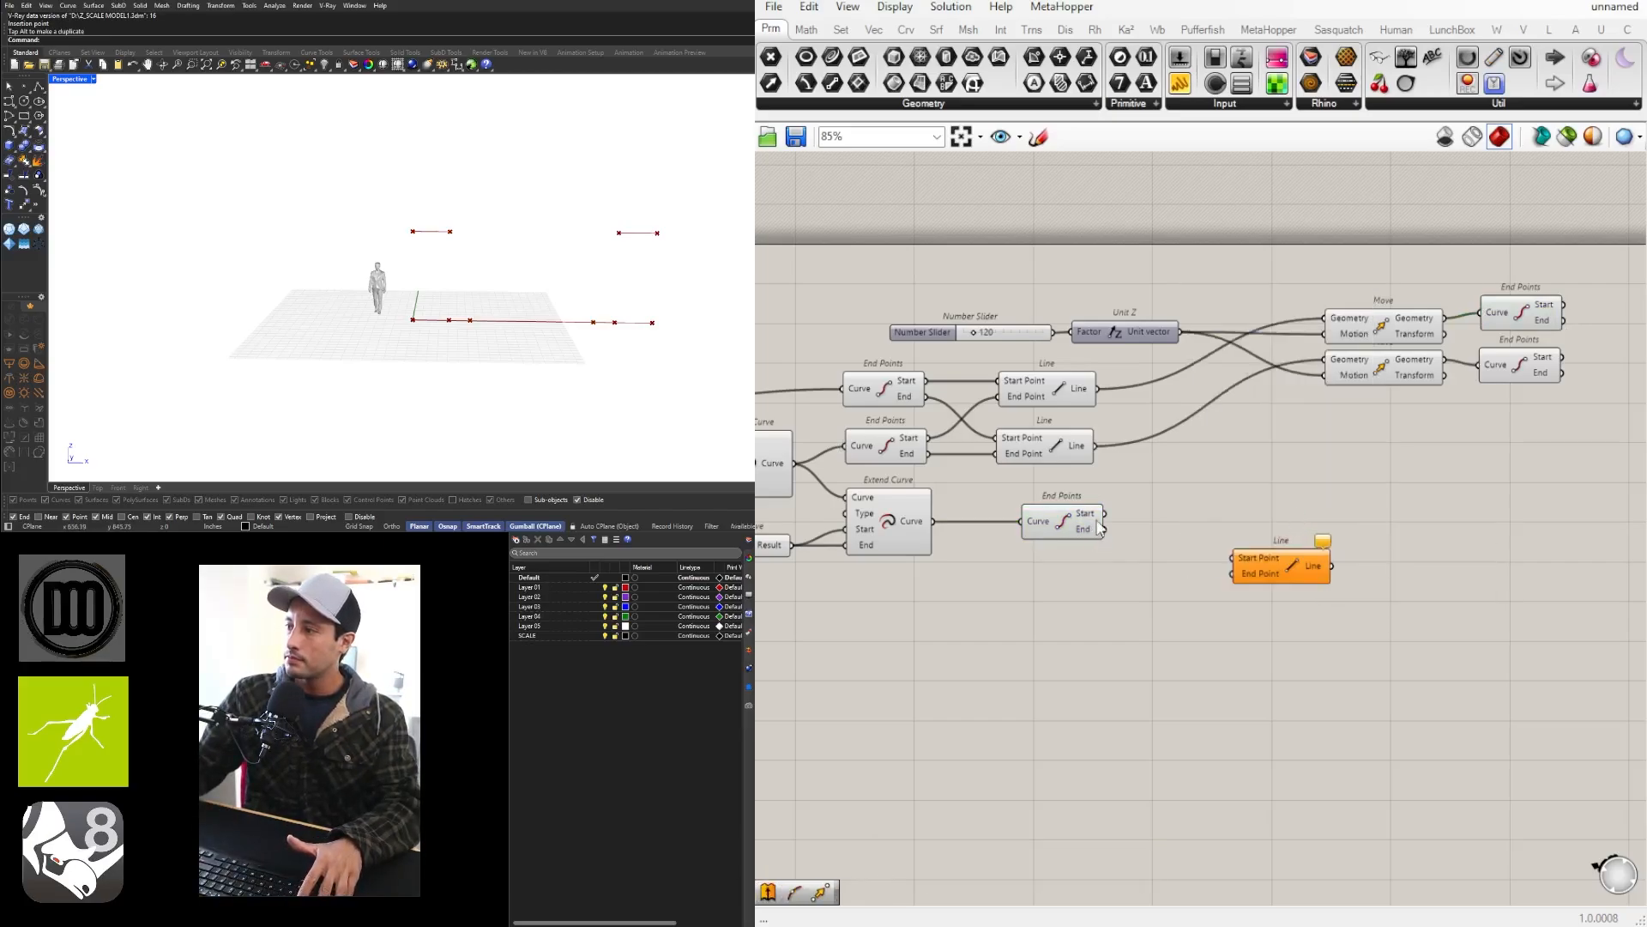
Step: Wire the shortened line's Start to the new Line's Start Point and the upper raised segment's End to its End Point
{"action": "left_click_drag", "start_coordinate": [1104, 515], "coordinate": [1478, 517]}
{"action": "right_click_drag", "start_coordinate": [1478, 516], "coordinate": [1094, 520]}
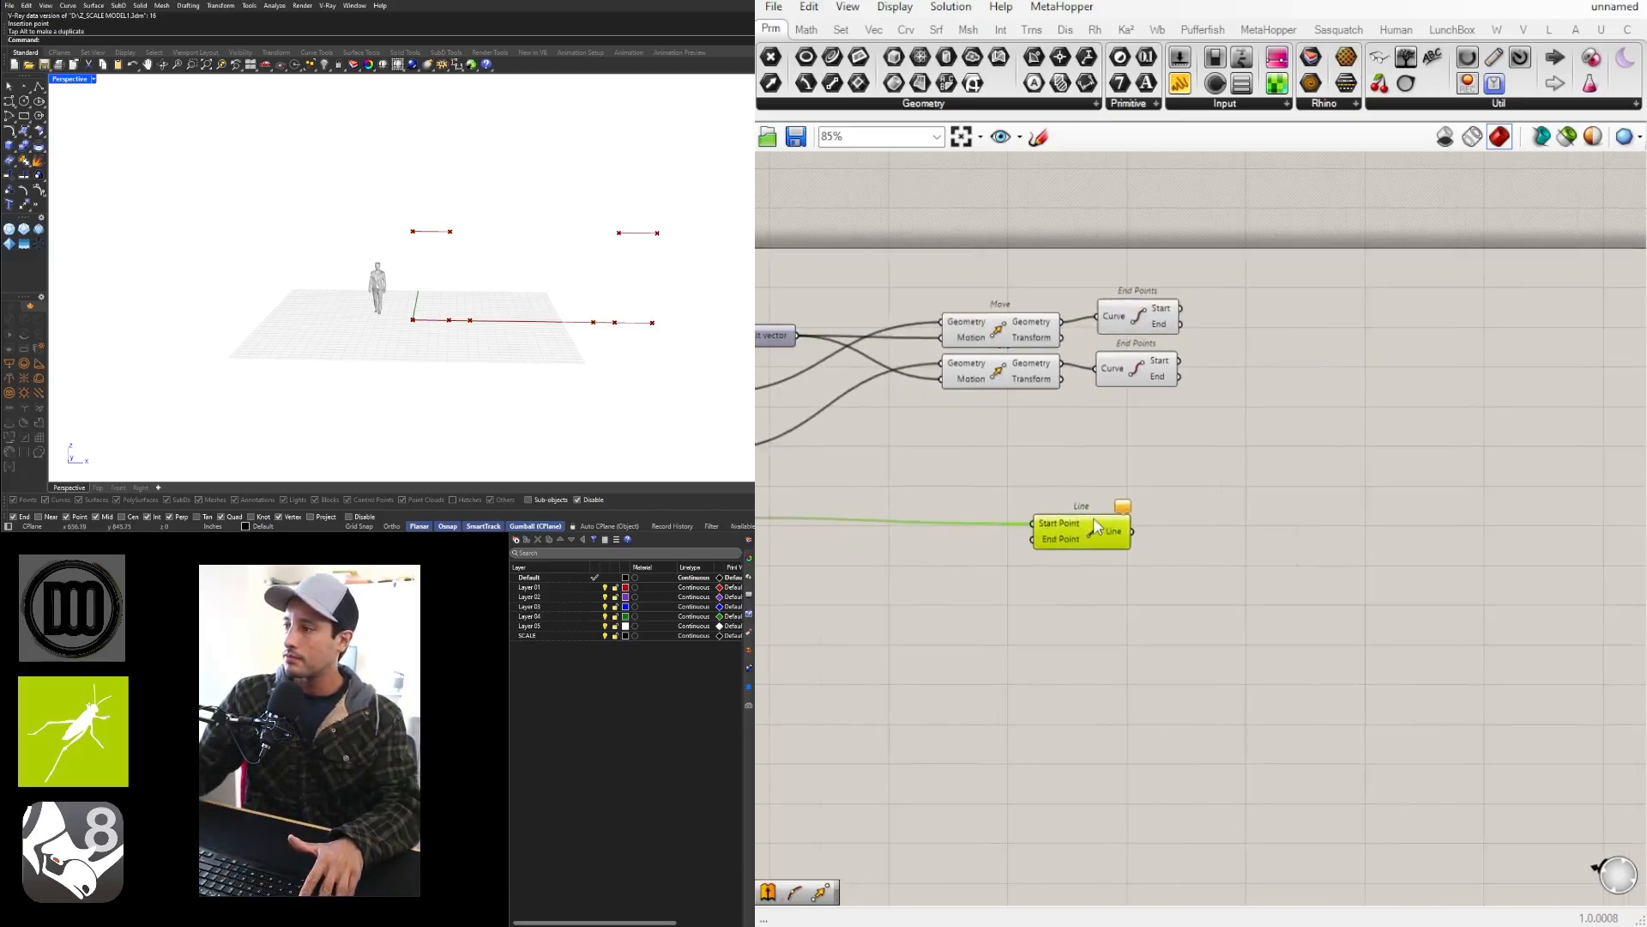
{"action": "left_click_drag", "start_coordinate": [1095, 525], "coordinate": [1335, 518]}
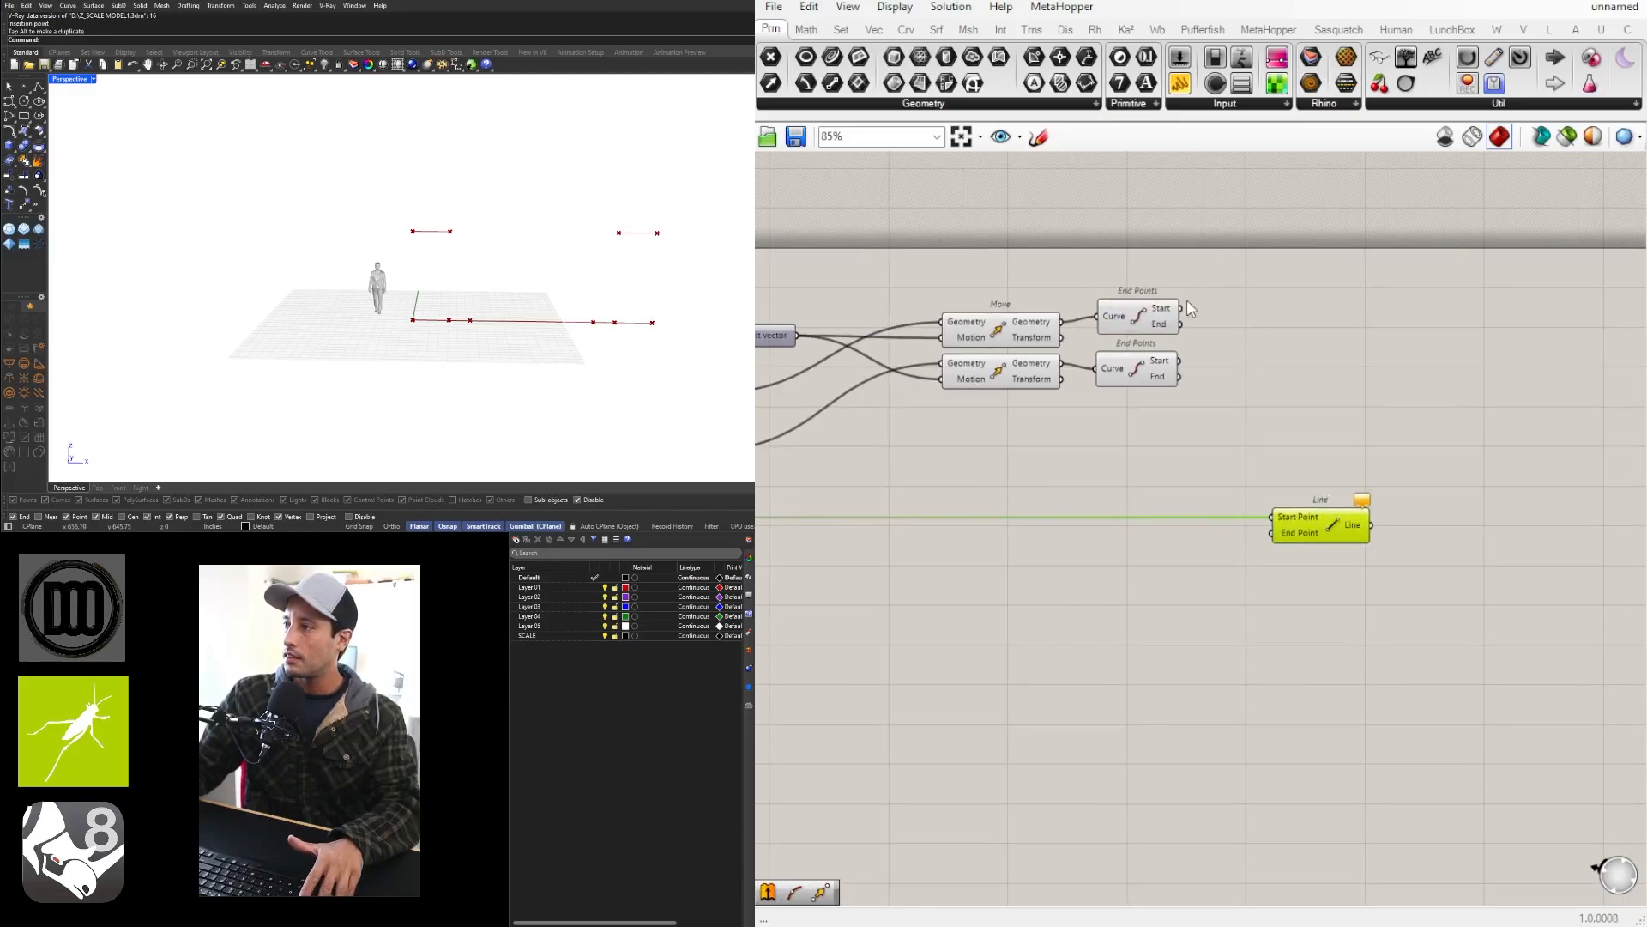
{"action": "left_click_drag", "start_coordinate": [1180, 325], "coordinate": [1452, 517]}
Step: Duplicate the connecting Line below the original, wiring the shortened line's End to Start Point and the lower raised segment's End to End Point
{"action": "right_click_drag", "start_coordinate": [1052, 516], "coordinate": [1460, 441]}
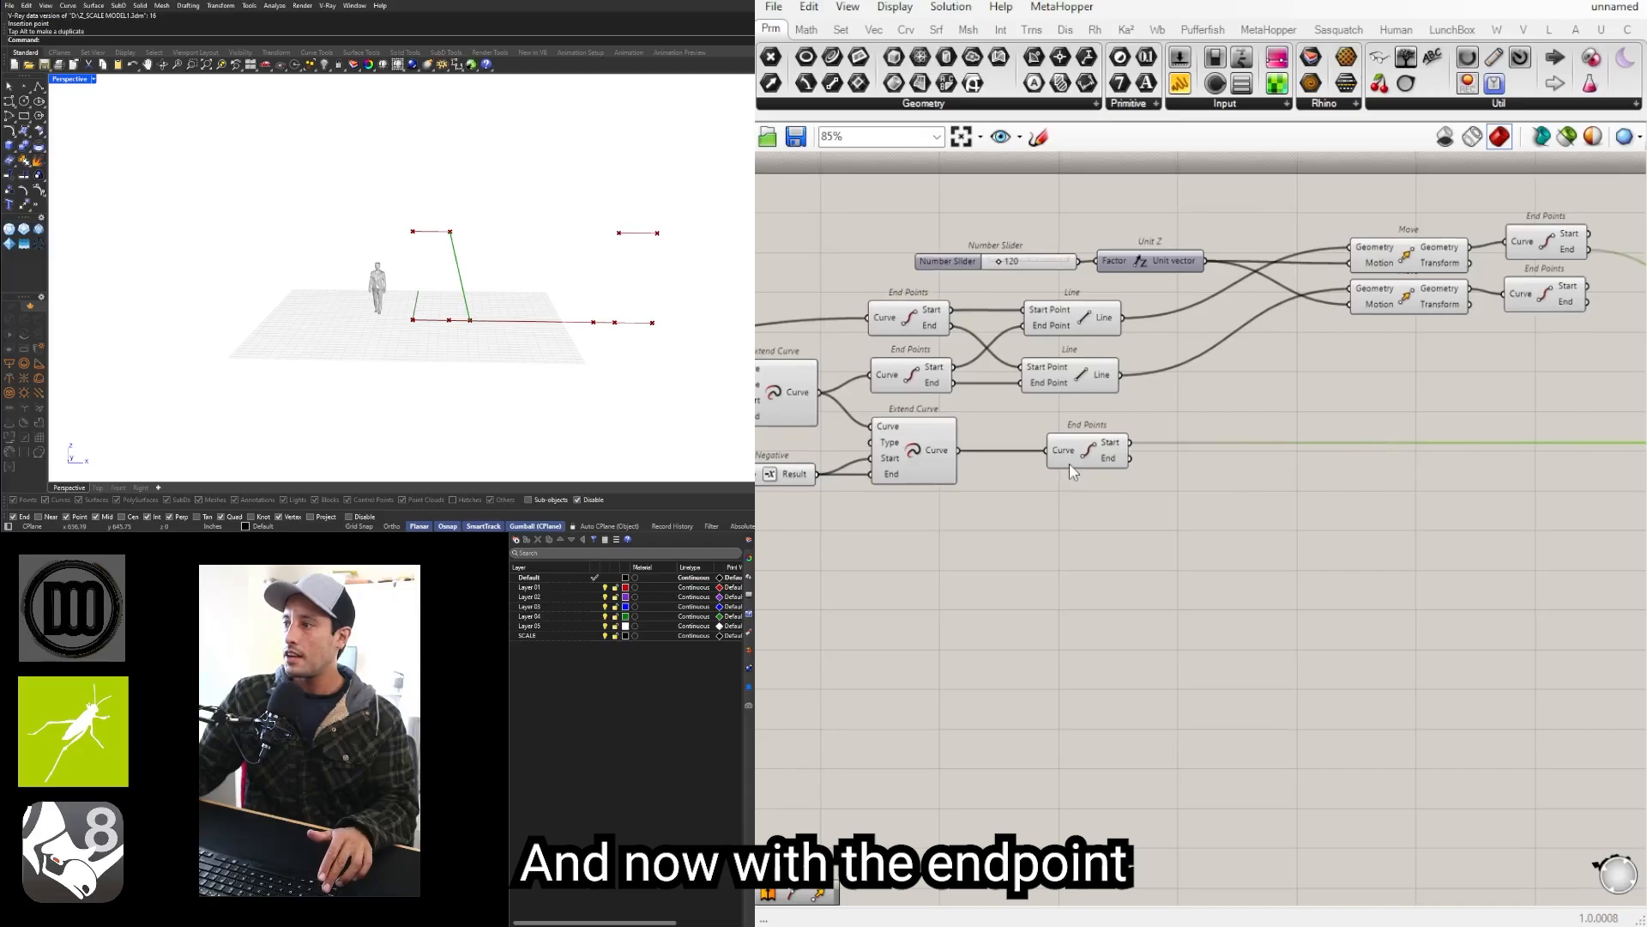
{"action": "left_click", "coordinate": [1119, 465]}
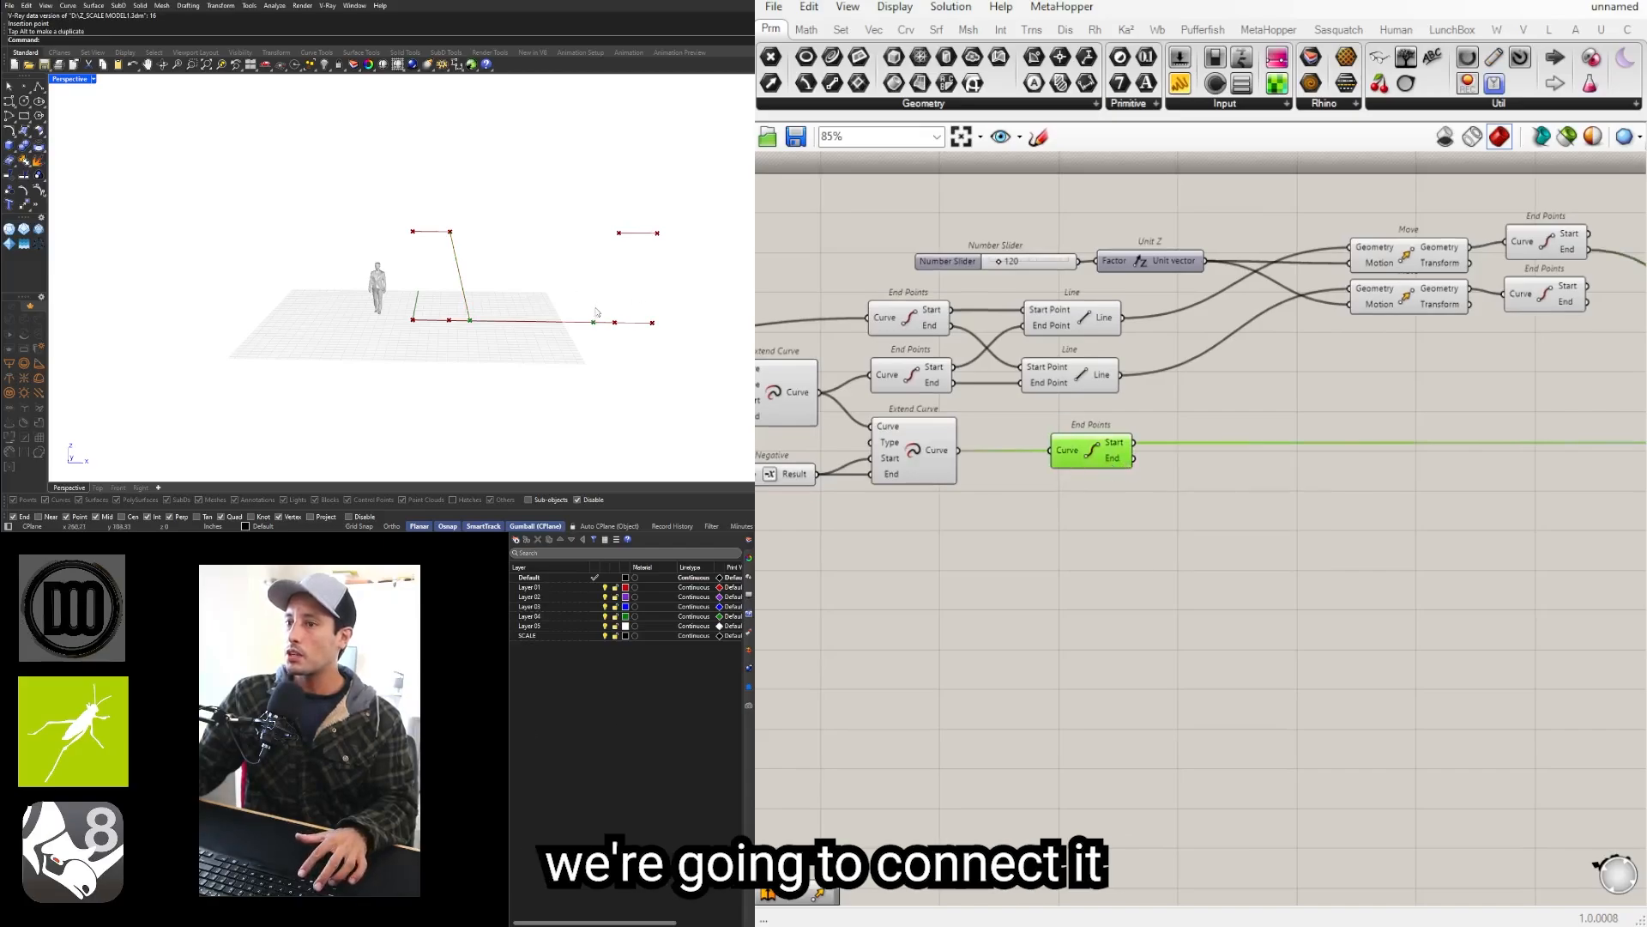
{"action": "scroll", "coordinate": [1002, 446], "scroll_direction": "down", "scroll_amount": 3}
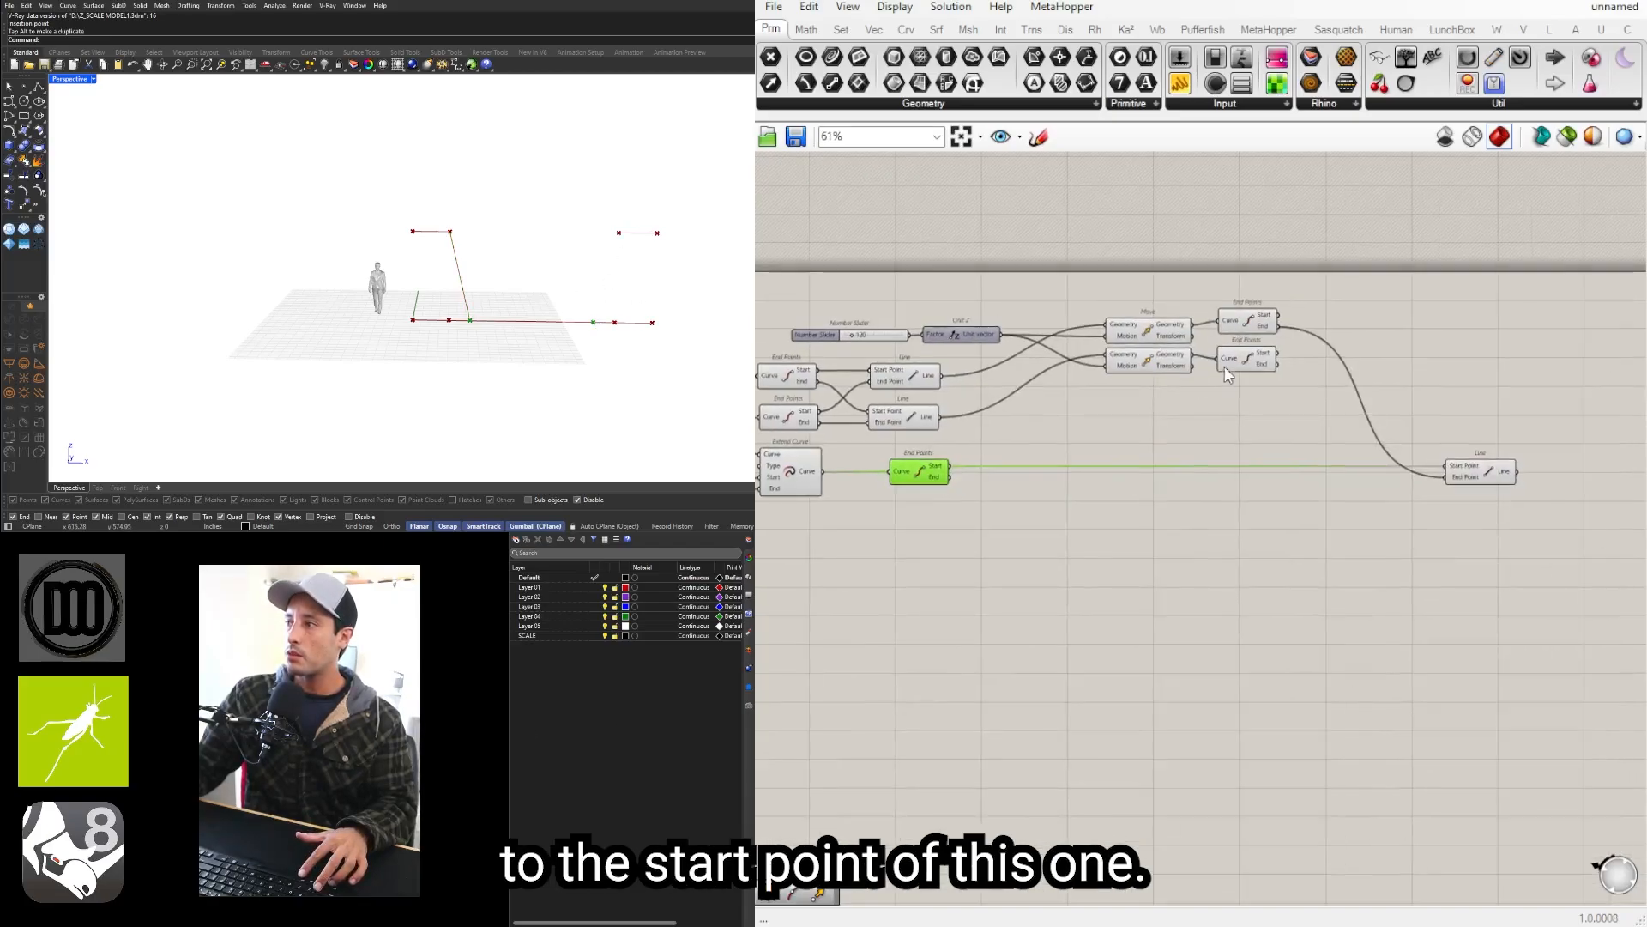
{"action": "left_click", "coordinate": [1153, 361]}
{"action": "left_click", "coordinate": [1247, 386]}
{"action": "left_click_drag", "start_coordinate": [1481, 468], "coordinate": [1502, 467]}
{"action": "left_click_drag", "start_coordinate": [1501, 467], "coordinate": [1502, 503]}
{"action": "key", "text": "alt"}
{"action": "left_click_drag", "start_coordinate": [950, 477], "coordinate": [1469, 499]}
{"action": "left_click_drag", "start_coordinate": [1276, 353], "coordinate": [1505, 491]}
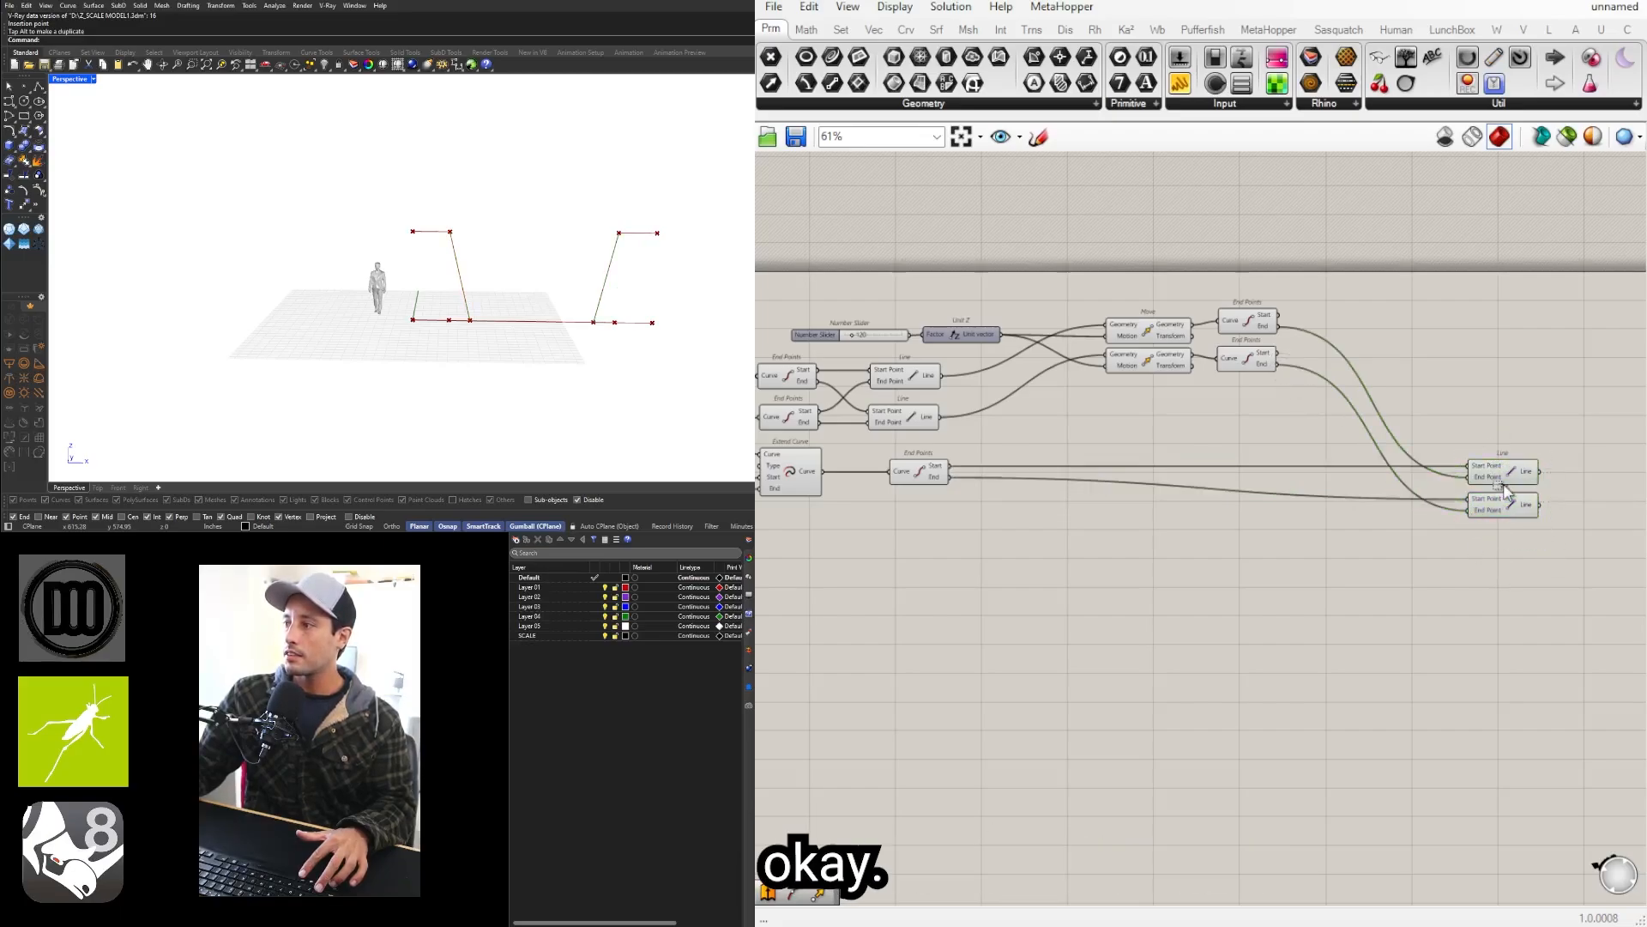
Step: Review how the crossed start and end points feed the Line components and how they carry through to the sloped lines
{"action": "left_click_drag", "start_coordinate": [1563, 537], "coordinate": [1504, 487]}
{"action": "left_click", "coordinate": [1504, 488]}
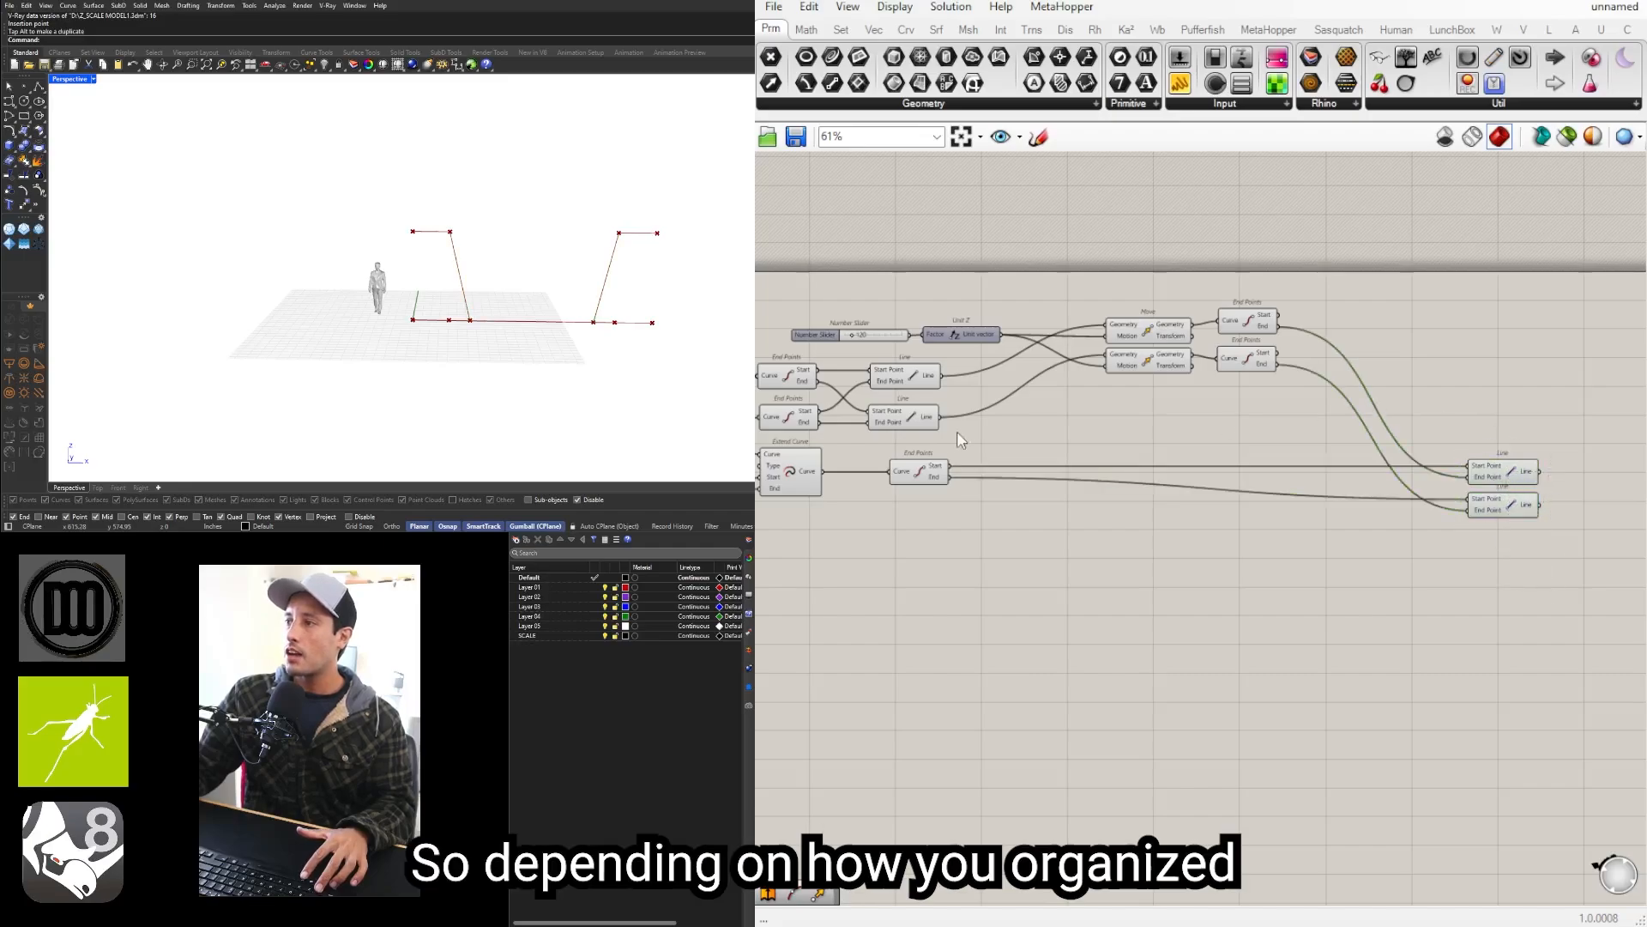
{"action": "right_click_drag", "start_coordinate": [961, 440], "coordinate": [1171, 412]}
{"action": "left_click", "coordinate": [997, 390]}
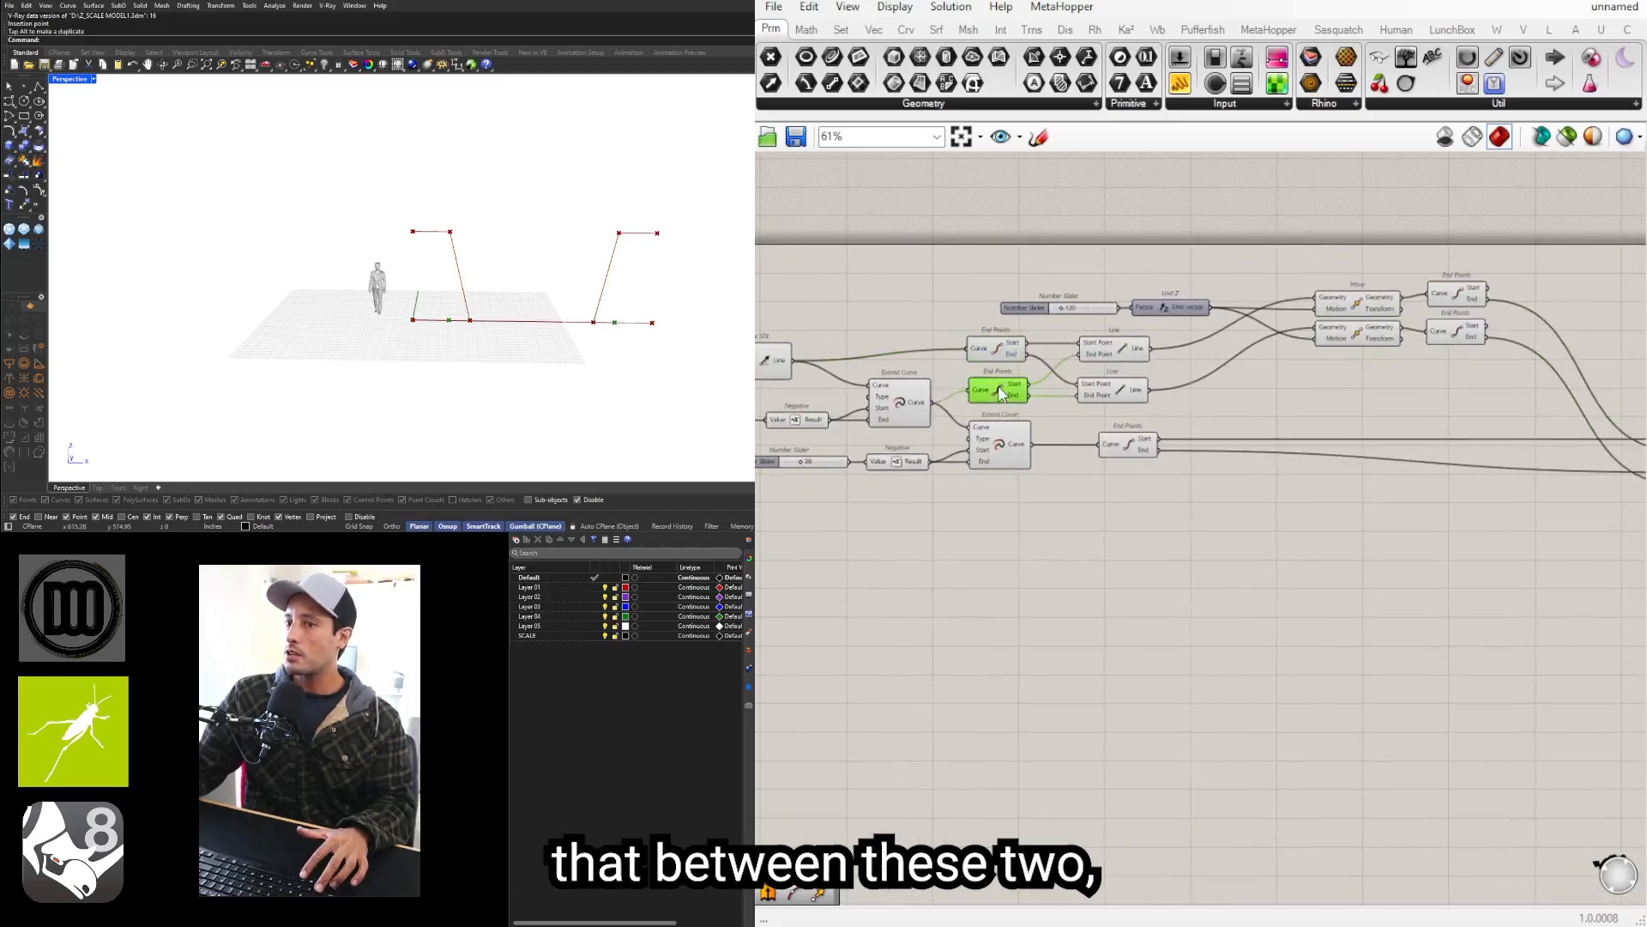
{"action": "left_click", "coordinate": [1109, 388]}
{"action": "left_click", "coordinate": [1115, 347]}
{"action": "left_click", "coordinate": [1118, 387], "text": "shift"}
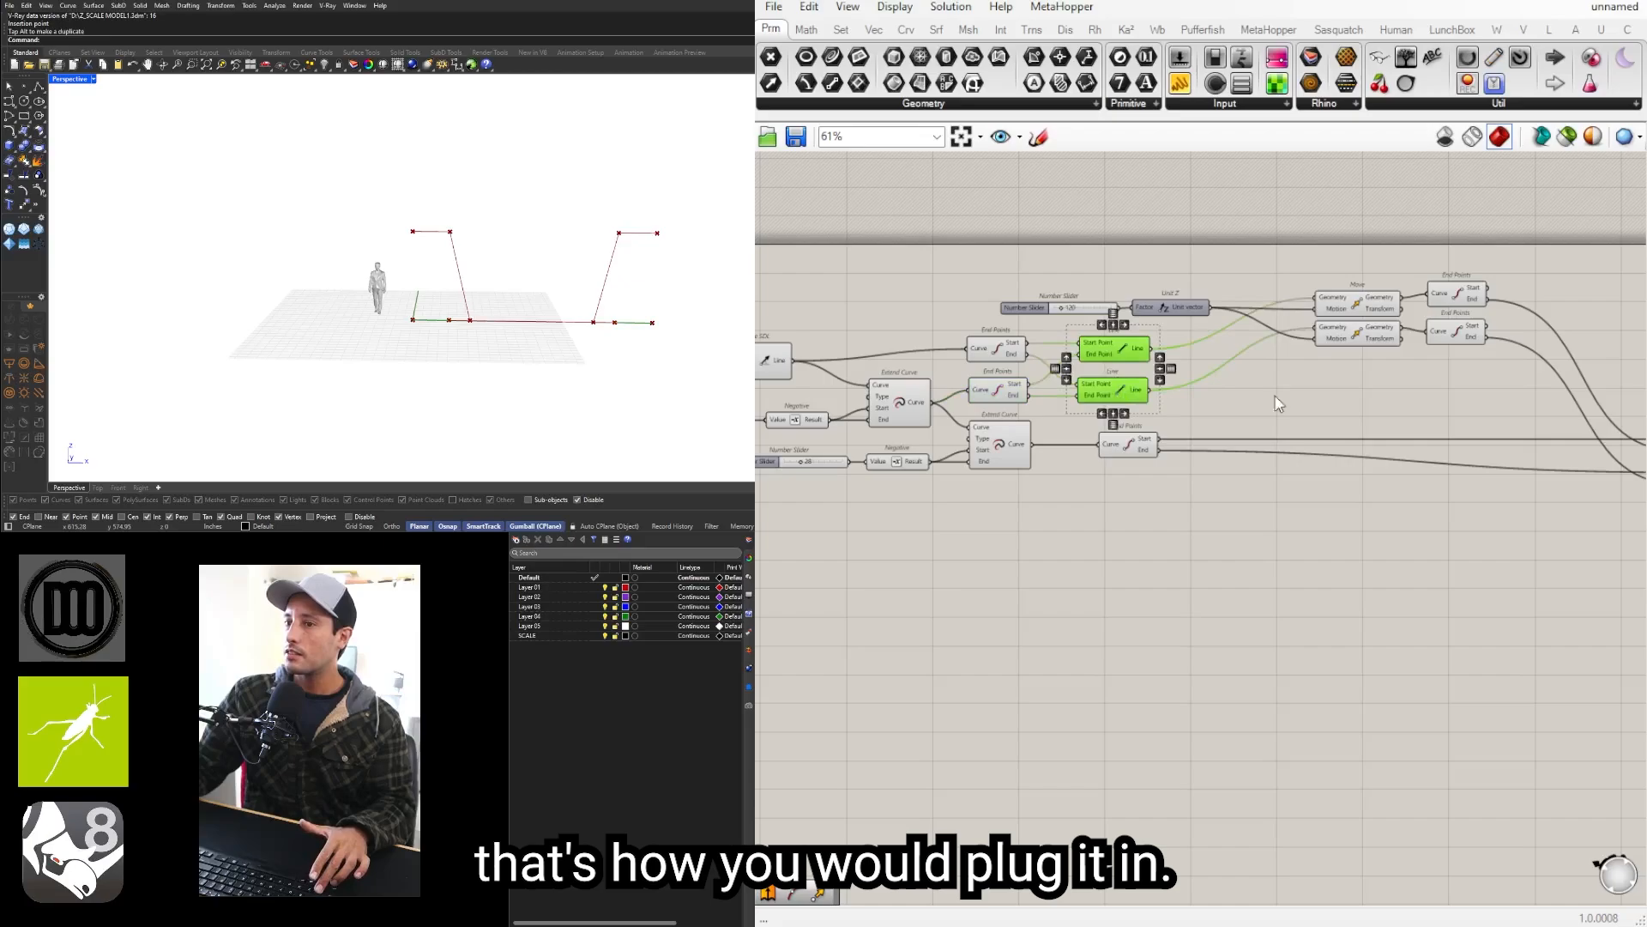
{"action": "right_click_drag", "start_coordinate": [1576, 377], "coordinate": [1340, 345]}
{"action": "left_click", "coordinate": [1516, 335]}
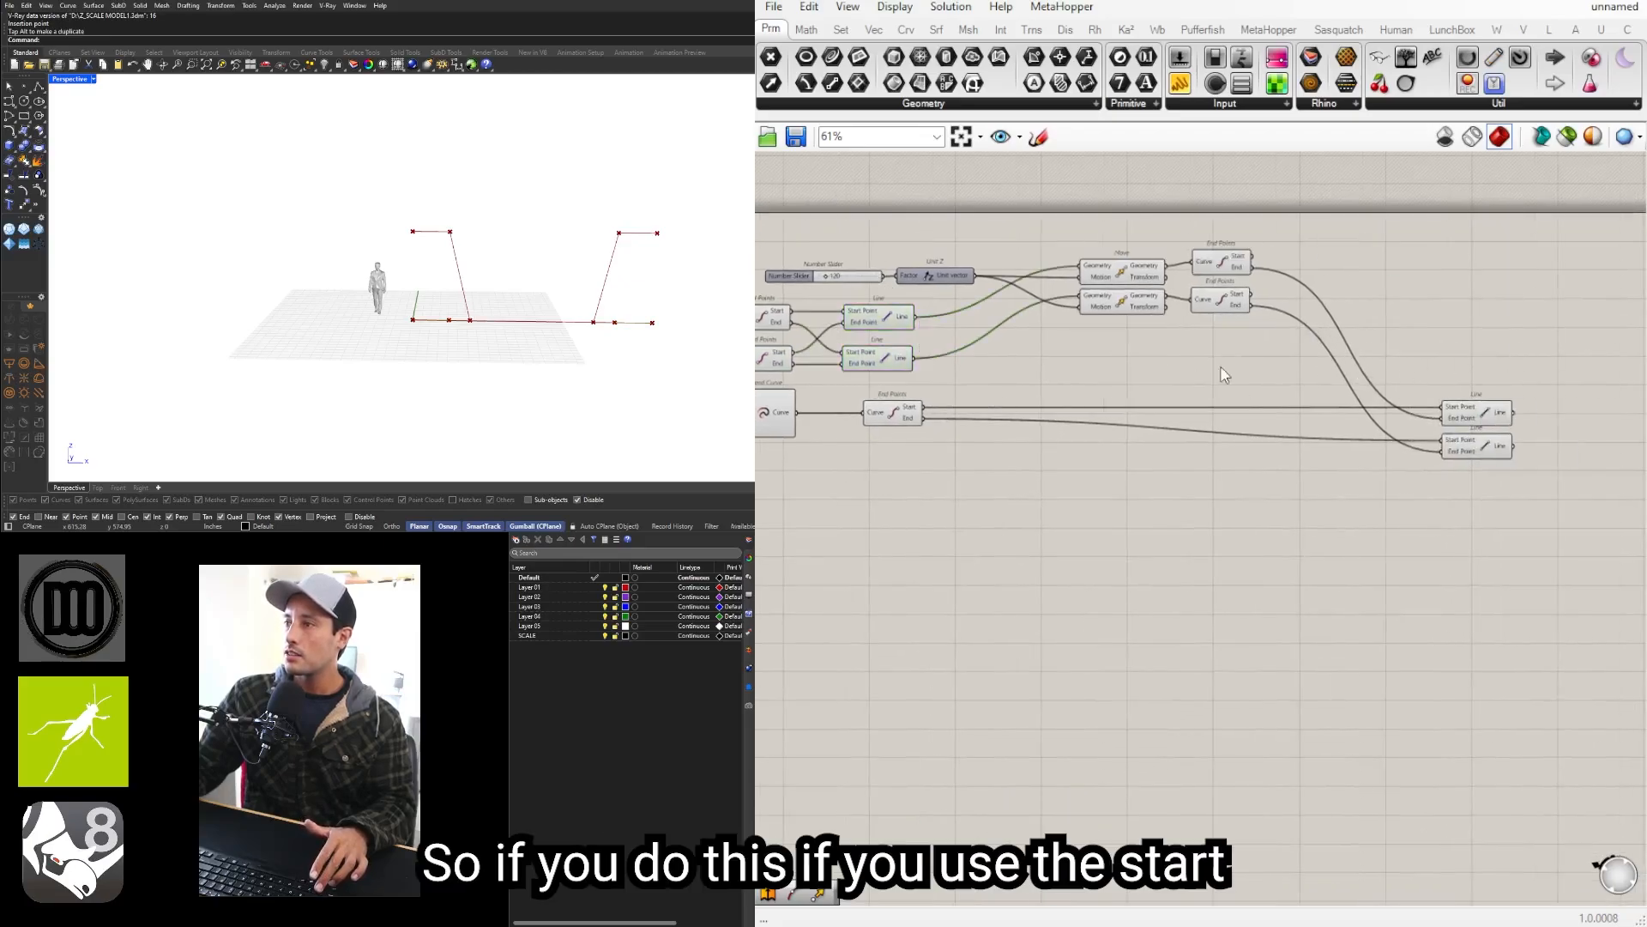
{"action": "right_click_drag", "start_coordinate": [878, 319], "coordinate": [1034, 321]}
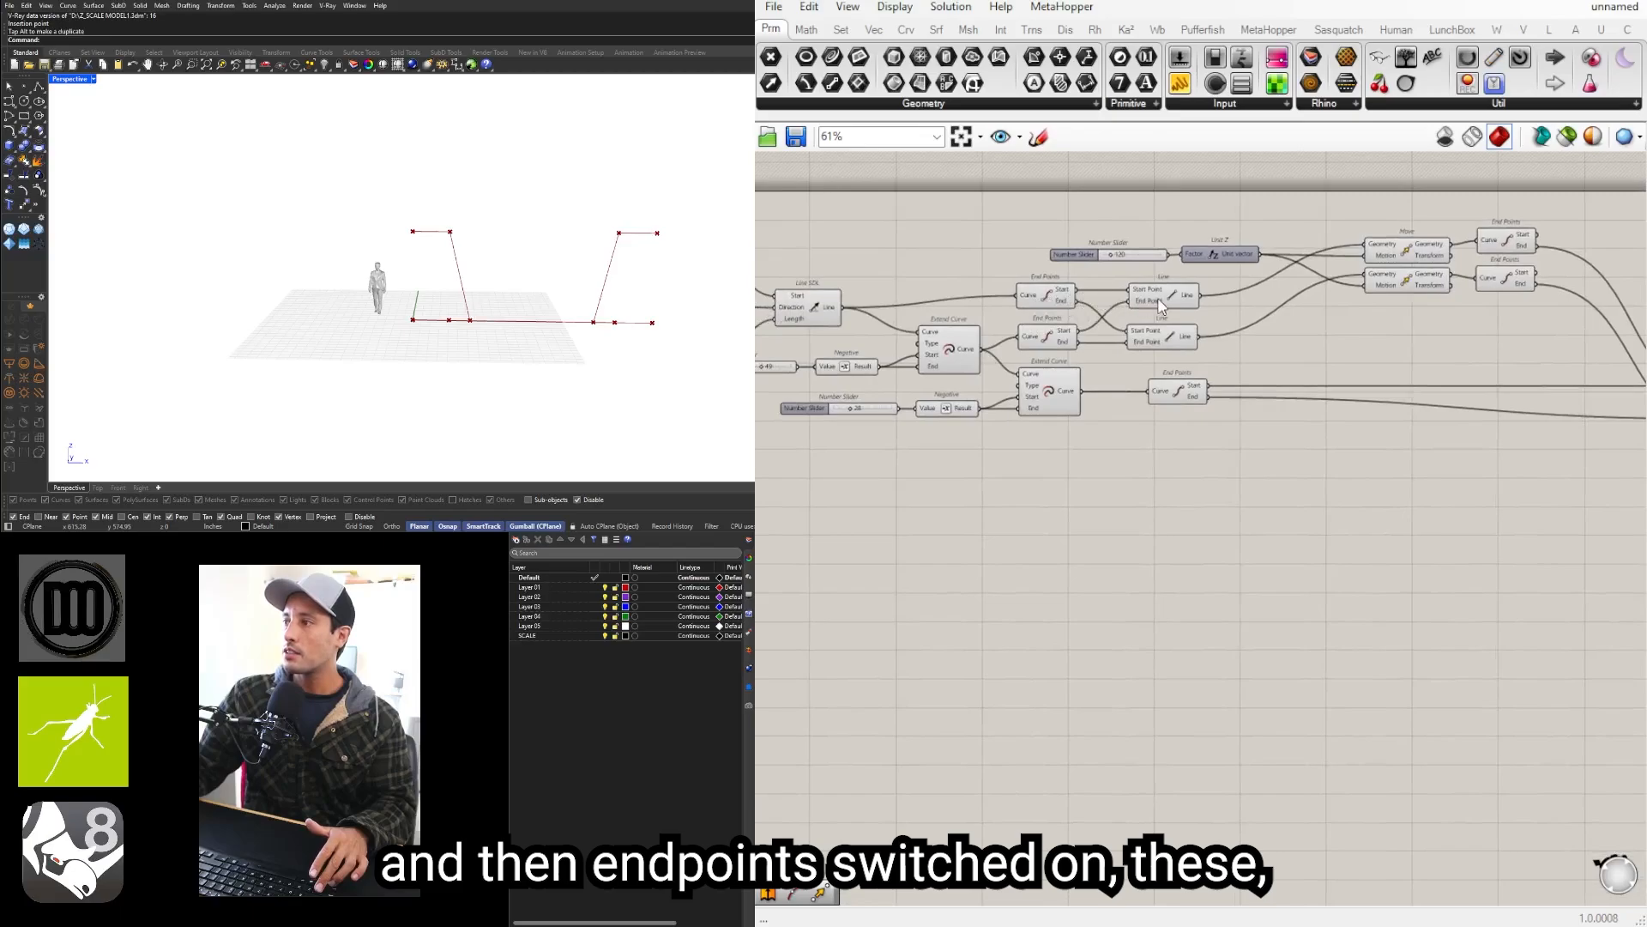
{"action": "left_click", "coordinate": [1173, 338], "text": "shift"}
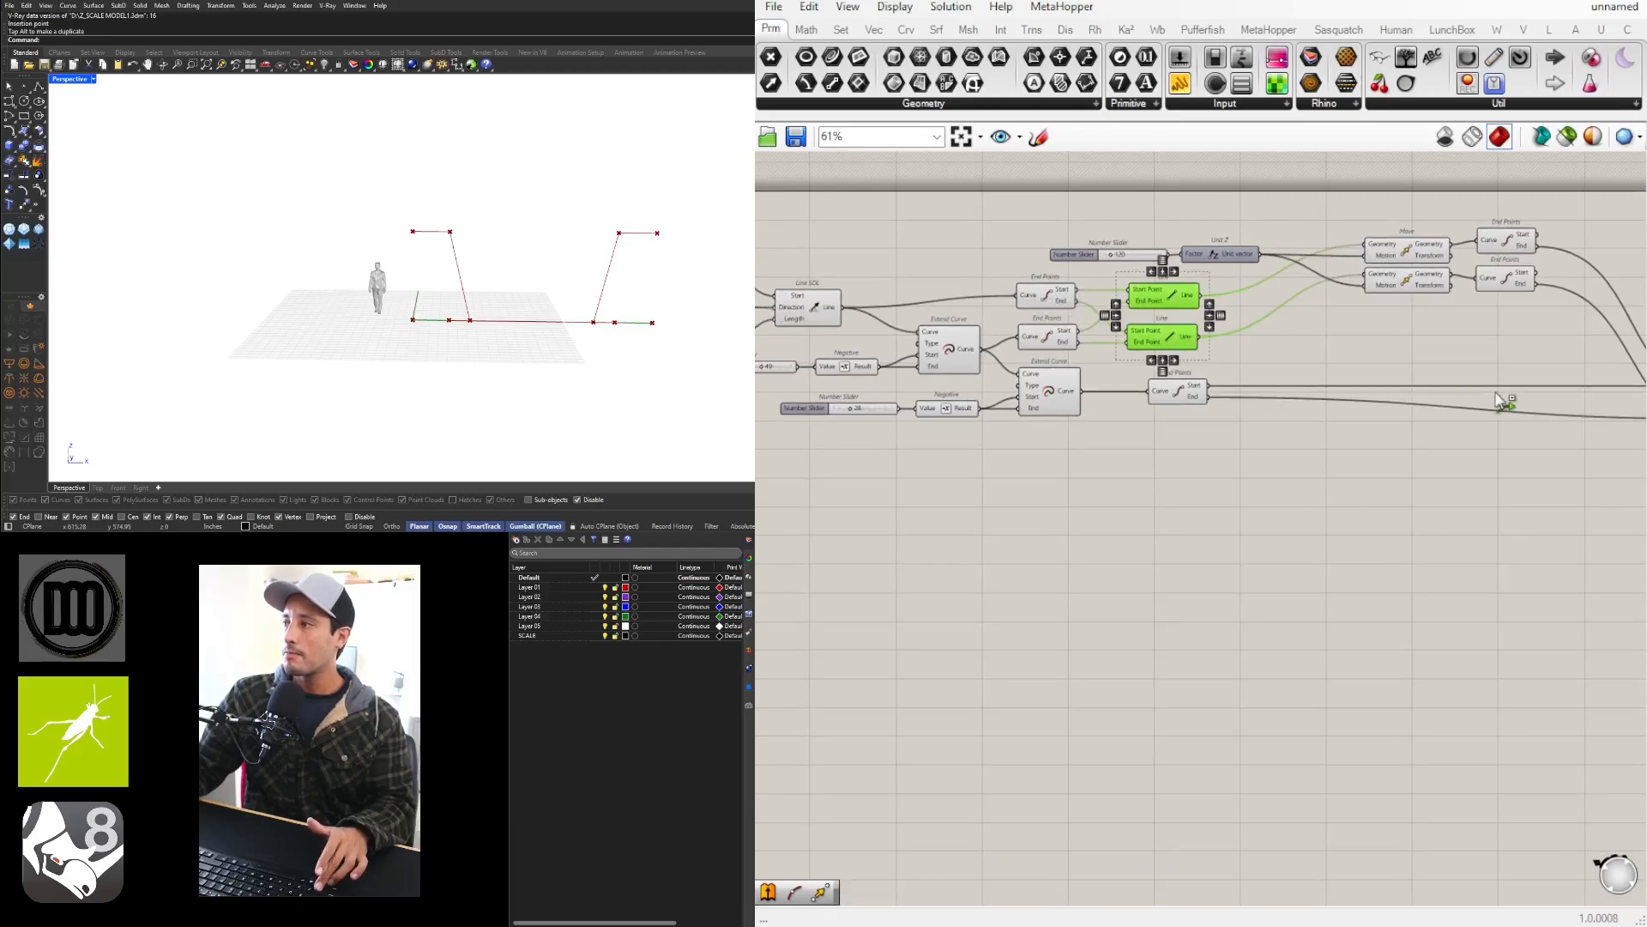
{"action": "scroll", "coordinate": [1501, 347], "scroll_direction": "down", "scroll_amount": 2}
{"action": "right_click_drag", "start_coordinate": [1501, 347], "coordinate": [1201, 352]}
{"action": "scroll", "coordinate": [1380, 376], "scroll_direction": "up", "scroll_amount": 5}
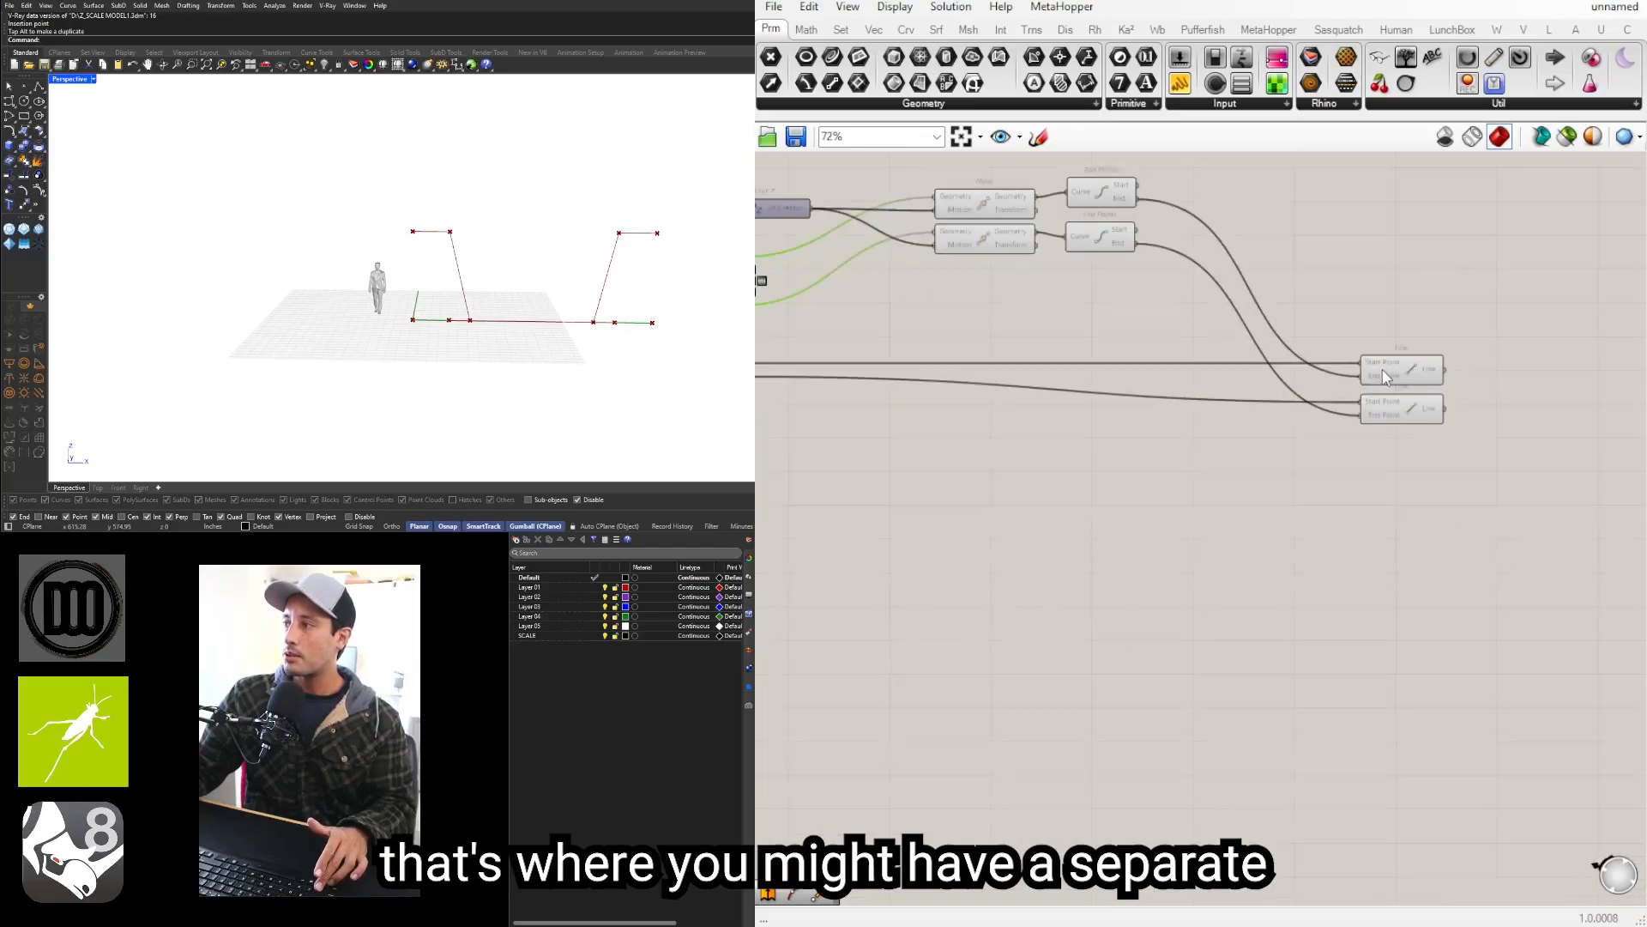
Step: Move both sloped-line Line components together higher on the canvas, closer to the level of the raised End Points
{"action": "left_click", "coordinate": [1389, 372]}
{"action": "scroll", "coordinate": [1397, 384], "scroll_direction": "down", "scroll_amount": 1}
{"action": "left_click_drag", "start_coordinate": [1452, 485], "coordinate": [1391, 370]}
{"action": "right_click_drag", "start_coordinate": [1392, 370], "coordinate": [1408, 473]}
{"action": "left_click_drag", "start_coordinate": [1407, 473], "coordinate": [1376, 343]}
{"action": "left_click", "coordinate": [968, 548]}
Step: Add a Join Curves component and feed its Curves input from the lower Extend Curve's Curve output
{"action": "right_click_drag", "start_coordinate": [796, 471], "coordinate": [1282, 455]}
{"action": "scroll", "coordinate": [1282, 455], "scroll_direction": "down", "scroll_amount": 2}
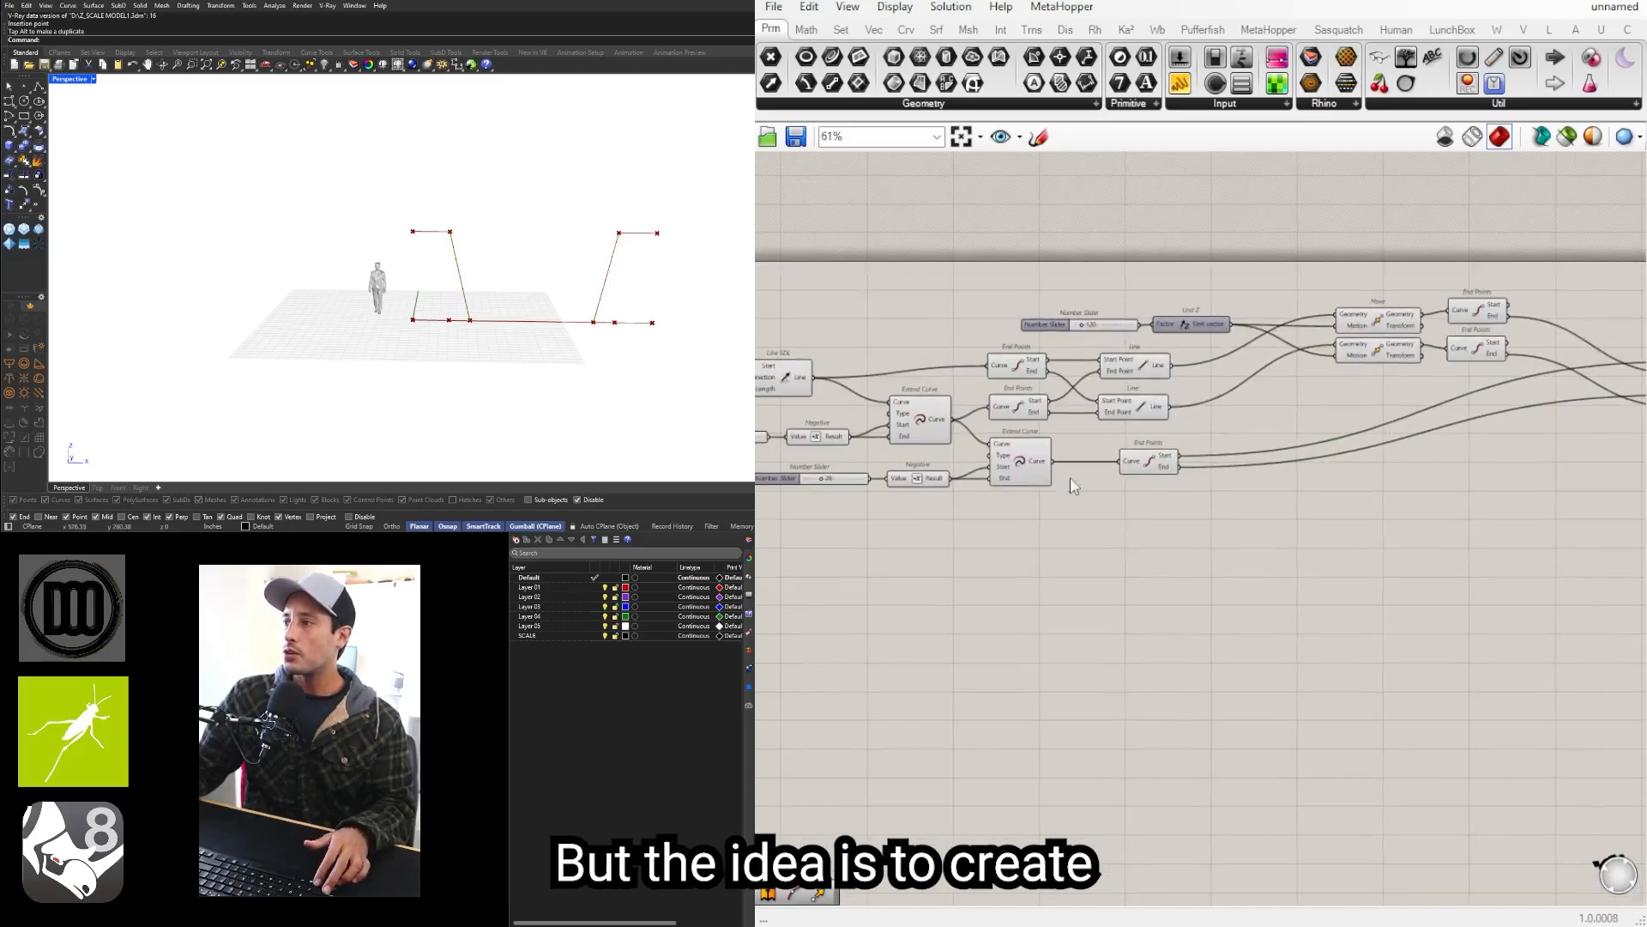
{"action": "scroll", "coordinate": [1064, 474], "scroll_direction": "up", "scroll_amount": 2}
{"action": "left_click", "coordinate": [1001, 457]}
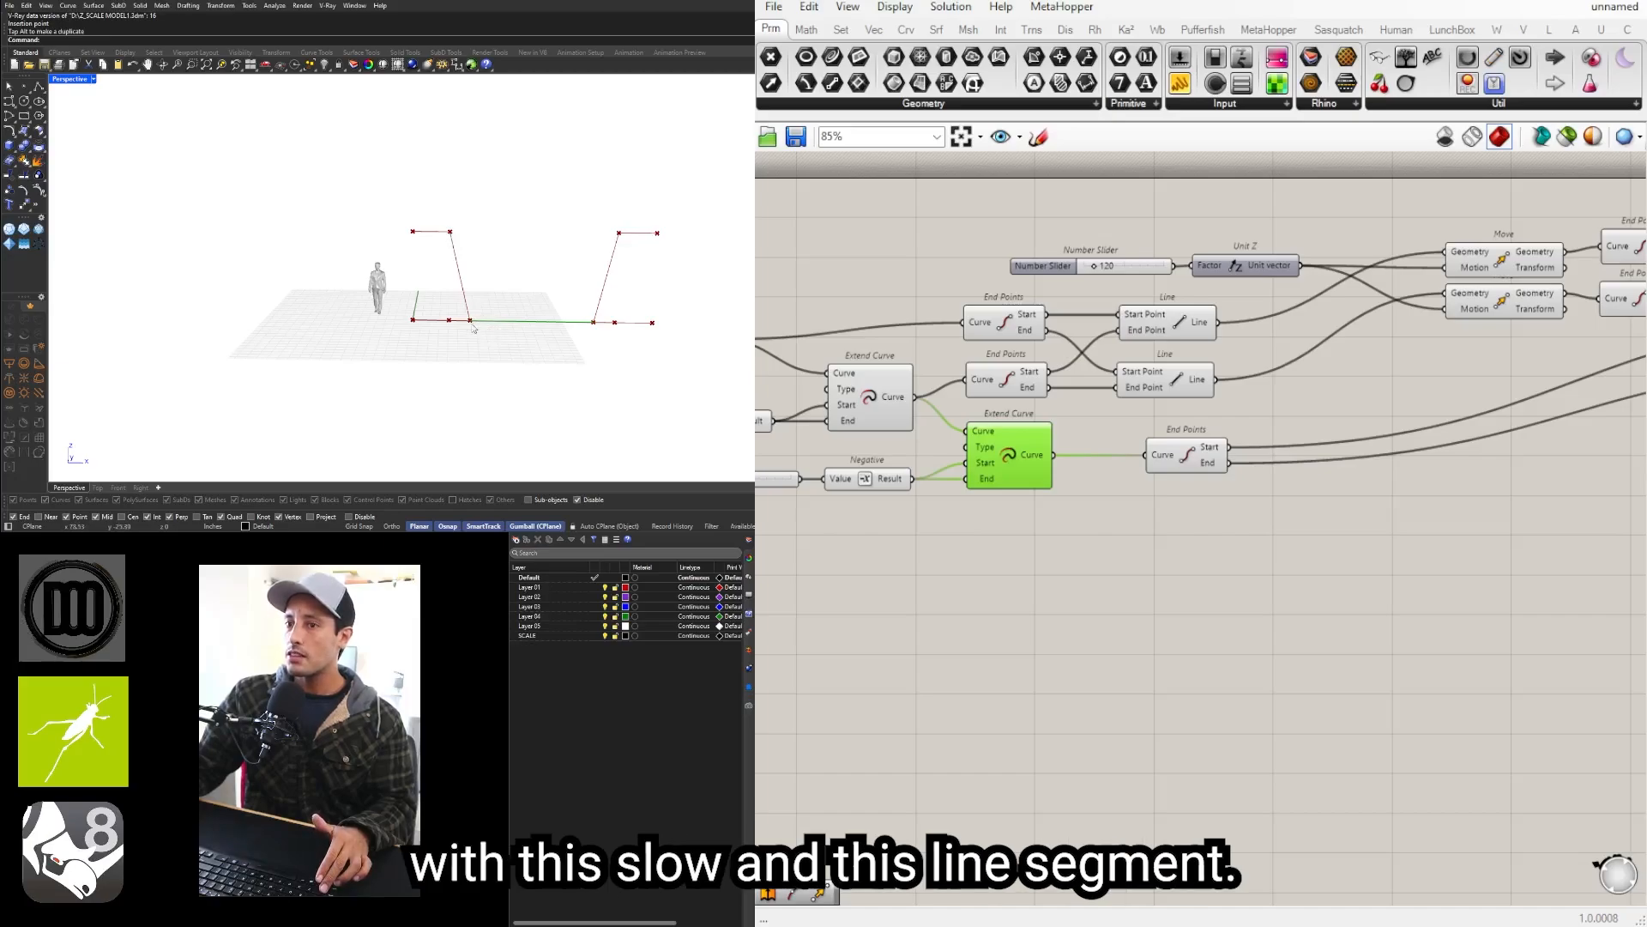
{"action": "right_click_drag", "start_coordinate": [1375, 520], "coordinate": [1204, 536]}
{"action": "double_click", "coordinate": [1204, 536]}
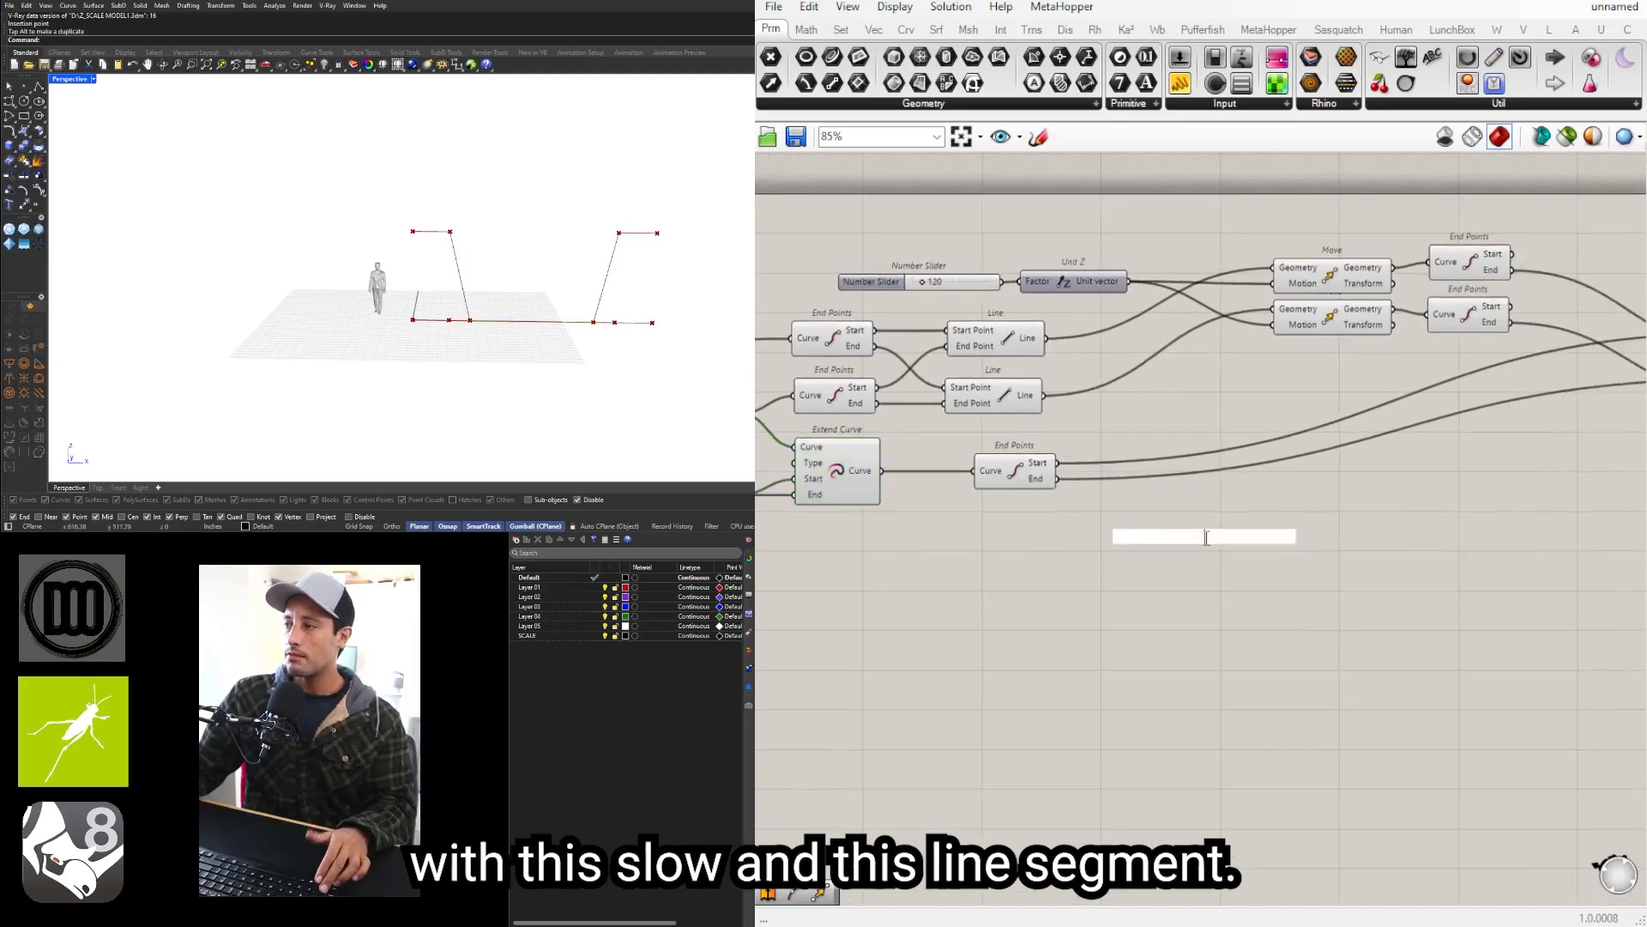
{"action": "type", "text": "join"}
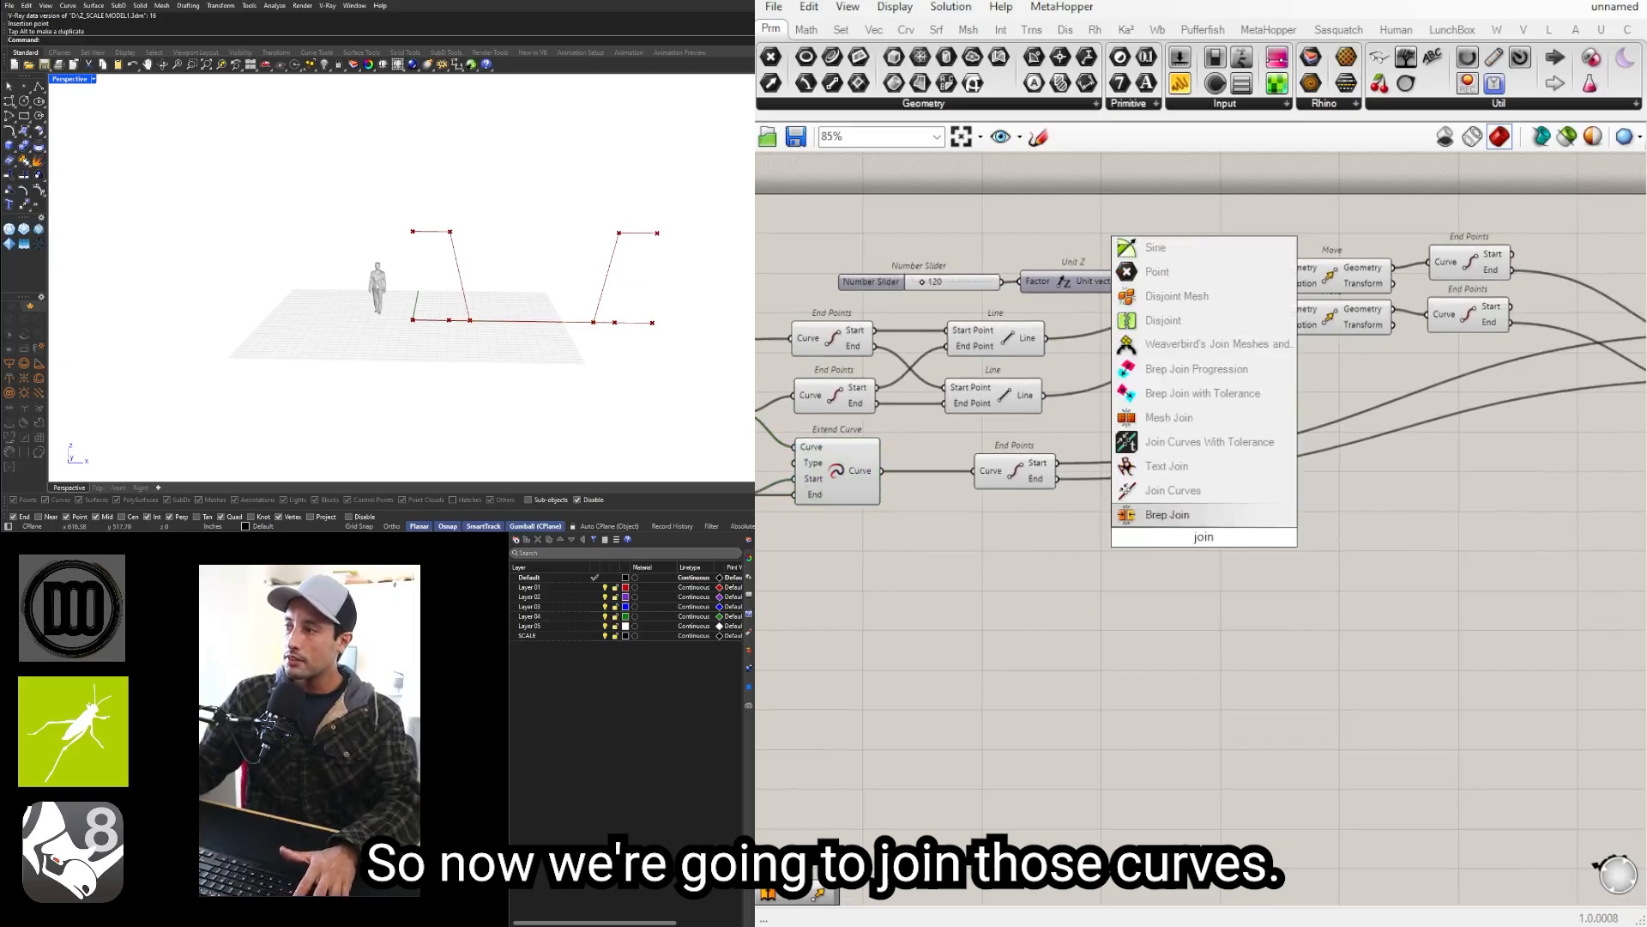
{"action": "left_click", "coordinate": [1146, 489]}
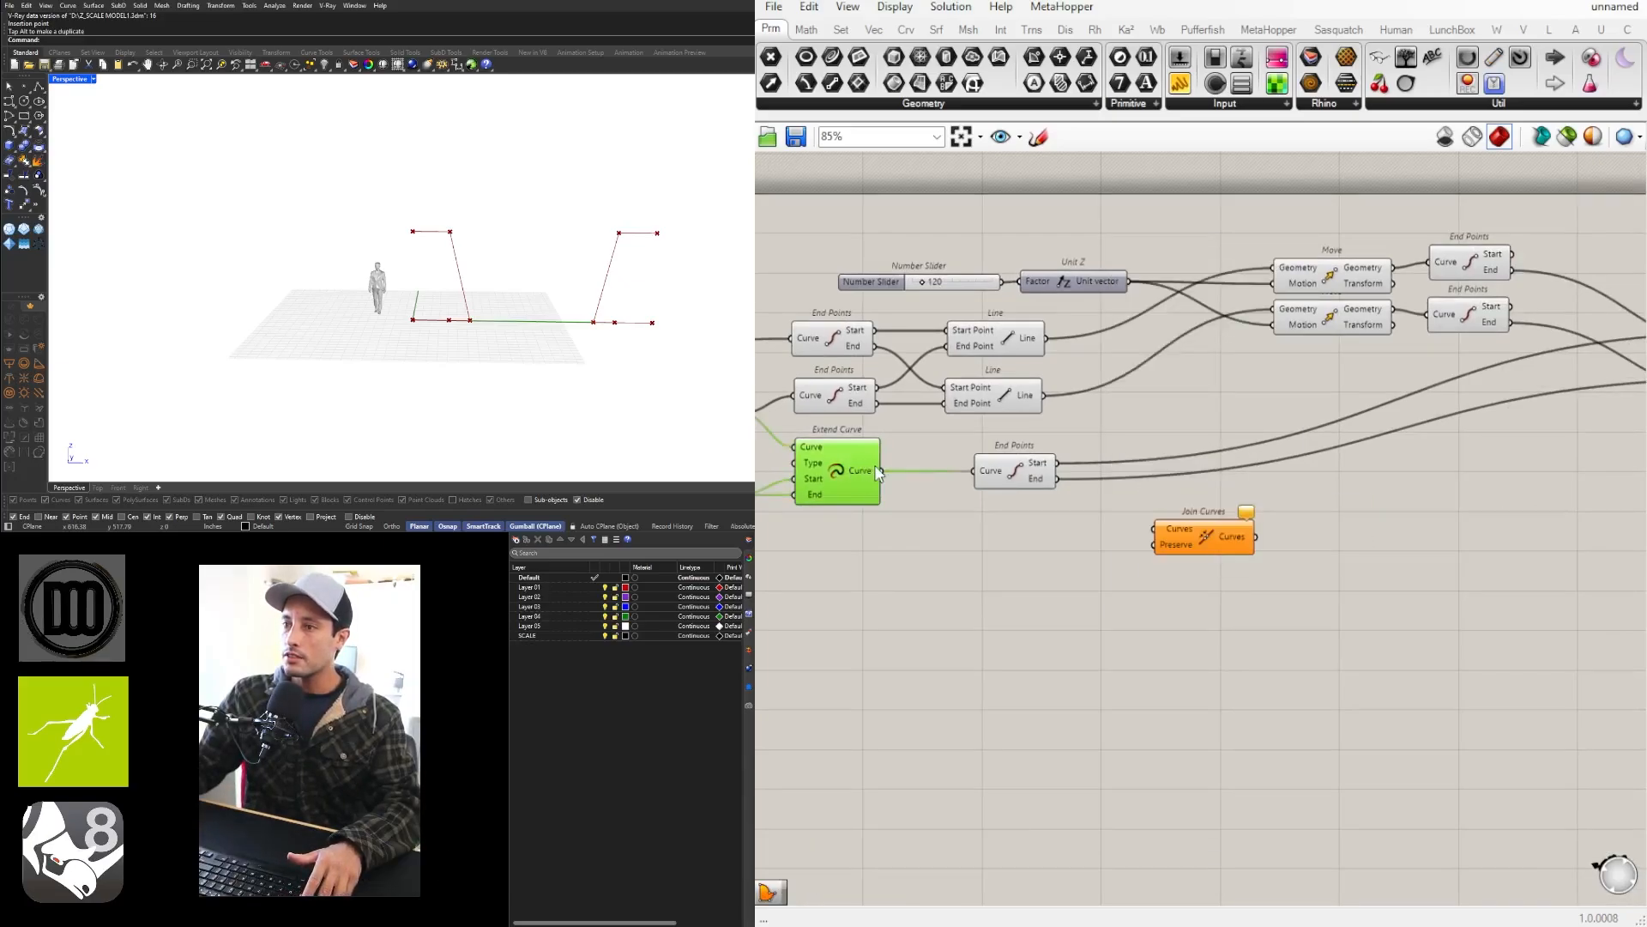
{"action": "left_click_drag", "start_coordinate": [958, 509], "coordinate": [1586, 535]}
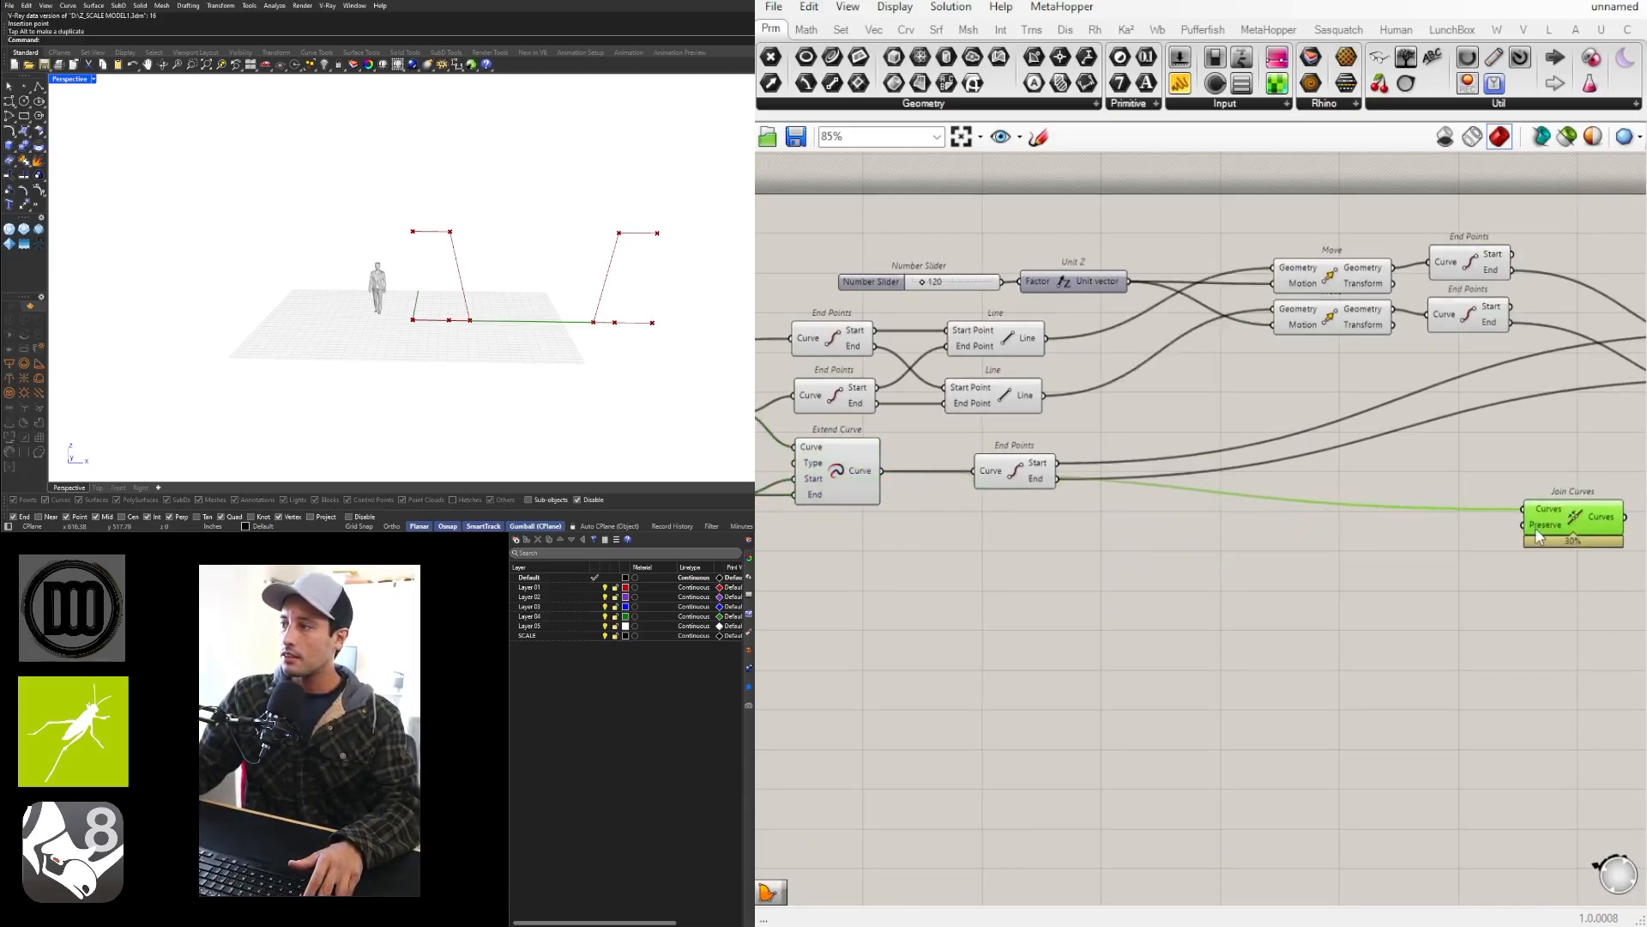
Step: Reposition Join Curves beyond the two sloped-line Line components and lift the shortened line's End Points clear of its wire
{"action": "right_click_drag", "start_coordinate": [1586, 536], "coordinate": [1257, 547]}
{"action": "left_click_drag", "start_coordinate": [1257, 543], "coordinate": [1601, 510]}
{"action": "right_click_drag", "start_coordinate": [1210, 566], "coordinate": [1491, 559]}
{"action": "scroll", "coordinate": [927, 582], "scroll_direction": "down", "scroll_amount": 2}
{"action": "right_click_drag", "start_coordinate": [927, 582], "coordinate": [828, 591]}
{"action": "left_click_drag", "start_coordinate": [849, 522], "coordinate": [828, 505]}
{"action": "right_click_drag", "start_coordinate": [1476, 523], "coordinate": [1297, 547]}
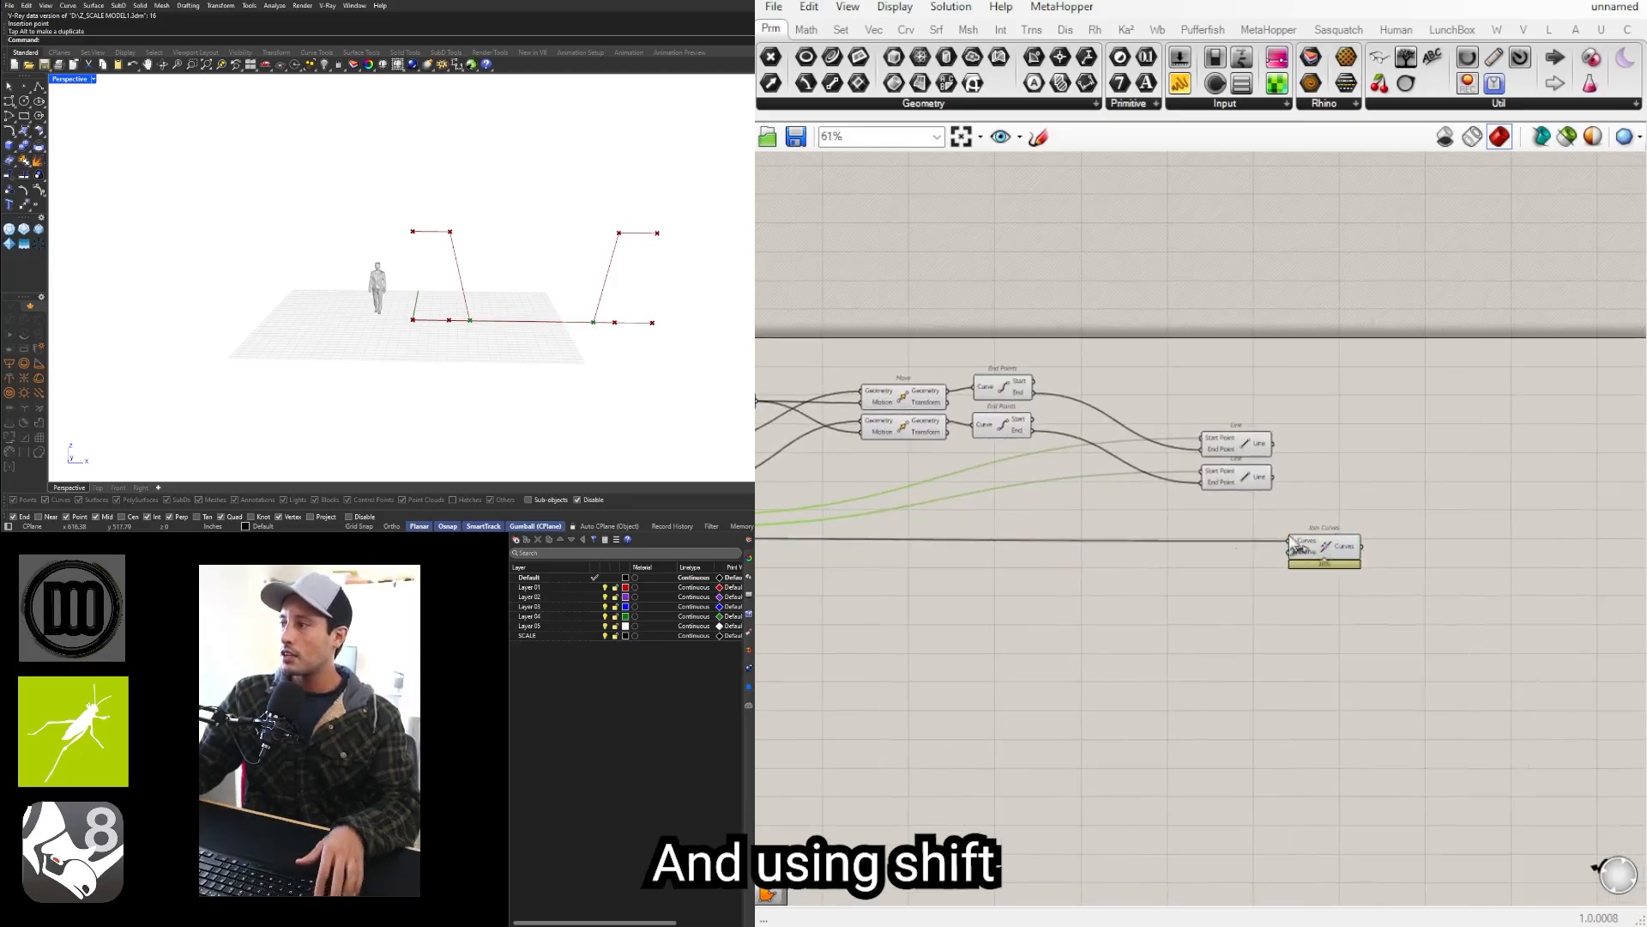
{"action": "left_click_drag", "start_coordinate": [1319, 546], "coordinate": [1377, 549]}
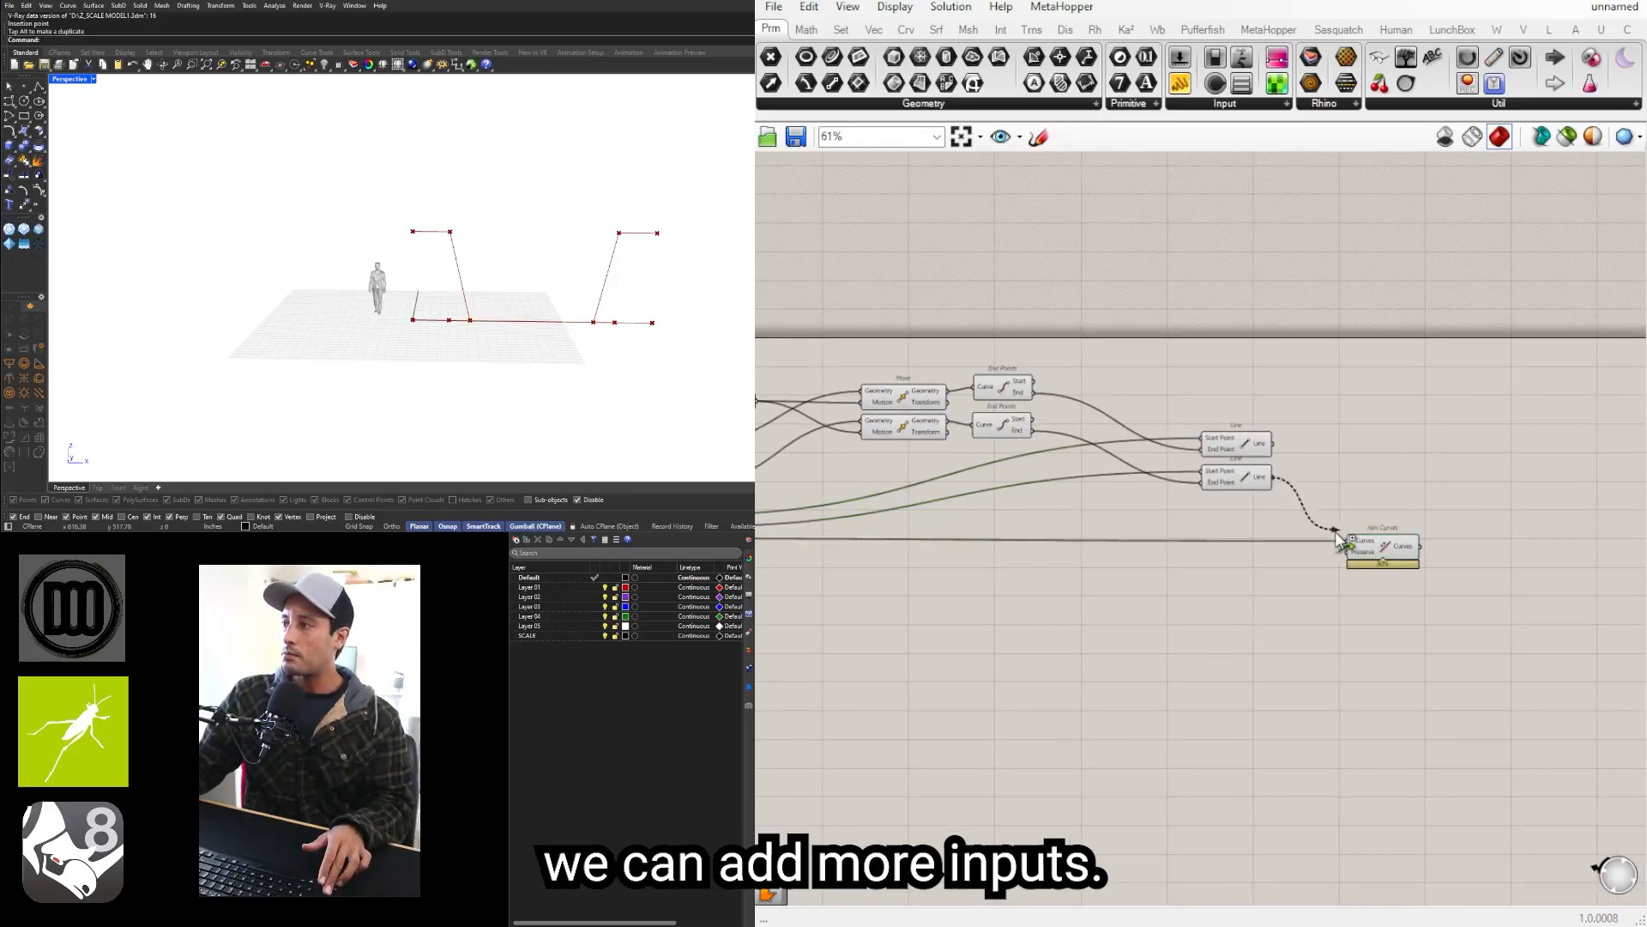
Step: Add both sloped Line outputs to the Join Curves component's Curves input and move the component slightly farther out
{"action": "left_click_drag", "start_coordinate": [1273, 477], "coordinate": [1346, 542], "text": "shift"}
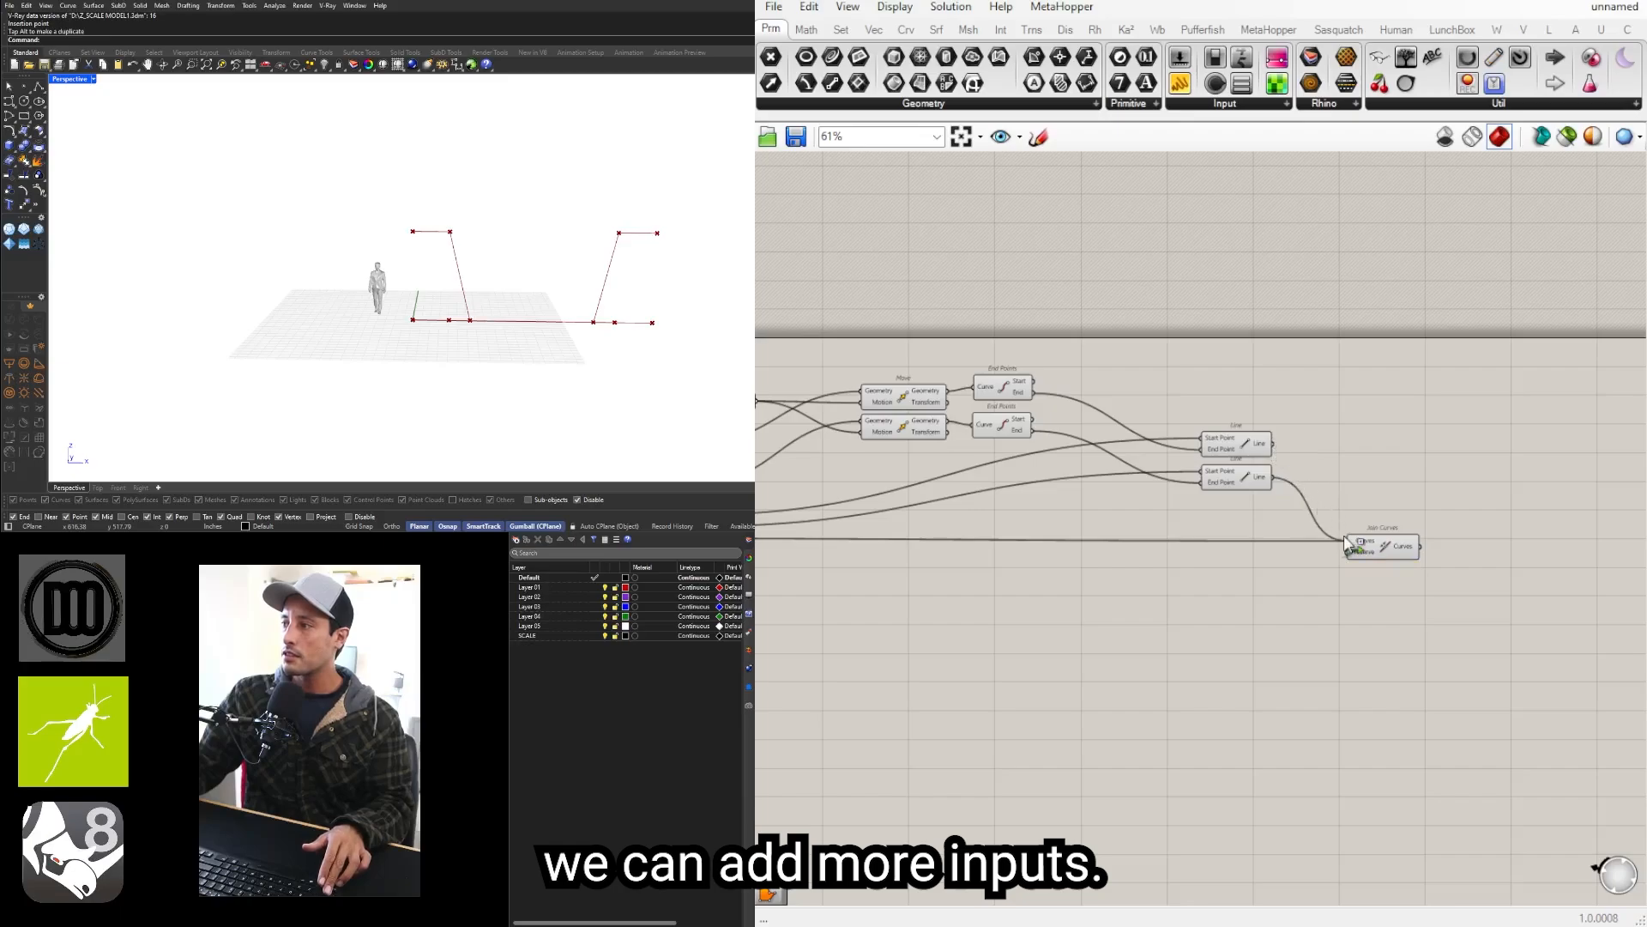
{"action": "left_click_drag", "start_coordinate": [1303, 471], "coordinate": [1346, 541], "text": "shift"}
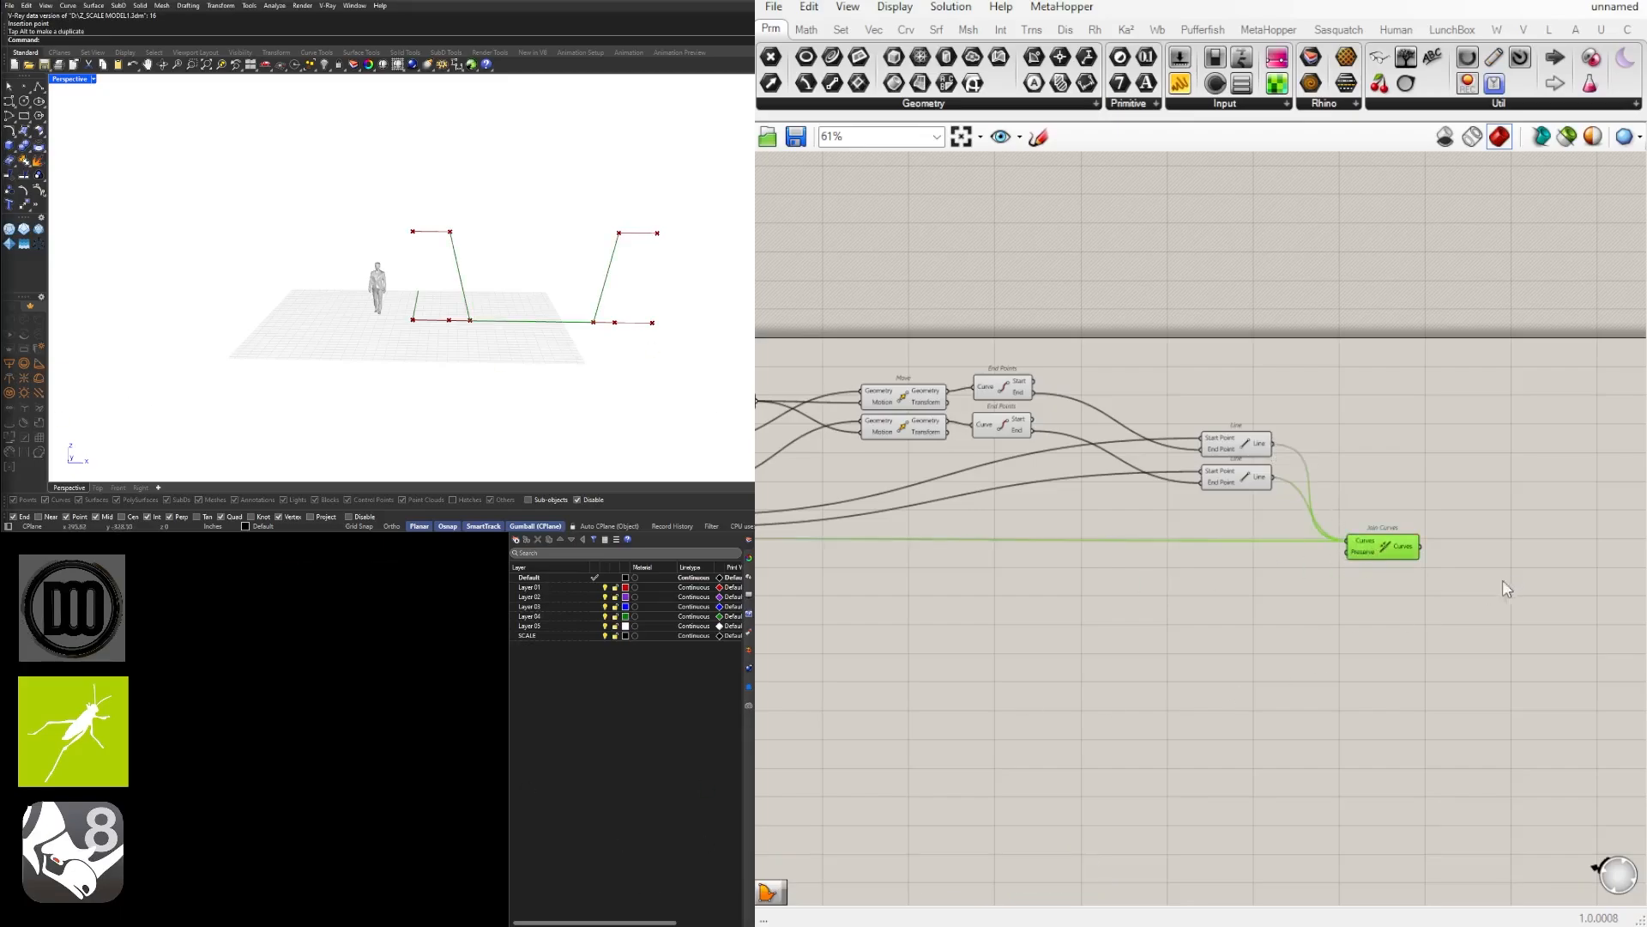
{"action": "left_click_drag", "start_coordinate": [1387, 546], "coordinate": [1418, 546]}
Step: Examine the joined curve in the Rhino viewport and trace the raised segments through their Line and Move components
{"action": "left_click", "coordinate": [1297, 498]}
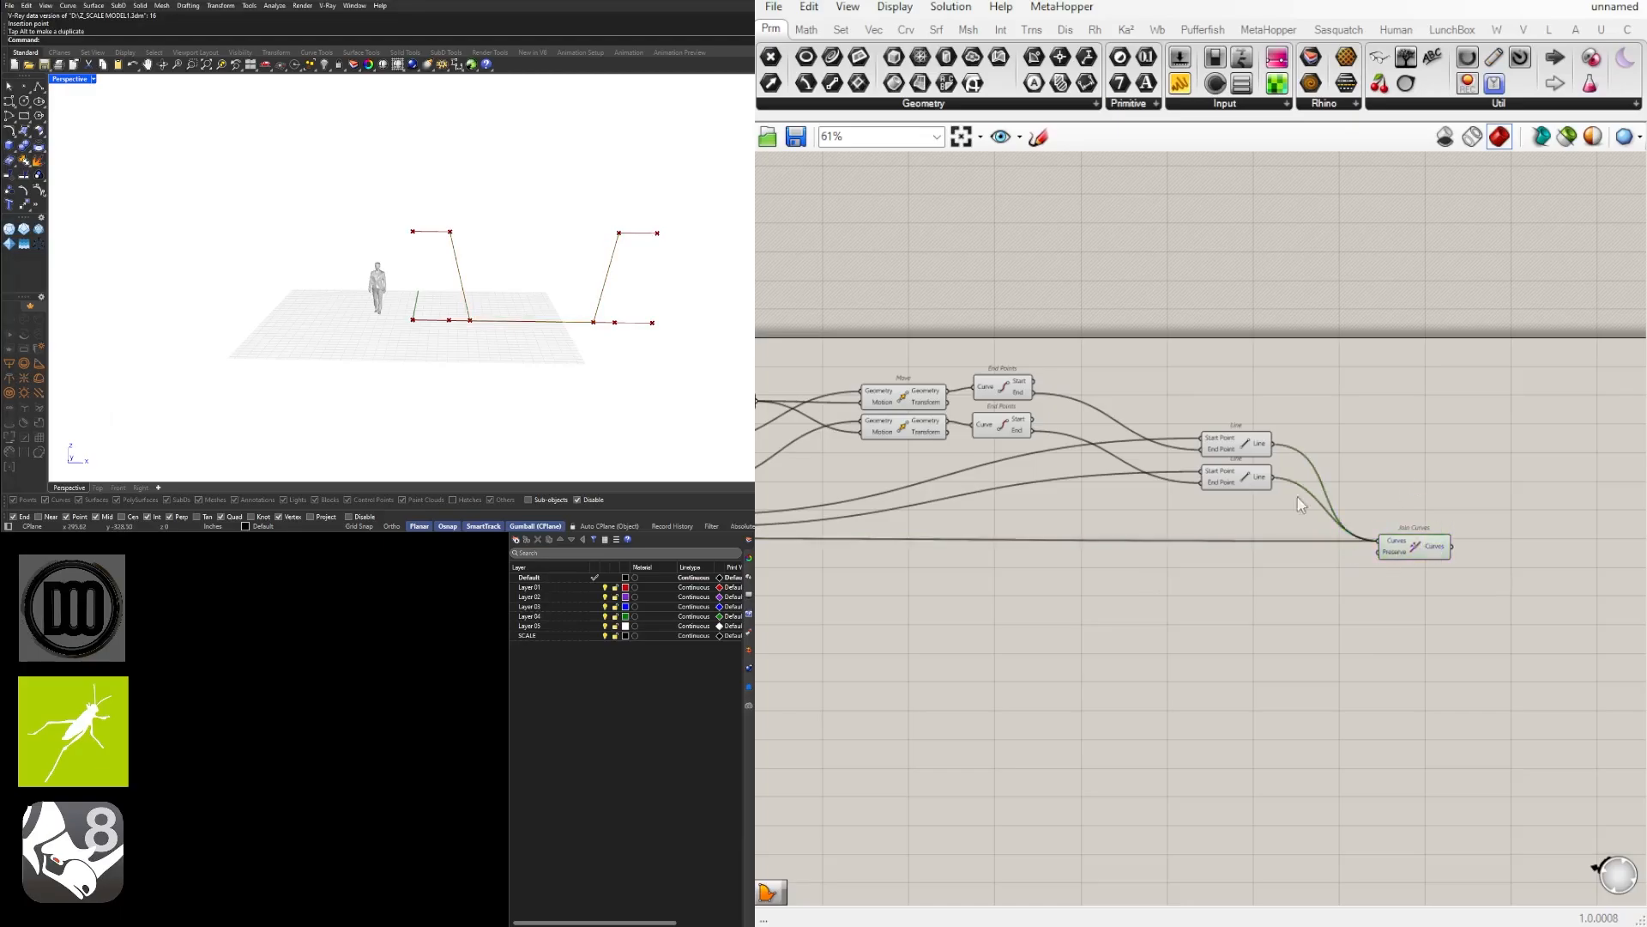
{"action": "left_click", "coordinate": [1416, 557]}
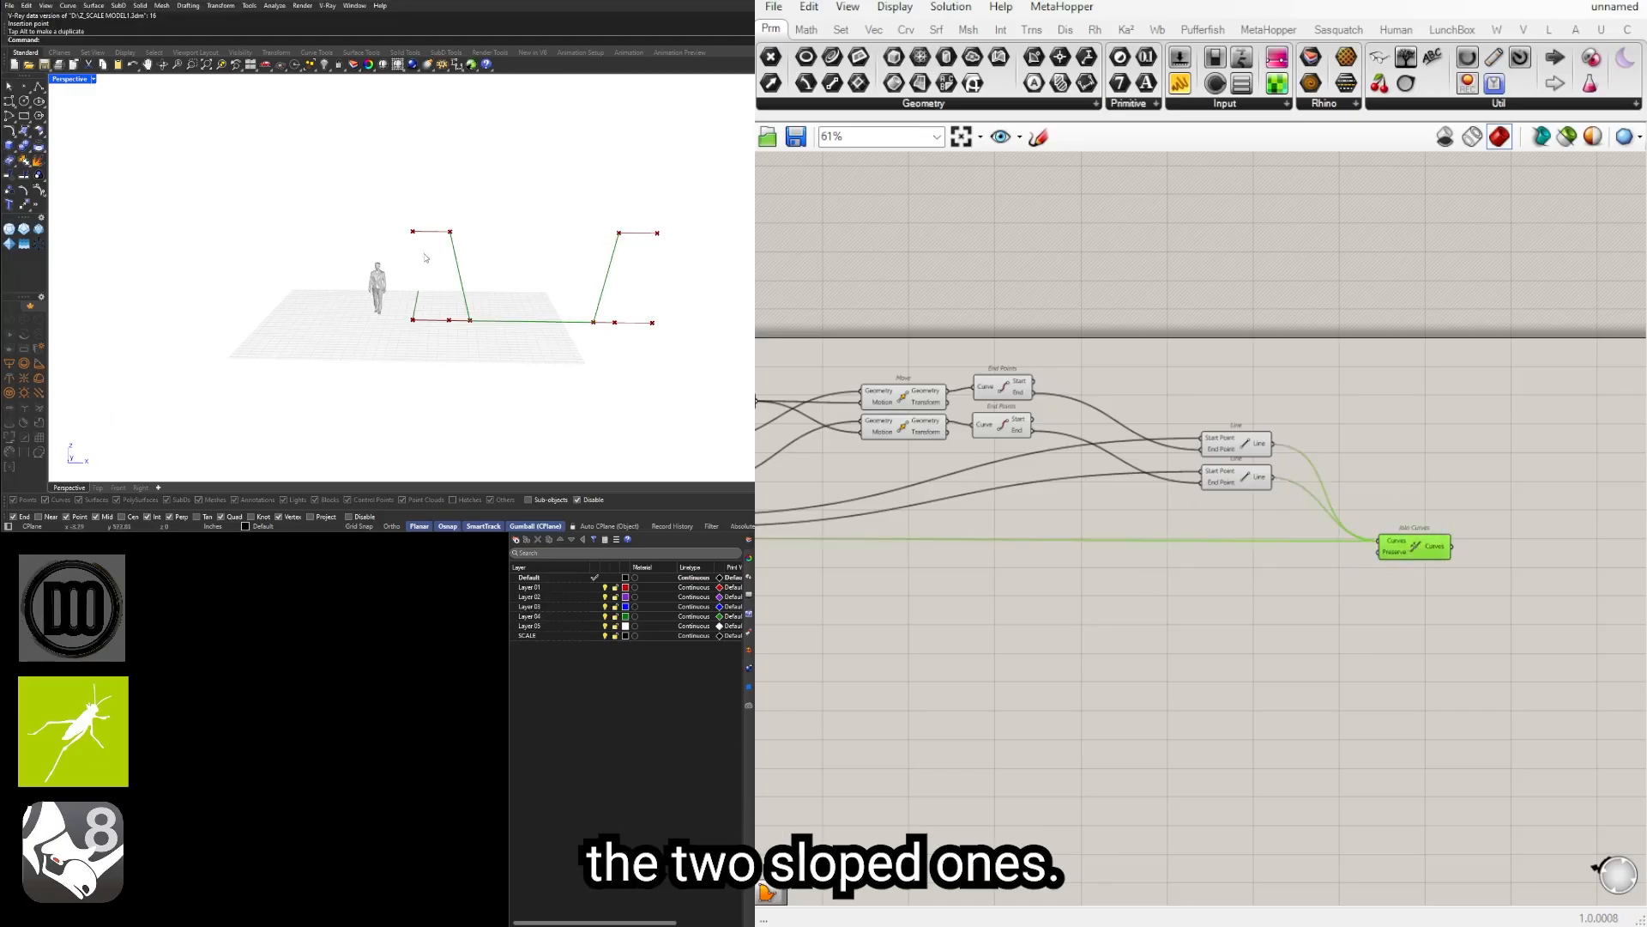
{"action": "right_click_drag", "start_coordinate": [763, 525], "coordinate": [1015, 504]}
{"action": "scroll", "coordinate": [1015, 503], "scroll_direction": "down", "scroll_amount": 2}
{"action": "scroll", "coordinate": [1015, 503], "scroll_direction": "up", "scroll_amount": 1}
{"action": "right_click_drag", "start_coordinate": [858, 496], "coordinate": [1007, 485]}
{"action": "scroll", "coordinate": [979, 494], "scroll_direction": "up", "scroll_amount": 3}
{"action": "right_click_drag", "start_coordinate": [1256, 435], "coordinate": [1087, 447]}
{"action": "left_click", "coordinate": [1290, 416]}
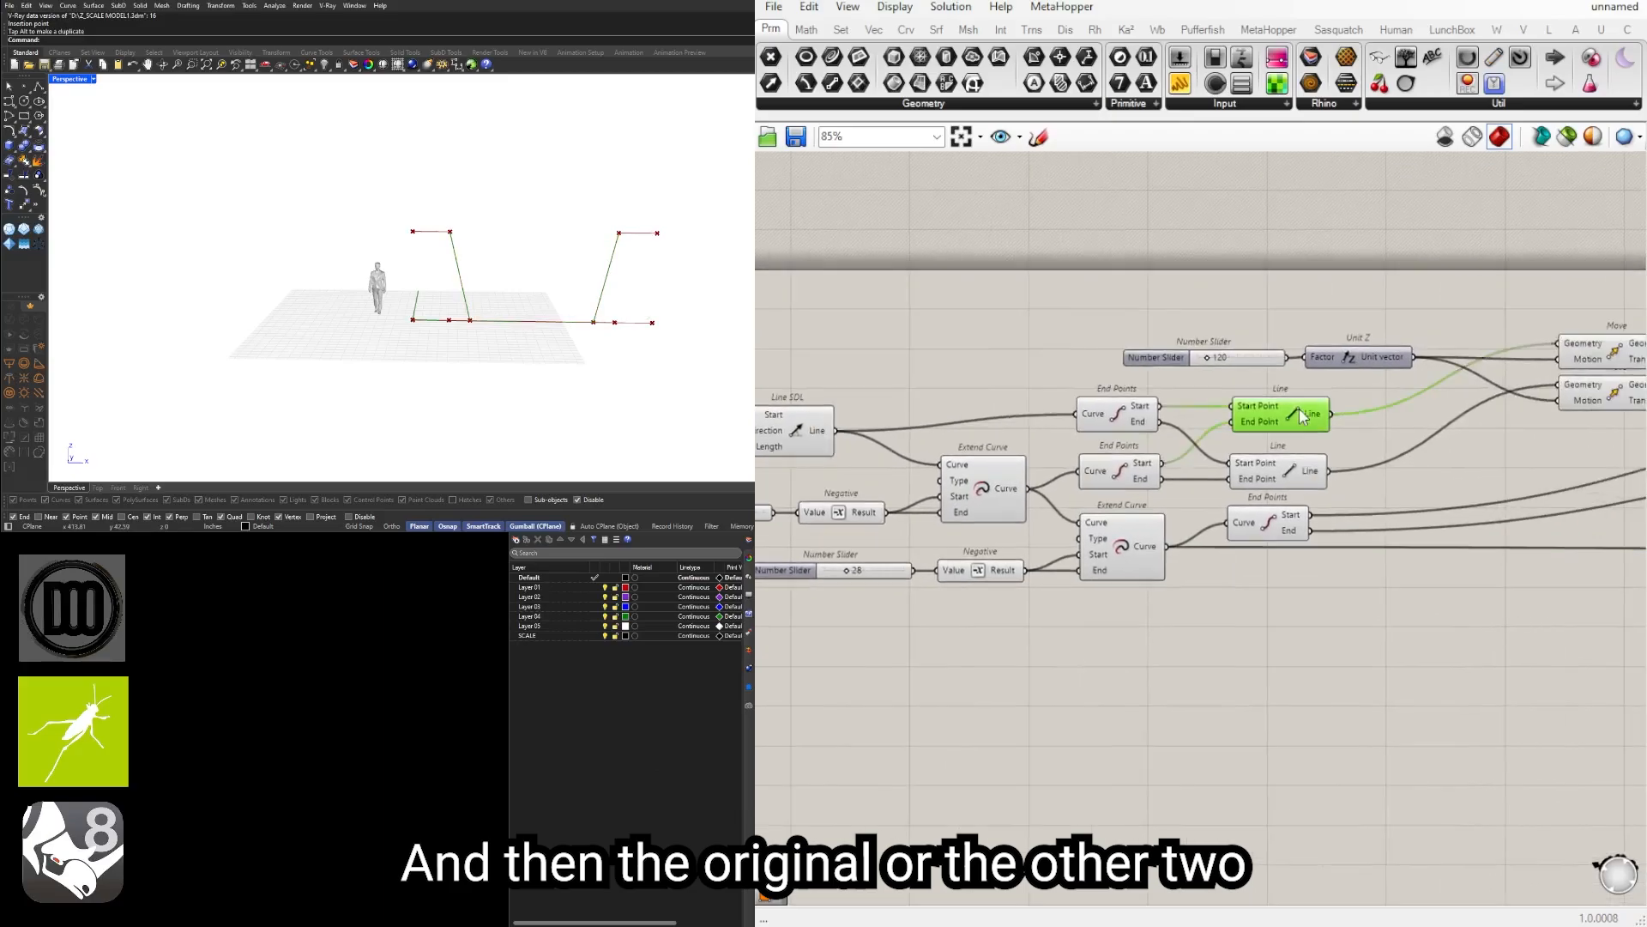
{"action": "left_click", "coordinate": [1294, 473], "text": "shift"}
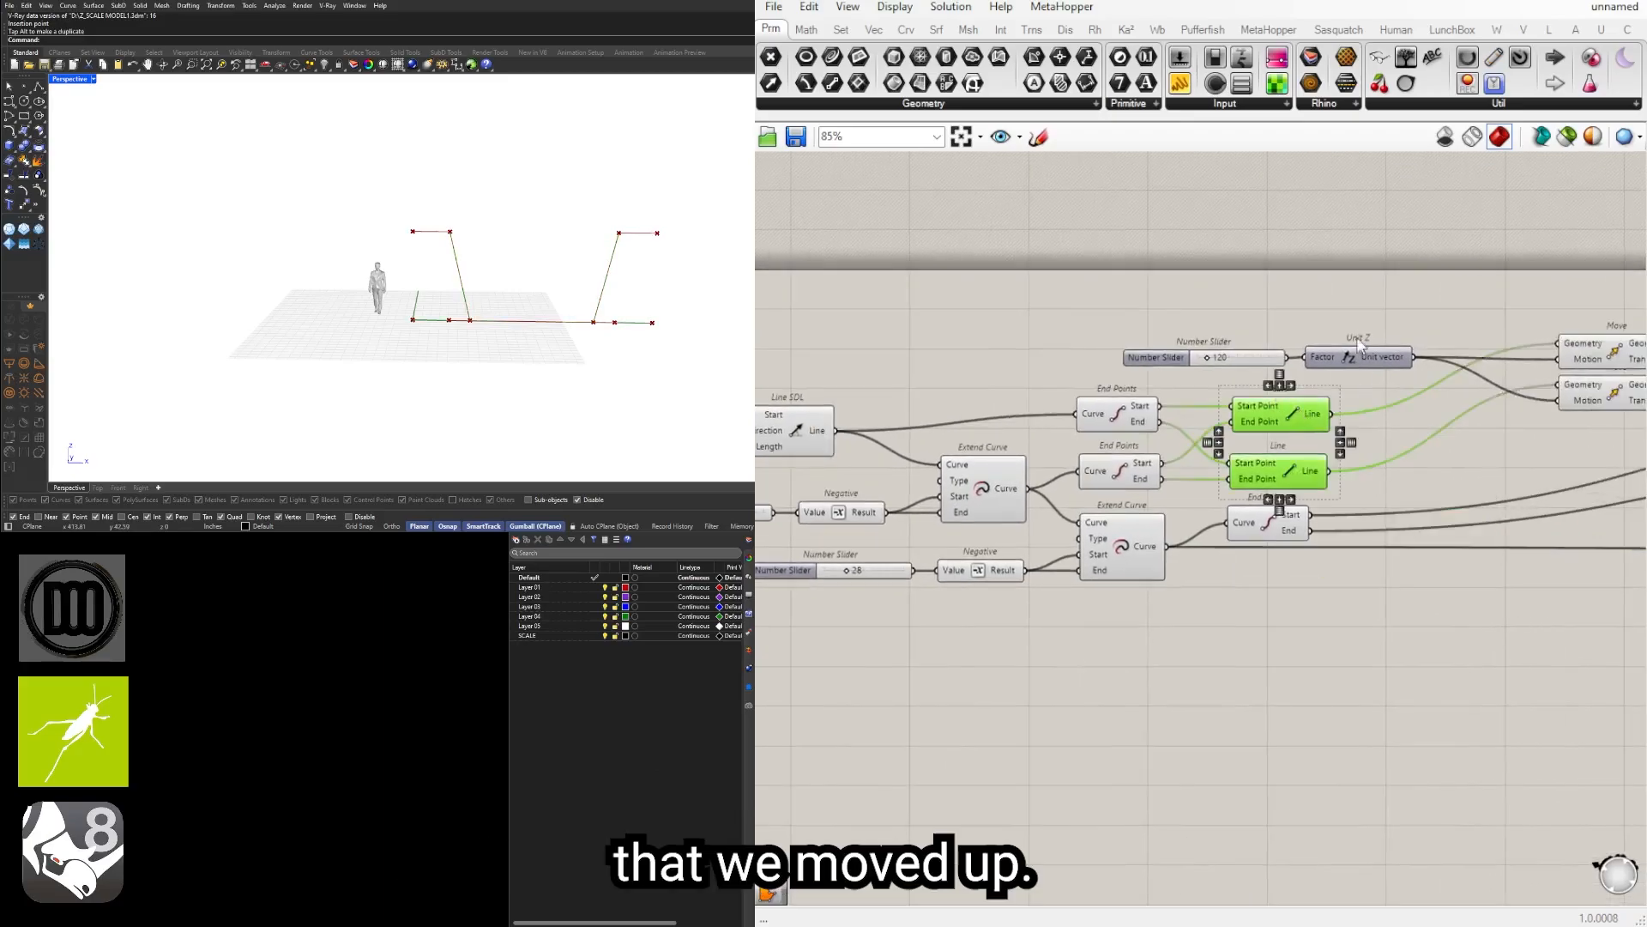
{"action": "right_click_drag", "start_coordinate": [1630, 309], "coordinate": [1208, 334]}
{"action": "left_click", "coordinate": [978, 378]}
{"action": "left_click", "coordinate": [987, 425]}
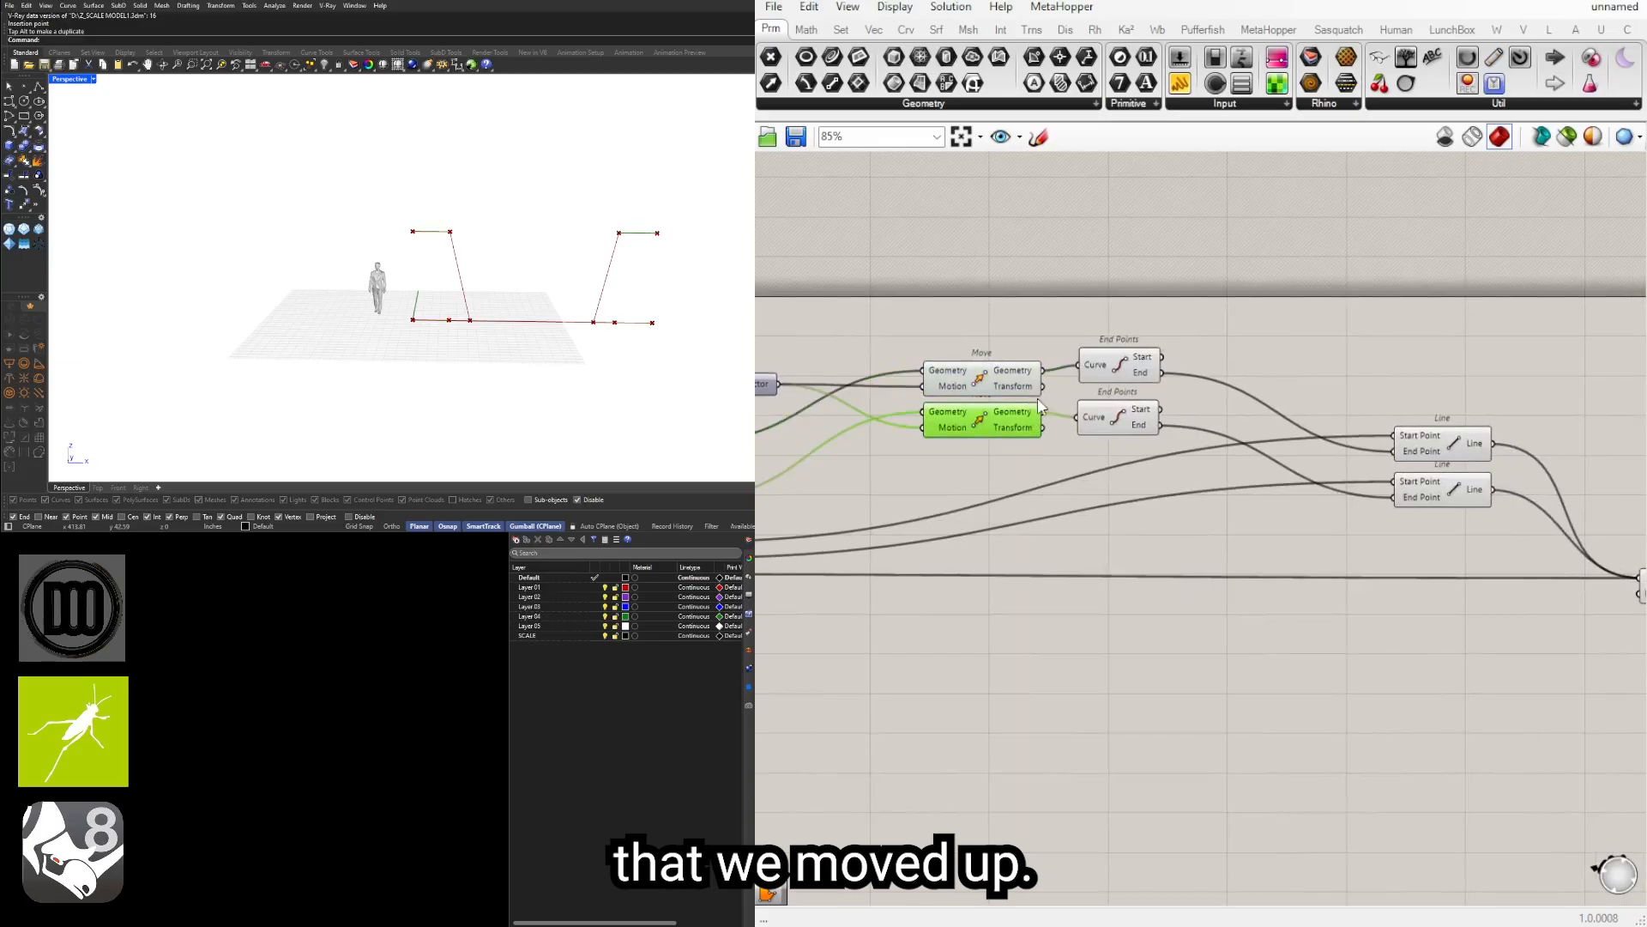
{"action": "scroll", "coordinate": [1046, 386], "scroll_direction": "down", "scroll_amount": 2}
{"action": "left_click_drag", "start_coordinate": [1043, 378], "coordinate": [1480, 532], "text": "shift"}
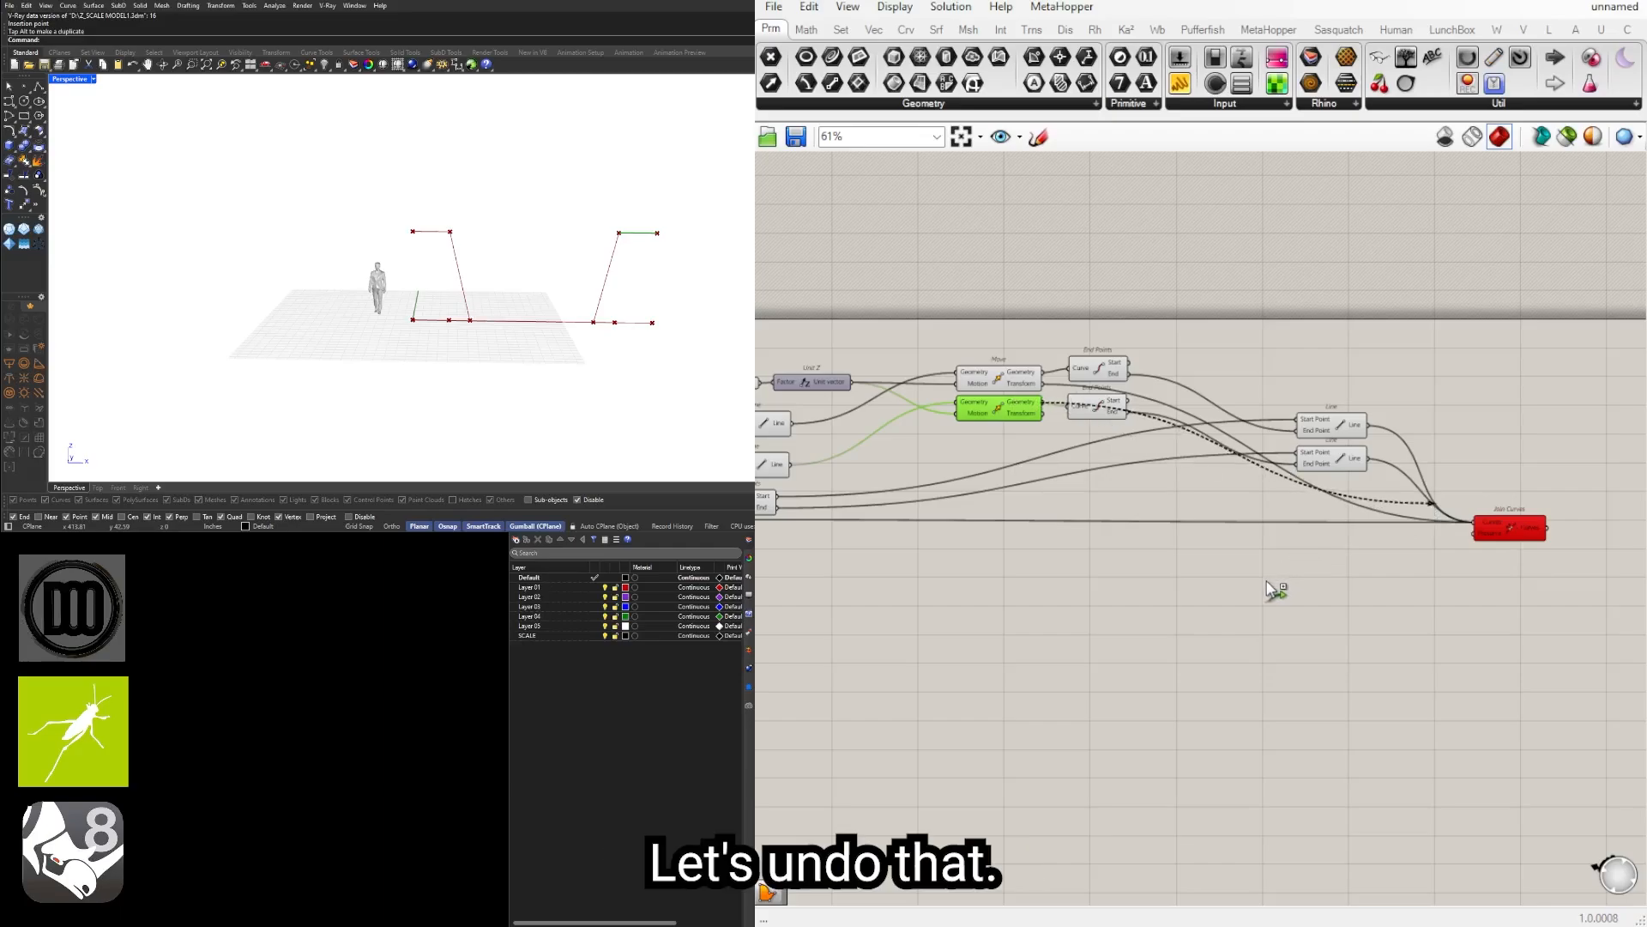
{"action": "left_click_drag", "start_coordinate": [1268, 580], "coordinate": [1267, 581], "text": "shift"}
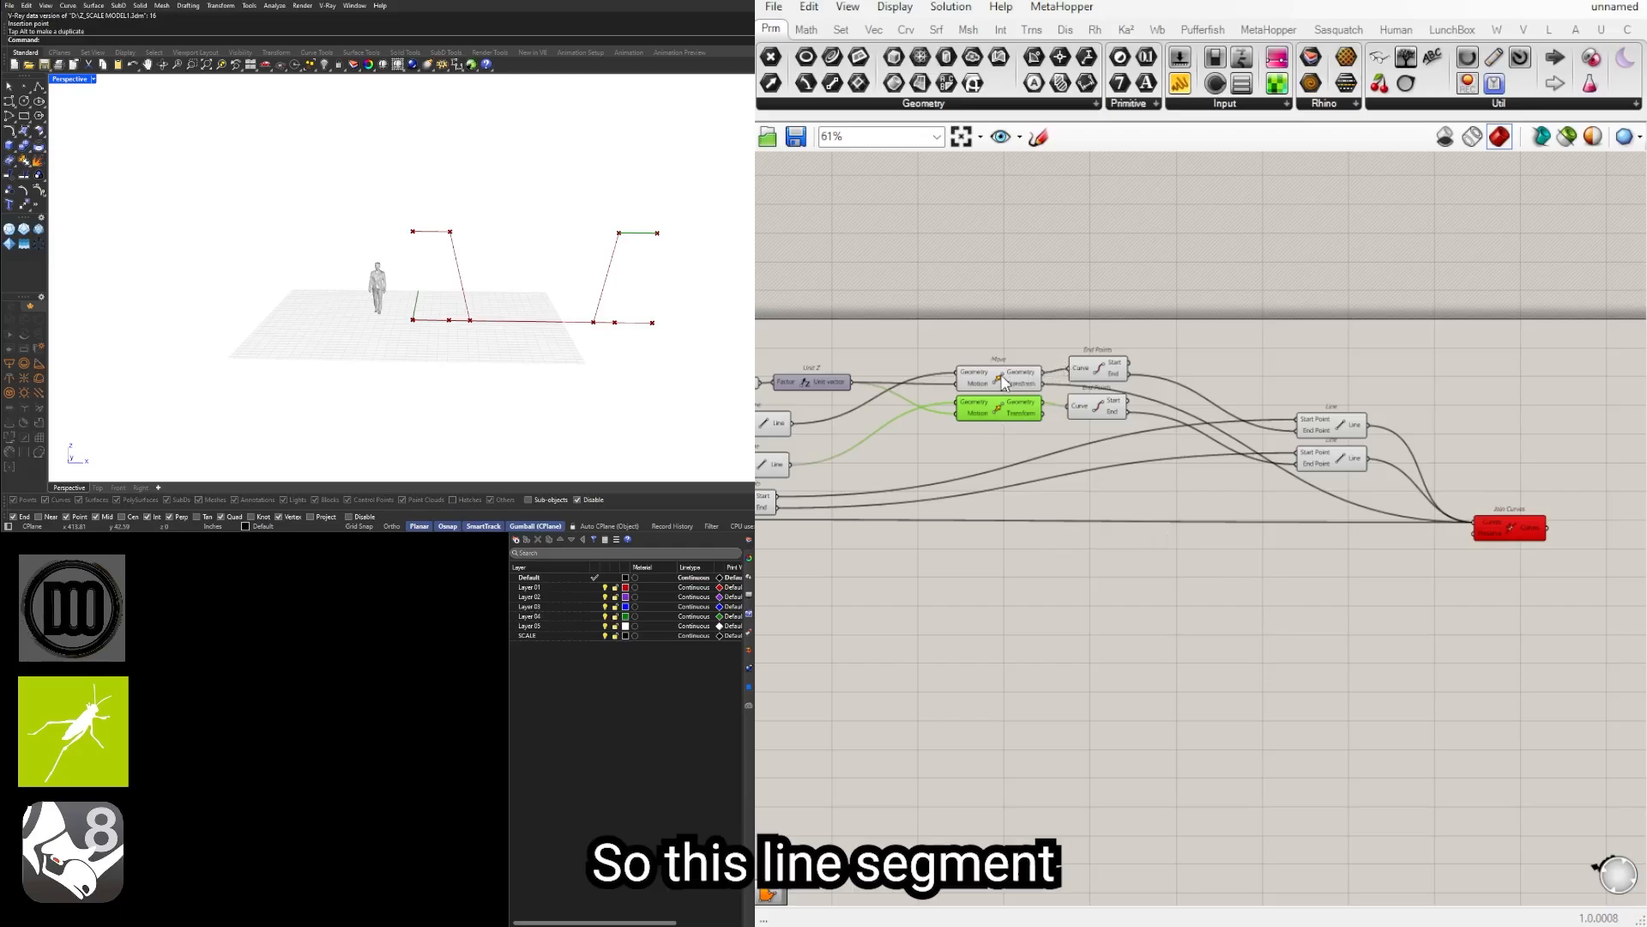
{"action": "key", "text": "ctrl+z"}
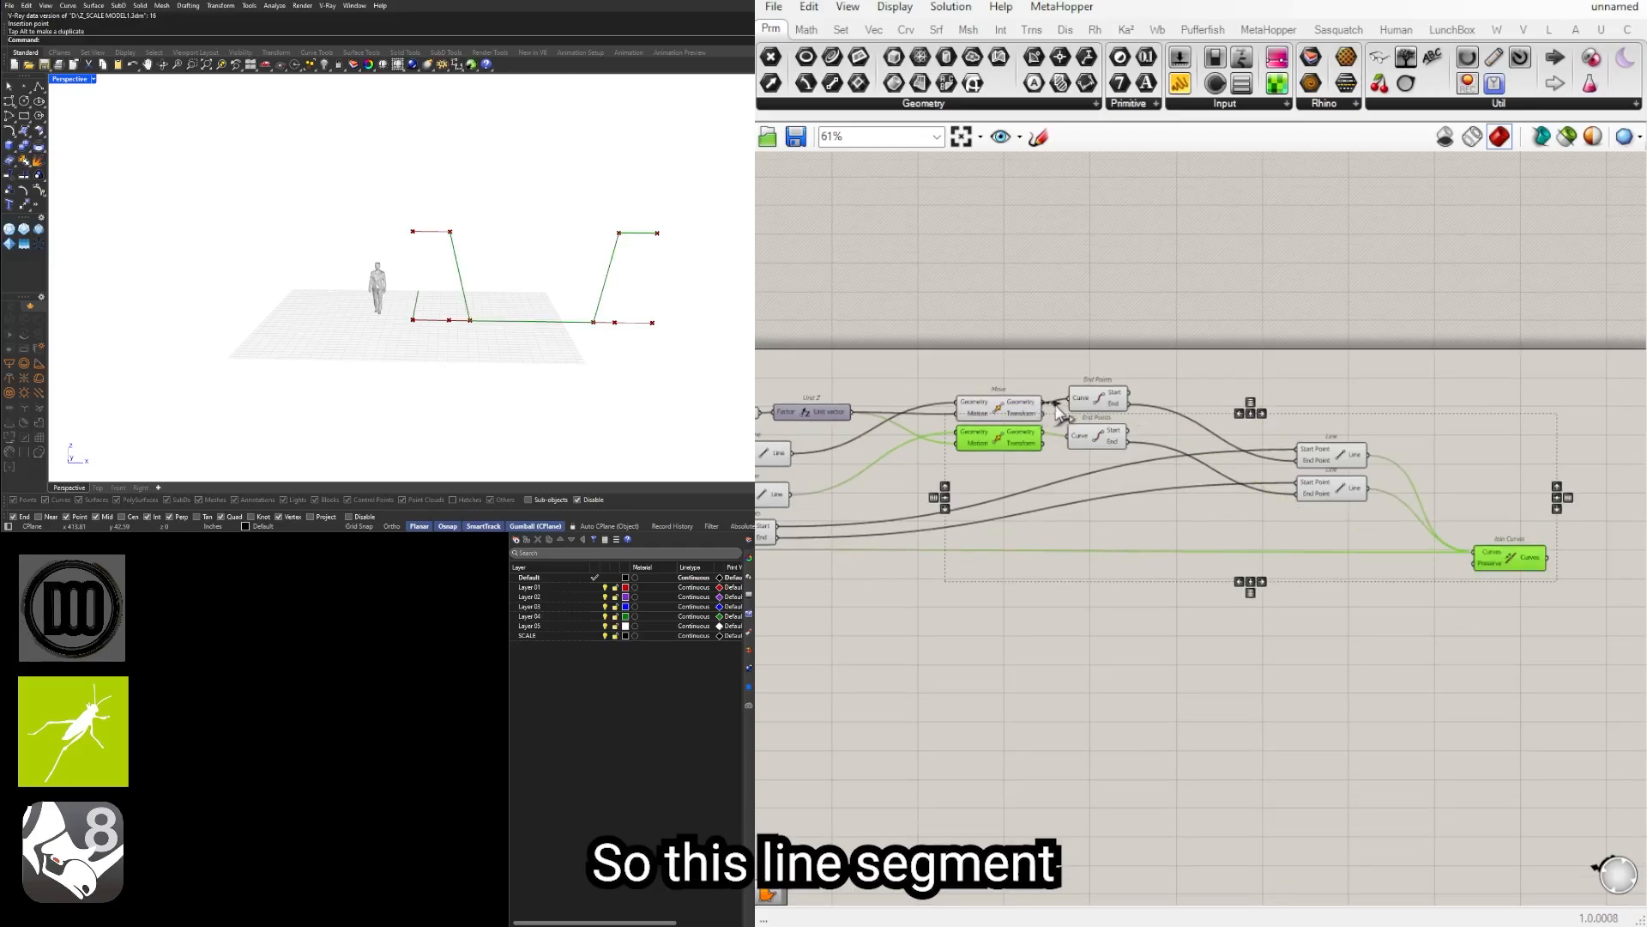
Step: Add the upper Move's Geometry output to the Join Curves component's Curves input, keeping the existing connections
{"action": "left_click_drag", "start_coordinate": [1045, 403], "coordinate": [1474, 553], "text": "shift"}
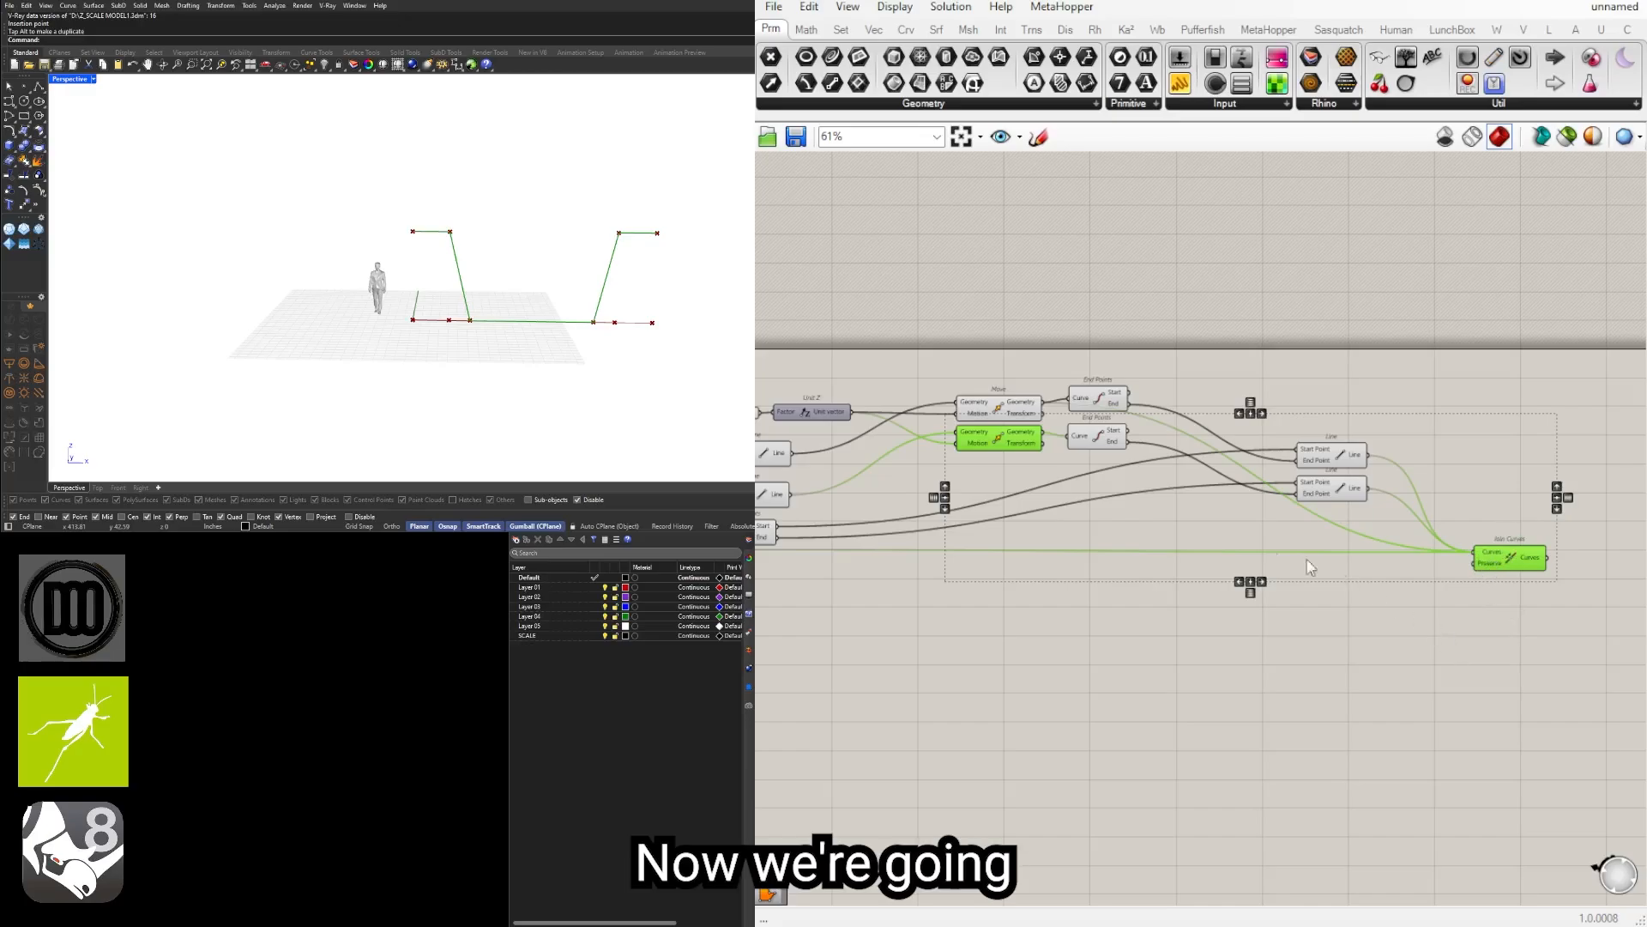
Step: Add the lower Move's Geometry output to the Join Curves component's Curves input, keeping the existing connections
{"action": "left_click", "coordinate": [1005, 432]}
{"action": "left_click_drag", "start_coordinate": [1043, 433], "coordinate": [1496, 550], "text": "shift"}
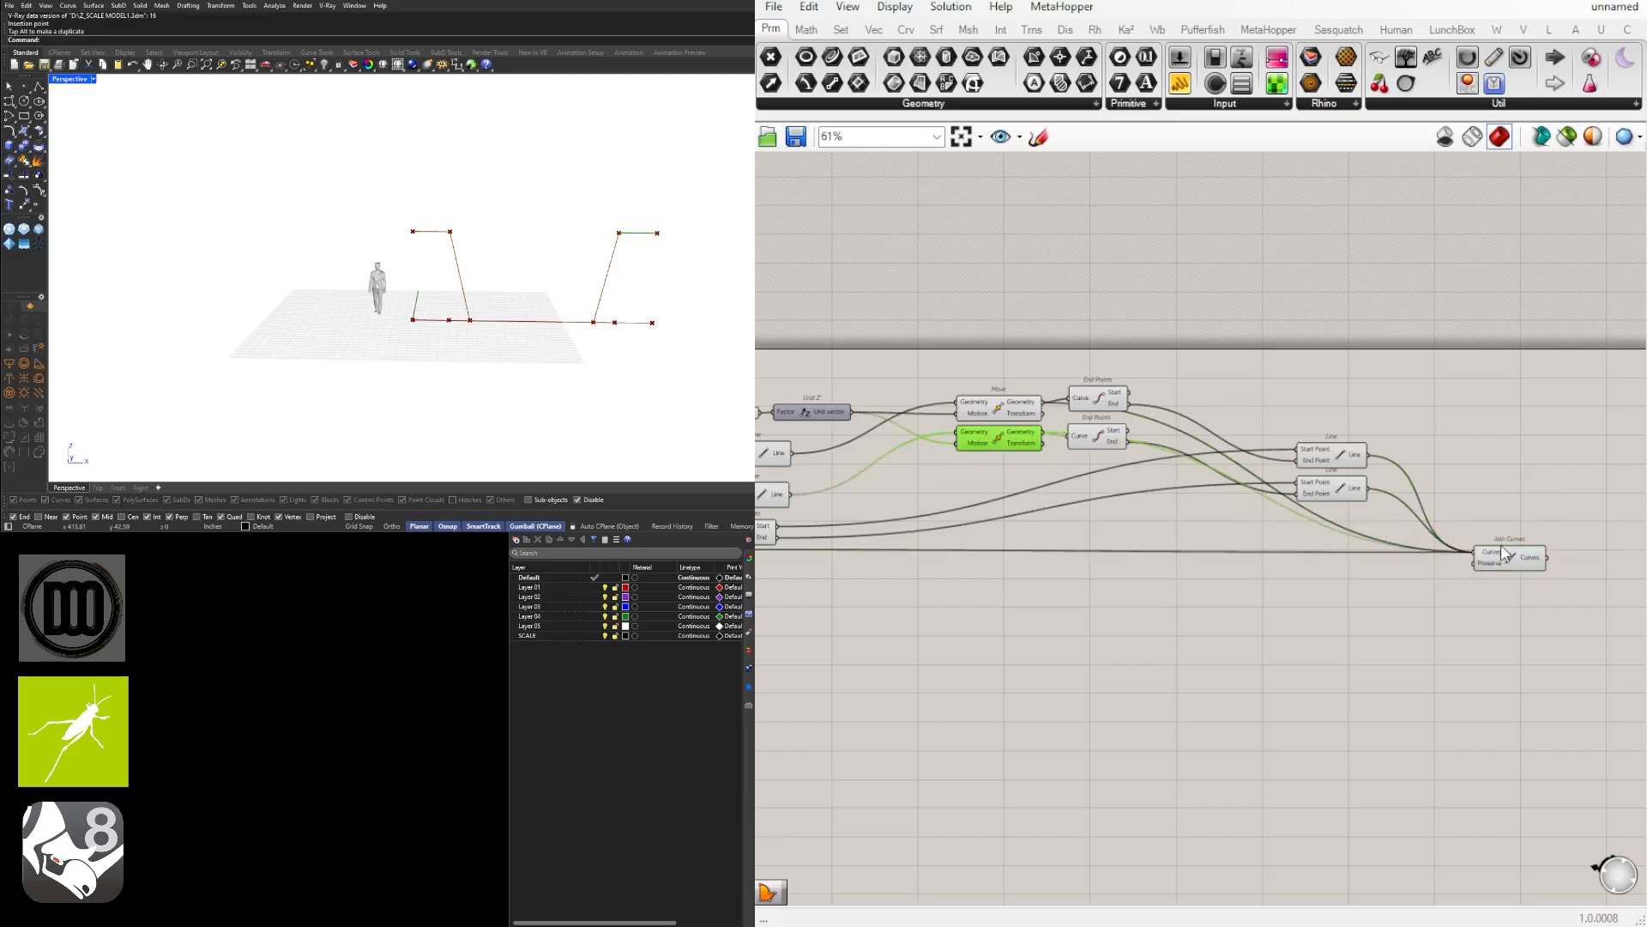
{"action": "left_click", "coordinate": [1490, 558], "text": "shift"}
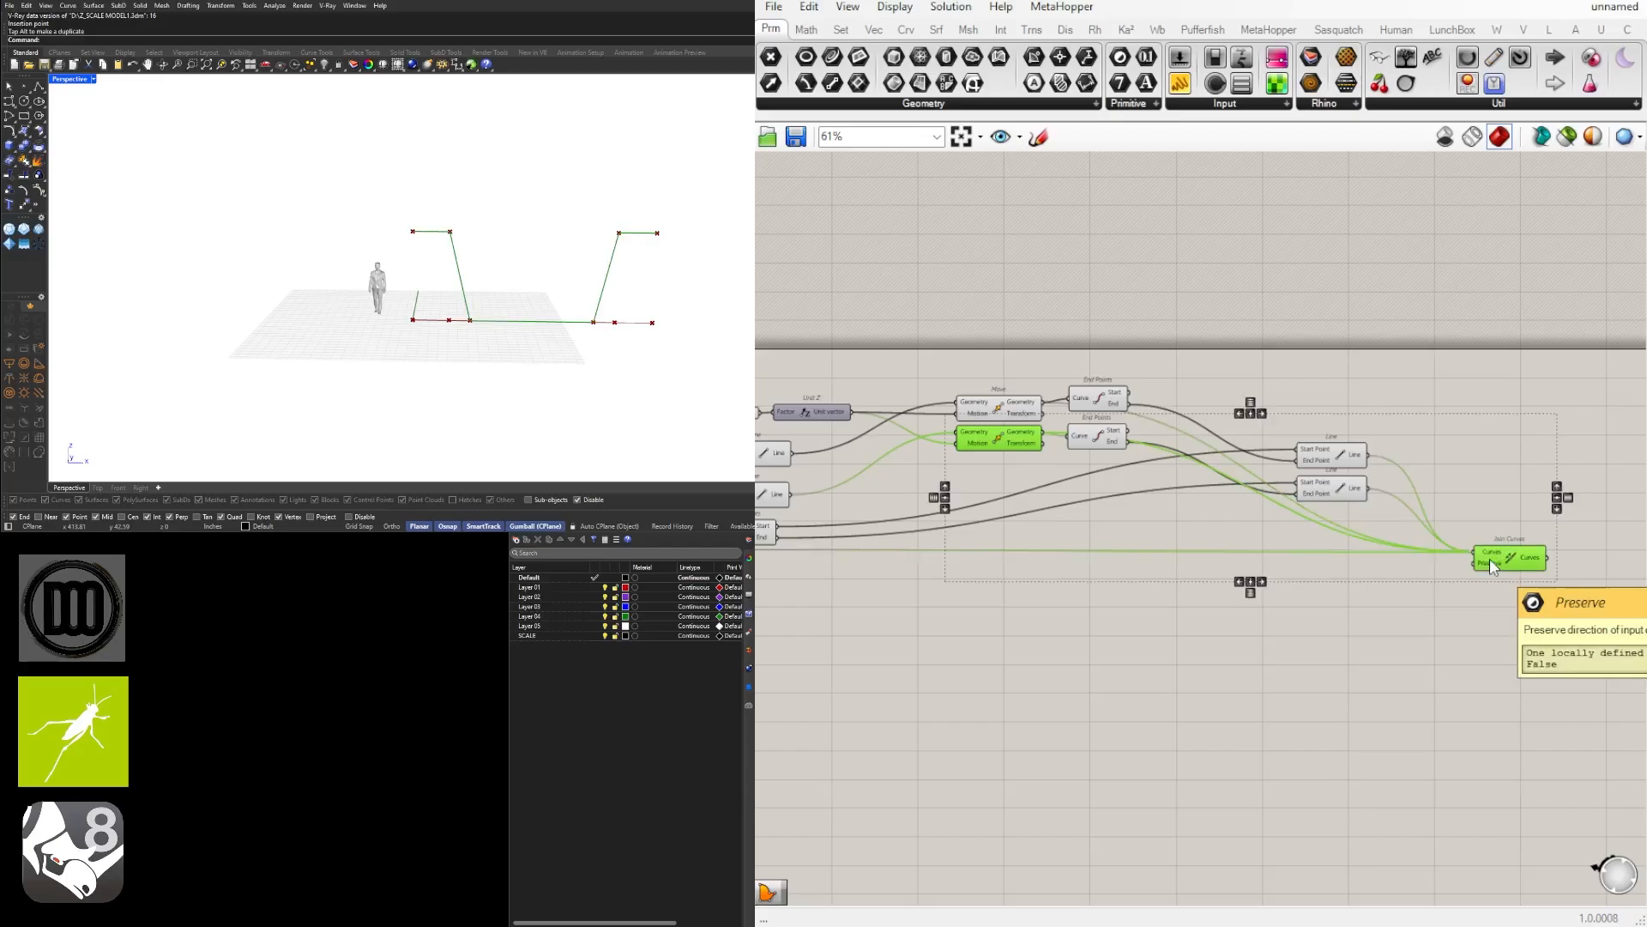
Step: Check the segments feeding Join Curves in the graph and viewport, and inspect the data type of its Curves output
{"action": "scroll", "coordinate": [1052, 420], "scroll_direction": "up", "scroll_amount": 5}
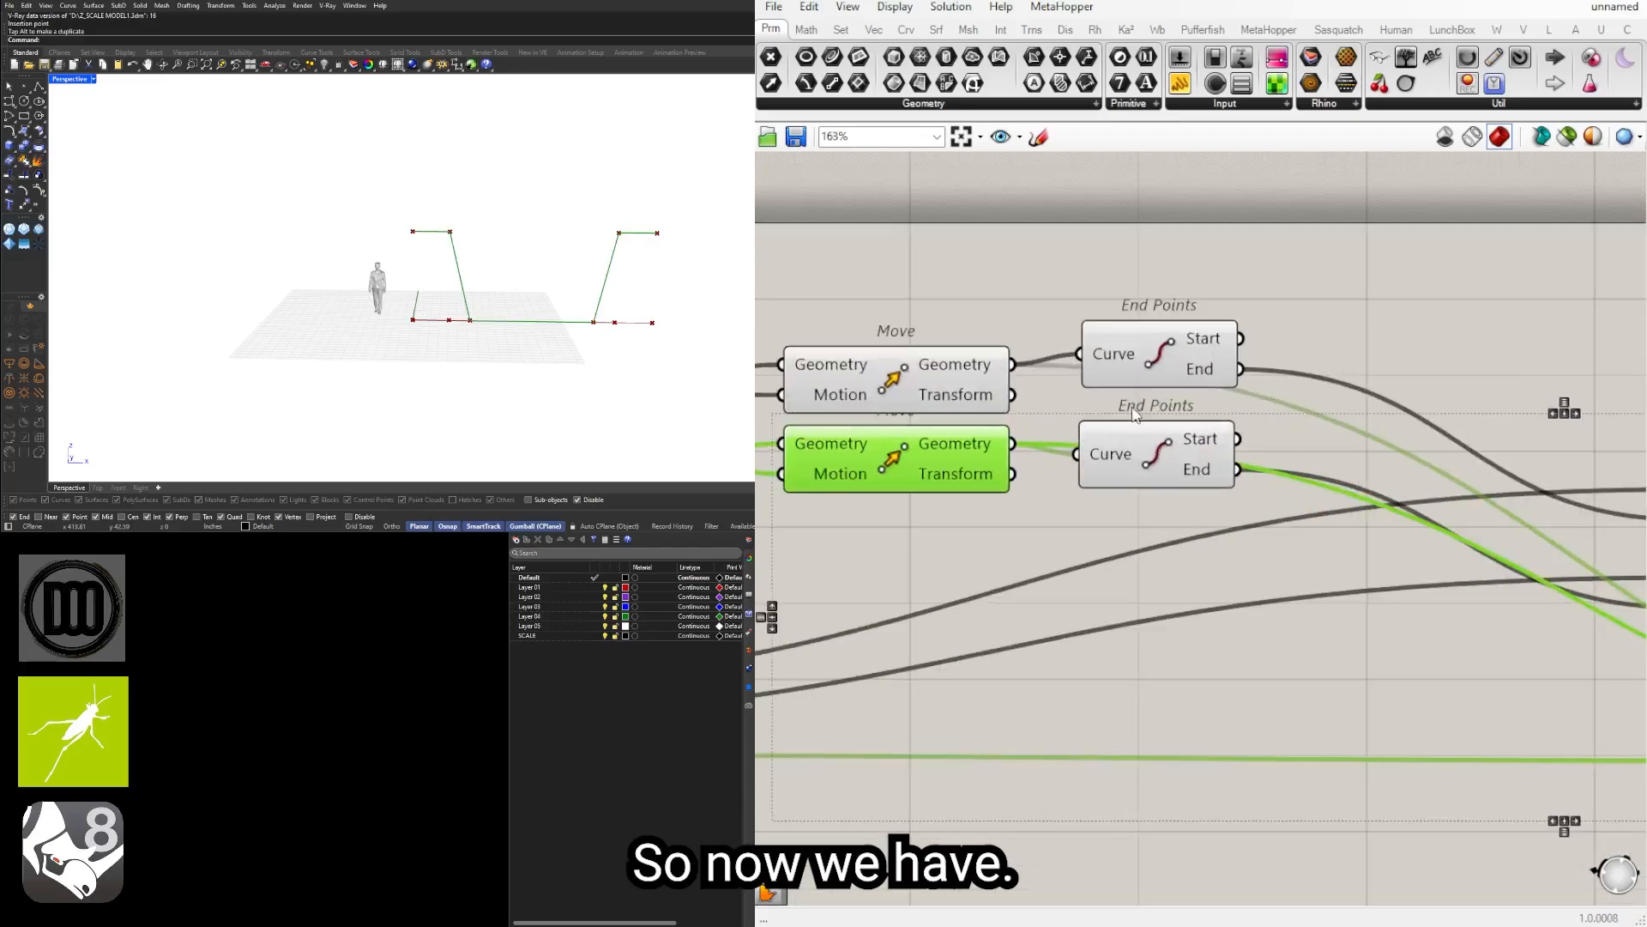
{"action": "scroll", "coordinate": [1118, 438], "scroll_direction": "down", "scroll_amount": 3}
{"action": "right_click_drag", "start_coordinate": [1325, 526], "coordinate": [922, 466]}
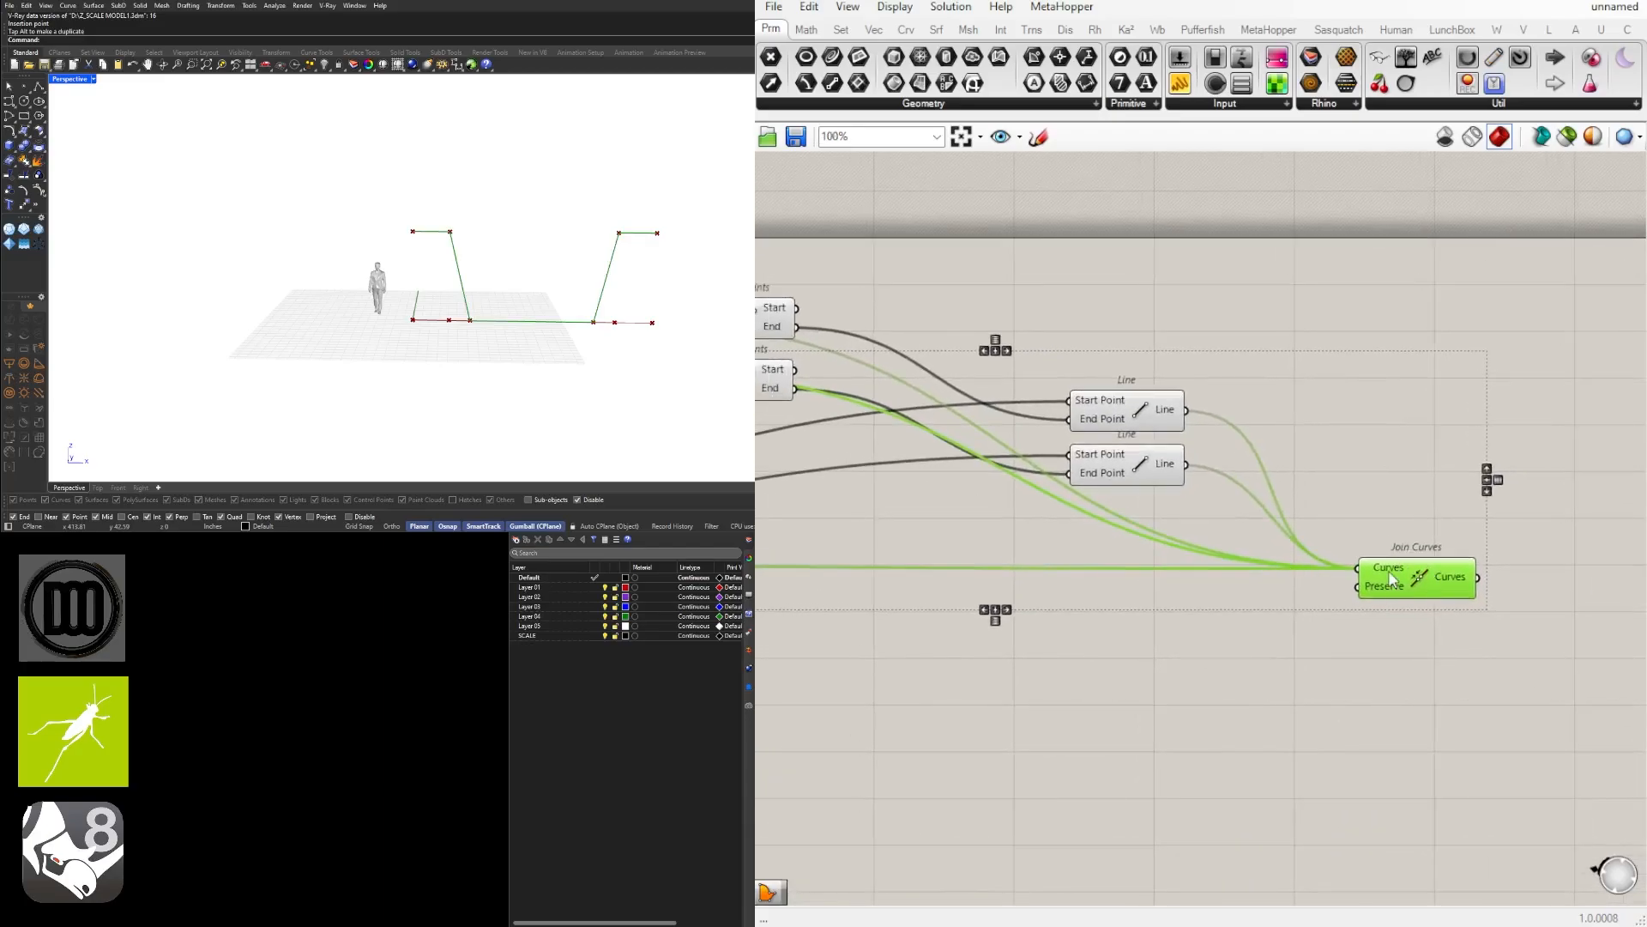
{"action": "mouse_move", "coordinate": [1391, 579]}
{"action": "scroll", "coordinate": [1392, 579], "scroll_direction": "down", "scroll_amount": 2}
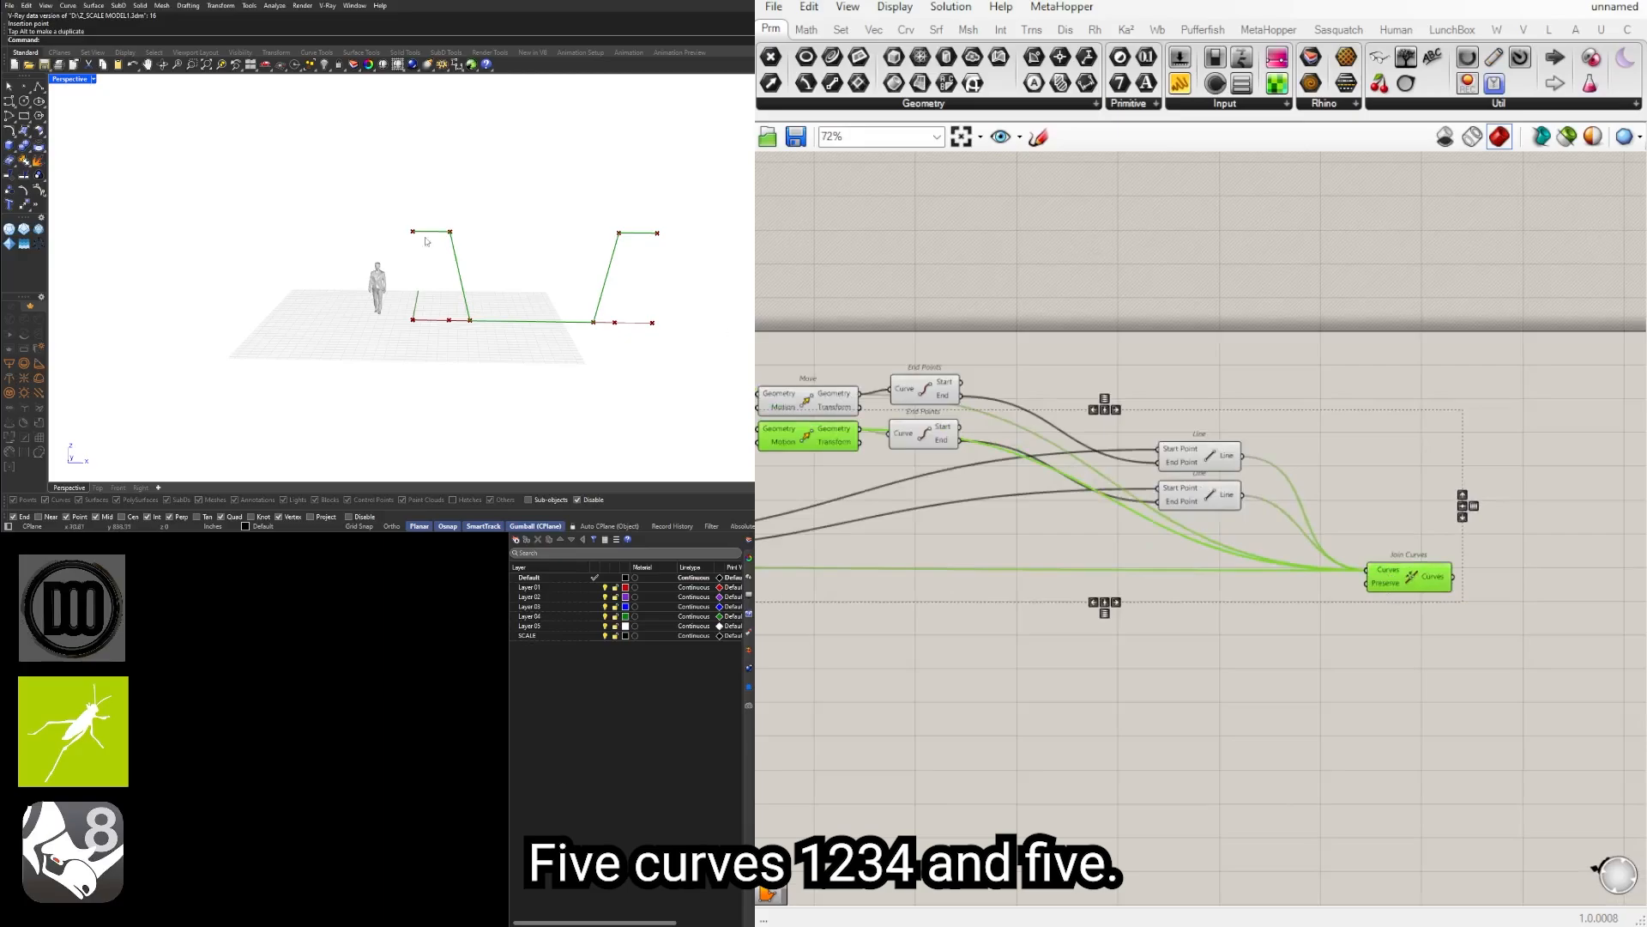
{"action": "scroll", "coordinate": [1597, 598], "scroll_direction": "up", "scroll_amount": 3}
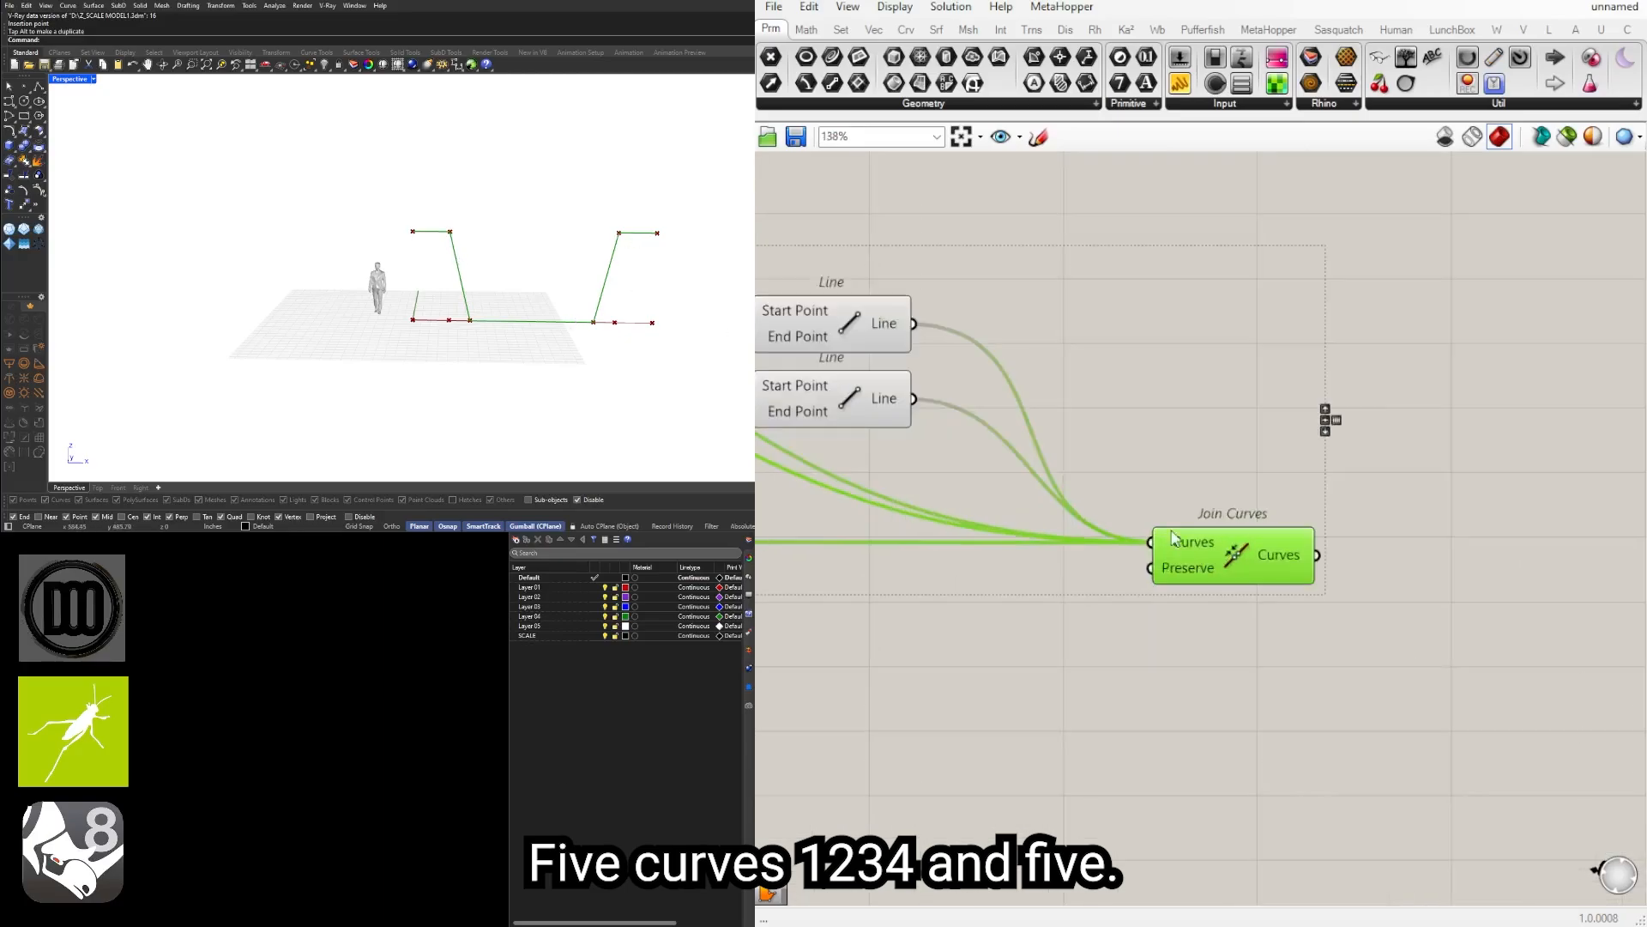
{"action": "mouse_move", "coordinate": [1287, 567]}
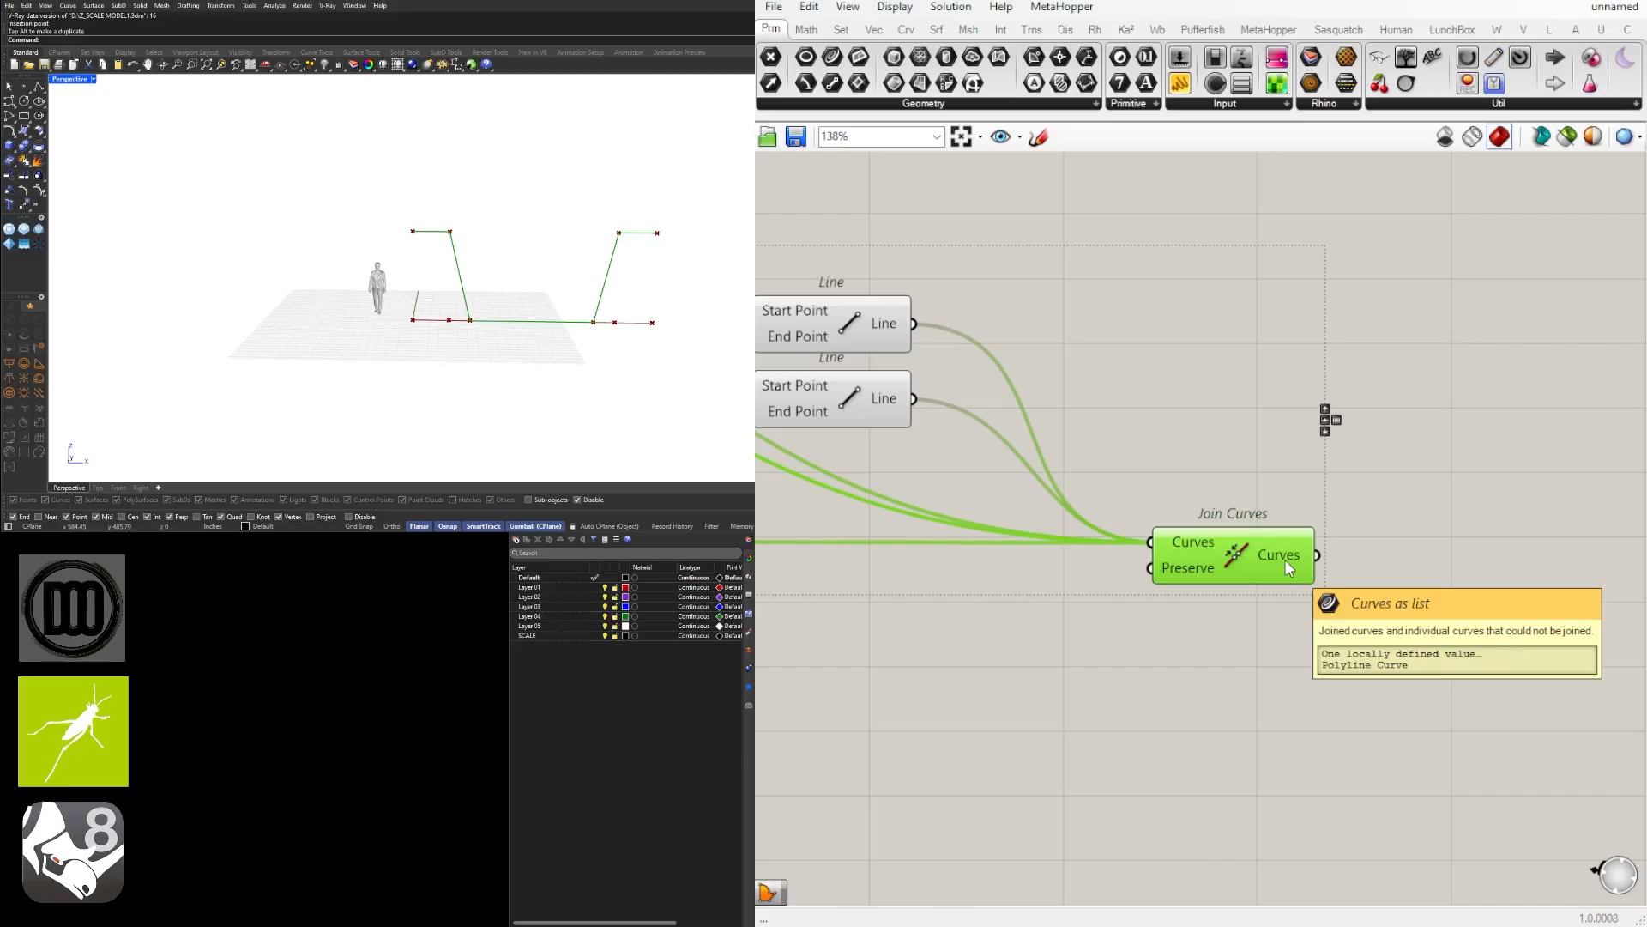
Step: Flatten the Curves input of Join Curves and move the component up, closer to the Line components
{"action": "left_click_drag", "start_coordinate": [1289, 569], "coordinate": [1262, 530]}
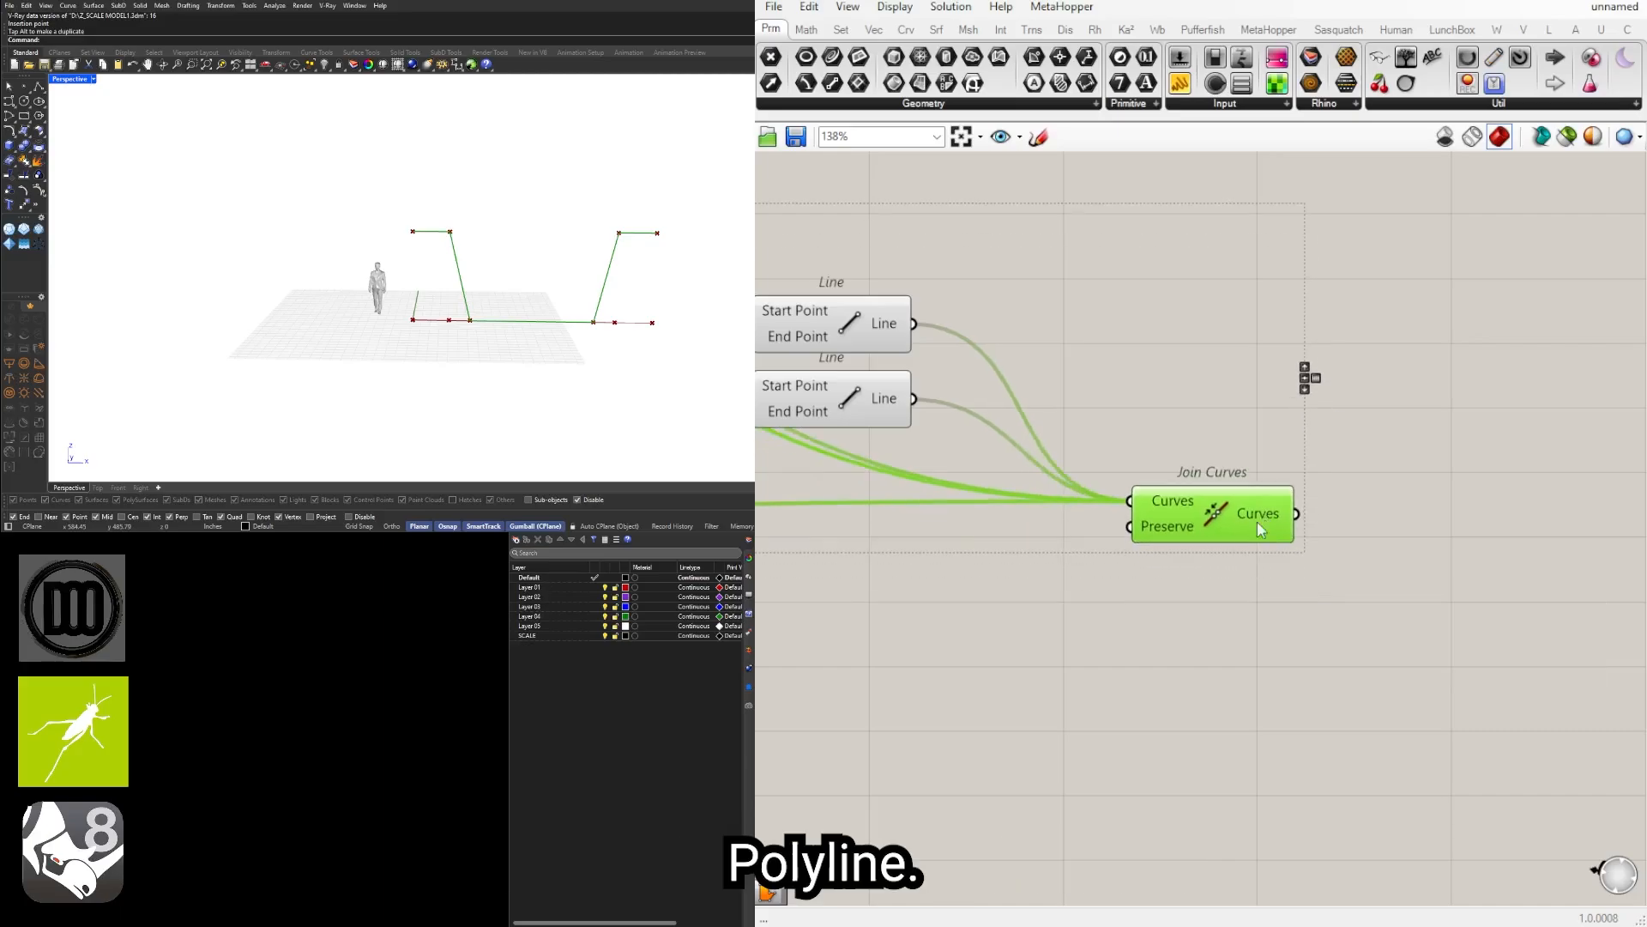
{"action": "right_click", "coordinate": [1164, 505]}
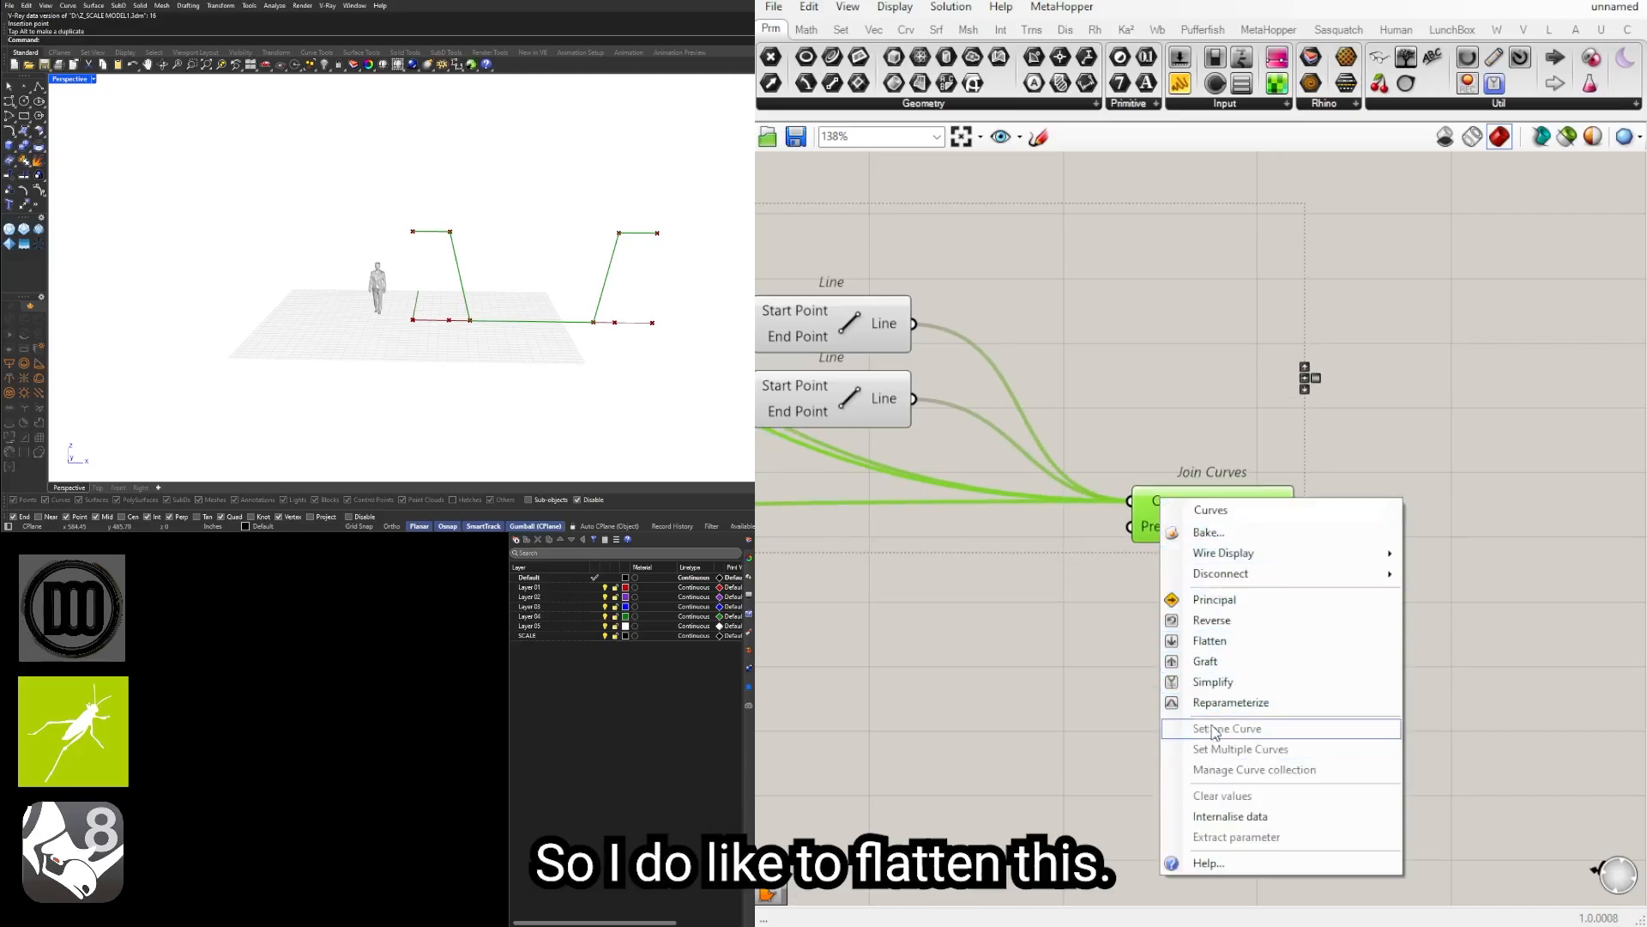
{"action": "left_click", "coordinate": [1212, 641]}
{"action": "left_click_drag", "start_coordinate": [1231, 527], "coordinate": [1166, 347]}
Step: Review the whole script from base geometry to Join Curves and compare it with the sloped profile in the viewport
{"action": "scroll", "coordinate": [1402, 438], "scroll_direction": "down", "scroll_amount": 6}
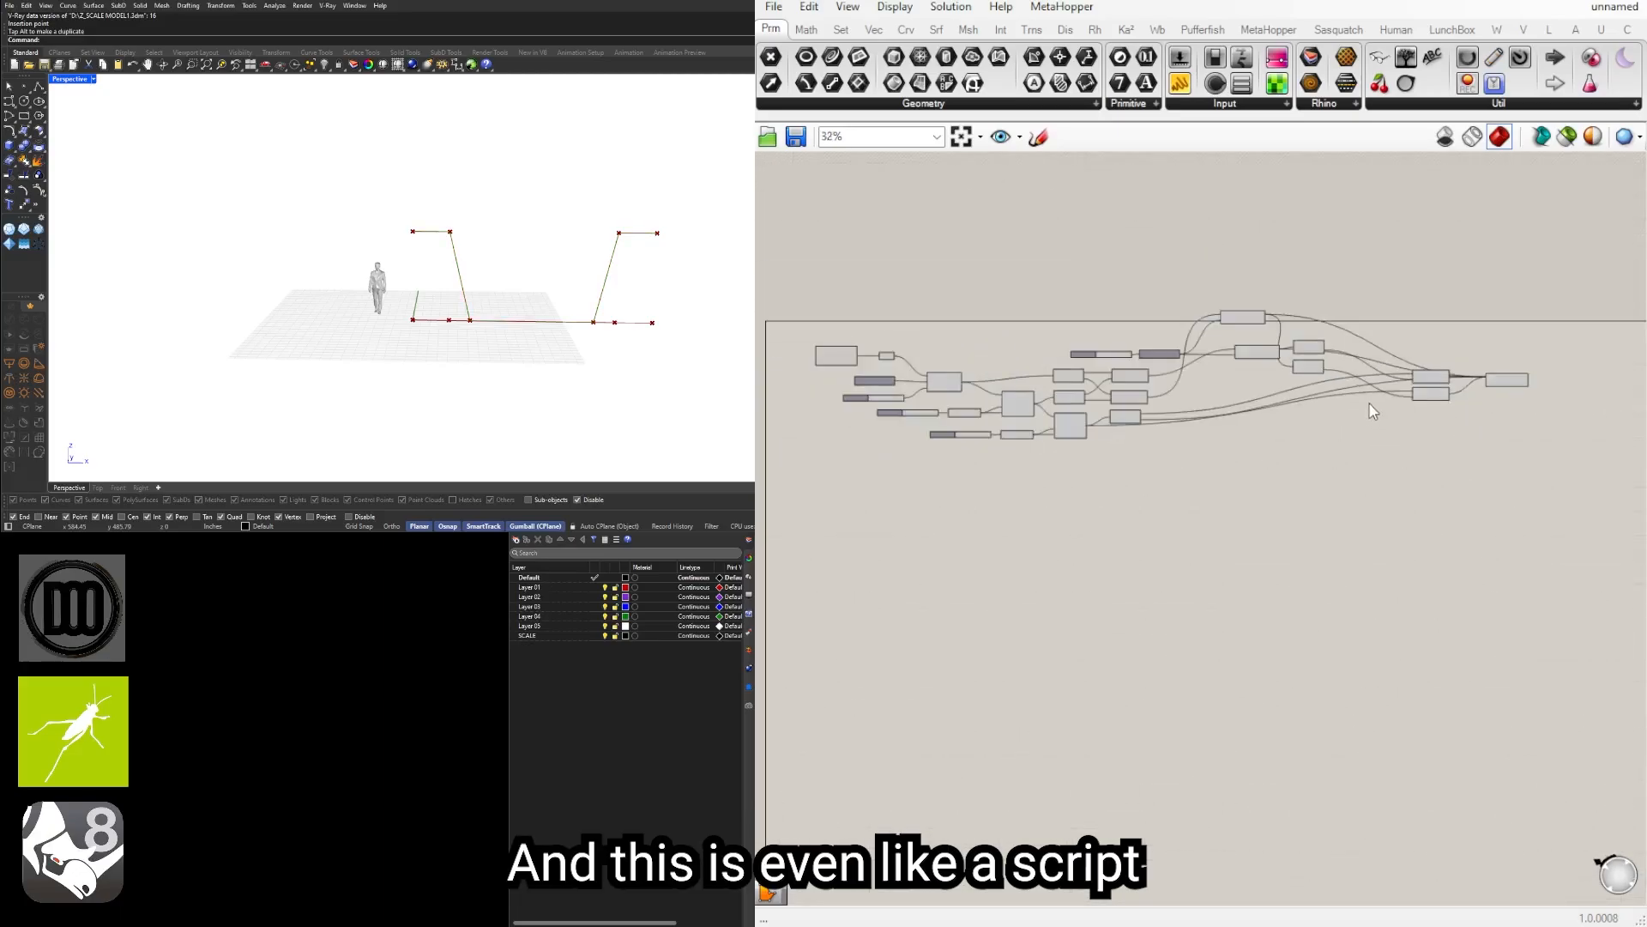
{"action": "left_click_drag", "start_coordinate": [1387, 427], "coordinate": [756, 245]}
{"action": "right_click_drag", "start_coordinate": [848, 398], "coordinate": [1165, 451]}
{"action": "left_click_drag", "start_coordinate": [1221, 558], "coordinate": [978, 396], "text": "shift"}
{"action": "left_click", "coordinate": [1007, 337]}
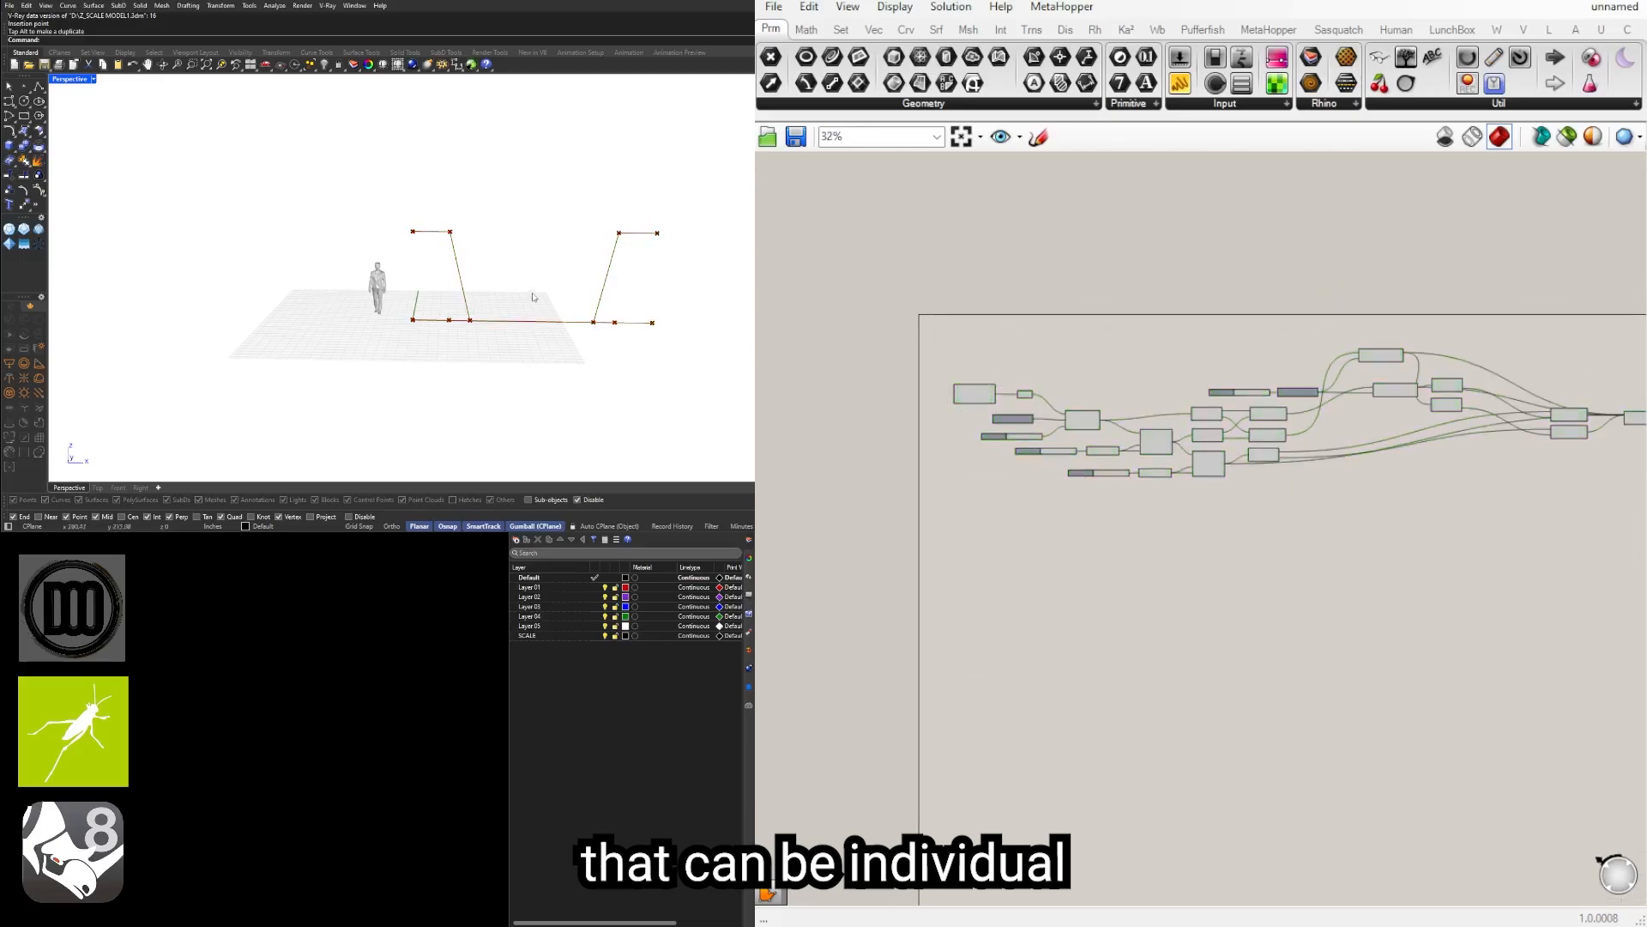
{"action": "scroll", "coordinate": [985, 507], "scroll_direction": "up", "scroll_amount": 5}
{"action": "left_click", "coordinate": [1351, 452]}
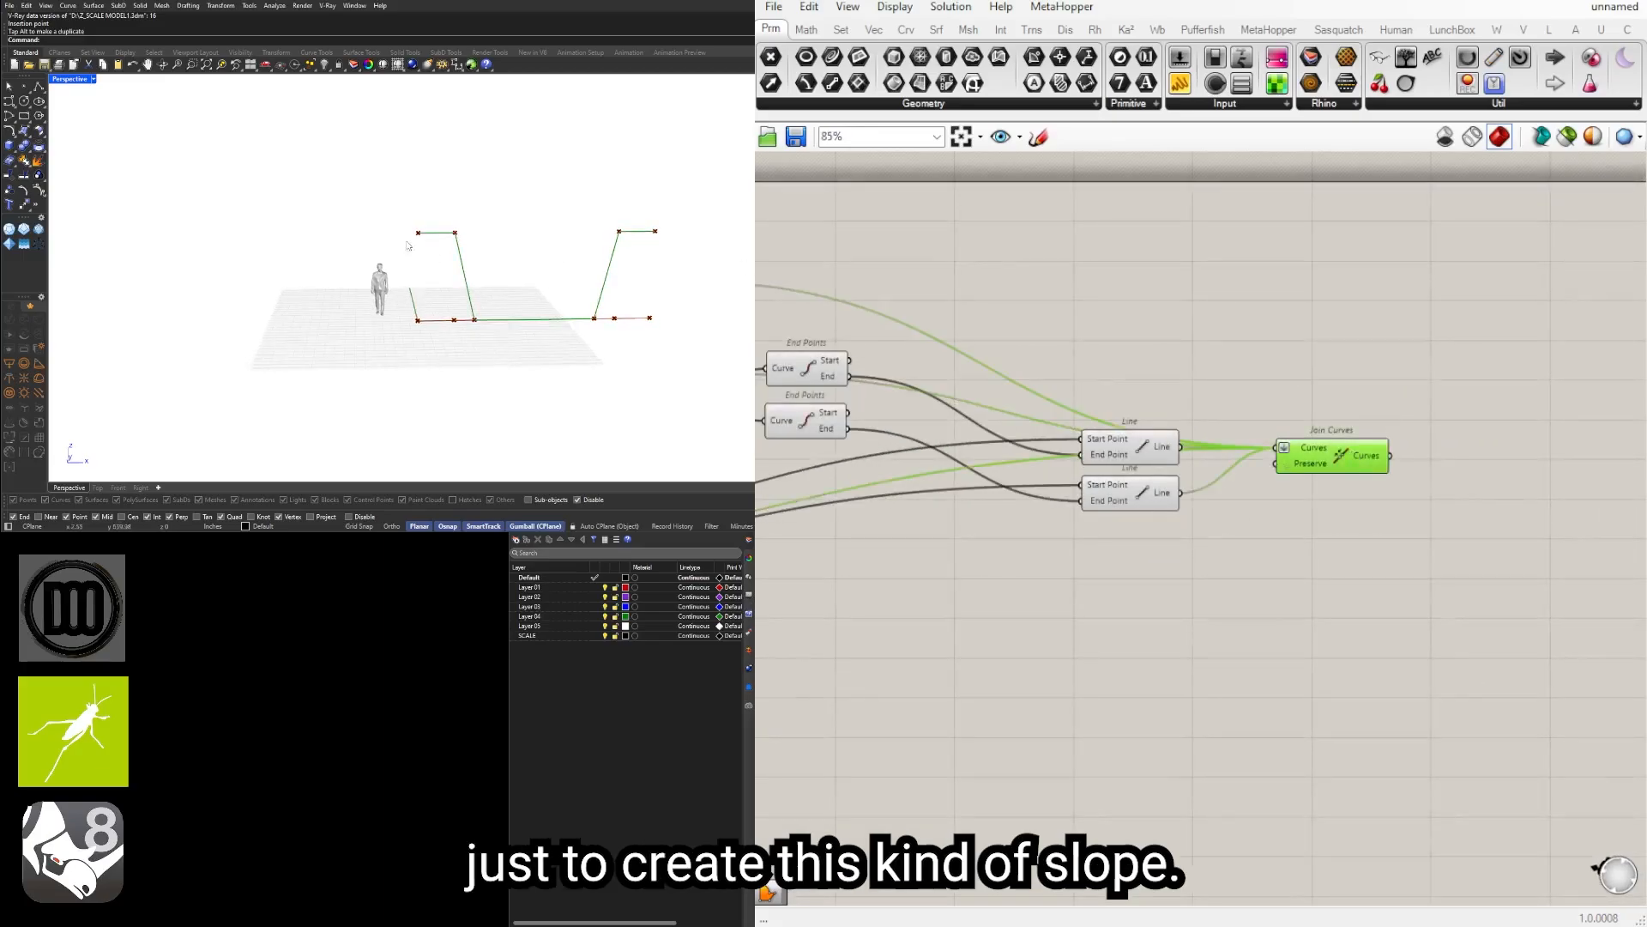
Step: Add a Fillet component beyond Join Curves and feed the joined curve into its Curve input
{"action": "scroll", "coordinate": [1510, 489], "scroll_direction": "up", "scroll_amount": 3}
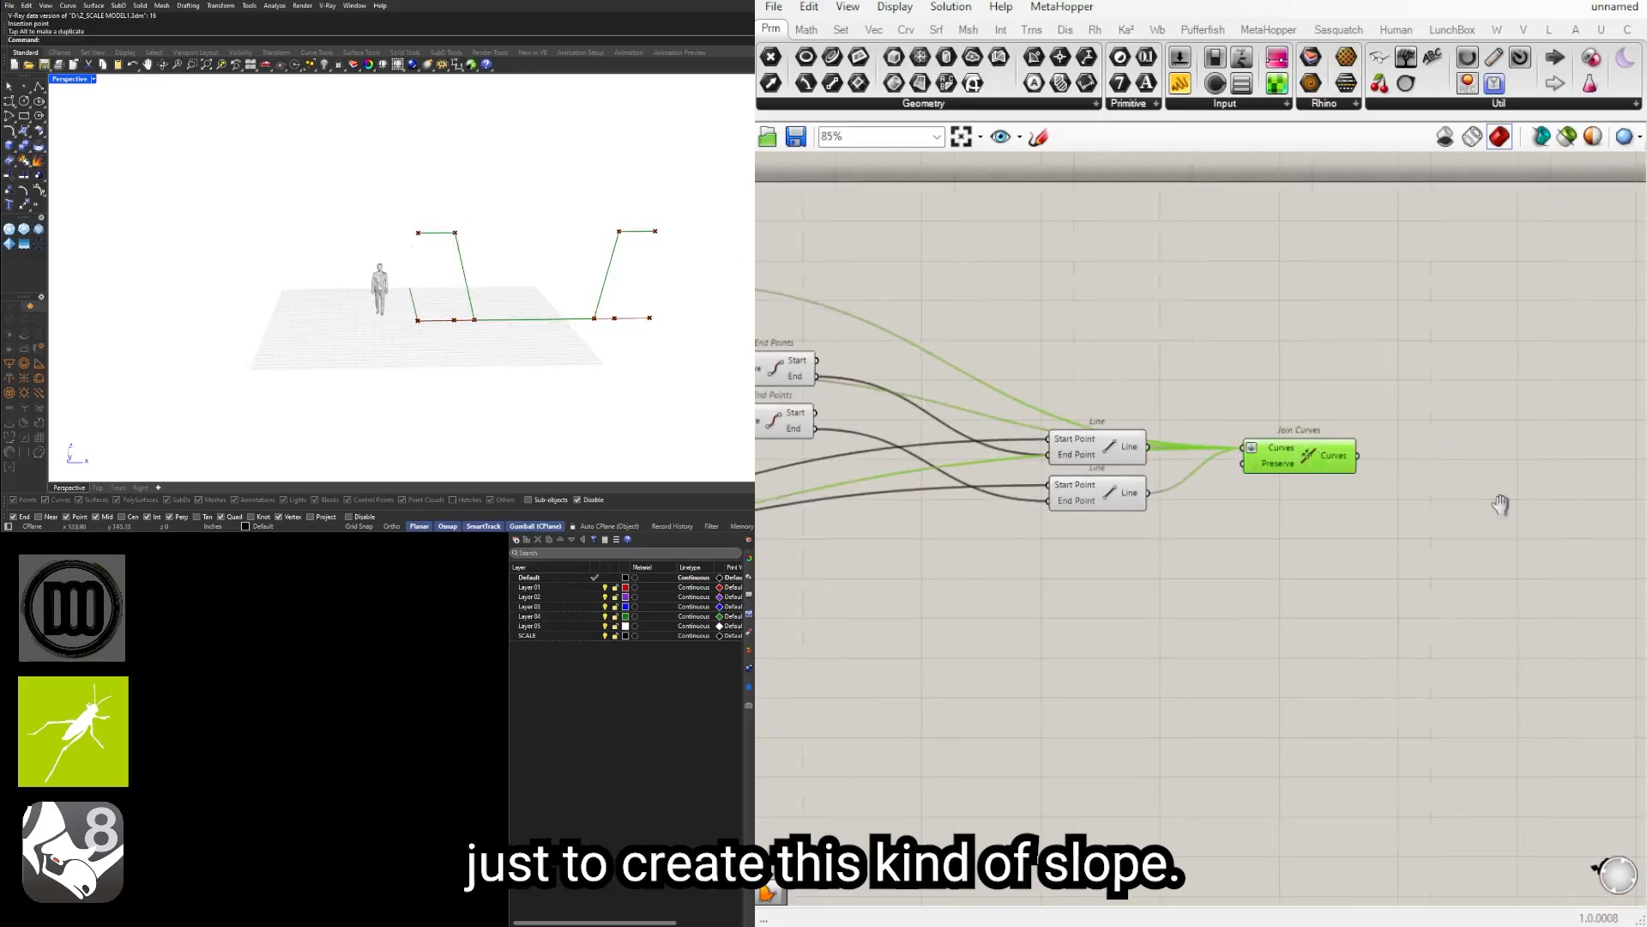
{"action": "double_click", "coordinate": [1373, 467]}
{"action": "type", "text": "fill"}
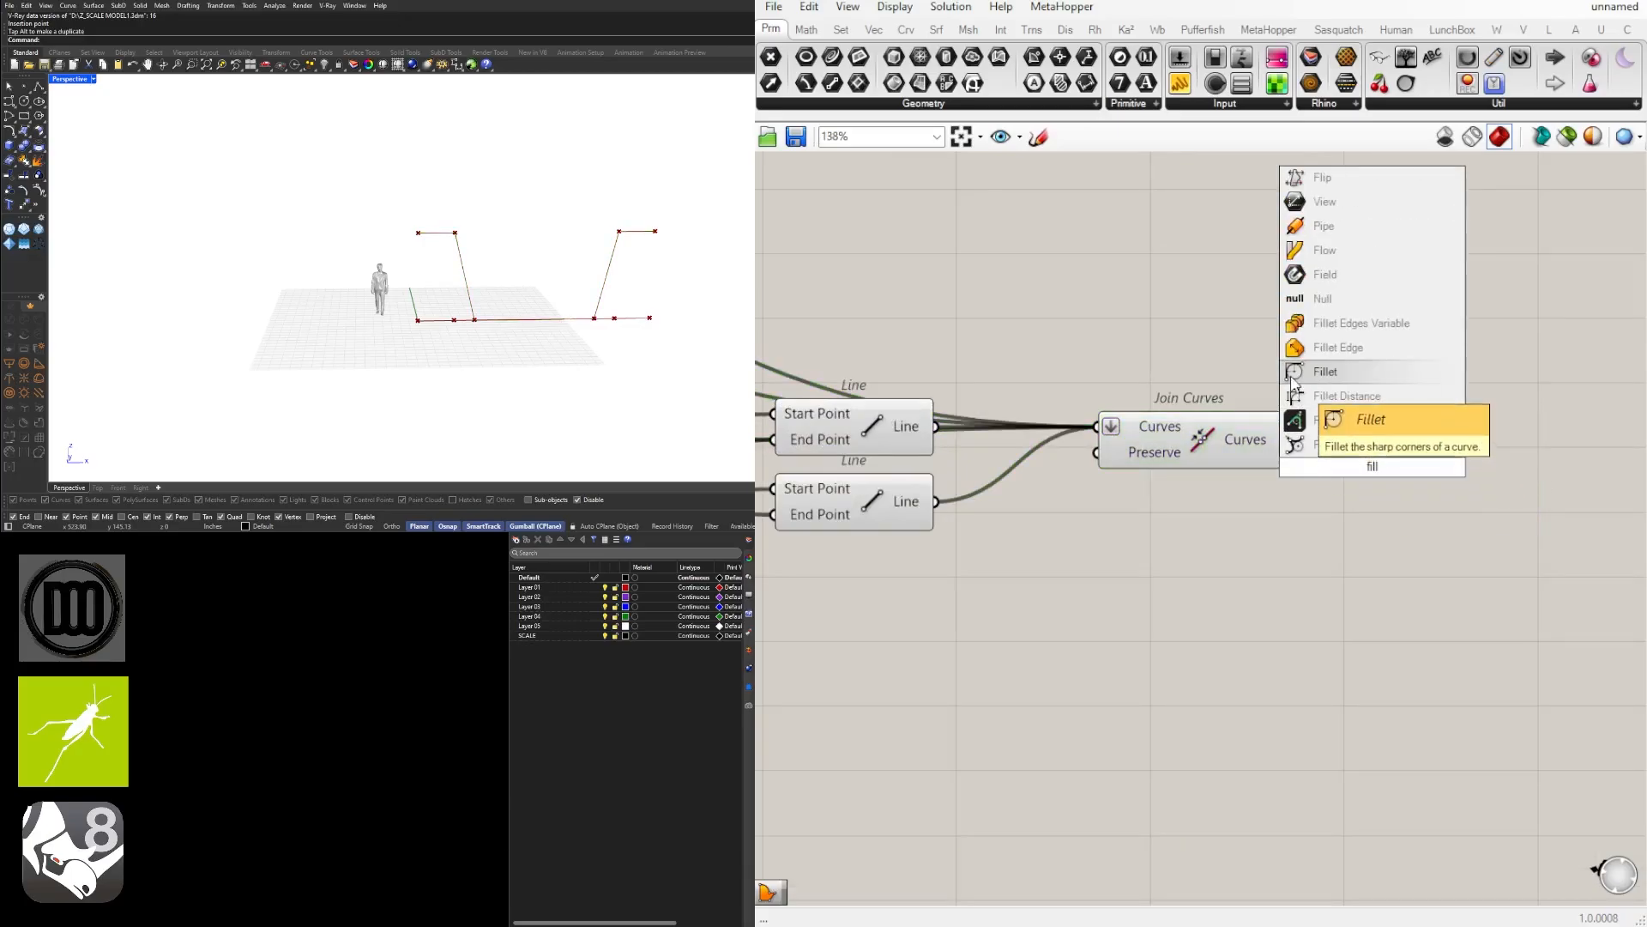
{"action": "left_click", "coordinate": [1313, 372]}
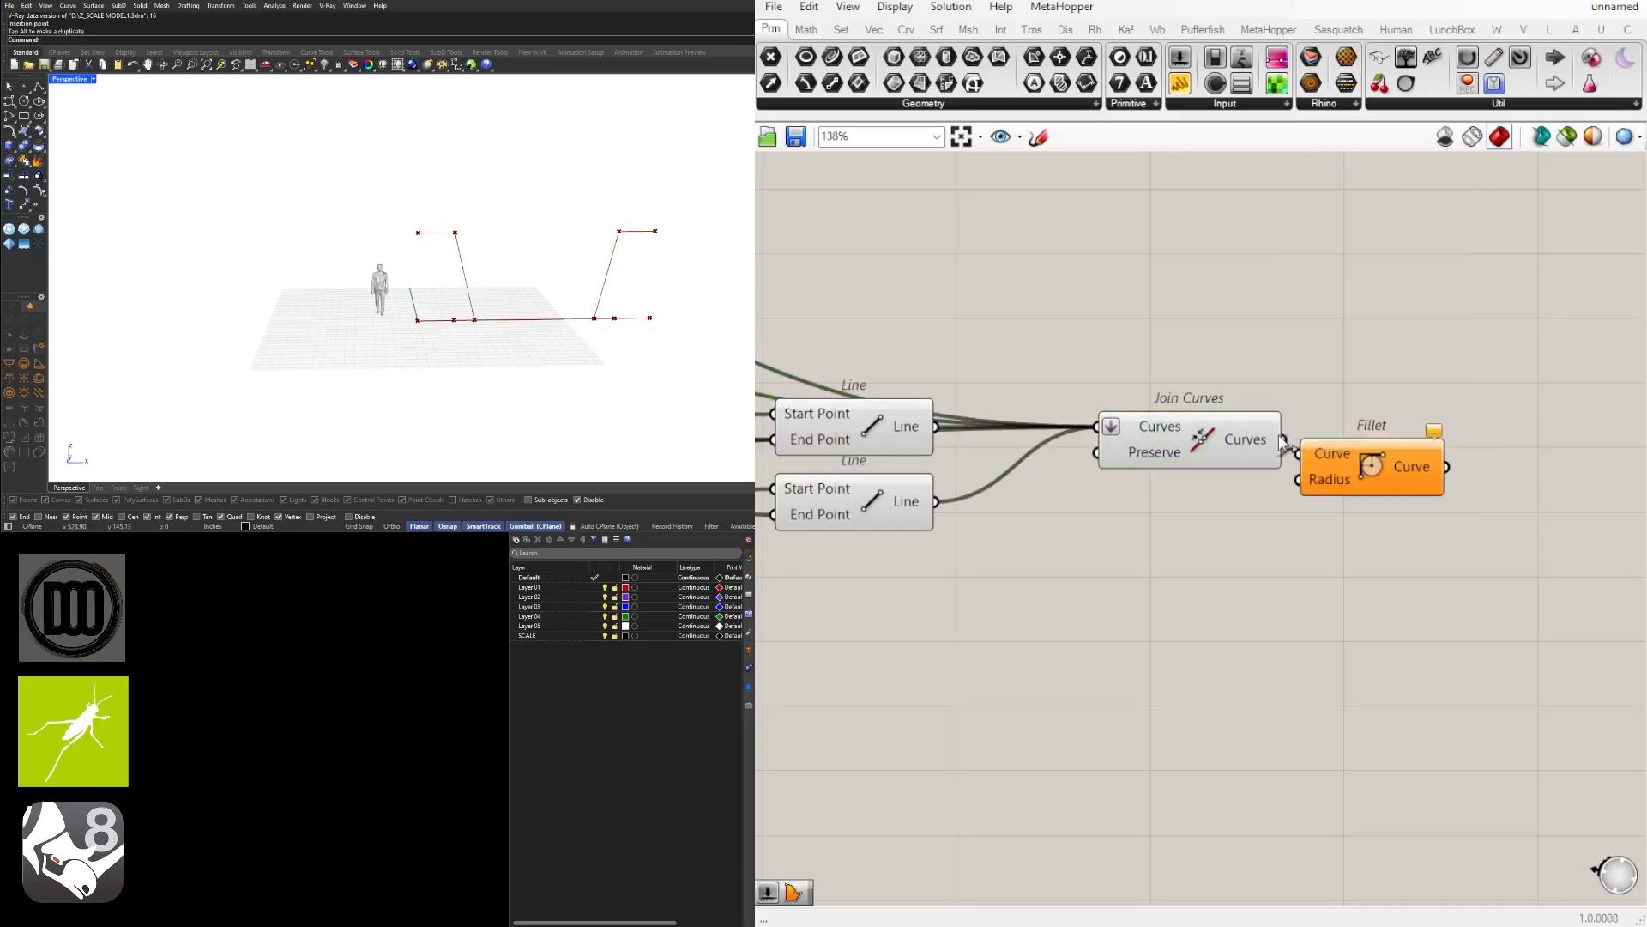
{"action": "left_click_drag", "start_coordinate": [1332, 459], "coordinate": [1408, 485]}
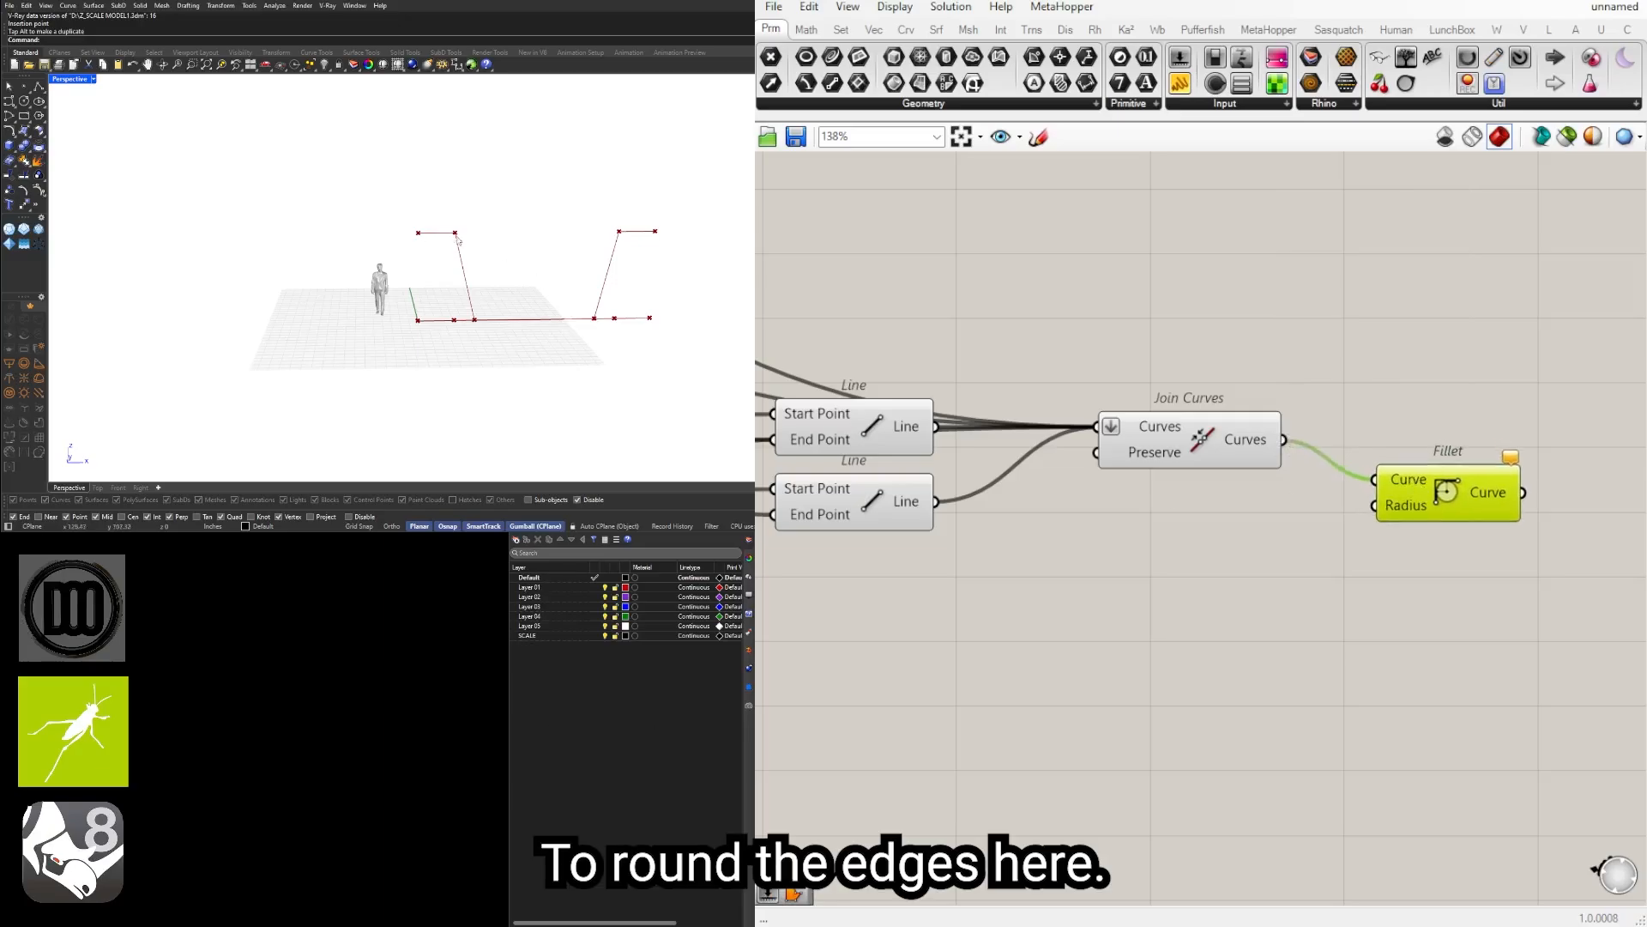
Step: Create a number slider with the value 24 and connect it to the Fillet component's Radius input
{"action": "double_click", "coordinate": [1209, 554]}
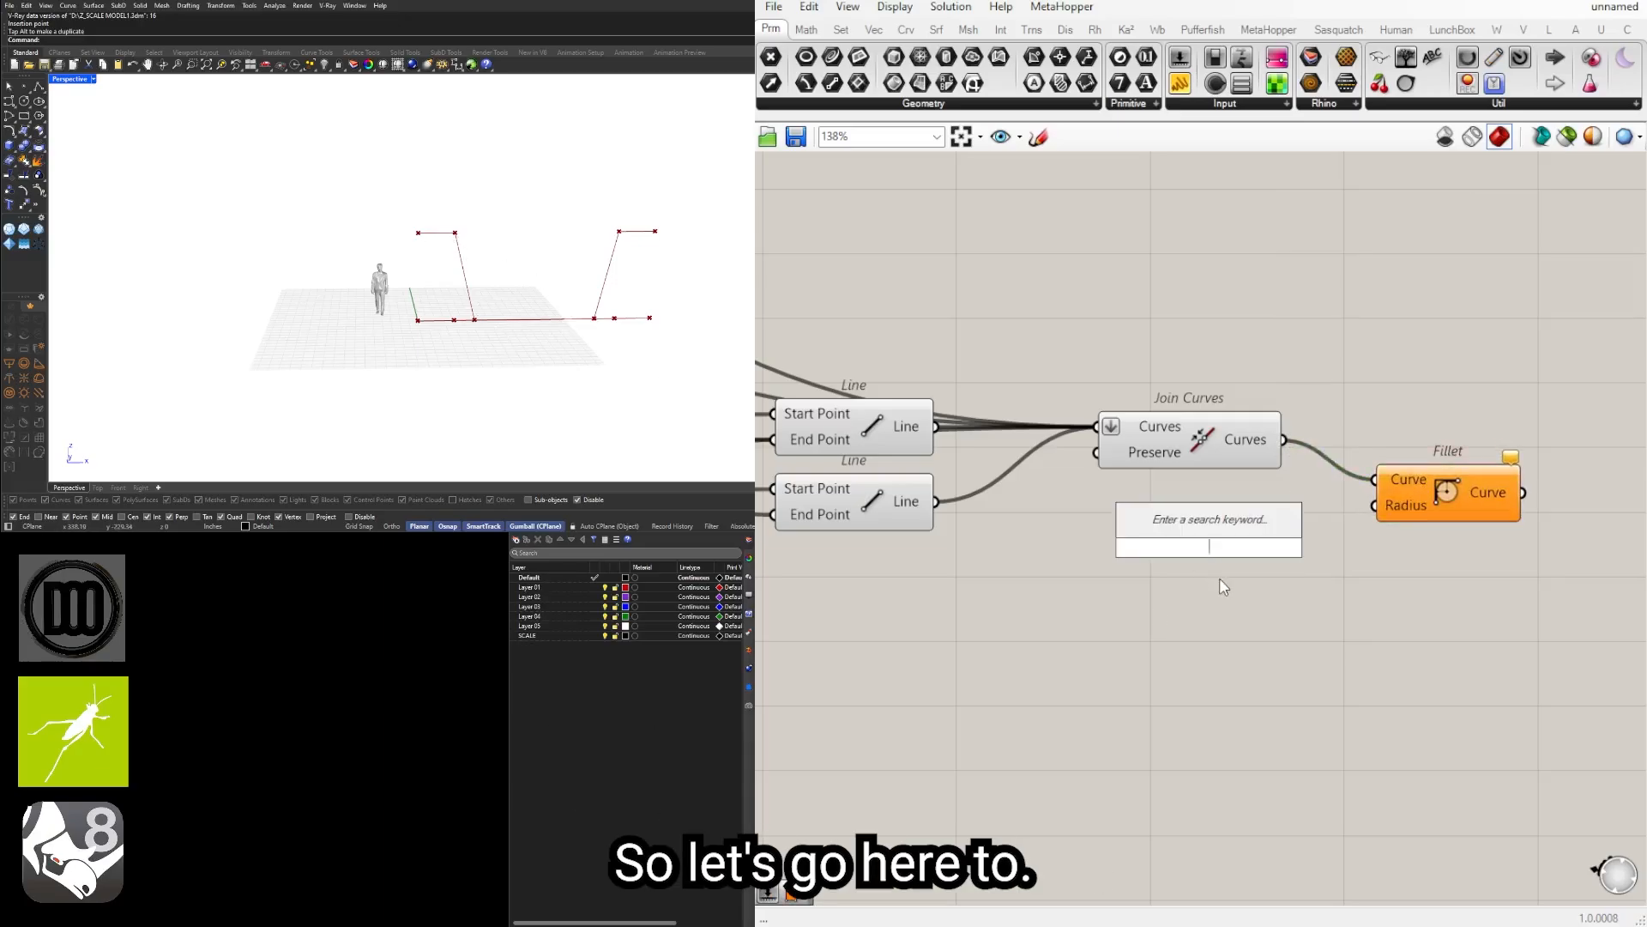
{"action": "type", "text": "24"}
{"action": "key", "text": "Return"}
{"action": "left_click_drag", "start_coordinate": [1344, 547], "coordinate": [1394, 514]}
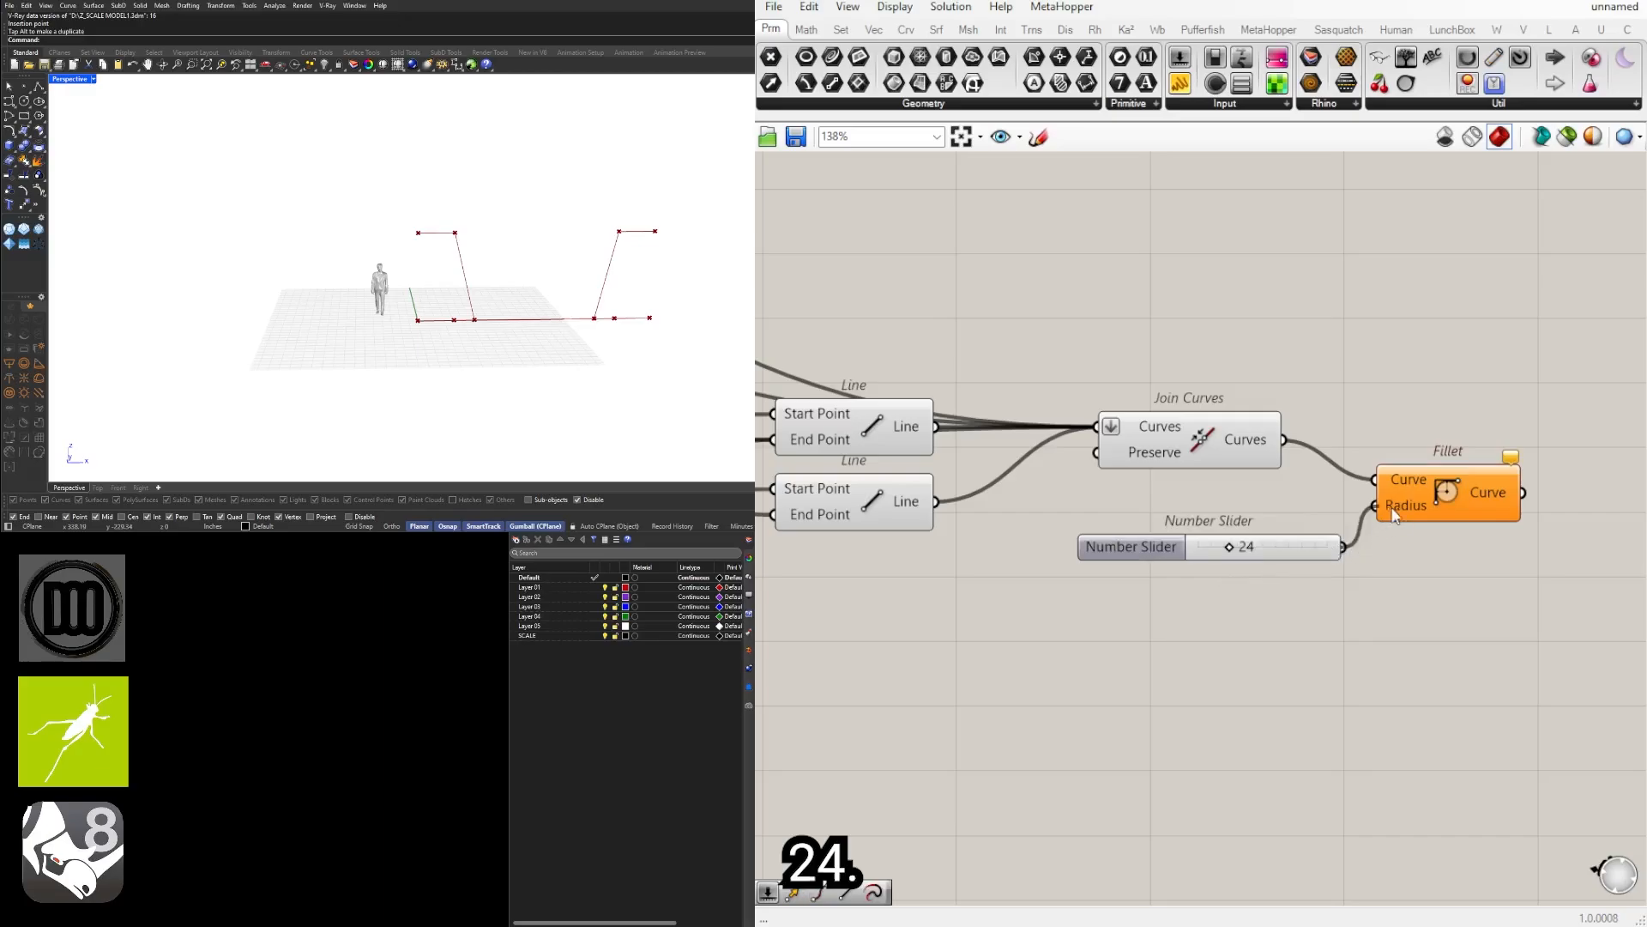
Step: Try a fillet radius of 40 on the profile's corners and settle on 28
{"action": "scroll", "coordinate": [1235, 553], "scroll_direction": "up", "scroll_amount": 3}
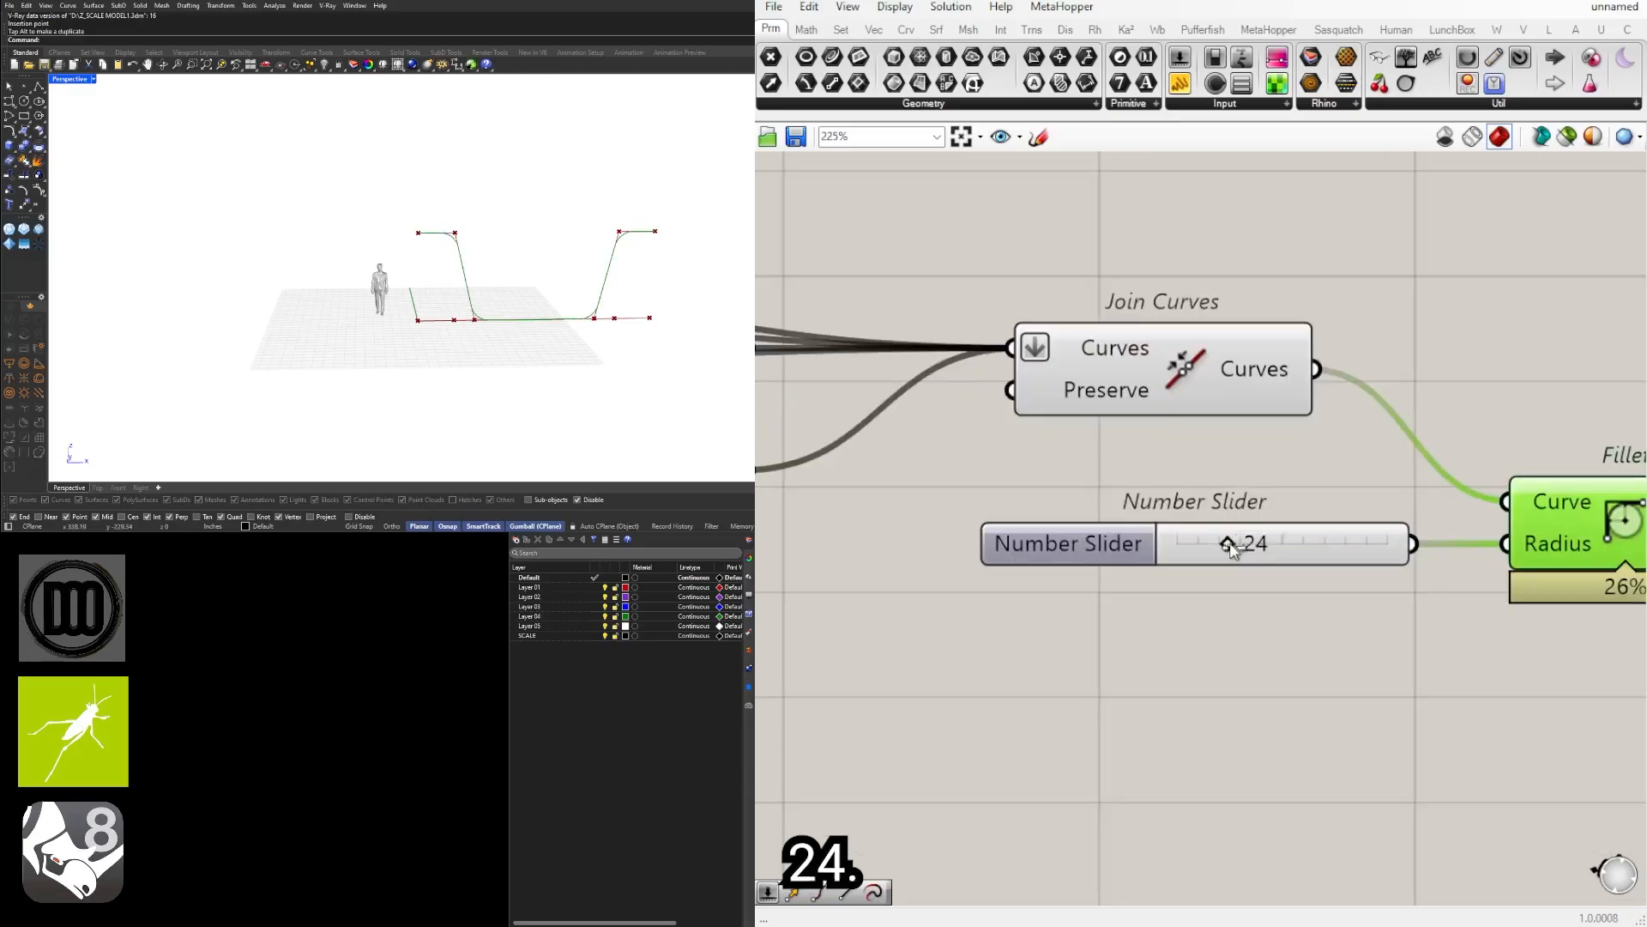
{"action": "mouse_move", "coordinate": [1231, 546]}
{"action": "left_mouse_down"}
{"action": "mouse_move", "coordinate": [1270, 548]}
{"action": "mouse_move", "coordinate": [1186, 547]}
{"action": "mouse_move", "coordinate": [1262, 547]}
{"action": "left_mouse_up"}
{"action": "scroll", "coordinate": [446, 246], "scroll_direction": "up", "scroll_amount": 2}
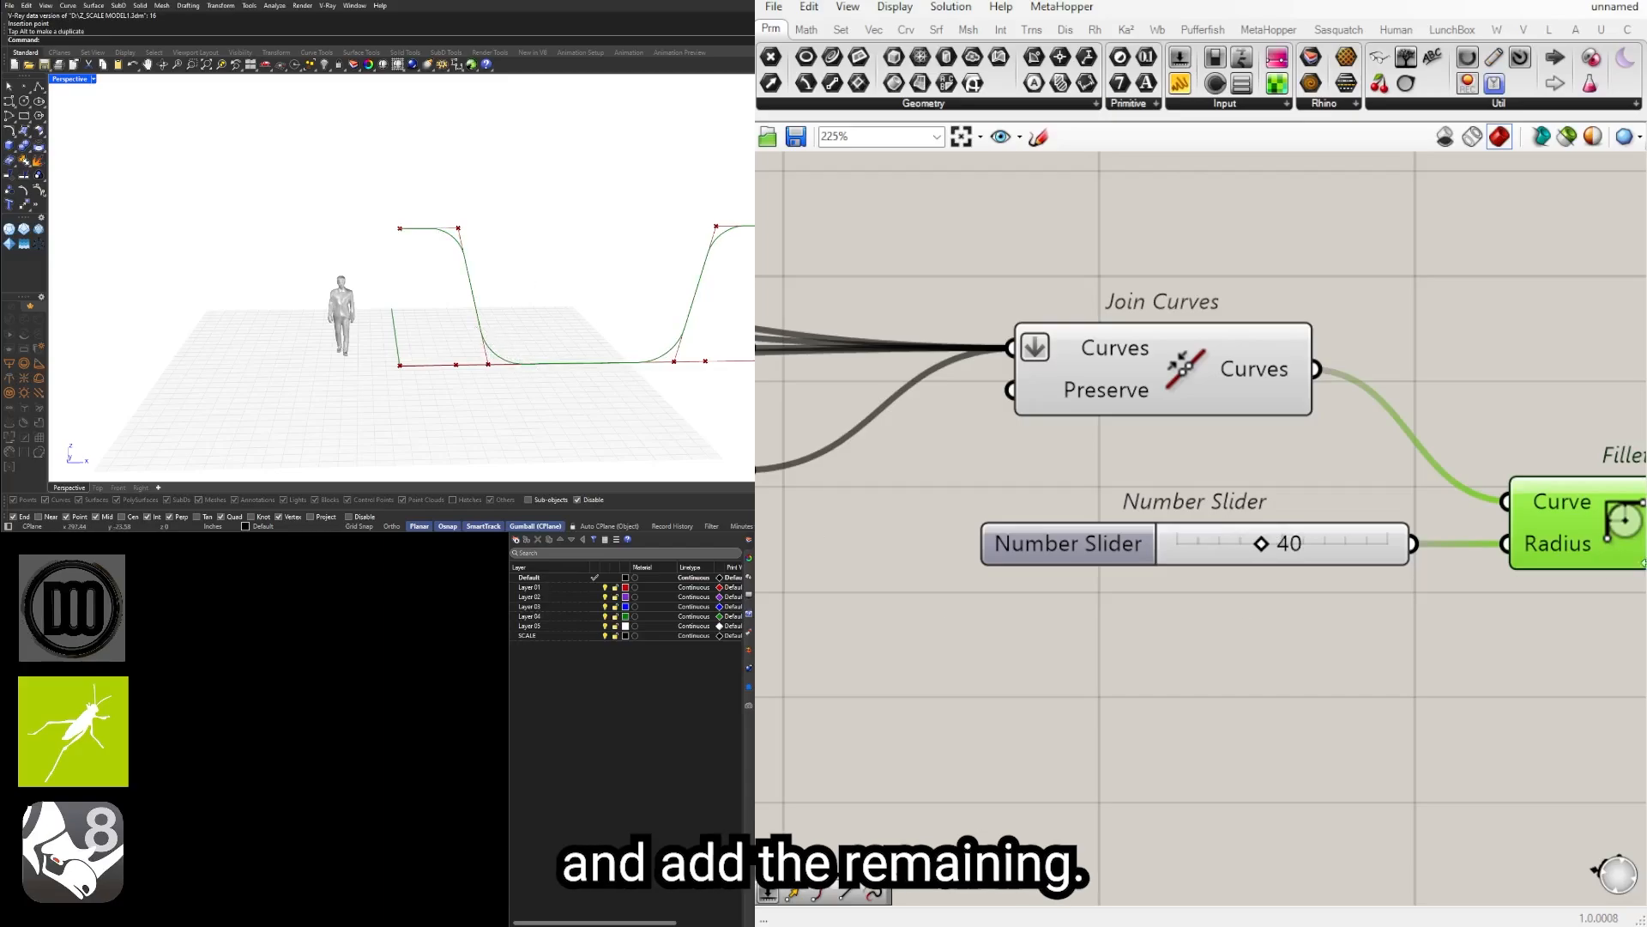
{"action": "scroll", "coordinate": [1251, 568], "scroll_direction": "up", "scroll_amount": 3}
{"action": "left_click_drag", "start_coordinate": [1268, 529], "coordinate": [1240, 506]}
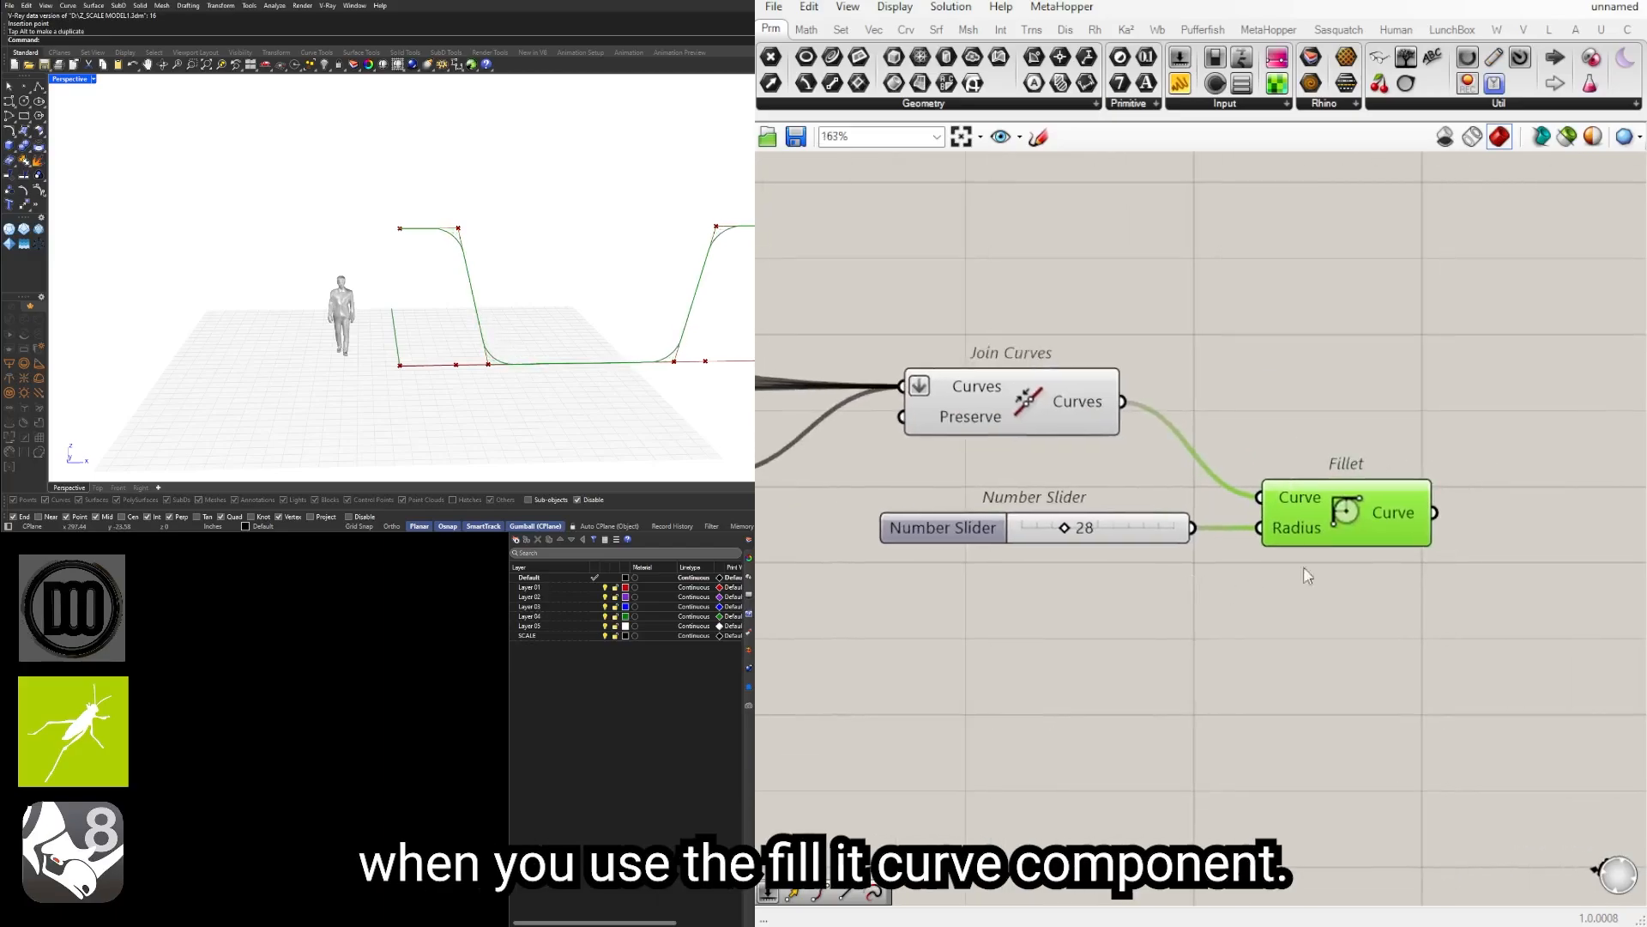
Step: Place the radius slider just below Join Curves and tidy the Fillet component's position beside it
{"action": "left_click", "coordinate": [1126, 535], "text": "shift"}
{"action": "left_click_drag", "start_coordinate": [1126, 535], "coordinate": [1103, 494]}
{"action": "left_click", "coordinate": [1194, 531]}
{"action": "left_click_drag", "start_coordinate": [1294, 491], "coordinate": [1317, 492]}
Step: Move the upper Move component down to sit directly above the other Move and tidy the adjacent End Points components
{"action": "scroll", "coordinate": [944, 597], "scroll_direction": "down", "scroll_amount": 4}
{"action": "right_click_drag", "start_coordinate": [944, 598], "coordinate": [1523, 506]}
{"action": "scroll", "coordinate": [1390, 539], "scroll_direction": "down", "scroll_amount": 4}
{"action": "scroll", "coordinate": [1189, 453], "scroll_direction": "up", "scroll_amount": 4}
{"action": "left_click", "coordinate": [1094, 311]}
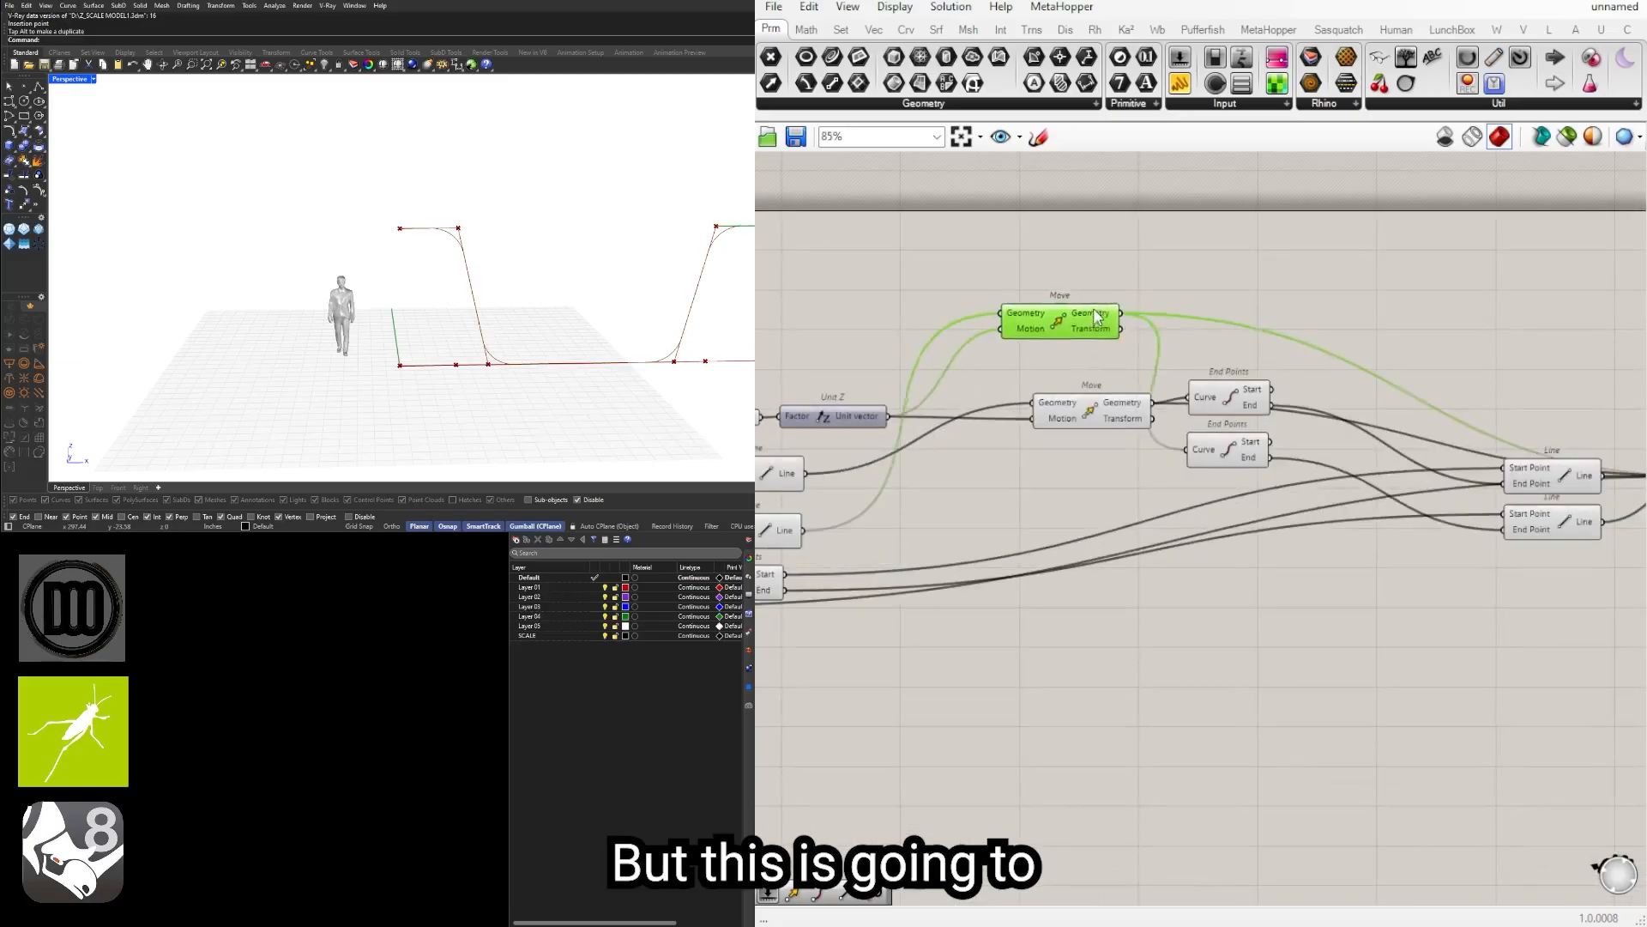
{"action": "left_click_drag", "start_coordinate": [1096, 315], "coordinate": [1128, 361]}
{"action": "left_click", "coordinate": [1161, 324]}
{"action": "scroll", "coordinate": [1210, 434], "scroll_direction": "down", "scroll_amount": 3}
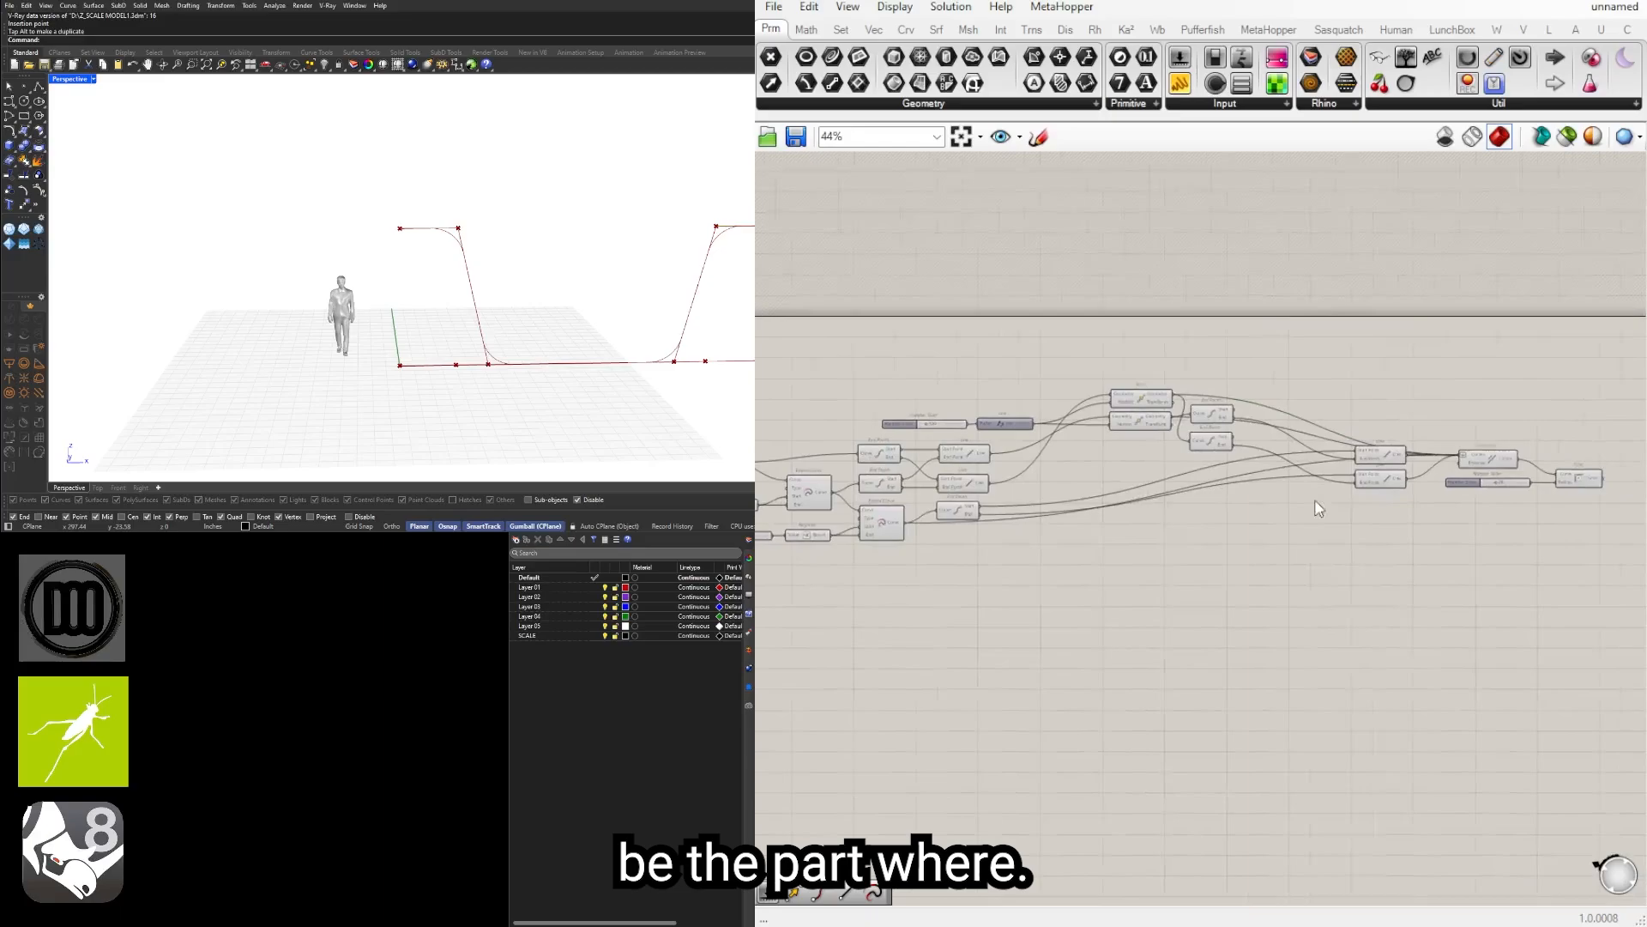
{"action": "scroll", "coordinate": [1137, 428], "scroll_direction": "up", "scroll_amount": 4}
{"action": "left_click_drag", "start_coordinate": [1378, 541], "coordinate": [1388, 407]}
{"action": "left_click", "coordinate": [1468, 329]}
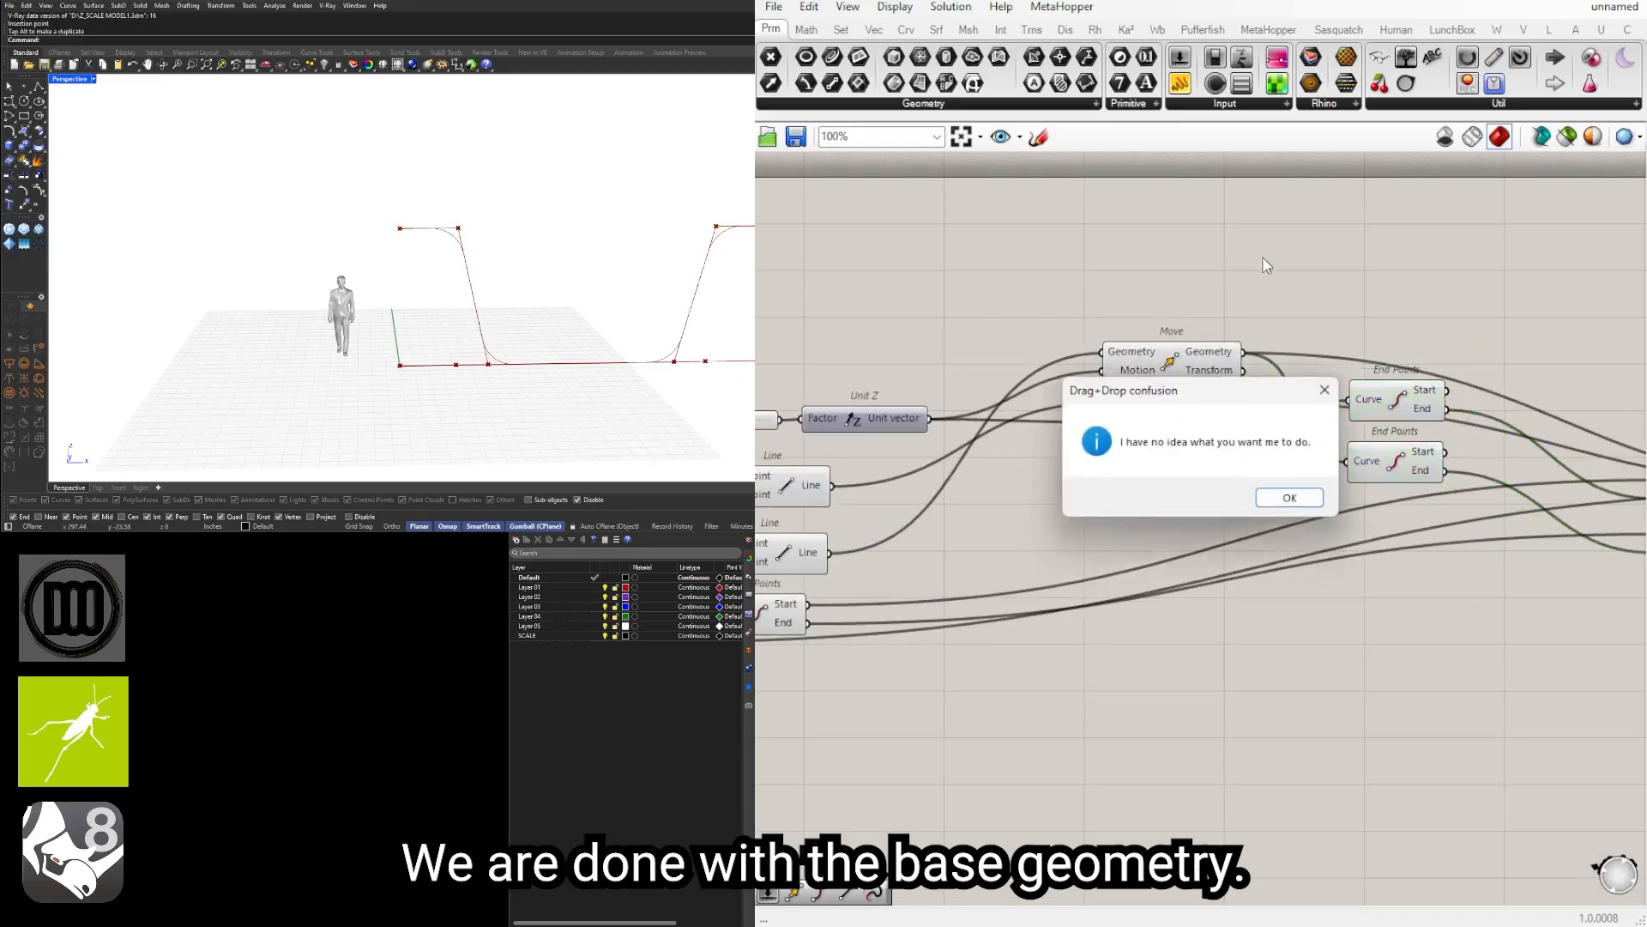
Step: Shift the sloped-line Line components, Join Curves, slider and Fillet closer to End Points, and pull Join Curves nearer the Lines
{"action": "scroll", "coordinate": [1470, 325], "scroll_direction": "down", "scroll_amount": 2}
{"action": "right_click_drag", "start_coordinate": [1470, 324], "coordinate": [970, 345]}
{"action": "left_click_drag", "start_coordinate": [1453, 586], "coordinate": [1180, 455]}
{"action": "left_click_drag", "start_coordinate": [1140, 461], "coordinate": [1033, 406]}
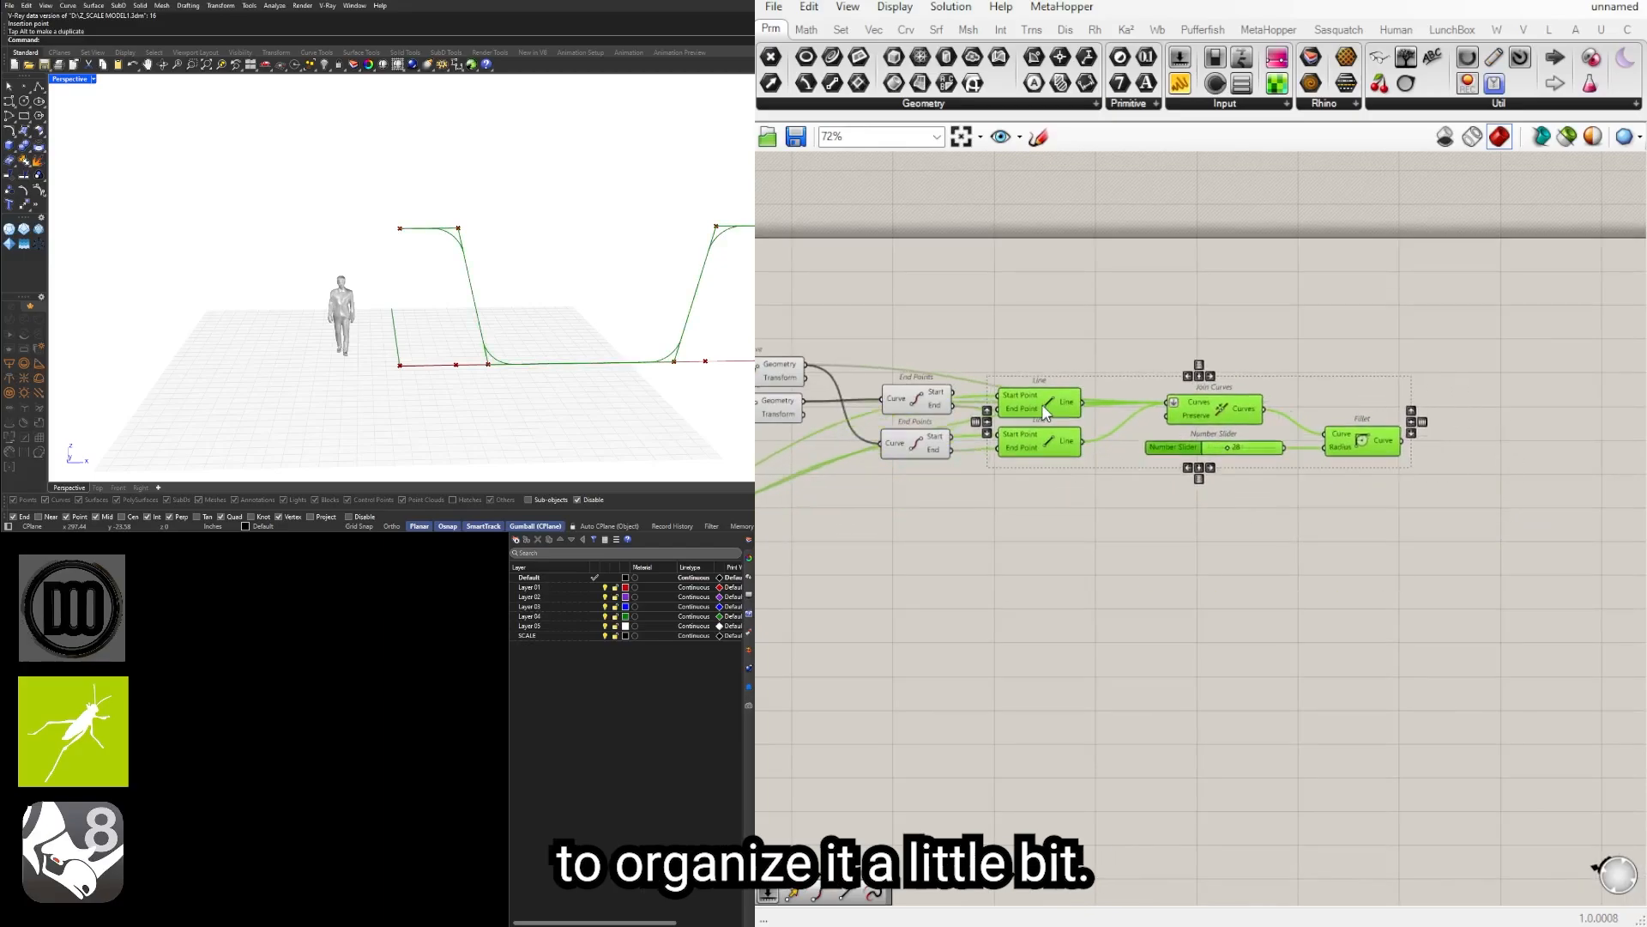
{"action": "left_click", "coordinate": [1109, 412]}
{"action": "scroll", "coordinate": [1190, 433], "scroll_direction": "up", "scroll_amount": 1}
{"action": "left_click_drag", "start_coordinate": [1194, 412], "coordinate": [1132, 434]}
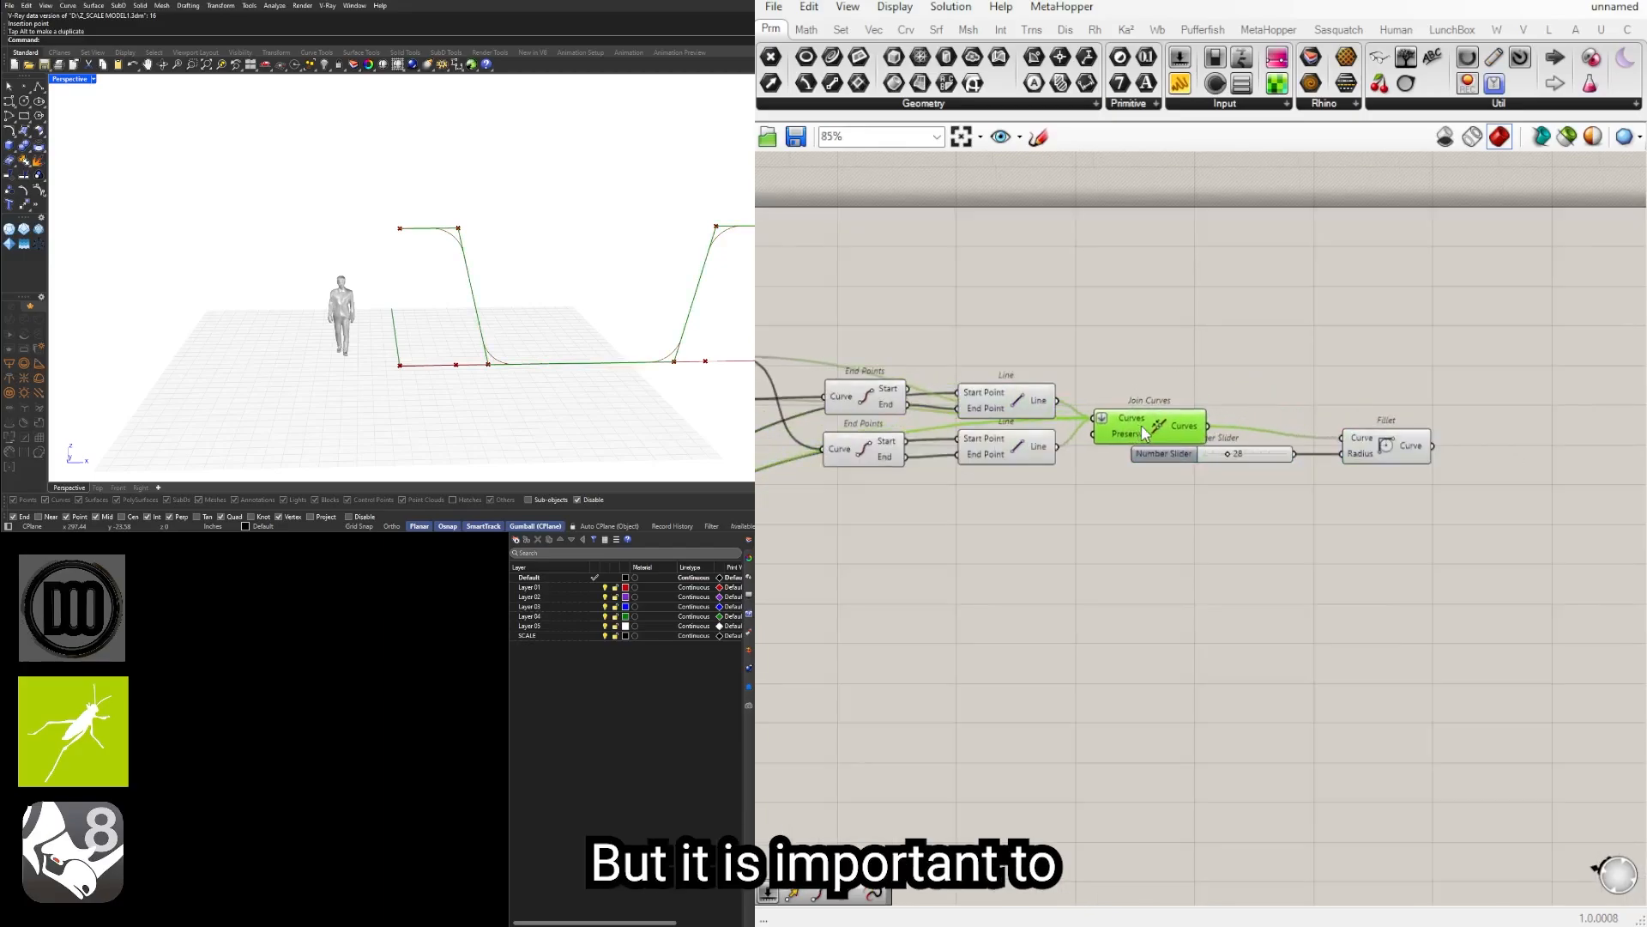
Step: Set the wire display of the Join Curves component's Curves input to Hidden
{"action": "scroll", "coordinate": [1115, 438], "scroll_direction": "down", "scroll_amount": 3}
{"action": "right_click_drag", "start_coordinate": [1000, 459], "coordinate": [1332, 436]}
{"action": "scroll", "coordinate": [1230, 392], "scroll_direction": "up", "scroll_amount": 5}
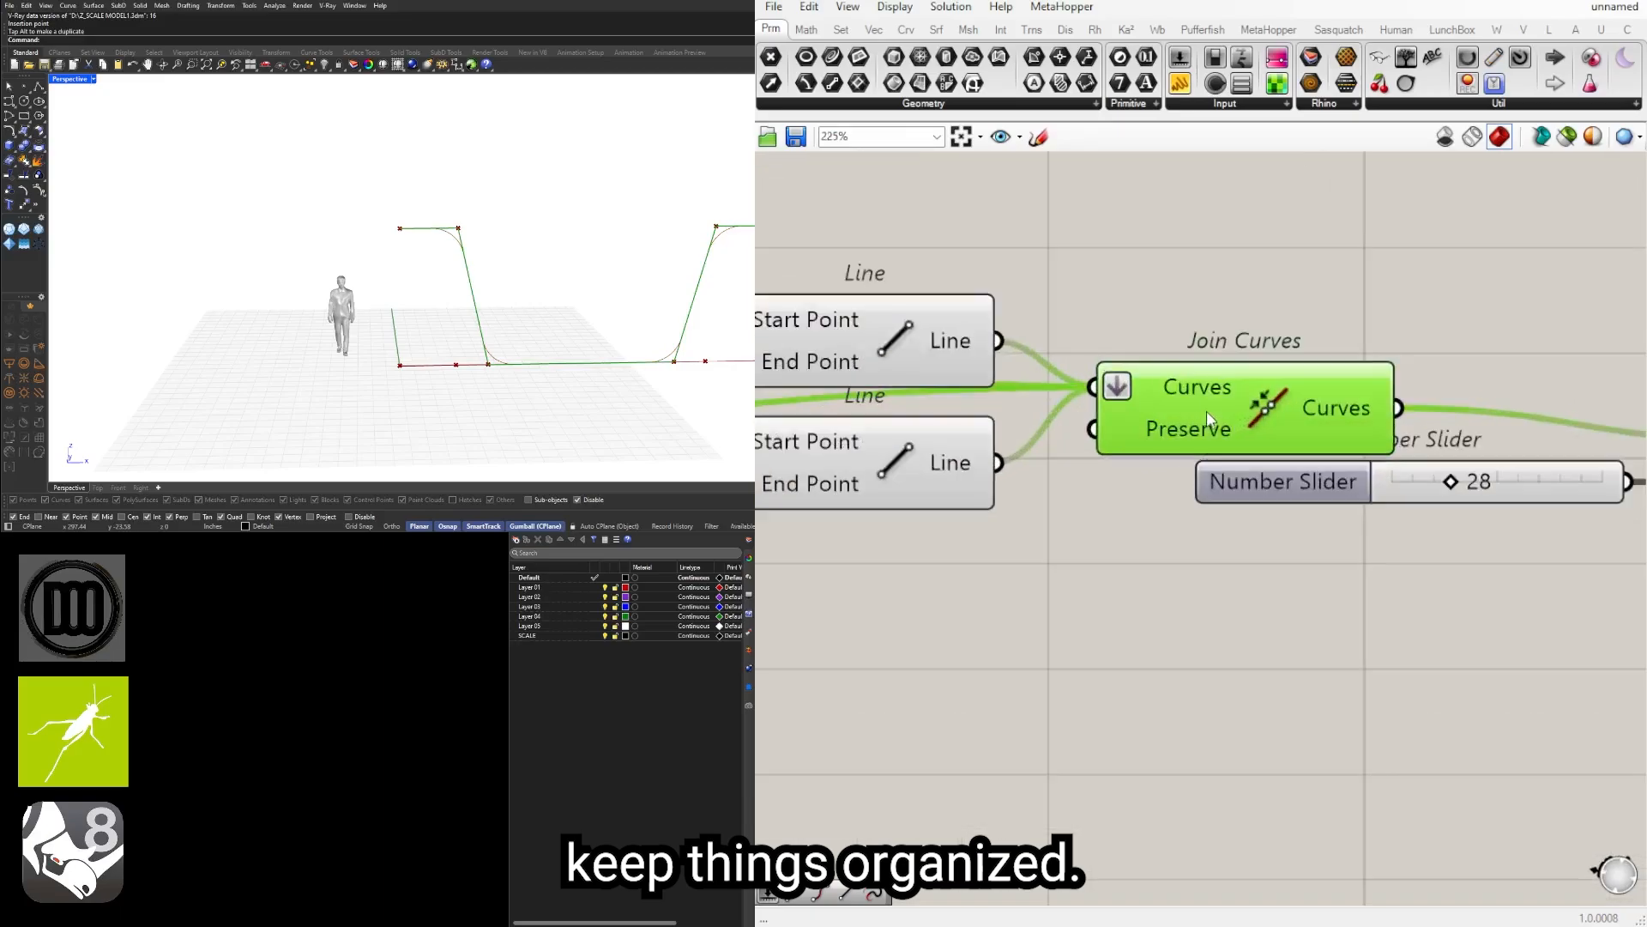
{"action": "scroll", "coordinate": [1231, 392], "scroll_direction": "down", "scroll_amount": 6}
{"action": "right_click_drag", "start_coordinate": [821, 468], "coordinate": [772, 468]}
{"action": "scroll", "coordinate": [1062, 407], "scroll_direction": "up", "scroll_amount": 5}
{"action": "right_click", "coordinate": [1057, 400]}
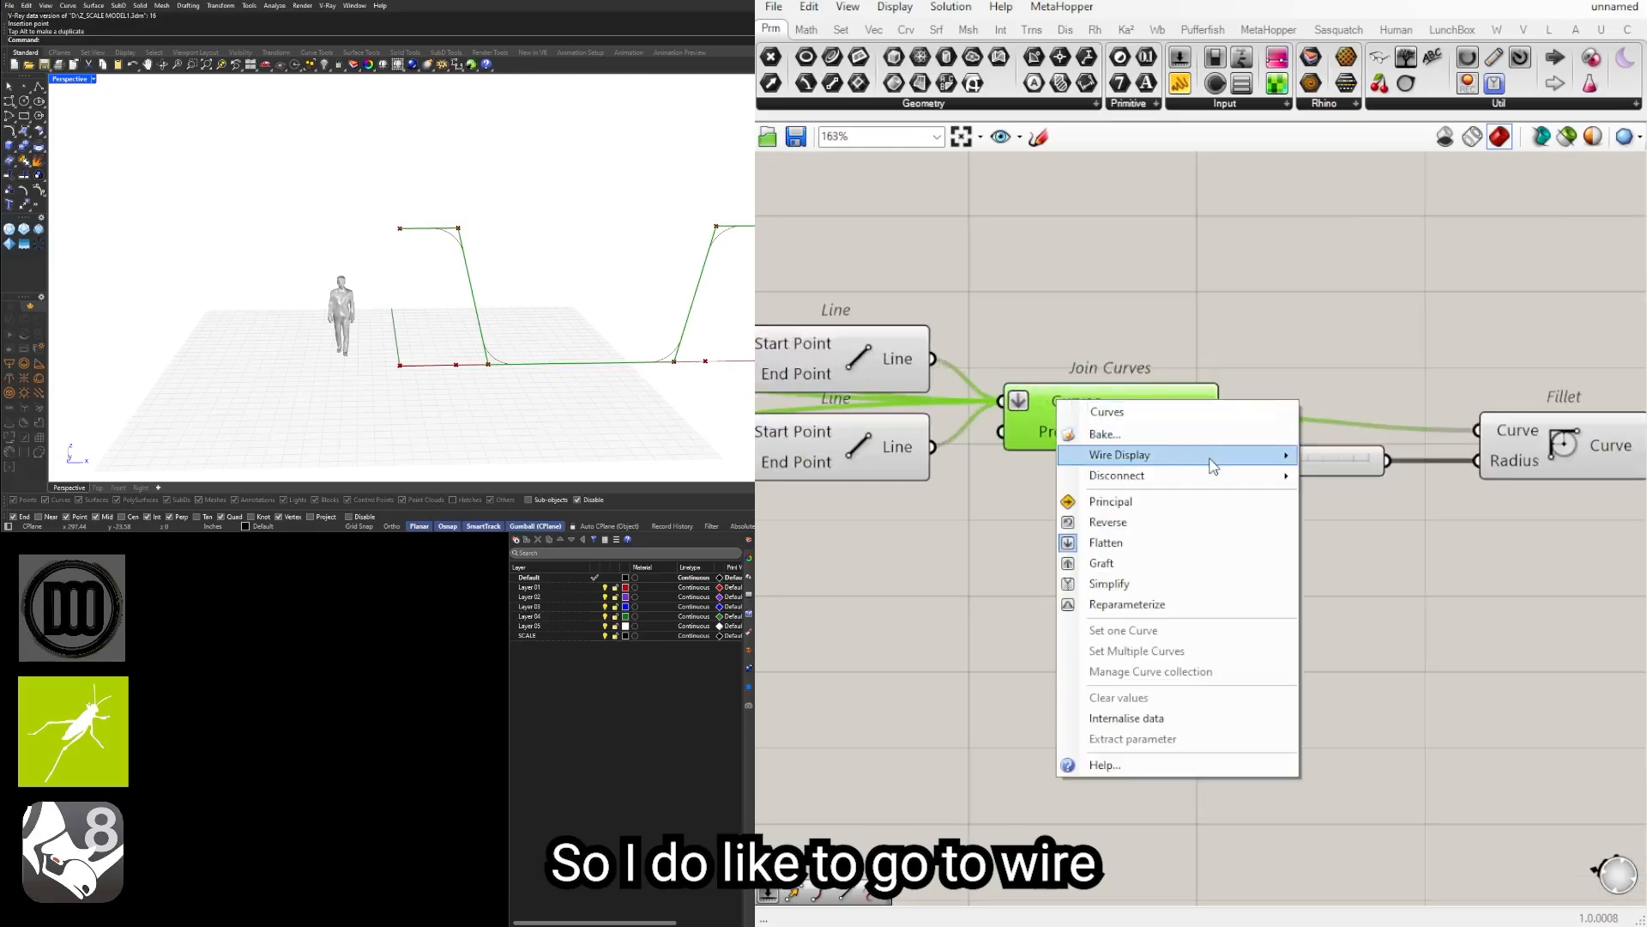
{"action": "left_click", "coordinate": [1365, 498]}
Step: Set the wire display of the Start Point inputs on both sloped-line Line components to Hidden
{"action": "scroll", "coordinate": [1000, 497], "scroll_direction": "down", "scroll_amount": 2}
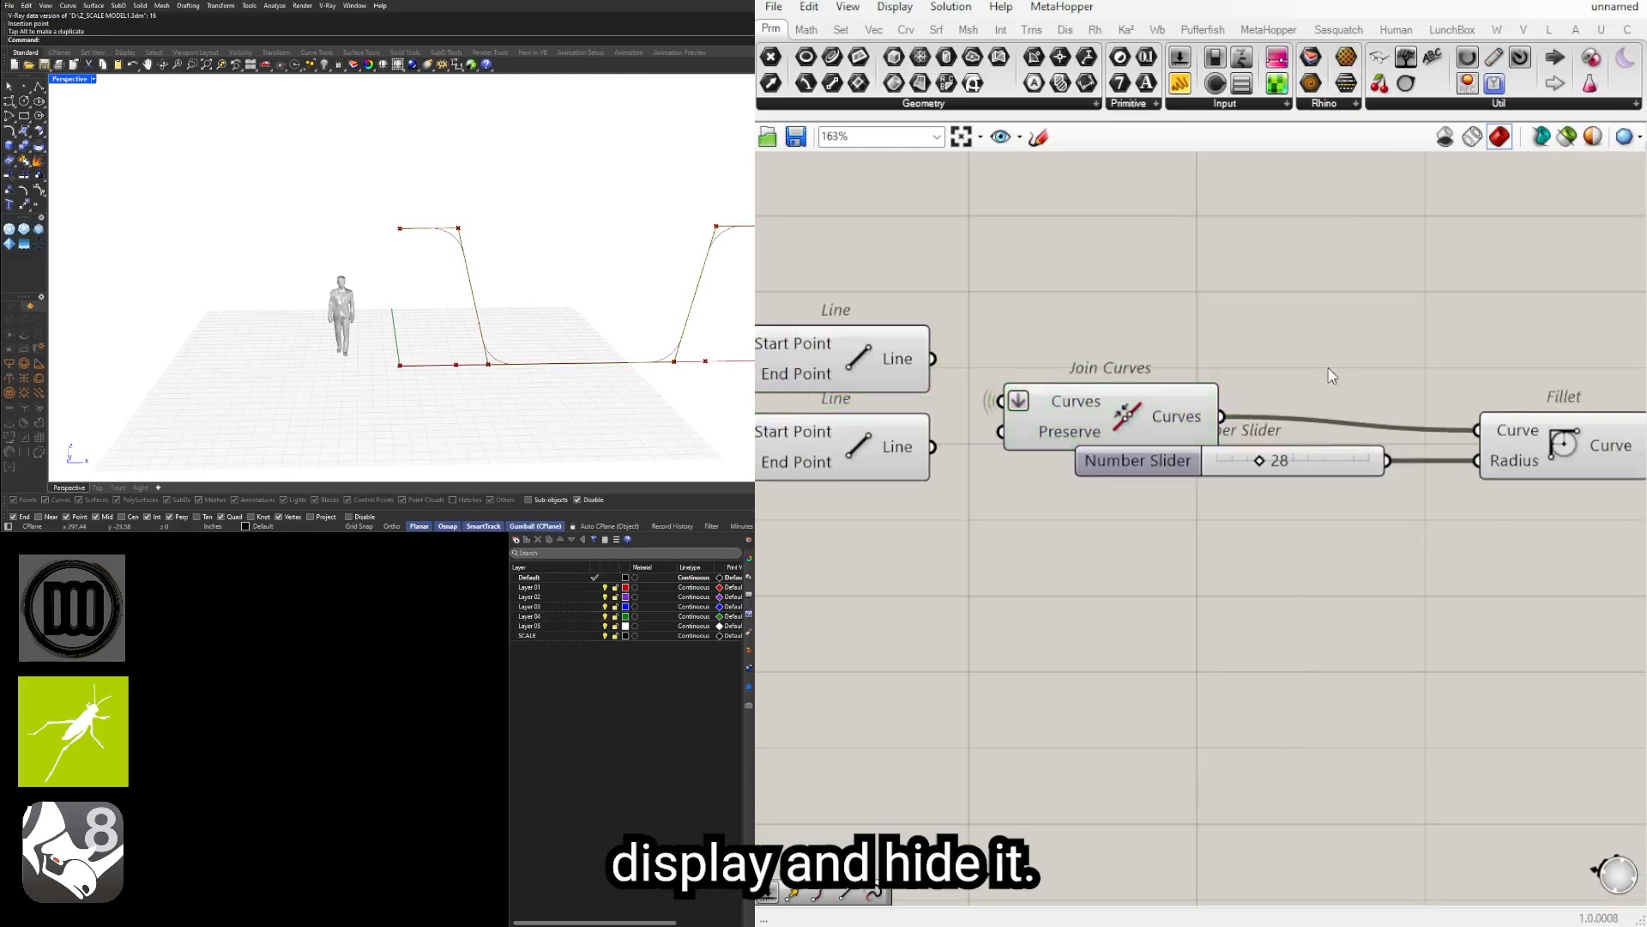
{"action": "left_click", "coordinate": [1408, 463]}
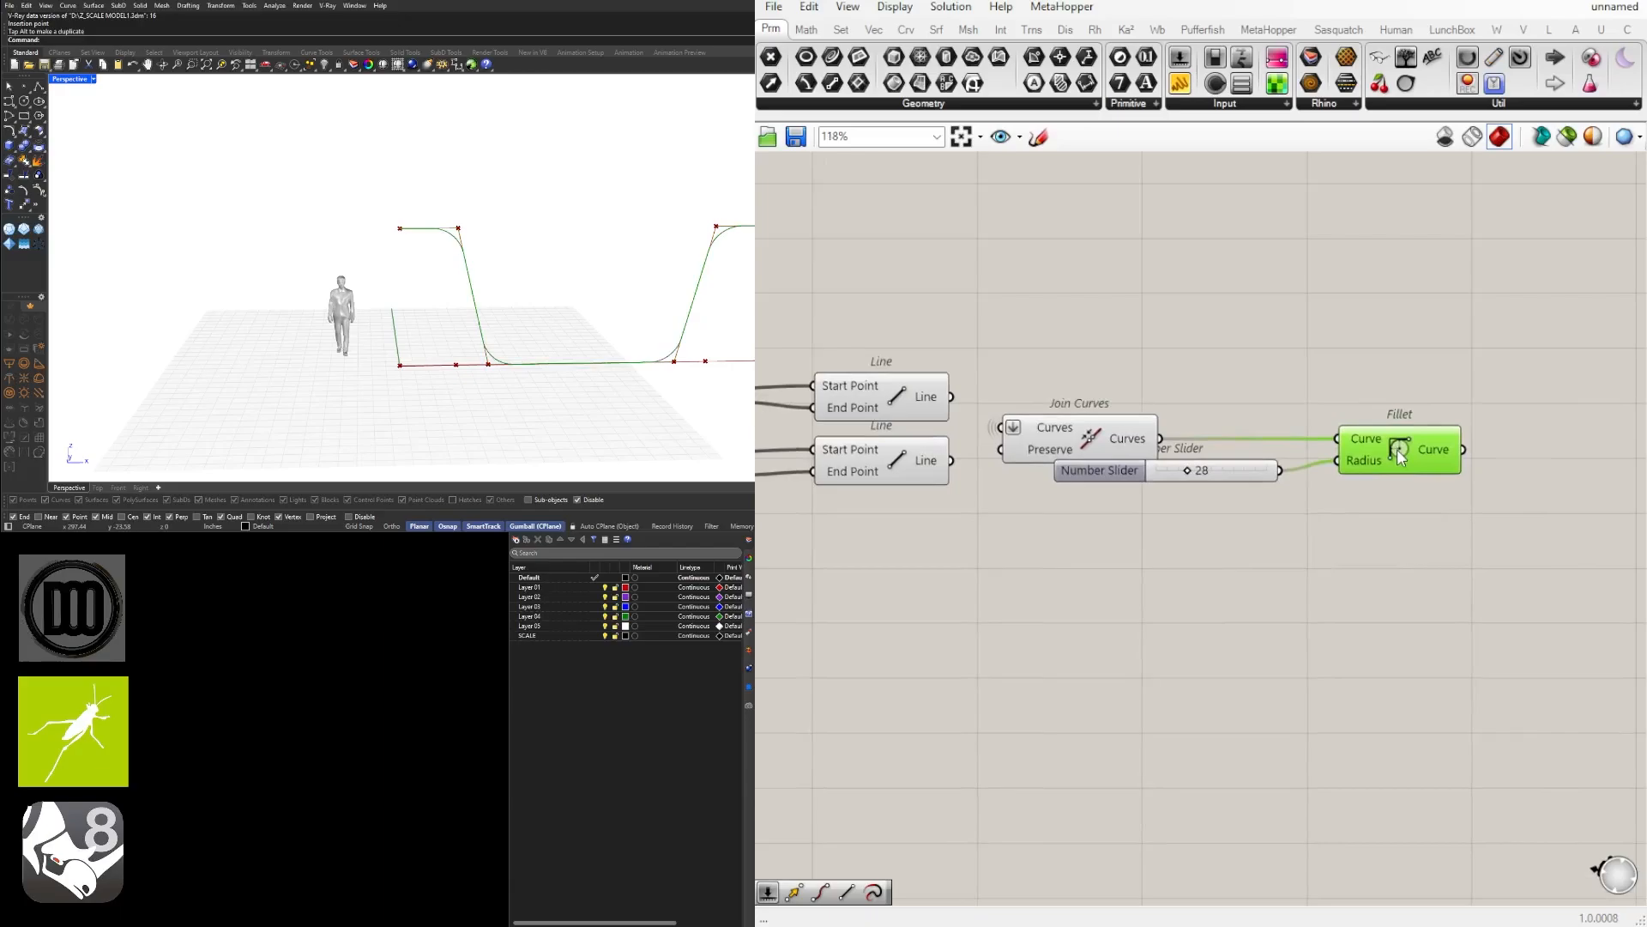
{"action": "scroll", "coordinate": [1407, 481], "scroll_direction": "down", "scroll_amount": 3}
{"action": "scroll", "coordinate": [1322, 450], "scroll_direction": "up", "scroll_amount": 6}
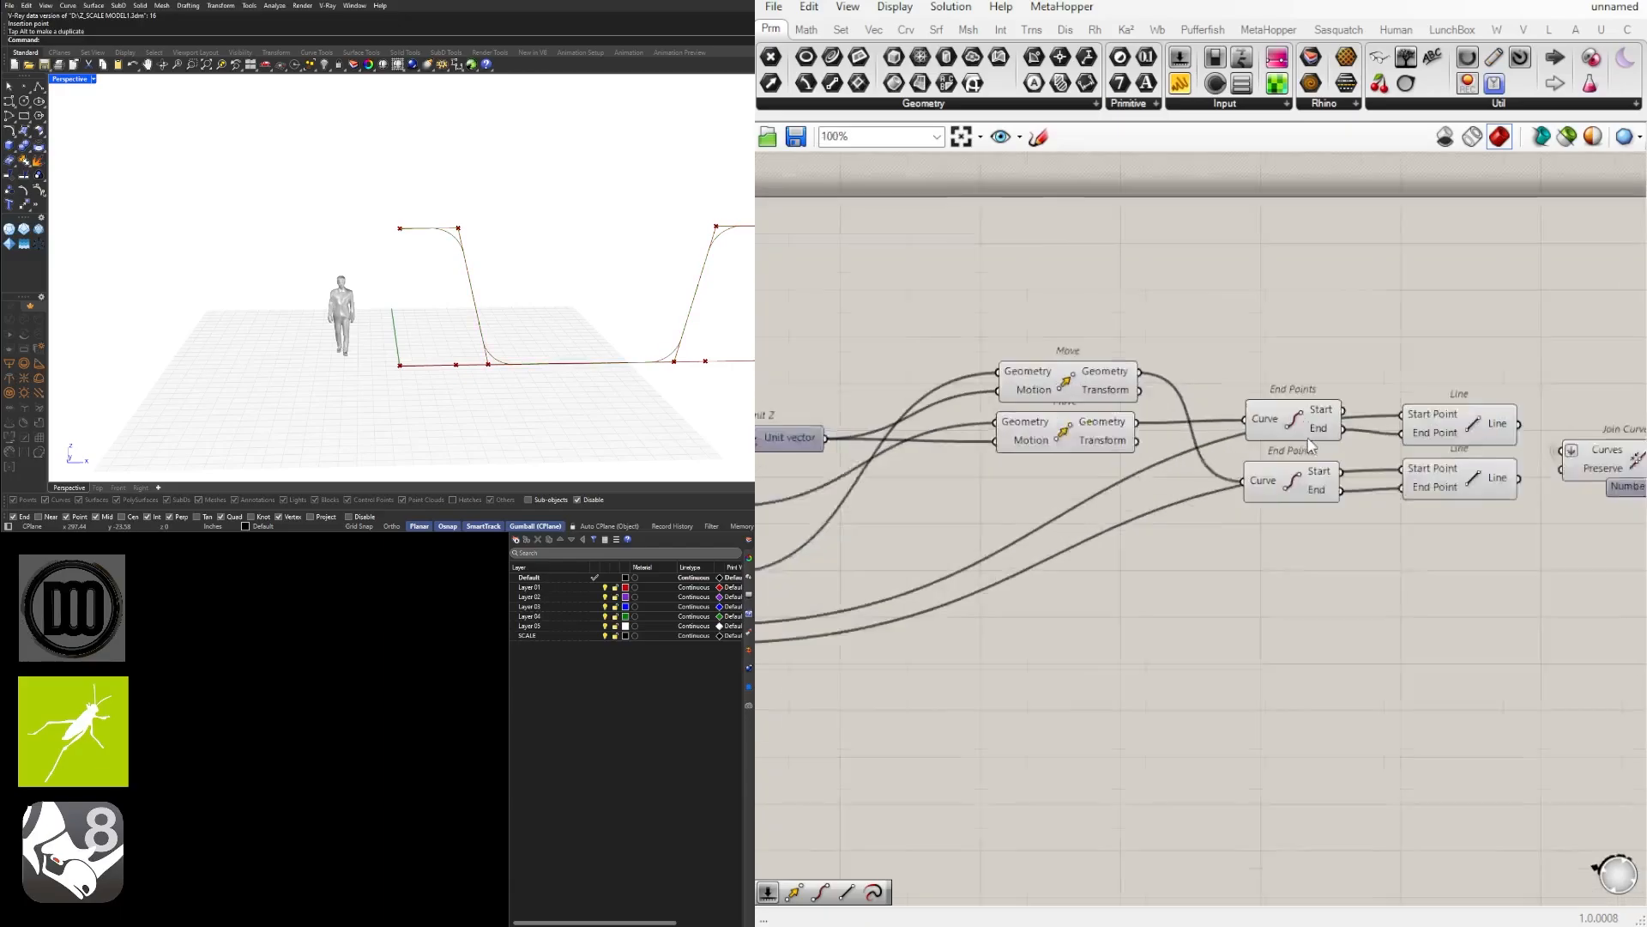
{"action": "right_click", "coordinate": [1216, 418]}
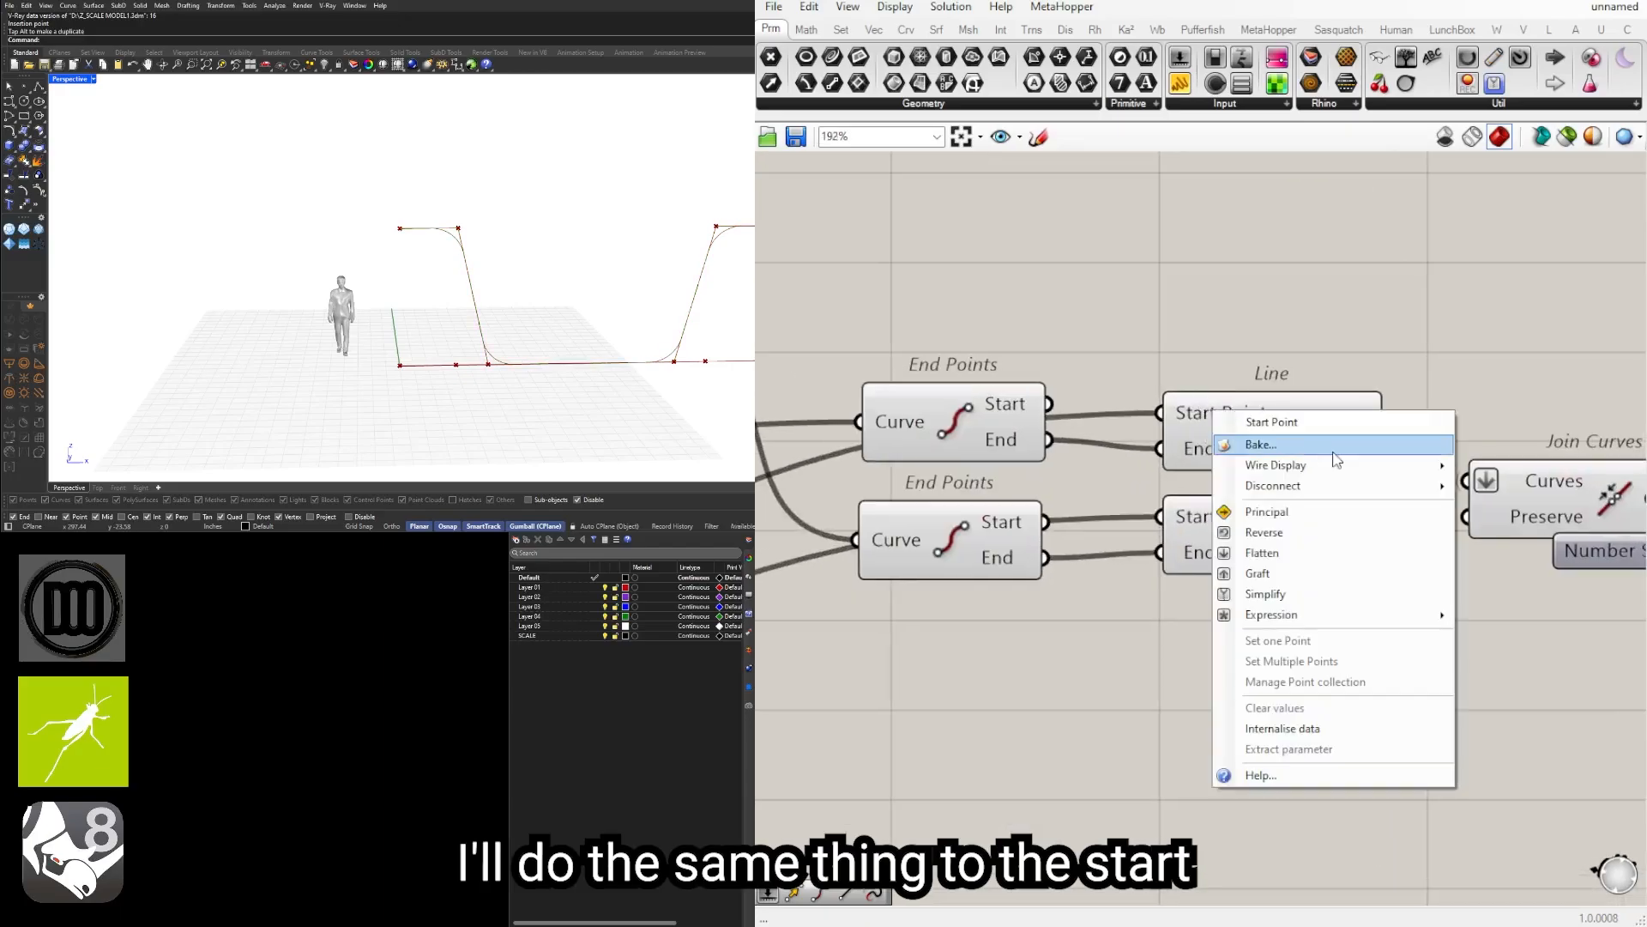
{"action": "mouse_move", "coordinate": [1270, 464]}
{"action": "left_click", "coordinate": [1488, 506]}
{"action": "right_click", "coordinate": [1216, 522]}
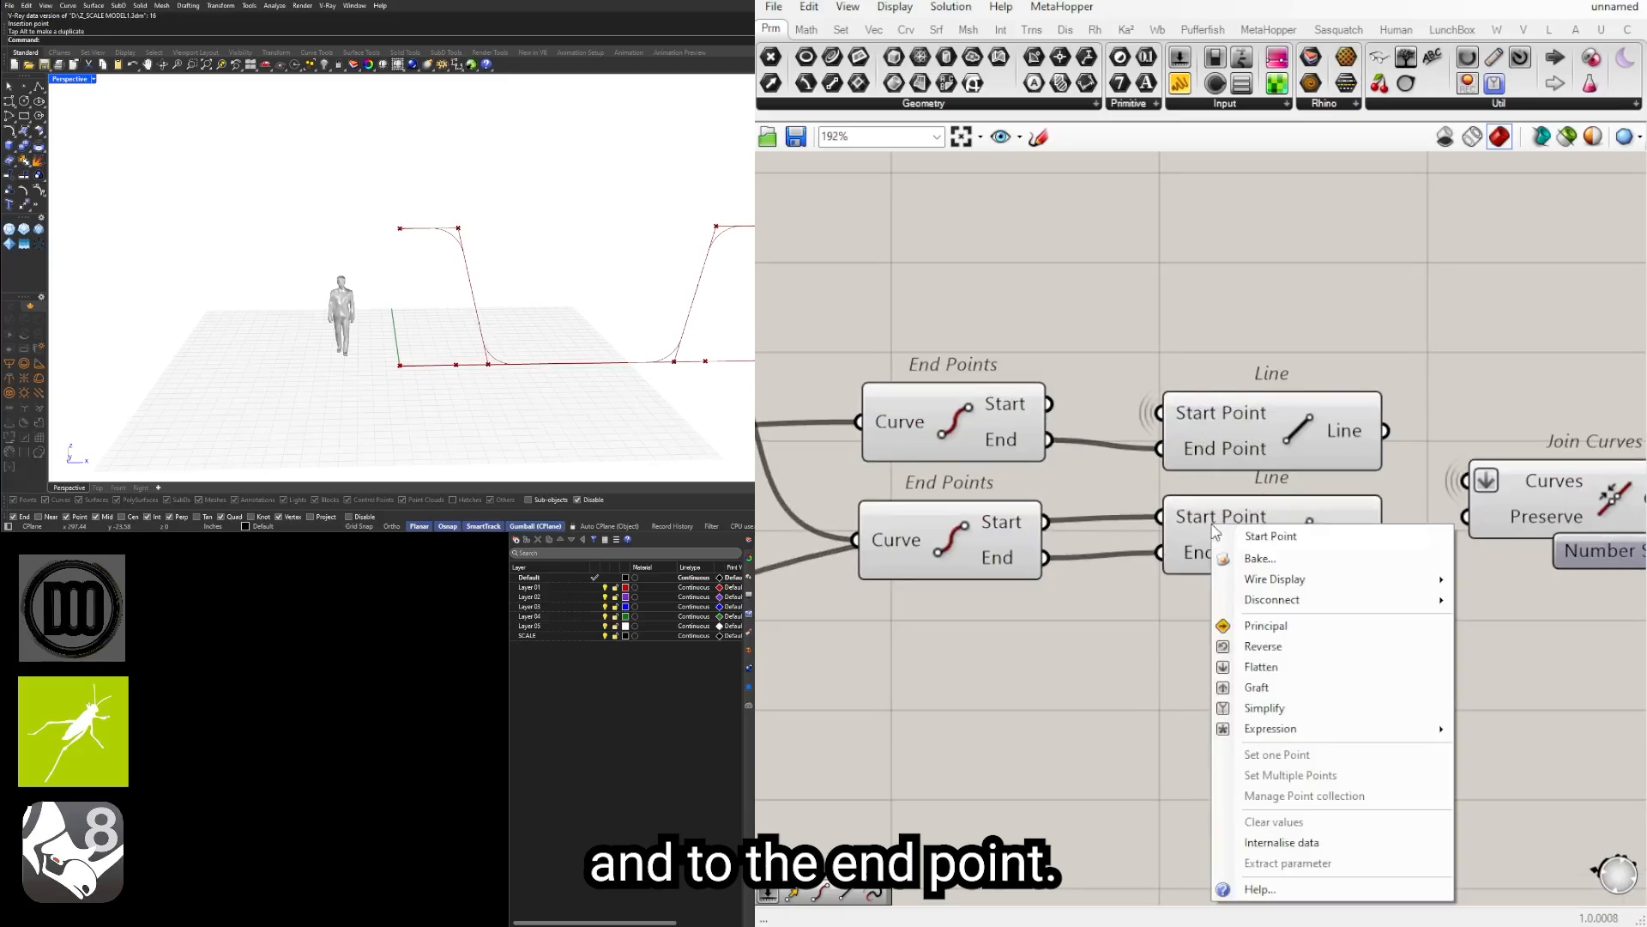
{"action": "mouse_move", "coordinate": [1356, 590]}
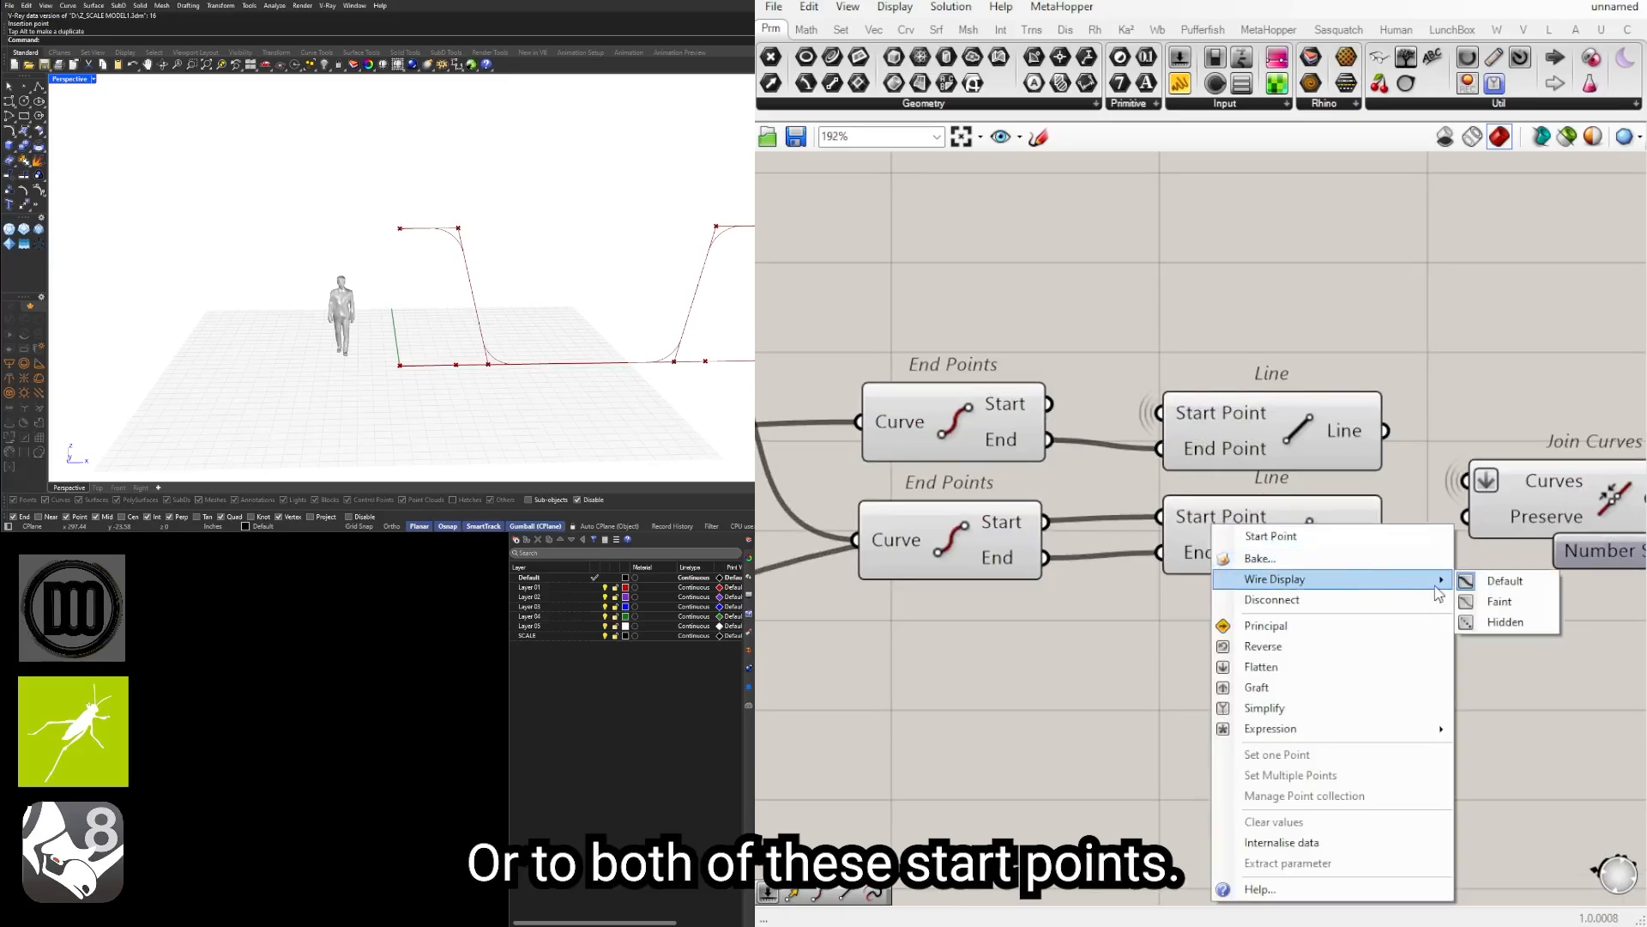
{"action": "left_click", "coordinate": [1503, 622]}
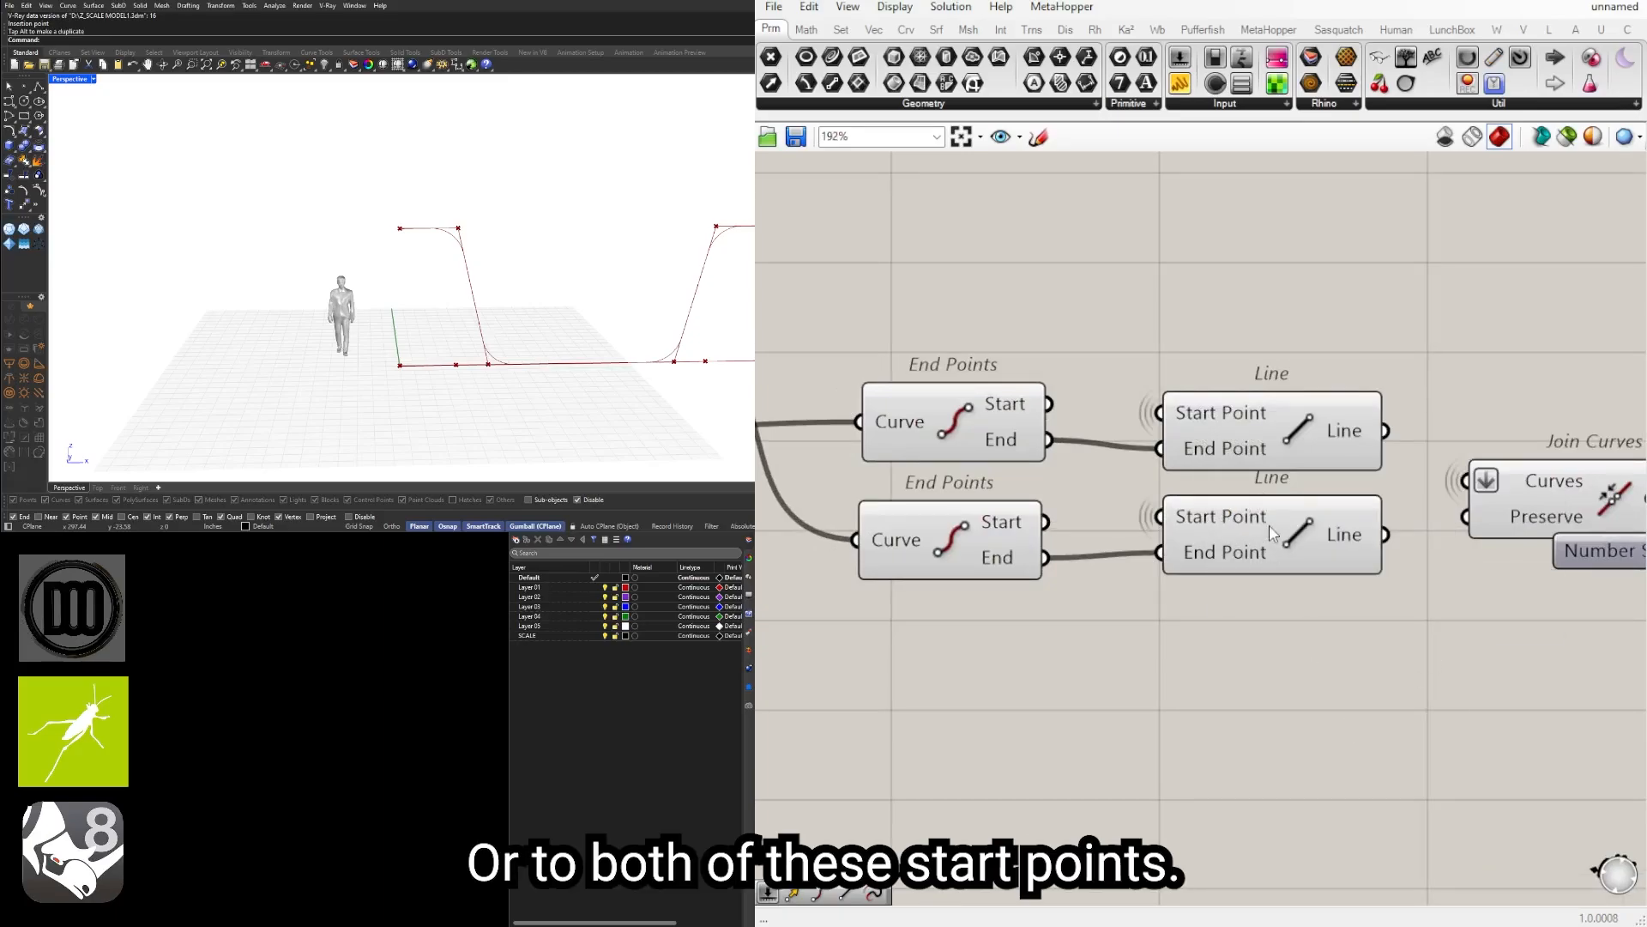
Step: Shift the two sloped-line Line components closer to their End Points components
{"action": "left_click_drag", "start_coordinate": [1270, 529], "coordinate": [1226, 535]}
{"action": "left_click_drag", "start_coordinate": [1270, 420], "coordinate": [1212, 411]}
{"action": "left_click", "coordinate": [1425, 295]}
{"action": "scroll", "coordinate": [1425, 294], "scroll_direction": "down", "scroll_amount": 3}
{"action": "right_click_drag", "start_coordinate": [1425, 294], "coordinate": [1059, 356]}
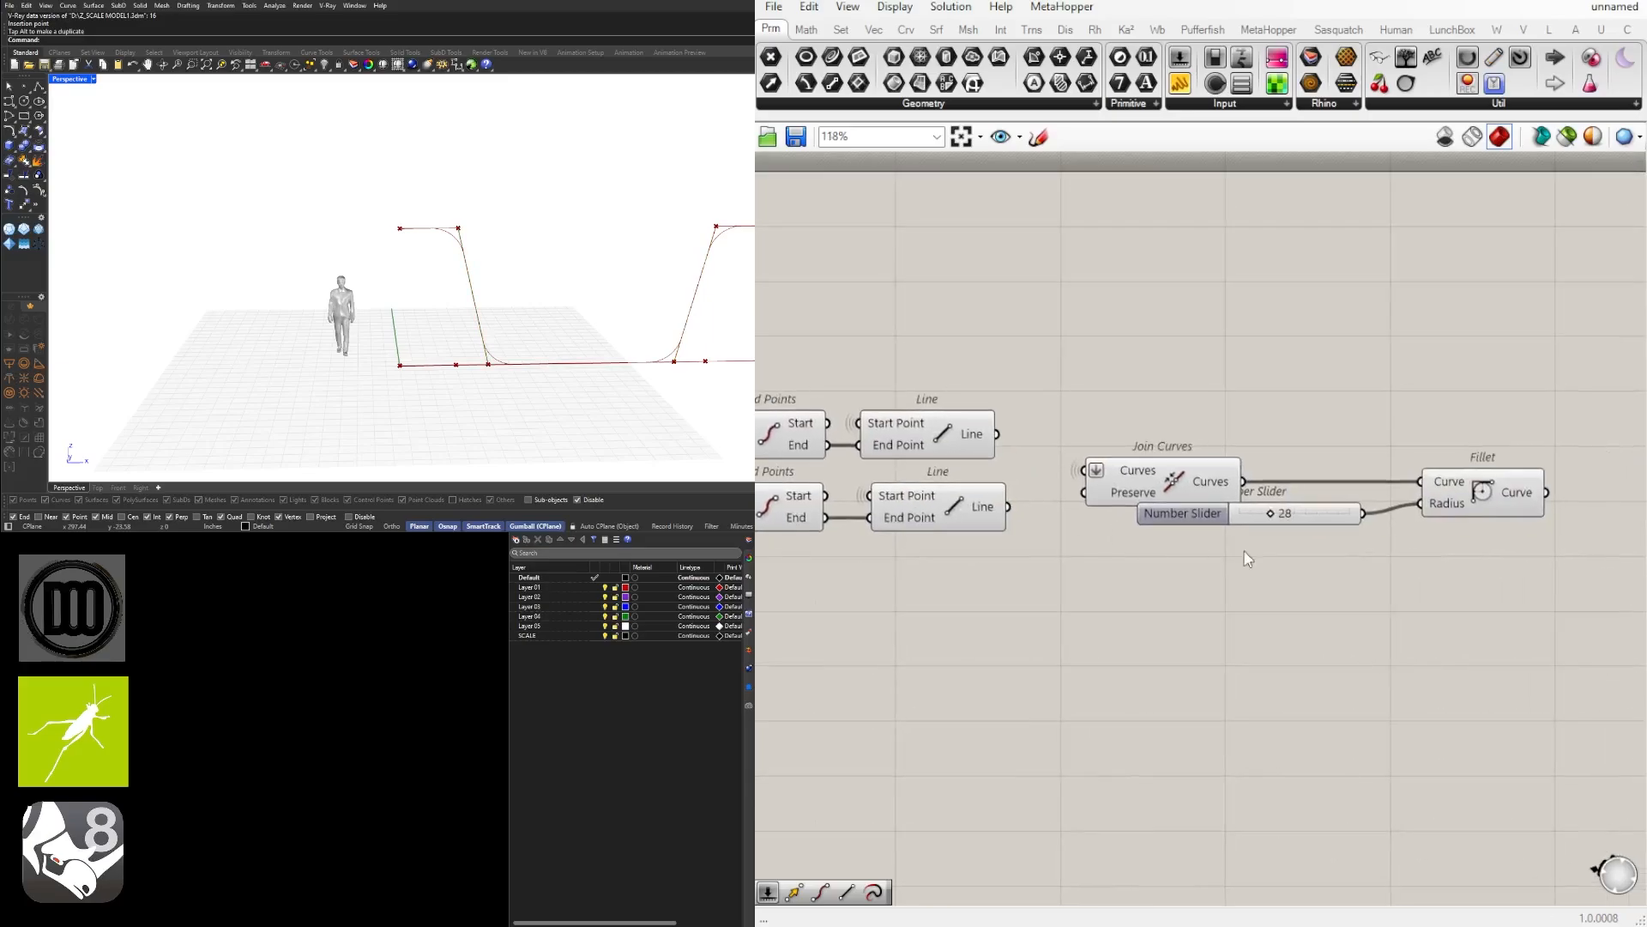
Step: Pull Join Curves and Fillet closer to the Line components and tuck the fillet radius slider beneath Join Curves
{"action": "left_click_drag", "start_coordinate": [1437, 636], "coordinate": [1125, 536]}
{"action": "left_click_drag", "start_coordinate": [1136, 487], "coordinate": [1092, 487]}
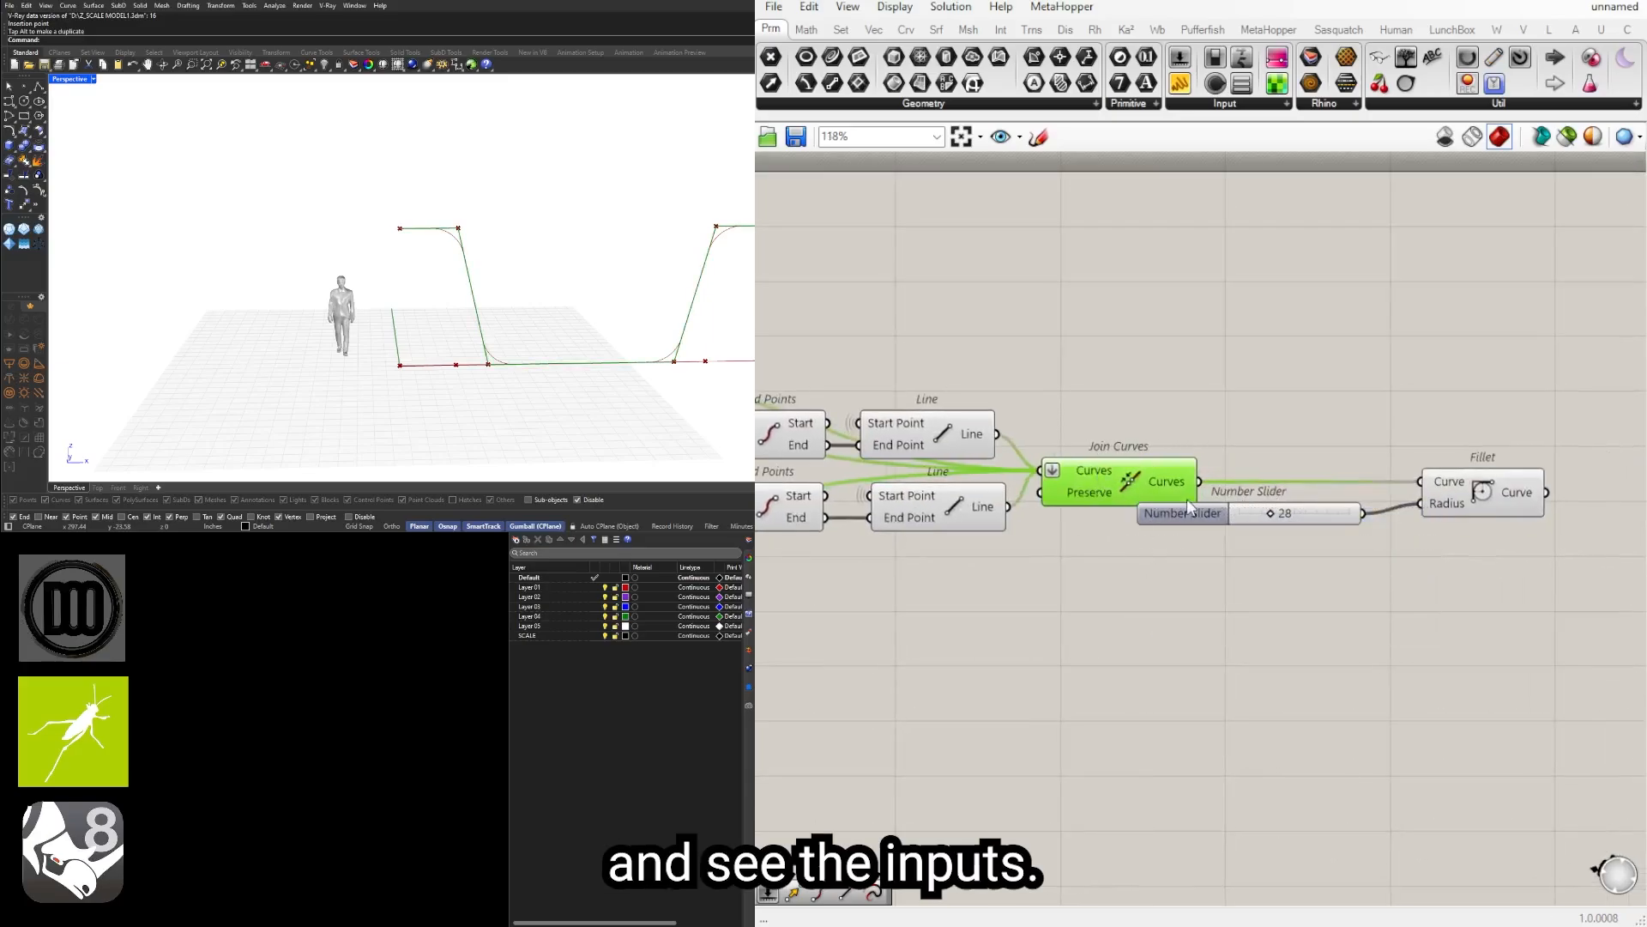
{"action": "left_click_drag", "start_coordinate": [1188, 508], "coordinate": [1059, 543]}
{"action": "left_click_drag", "start_coordinate": [1476, 504], "coordinate": [1336, 504]}
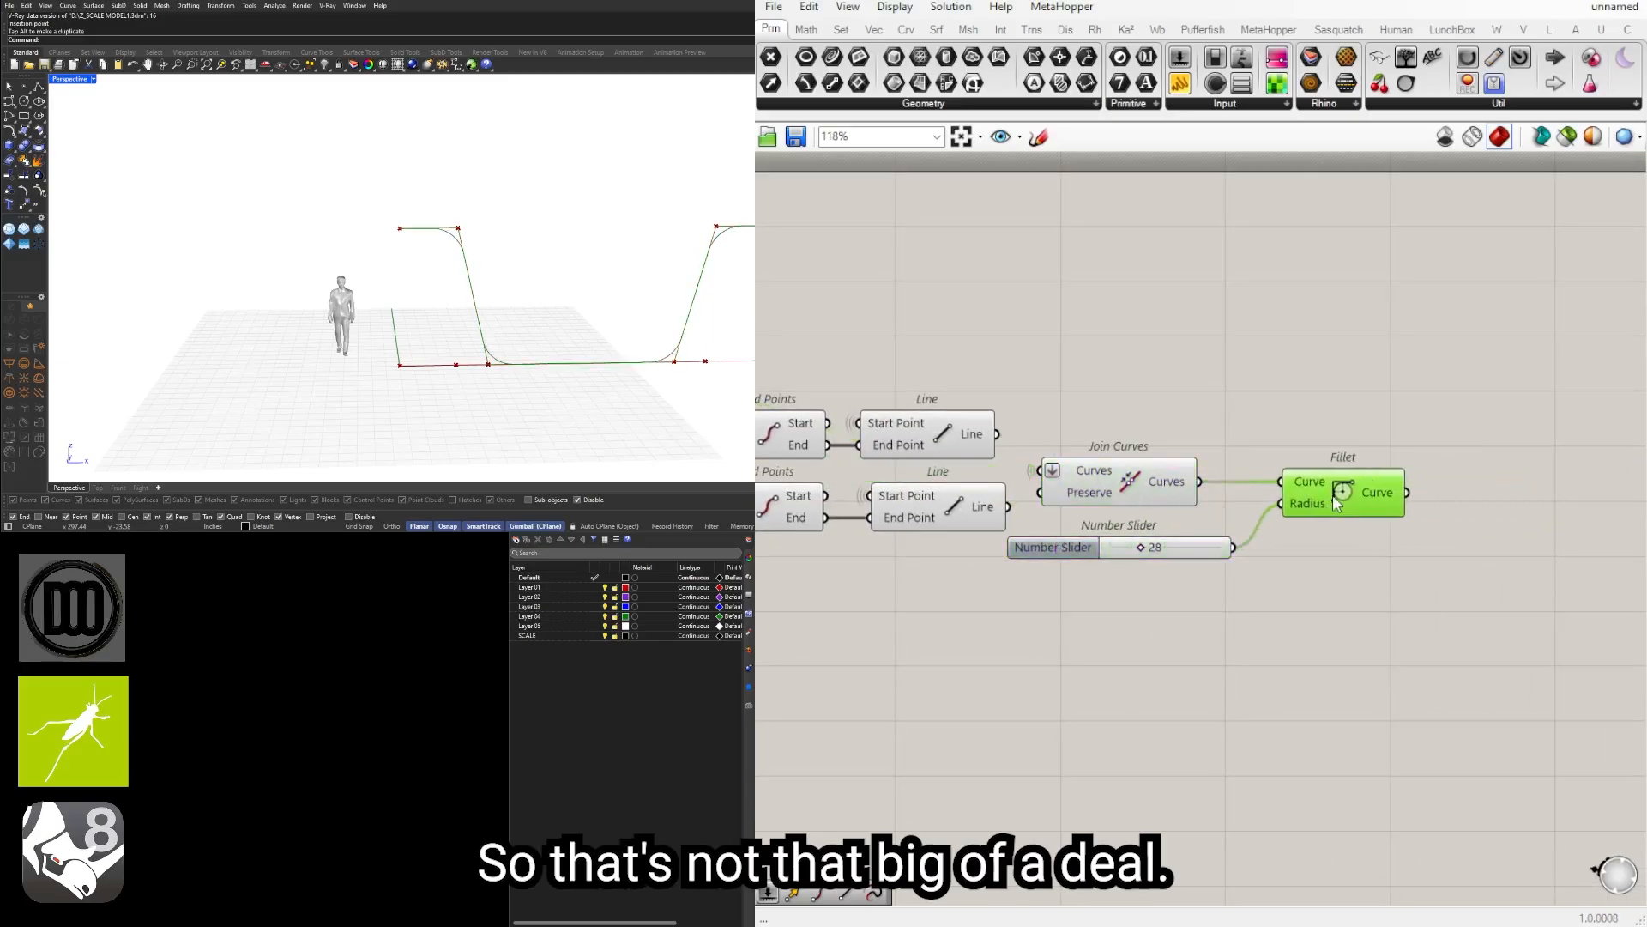
{"action": "left_click_drag", "start_coordinate": [1059, 553], "coordinate": [1013, 565]}
{"action": "left_click", "coordinate": [1310, 496]}
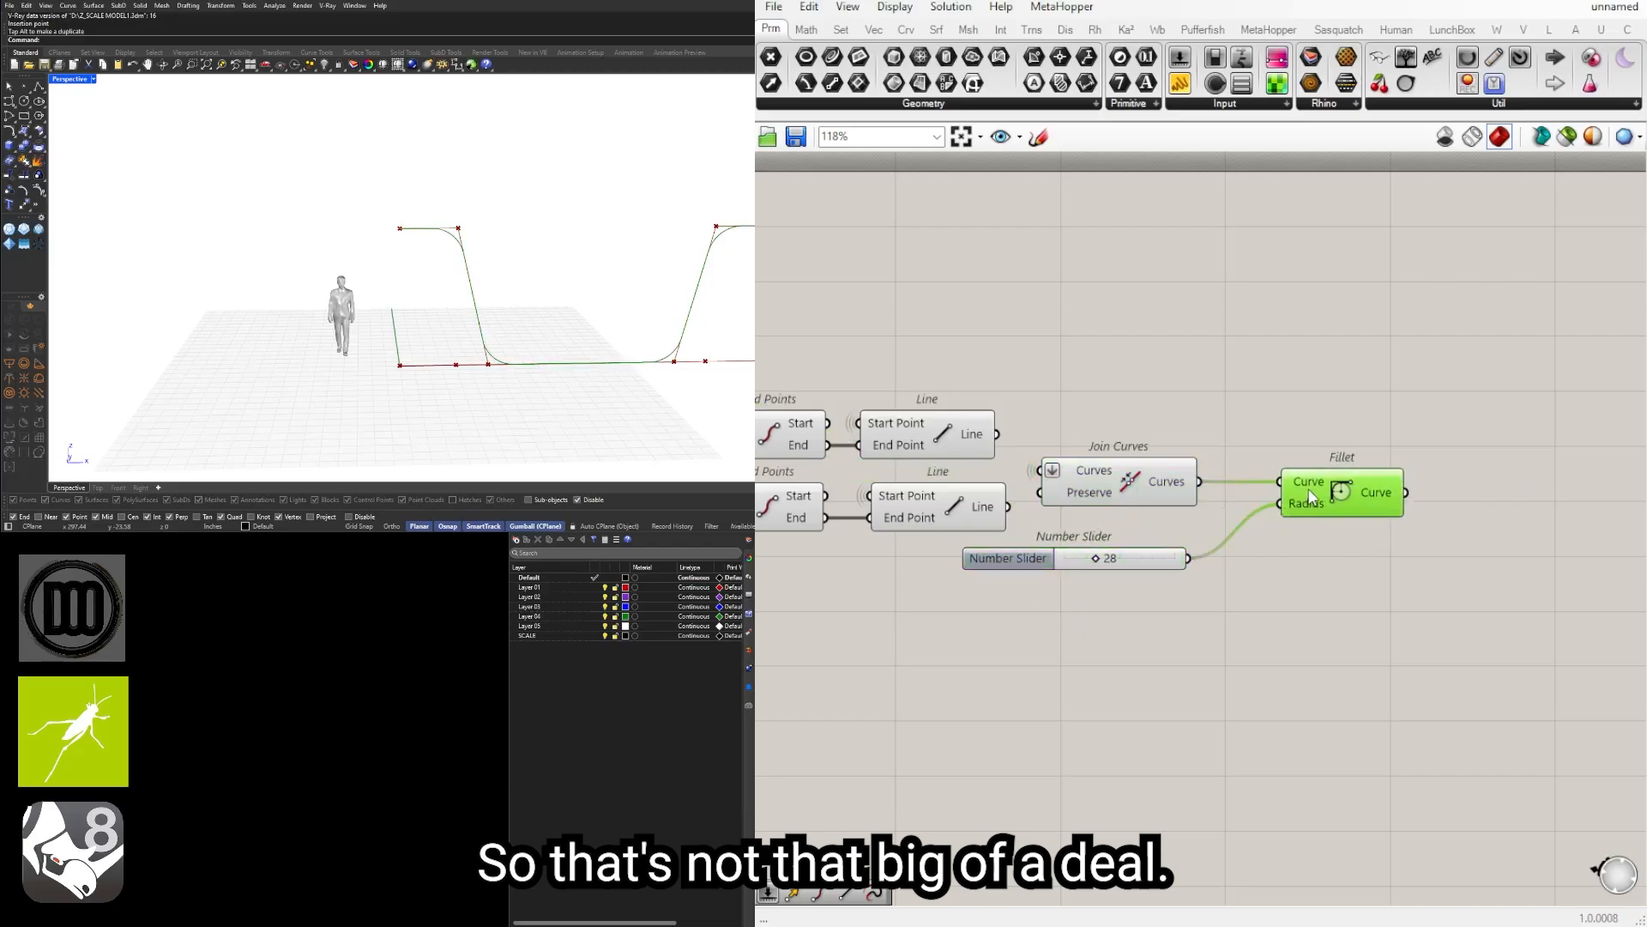
Step: Turn off the preview of the components from the base Point through Join Curves, leaving the Fillet preview on
{"action": "scroll", "coordinate": [1309, 643], "scroll_direction": "down", "scroll_amount": 5}
{"action": "left_click_drag", "start_coordinate": [1342, 649], "coordinate": [1038, 430]}
{"action": "right_click_drag", "start_coordinate": [1075, 568], "coordinate": [1624, 552]}
{"action": "mouse_move", "coordinate": [1445, 762]}
{"action": "left_mouse_down", "text": "shift"}
{"action": "mouse_move", "coordinate": [979, 523]}
{"action": "mouse_move", "coordinate": [865, 520]}
{"action": "mouse_move", "coordinate": [944, 489]}
{"action": "left_mouse_up", "text": "shift"}
{"action": "left_click_drag", "start_coordinate": [1002, 444], "coordinate": [1064, 422], "text": "shift"}
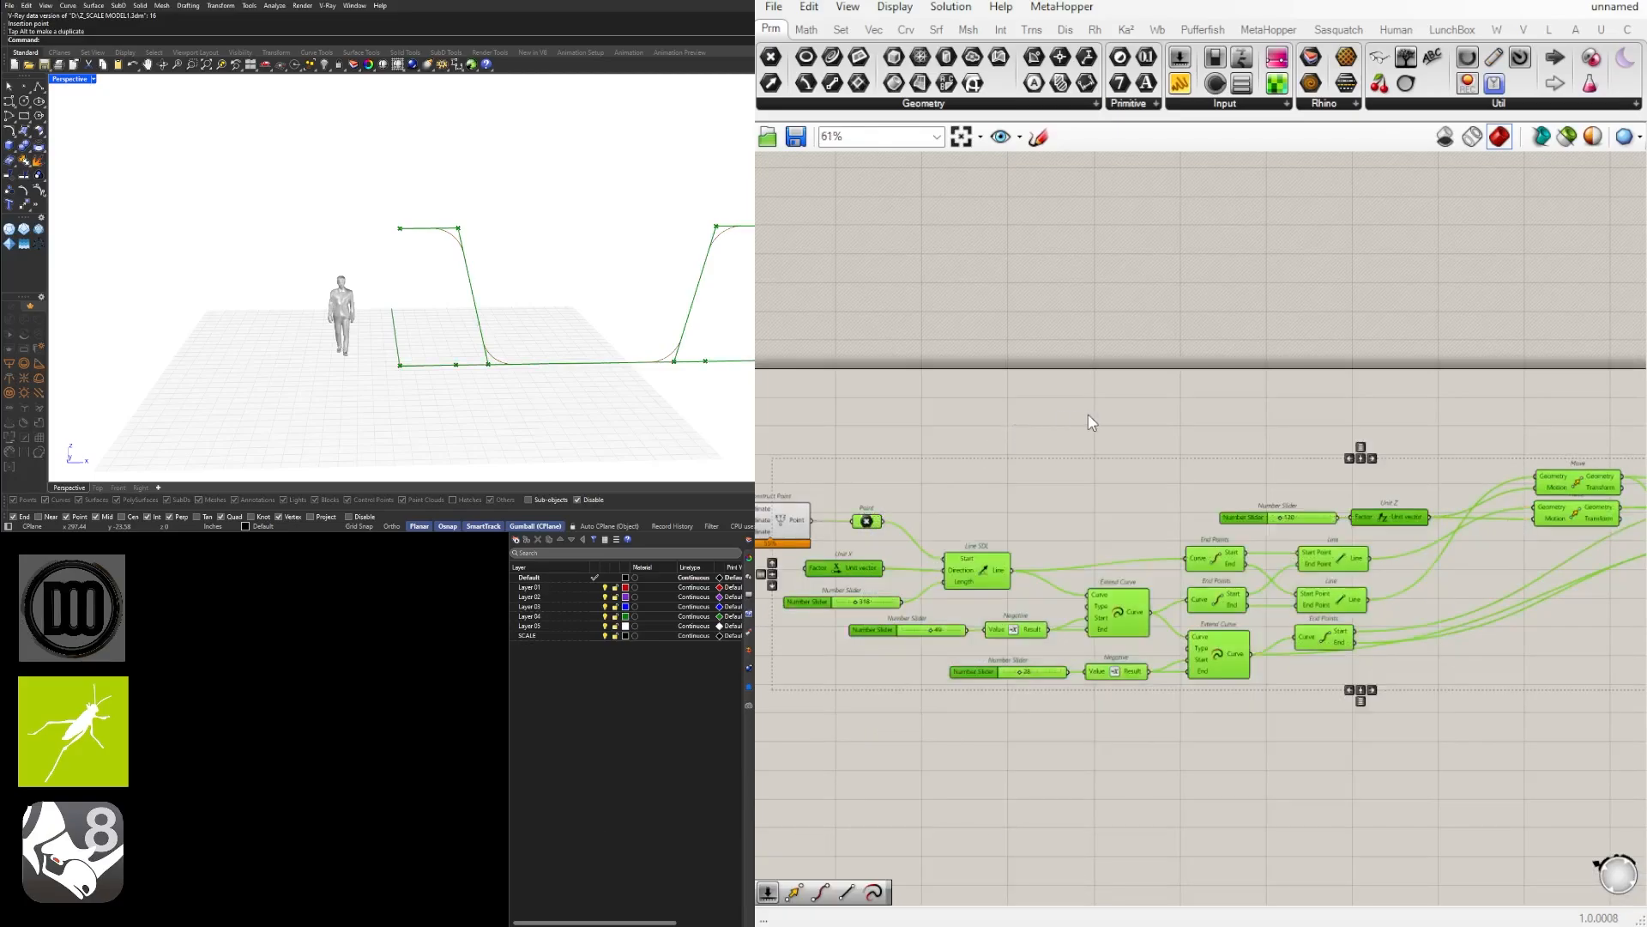
{"action": "middle_click", "coordinate": [996, 450]}
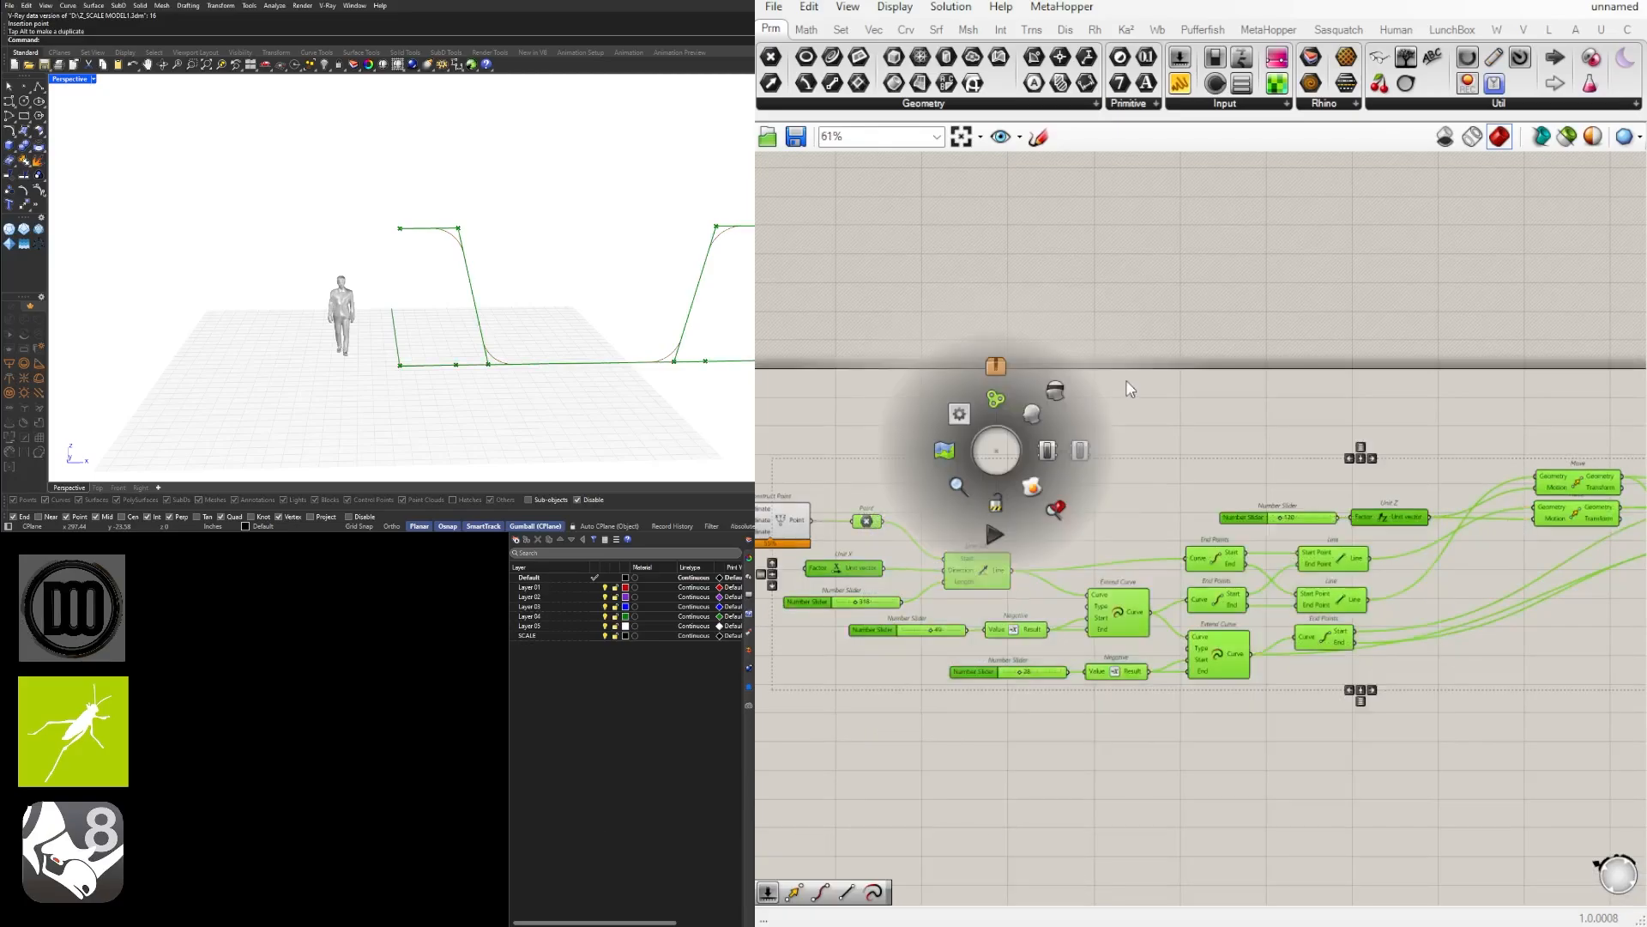
{"action": "left_click", "coordinate": [1057, 396]}
{"action": "scroll", "coordinate": [1159, 460], "scroll_direction": "down", "scroll_amount": 3}
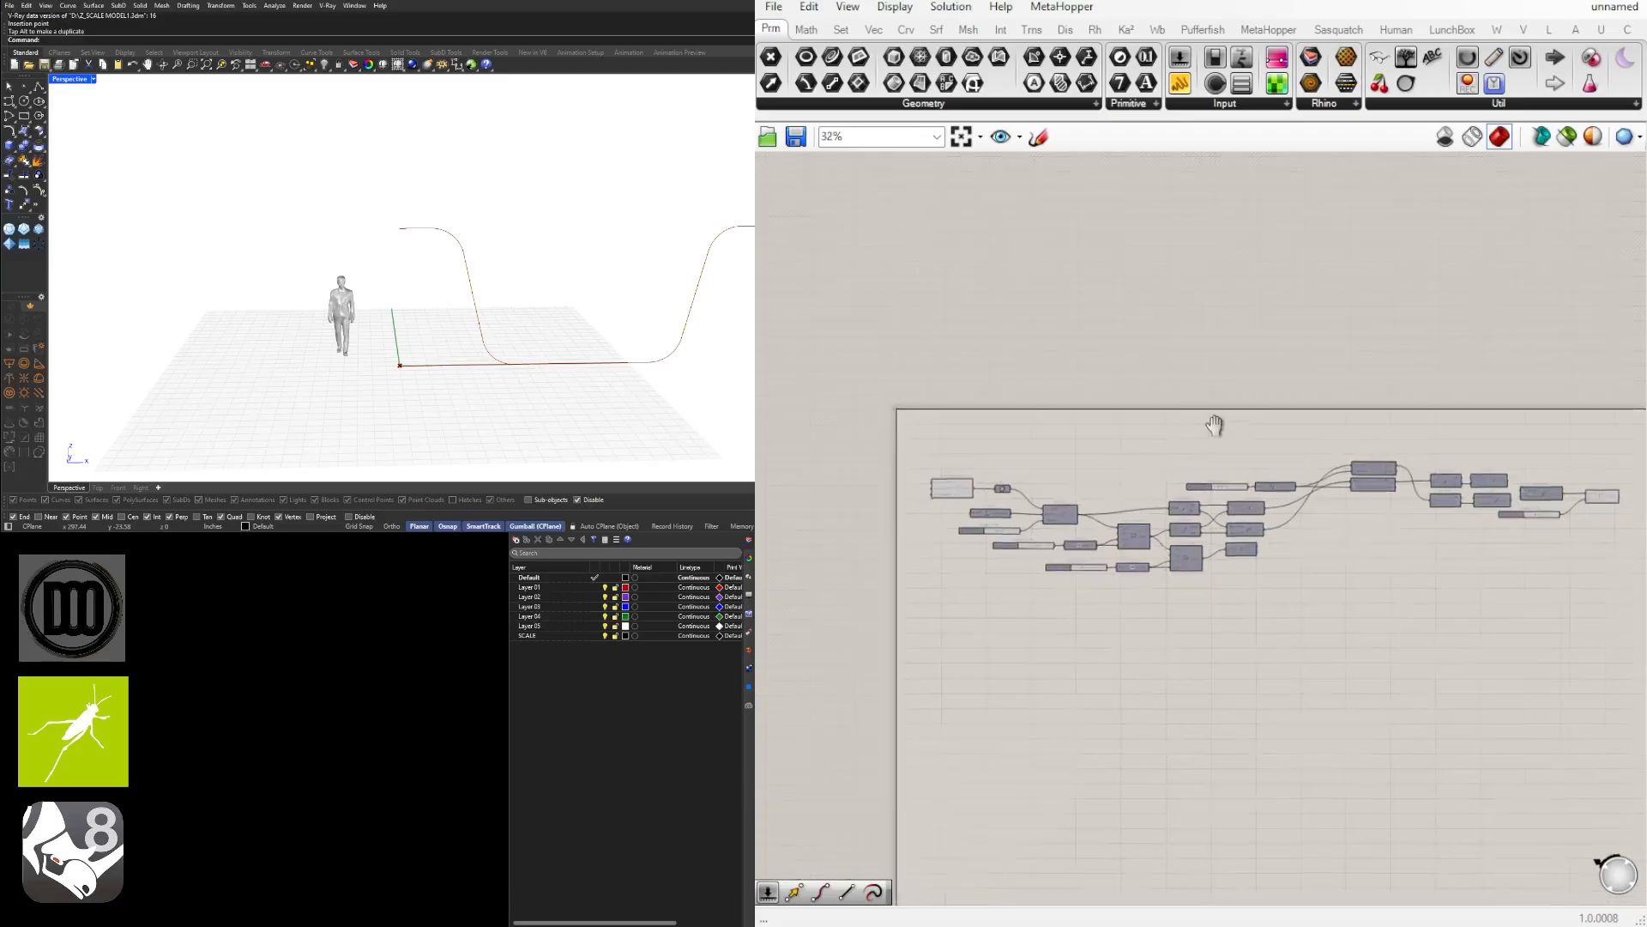
Step: Nudge the two Move components together with their End Points, Lines, Join Curves and radius slider
{"action": "right_click_drag", "start_coordinate": [1217, 425], "coordinate": [1099, 371]}
{"action": "scroll", "coordinate": [1241, 403], "scroll_direction": "up", "scroll_amount": 1}
{"action": "left_click_drag", "start_coordinate": [1524, 563], "coordinate": [1237, 438]}
{"action": "scroll", "coordinate": [1241, 416], "scroll_direction": "up", "scroll_amount": 2}
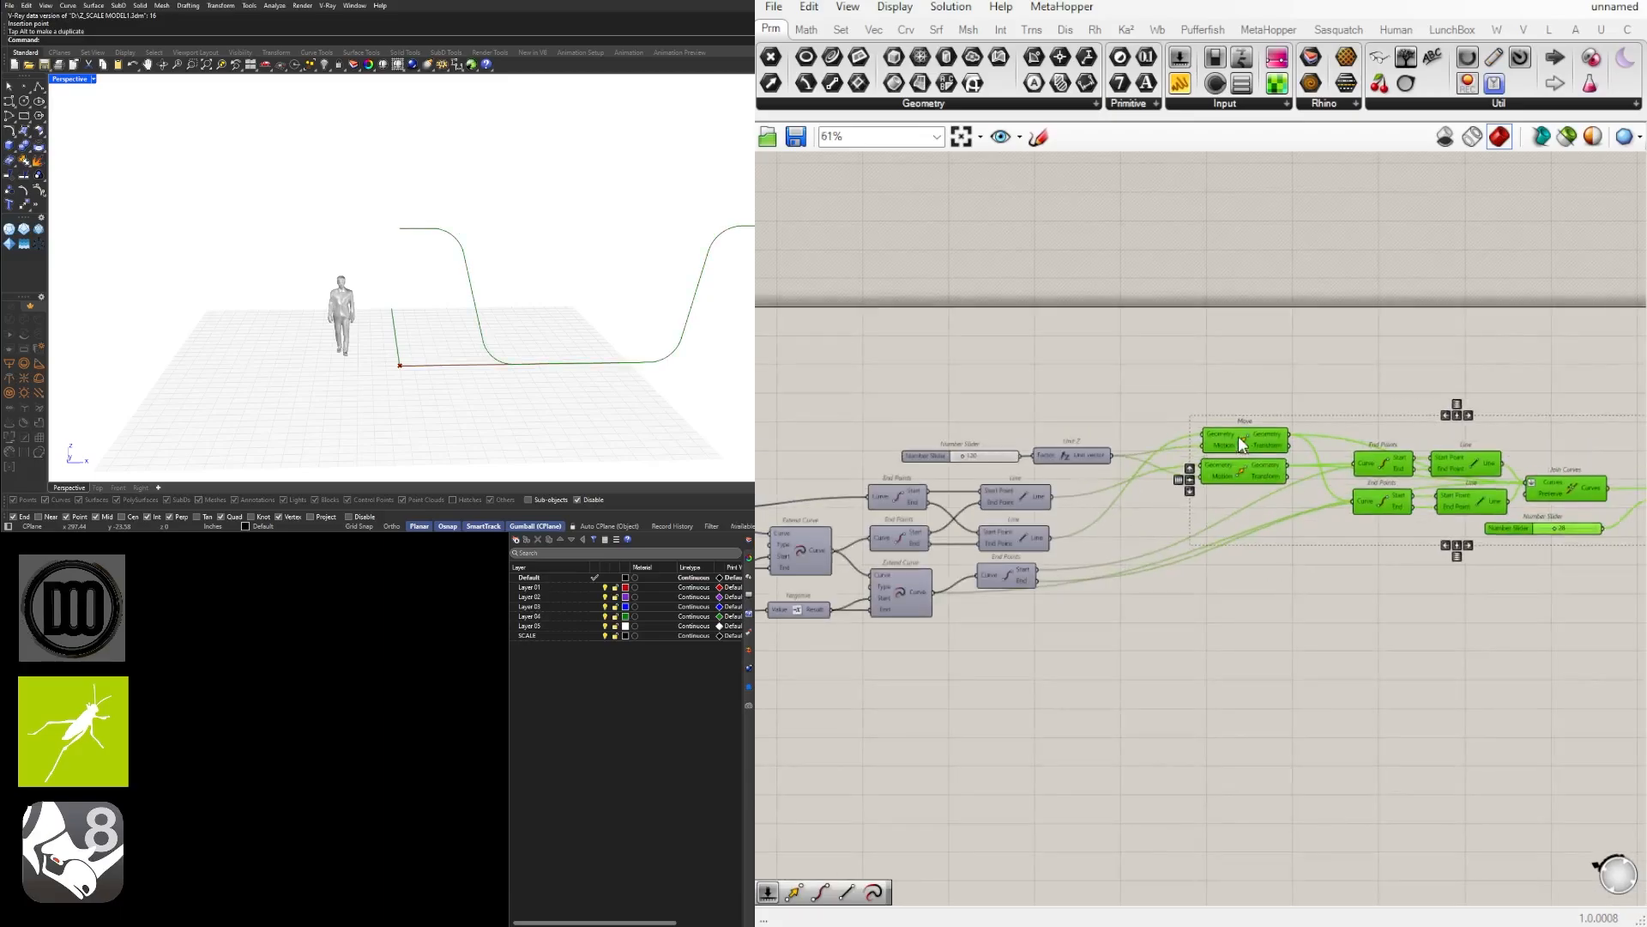
{"action": "left_click", "coordinate": [1270, 400]}
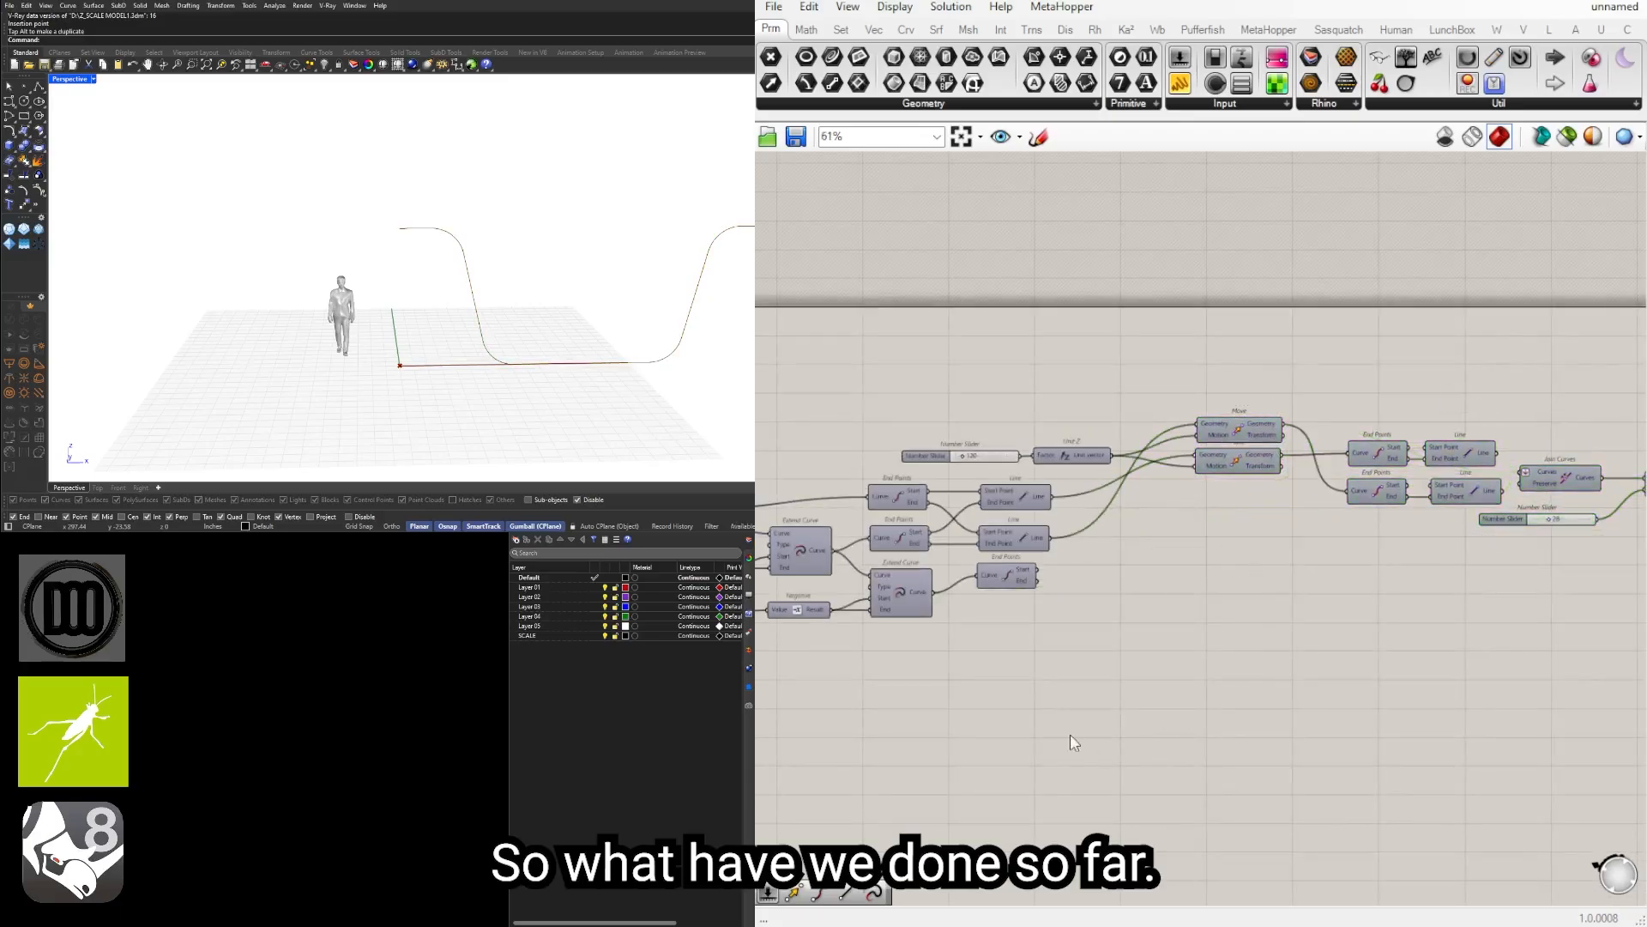
Step: Set the number slider for the Line SDL length to 501
{"action": "right_click_drag", "start_coordinate": [1070, 735], "coordinate": [1489, 708]}
{"action": "scroll", "coordinate": [970, 533], "scroll_direction": "up", "scroll_amount": 6}
{"action": "right_click_drag", "start_coordinate": [968, 511], "coordinate": [1133, 579]}
{"action": "scroll", "coordinate": [1066, 551], "scroll_direction": "up", "scroll_amount": 3}
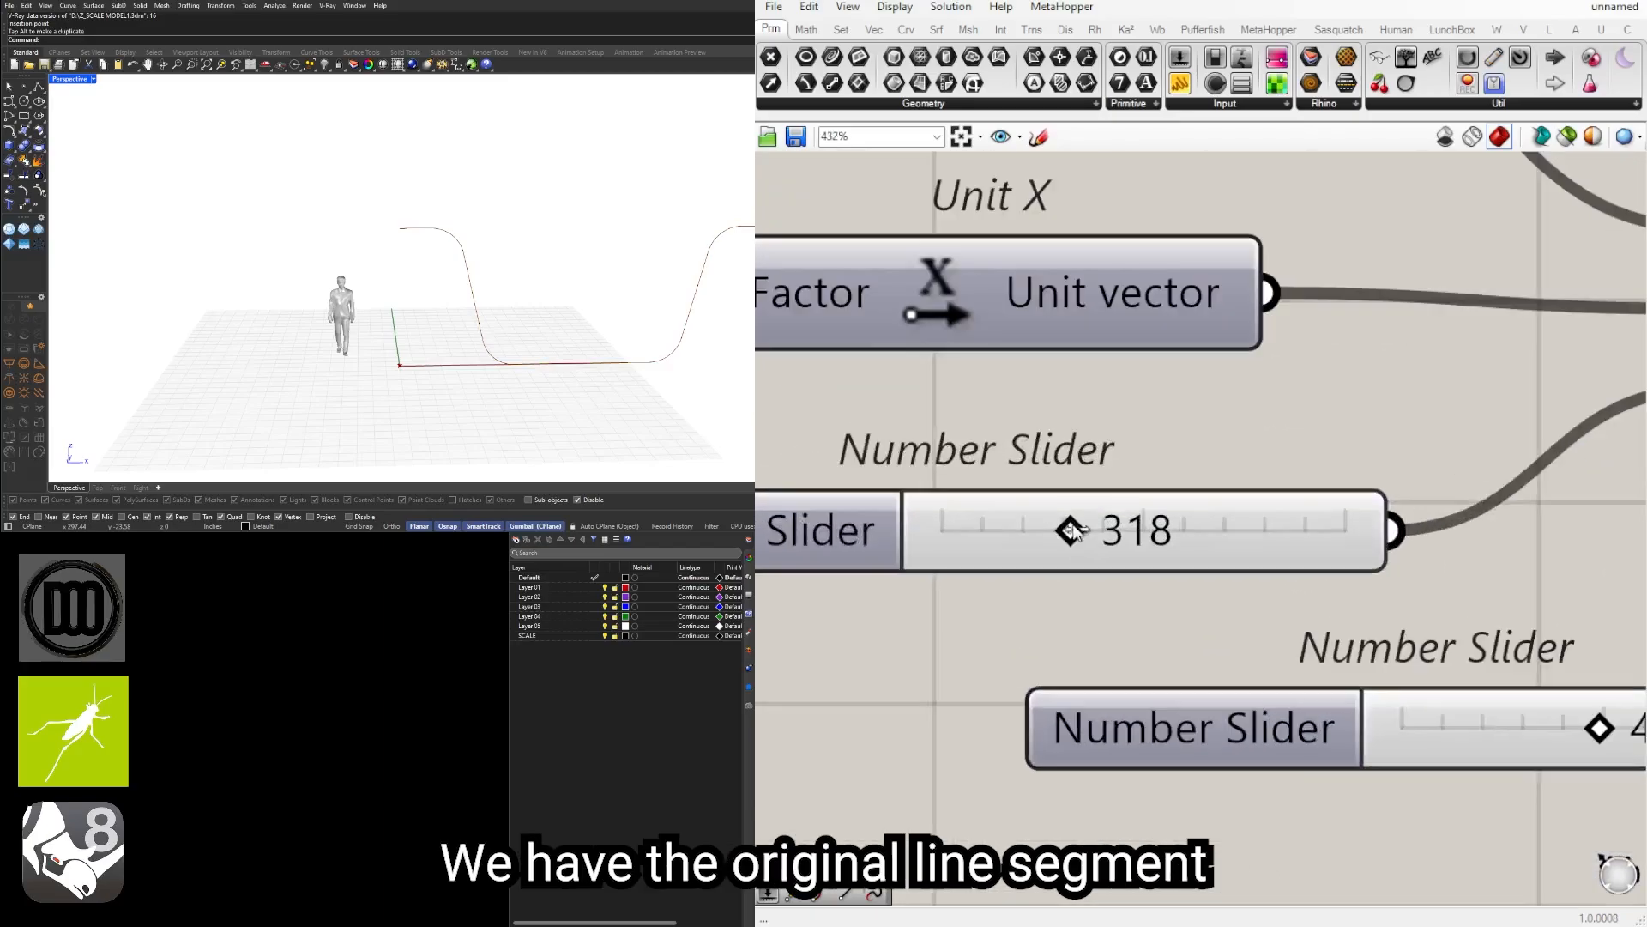
{"action": "left_click_drag", "start_coordinate": [1067, 532], "coordinate": [1157, 543]}
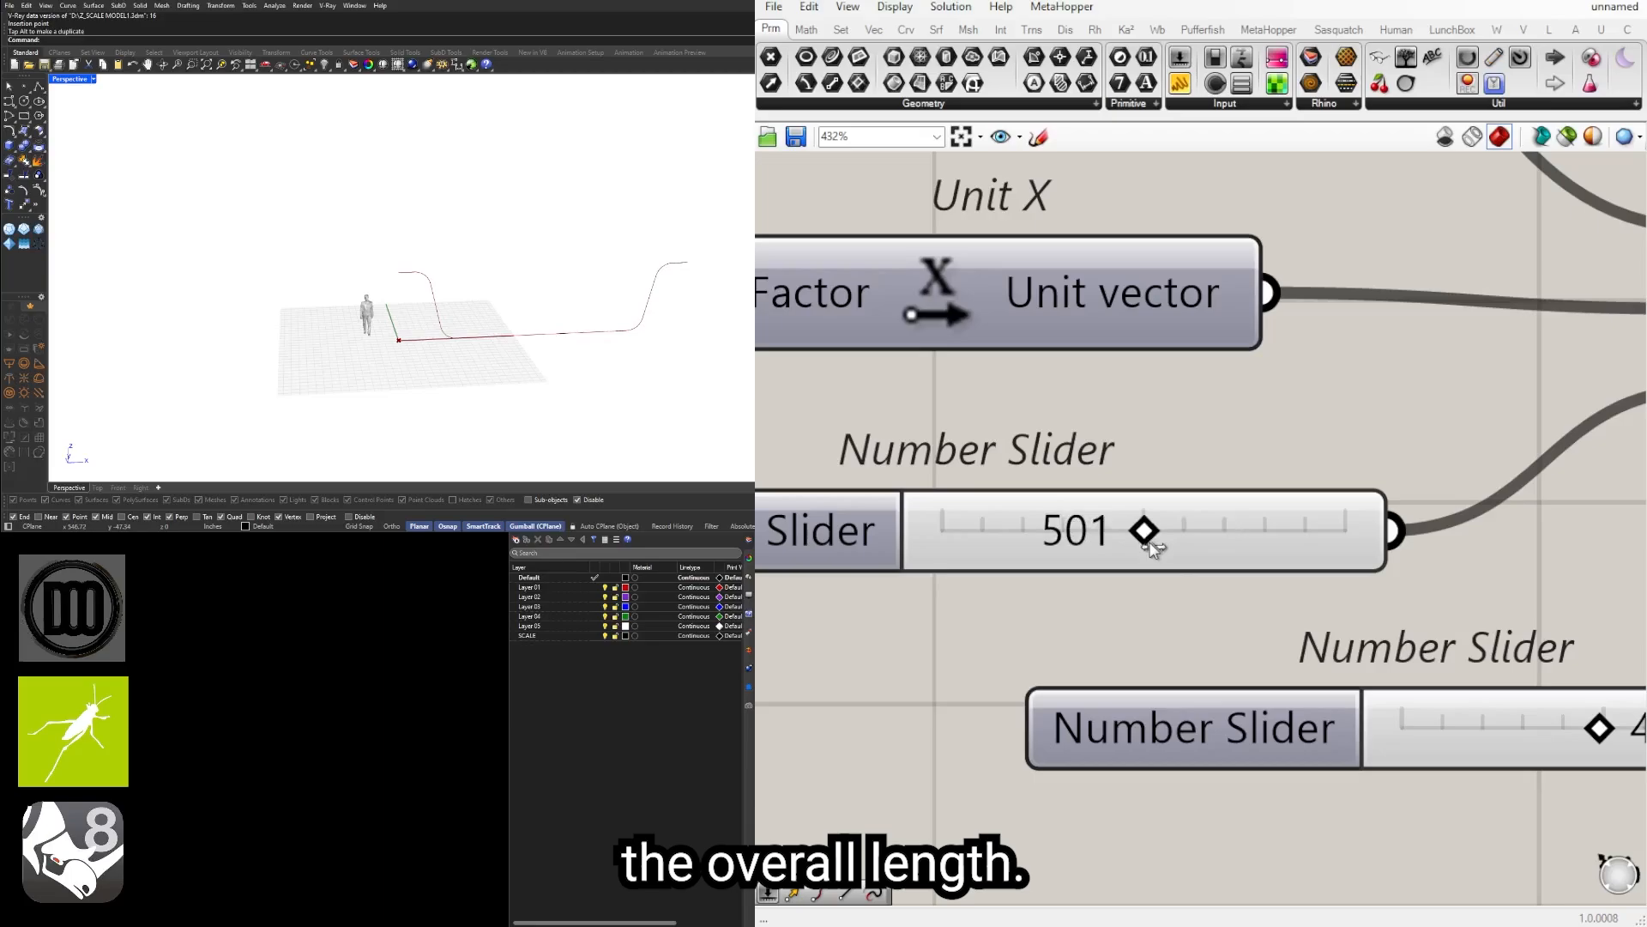
Step: Set the number slider feeding the first Extend Curve's Negative component to 74
{"action": "scroll", "coordinate": [1373, 573], "scroll_direction": "down", "scroll_amount": 4}
{"action": "right_click_drag", "start_coordinate": [1373, 573], "coordinate": [955, 516]}
{"action": "scroll", "coordinate": [1062, 600], "scroll_direction": "up", "scroll_amount": 2}
{"action": "left_click_drag", "start_coordinate": [1064, 603], "coordinate": [1137, 603]}
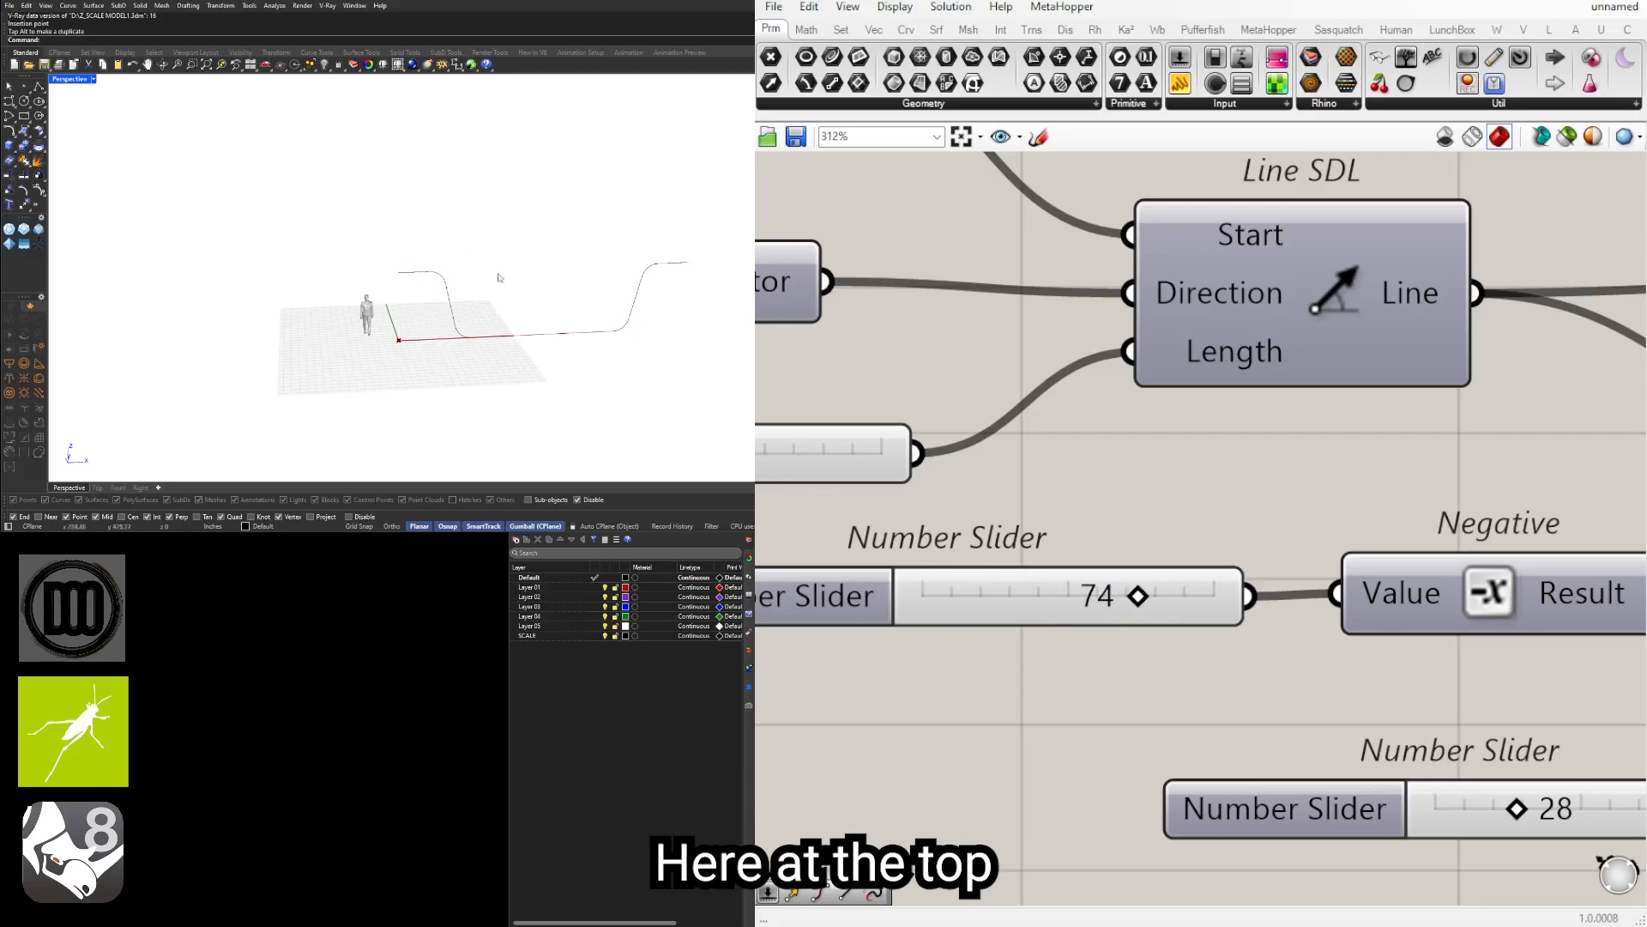
Step: Set the number slider feeding the second Extend Curve's Negative component to 48
{"action": "scroll", "coordinate": [1510, 625], "scroll_direction": "down", "scroll_amount": 3}
{"action": "scroll", "coordinate": [1207, 686], "scroll_direction": "up", "scroll_amount": 5}
{"action": "left_click_drag", "start_coordinate": [1199, 615], "coordinate": [1079, 611]}
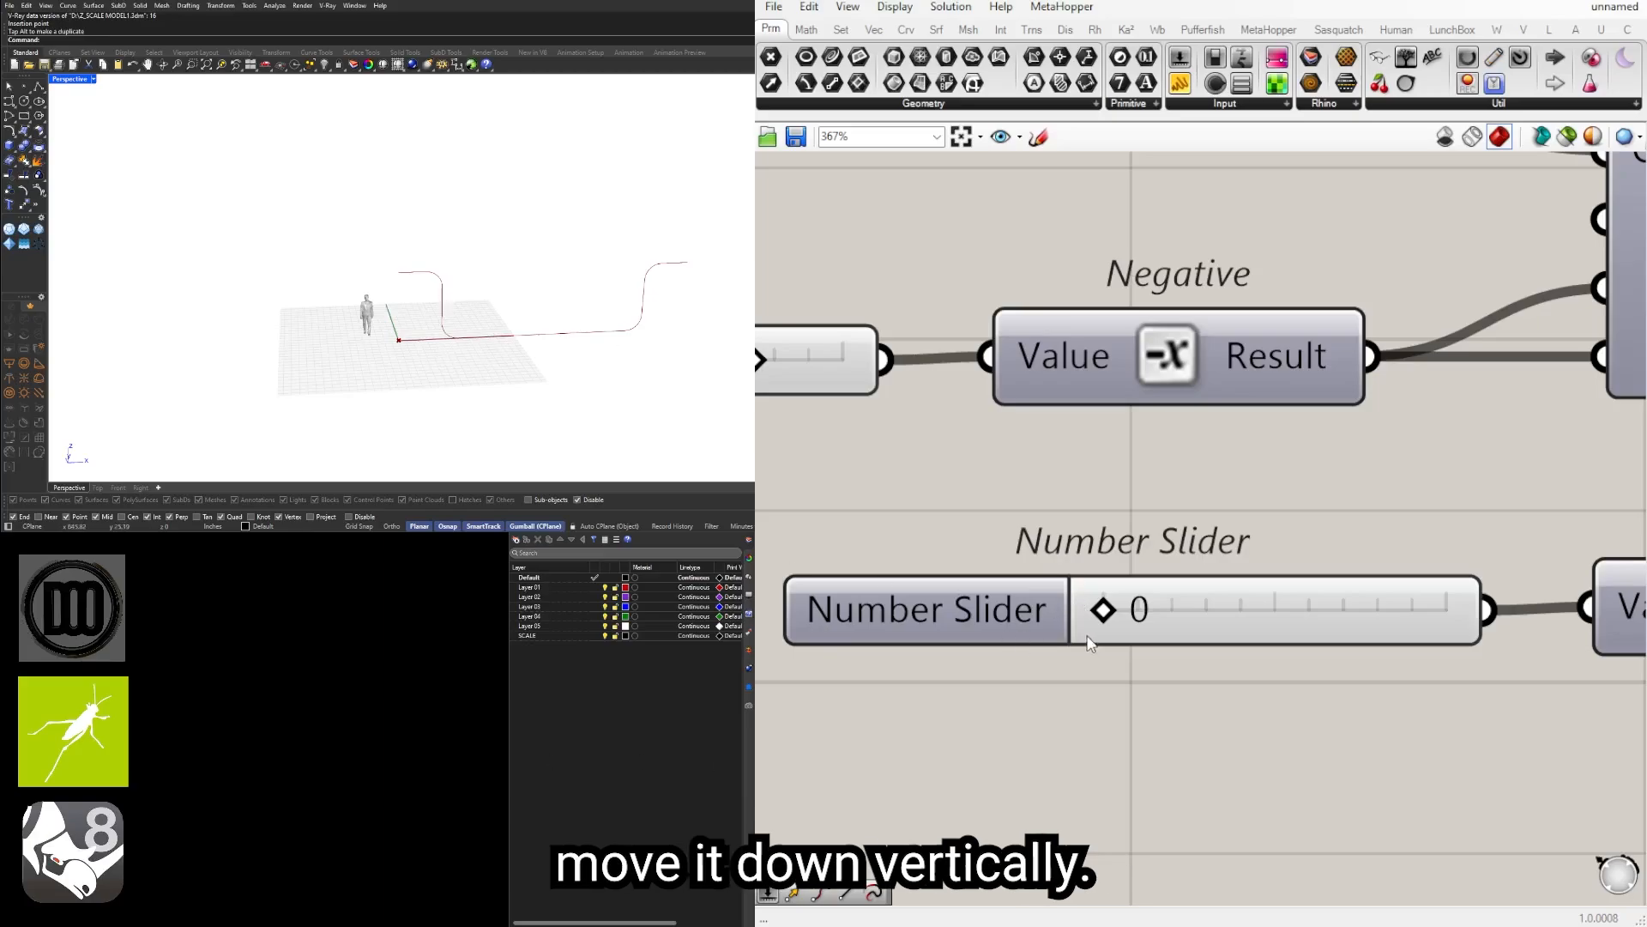
{"action": "left_click_drag", "start_coordinate": [1104, 610], "coordinate": [1287, 639]}
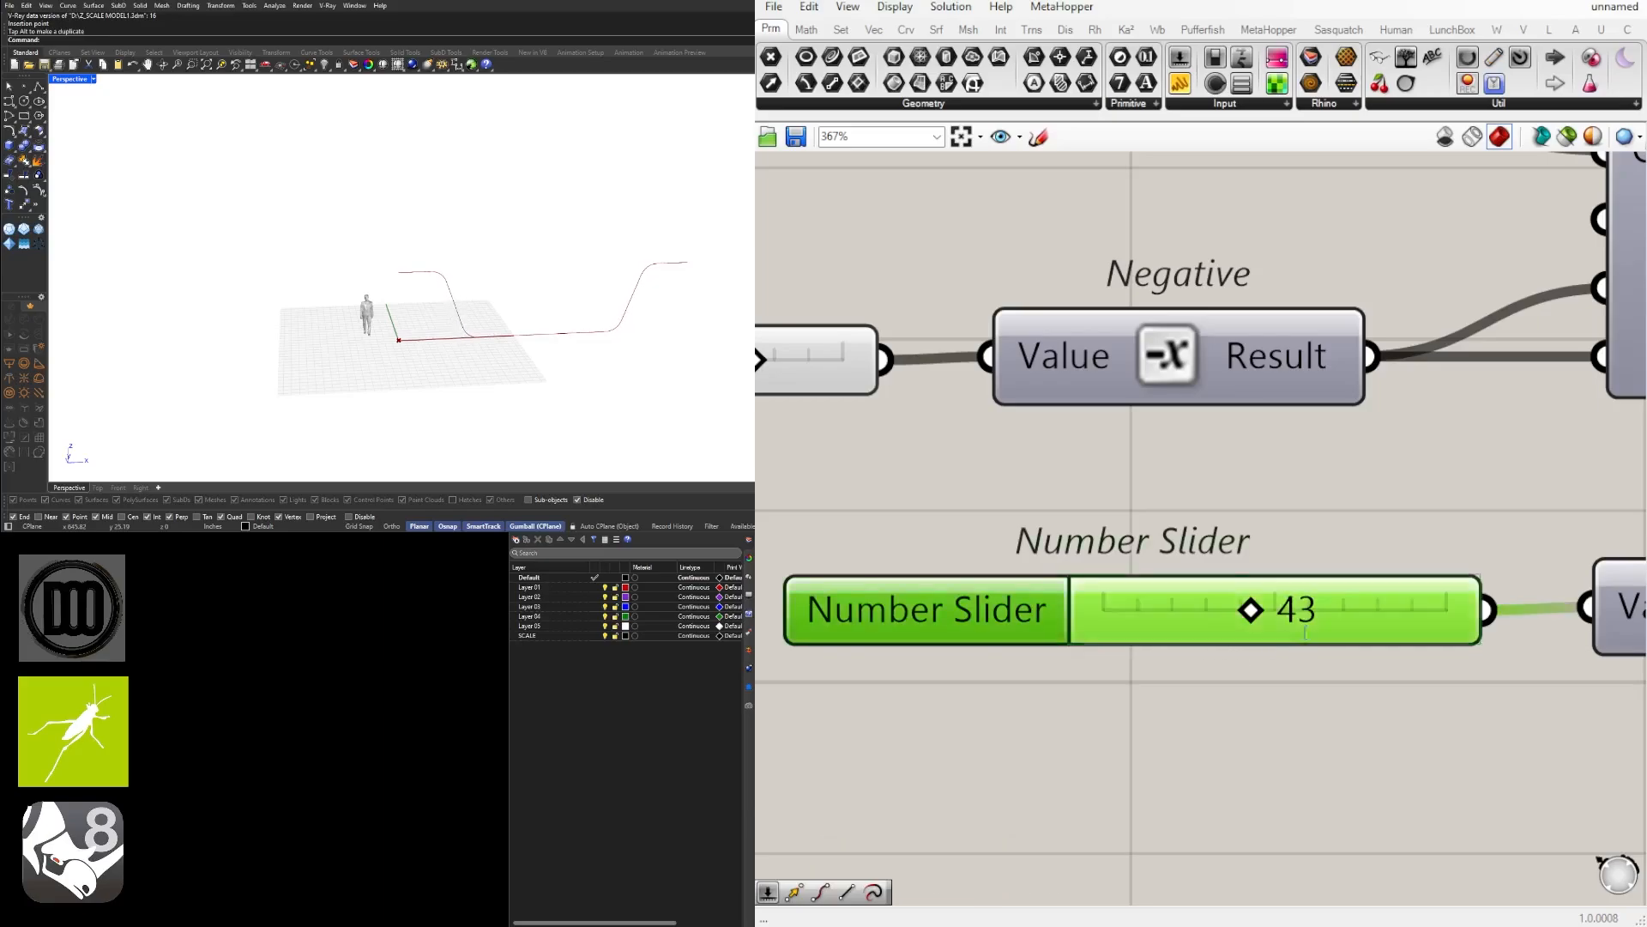
{"action": "double_click", "coordinate": [1305, 632]}
{"action": "type", "text": "48"}
{"action": "key", "text": "Return"}
Step: Set the height slider feeding the Unit Z vector to 126
{"action": "scroll", "coordinate": [1444, 610], "scroll_direction": "down", "scroll_amount": 7}
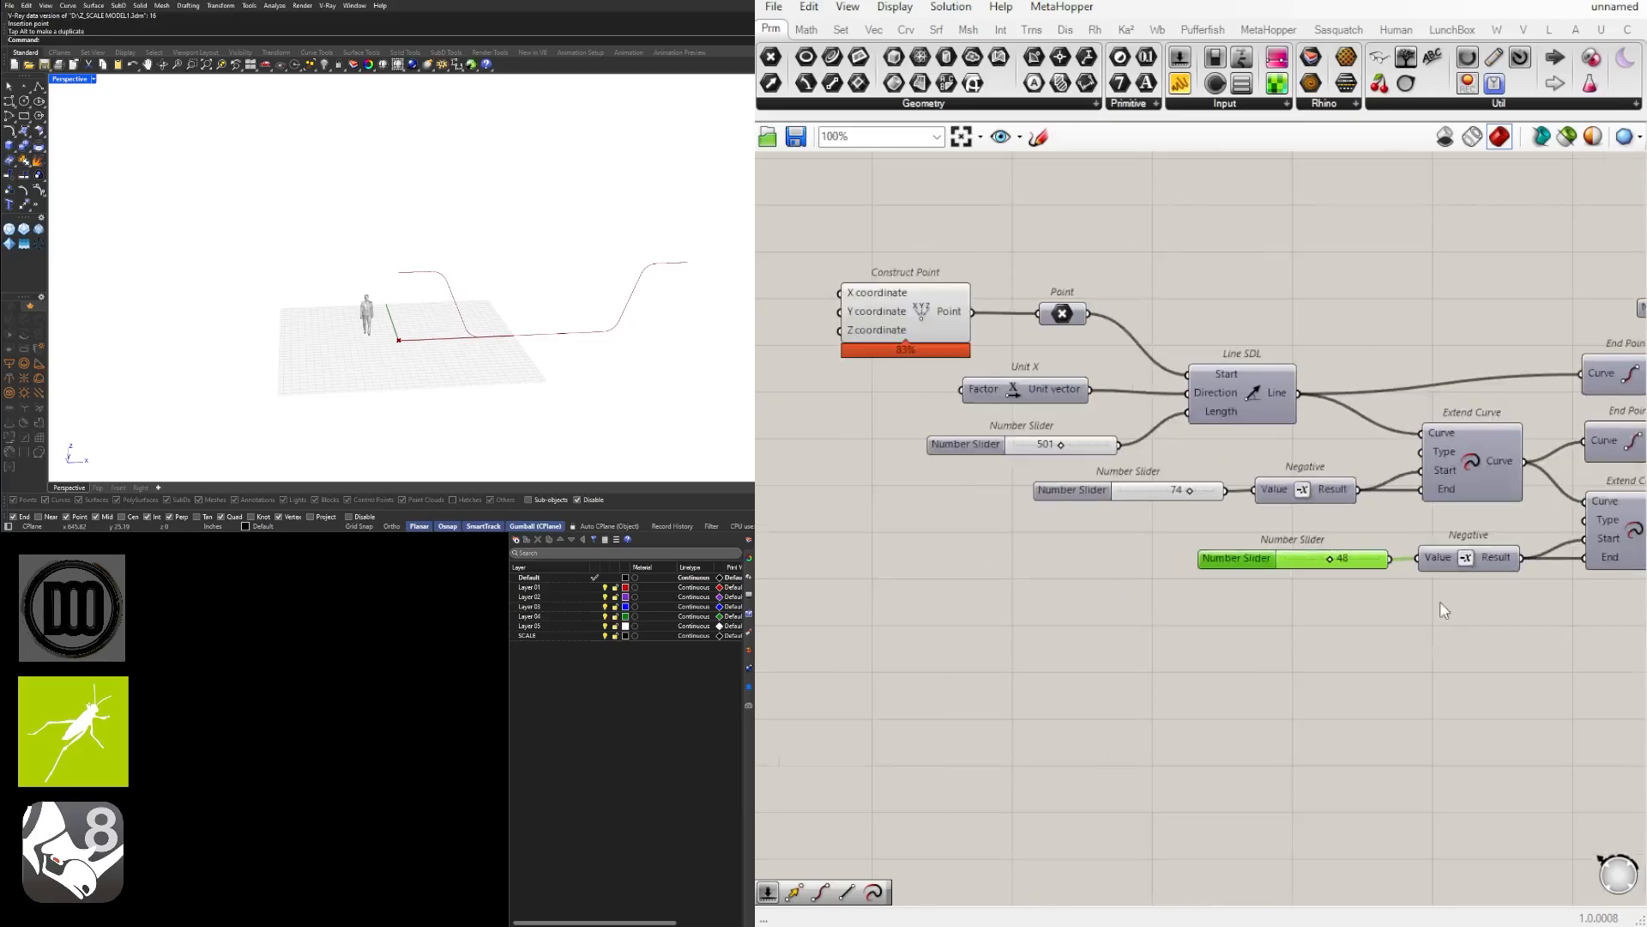
{"action": "right_click_drag", "start_coordinate": [1515, 664], "coordinate": [1124, 726]}
{"action": "left_click", "coordinate": [1309, 680]}
{"action": "right_click_drag", "start_coordinate": [1472, 764], "coordinate": [993, 768]}
{"action": "right_click_drag", "start_coordinate": [821, 369], "coordinate": [913, 448]}
{"action": "scroll", "coordinate": [913, 451], "scroll_direction": "up", "scroll_amount": 6}
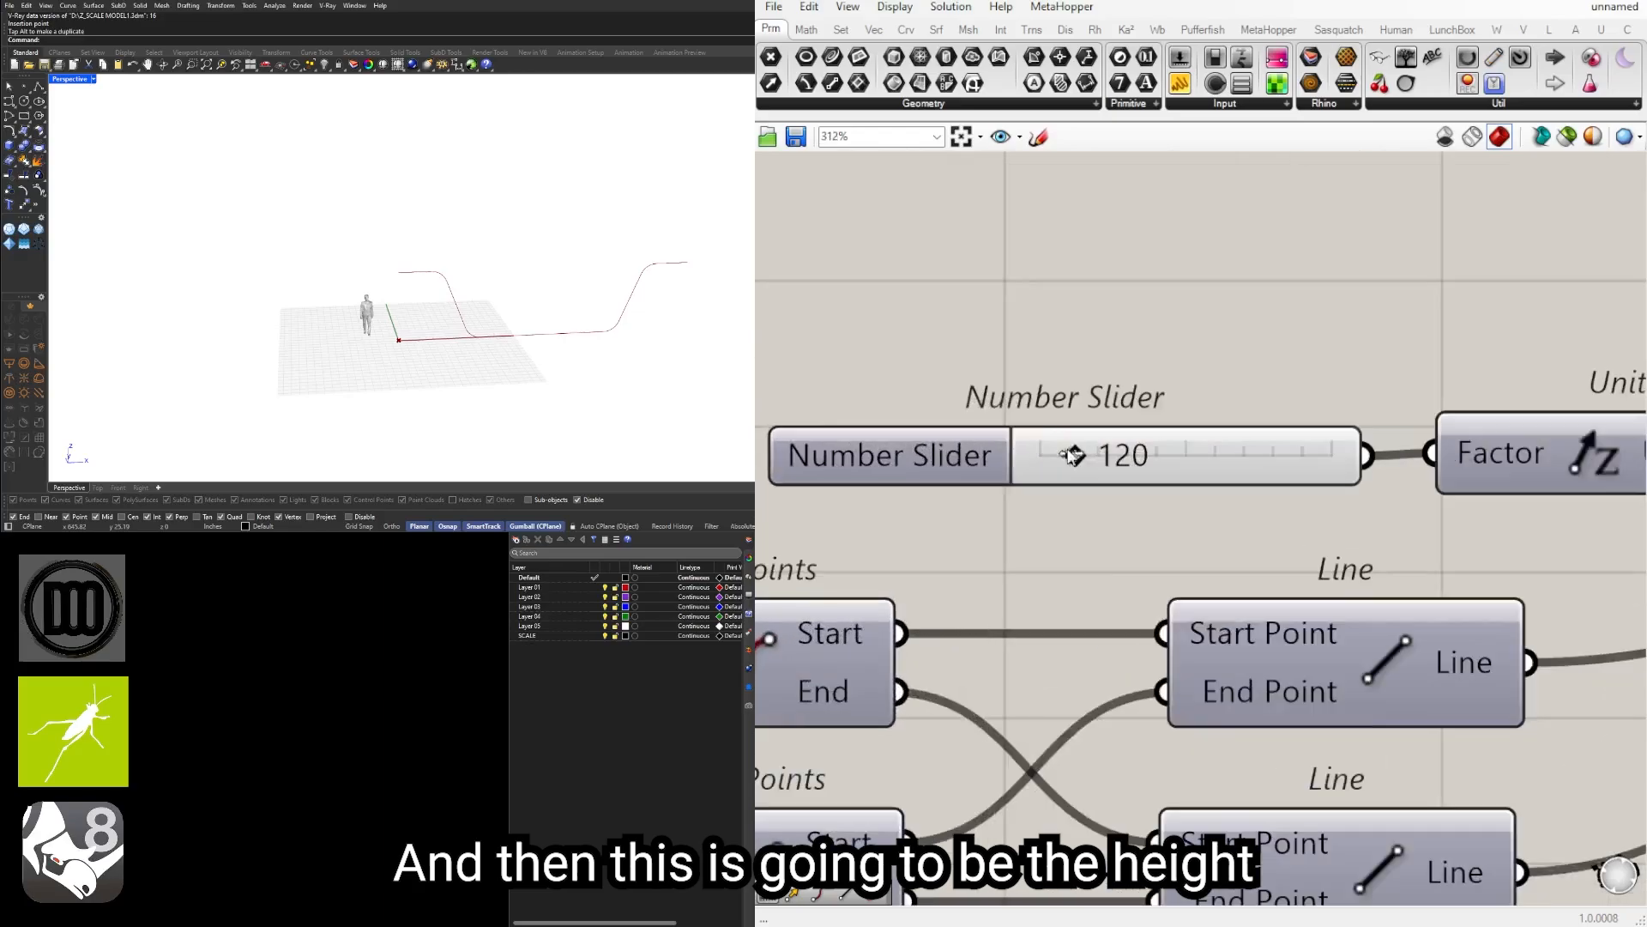
{"action": "left_click_drag", "start_coordinate": [1072, 454], "coordinate": [983, 452]}
{"action": "scroll", "coordinate": [1078, 464], "scroll_direction": "down", "scroll_amount": 5}
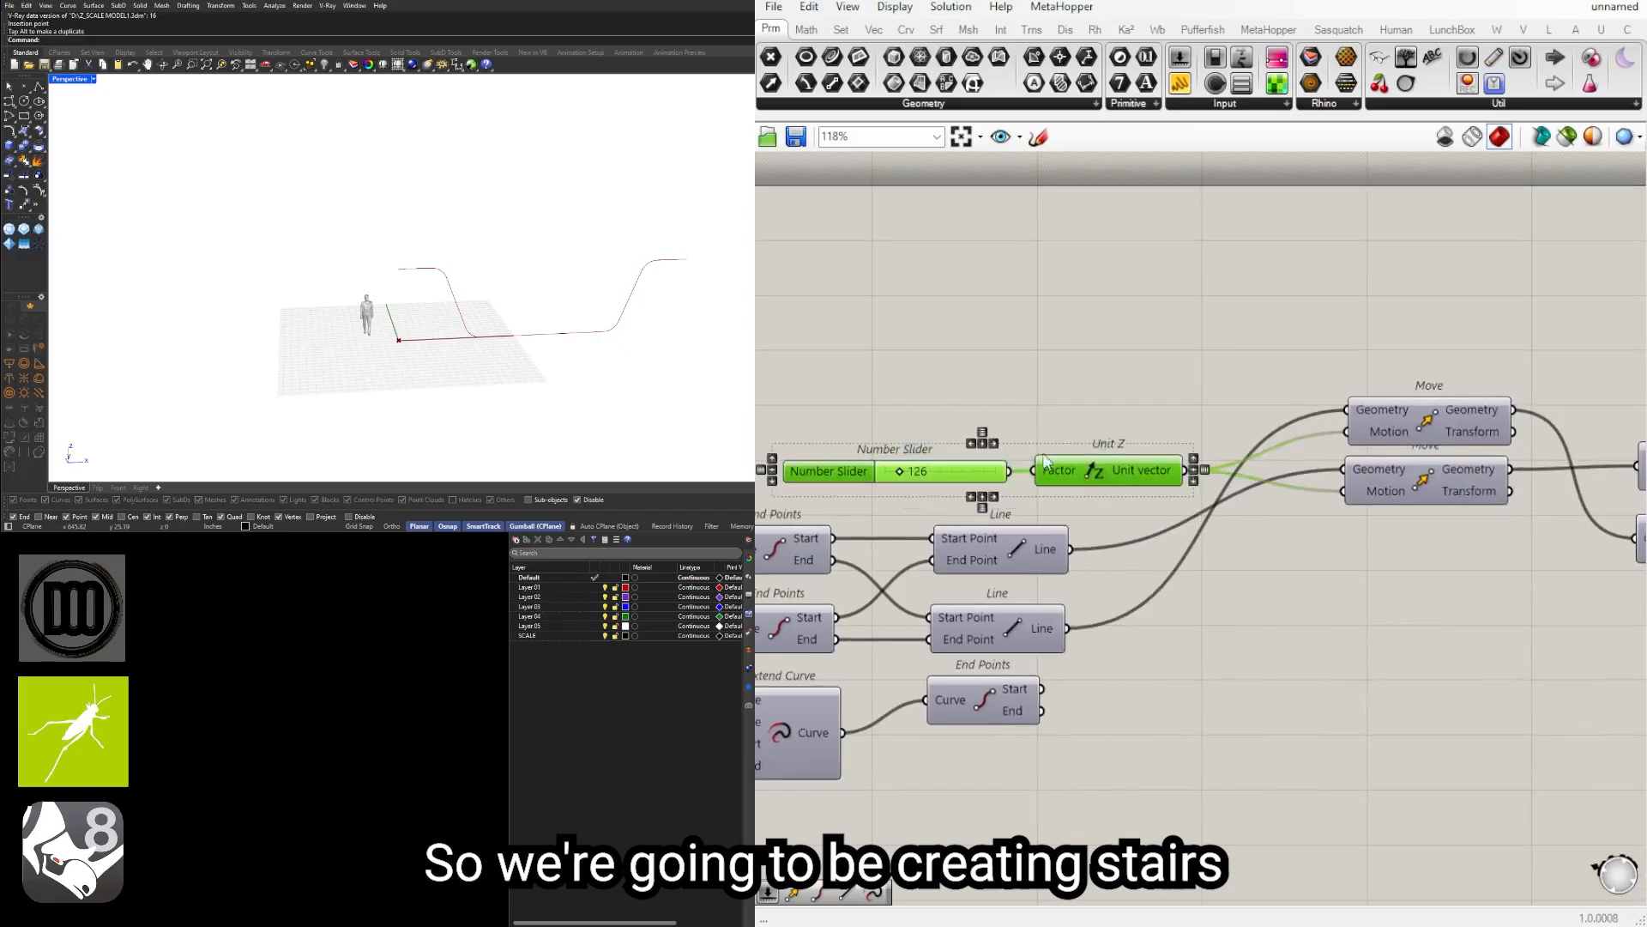
Step: Move the height slider and Unit Z together farther from the Move components
{"action": "left_click_drag", "start_coordinate": [1111, 480], "coordinate": [999, 460]}
{"action": "left_click", "coordinate": [1331, 441]}
{"action": "right_click_drag", "start_coordinate": [1331, 441], "coordinate": [1094, 391]}
{"action": "scroll", "coordinate": [1094, 391], "scroll_direction": "down", "scroll_amount": 3}
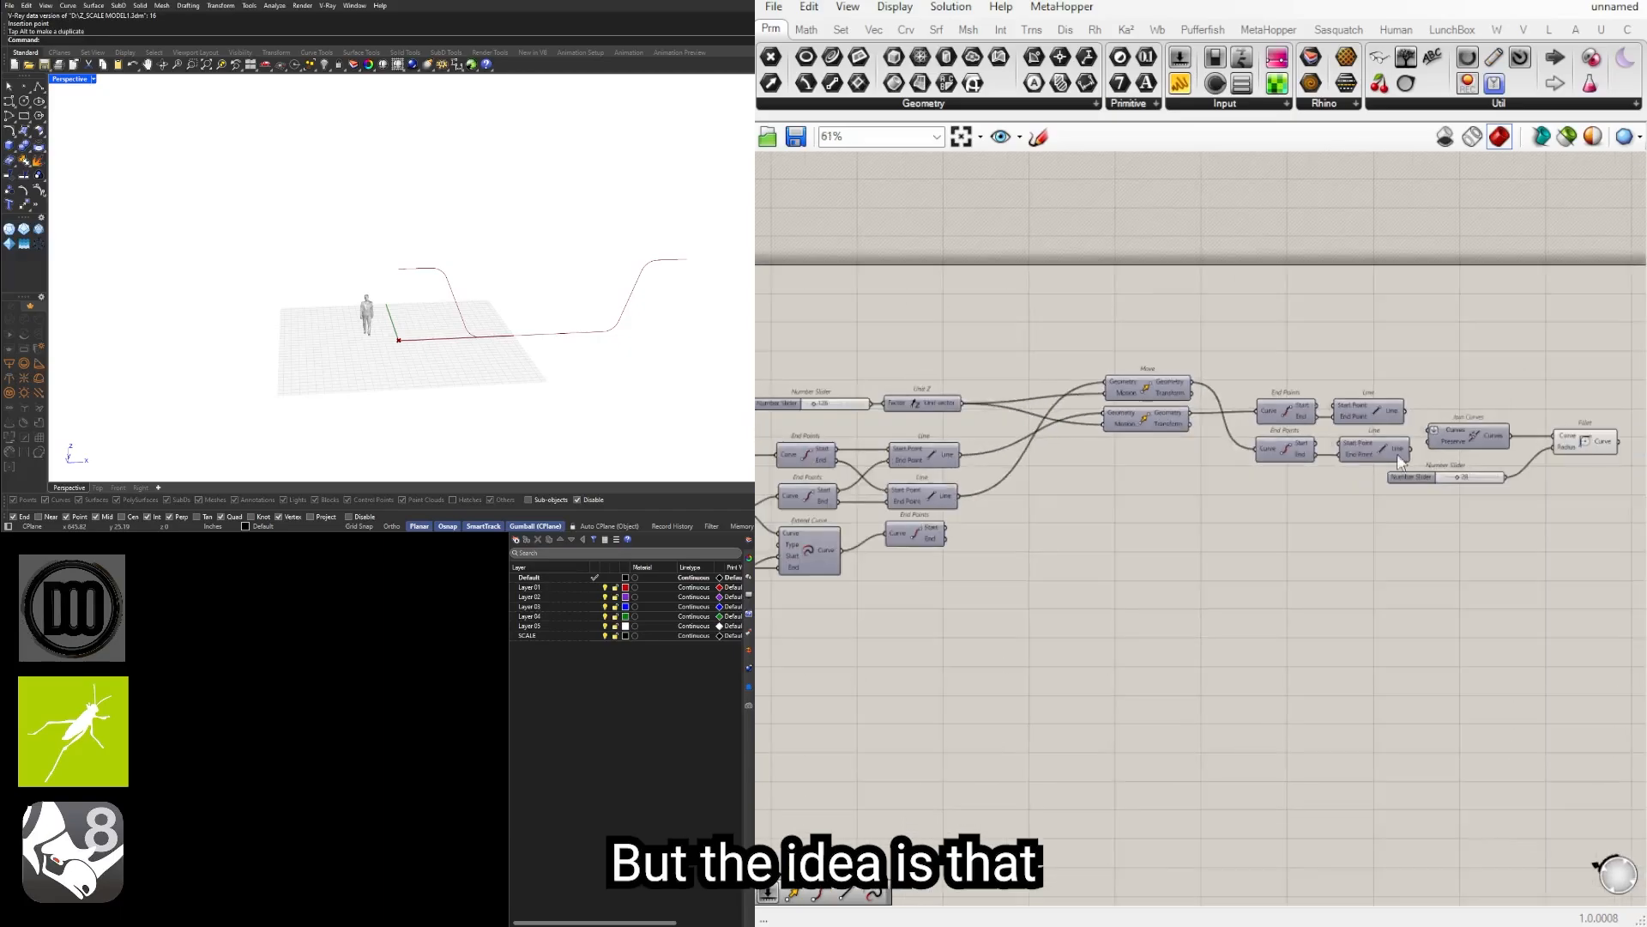
Step: Select the whole definition and shift it slightly away from the canvas corner
{"action": "right_click_drag", "start_coordinate": [1589, 469], "coordinate": [1456, 501]}
{"action": "scroll", "coordinate": [1489, 595], "scroll_direction": "down", "scroll_amount": 2}
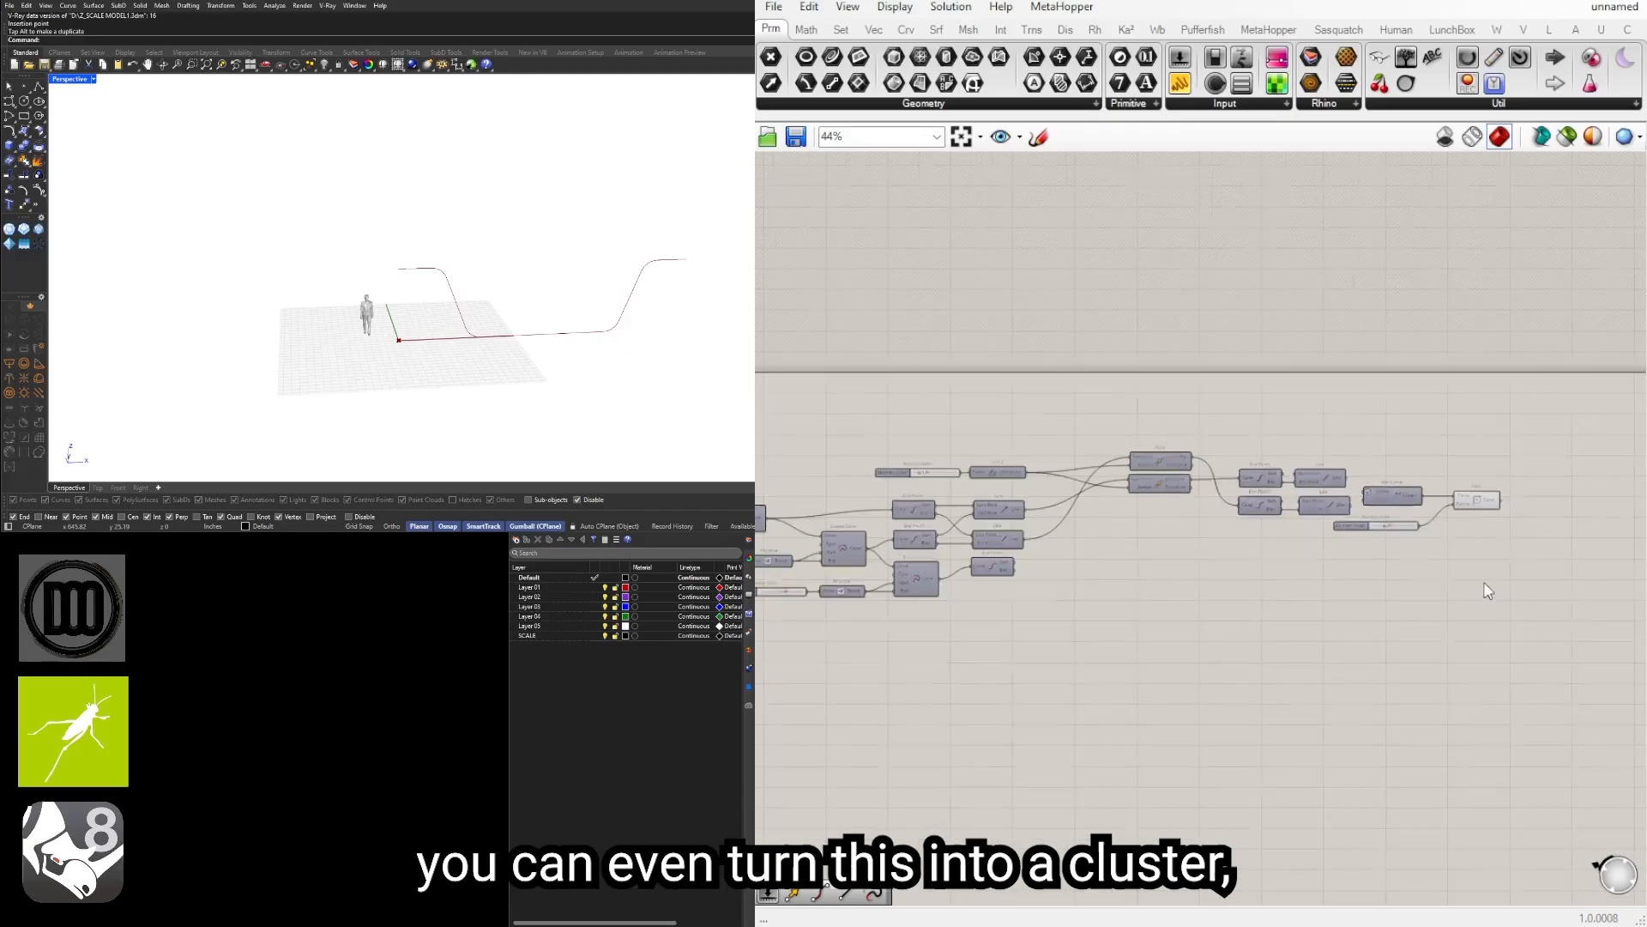
{"action": "right_click_drag", "start_coordinate": [1490, 596], "coordinate": [1536, 498]}
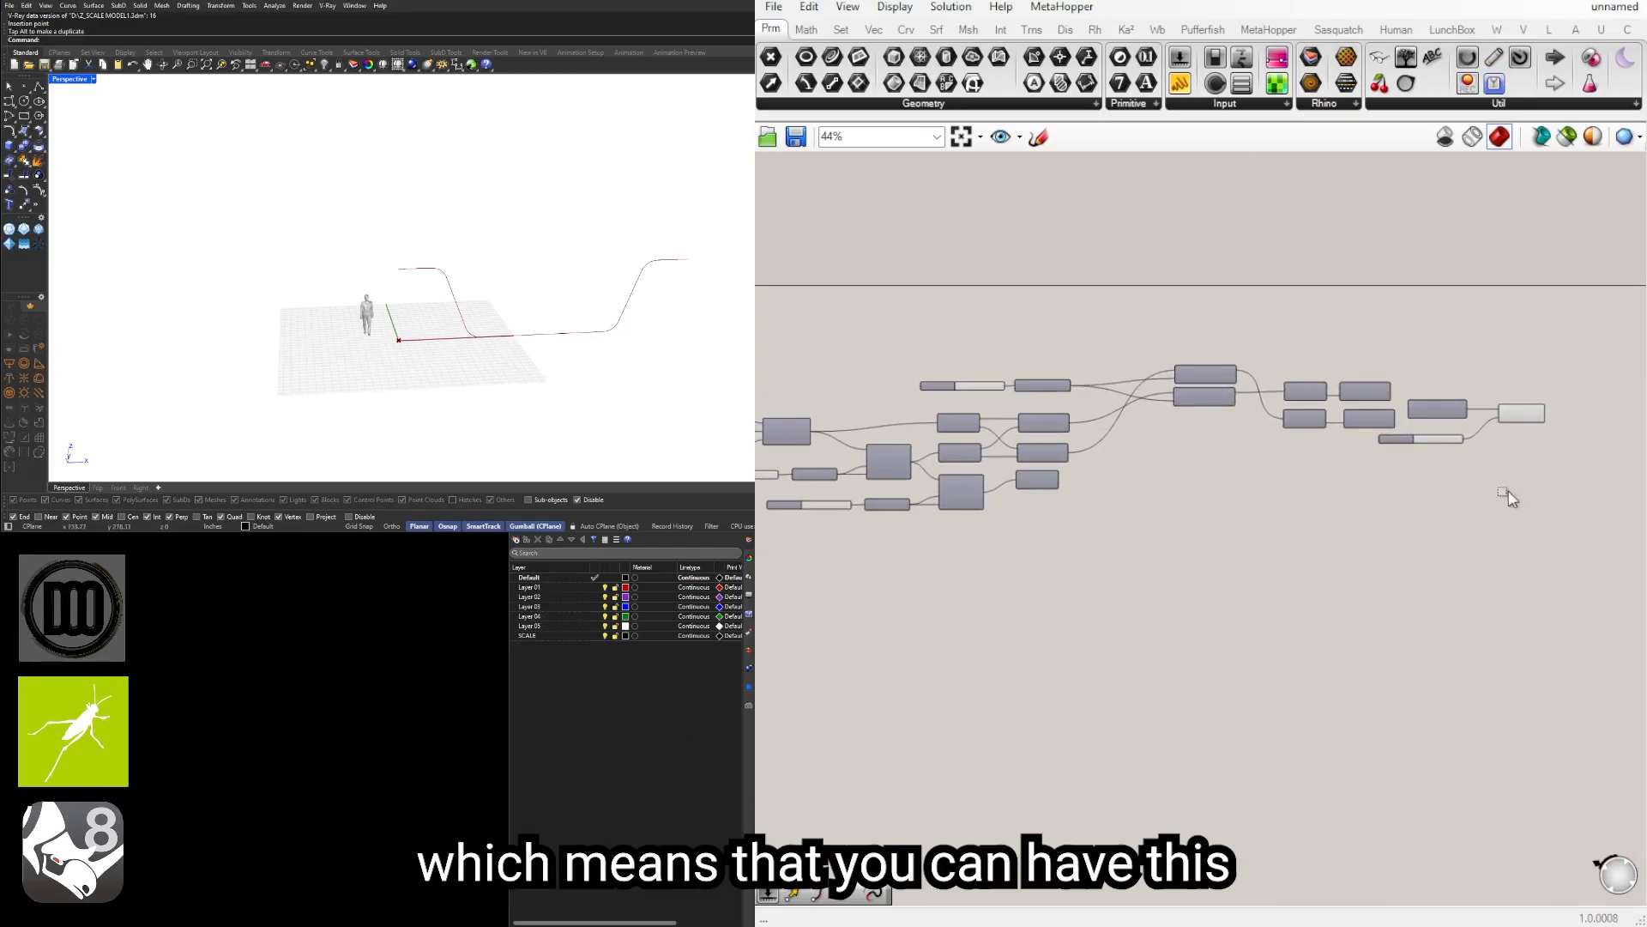
{"action": "scroll", "coordinate": [1508, 491], "scroll_direction": "down", "scroll_amount": 3}
{"action": "left_click_drag", "start_coordinate": [1570, 573], "coordinate": [1062, 388]}
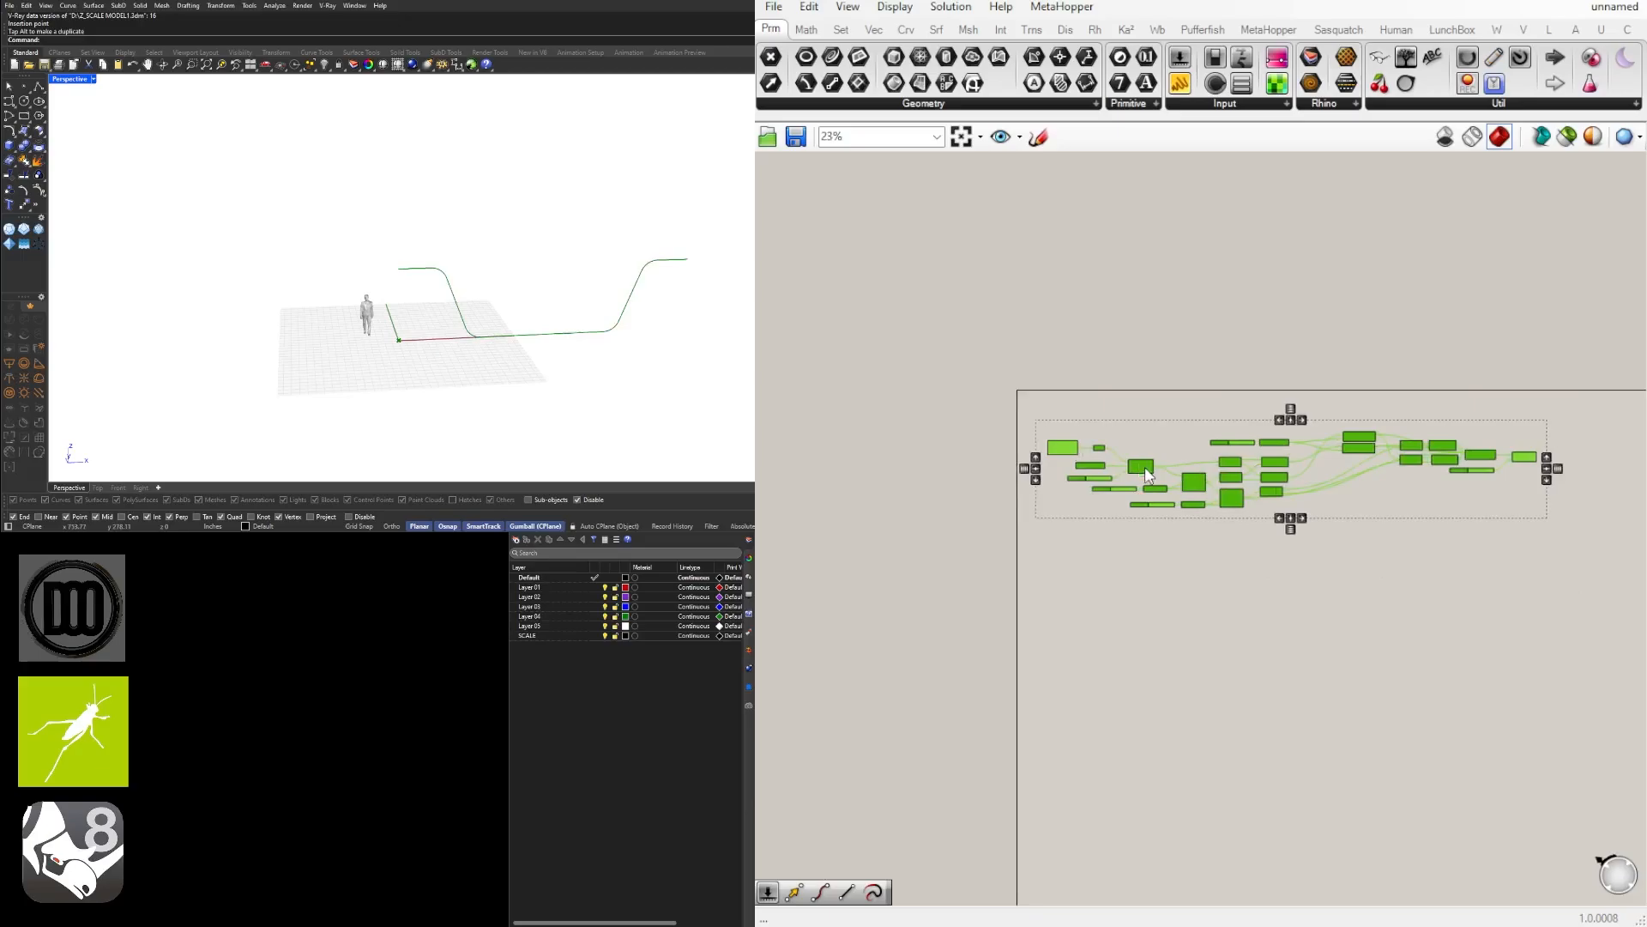
{"action": "left_click_drag", "start_coordinate": [1144, 467], "coordinate": [1178, 483]}
{"action": "left_click", "coordinate": [1135, 454]}
{"action": "scroll", "coordinate": [1132, 454], "scroll_direction": "up", "scroll_amount": 5}
{"action": "scroll", "coordinate": [1126, 503], "scroll_direction": "up", "scroll_amount": 4}
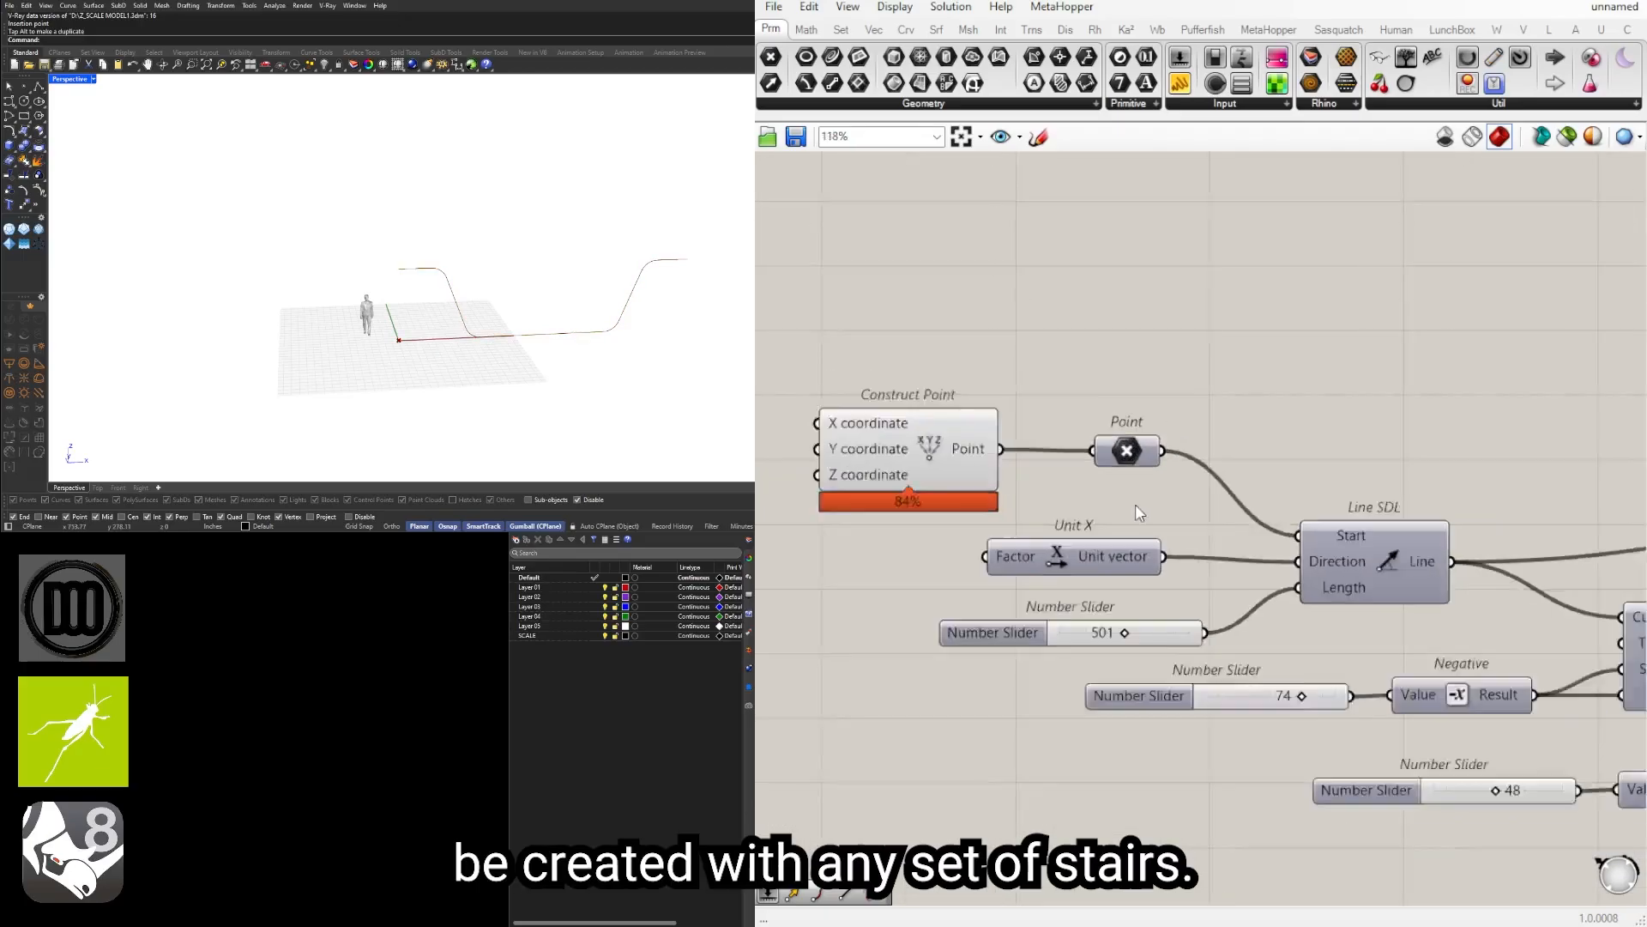
{"action": "scroll", "coordinate": [1133, 519], "scroll_direction": "down", "scroll_amount": 2}
{"action": "scroll", "coordinate": [1145, 525], "scroll_direction": "down", "scroll_amount": 2}
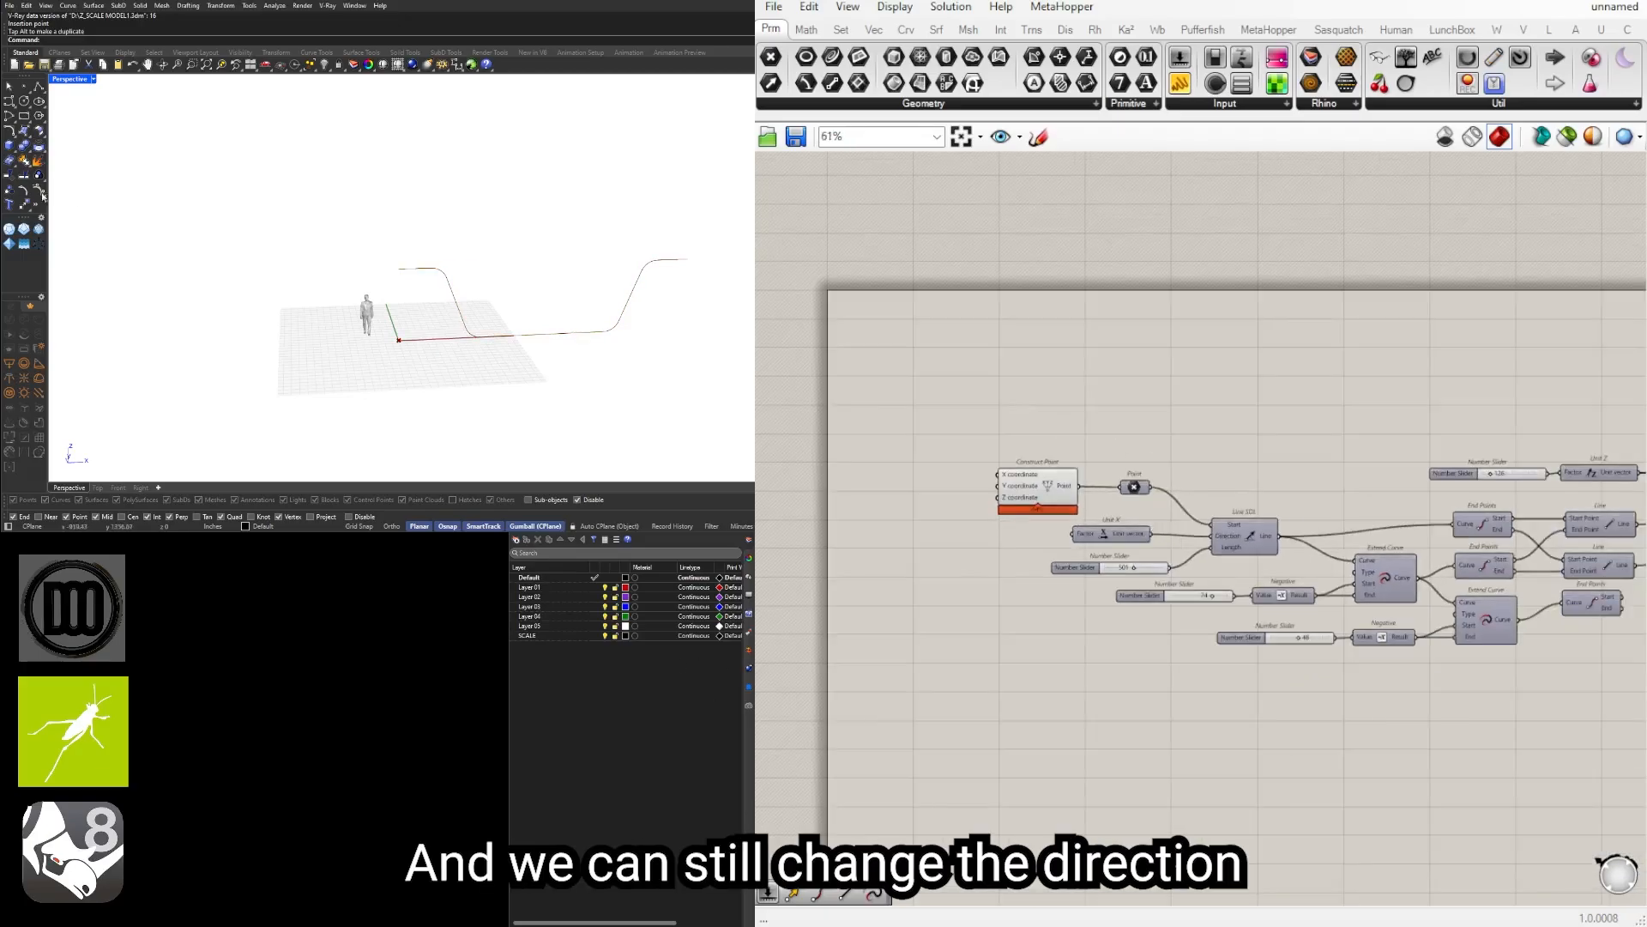
Step: In Rhino's Perspective viewport, draw a straight two-point polyline running diagonally beside the existing stair profile
{"action": "left_click", "coordinate": [39, 87]}
{"action": "right_click_drag", "start_coordinate": [483, 250], "coordinate": [457, 316]}
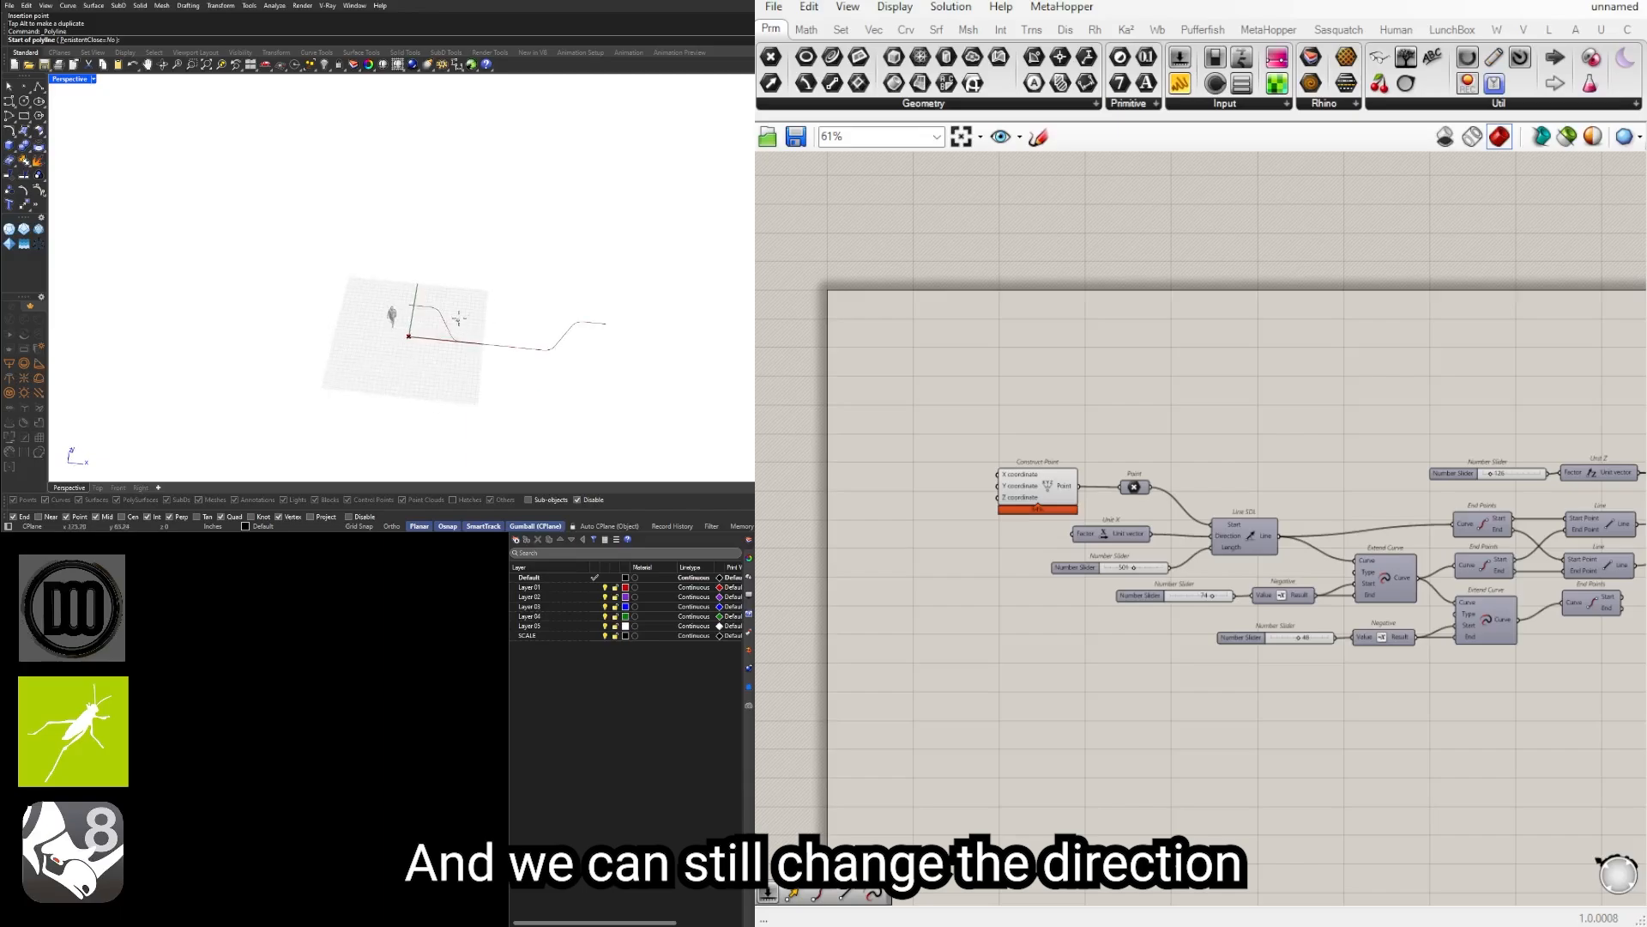
{"action": "left_click", "coordinate": [462, 315]}
{"action": "left_click", "coordinate": [593, 231]}
{"action": "key", "text": "Return"}
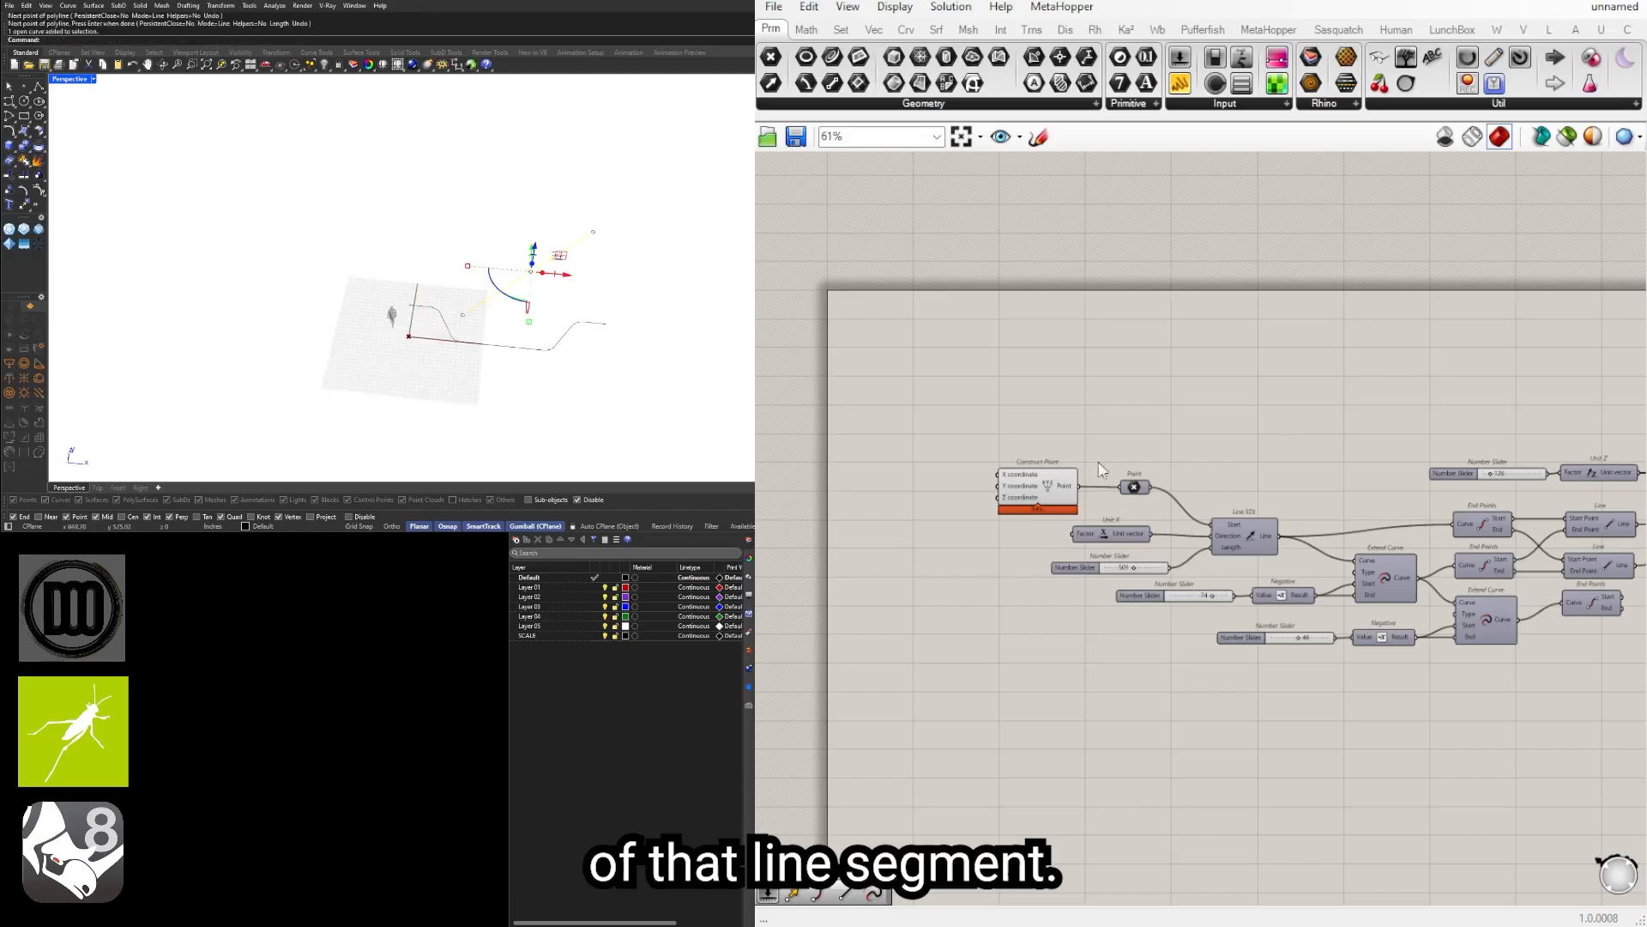
Step: In Grasshopper, insert a Relay on the Line SDL output wire and place it midway toward Extend Curve
{"action": "scroll", "coordinate": [1174, 479], "scroll_direction": "up", "scroll_amount": 3}
{"action": "scroll", "coordinate": [1174, 478], "scroll_direction": "down", "scroll_amount": 2}
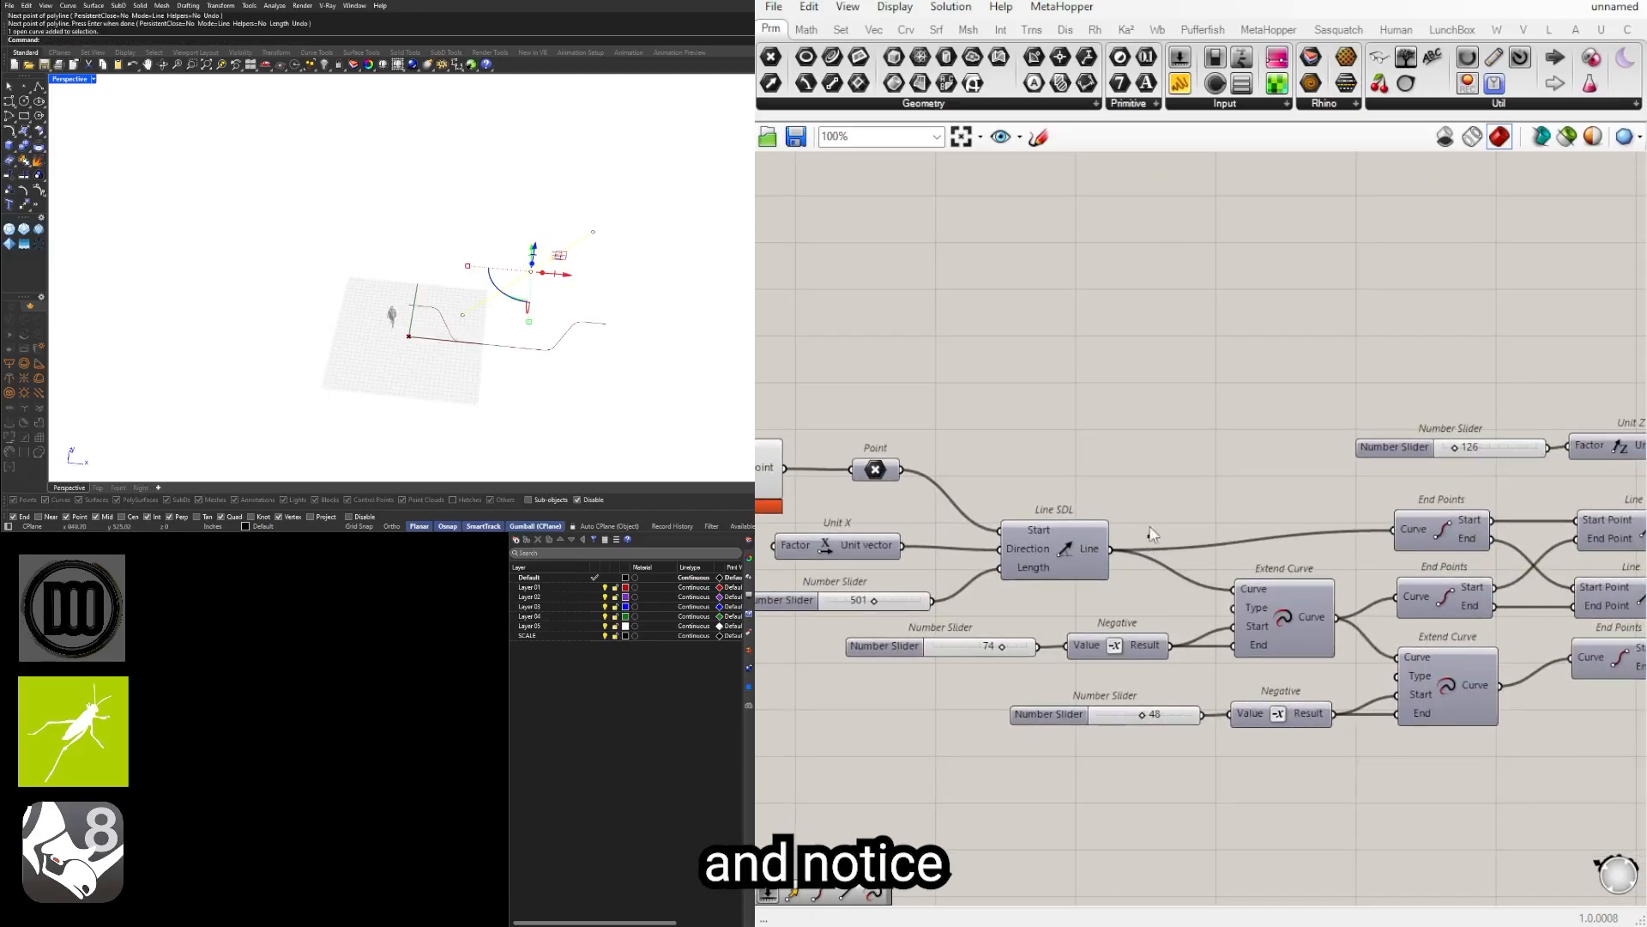
{"action": "right_click_drag", "start_coordinate": [1133, 551], "coordinate": [1157, 418]}
{"action": "left_click", "coordinate": [1103, 419]}
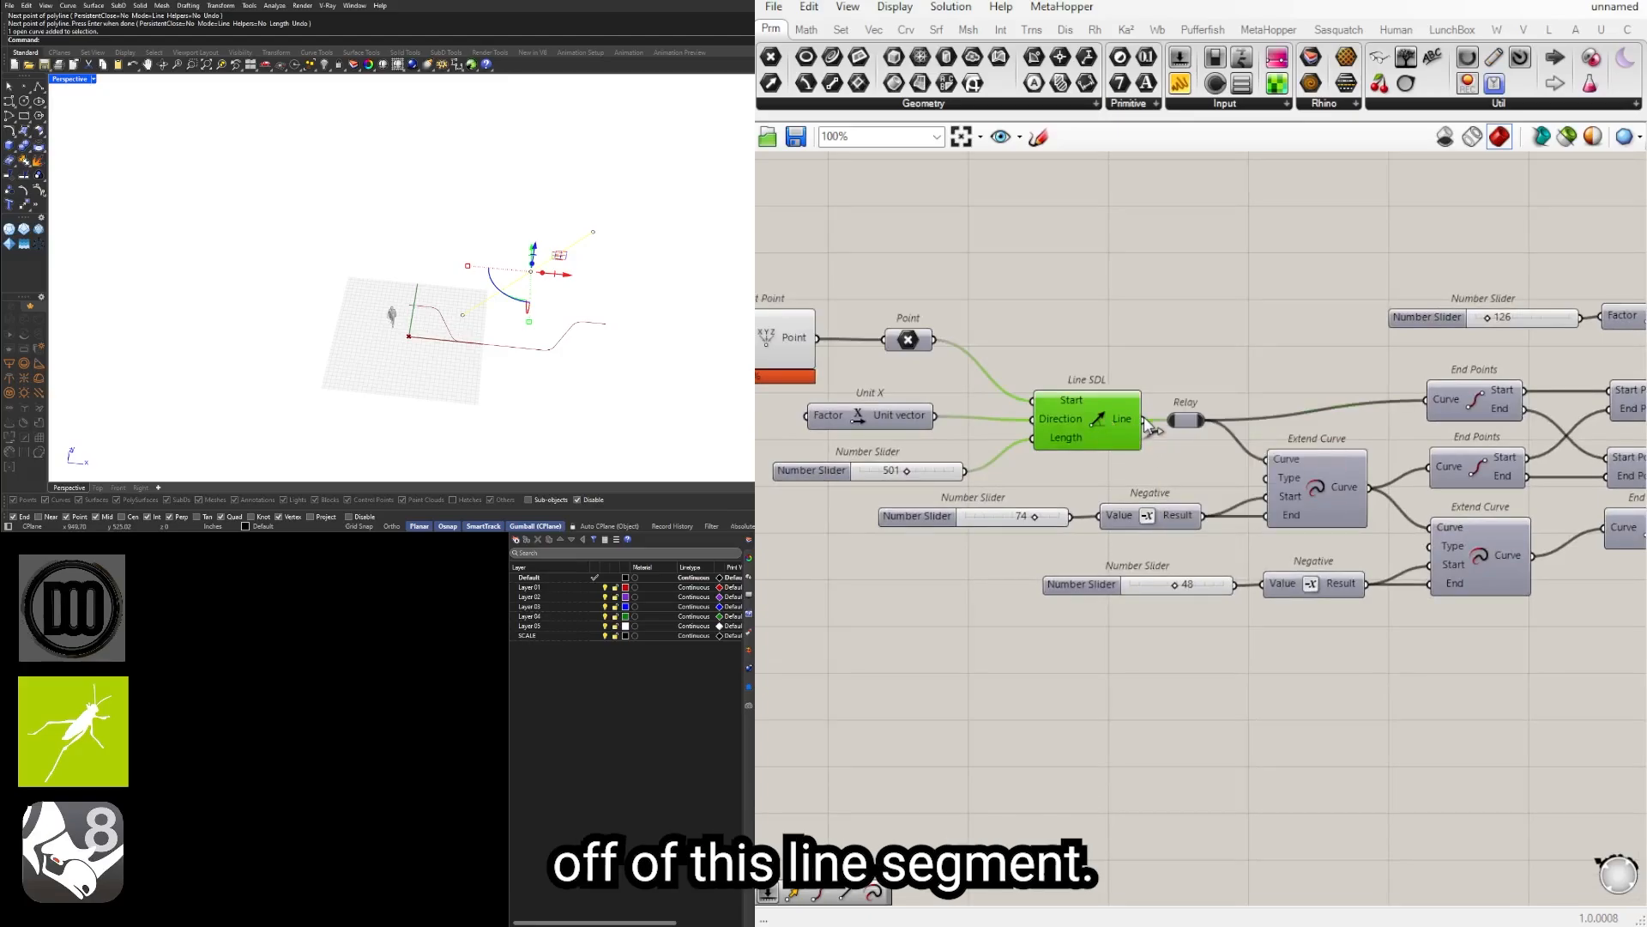
{"action": "double_click", "coordinate": [1174, 421]}
{"action": "left_click_drag", "start_coordinate": [1174, 421], "coordinate": [1222, 428]}
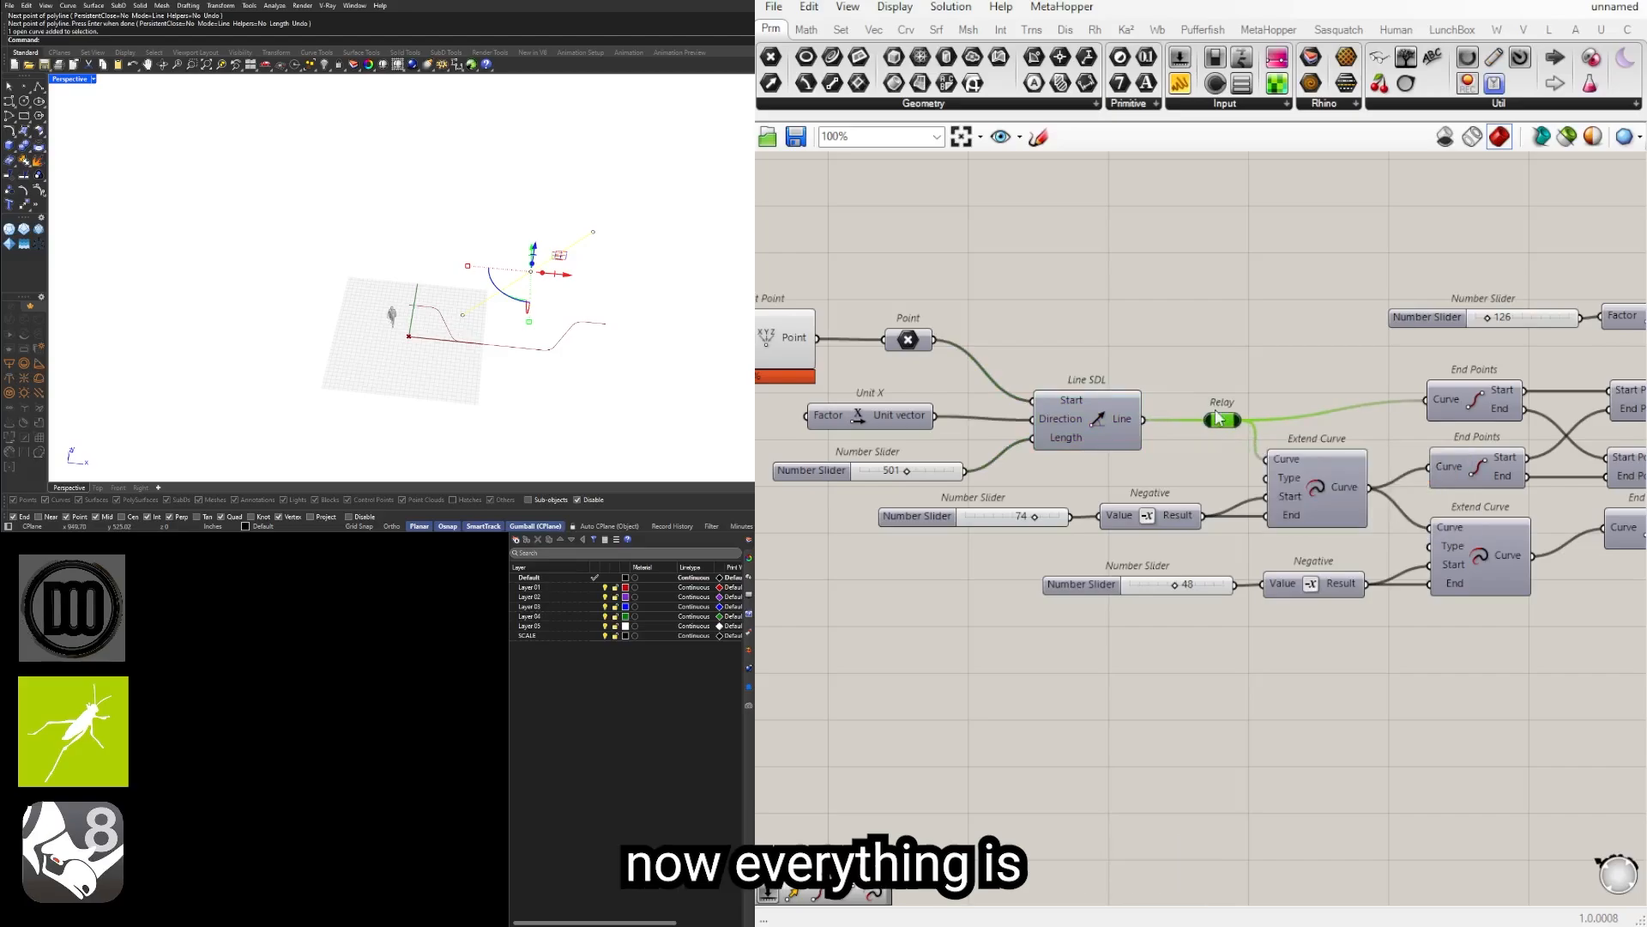
Step: Add a Curve parameter above Line SDL, reference the drawn polyline in it, and connect it to the Relay in place of Line SDL
{"action": "double_click", "coordinate": [1069, 330]}
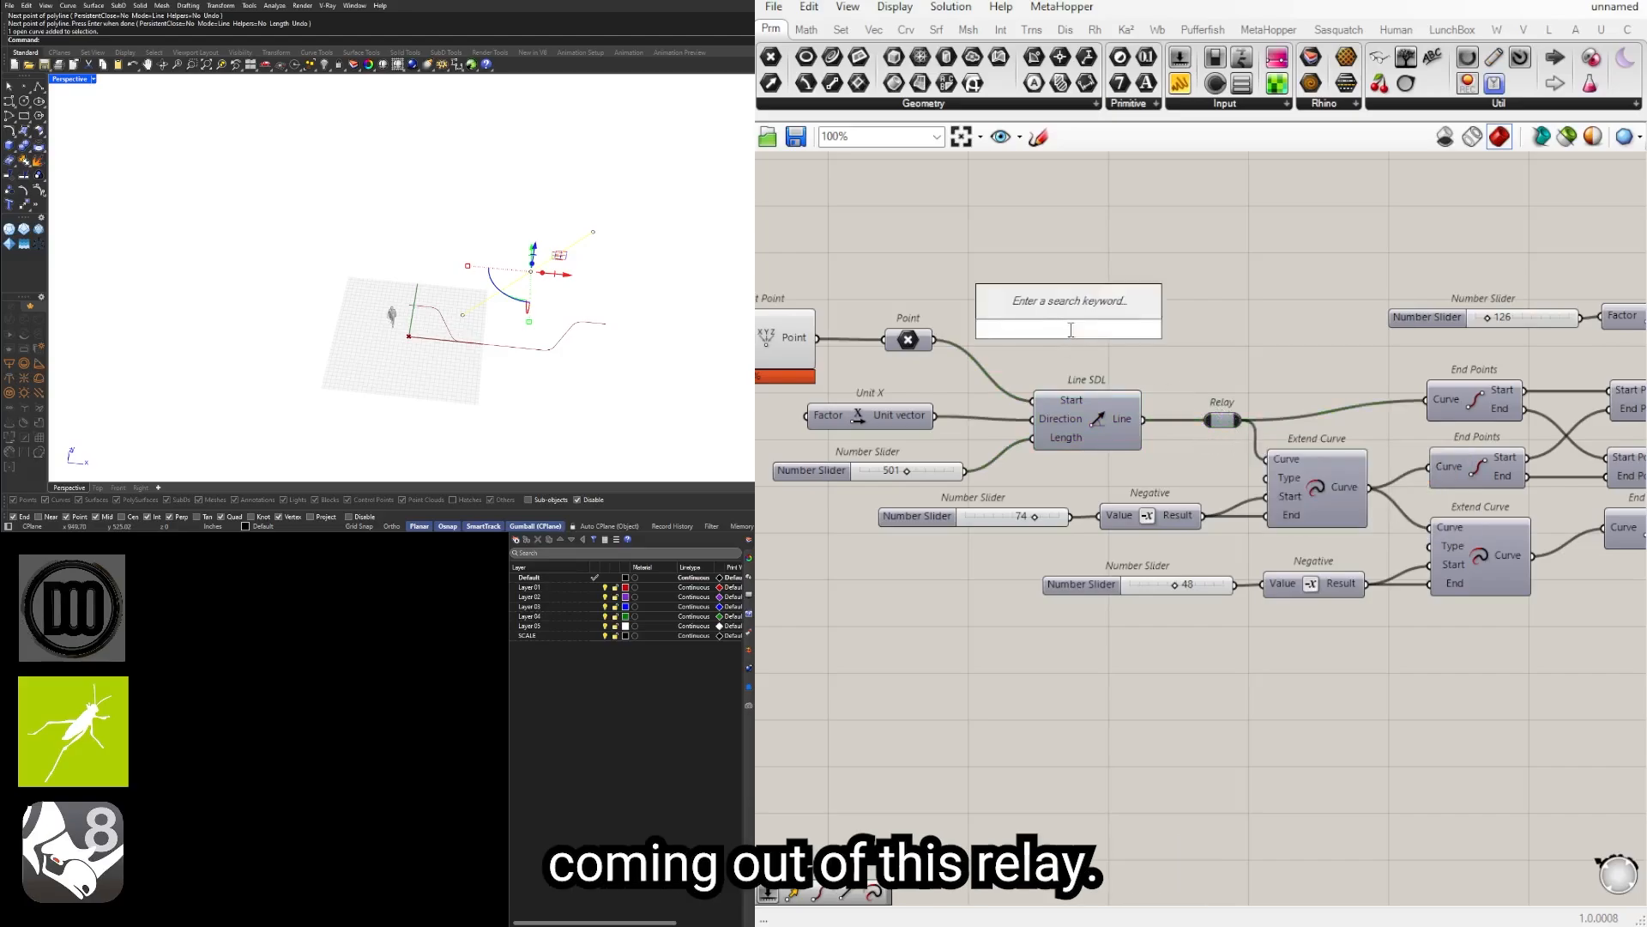
{"action": "type", "text": "cur"}
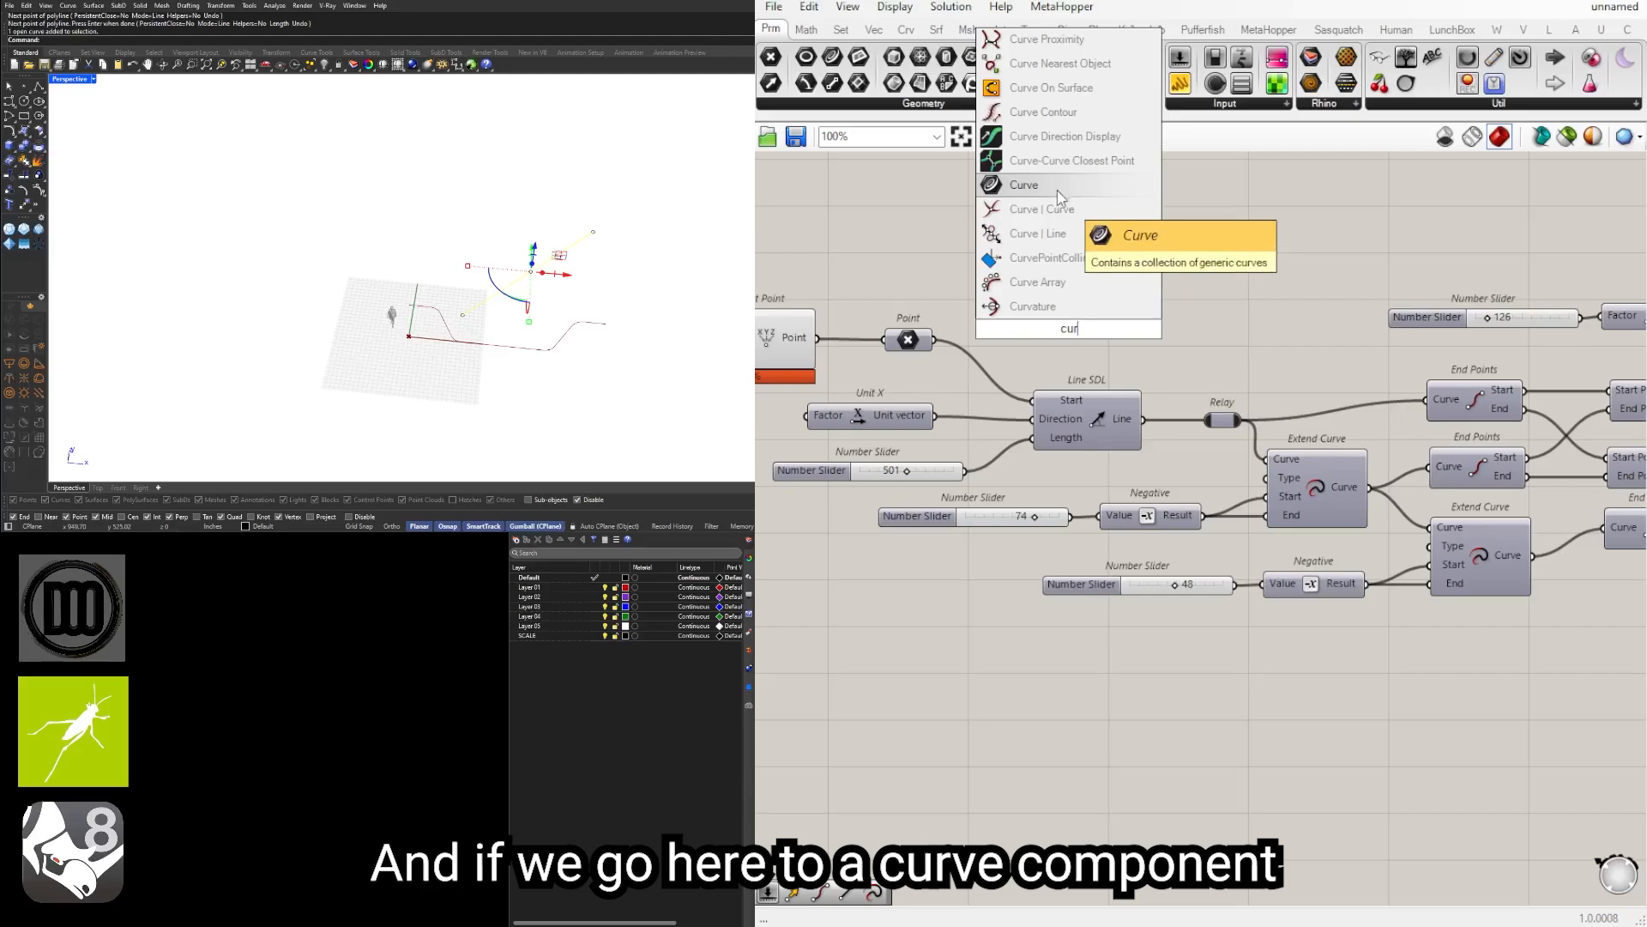
{"action": "left_click", "coordinate": [1061, 185]}
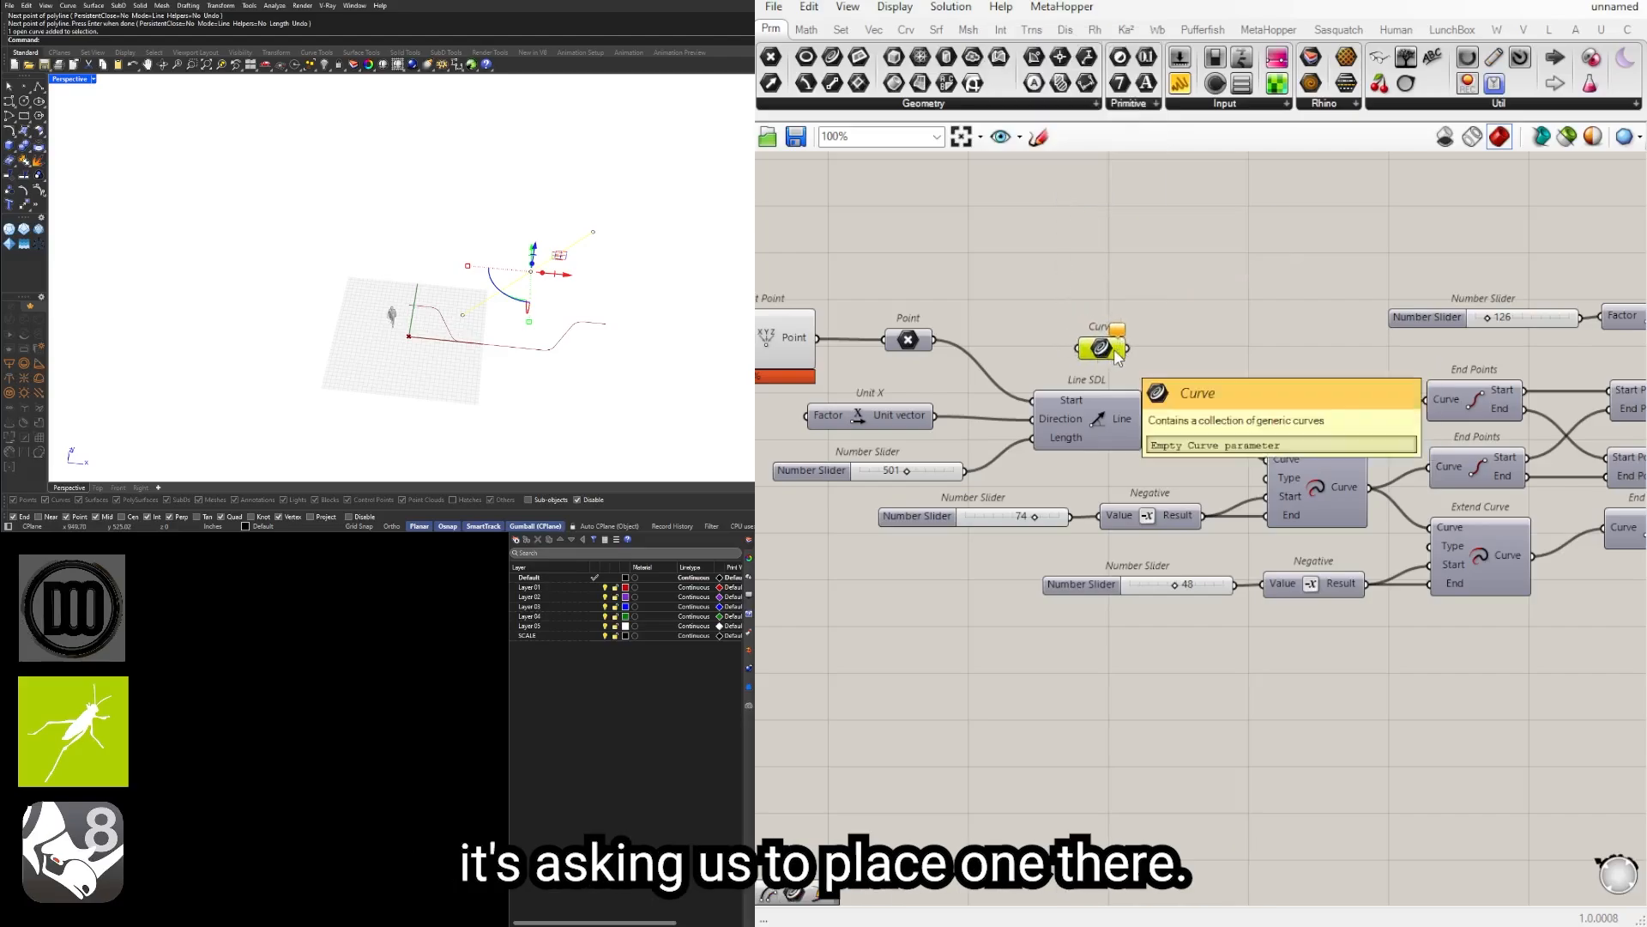
{"action": "right_click", "coordinate": [1100, 350]}
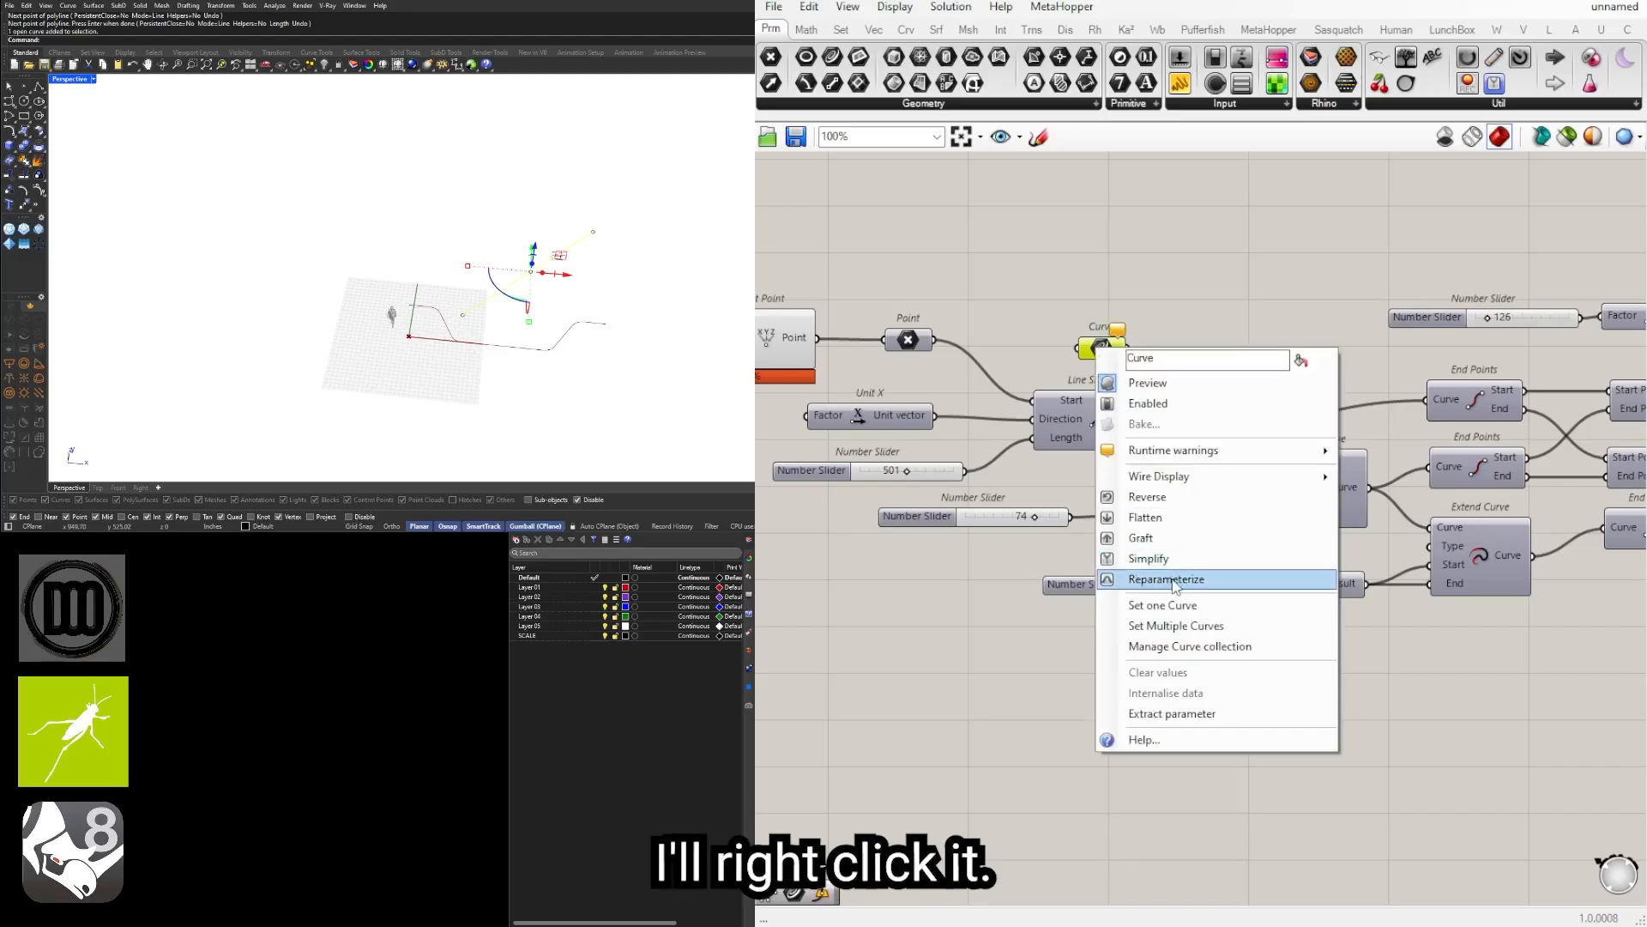
{"action": "left_click", "coordinate": [1184, 605]}
{"action": "left_click_drag", "start_coordinate": [1129, 349], "coordinate": [1195, 424]}
Step: In Rhino, move an end point of the referenced line to test the stair profile in another direction
{"action": "right_click_drag", "start_coordinate": [655, 332], "coordinate": [576, 352]}
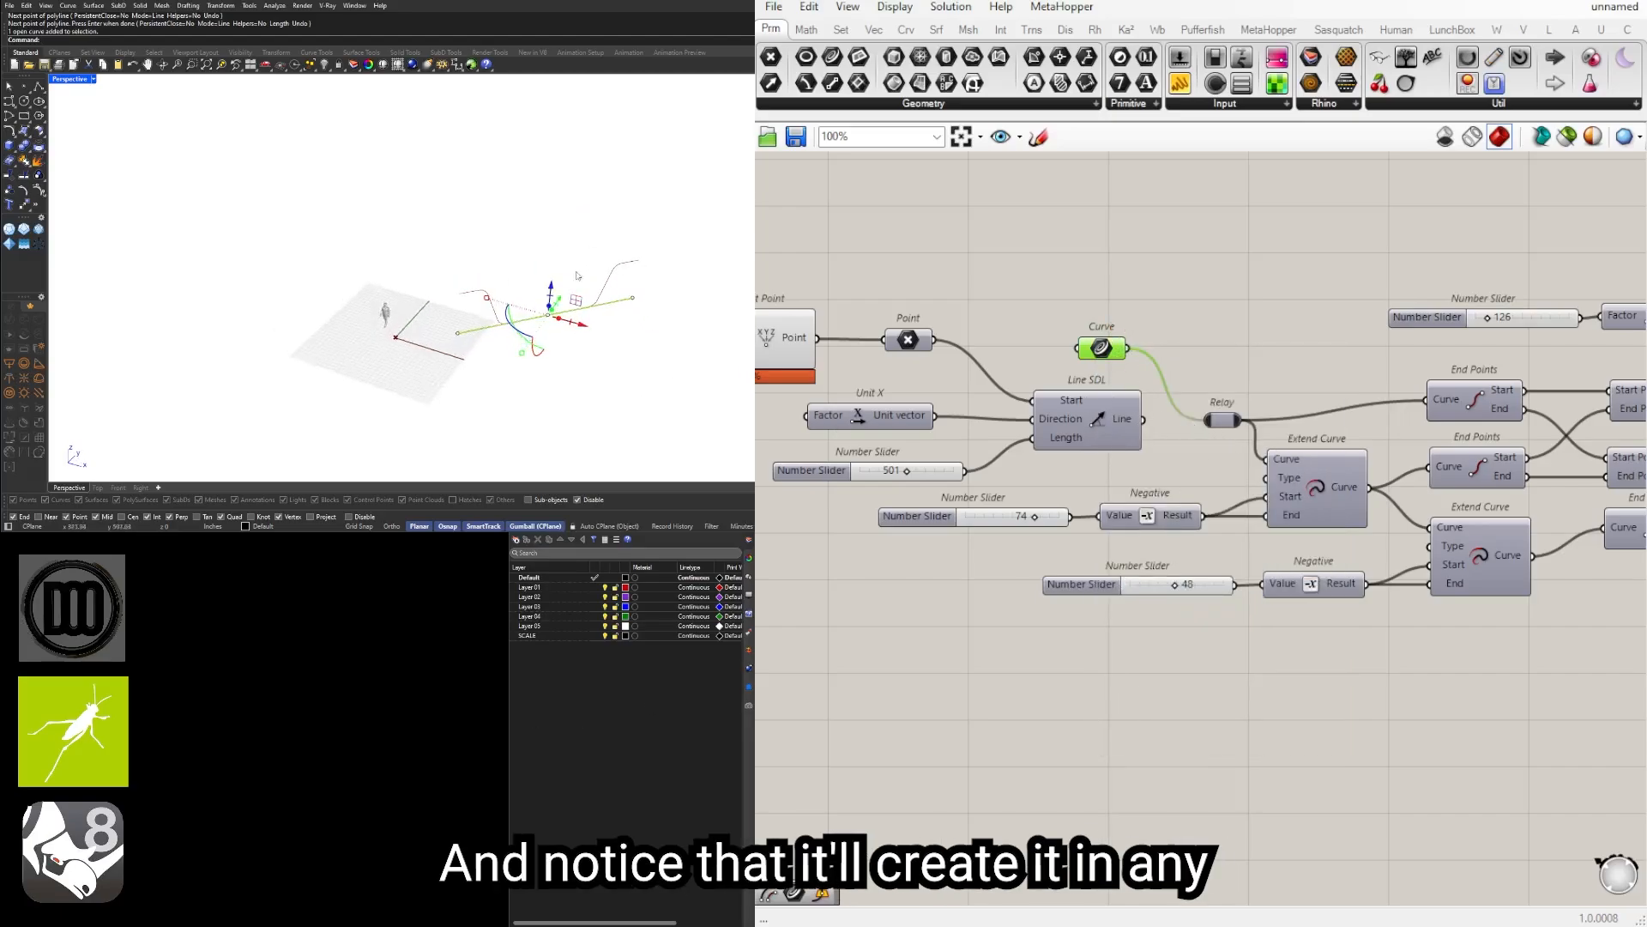
{"action": "left_click_drag", "start_coordinate": [610, 213], "coordinate": [639, 298]}
{"action": "left_click", "coordinate": [610, 357]}
{"action": "right_click_drag", "start_coordinate": [426, 262], "coordinate": [442, 300]}
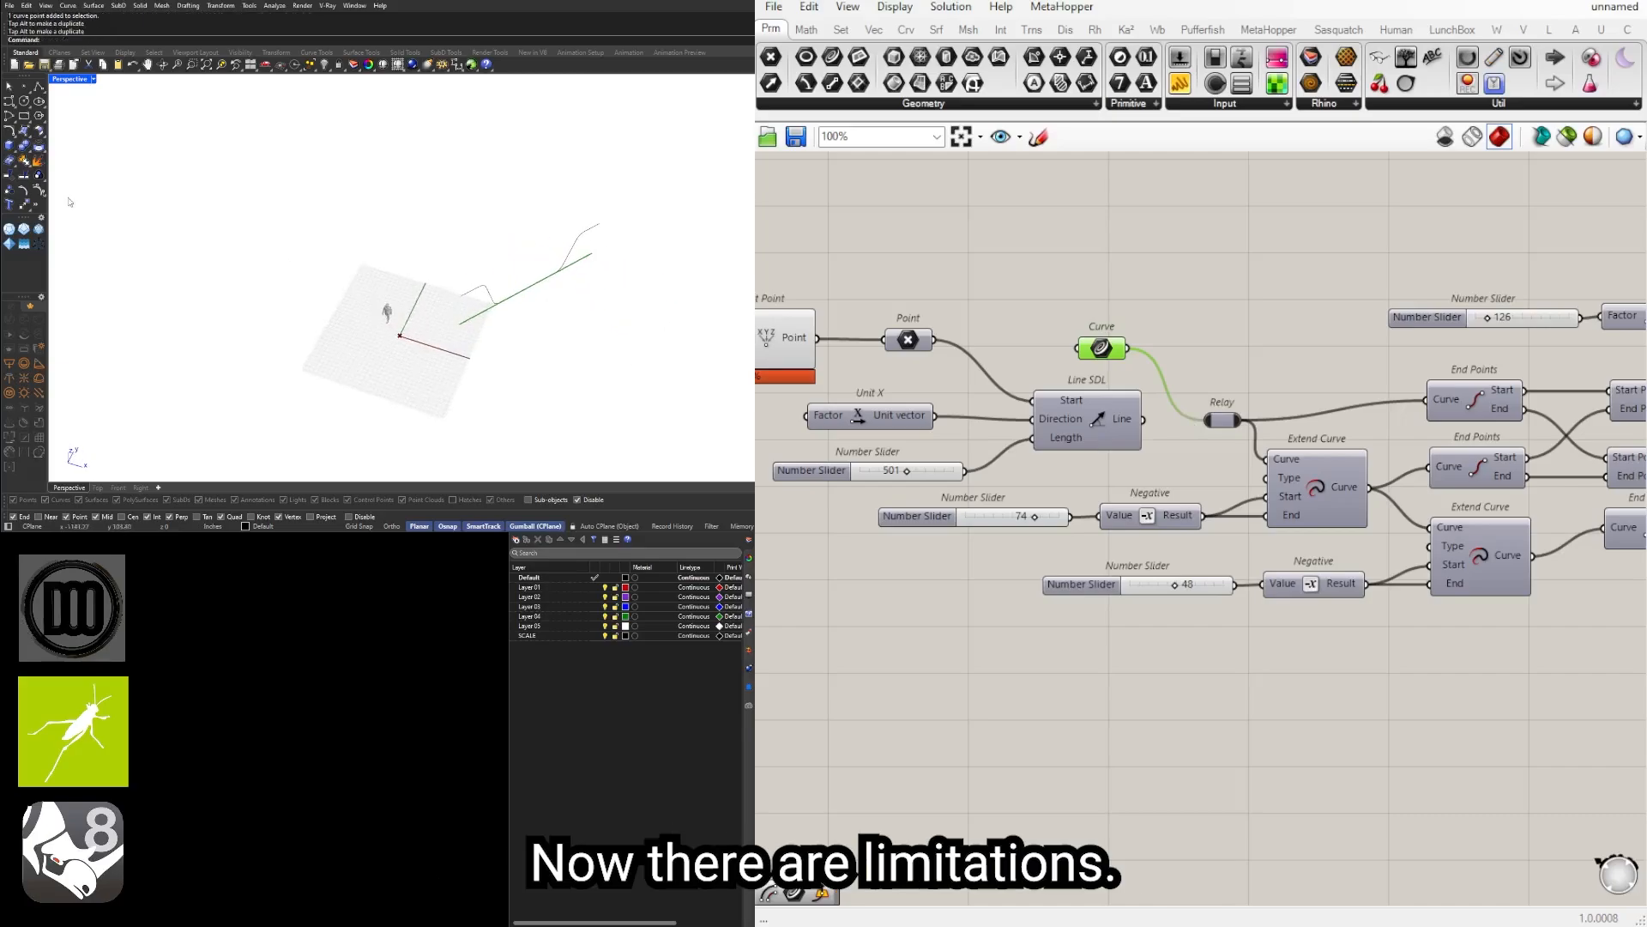
Step: In Rhino, draw a curved segment from three control points above the grid, and reference it in Grasshopper's Curve parameter
{"action": "left_click", "coordinate": [10, 101]}
{"action": "left_click", "coordinate": [398, 262]}
{"action": "left_click", "coordinate": [497, 260]}
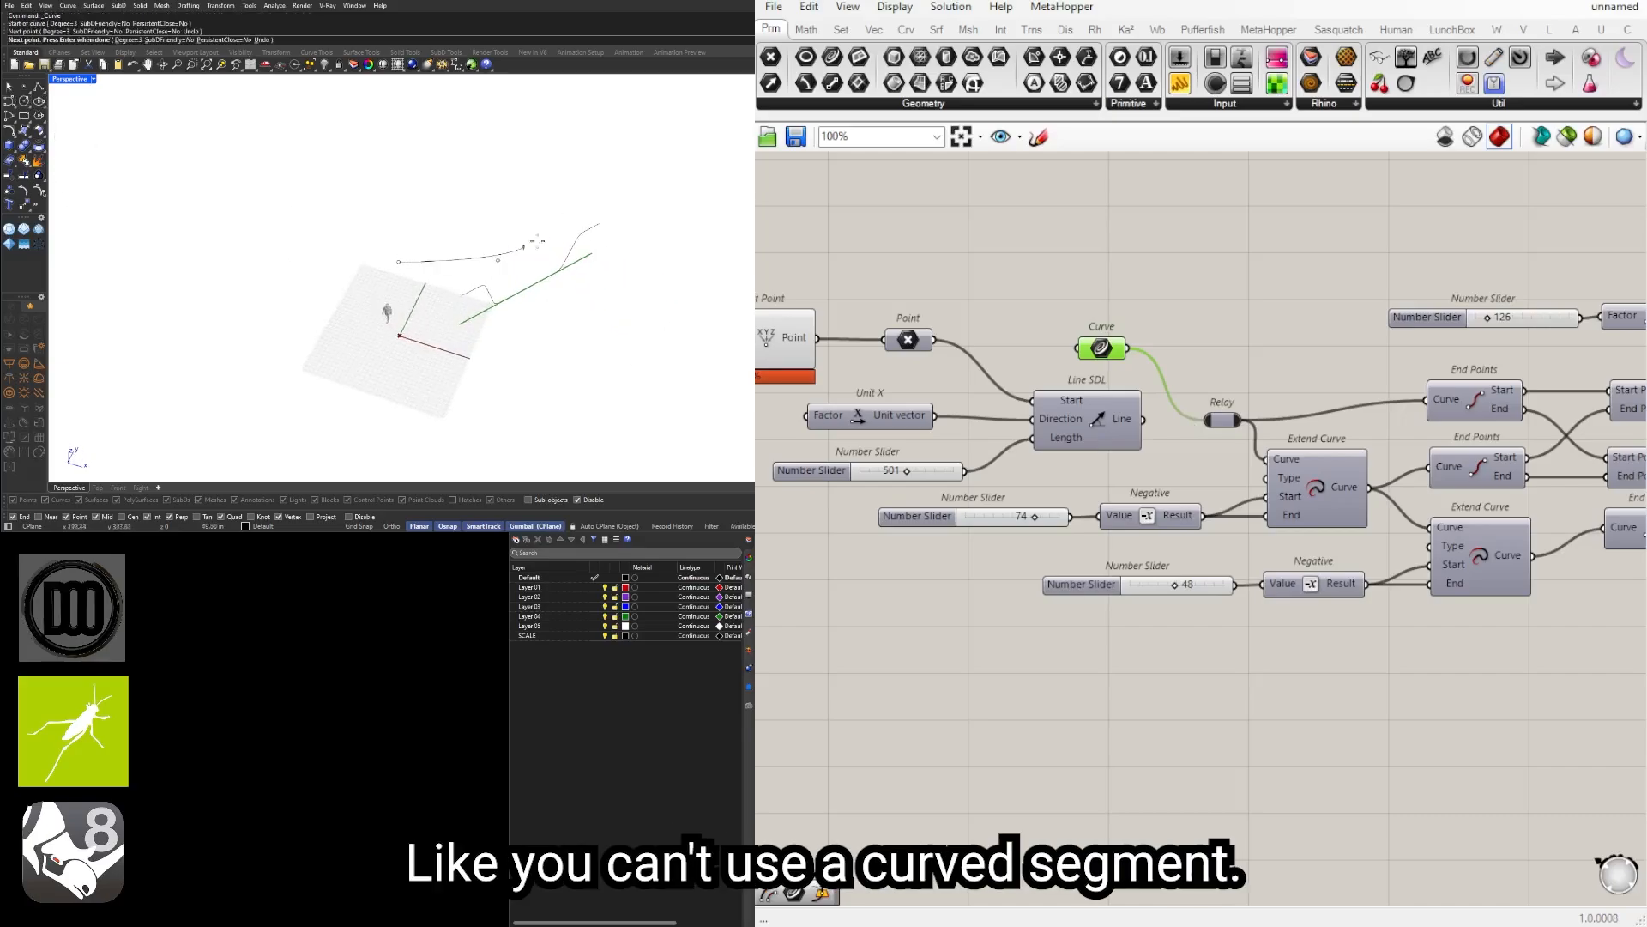
{"action": "left_click", "coordinate": [554, 186]}
{"action": "key", "text": "Return"}
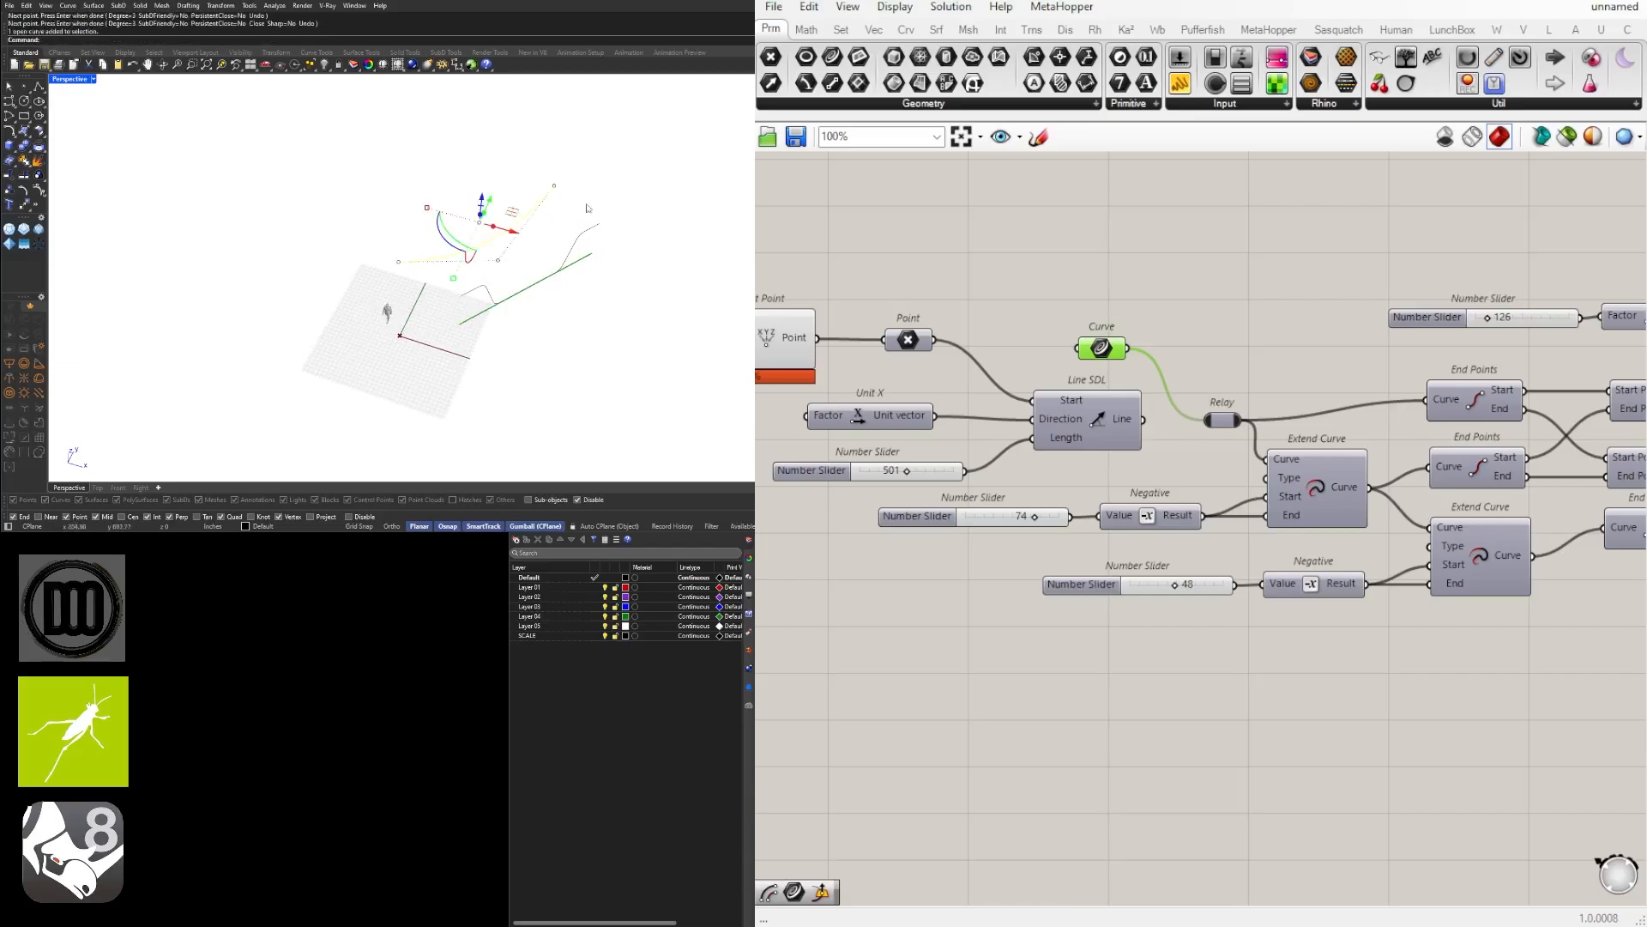
{"action": "right_click", "coordinate": [1094, 358]}
{"action": "left_click", "coordinate": [1244, 595]}
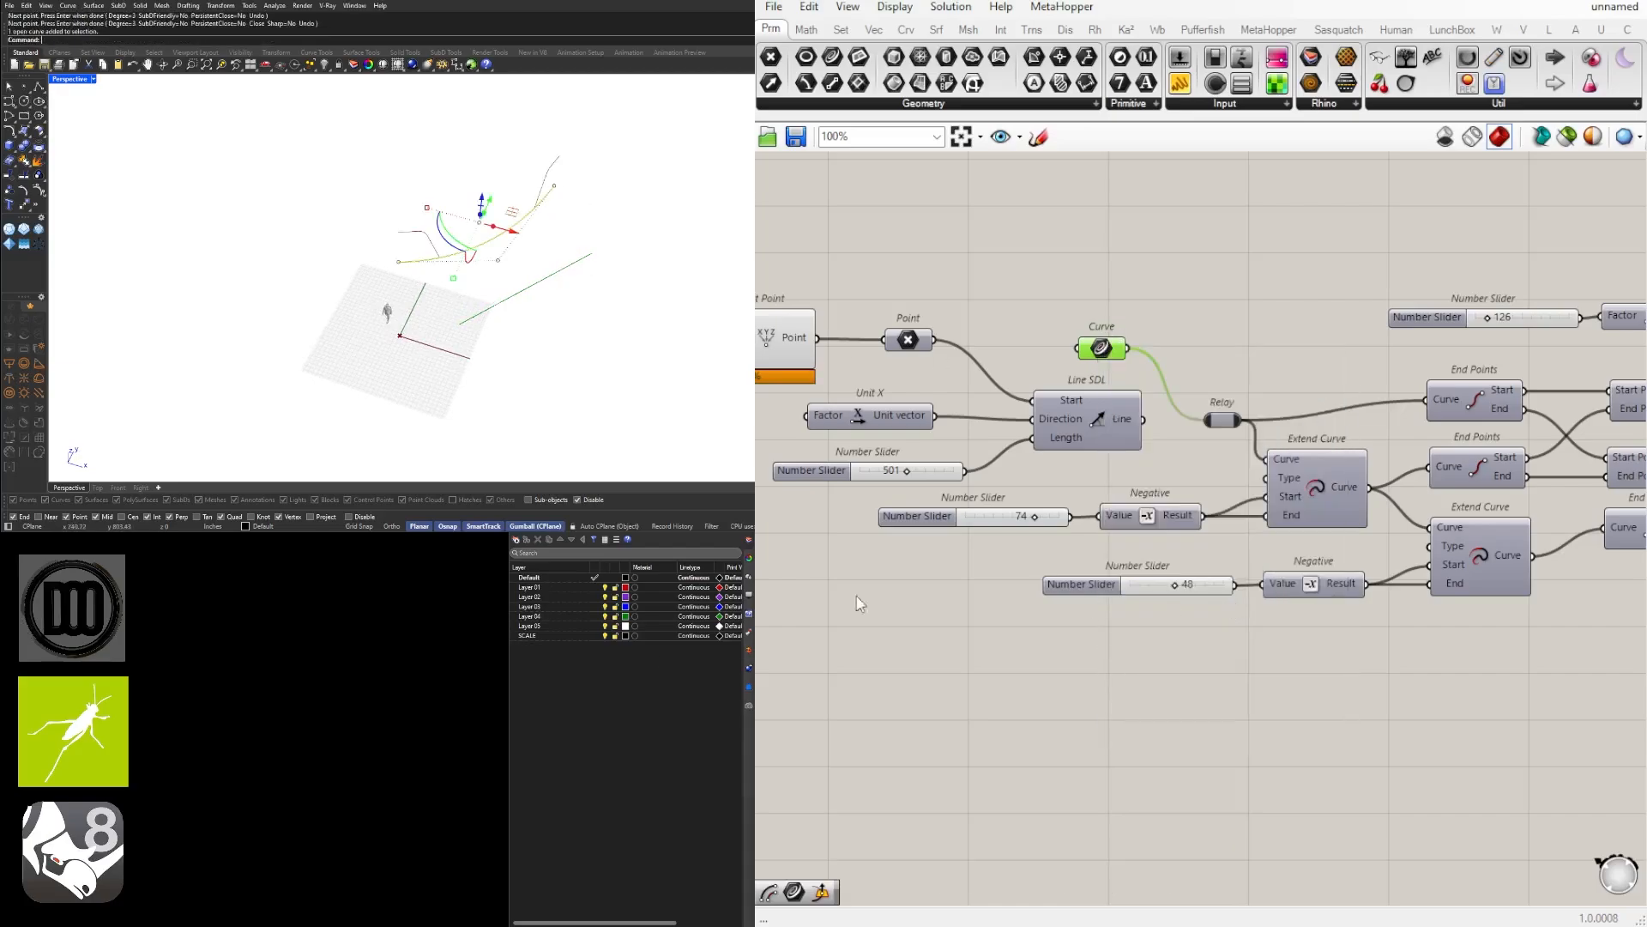
Step: Move the middle control point of the referenced curve in Rhino to bend it more, testing the stair profile on a curved base
{"action": "right_click_drag", "start_coordinate": [480, 386], "coordinate": [538, 282]}
{"action": "scroll", "coordinate": [386, 334], "scroll_direction": "up", "scroll_amount": 4}
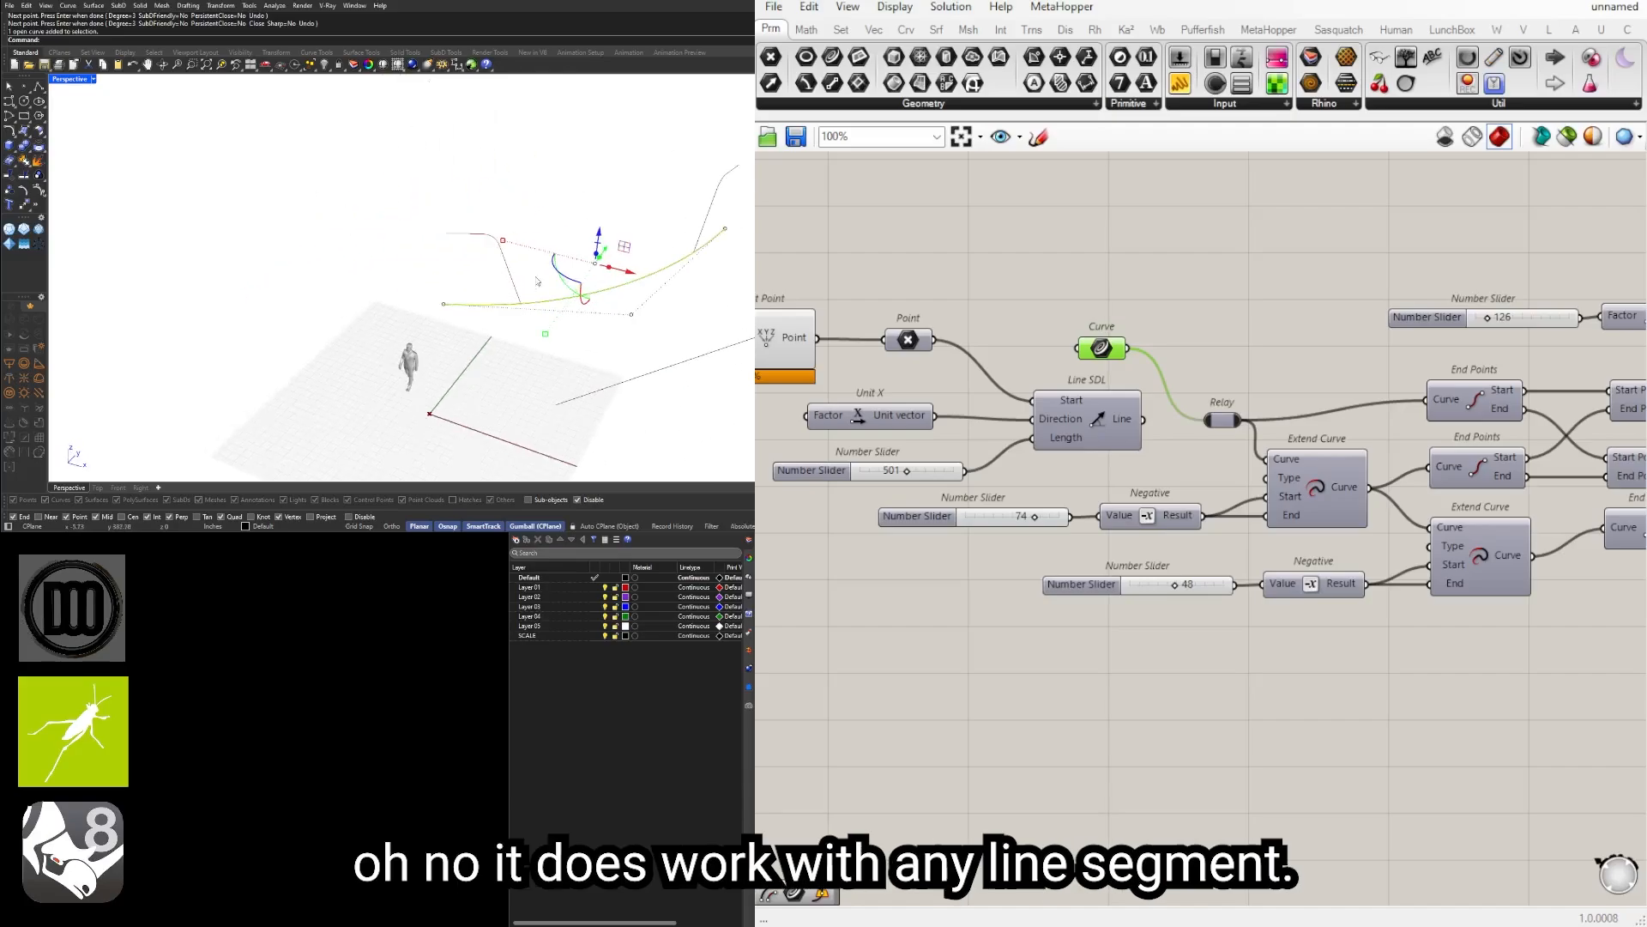
{"action": "scroll", "coordinate": [538, 282], "scroll_direction": "down", "scroll_amount": 3}
{"action": "left_click", "coordinate": [592, 298]}
{"action": "mouse_move", "coordinate": [624, 308]}
{"action": "left_mouse_down"}
{"action": "mouse_move", "coordinate": [671, 319]}
{"action": "mouse_move", "coordinate": [631, 322]}
{"action": "left_mouse_up"}
{"action": "left_click", "coordinate": [716, 374]}
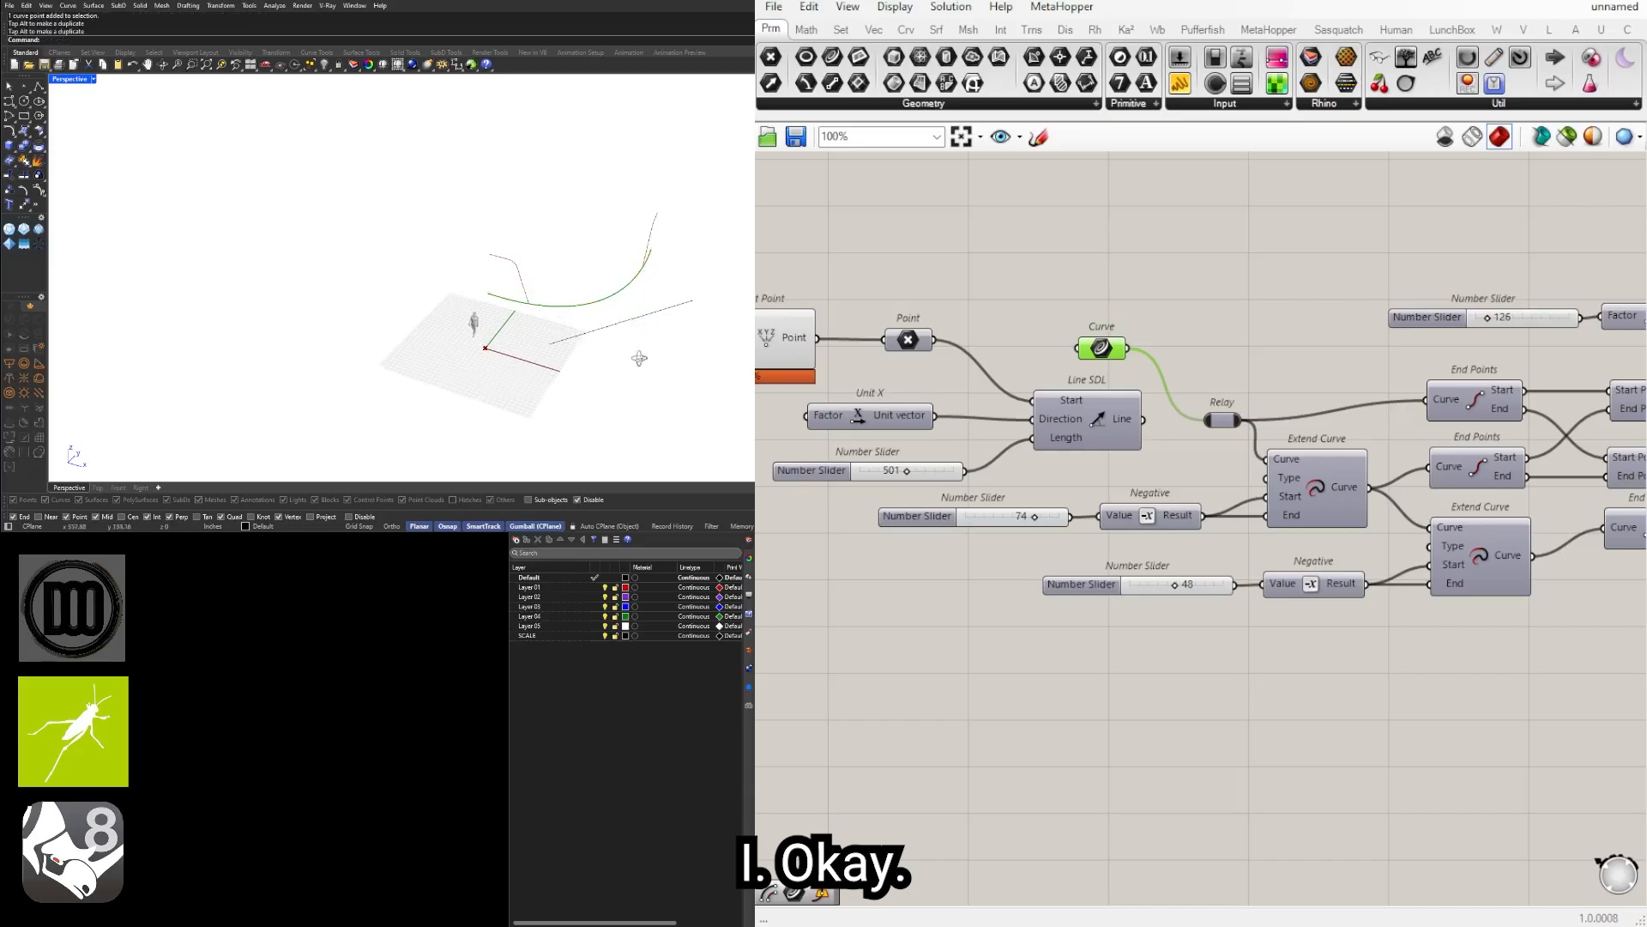
{"action": "right_click_drag", "start_coordinate": [640, 357], "coordinate": [683, 341]}
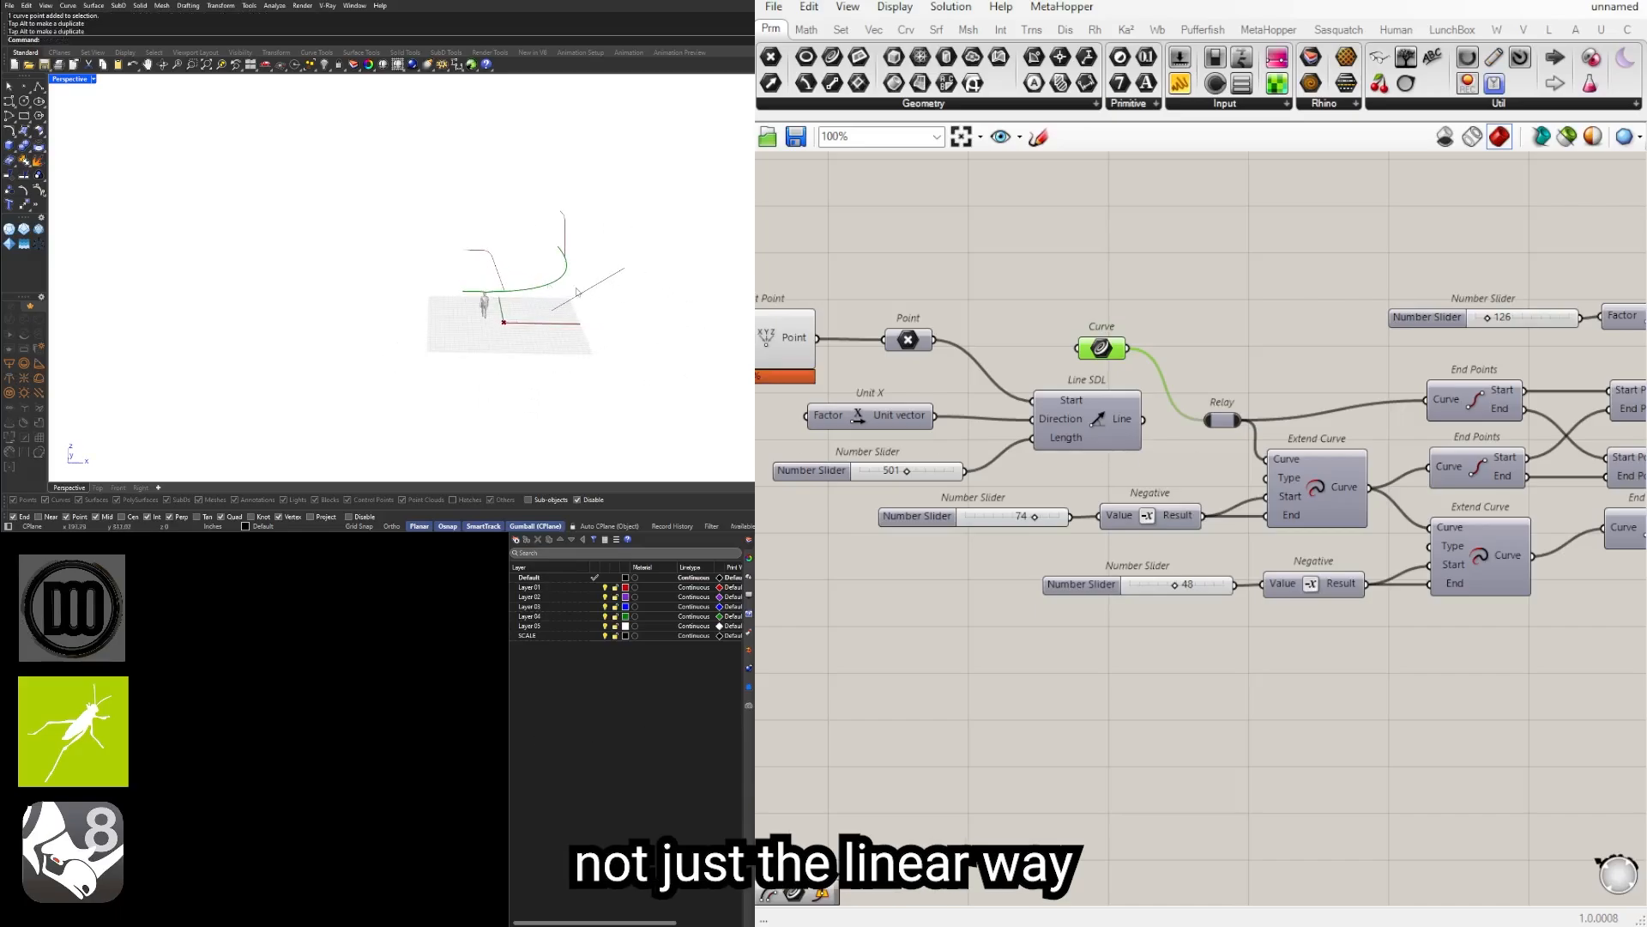
{"action": "left_click", "coordinate": [585, 289]}
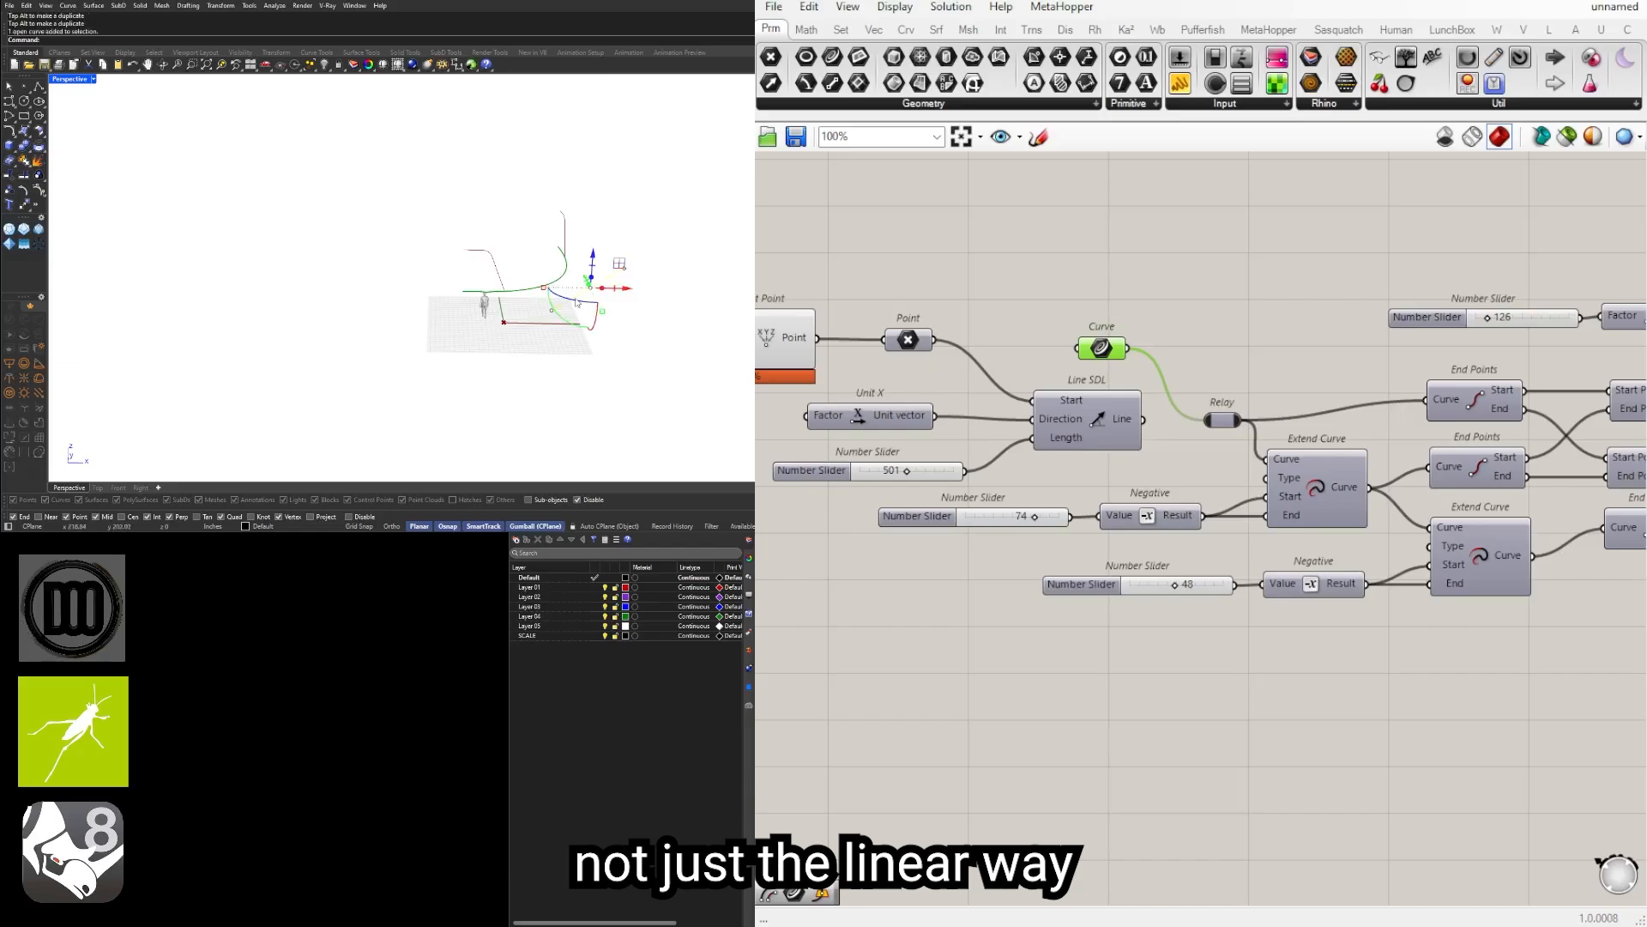
{"action": "left_click", "coordinate": [530, 292]}
{"action": "left_click", "coordinate": [719, 237]}
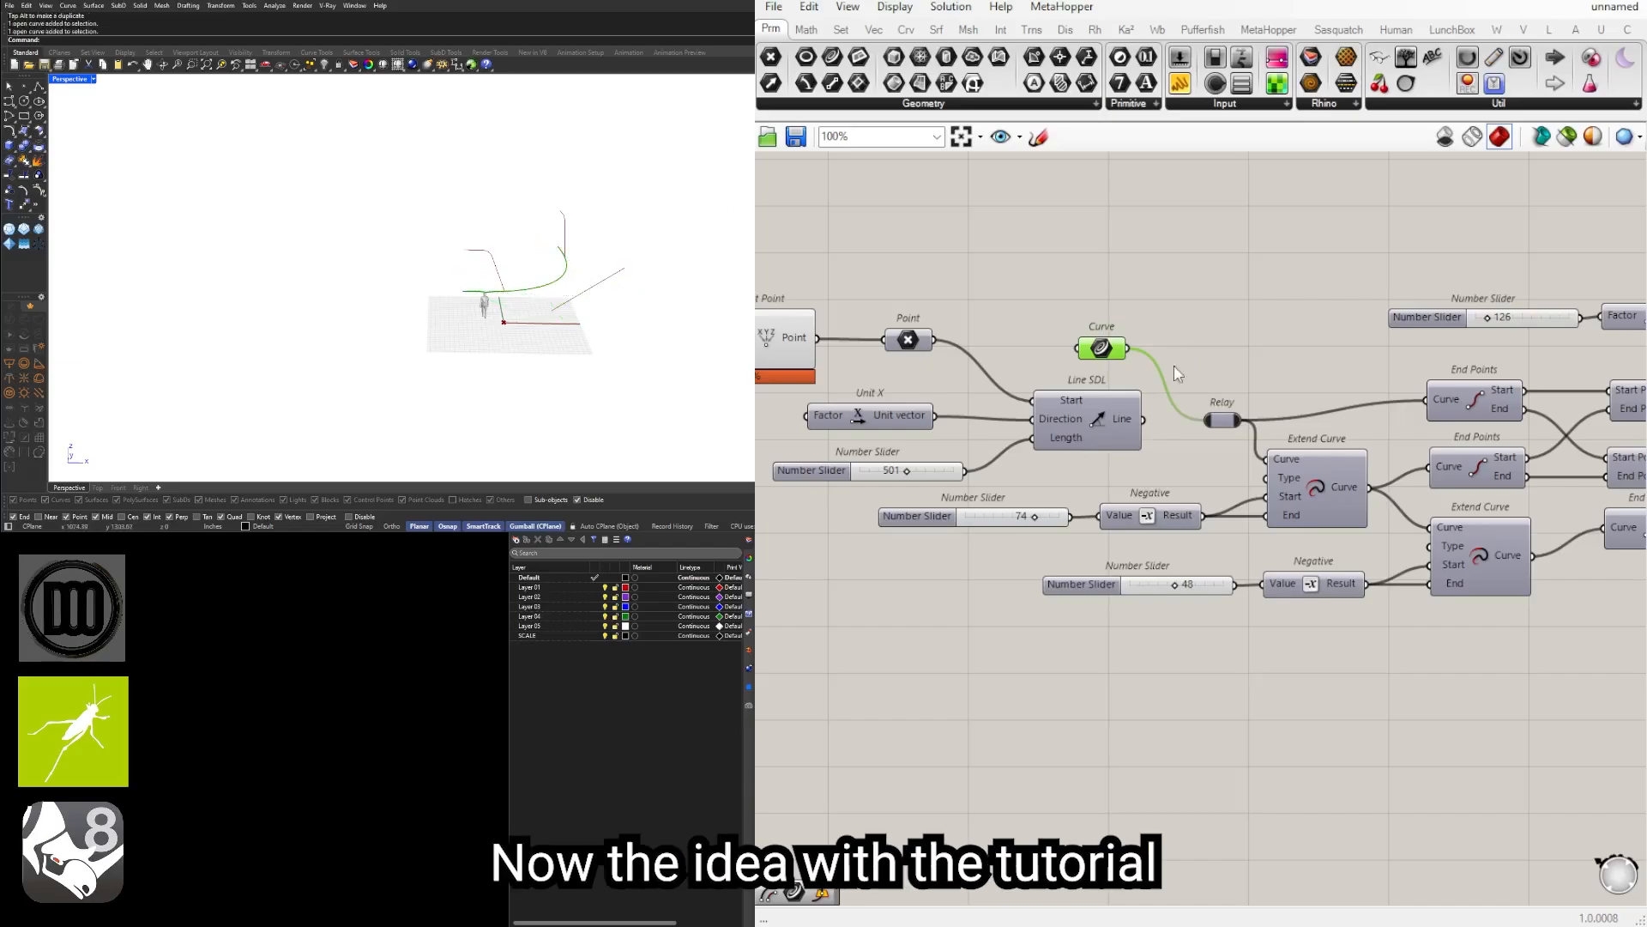
Step: In Grasshopper, reconnect the Line SDL output to the Relay in place of the Curve parameter, and clear that parameter's values
{"action": "left_click_drag", "start_coordinate": [1144, 419], "coordinate": [1205, 420]}
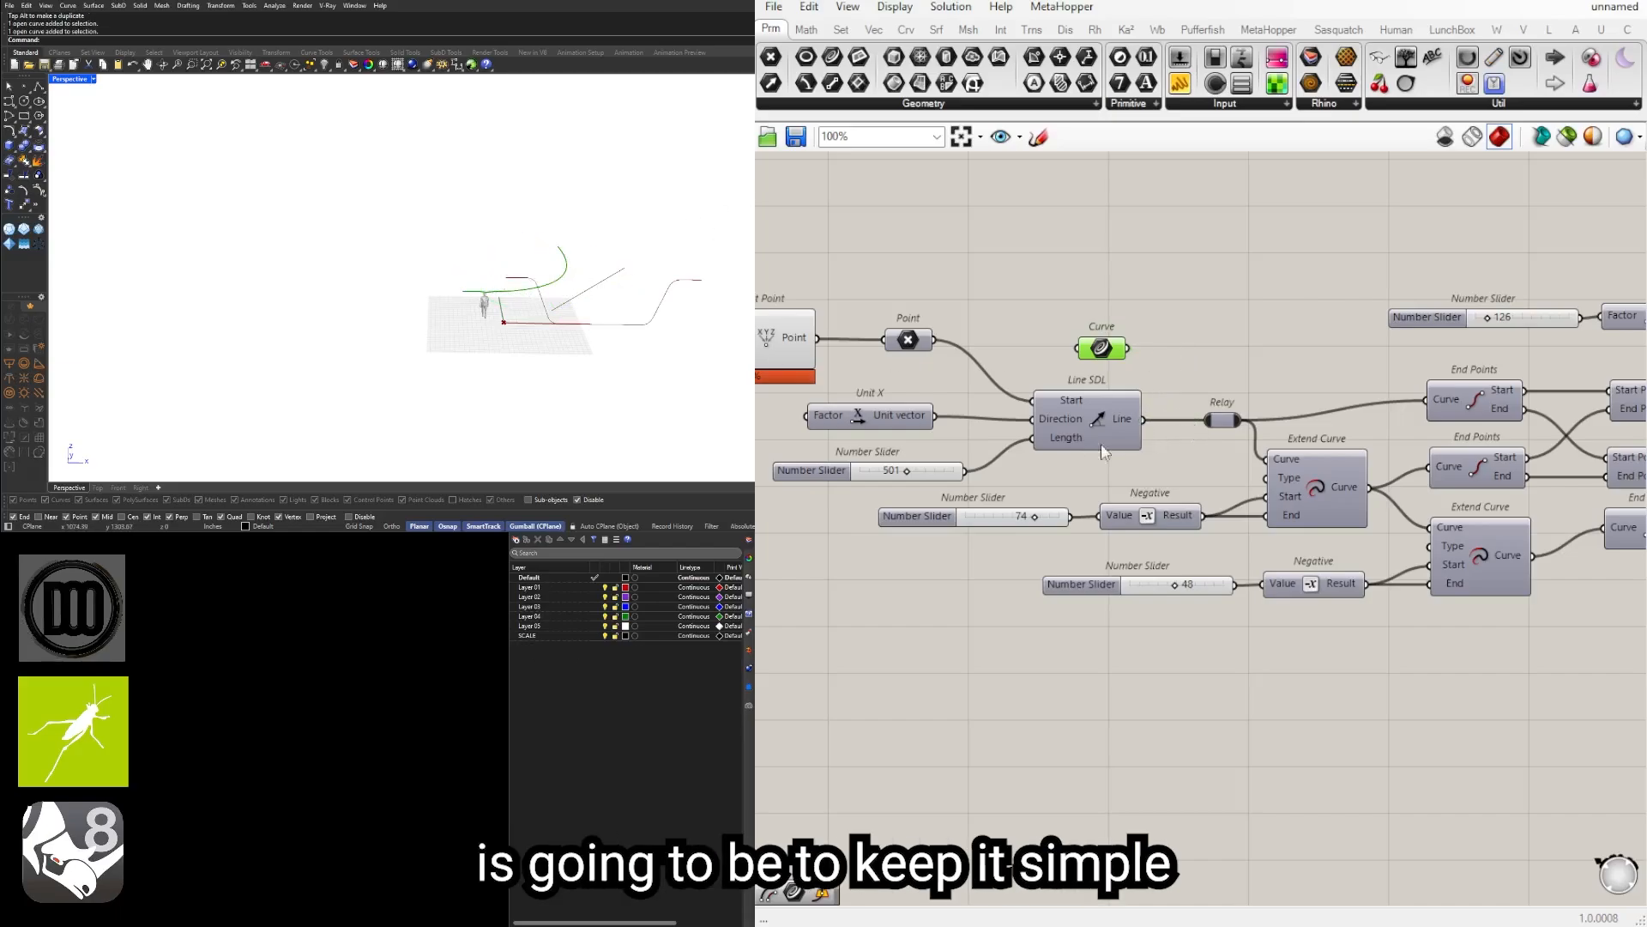
{"action": "right_click_drag", "start_coordinate": [581, 306], "coordinate": [581, 334]}
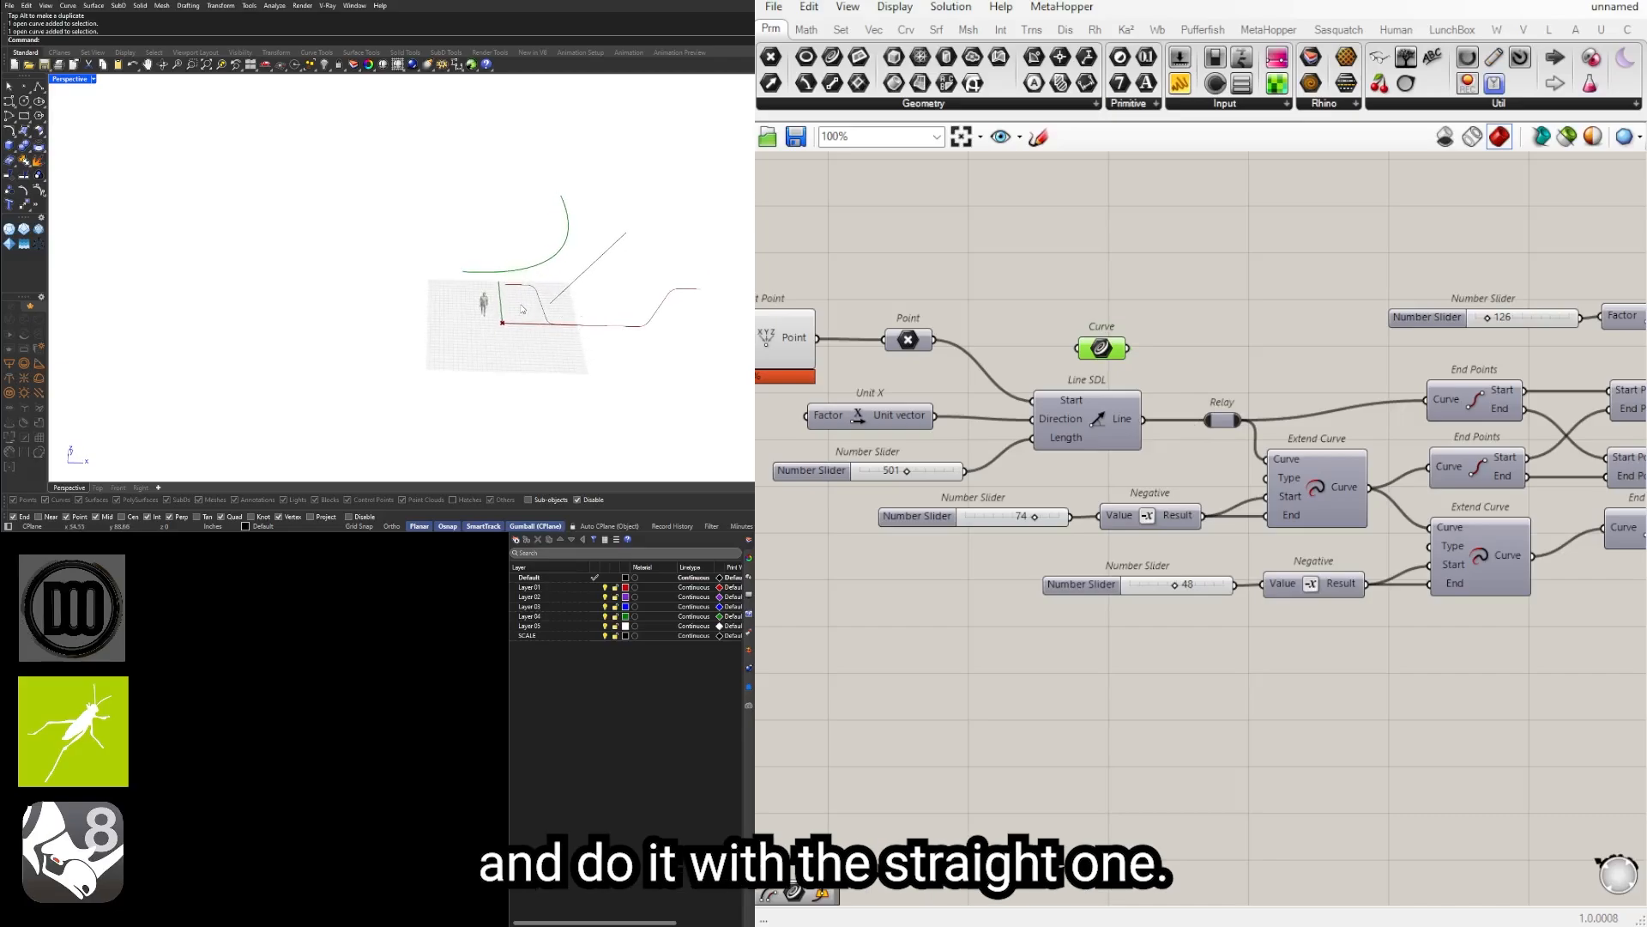
{"action": "left_click", "coordinate": [595, 267]}
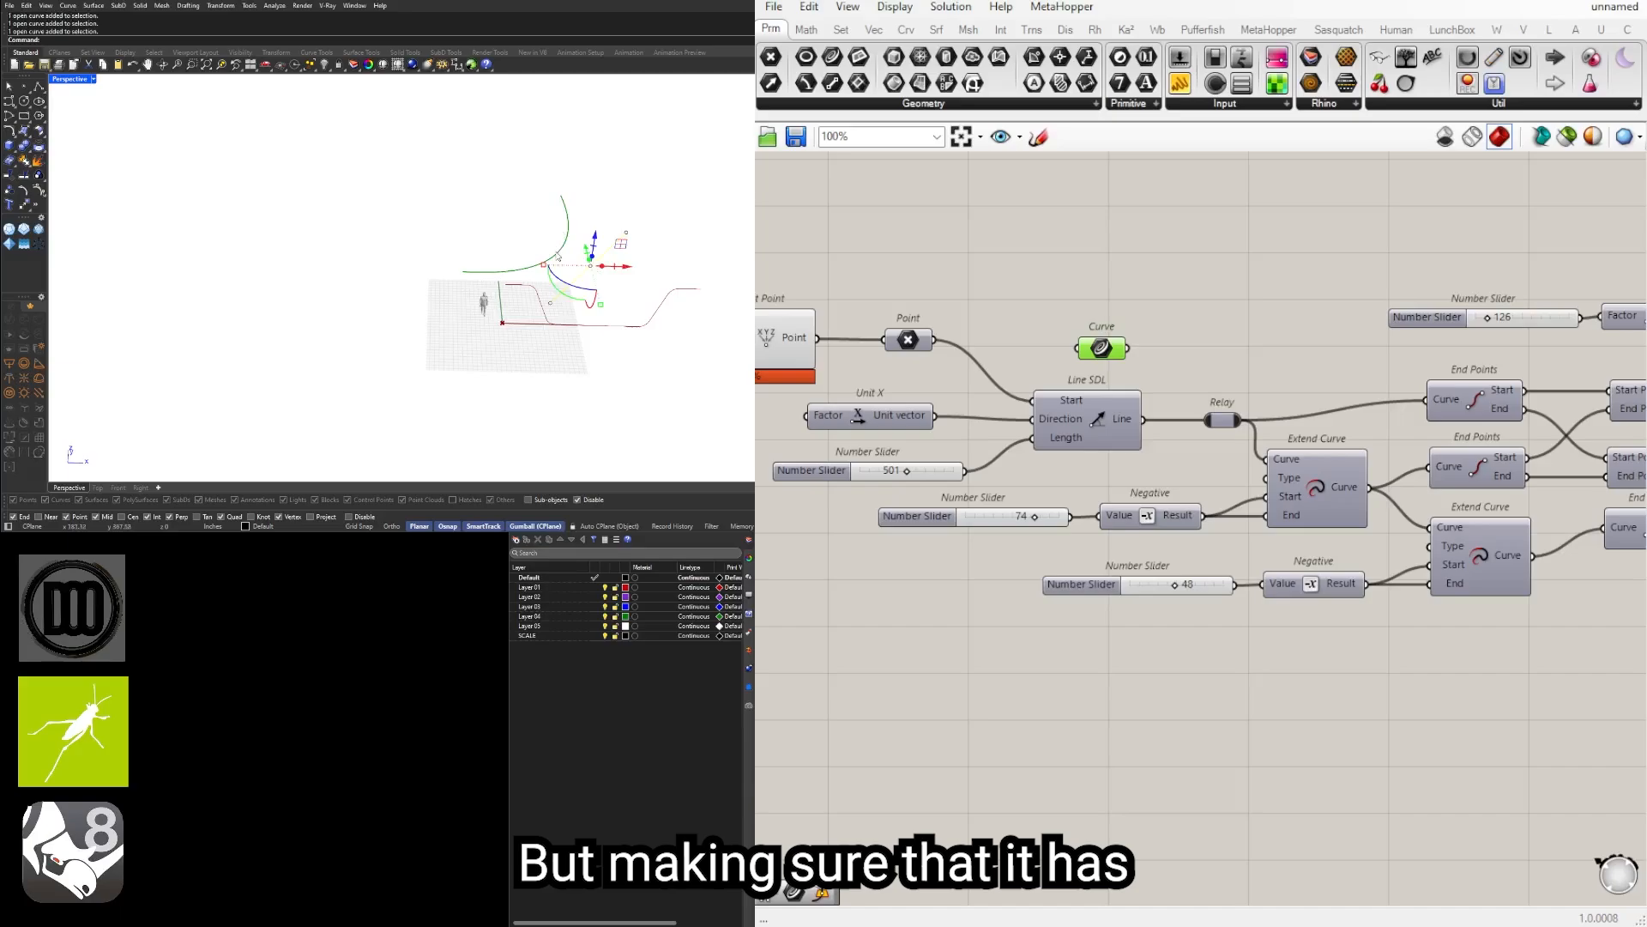
{"action": "left_click", "coordinate": [557, 255]}
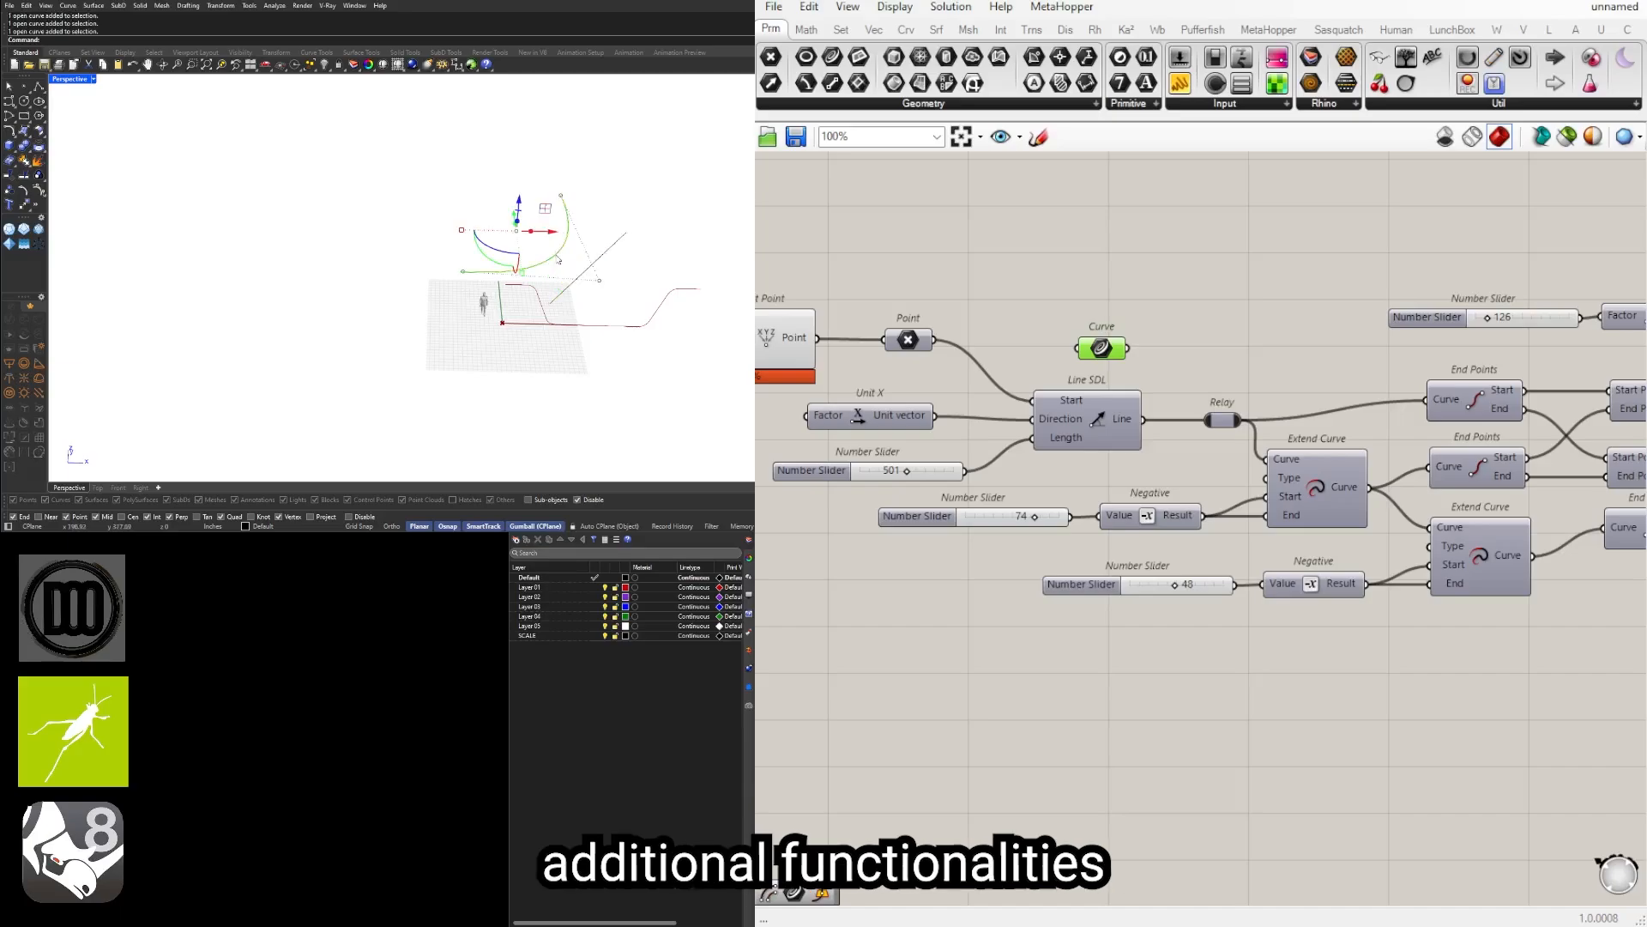
{"action": "right_click", "coordinate": [1085, 345]}
{"action": "left_click", "coordinate": [1182, 646]}
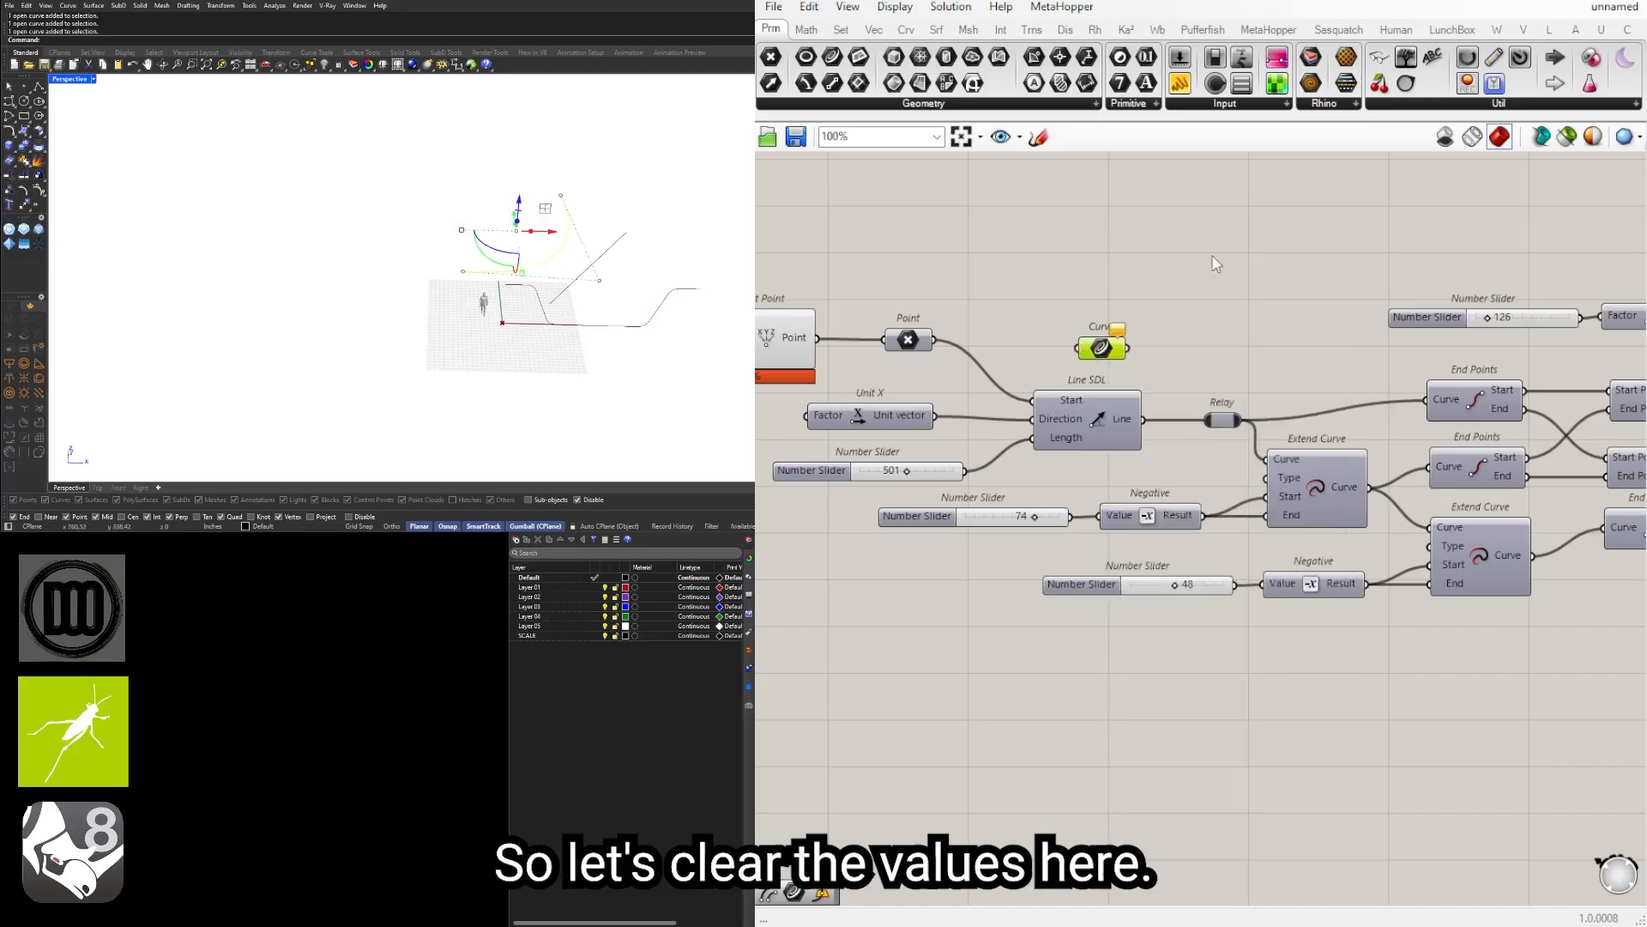
{"action": "left_click", "coordinate": [1213, 259]}
Step: In Rhino, delete the drawn straight line and curved segment, keeping the scale figure
{"action": "left_click", "coordinate": [719, 392]}
{"action": "left_click_drag", "start_coordinate": [719, 392], "coordinate": [482, 149]}
{"action": "left_click", "coordinate": [681, 323]}
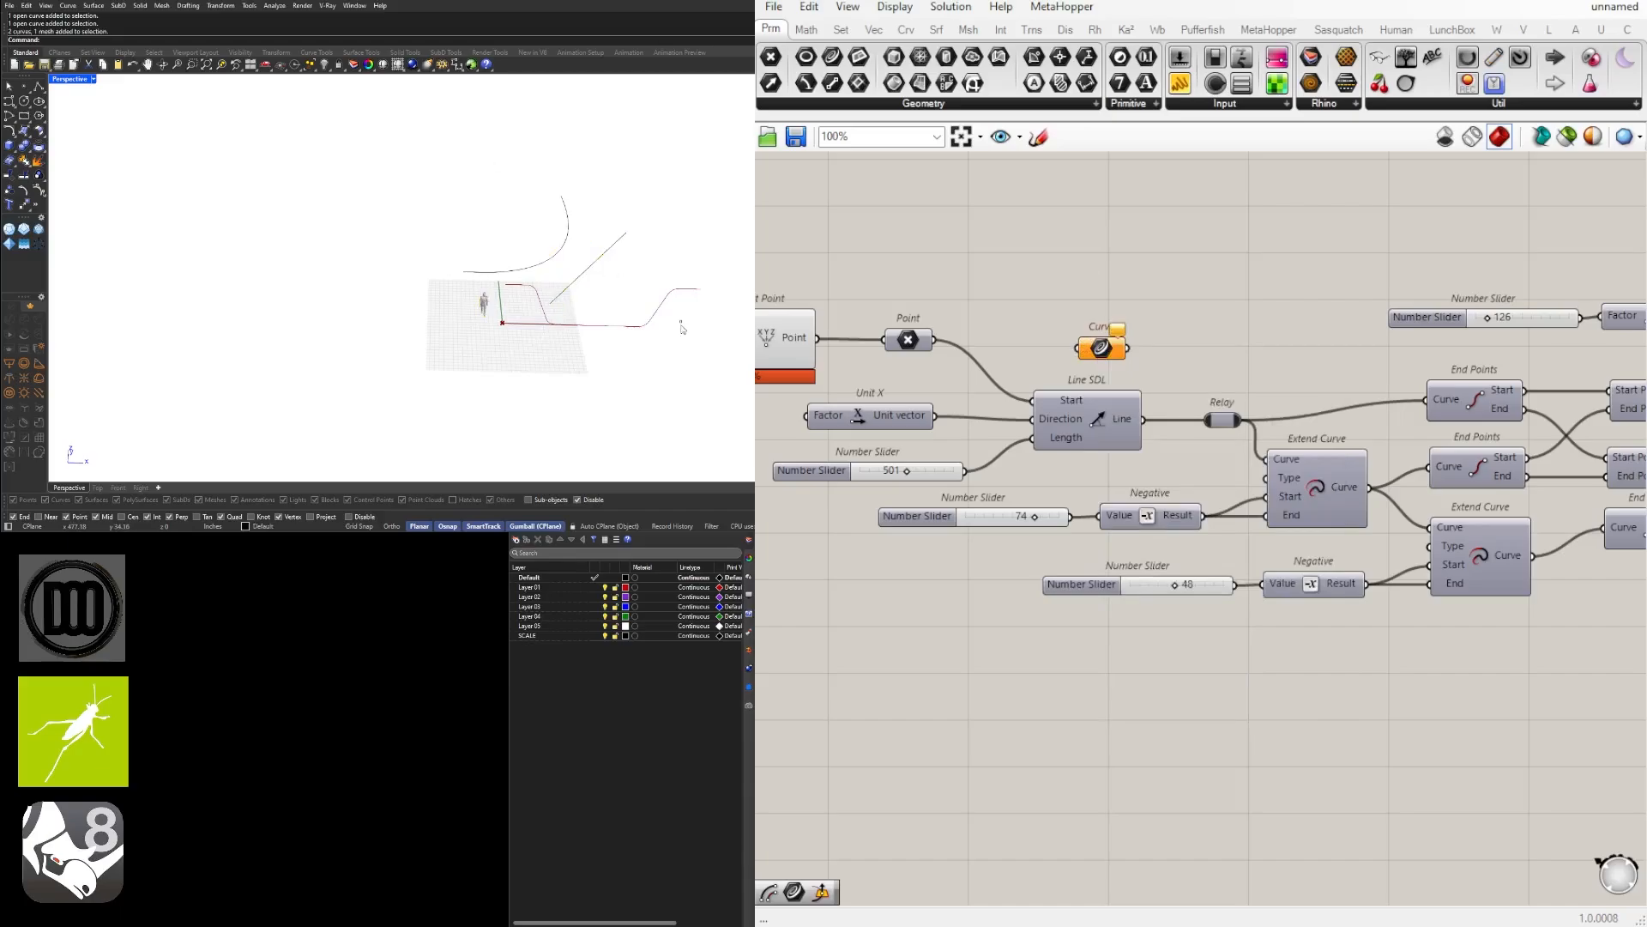
{"action": "left_click_drag", "start_coordinate": [629, 330], "coordinate": [528, 219]}
{"action": "key", "text": "Delete"}
Step: Review the Grasshopper definition from the final Fillet component back to the Line SDL base line
{"action": "scroll", "coordinate": [1124, 403], "scroll_direction": "down", "scroll_amount": 4}
{"action": "right_click_drag", "start_coordinate": [1327, 502], "coordinate": [939, 496]}
{"action": "scroll", "coordinate": [1434, 417], "scroll_direction": "up", "scroll_amount": 1}
{"action": "right_click_drag", "start_coordinate": [1435, 417], "coordinate": [1257, 470]}
{"action": "scroll", "coordinate": [1257, 470], "scroll_direction": "down", "scroll_amount": 2}
{"action": "left_click_drag", "start_coordinate": [1453, 538], "coordinate": [1033, 452]}
{"action": "scroll", "coordinate": [1069, 407], "scroll_direction": "up", "scroll_amount": 3}
{"action": "left_click", "coordinate": [1040, 414]}
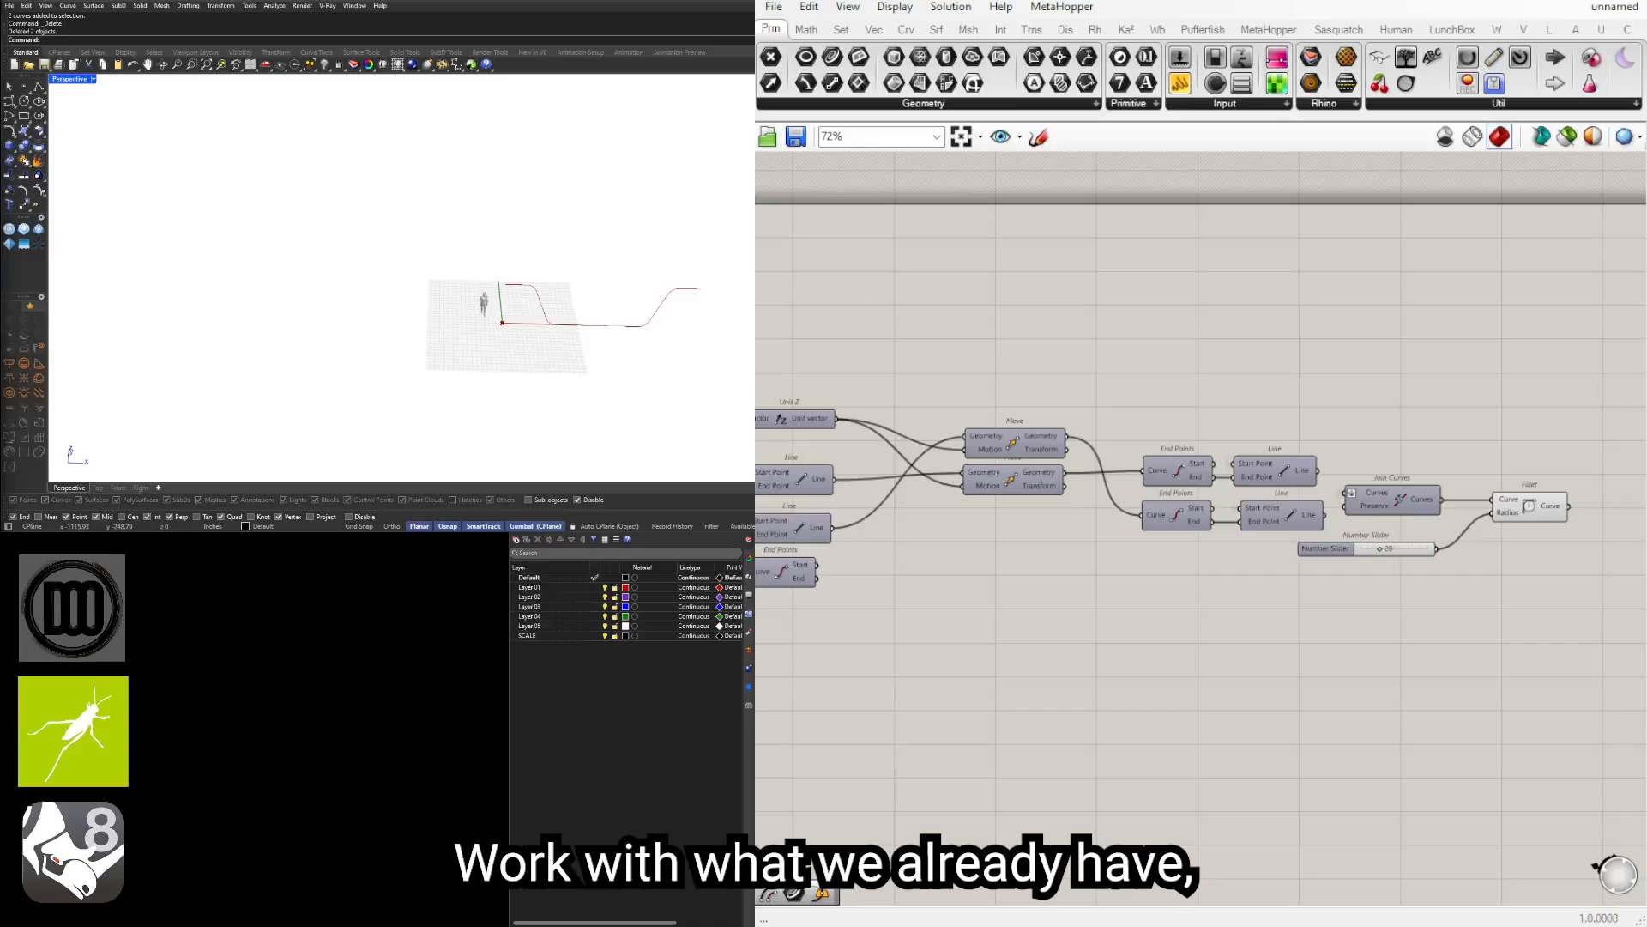
{"action": "scroll", "coordinate": [954, 614], "scroll_direction": "down", "scroll_amount": 2}
{"action": "right_click_drag", "start_coordinate": [954, 614], "coordinate": [1545, 643]}
{"action": "right_click_drag", "start_coordinate": [1171, 628], "coordinate": [1291, 645]}
{"action": "scroll", "coordinate": [1392, 608], "scroll_direction": "up", "scroll_amount": 6}
{"action": "scroll", "coordinate": [1291, 645], "scroll_direction": "down", "scroll_amount": 3}
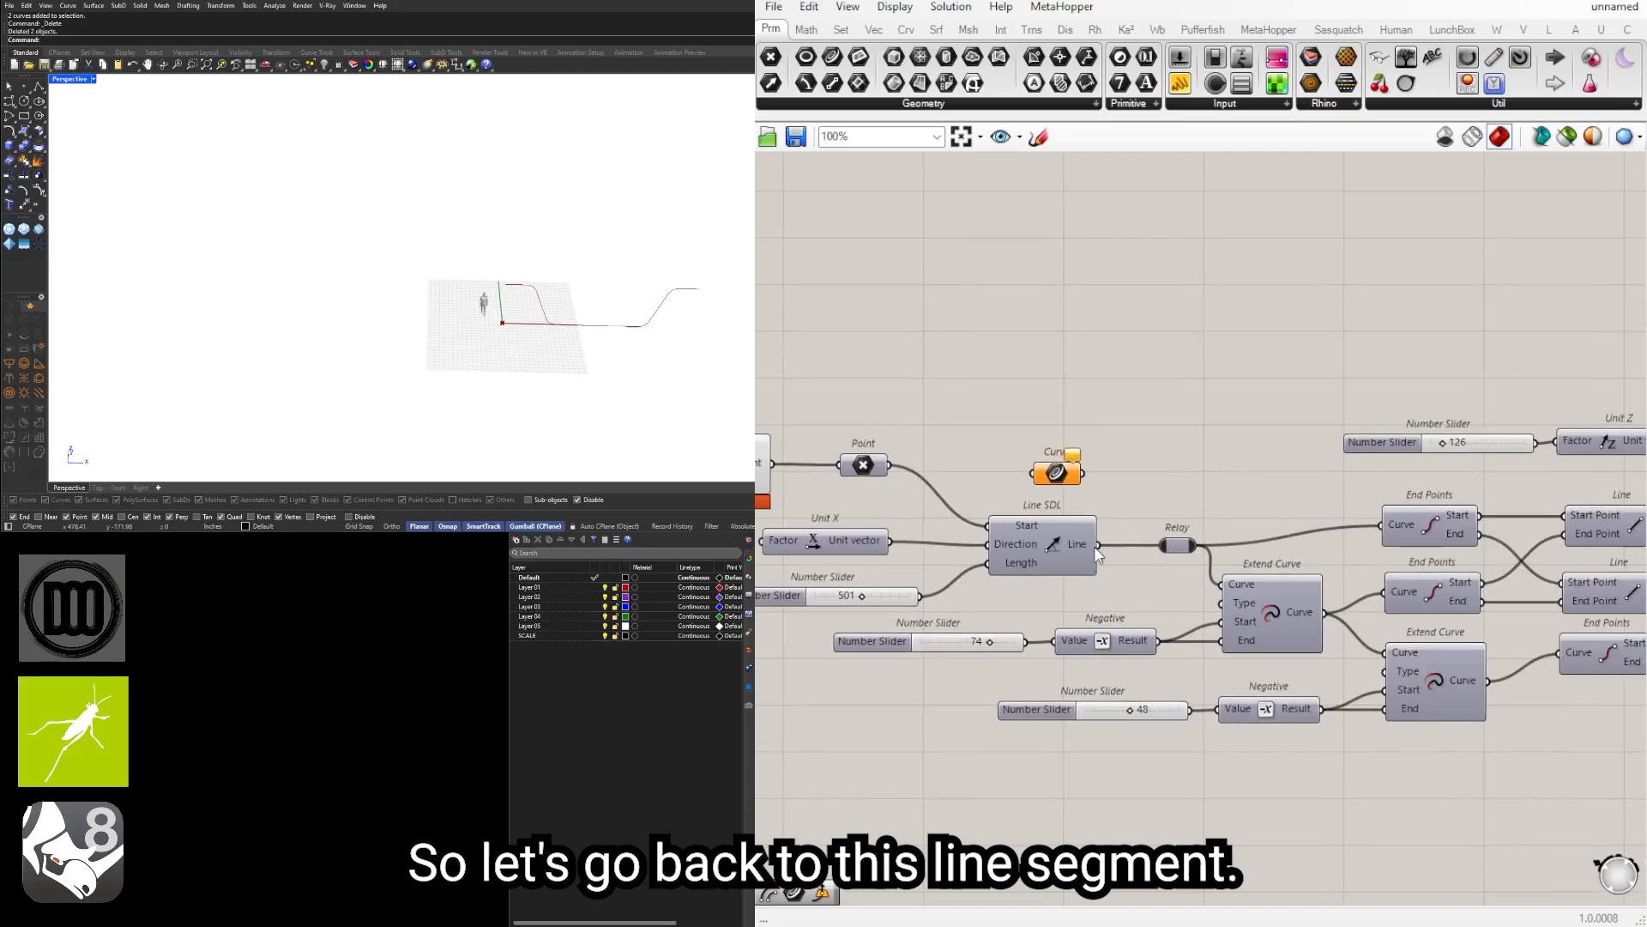
Step: Move the Relay closer to Line SDL, and shift the 126 slider with its Unit Z component slightly nearer the End Points row
{"action": "left_click_drag", "start_coordinate": [1181, 547], "coordinate": [1153, 548]}
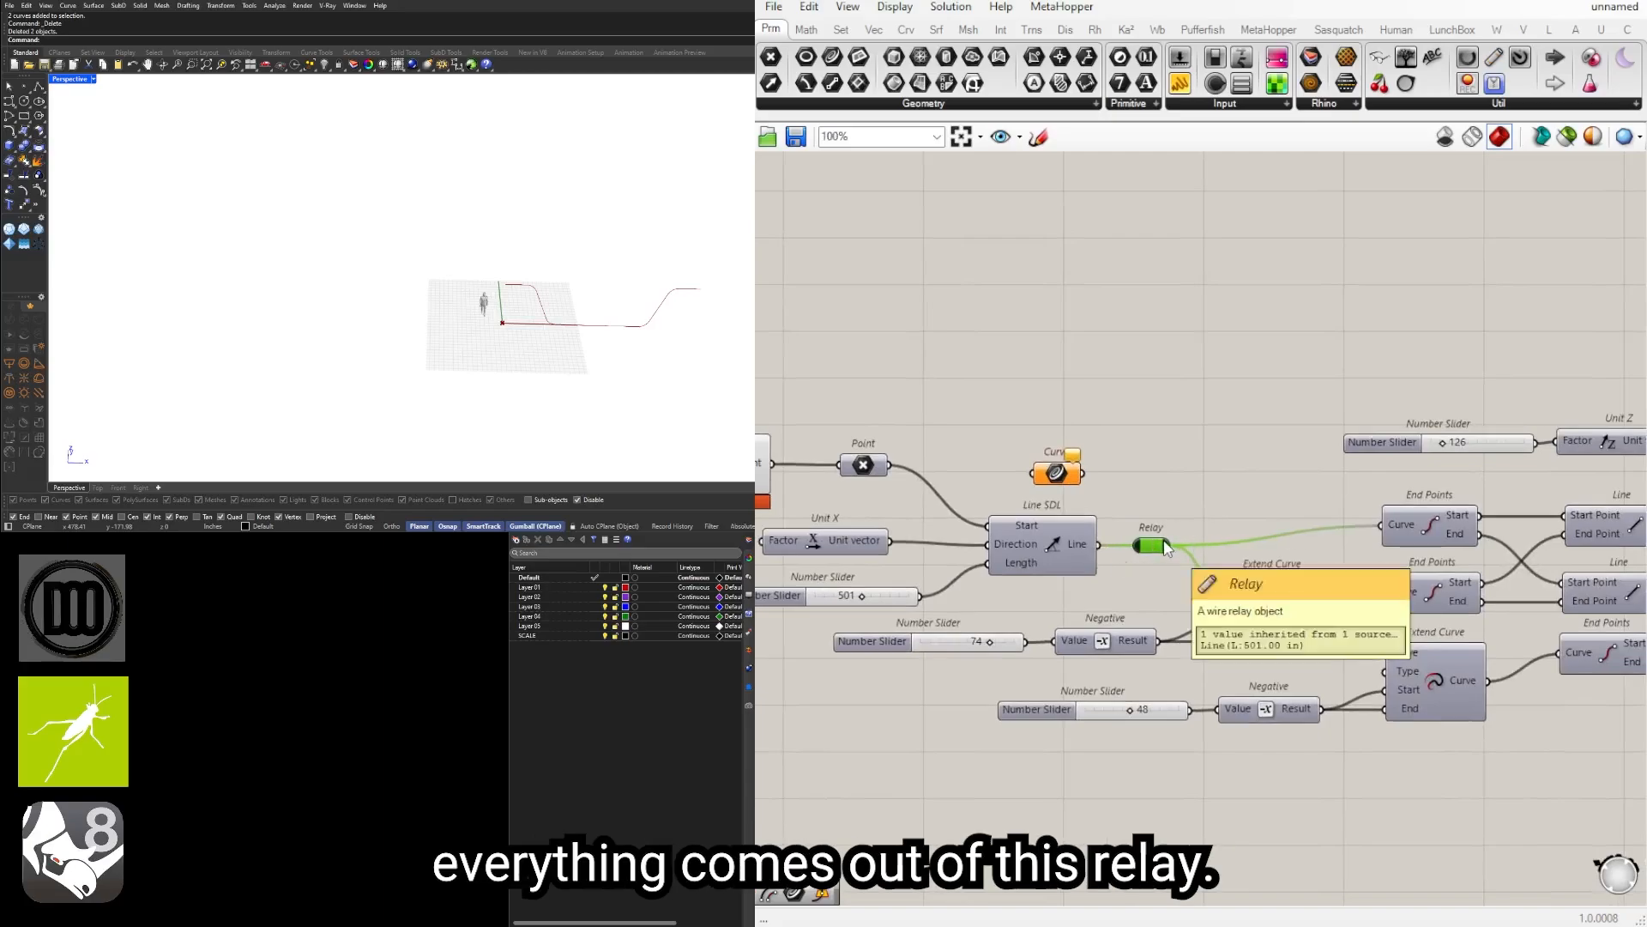
{"action": "right_click_drag", "start_coordinate": [1176, 547], "coordinate": [992, 583]}
{"action": "scroll", "coordinate": [1129, 512], "scroll_direction": "down", "scroll_amount": 4}
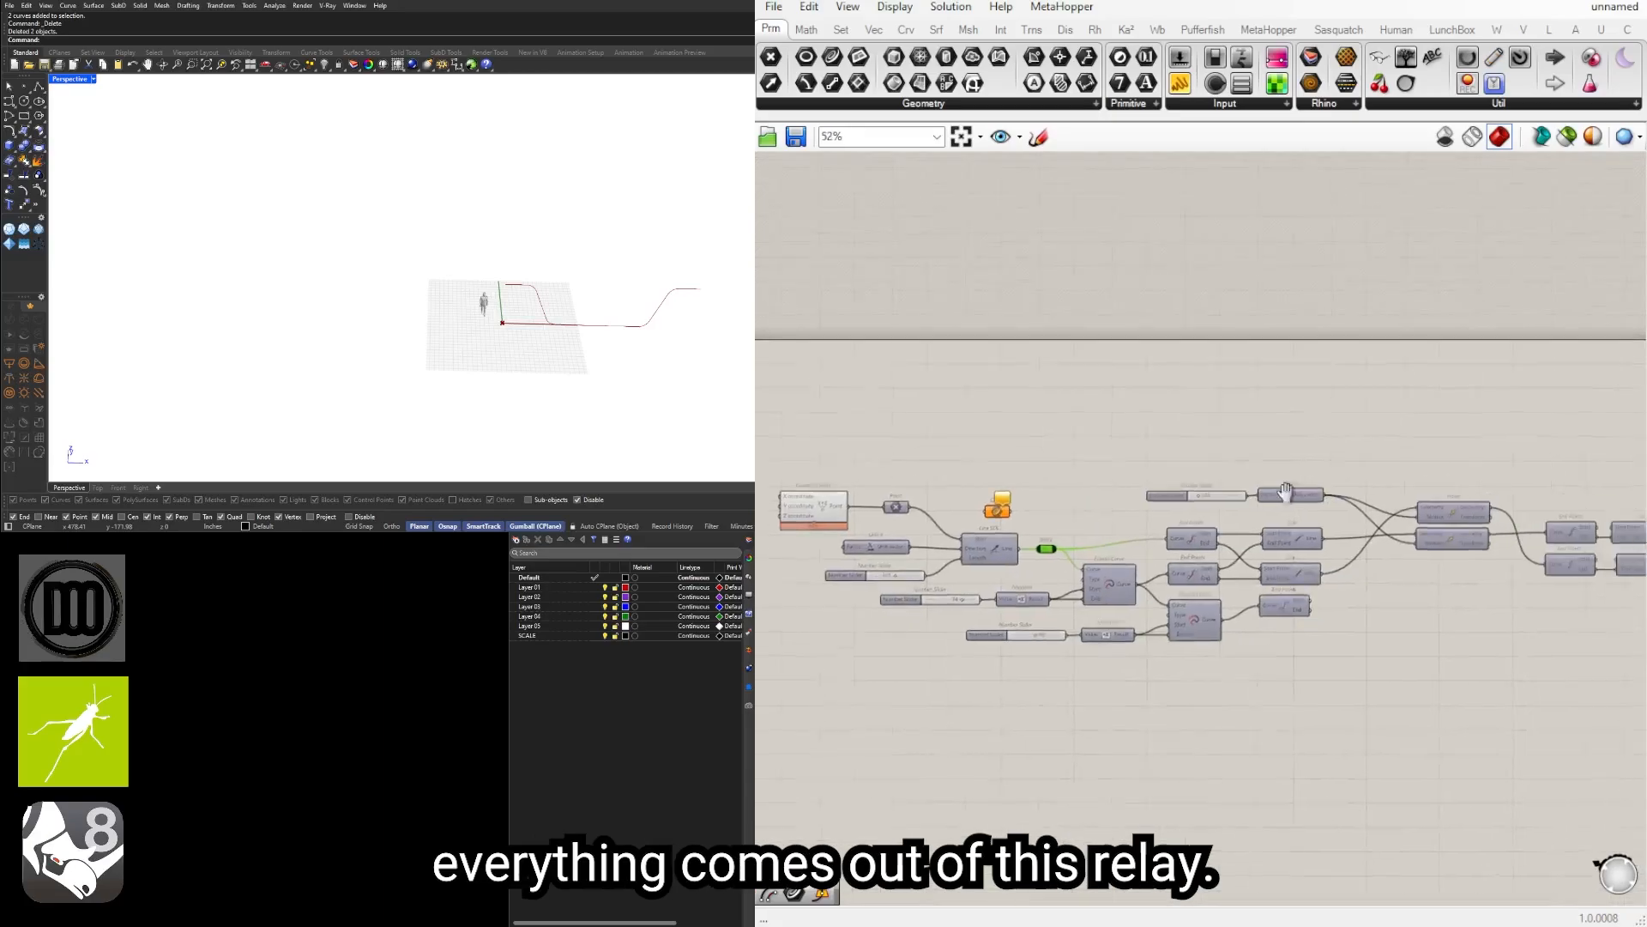
{"action": "scroll", "coordinate": [1373, 481], "scroll_direction": "up", "scroll_amount": 3}
{"action": "left_click_drag", "start_coordinate": [1275, 450], "coordinate": [1061, 511]}
{"action": "left_click_drag", "start_coordinate": [1238, 499], "coordinate": [1251, 508]}
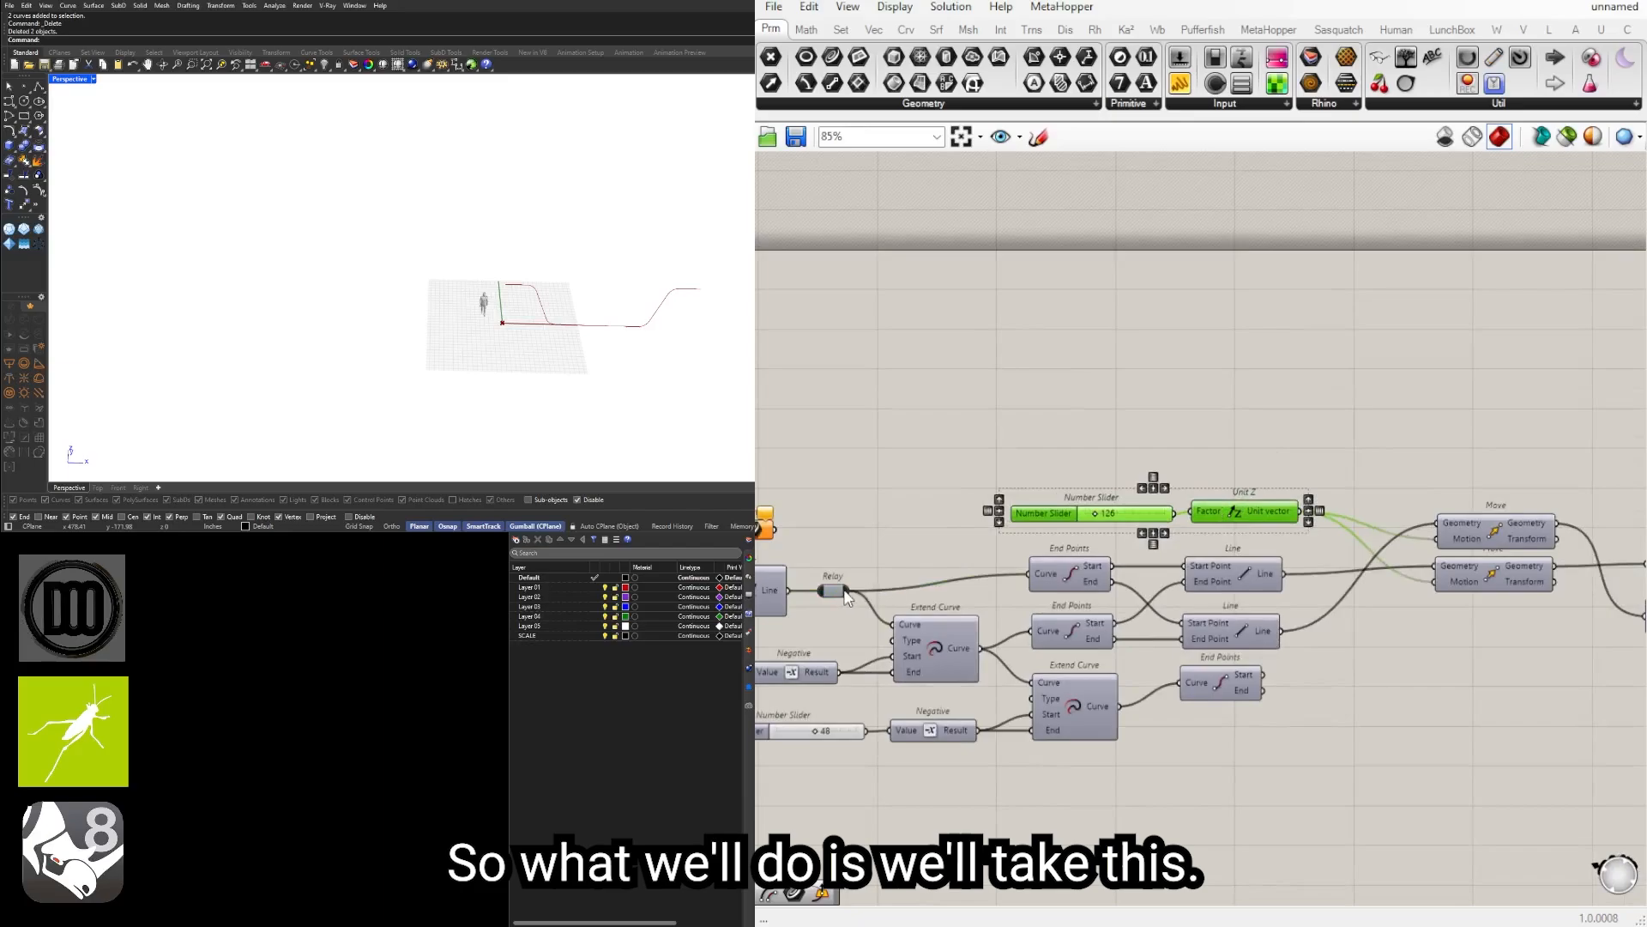
Step: Add a second Curve parameter fed by the Relay output and place it above the 126 height slider
{"action": "double_click", "coordinate": [919, 472]}
{"action": "type", "text": "cur"}
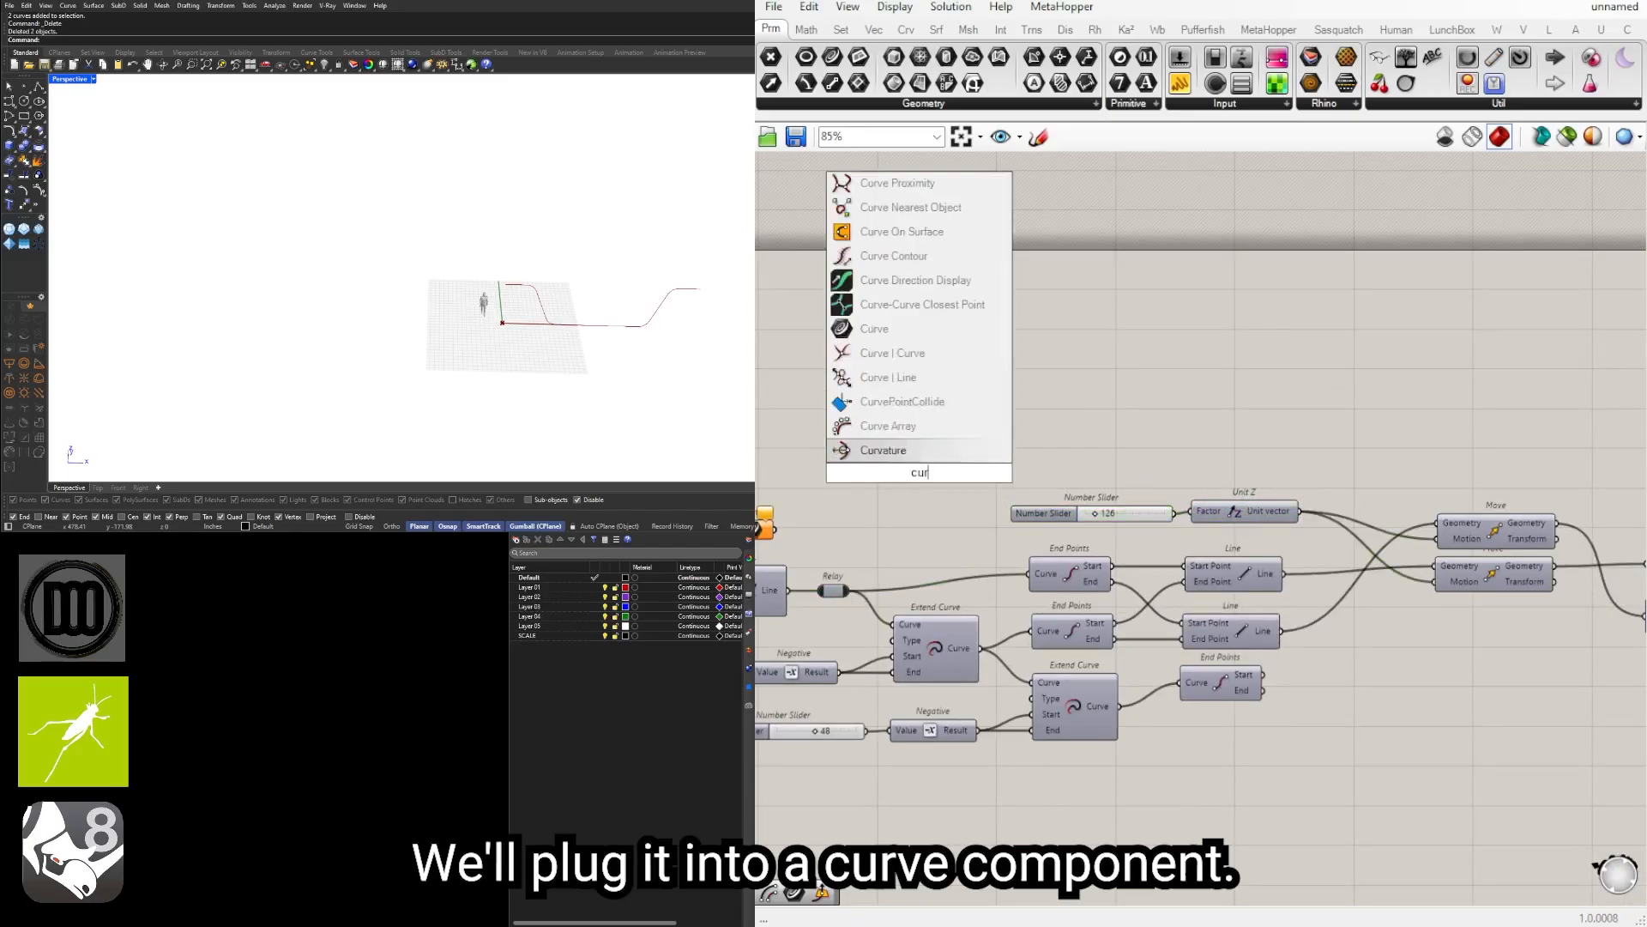
{"action": "left_click", "coordinate": [909, 330]}
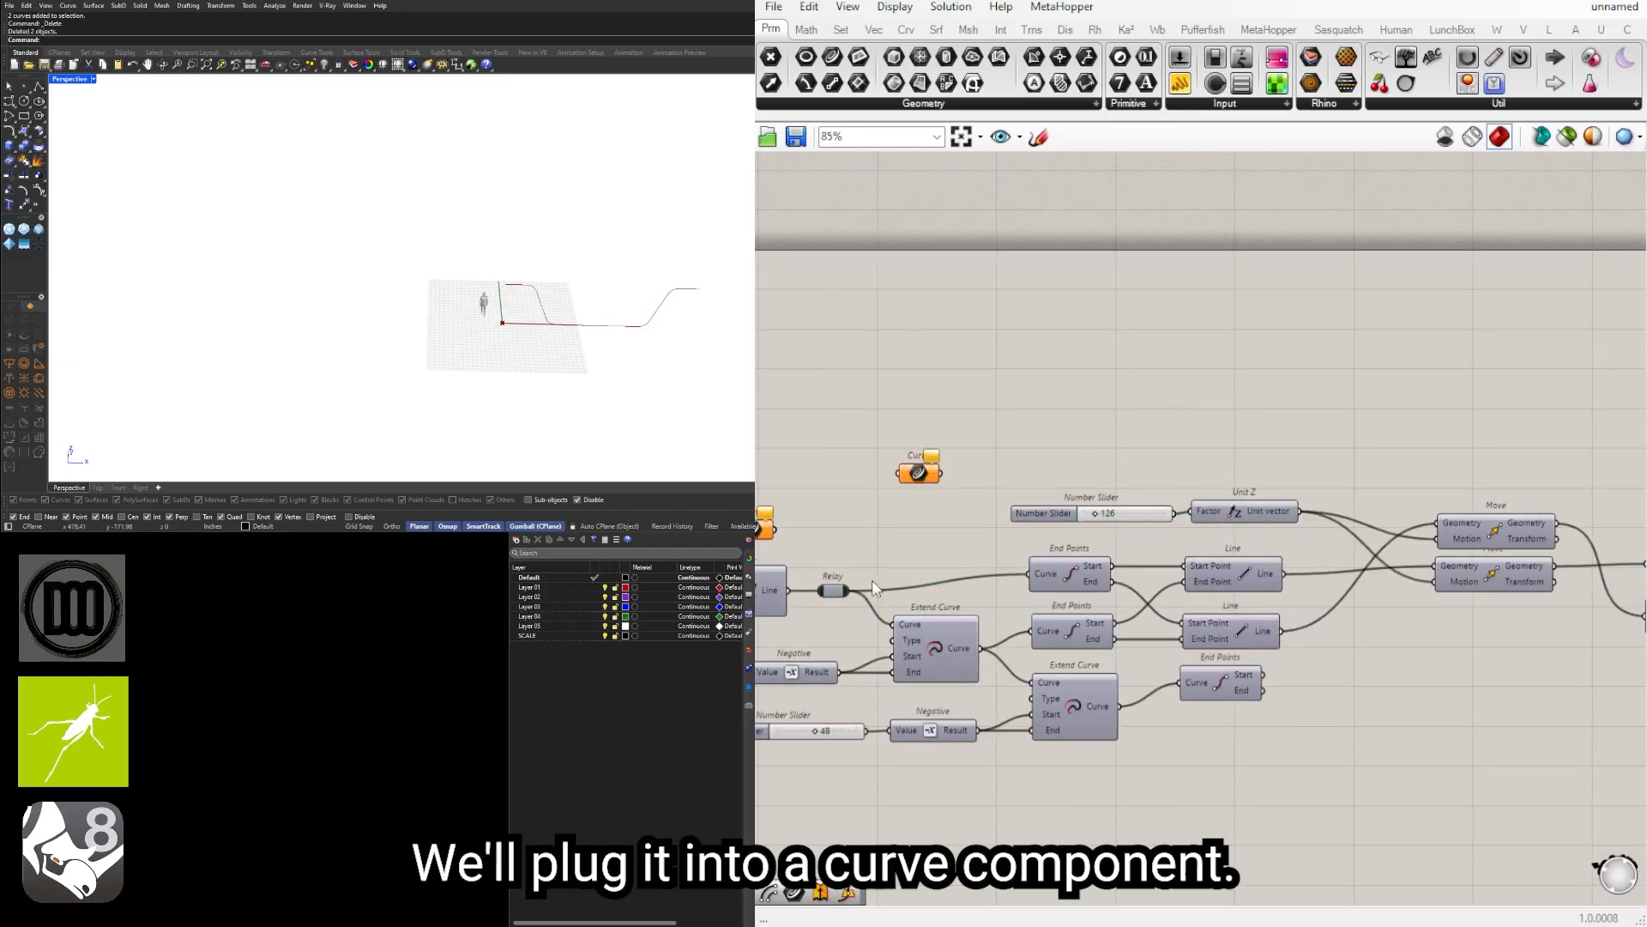
{"action": "left_click_drag", "start_coordinate": [849, 579], "coordinate": [883, 501]}
{"action": "left_click_drag", "start_coordinate": [849, 590], "coordinate": [1170, 426]}
{"action": "right_click_drag", "start_coordinate": [412, 300], "coordinate": [489, 235]}
{"action": "scroll", "coordinate": [544, 286], "scroll_direction": "up", "scroll_amount": 4}
{"action": "right_click_drag", "start_coordinate": [473, 296], "coordinate": [470, 328], "text": "shift"}
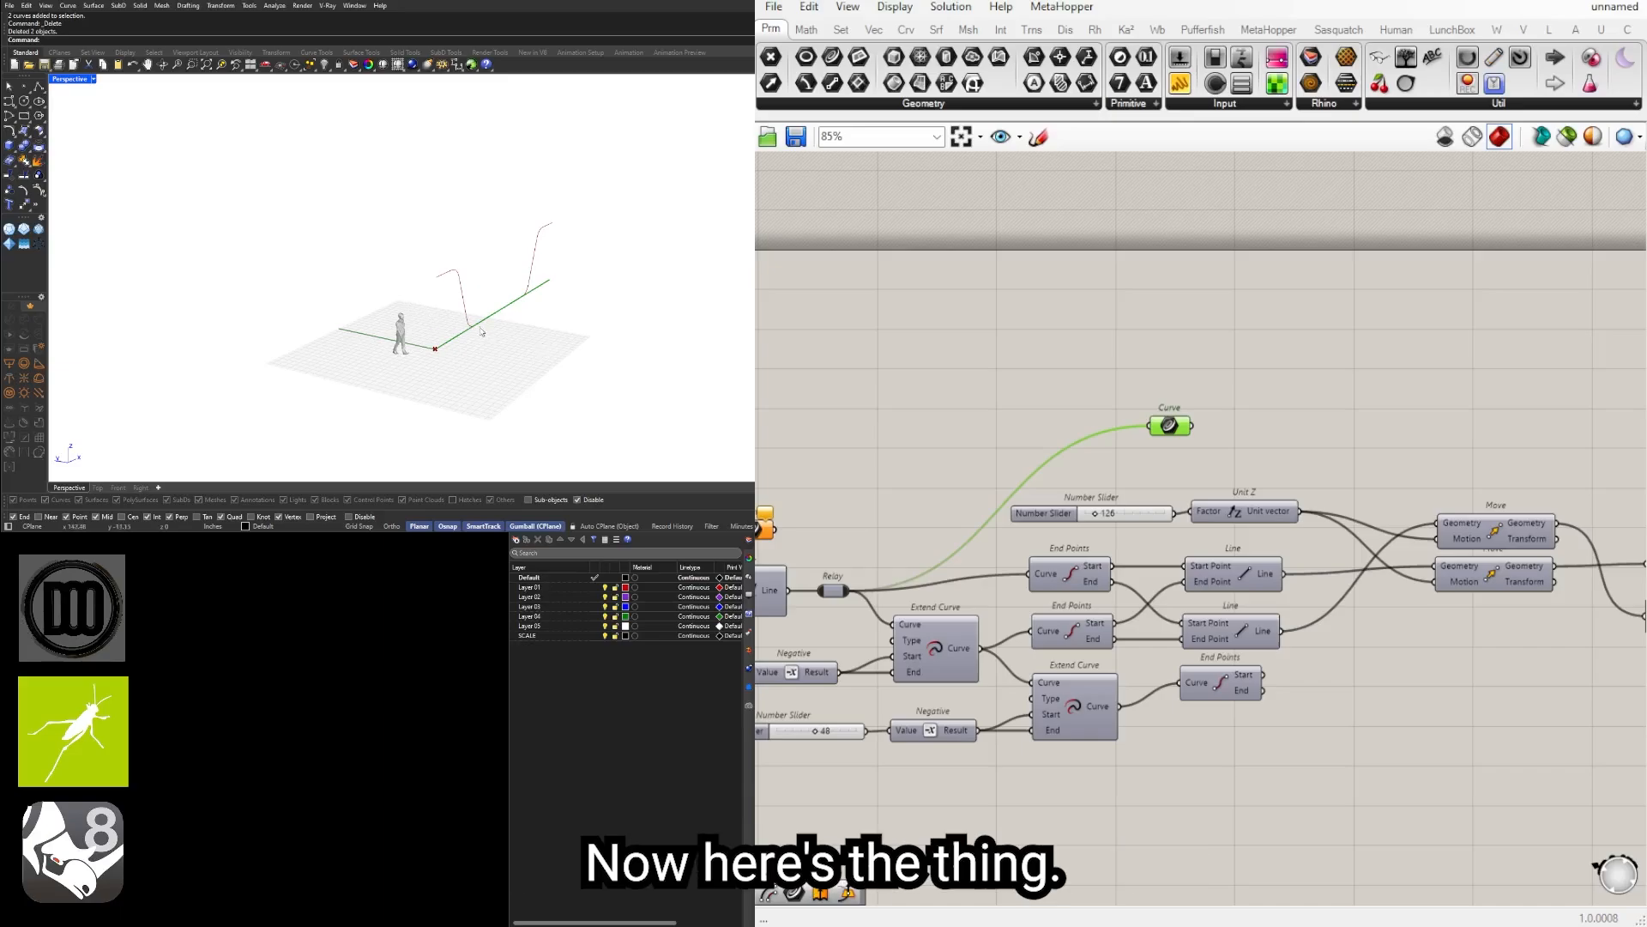
{"action": "right_click_drag", "start_coordinate": [577, 312], "coordinate": [532, 328]}
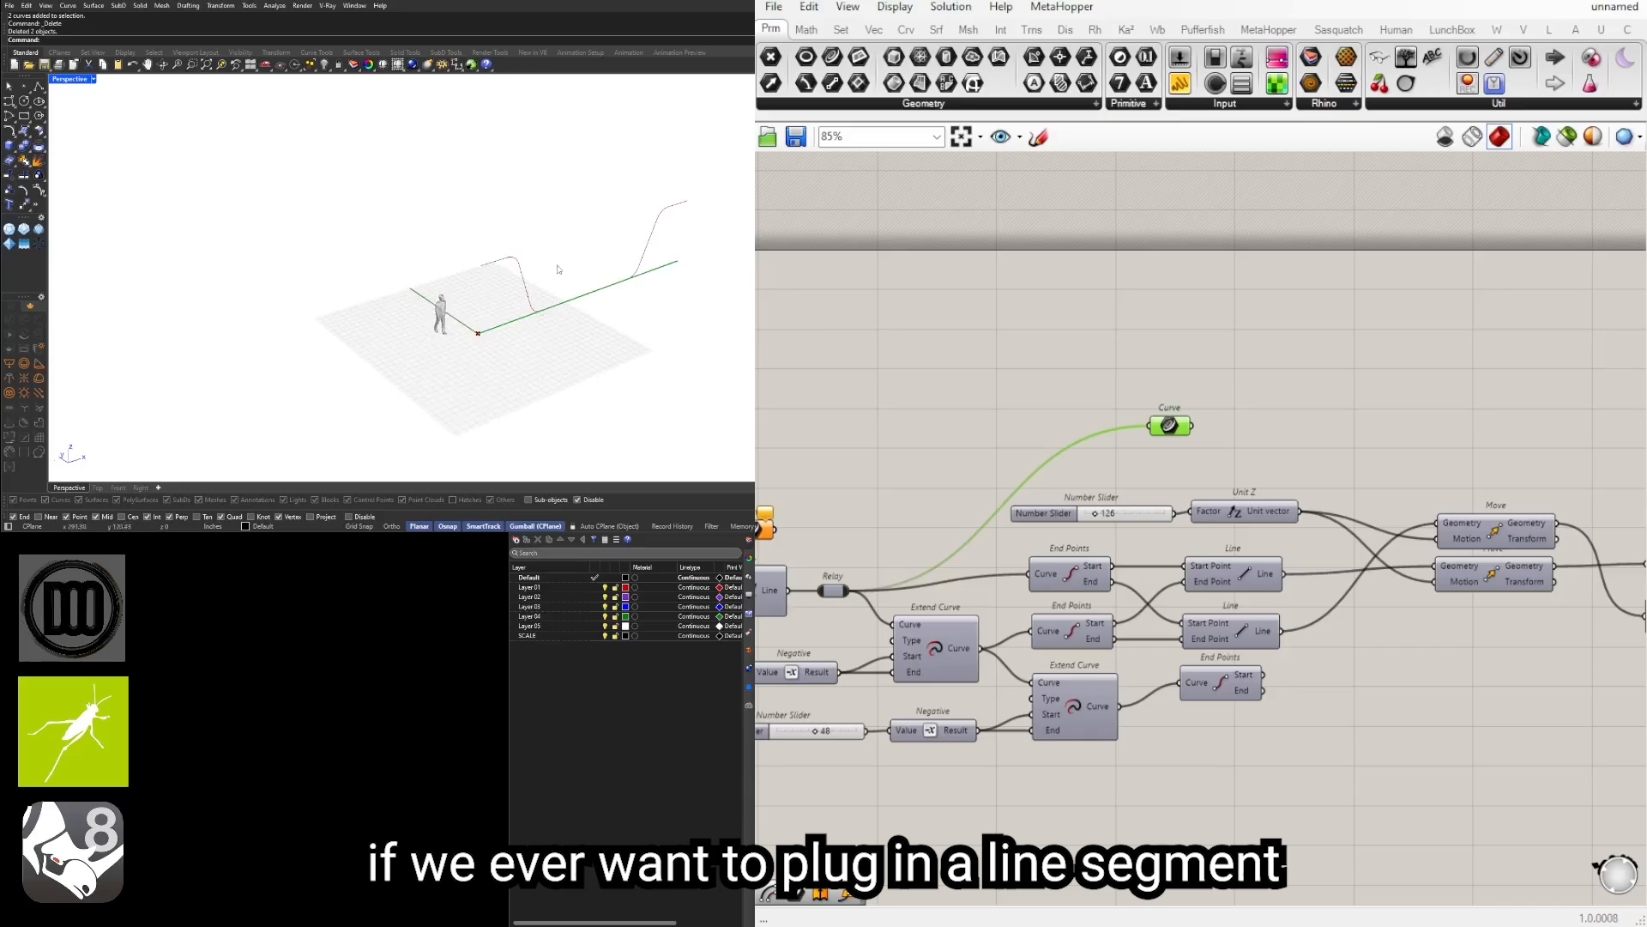
{"action": "right_click_drag", "start_coordinate": [1062, 479], "coordinate": [1360, 478]}
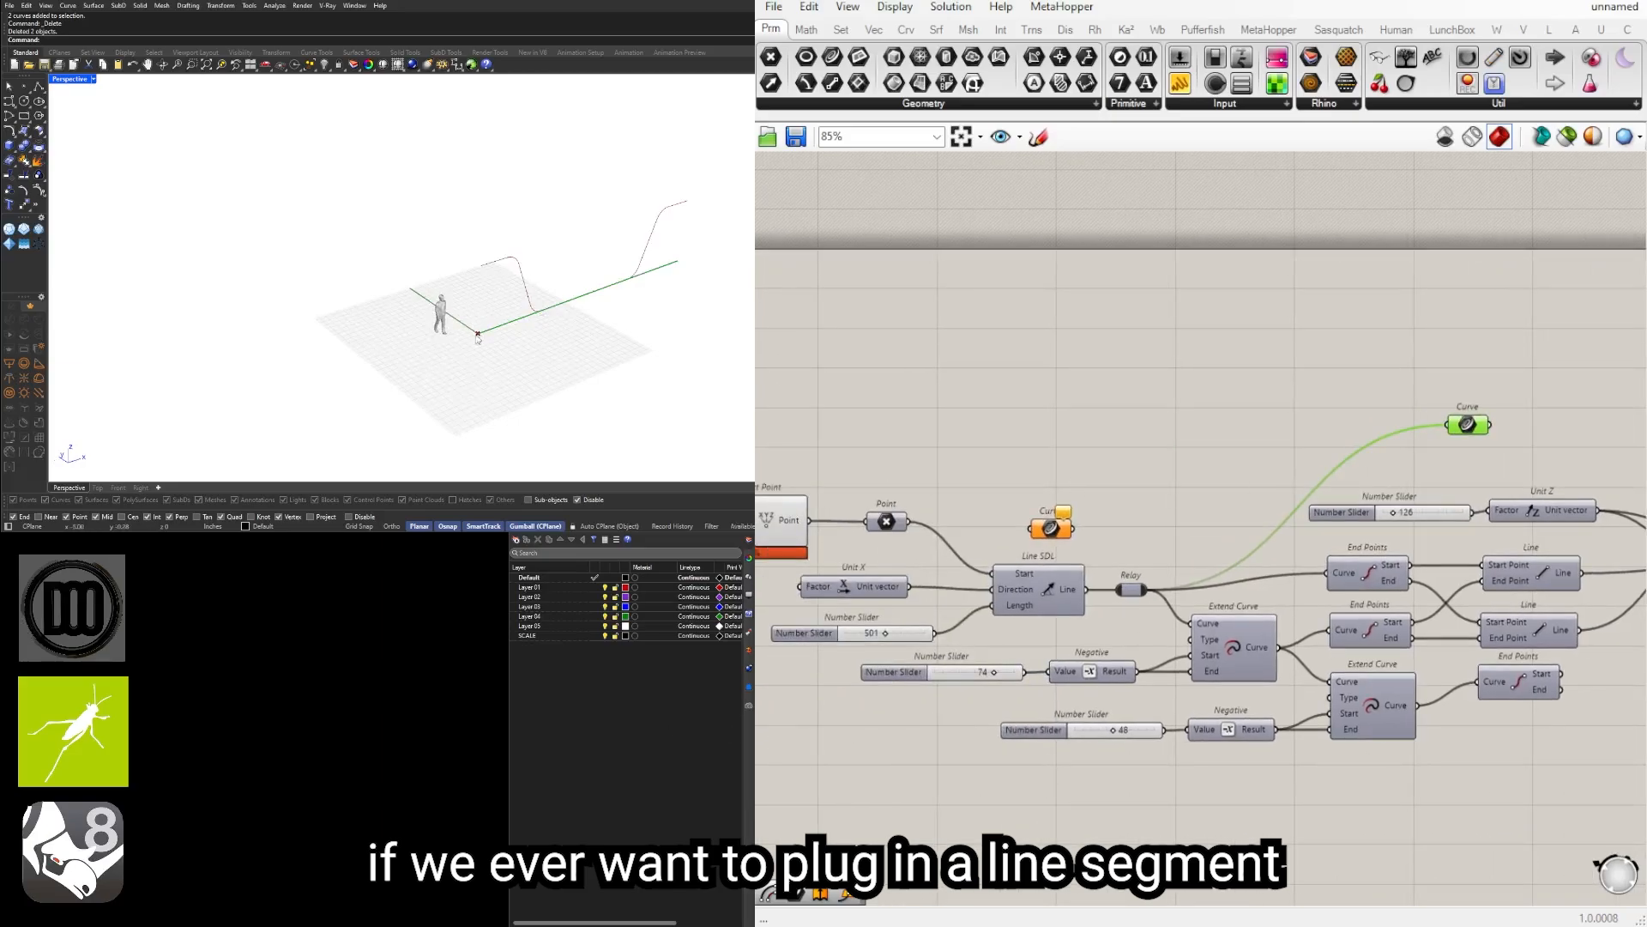
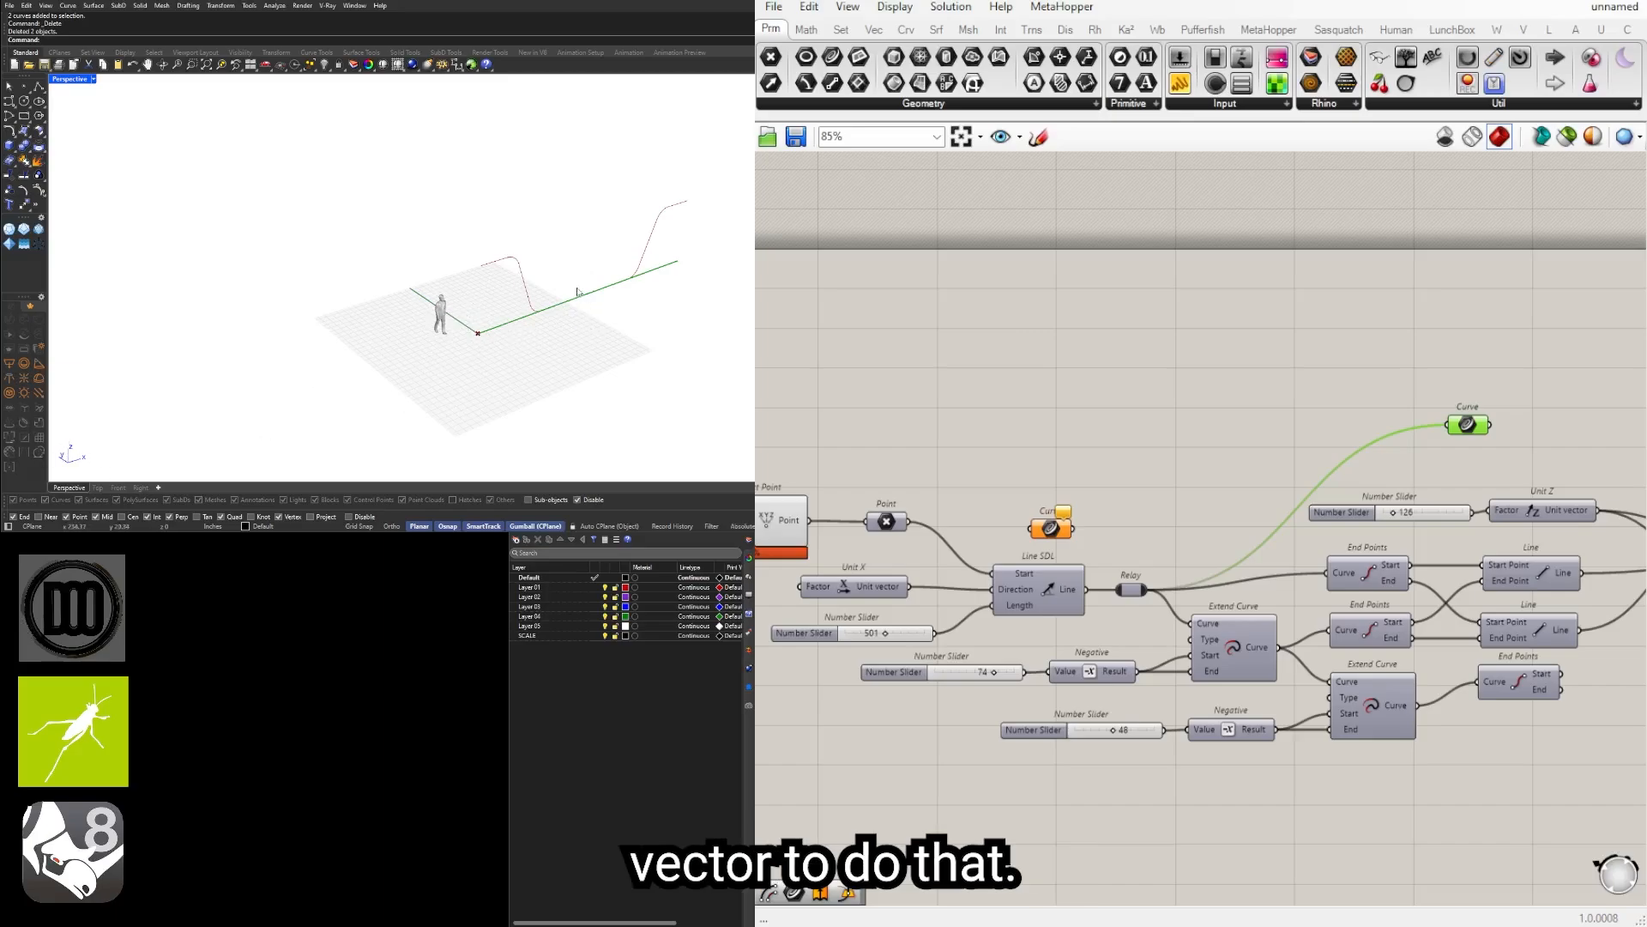
{"action": "right_click_drag", "start_coordinate": [1457, 435], "coordinate": [1360, 498]}
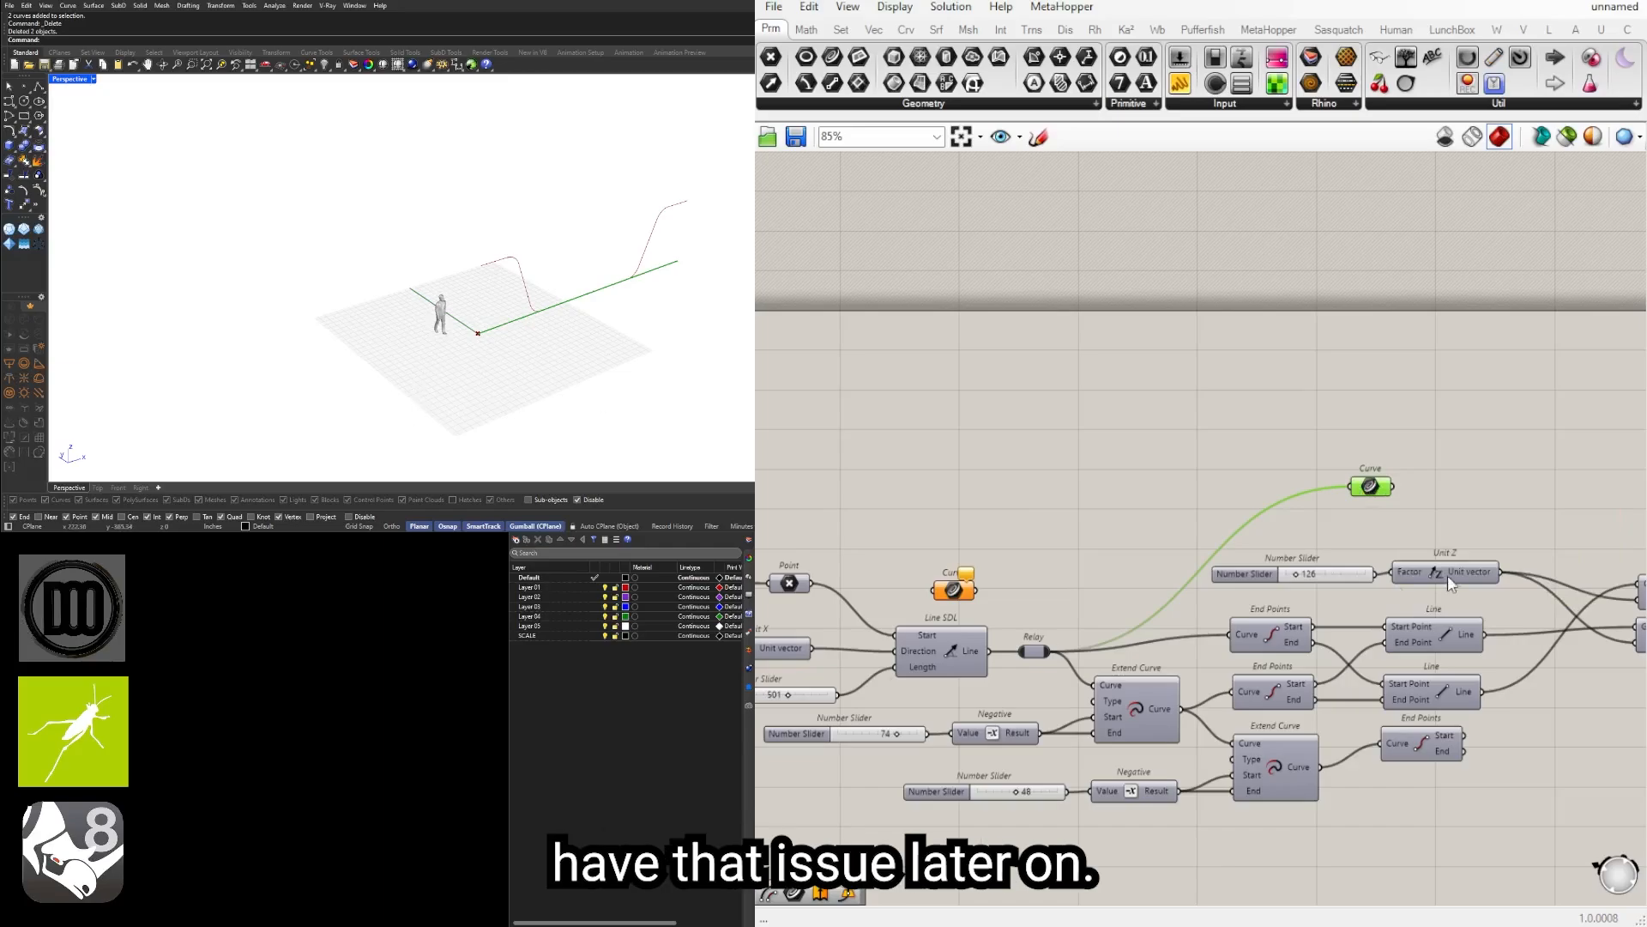
{"action": "left_click_drag", "start_coordinate": [1370, 487], "coordinate": [1203, 475]}
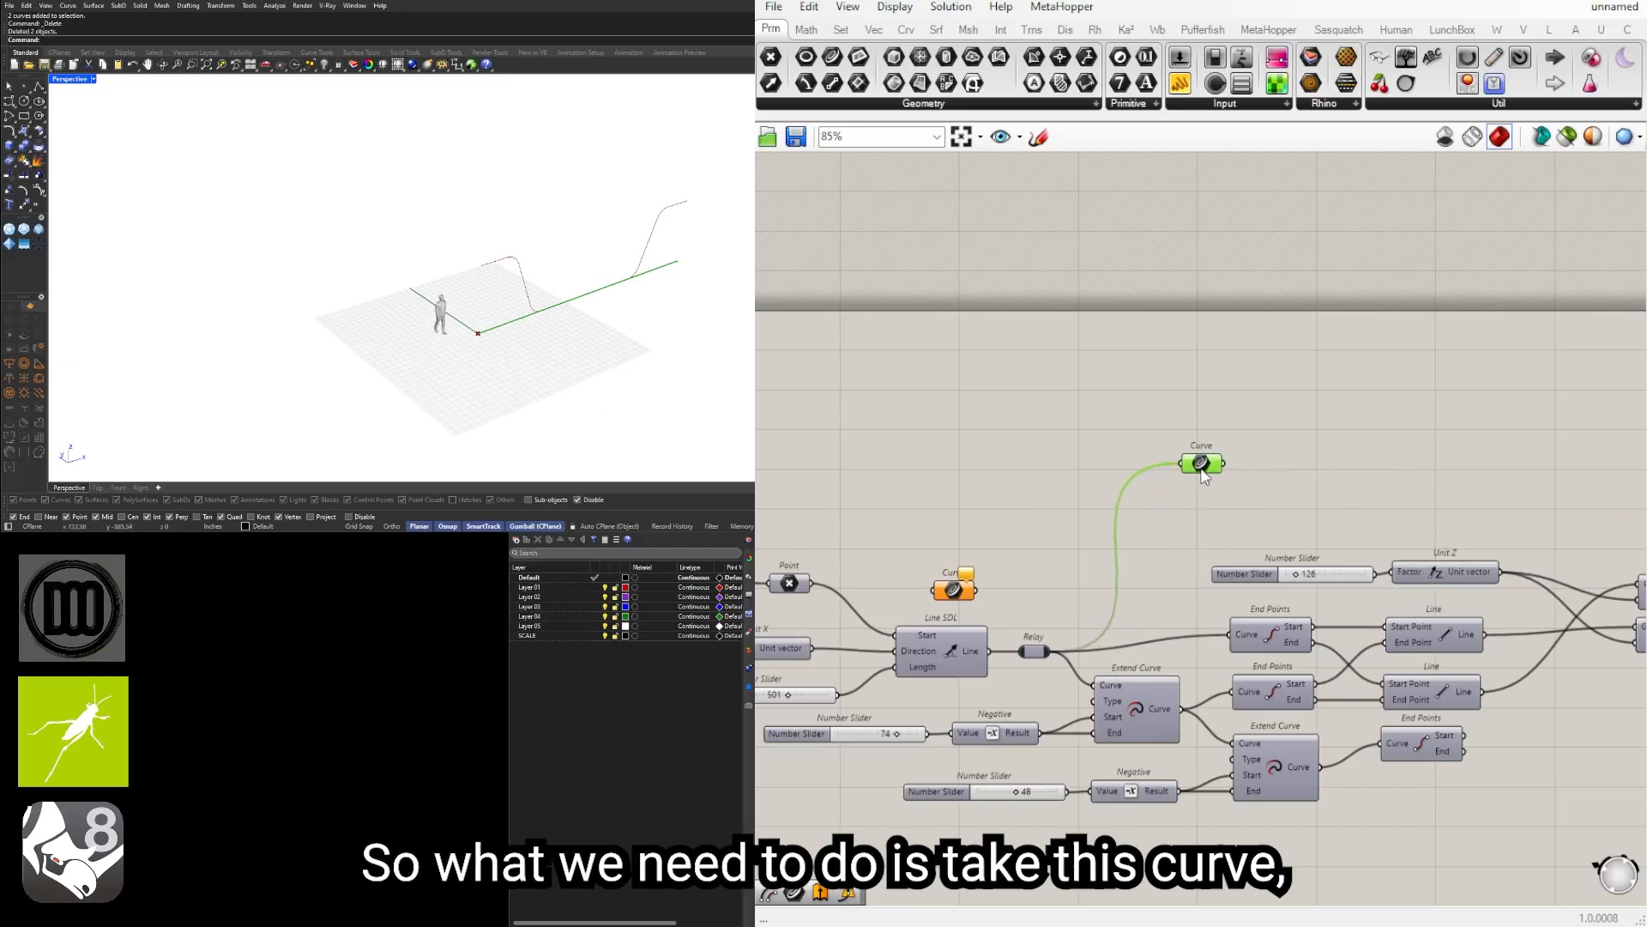
Step: Add a Horizontal Frame component beside the new Curve parameter and connect the parameter to its Curve input
{"action": "double_click", "coordinate": [1277, 471]}
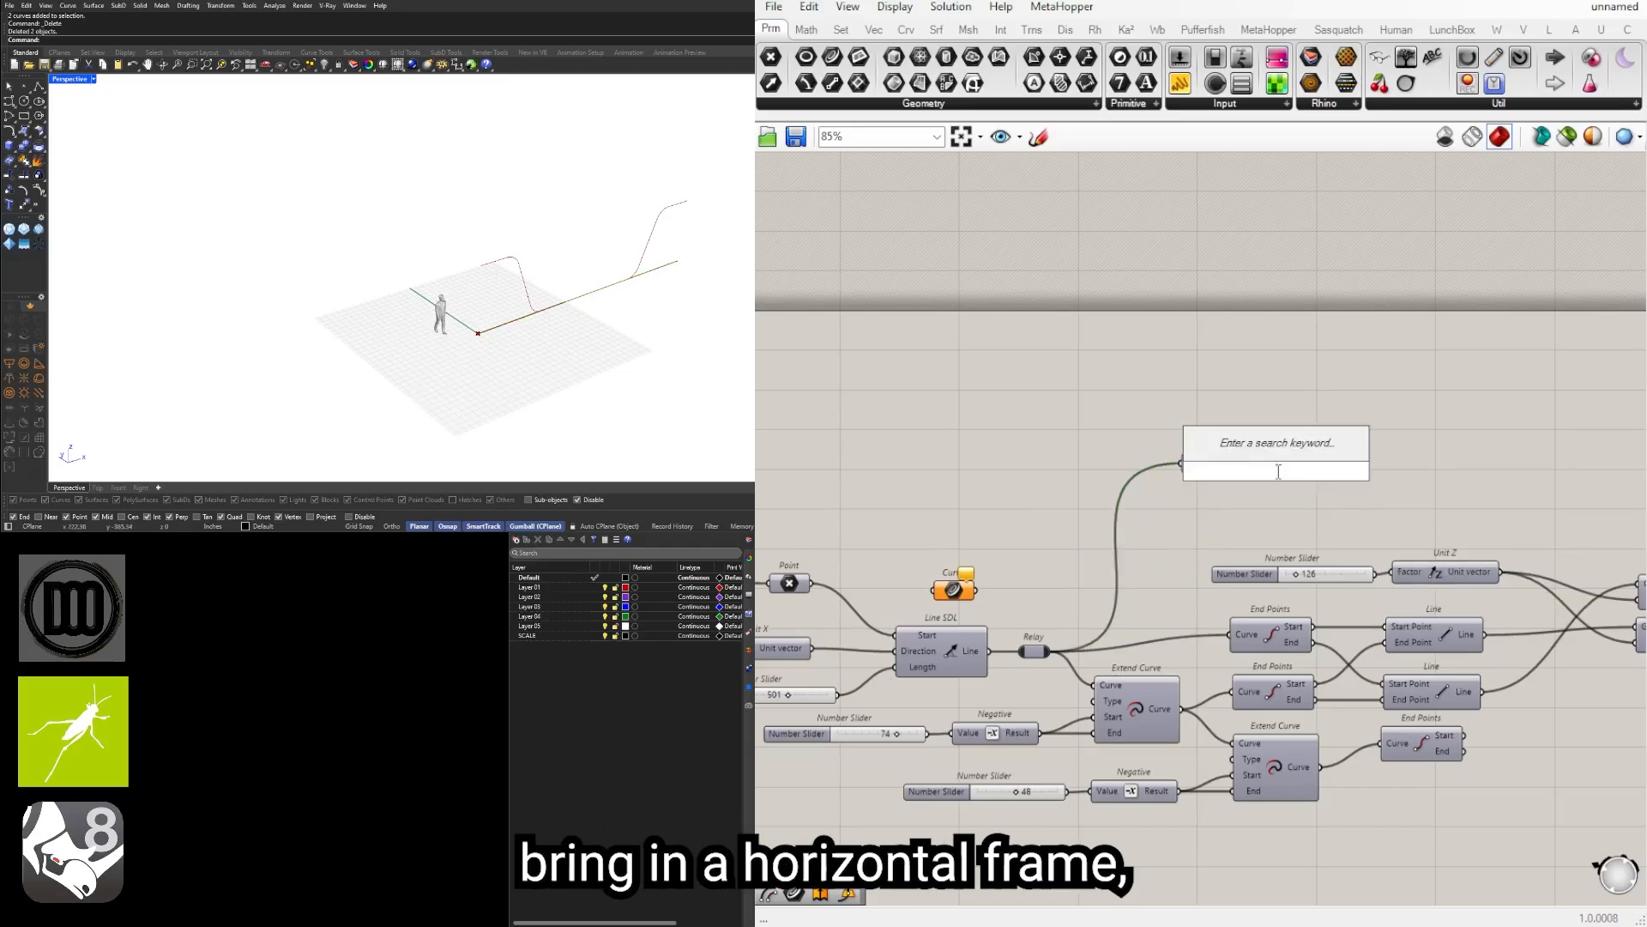
{"action": "type", "text": "hor"}
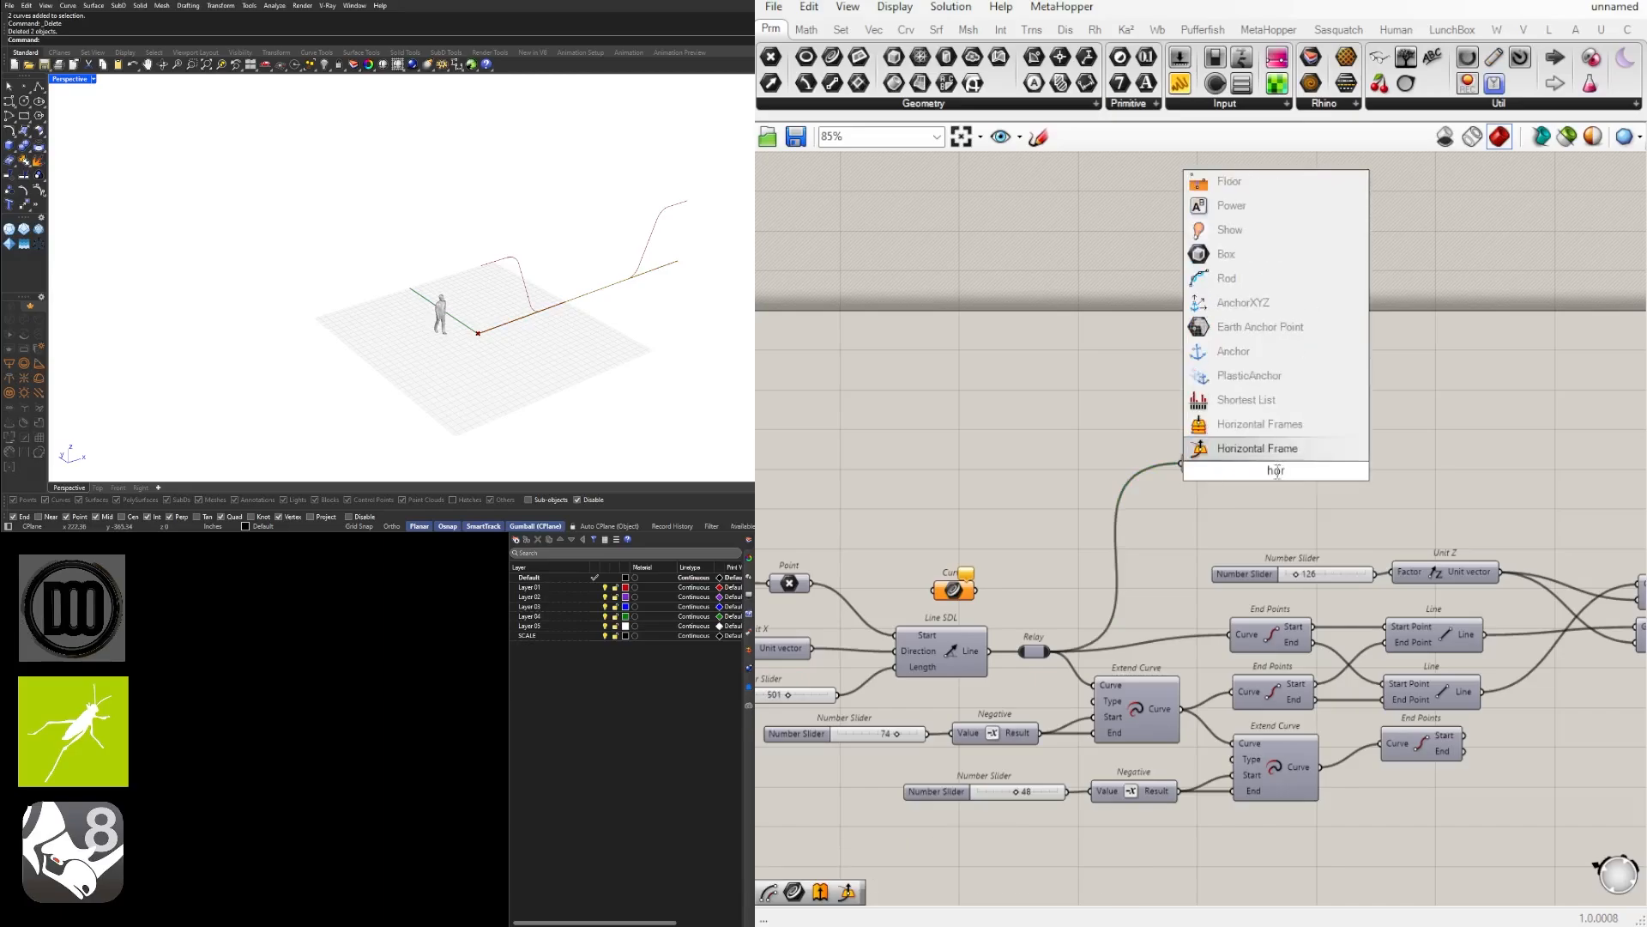
{"action": "left_click", "coordinate": [1206, 448]}
{"action": "scroll", "coordinate": [1224, 471], "scroll_direction": "up", "scroll_amount": 3}
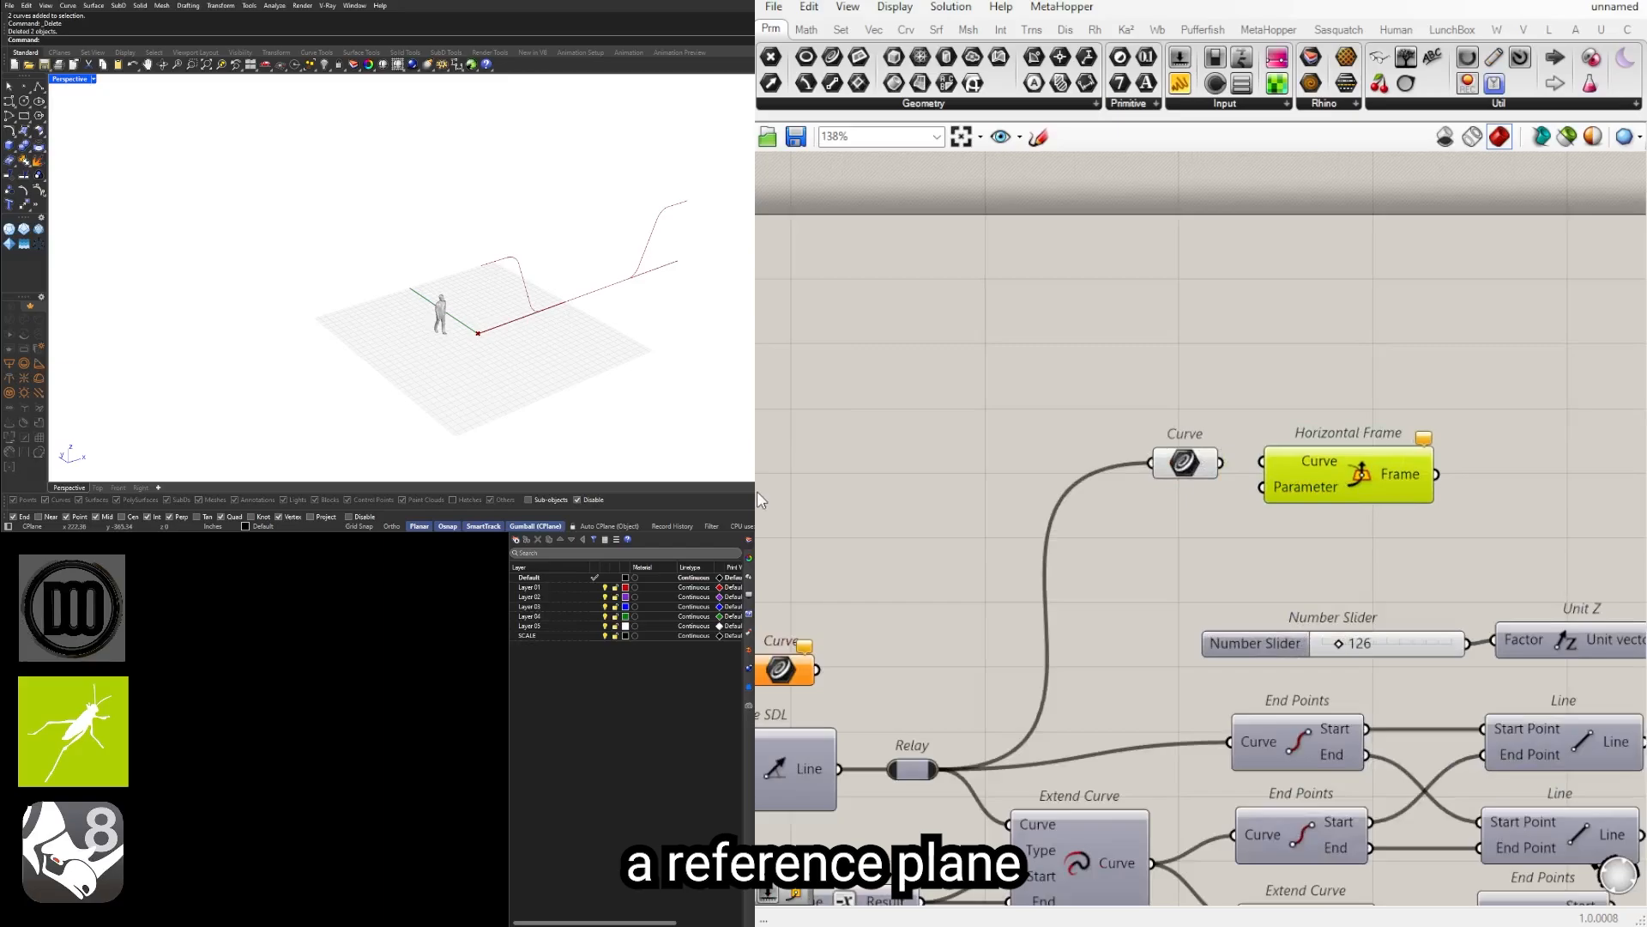
{"action": "left_click", "coordinate": [1202, 462]}
{"action": "left_click_drag", "start_coordinate": [1221, 463], "coordinate": [1318, 515]}
{"action": "left_click", "coordinate": [1163, 522]}
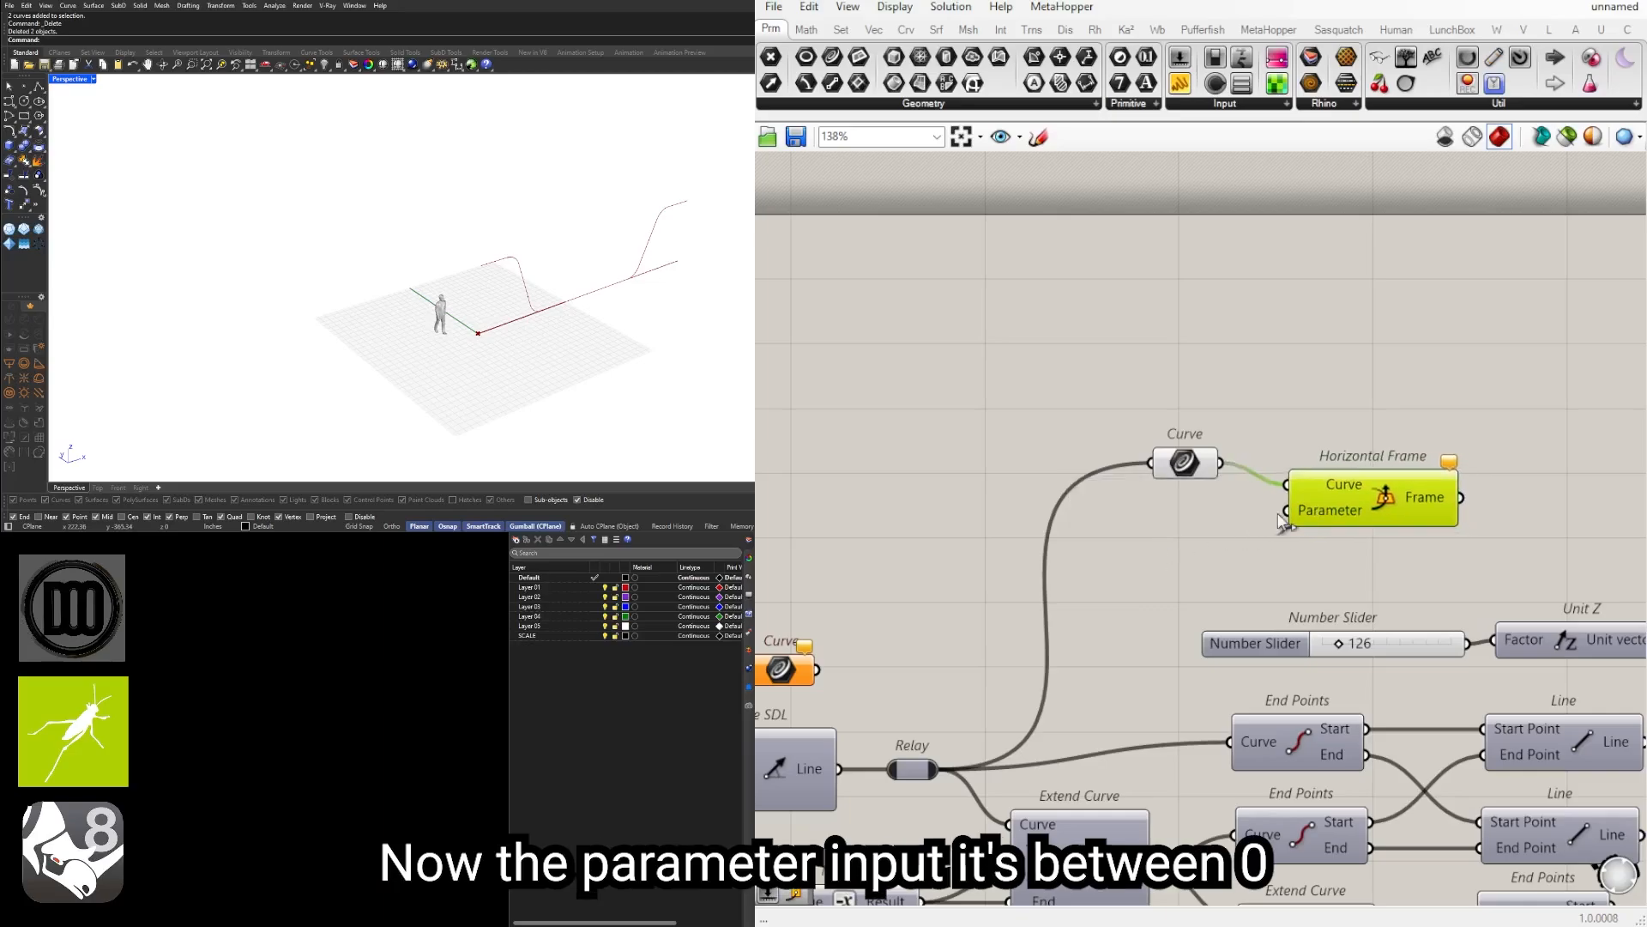
Step: Add a 0.5 number slider, connect it to Horizontal Frame's Parameter input, and align the two components
{"action": "double_click", "coordinate": [1153, 526]}
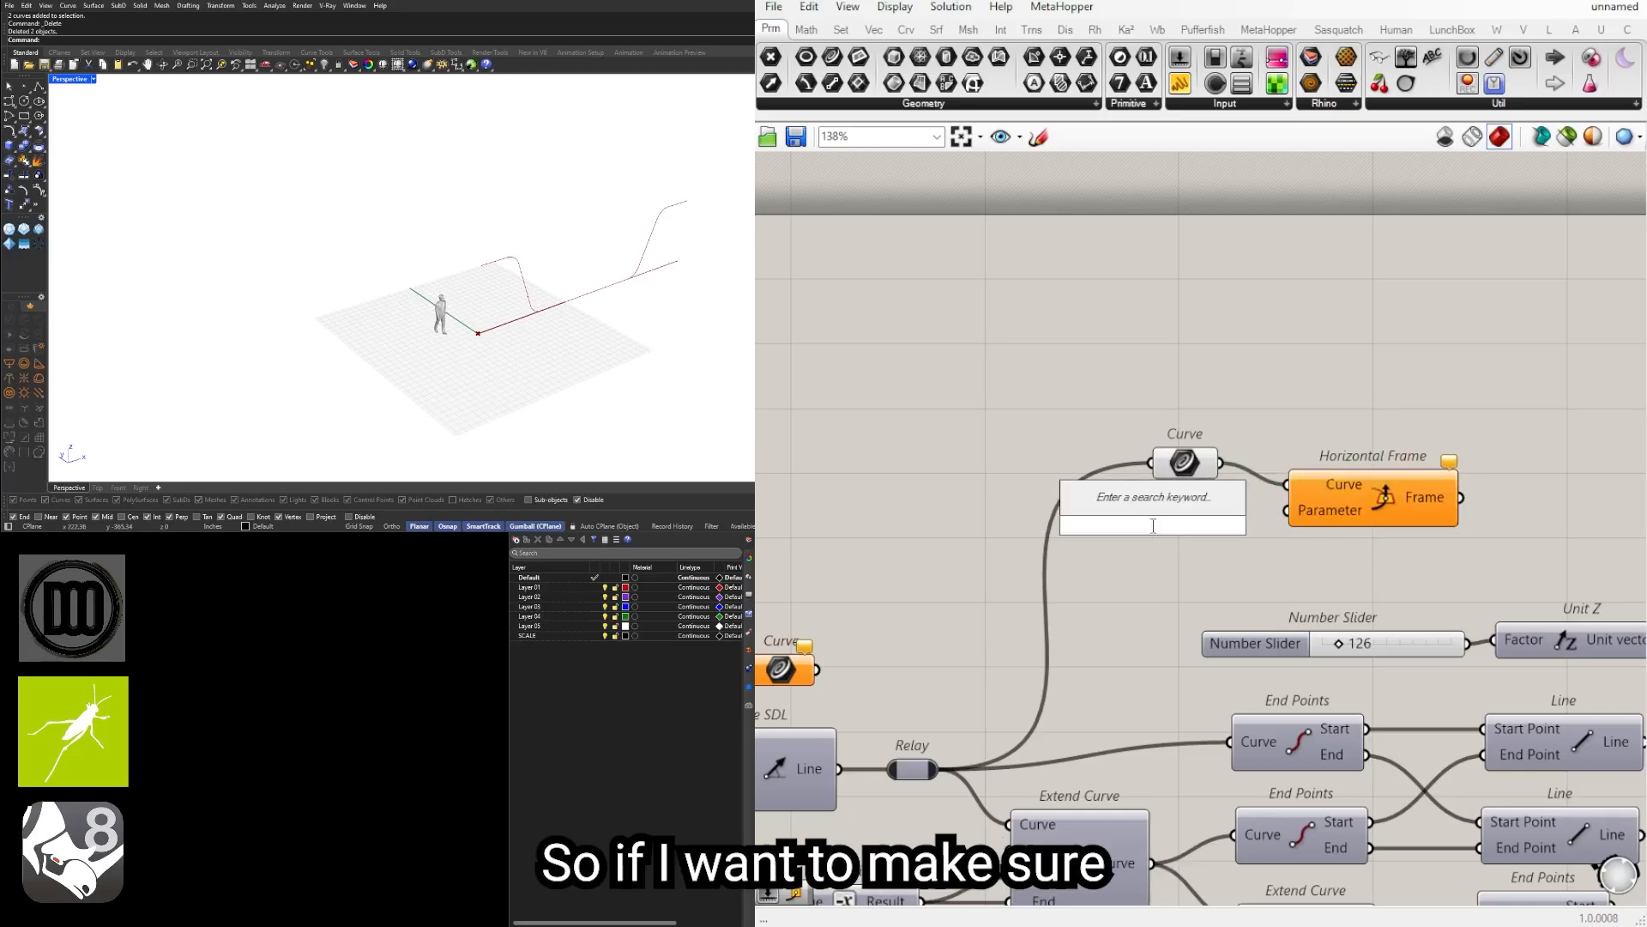
{"action": "type", "text": "5"}
{"action": "key", "text": "Return"}
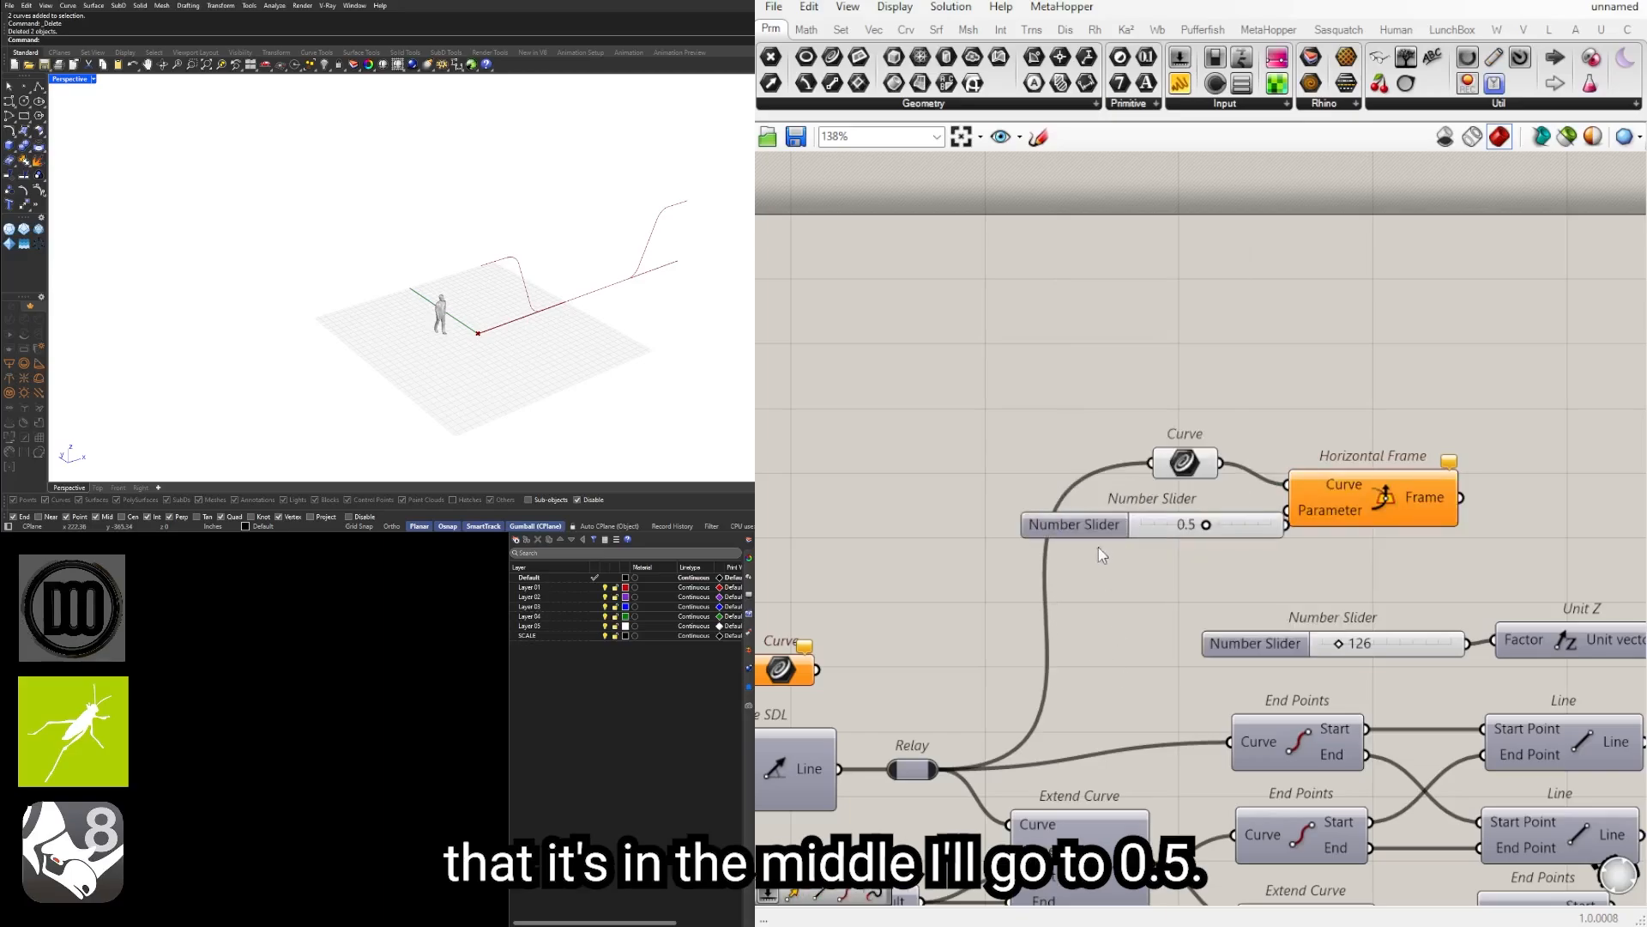
{"action": "left_click_drag", "start_coordinate": [1099, 525], "coordinate": [1055, 507]}
{"action": "left_click_drag", "start_coordinate": [1245, 507], "coordinate": [1289, 511]}
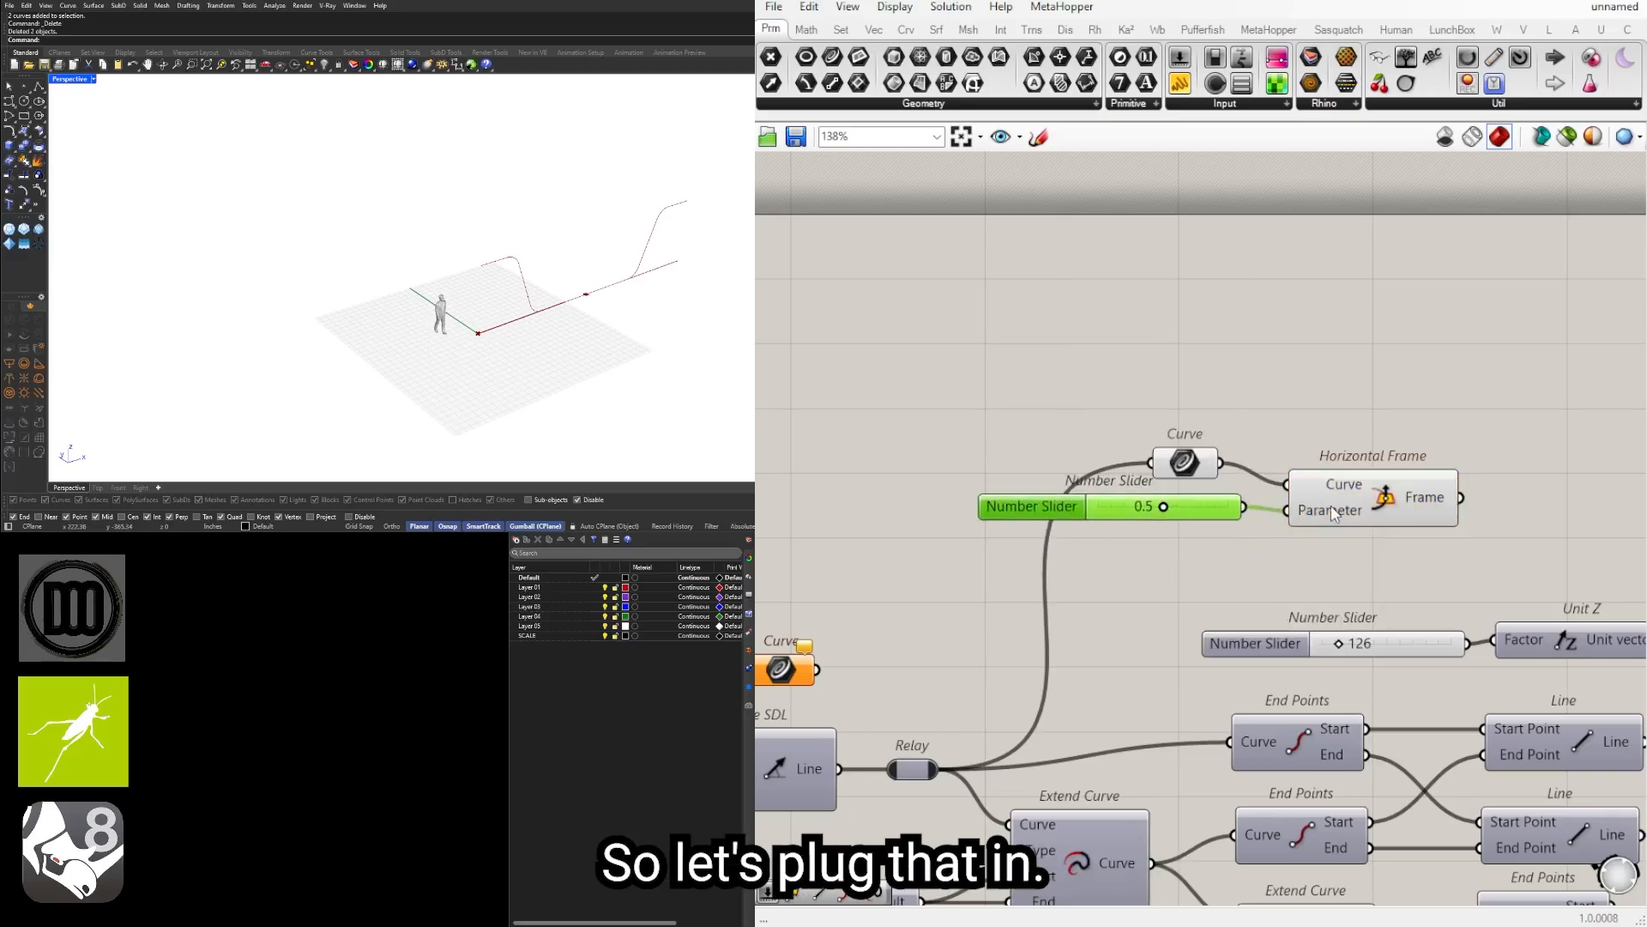
{"action": "left_click", "coordinate": [1336, 501]}
{"action": "left_click", "coordinate": [1273, 525]}
{"action": "left_click", "coordinate": [1339, 497]}
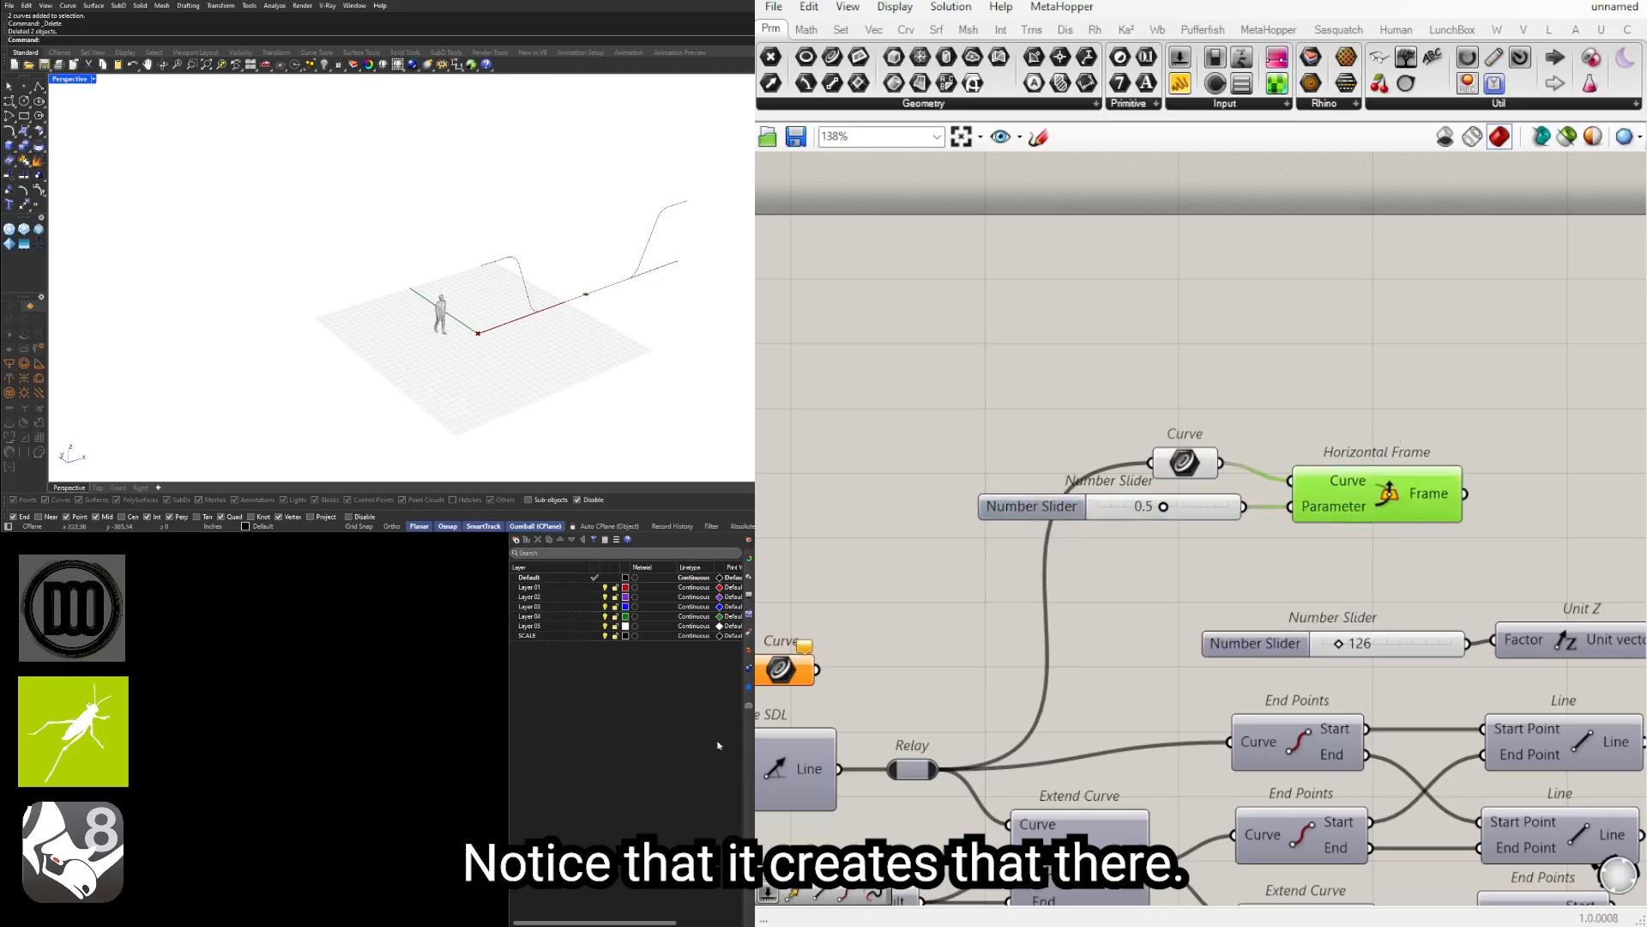
Step: Draw a single-segment polyline behind the base line as a test input, and select it
{"action": "scroll", "coordinate": [592, 274], "scroll_direction": "up", "scroll_amount": 5}
{"action": "scroll", "coordinate": [592, 271], "scroll_direction": "down", "scroll_amount": 3}
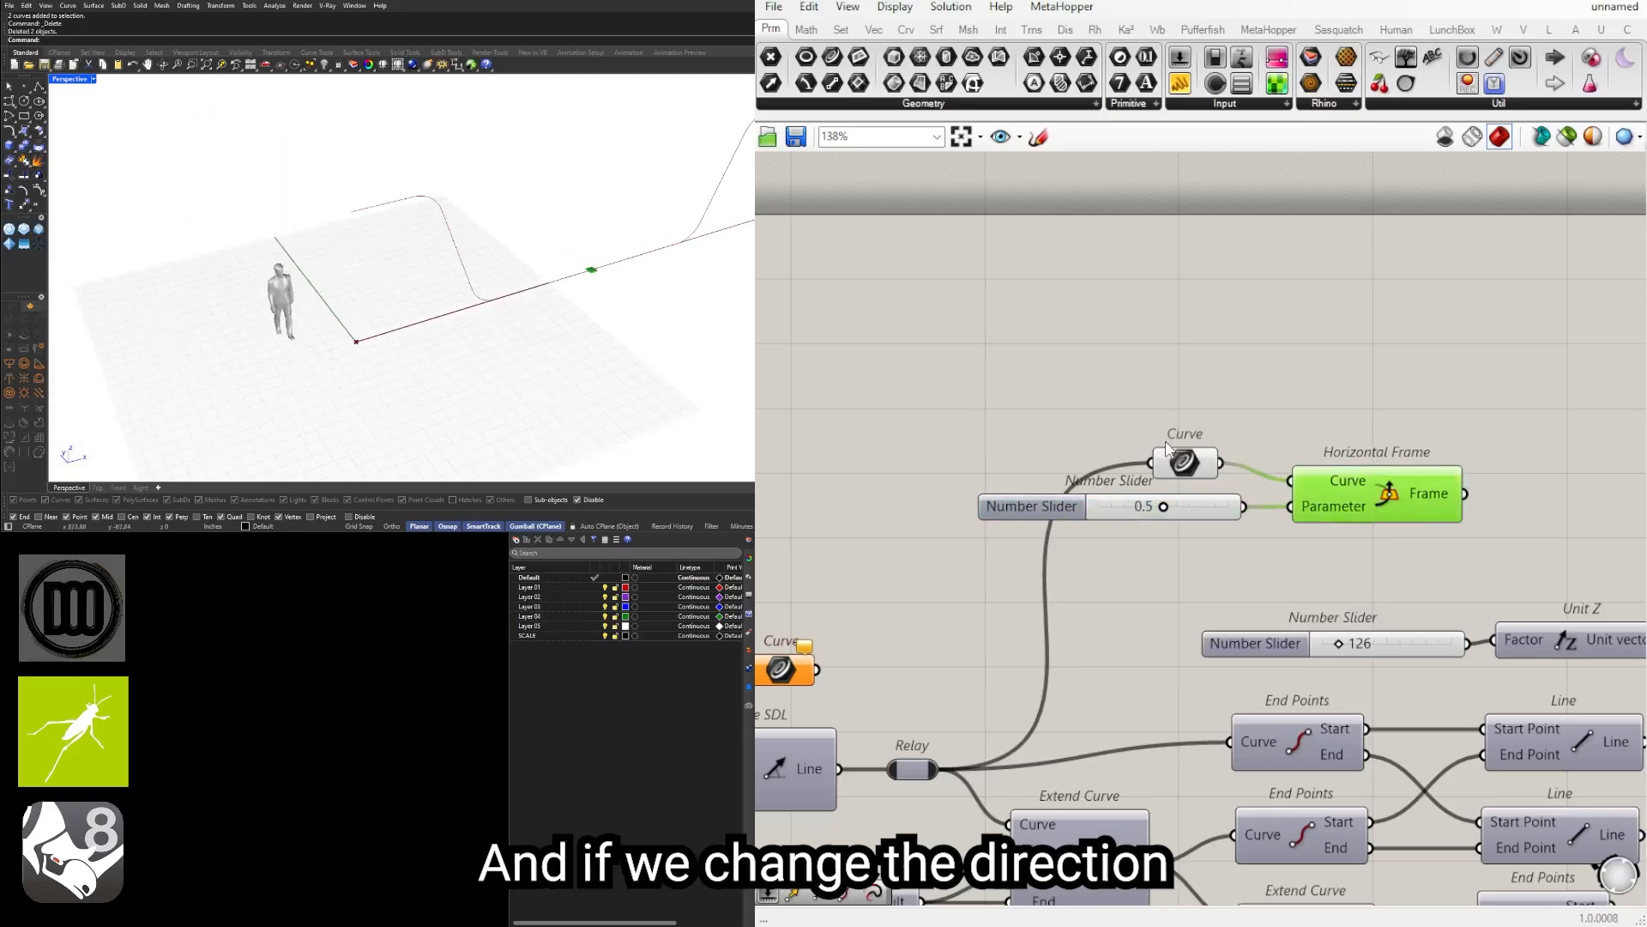
{"action": "right_click_drag", "start_coordinate": [904, 515], "coordinate": [1314, 413]}
{"action": "scroll", "coordinate": [1314, 413], "scroll_direction": "down", "scroll_amount": 2}
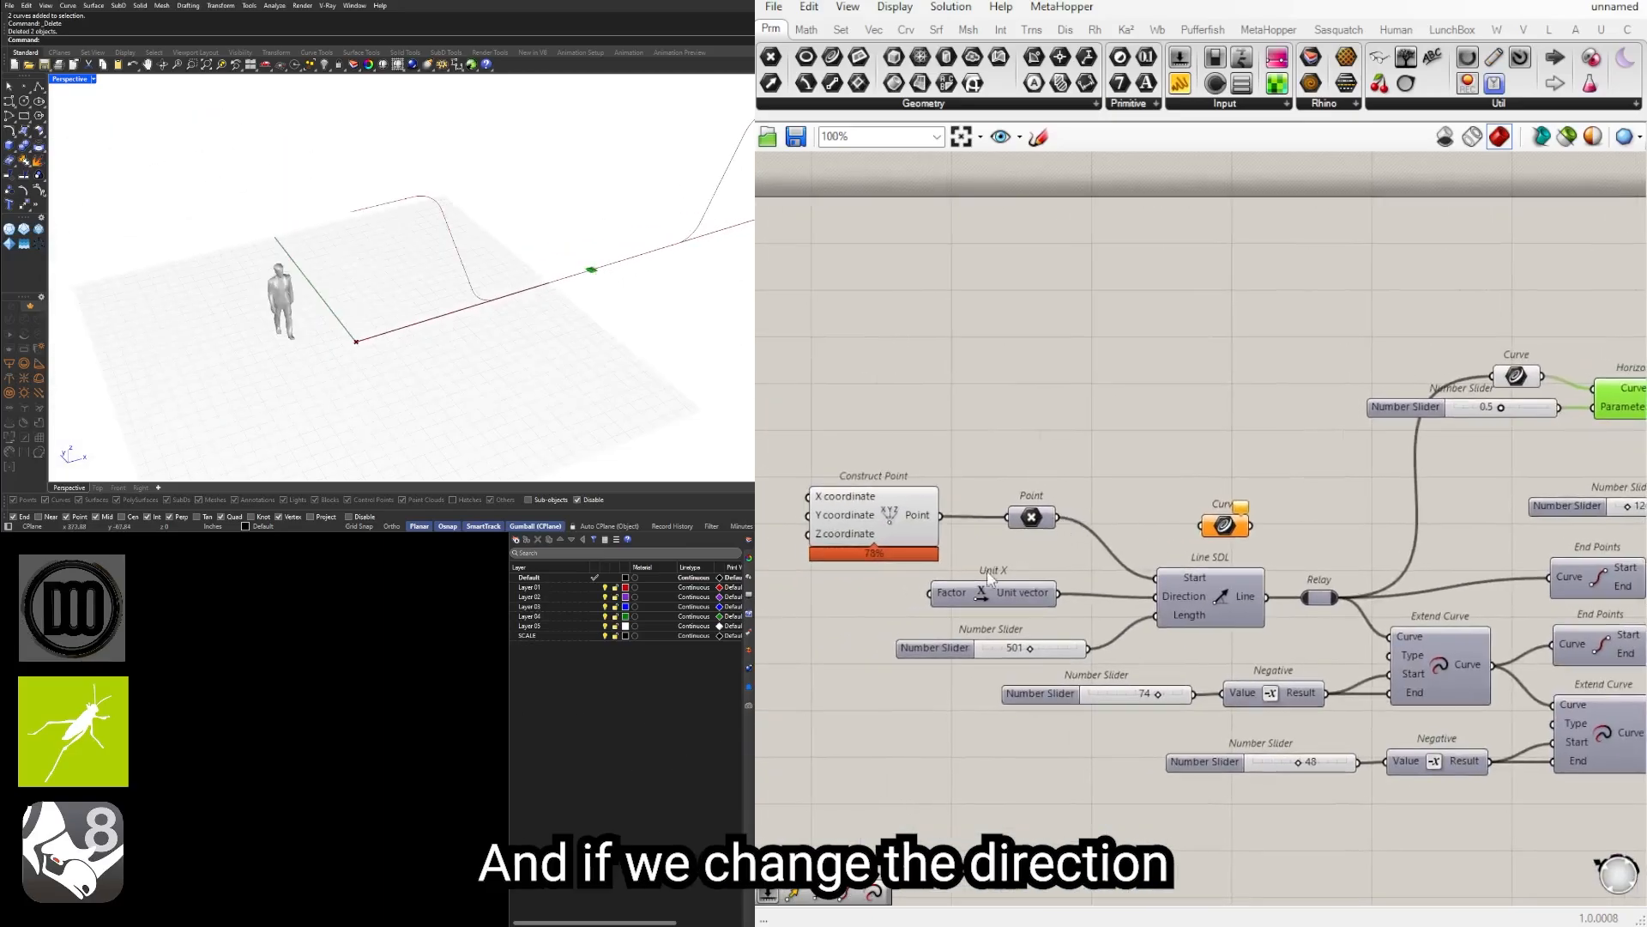
{"action": "left_click", "coordinate": [40, 89]}
{"action": "left_click", "coordinate": [479, 244]}
{"action": "left_click", "coordinate": [592, 154]}
{"action": "right_click", "coordinate": [592, 154]}
{"action": "left_click", "coordinate": [551, 187]}
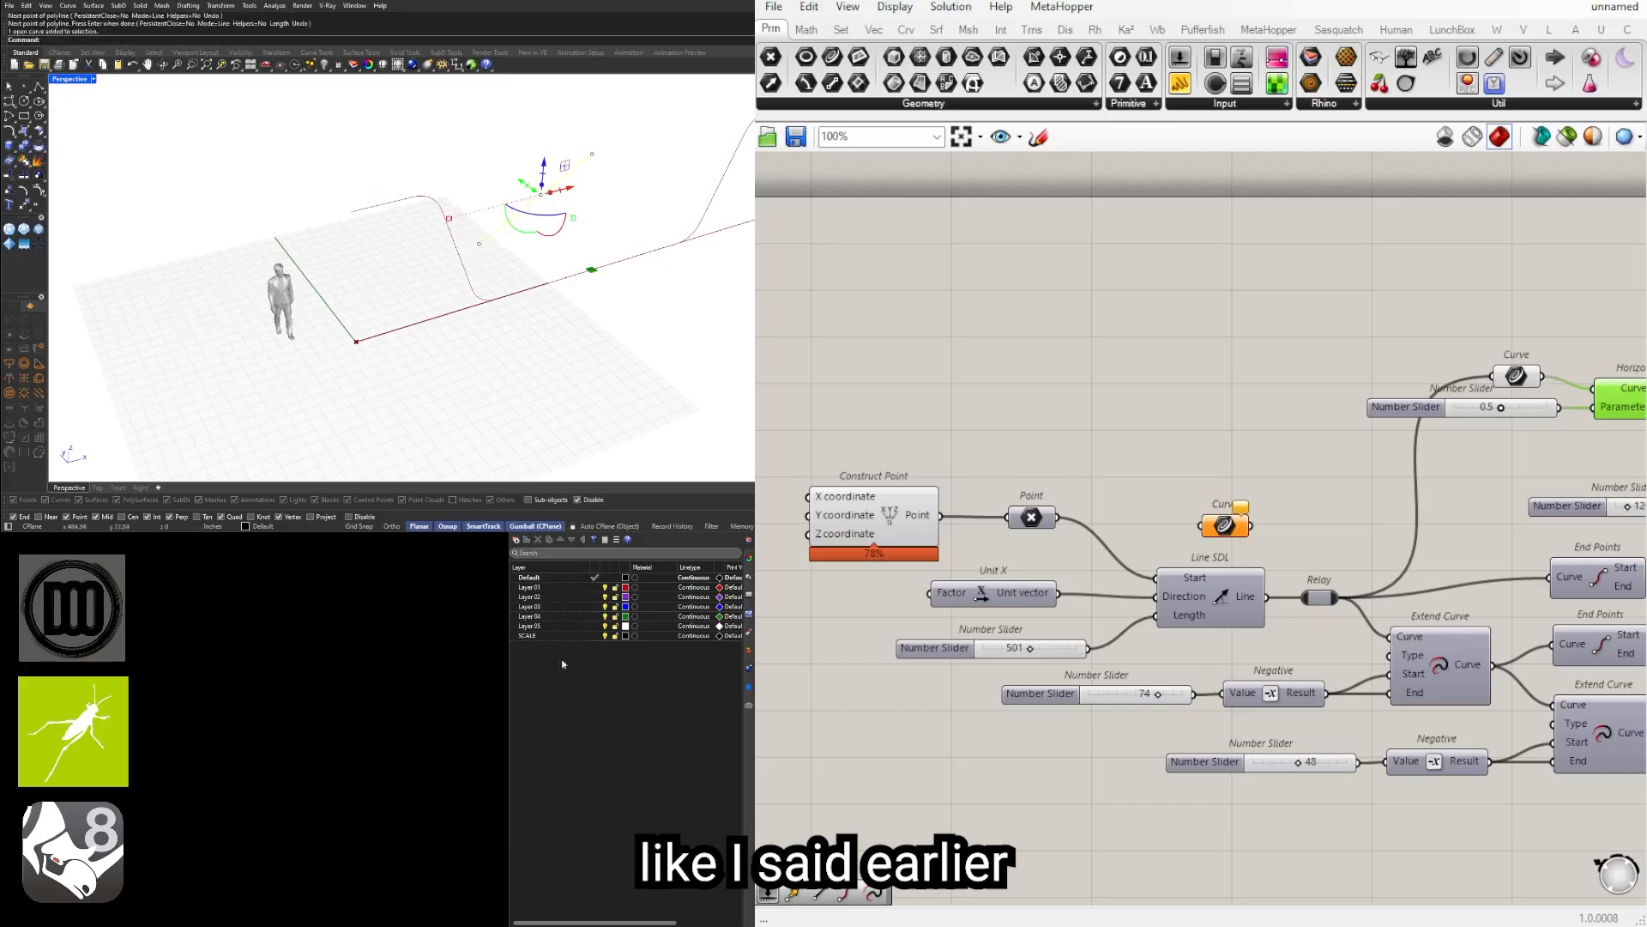
Step: Assign the selected test line to the empty Curve parameter and connect that parameter to the Relay in place of Line SDL
{"action": "right_click", "coordinate": [1238, 534]}
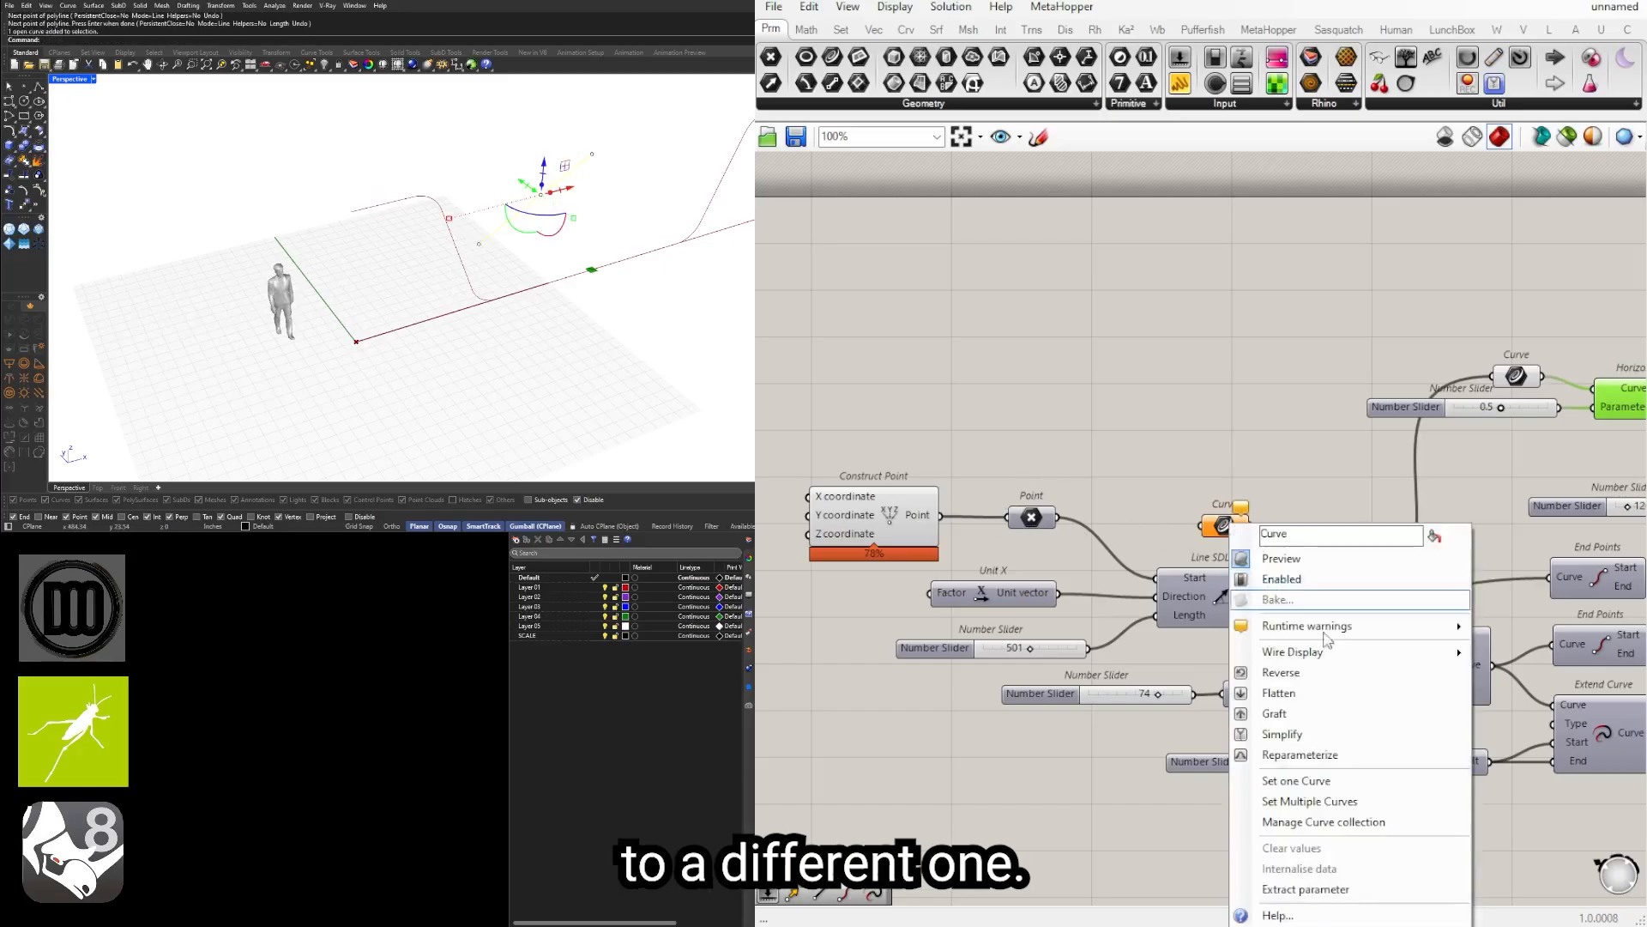
{"action": "left_click", "coordinate": [1287, 780]}
{"action": "left_click_drag", "start_coordinate": [1250, 525], "coordinate": [1282, 474]}
{"action": "right_click_drag", "start_coordinate": [537, 290], "coordinate": [547, 265]}
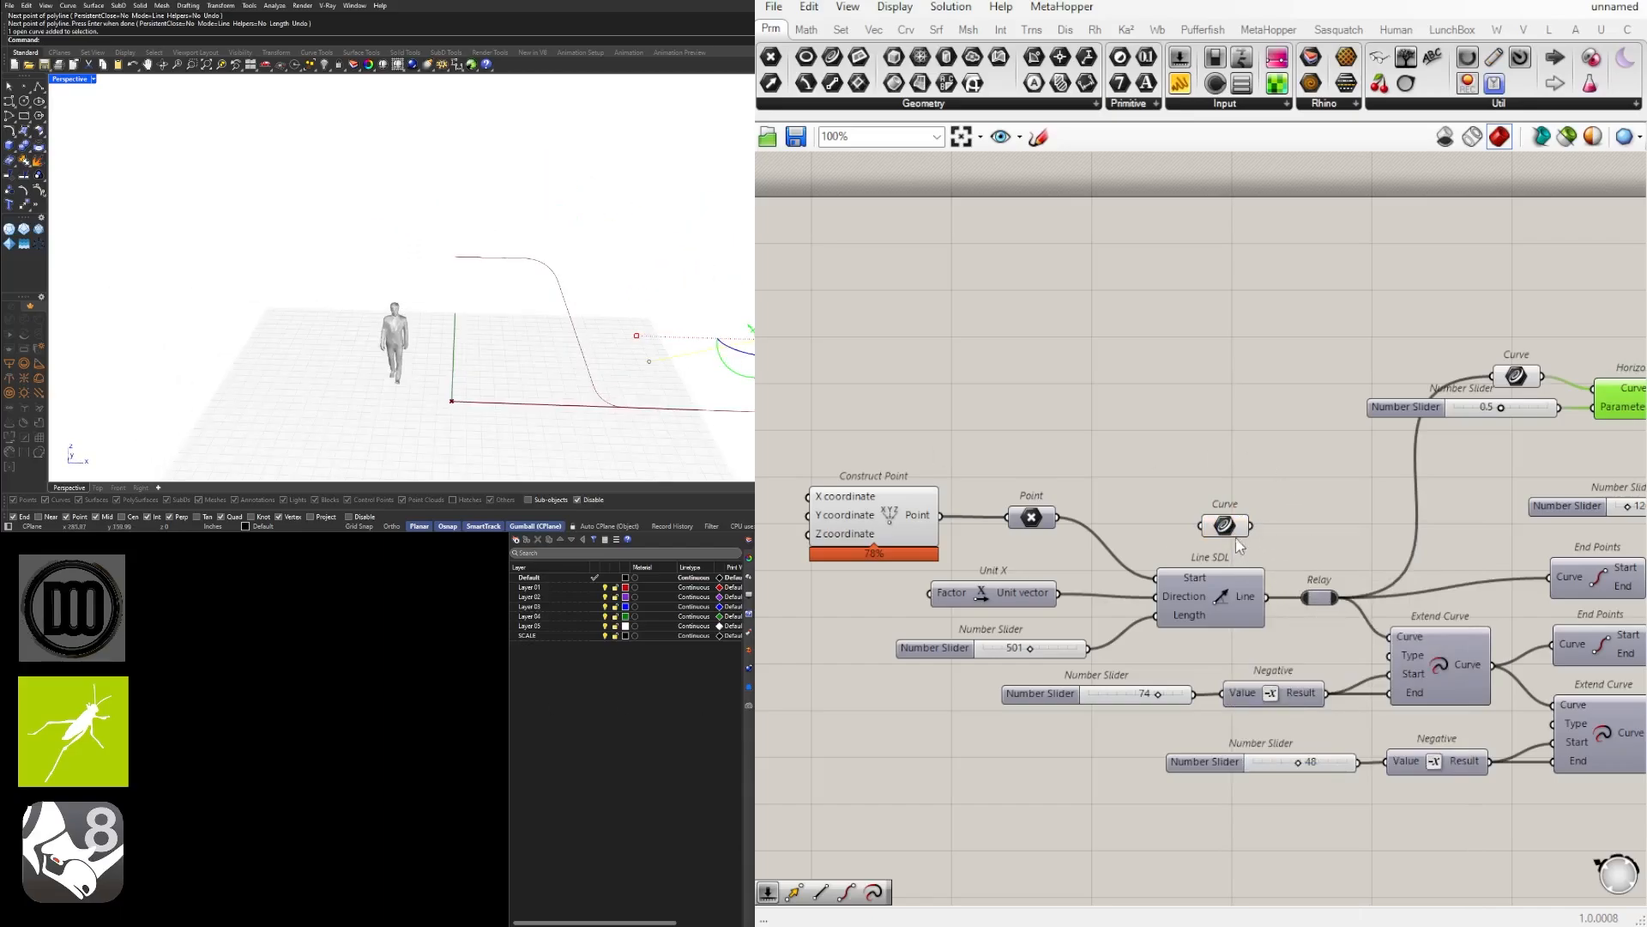
{"action": "left_click_drag", "start_coordinate": [1251, 525], "coordinate": [1302, 598]}
{"action": "right_click_drag", "start_coordinate": [656, 330], "coordinate": [386, 348]}
{"action": "scroll", "coordinate": [519, 307], "scroll_direction": "up", "scroll_amount": 7}
{"action": "left_click", "coordinate": [1248, 455]}
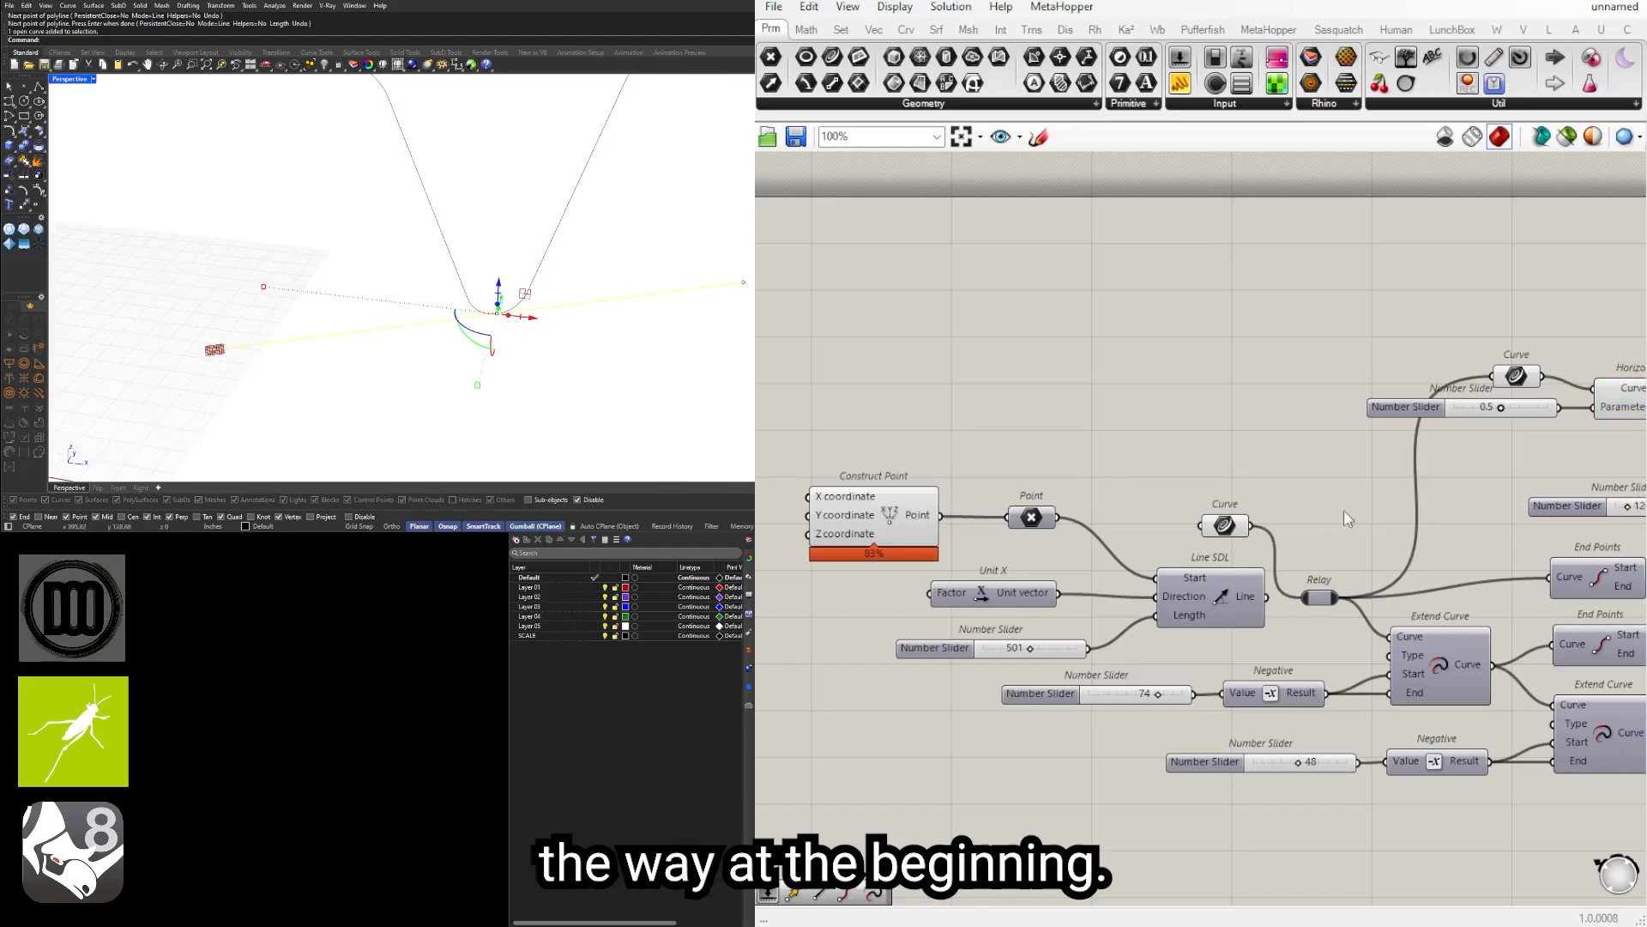
Step: Reparameterize the Curve input of the Horizontal Frame component
{"action": "scroll", "coordinate": [1329, 450], "scroll_direction": "up", "scroll_amount": 2}
{"action": "right_click", "coordinate": [1361, 394]}
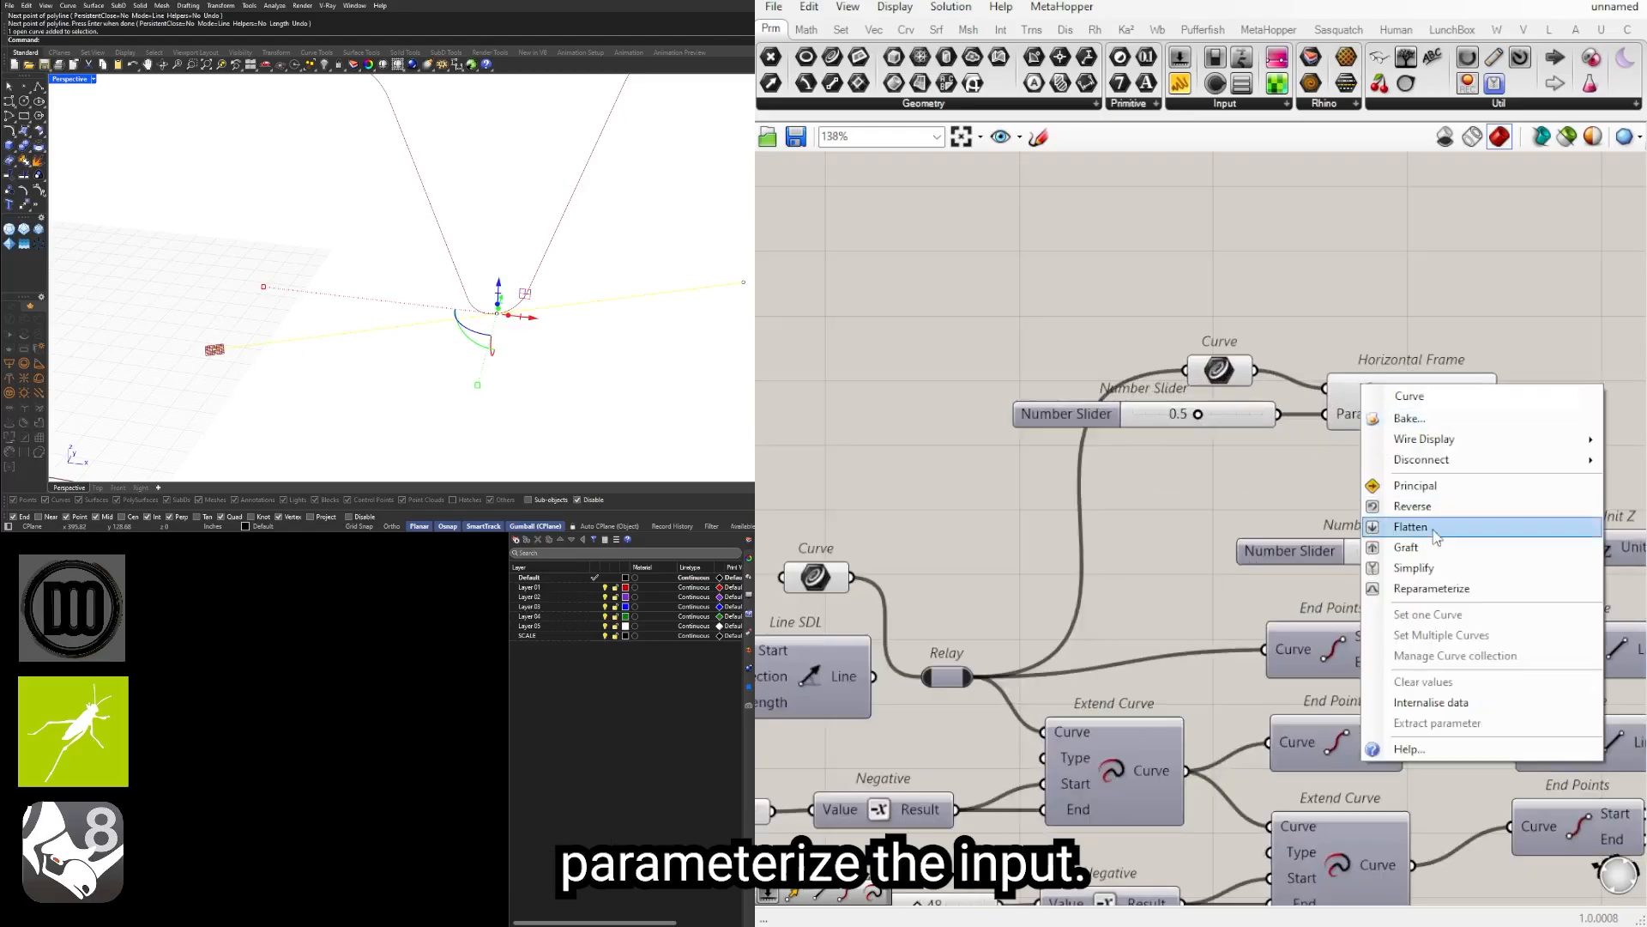
{"action": "left_click", "coordinate": [1432, 589]}
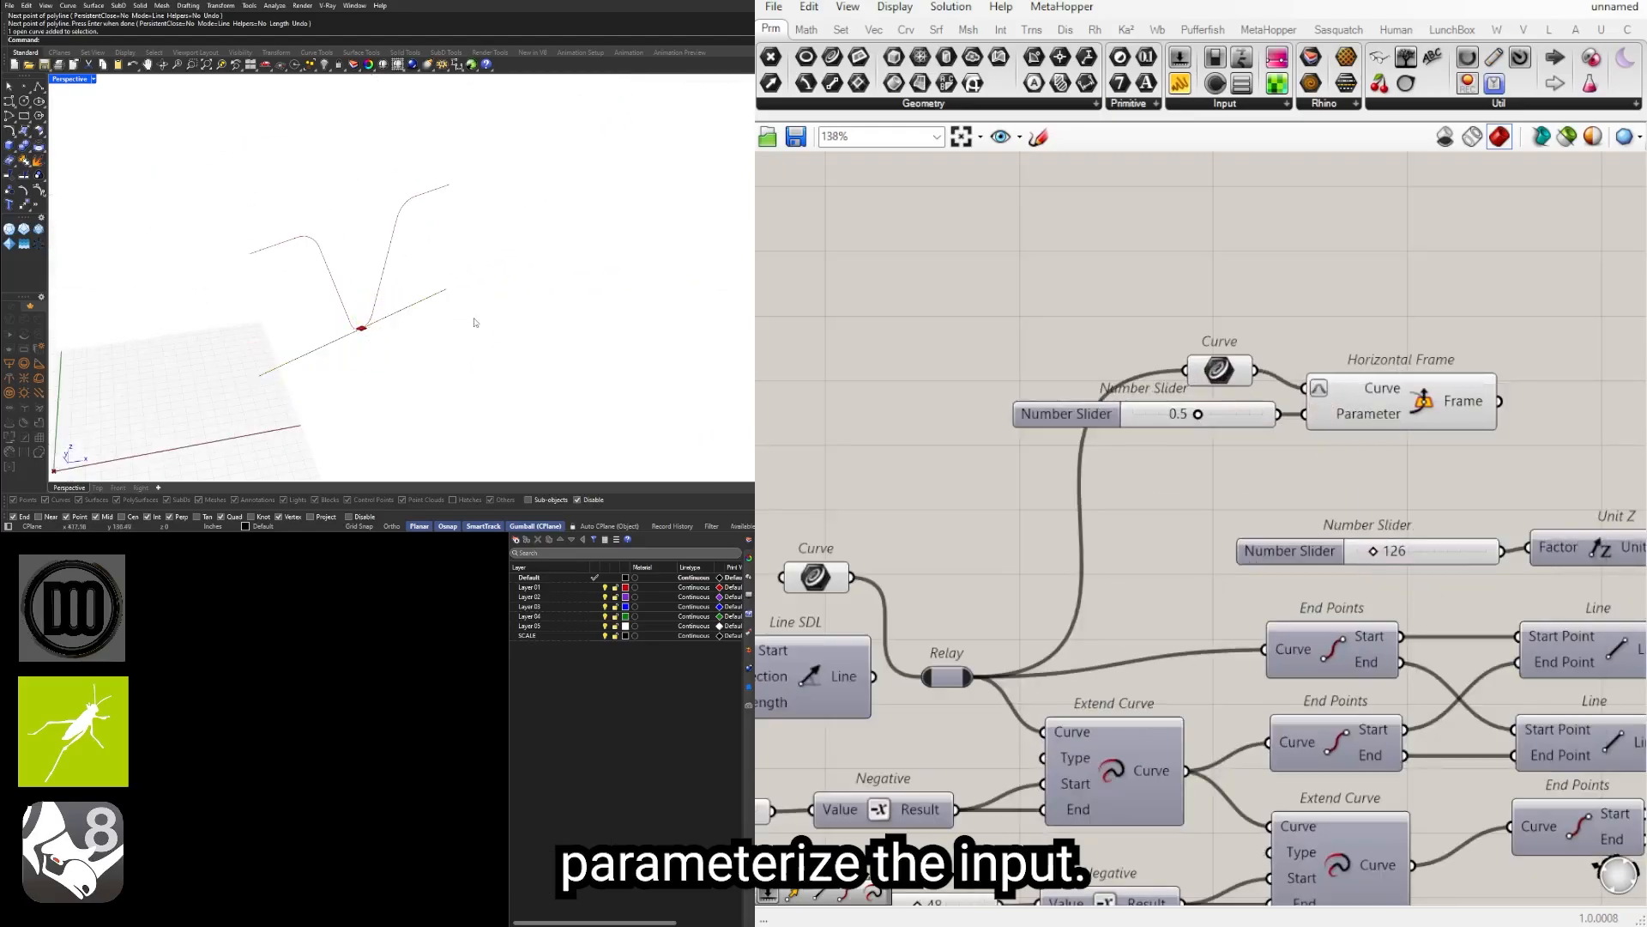
Step: Reconnect Line SDL's Line output to the Relay in place of the test Curve parameter
{"action": "scroll", "coordinate": [476, 323], "scroll_direction": "down", "scroll_amount": 3}
{"action": "right_click_drag", "start_coordinate": [1004, 535], "coordinate": [1316, 506]}
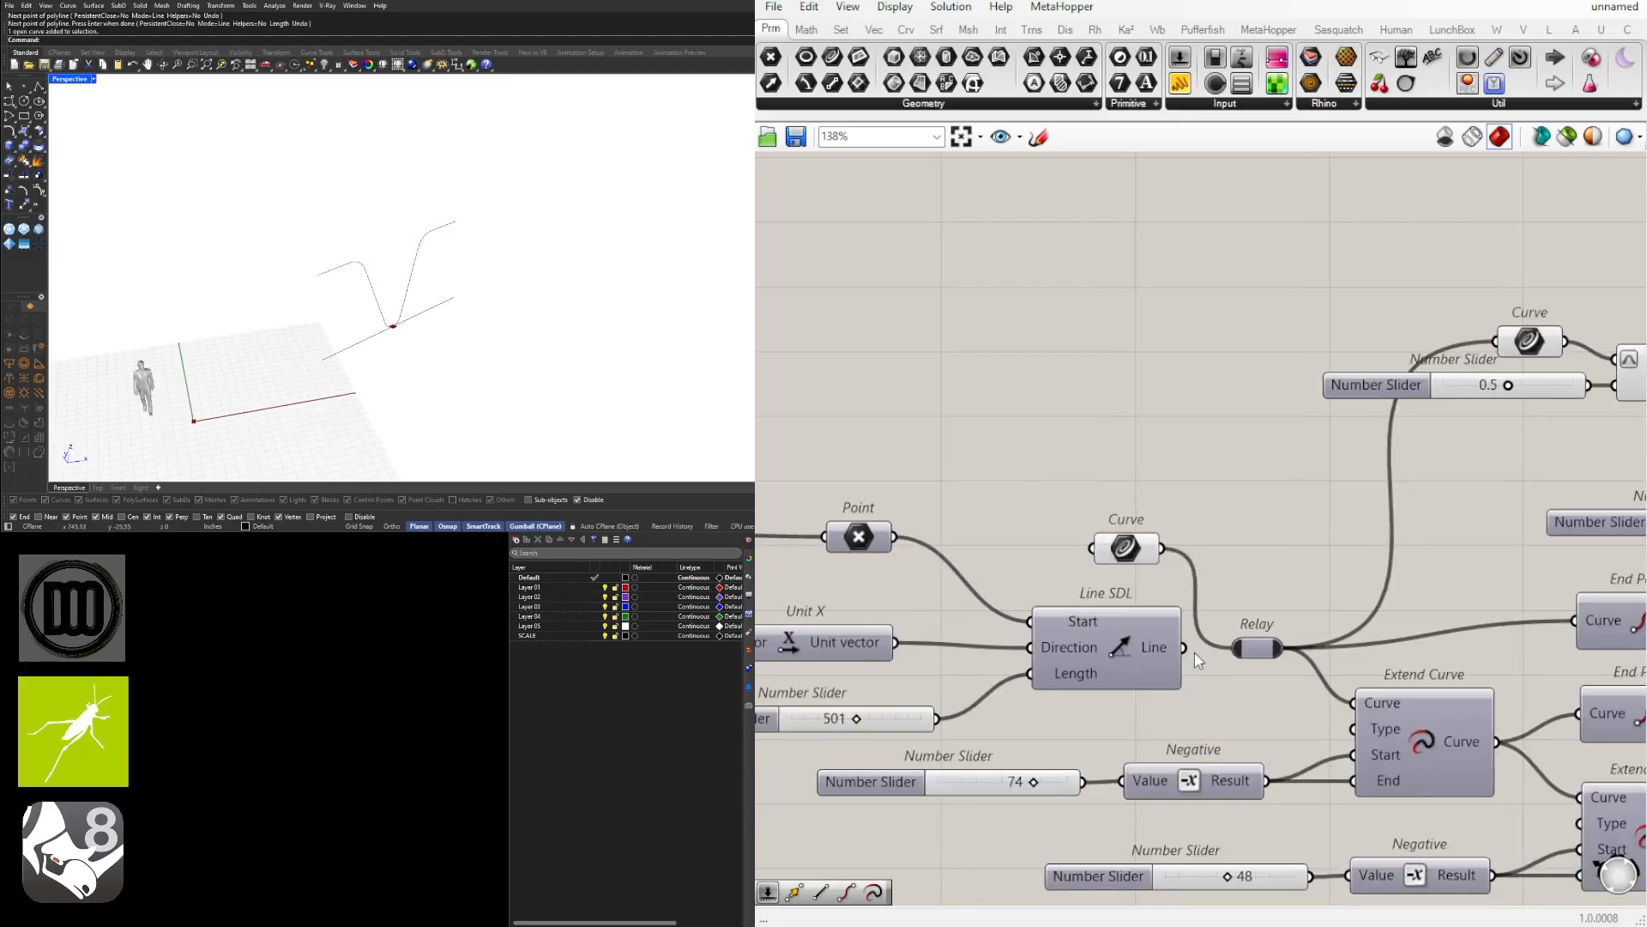
{"action": "left_click_drag", "start_coordinate": [1635, 492], "coordinate": [1411, 464]}
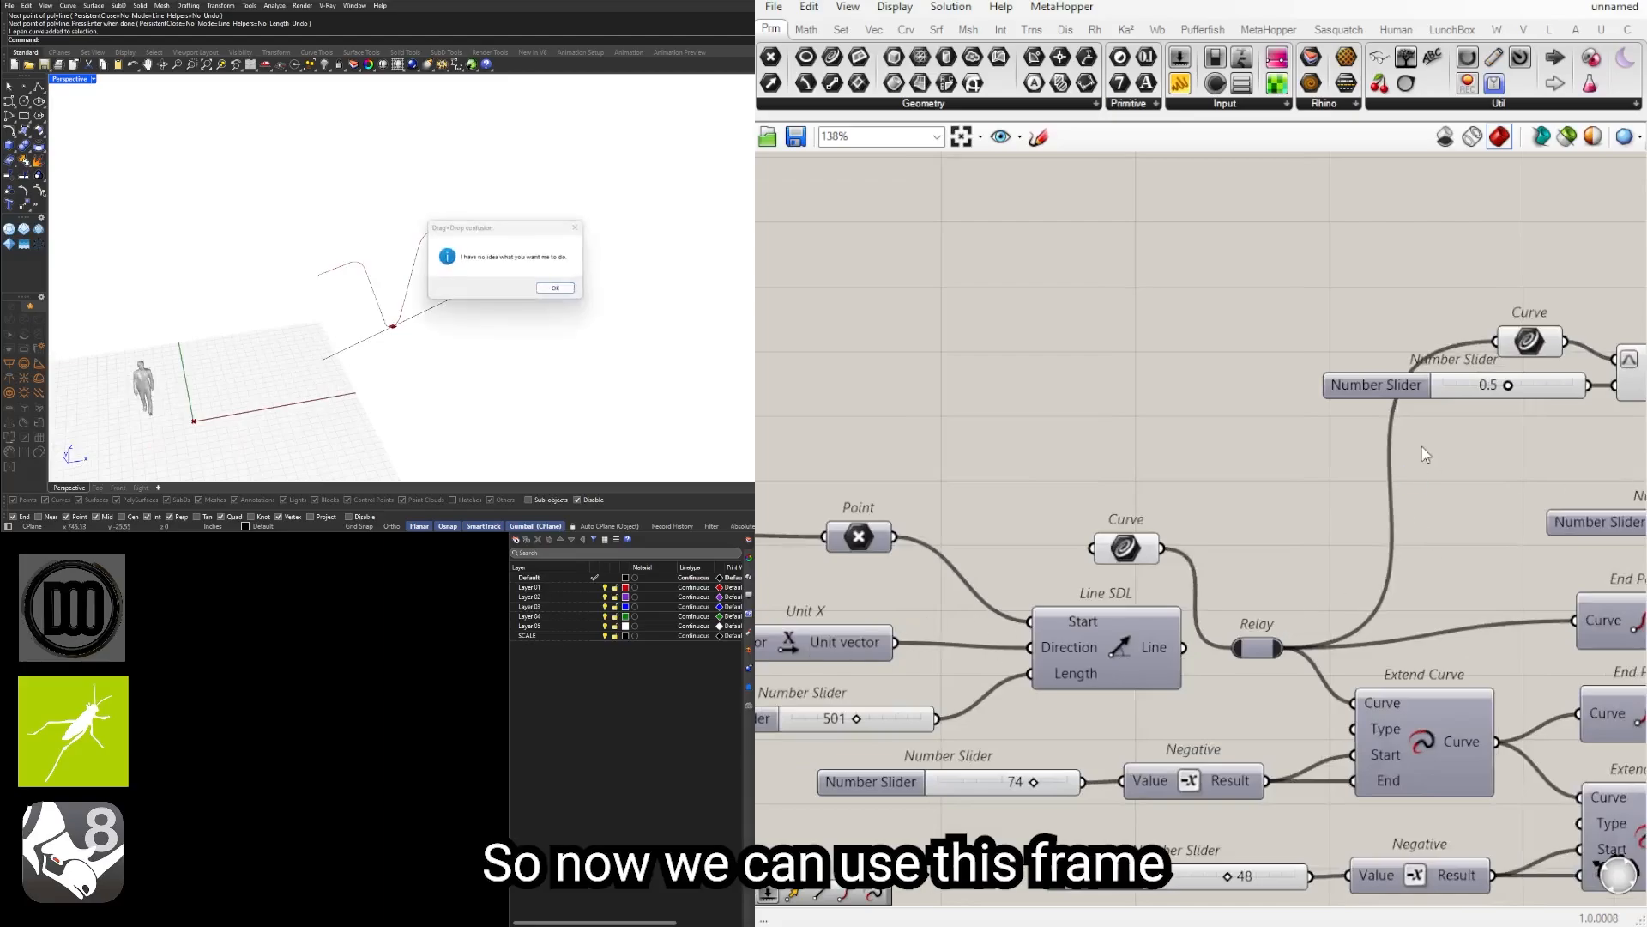
{"action": "left_click", "coordinate": [574, 229]}
{"action": "right_click_drag", "start_coordinate": [1527, 403], "coordinate": [1089, 427]}
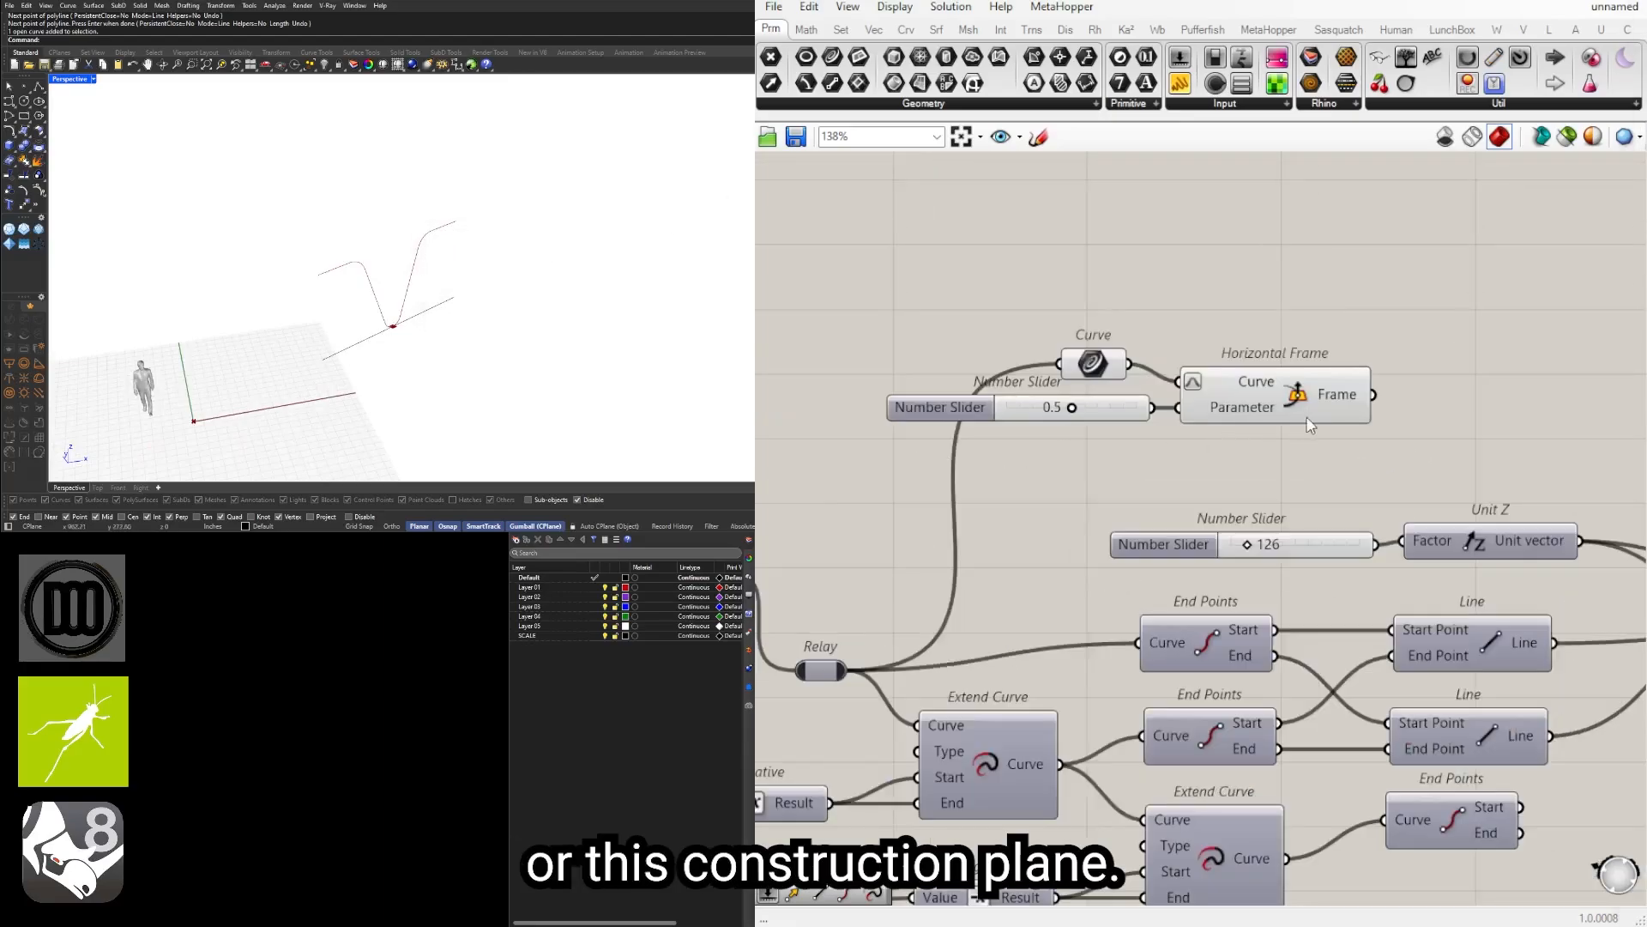
{"action": "right_click_drag", "start_coordinate": [1305, 453], "coordinate": [1429, 469]}
{"action": "right_click_drag", "start_coordinate": [1027, 504], "coordinate": [1180, 489]}
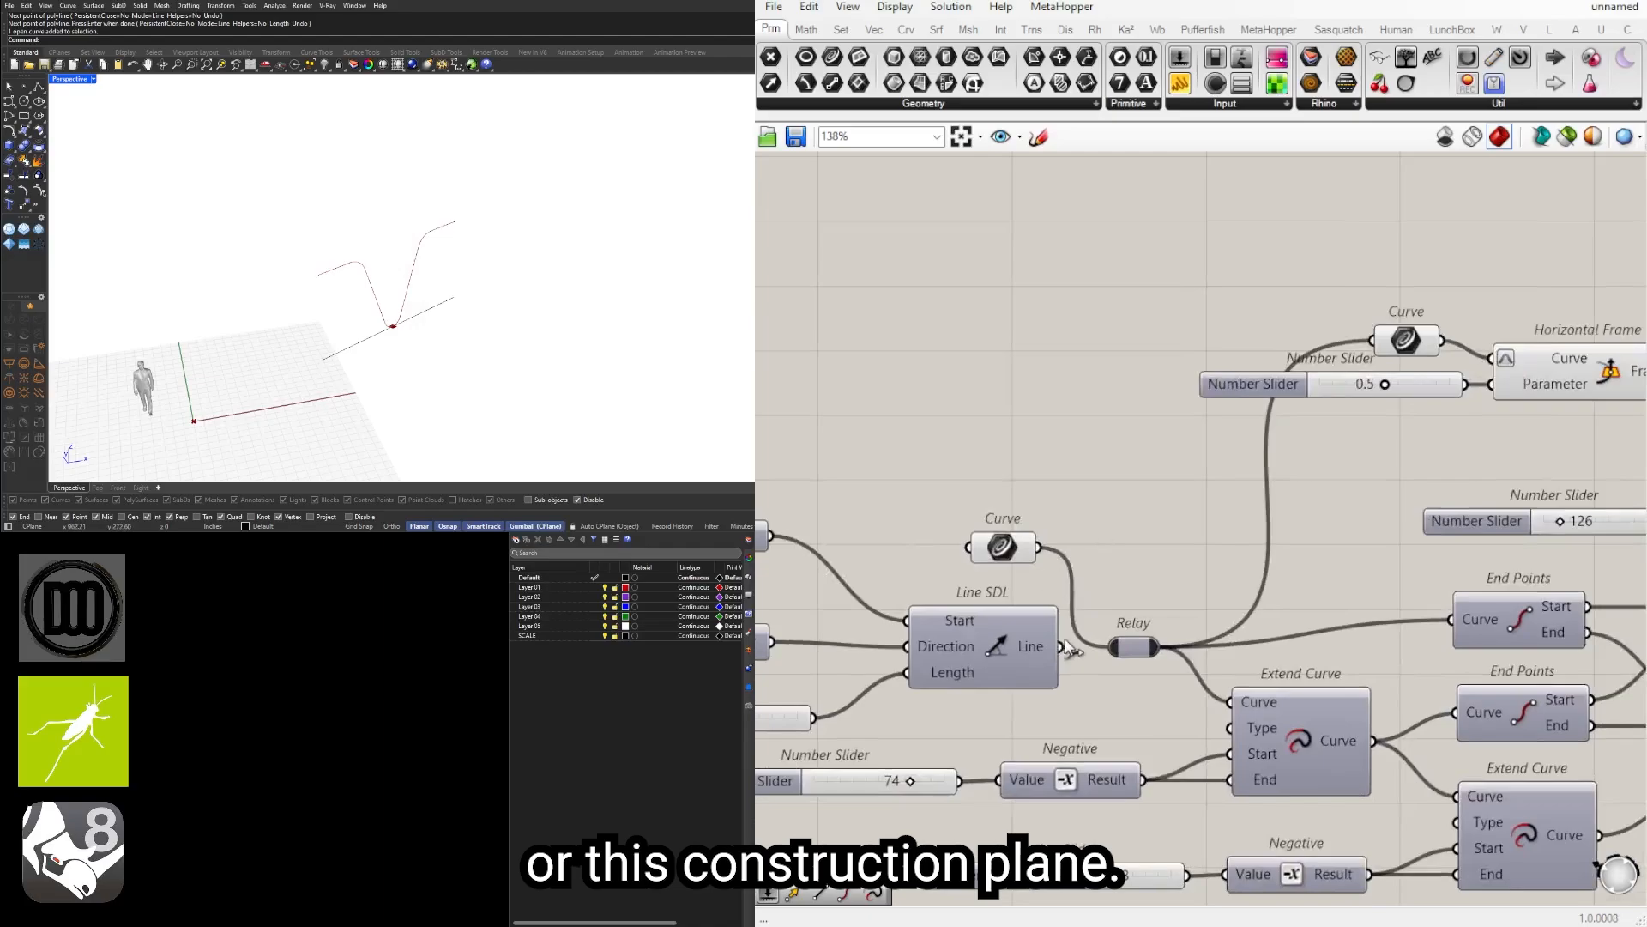
{"action": "left_click_drag", "start_coordinate": [1064, 647], "coordinate": [1113, 647]}
Step: Delete the test line from the Rhino model
{"action": "right_click_drag", "start_coordinate": [1553, 502], "coordinate": [1392, 526]}
{"action": "left_click_drag", "start_coordinate": [550, 249], "coordinate": [433, 319]}
{"action": "key", "text": "Delete"}
Step: Raise the Curve parameter feeding Horizontal Frame above its slider and examine the frame's directions on the base line
{"action": "left_click", "coordinate": [1397, 417]}
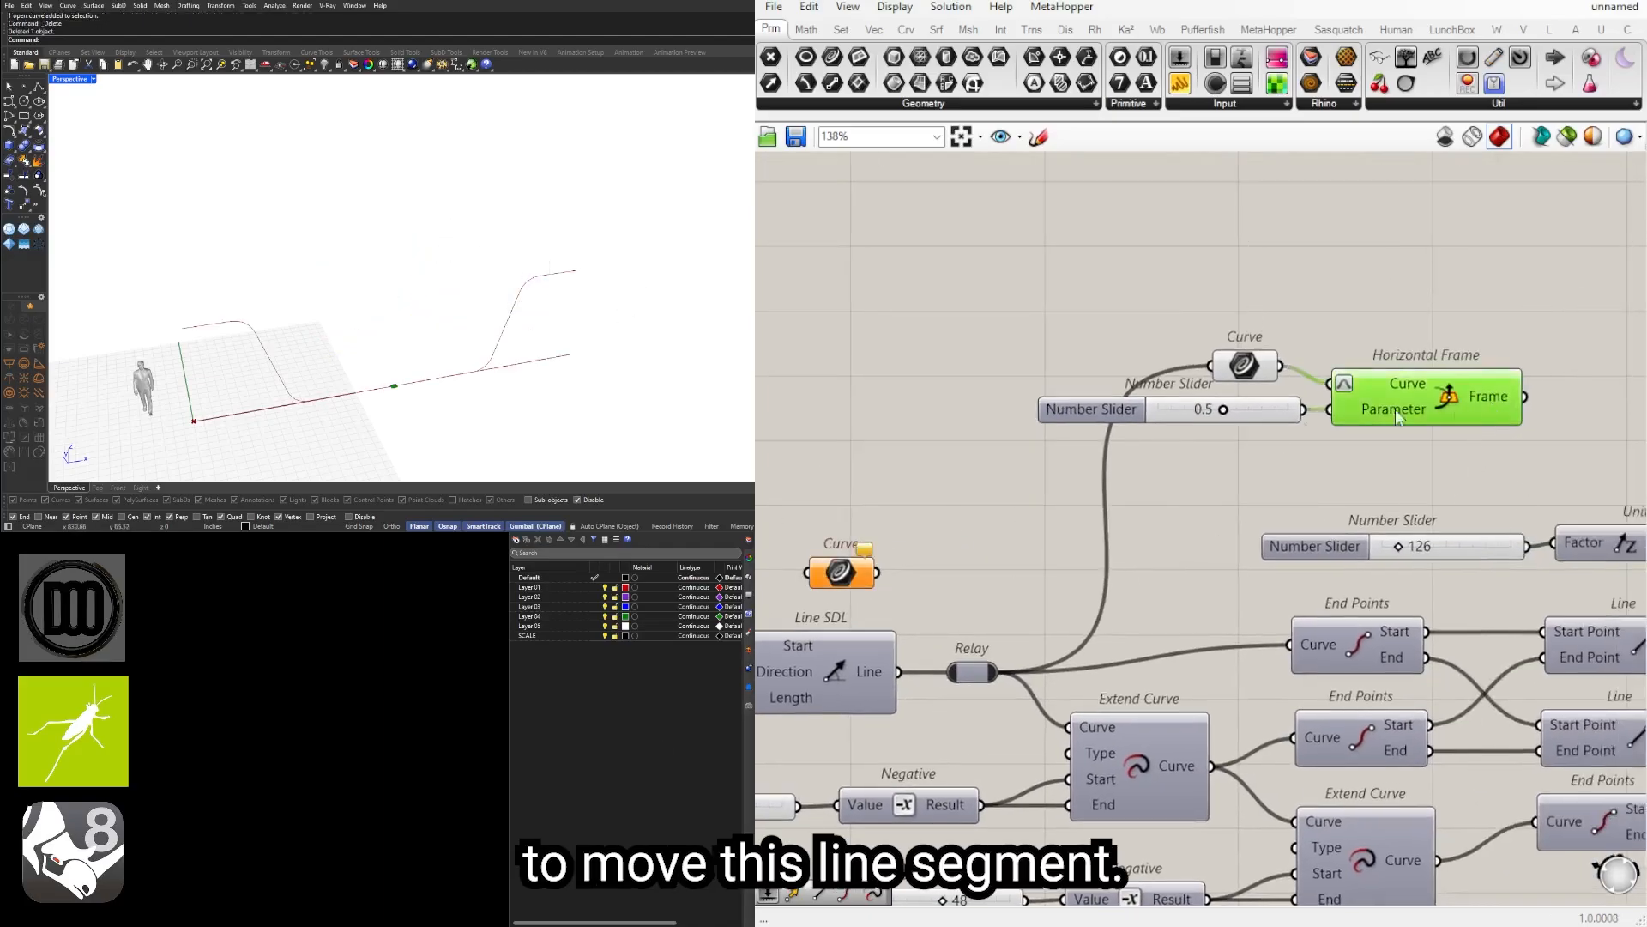
{"action": "left_click_drag", "start_coordinate": [1248, 367], "coordinate": [1214, 314]}
{"action": "scroll", "coordinate": [399, 408], "scroll_direction": "up", "scroll_amount": 3}
{"action": "scroll", "coordinate": [399, 408], "scroll_direction": "up", "scroll_amount": 5}
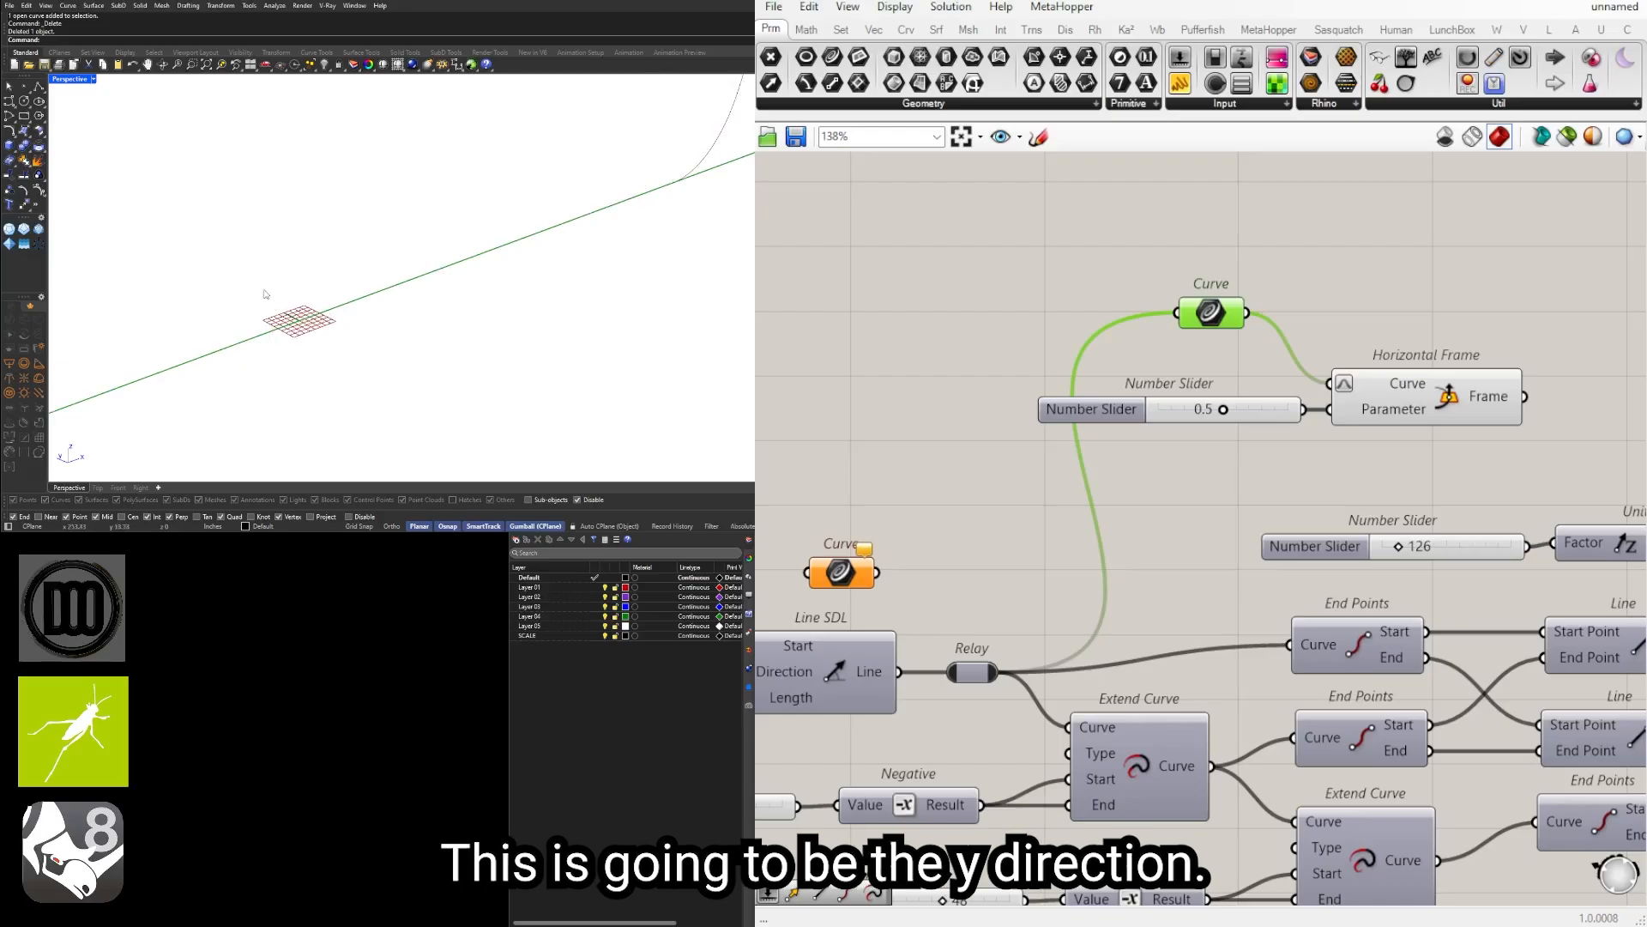
Step: Add a Deconstruct Plane component beyond Horizontal Frame and connect the Frame output to its Plane input
{"action": "right_click_drag", "start_coordinate": [1453, 468], "coordinate": [1140, 476]}
{"action": "double_click", "coordinate": [1294, 425]}
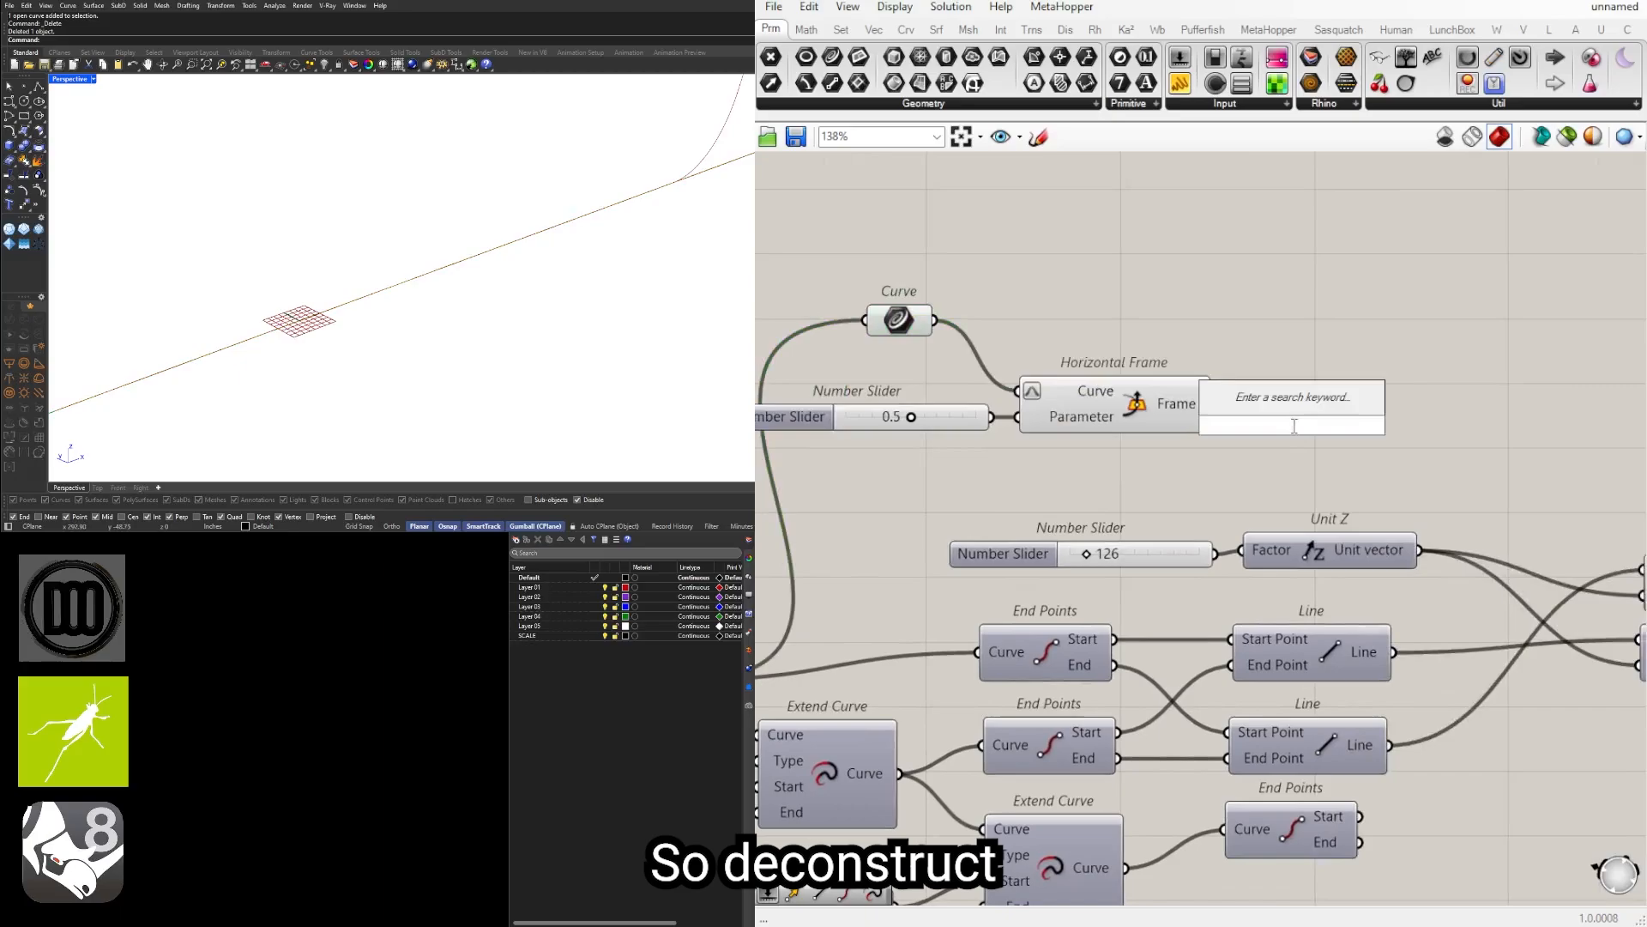
{"action": "type", "text": "dec"}
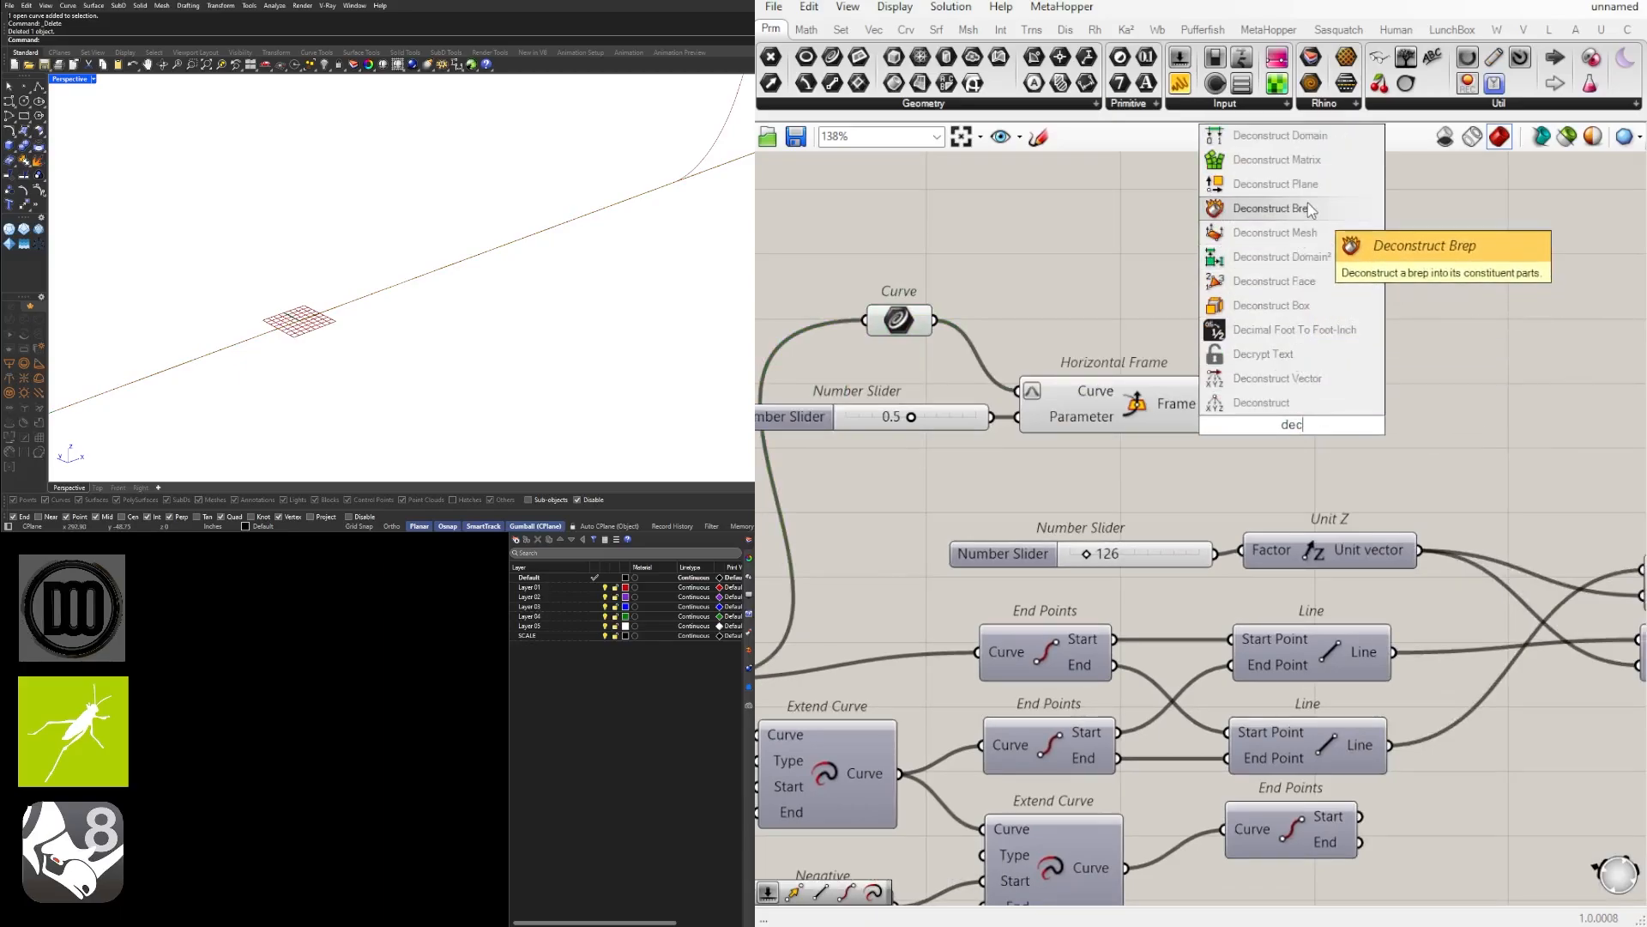
{"action": "left_click", "coordinate": [1306, 185]}
{"action": "left_click_drag", "start_coordinate": [1274, 412], "coordinate": [1378, 354]}
{"action": "left_click", "coordinate": [1201, 410]}
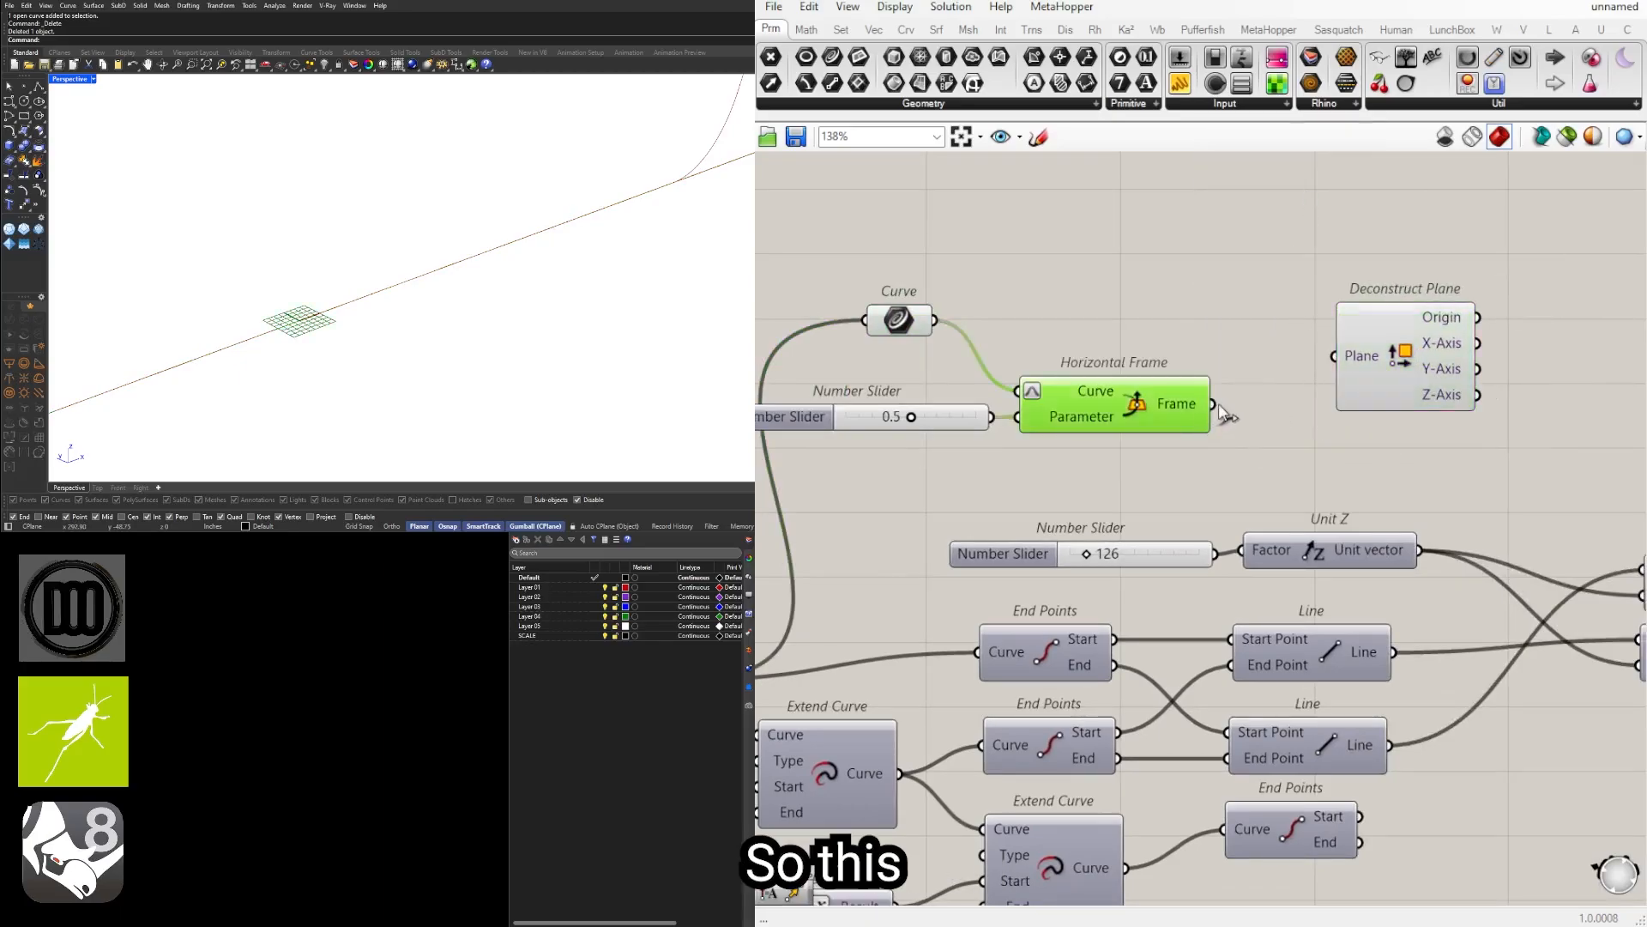
{"action": "left_click_drag", "start_coordinate": [1214, 404], "coordinate": [1391, 337]}
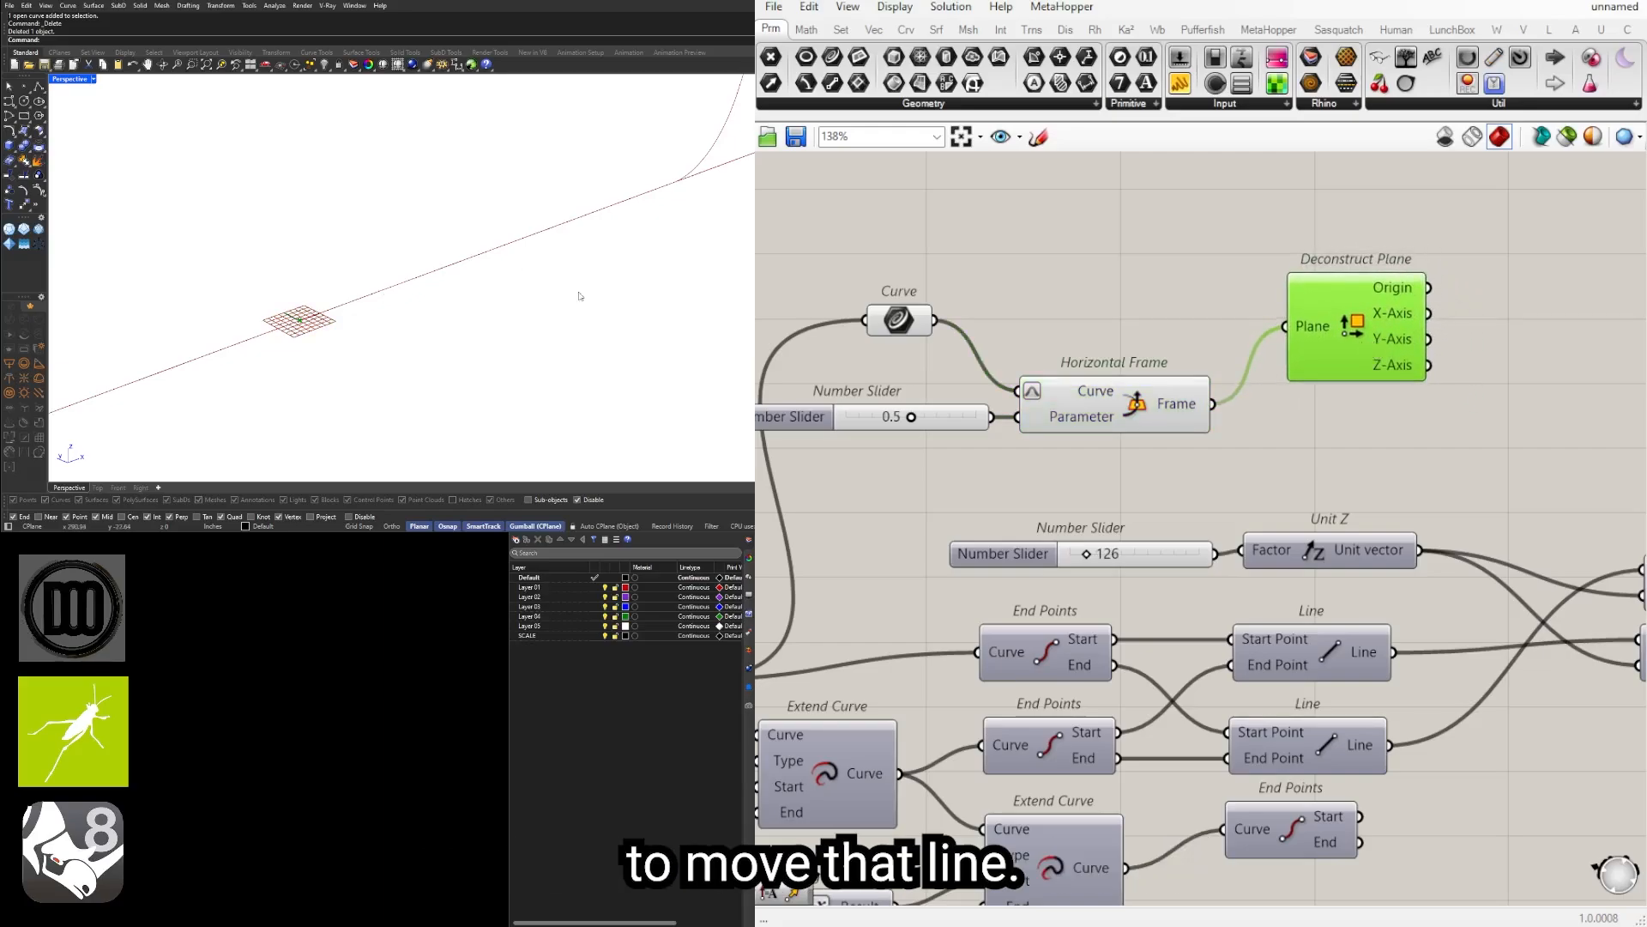
Step: Add an Amplitude component and connect Deconstruct Plane's Y-Axis output to its Vector input
{"action": "right_click_drag", "start_coordinate": [1463, 396], "coordinate": [1278, 428]}
{"action": "double_click", "coordinate": [1453, 404]}
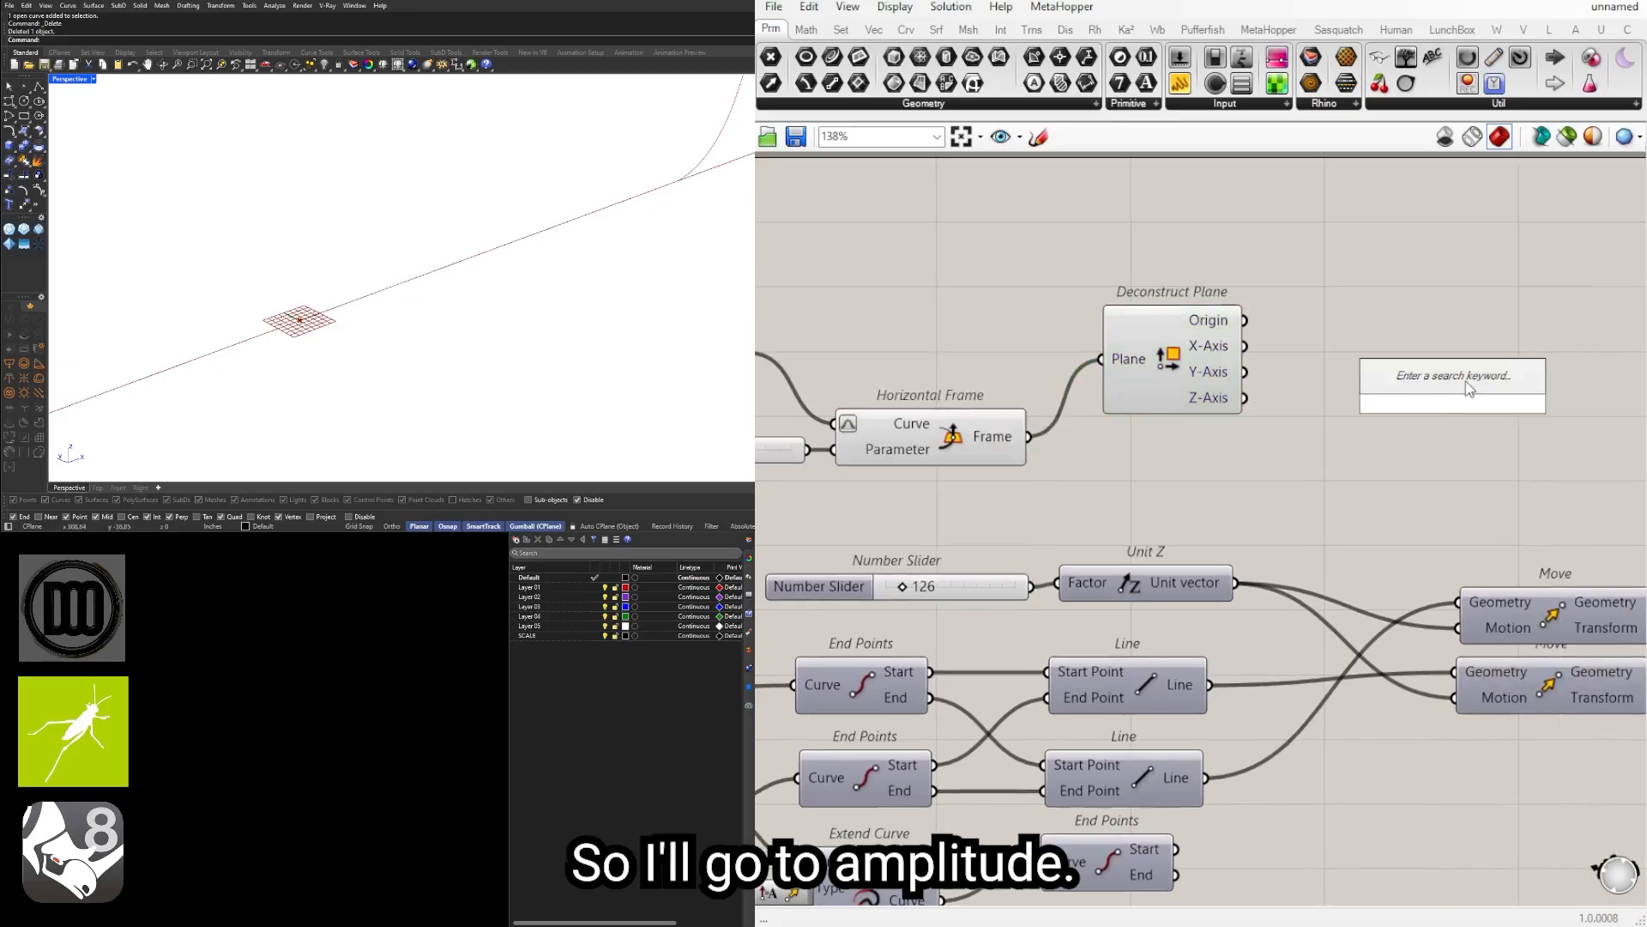
{"action": "type", "text": "ampl"}
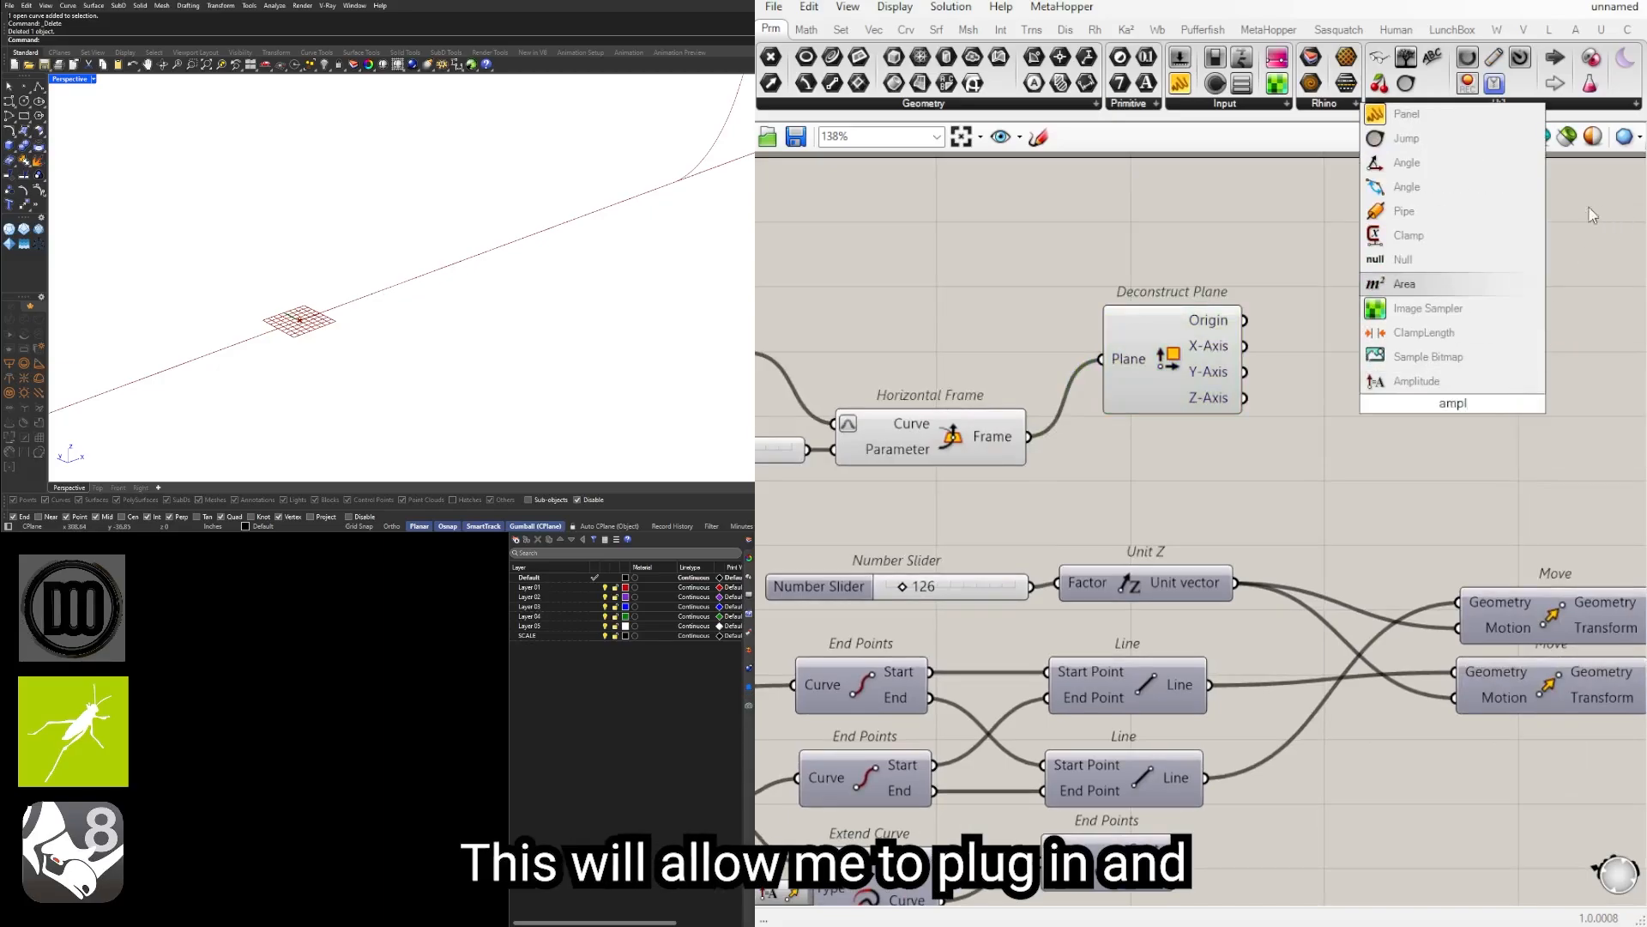
{"action": "left_click", "coordinate": [1385, 381]}
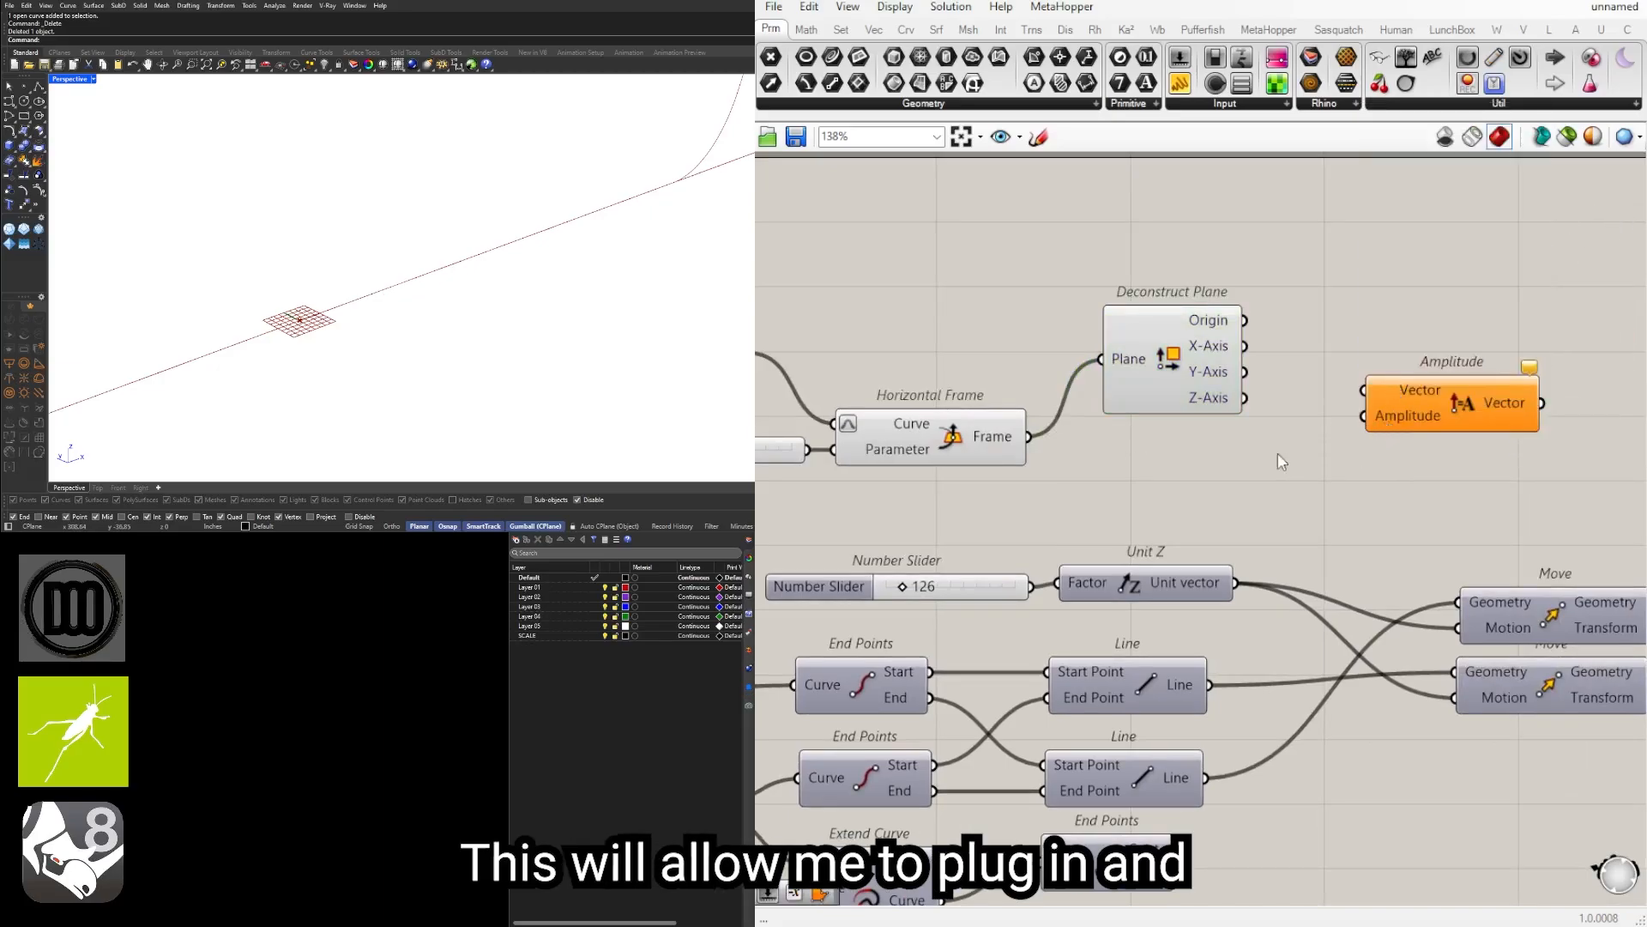
{"action": "left_click_drag", "start_coordinate": [1428, 414], "coordinate": [1447, 418]}
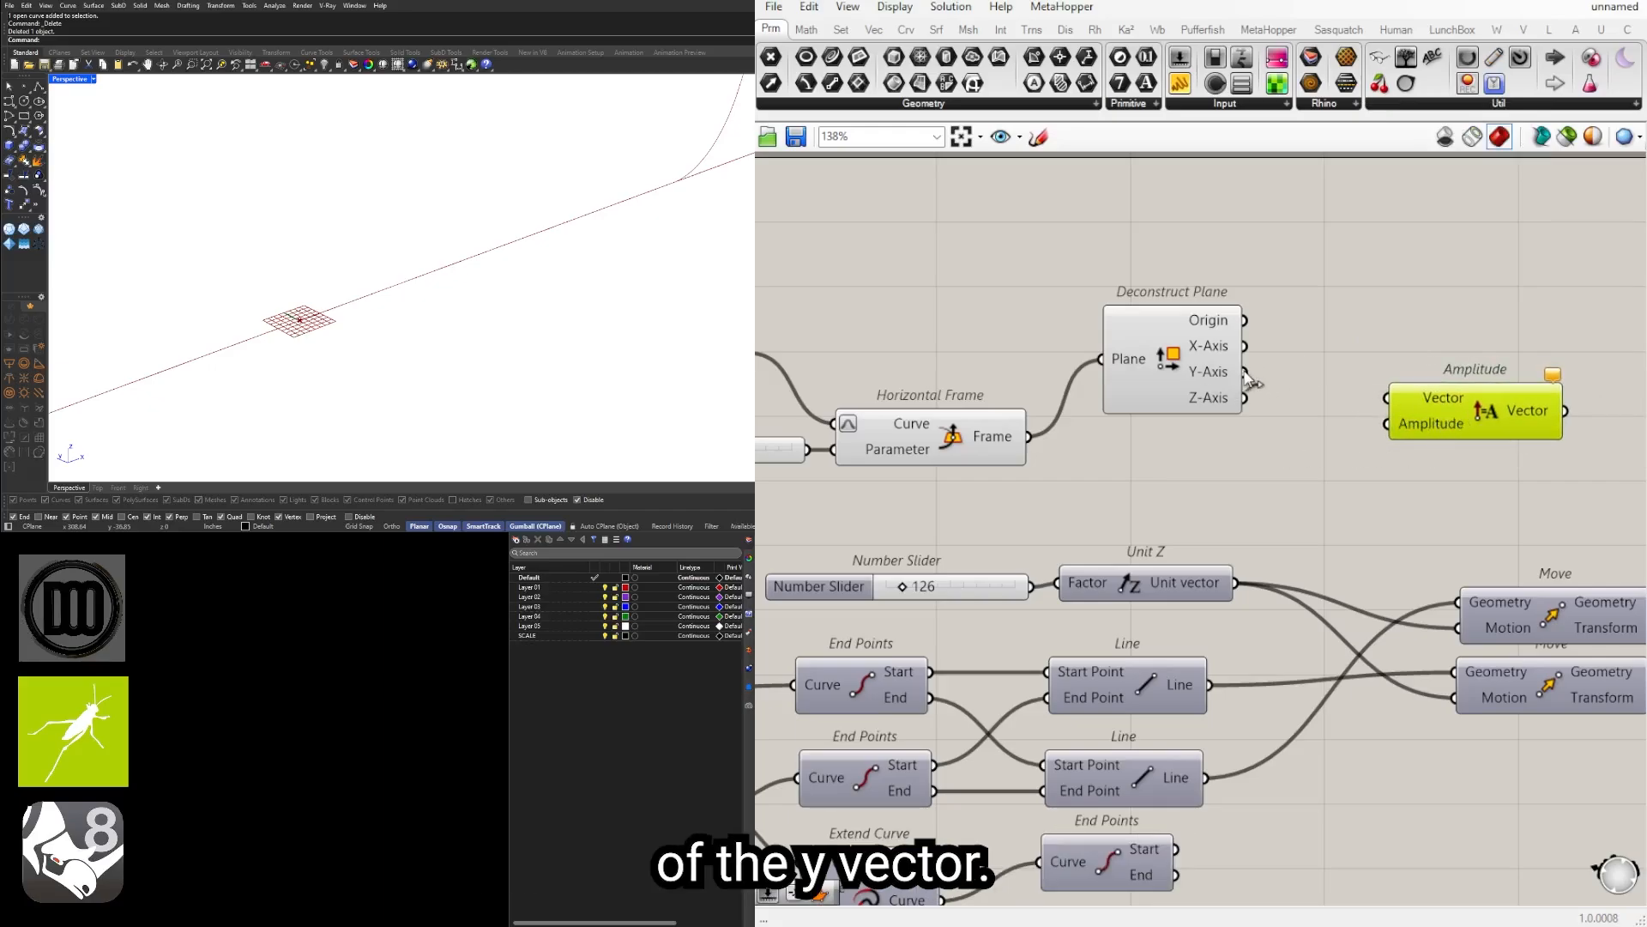
{"action": "left_click_drag", "start_coordinate": [1244, 371], "coordinate": [1456, 425]}
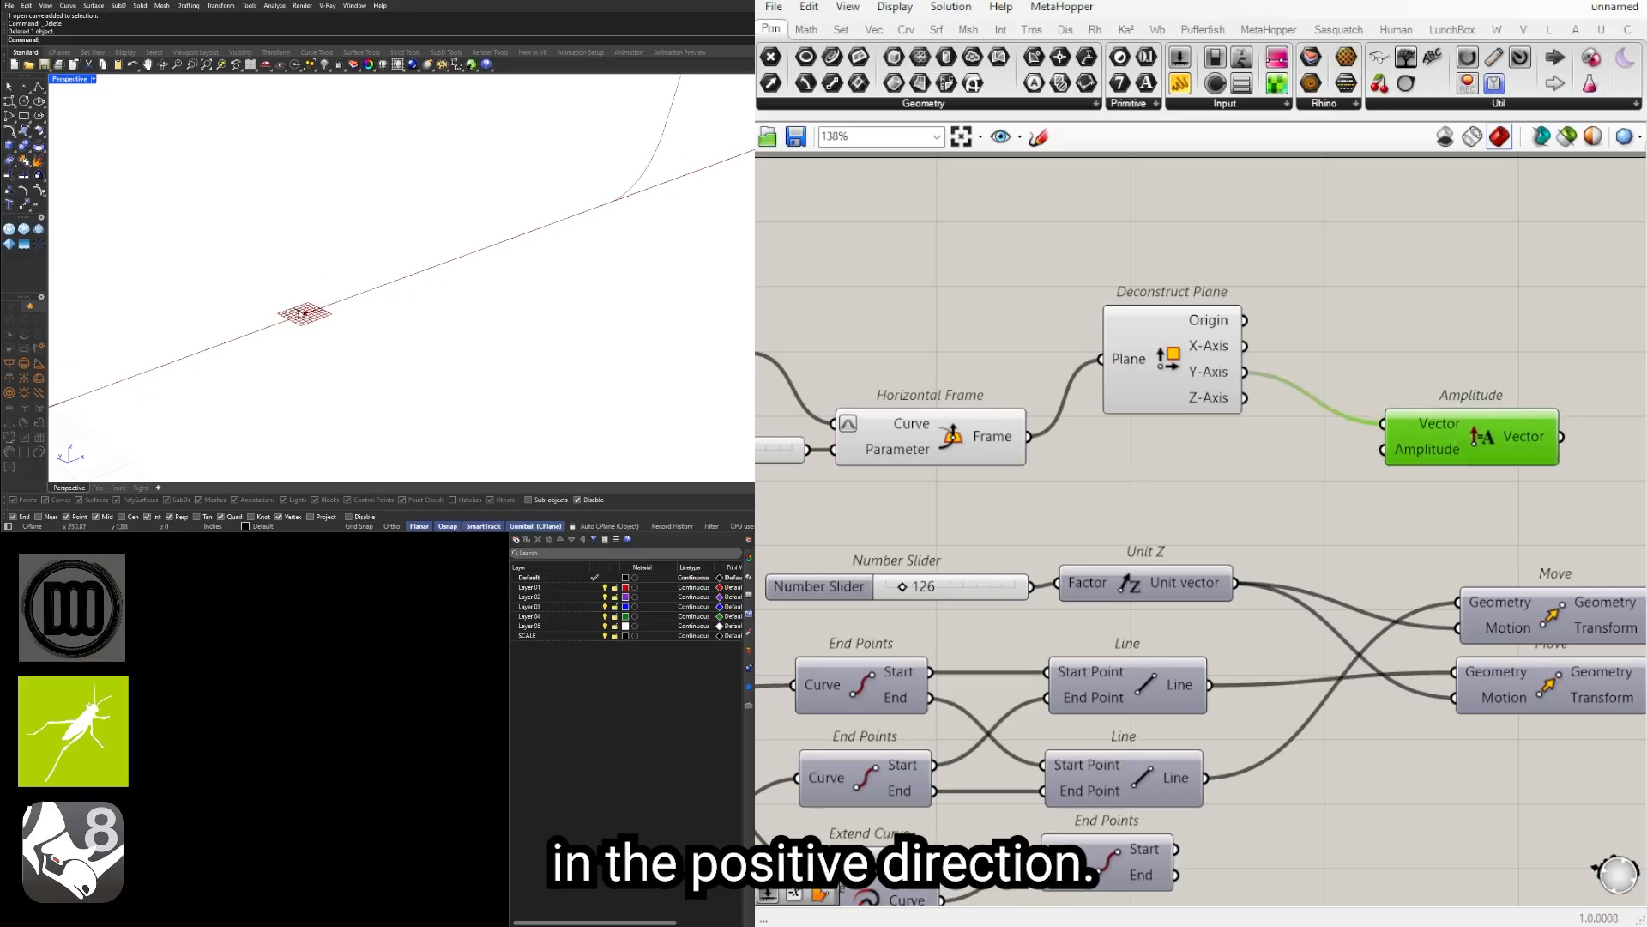
Step: Add a Move component beyond Amplitude, above the existing Move components
{"action": "scroll", "coordinate": [1596, 384], "scroll_direction": "down", "scroll_amount": 2}
{"action": "right_click_drag", "start_coordinate": [1616, 409], "coordinate": [1386, 397]}
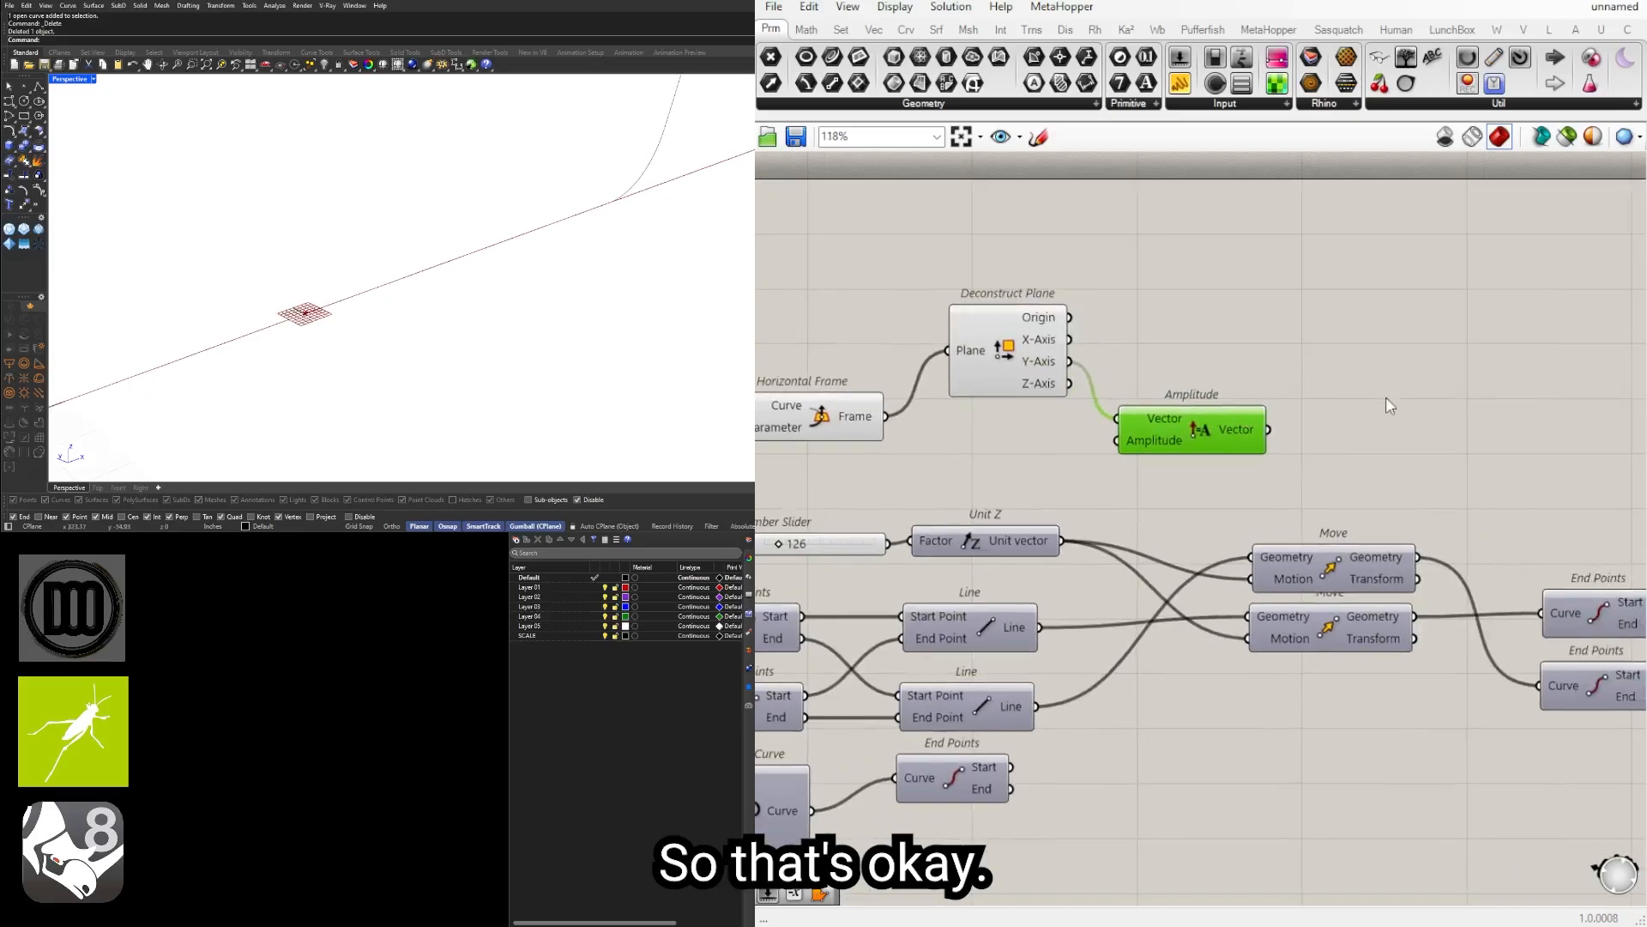
{"action": "double_click", "coordinate": [1386, 396]}
{"action": "type", "text": "move"}
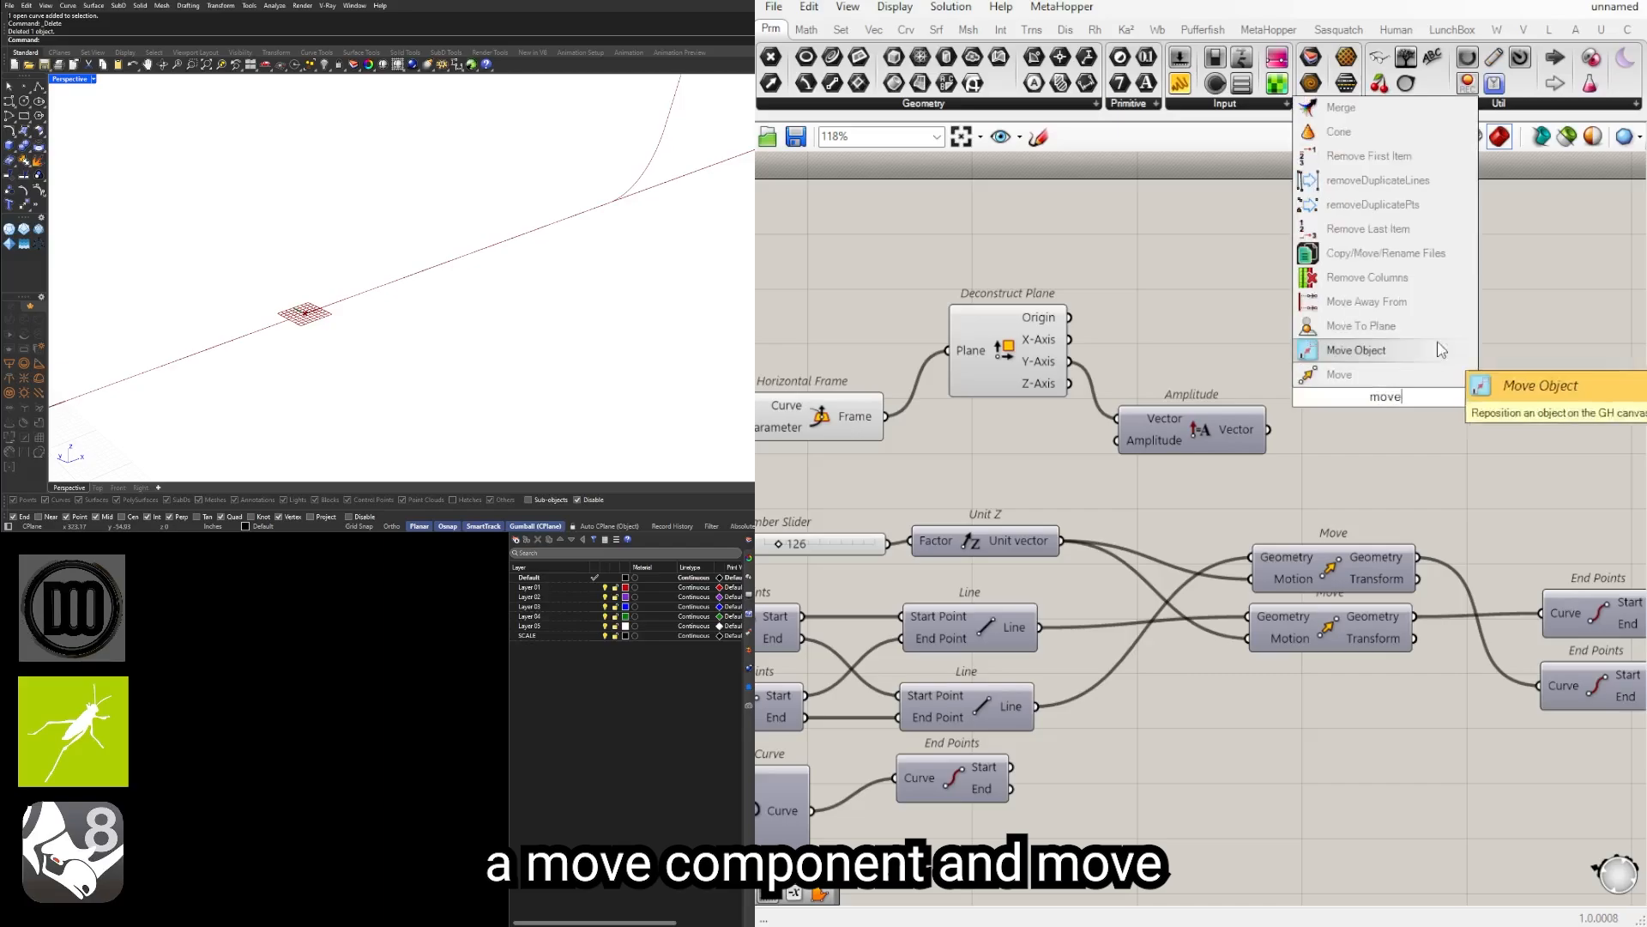
{"action": "left_click", "coordinate": [1342, 374]}
{"action": "scroll", "coordinate": [1344, 372], "scroll_direction": "down", "scroll_amount": 4}
{"action": "left_click_drag", "start_coordinate": [1364, 382], "coordinate": [1427, 381]}
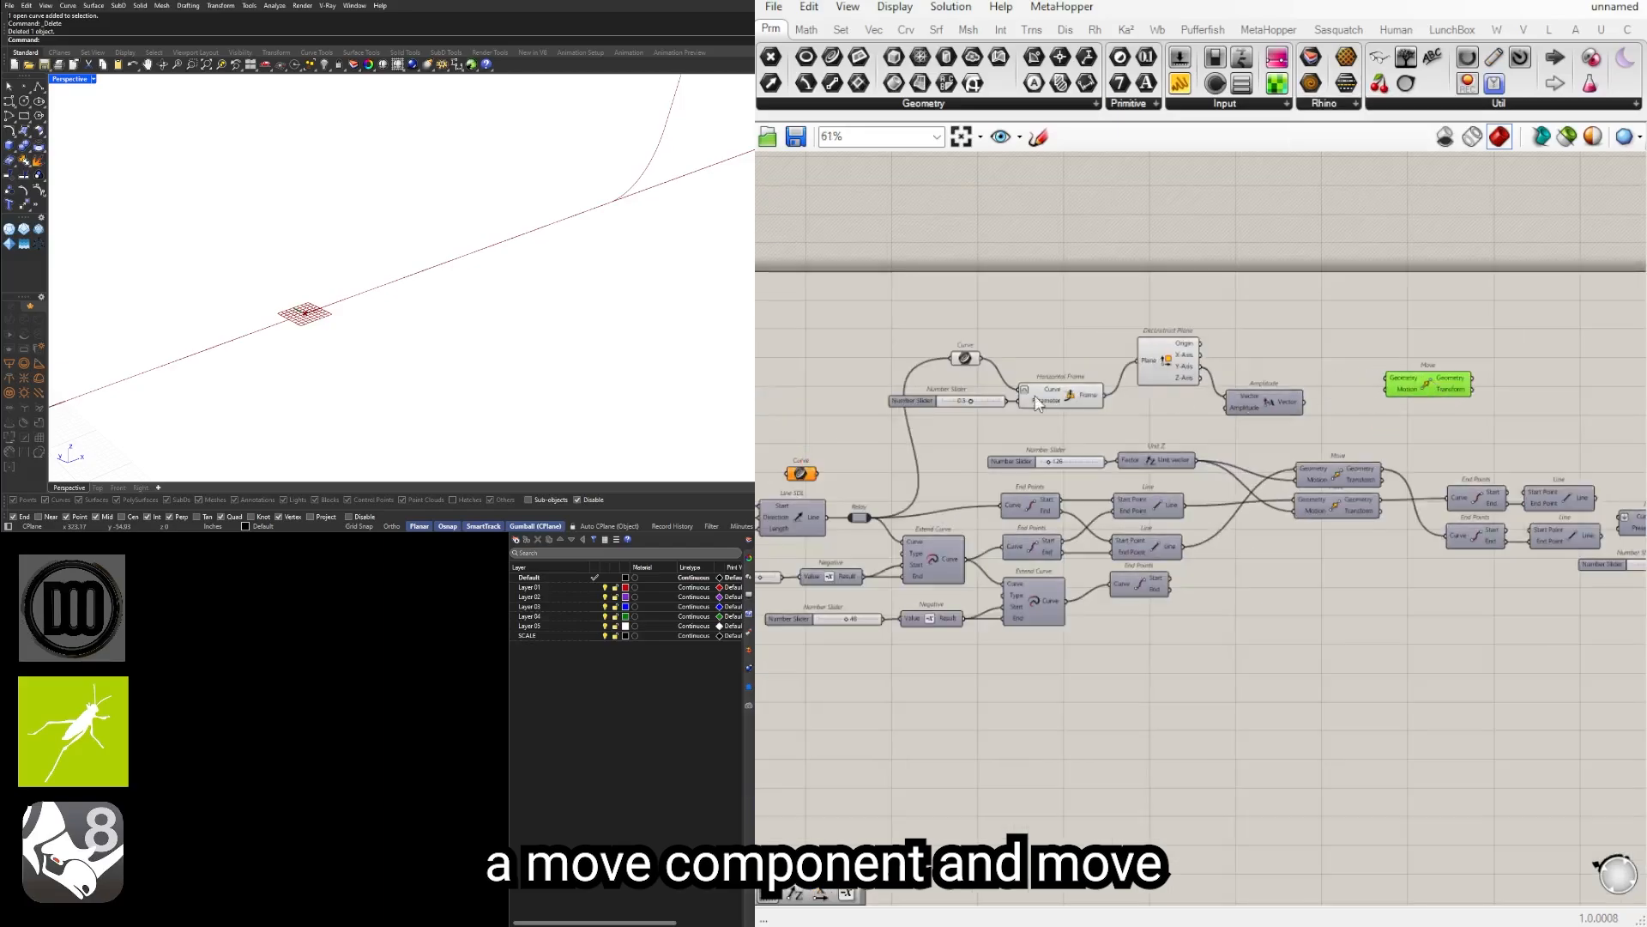
Step: Line up Deconstruct Plane with Horizontal Frame and Amplitude, and raise the Curve parameter slightly
{"action": "scroll", "coordinate": [1053, 398], "scroll_direction": "up", "scroll_amount": 2}
{"action": "right_click_drag", "start_coordinate": [957, 347], "coordinate": [1001, 326]}
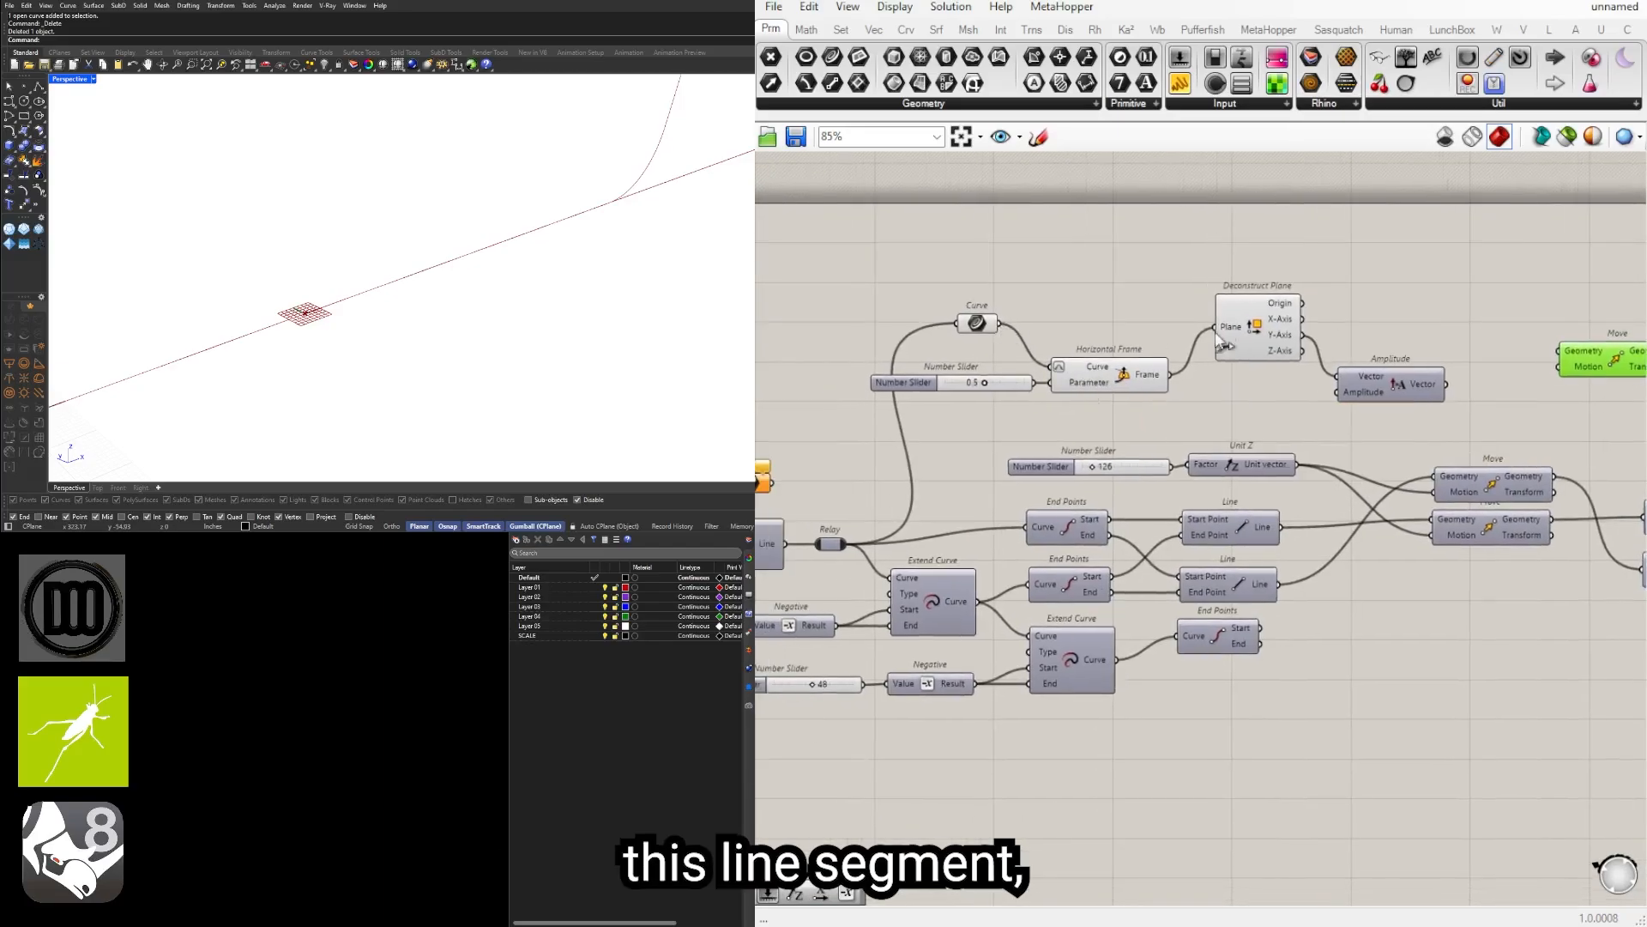
{"action": "left_click", "coordinate": [1240, 355]}
{"action": "left_click_drag", "start_coordinate": [1241, 355], "coordinate": [1239, 370]}
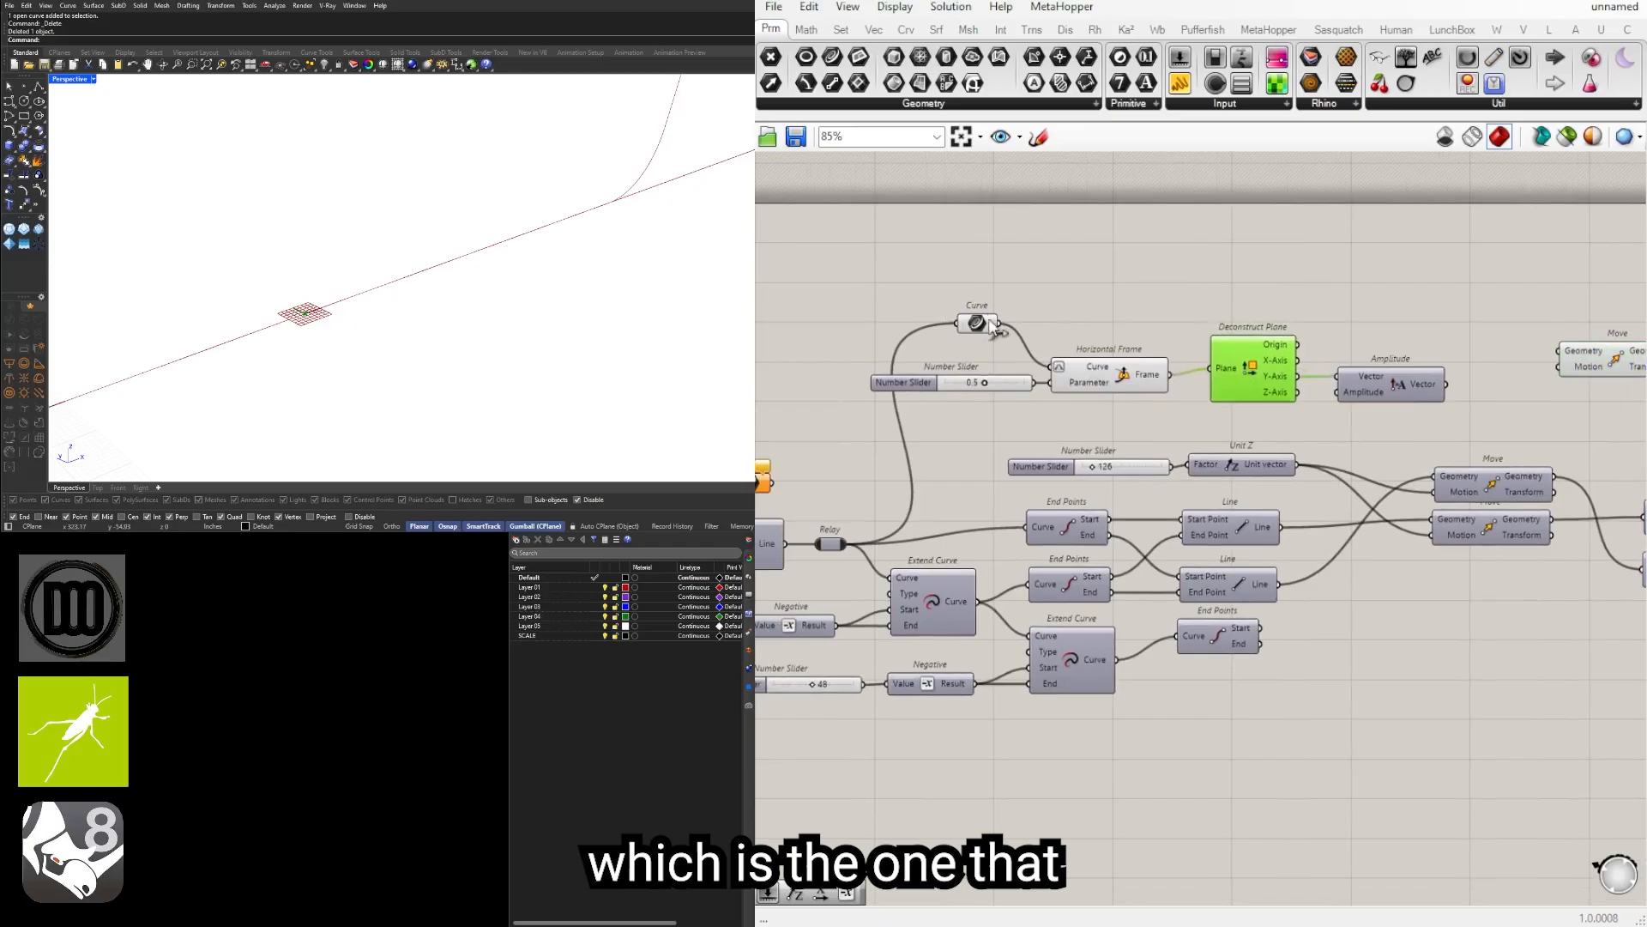
{"action": "left_click_drag", "start_coordinate": [979, 321], "coordinate": [972, 293]}
Step: Connect the Curve parameter to the new Move's Geometry and Amplitude's Vector to its Motion, then align Amplitude with Deconstruct Plane
{"action": "scroll", "coordinate": [1034, 309], "scroll_direction": "down", "scroll_amount": 2}
{"action": "scroll", "coordinate": [559, 237], "scroll_direction": "down", "scroll_amount": 12}
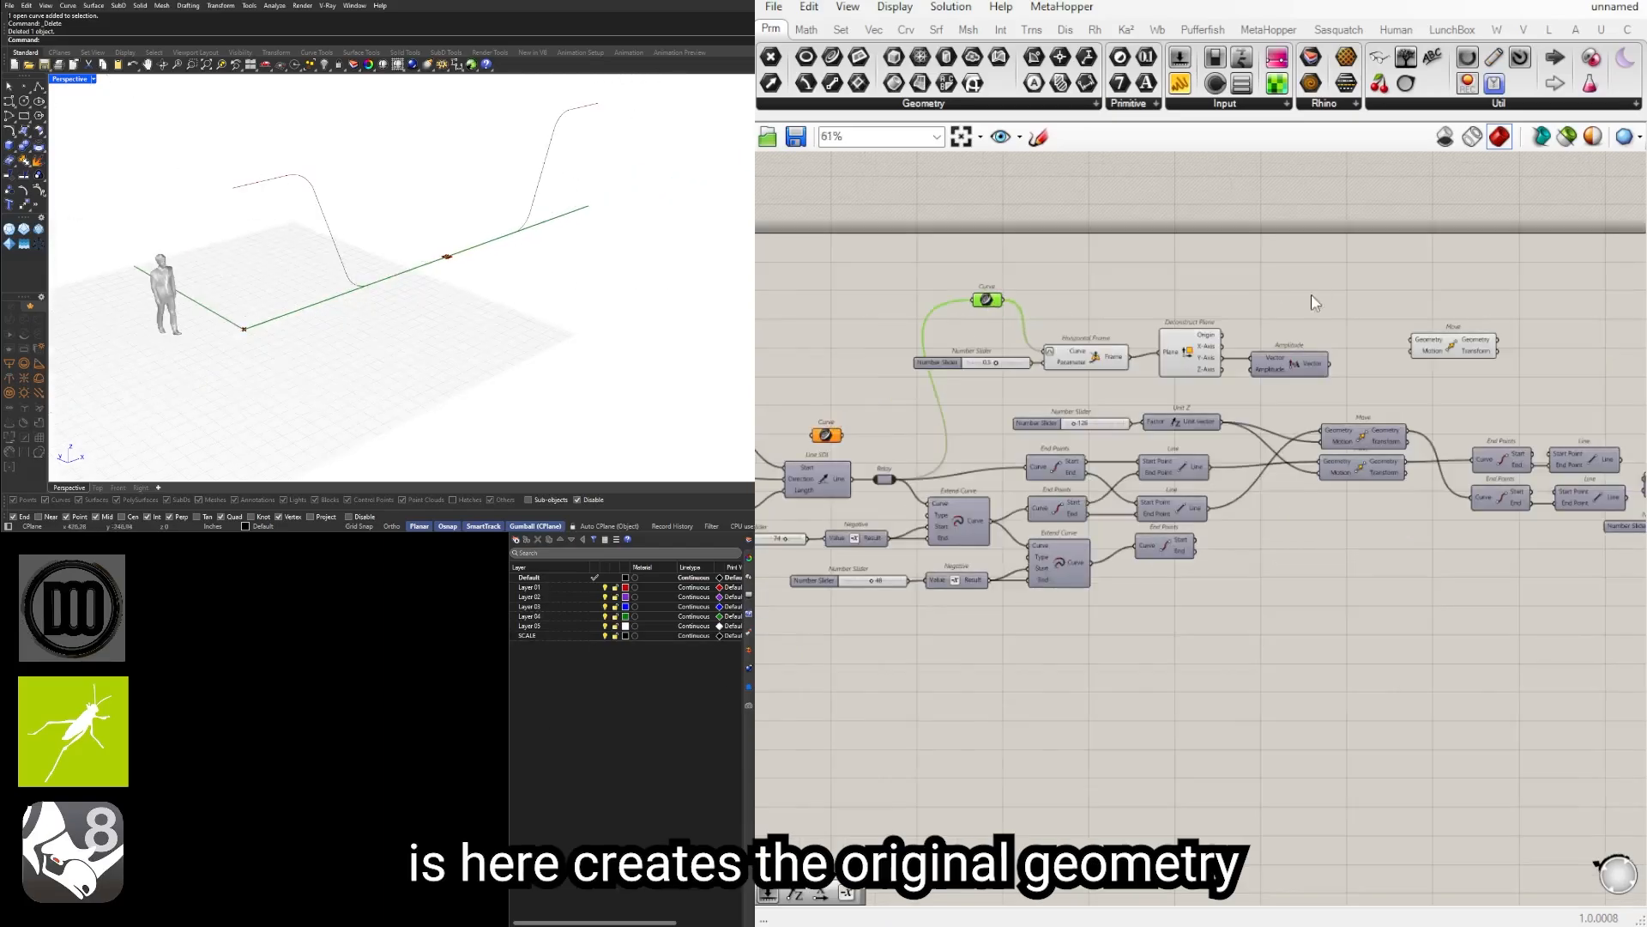
{"action": "right_click_drag", "start_coordinate": [1050, 300], "coordinate": [907, 389]}
{"action": "left_click_drag", "start_coordinate": [861, 390], "coordinate": [1271, 411]}
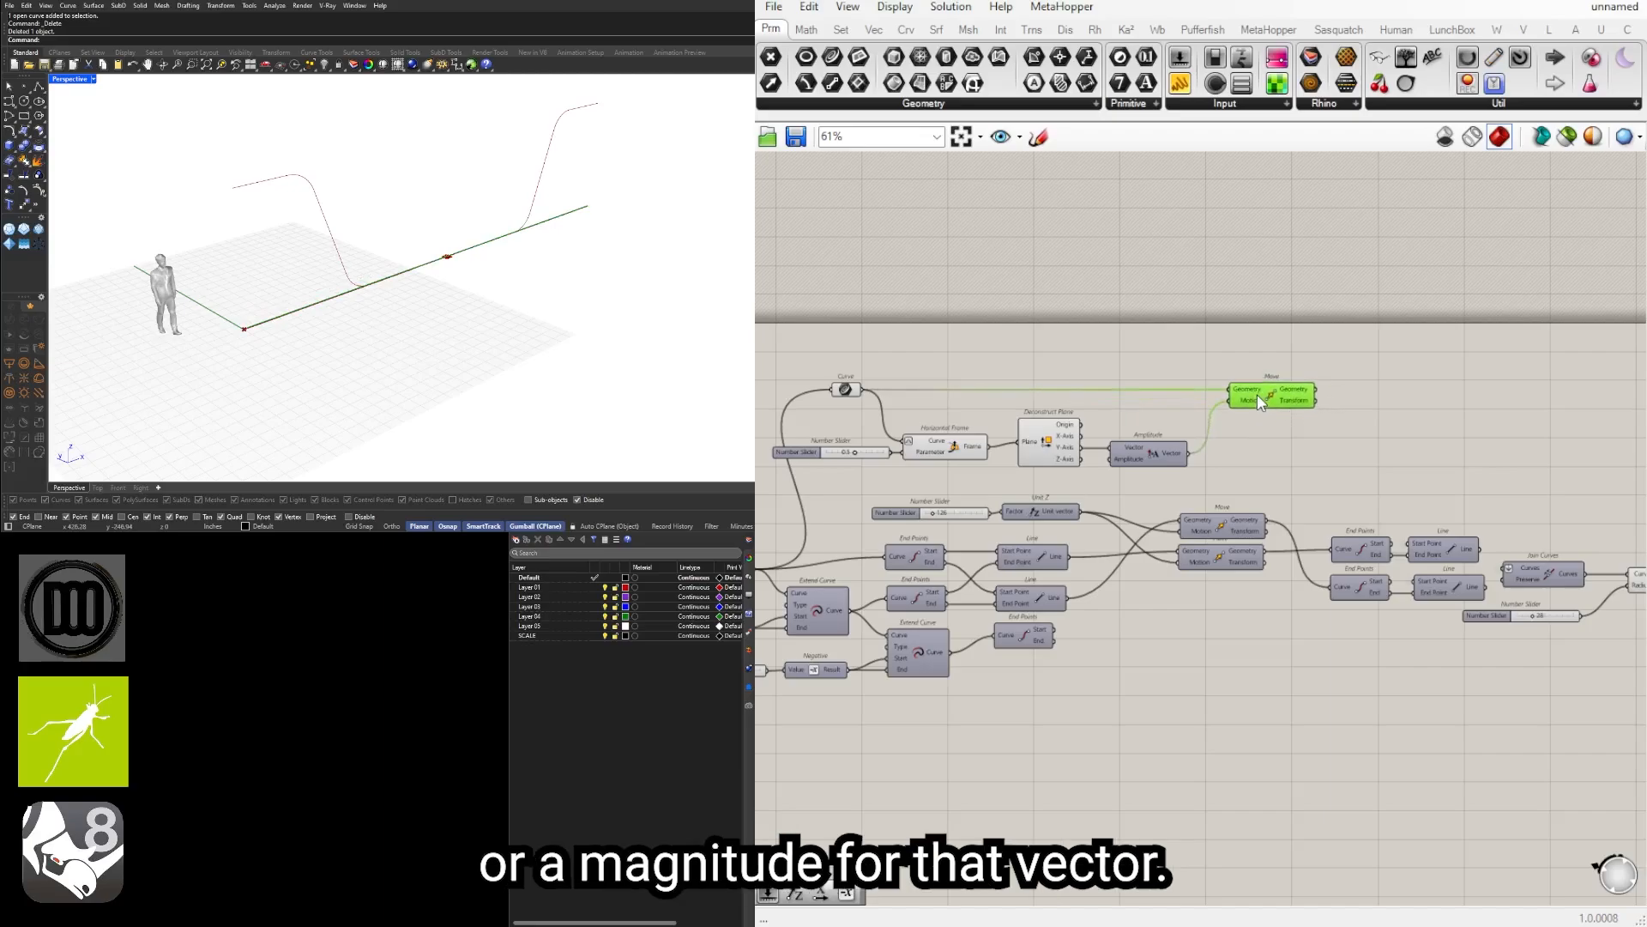
{"action": "scroll", "coordinate": [1029, 480], "scroll_direction": "up", "scroll_amount": 4}
{"action": "left_click_drag", "start_coordinate": [1110, 390], "coordinate": [1100, 401]}
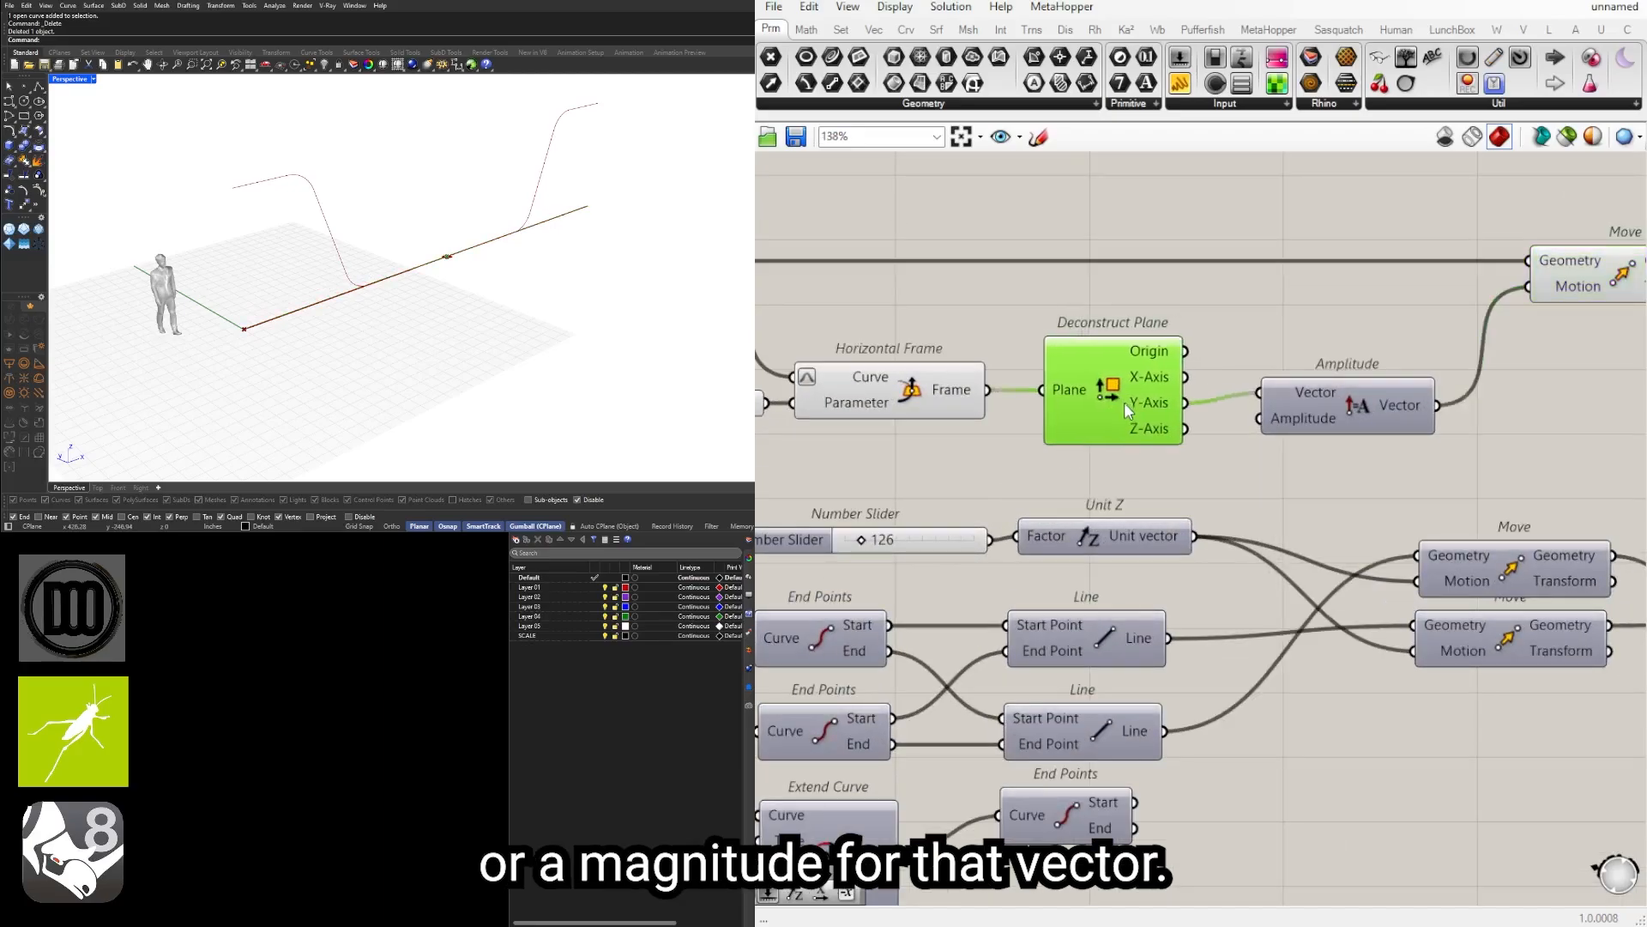
{"action": "left_click_drag", "start_coordinate": [1351, 415], "coordinate": [1360, 426]}
Step: Add a 240 number slider, connect it to the Amplitude input, and select the new Move component to check the offset line
{"action": "double_click", "coordinate": [1162, 455]}
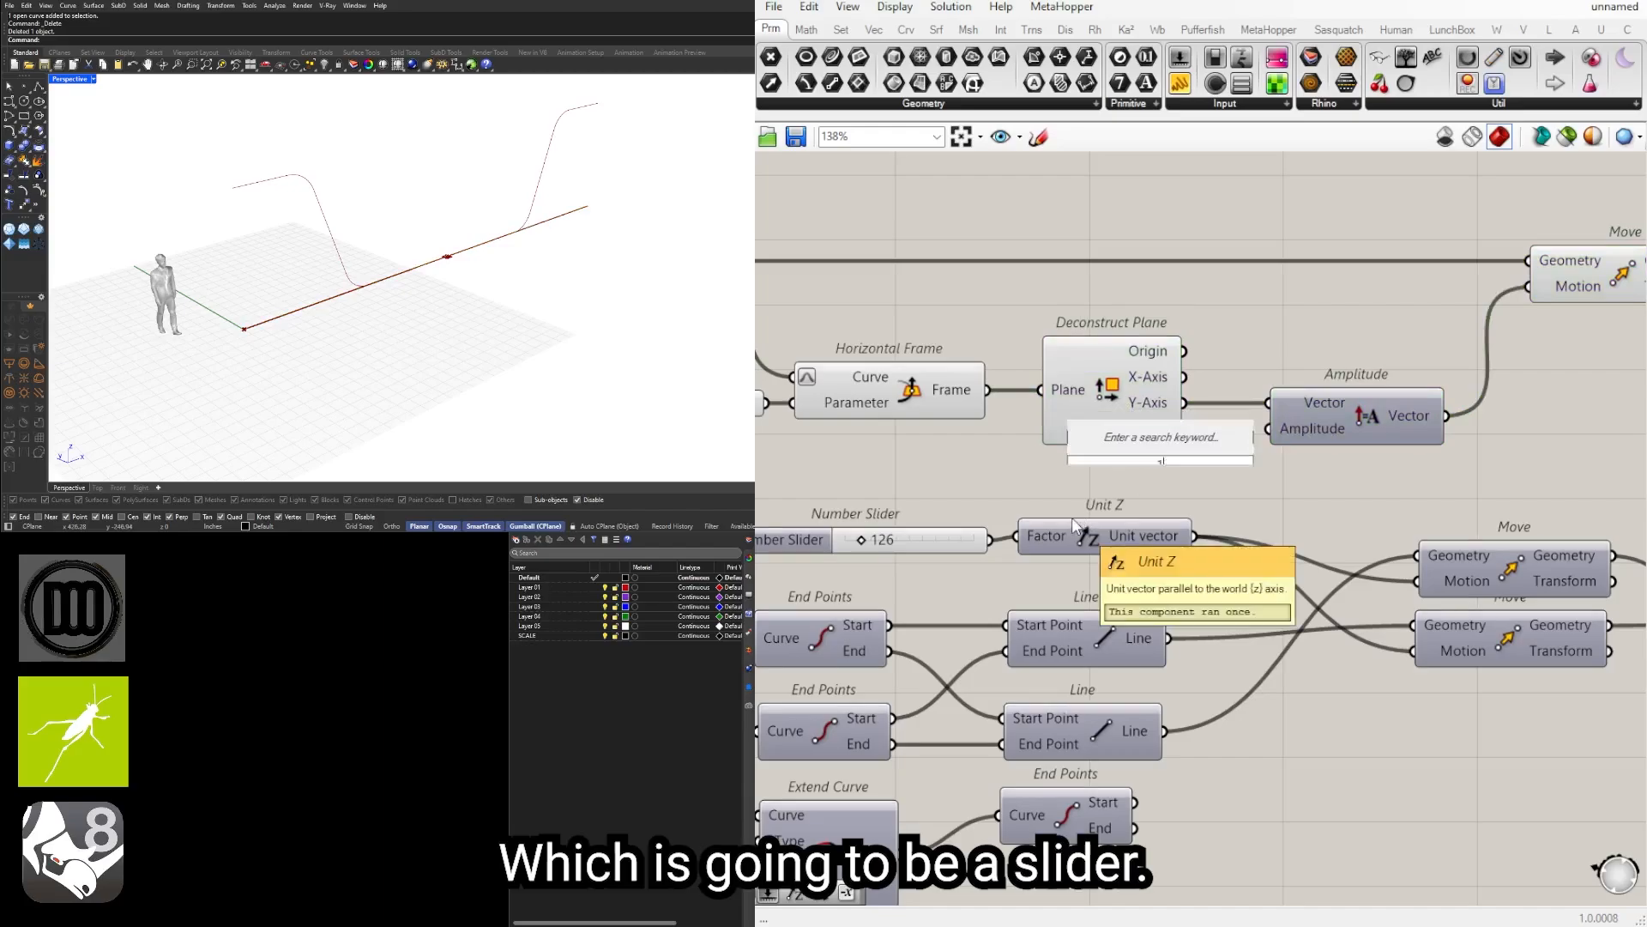
{"action": "type", "text": "124"}
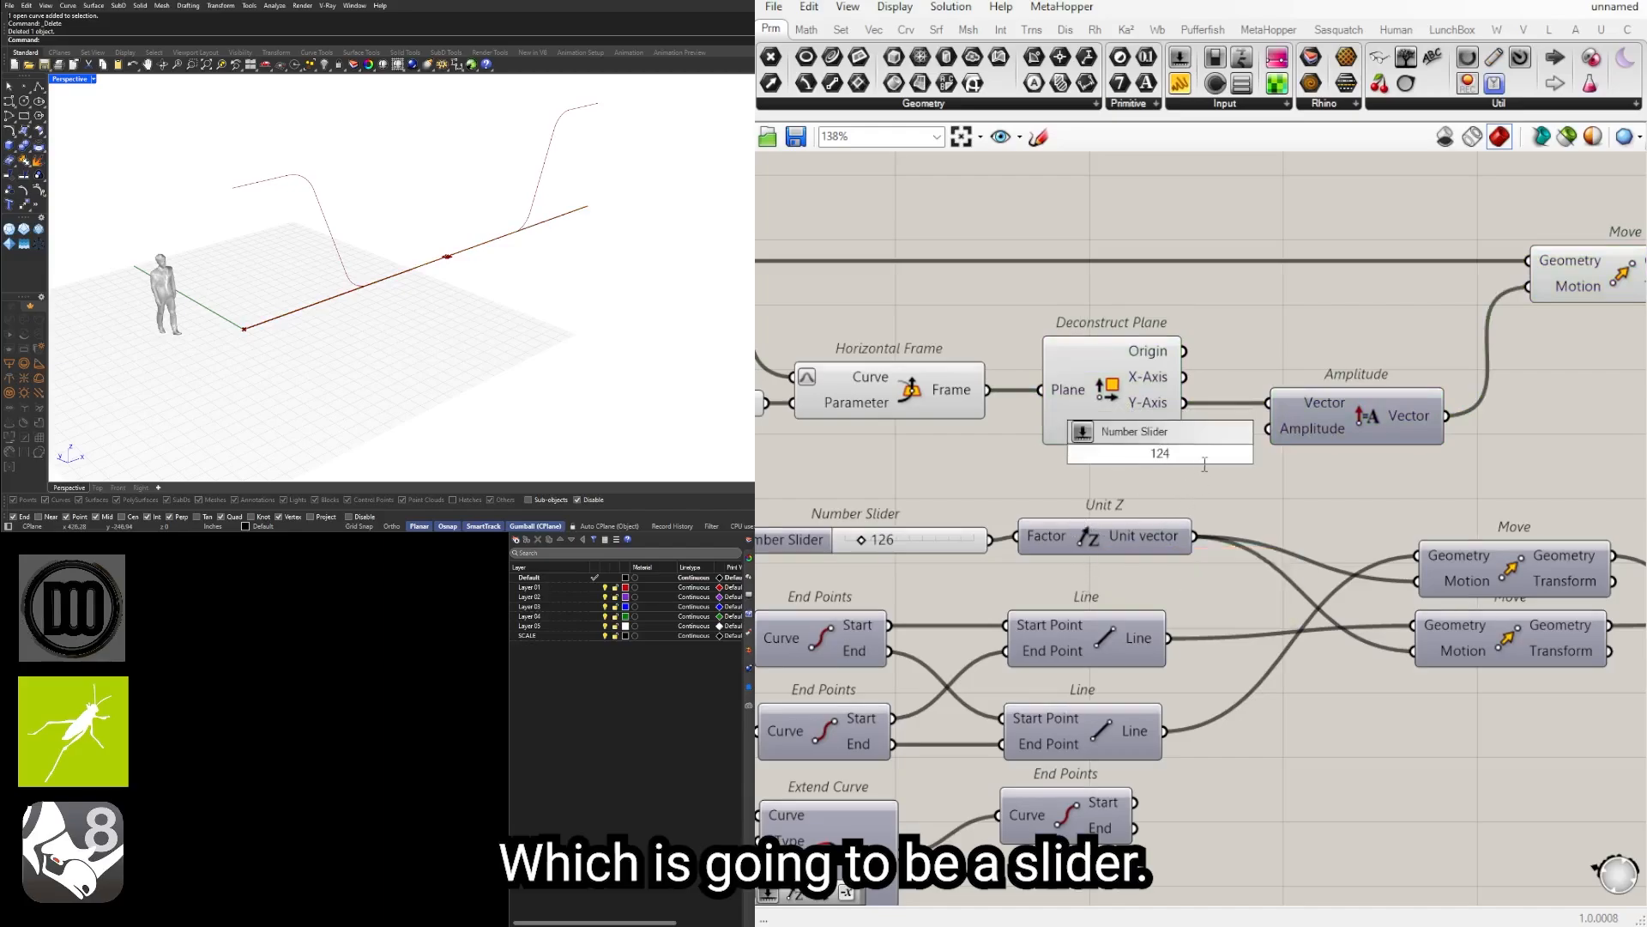
{"action": "left_click_drag", "start_coordinate": [1204, 464], "coordinate": [1073, 464]}
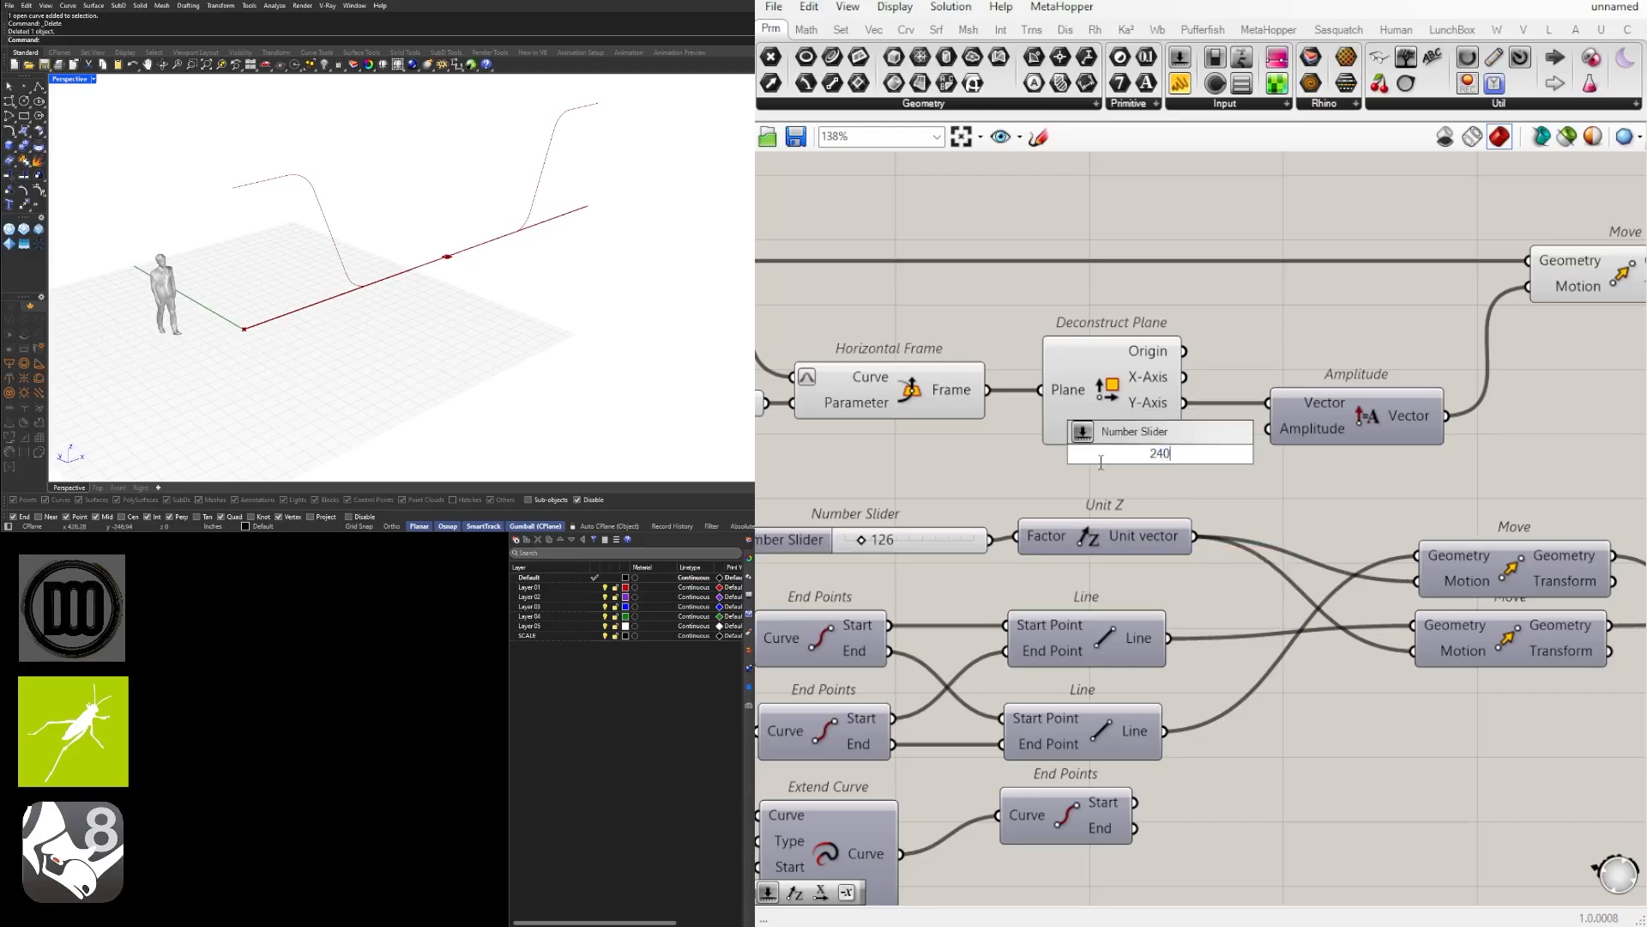
{"action": "key", "text": "Return"}
{"action": "left_click_drag", "start_coordinate": [1240, 452], "coordinate": [1370, 417]}
{"action": "scroll", "coordinate": [1425, 411], "scroll_direction": "down", "scroll_amount": 3}
{"action": "left_click", "coordinate": [1534, 334]}
{"action": "scroll", "coordinate": [408, 233], "scroll_direction": "down", "scroll_amount": 4}
{"action": "right_click_drag", "start_coordinate": [401, 235], "coordinate": [317, 241]}
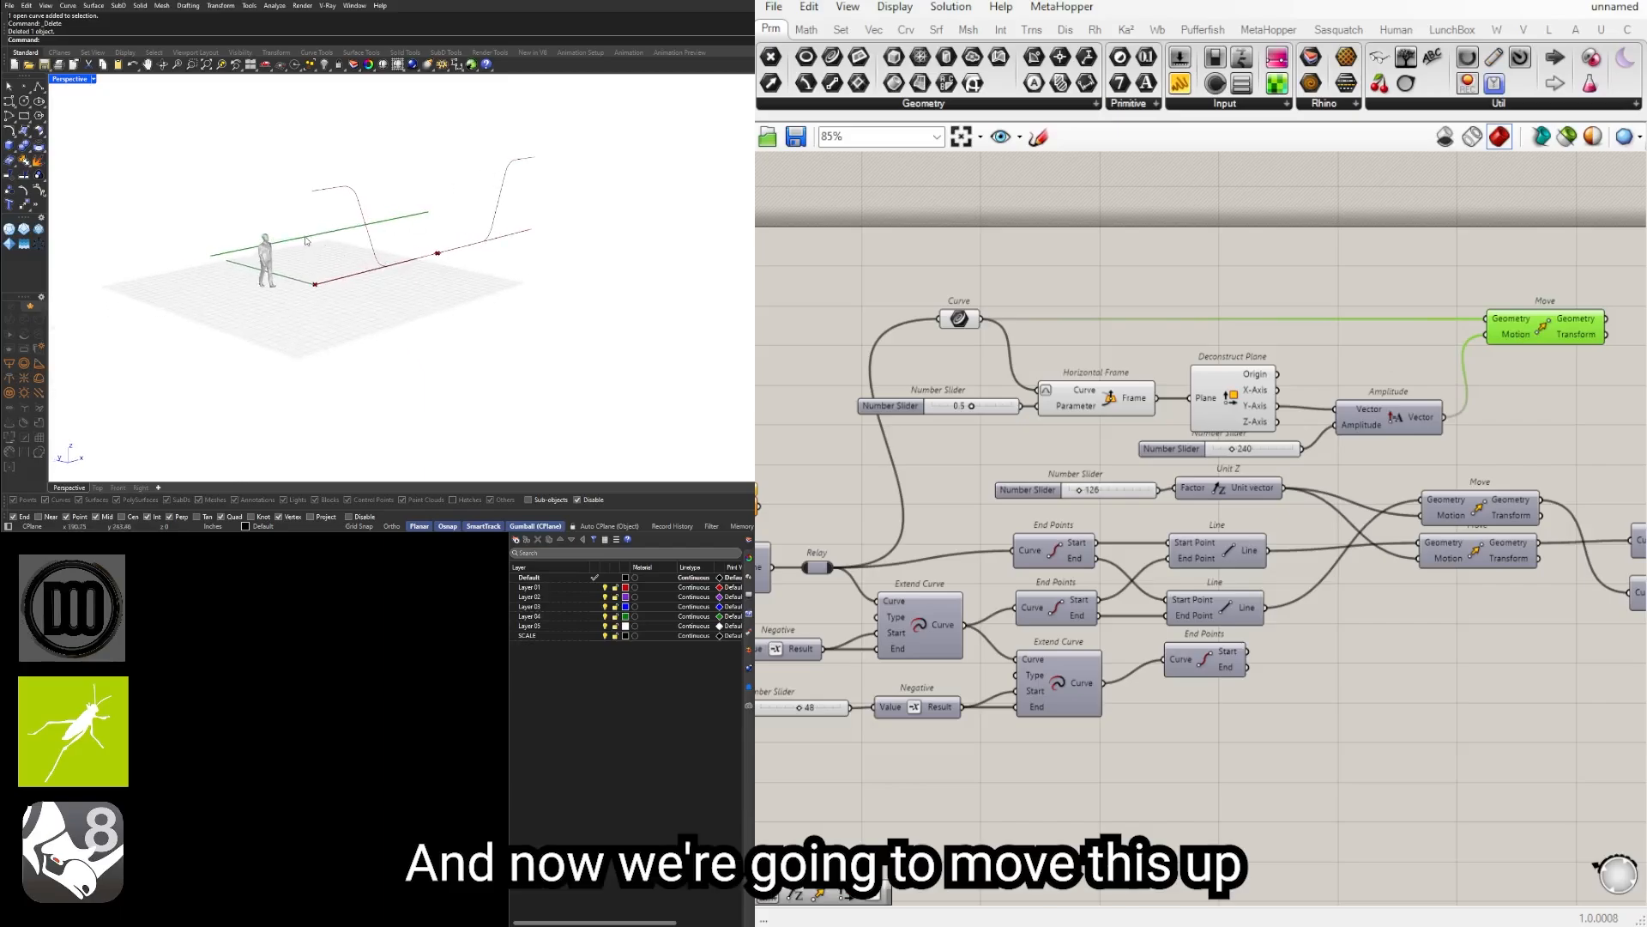
Step: Add a Unit Z component and place it just beneath the Move that offsets the base line
{"action": "right_click_drag", "start_coordinate": [1569, 393], "coordinate": [1296, 405]}
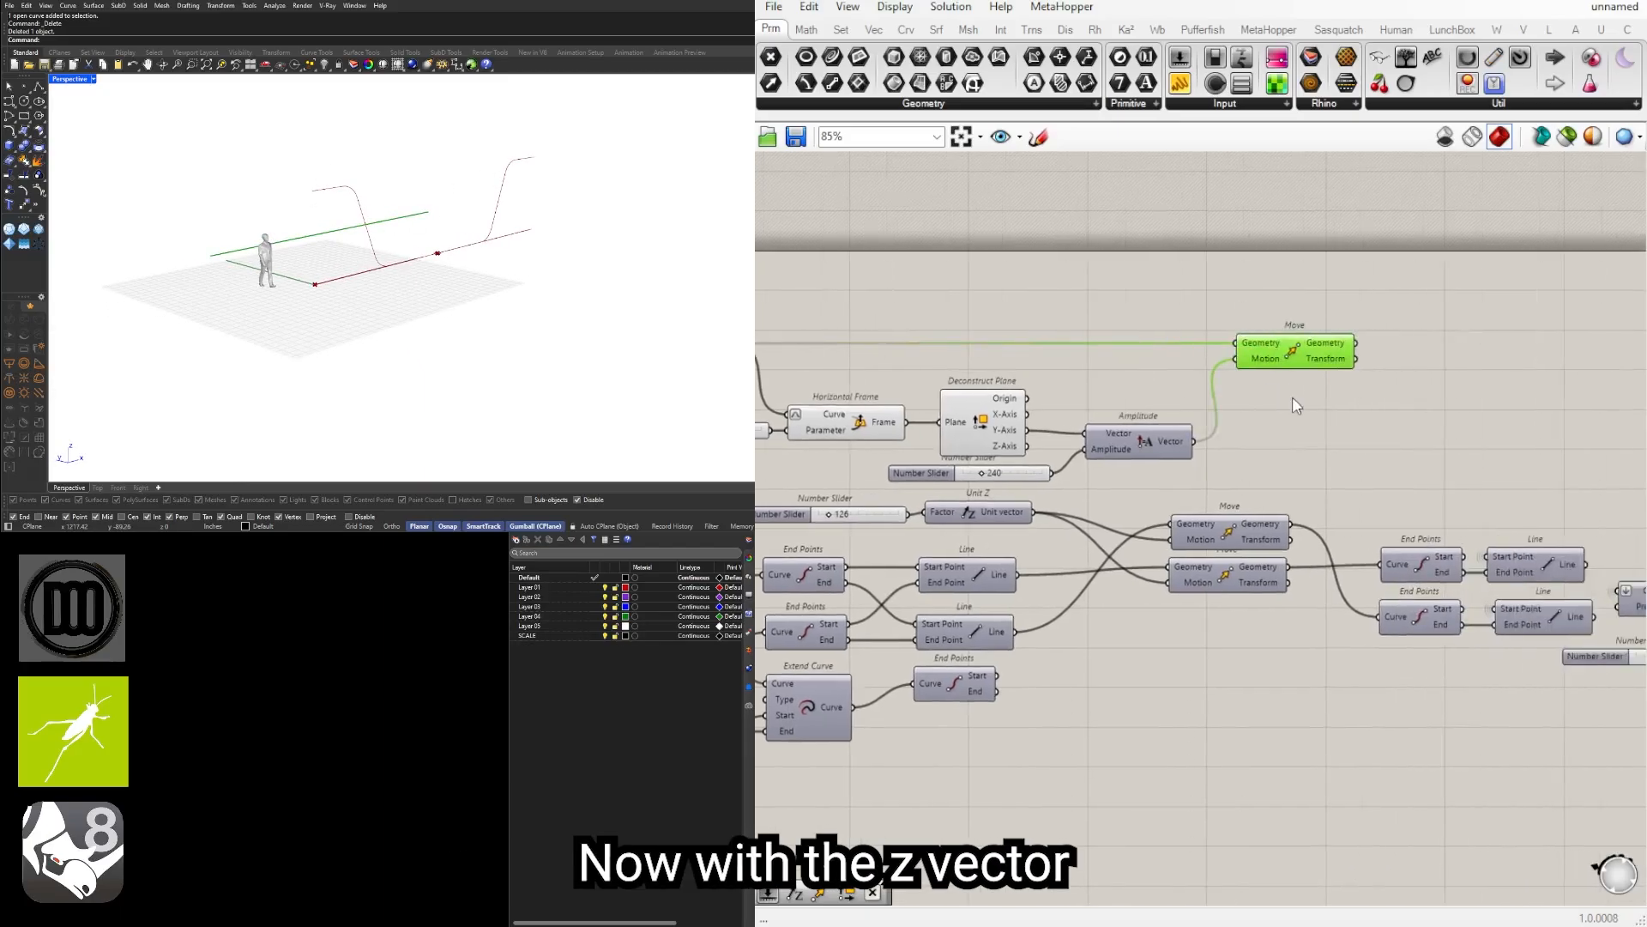
{"action": "double_click", "coordinate": [1455, 429]}
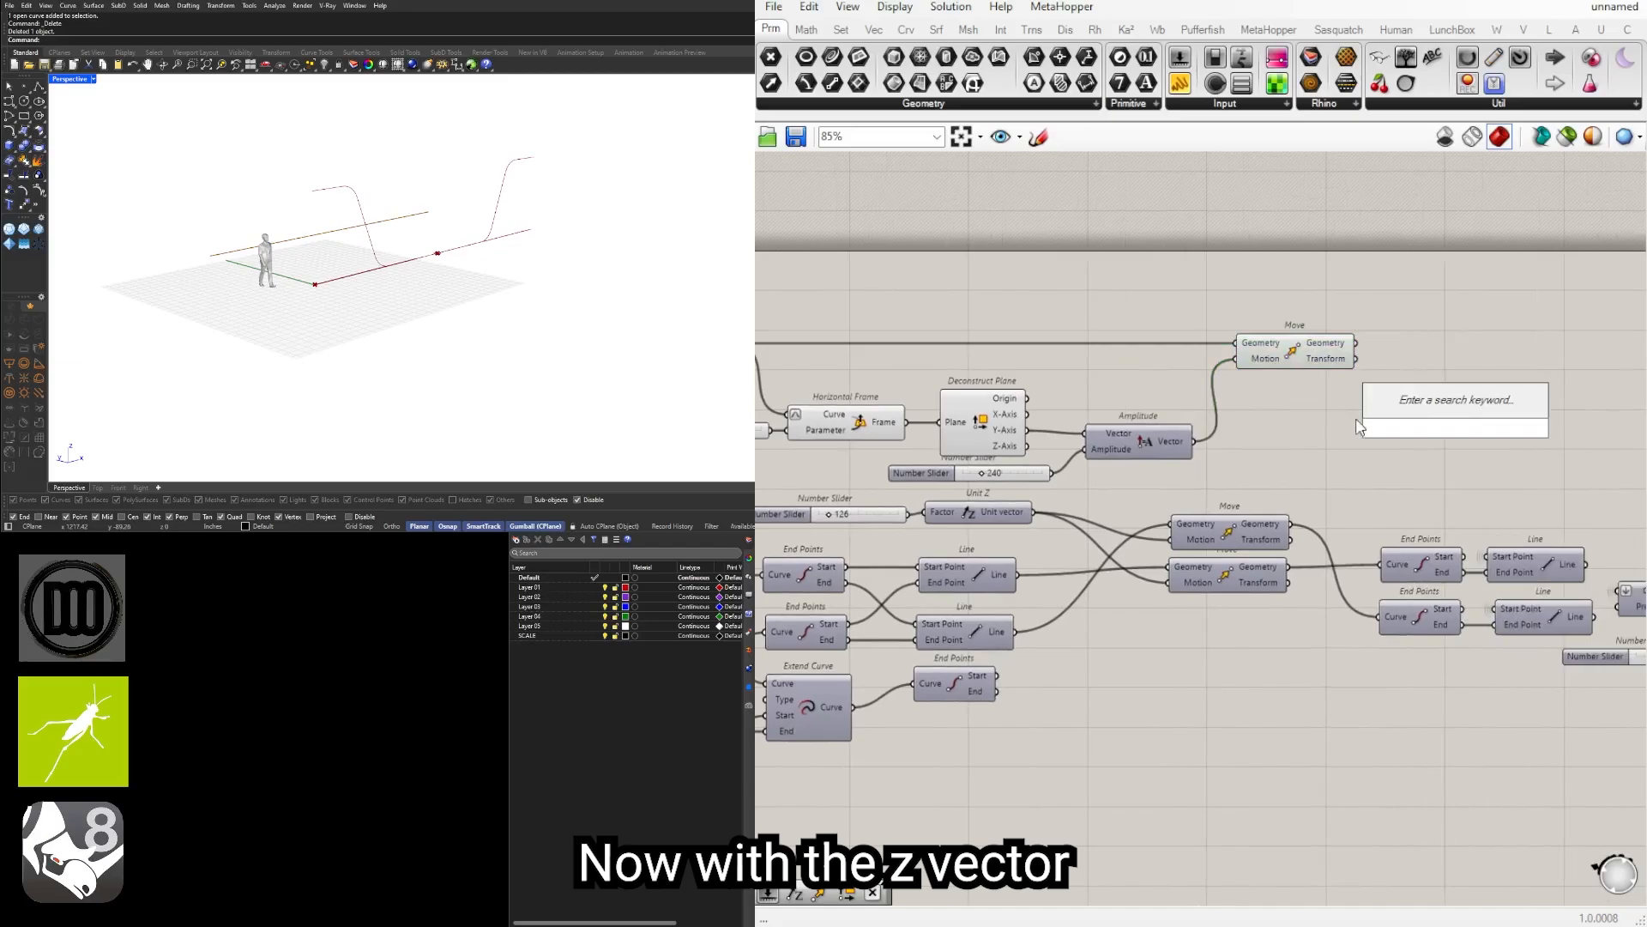
{"action": "type", "text": "z"}
{"action": "left_click", "coordinate": [1424, 407]}
{"action": "left_click_drag", "start_coordinate": [1463, 417], "coordinate": [1356, 410]}
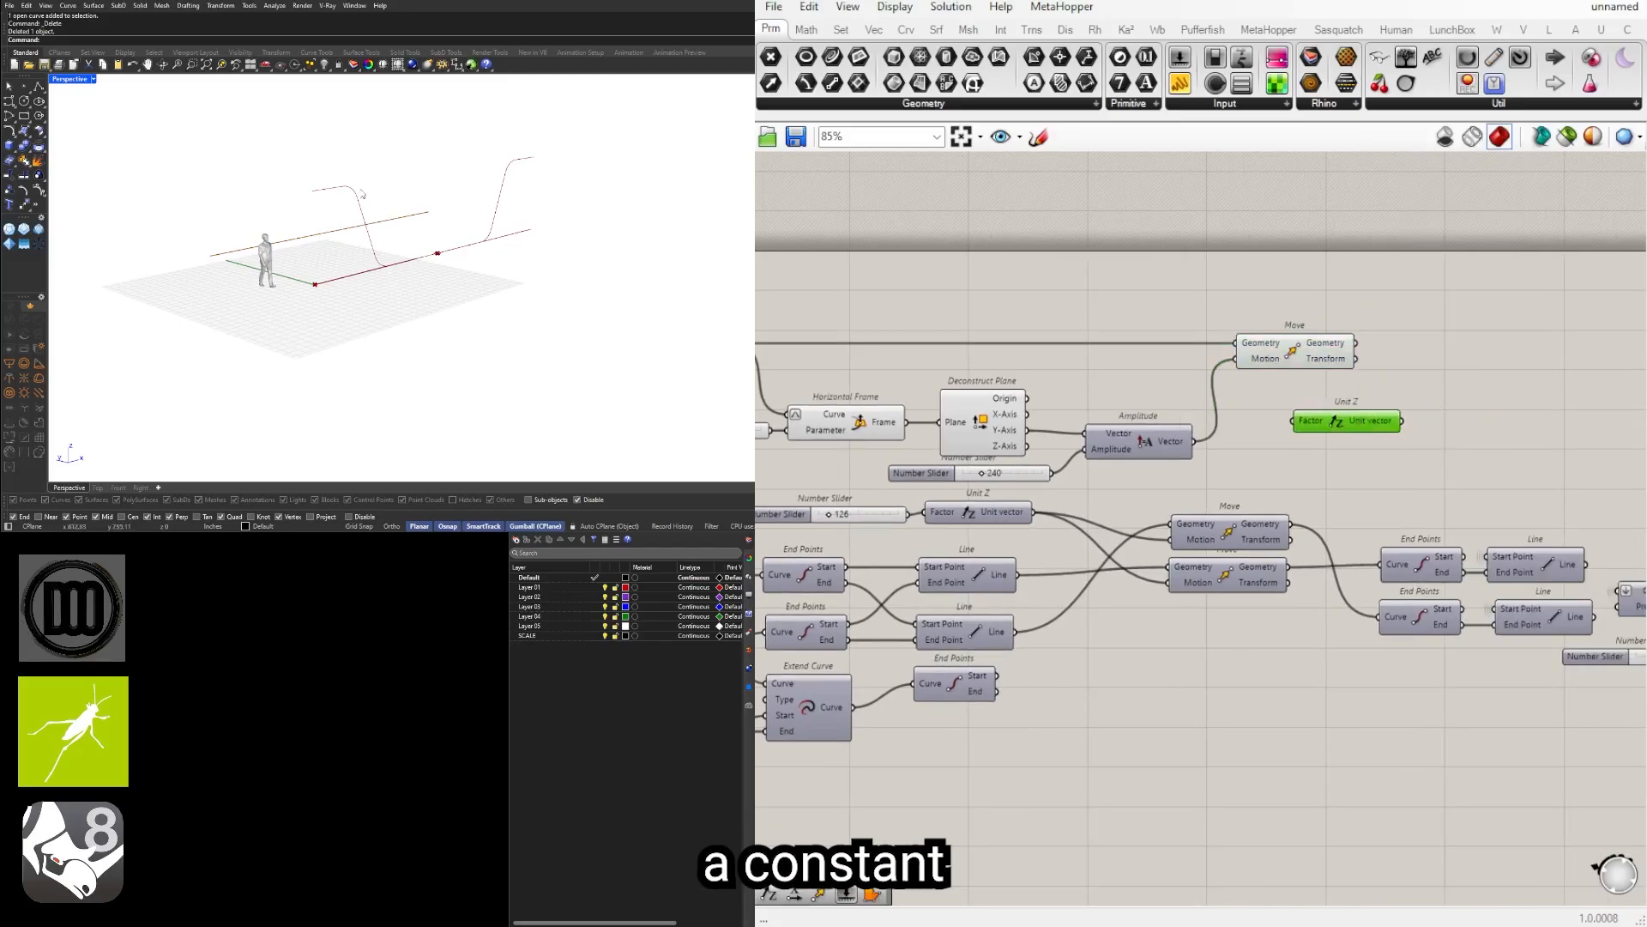
{"action": "right_click_drag", "start_coordinate": [1409, 370], "coordinate": [1165, 399]}
{"action": "mouse_move", "coordinate": [1106, 451]}
{"action": "left_mouse_down"}
{"action": "mouse_move", "coordinate": [1047, 432]}
{"action": "mouse_move", "coordinate": [1078, 435]}
{"action": "left_mouse_up"}
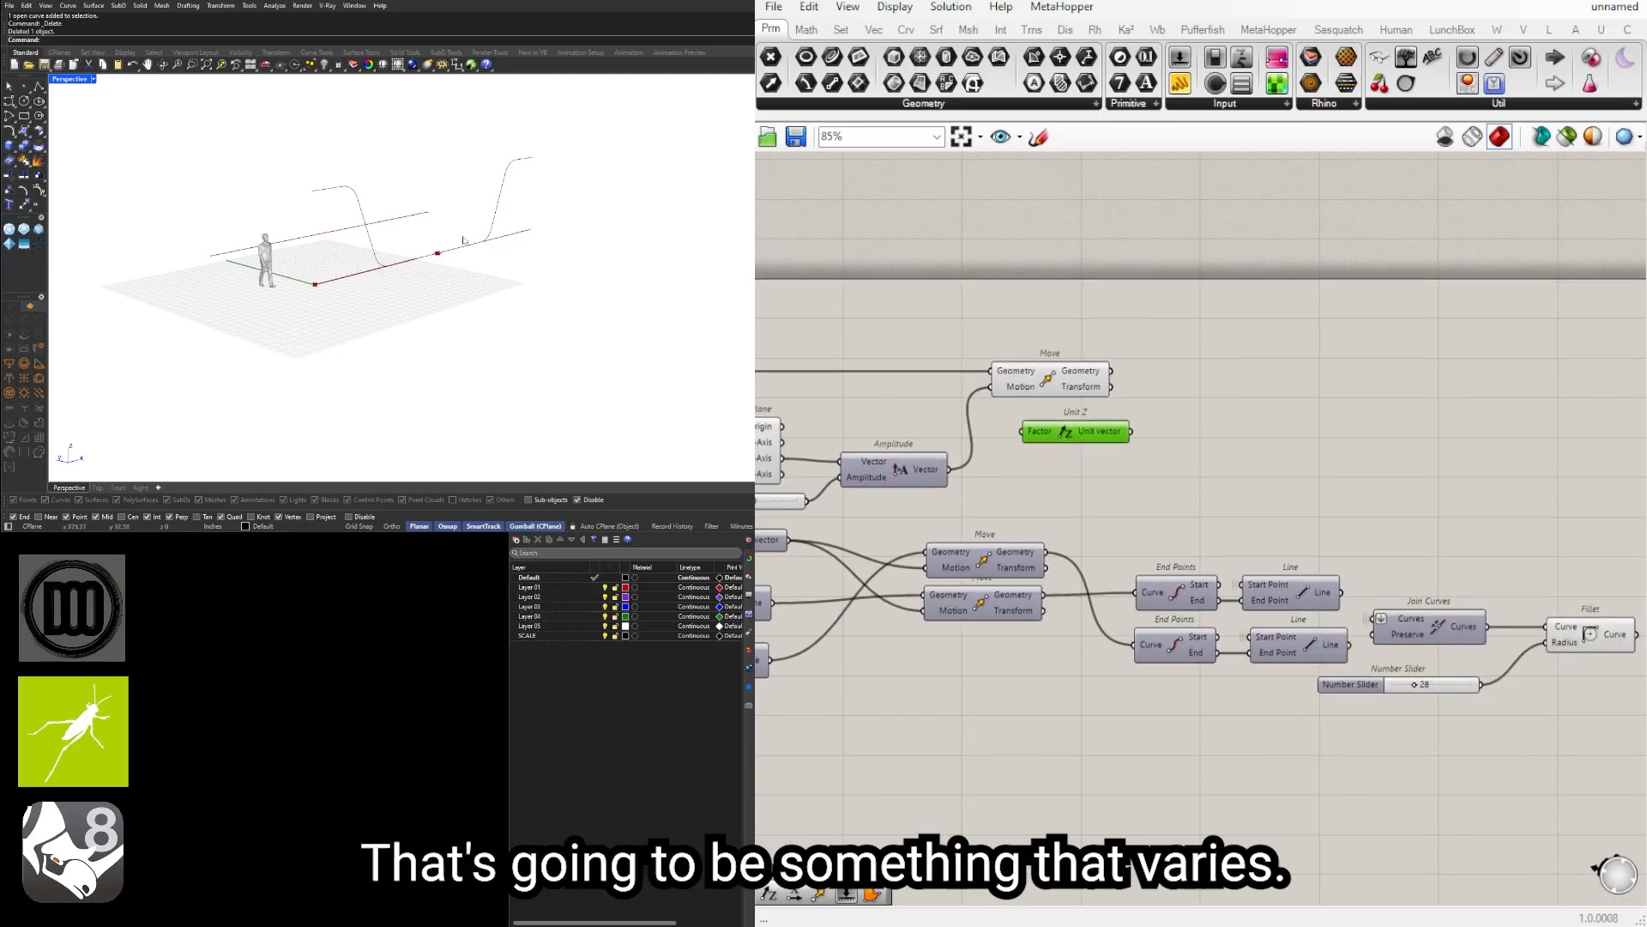
Step: Add a second Move and connect the first Move's Geometry output to its Geometry and the new Unit Z to its Motion
{"action": "double_click", "coordinate": [1253, 412]}
{"action": "type", "text": "move"}
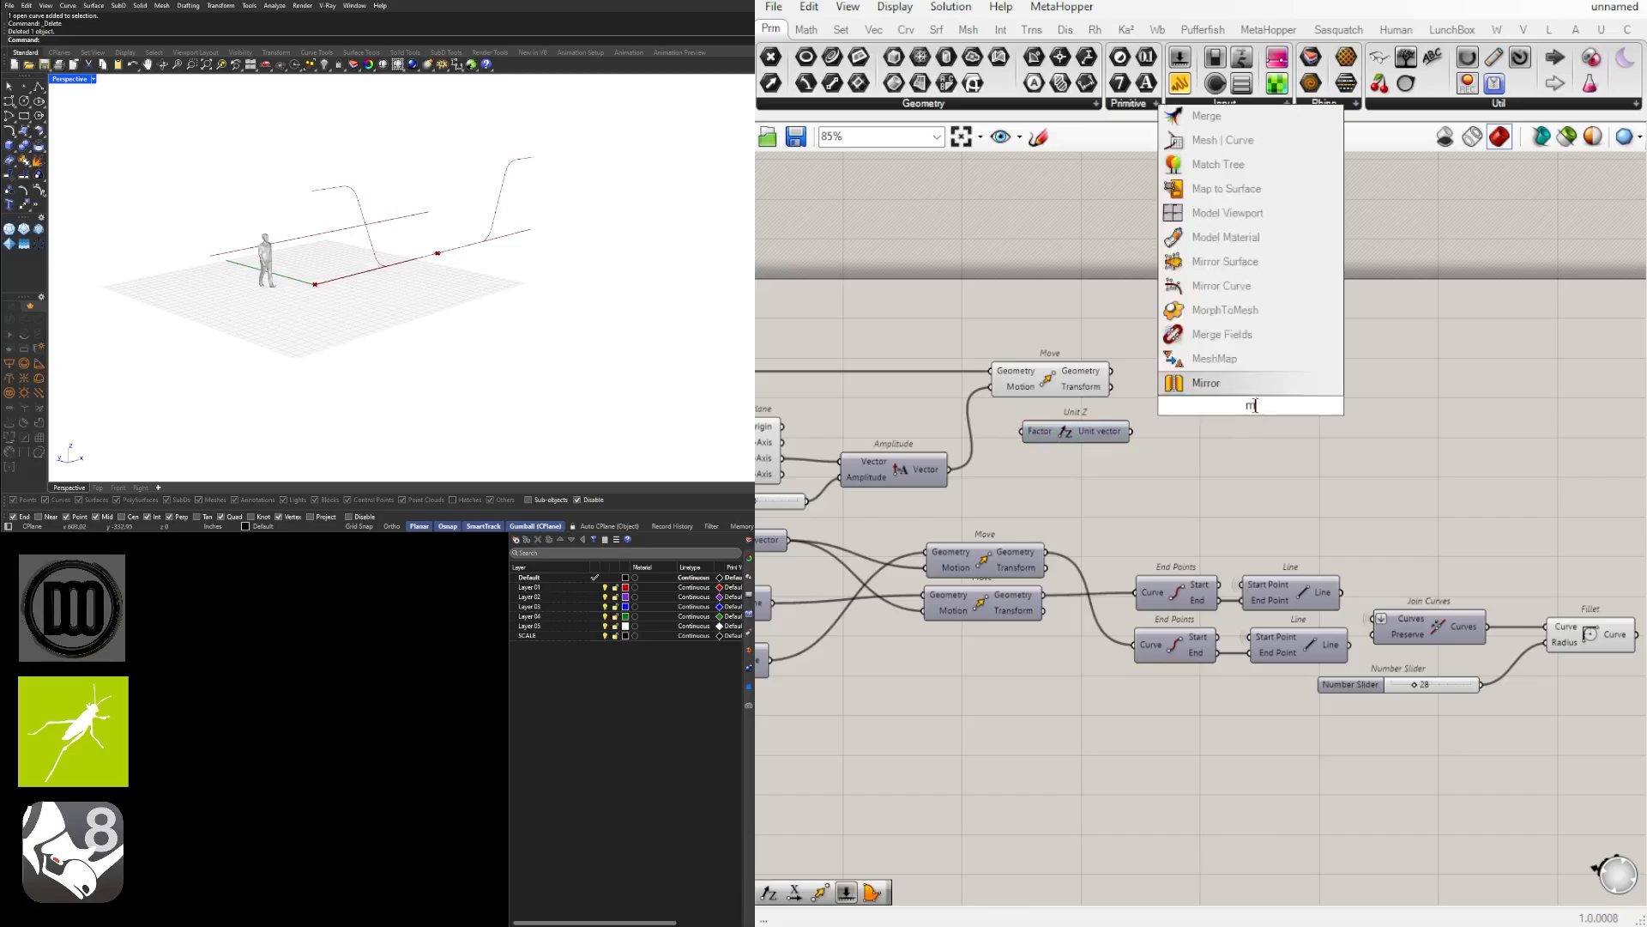
{"action": "left_click", "coordinate": [1201, 383]}
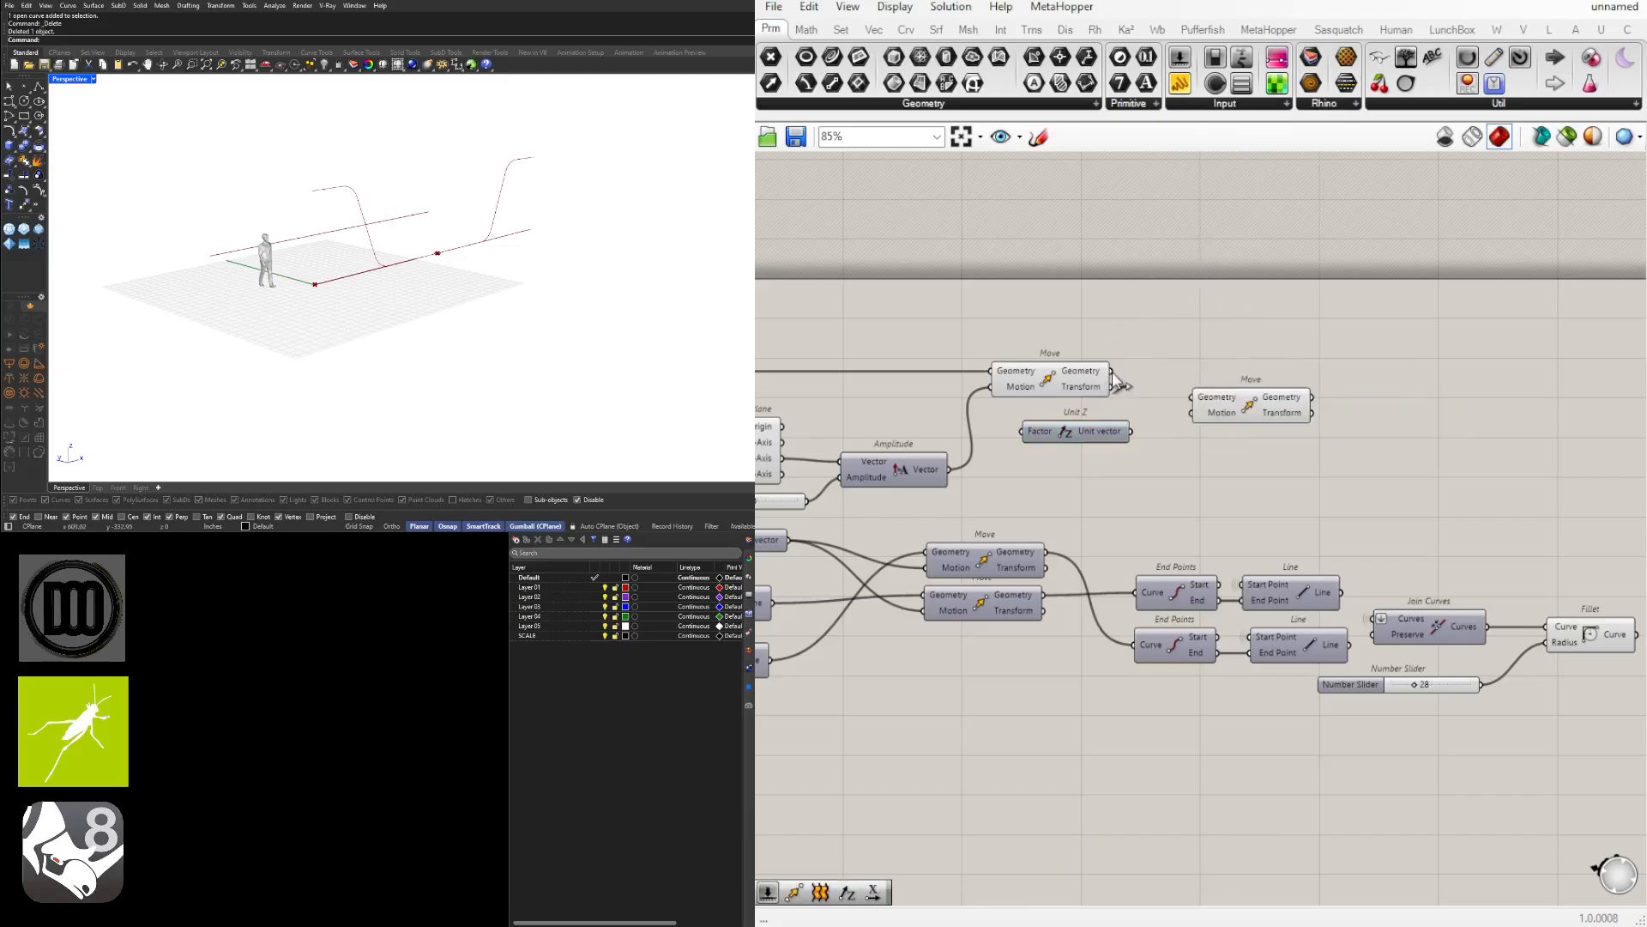
{"action": "left_click_drag", "start_coordinate": [1111, 370], "coordinate": [1158, 417]}
{"action": "left_click_drag", "start_coordinate": [1269, 436], "coordinate": [1127, 405]}
{"action": "left_click_drag", "start_coordinate": [1270, 417], "coordinate": [1373, 475]}
Step: Copy the 240 number slider and connect the copy to the new Unit Z's Factor
{"action": "left_click", "coordinate": [1114, 470]}
{"action": "right_click_drag", "start_coordinate": [1113, 470], "coordinate": [1328, 449]}
{"action": "left_click_drag", "start_coordinate": [981, 485], "coordinate": [1313, 456], "text": "alt"}
{"action": "scroll", "coordinate": [1366, 453], "scroll_direction": "up", "scroll_amount": 3}
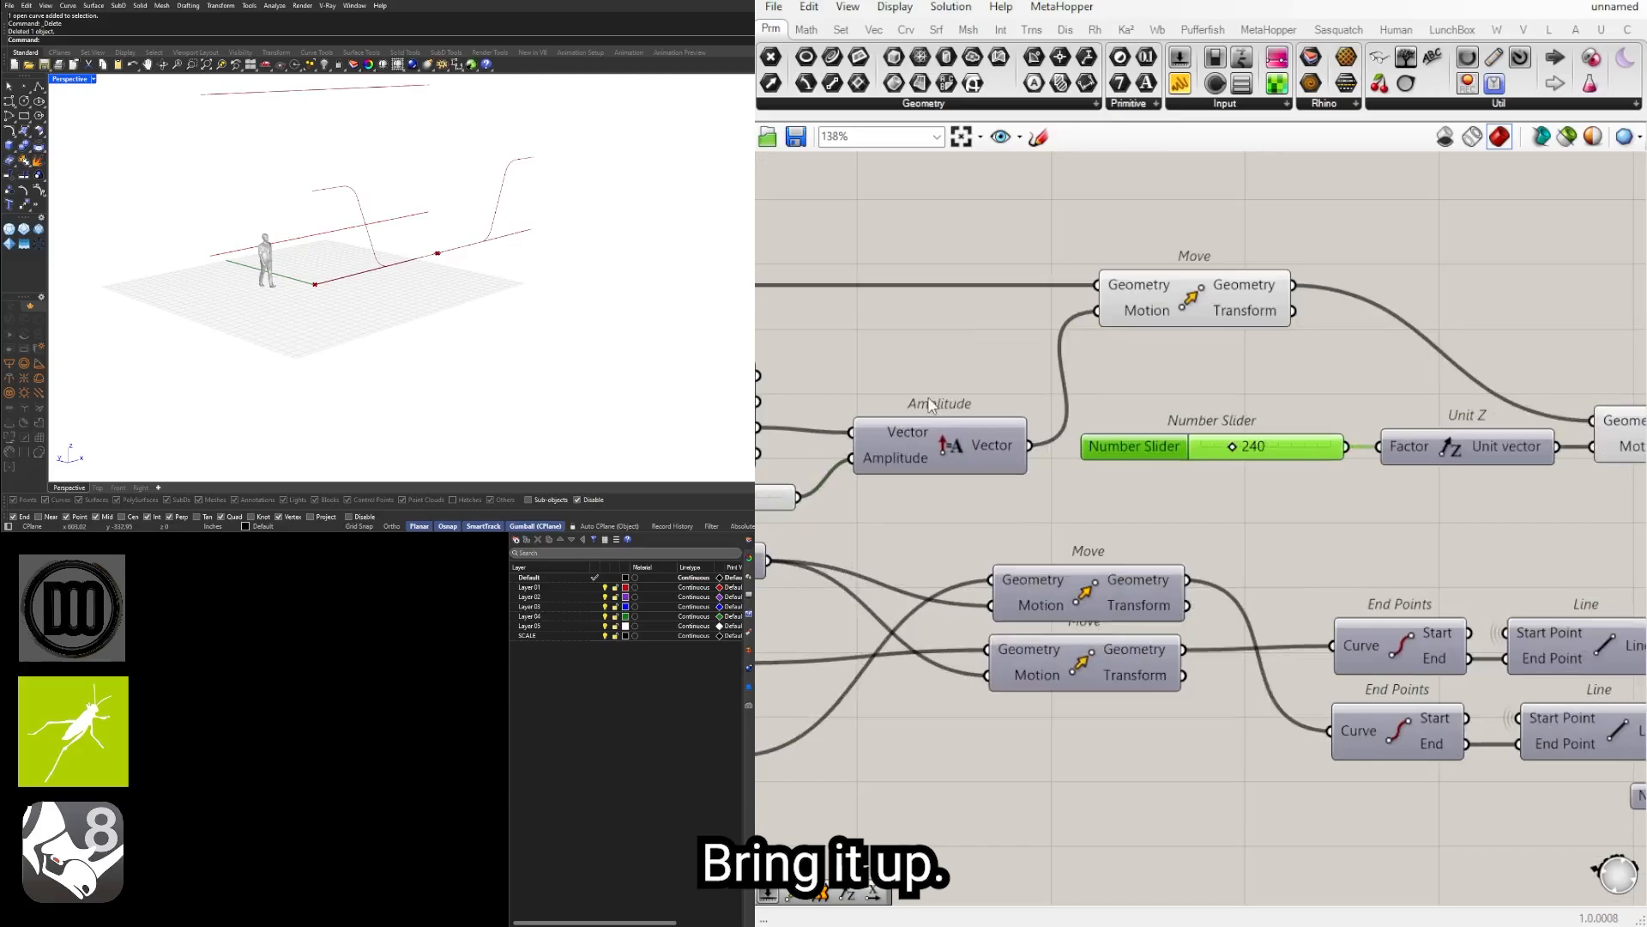
{"action": "scroll", "coordinate": [1449, 429], "scroll_direction": "down", "scroll_amount": 3}
Step: Set the number slider feeding the original Unit Z to 160
{"action": "right_click_drag", "start_coordinate": [1449, 429], "coordinate": [1532, 429]}
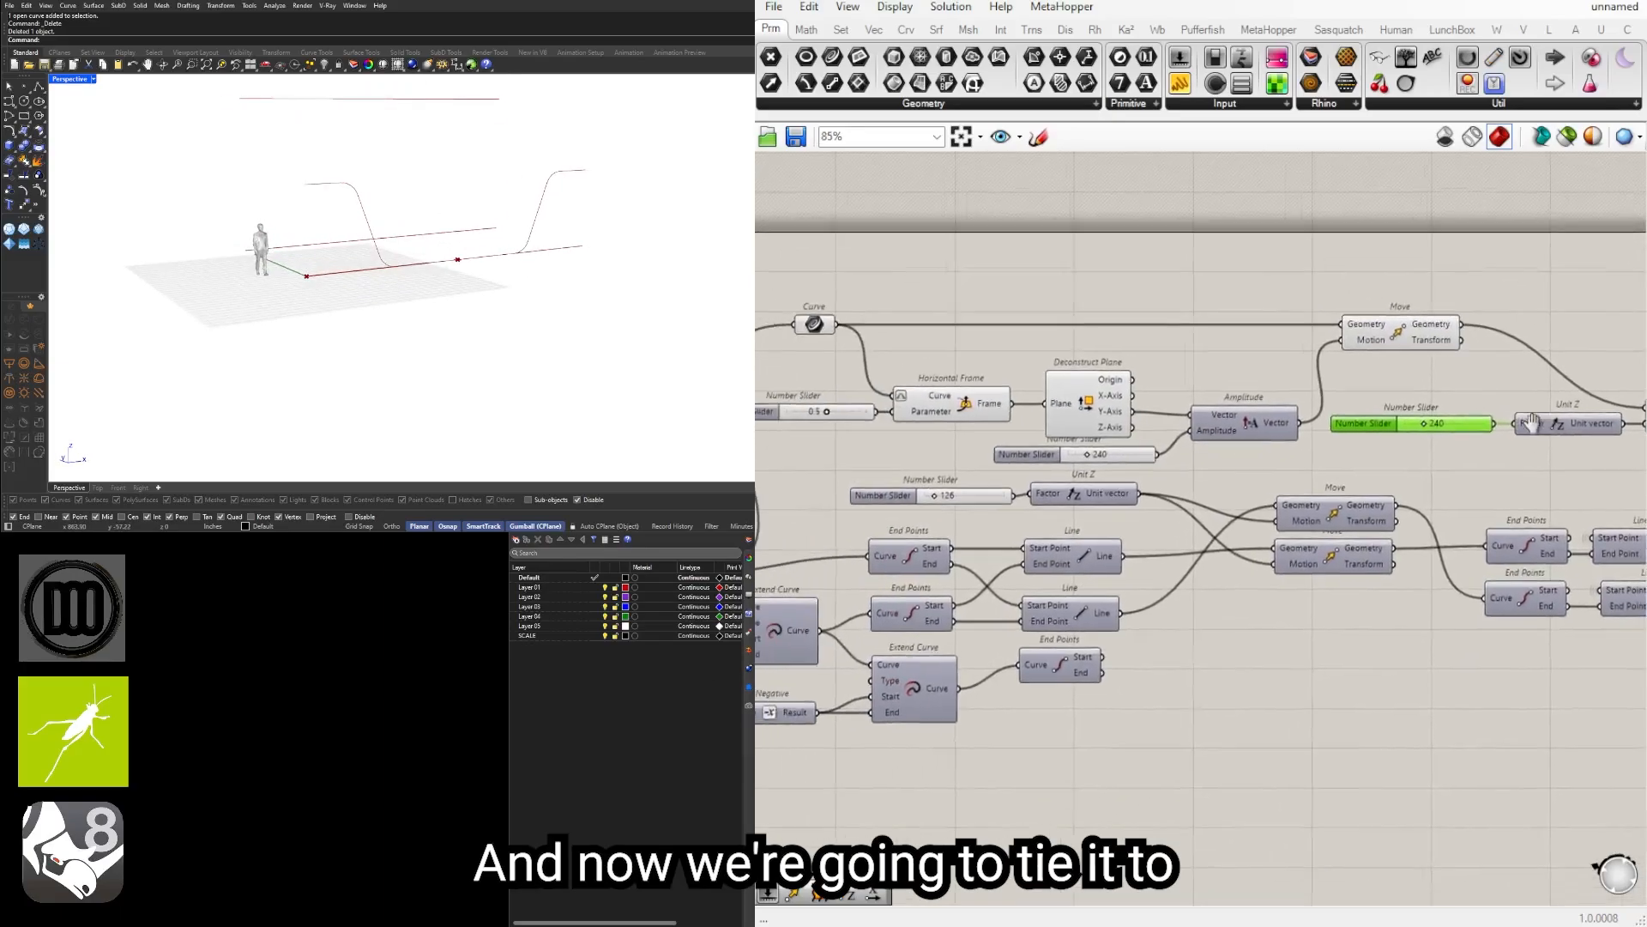
{"action": "scroll", "coordinate": [1118, 511], "scroll_direction": "down", "scroll_amount": 1}
{"action": "right_click_drag", "start_coordinate": [1118, 510], "coordinate": [1380, 463]}
{"action": "scroll", "coordinate": [1165, 551], "scroll_direction": "up", "scroll_amount": 1}
{"action": "right_click_drag", "start_coordinate": [1165, 552], "coordinate": [1015, 555]}
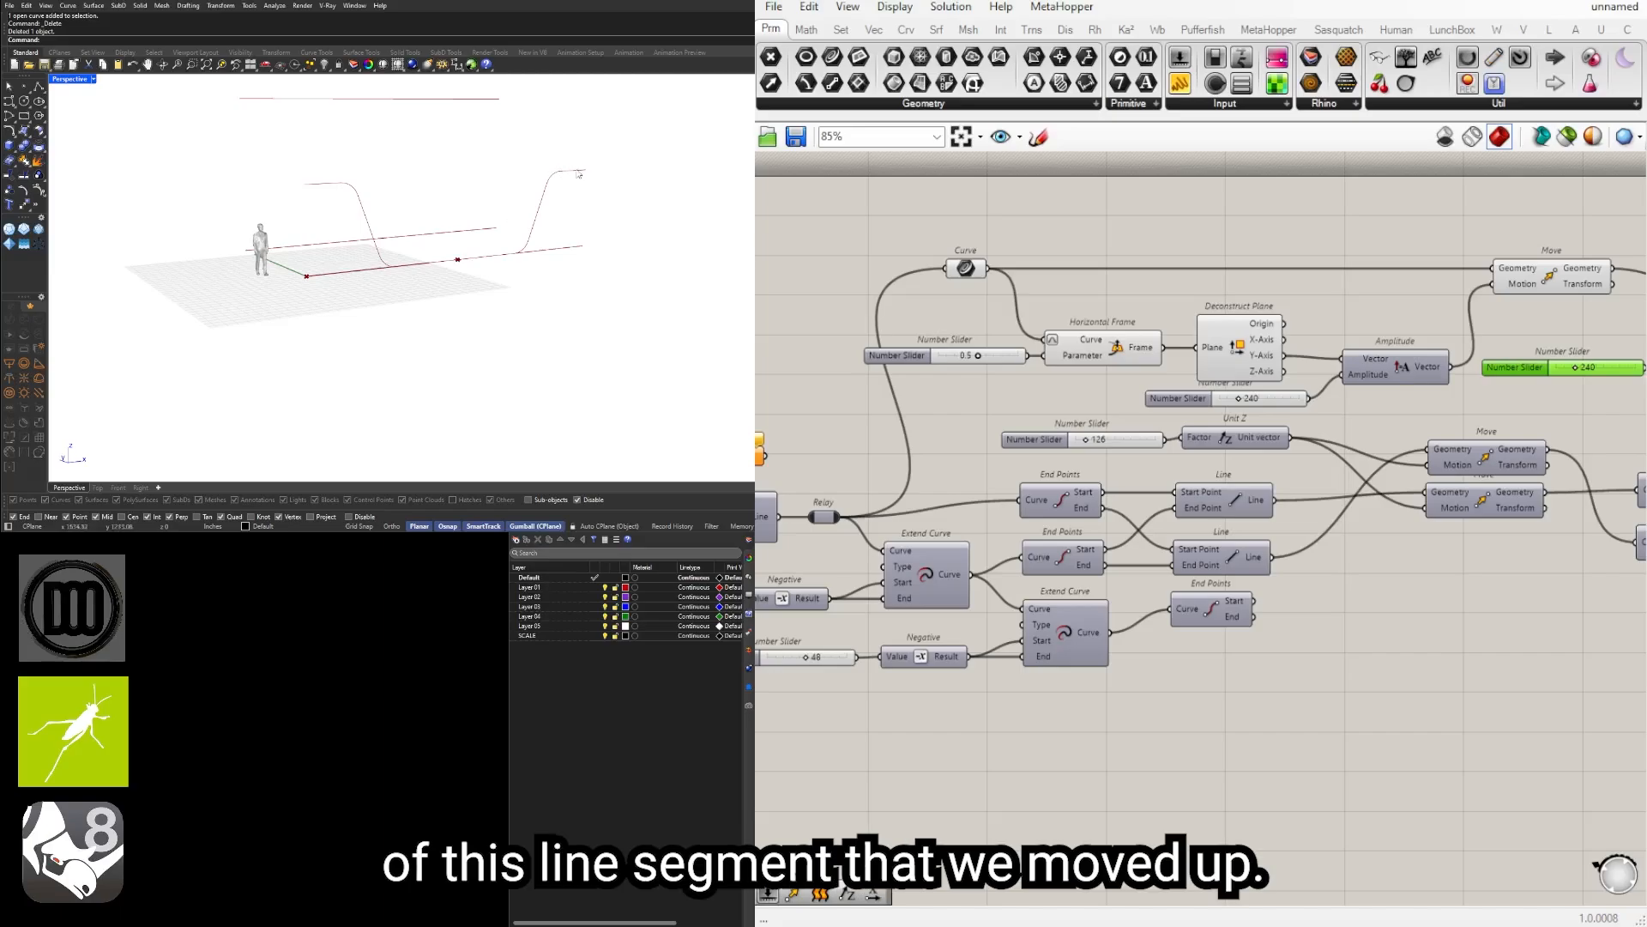
{"action": "scroll", "coordinate": [849, 446], "scroll_direction": "up", "scroll_amount": 3}
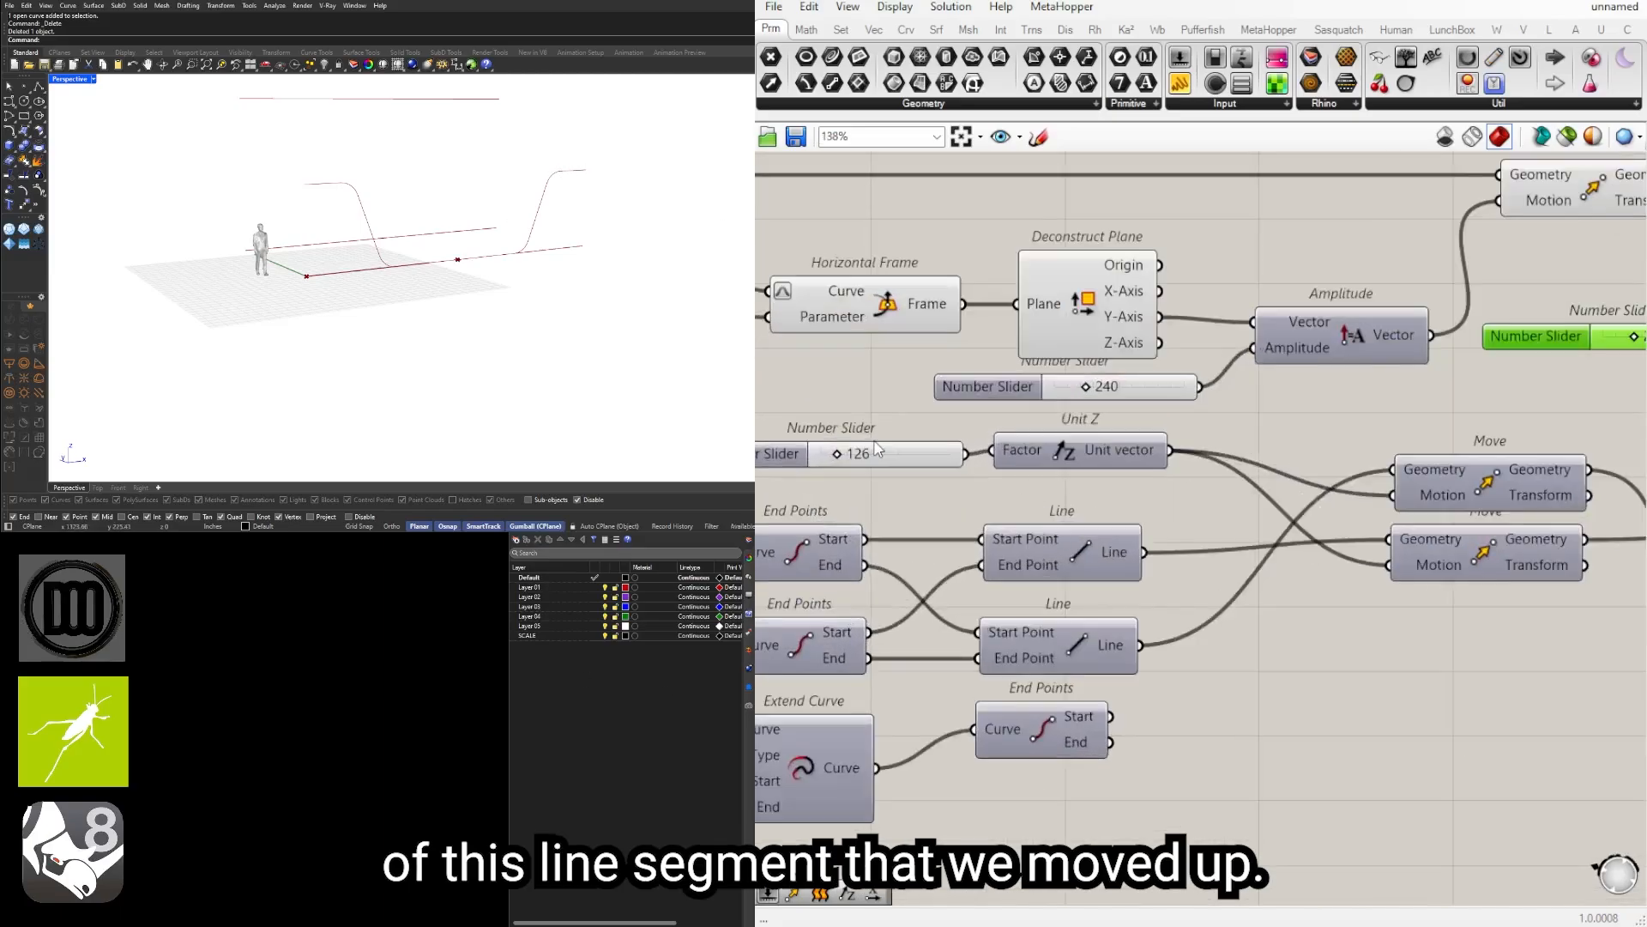
{"action": "scroll", "coordinate": [841, 450], "scroll_direction": "up", "scroll_amount": 4}
{"action": "left_click", "coordinate": [837, 461]}
{"action": "mouse_move", "coordinate": [836, 461]}
{"action": "left_mouse_down"}
{"action": "mouse_move", "coordinate": [862, 459]}
{"action": "mouse_move", "coordinate": [846, 459]}
{"action": "left_mouse_up"}
{"action": "scroll", "coordinate": [866, 456], "scroll_direction": "down", "scroll_amount": 2}
{"action": "right_click_drag", "start_coordinate": [1109, 474], "coordinate": [1041, 521]}
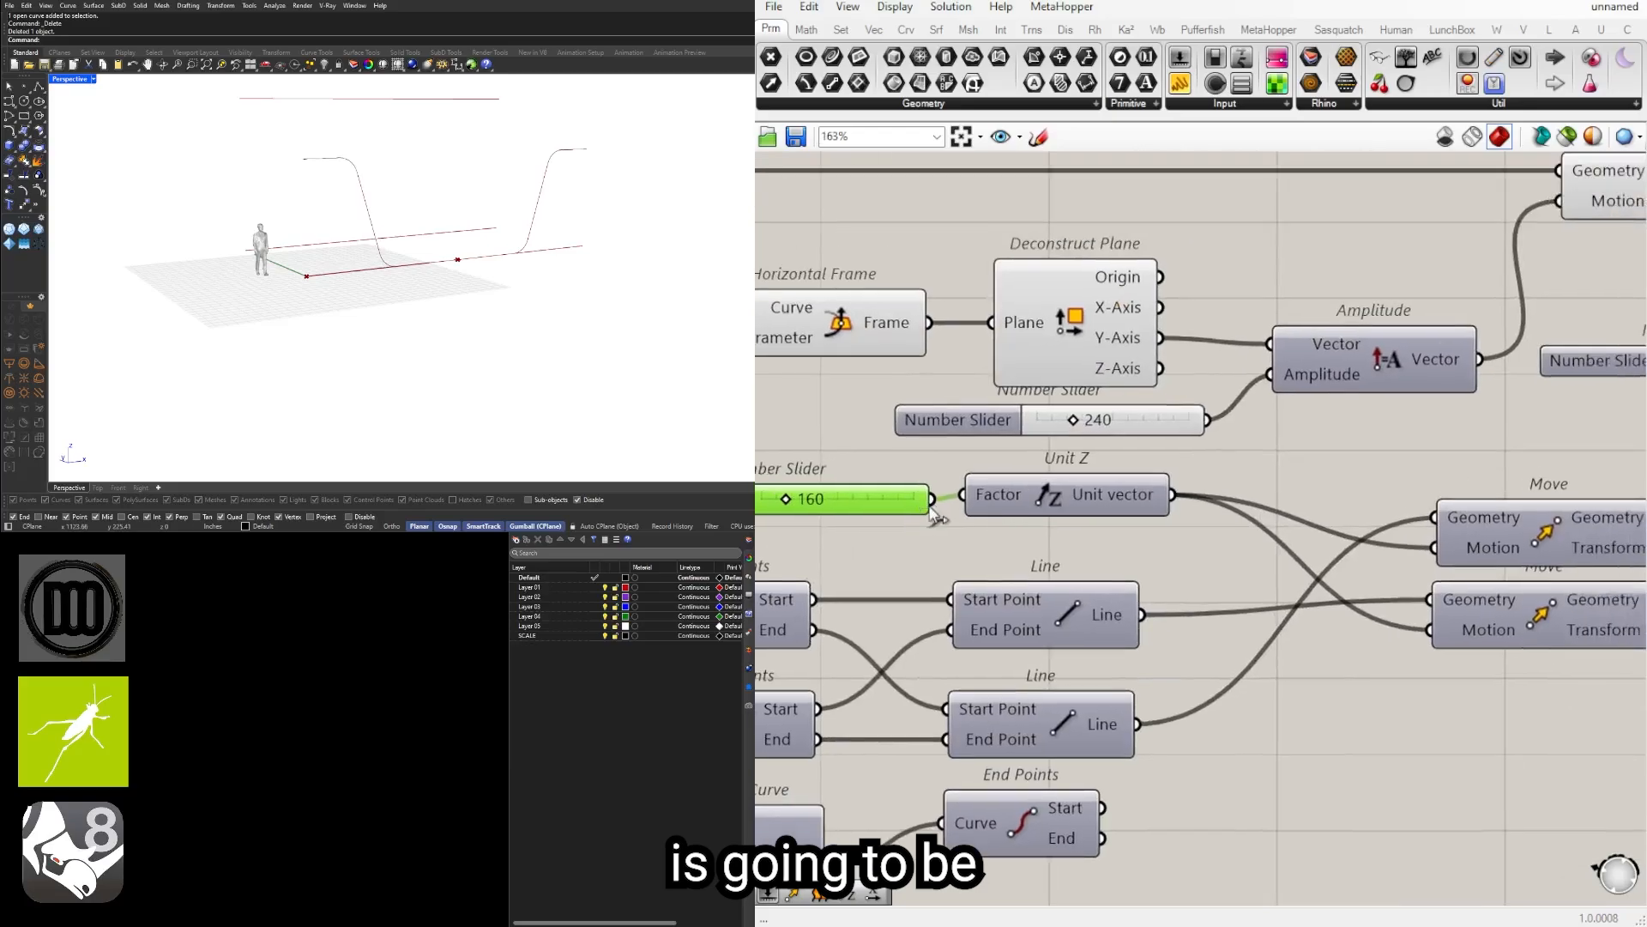
Step: Connect the original Unit Z's height slider to the new Unit Z's Factor and delete the copied 240 slider
{"action": "left_click_drag", "start_coordinate": [931, 508], "coordinate": [1209, 508]}
{"action": "scroll", "coordinate": [950, 505], "scroll_direction": "down", "scroll_amount": 6}
{"action": "scroll", "coordinate": [1335, 452], "scroll_direction": "up", "scroll_amount": 6}
{"action": "scroll", "coordinate": [1242, 520], "scroll_direction": "down", "scroll_amount": 5}
{"action": "key", "text": "Delete"}
{"action": "left_click_drag", "start_coordinate": [1505, 526], "coordinate": [1277, 523]}
Step: Set the shared height slider to 134 and check the raised line against the stair ends
{"action": "right_click_drag", "start_coordinate": [1287, 452], "coordinate": [1591, 431]}
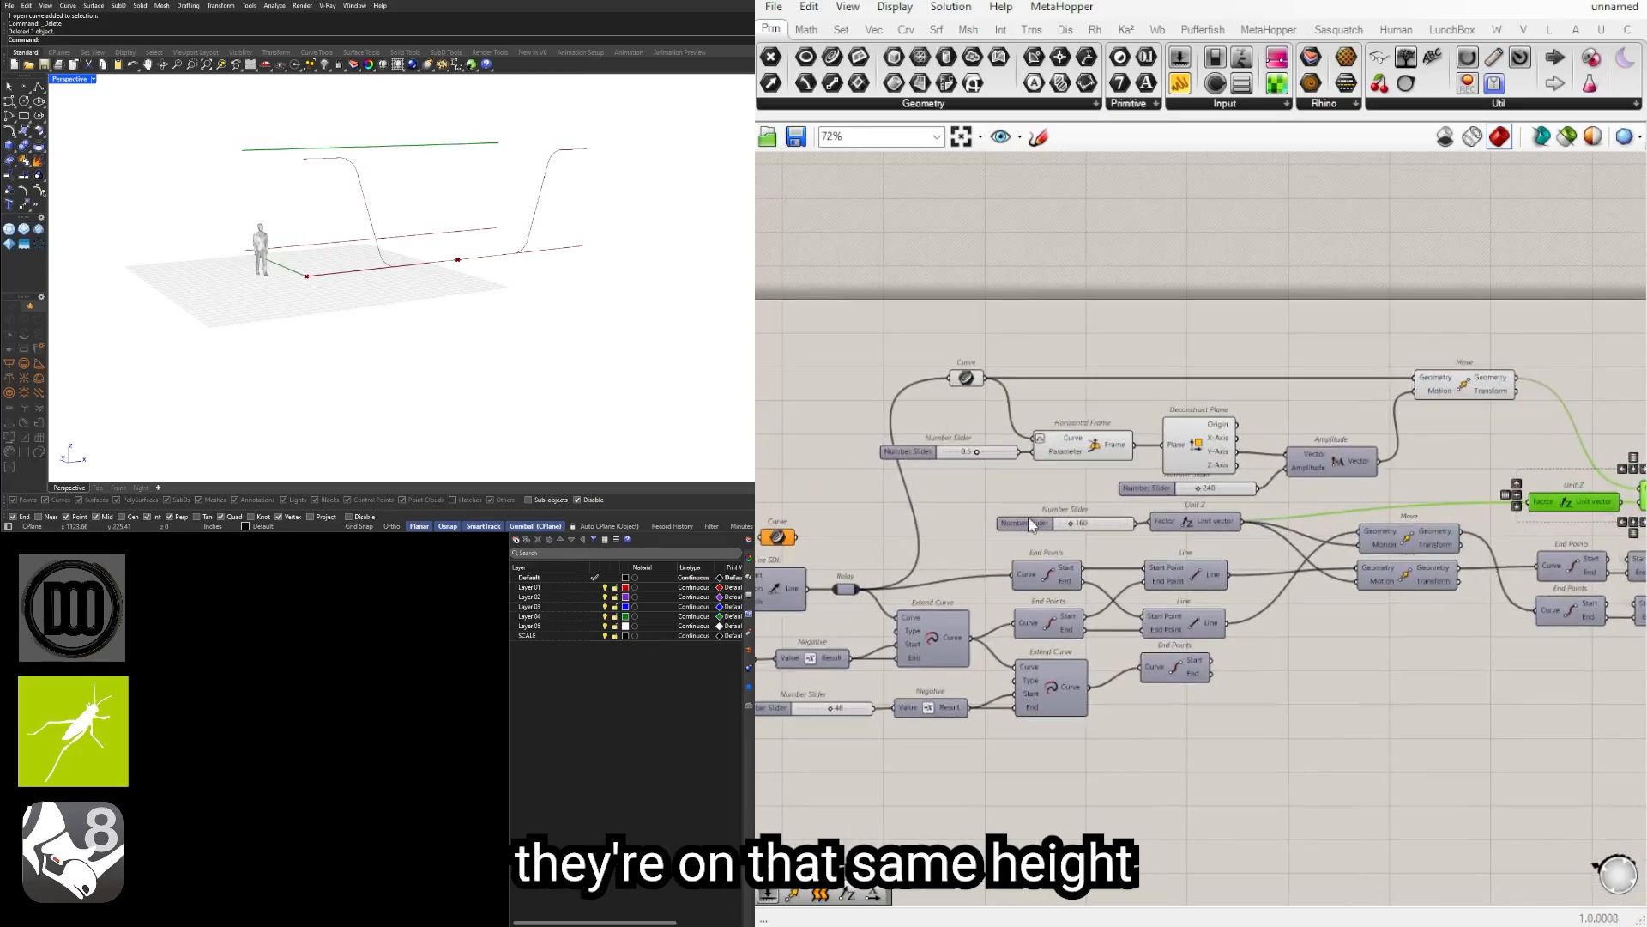
{"action": "scroll", "coordinate": [1028, 521], "scroll_direction": "up", "scroll_amount": 6}
{"action": "left_click", "coordinate": [1029, 530]}
{"action": "scroll", "coordinate": [1115, 530], "scroll_direction": "up", "scroll_amount": 4}
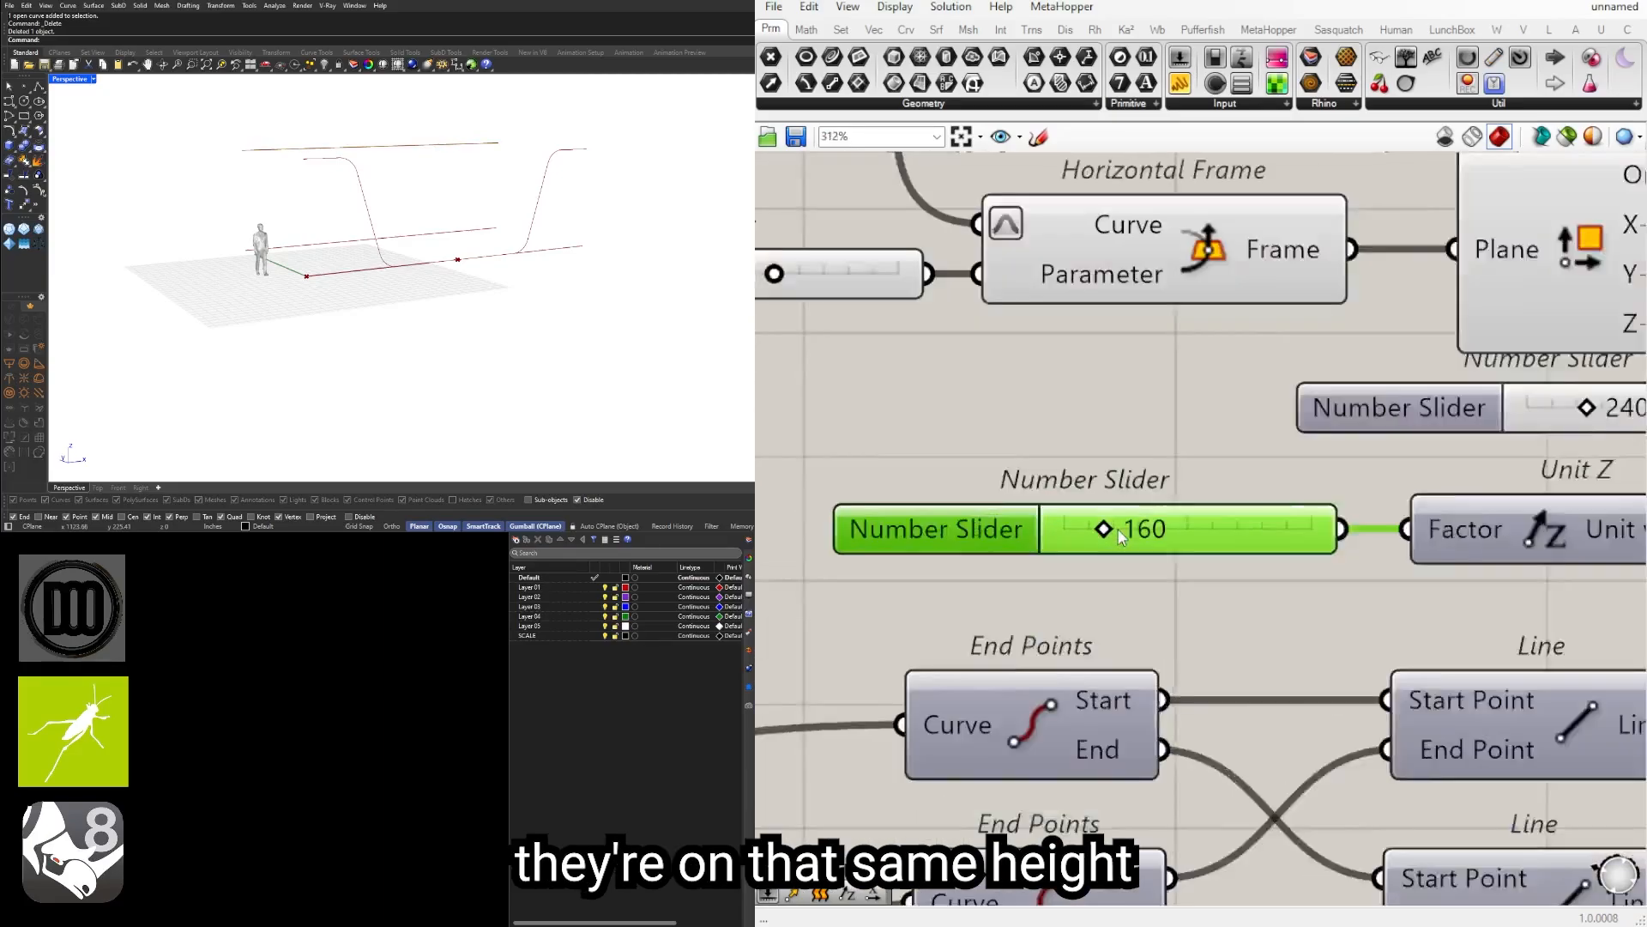
{"action": "left_click_drag", "start_coordinate": [1113, 530], "coordinate": [1096, 539]}
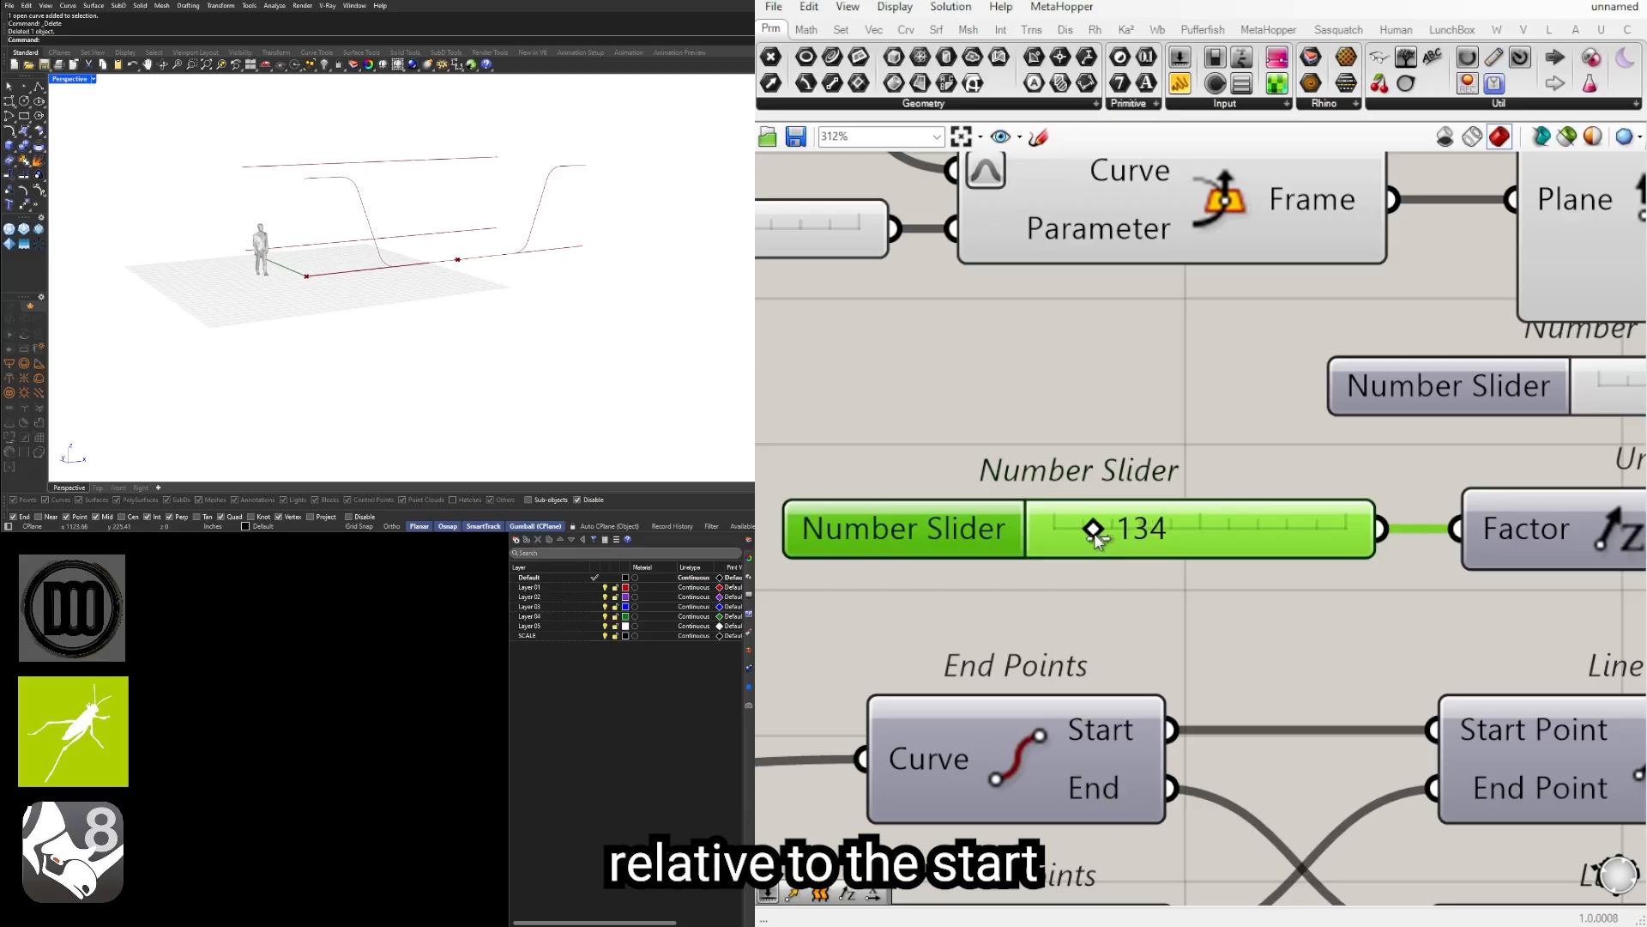
{"action": "right_click_drag", "start_coordinate": [518, 272], "coordinate": [457, 272]}
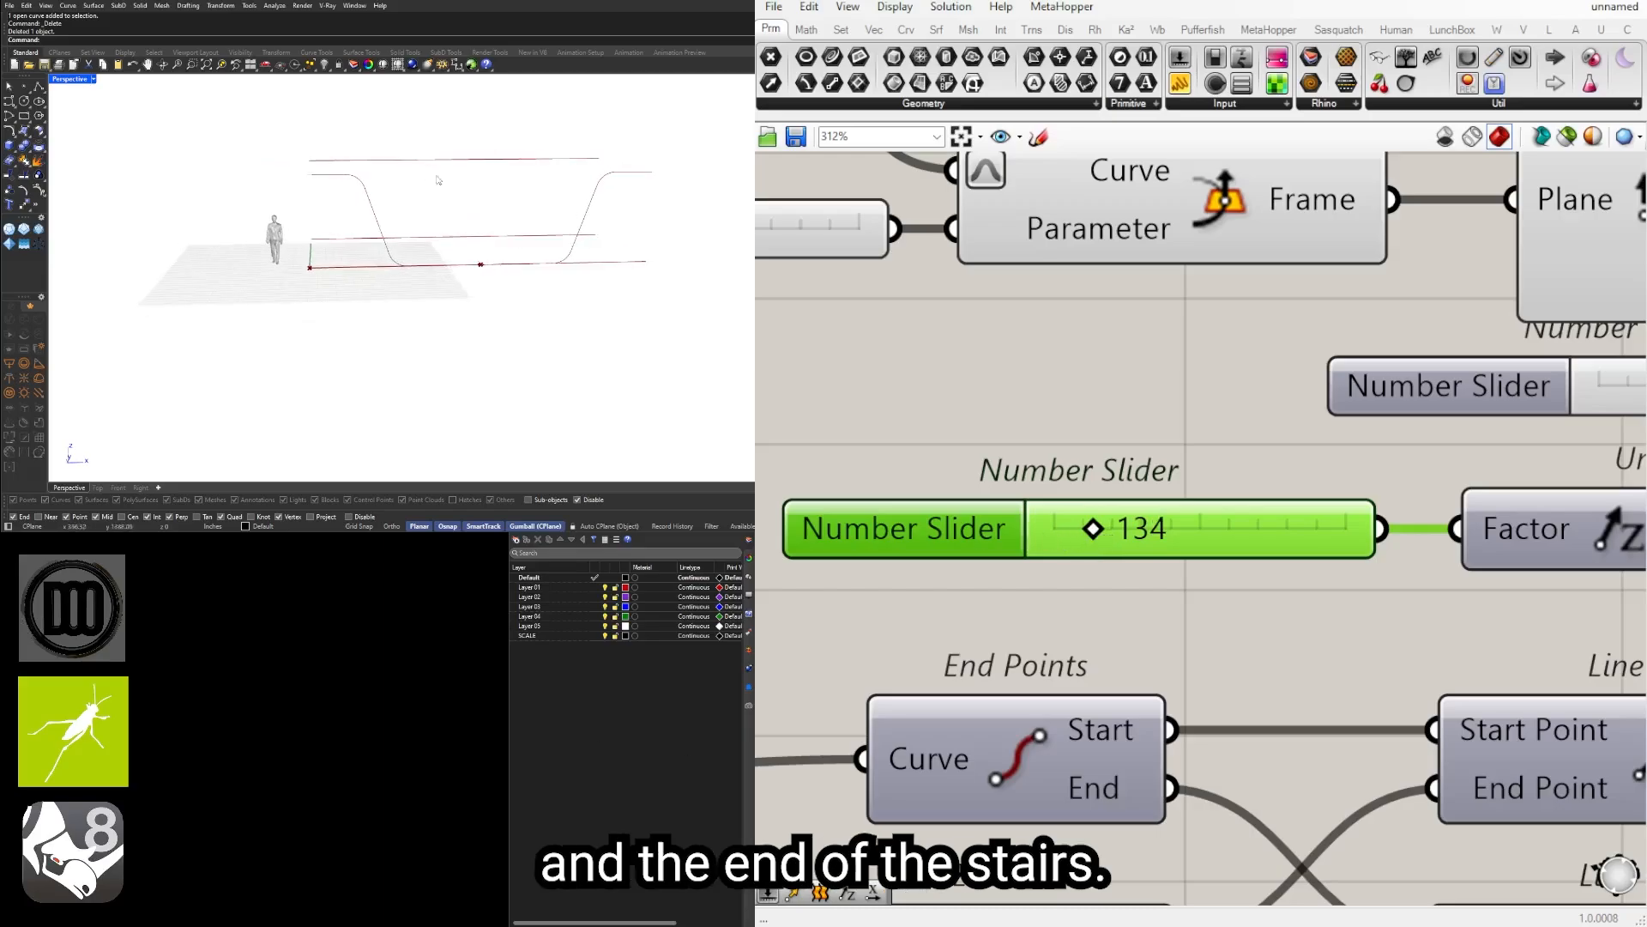
Step: Place the new Unit Z directly beneath the first Move and line up the second Move beside it
{"action": "scroll", "coordinate": [1214, 438], "scroll_direction": "down", "scroll_amount": 6}
{"action": "right_click_drag", "start_coordinate": [1587, 450], "coordinate": [1116, 525]}
{"action": "scroll", "coordinate": [1394, 534], "scroll_direction": "down", "scroll_amount": 2}
{"action": "scroll", "coordinate": [1394, 534], "scroll_direction": "up", "scroll_amount": 1}
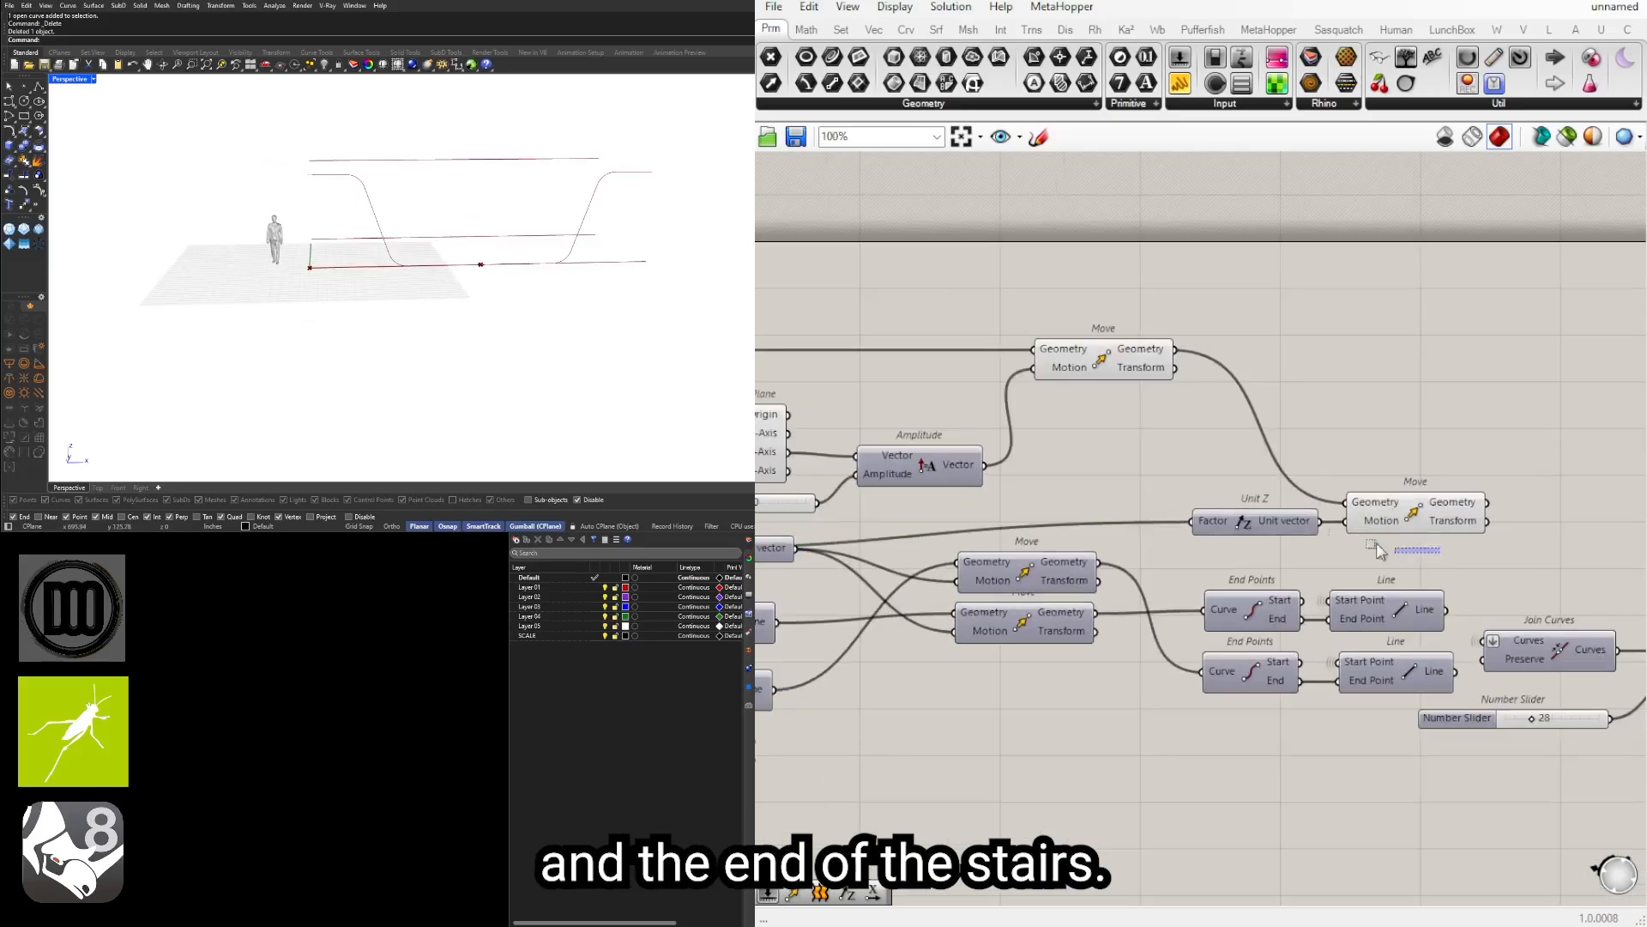
{"action": "left_click_drag", "start_coordinate": [1376, 545], "coordinate": [1287, 497]}
{"action": "left_click_drag", "start_coordinate": [1405, 509], "coordinate": [1348, 356]}
{"action": "left_click", "coordinate": [1300, 316]}
{"action": "left_click", "coordinate": [1405, 383]}
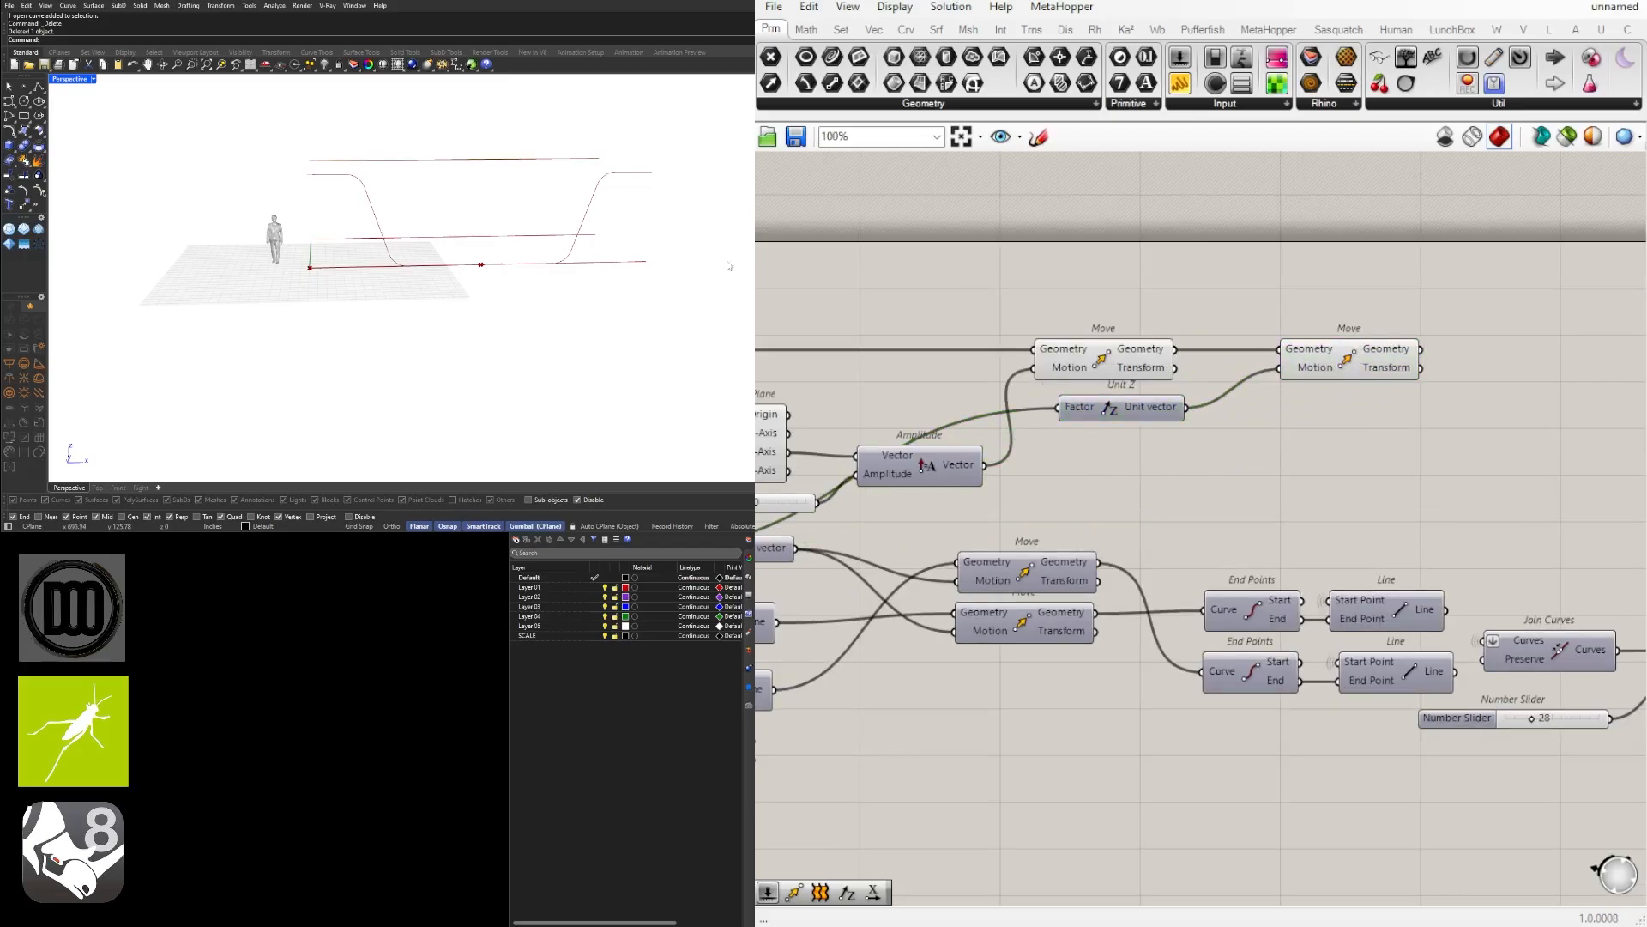
{"action": "right_click_drag", "start_coordinate": [550, 225], "coordinate": [396, 268]}
{"action": "left_click_drag", "start_coordinate": [1350, 360], "coordinate": [1379, 359]}
{"action": "left_click", "coordinate": [1418, 421]}
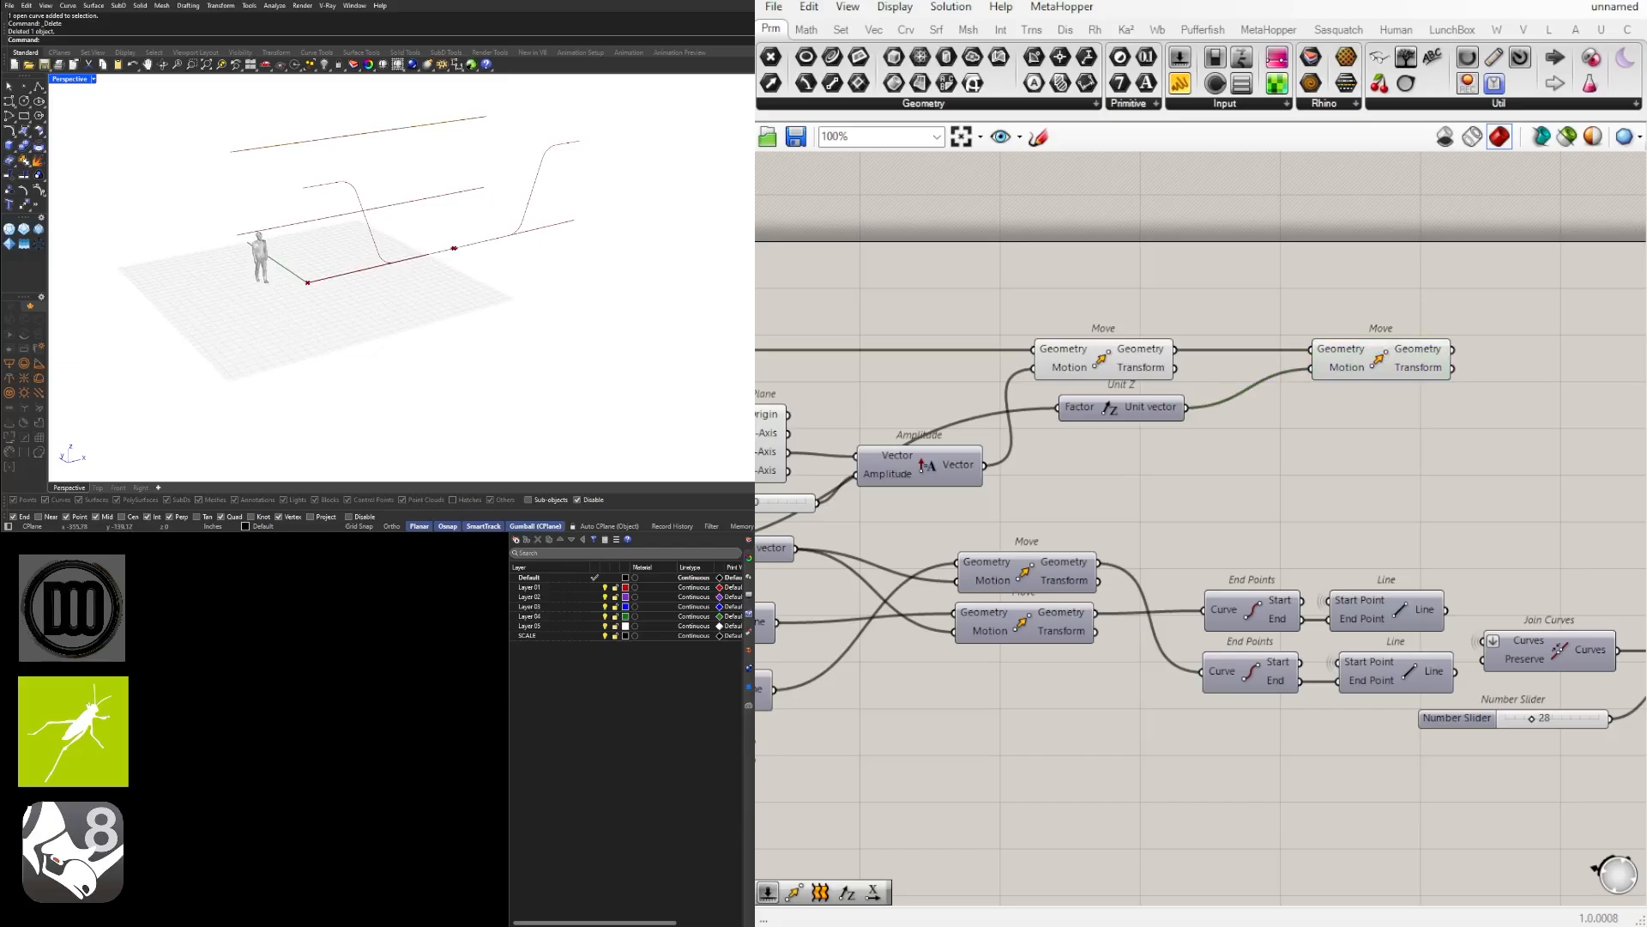
Step: Nudge Amplitude and the first Move slightly farther from Deconstruct Plane
{"action": "scroll", "coordinate": [1338, 508], "scroll_direction": "down", "scroll_amount": 1}
{"action": "right_click_drag", "start_coordinate": [1265, 493], "coordinate": [1536, 475]}
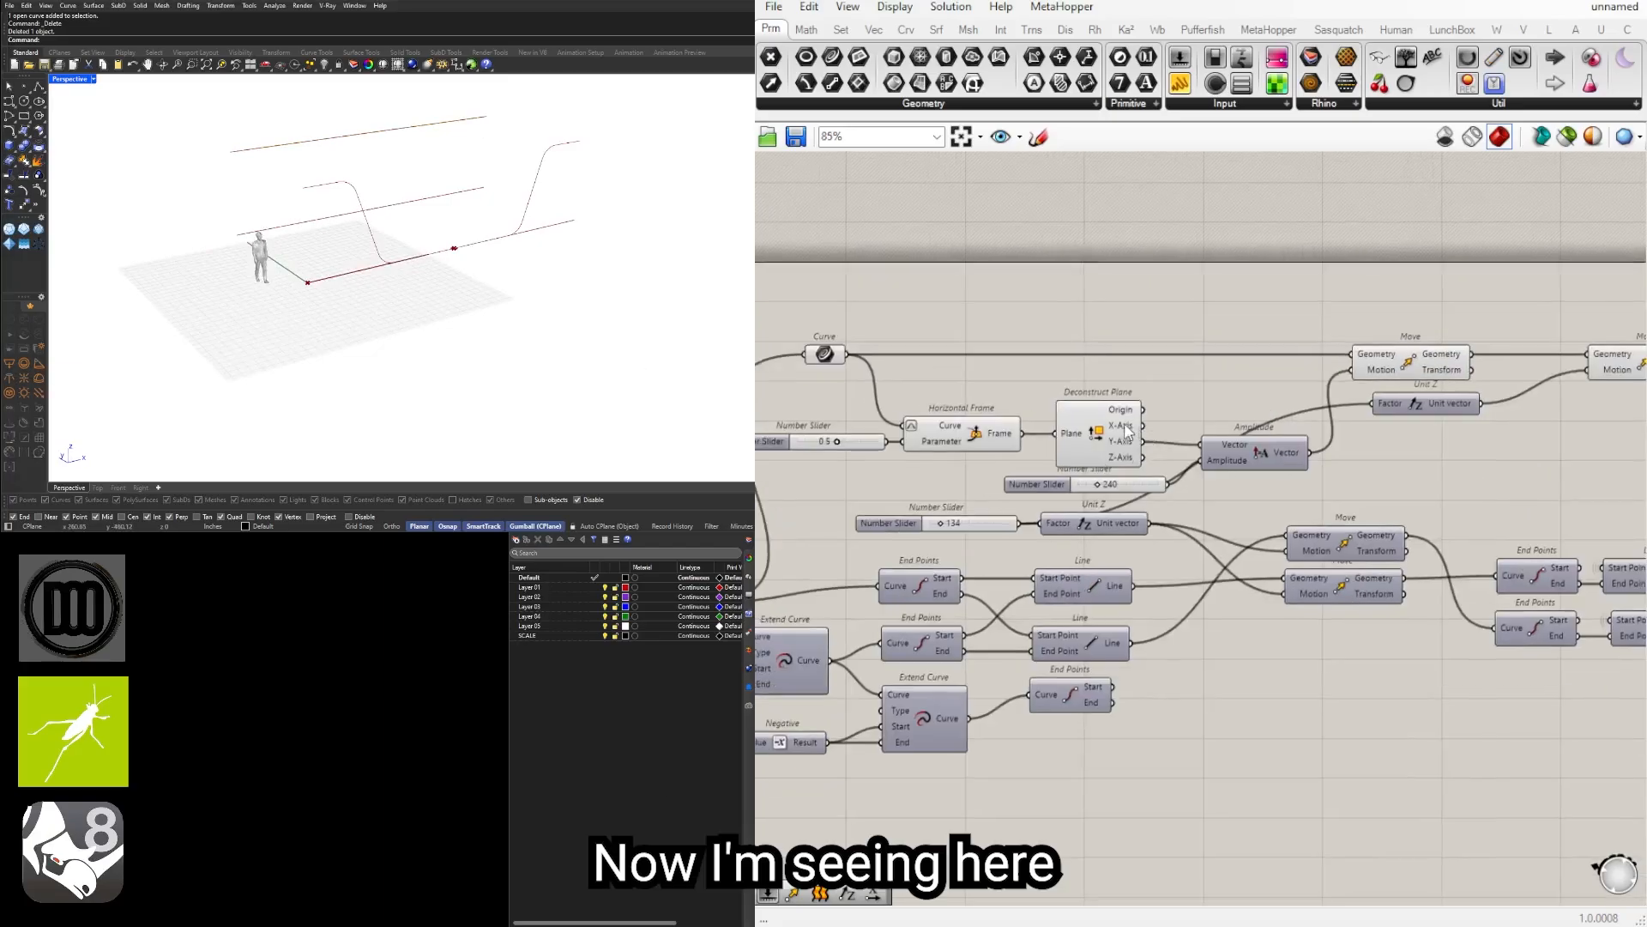
{"action": "left_click_drag", "start_coordinate": [1240, 469], "coordinate": [1251, 465]}
{"action": "right_click_drag", "start_coordinate": [1393, 484], "coordinate": [1110, 483]}
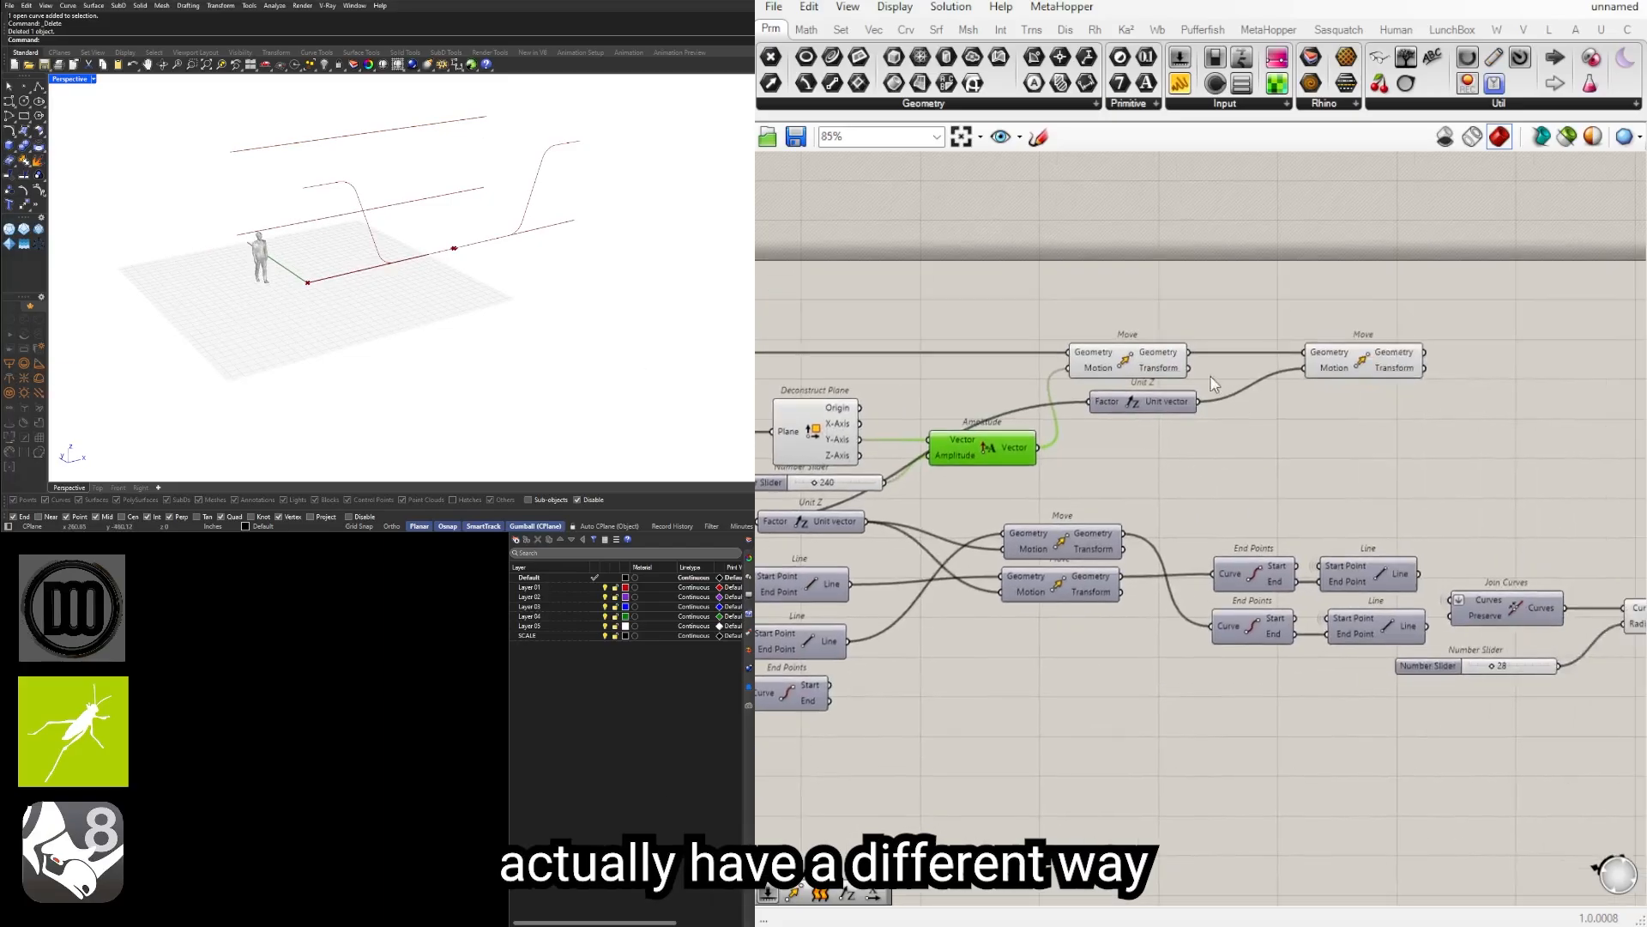
{"action": "left_click_drag", "start_coordinate": [1150, 363], "coordinate": [1165, 363]}
{"action": "right_click_drag", "start_coordinate": [953, 428], "coordinate": [1287, 435]}
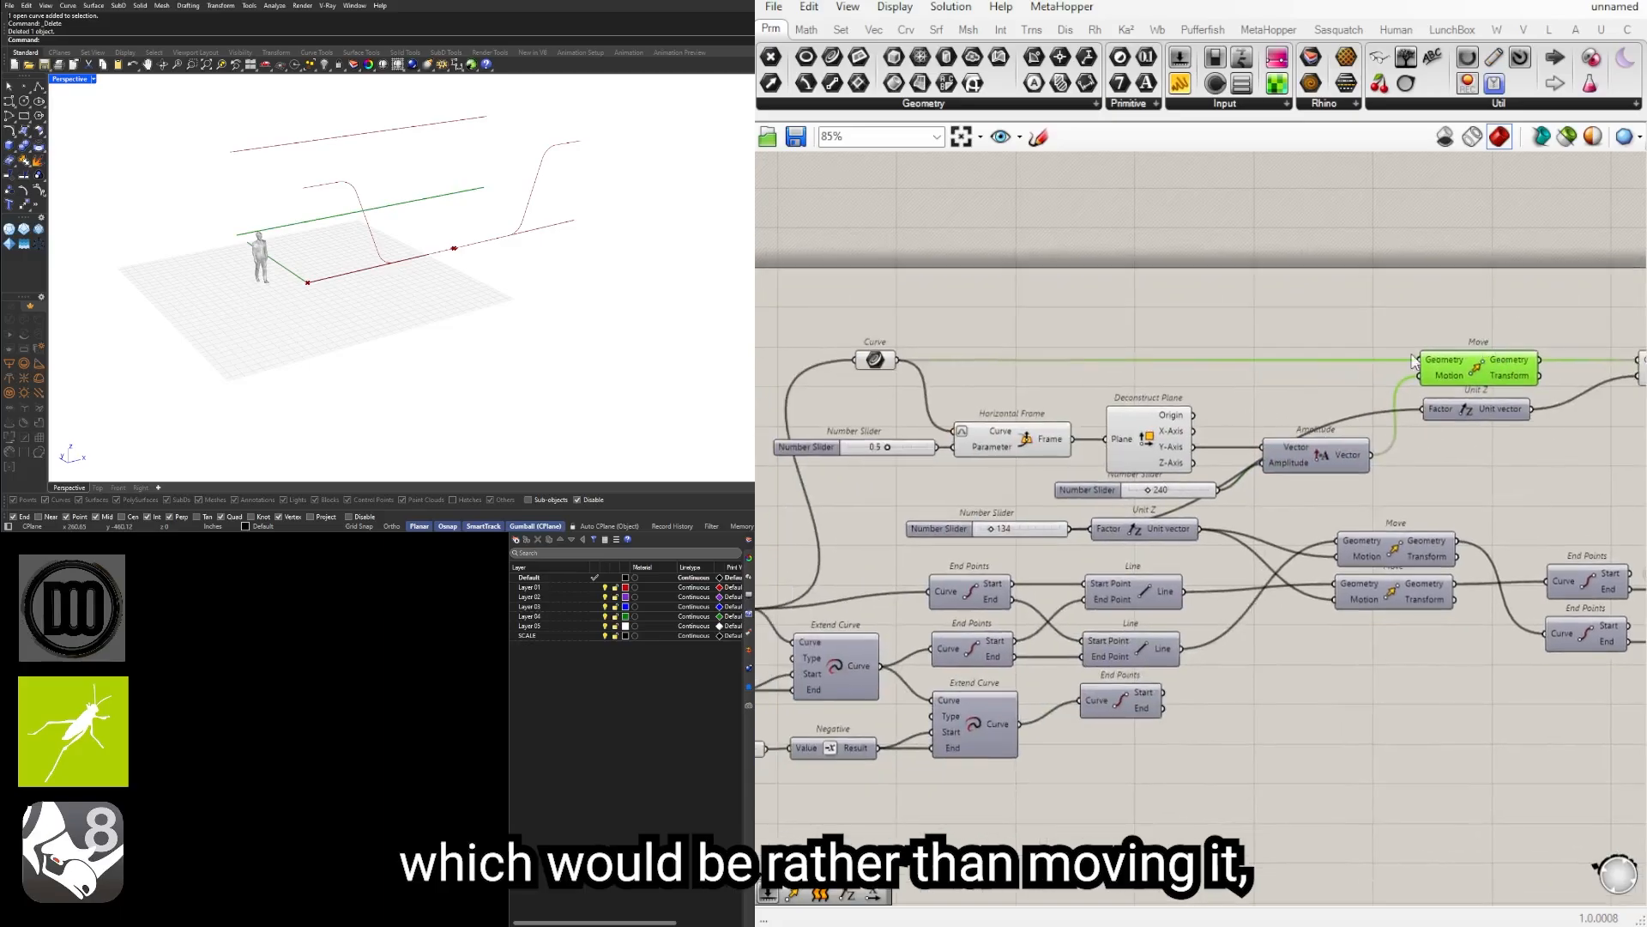
Step: Look up the Offset Curve component as an alternative to moving the line
{"action": "double_click", "coordinate": [1258, 309]}
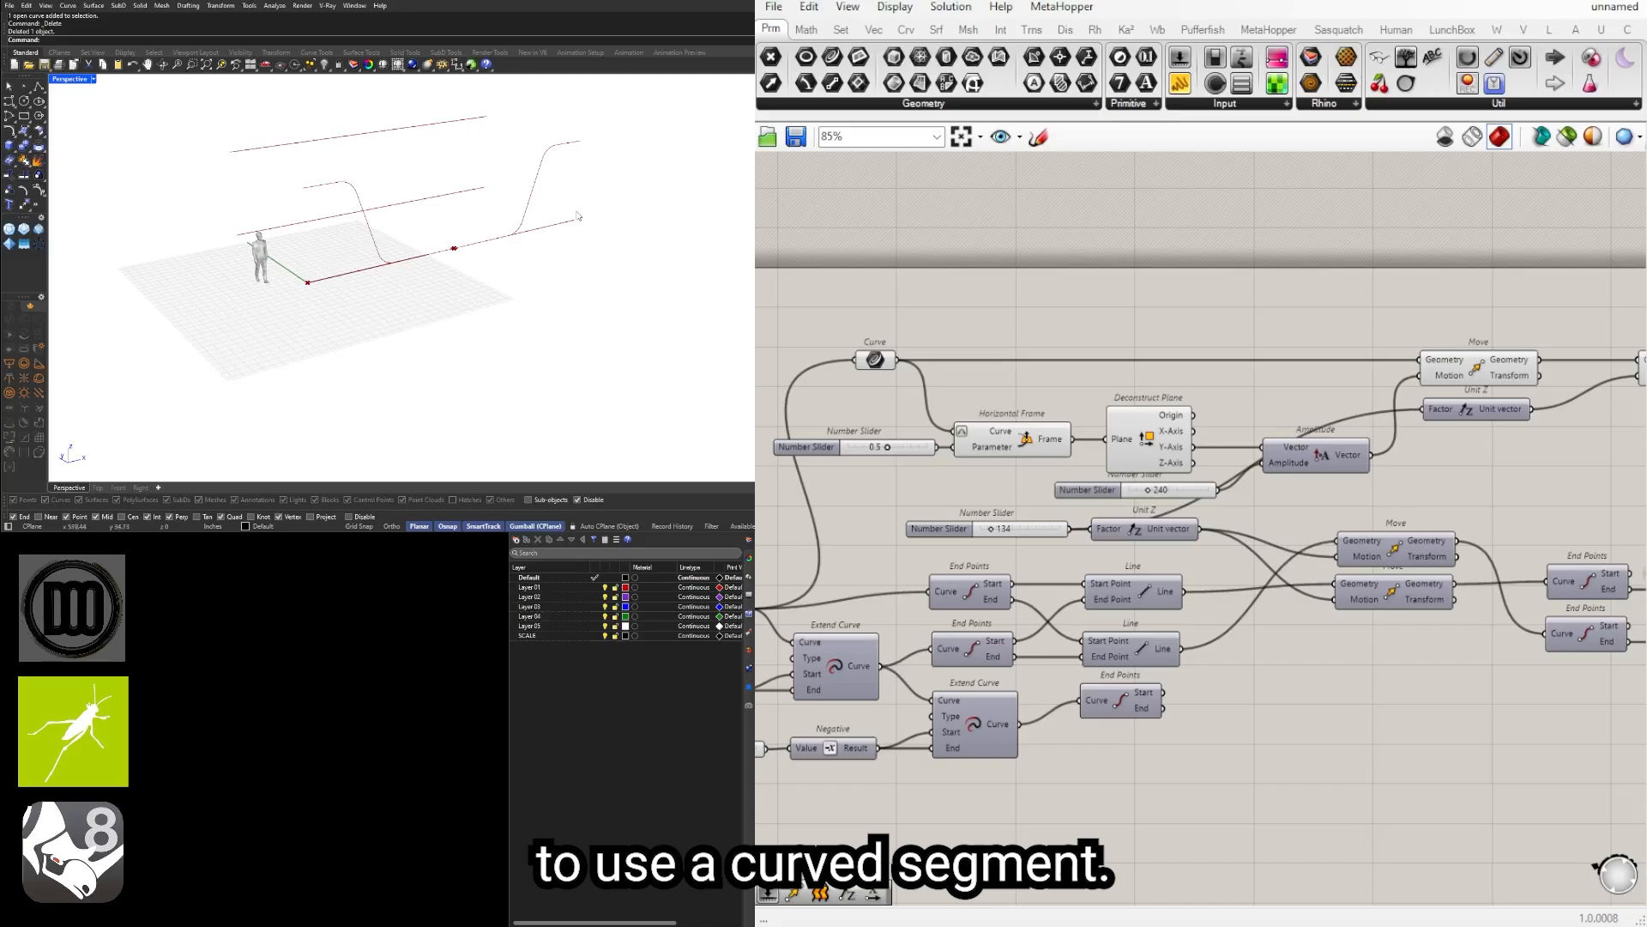
{"action": "double_click", "coordinate": [1174, 316]}
{"action": "type", "text": "o"}
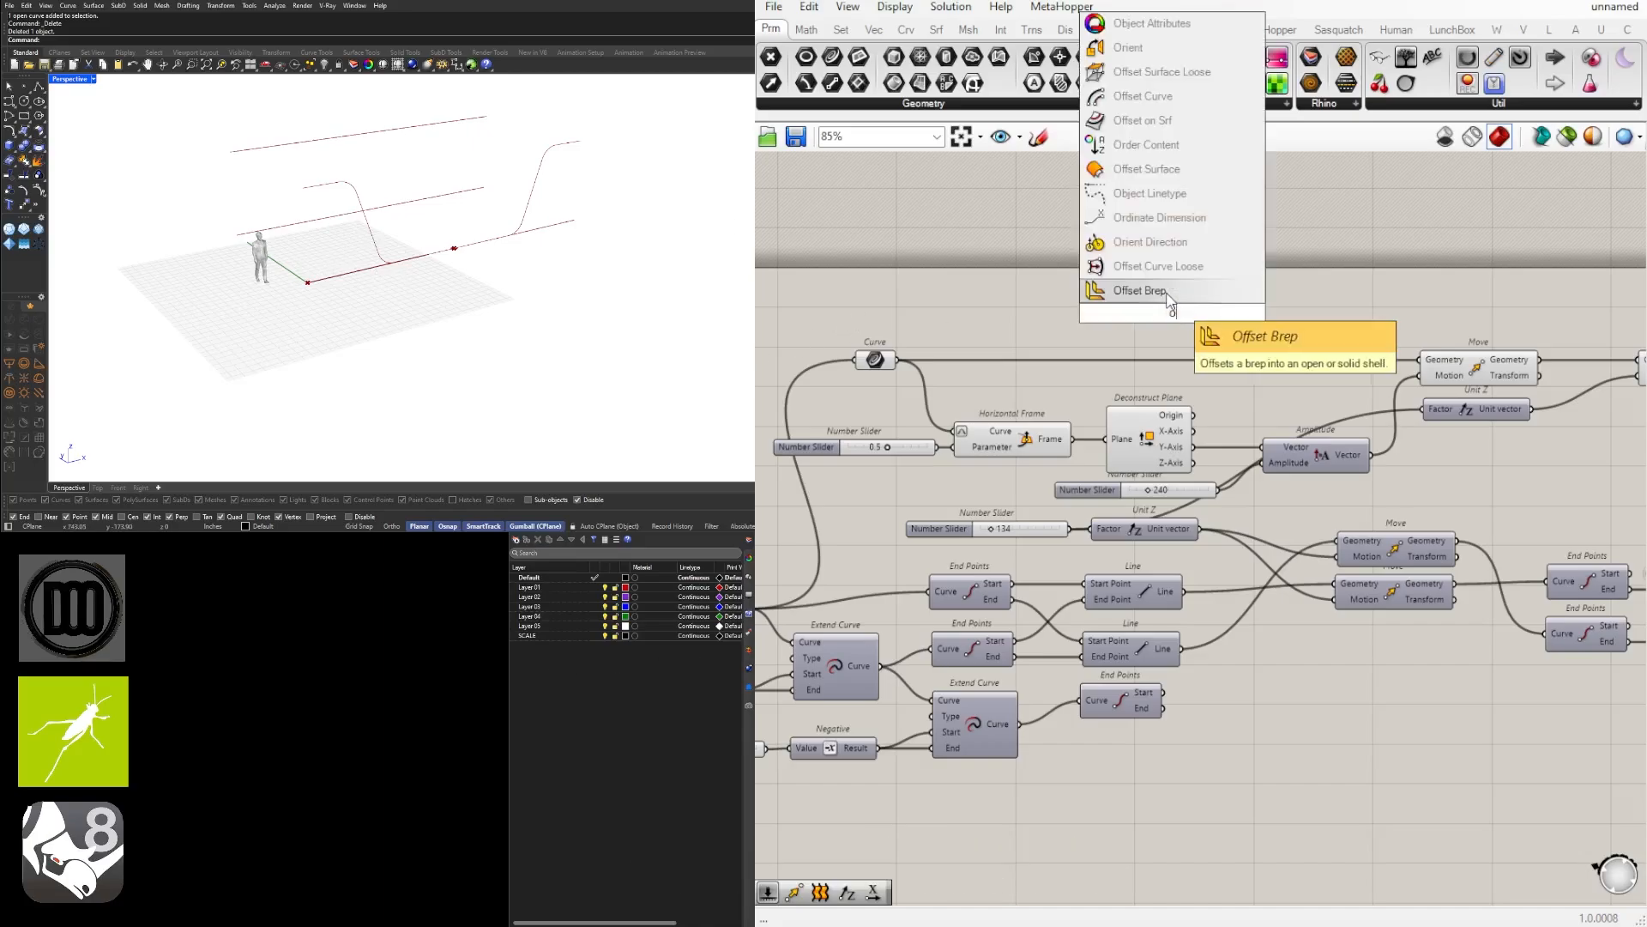
{"action": "type", "text": "ff"}
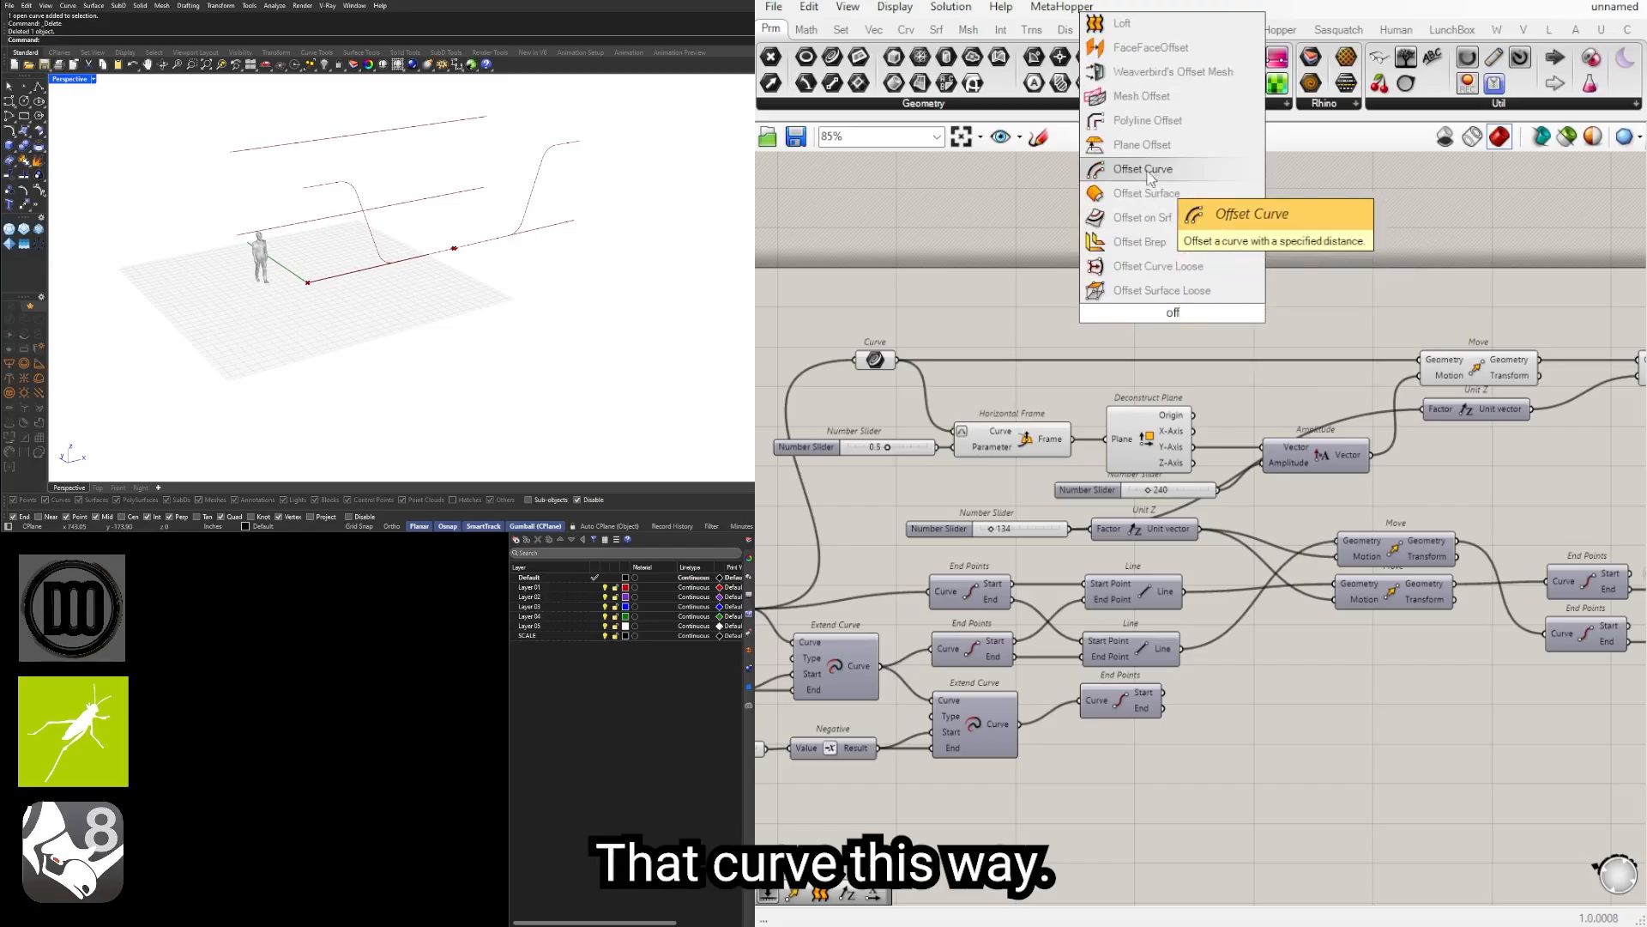
{"action": "left_click", "coordinate": [462, 244]}
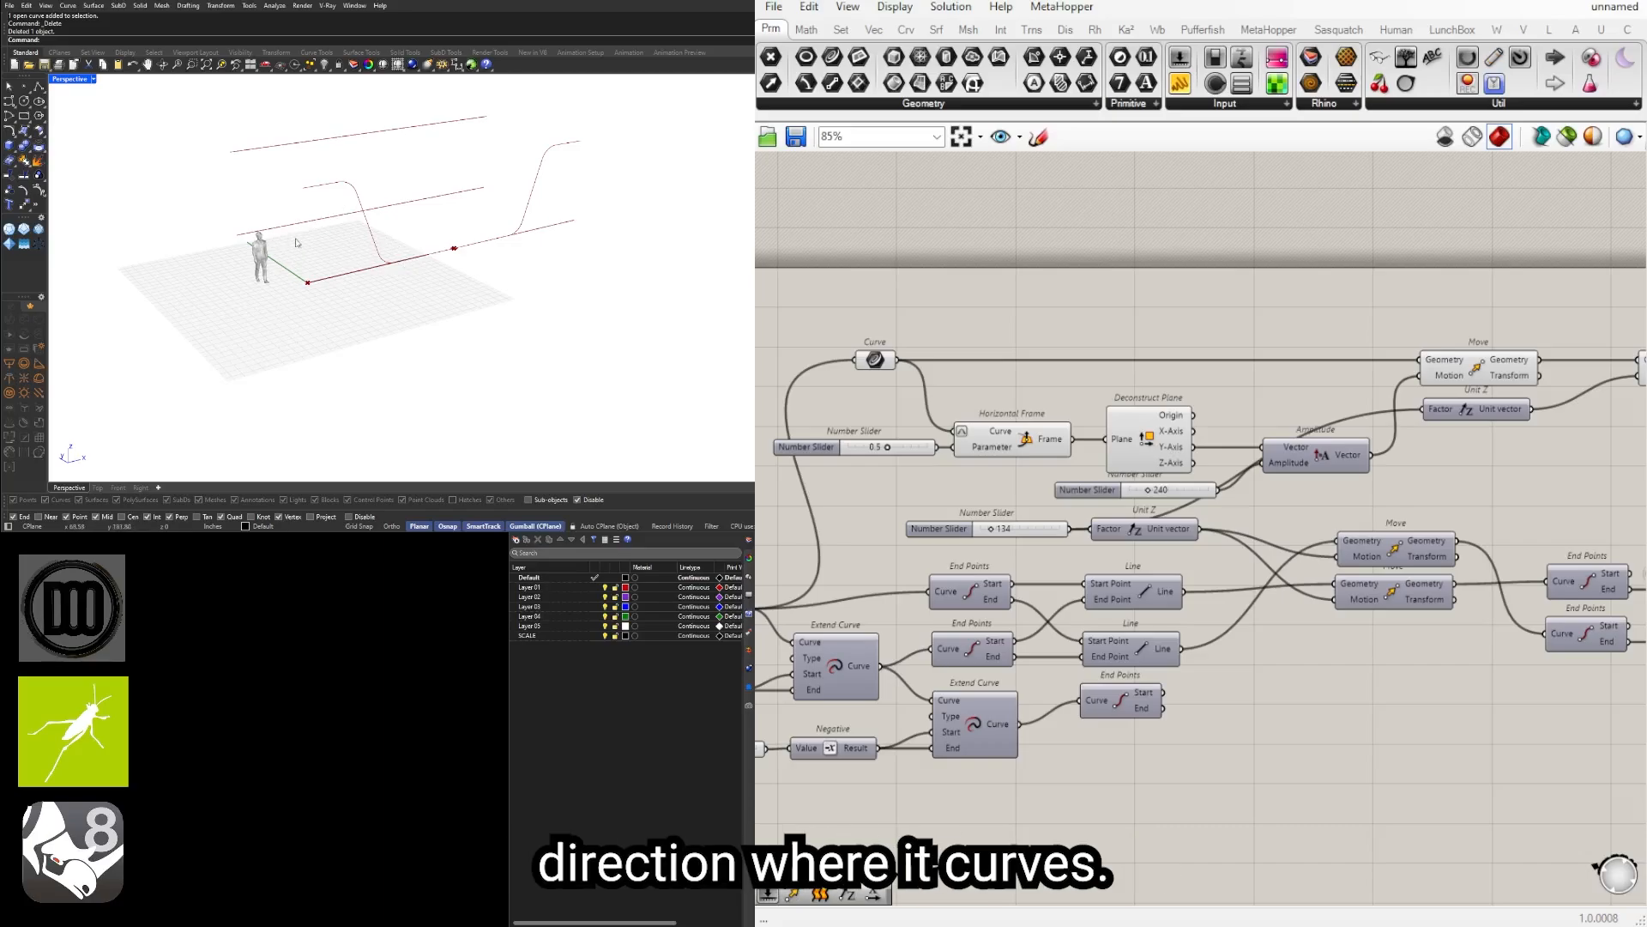
Step: Lower the upper Unit Z and place the second Move closer to the first Move, slightly below its level
{"action": "scroll", "coordinate": [1088, 407], "scroll_direction": "down", "scroll_amount": 3}
{"action": "scroll", "coordinate": [1531, 371], "scroll_direction": "up", "scroll_amount": 6}
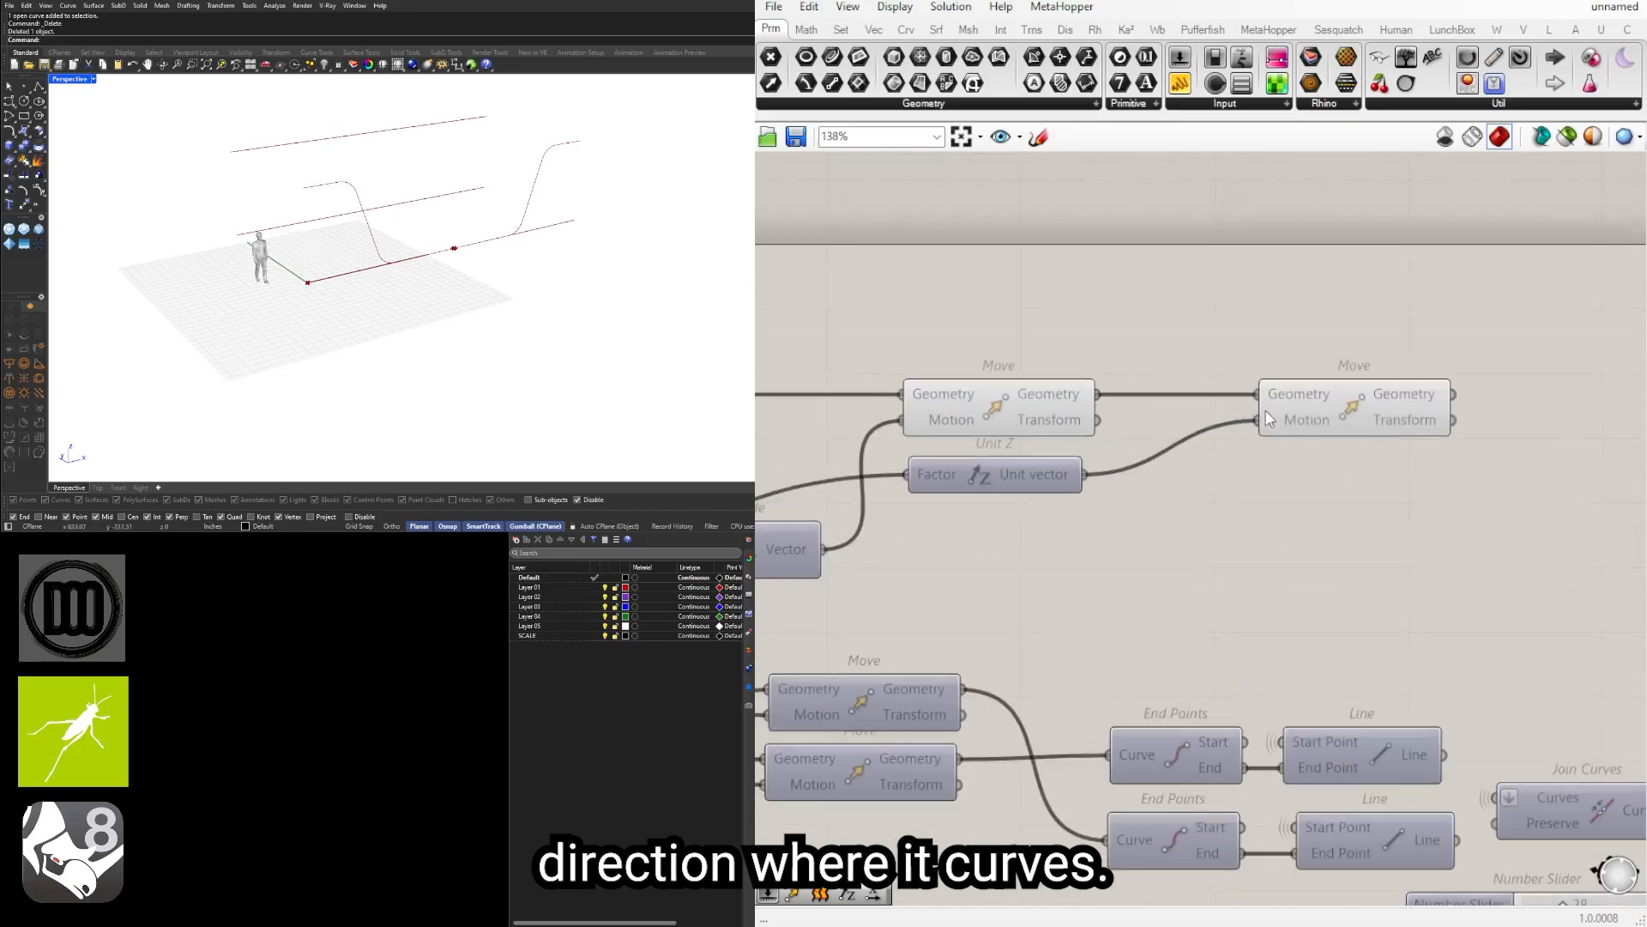
{"action": "left_click_drag", "start_coordinate": [1341, 399], "coordinate": [1255, 400]}
{"action": "scroll", "coordinate": [1267, 435], "scroll_direction": "down", "scroll_amount": 3}
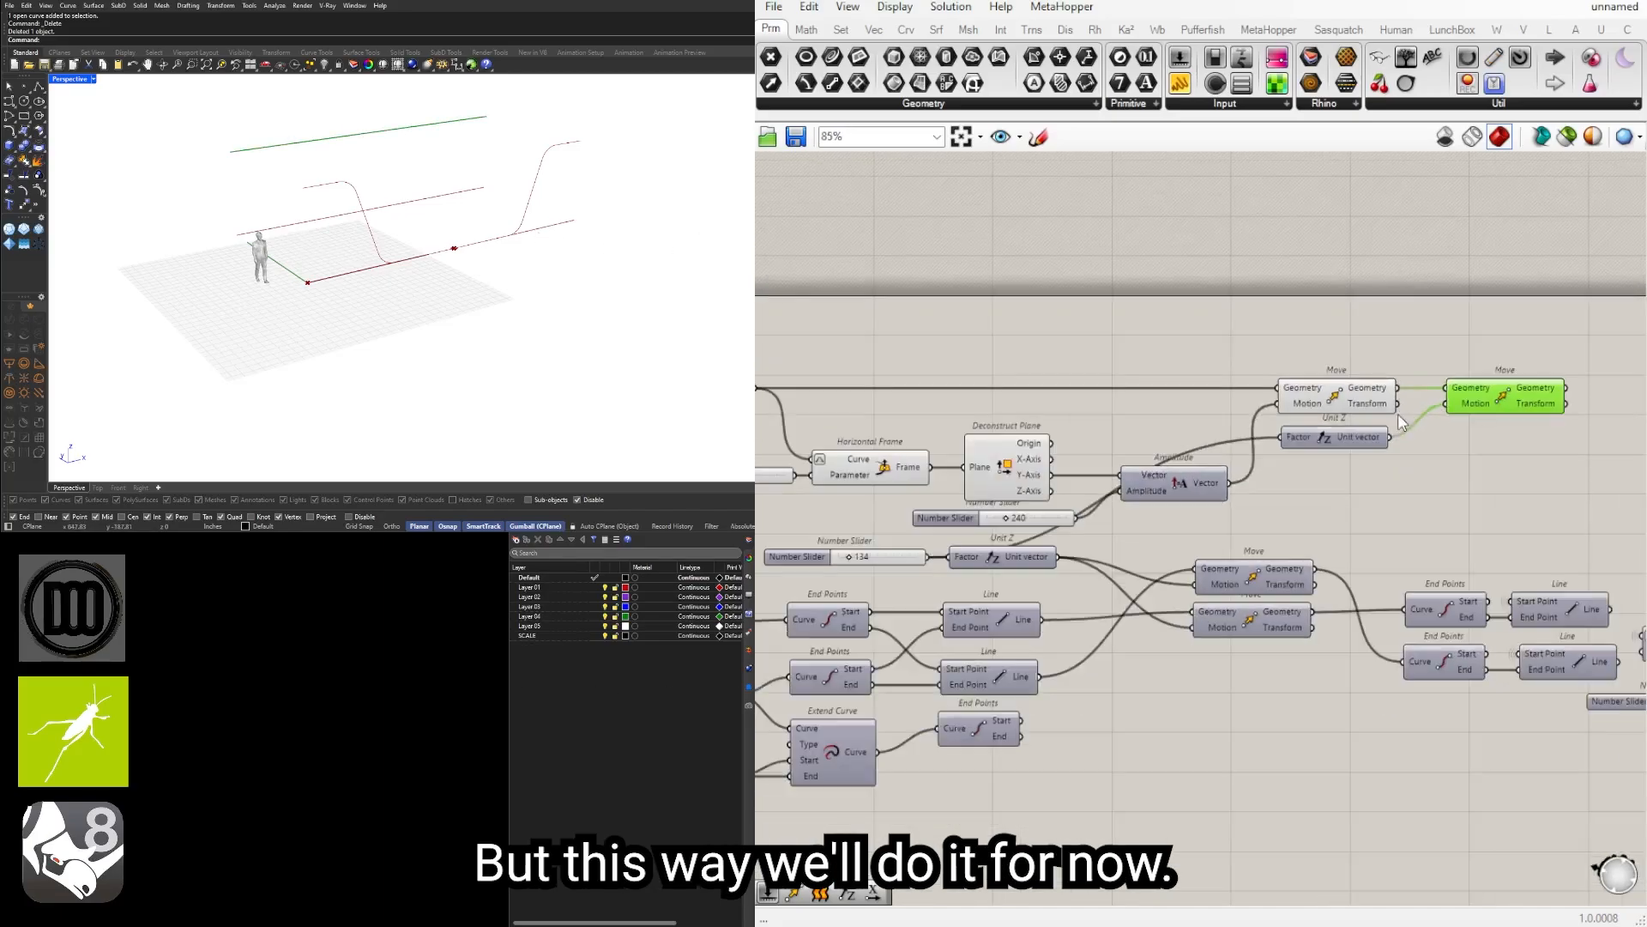
{"action": "scroll", "coordinate": [1258, 447], "scroll_direction": "up", "scroll_amount": 2}
{"action": "left_click_drag", "start_coordinate": [1228, 456], "coordinate": [1227, 562]}
{"action": "left_click_drag", "start_coordinate": [1473, 393], "coordinate": [1458, 544]}
{"action": "right_click_drag", "start_coordinate": [352, 276], "coordinate": [378, 263]}
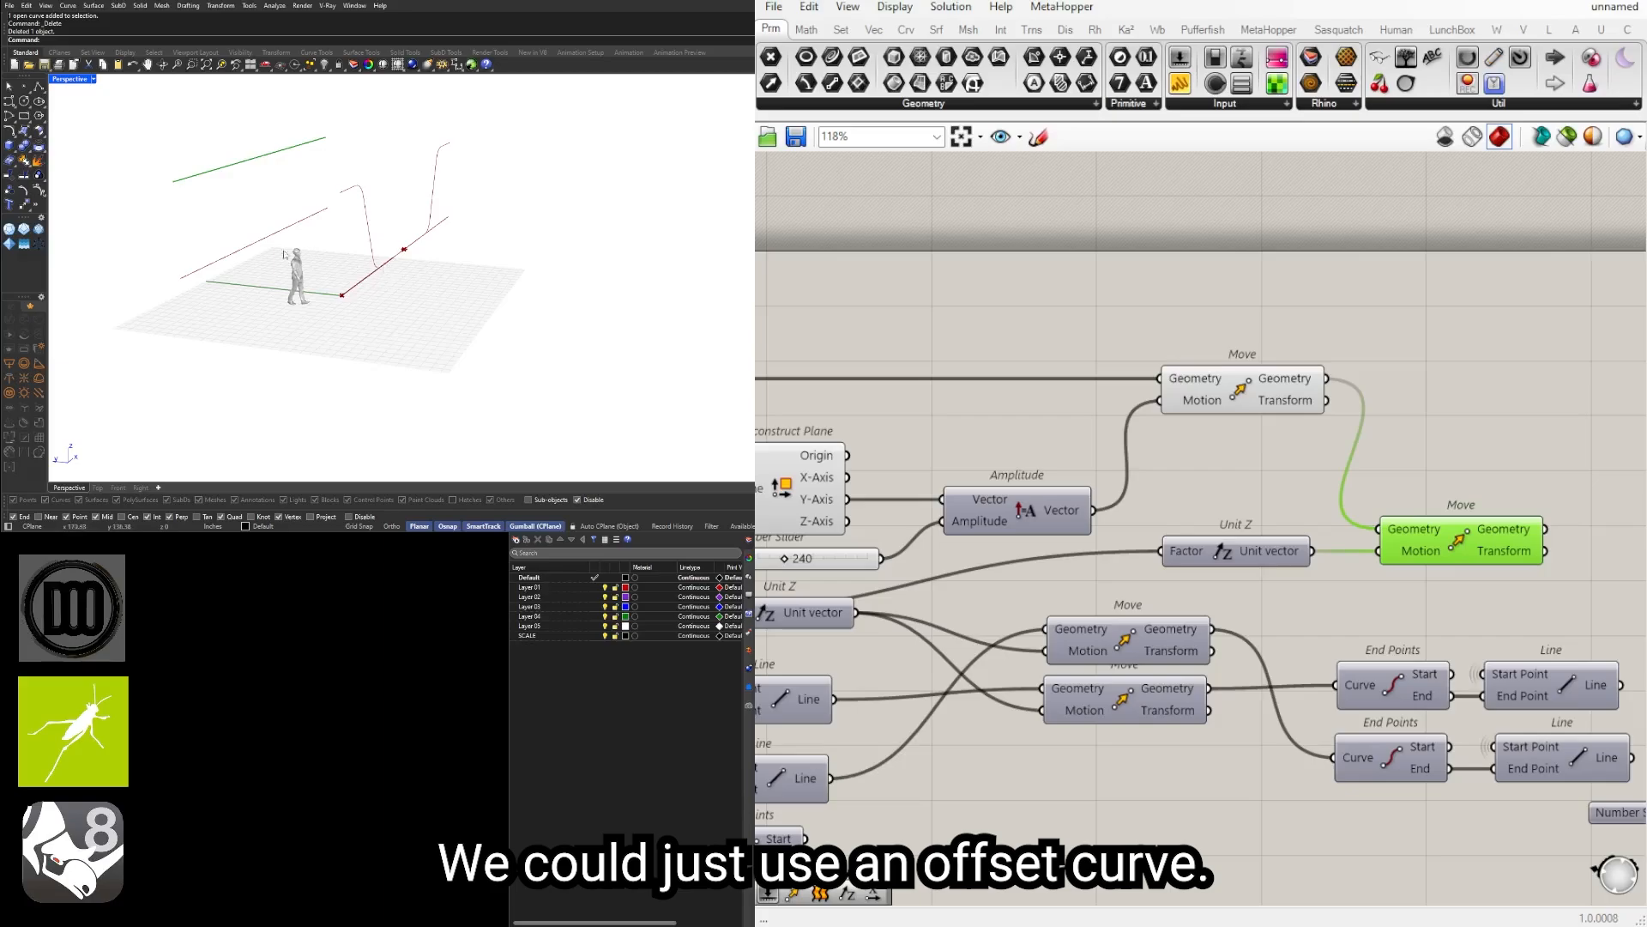
{"action": "right_click_drag", "start_coordinate": [1424, 544], "coordinate": [1136, 550]}
{"action": "left_click_drag", "start_coordinate": [1136, 550], "coordinate": [1161, 429]}
{"action": "right_click_drag", "start_coordinate": [987, 427], "coordinate": [1311, 412]}
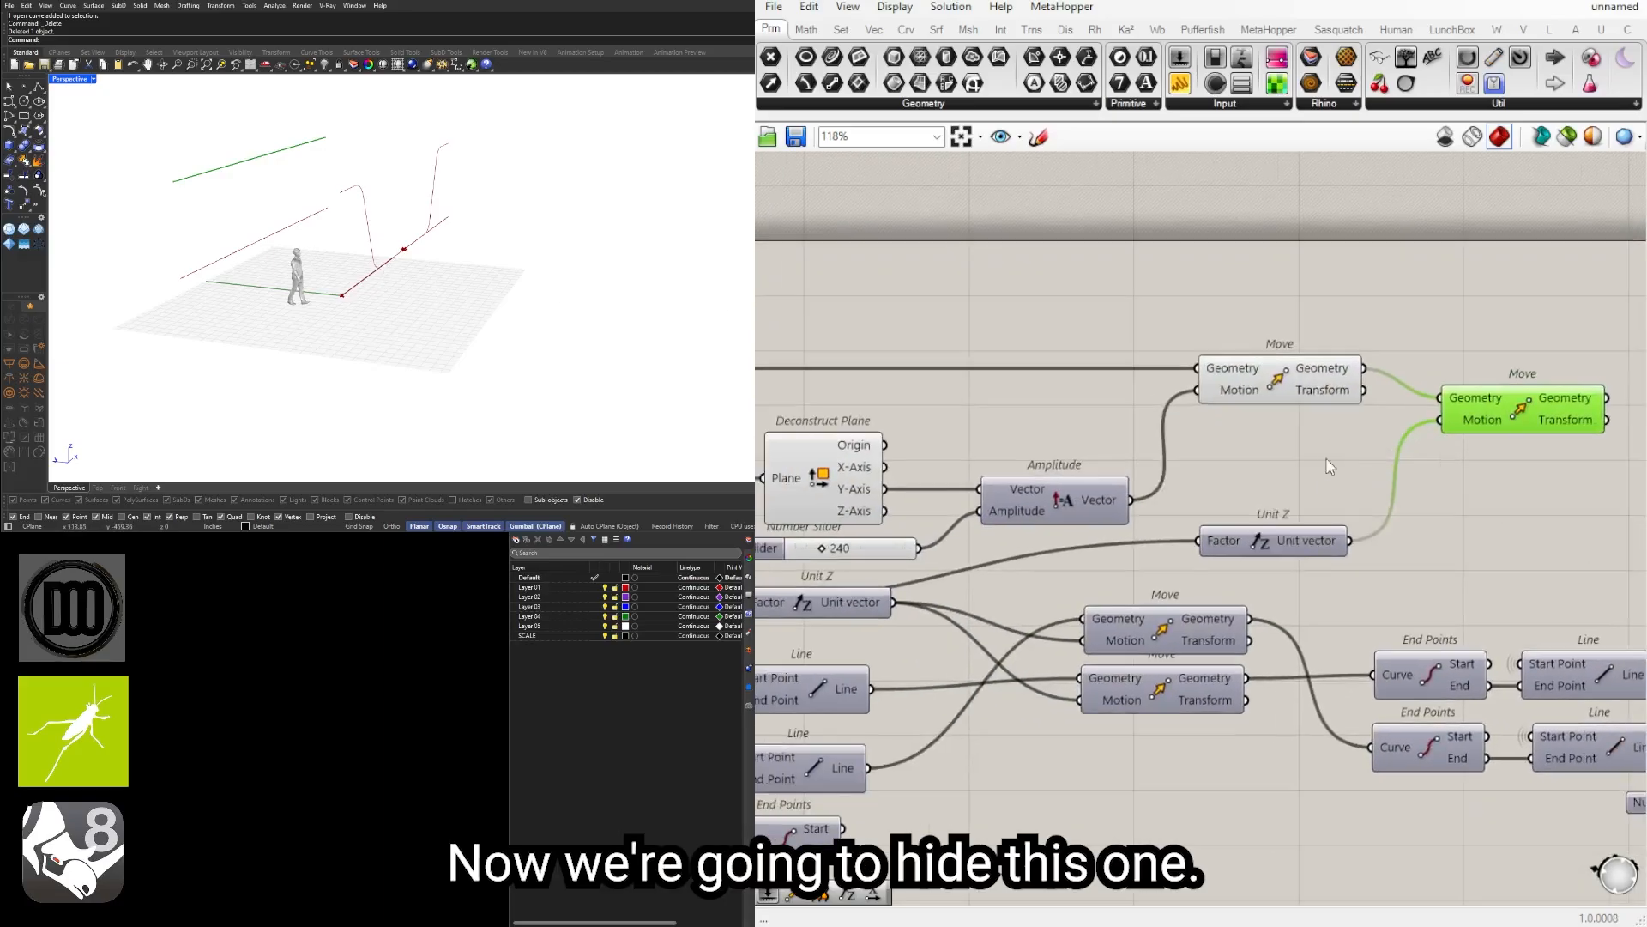
Step: Hide the preview of the first Move so its unraised offset line is not displayed
{"action": "left_click", "coordinate": [1305, 378]}
{"action": "middle_click", "coordinate": [1318, 320]}
{"action": "left_click", "coordinate": [1376, 284]}
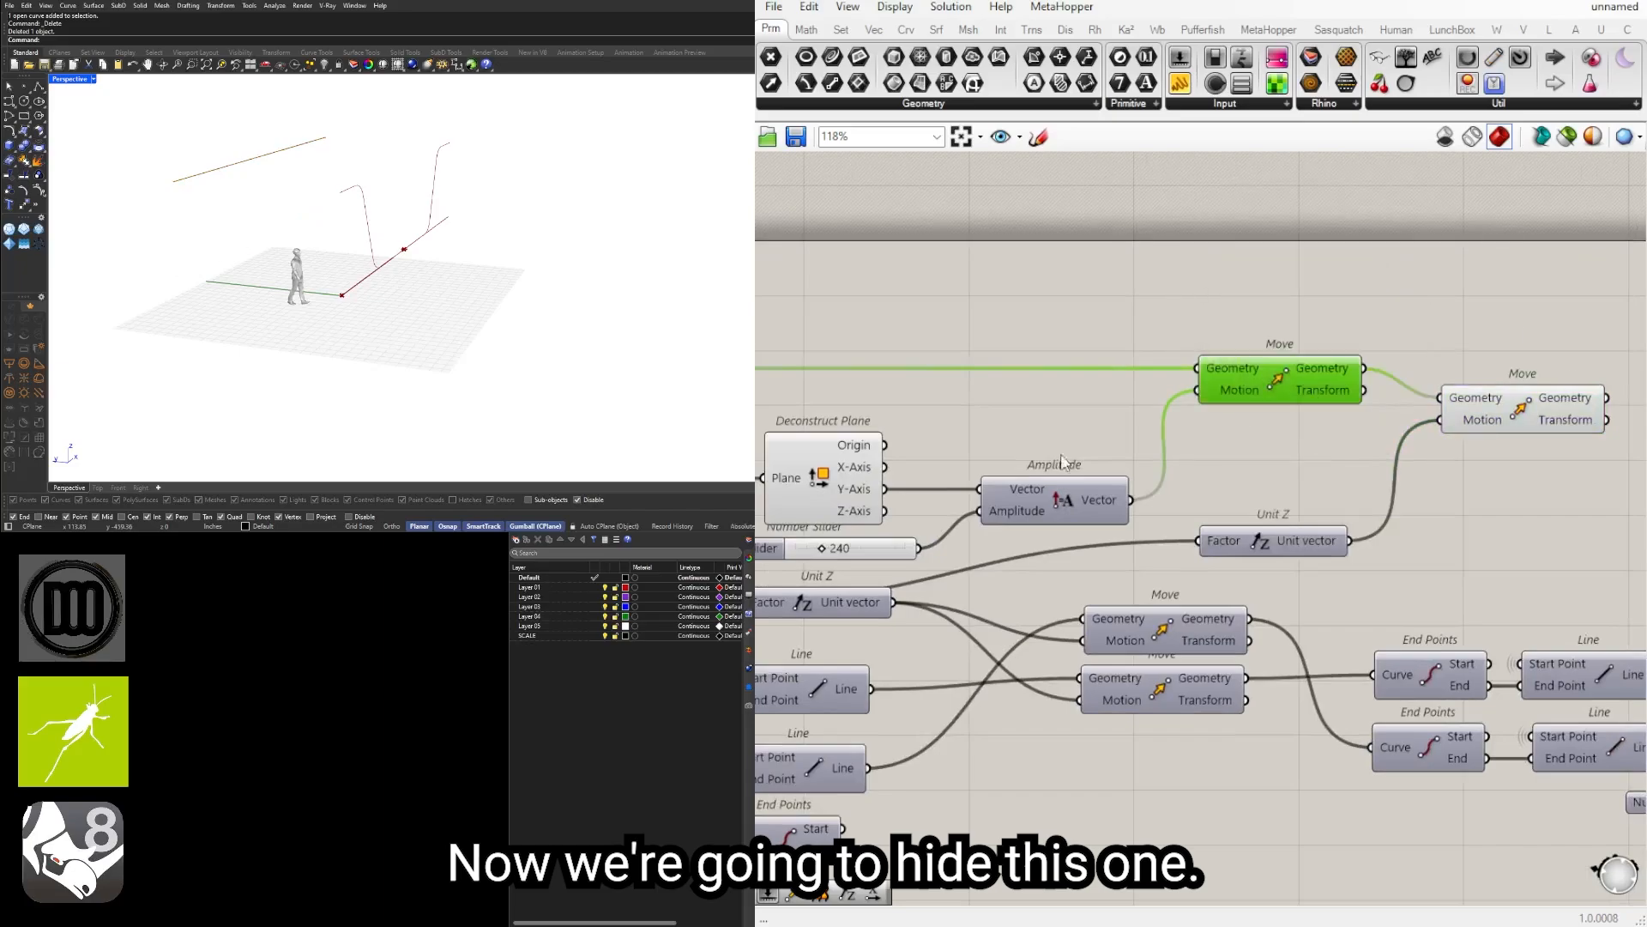
{"action": "right_click_drag", "start_coordinate": [686, 319], "coordinate": [566, 275]}
Step: Reposition the second Move just above the Fillet component at the end of the script
{"action": "scroll", "coordinate": [1258, 431], "scroll_direction": "down", "scroll_amount": 2}
{"action": "right_click_drag", "start_coordinate": [1248, 434], "coordinate": [1138, 448]}
{"action": "left_click", "coordinate": [1362, 454]}
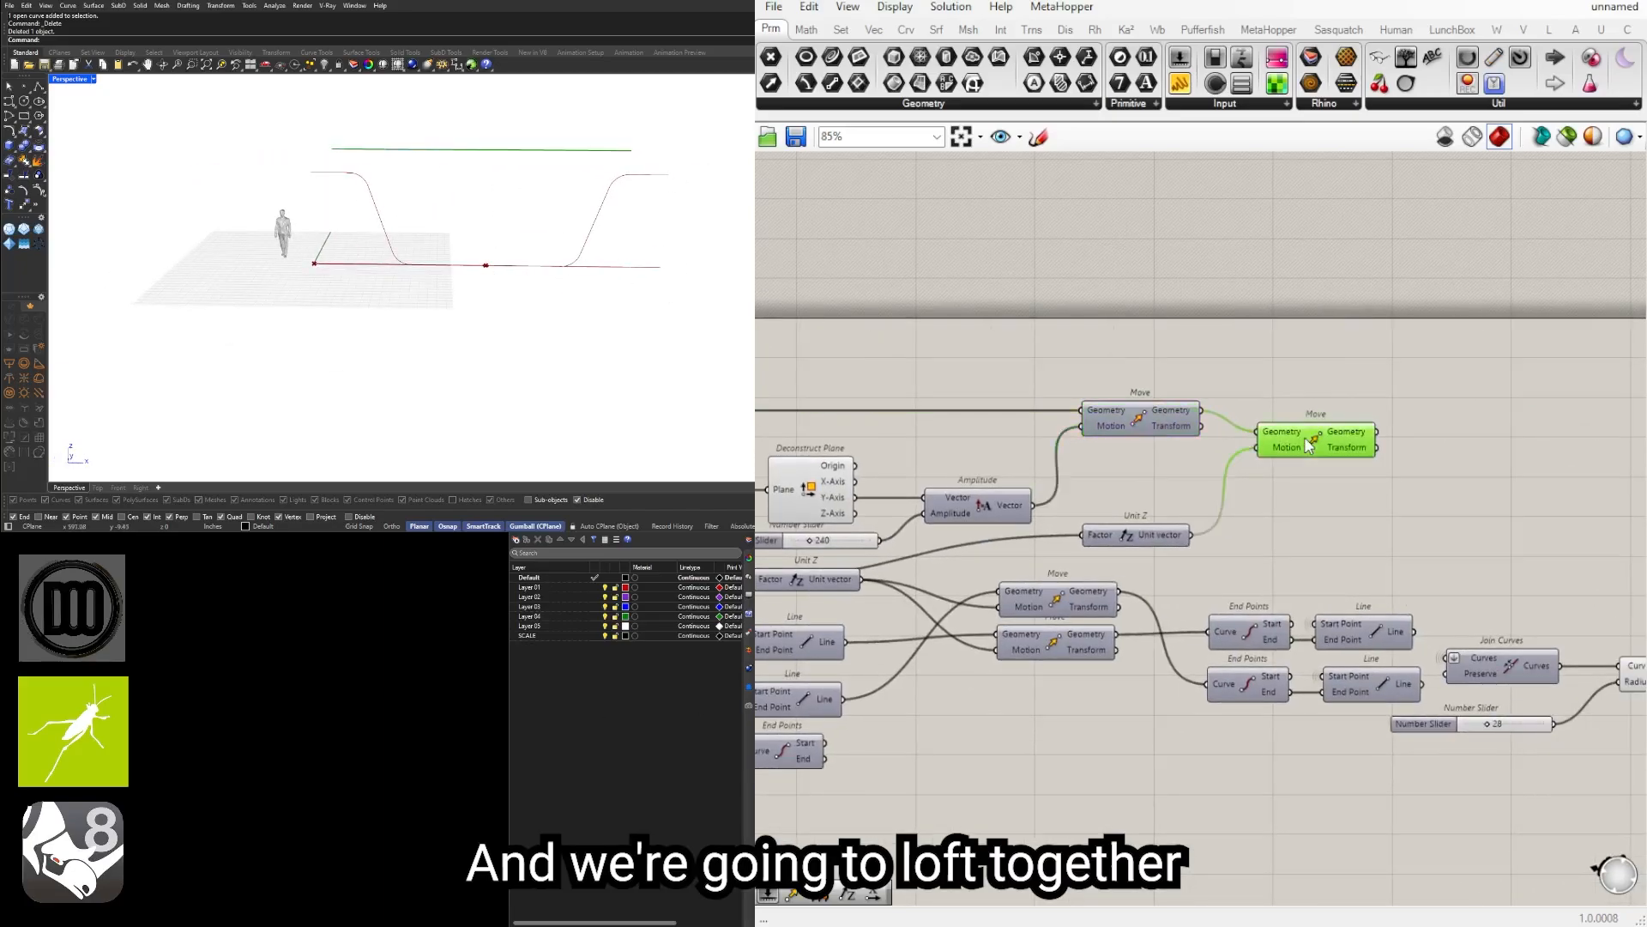
{"action": "right_click_drag", "start_coordinate": [1364, 455], "coordinate": [1073, 478]}
{"action": "scroll", "coordinate": [1073, 478], "scroll_direction": "down", "scroll_amount": 2}
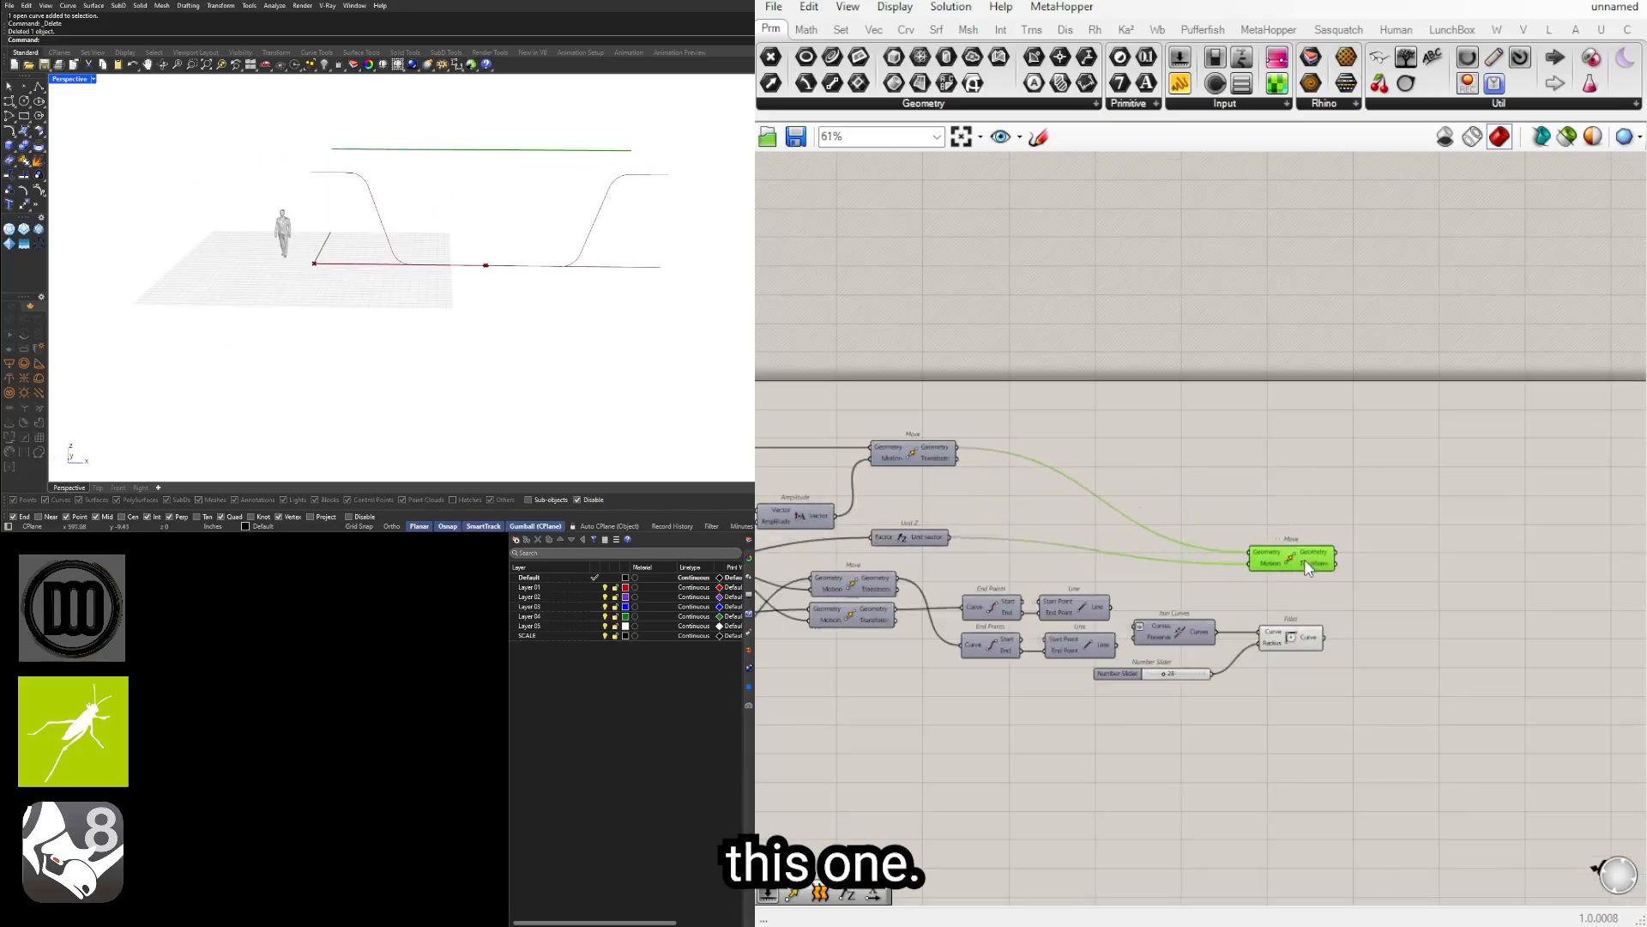
{"action": "scroll", "coordinate": [1300, 662], "scroll_direction": "up", "scroll_amount": 3}
{"action": "left_click_drag", "start_coordinate": [1277, 554], "coordinate": [1244, 560]}
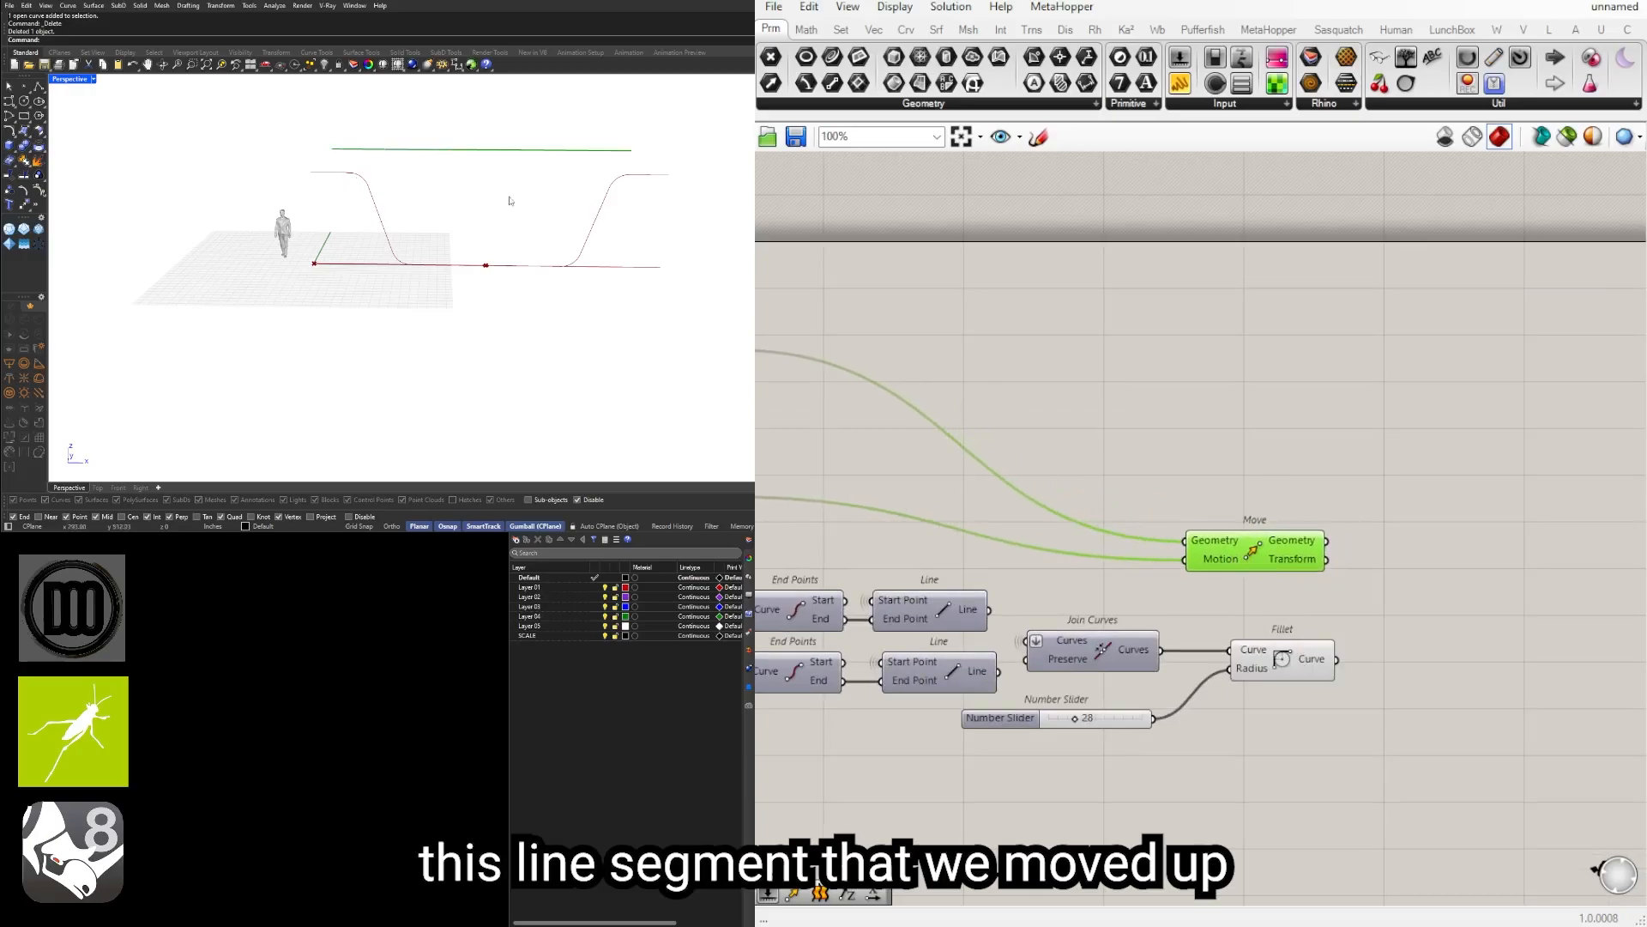
Step: Select Fillet with the second Move to check both curves, and adjust their positions so Fillet sits closer to Join Curves
{"action": "left_click", "coordinate": [1276, 661]}
{"action": "left_click_drag", "start_coordinate": [1253, 556], "coordinate": [1283, 558], "text": "shift"}
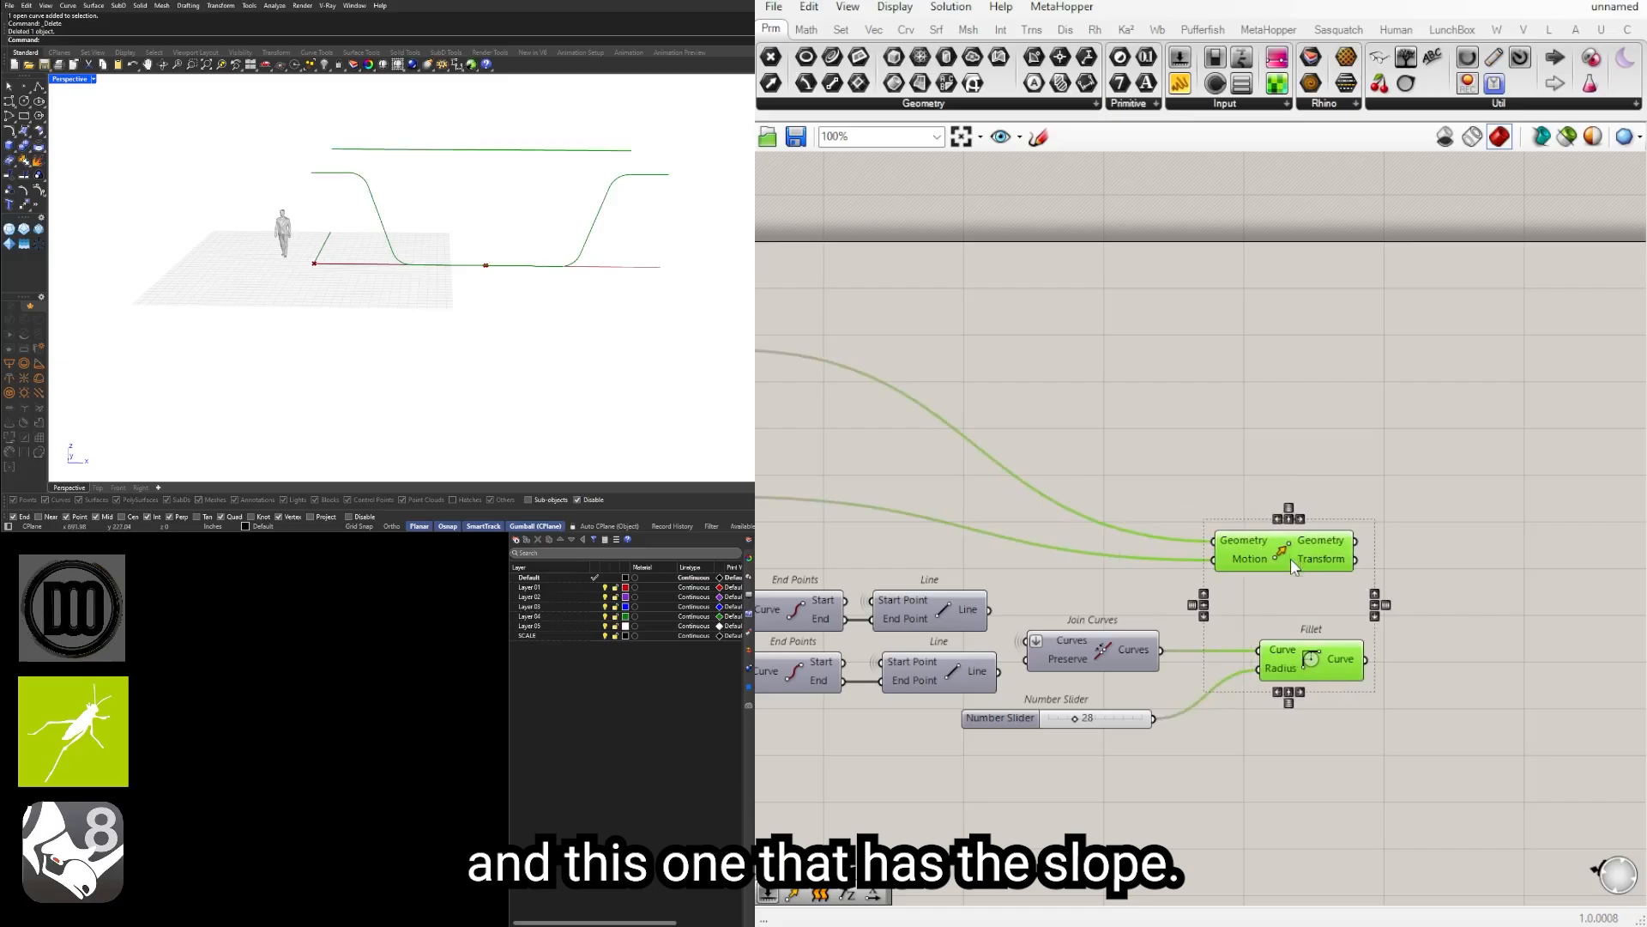
{"action": "left_click", "coordinate": [1358, 707]}
{"action": "left_click_drag", "start_coordinate": [1311, 657], "coordinate": [1258, 664]}
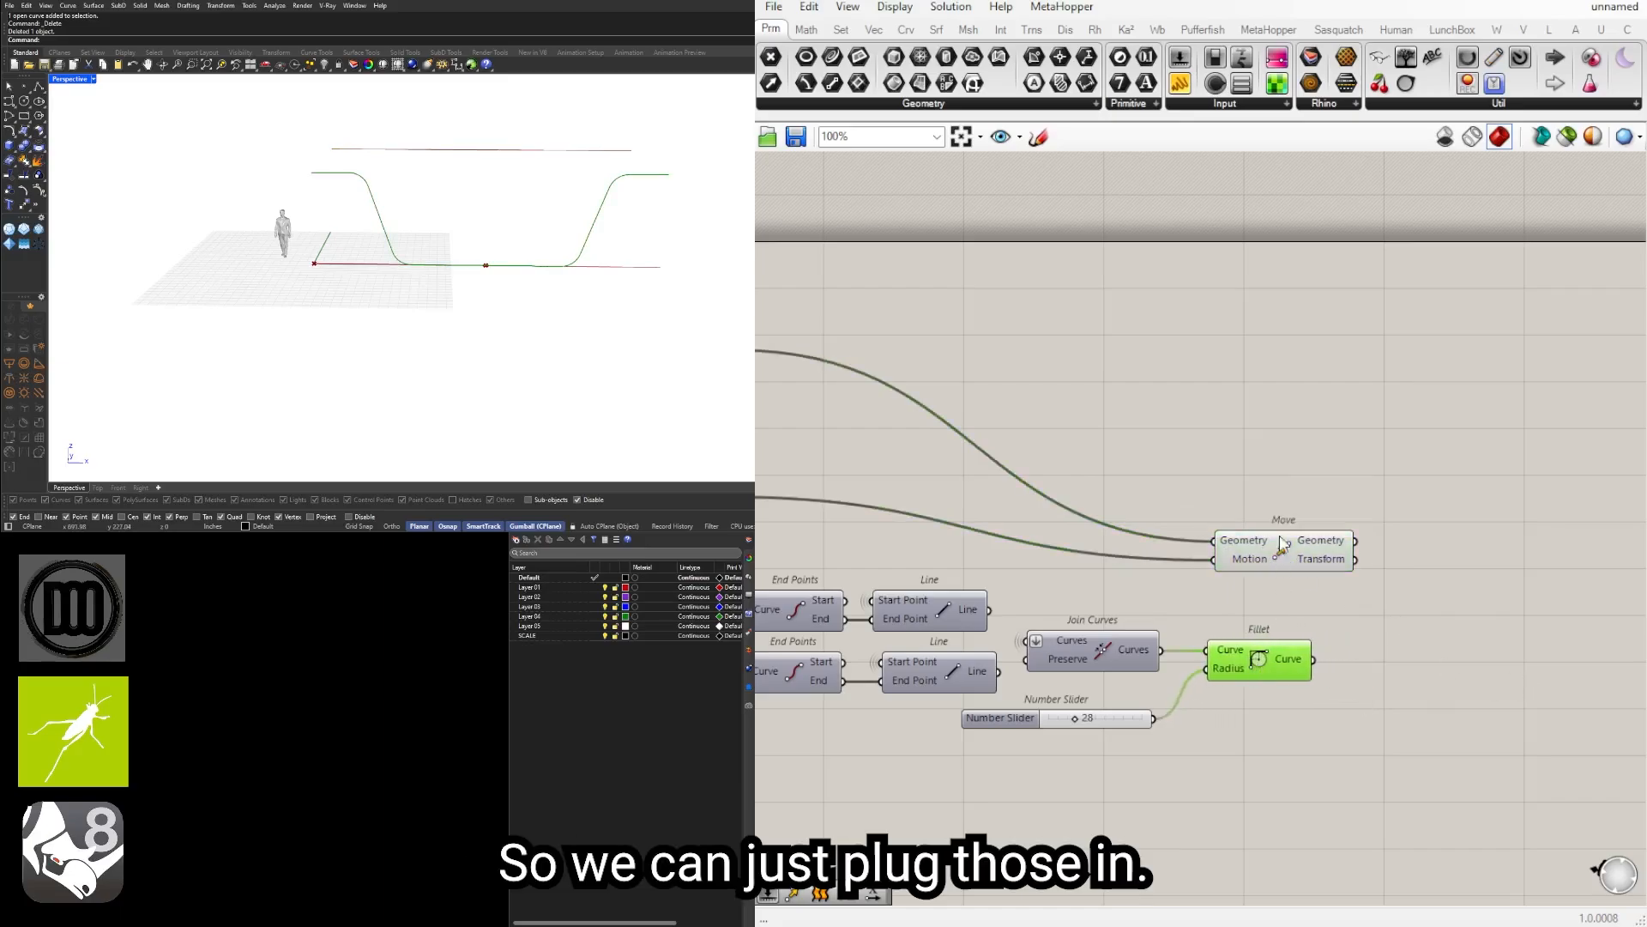
Step: Add a Curve parameter to the second Move's Geometry output and place a second Curve parameter on Fillet's output
{"action": "mouse_move", "coordinate": [1284, 541]}
{"action": "left_mouse_down", "text": "shift"}
{"action": "mouse_move", "coordinate": [1233, 552]}
{"action": "mouse_move", "coordinate": [1272, 578]}
{"action": "mouse_move", "coordinate": [1319, 568]}
{"action": "mouse_move", "coordinate": [1287, 560]}
{"action": "left_mouse_up", "text": "shift"}
{"action": "left_click", "coordinate": [1323, 605]}
{"action": "double_click", "coordinate": [1410, 576]}
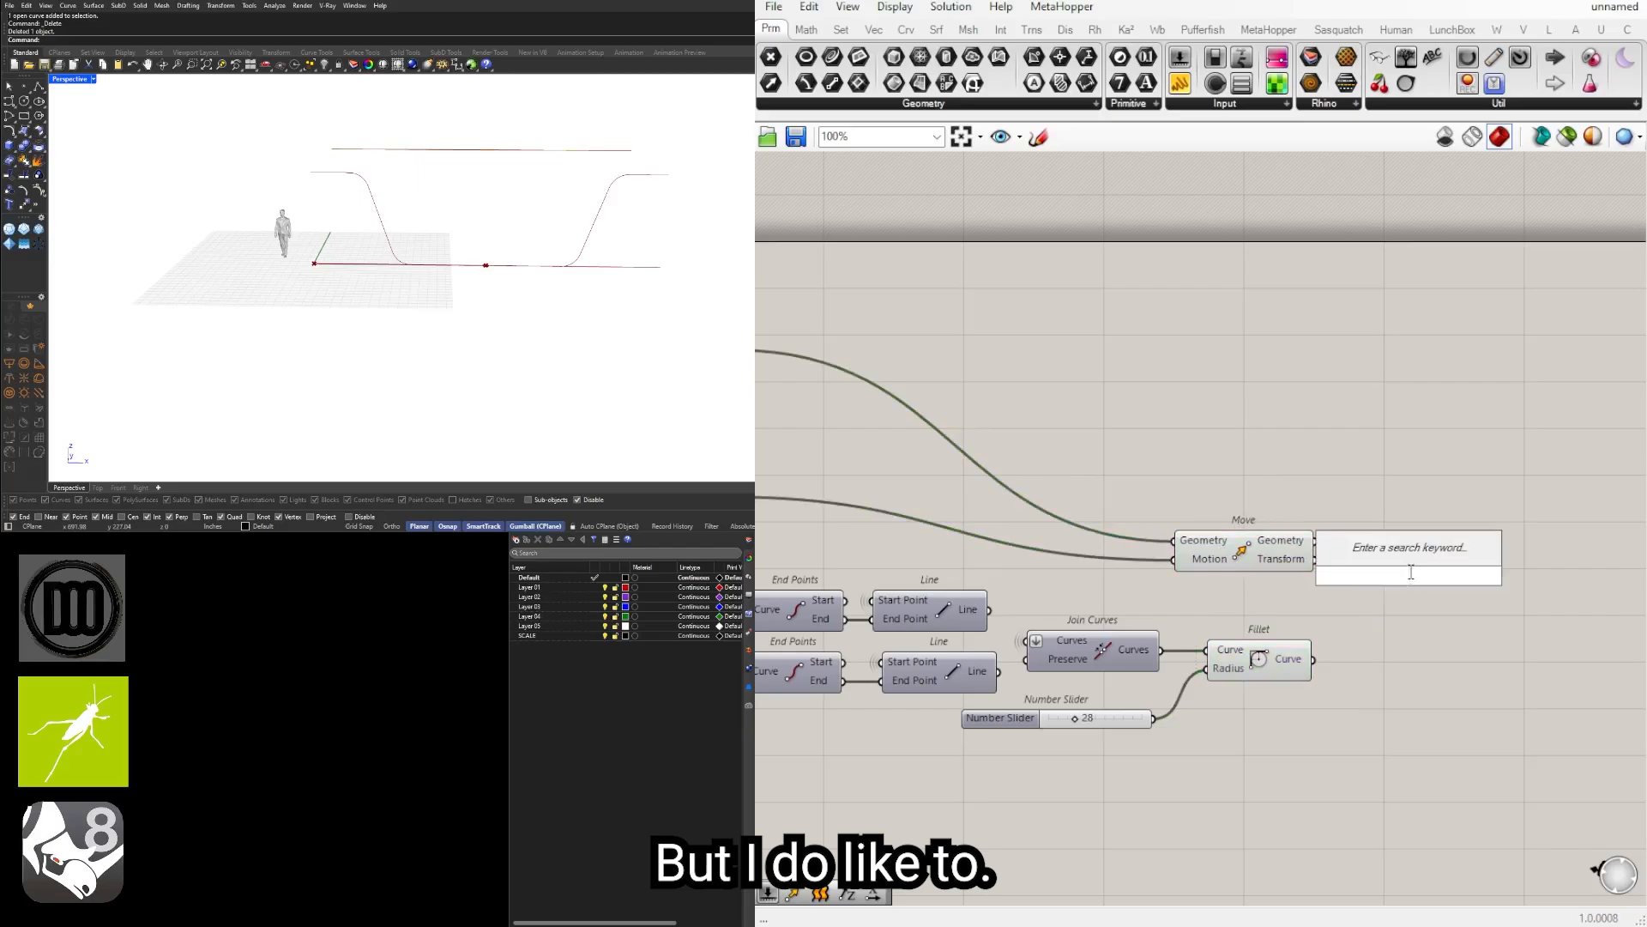
{"action": "type", "text": "curve"}
{"action": "left_click", "coordinate": [1372, 449]}
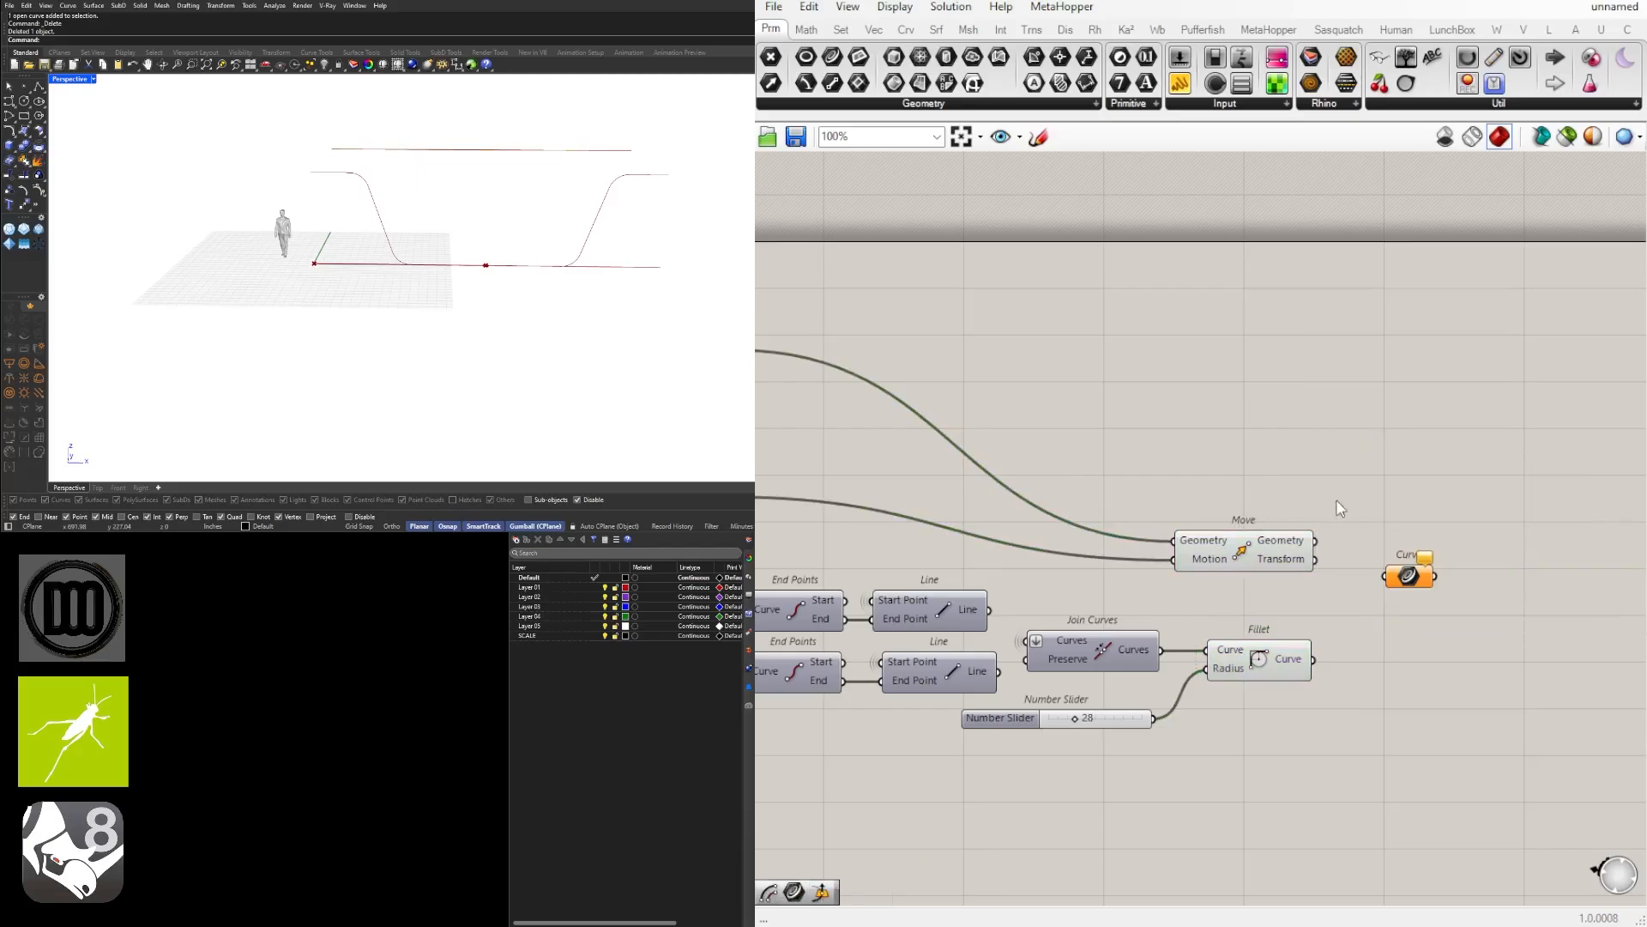
{"action": "left_click_drag", "start_coordinate": [1385, 583], "coordinate": [1387, 580]}
{"action": "left_click_drag", "start_coordinate": [1414, 579], "coordinate": [1377, 660]}
{"action": "left_click", "coordinate": [1366, 544]}
Step: Hide the previews of the second Move and the Fillet component
{"action": "left_click_drag", "start_coordinate": [1274, 722], "coordinate": [1220, 512]}
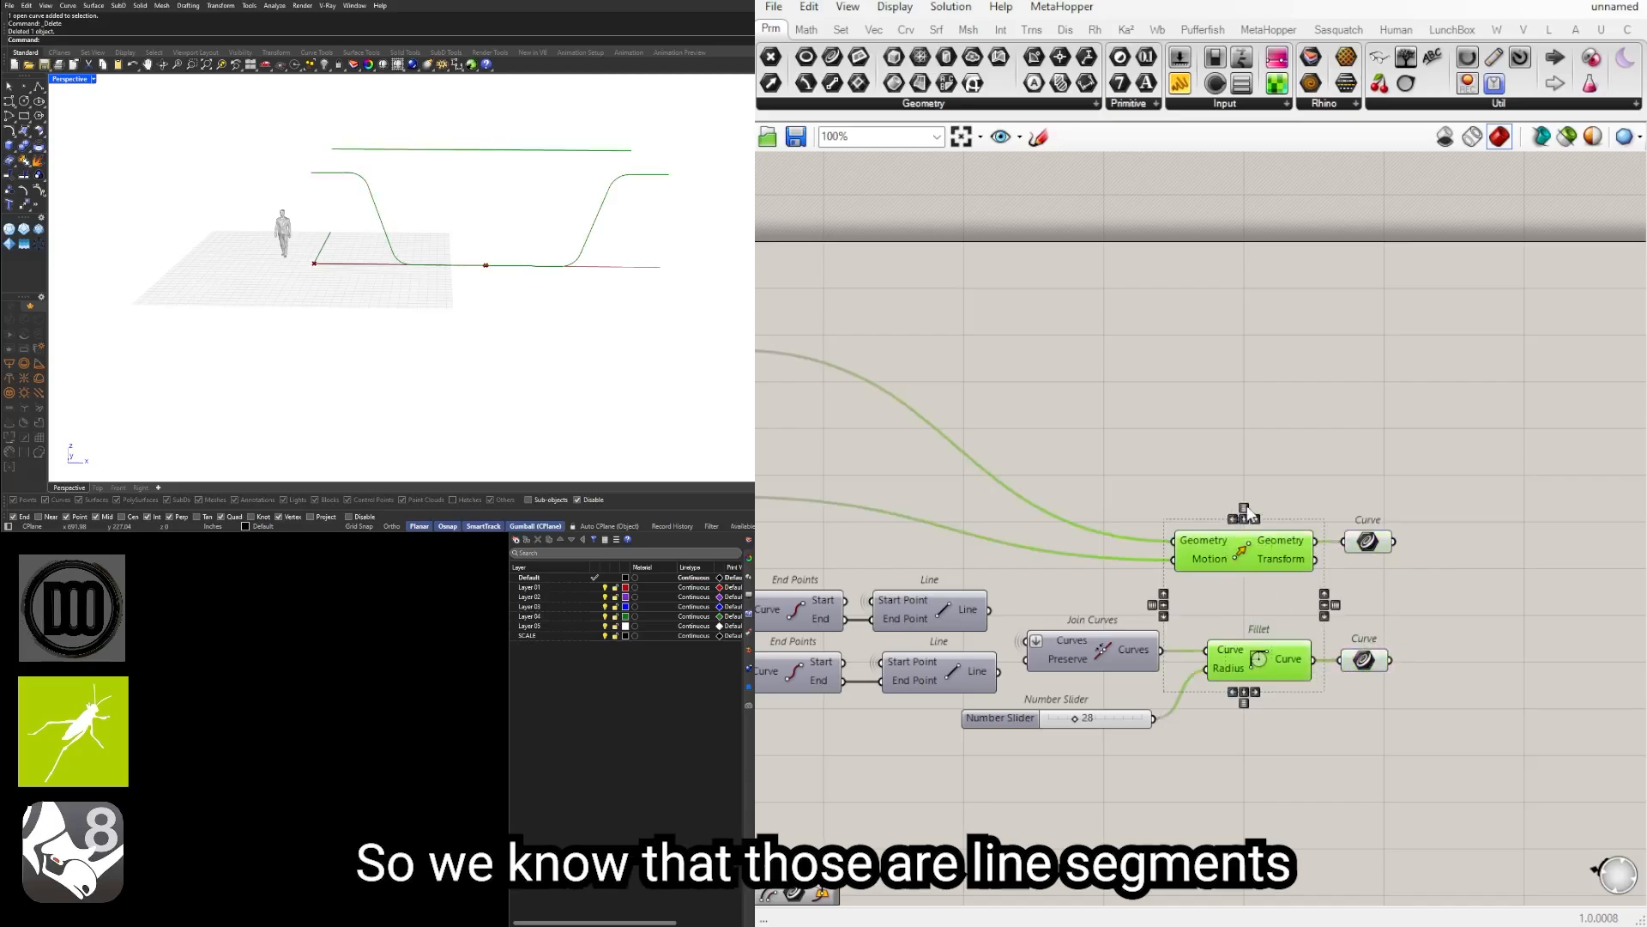
{"action": "middle_click", "coordinate": [1244, 506]}
{"action": "left_click", "coordinate": [1287, 464]}
Step: Add a Loft component after the two Curve parameters and feed both of them into its Curves input
{"action": "right_click_drag", "start_coordinate": [1440, 570], "coordinate": [1333, 568]}
{"action": "double_click", "coordinate": [1334, 573]}
{"action": "type", "text": "lo"}
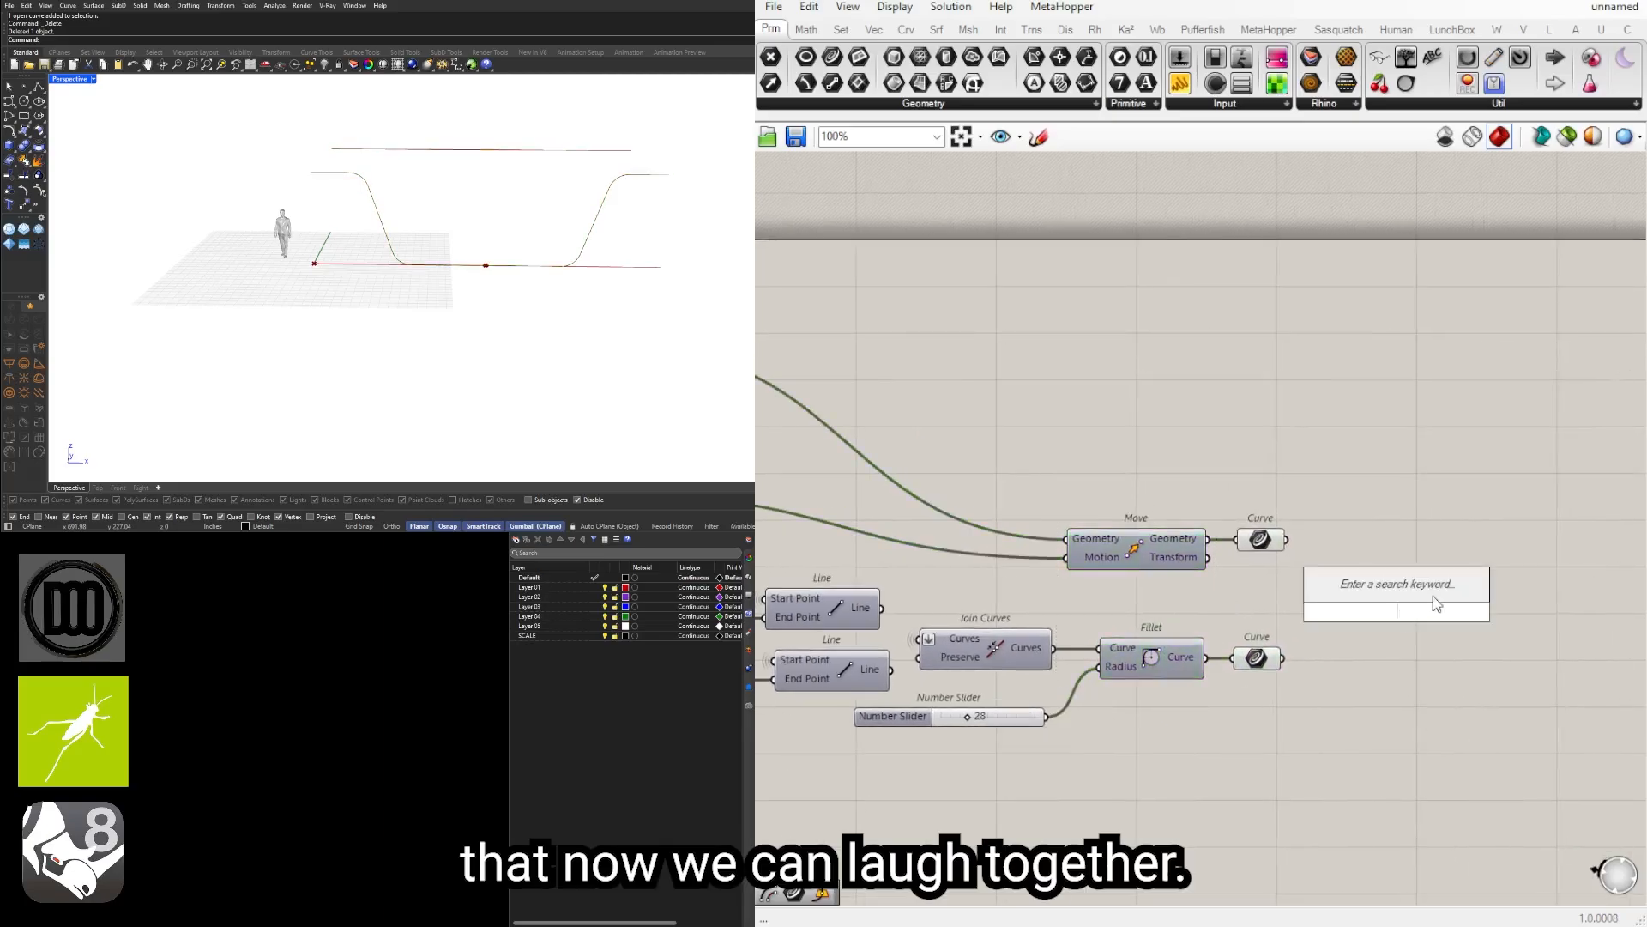
{"action": "type", "text": "ft"}
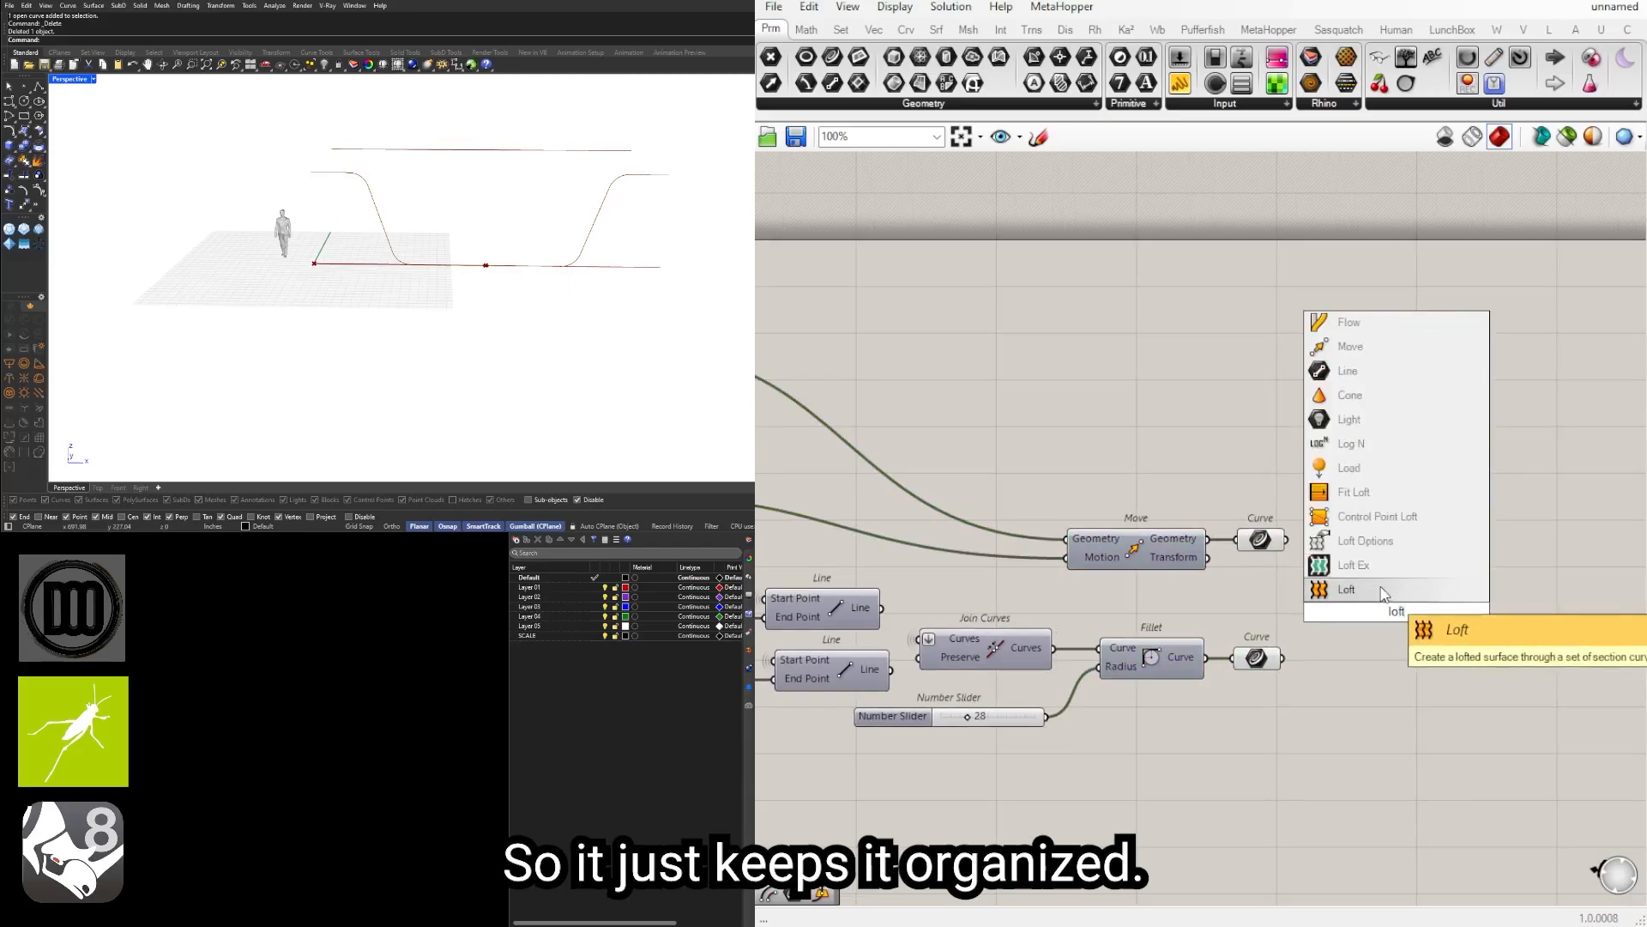
{"action": "key", "text": "Return"}
{"action": "left_click_drag", "start_coordinate": [1353, 585], "coordinate": [1461, 583]}
Step: Flatten Loft's Curves input and check the lofted surface between the raised line and the filleted curve
{"action": "right_click_drag", "start_coordinate": [506, 284], "coordinate": [567, 284]}
{"action": "right_click", "coordinate": [1417, 577]}
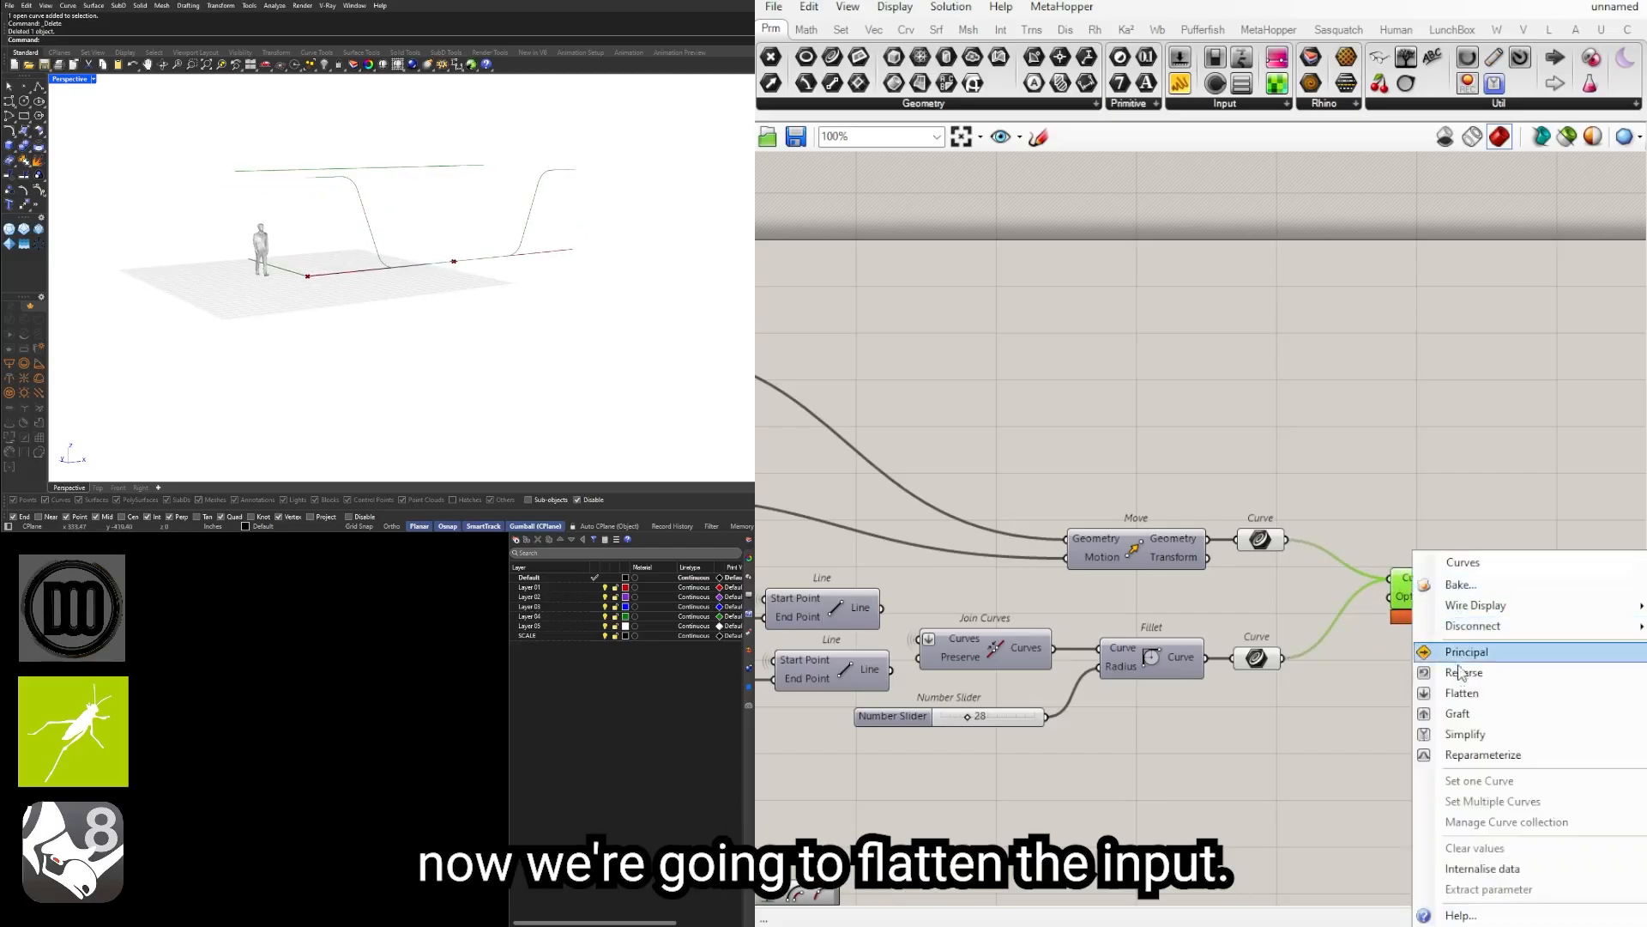
{"action": "left_click", "coordinate": [1461, 692]}
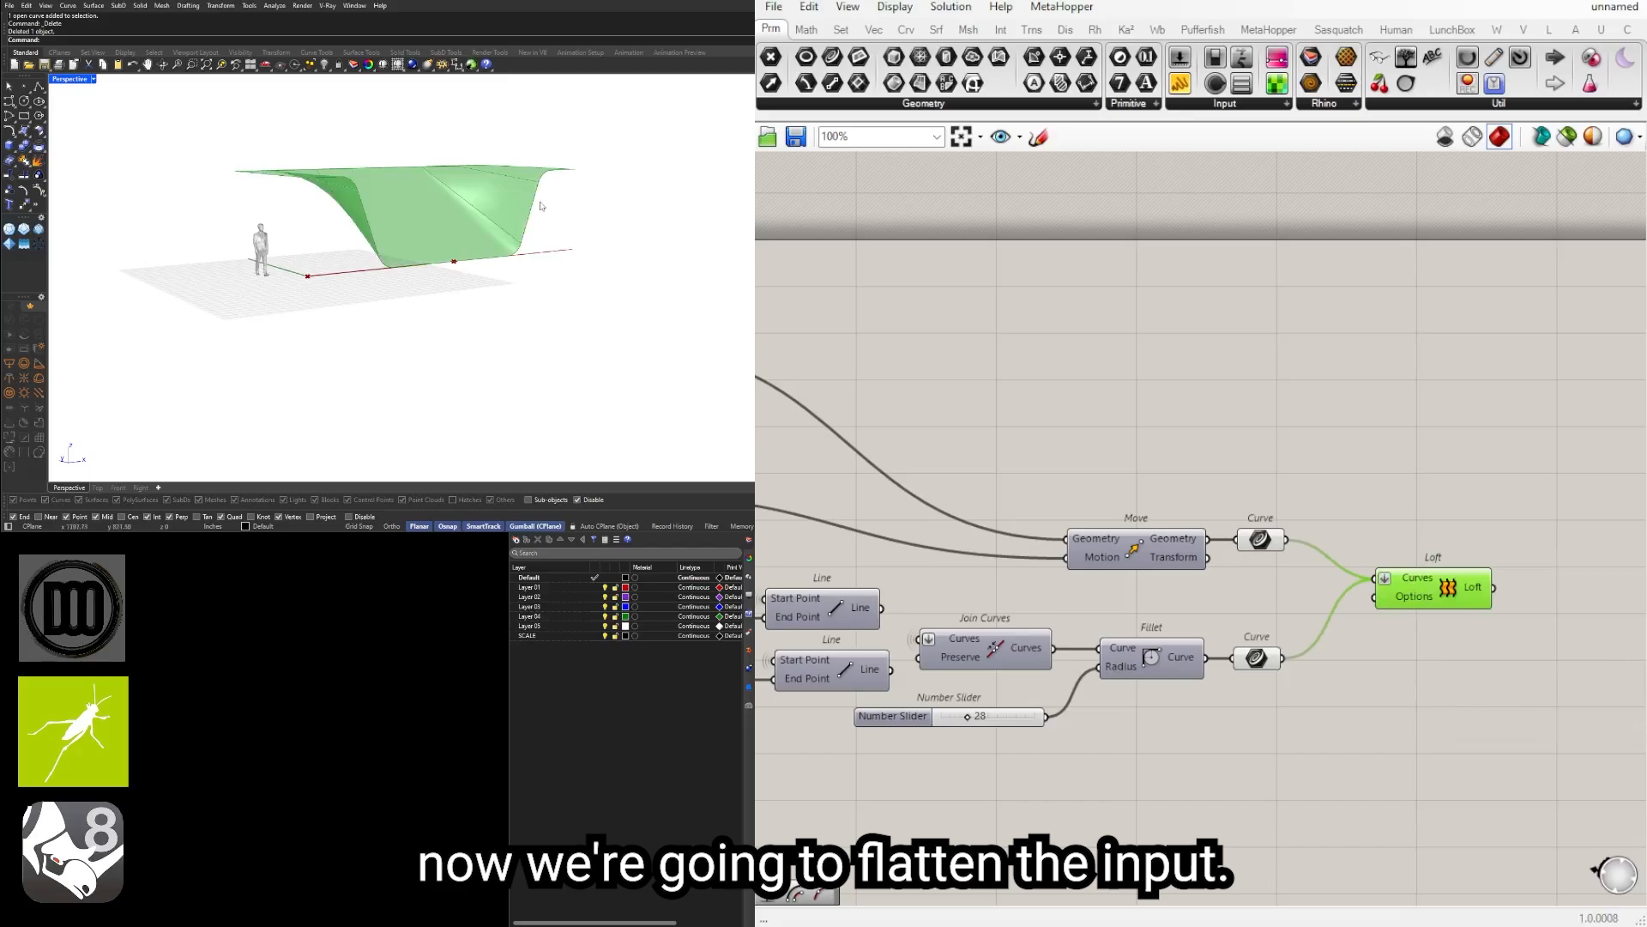
{"action": "right_click_drag", "start_coordinate": [541, 206], "coordinate": [502, 218]}
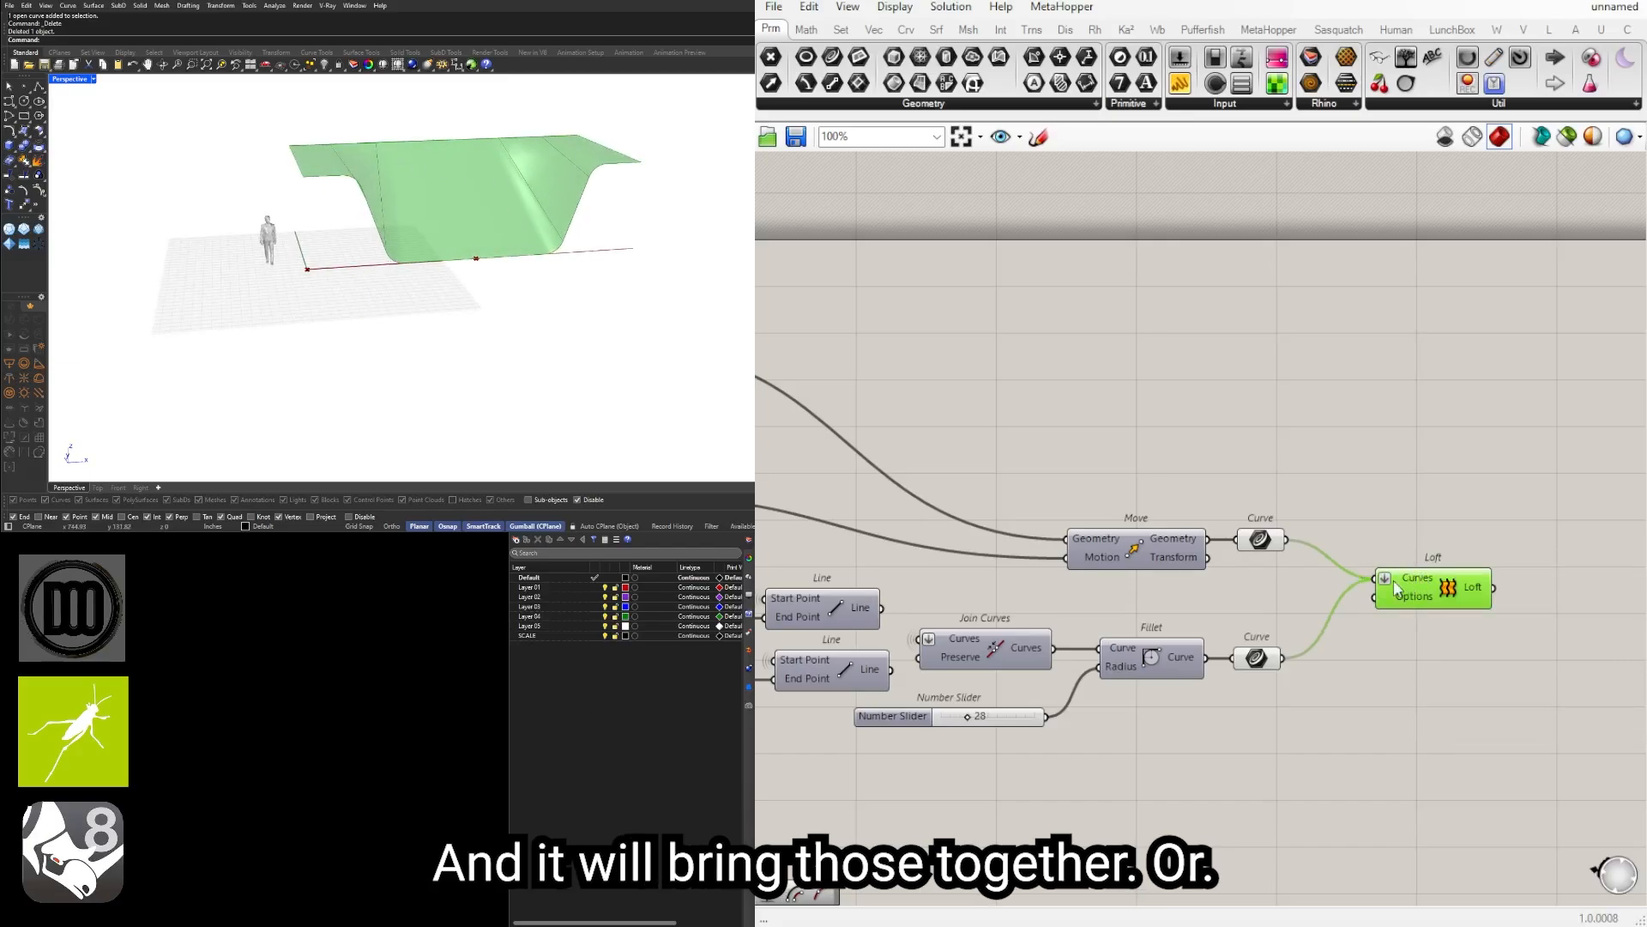
Step: Disconnect both Curve parameters from Loft and move Loft further away to free space behind them
{"action": "left_click_drag", "start_coordinate": [1305, 655], "coordinate": [1303, 656], "text": "ctrl"}
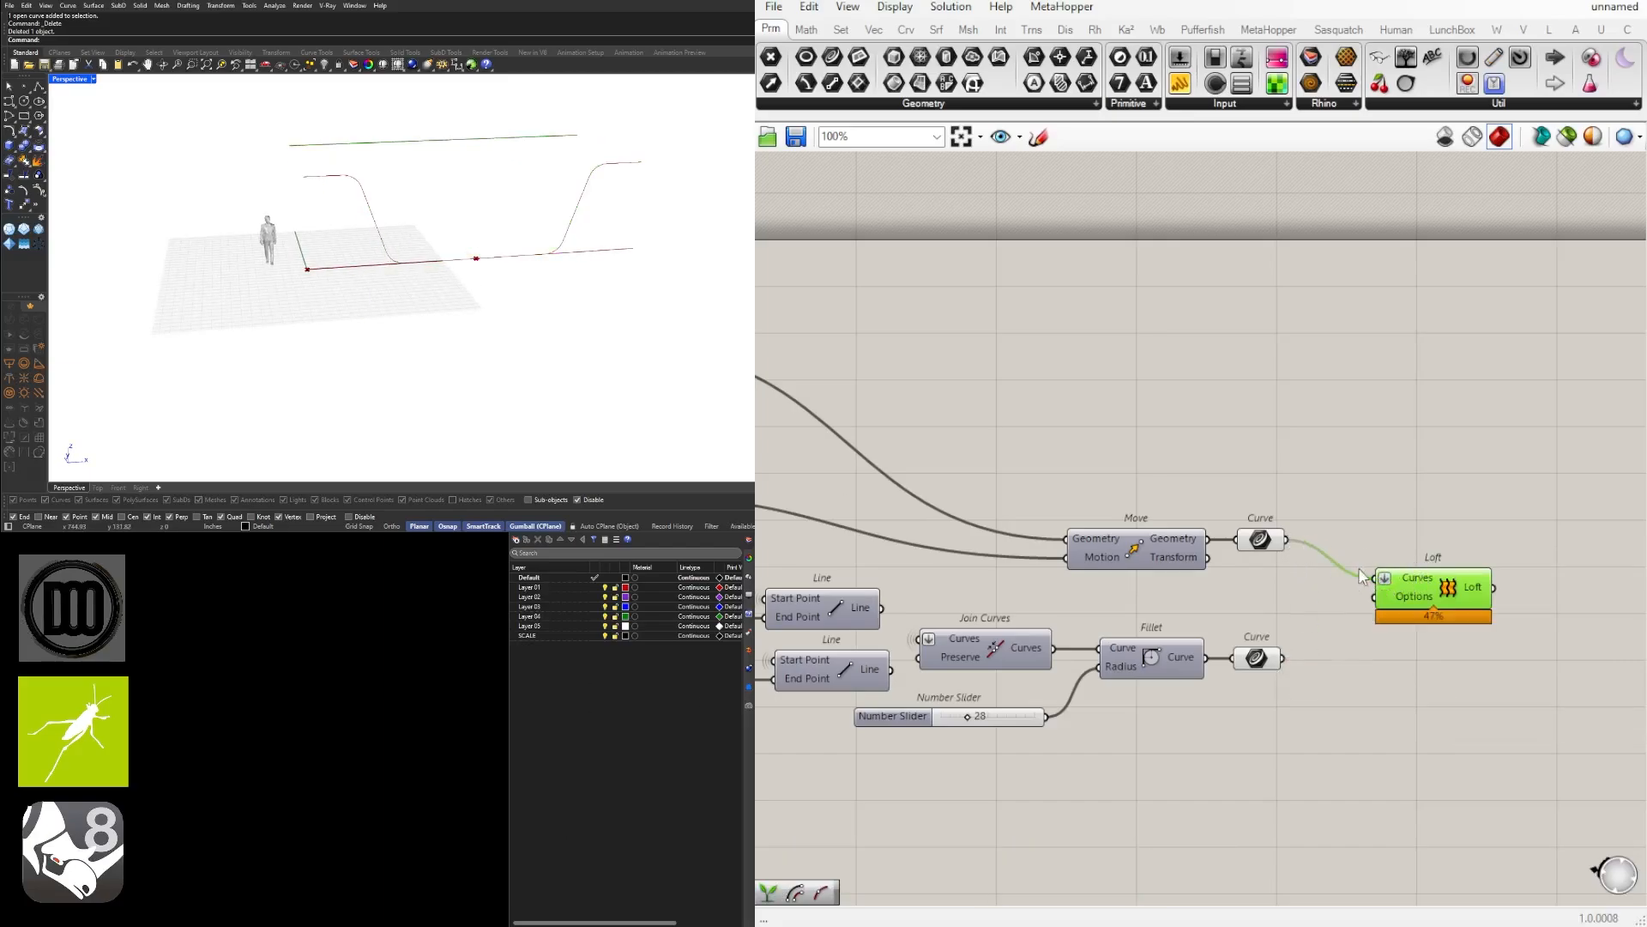
{"action": "left_click_drag", "start_coordinate": [1291, 541], "coordinate": [1375, 577]}
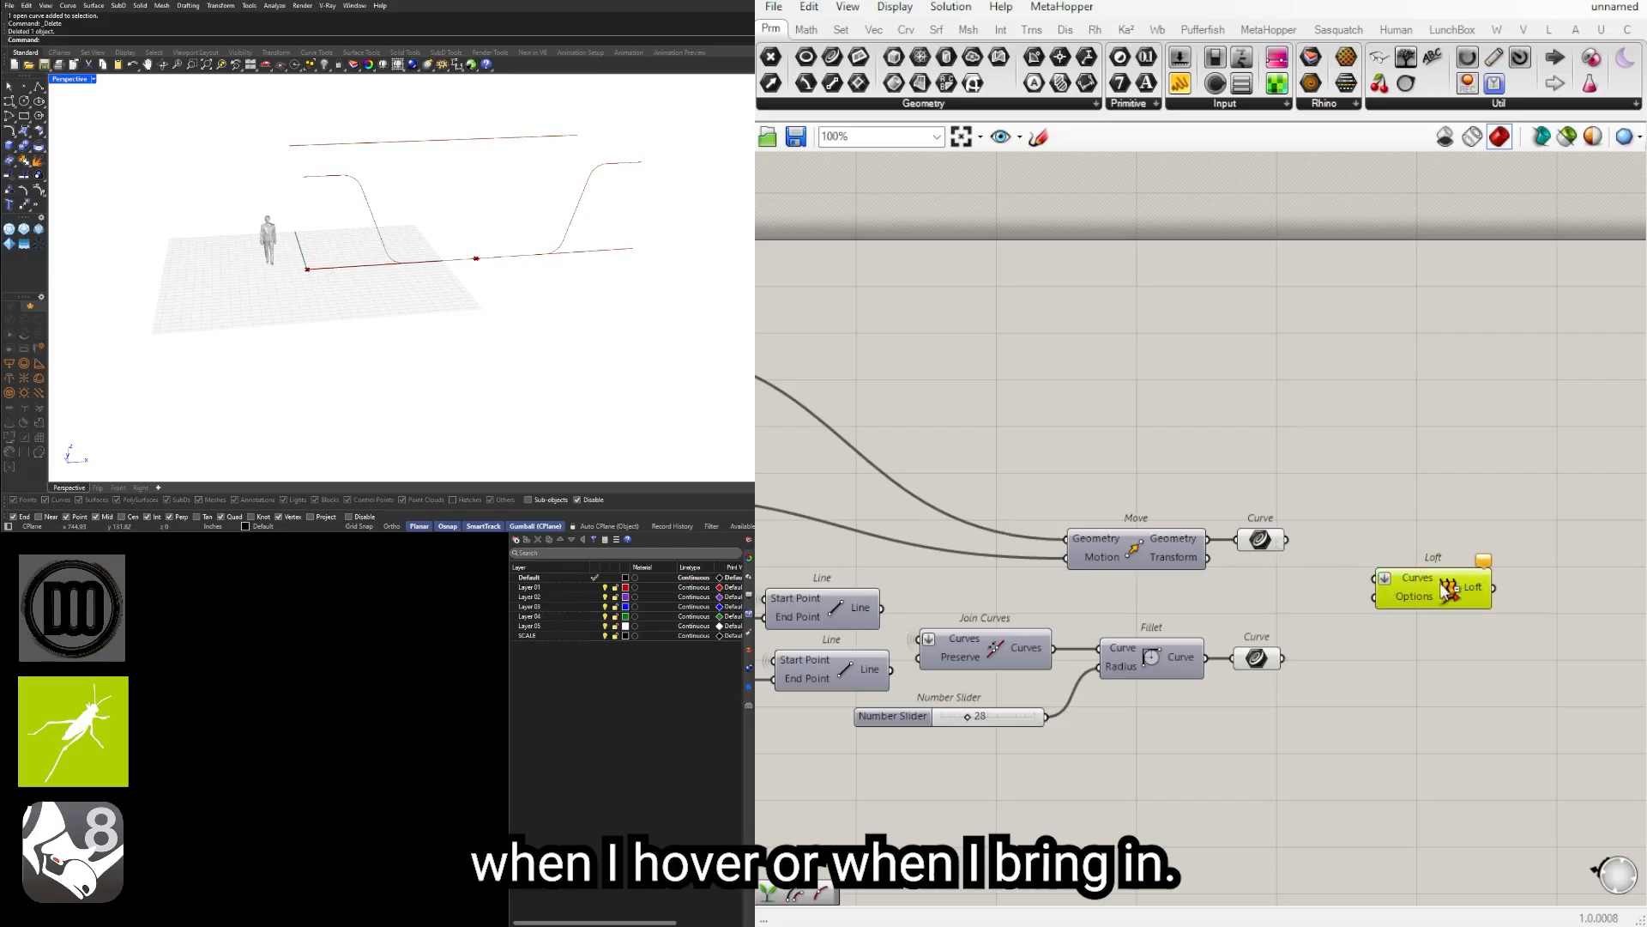
{"action": "left_click_drag", "start_coordinate": [1445, 586], "coordinate": [1402, 580]}
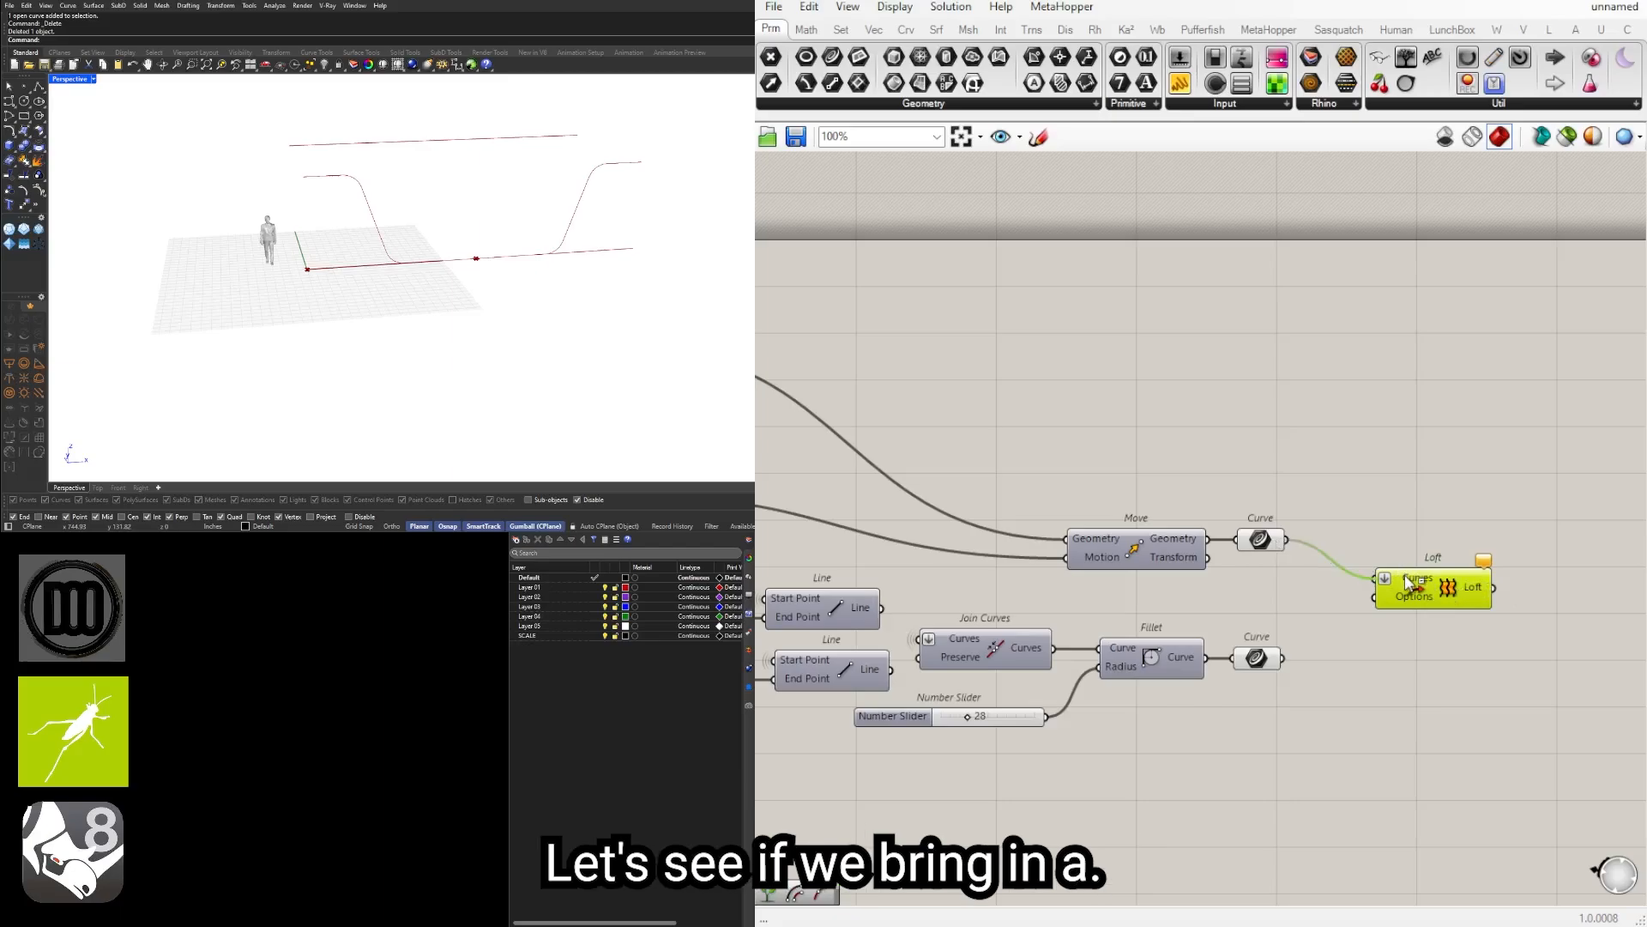
{"action": "left_click_drag", "start_coordinate": [1383, 509], "coordinate": [1383, 513]}
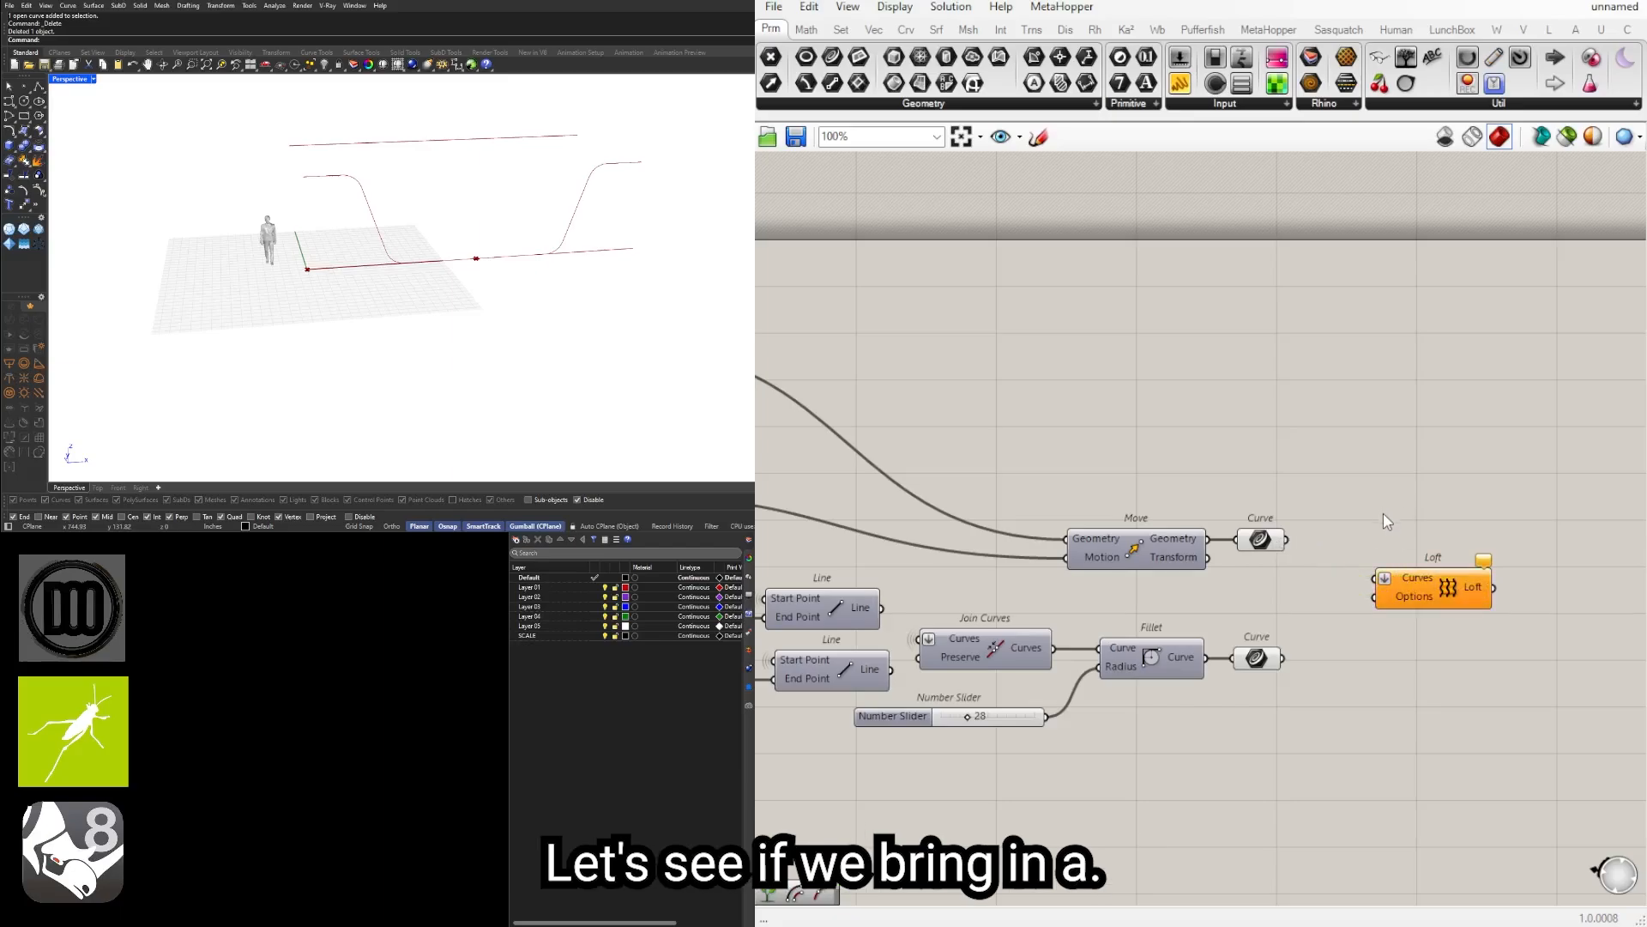
{"action": "left_click_drag", "start_coordinate": [1438, 600], "coordinate": [1497, 613]}
Step: Attach a Panel to each of the two Curve parameters to compare their data tree paths
{"action": "left_click", "coordinate": [1425, 548]}
{"action": "double_click", "coordinate": [1425, 549]}
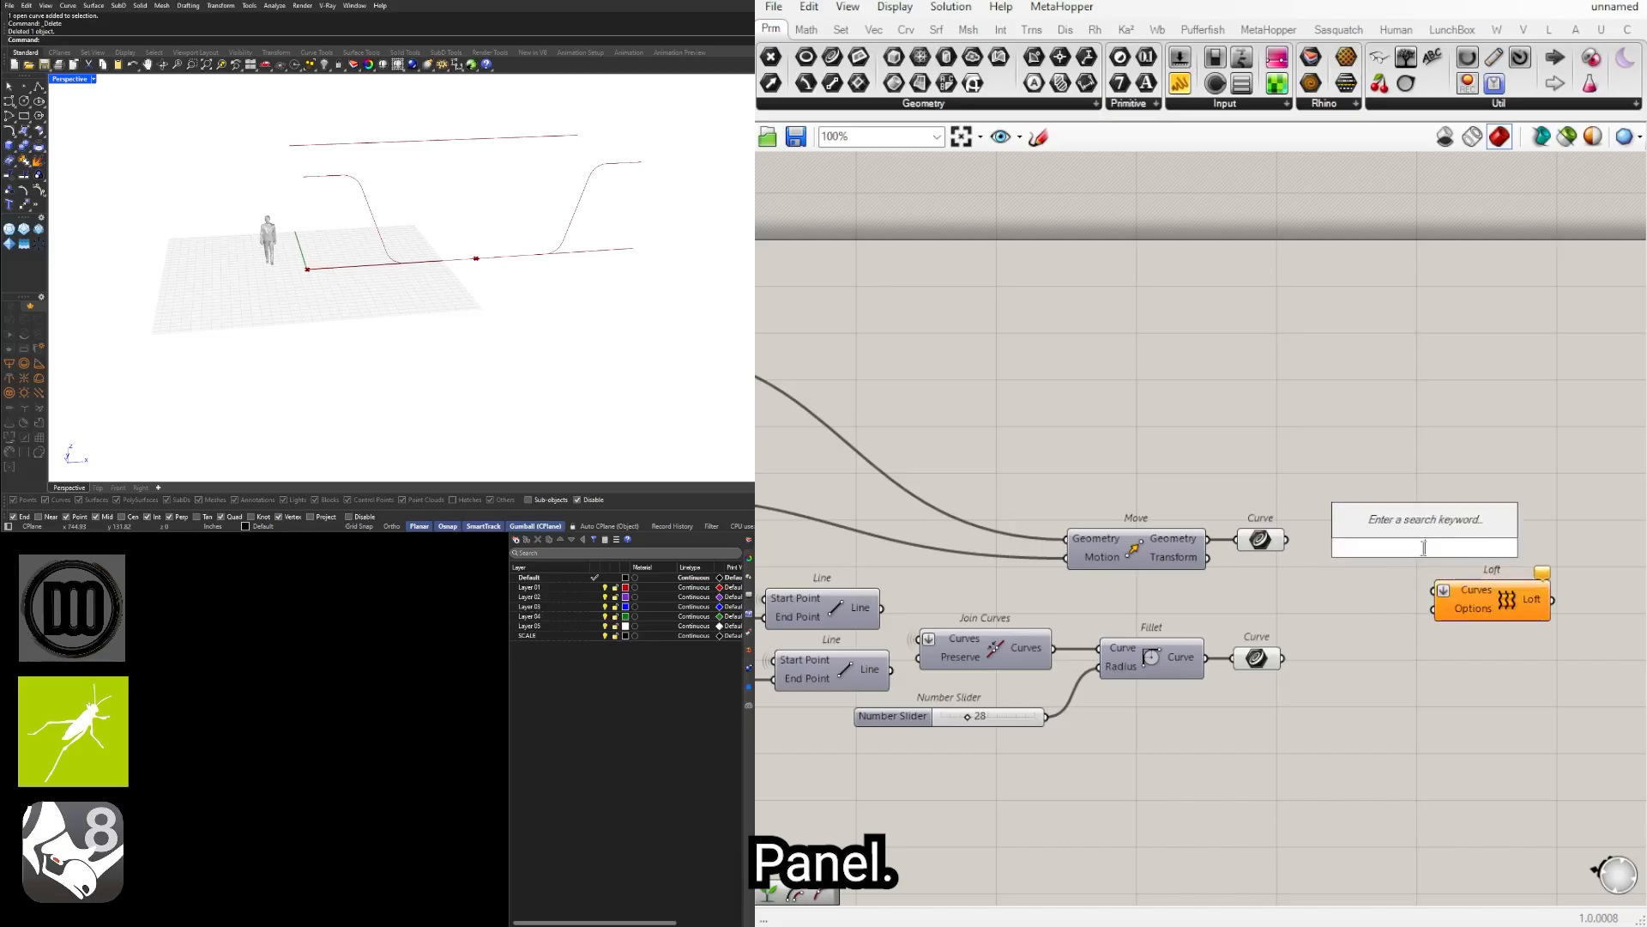
{"action": "type", "text": "panel"}
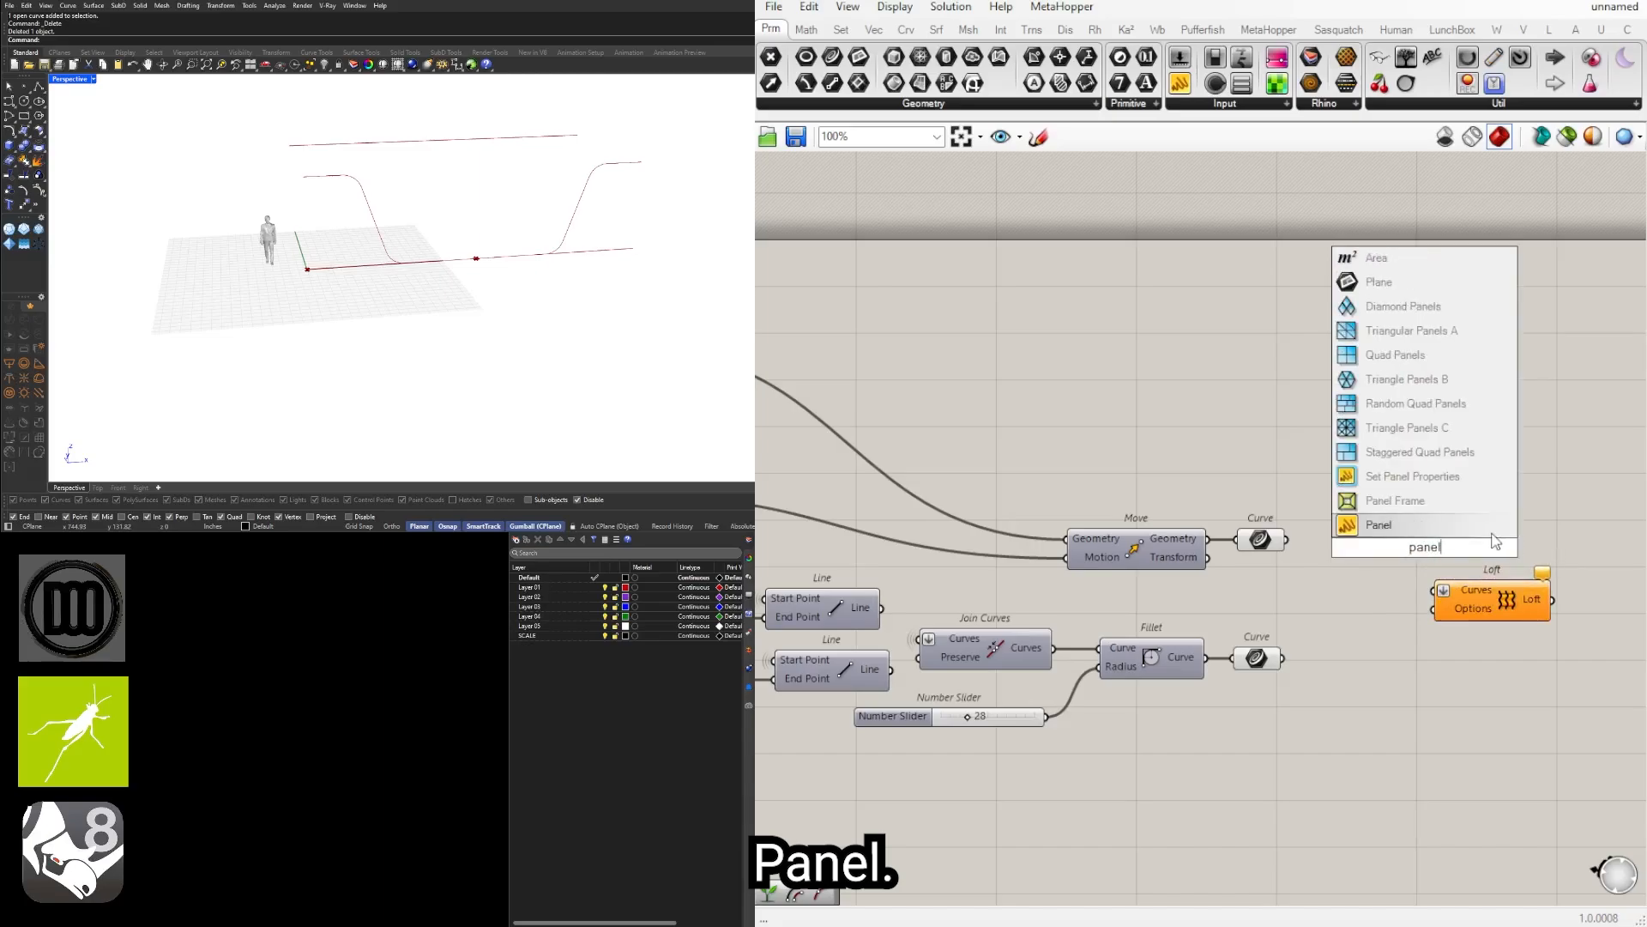
{"action": "key", "text": "Return"}
{"action": "left_click_drag", "start_coordinate": [1318, 550], "coordinate": [1352, 549]}
{"action": "left_click_drag", "start_coordinate": [1419, 569], "coordinate": [1415, 492]}
{"action": "left_click_drag", "start_coordinate": [1472, 585], "coordinate": [1643, 610]}
{"action": "left_click", "coordinate": [1431, 455]}
{"action": "left_click_drag", "start_coordinate": [1435, 462], "coordinate": [1378, 667]}
{"action": "left_click_drag", "start_coordinate": [1280, 659], "coordinate": [1357, 661]}
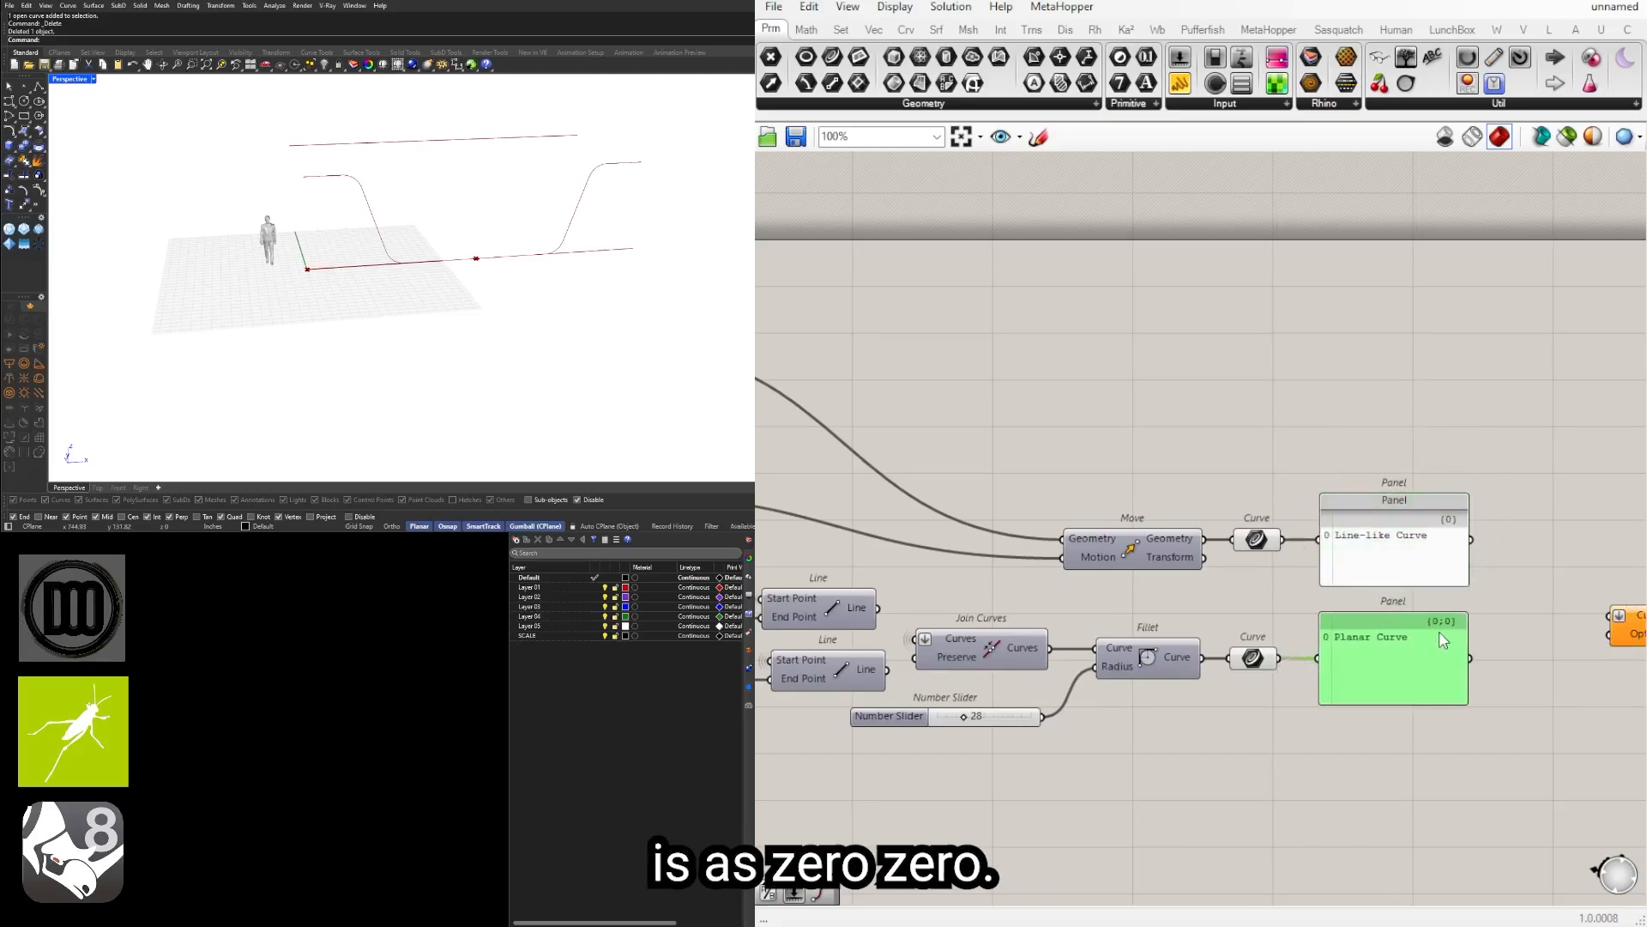
Step: Add a Graft Tree component beneath the raised upper Panel and feed it from the Move's Curve parameter
{"action": "right_click_drag", "start_coordinate": [1443, 640], "coordinate": [1319, 647]}
{"action": "left_click_drag", "start_coordinate": [1264, 568], "coordinate": [1250, 475]}
{"action": "double_click", "coordinate": [1294, 557]}
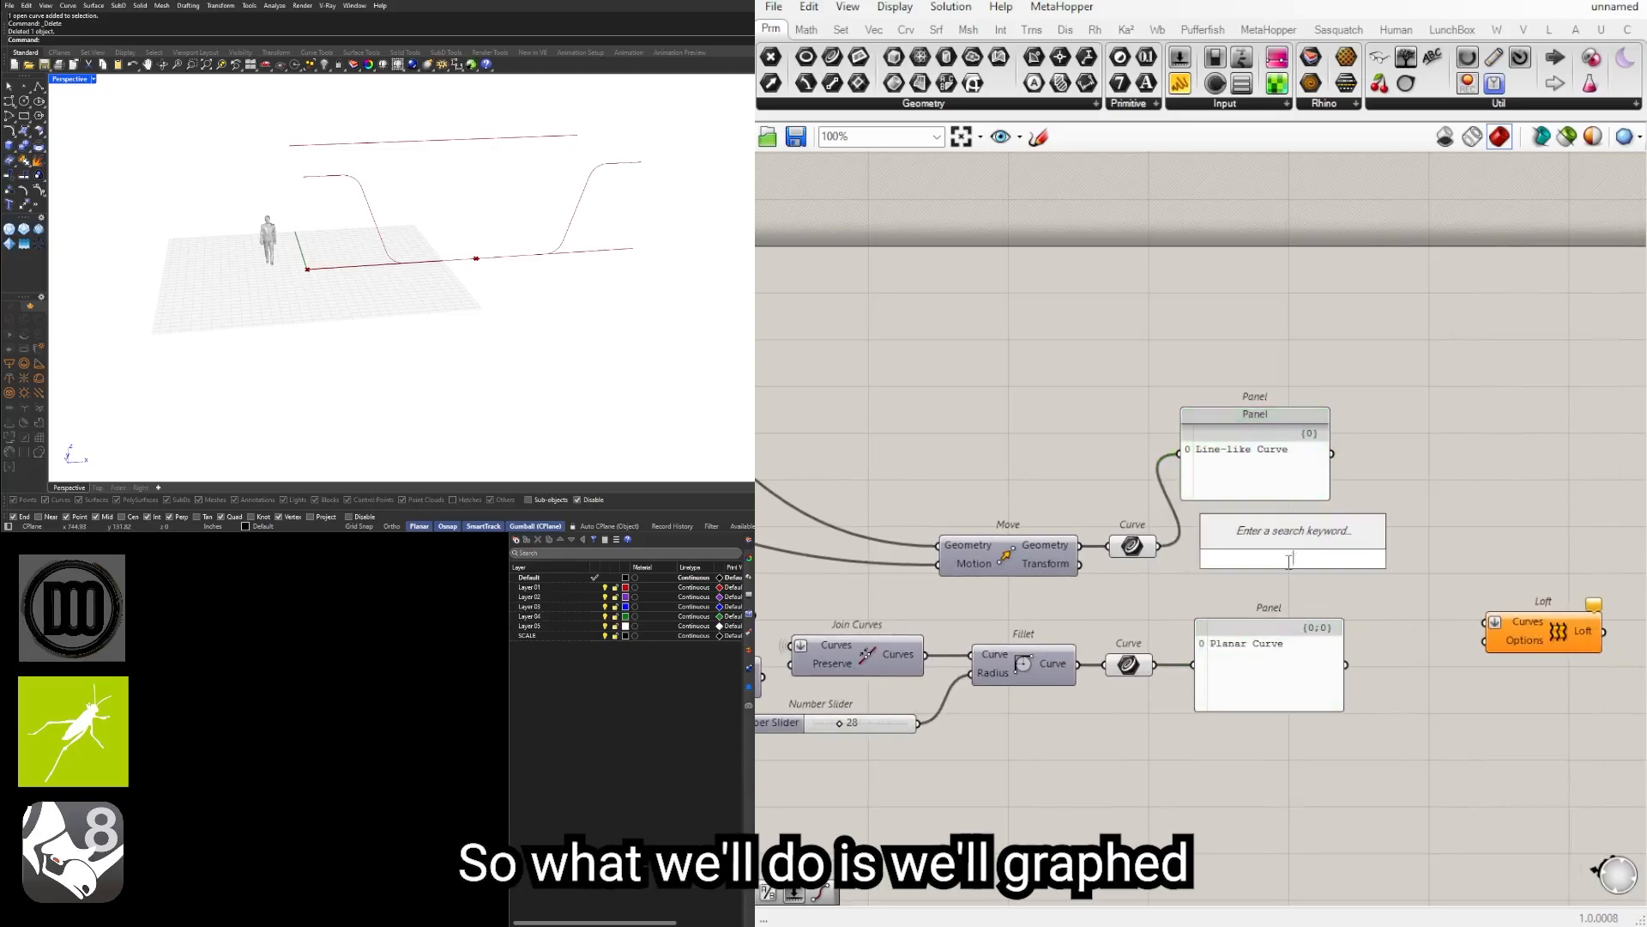
{"action": "type", "text": "graft"}
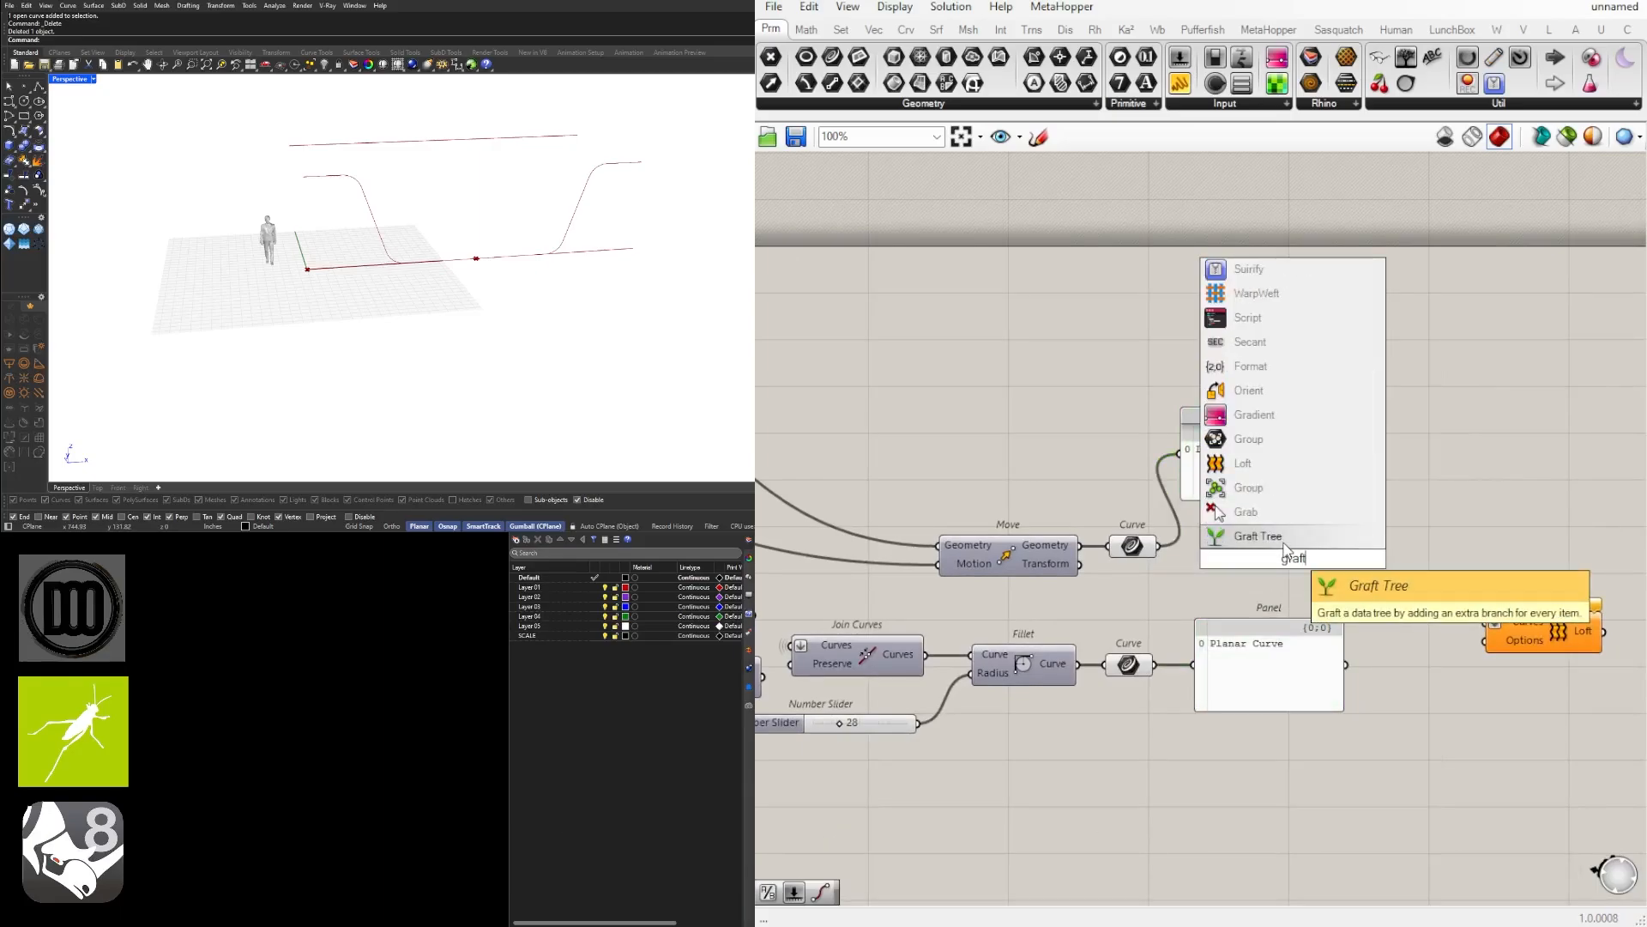
{"action": "left_click", "coordinate": [1235, 536]}
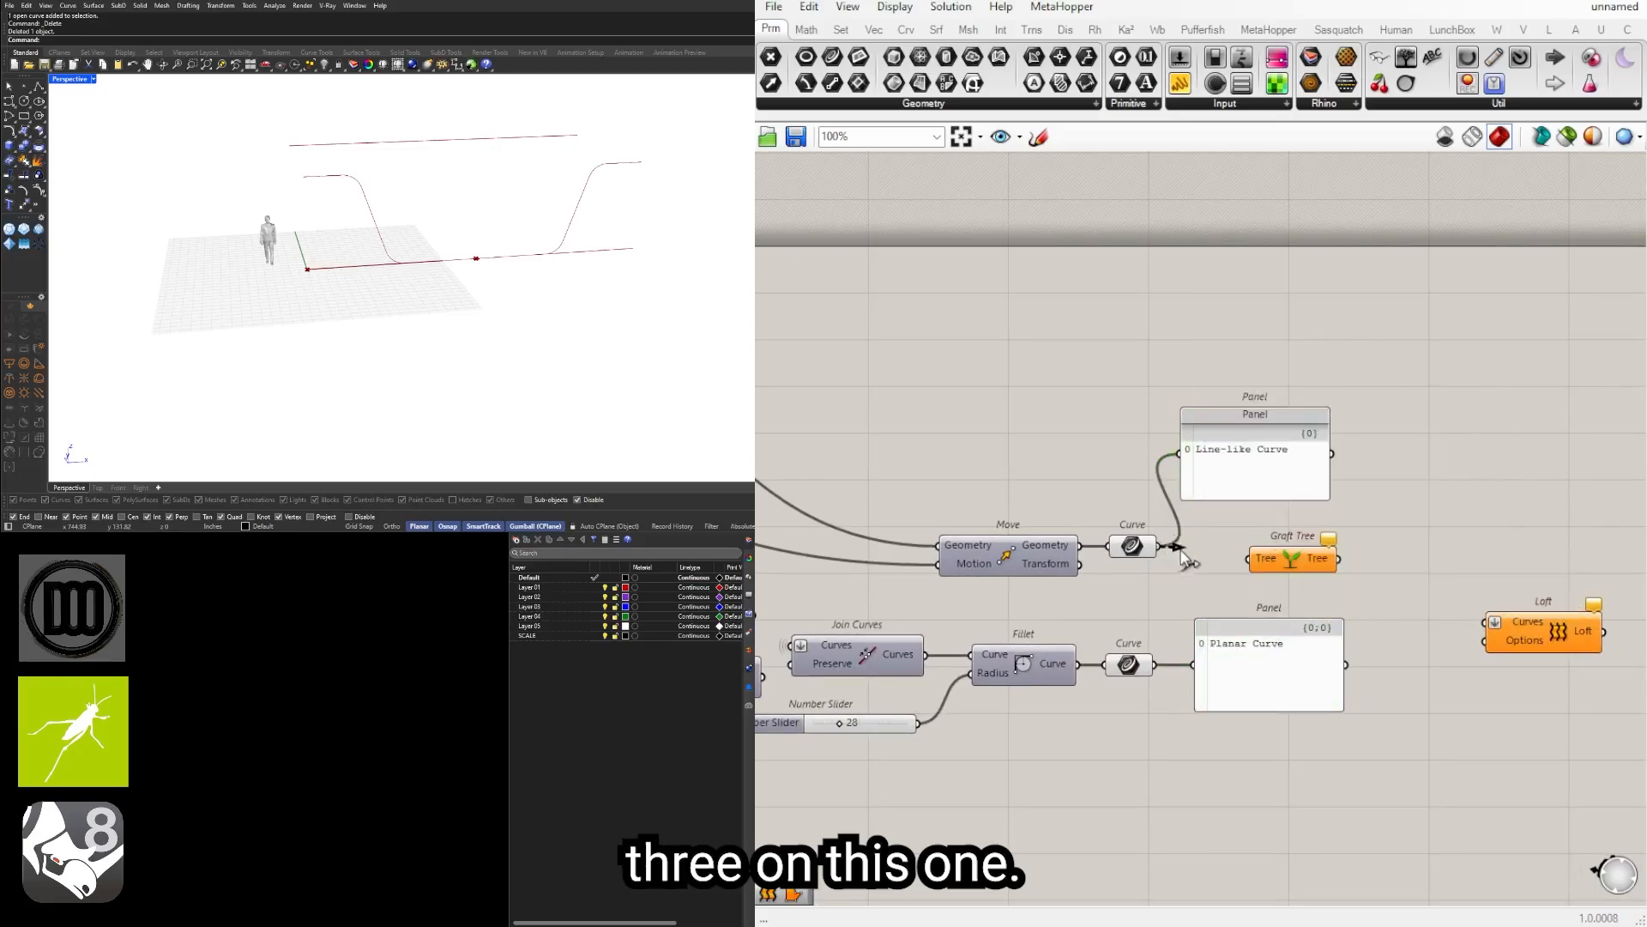
{"action": "left_click_drag", "start_coordinate": [1182, 549], "coordinate": [1246, 564]}
Step: Check Graft Tree's output structure in the upper Panel, place Graft Tree beside its Curve parameter, and delete both Panels
{"action": "left_click_drag", "start_coordinate": [1262, 485], "coordinate": [1451, 522]}
{"action": "left_click_drag", "start_coordinate": [1338, 558], "coordinate": [1366, 498]}
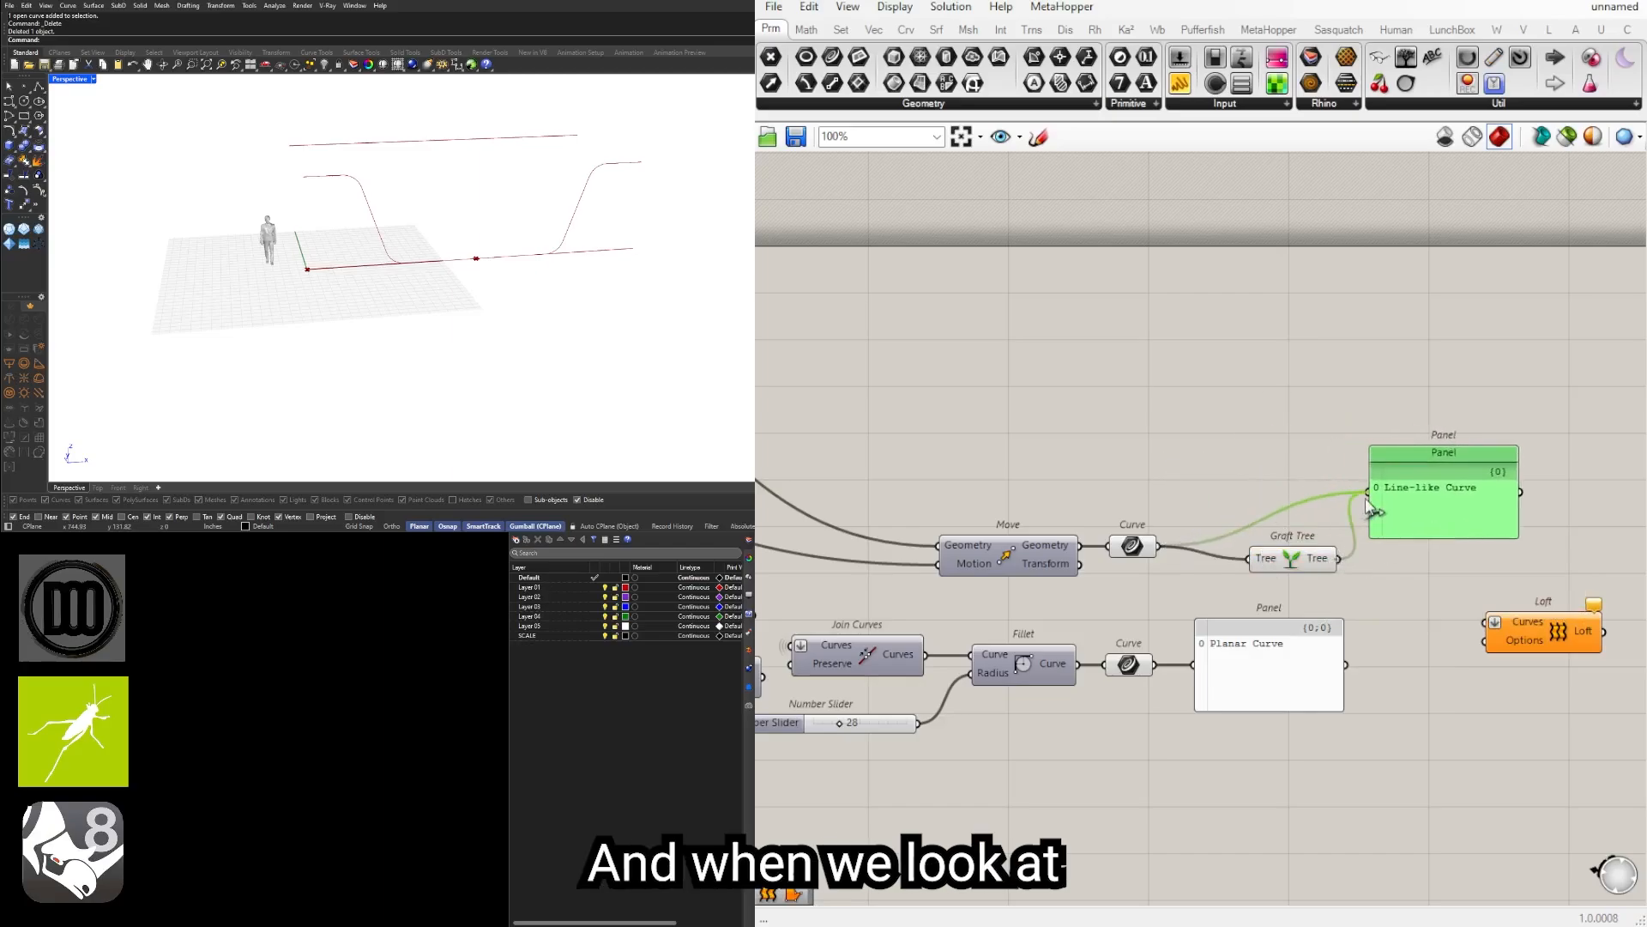
{"action": "left_click_drag", "start_coordinate": [1304, 562], "coordinate": [1228, 550]}
{"action": "left_click_drag", "start_coordinate": [1435, 526], "coordinate": [1370, 580]}
{"action": "left_click_drag", "start_coordinate": [1301, 638], "coordinate": [1343, 642]}
{"action": "left_click", "coordinate": [1354, 573], "text": "shift"}
{"action": "key", "text": "Delete"}
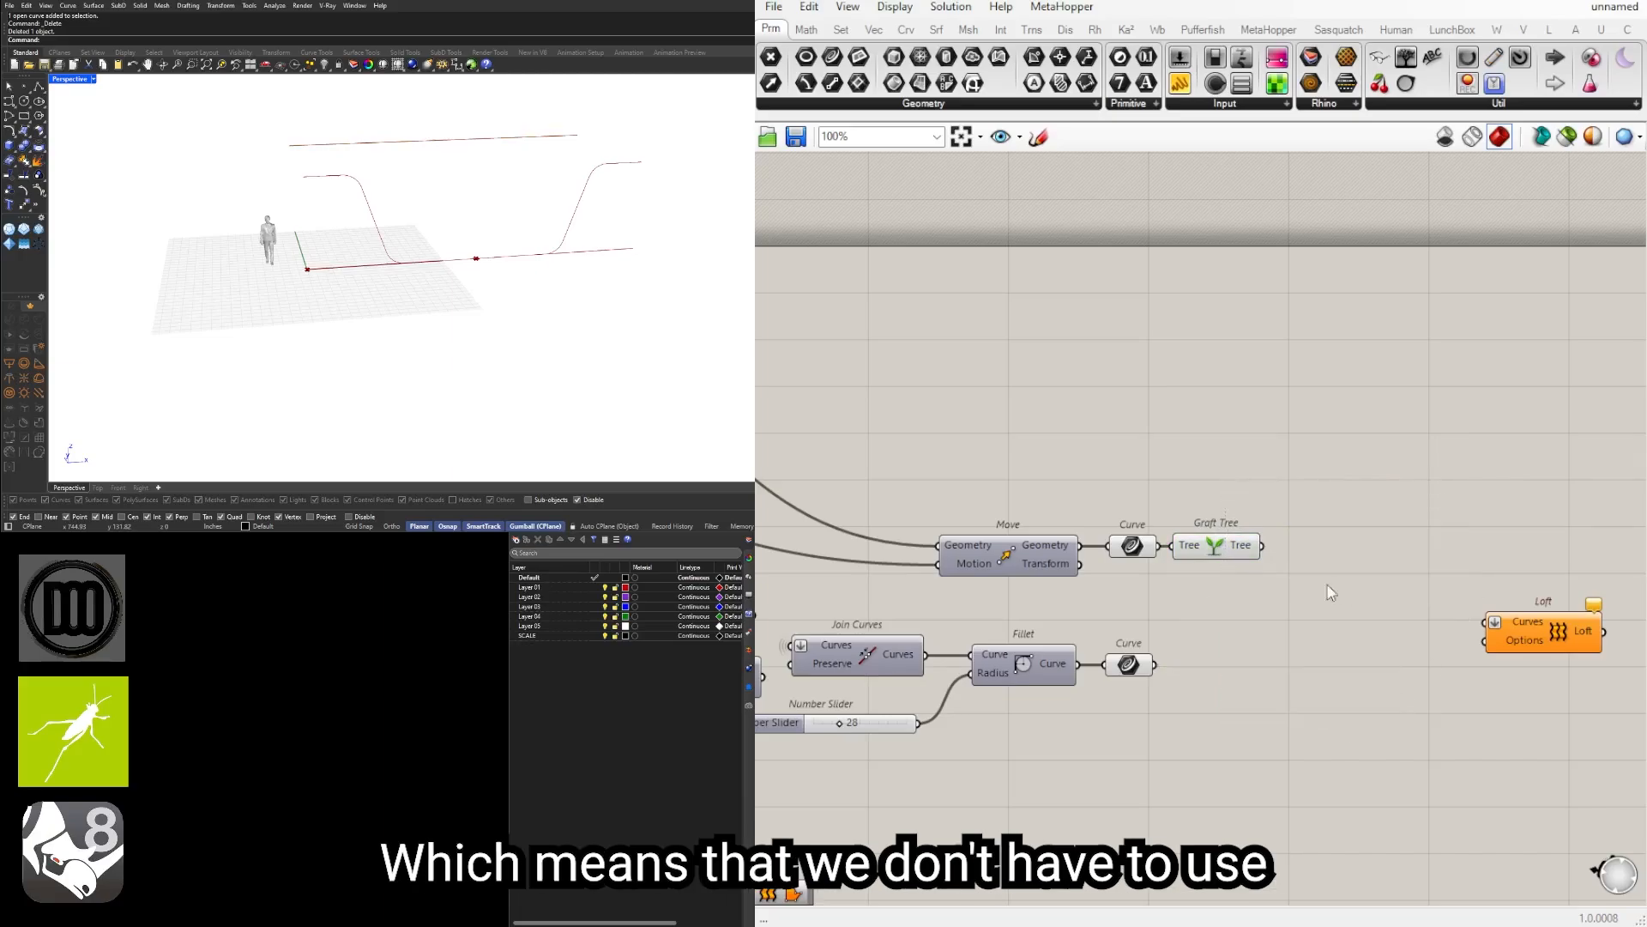
Step: Feed Graft Tree and the Fillet's Curve parameter into Loft, and remove the flatten from Loft's Curves input
{"action": "mouse_move", "coordinate": [1262, 546]}
{"action": "left_mouse_down"}
{"action": "mouse_move", "coordinate": [1500, 640]}
{"action": "mouse_move", "coordinate": [1346, 637]}
{"action": "left_mouse_up"}
{"action": "right_click", "coordinate": [1438, 623]}
{"action": "left_click", "coordinate": [1486, 693]}
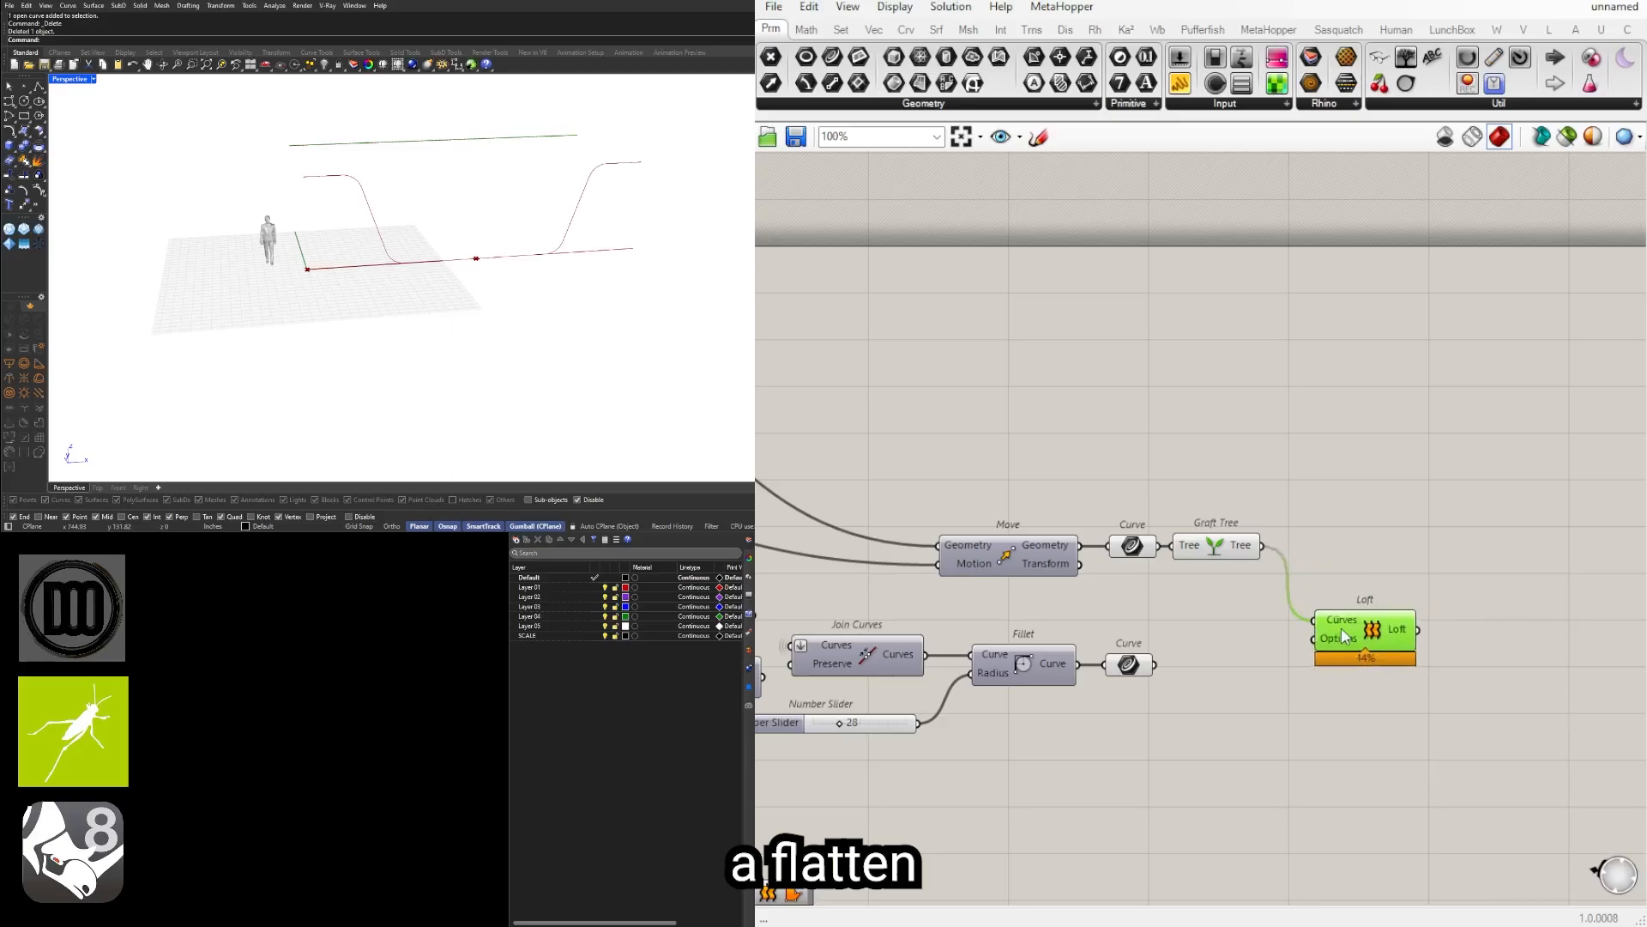
{"action": "left_click_drag", "start_coordinate": [1155, 664], "coordinate": [1414, 605]}
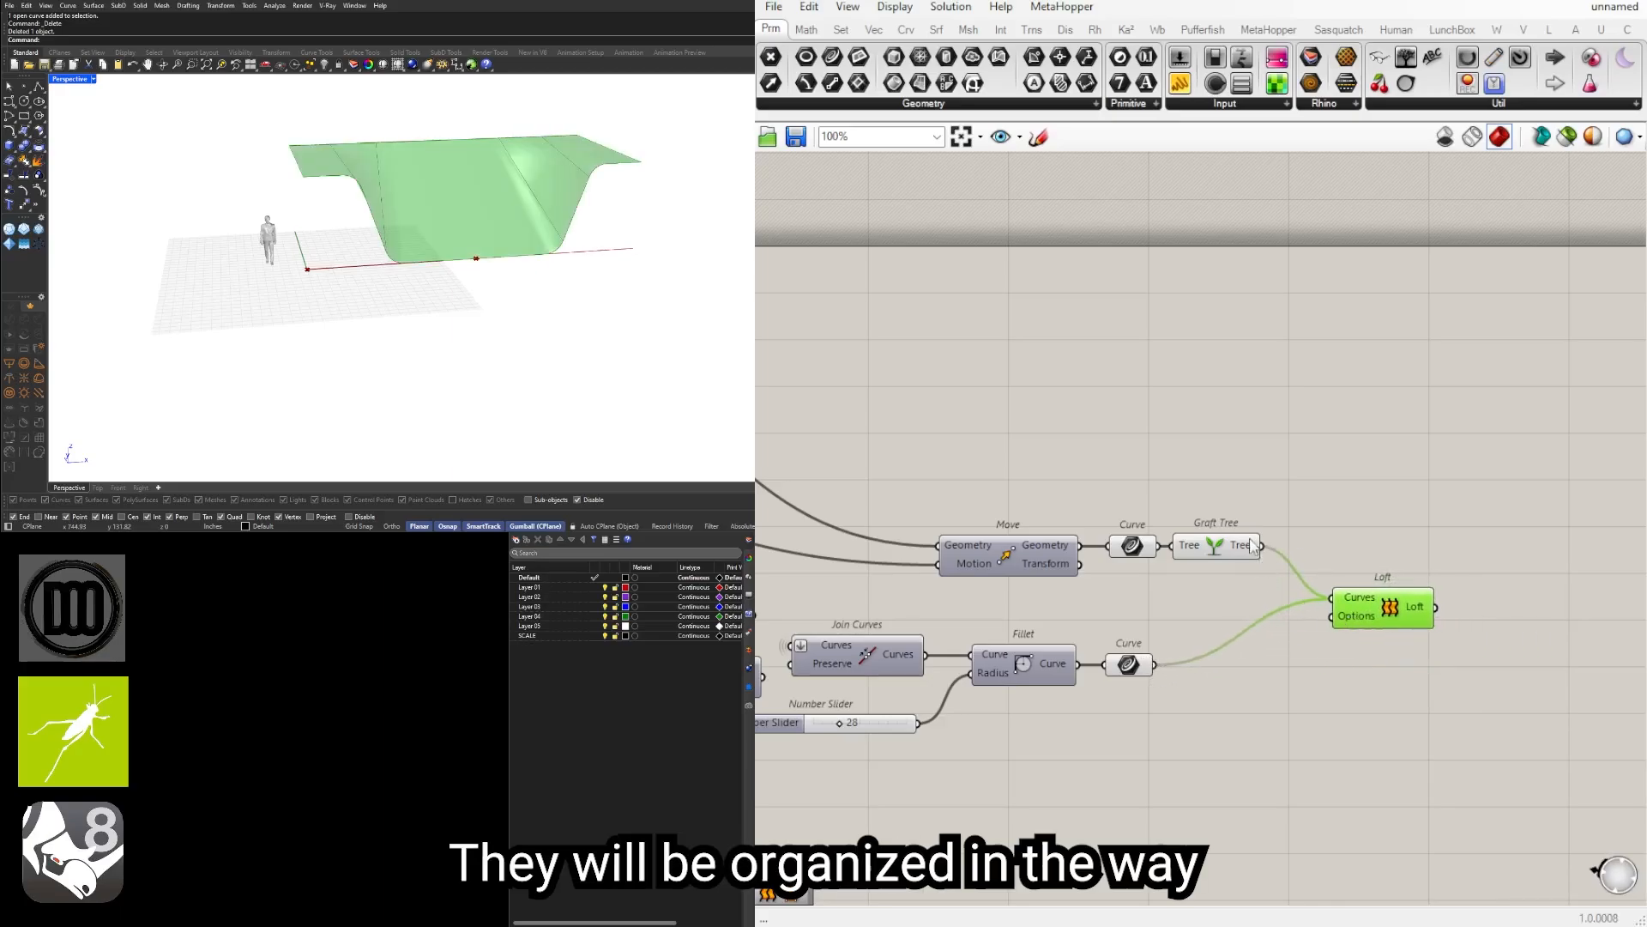
Step: Reorder the upper branch so Move feeds Graft Tree and then its Curve parameter, and connect both Curve parameters to Loft
{"action": "left_click_drag", "start_coordinate": [1229, 688], "coordinate": [1127, 503]}
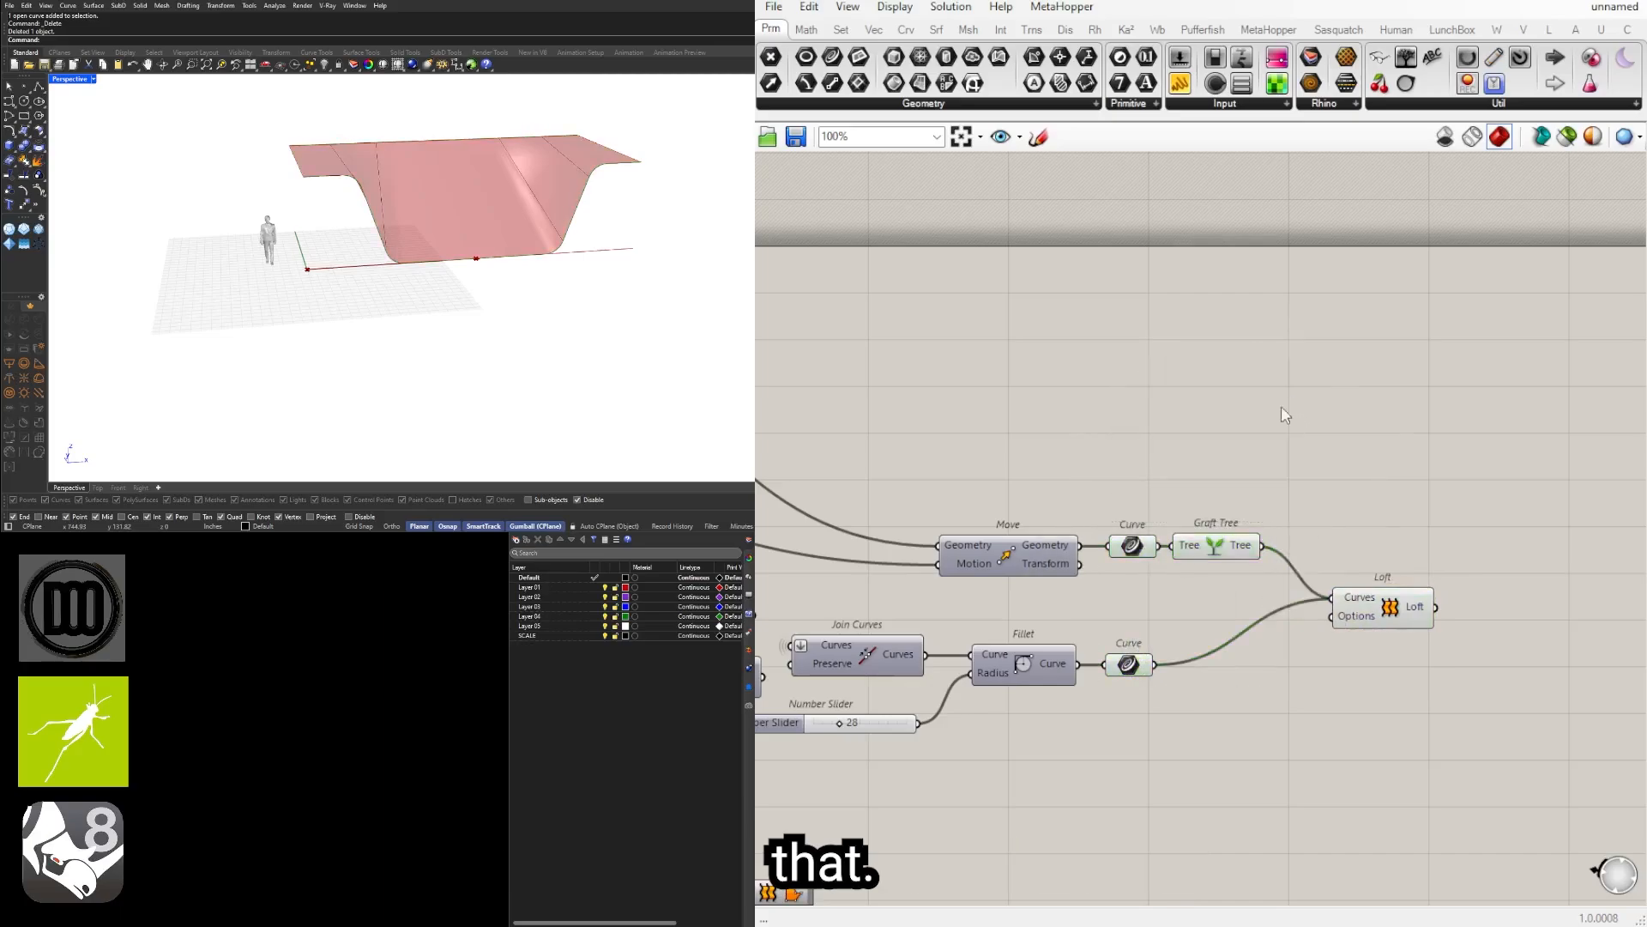
{"action": "right_click_drag", "start_coordinate": [1148, 556], "coordinate": [1246, 576]}
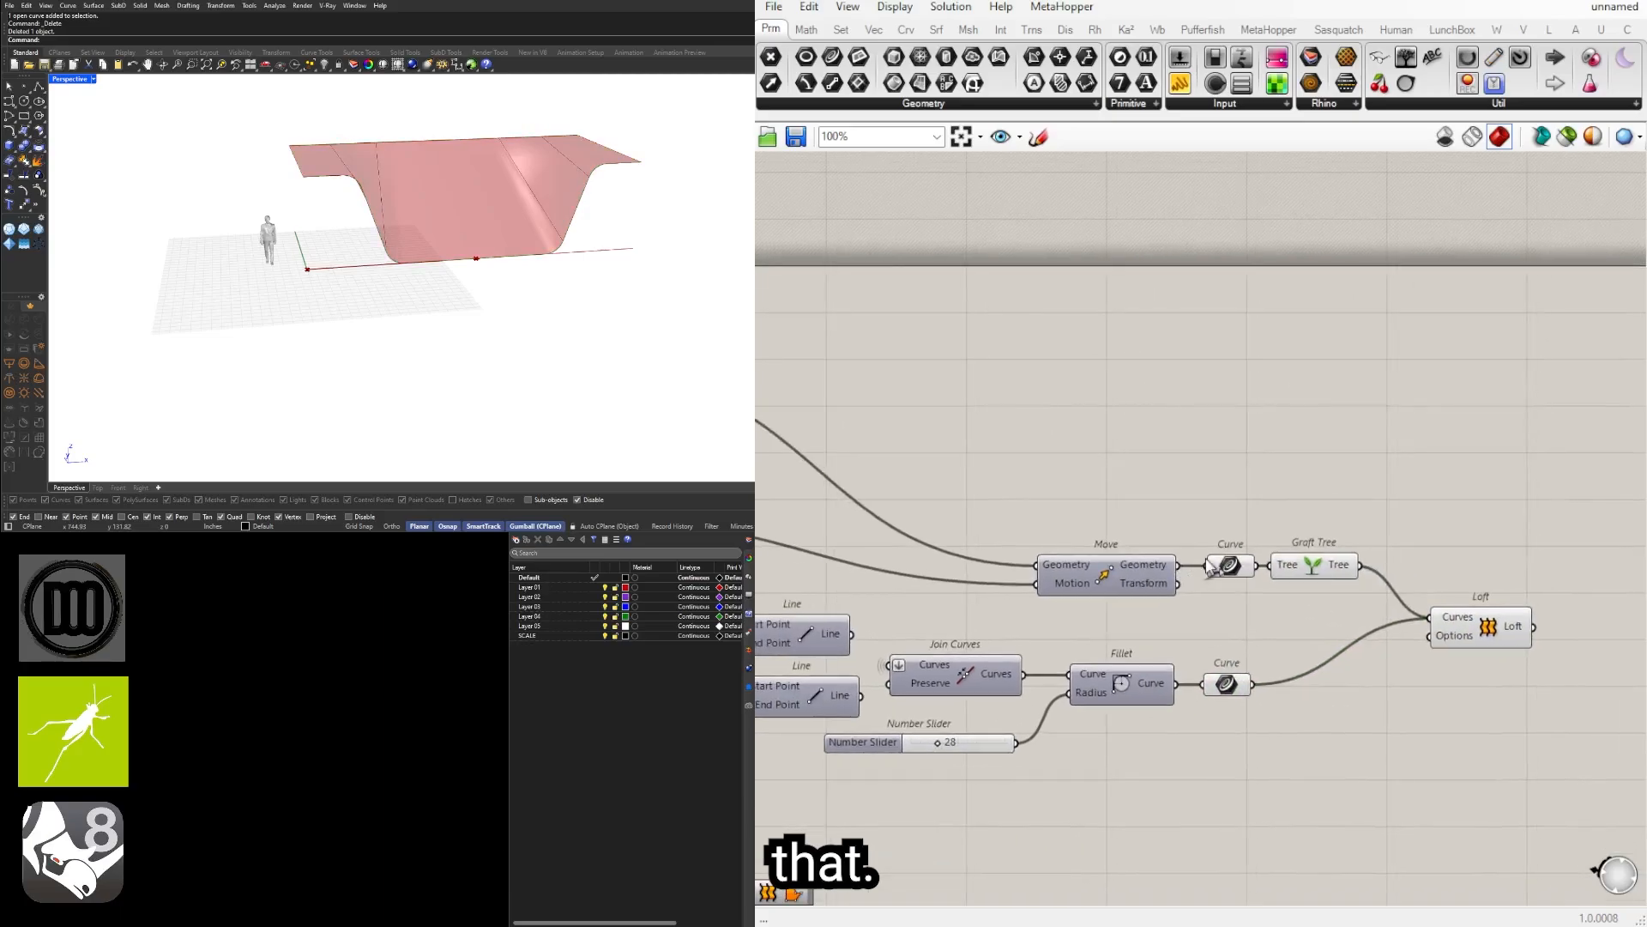
{"action": "left_click_drag", "start_coordinate": [1259, 733], "coordinate": [1244, 706]}
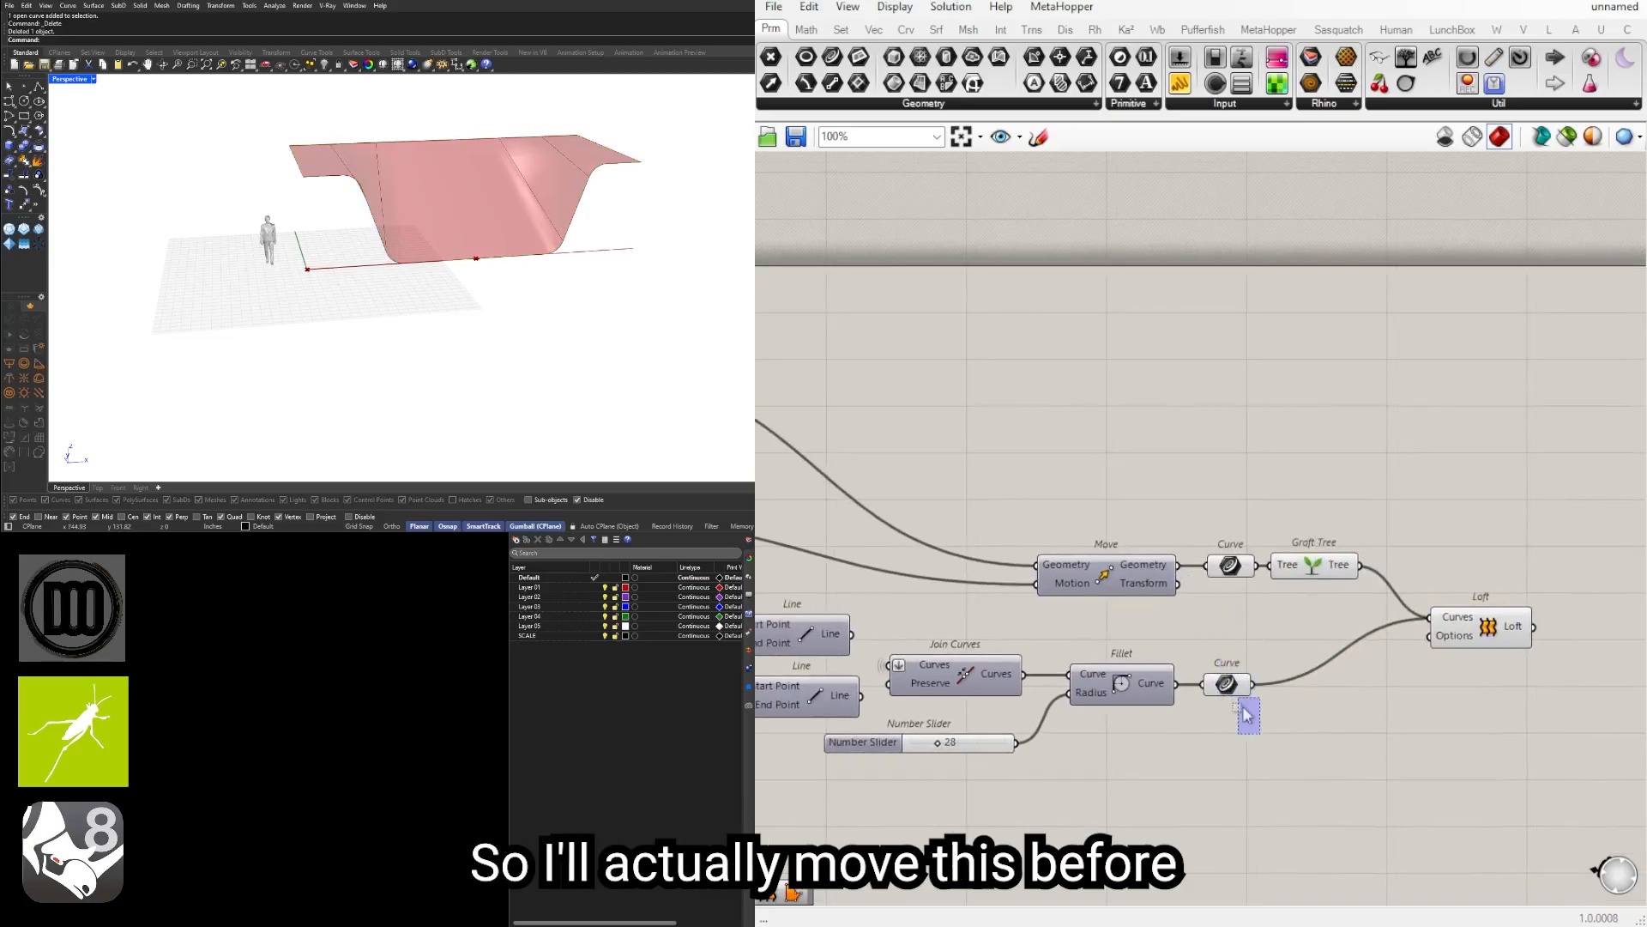
{"action": "left_click_drag", "start_coordinate": [1223, 570], "coordinate": [1353, 568]}
{"action": "left_click_drag", "start_coordinate": [1366, 566], "coordinate": [1429, 617]}
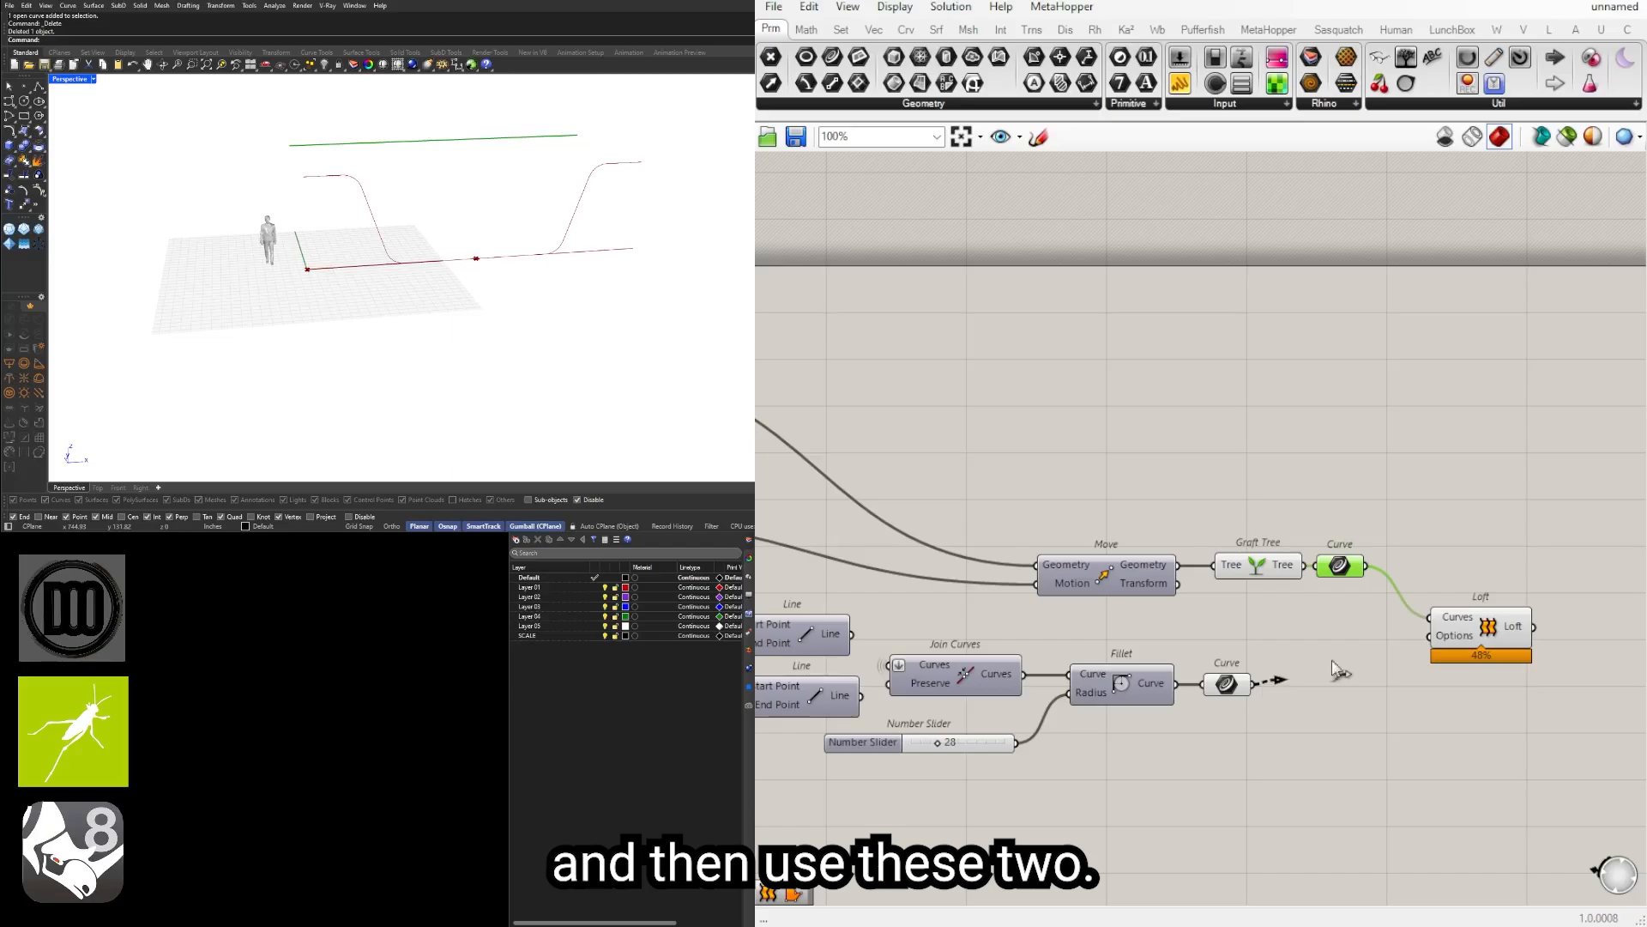
{"action": "left_click_drag", "start_coordinate": [1332, 659], "coordinate": [1498, 629], "text": "shift"}
{"action": "left_click", "coordinate": [1500, 573]}
{"action": "left_click_drag", "start_coordinate": [1348, 577], "coordinate": [1341, 575]}
Step: Hide the preview of the Graft Tree component
{"action": "left_click", "coordinate": [1237, 560]}
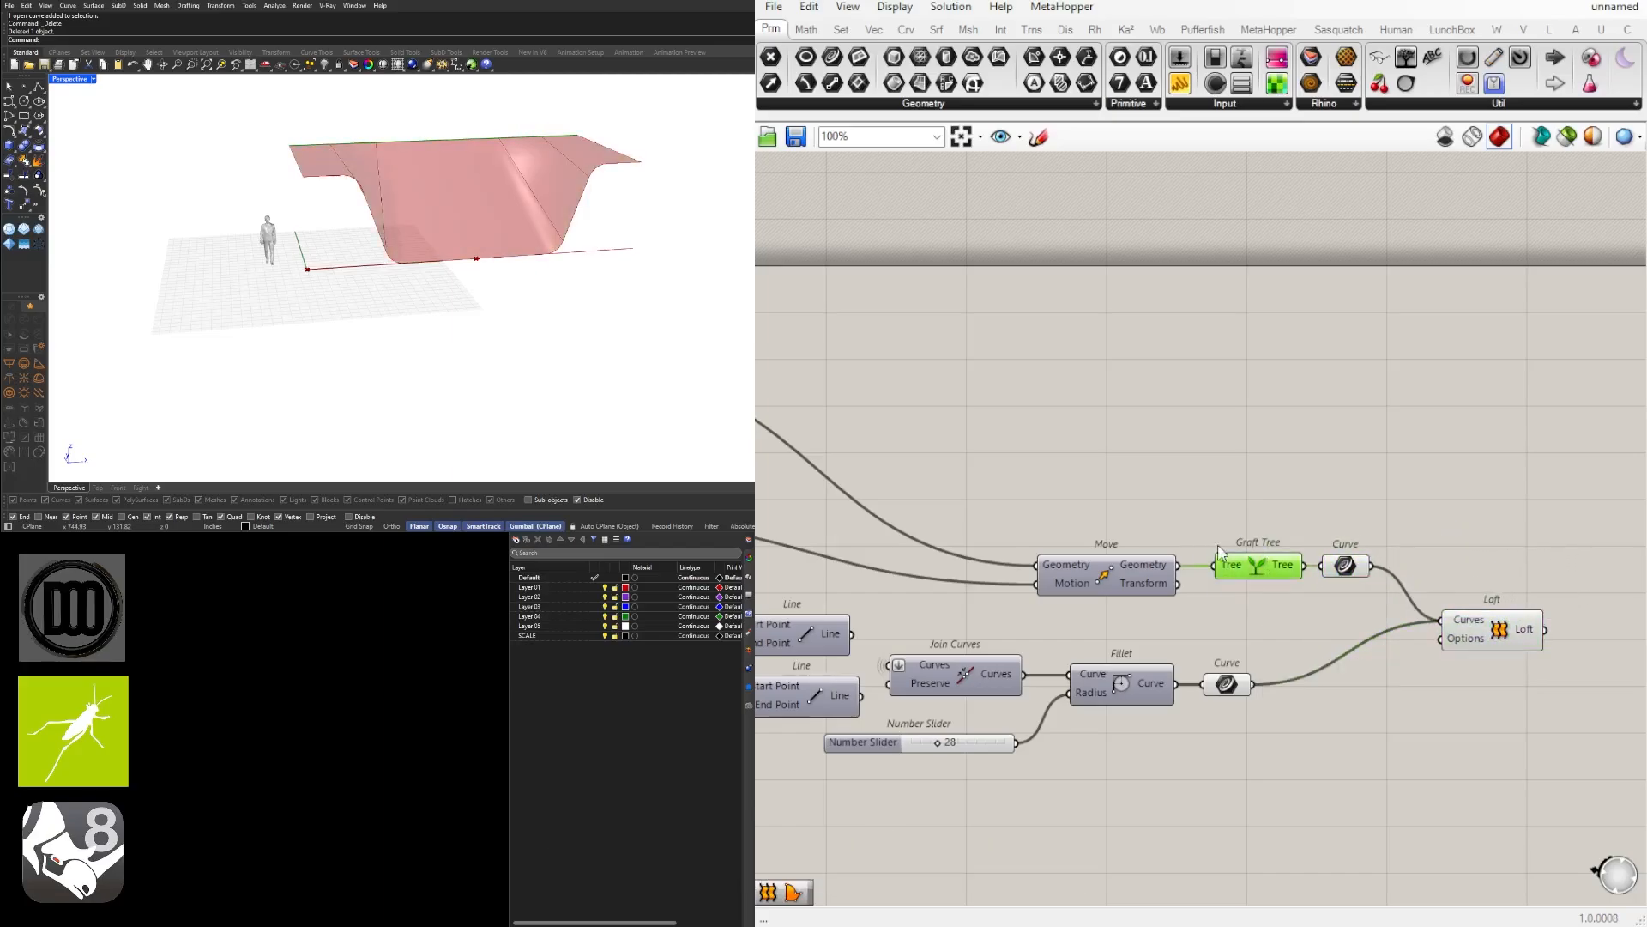
{"action": "scroll", "coordinate": [1220, 548], "scroll_direction": "up", "scroll_amount": 1}
{"action": "middle_click", "coordinate": [1221, 547]}
{"action": "left_click", "coordinate": [1269, 508]}
Step: Align the two Curve parameters to their right edges and move Loft slightly further away from them
{"action": "left_click_drag", "start_coordinate": [1295, 742], "coordinate": [1239, 698]}
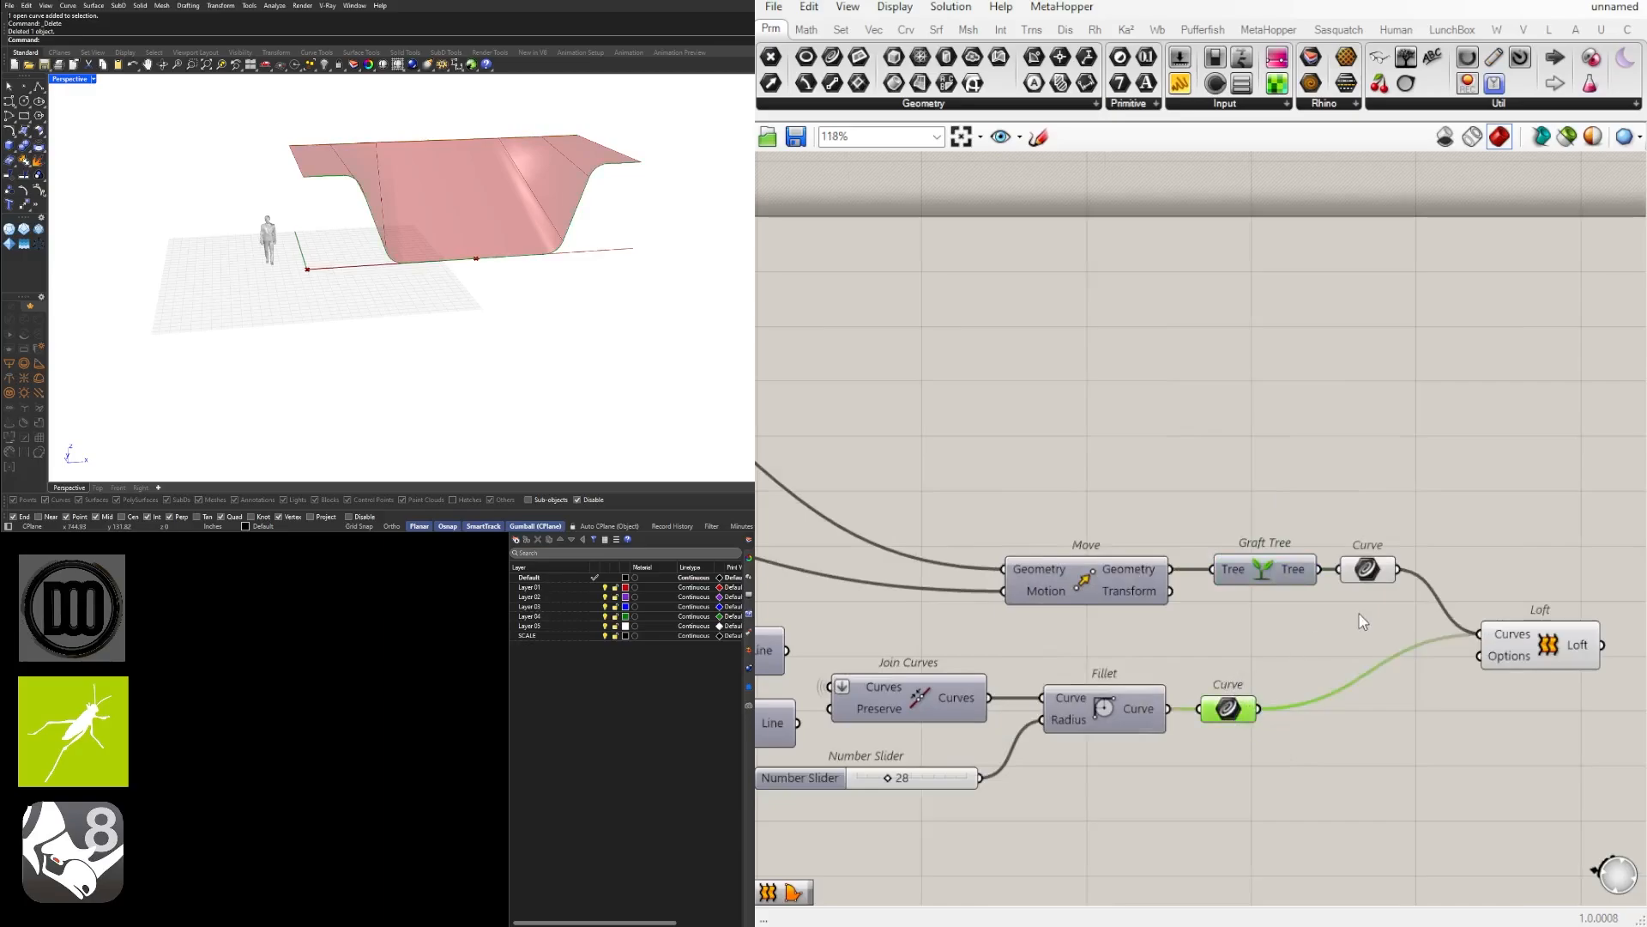
{"action": "left_click_drag", "start_coordinate": [1363, 610], "coordinate": [1337, 554], "text": "shift"}
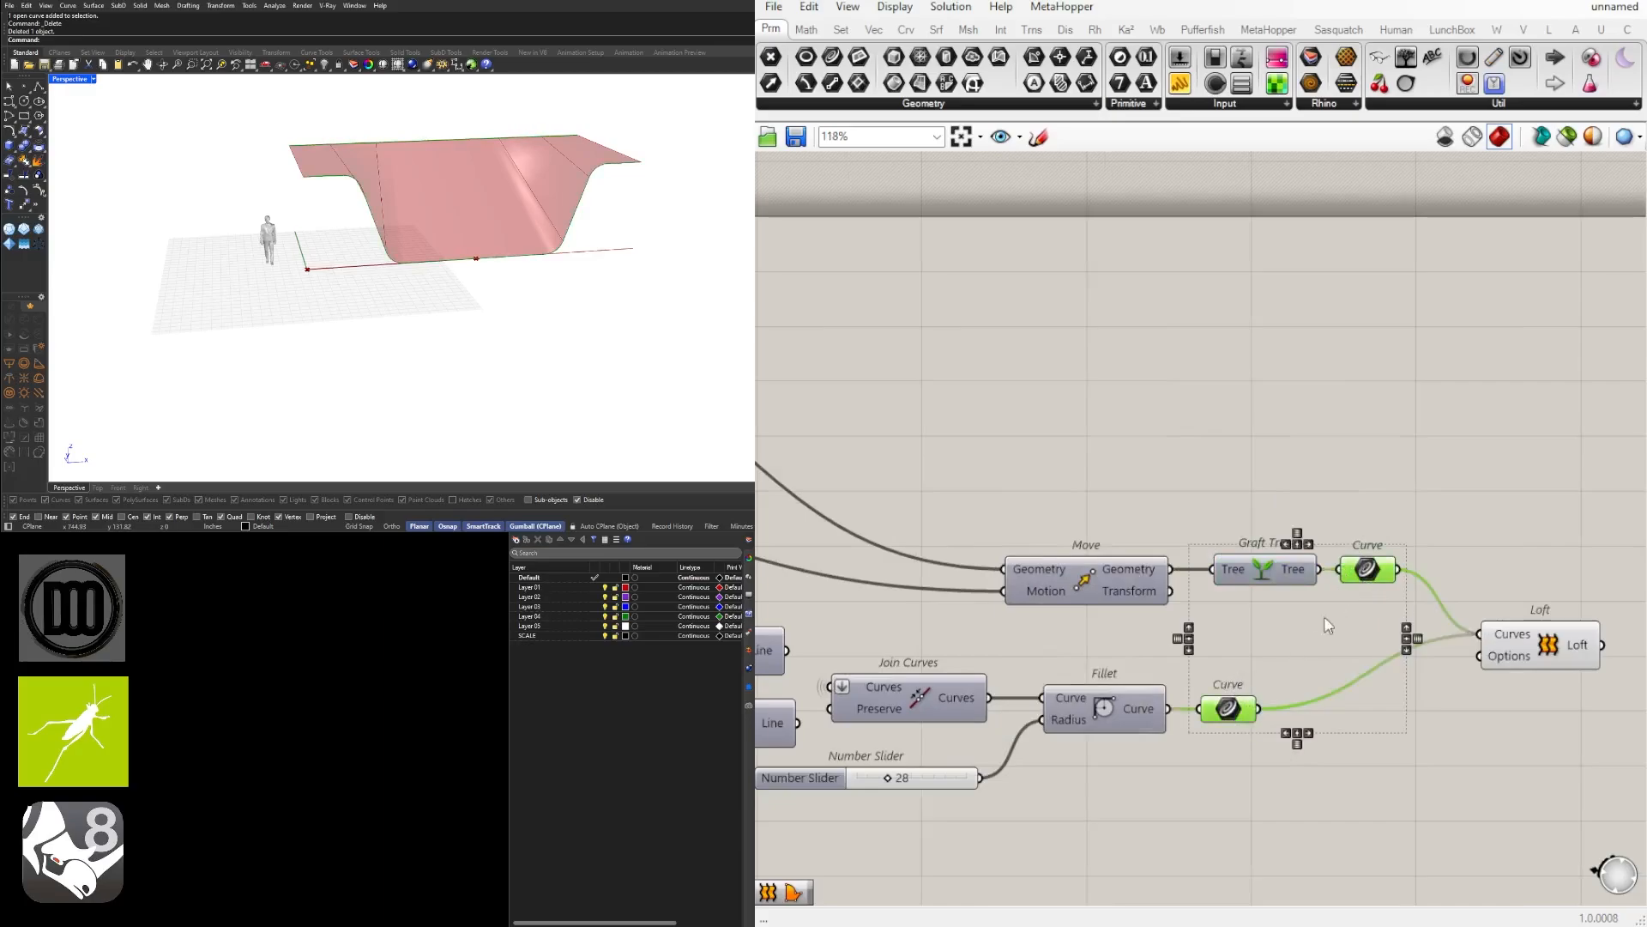
{"action": "left_click", "coordinate": [1310, 734]}
{"action": "left_click", "coordinate": [1439, 806]}
{"action": "right_click_drag", "start_coordinate": [1440, 806], "coordinate": [1306, 771]}
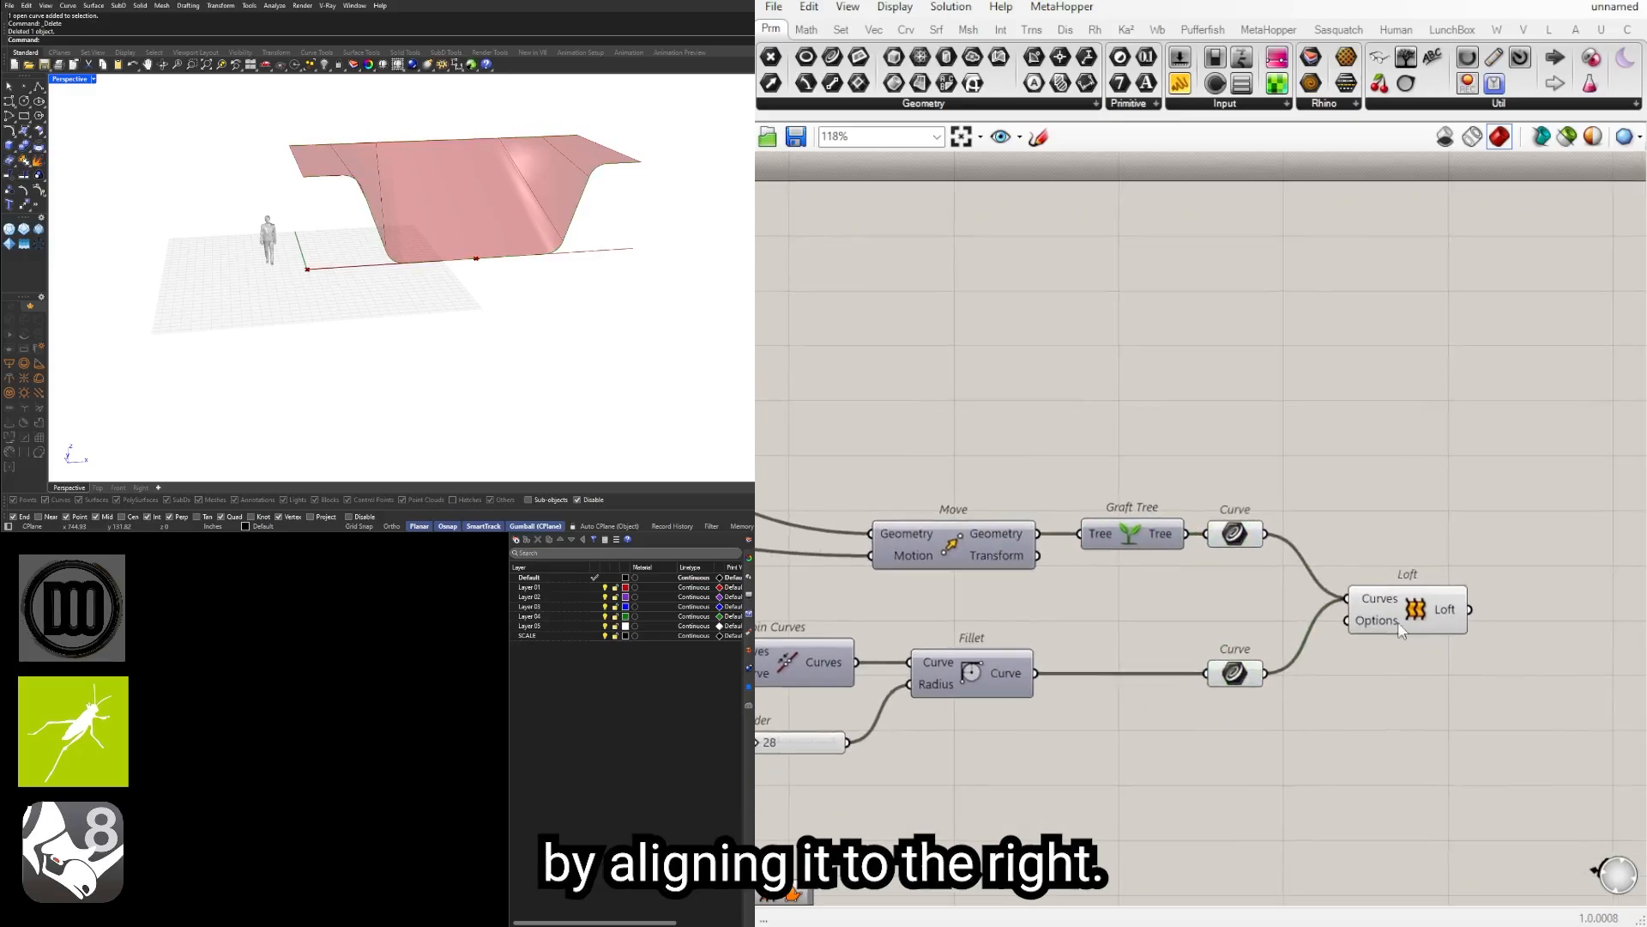
{"action": "left_click_drag", "start_coordinate": [1416, 606], "coordinate": [1445, 606]}
{"action": "left_click", "coordinate": [1298, 734]}
Step: Select Loft and orbit closer to the model to examine the lofted base surface for the stairs
{"action": "left_click", "coordinate": [1427, 629]}
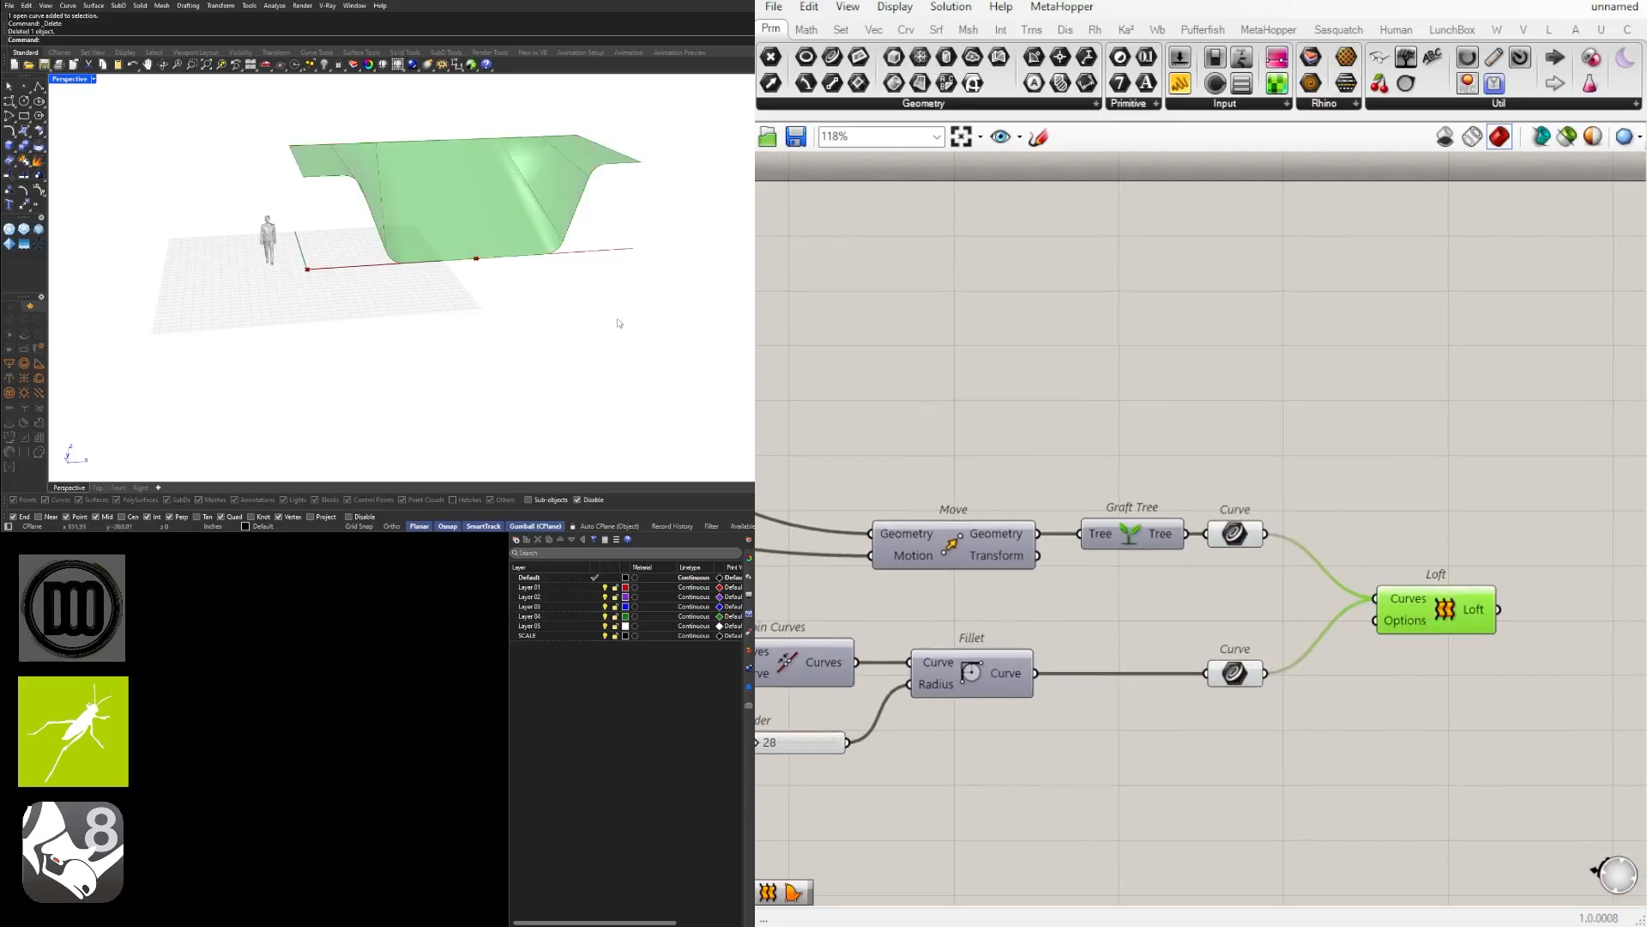
{"action": "right_click_drag", "start_coordinate": [617, 323], "coordinate": [579, 315]}
{"action": "scroll", "coordinate": [378, 173], "scroll_direction": "up", "scroll_amount": 4}
{"action": "right_click_drag", "start_coordinate": [378, 173], "coordinate": [430, 211]}
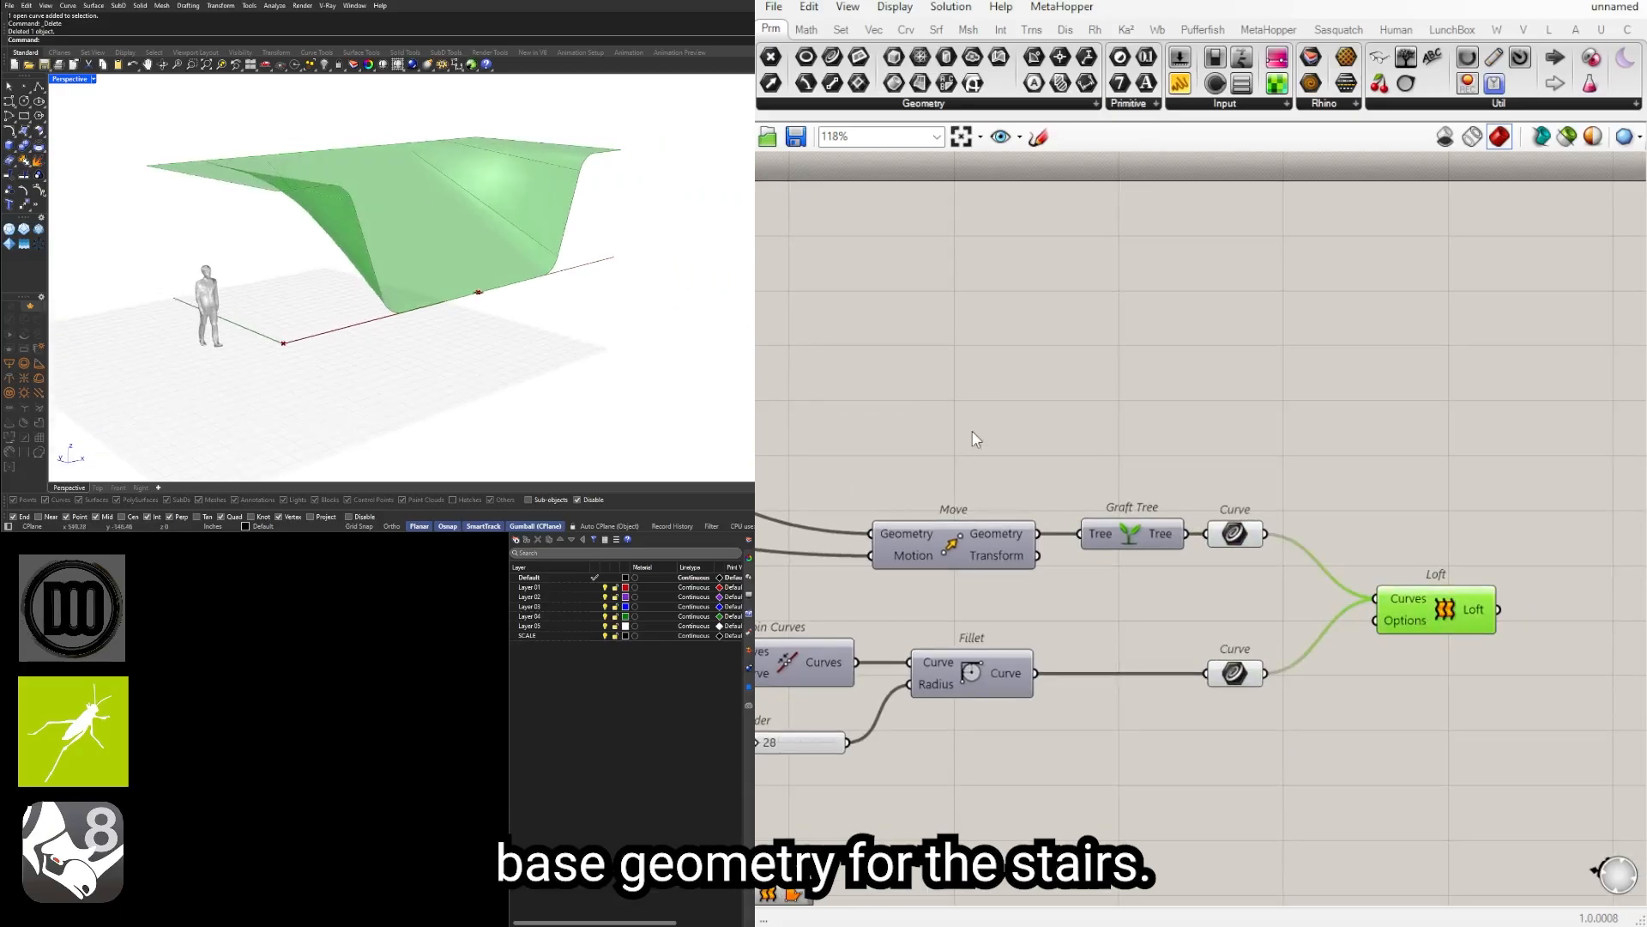
Step: Set the offset slider driving the first Extend Curve to 43 and slightly raise the slider driving the second Extend Curve
{"action": "scroll", "coordinate": [977, 440], "scroll_direction": "down", "scroll_amount": 5}
{"action": "right_click_drag", "start_coordinate": [959, 470], "coordinate": [1338, 494]}
{"action": "right_click_drag", "start_coordinate": [851, 523], "coordinate": [1151, 563]}
{"action": "scroll", "coordinate": [977, 599], "scroll_direction": "up", "scroll_amount": 4}
{"action": "right_click_drag", "start_coordinate": [915, 625], "coordinate": [1134, 496]}
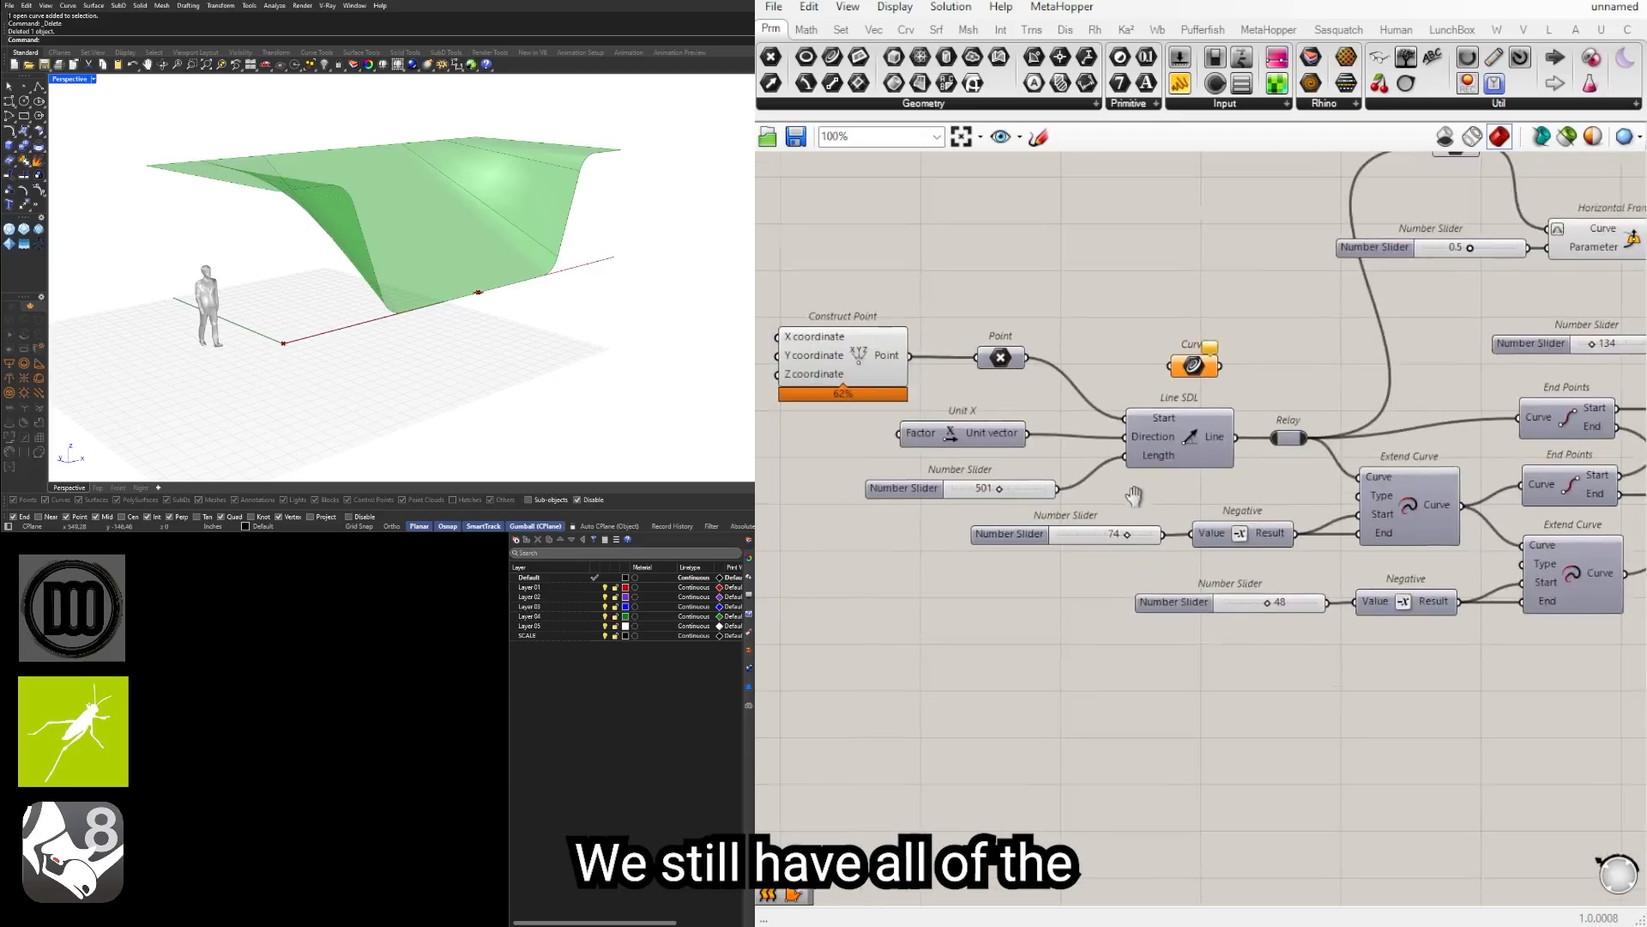
{"action": "scroll", "coordinate": [1141, 533], "scroll_direction": "up", "scroll_amount": 4}
{"action": "left_click_drag", "start_coordinate": [1127, 539], "coordinate": [1072, 541]}
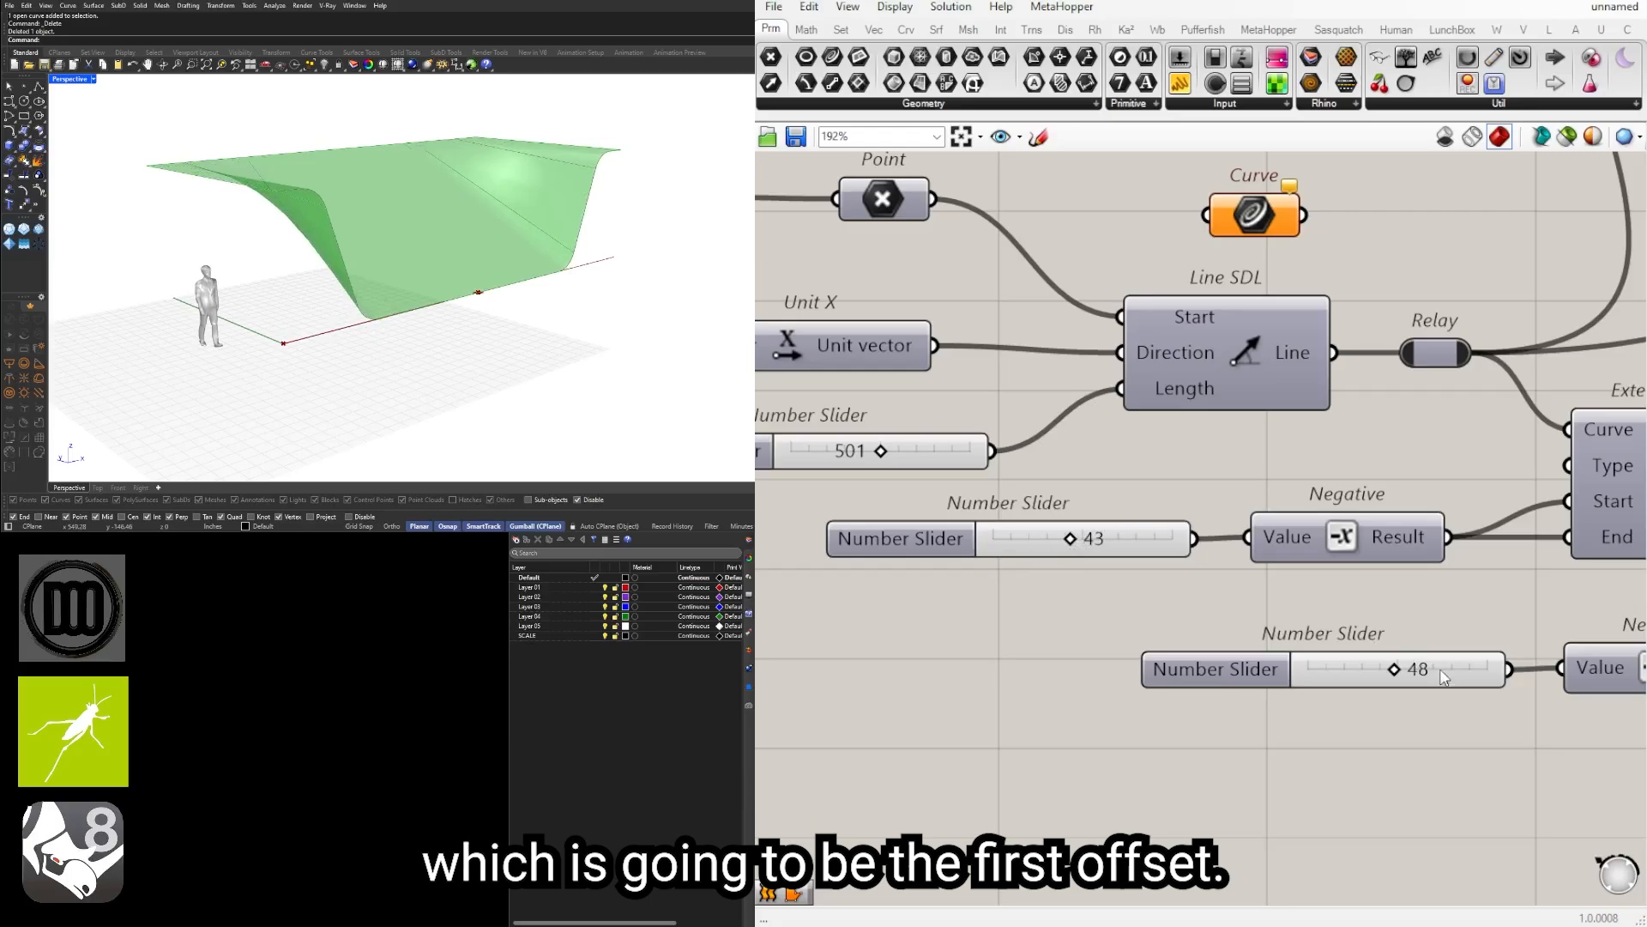
{"action": "mouse_move", "coordinate": [1396, 678]}
{"action": "left_mouse_down"}
{"action": "mouse_move", "coordinate": [1460, 673]}
{"action": "mouse_move", "coordinate": [1294, 698]}
{"action": "mouse_move", "coordinate": [1371, 708]}
{"action": "mouse_move", "coordinate": [1405, 690]}
{"action": "left_mouse_up"}
{"action": "scroll", "coordinate": [1404, 688], "scroll_direction": "down", "scroll_amount": 3}
{"action": "right_click_drag", "start_coordinate": [1615, 709], "coordinate": [1240, 699]}
{"action": "right_click_drag", "start_coordinate": [1521, 636], "coordinate": [1206, 660]}
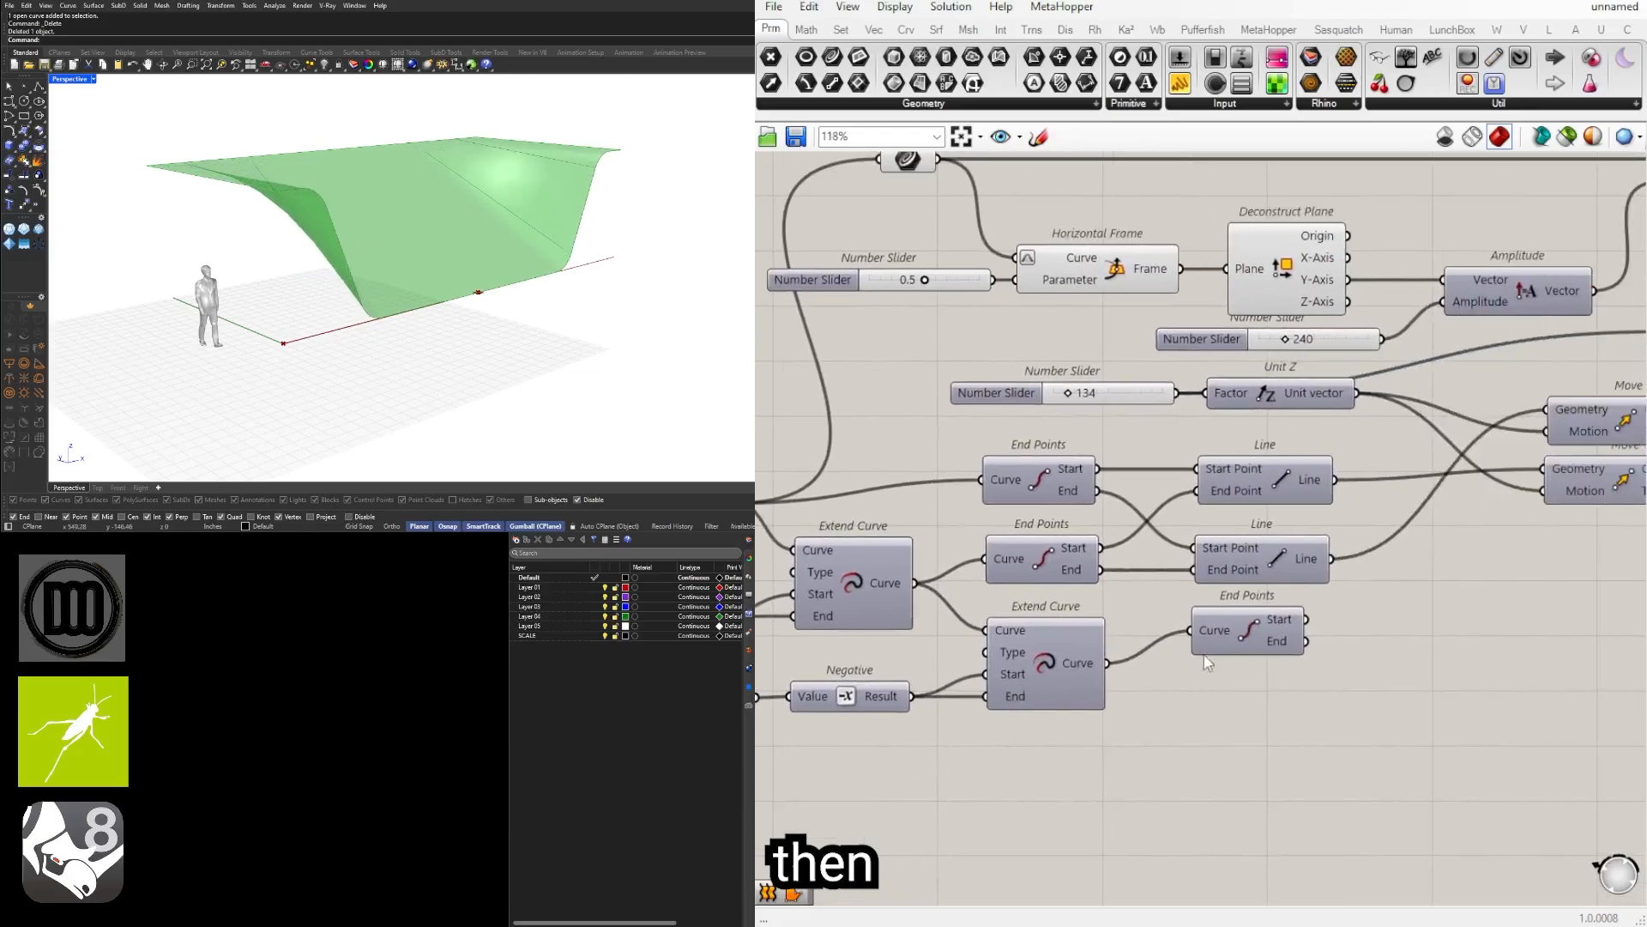
Step: Set the height slider feeding the Factor input of the lower Unit Z component to 120
{"action": "scroll", "coordinate": [1056, 345], "scroll_direction": "up", "scroll_amount": 5}
{"action": "left_click_drag", "start_coordinate": [1107, 459], "coordinate": [1098, 455]}
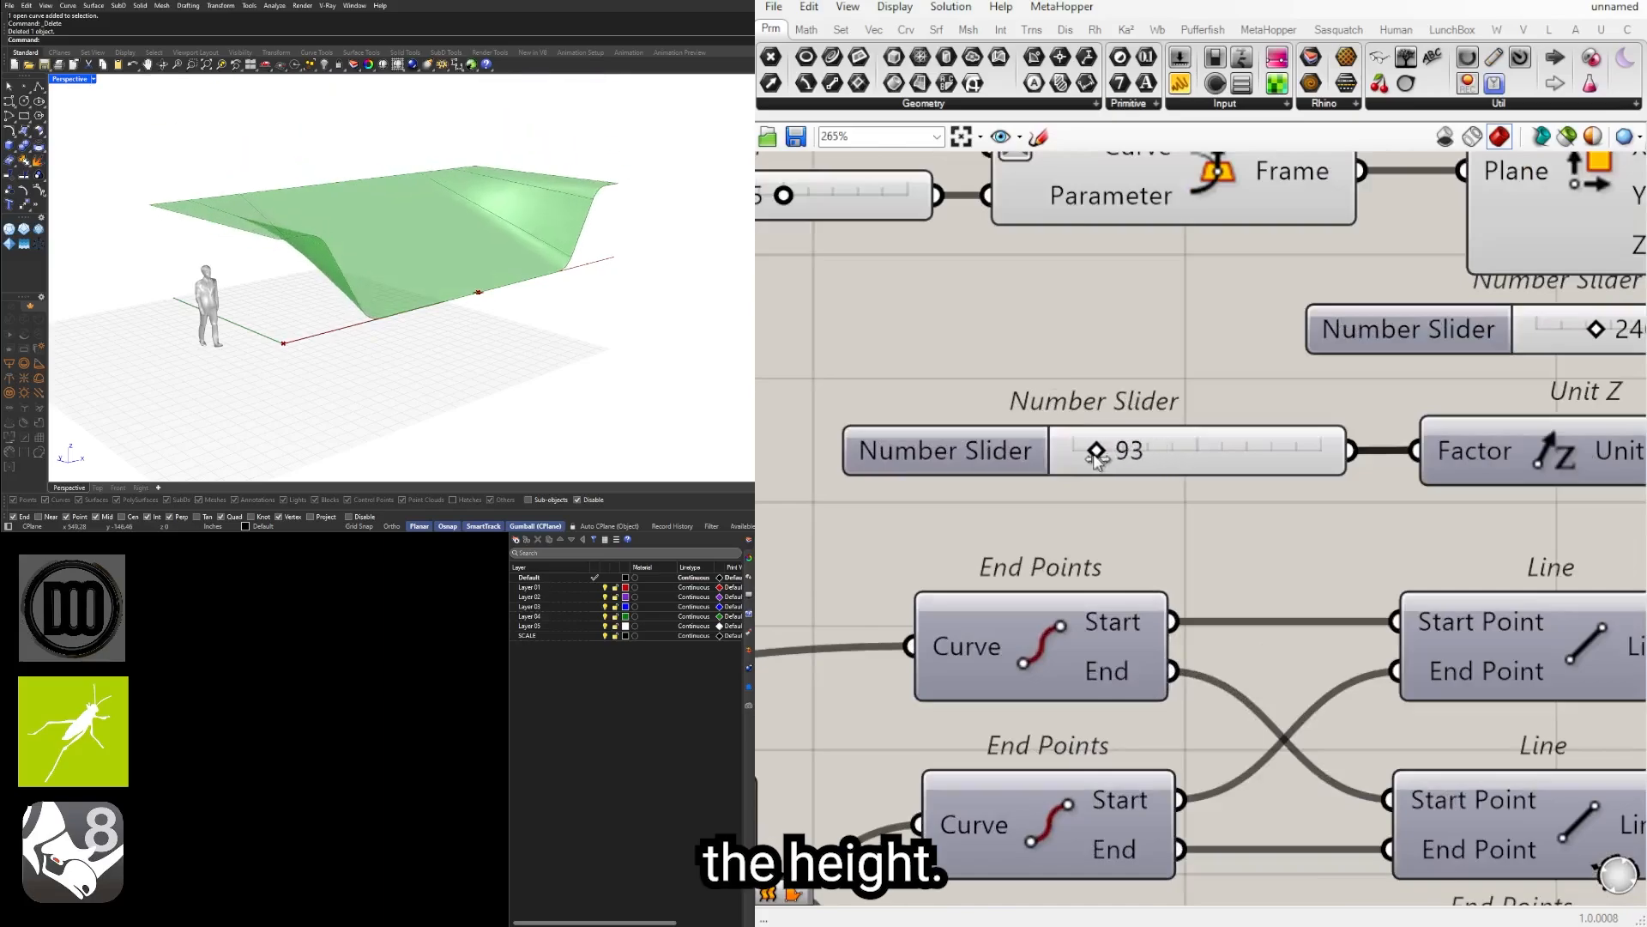
{"action": "double_click", "coordinate": [1160, 438]}
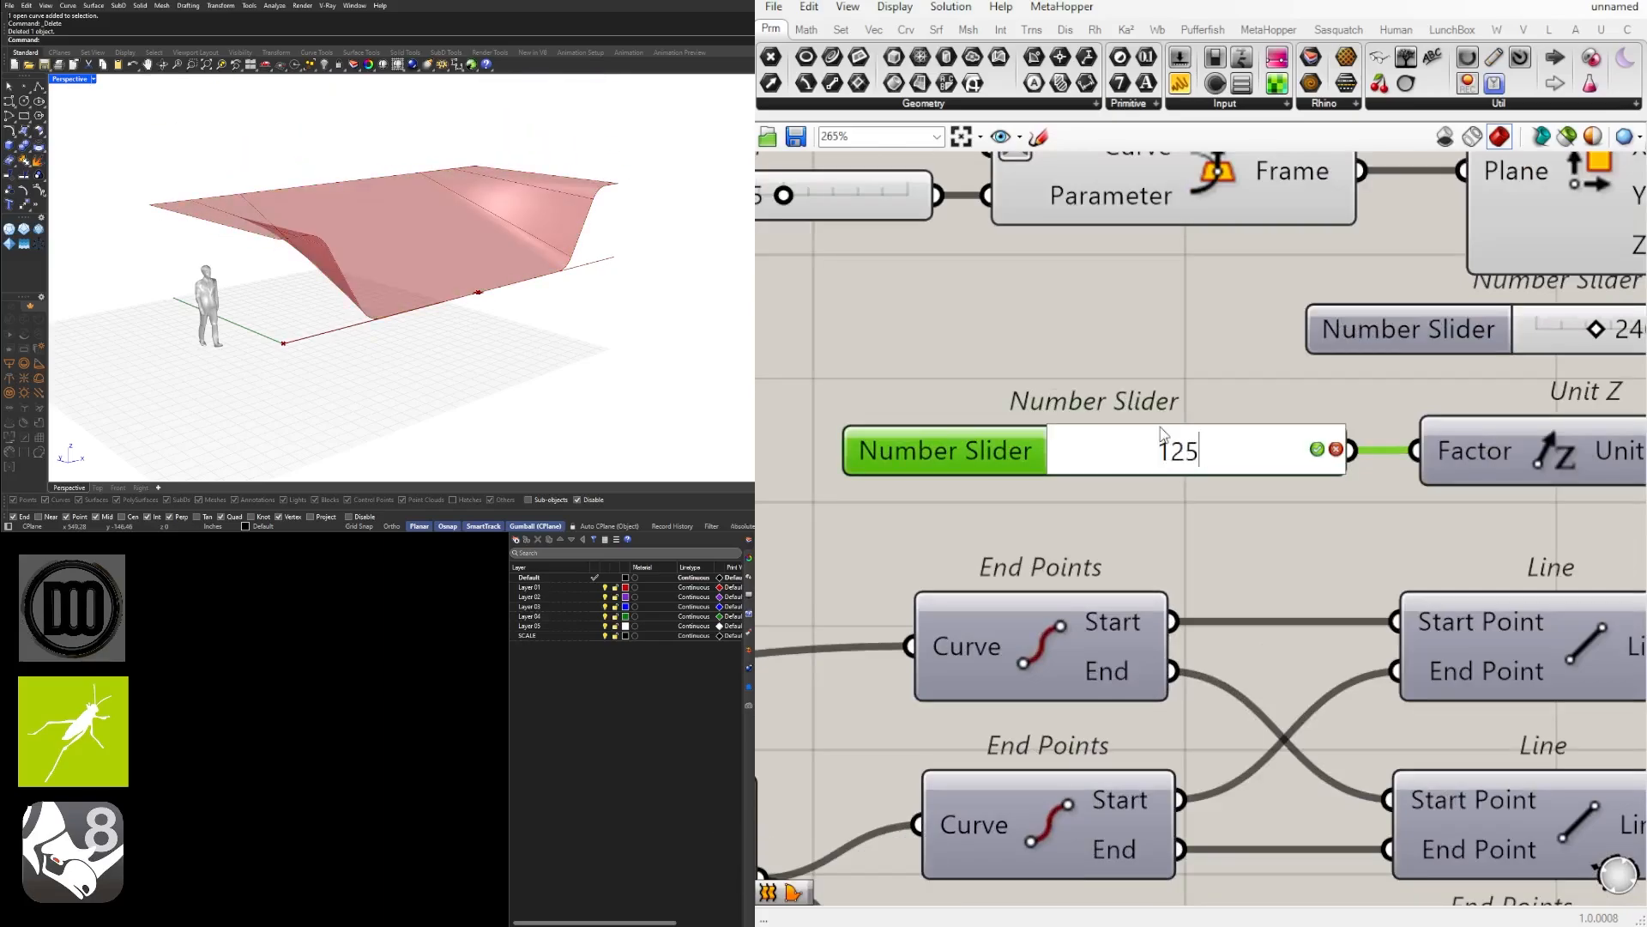
{"action": "type", "text": "0"}
{"action": "key", "text": "Return"}
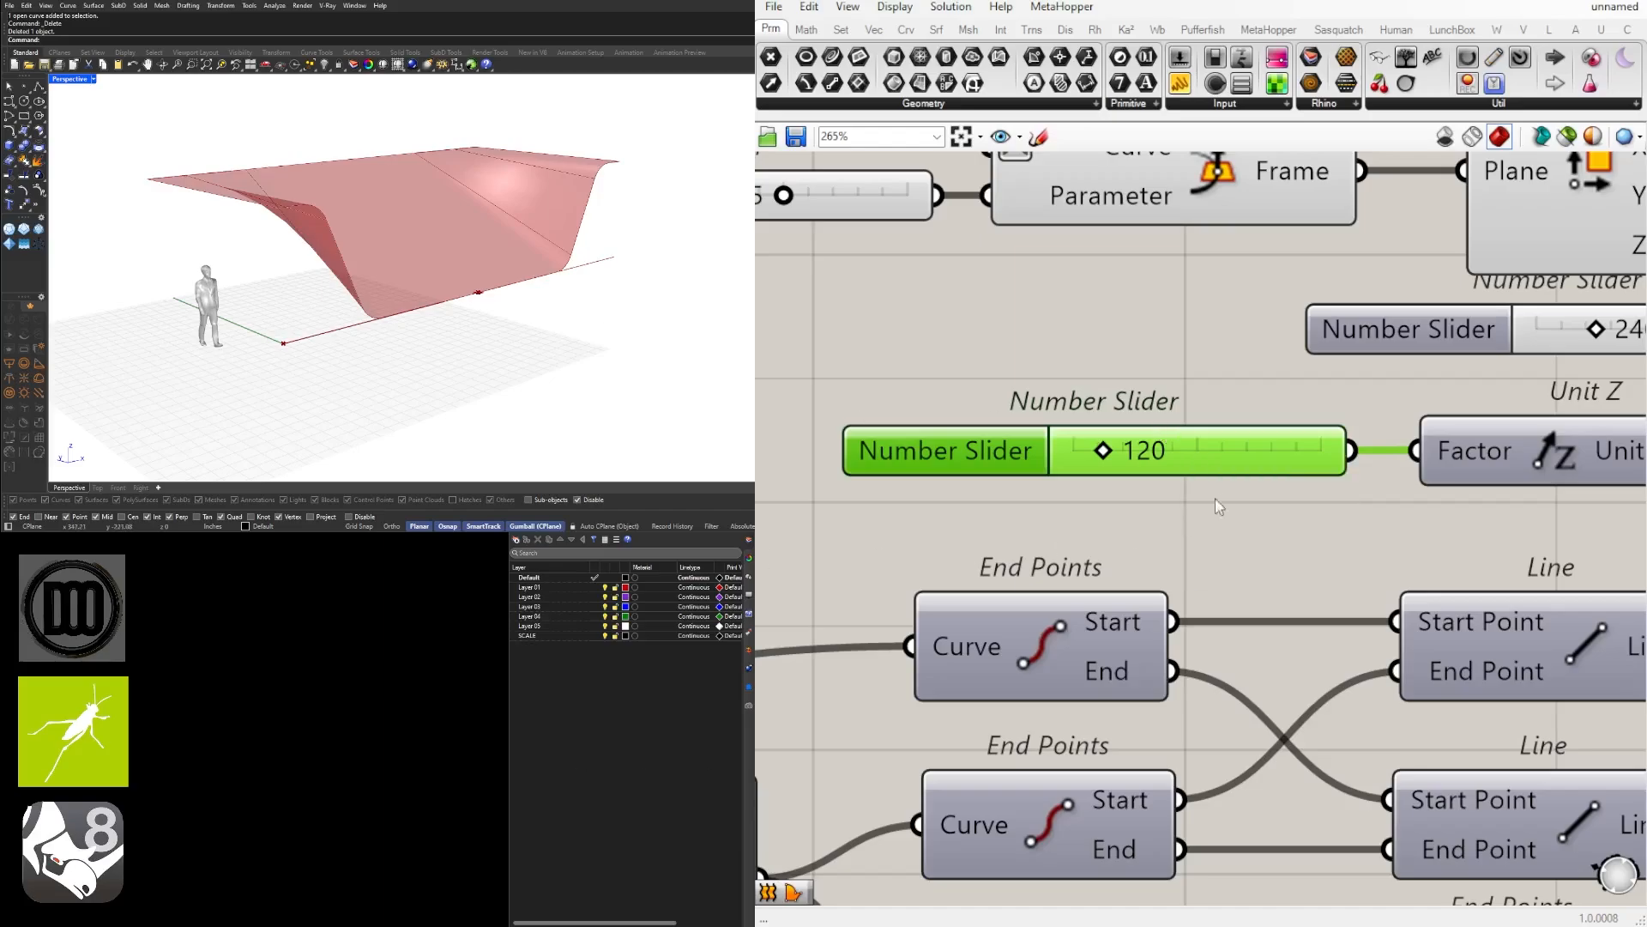
{"action": "scroll", "coordinate": [1218, 506], "scroll_direction": "down", "scroll_amount": 8}
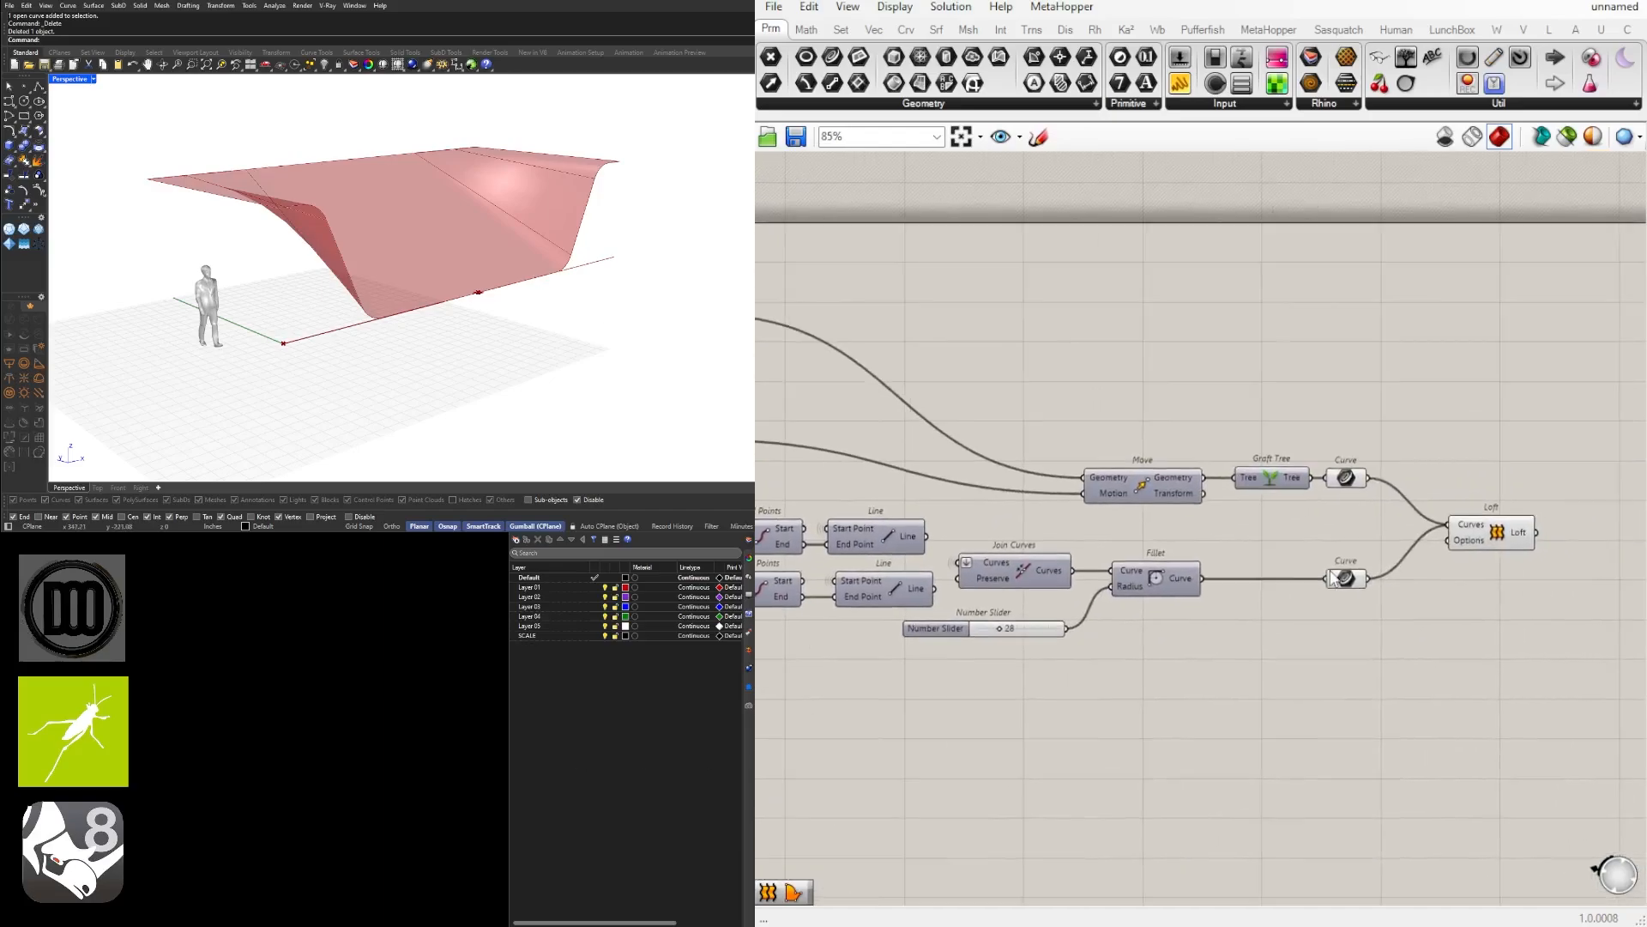
{"action": "left_click_drag", "start_coordinate": [1500, 635], "coordinate": [1454, 547]}
{"action": "right_click_drag", "start_coordinate": [627, 311], "coordinate": [423, 300]}
{"action": "left_click", "coordinate": [1013, 343]}
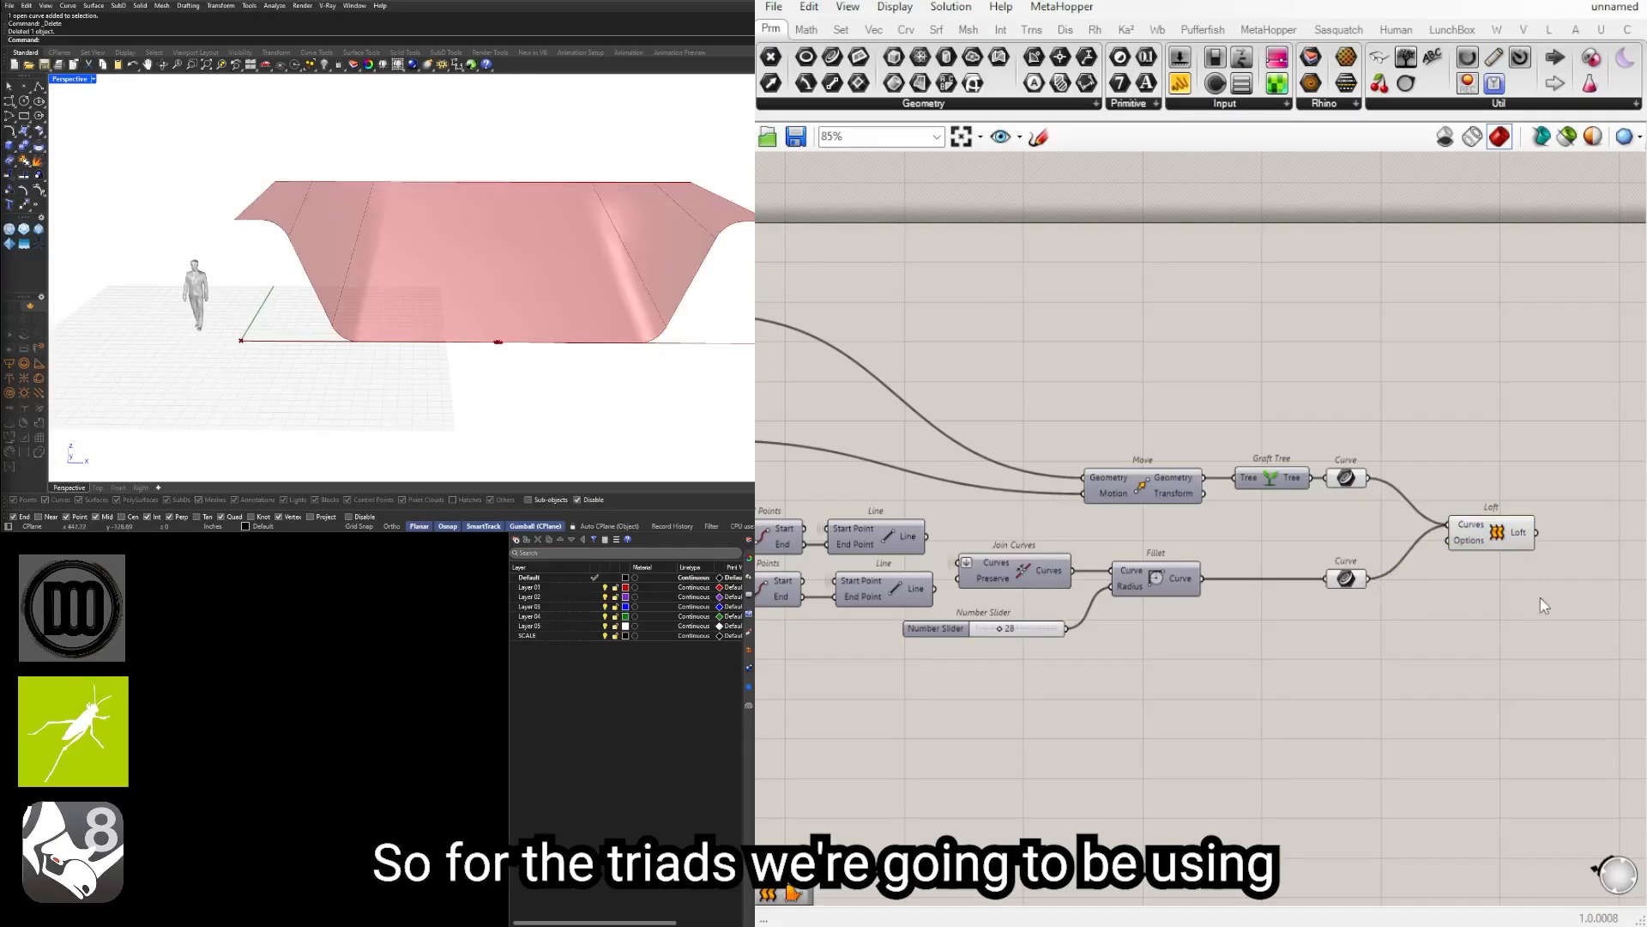
{"action": "right_click_drag", "start_coordinate": [1544, 606], "coordinate": [1302, 609]}
{"action": "left_click", "coordinate": [1246, 535]}
{"action": "double_click", "coordinate": [1381, 553]}
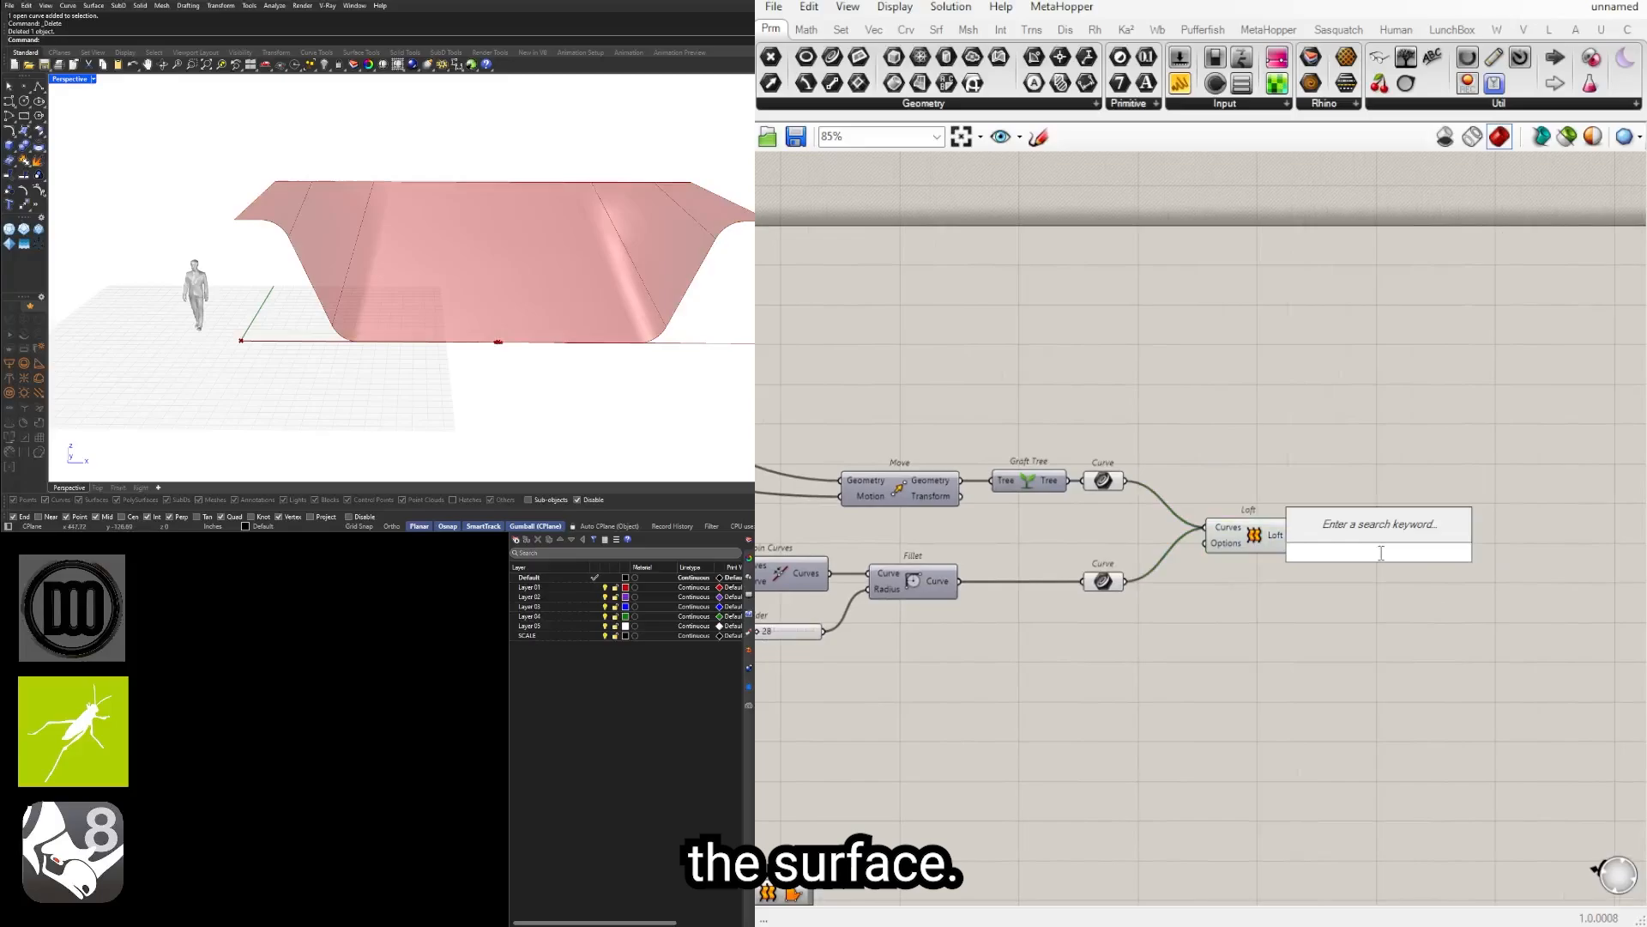
{"action": "type", "text": "cur"}
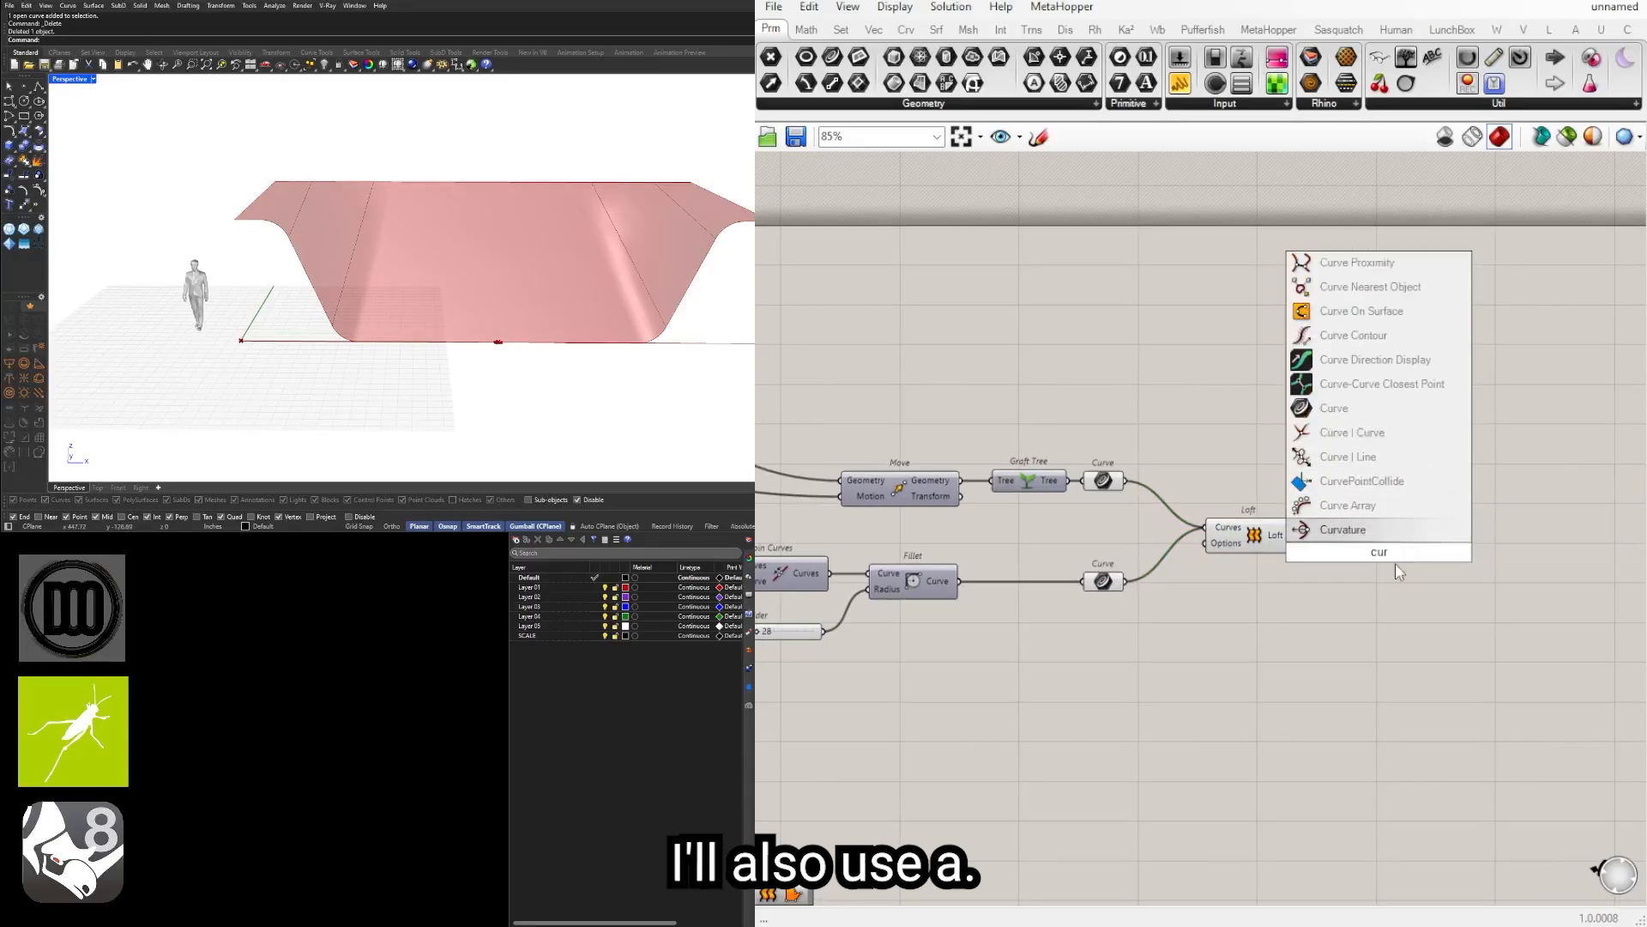
{"action": "left_click", "coordinate": [1391, 597]}
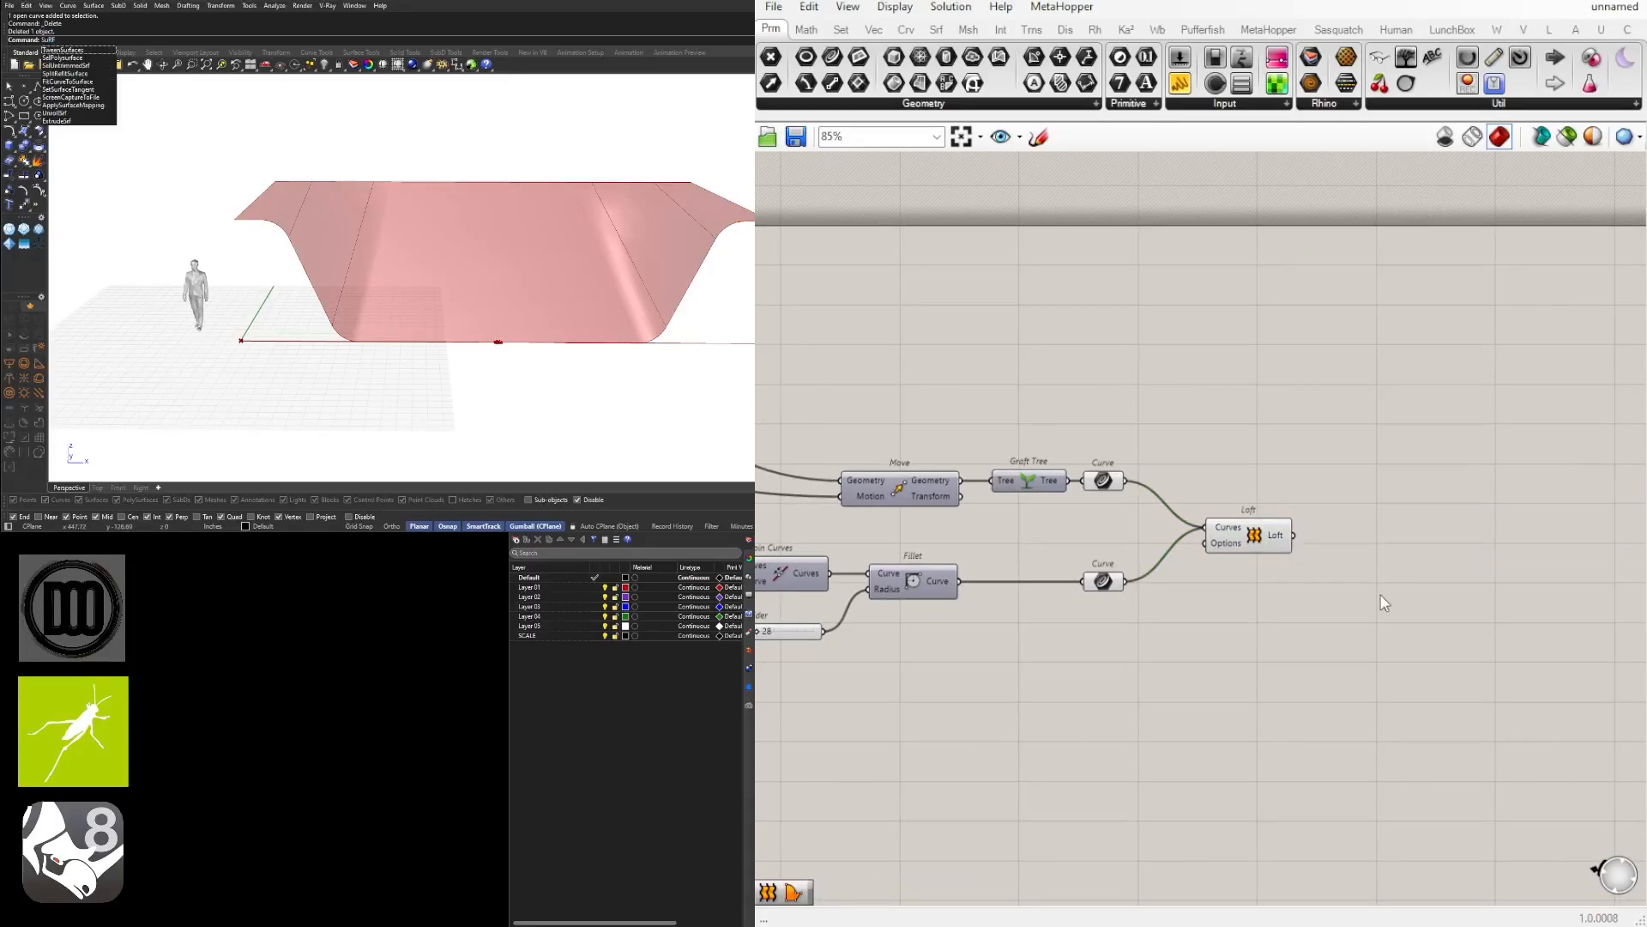
Step: Place a Surface parameter after Loft and connect the Loft output to it
{"action": "double_click", "coordinate": [1415, 558]}
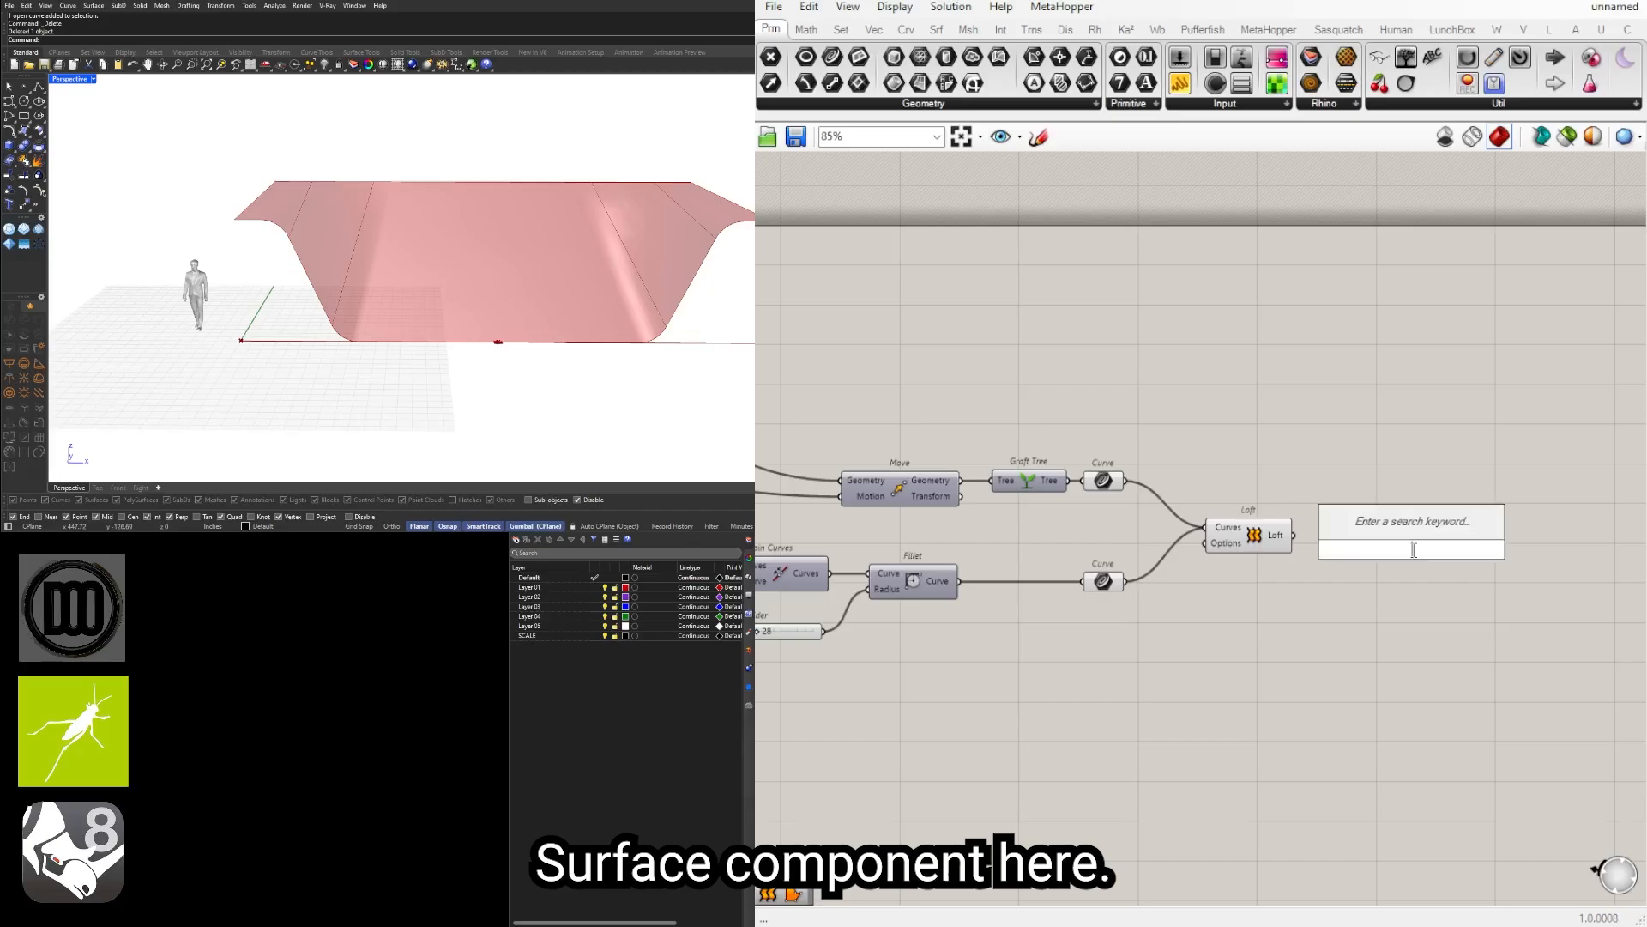
{"action": "type", "text": "surf"}
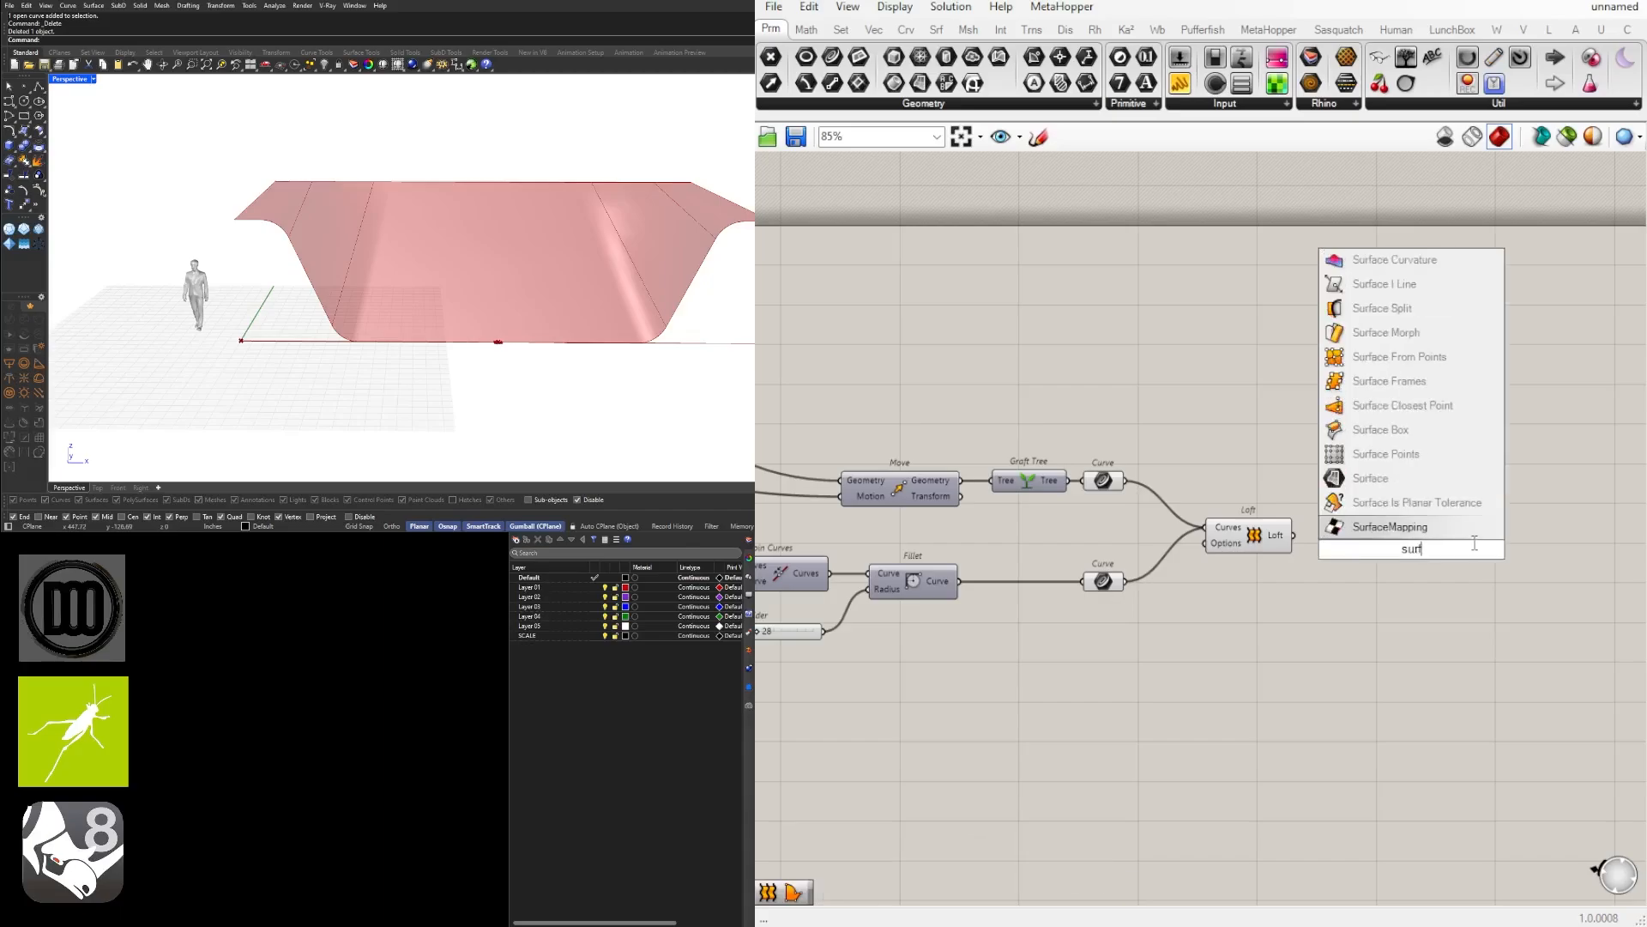
{"action": "left_click", "coordinate": [1370, 478]}
{"action": "mouse_move", "coordinate": [1329, 553]}
{"action": "left_mouse_down"}
{"action": "mouse_move", "coordinate": [1391, 550]}
{"action": "mouse_move", "coordinate": [1353, 547]}
{"action": "left_mouse_up"}
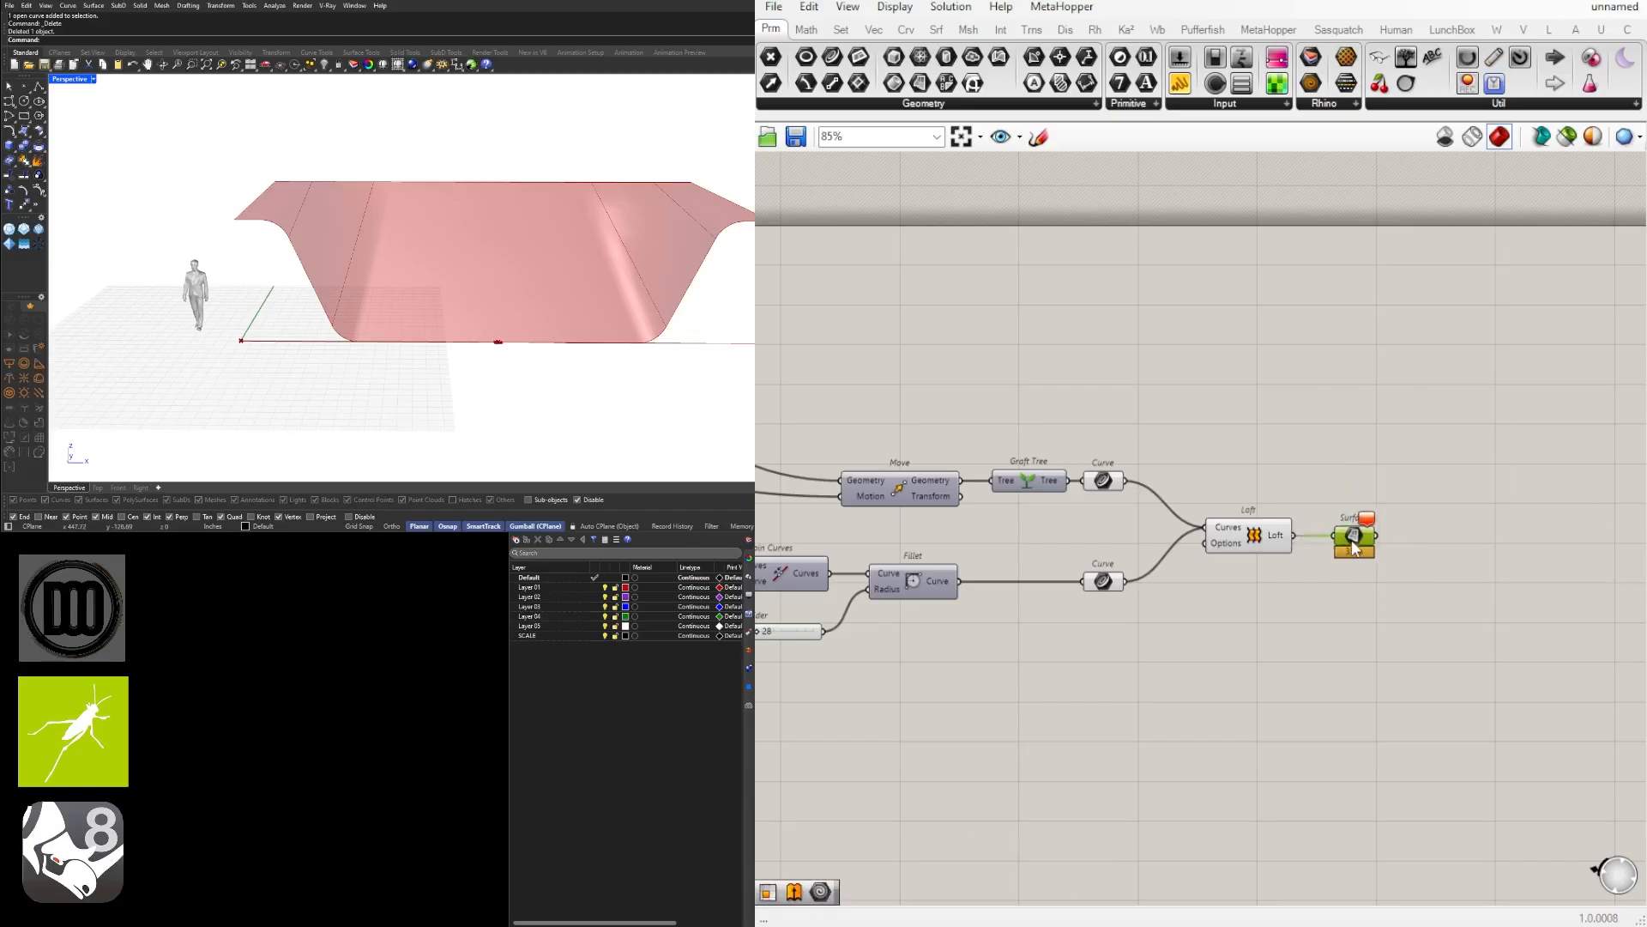
Step: Place a Geometry parameter after Loft in place of the Surface parameter and feed it the Loft output
{"action": "double_click", "coordinate": [1353, 548]}
{"action": "type", "text": "geo"}
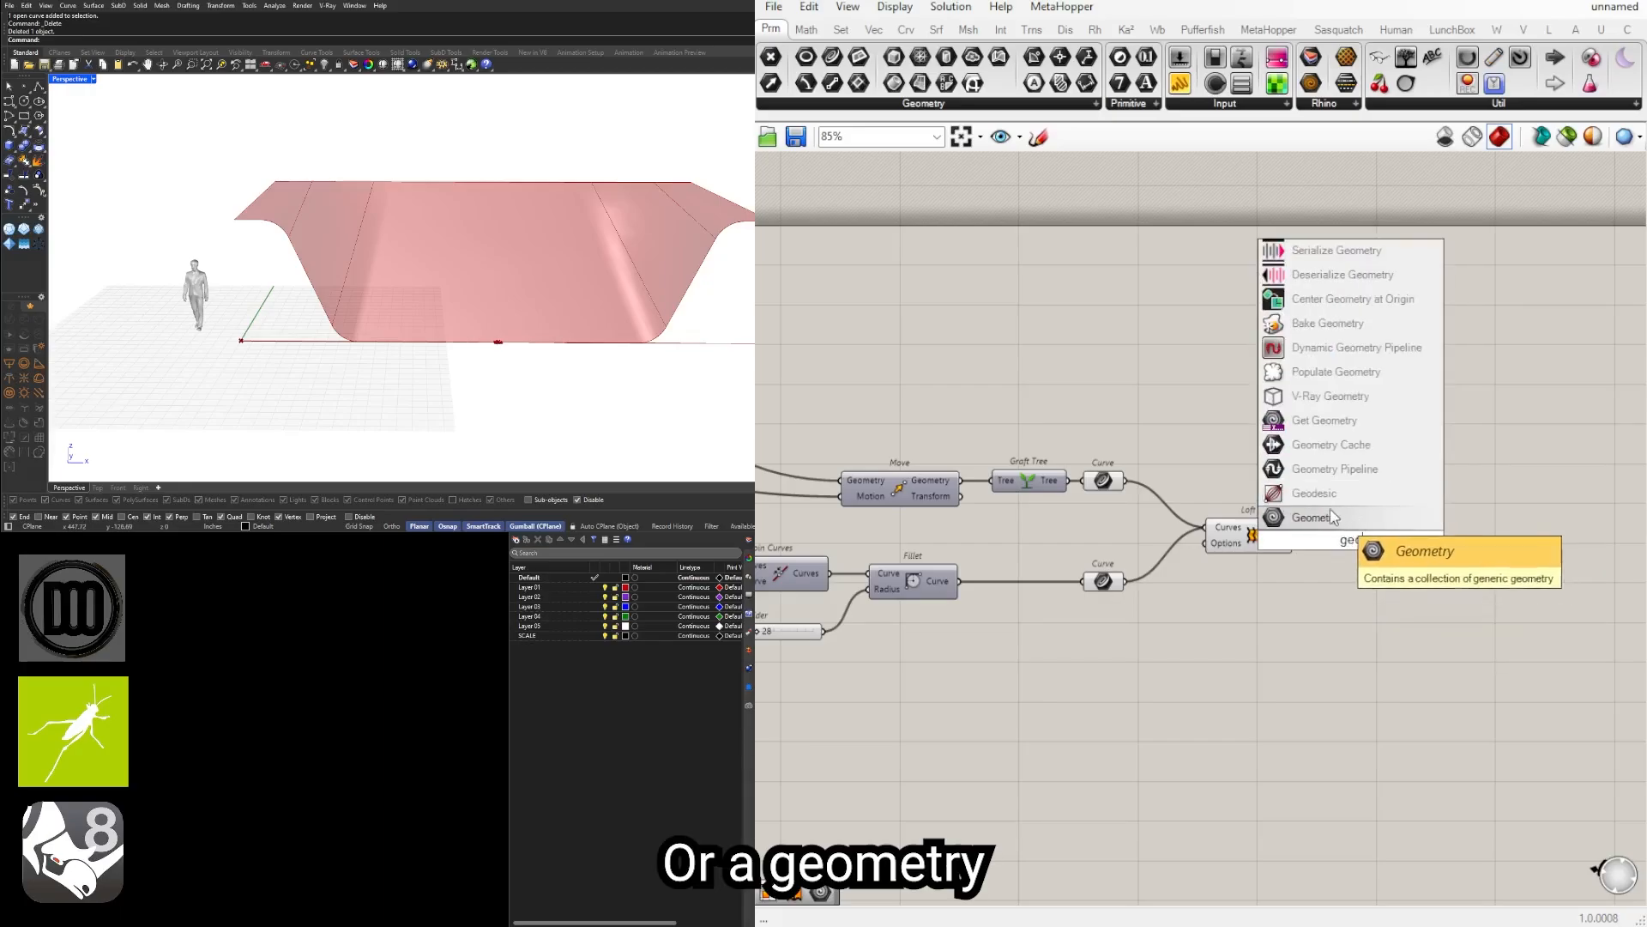
{"action": "left_click", "coordinate": [1347, 517]}
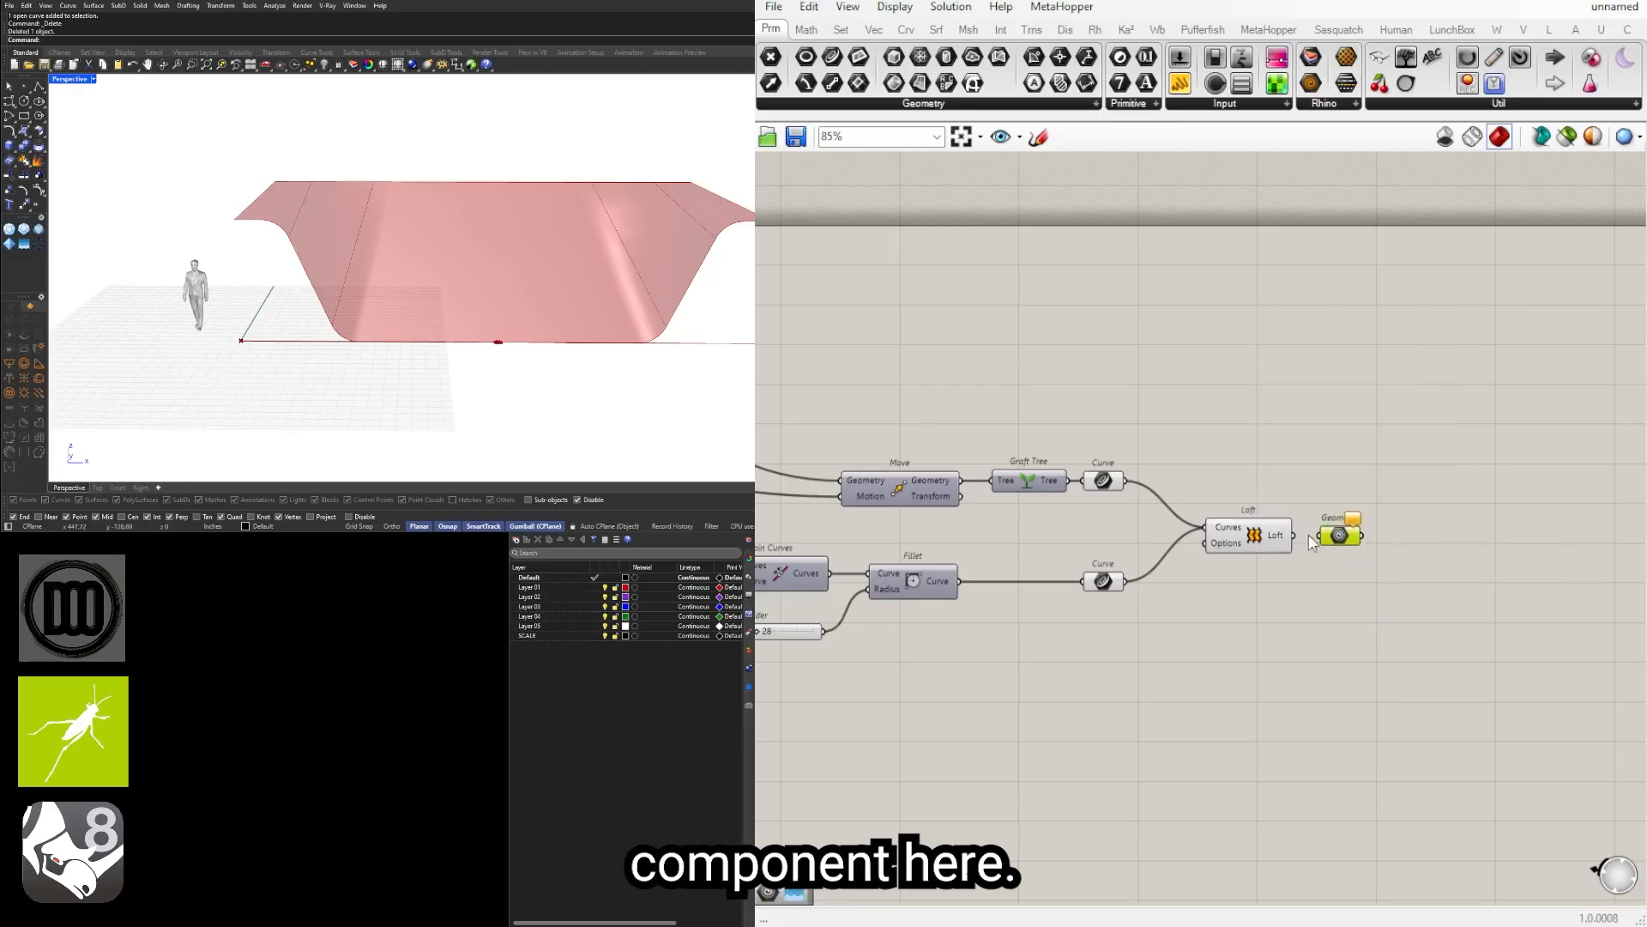
Step: Hide the preview of the Loft component and nudge the Geometry parameter slightly closer to it
{"action": "left_click", "coordinate": [1236, 525]}
{"action": "middle_click", "coordinate": [1235, 507]}
{"action": "left_click", "coordinate": [1273, 469]}
{"action": "left_click", "coordinate": [1322, 440]}
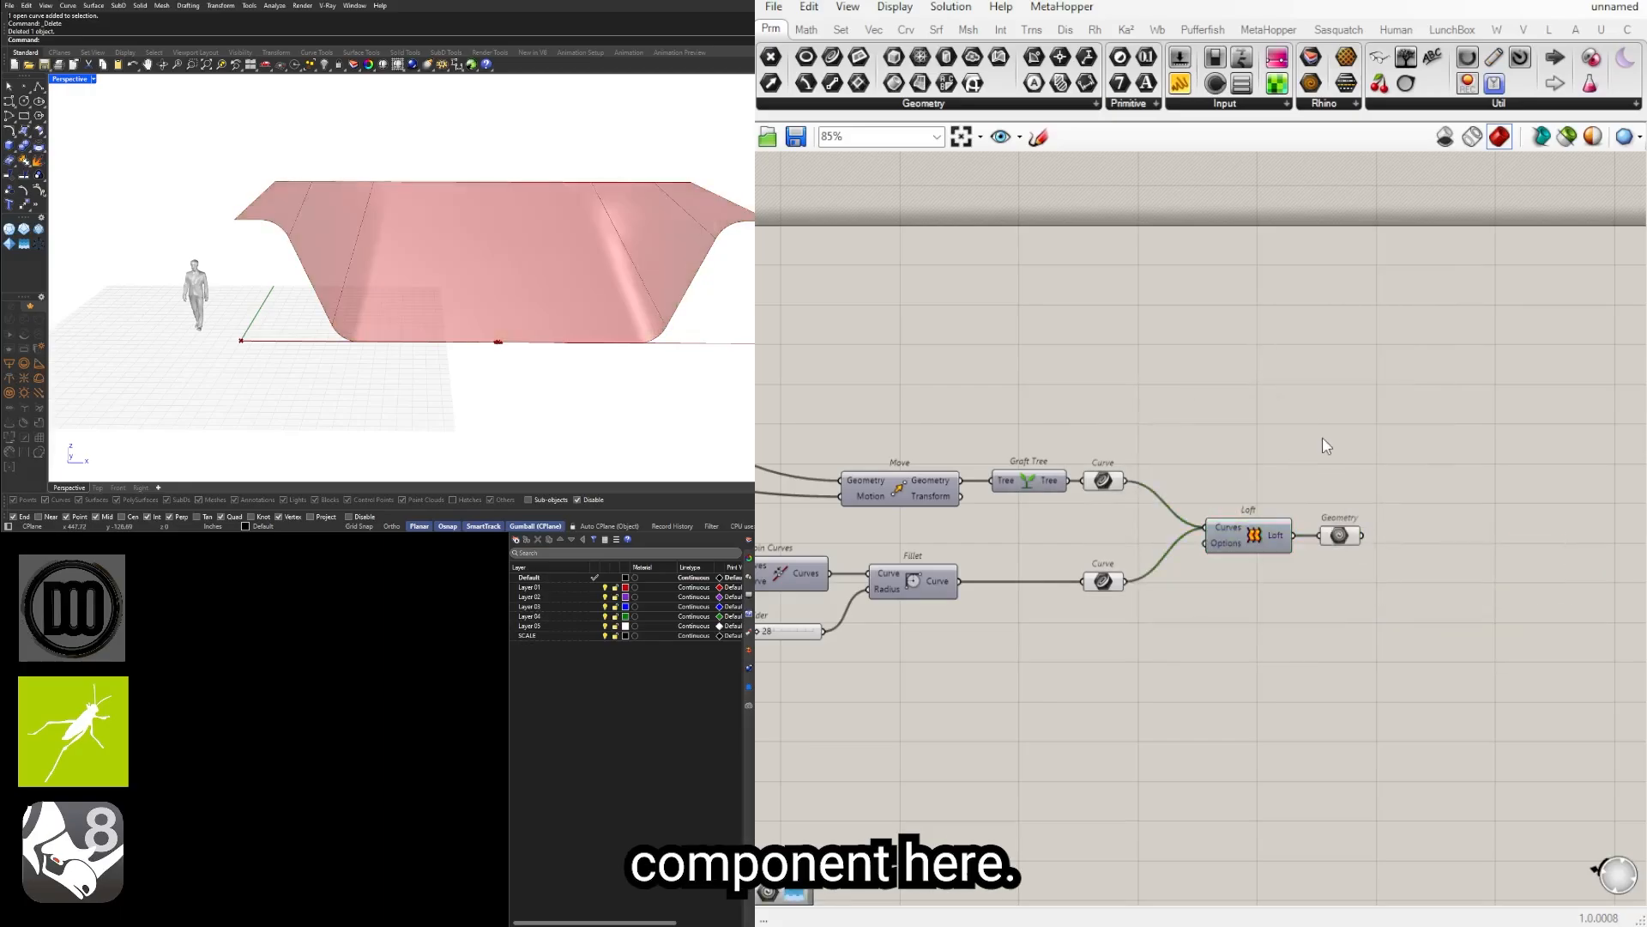
{"action": "left_click_drag", "start_coordinate": [1349, 531], "coordinate": [1342, 531]}
{"action": "left_click", "coordinate": [1379, 502]}
{"action": "right_click_drag", "start_coordinate": [447, 343], "coordinate": [588, 375]}
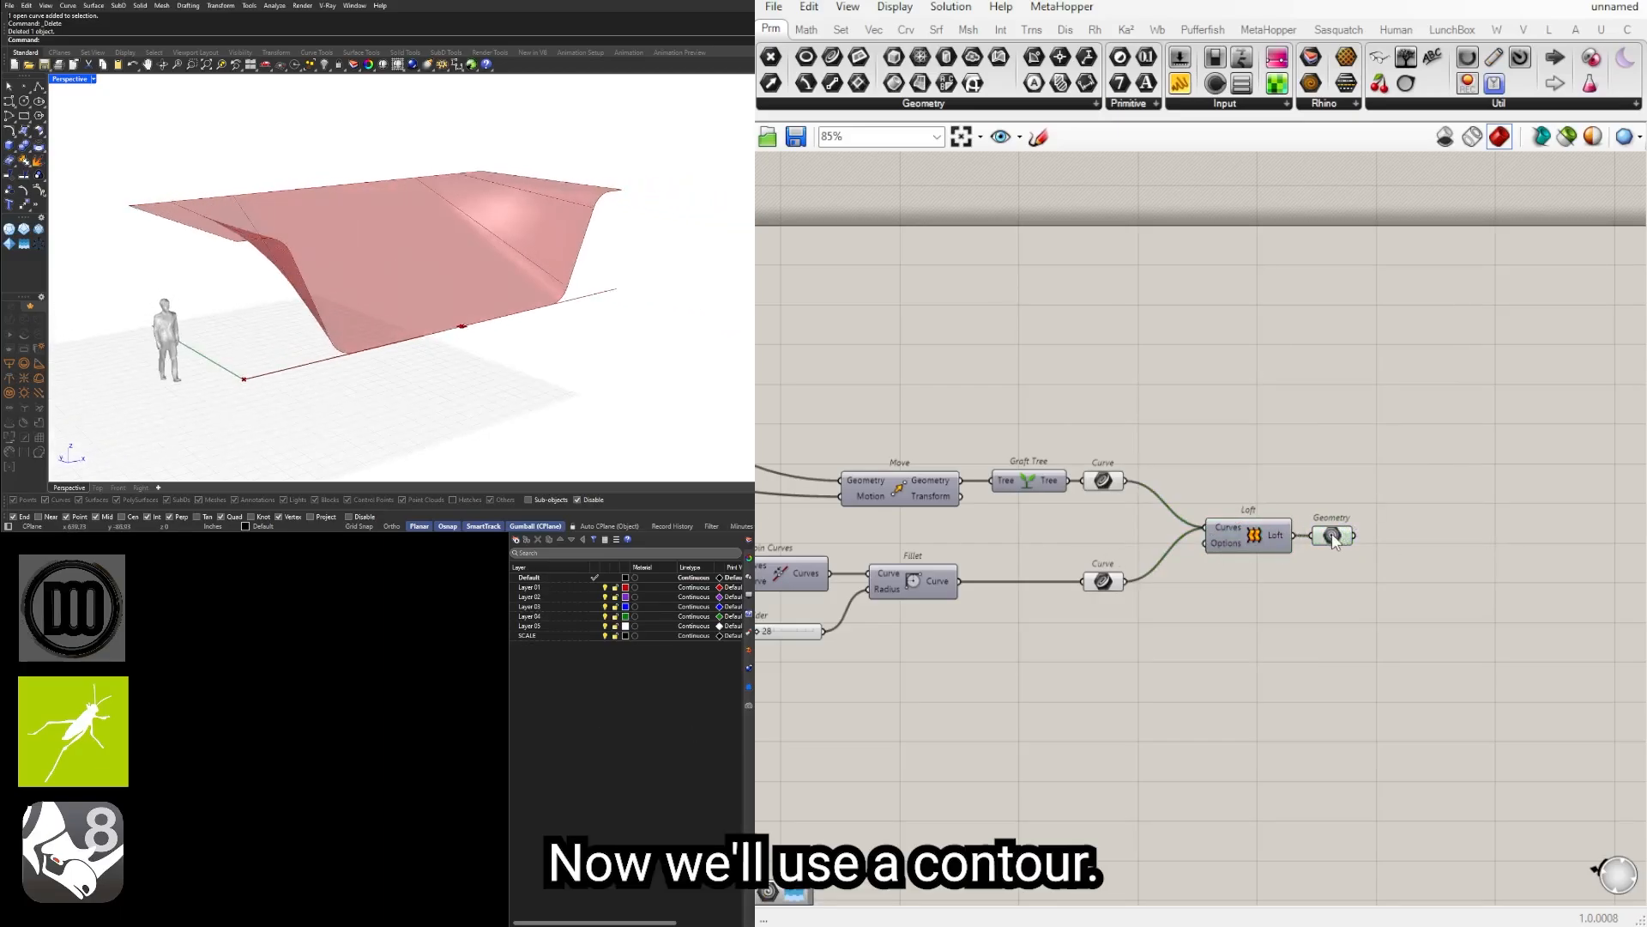
Step: Move Geometry slightly further from Loft, place a Contour component after it, and connect Geometry to Contour's Shape input
{"action": "left_click_drag", "start_coordinate": [1335, 538], "coordinate": [1372, 538]}
{"action": "double_click", "coordinate": [1508, 541]}
{"action": "type", "text": "c"}
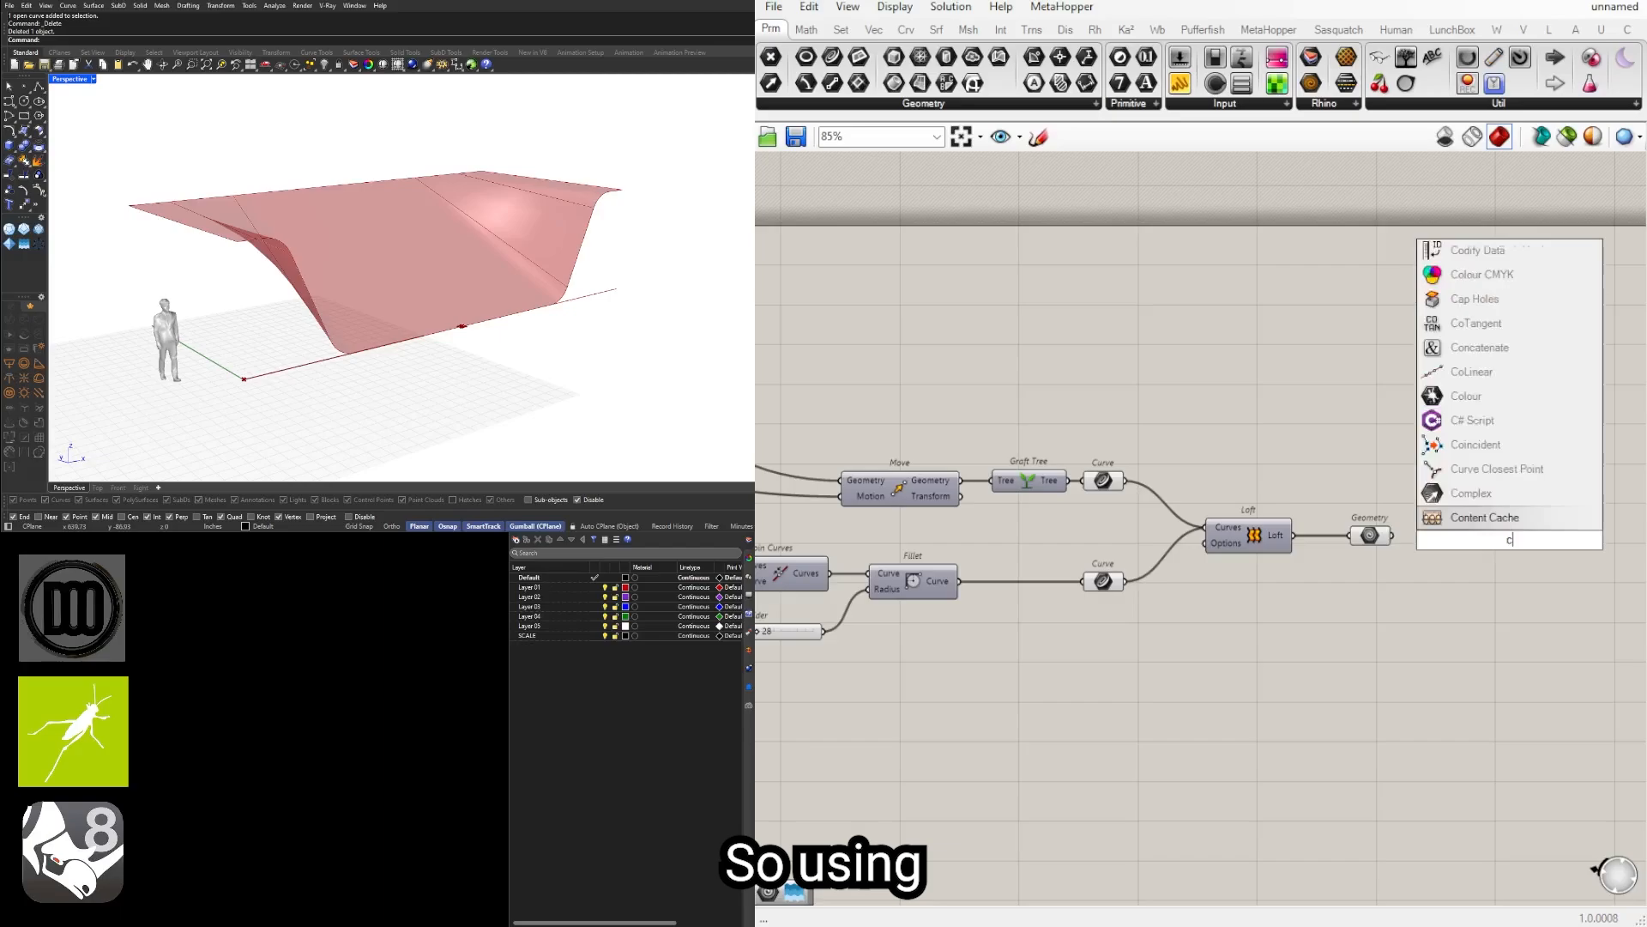
{"action": "type", "text": "ontour"}
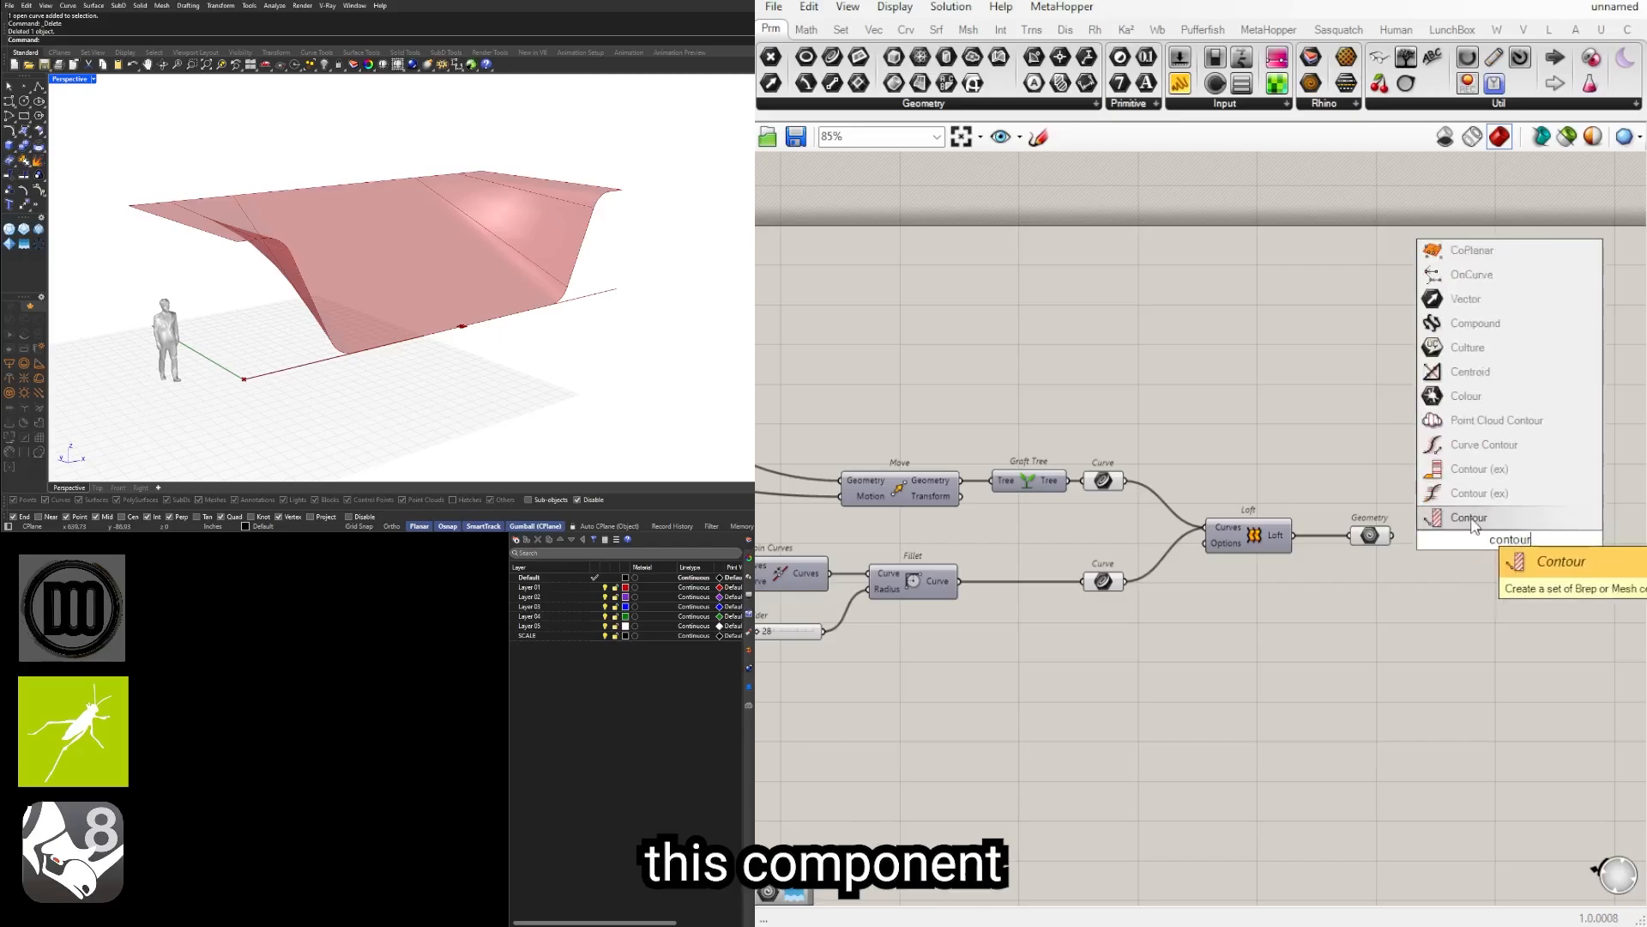
{"action": "left_click", "coordinate": [1473, 518]}
{"action": "right_click_drag", "start_coordinate": [1546, 490], "coordinate": [1410, 447]}
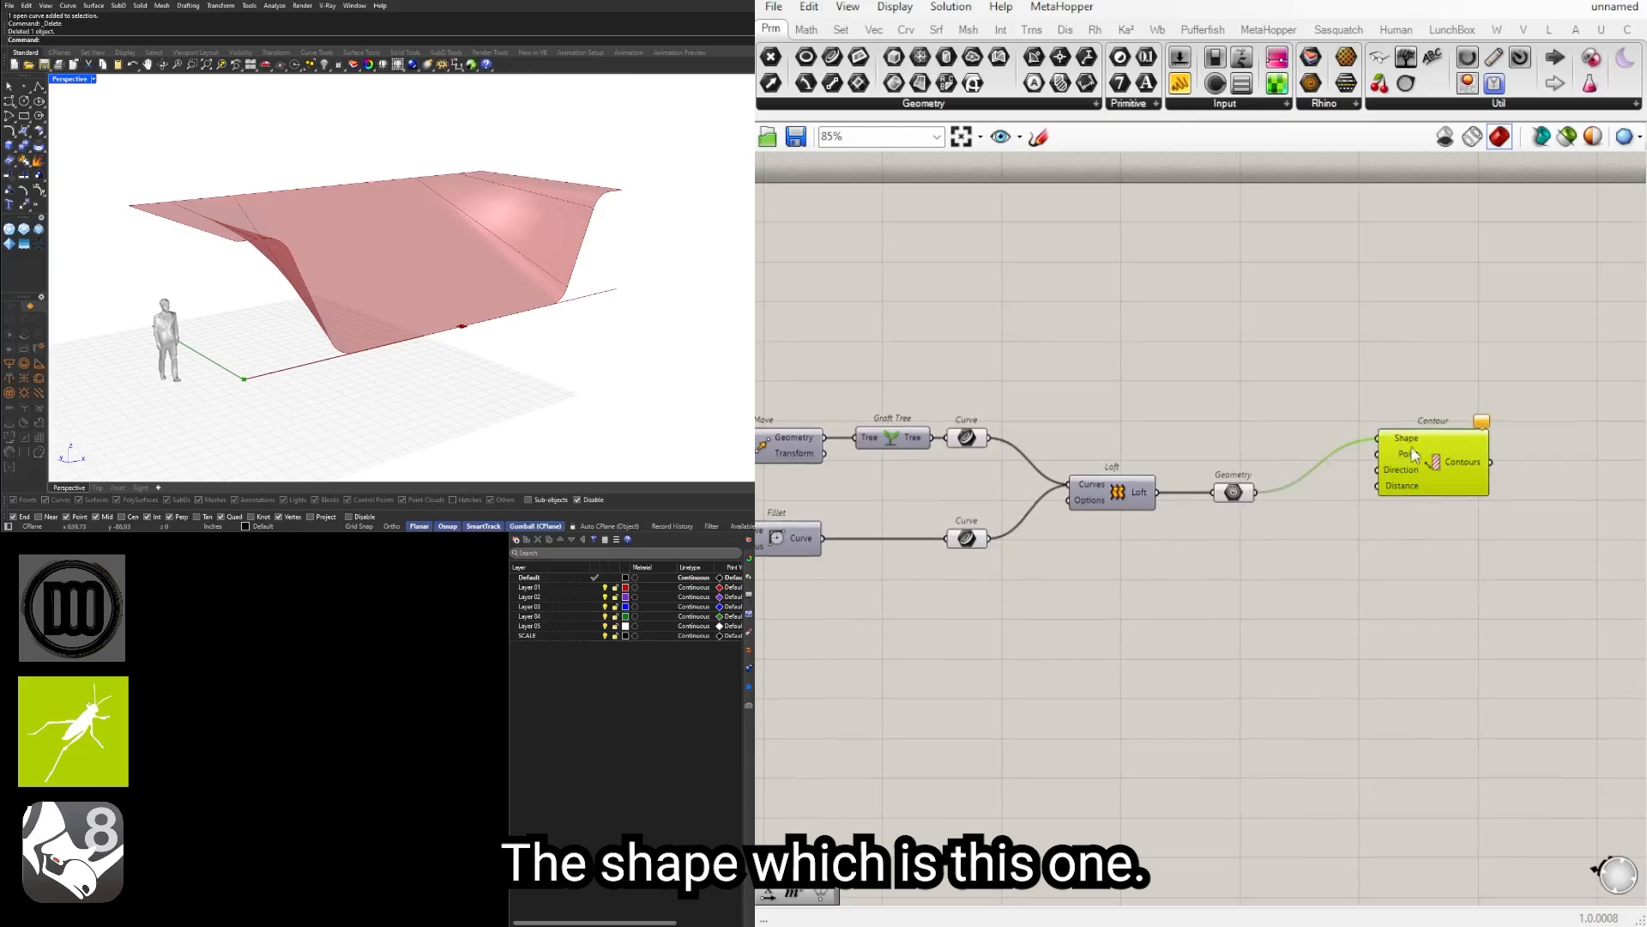
{"action": "left_click_drag", "start_coordinate": [1414, 455], "coordinate": [1405, 515]}
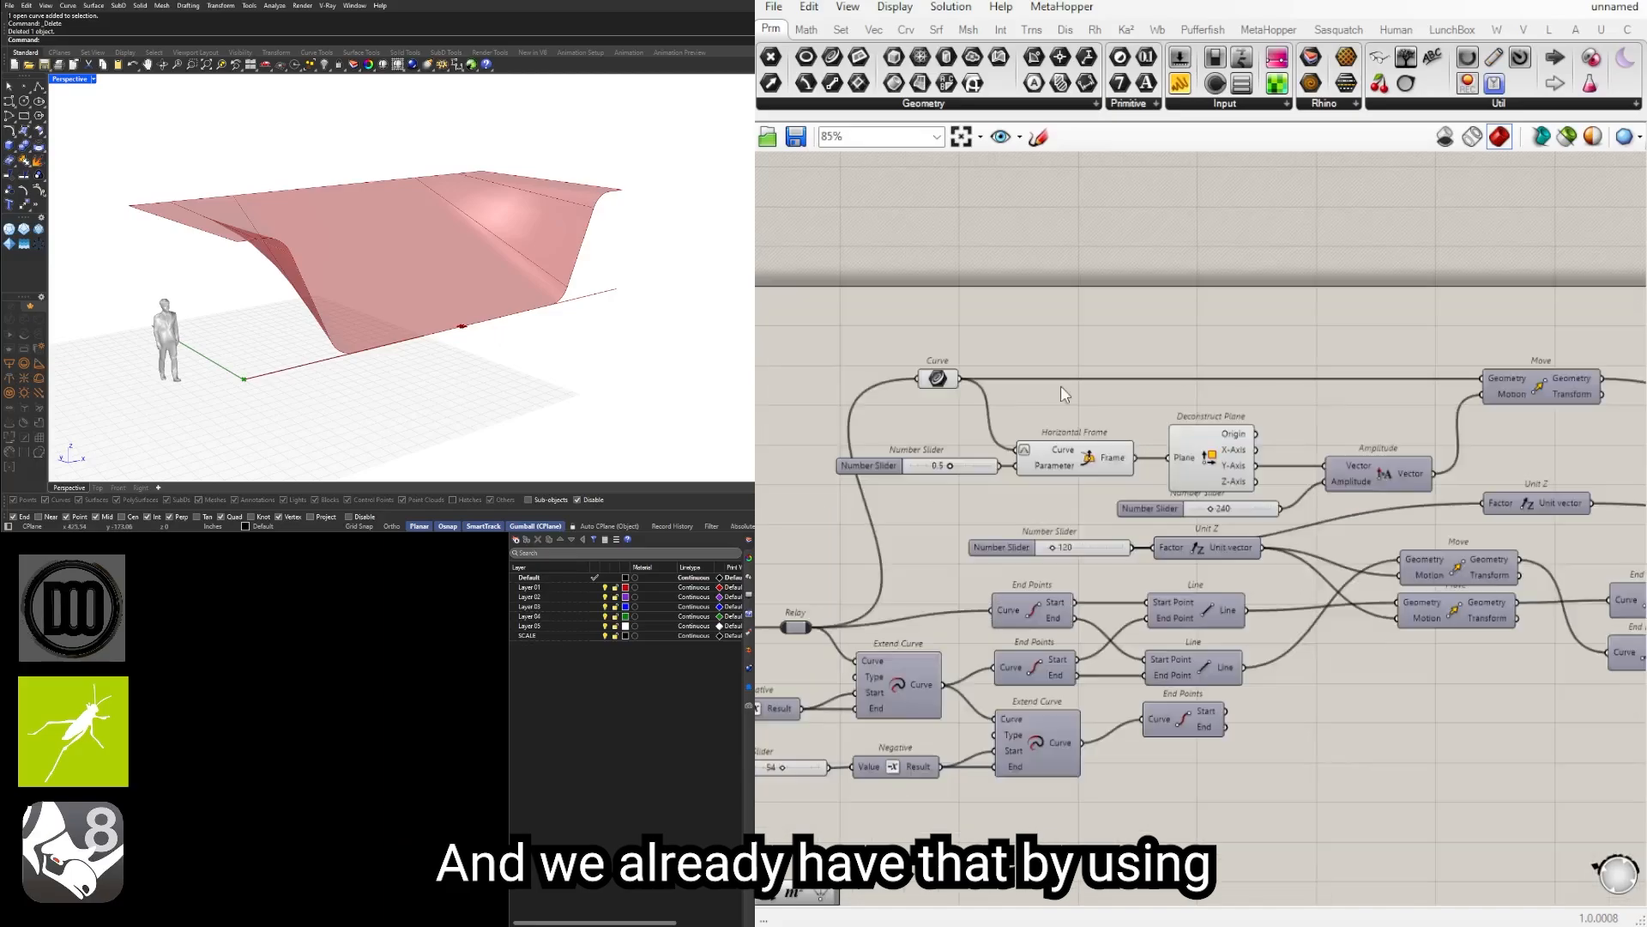
Step: Add a Point parameter beside Deconstruct Plane and connect the Origin output to it
{"action": "scroll", "coordinate": [1381, 539], "scroll_direction": "up", "scroll_amount": 3}
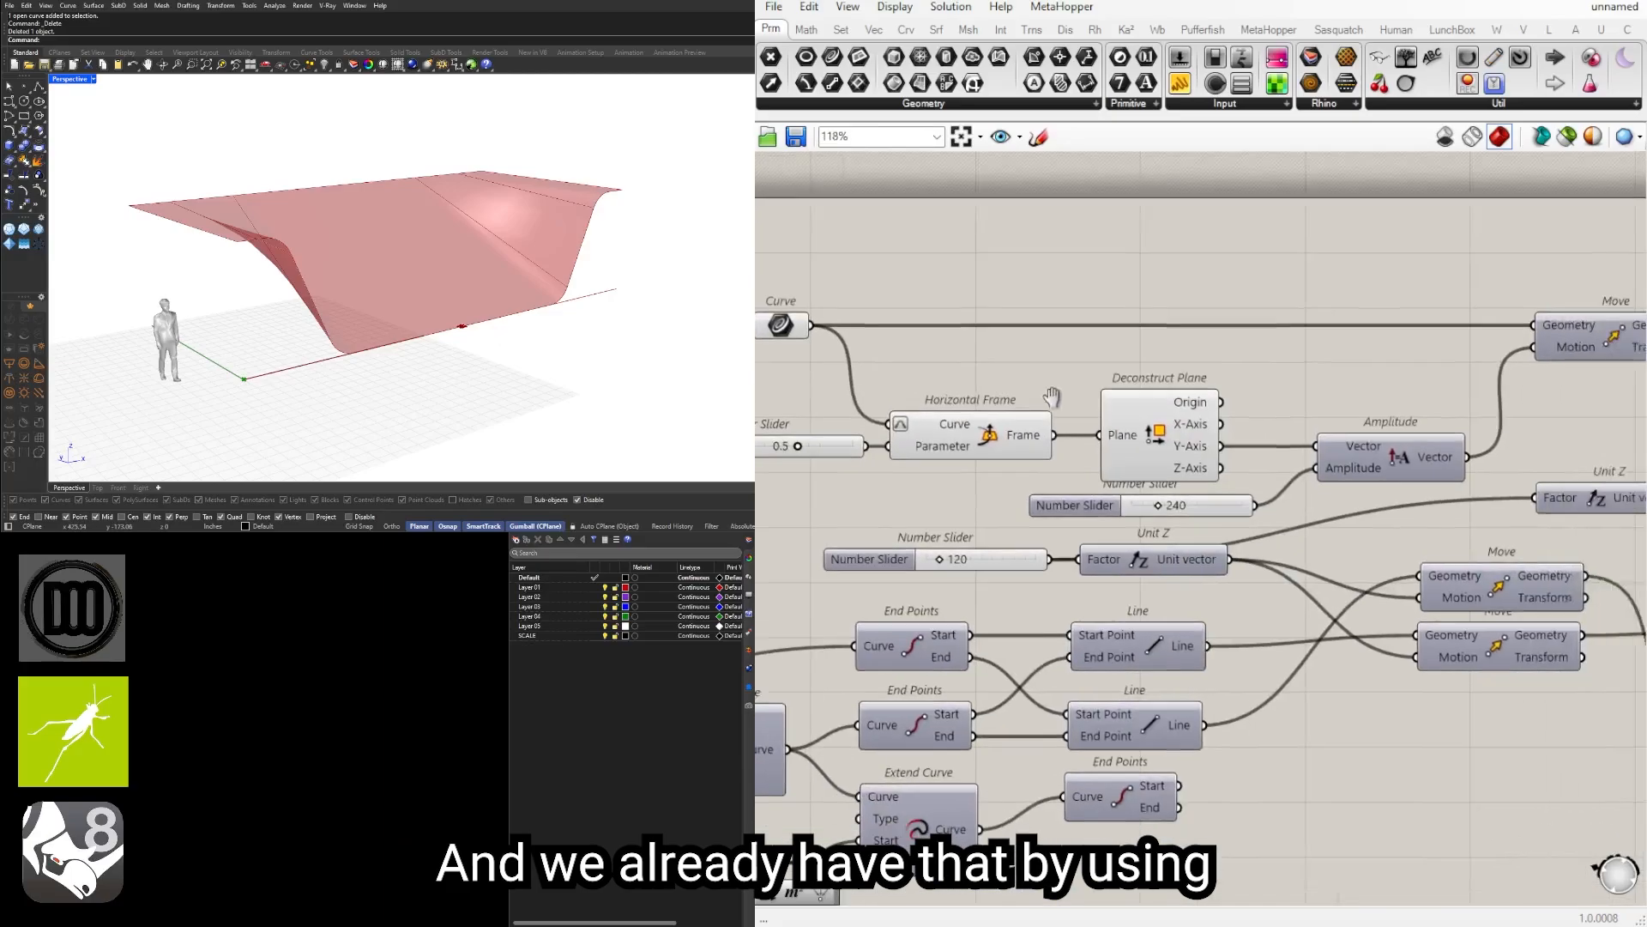
{"action": "left_click", "coordinate": [1176, 399]}
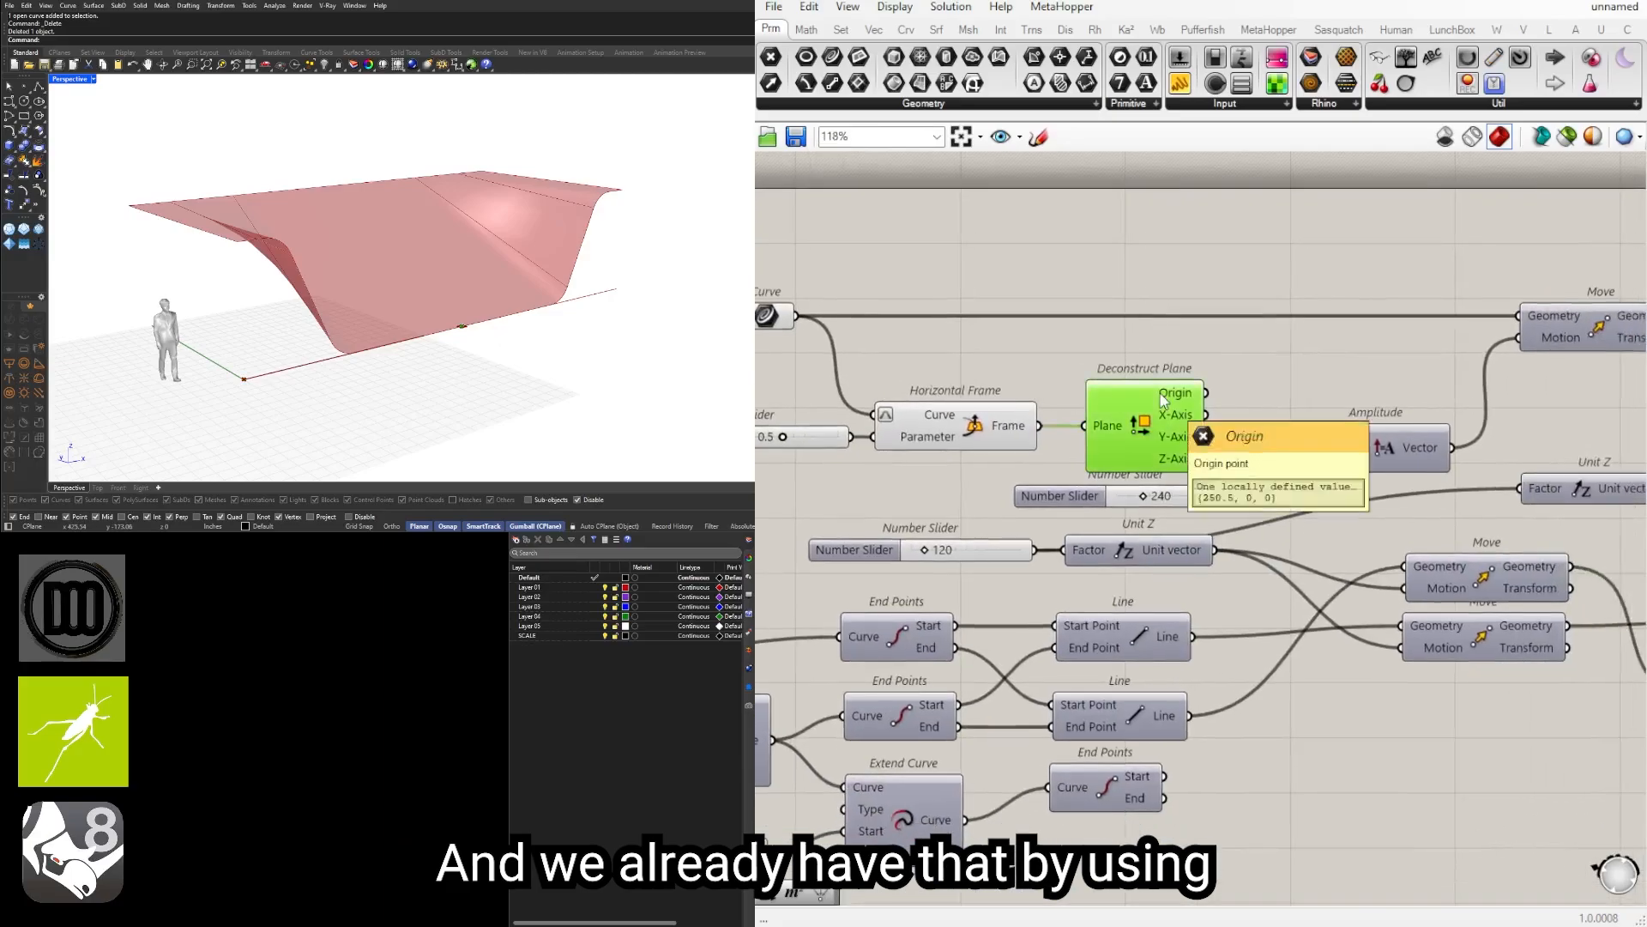
{"action": "double_click", "coordinate": [1271, 396]}
{"action": "type", "text": "point"}
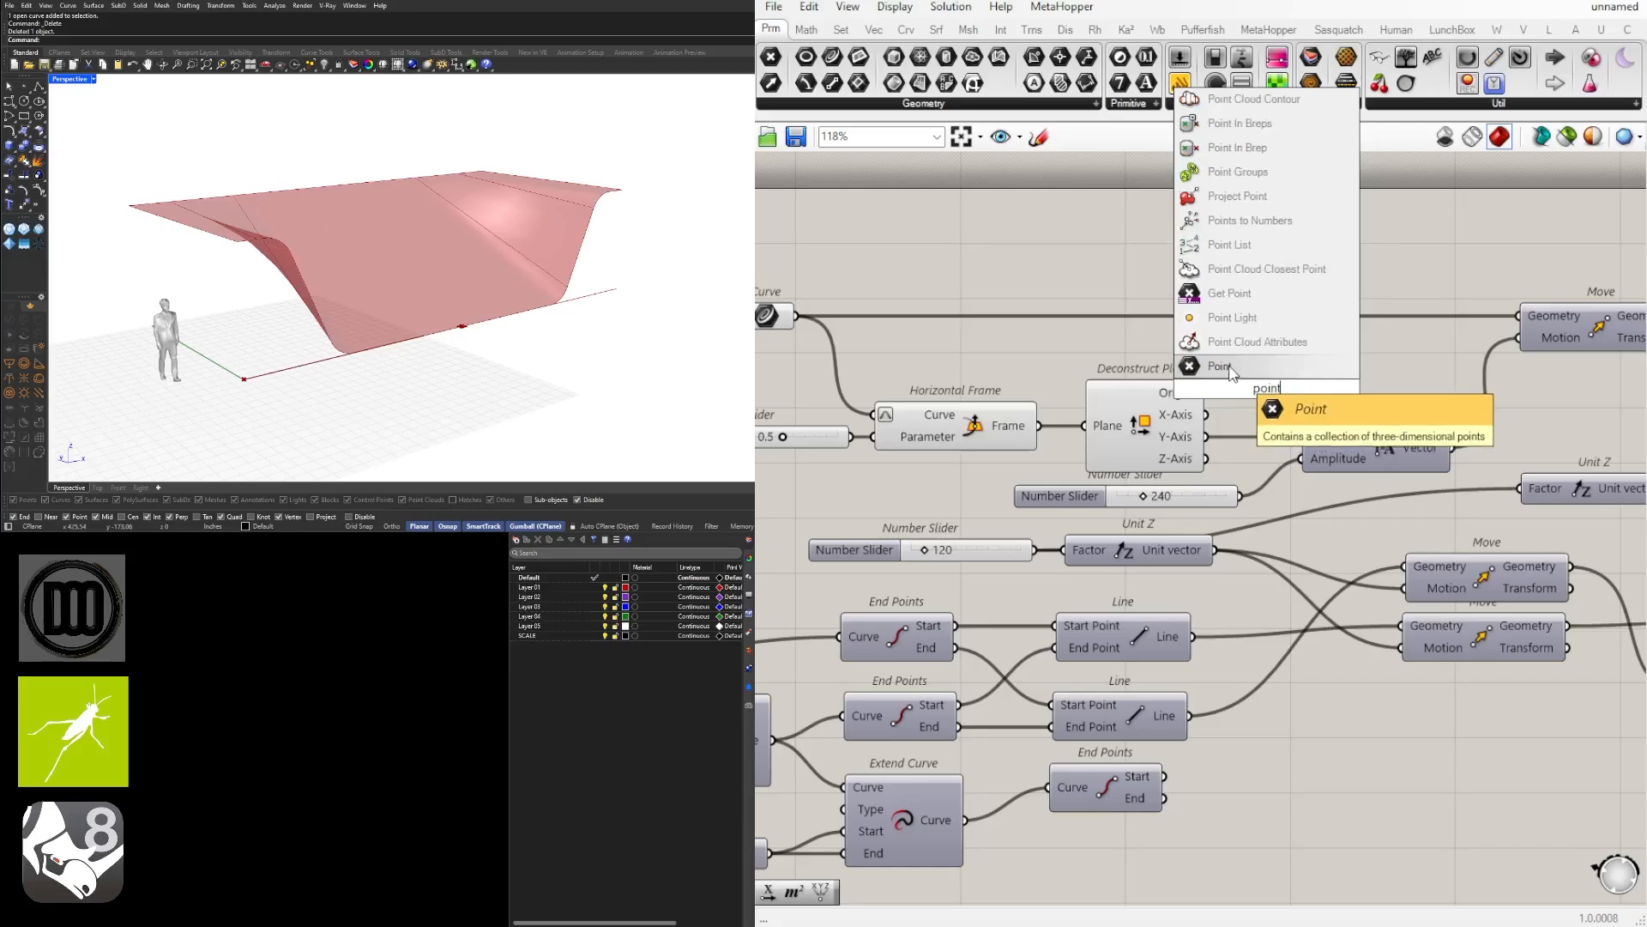
{"action": "key", "text": "Return"}
{"action": "left_click_drag", "start_coordinate": [1207, 393], "coordinate": [1254, 391]}
{"action": "left_click", "coordinate": [1282, 397]}
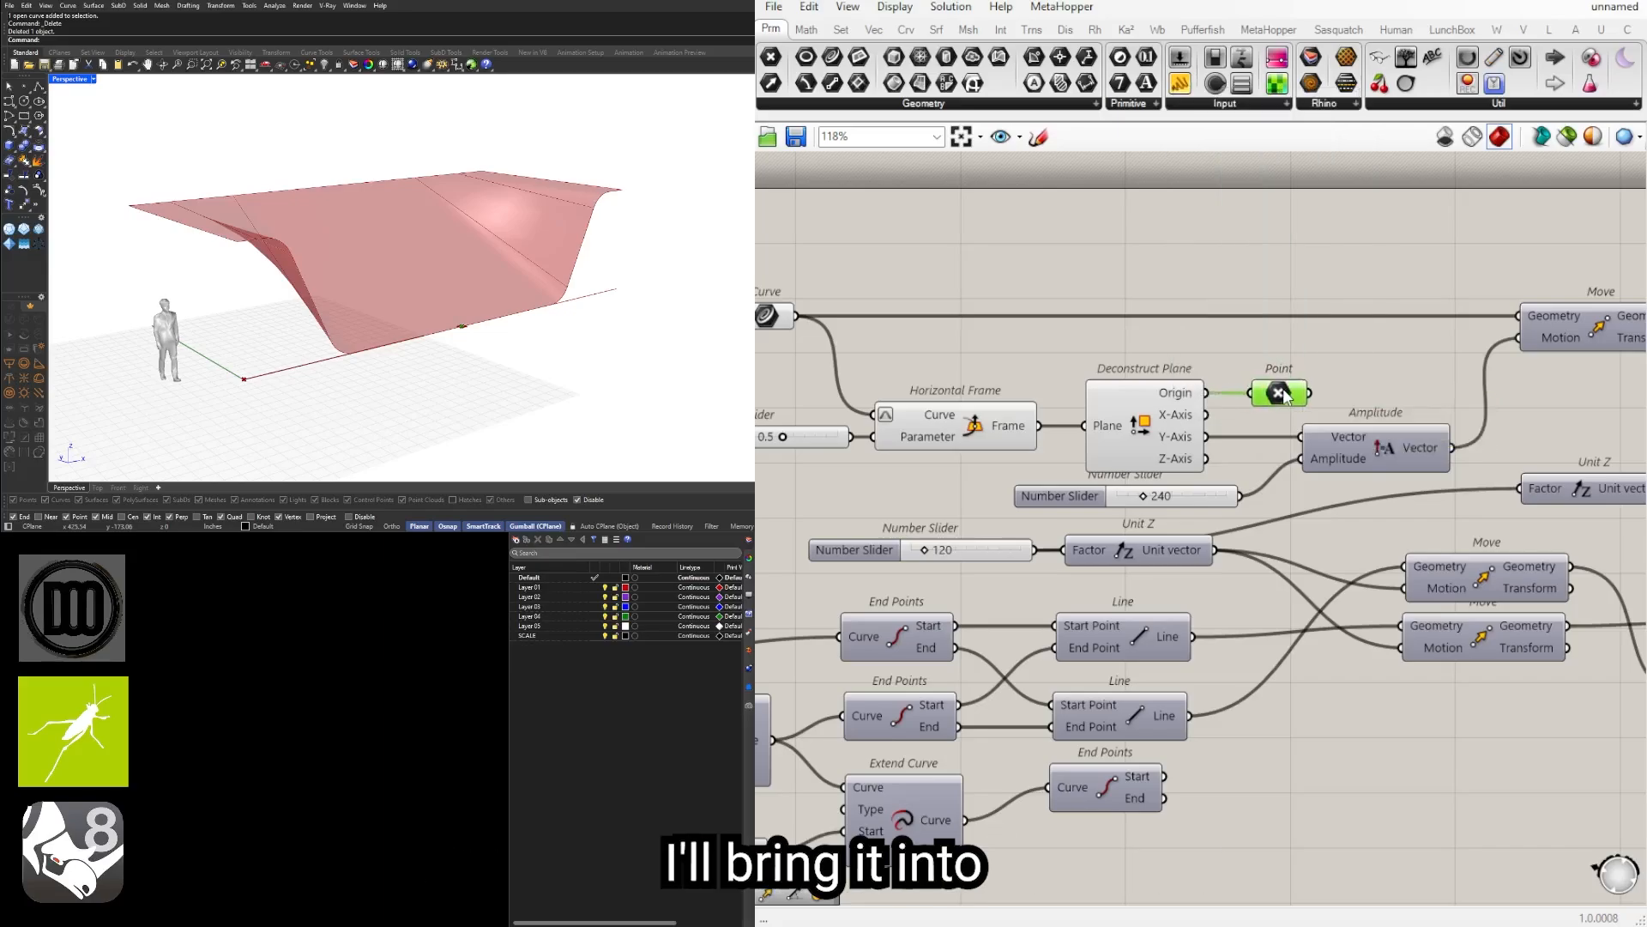
Step: Move the Point parameter next to the Contour component, just below the Geometry parameter
{"action": "scroll", "coordinate": [1141, 386], "scroll_direction": "down", "scroll_amount": 8}
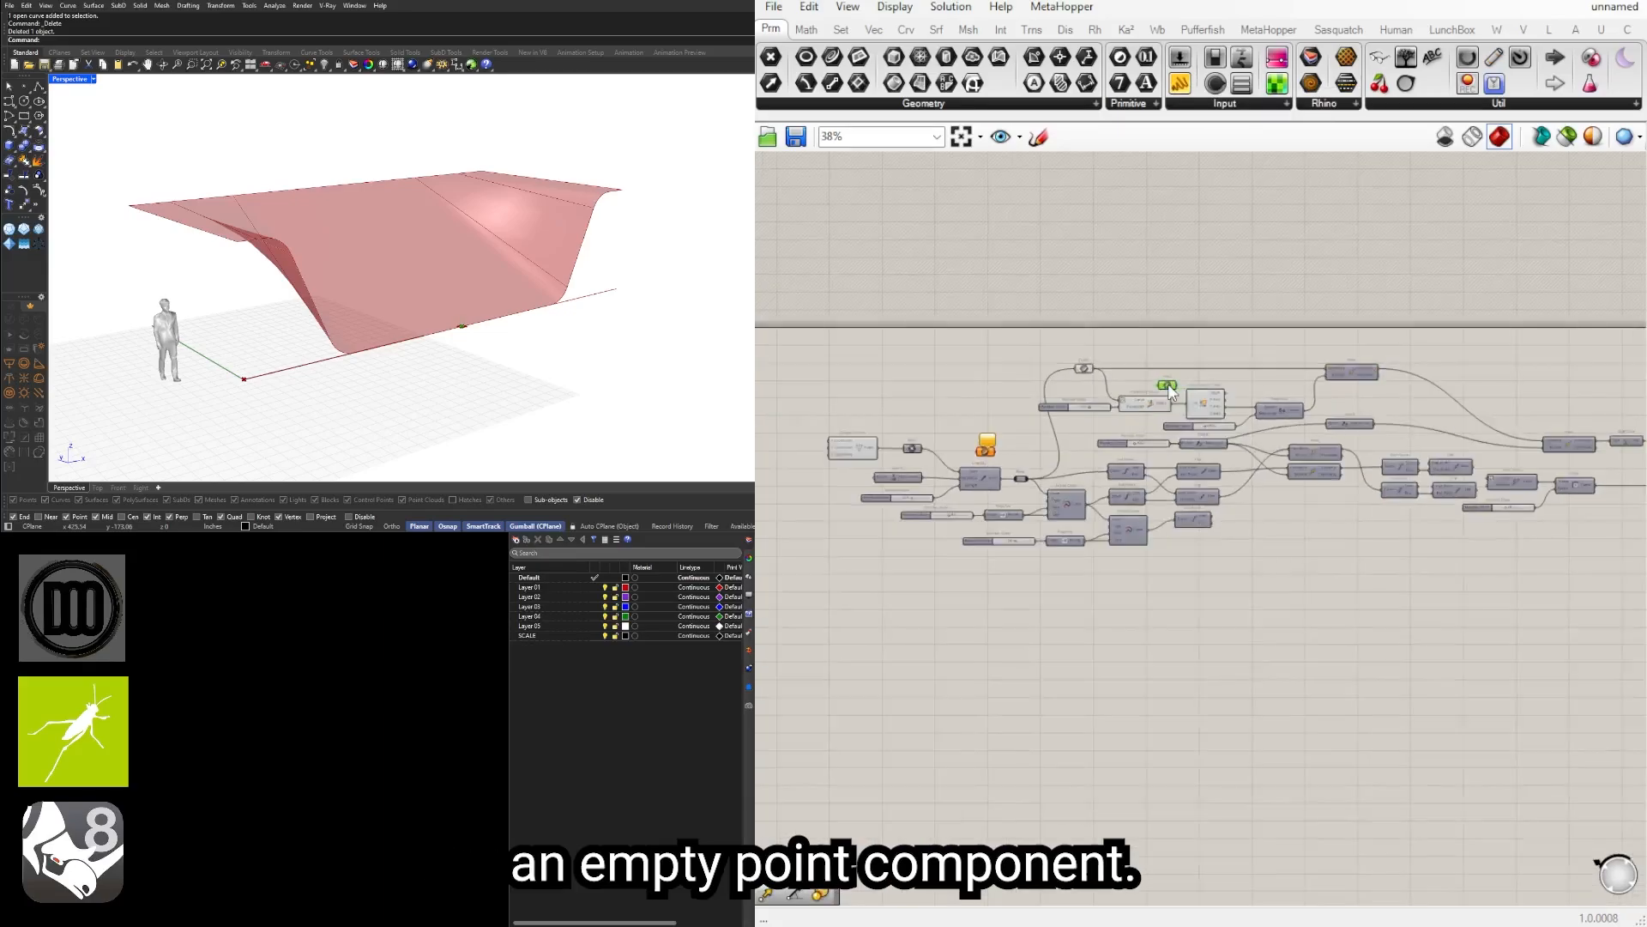
{"action": "left_click_drag", "start_coordinate": [1170, 386], "coordinate": [1433, 381]}
{"action": "scroll", "coordinate": [1339, 434], "scroll_direction": "up", "scroll_amount": 5}
{"action": "scroll", "coordinate": [1485, 409], "scroll_direction": "up", "scroll_amount": 5}
Step: Set the Point parameter's wire display to Hidden and connect it to the Contour's Point input
{"action": "right_click", "coordinate": [1418, 382]}
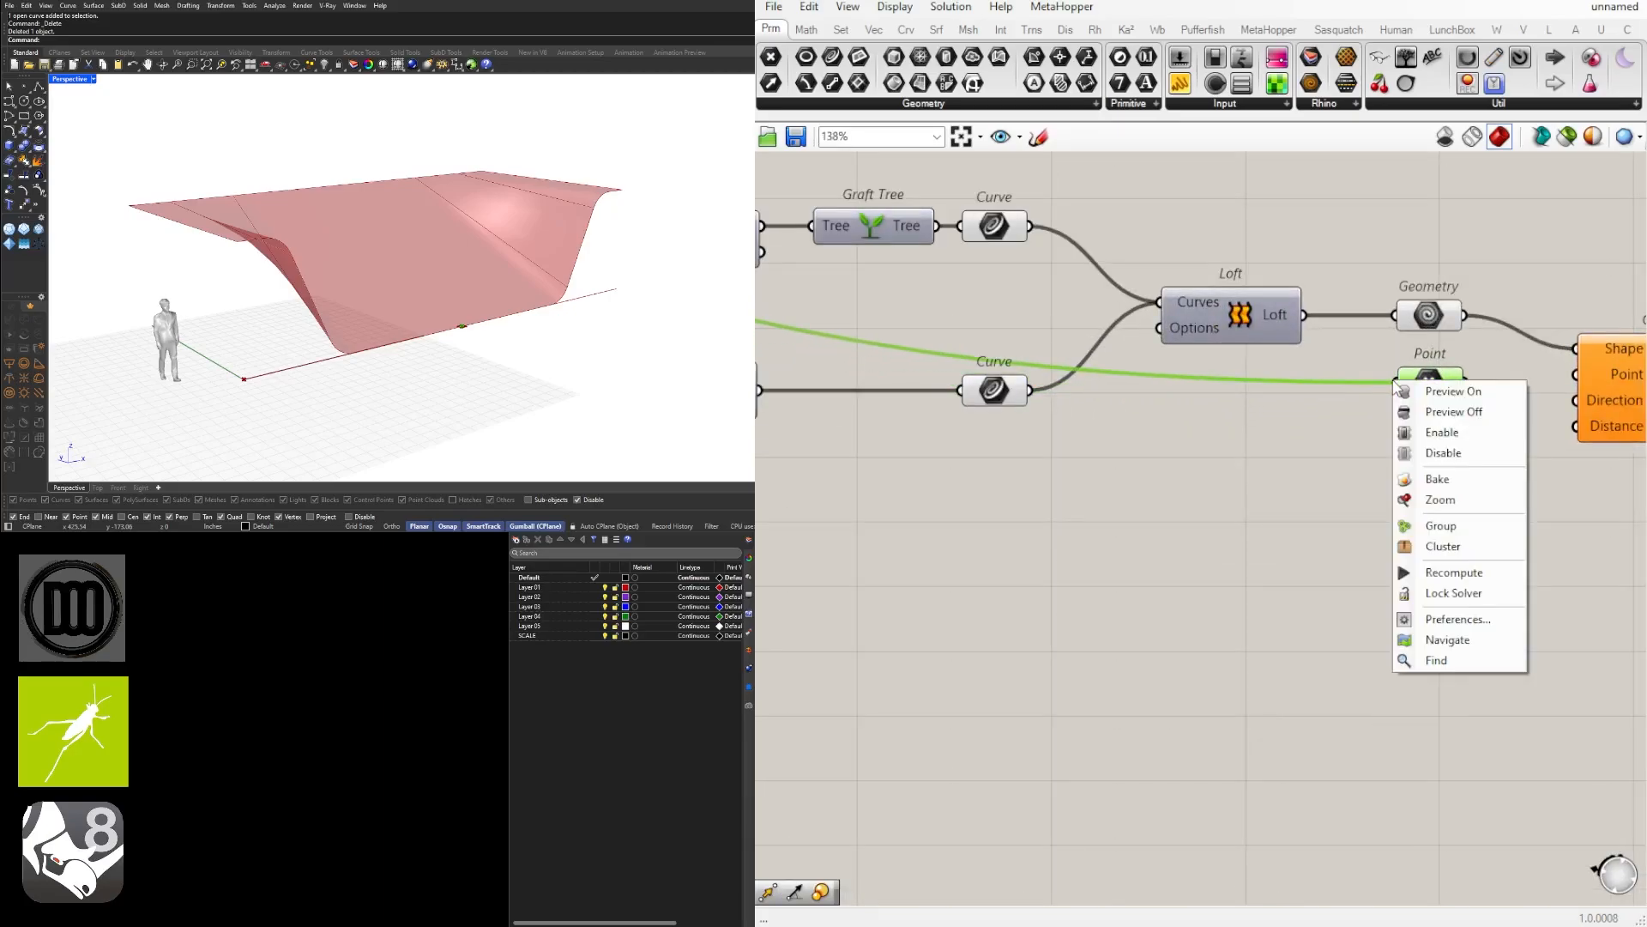
{"action": "right_click_drag", "start_coordinate": [1399, 368], "coordinate": [1200, 393]}
{"action": "right_click", "coordinate": [1215, 410]}
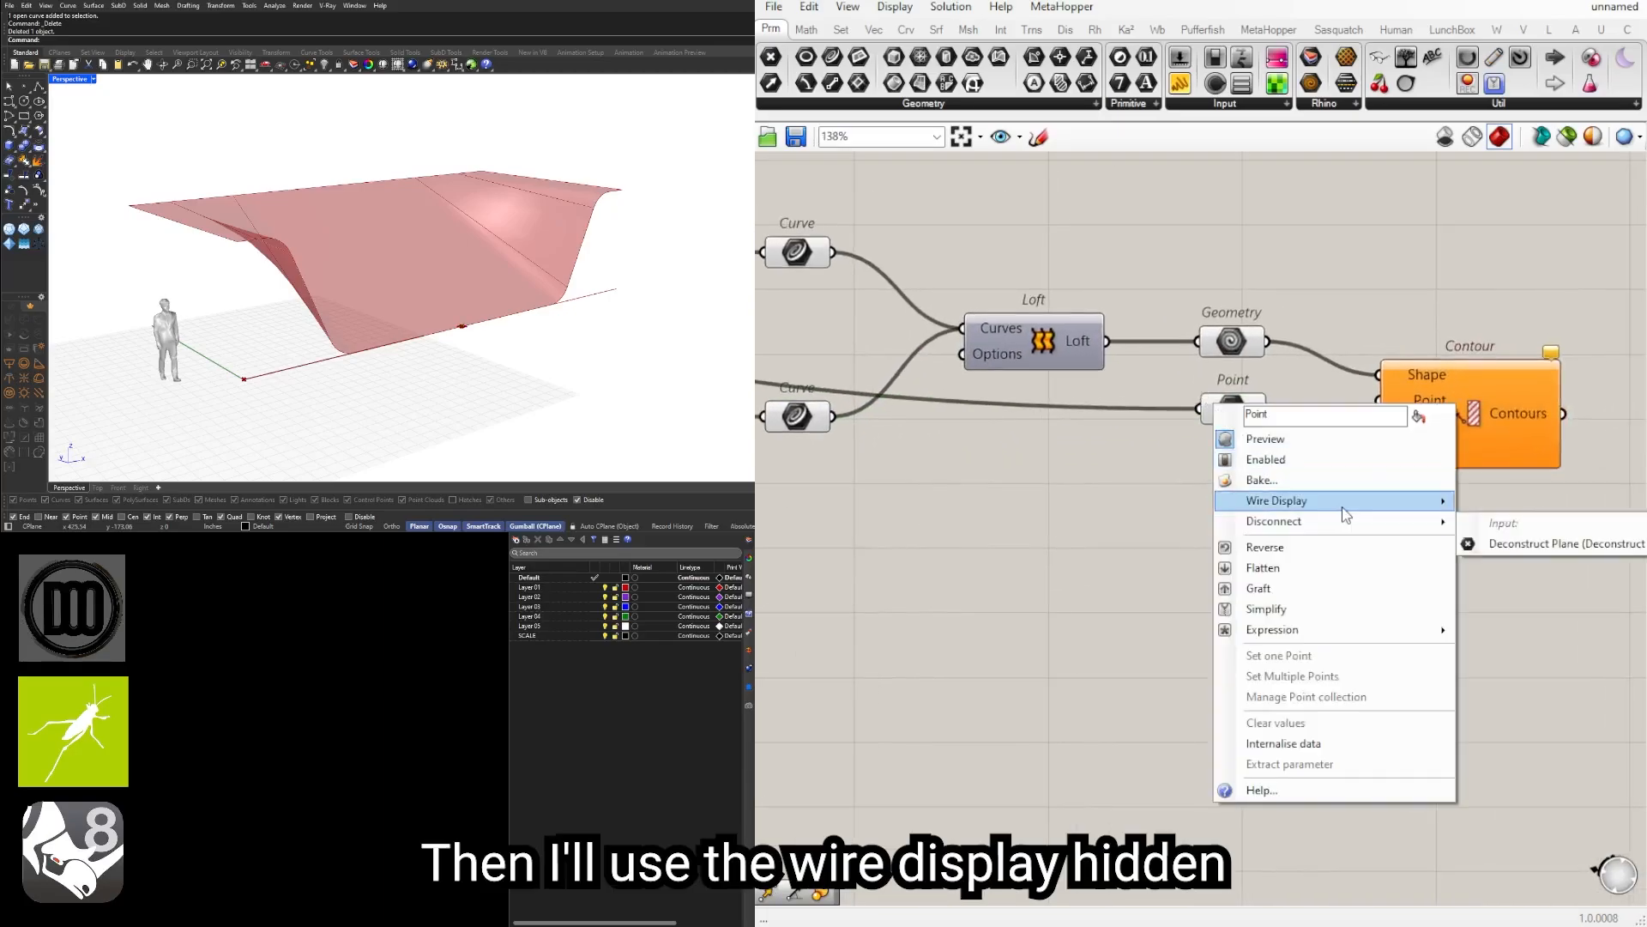
{"action": "mouse_move", "coordinate": [1344, 506]}
{"action": "left_click", "coordinate": [1504, 546]}
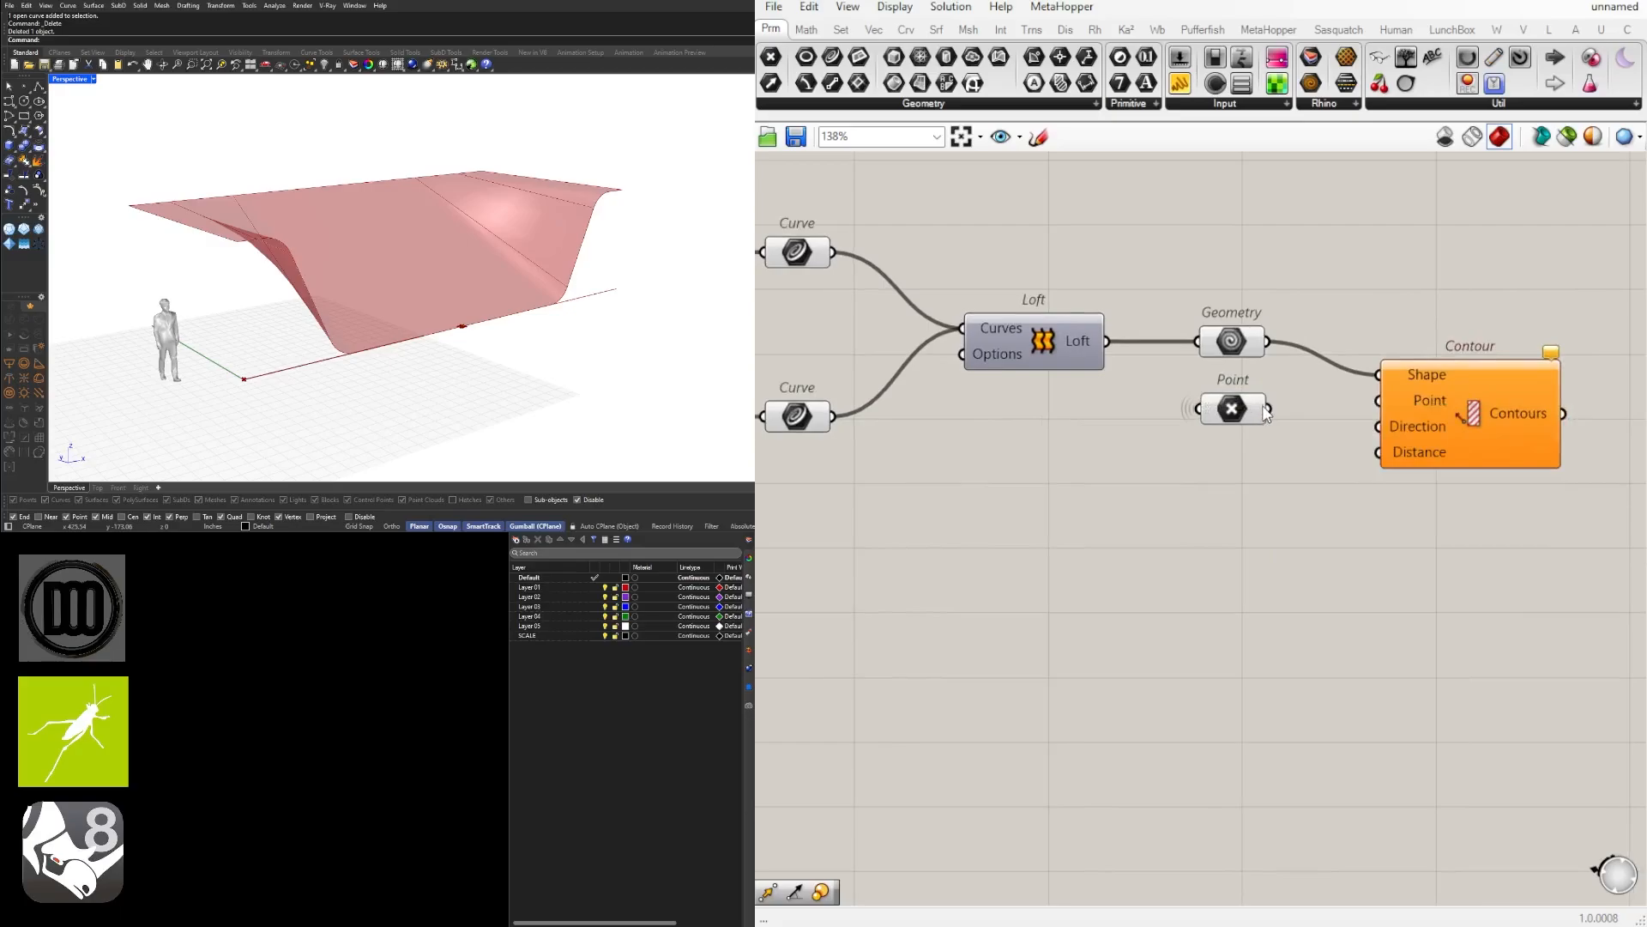
{"action": "left_click_drag", "start_coordinate": [1268, 410], "coordinate": [1379, 401]}
{"action": "left_click_drag", "start_coordinate": [1430, 459], "coordinate": [1414, 468]}
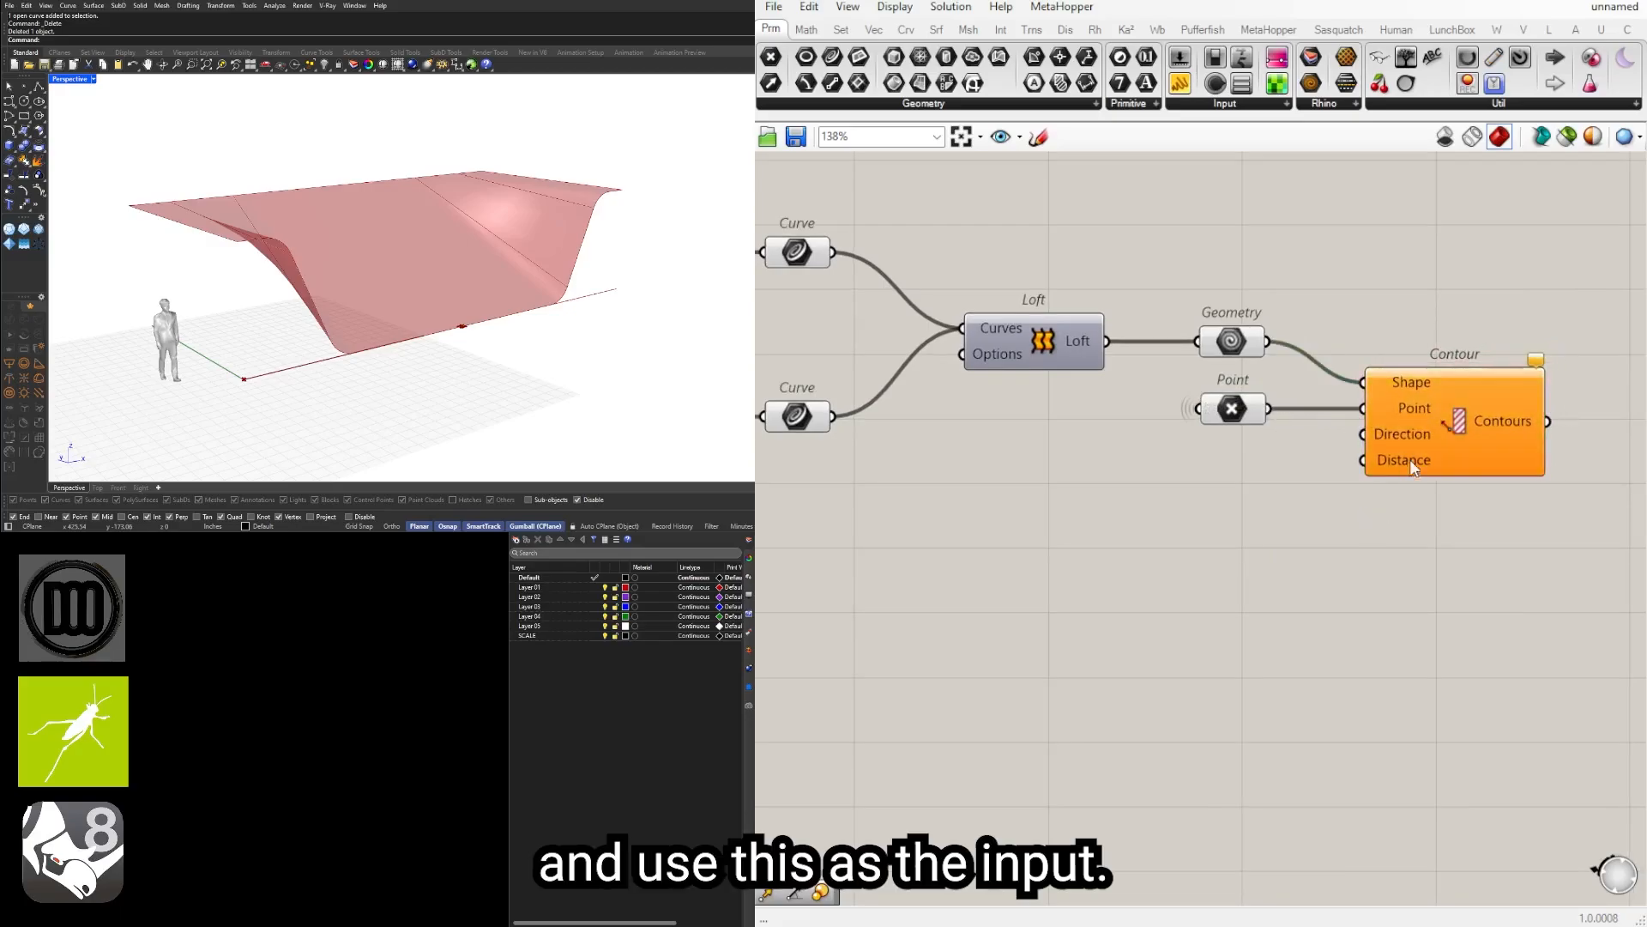
Step: Examine the horizontal frame at the midpoint of the surface's base line to determine the contour direction
{"action": "scroll", "coordinate": [556, 297], "scroll_direction": "down", "scroll_amount": 2}
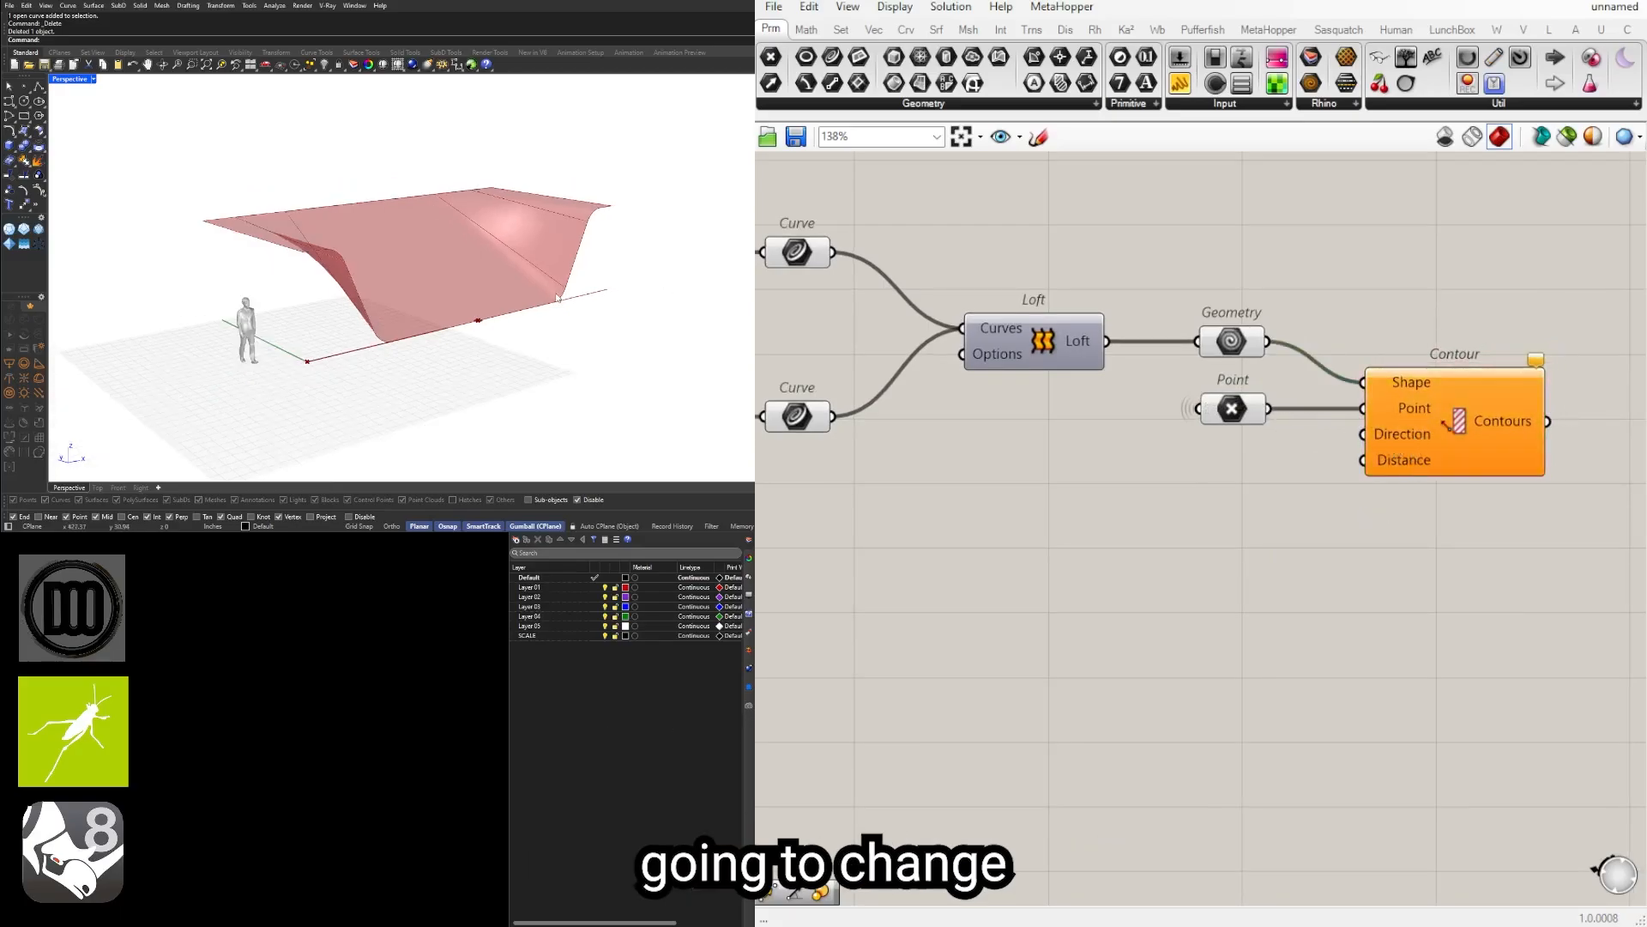
{"action": "right_click_drag", "start_coordinate": [544, 323], "coordinate": [521, 326]}
{"action": "left_click_drag", "start_coordinate": [568, 377], "coordinate": [412, 230]}
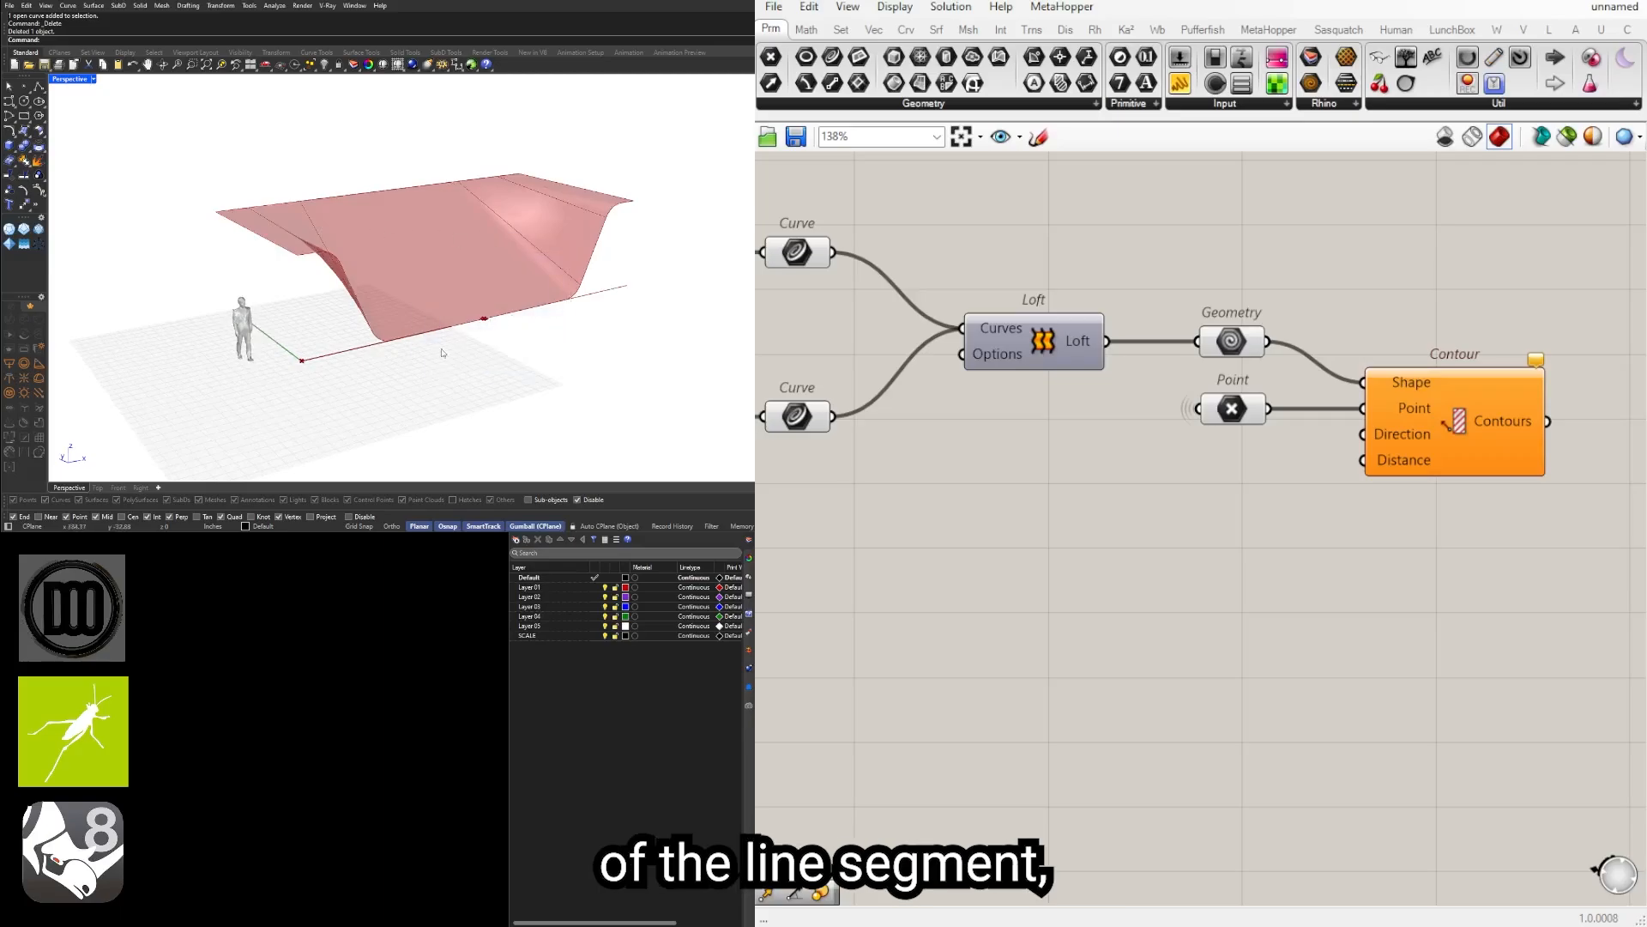
{"action": "right_click_drag", "start_coordinate": [1082, 538], "coordinate": [1537, 514]}
{"action": "scroll", "coordinate": [1411, 476], "scroll_direction": "down", "scroll_amount": 2}
{"action": "right_click_drag", "start_coordinate": [520, 278], "coordinate": [429, 335]}
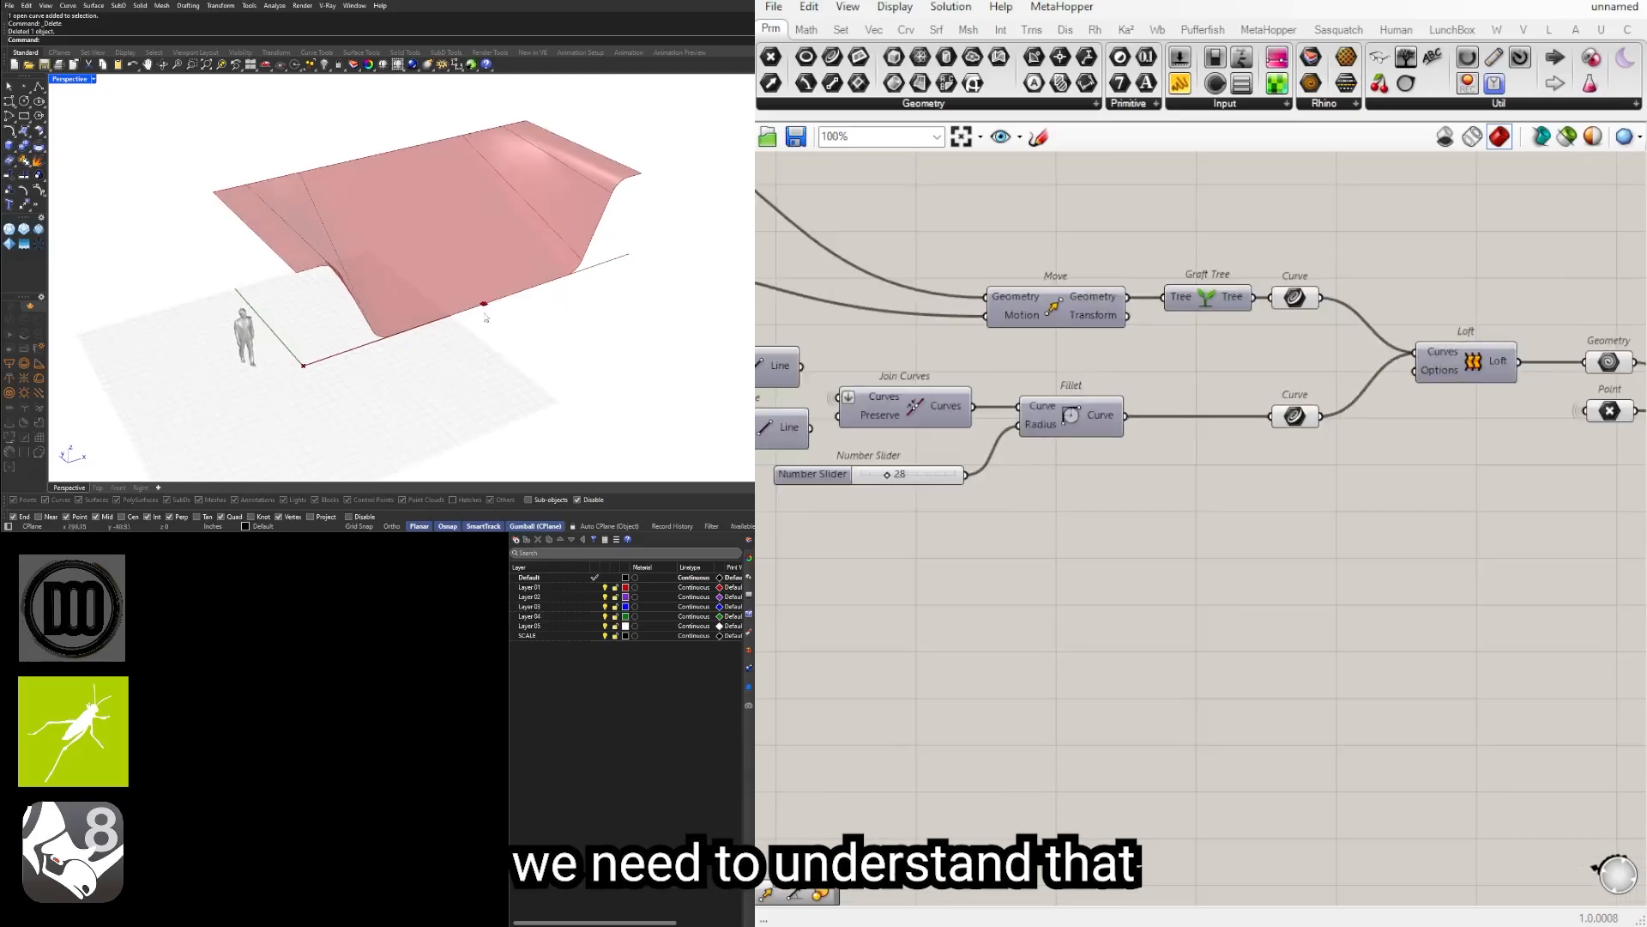
{"action": "scroll", "coordinate": [417, 341], "scroll_direction": "up", "scroll_amount": 10}
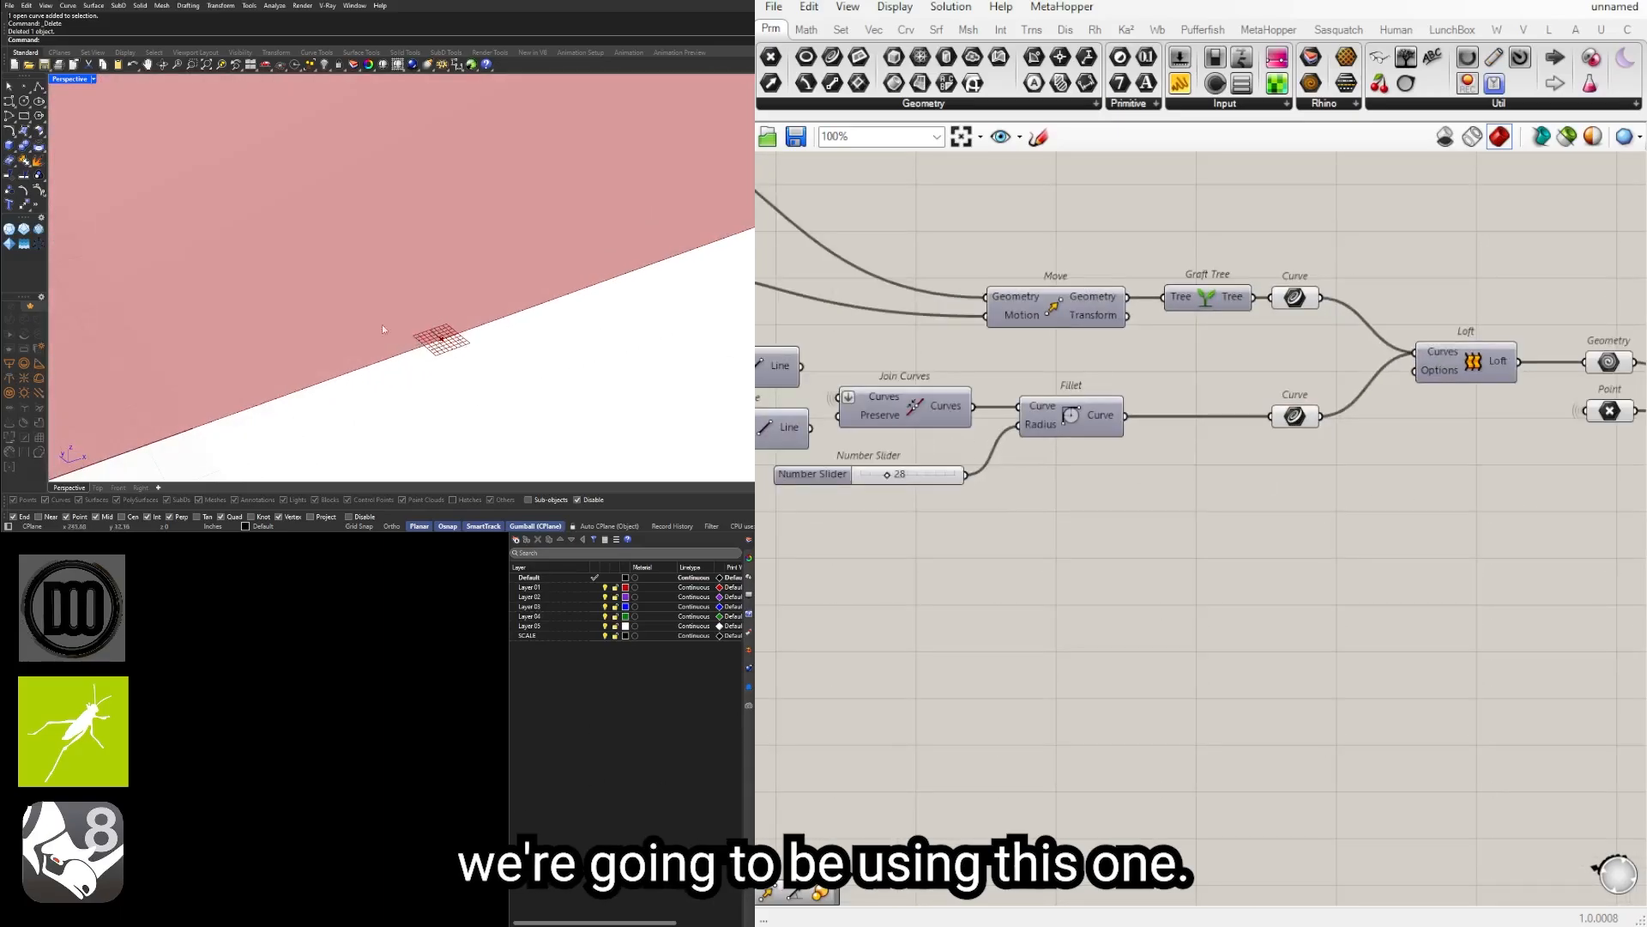
{"action": "scroll", "coordinate": [1101, 582], "scroll_direction": "down", "scroll_amount": 1}
Step: Connect Deconstruct Plane's Y-Axis output to the Contour's Direction input and set that input's wire display to Hidden
{"action": "right_click_drag", "start_coordinate": [1116, 525], "coordinate": [1435, 551]}
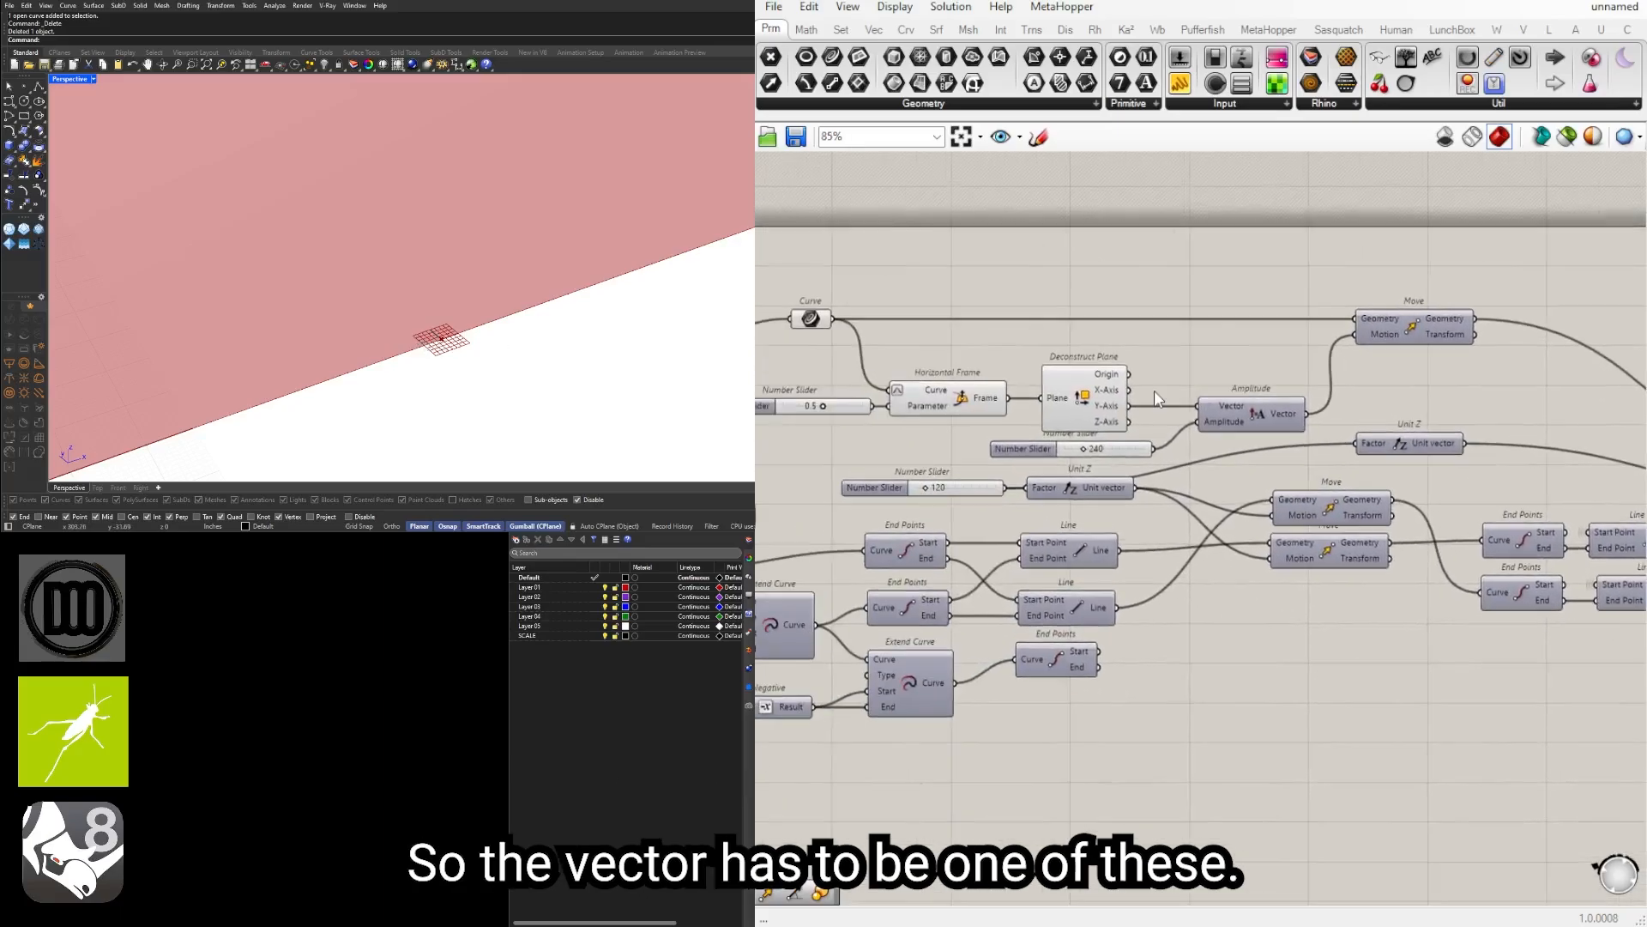
{"action": "scroll", "coordinate": [1151, 384], "scroll_direction": "up", "scroll_amount": 4}
{"action": "left_click", "coordinate": [1044, 378]}
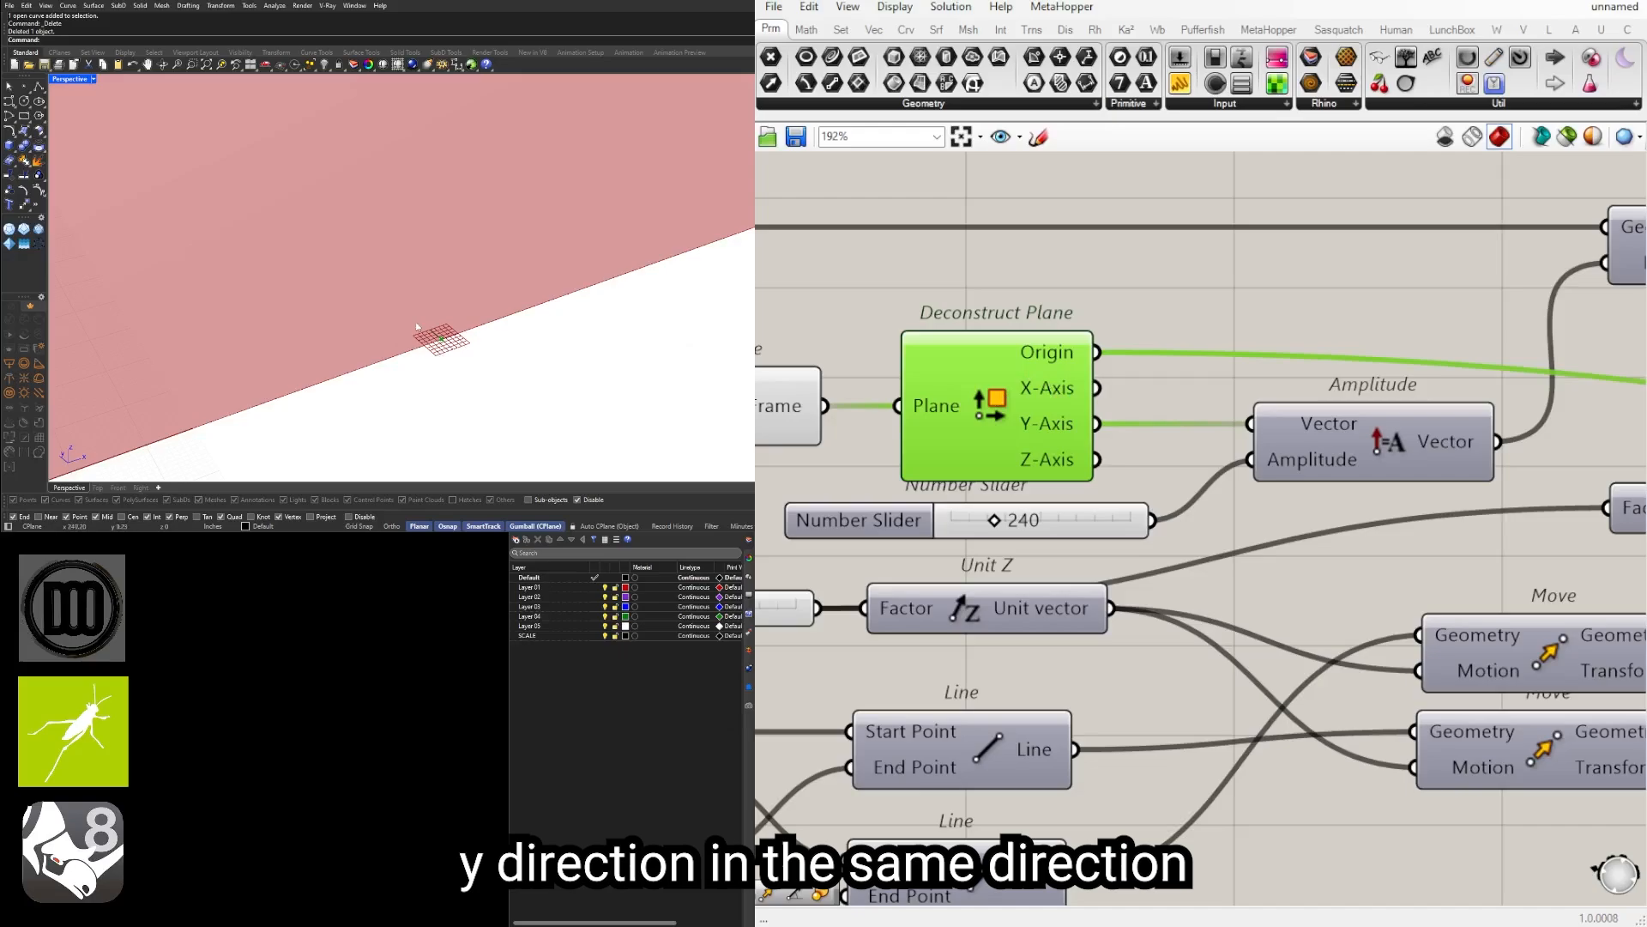
{"action": "scroll", "coordinate": [414, 317], "scroll_direction": "down", "scroll_amount": 6}
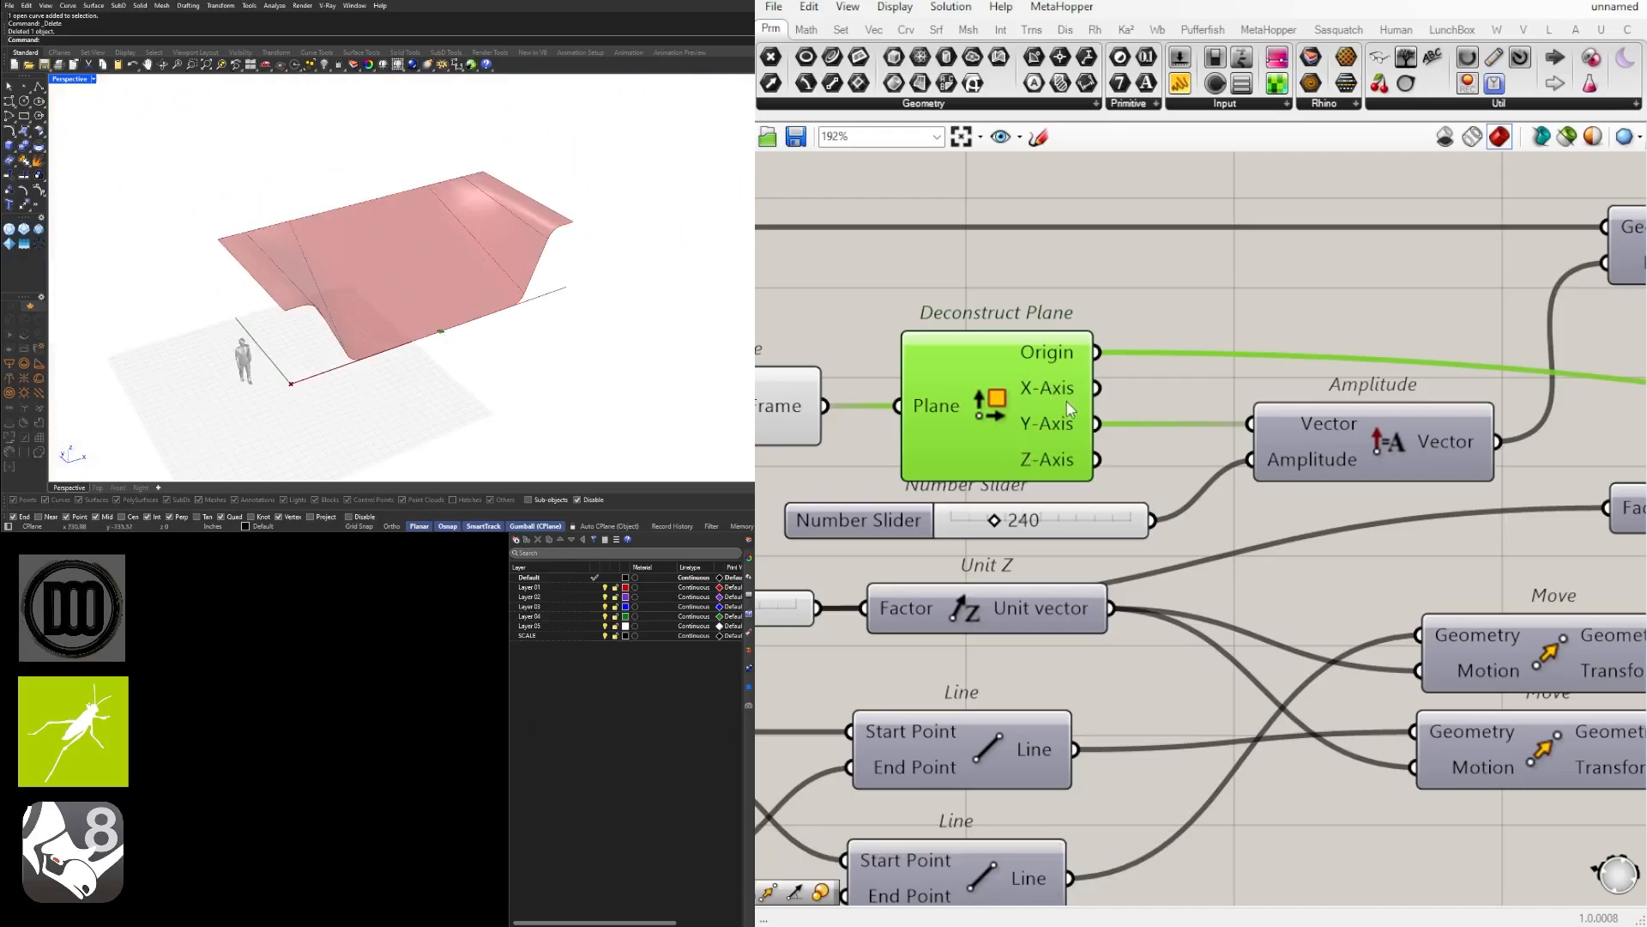
{"action": "scroll", "coordinate": [1051, 459], "scroll_direction": "down", "scroll_amount": 10}
{"action": "scroll", "coordinate": [1441, 489], "scroll_direction": "up", "scroll_amount": 10}
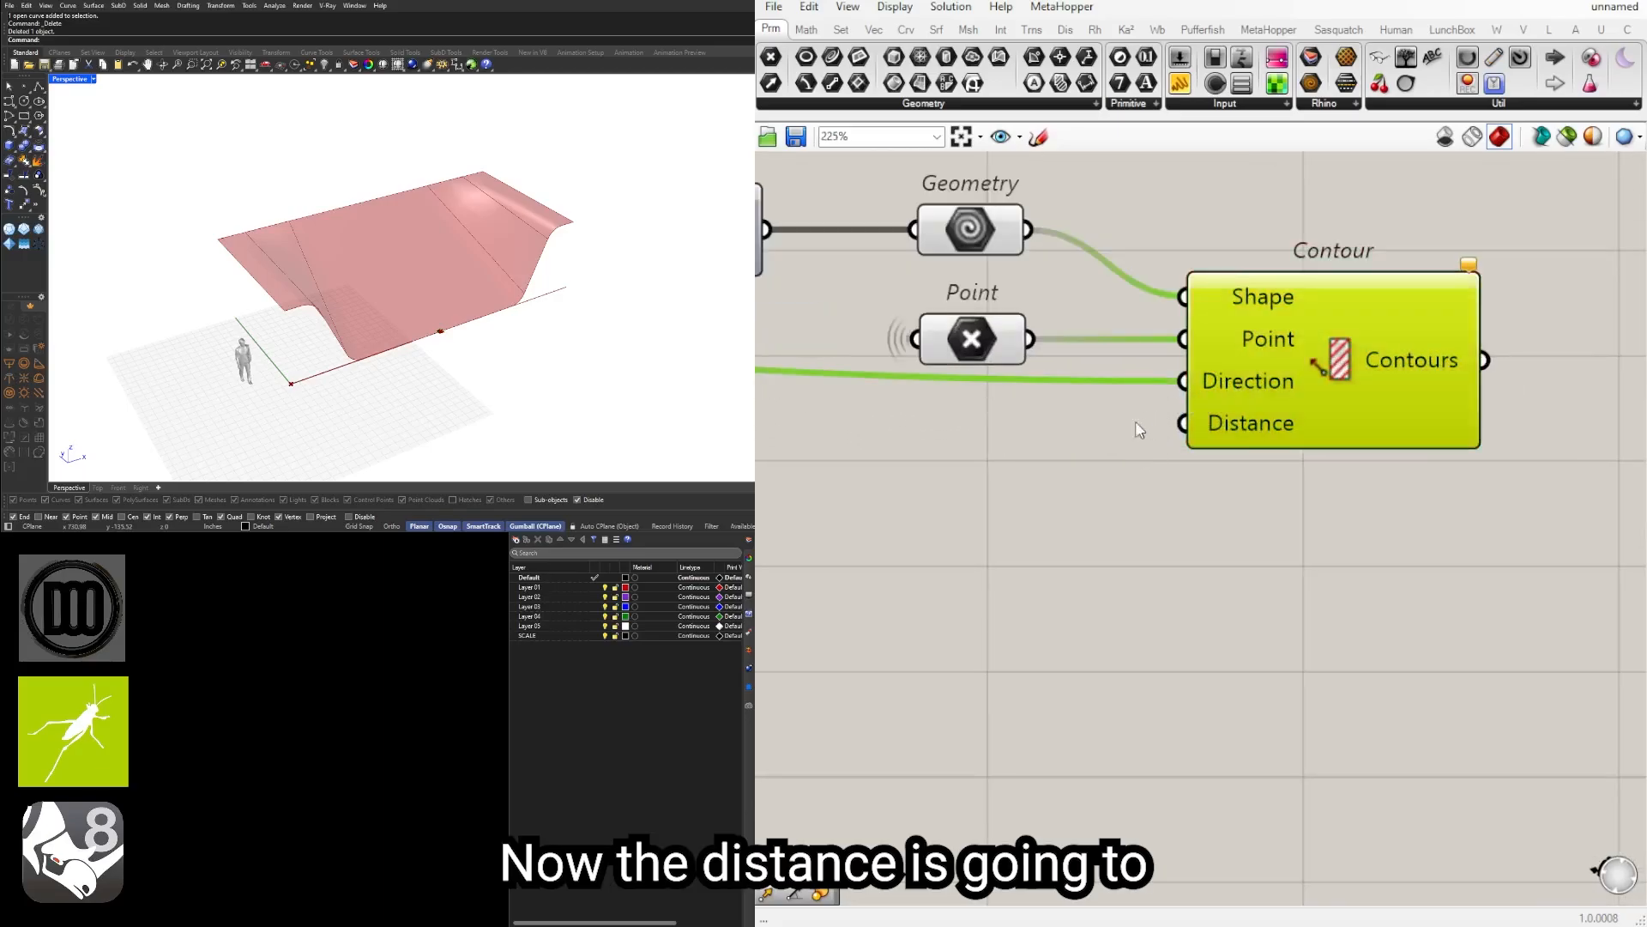
{"action": "right_click", "coordinate": [1239, 388]}
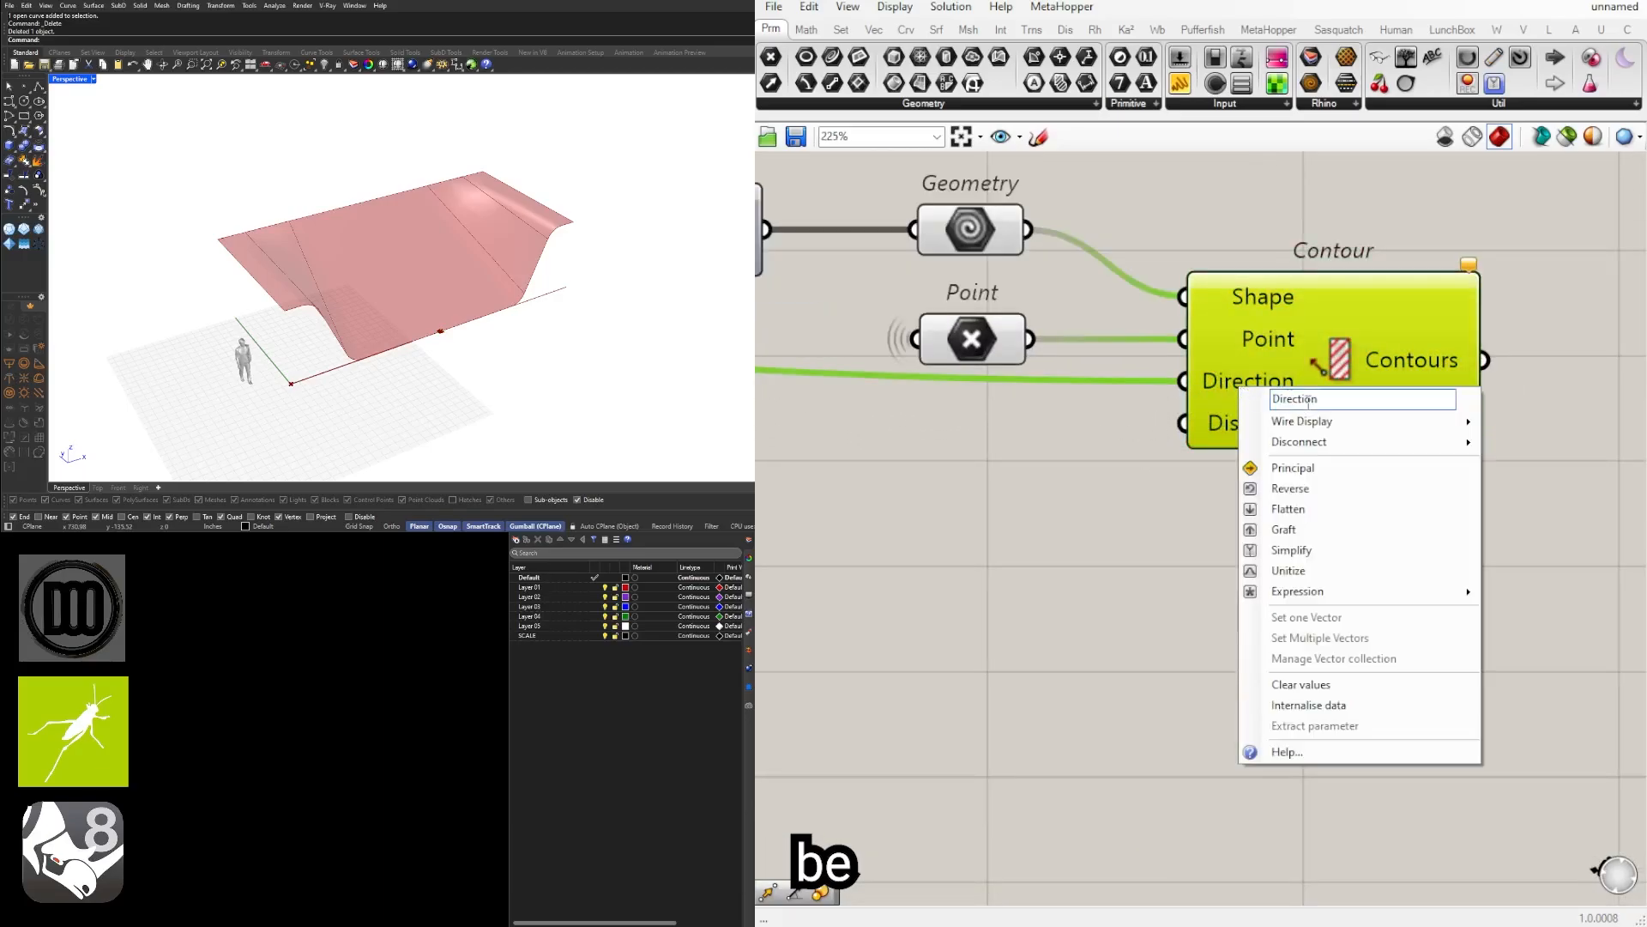
{"action": "mouse_move", "coordinate": [1368, 428]}
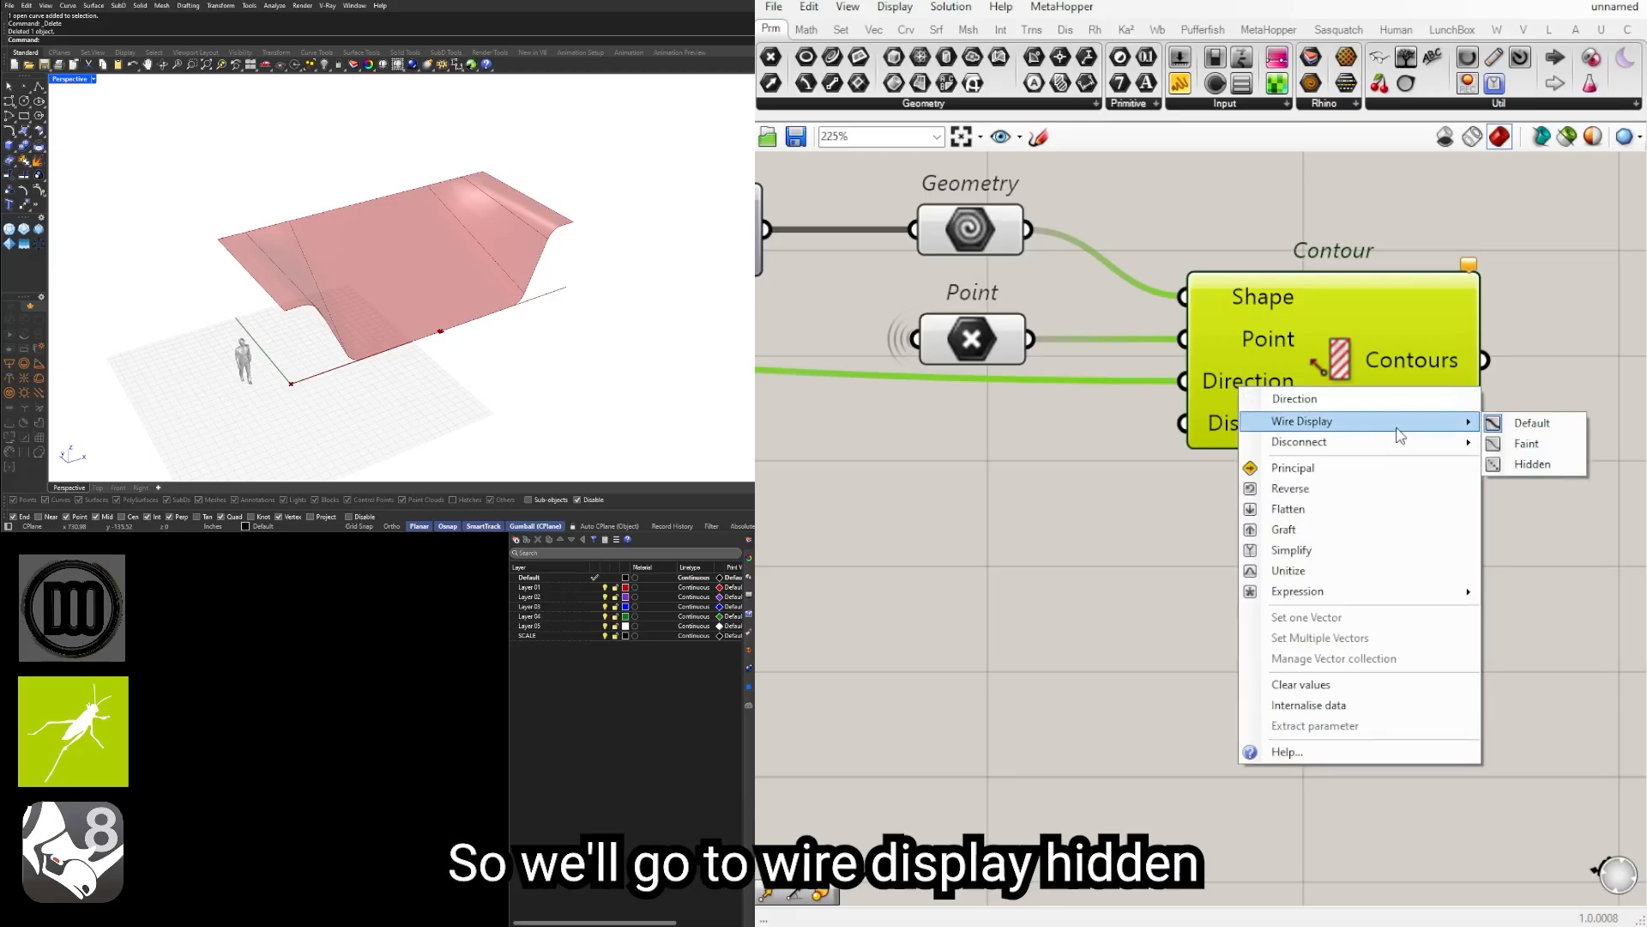
{"action": "left_click", "coordinate": [1510, 463]}
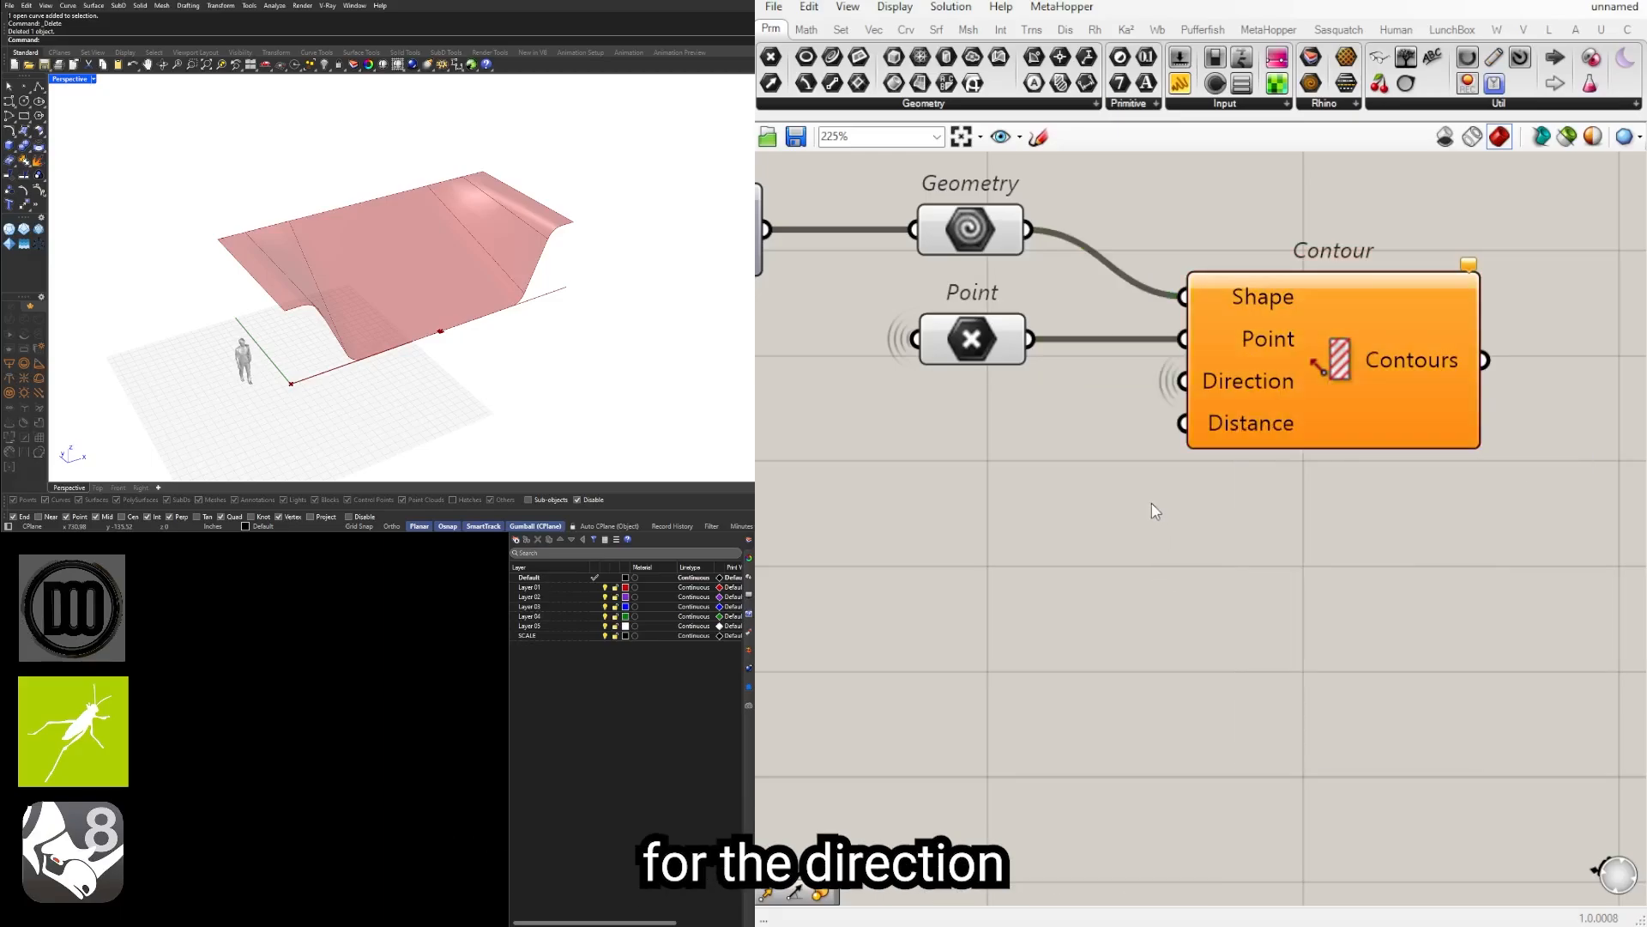
Step: Add a Vector parameter near Deconstruct Plane and connect the Y-Axis output to it
{"action": "left_click", "coordinate": [974, 338]}
{"action": "scroll", "coordinate": [1059, 415], "scroll_direction": "down", "scroll_amount": 4}
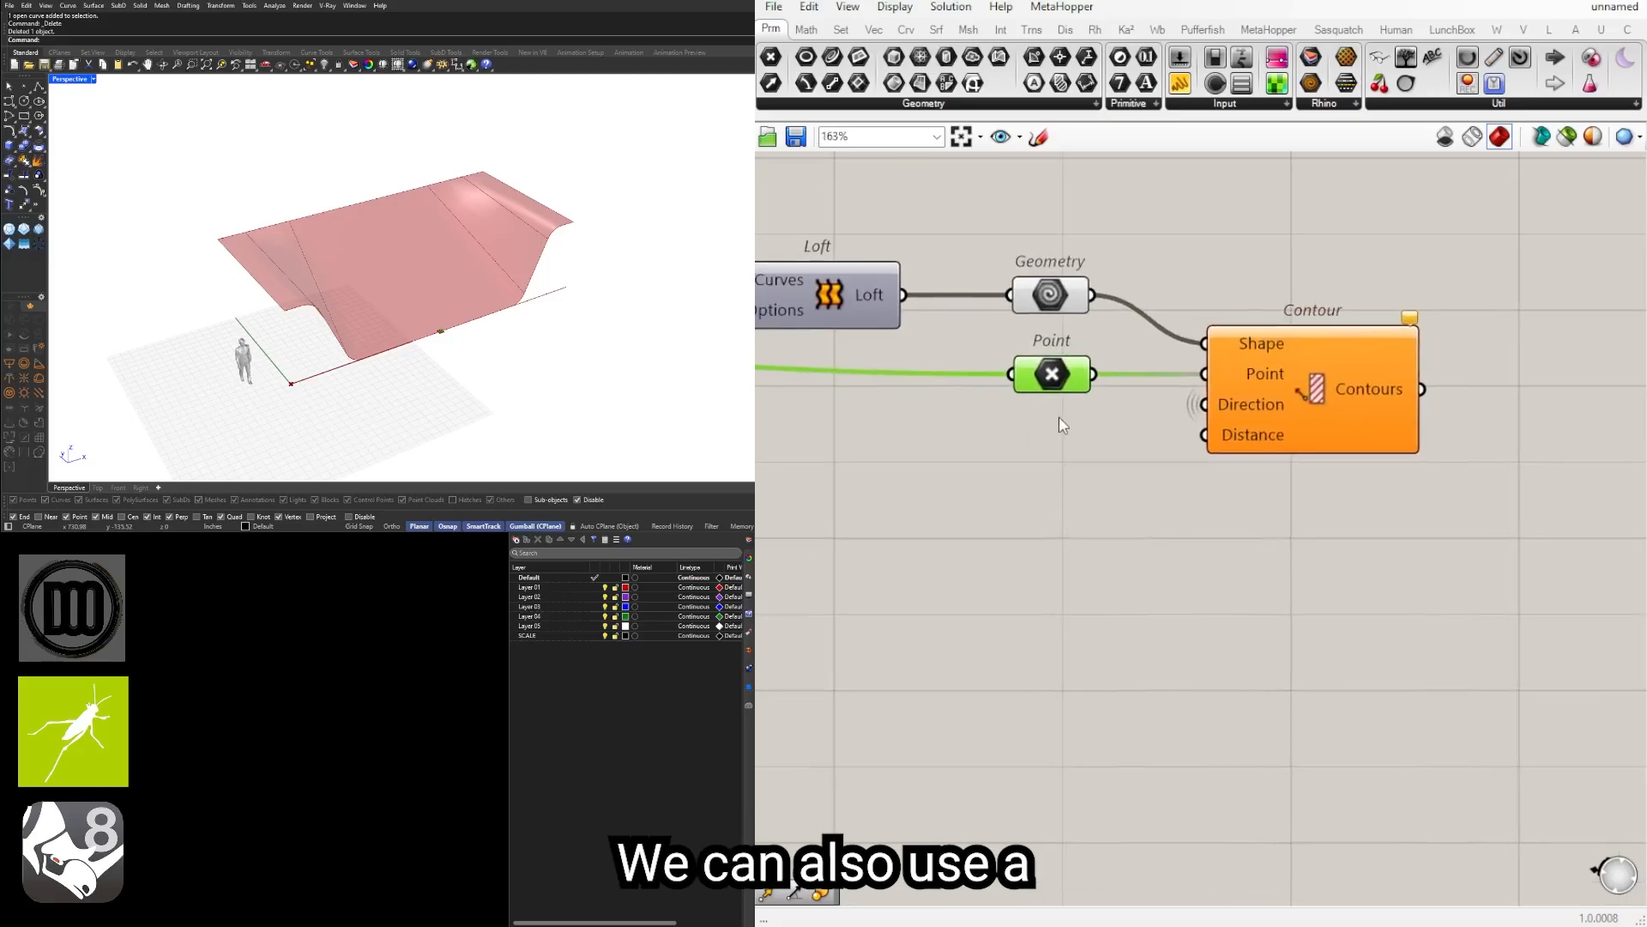
{"action": "scroll", "coordinate": [1135, 462], "scroll_direction": "down", "scroll_amount": 4}
{"action": "scroll", "coordinate": [1374, 532], "scroll_direction": "up", "scroll_amount": 5}
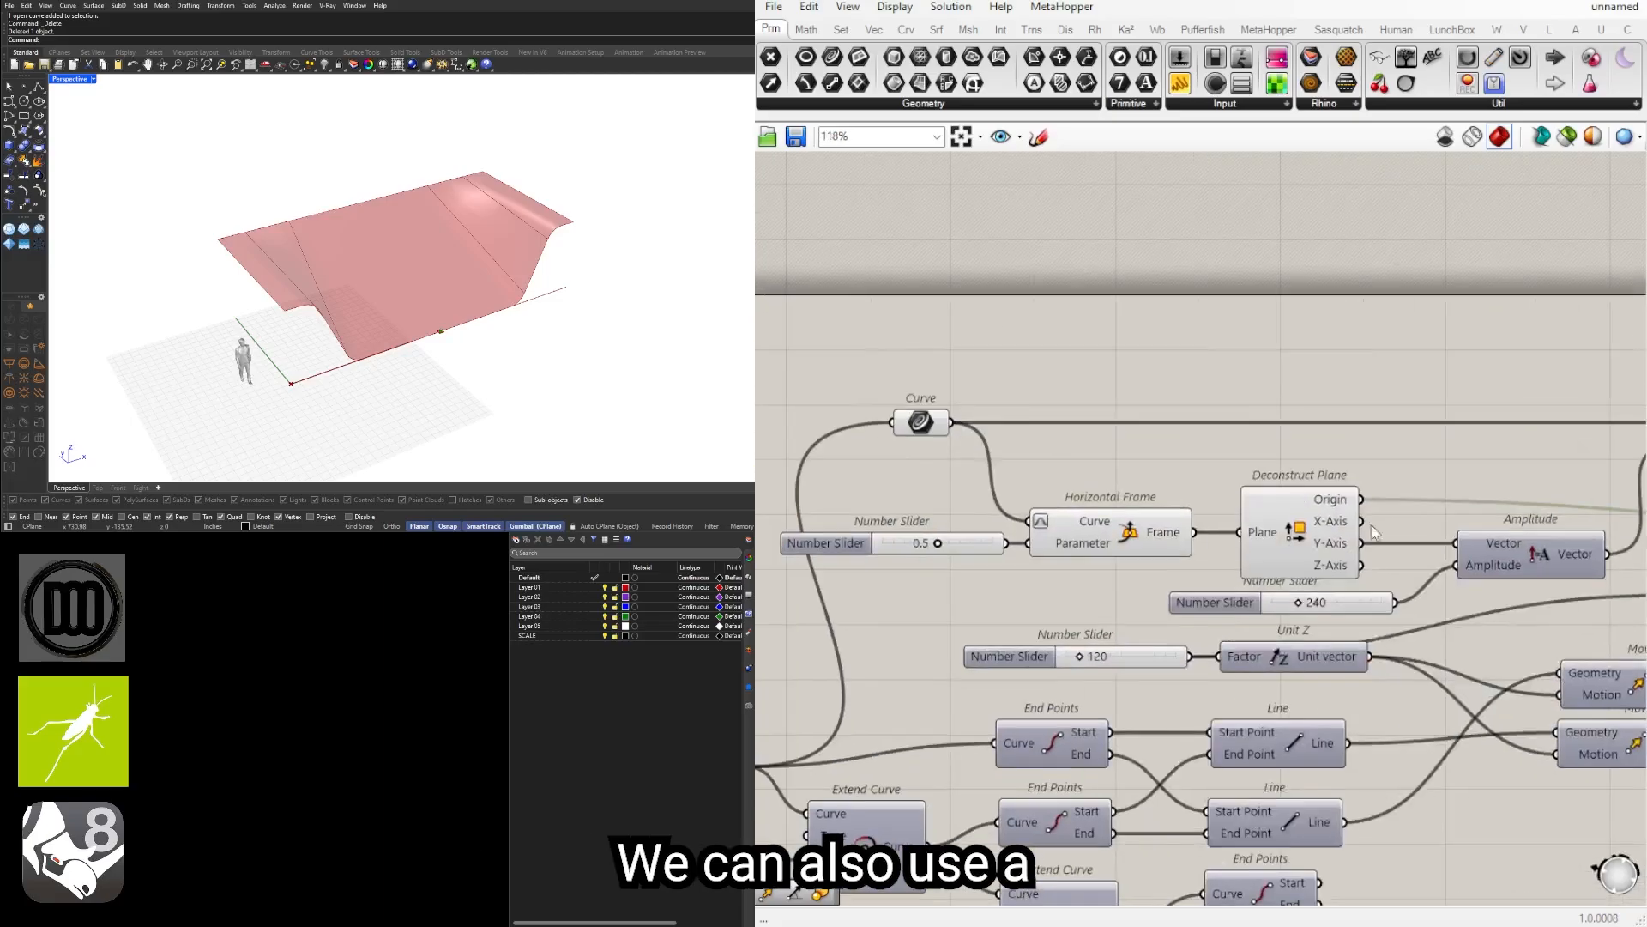
{"action": "scroll", "coordinate": [1398, 554], "scroll_direction": "up", "scroll_amount": 4}
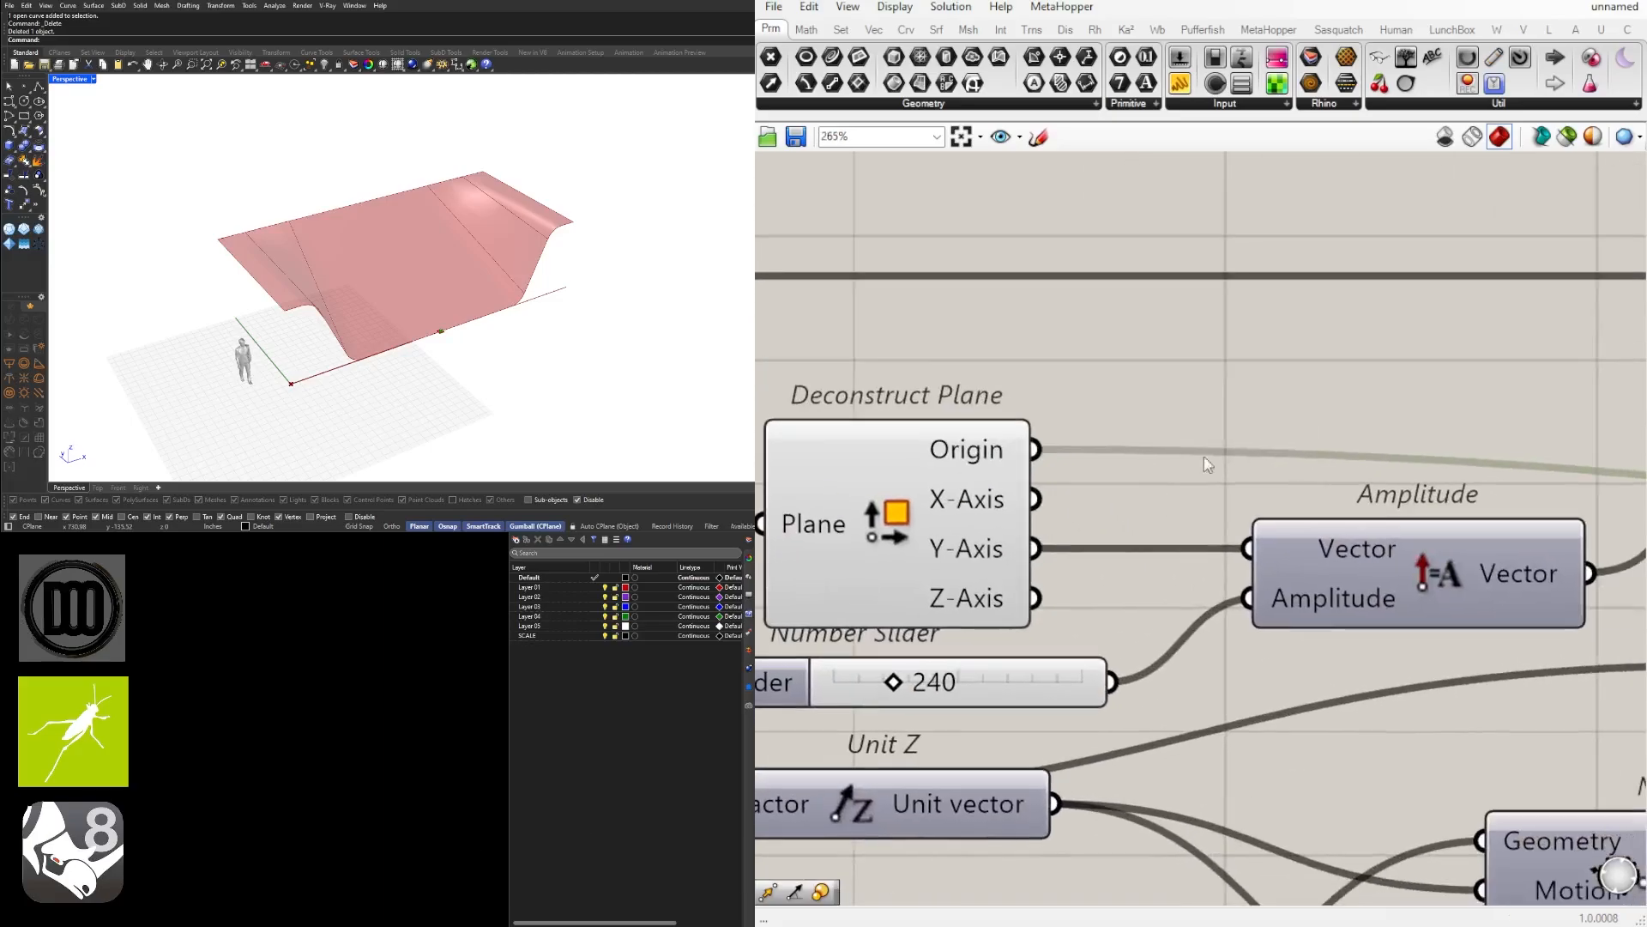
{"action": "double_click", "coordinate": [1249, 370]}
{"action": "type", "text": "n"}
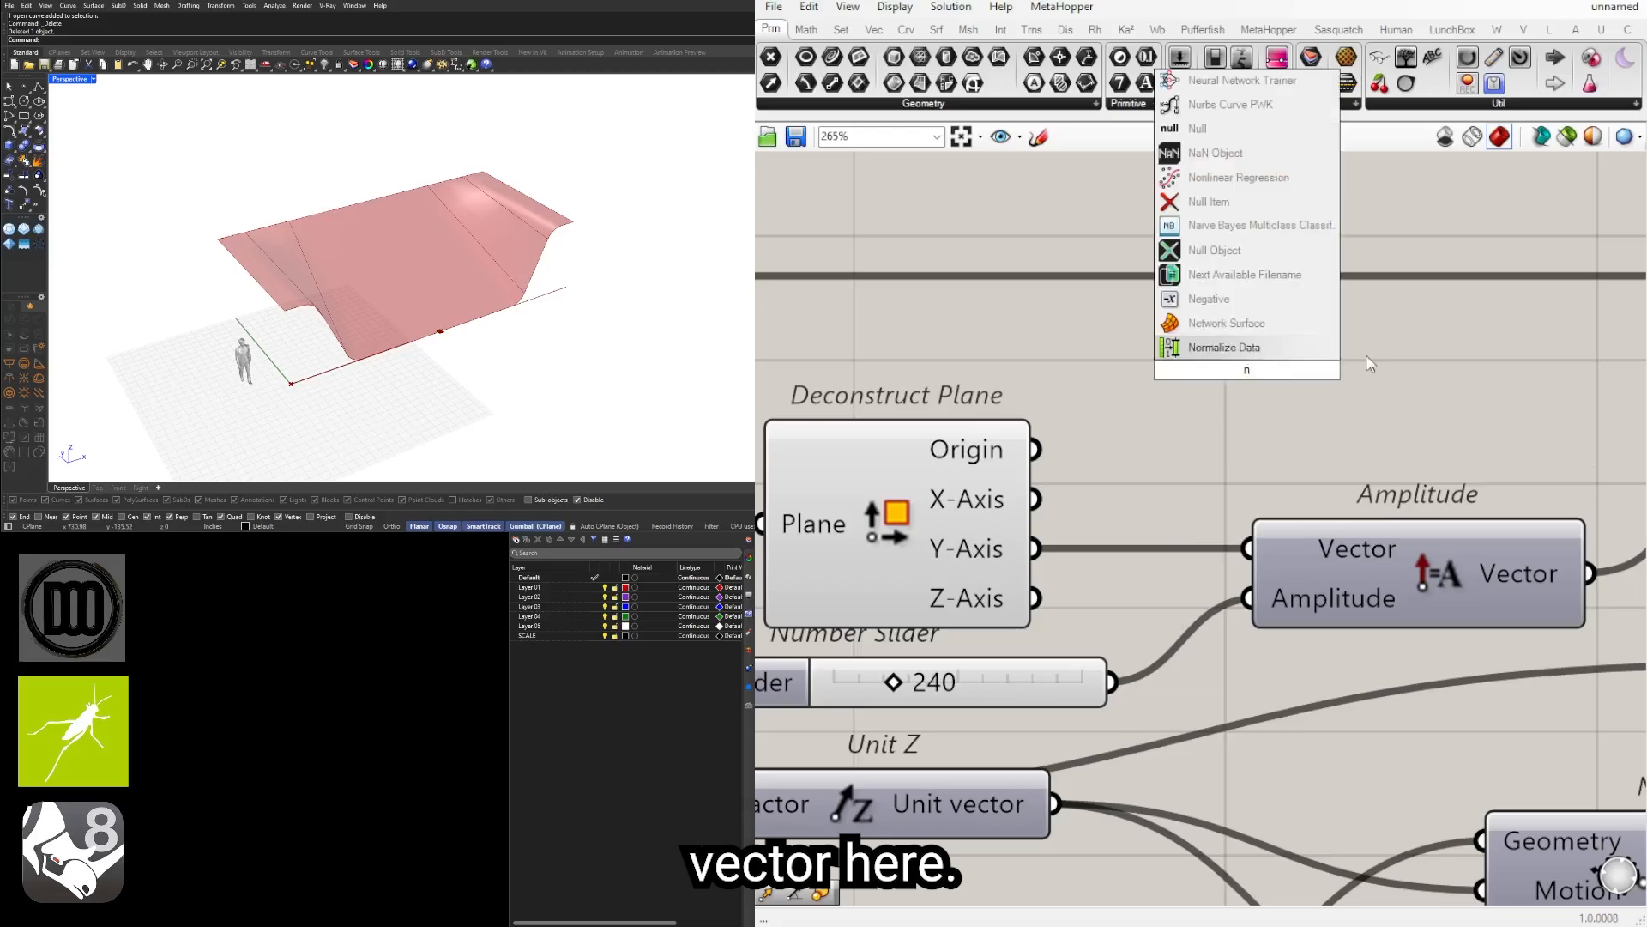
{"action": "double_click", "coordinate": [1291, 400]}
{"action": "type", "text": "vect"}
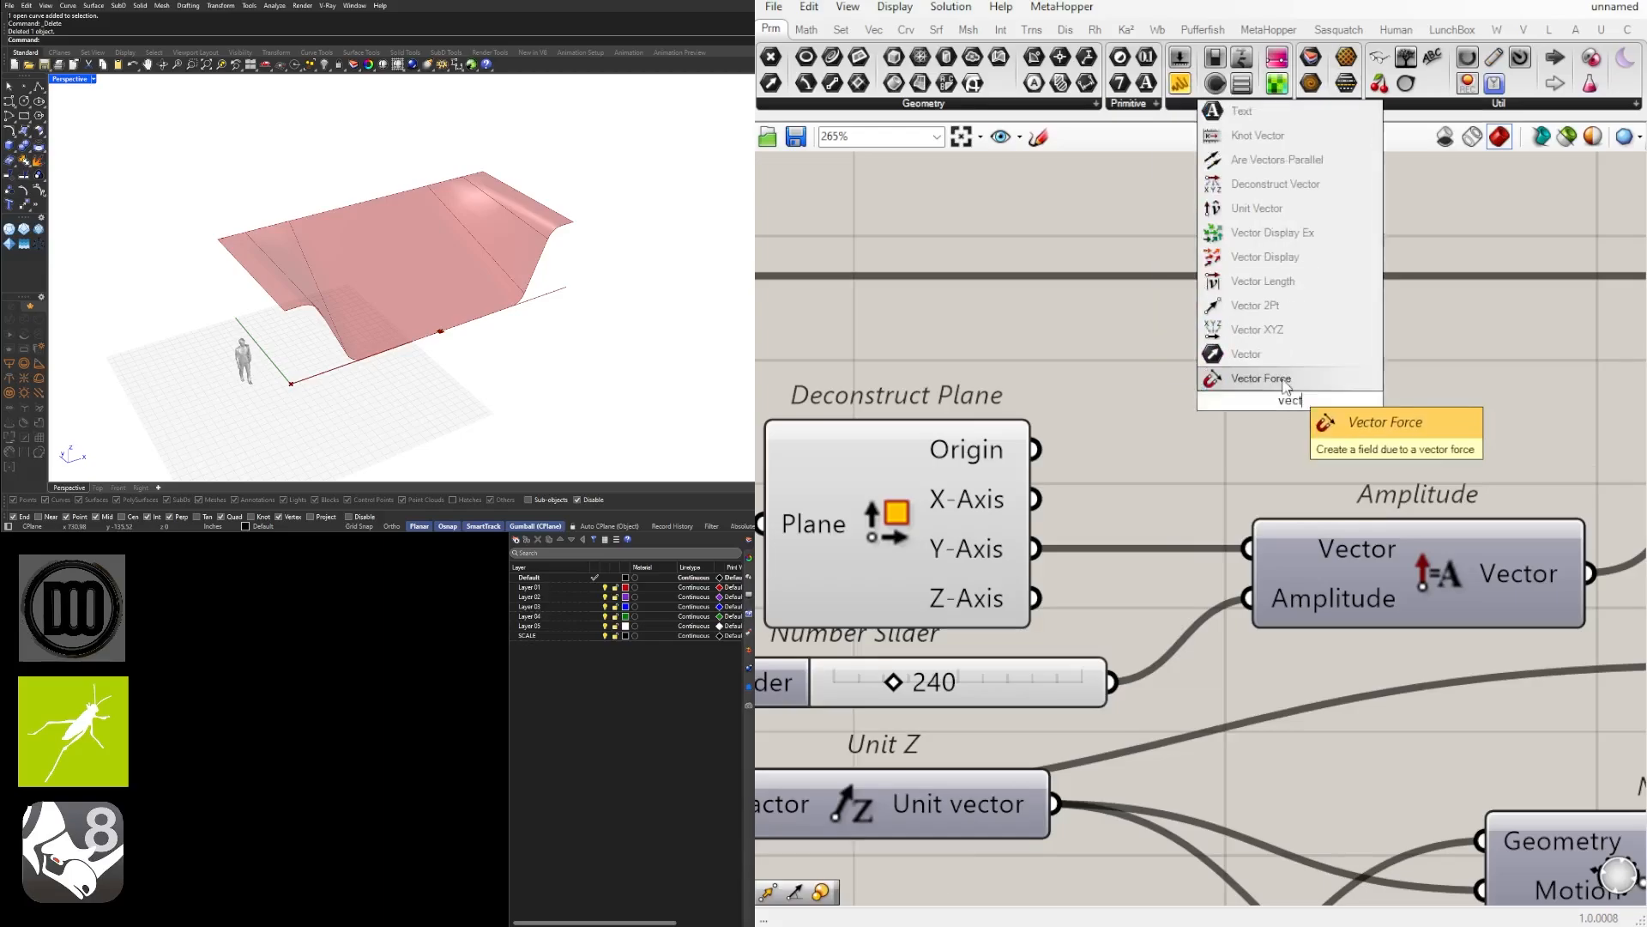
{"action": "left_click", "coordinate": [1287, 355]}
{"action": "left_click_drag", "start_coordinate": [1040, 539], "coordinate": [1227, 398]}
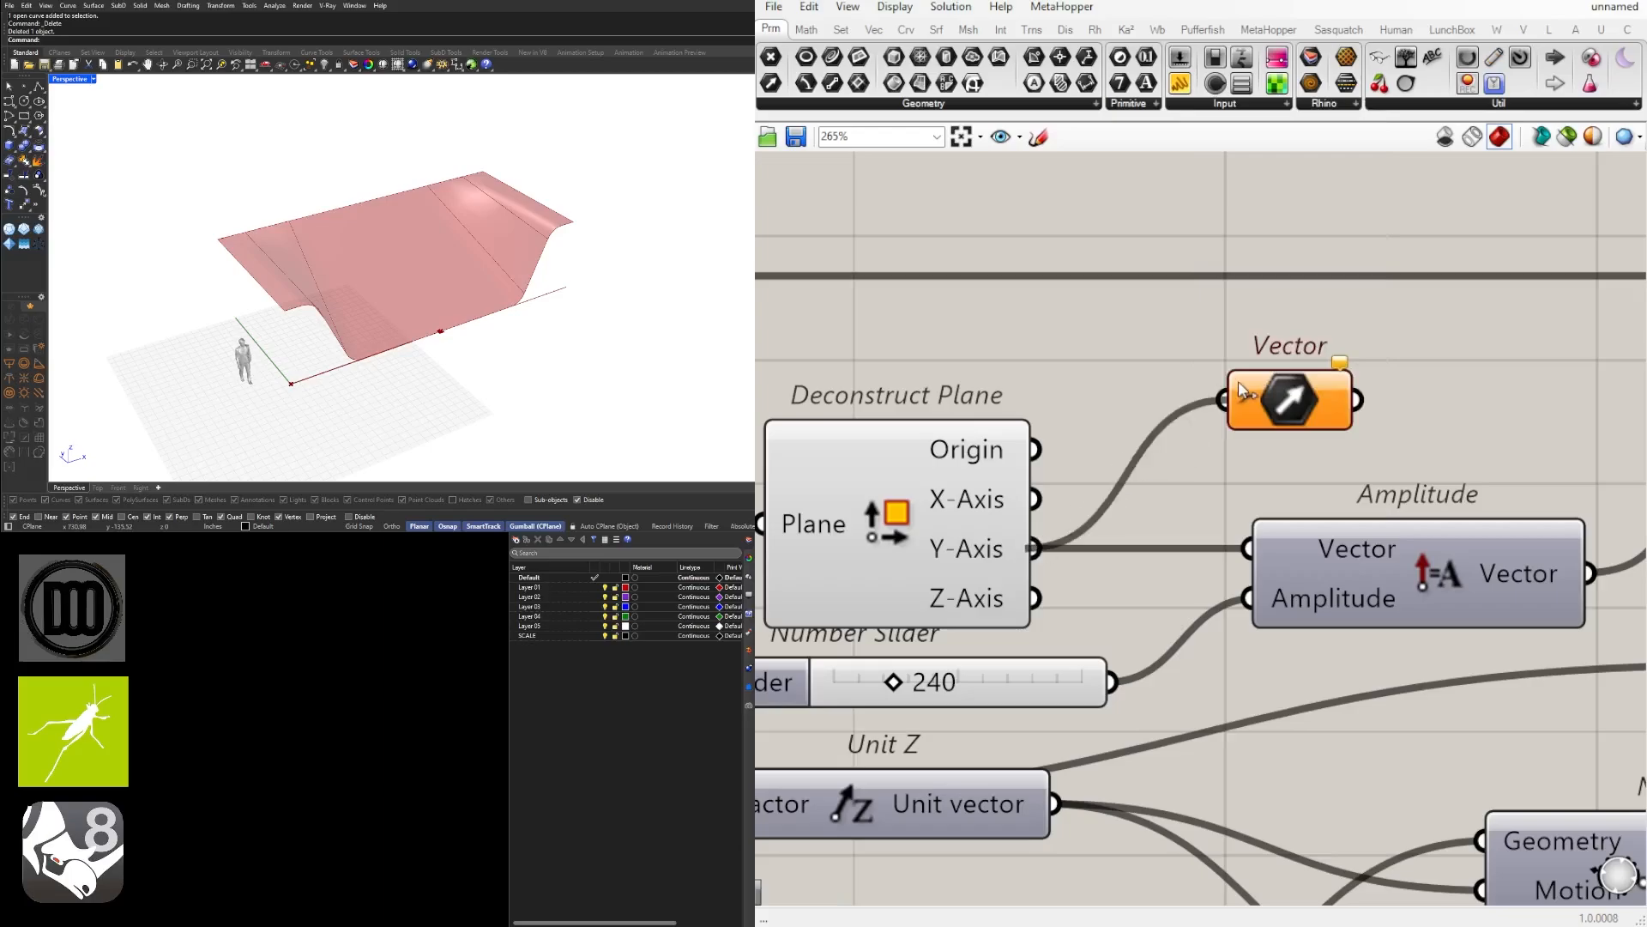
Step: Set the Vector parameter's wire display to Hidden and move it below the Point parameter beside Contour
{"action": "right_click", "coordinate": [1244, 386]}
{"action": "mouse_move", "coordinate": [1361, 445]}
{"action": "left_click", "coordinate": [1536, 483]}
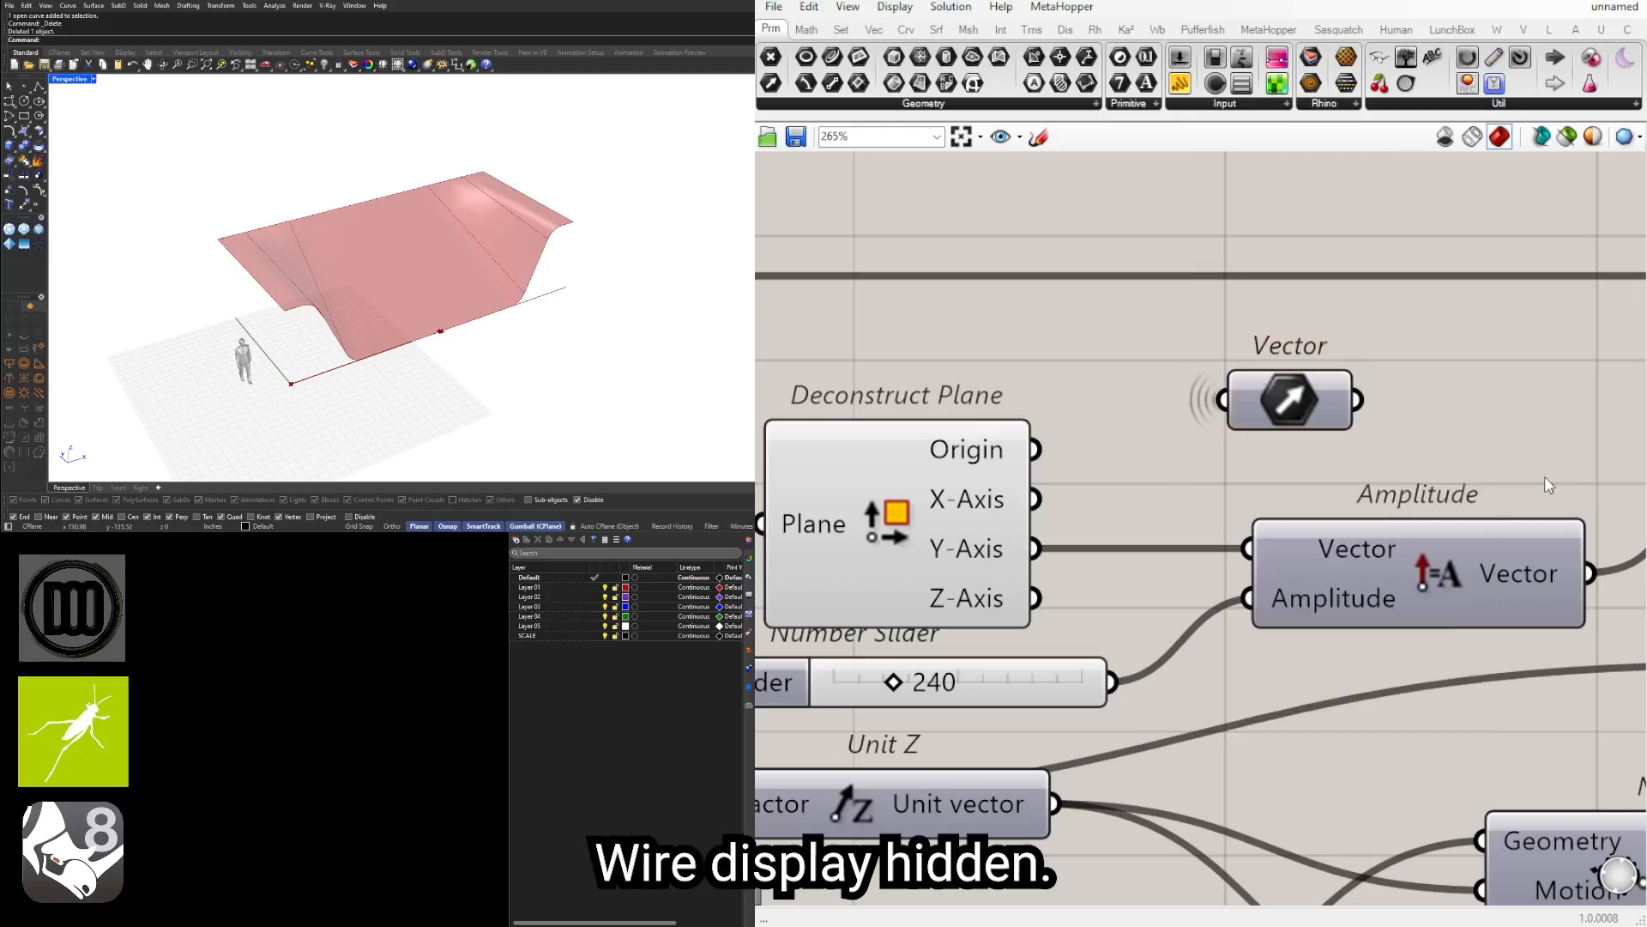
{"action": "scroll", "coordinate": [1366, 534], "scroll_direction": "down", "scroll_amount": 10}
{"action": "scroll", "coordinate": [1364, 524], "scroll_direction": "up", "scroll_amount": 8}
{"action": "left_click_drag", "start_coordinate": [1349, 557], "coordinate": [1360, 486]}
{"action": "left_click", "coordinate": [1435, 477]}
{"action": "right_click_drag", "start_coordinate": [1448, 443], "coordinate": [1356, 562]}
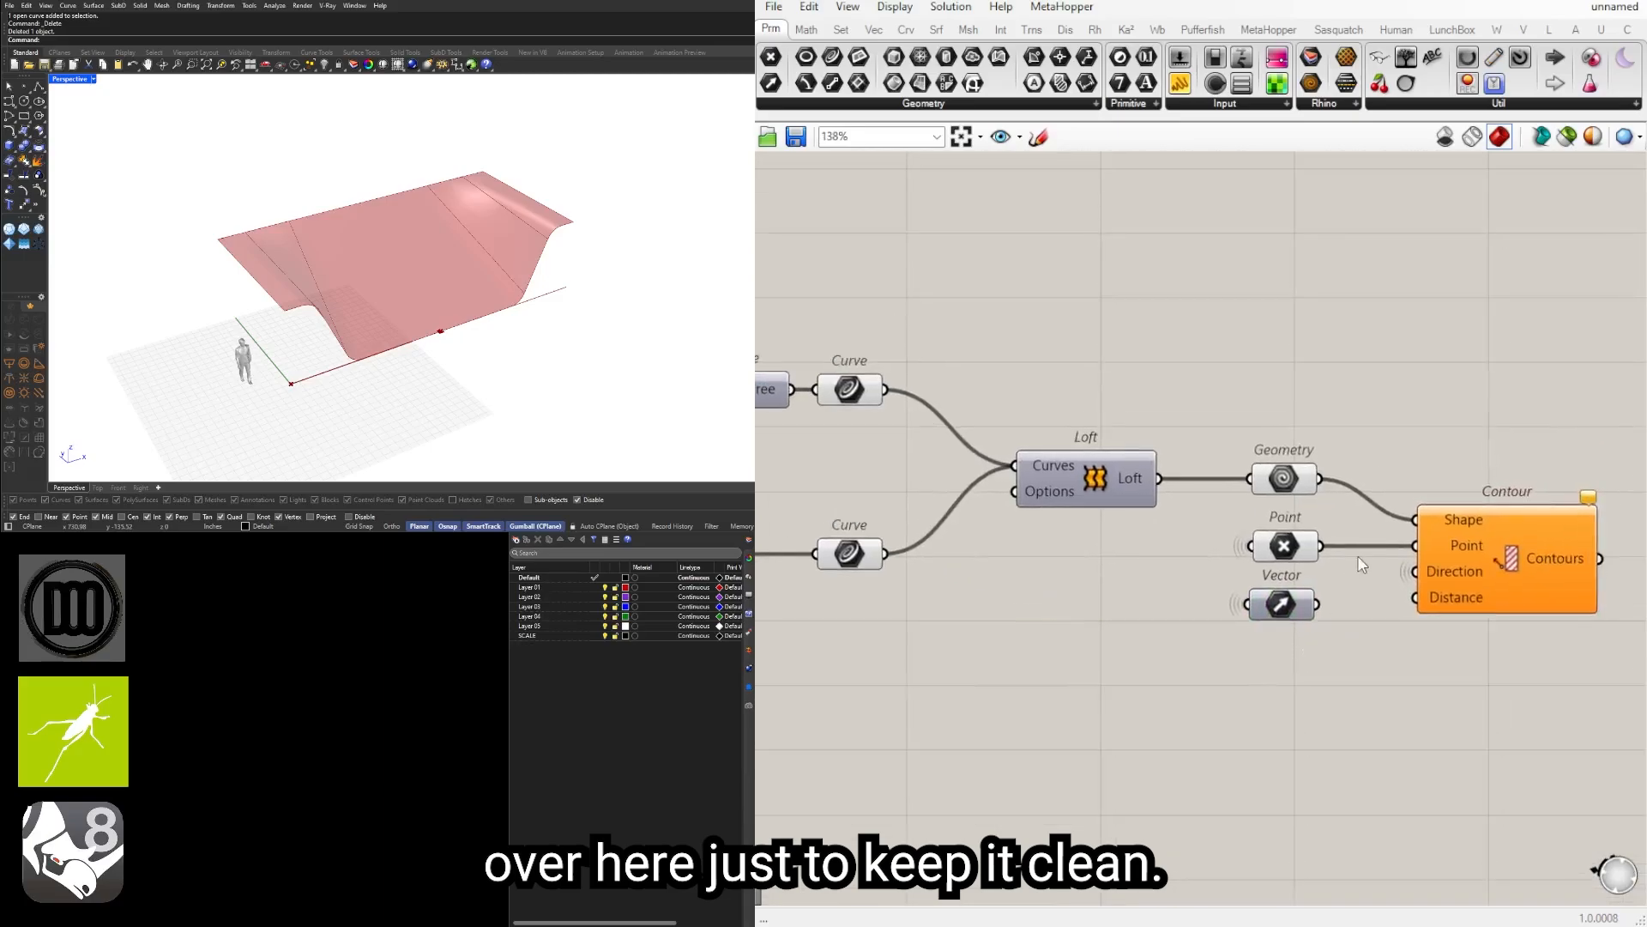
Step: Connect the Vector parameter to the Contour's Direction input and reposition the Contour component to suit
{"action": "scroll", "coordinate": [1347, 559], "scroll_direction": "up", "scroll_amount": 3}
{"action": "left_click_drag", "start_coordinate": [1304, 629], "coordinate": [1428, 596]}
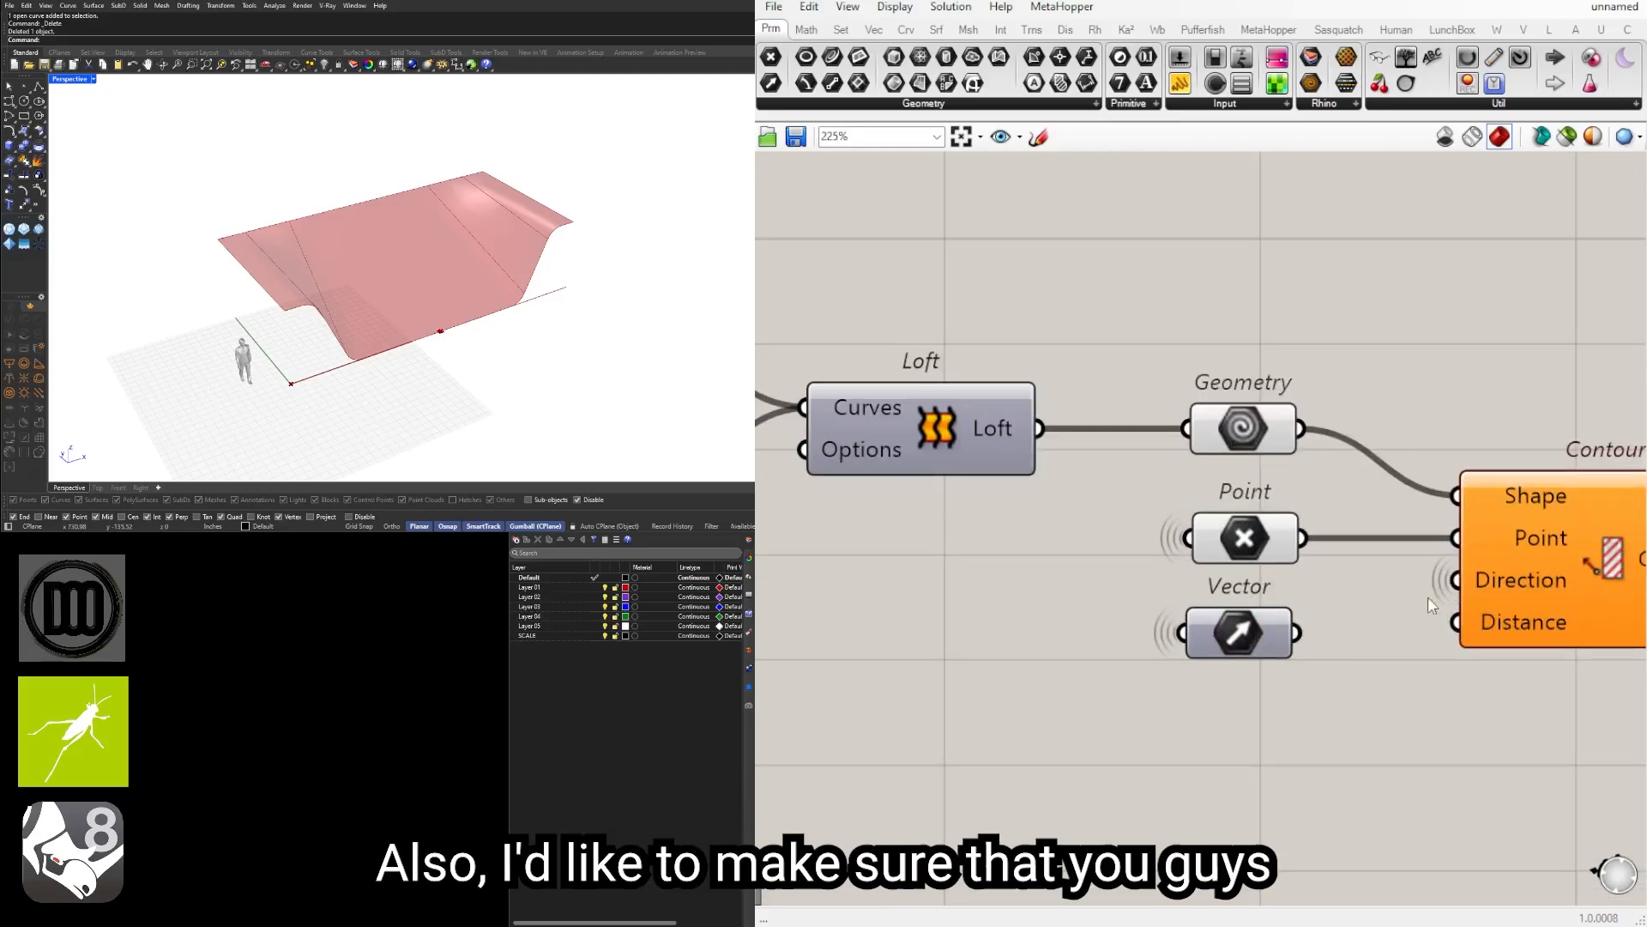
{"action": "right_click_drag", "start_coordinate": [1428, 596], "coordinate": [1163, 554]}
{"action": "left_click_drag", "start_coordinate": [1330, 542], "coordinate": [1361, 596]}
{"action": "right_click_drag", "start_coordinate": [1115, 712], "coordinate": [1313, 683]}
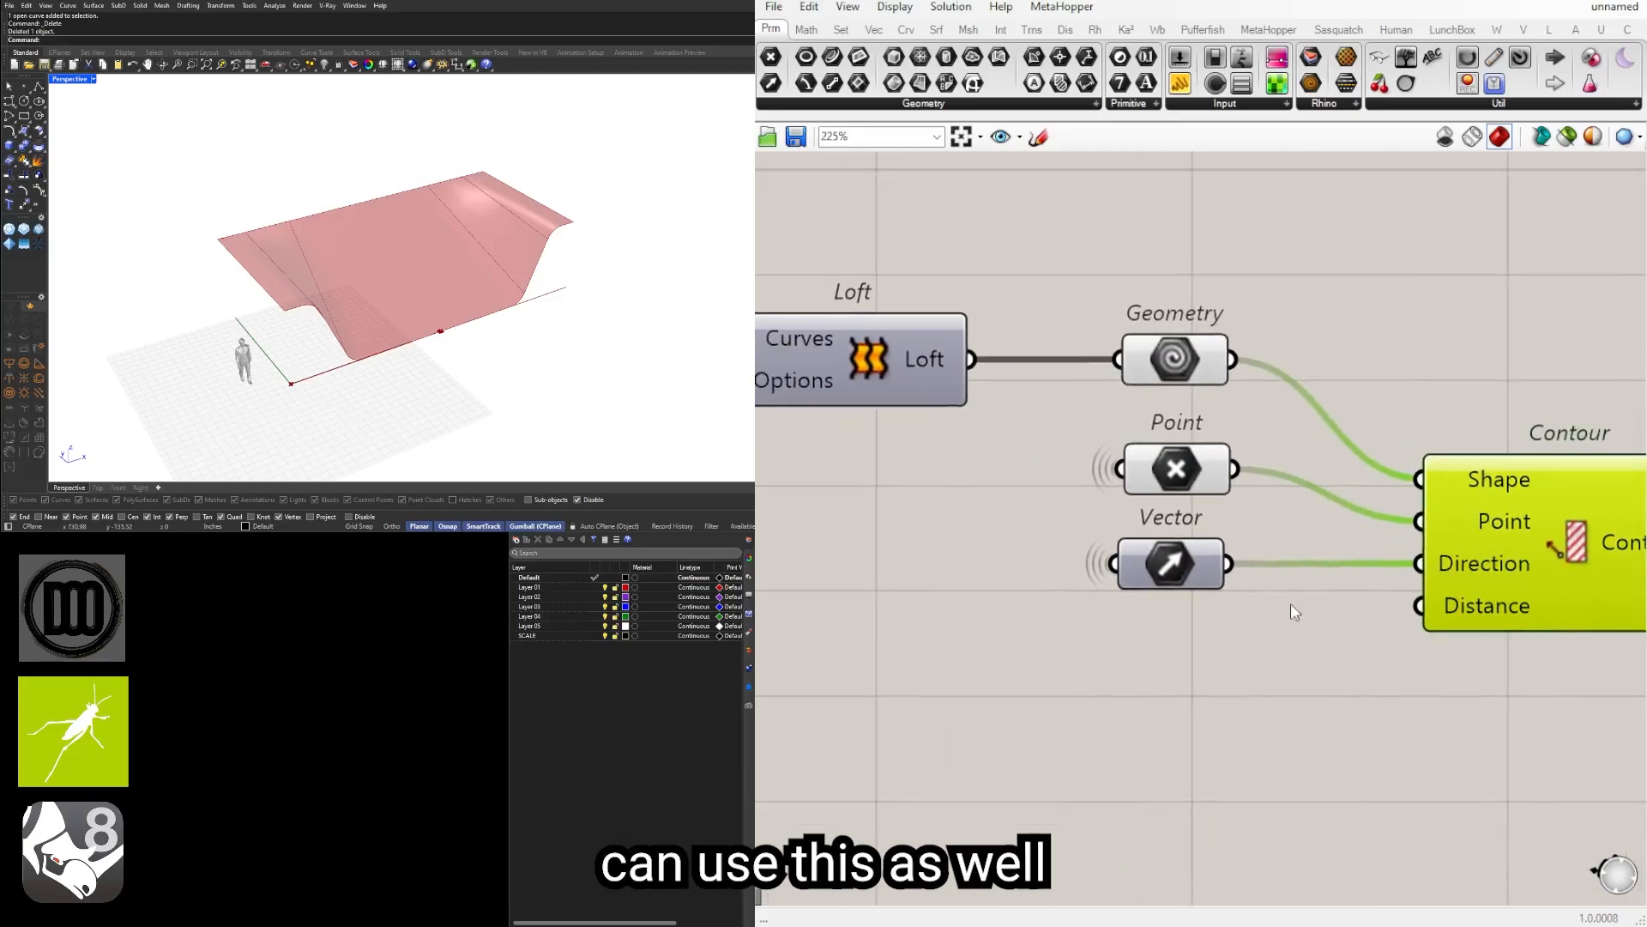
Step: Align the Geometry, Point and Vector parameters in one evenly spaced column
{"action": "left_click_drag", "start_coordinate": [1198, 462], "coordinate": [1200, 455]}
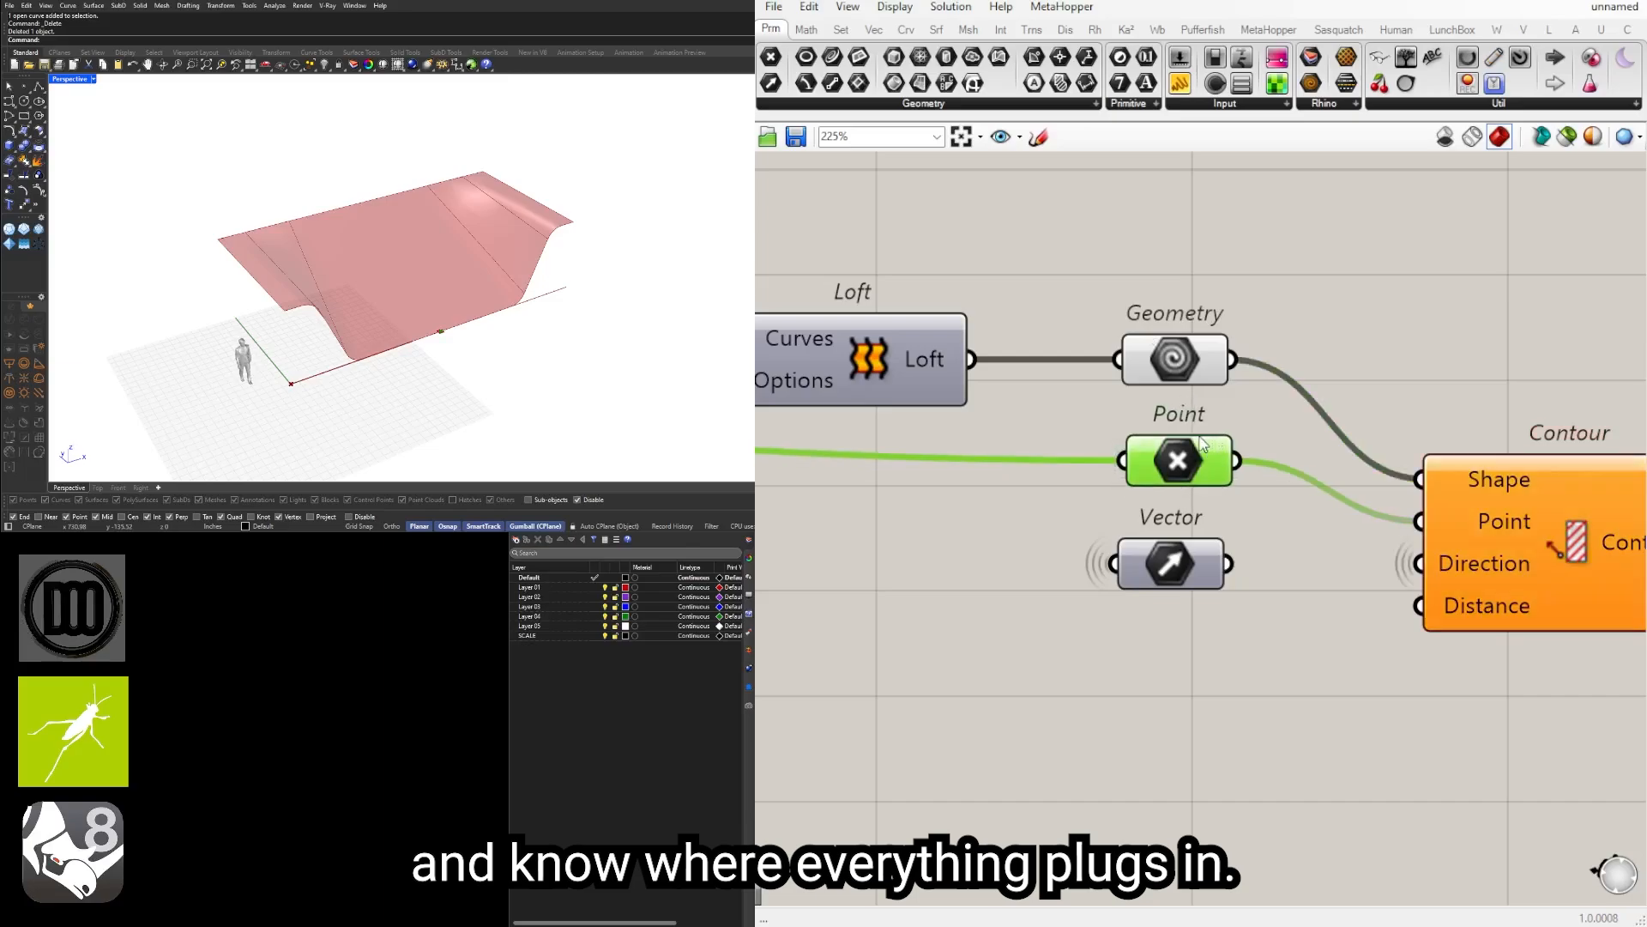
{"action": "left_click_drag", "start_coordinate": [1033, 261], "coordinate": [1171, 599]}
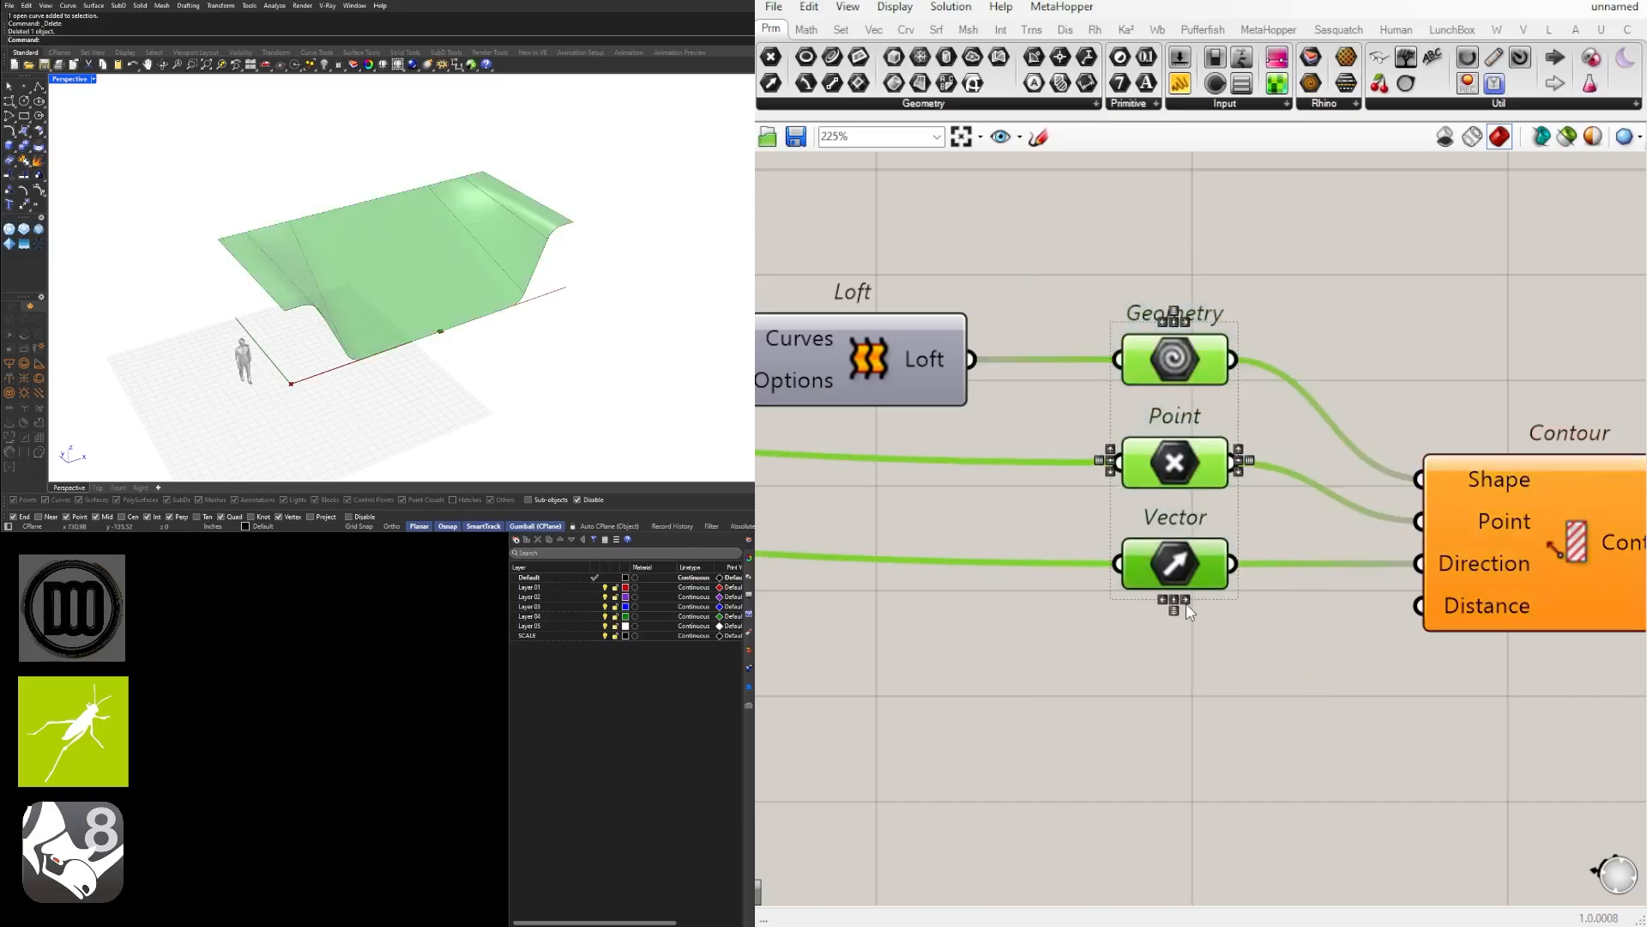
{"action": "left_click", "coordinate": [1351, 676]}
Step: Add a number slider ranging from 11 to 36 with value 16 and connect it to the Contour's Distance input
{"action": "right_click_drag", "start_coordinate": [1353, 678], "coordinate": [1120, 629]}
{"action": "left_click", "coordinate": [1322, 544]}
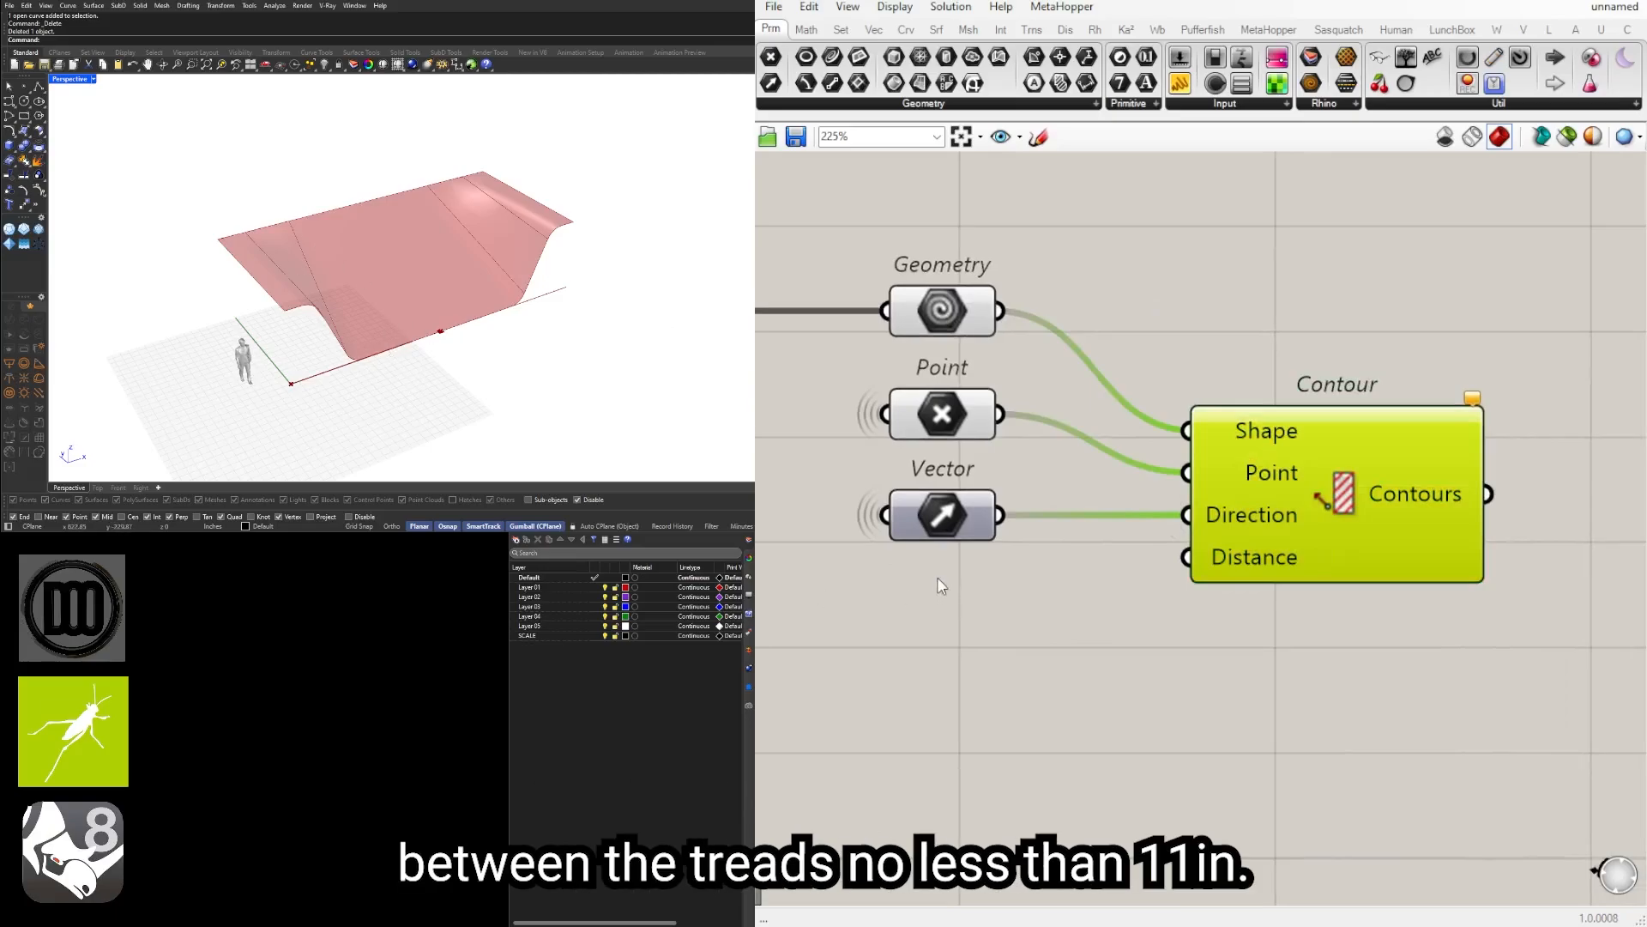
{"action": "double_click", "coordinate": [907, 630]}
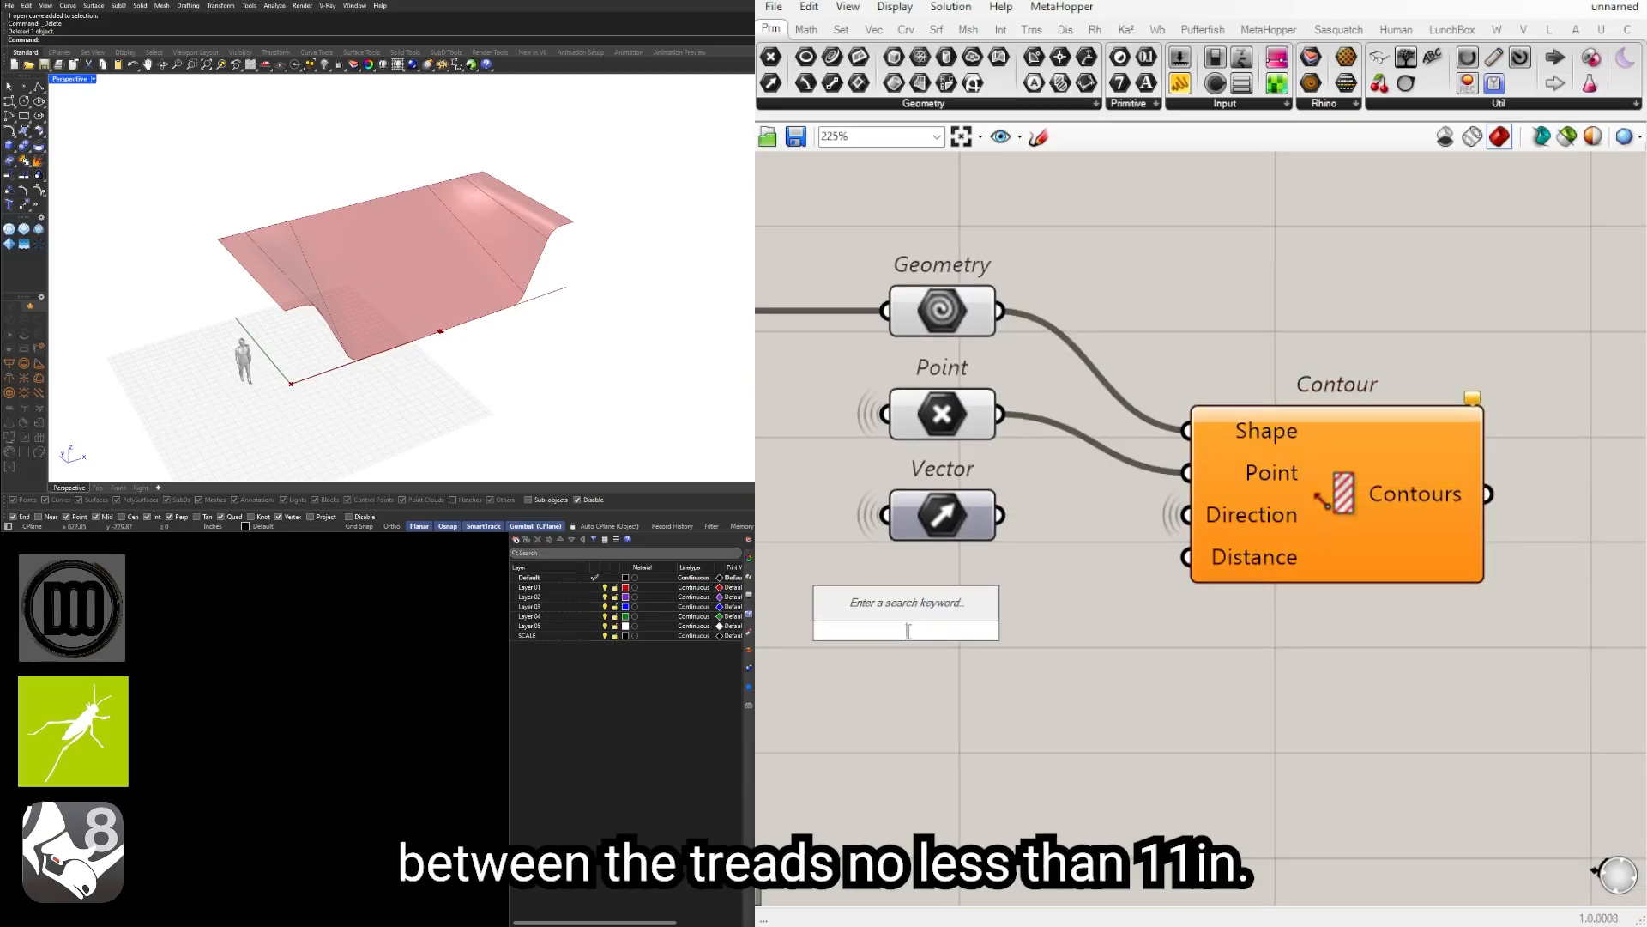
{"action": "type", "text": "11"}
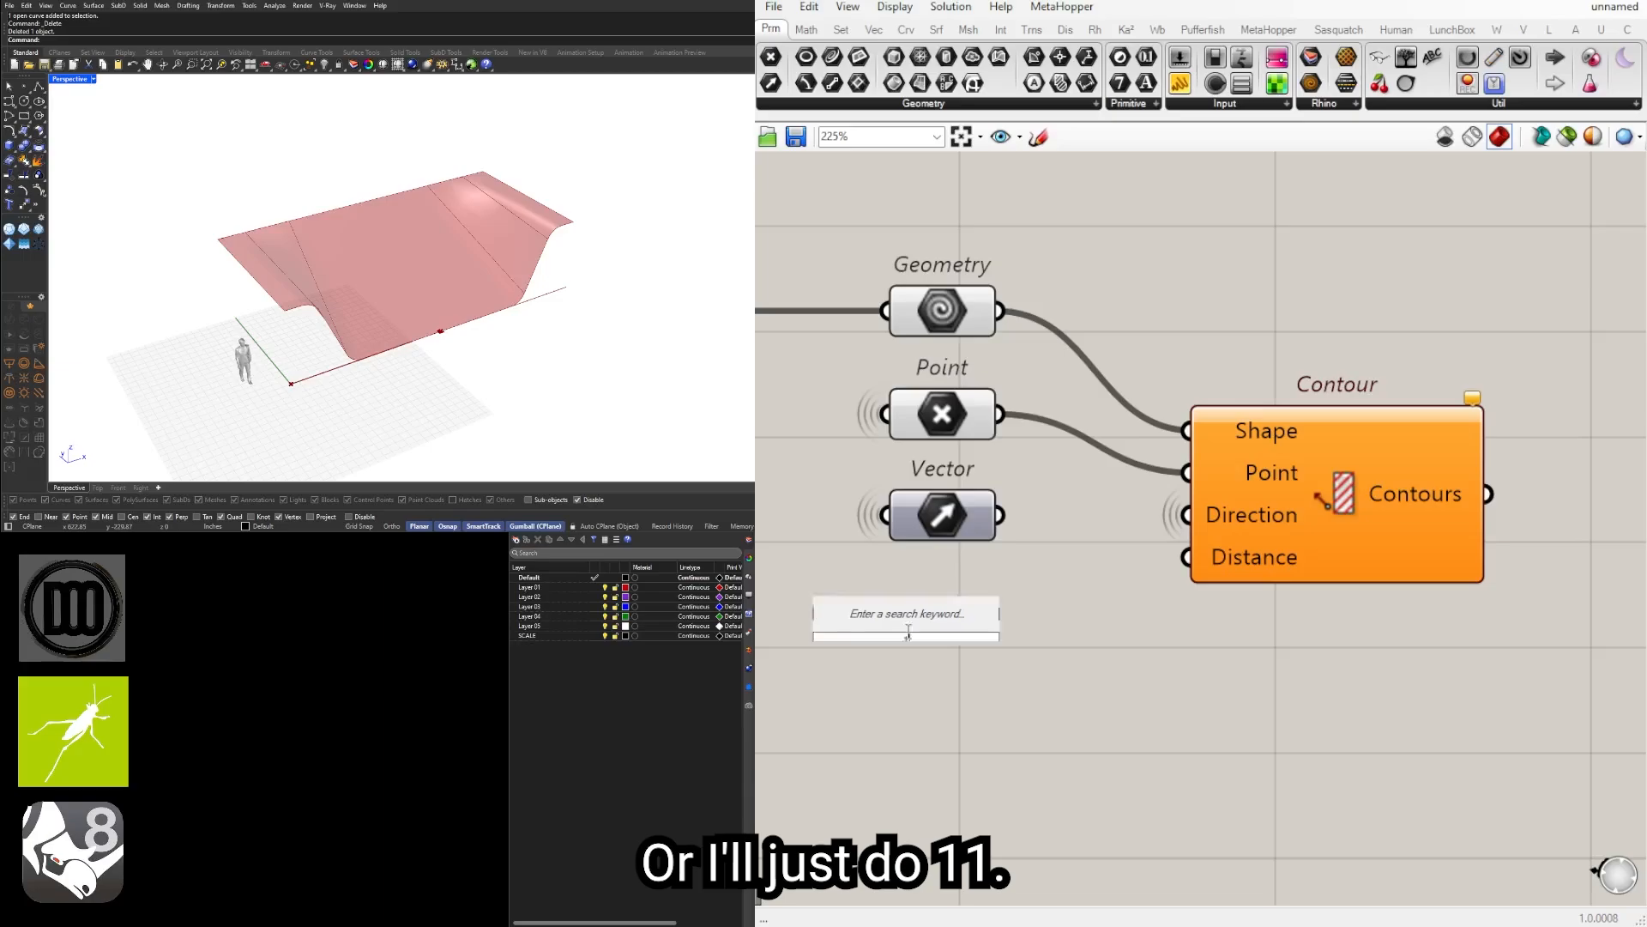
{"action": "key", "text": "Return"}
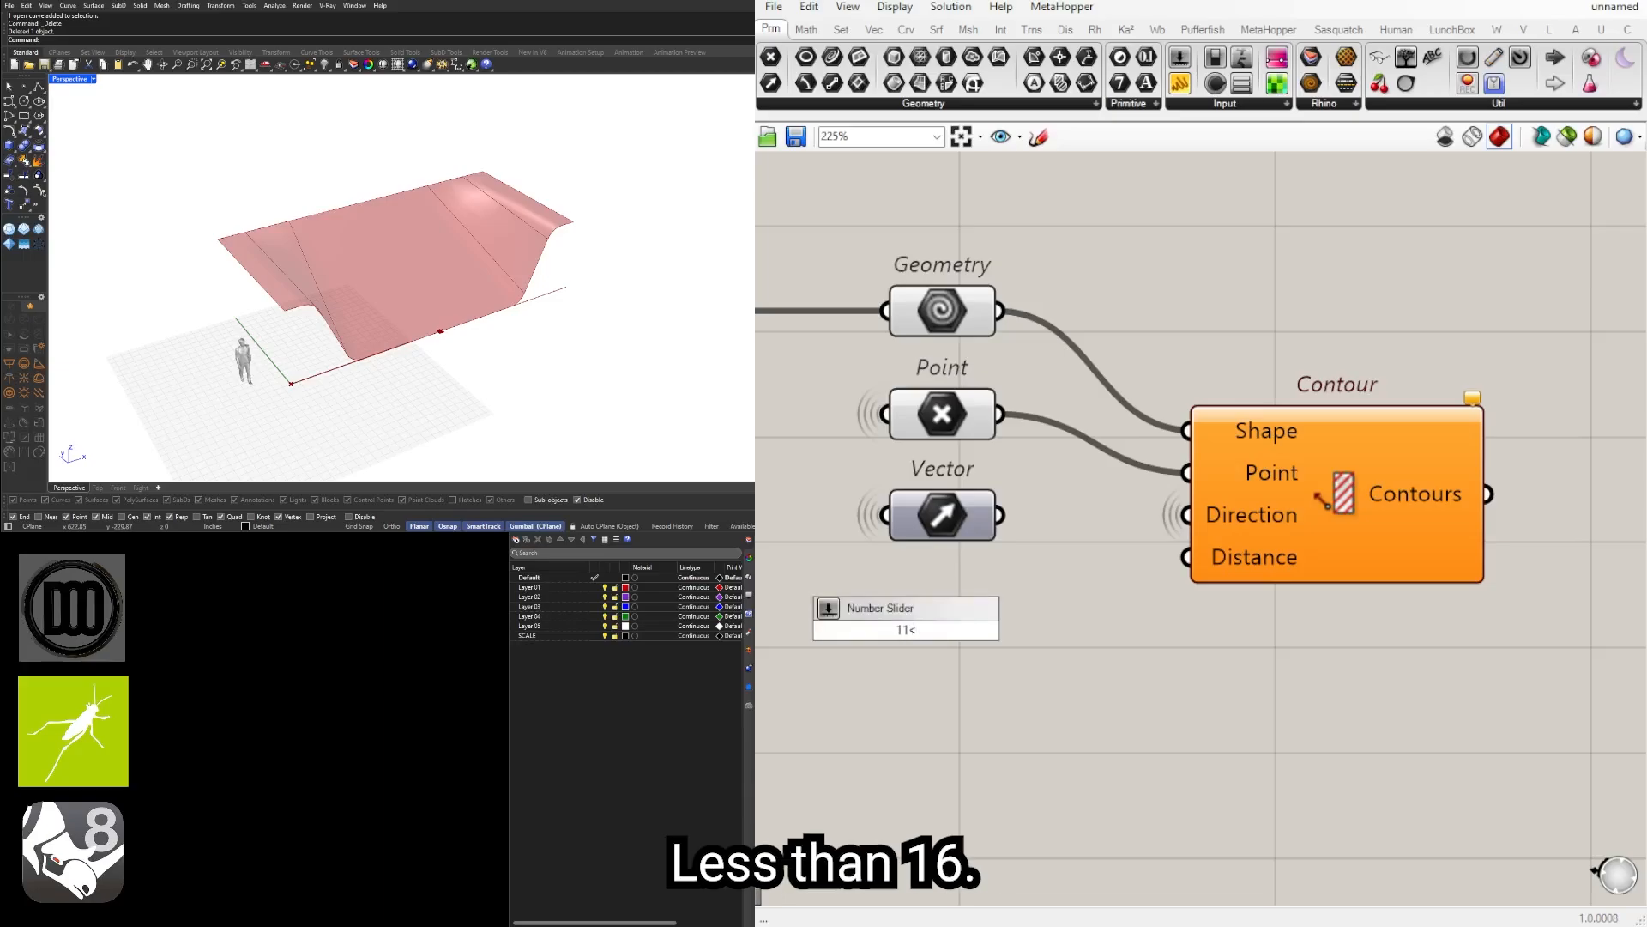
{"action": "type", "text": "<16<"}
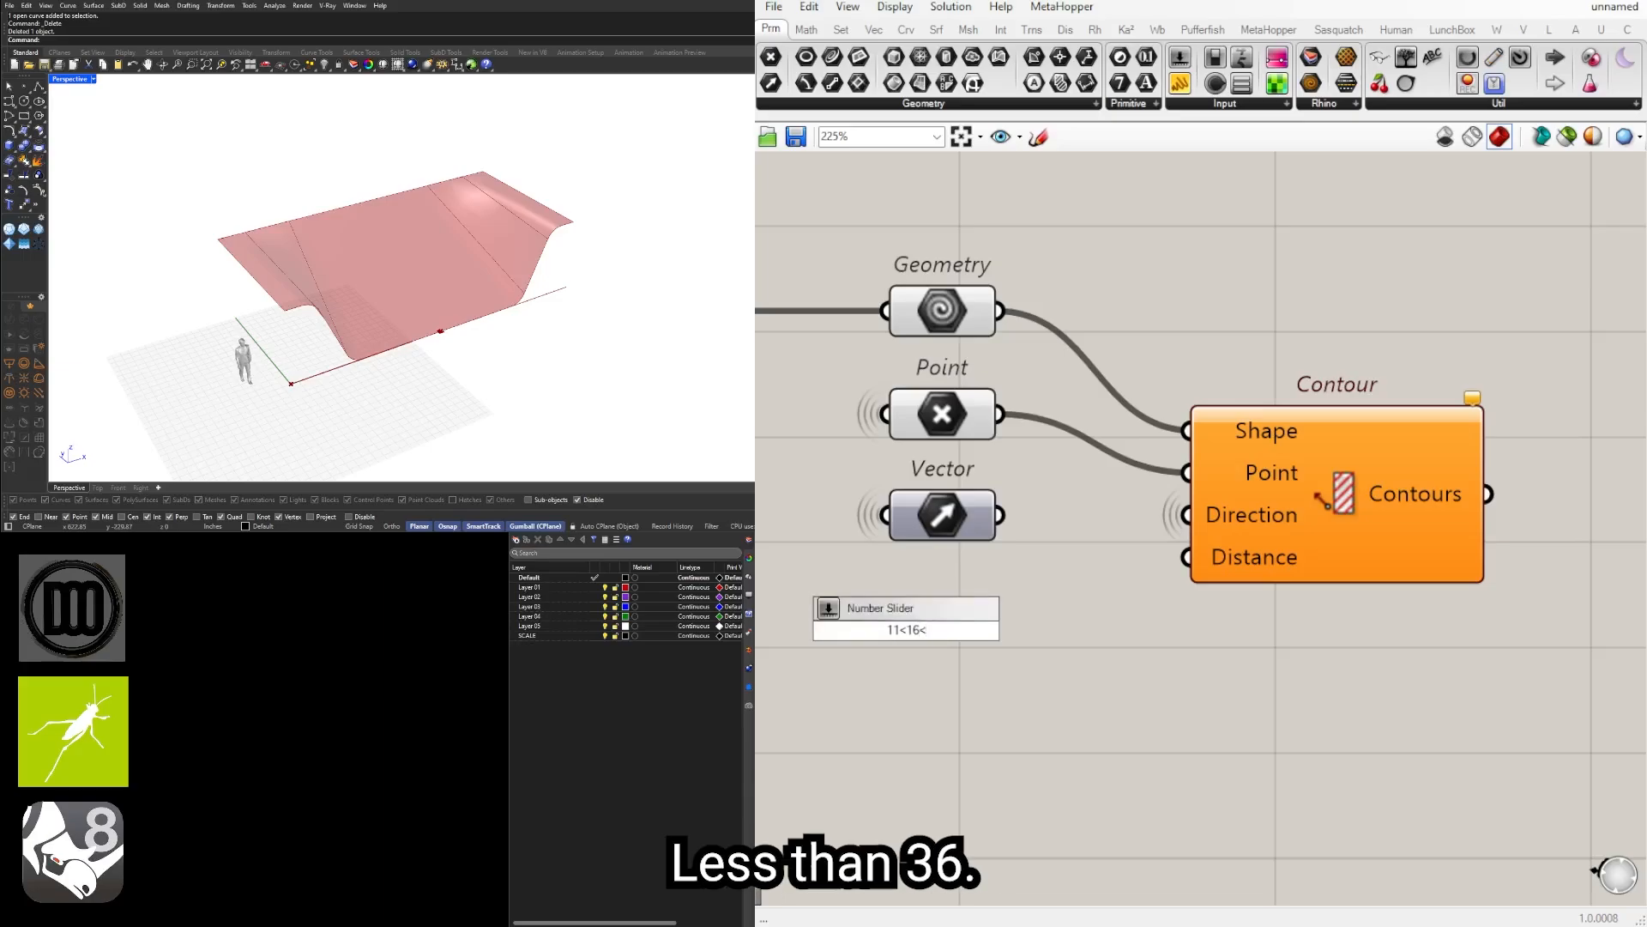
{"action": "type", "text": "36"}
{"action": "key", "text": "Return"}
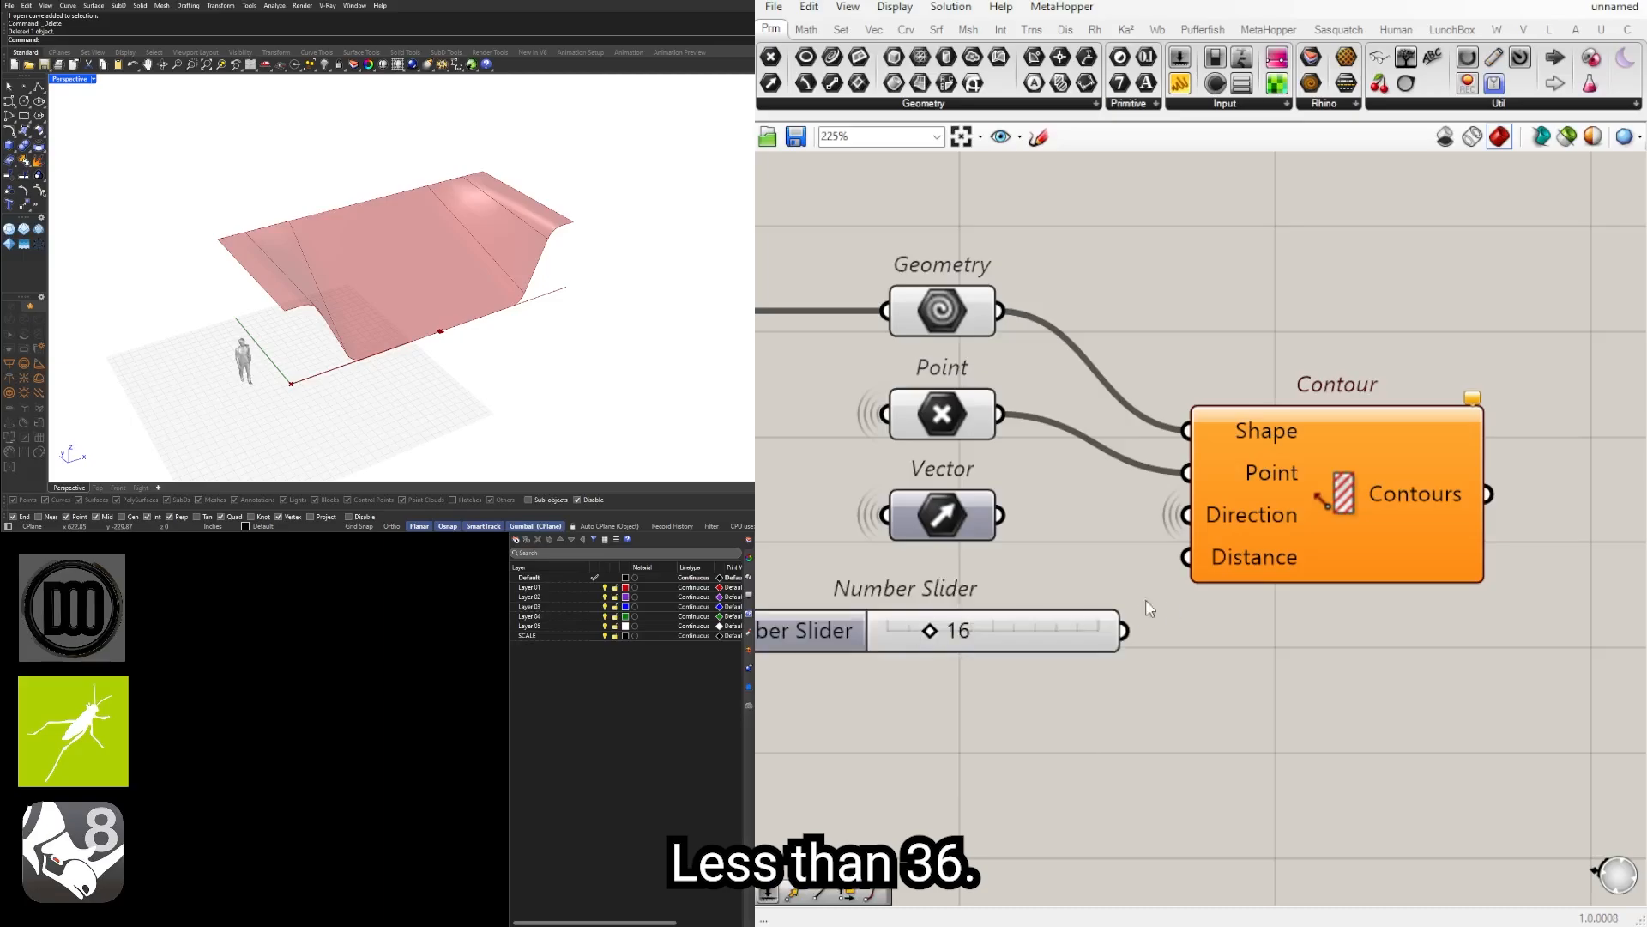
{"action": "left_click_drag", "start_coordinate": [1073, 620], "coordinate": [1187, 558]}
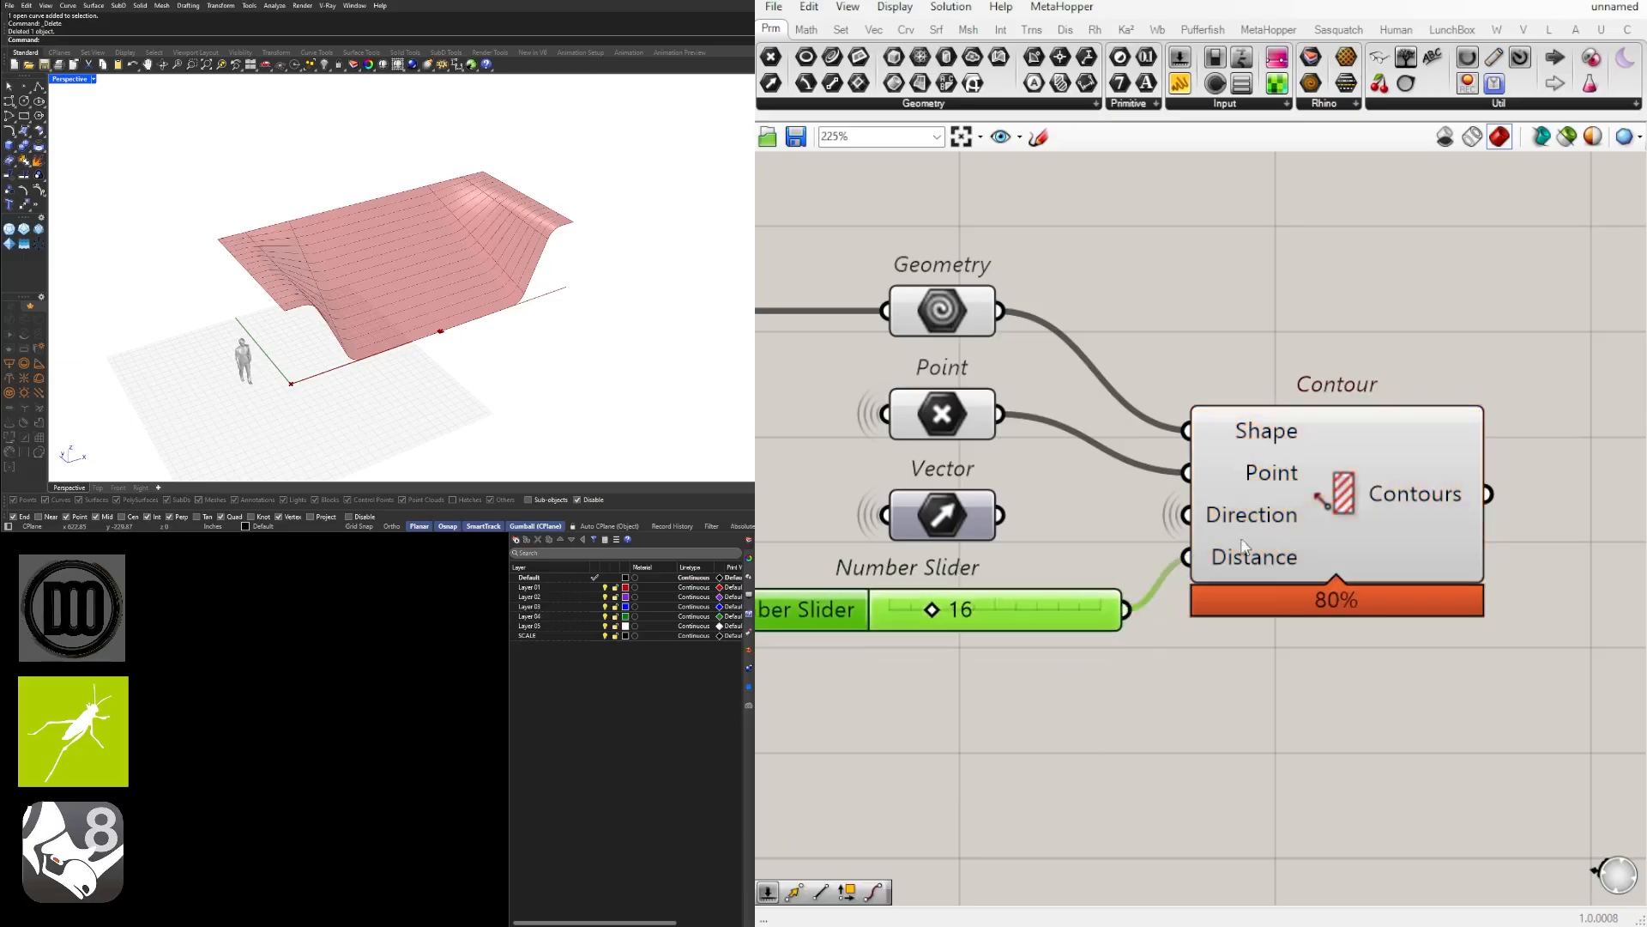
Step: Inspect the contour lines on the lofted surface and move the Contour component farther from its input parameters
{"action": "left_click", "coordinate": [1320, 524]}
{"action": "right_click_drag", "start_coordinate": [532, 360], "coordinate": [339, 343]}
{"action": "scroll", "coordinate": [312, 220], "scroll_direction": "up", "scroll_amount": 4}
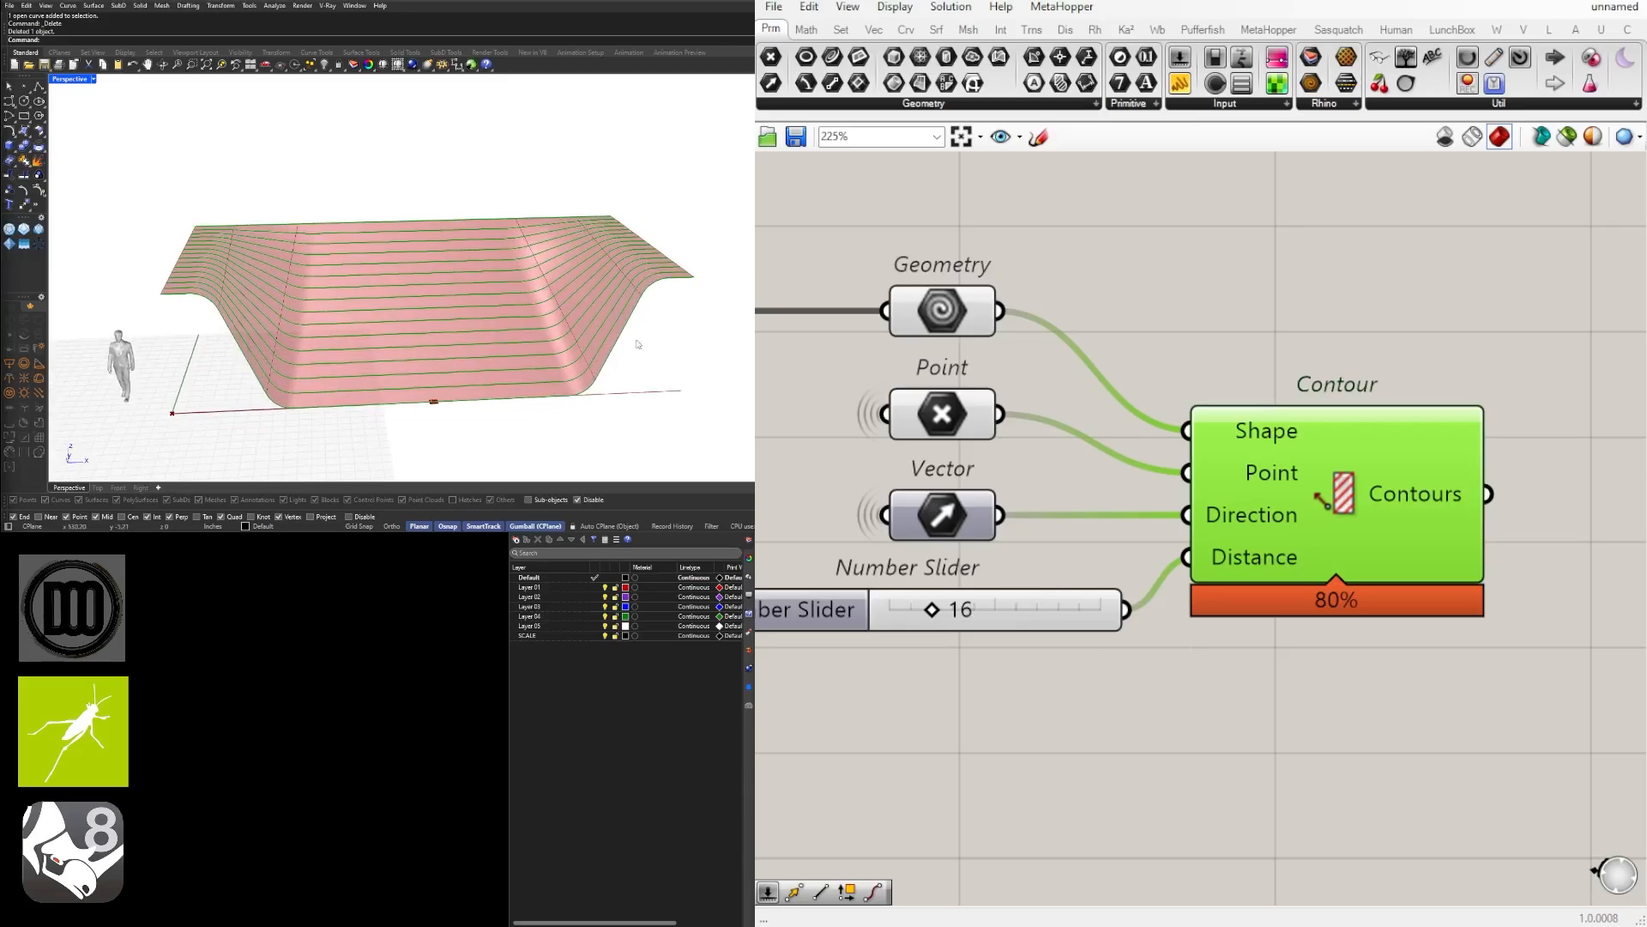
{"action": "right_click_drag", "start_coordinate": [637, 344], "coordinate": [581, 357]}
{"action": "left_click_drag", "start_coordinate": [1370, 520], "coordinate": [1478, 519]}
{"action": "scroll", "coordinate": [464, 333], "scroll_direction": "down", "scroll_amount": 4}
{"action": "right_click_drag", "start_coordinate": [464, 333], "coordinate": [390, 389]}
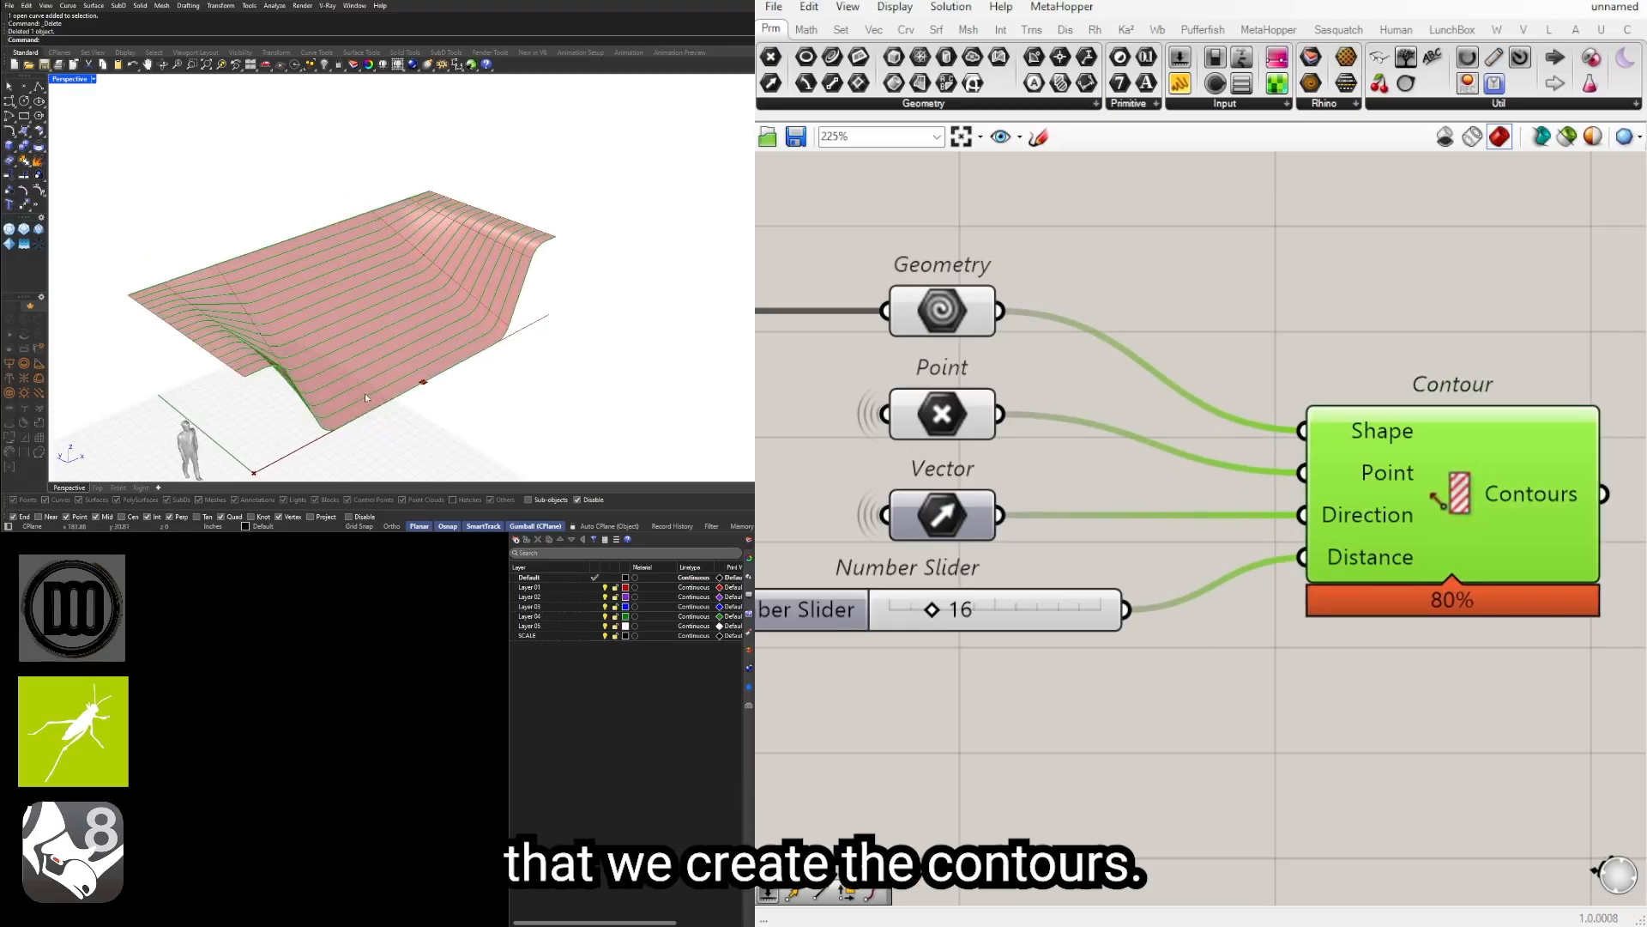
Step: Add an Extrude component and align it directly below the Contour component
{"action": "right_click_drag", "start_coordinate": [1384, 677], "coordinate": [1267, 606]}
{"action": "double_click", "coordinate": [1267, 606]}
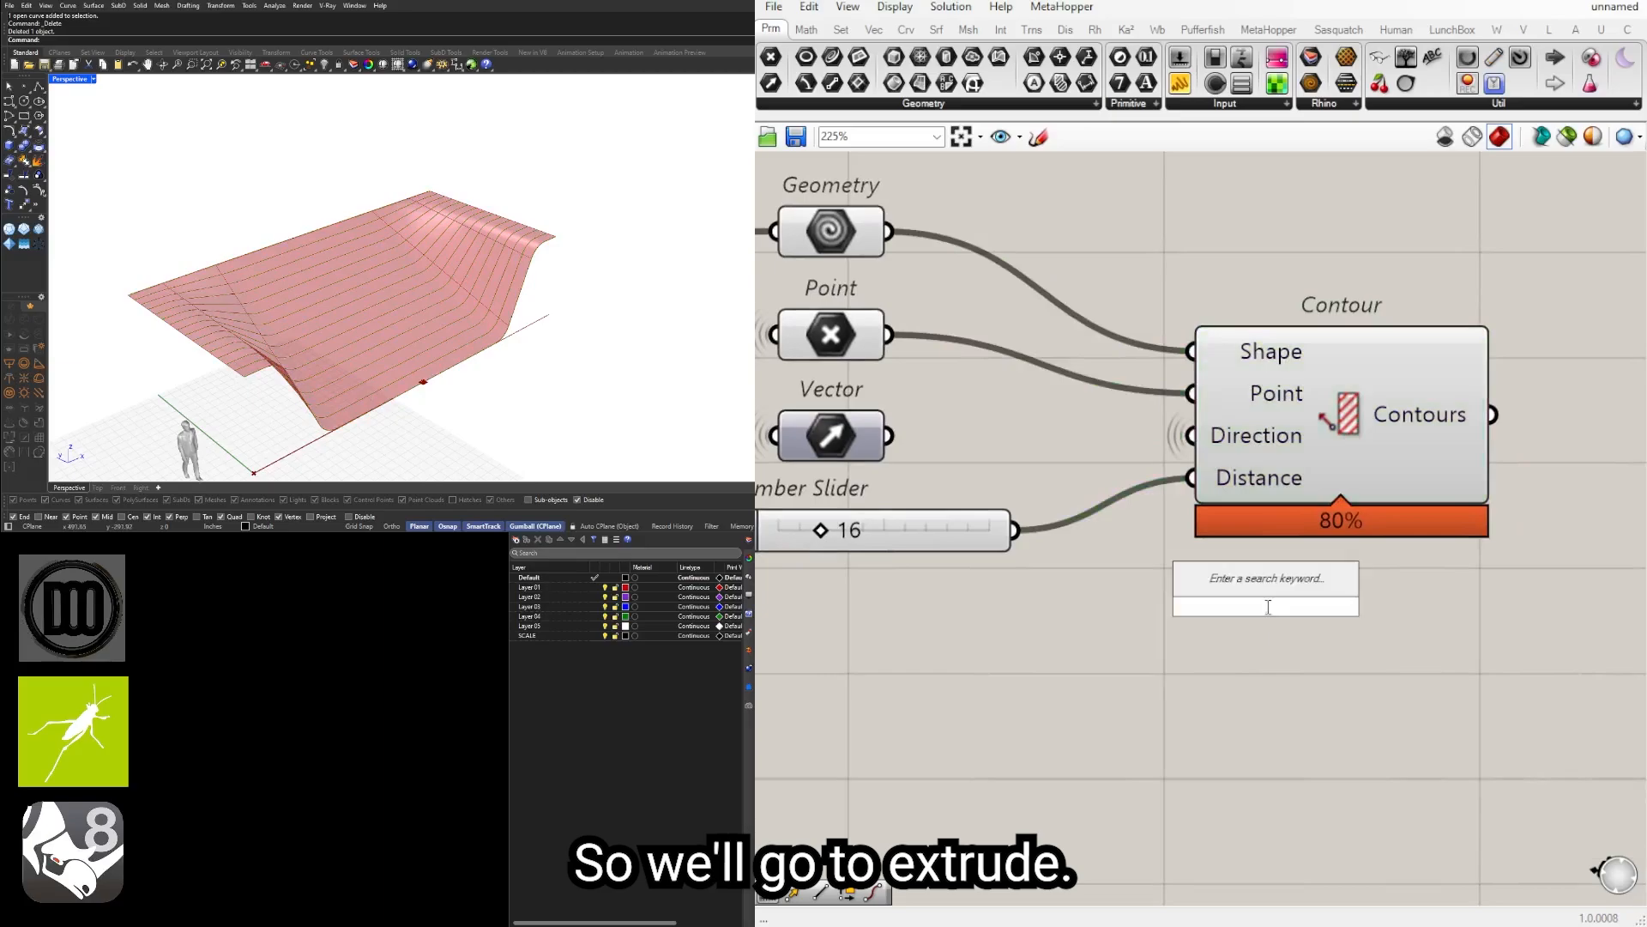
{"action": "type", "text": "ext"}
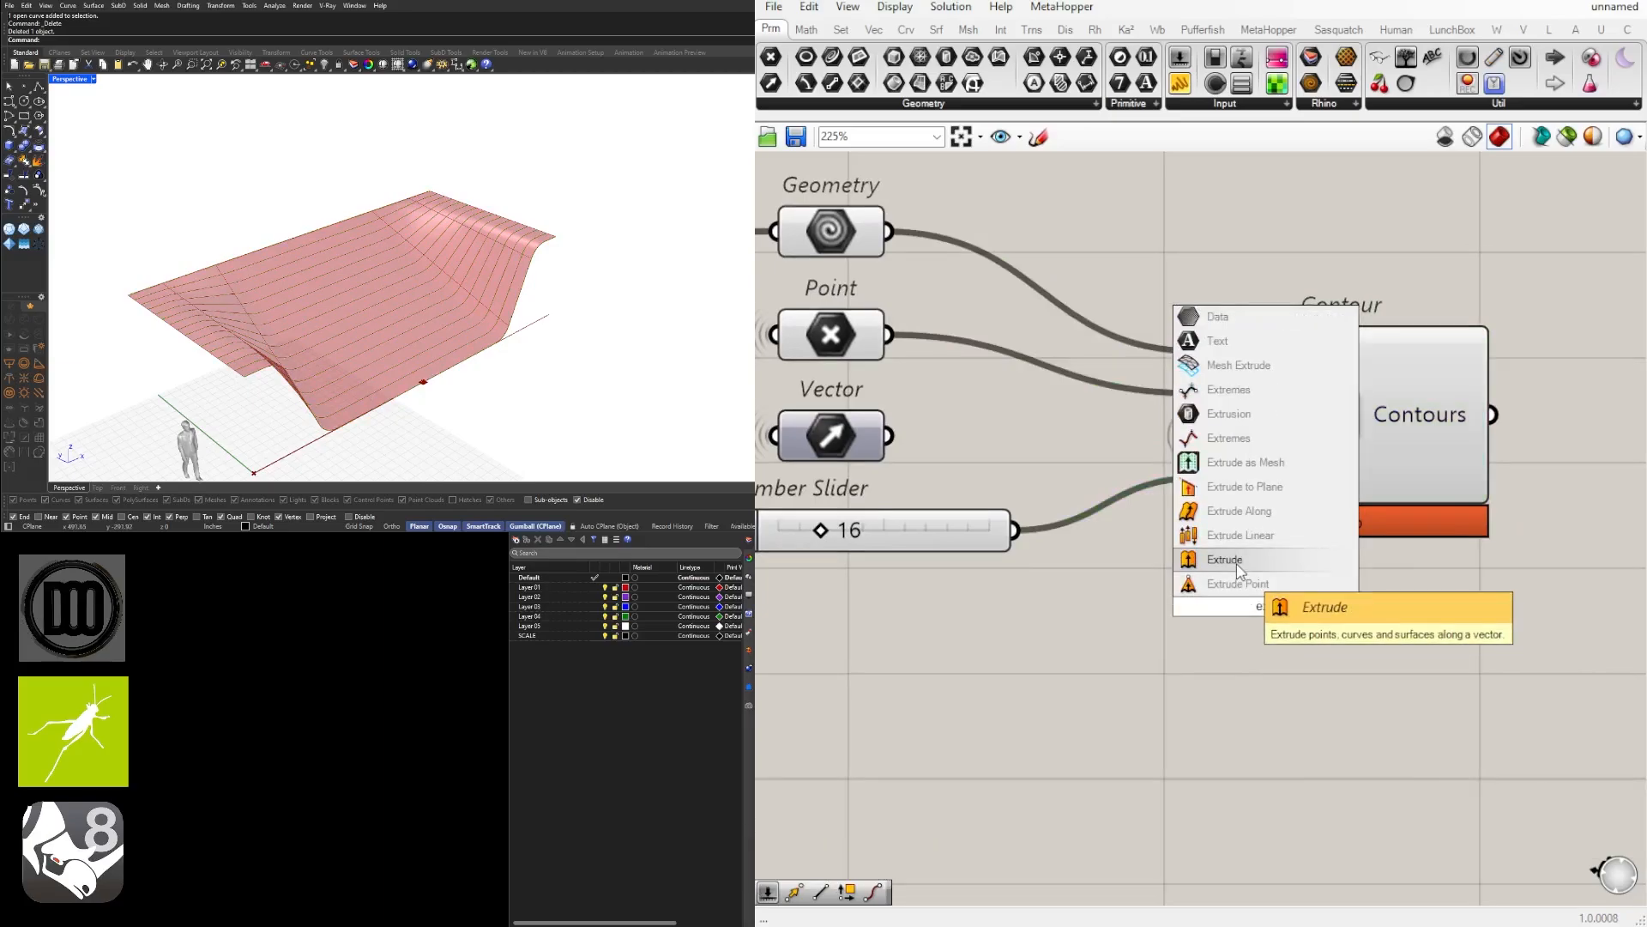
{"action": "left_click", "coordinate": [1238, 559]}
{"action": "left_click_drag", "start_coordinate": [1223, 595], "coordinate": [1309, 640]}
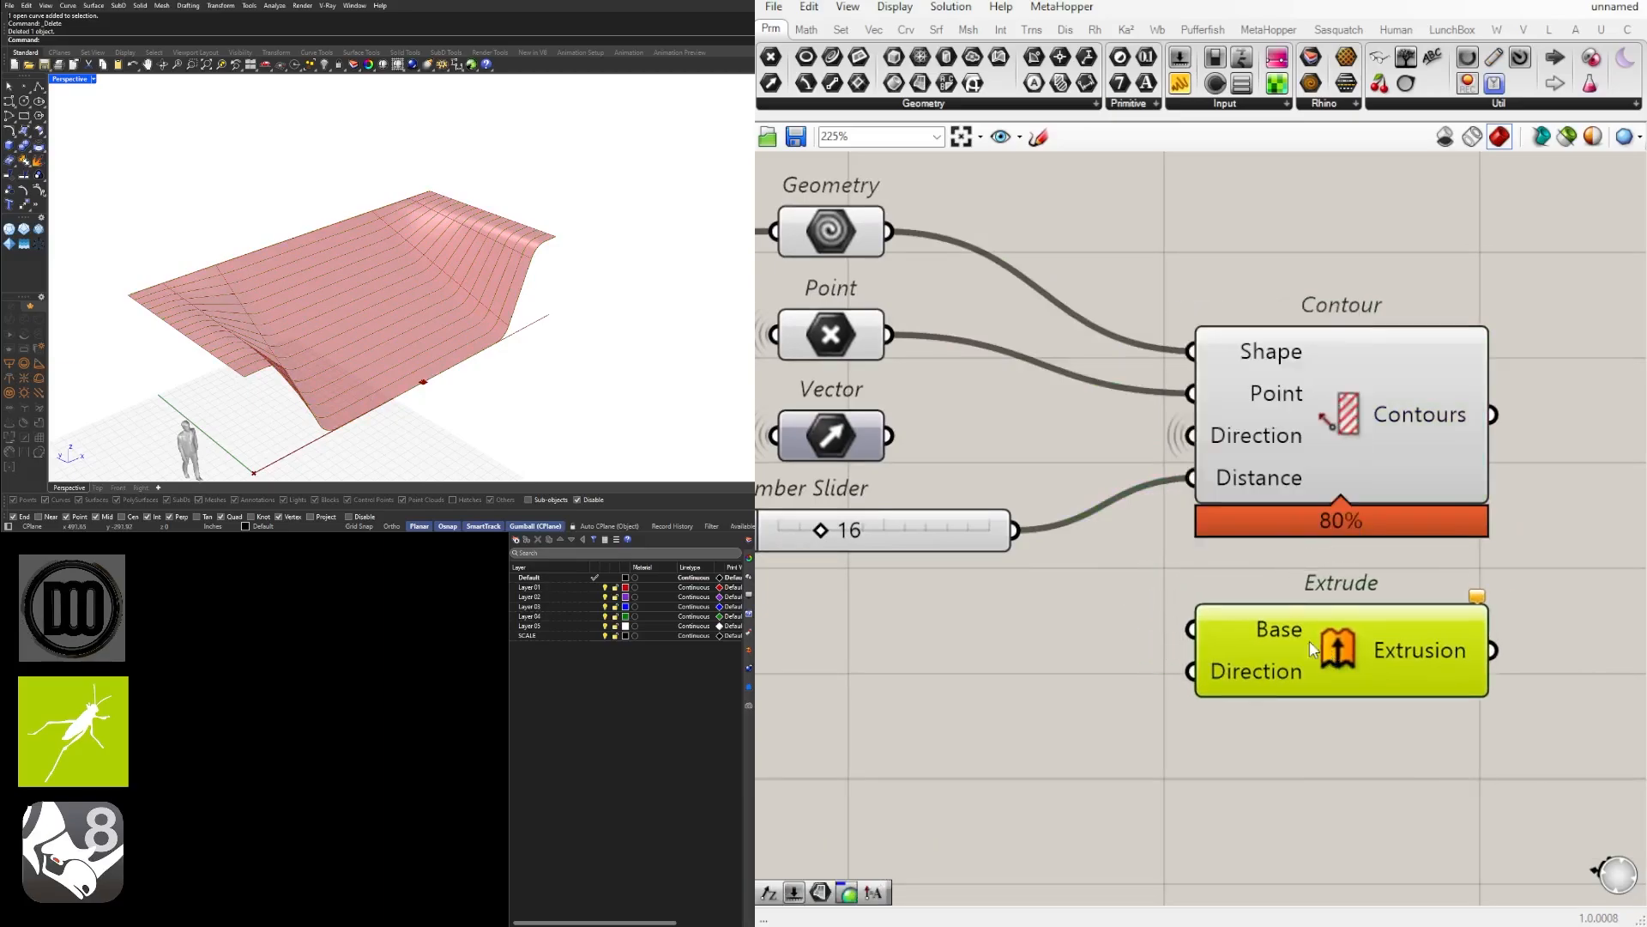
Step: Add an Amplitude component below Contour, feed it from the Vector parameter, and move Extrude aside to make room
{"action": "scroll", "coordinate": [1309, 640], "scroll_direction": "down", "scroll_amount": 2}
{"action": "left_click", "coordinate": [952, 505]}
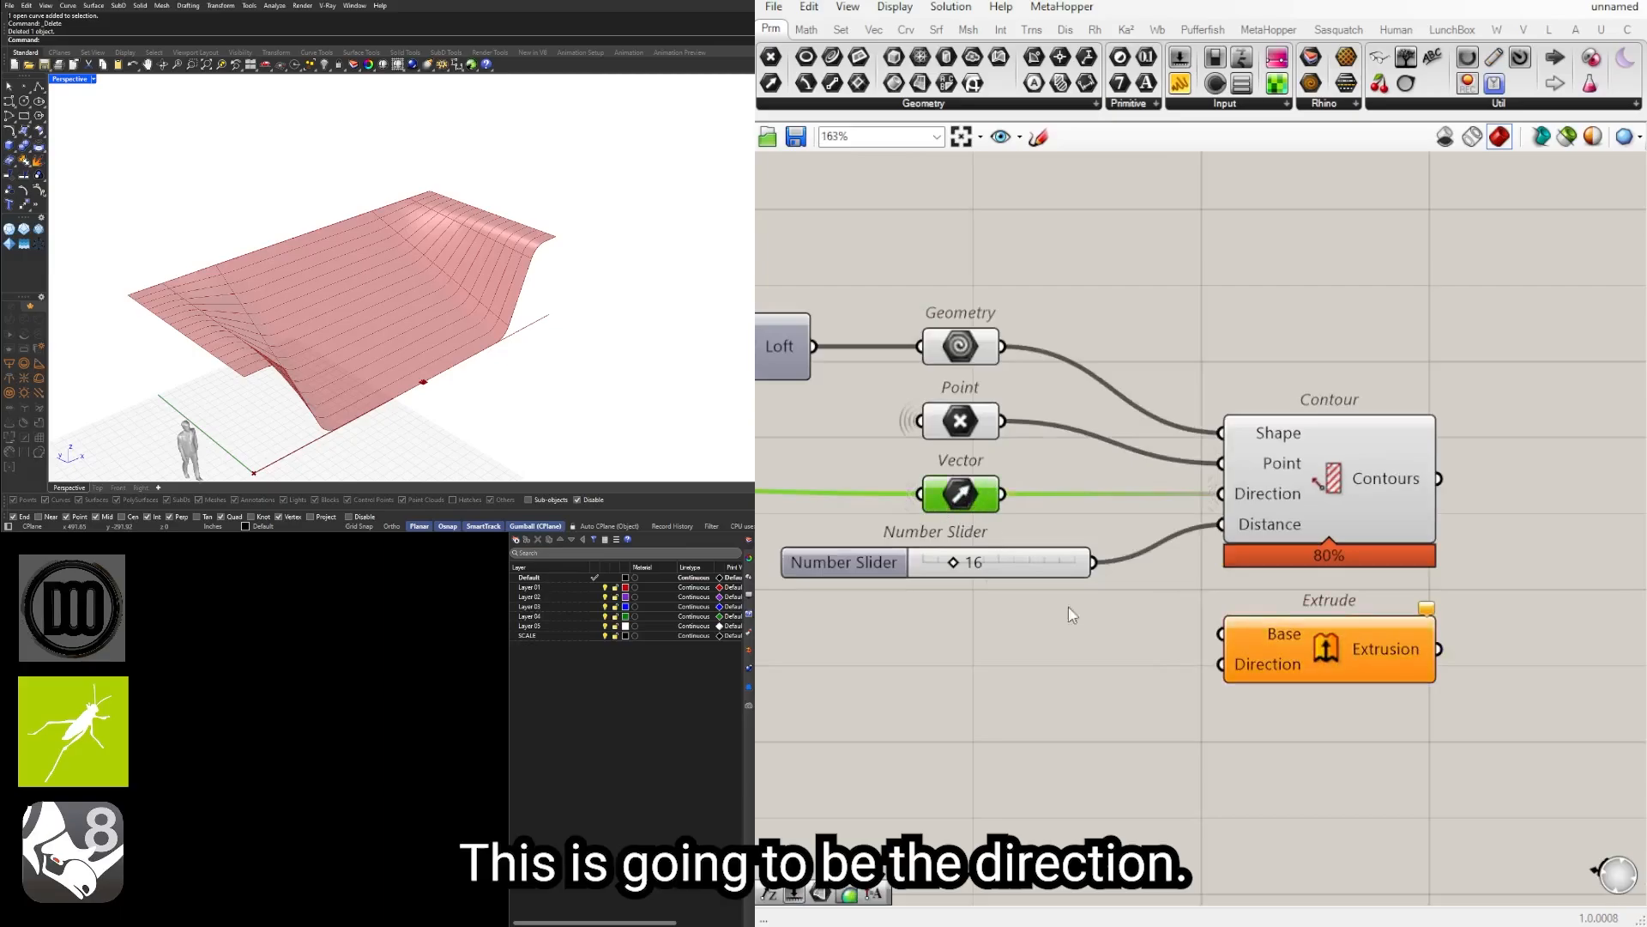
{"action": "right_click_drag", "start_coordinate": [1068, 607], "coordinate": [896, 593]}
{"action": "left_click_drag", "start_coordinate": [1107, 637], "coordinate": [1295, 646]}
{"action": "double_click", "coordinate": [1140, 655]}
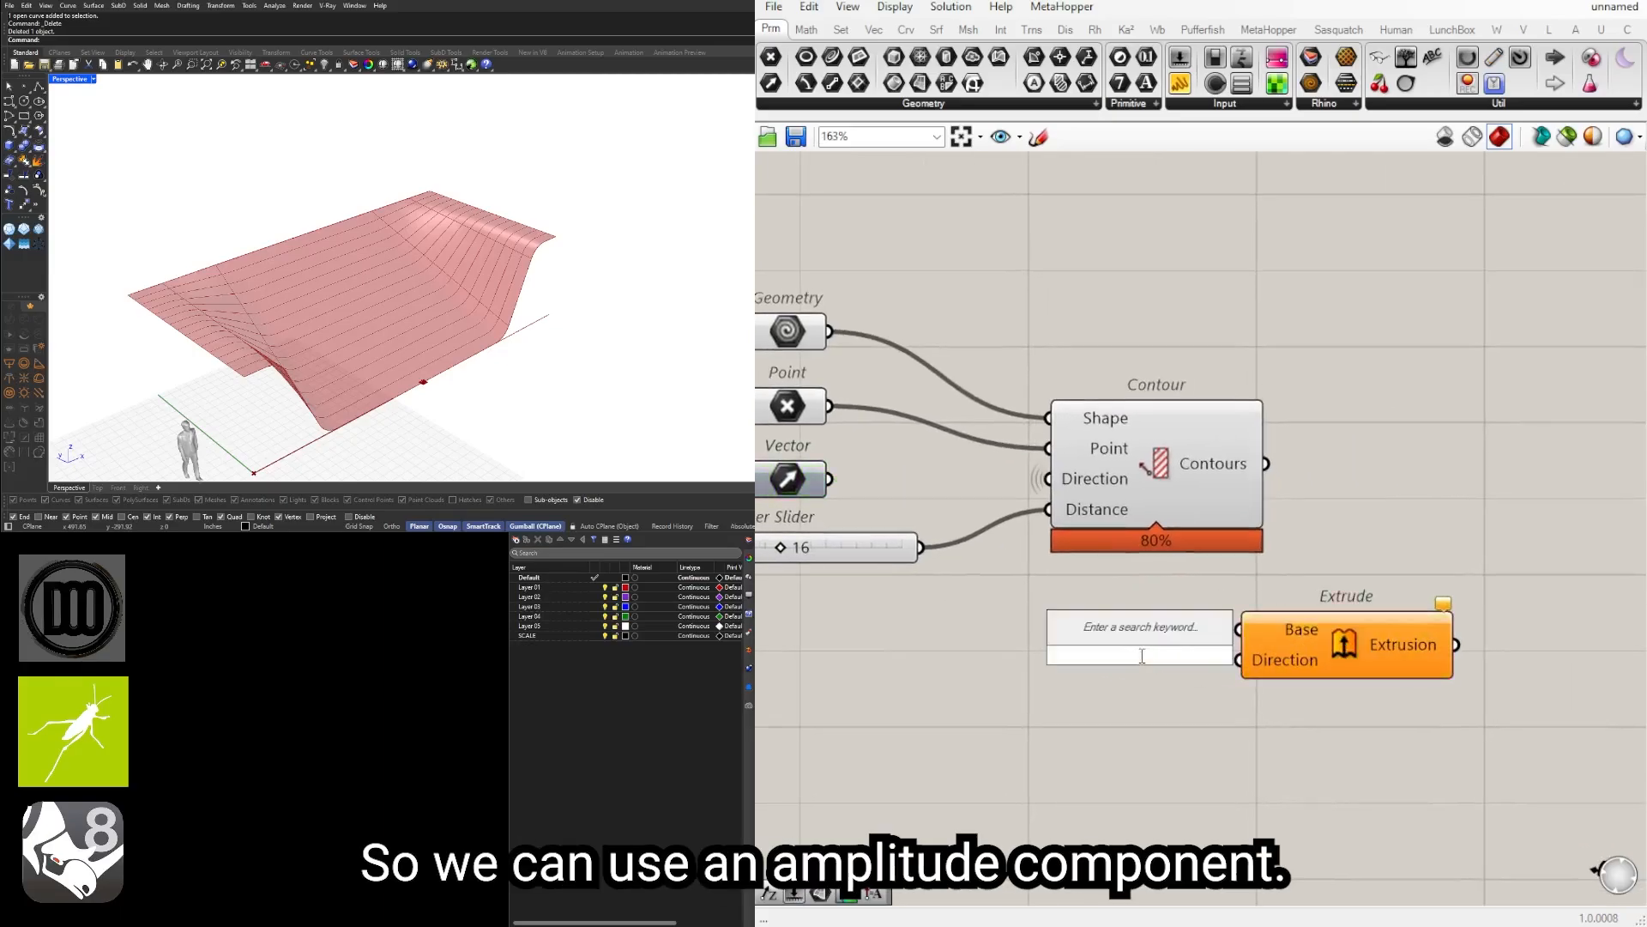
{"action": "type", "text": "ampl"}
{"action": "key", "text": "Return"}
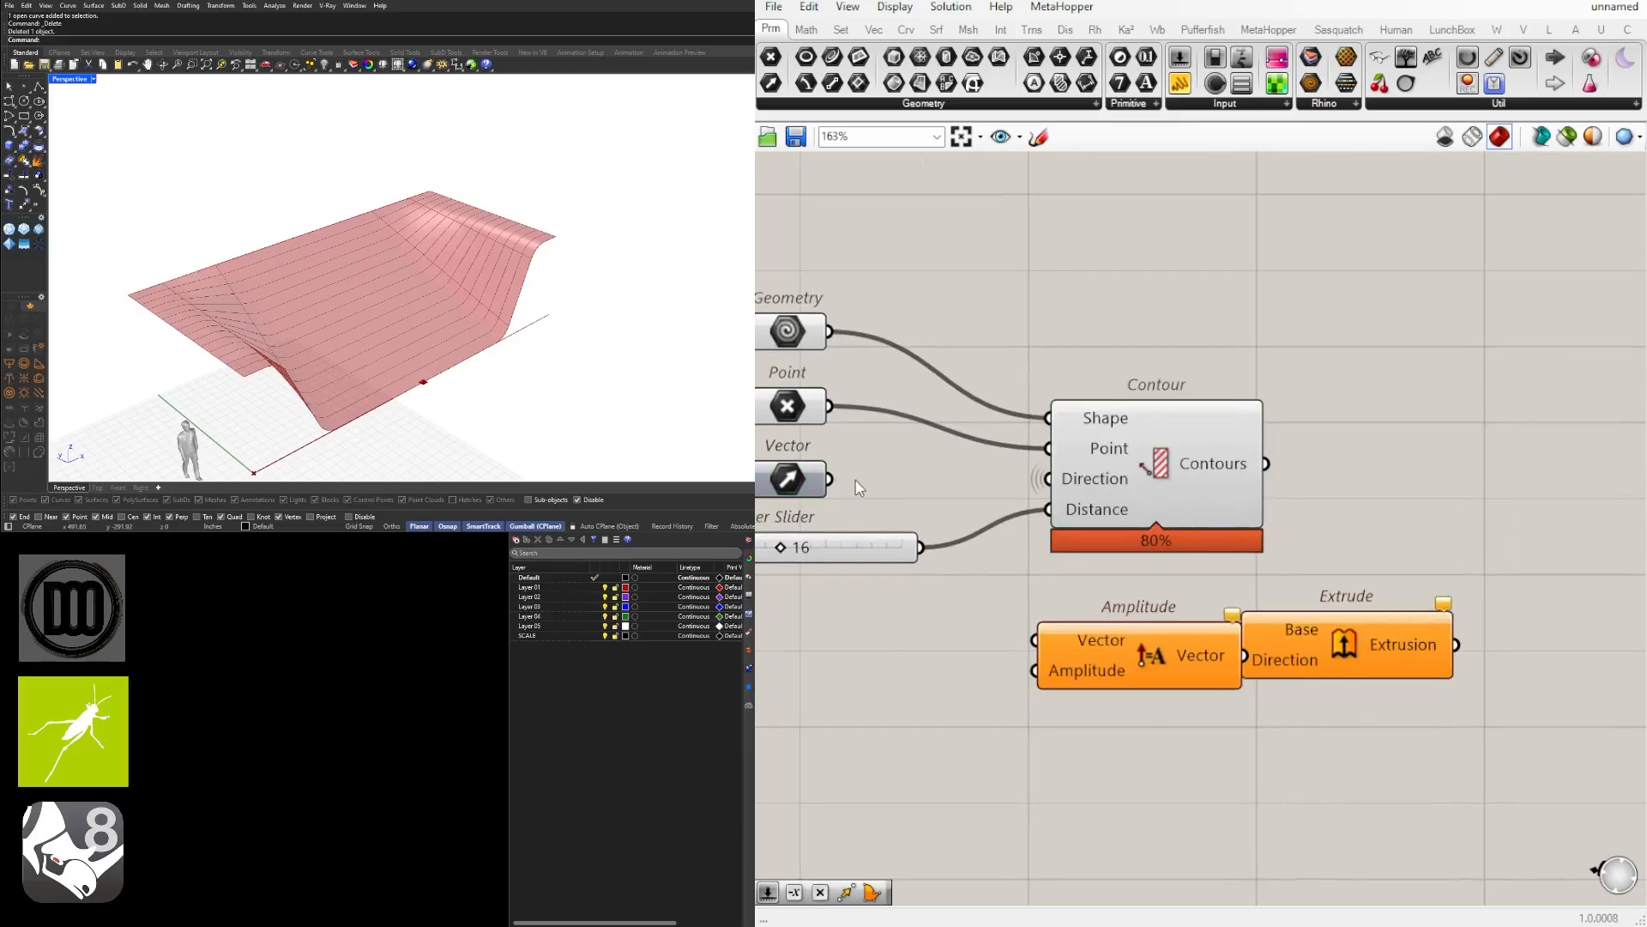
{"action": "left_click_drag", "start_coordinate": [829, 478], "coordinate": [1120, 609]}
{"action": "left_click_drag", "start_coordinate": [1349, 656], "coordinate": [1495, 630]}
Step: Connect the Contours output to Extrude's Base input and the Amplitude's Vector output to its Direction input
{"action": "left_click", "coordinate": [1256, 457]}
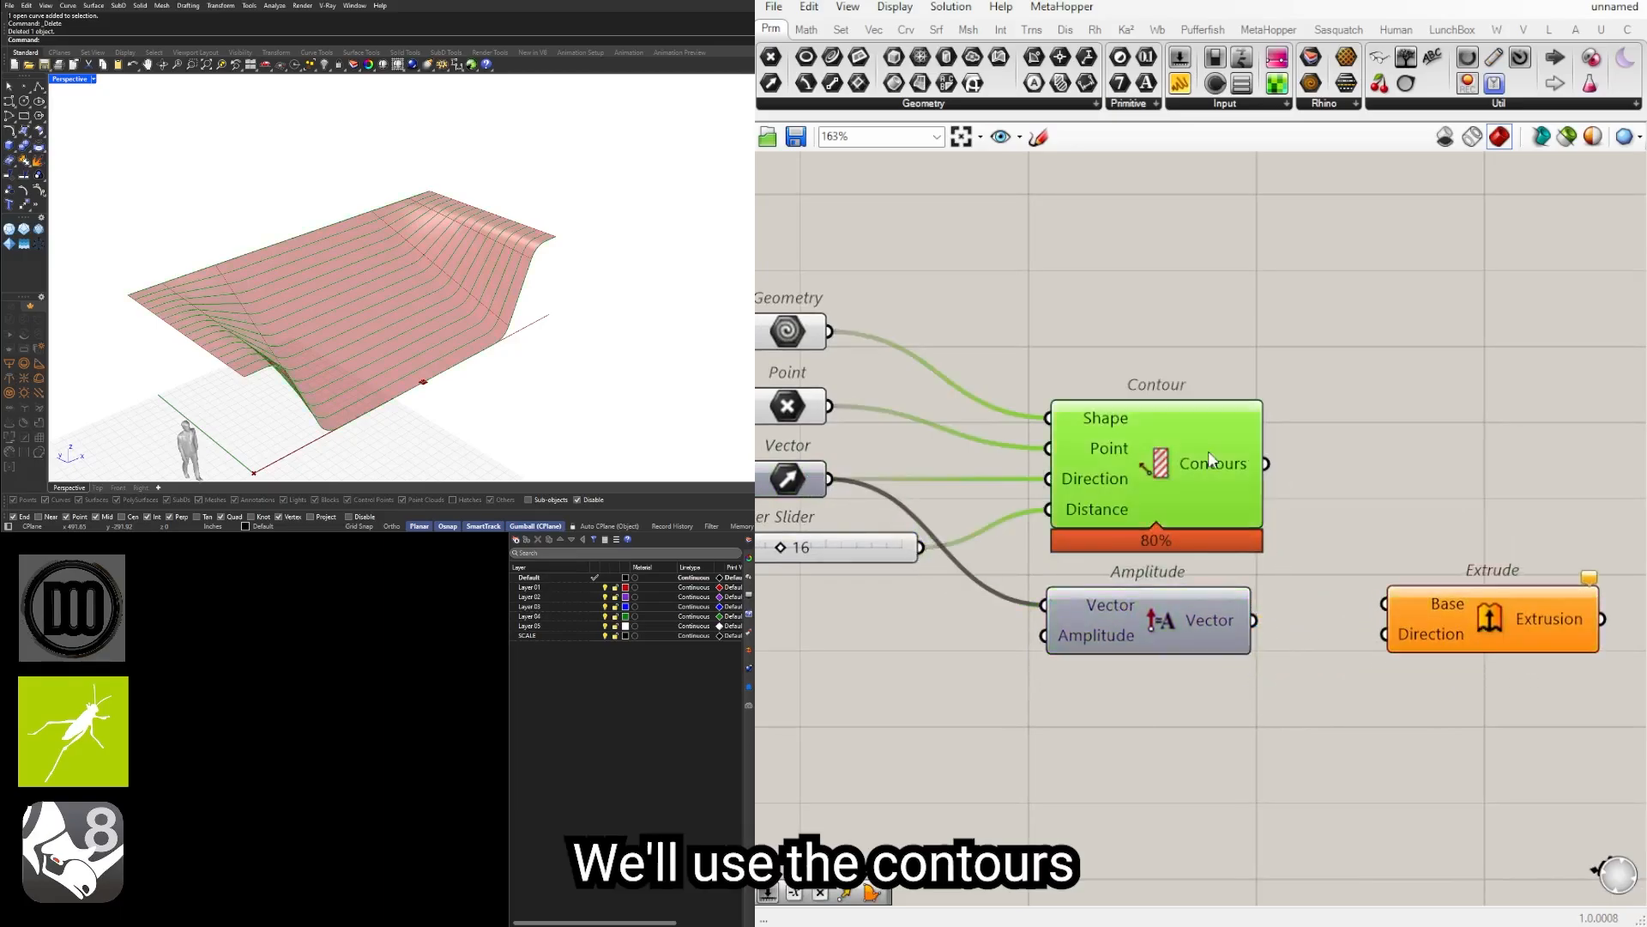
{"action": "left_click_drag", "start_coordinate": [1266, 464], "coordinate": [1459, 608]}
{"action": "left_click_drag", "start_coordinate": [1255, 621], "coordinate": [1400, 608]}
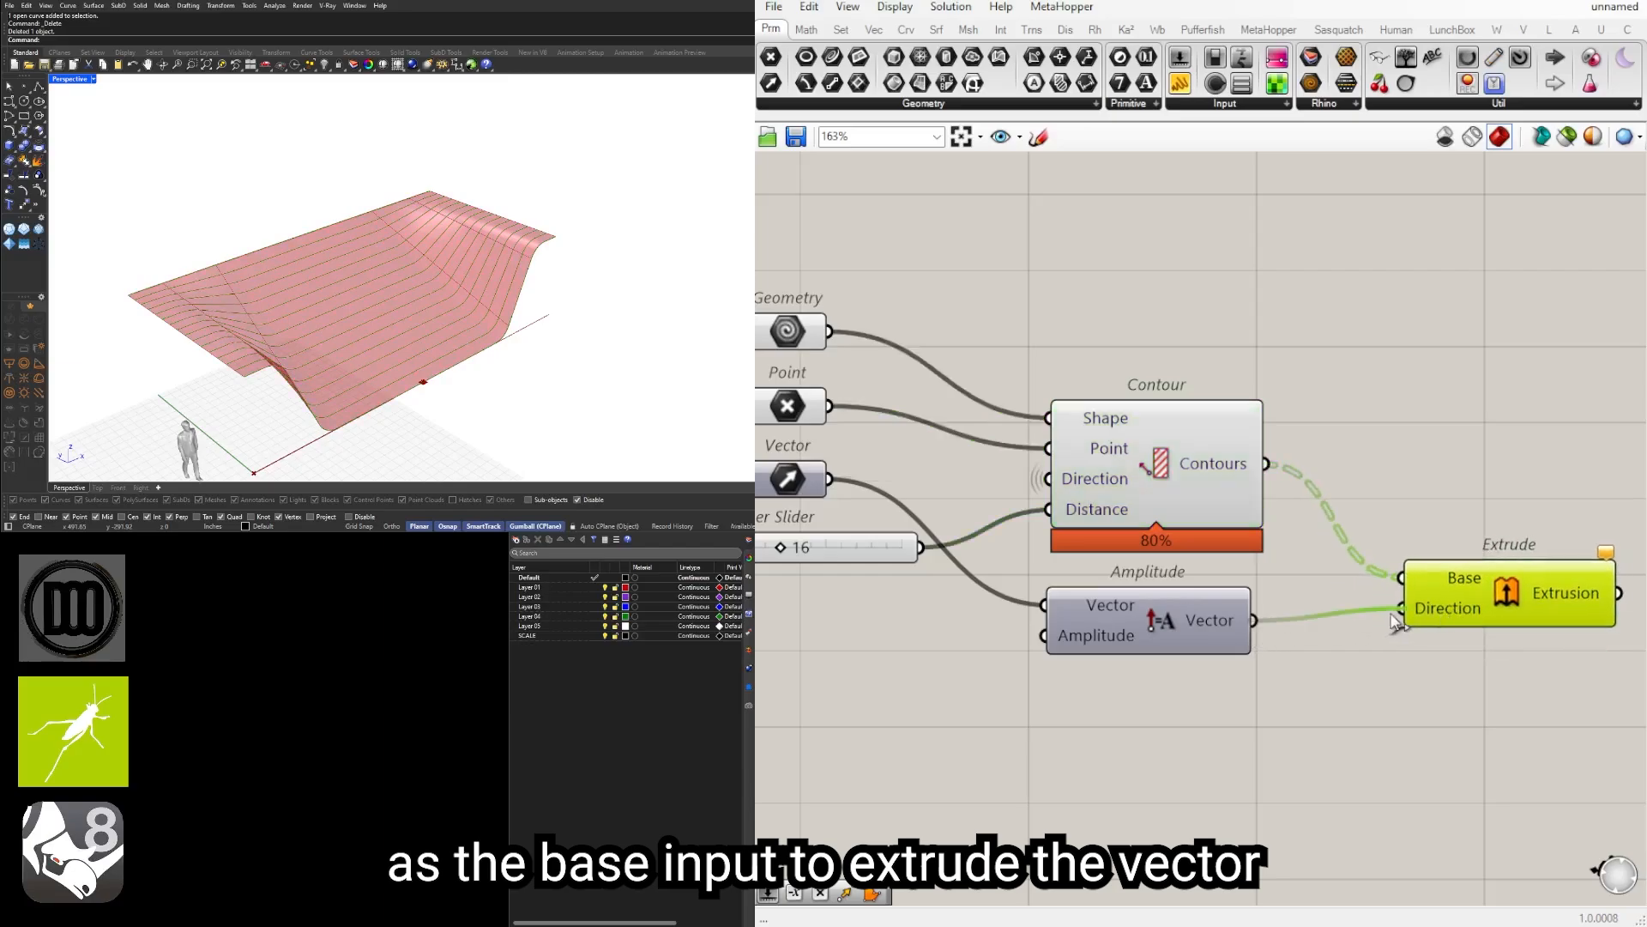
Step: Connect the number slider set to 16 to the Amplitude component's Amplitude input
{"action": "left_click", "coordinate": [1082, 687]}
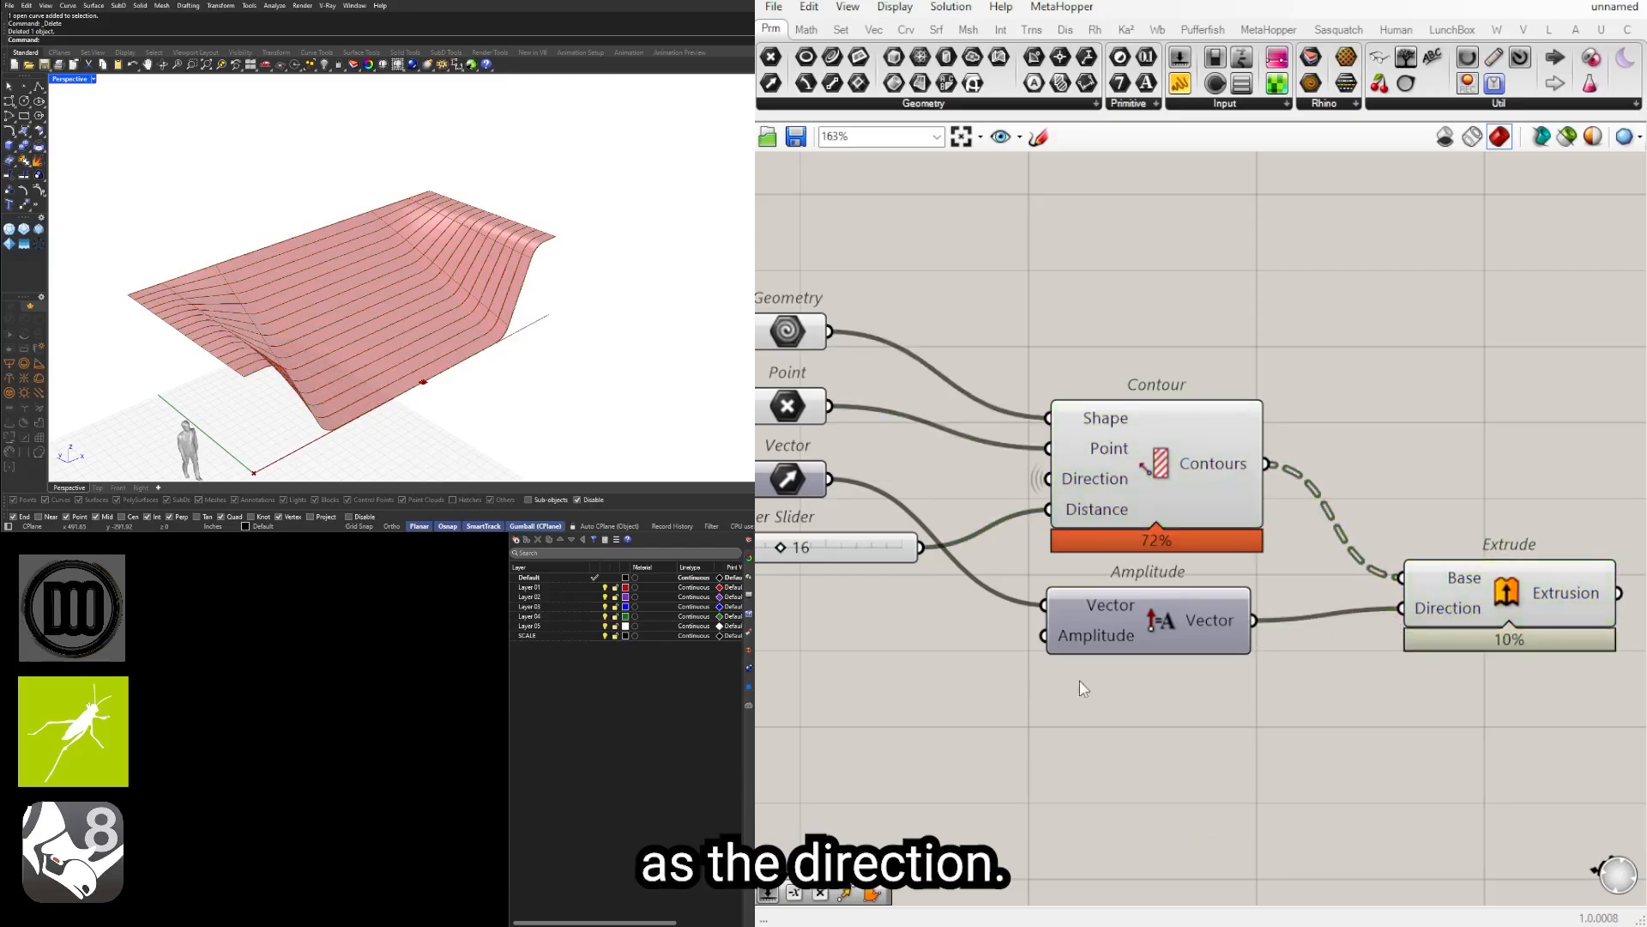
{"action": "double_click", "coordinate": [921, 709]}
{"action": "right_click_drag", "start_coordinate": [1002, 754], "coordinate": [1217, 746]}
{"action": "left_click_drag", "start_coordinate": [1116, 551], "coordinate": [1258, 629]}
Step: Examine the extruded strips in the viewport against the lofted surface, highlighting the Extrude component's result
{"action": "right_click_drag", "start_coordinate": [523, 343], "coordinate": [391, 333]}
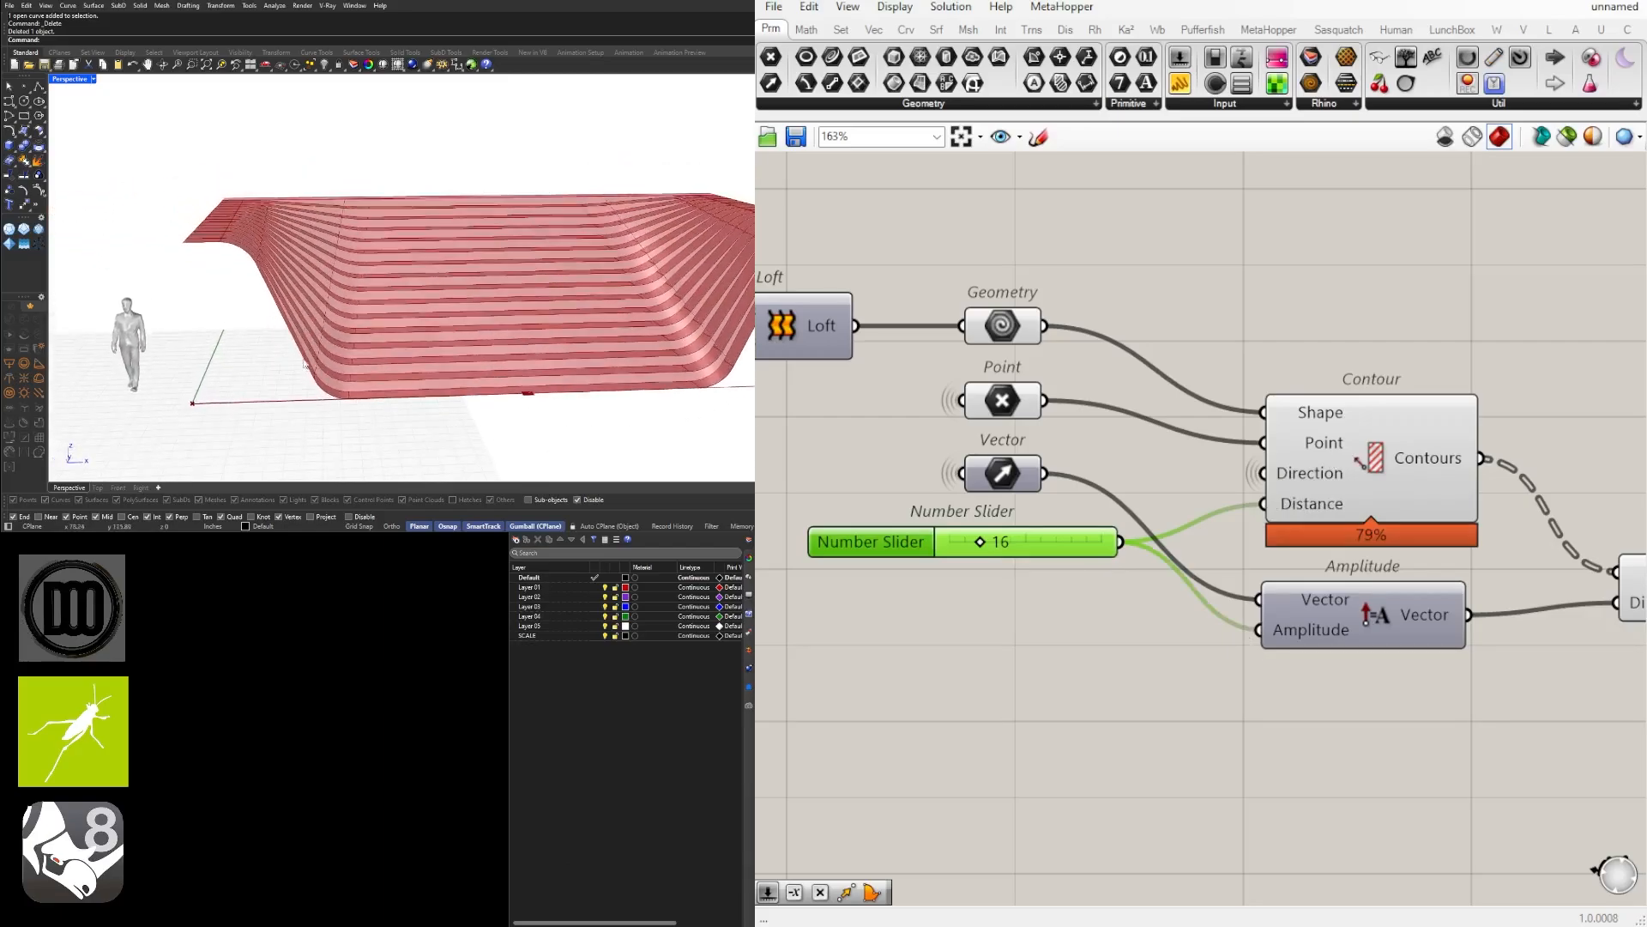
{"action": "scroll", "coordinate": [390, 333], "scroll_direction": "up", "scroll_amount": 3}
{"action": "scroll", "coordinate": [1378, 579], "scroll_direction": "down", "scroll_amount": 2}
{"action": "right_click_drag", "start_coordinate": [1378, 578], "coordinate": [1021, 608]}
{"action": "left_click", "coordinate": [1239, 613]}
{"action": "left_click_drag", "start_coordinate": [1239, 612], "coordinate": [1236, 615]}
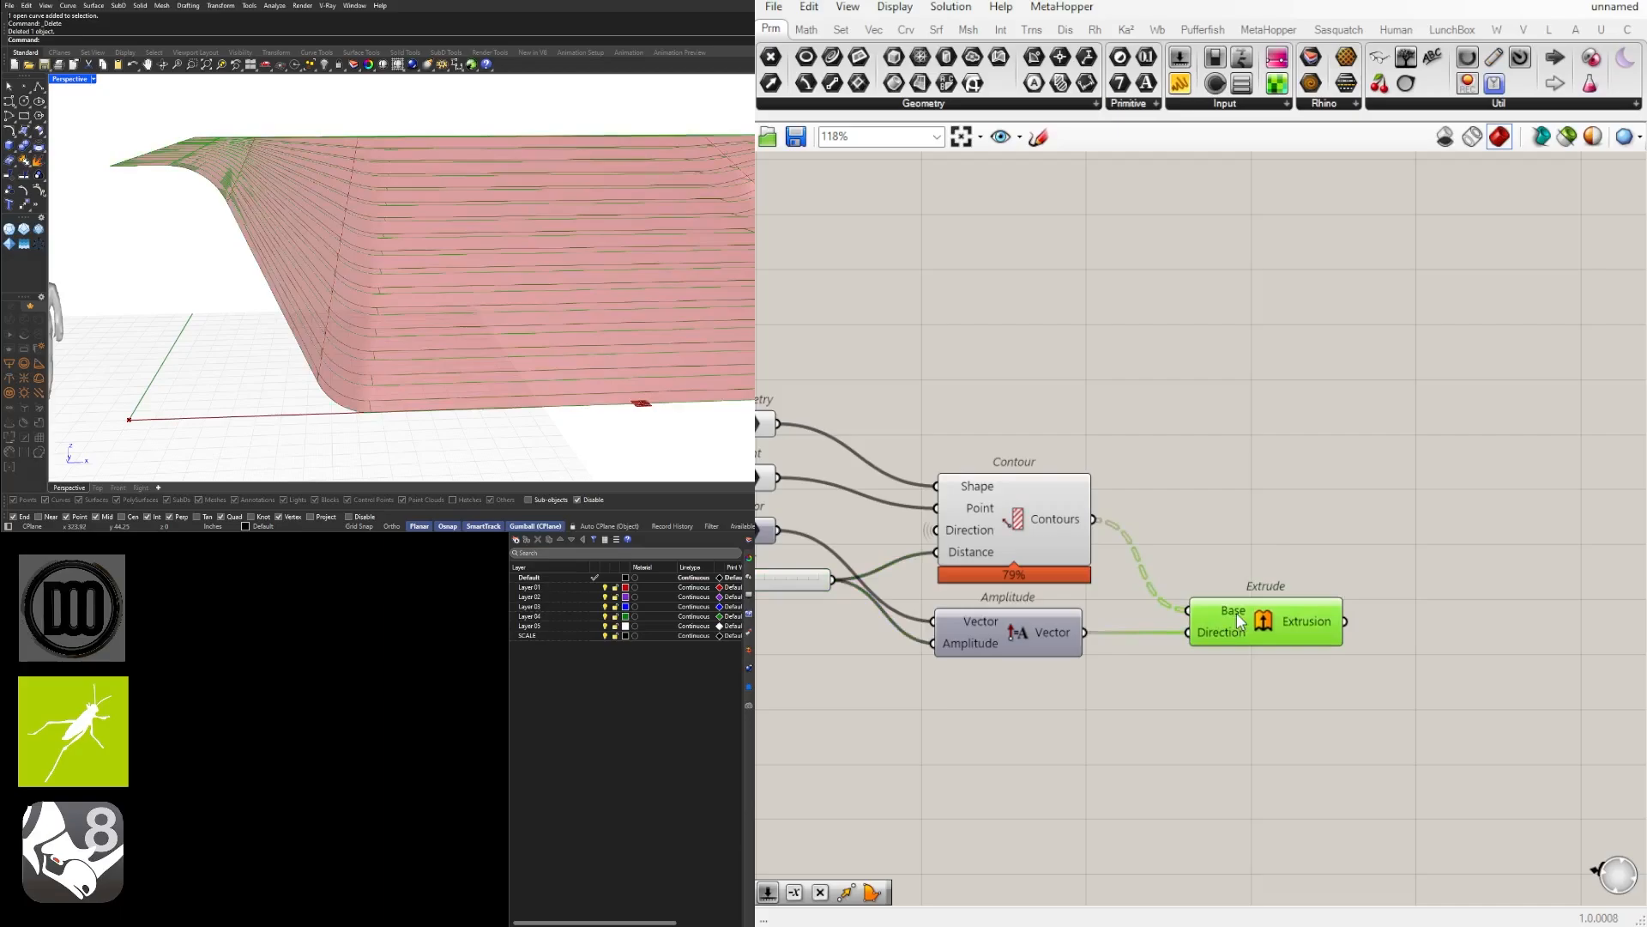
{"action": "left_click", "coordinate": [1176, 746]}
{"action": "mouse_move", "coordinate": [345, 345]}
{"action": "right_mouse_down"}
{"action": "mouse_move", "coordinate": [269, 350]}
{"action": "mouse_move", "coordinate": [348, 364]}
{"action": "mouse_move", "coordinate": [334, 356]}
{"action": "right_mouse_up"}
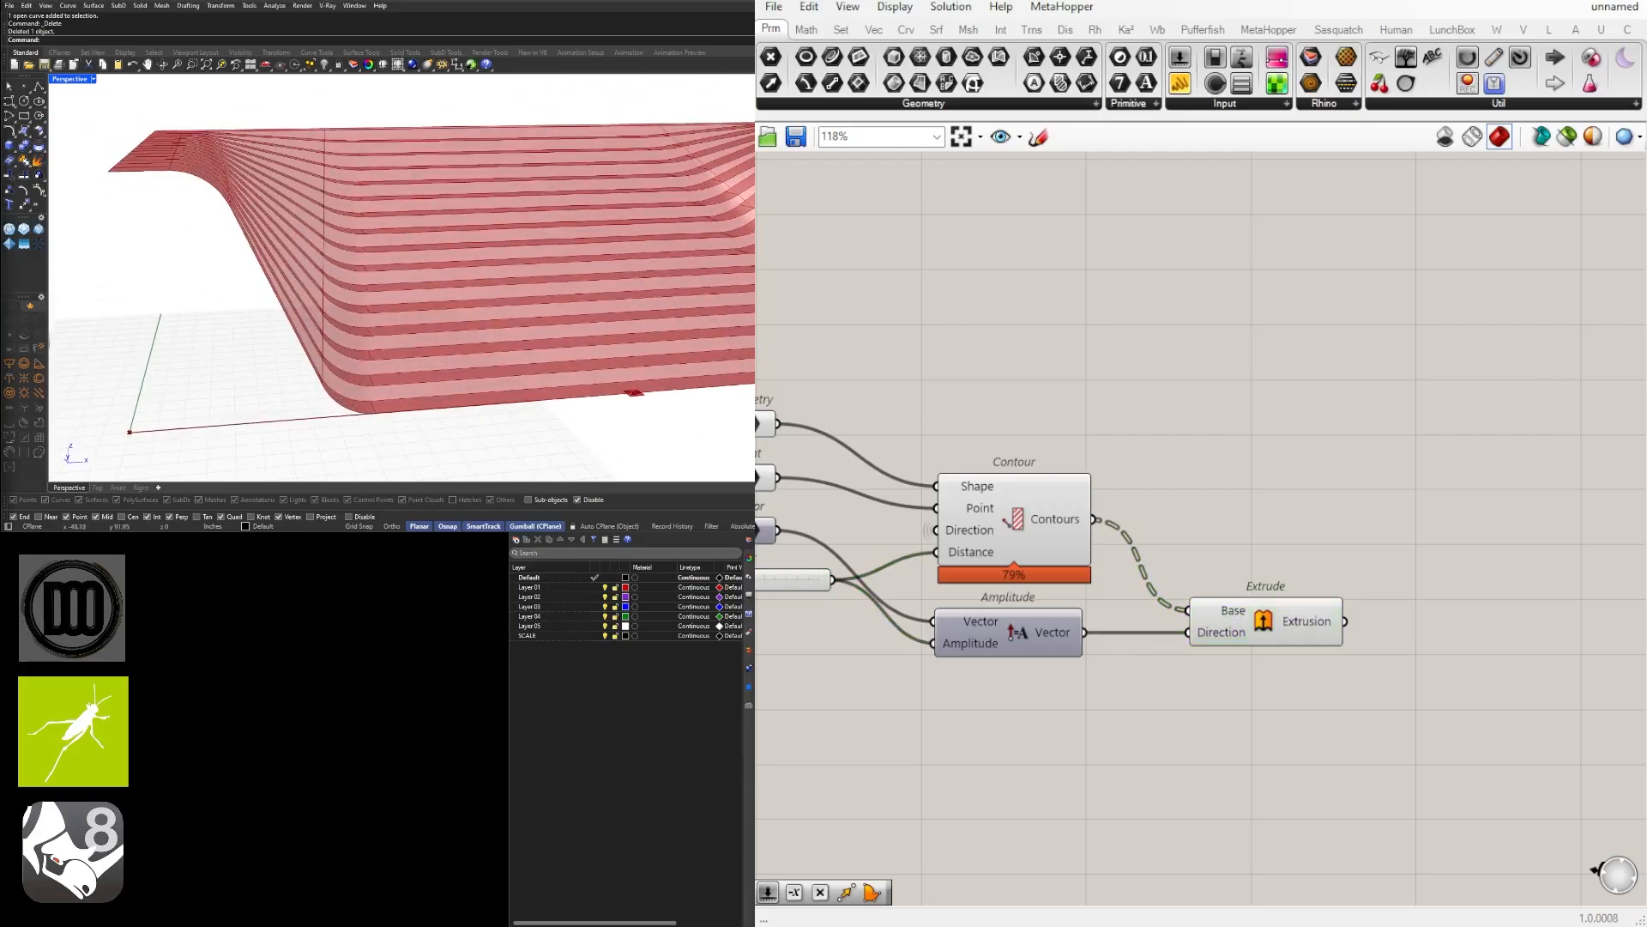
{"action": "left_click", "coordinate": [1304, 619]}
{"action": "mouse_move", "coordinate": [446, 345]}
{"action": "right_mouse_down"}
{"action": "mouse_move", "coordinate": [330, 336]}
{"action": "mouse_move", "coordinate": [471, 345]}
{"action": "right_mouse_up"}
{"action": "scroll", "coordinate": [1266, 617], "scroll_direction": "down", "scroll_amount": 3}
Step: Turn off the viewport preview of the Geometry parameter that holds the loft
{"action": "right_click_drag", "start_coordinate": [978, 590], "coordinate": [1280, 576]}
{"action": "scroll", "coordinate": [1298, 524], "scroll_direction": "up", "scroll_amount": 5}
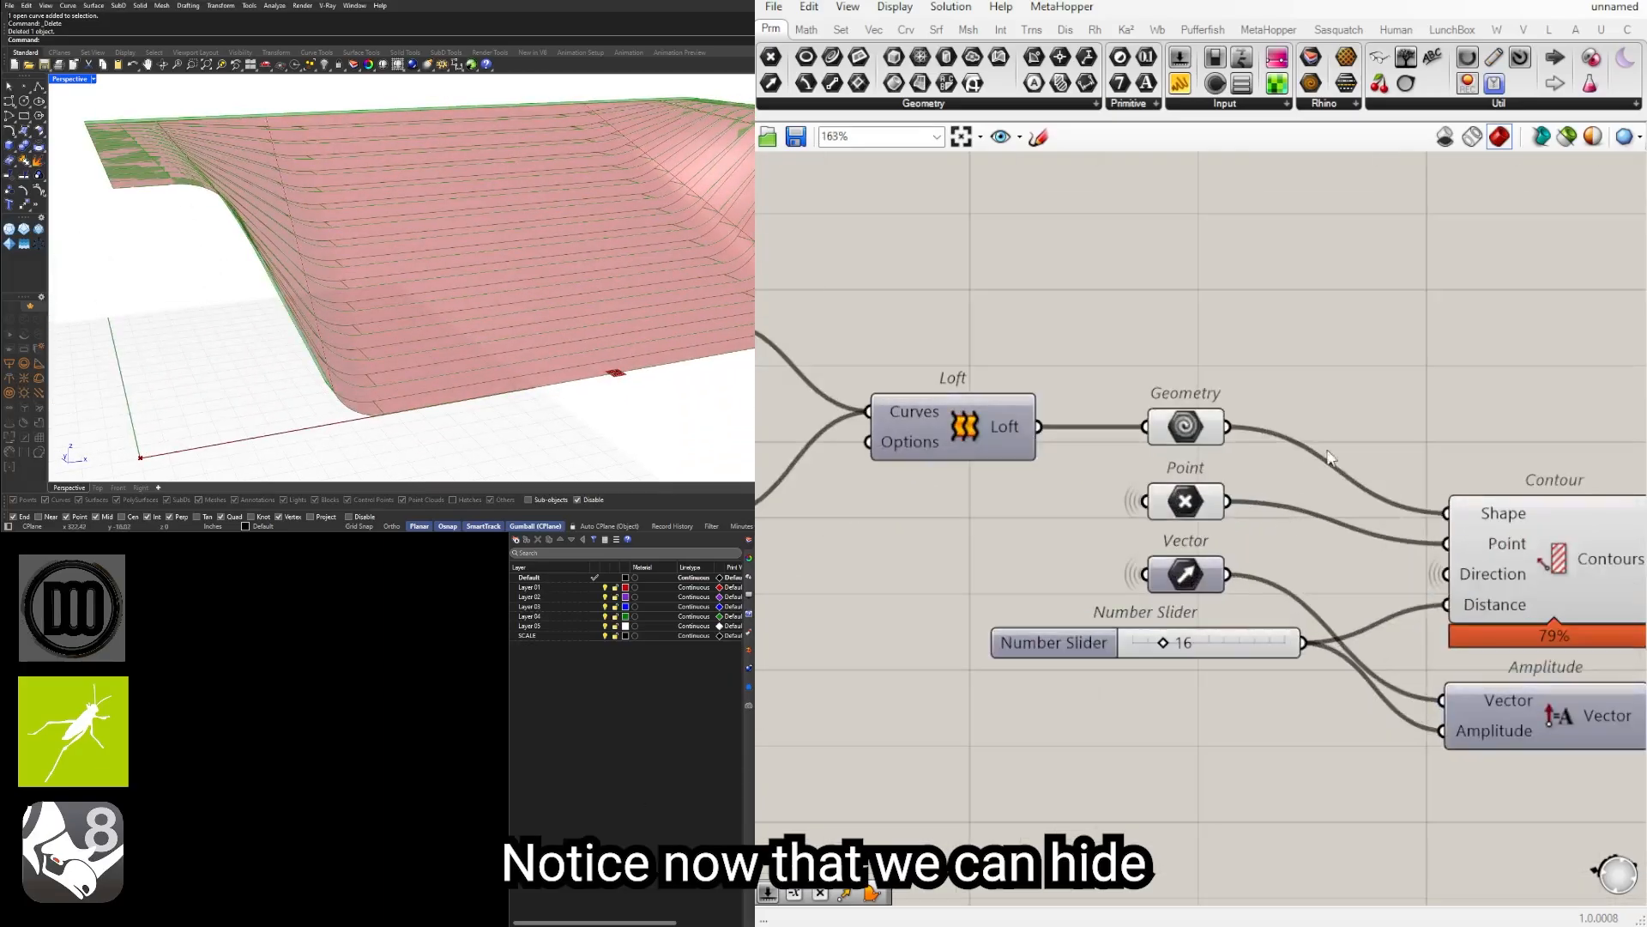
{"action": "left_click", "coordinate": [1306, 413]}
{"action": "left_click", "coordinate": [1185, 427]}
{"action": "key", "text": "space"}
{"action": "left_click", "coordinate": [1331, 306]}
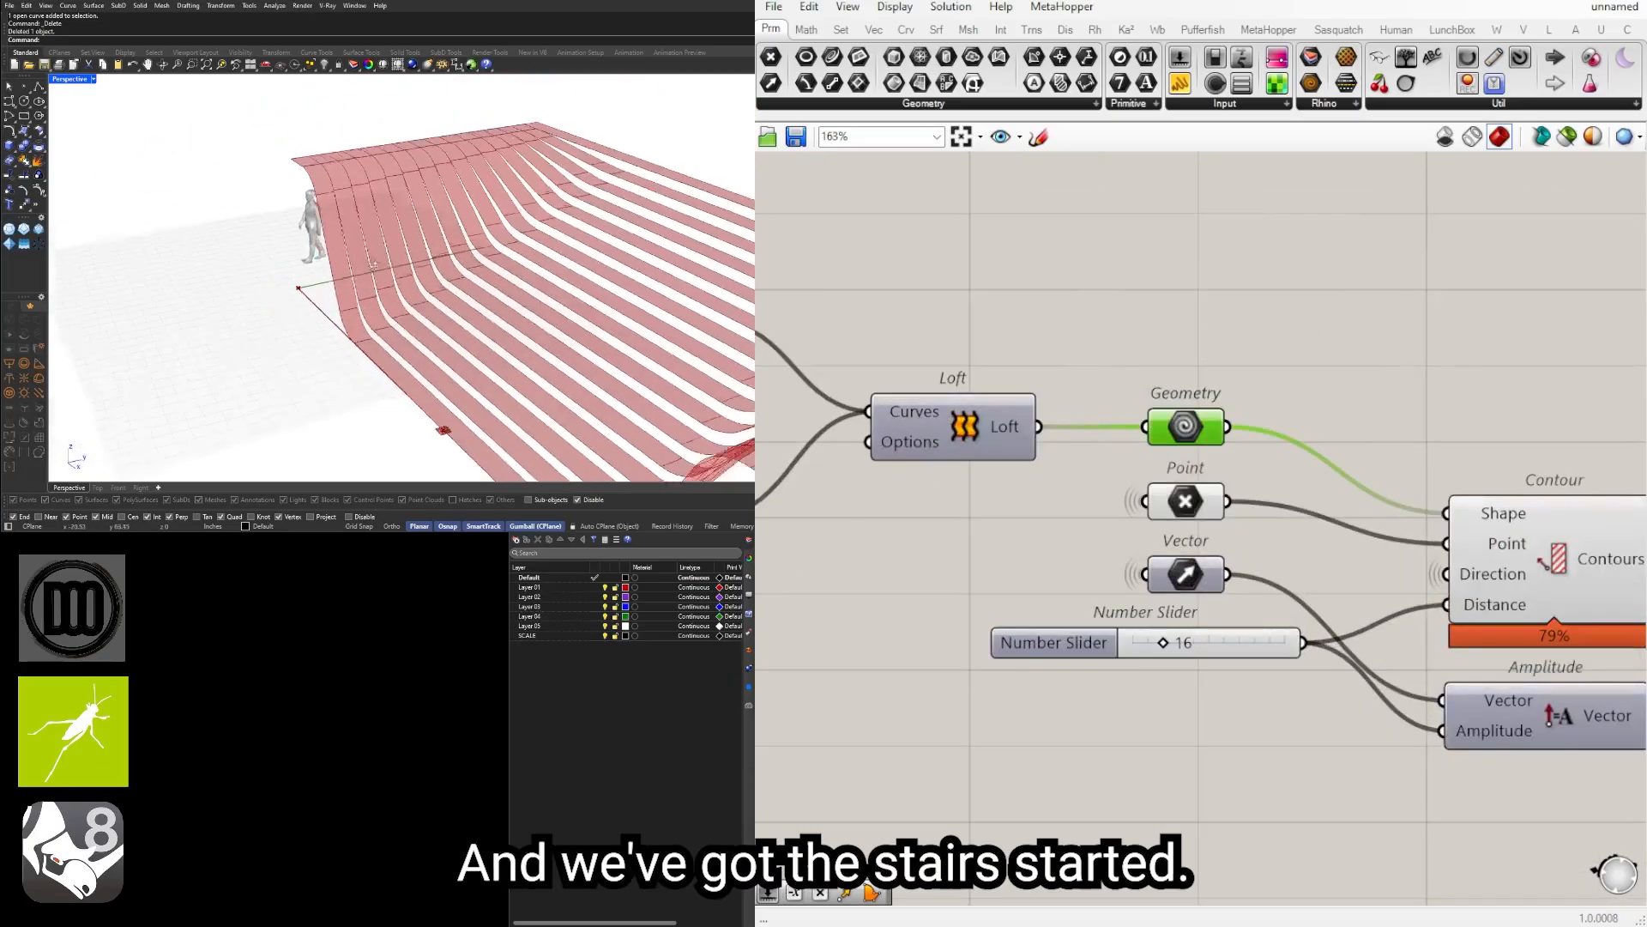
Step: Examine the extruded tread strips from several angles and compare them with the highlighted contour curves up close
{"action": "right_click_drag", "start_coordinate": [374, 264], "coordinate": [512, 276]}
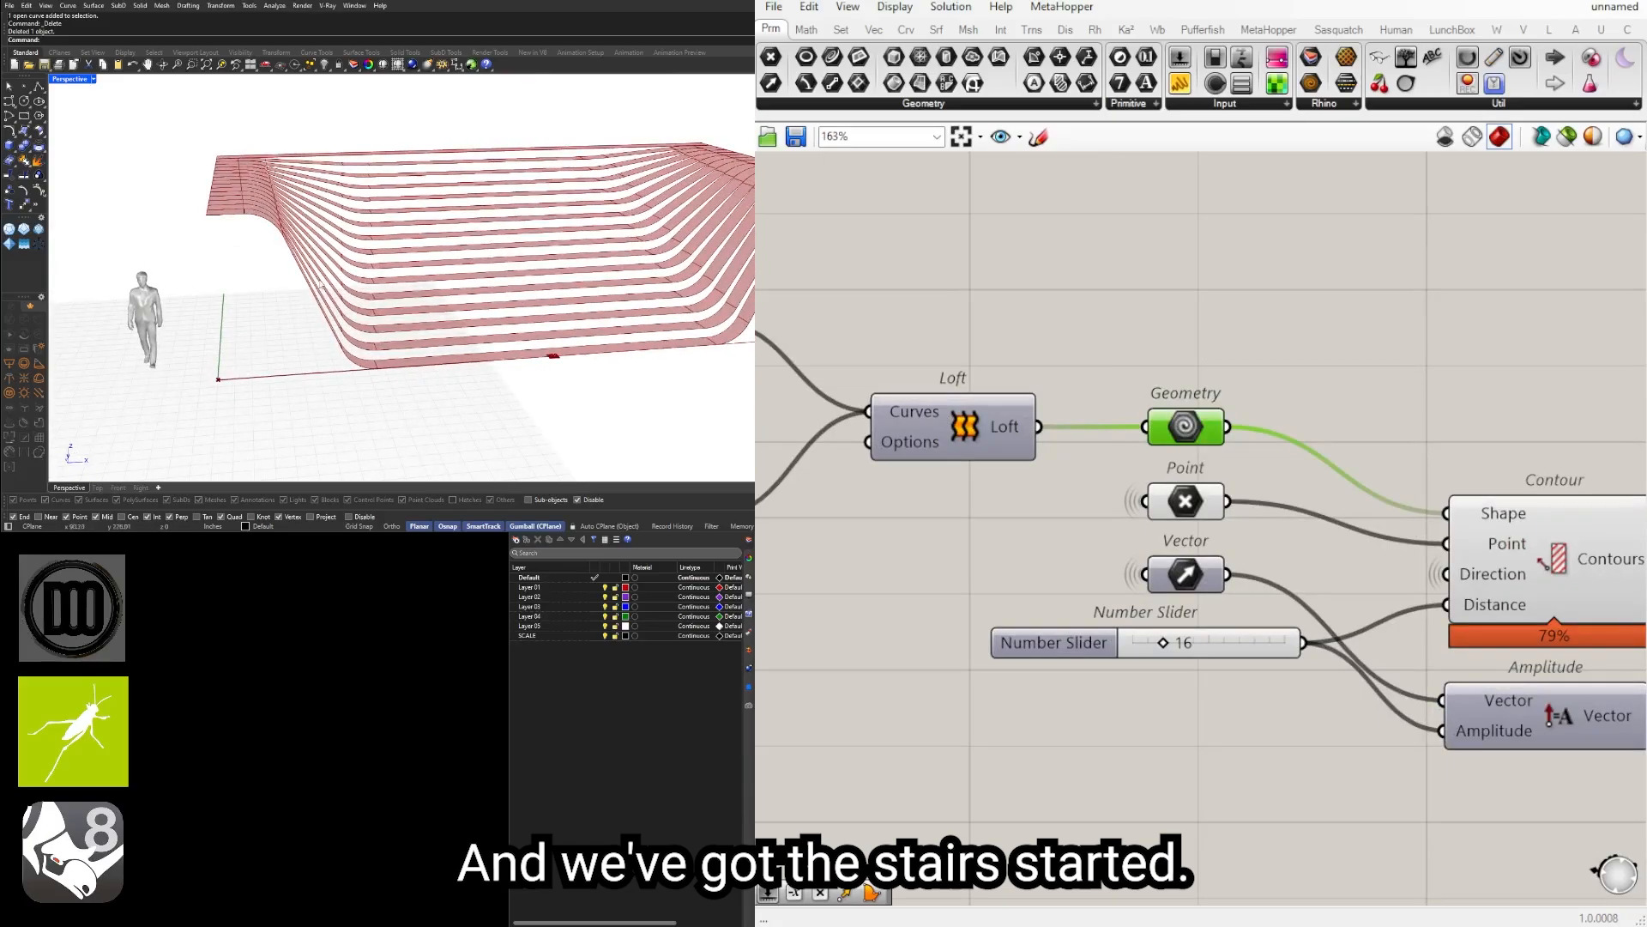
{"action": "mouse_move", "coordinate": [321, 284]}
{"action": "right_mouse_down"}
{"action": "mouse_move", "coordinate": [382, 315]}
{"action": "mouse_move", "coordinate": [320, 284]}
{"action": "right_mouse_up"}
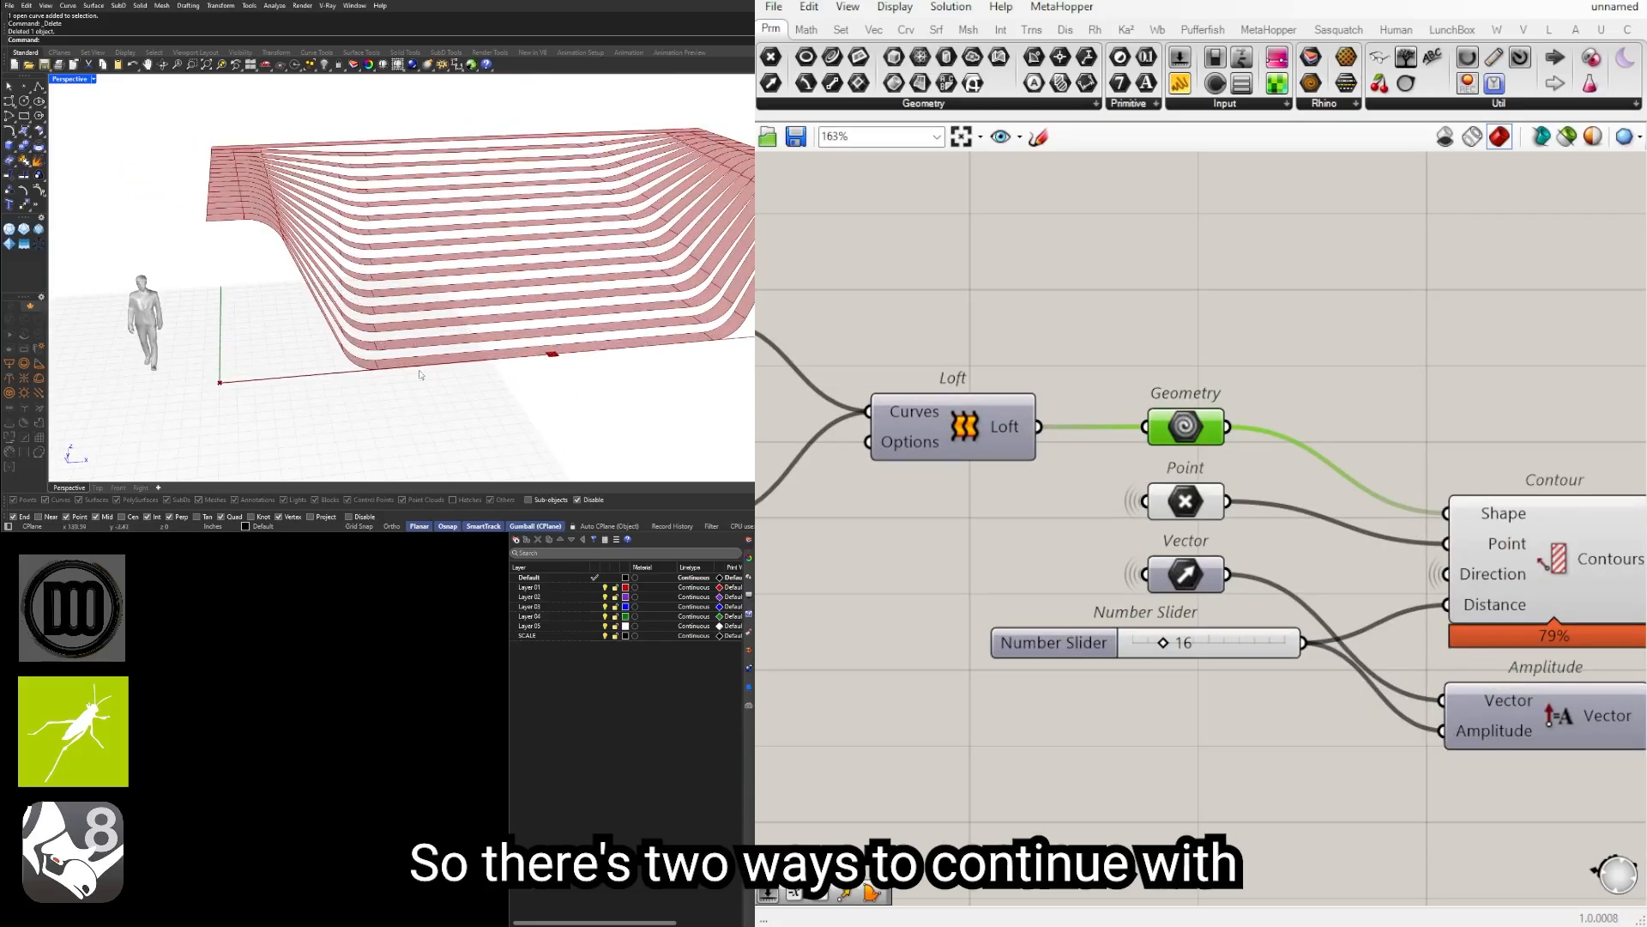
{"action": "mouse_move", "coordinate": [420, 374]}
{"action": "right_mouse_down"}
{"action": "mouse_move", "coordinate": [347, 367]}
{"action": "mouse_move", "coordinate": [408, 365]}
{"action": "right_mouse_up"}
{"action": "scroll", "coordinate": [1321, 626], "scroll_direction": "down", "scroll_amount": 1}
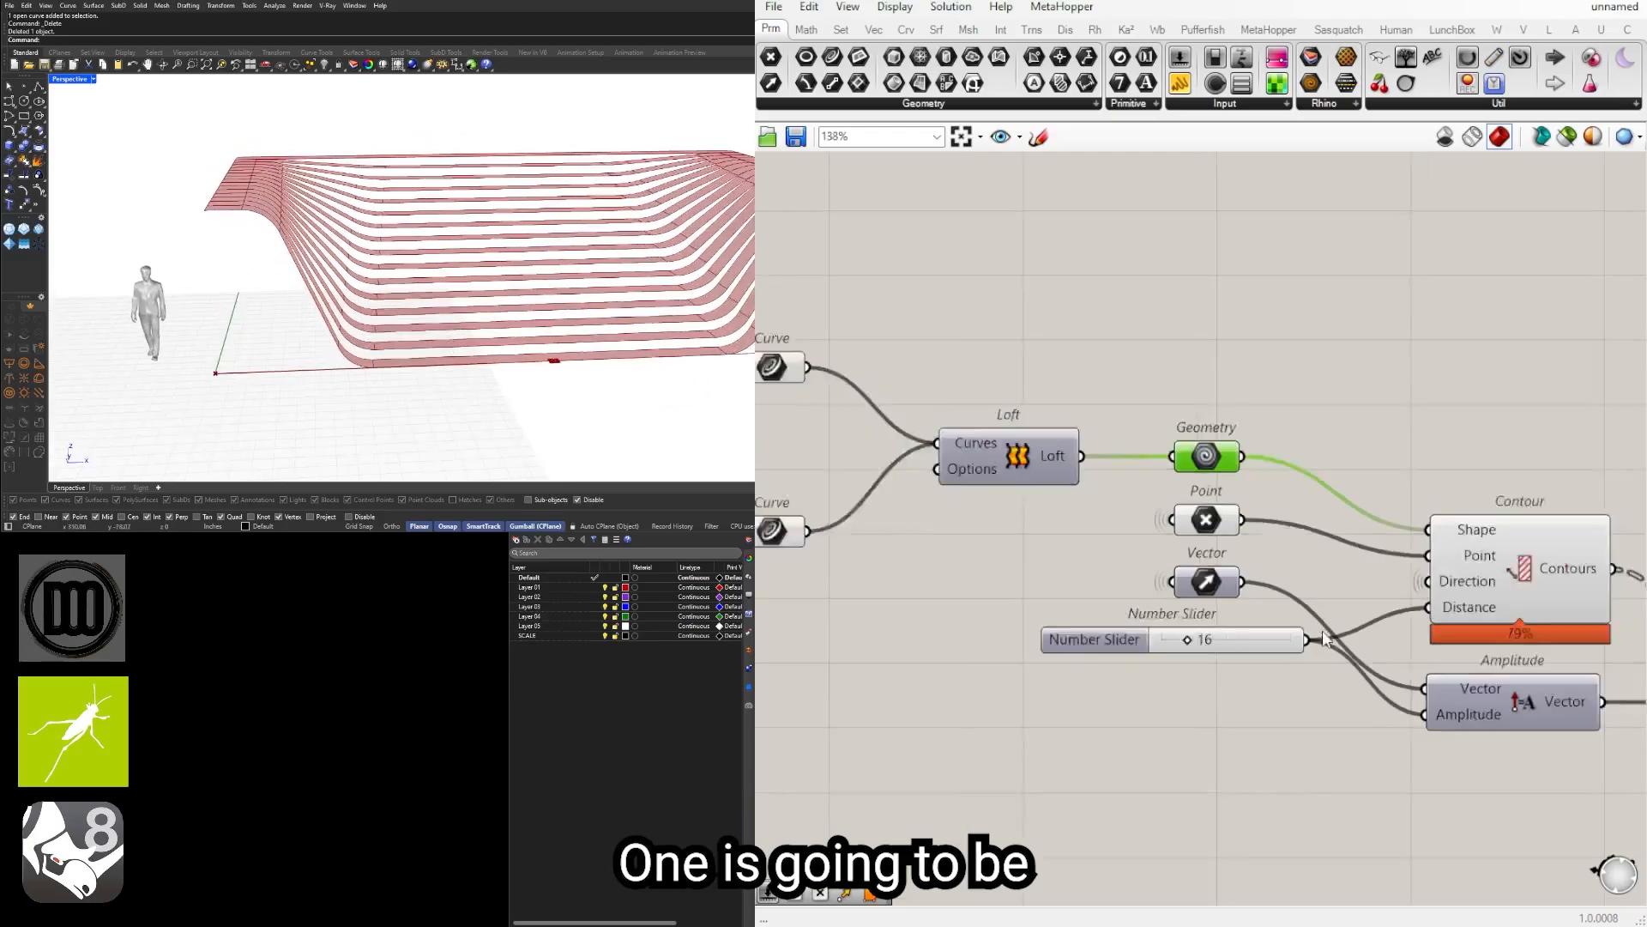
{"action": "scroll", "coordinate": [1326, 638], "scroll_direction": "down", "scroll_amount": 1}
{"action": "right_click_drag", "start_coordinate": [1507, 638], "coordinate": [1240, 614]}
{"action": "left_click", "coordinate": [1216, 564]}
{"action": "scroll", "coordinate": [363, 371], "scroll_direction": "up", "scroll_amount": 7}
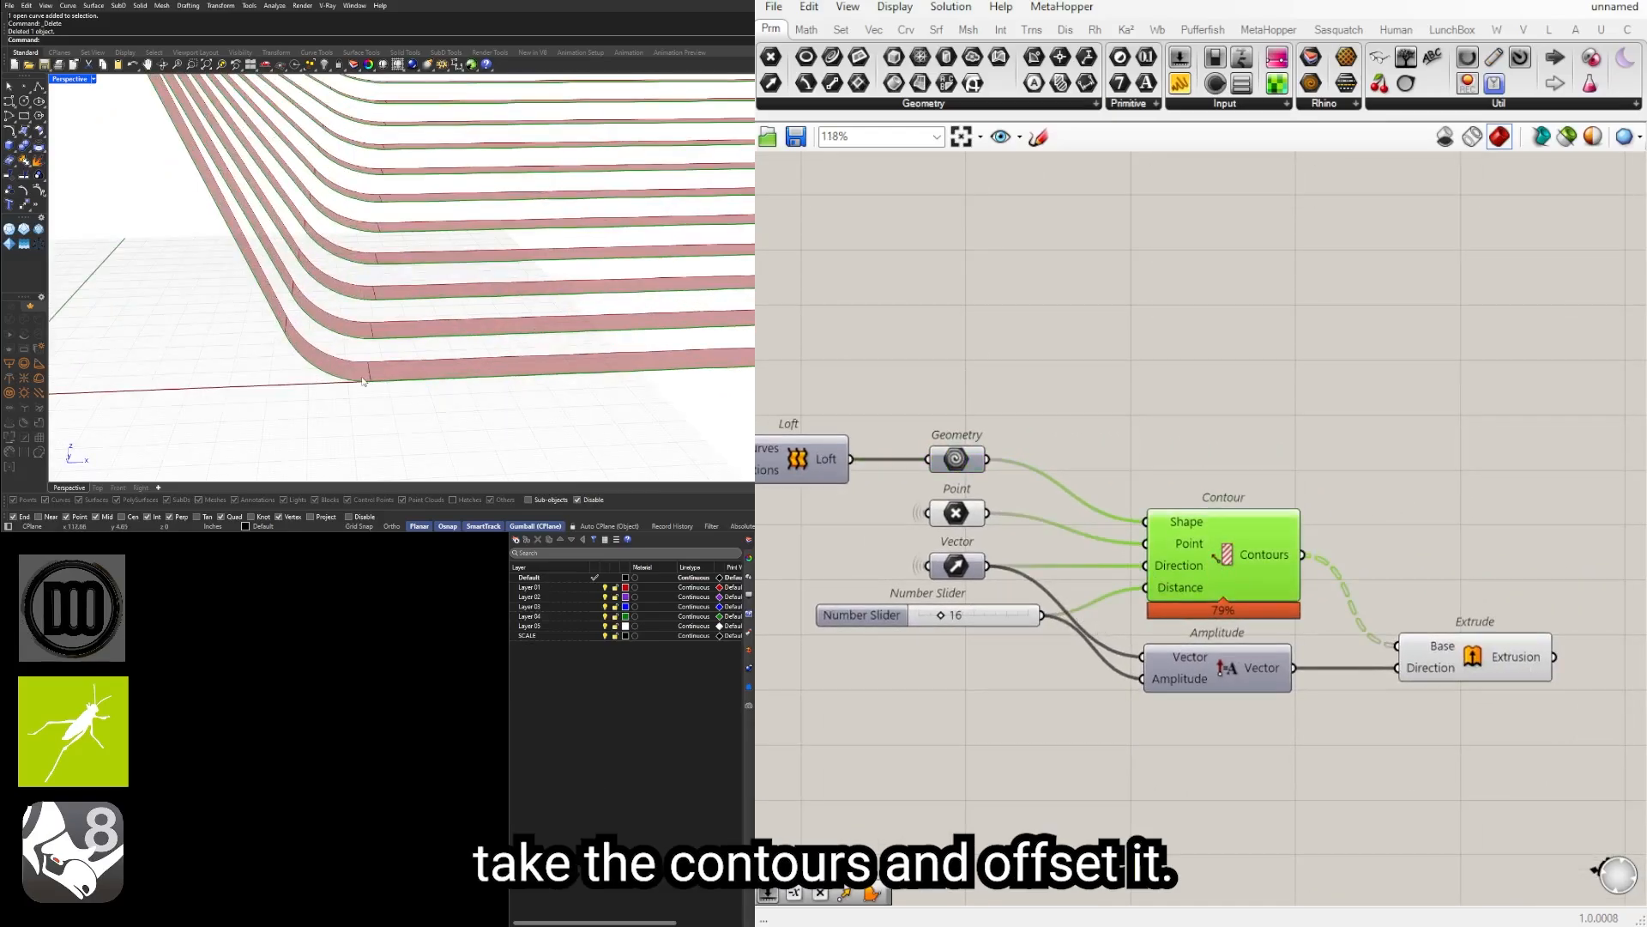
{"action": "scroll", "coordinate": [1244, 643], "scroll_direction": "down", "scroll_amount": 1}
{"action": "right_click_drag", "start_coordinate": [1245, 644], "coordinate": [1028, 664]}
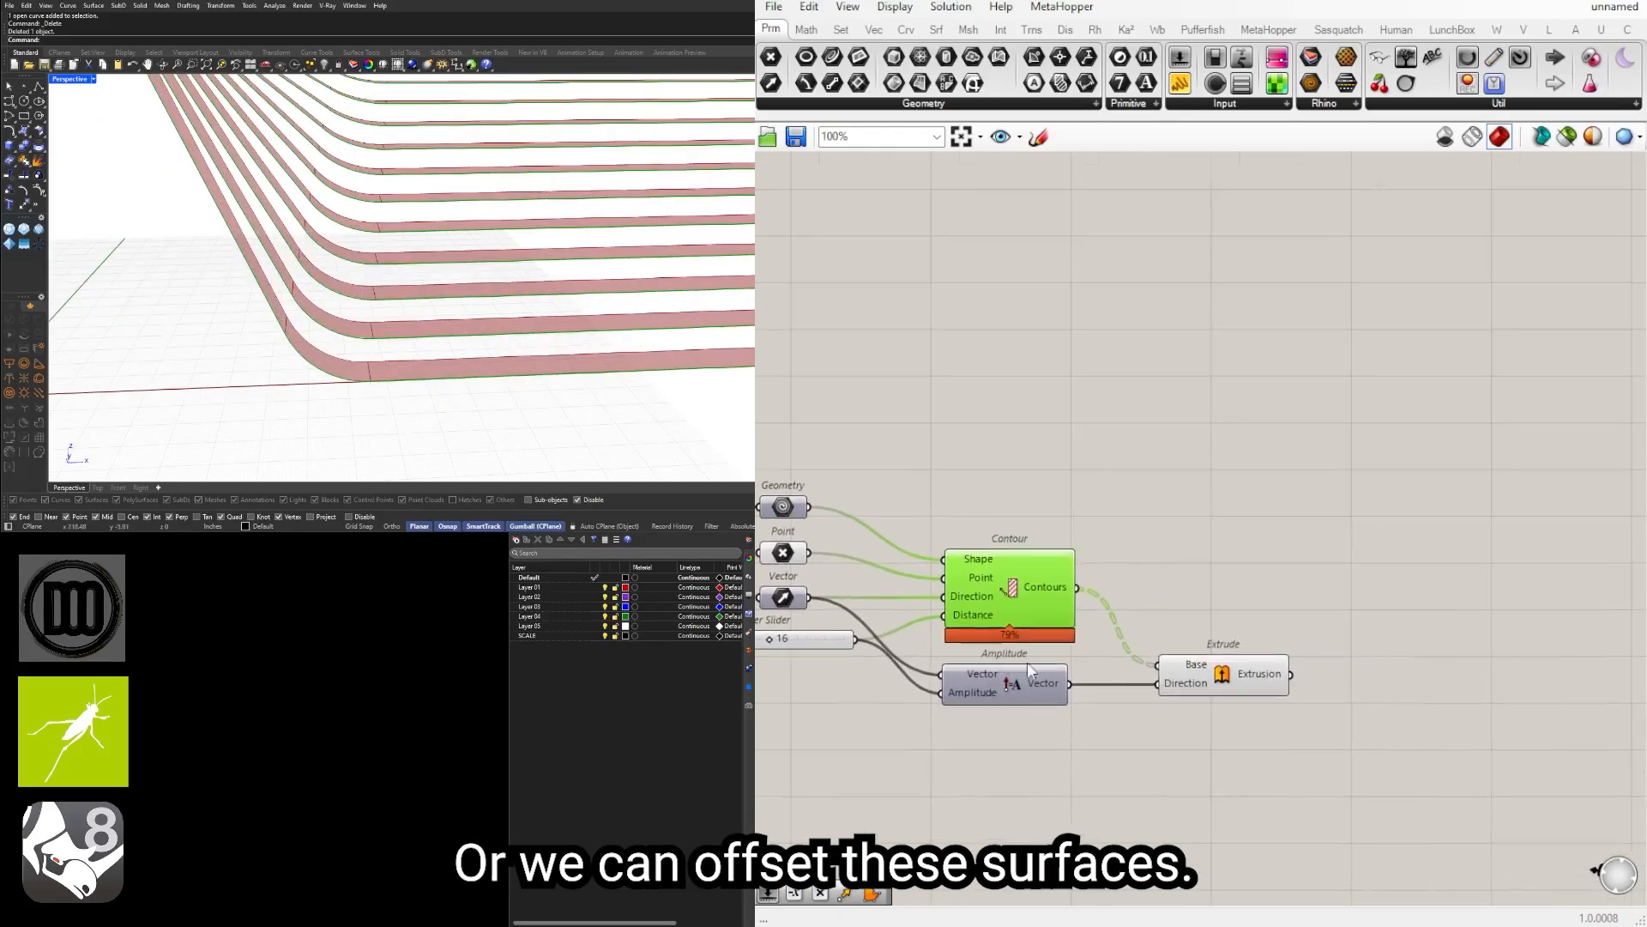
Step: Move the Extrude component farther along, level with the Contour's output, and check its strips in the viewport
{"action": "left_click", "coordinate": [1228, 659]}
{"action": "left_click_drag", "start_coordinate": [1243, 665], "coordinate": [1369, 588]}
{"action": "scroll", "coordinate": [467, 273], "scroll_direction": "down", "scroll_amount": 3}
{"action": "scroll", "coordinate": [467, 273], "scroll_direction": "up", "scroll_amount": 2}
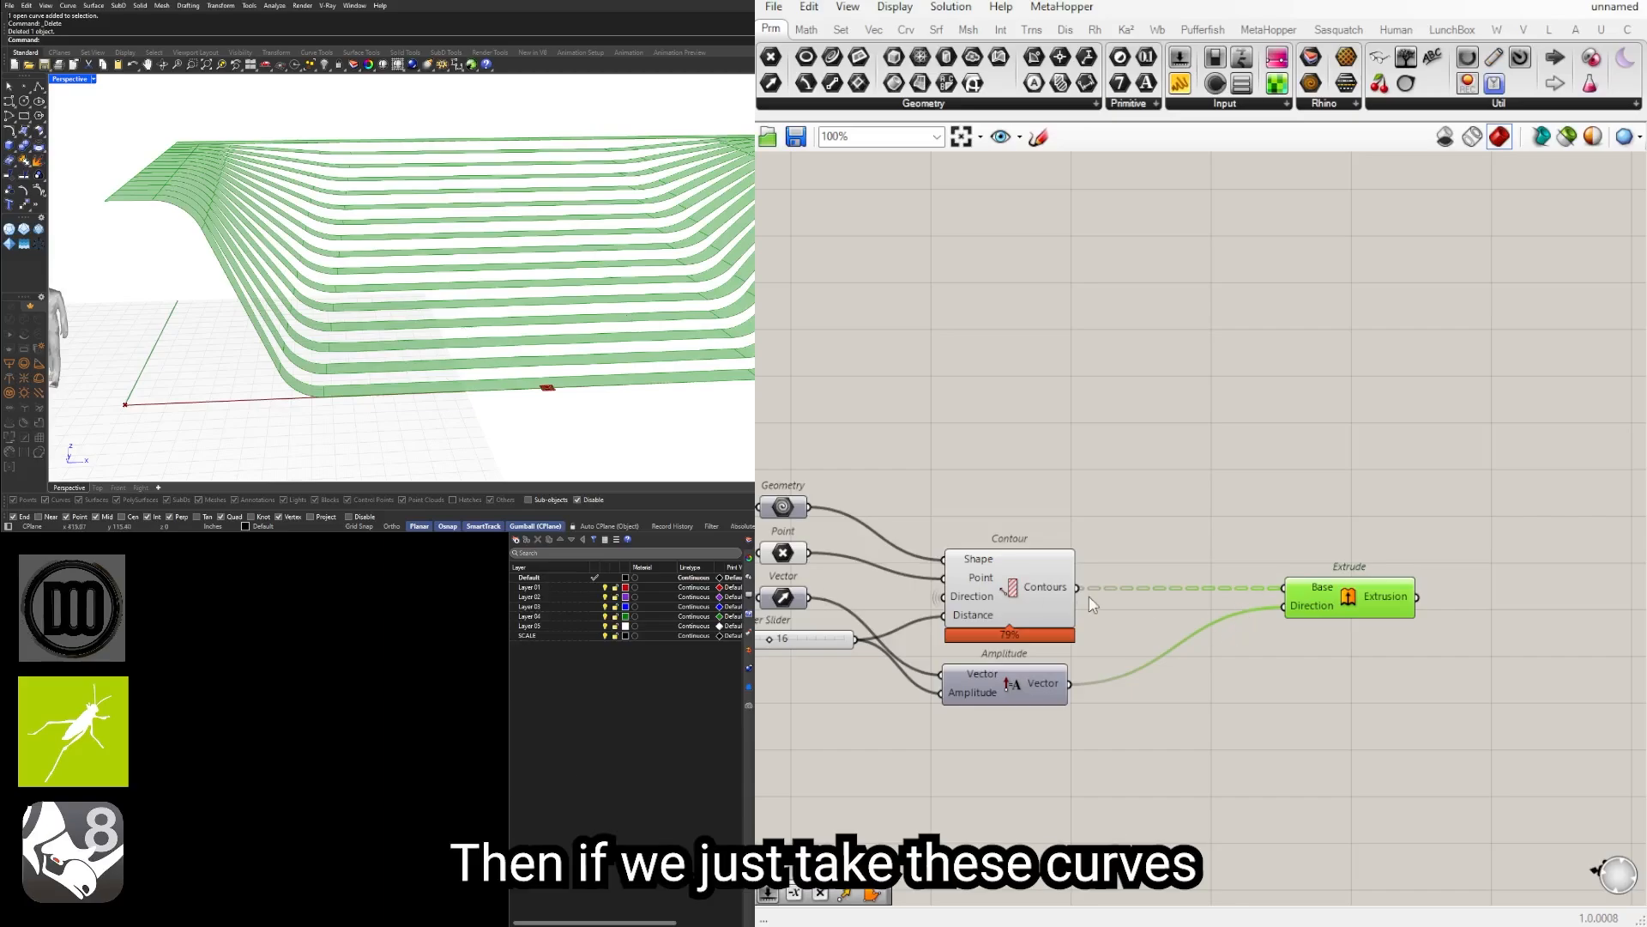
Step: Add an Offset Curve component below Extrude and connect the Contours output to its Curve input
{"action": "left_click", "coordinate": [1000, 590]}
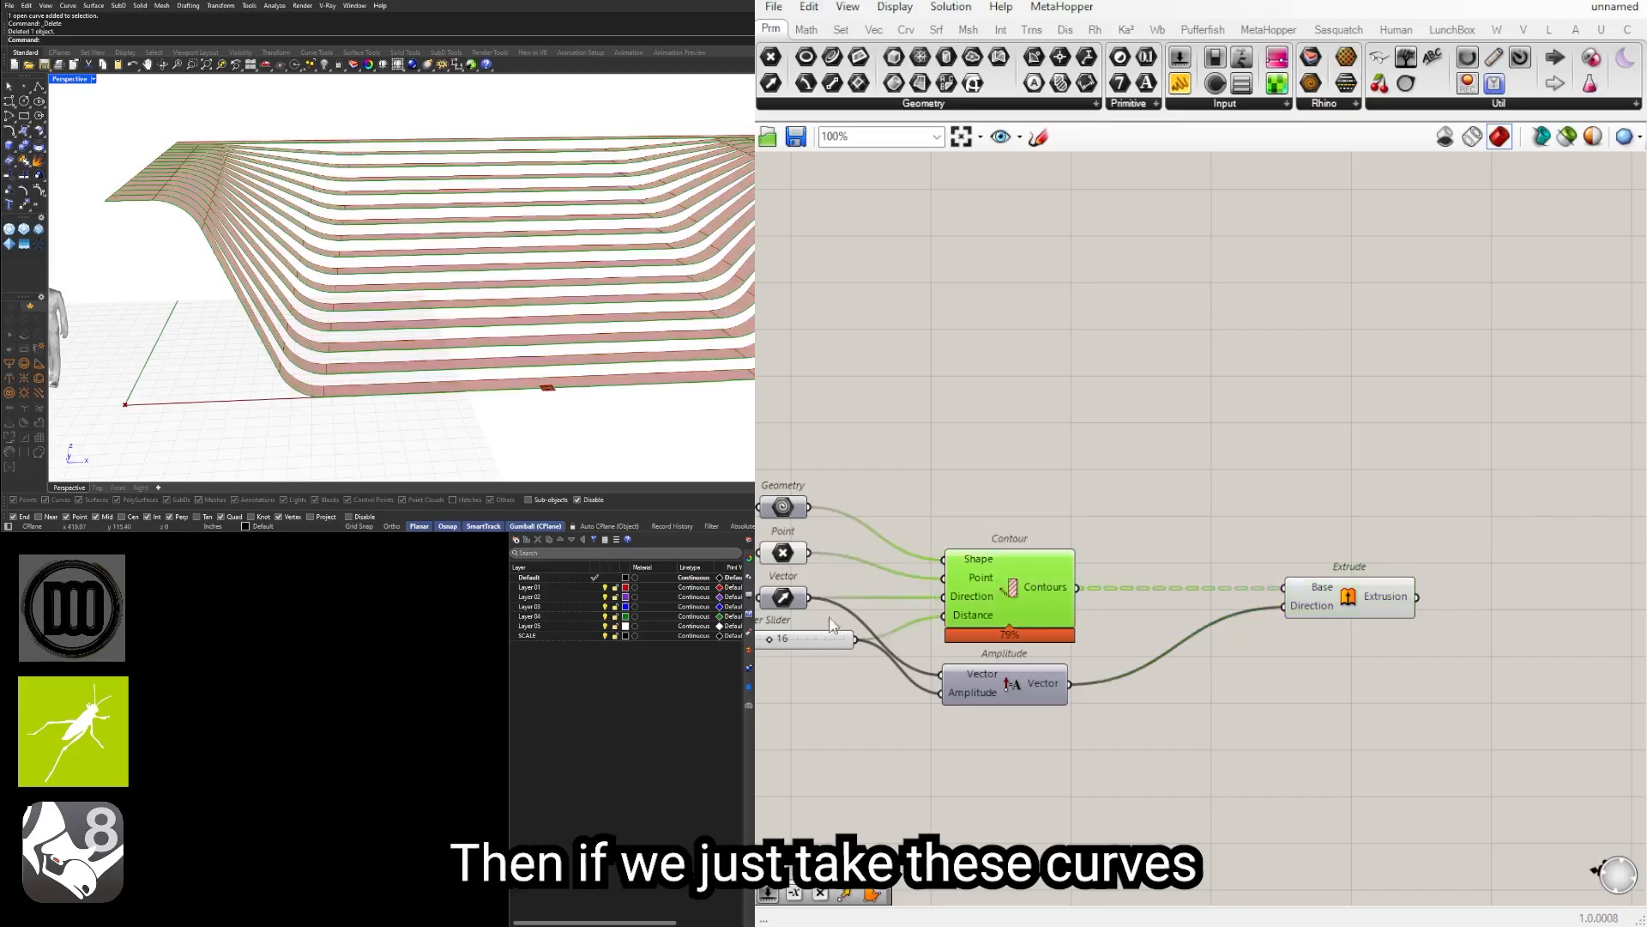
{"action": "double_click", "coordinate": [1220, 731]}
{"action": "type", "text": "off"}
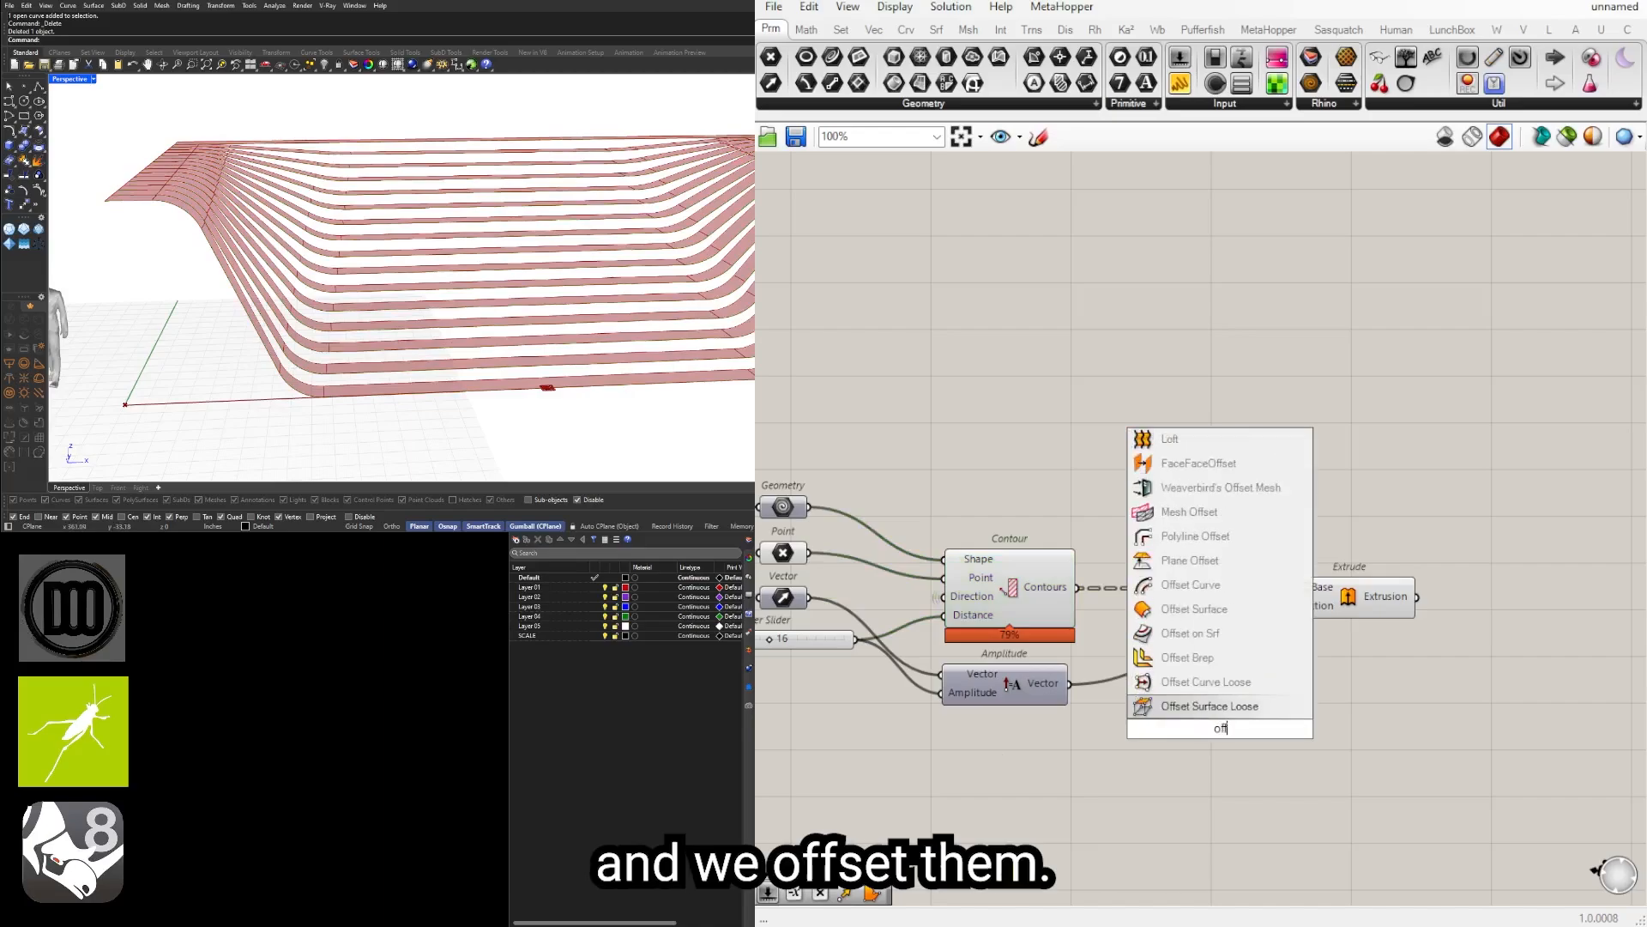
{"action": "left_click", "coordinate": [1223, 584]}
{"action": "left_click", "coordinate": [1033, 624]}
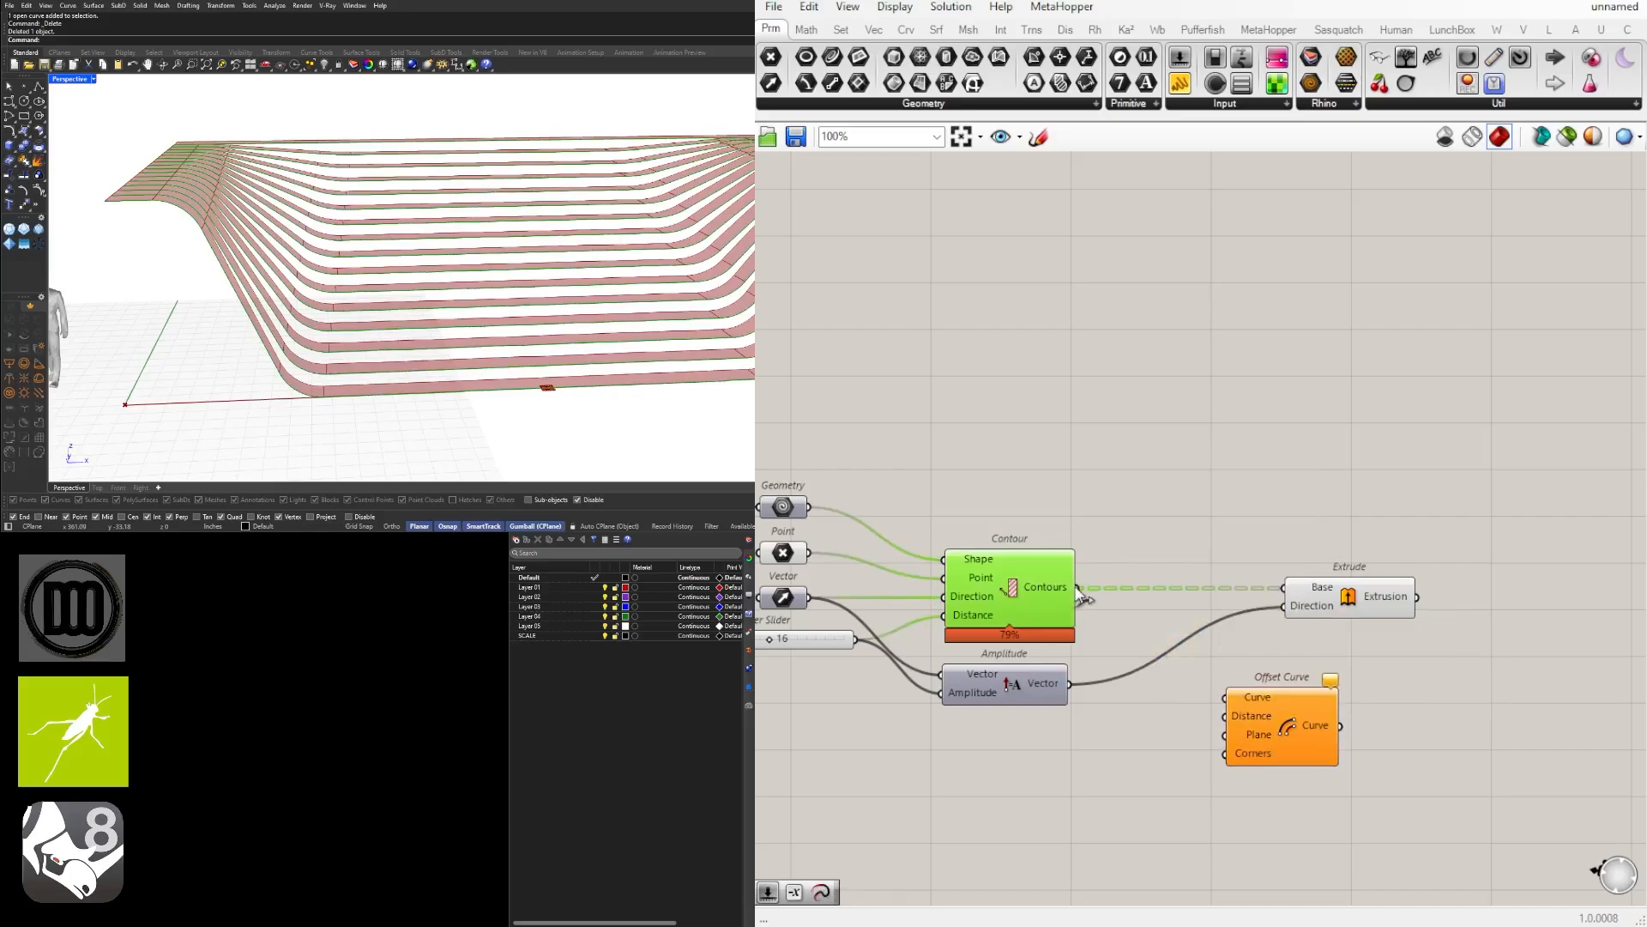
{"action": "left_click_drag", "start_coordinate": [1077, 588], "coordinate": [1317, 700]}
Step: Examine the offset curves relative to the extruded strips from behind, the side and the front
{"action": "right_click_drag", "start_coordinate": [244, 365], "coordinate": [426, 217]}
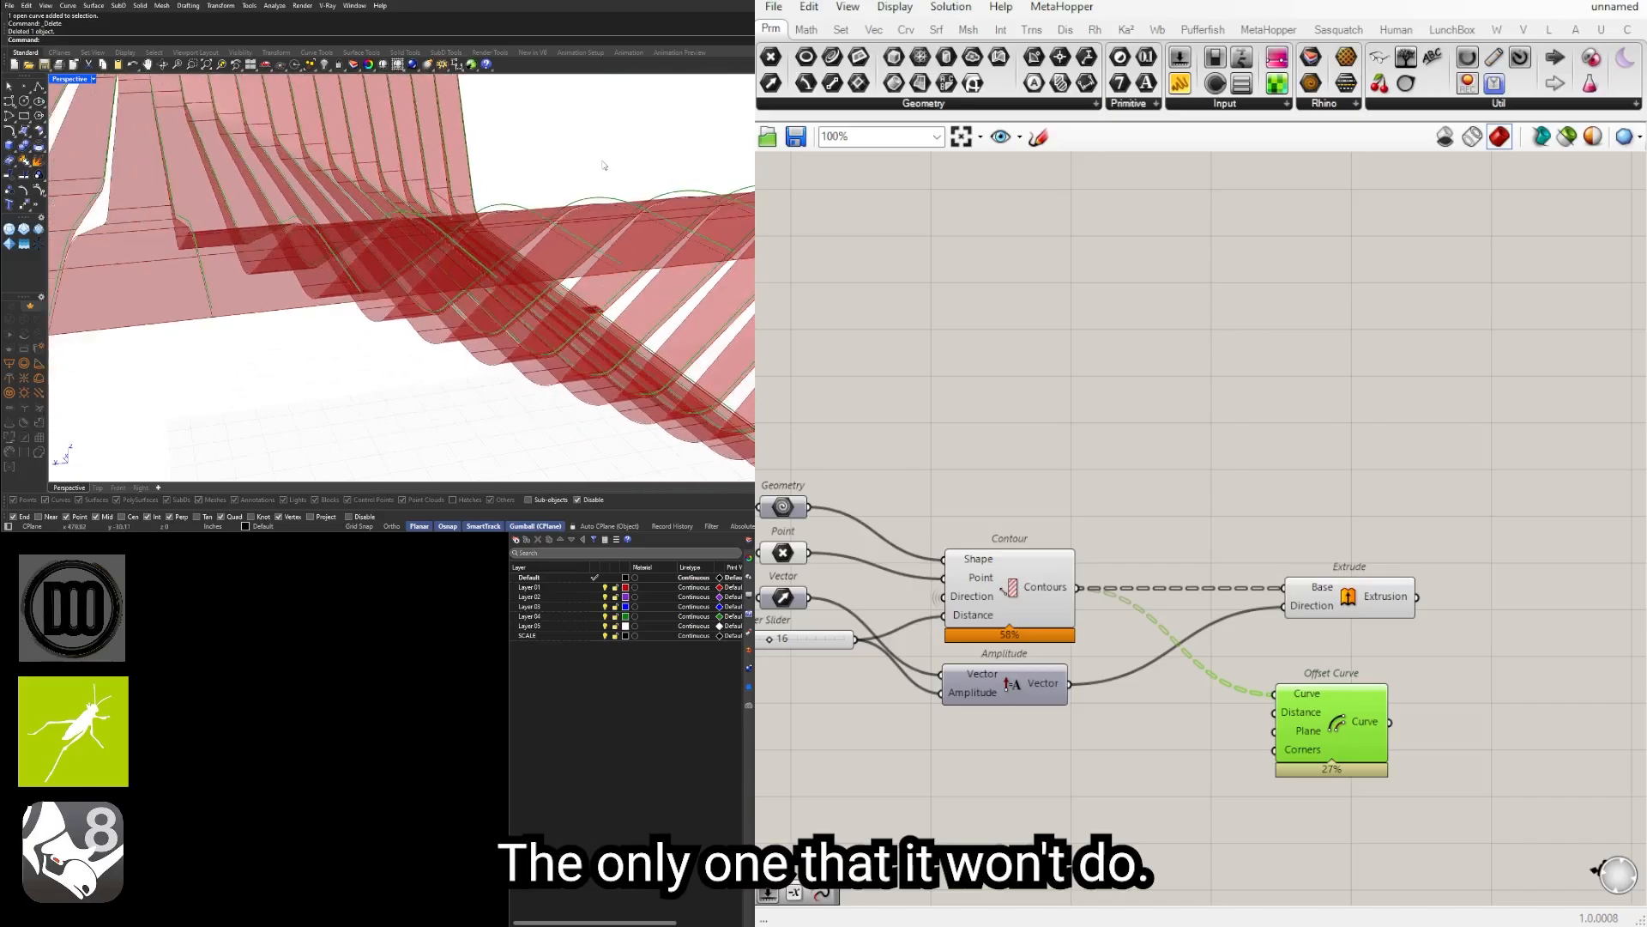
{"action": "right_click_drag", "start_coordinate": [603, 165], "coordinate": [451, 199]}
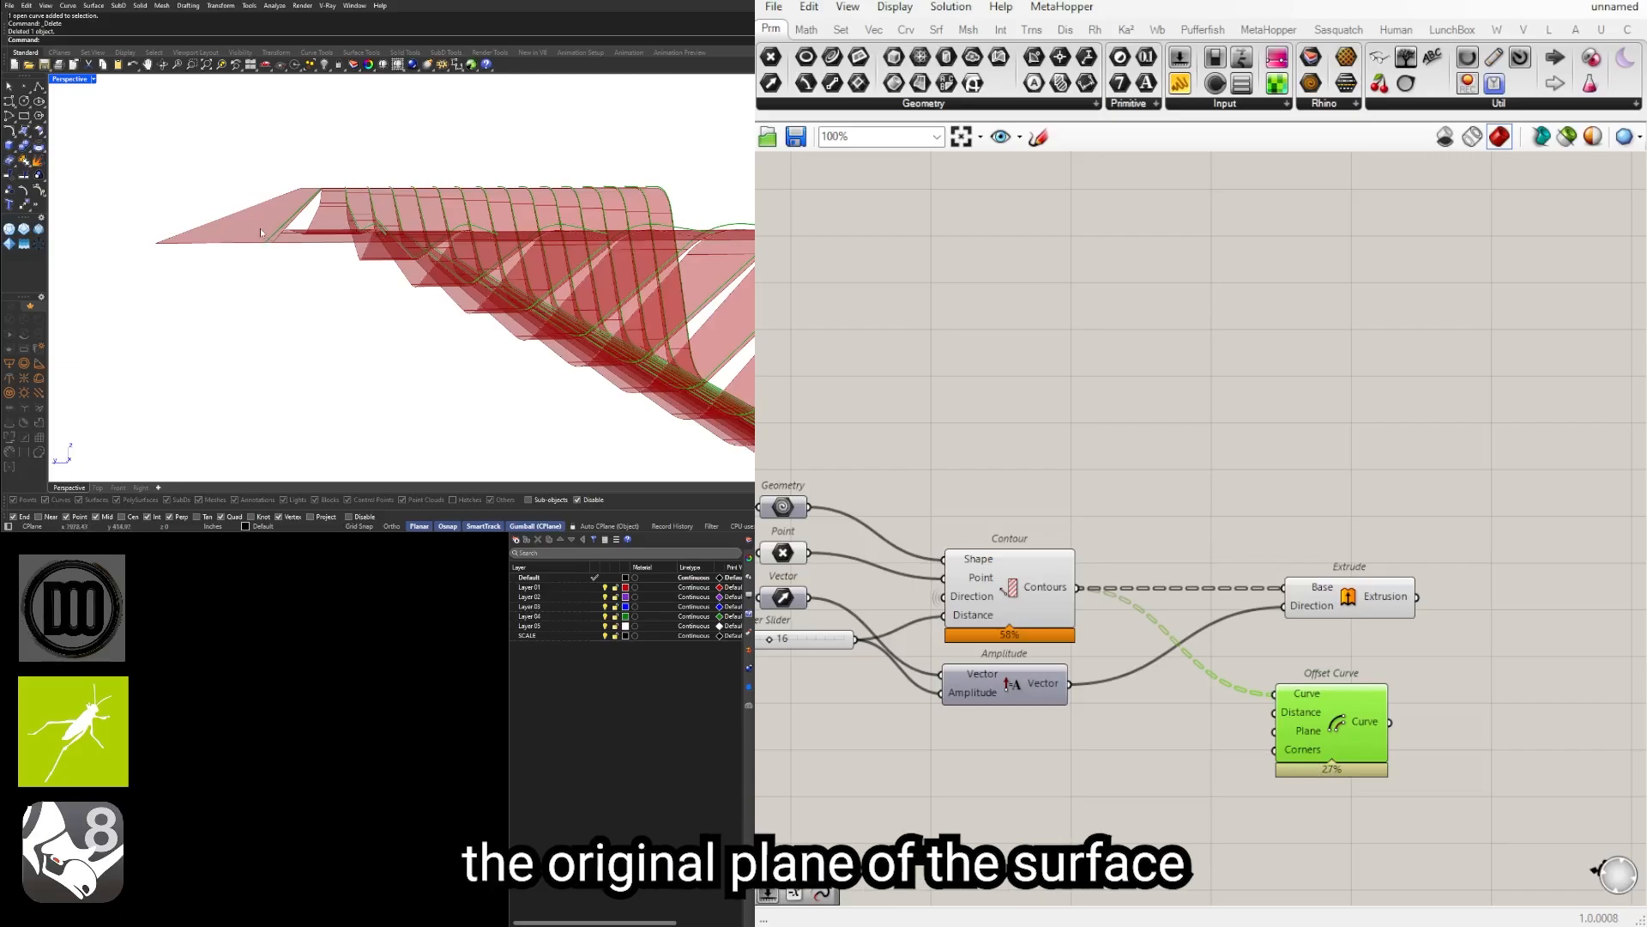
{"action": "right_click_drag", "start_coordinate": [261, 232], "coordinate": [276, 302]}
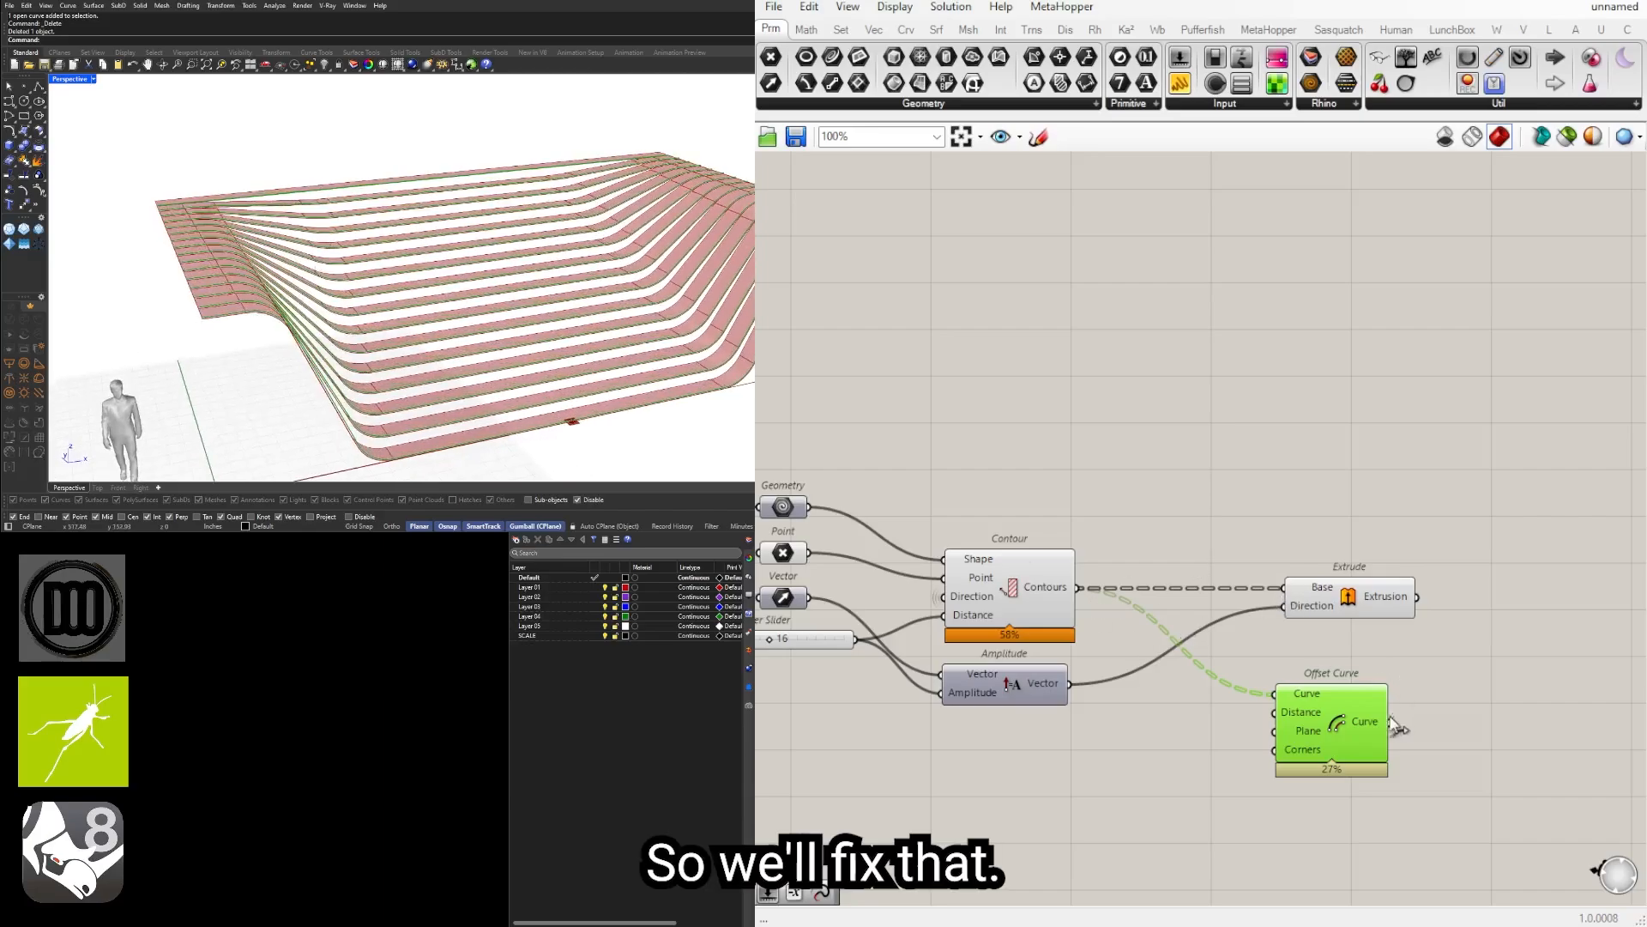
Step: Move the Offset Curve and Extrude components farther away from Contour to free up space between them
{"action": "left_click_drag", "start_coordinate": [1331, 695], "coordinate": [1411, 695]}
{"action": "left_click_drag", "start_coordinate": [1394, 604], "coordinate": [1450, 604]}
{"action": "double_click", "coordinate": [1213, 738]}
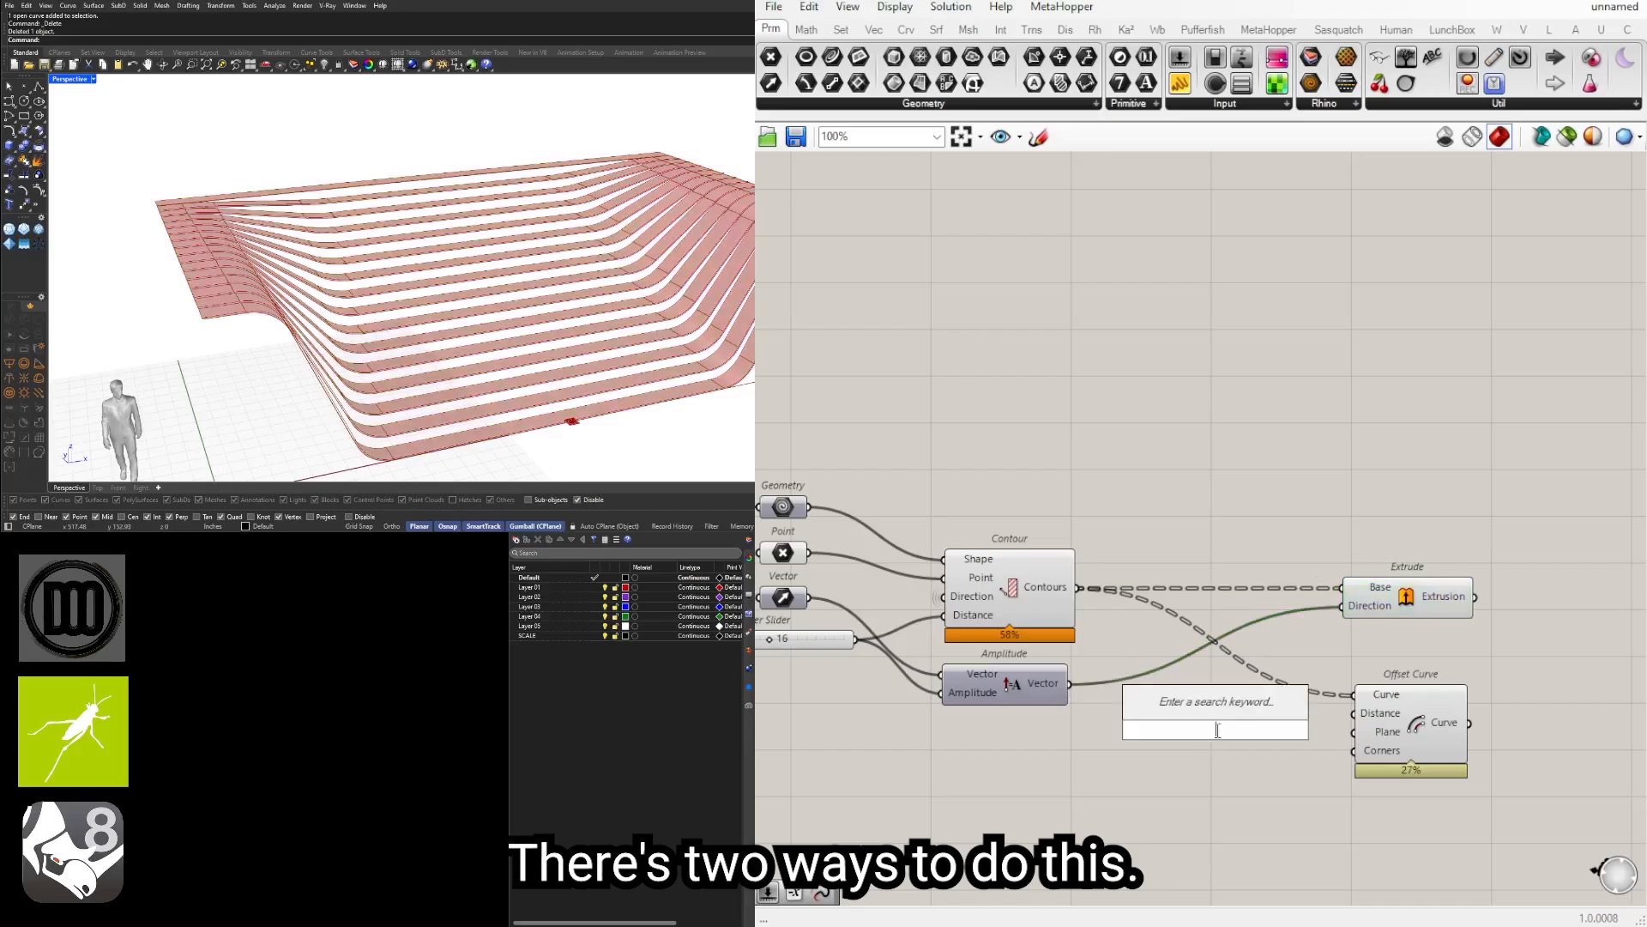
{"action": "type", "text": "cull"}
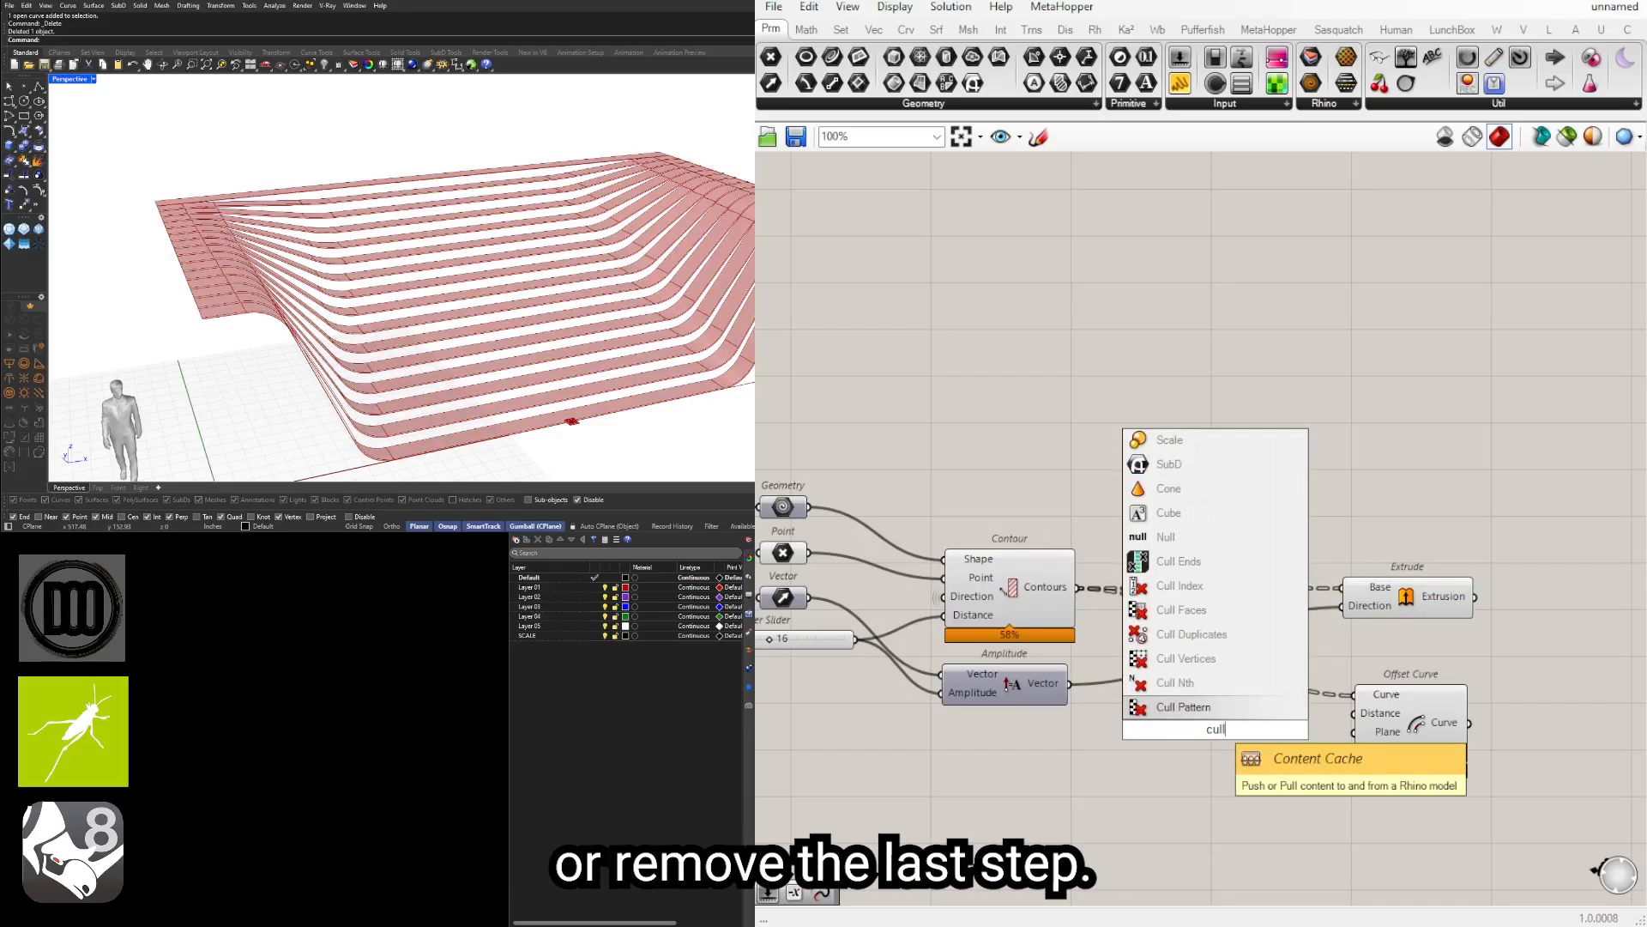
{"action": "key", "text": "Escape"}
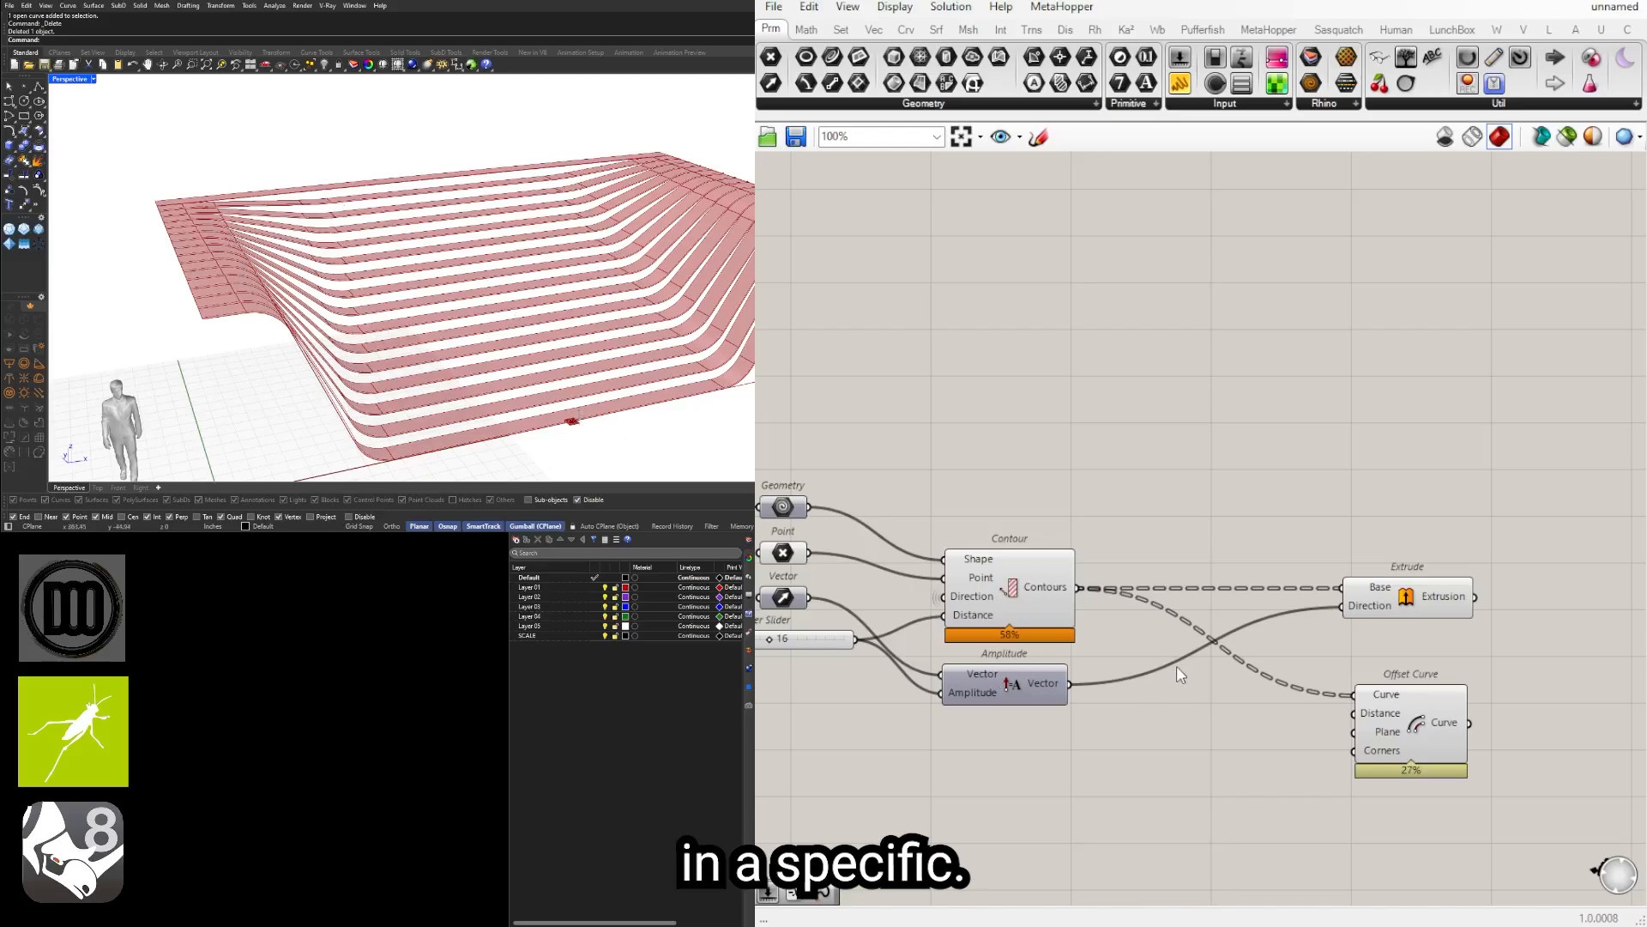
Step: Add a Cull Index component between Contour and Offset Curve and connect the Contours output to its List input
{"action": "left_click", "coordinate": [1063, 586]}
{"action": "scroll", "coordinate": [1115, 554], "scroll_direction": "down", "scroll_amount": 3}
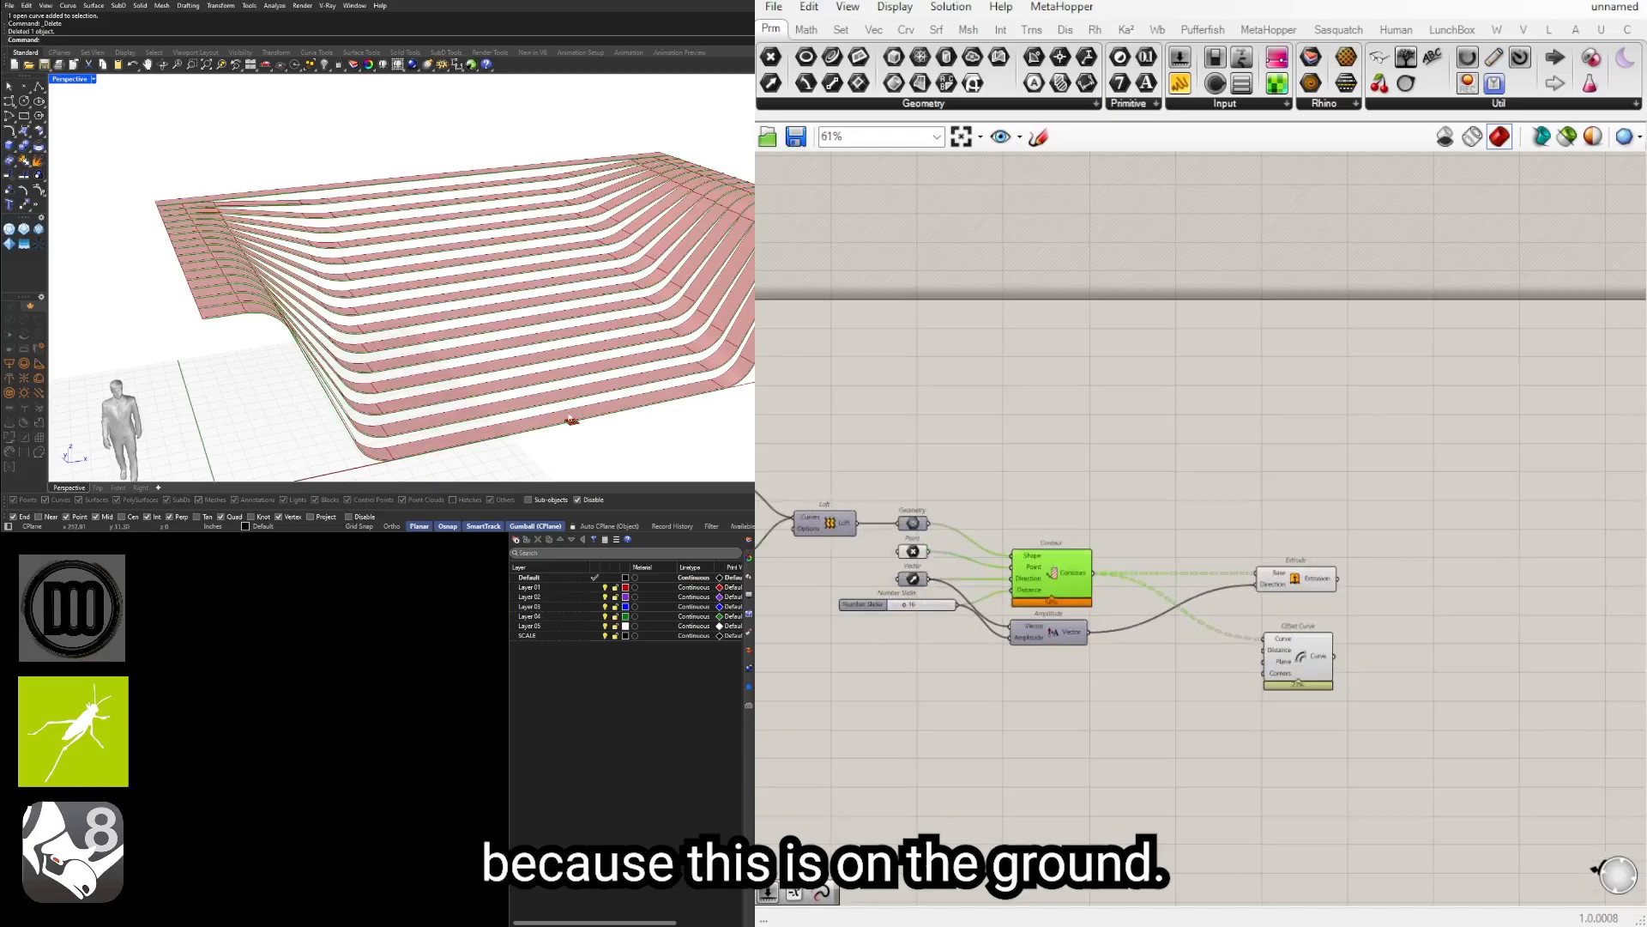
{"action": "scroll", "coordinate": [1116, 691], "scroll_direction": "up", "scroll_amount": 3}
{"action": "left_click", "coordinate": [1144, 684]}
{"action": "double_click", "coordinate": [1174, 667]}
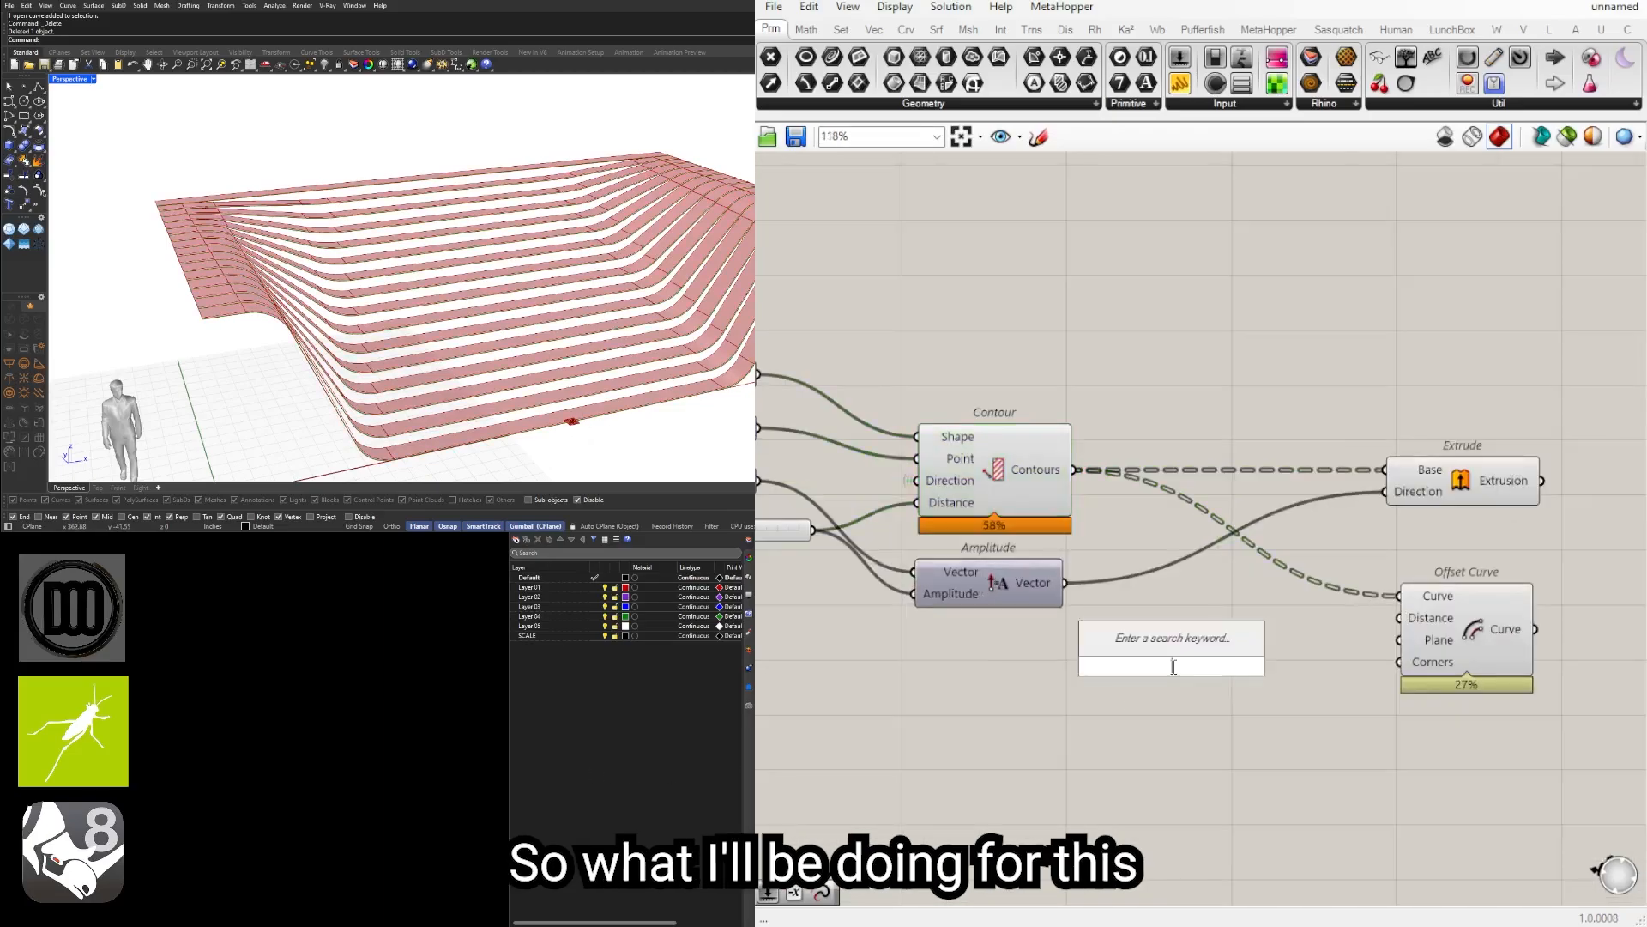
{"action": "type", "text": "cull"}
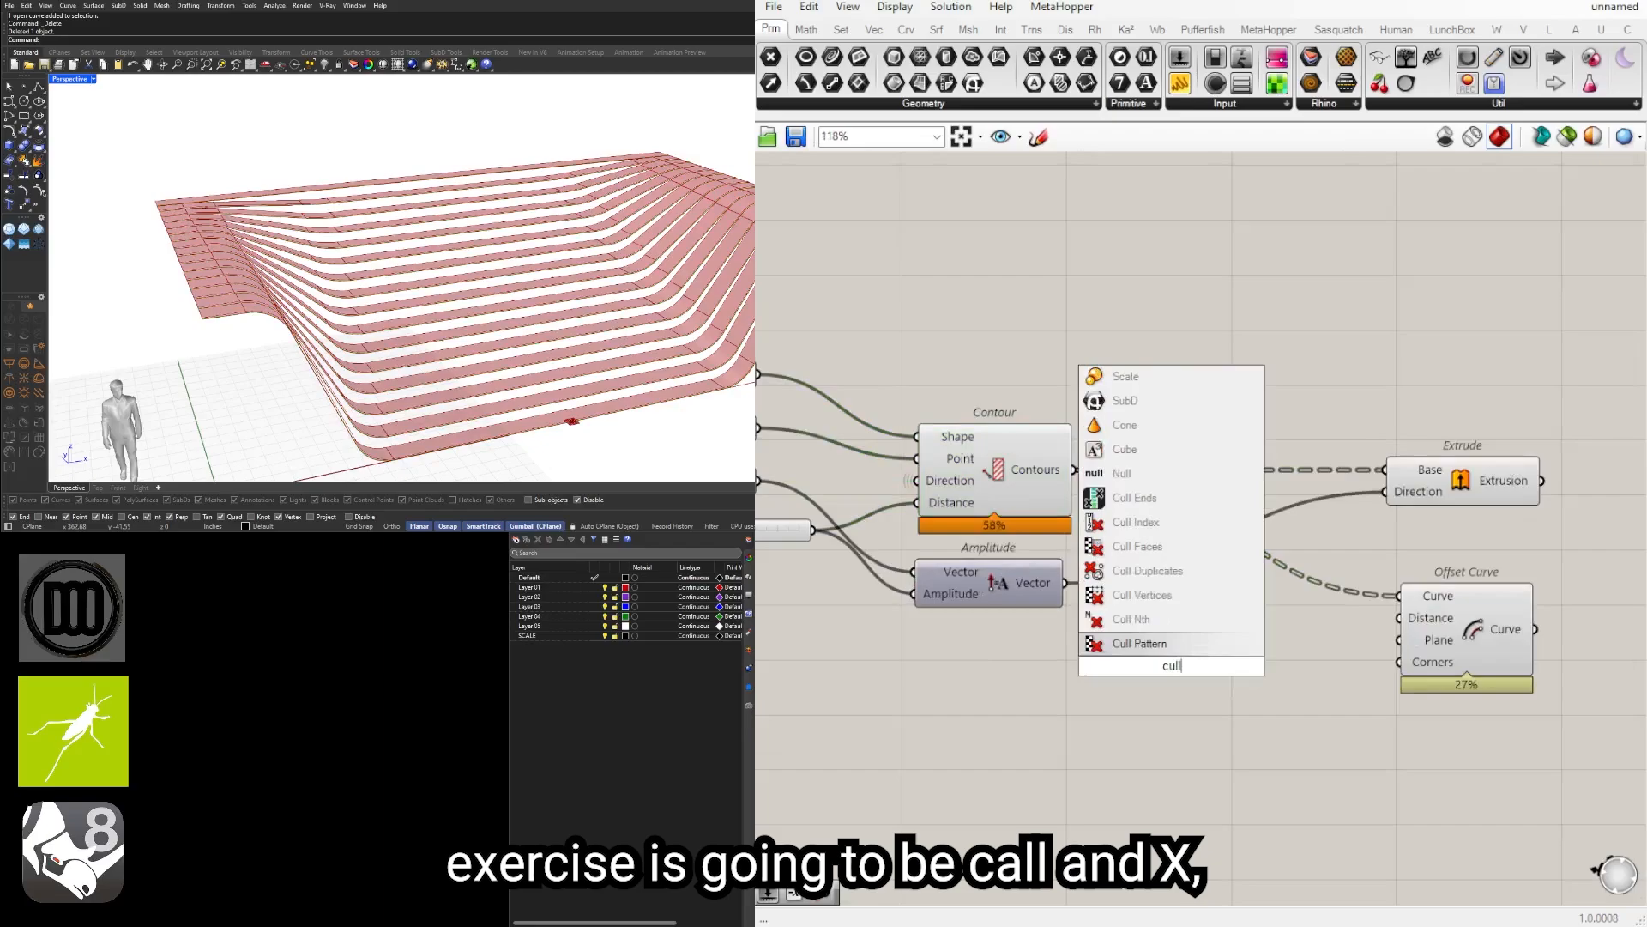
{"action": "left_click", "coordinate": [1133, 521]}
{"action": "left_click_drag", "start_coordinate": [1168, 654], "coordinate": [1206, 642]}
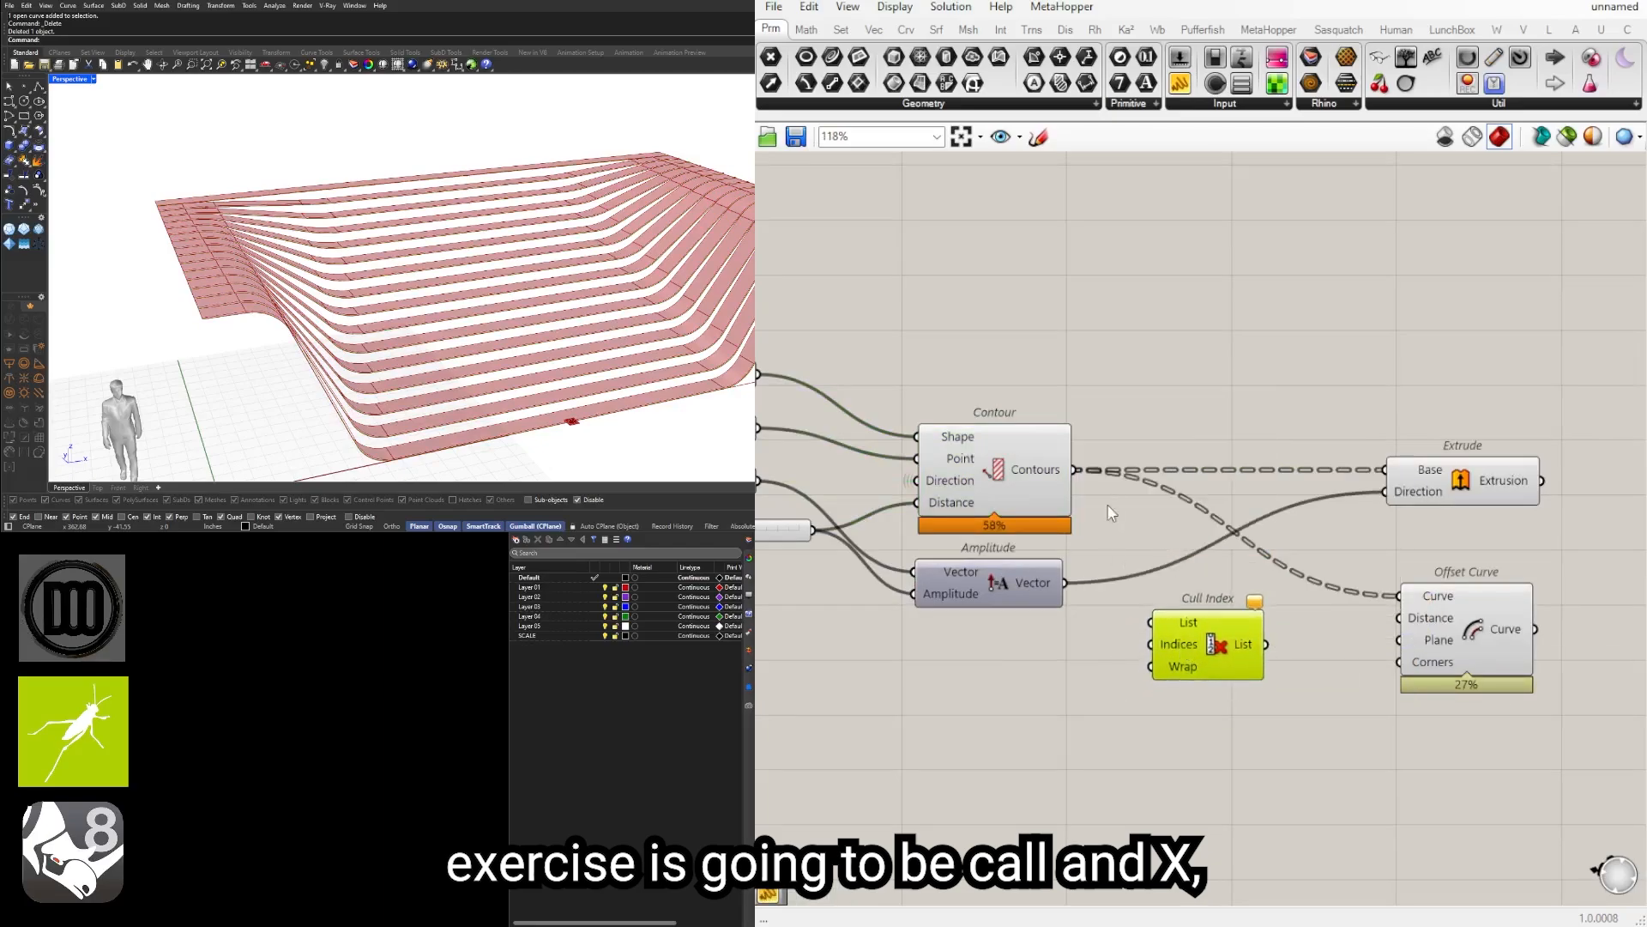
{"action": "left_click_drag", "start_coordinate": [1075, 473], "coordinate": [1212, 619]}
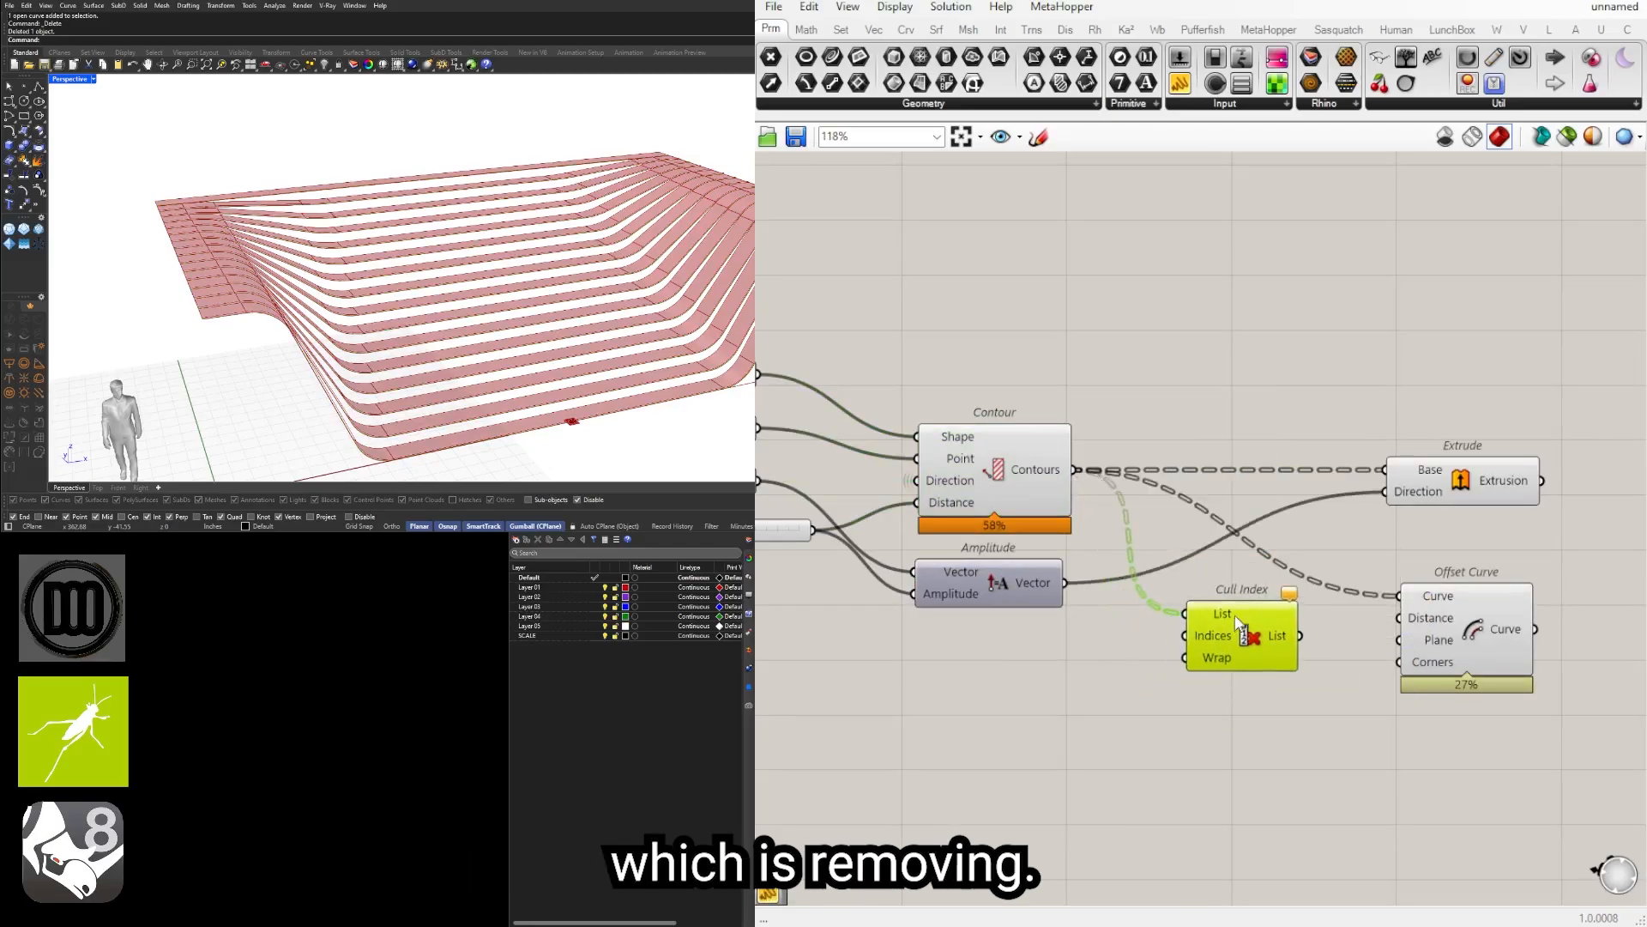
Step: Flatten the List input of the Cull Index component
{"action": "right_click", "coordinate": [1213, 619]}
{"action": "left_click", "coordinate": [1108, 666]}
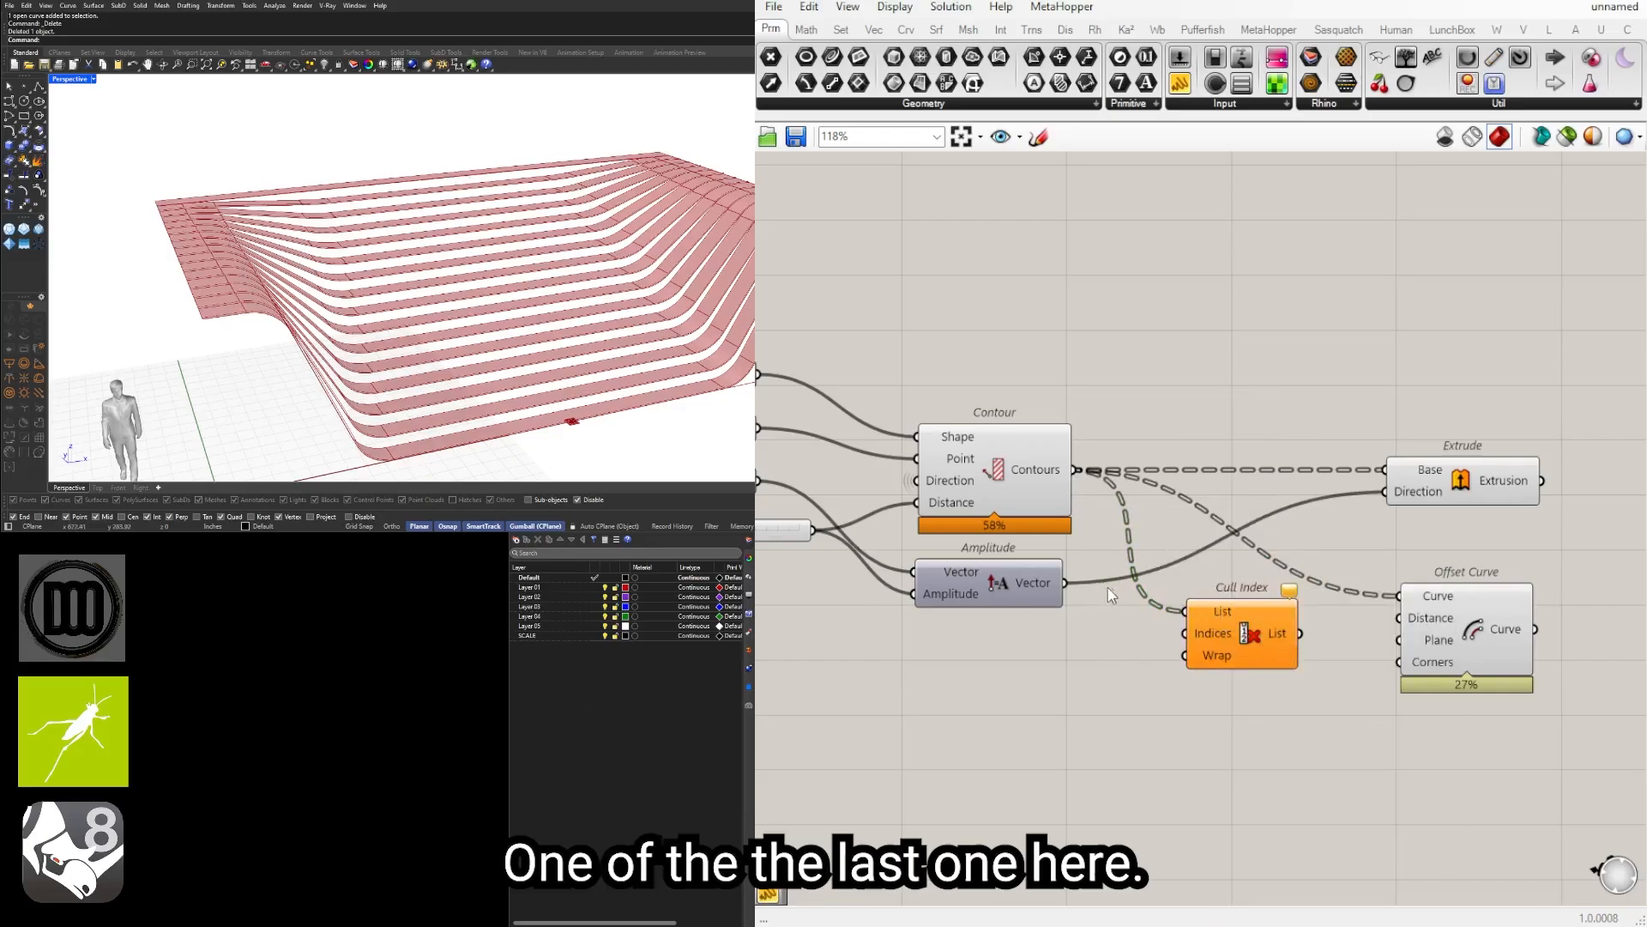
{"action": "right_click", "coordinate": [1196, 609]}
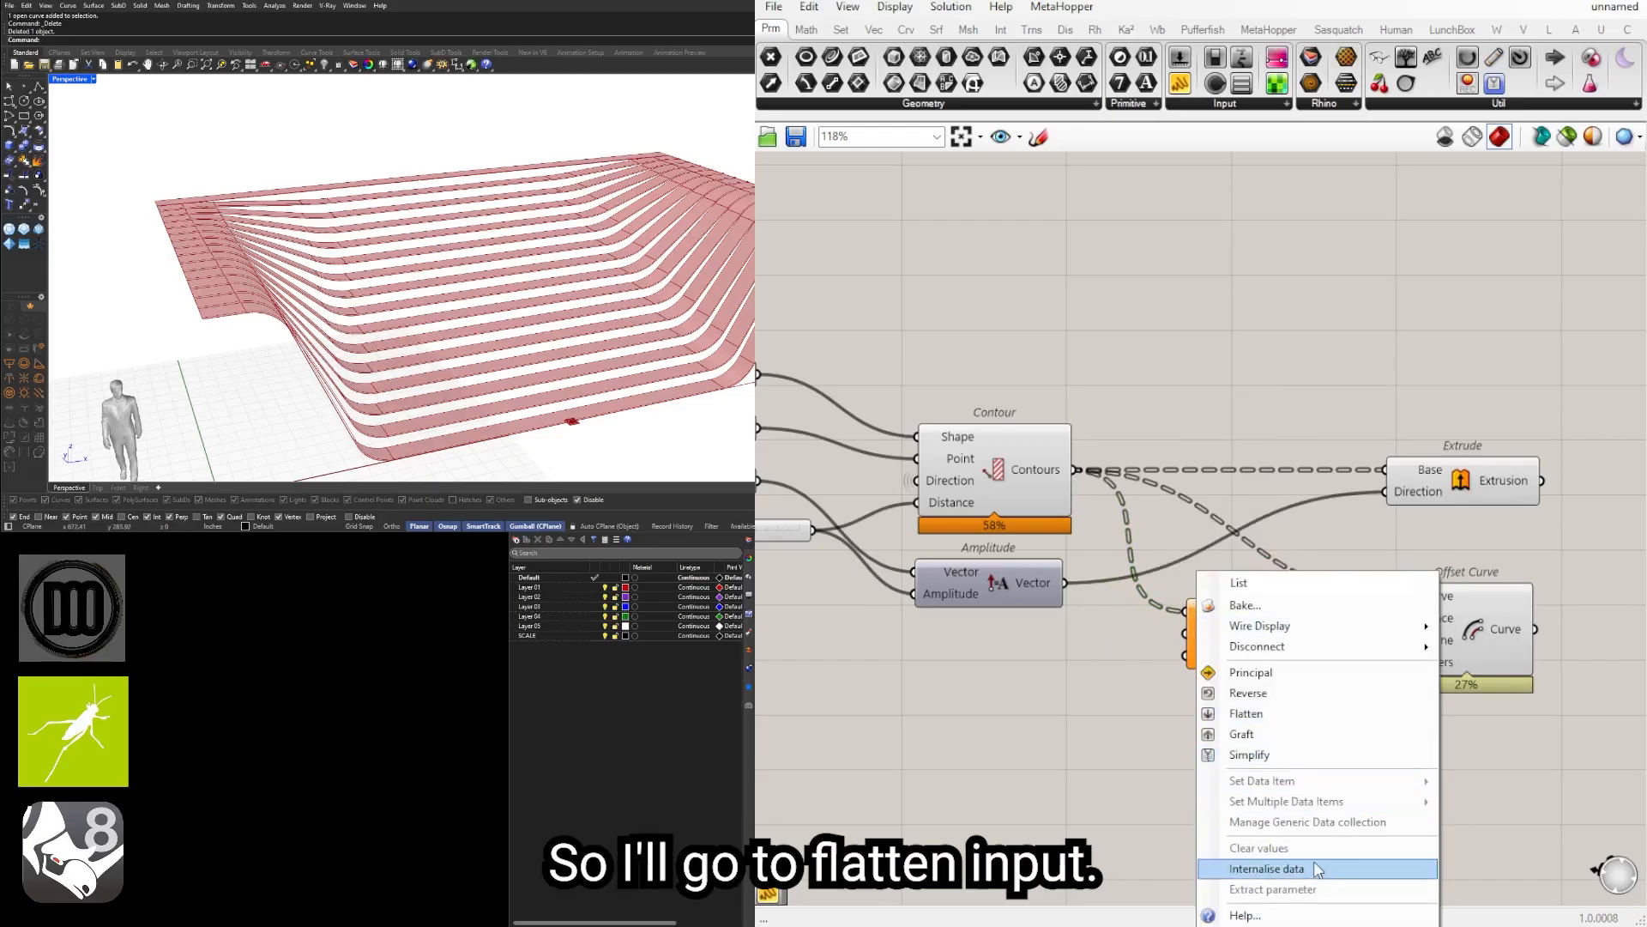
{"action": "left_click", "coordinate": [1310, 713]}
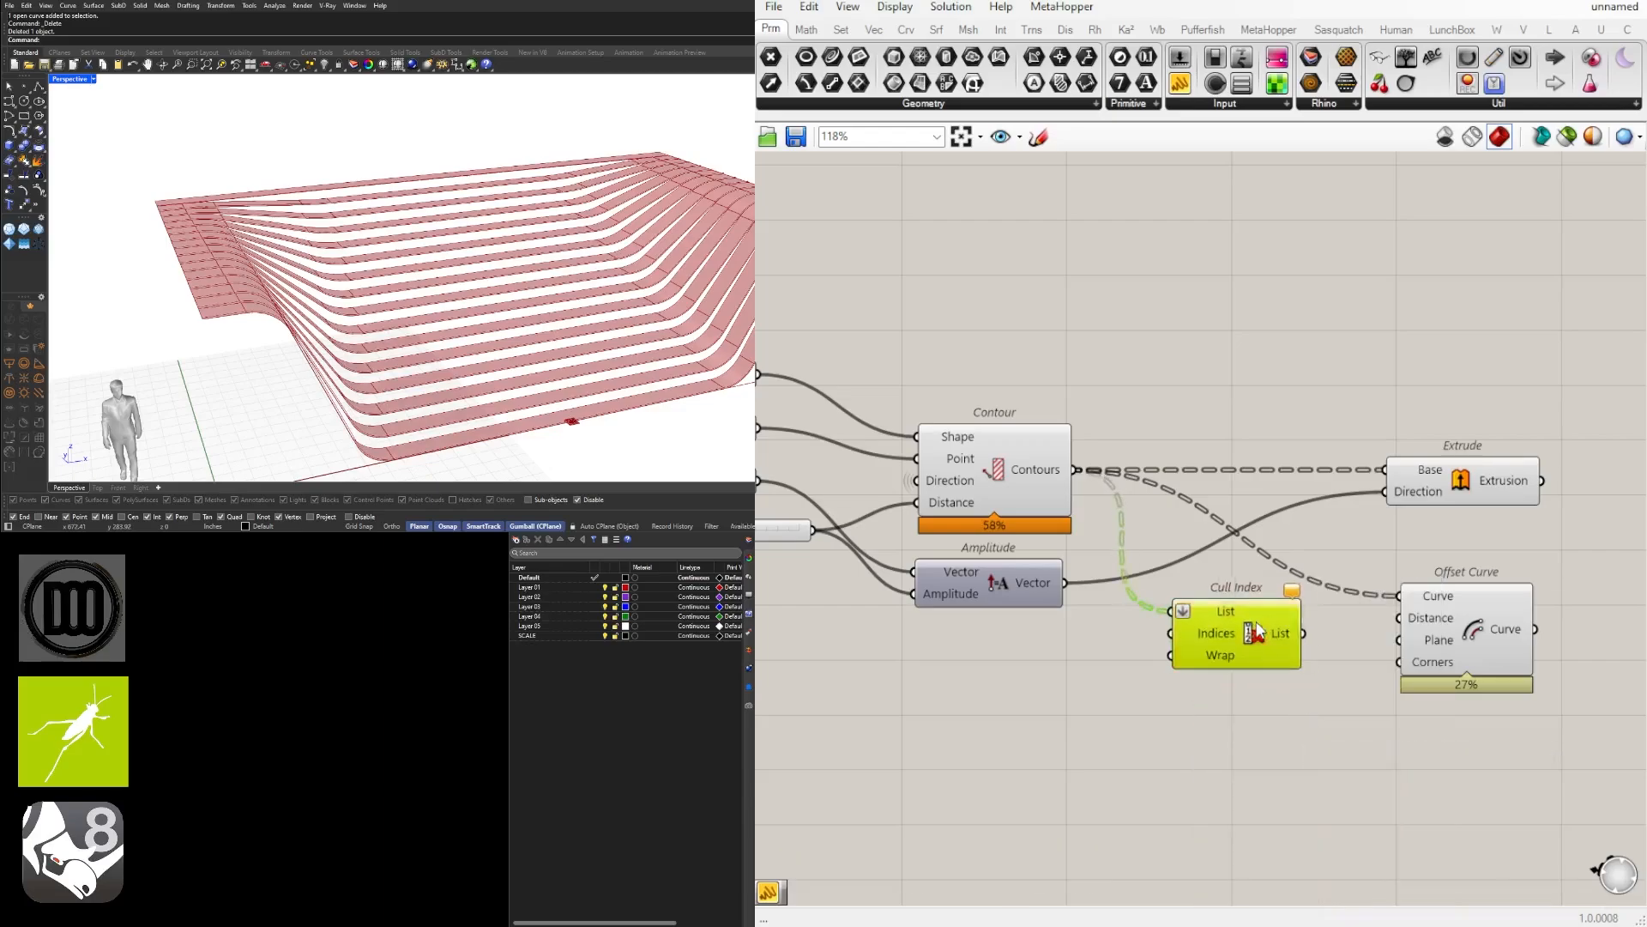
Step: Set the Cull Index component's Indices input to the integer -1
{"action": "right_click", "coordinate": [1237, 640]}
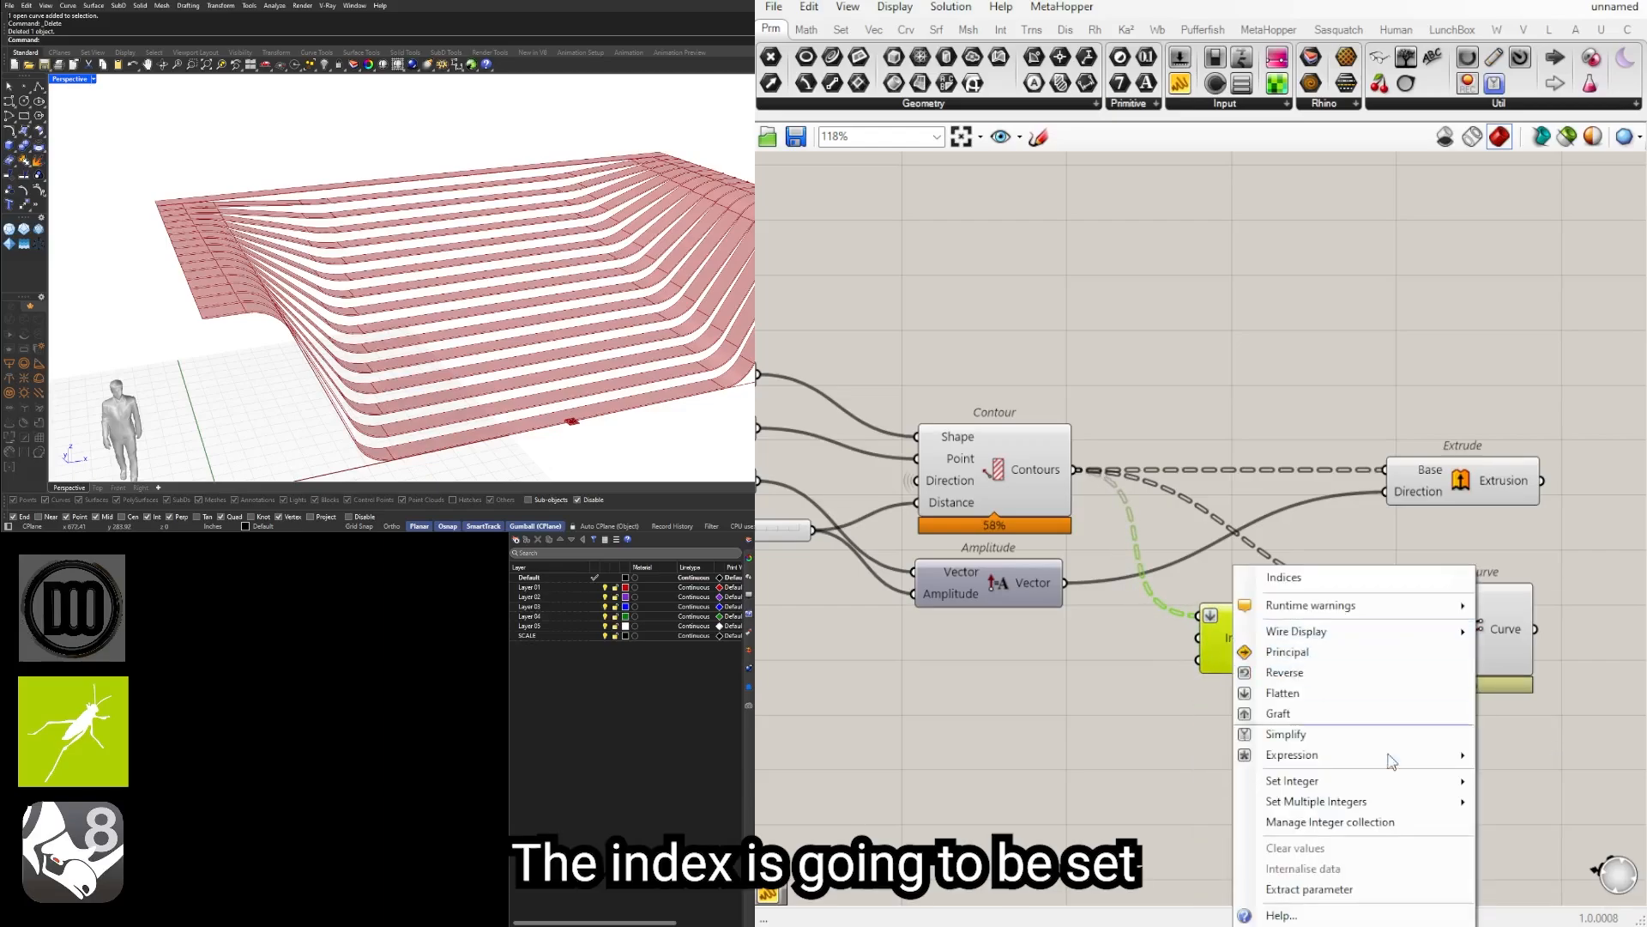
{"action": "mouse_move", "coordinate": [1394, 779]}
{"action": "left_click", "coordinate": [1579, 784]}
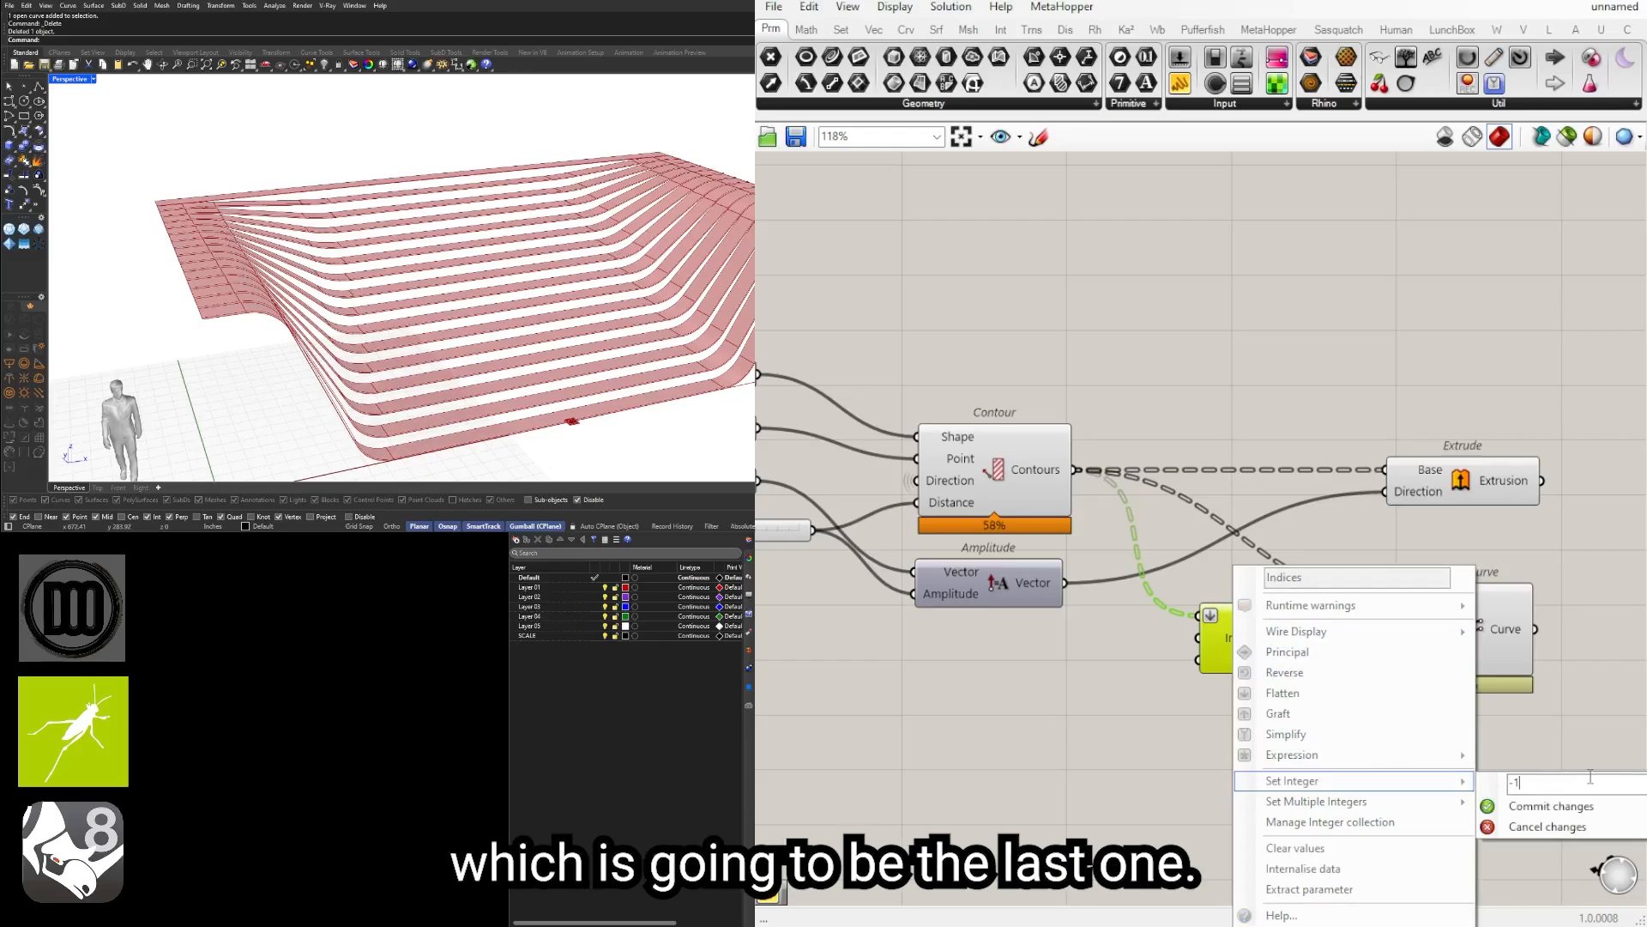
{"action": "left_click", "coordinate": [1536, 805]}
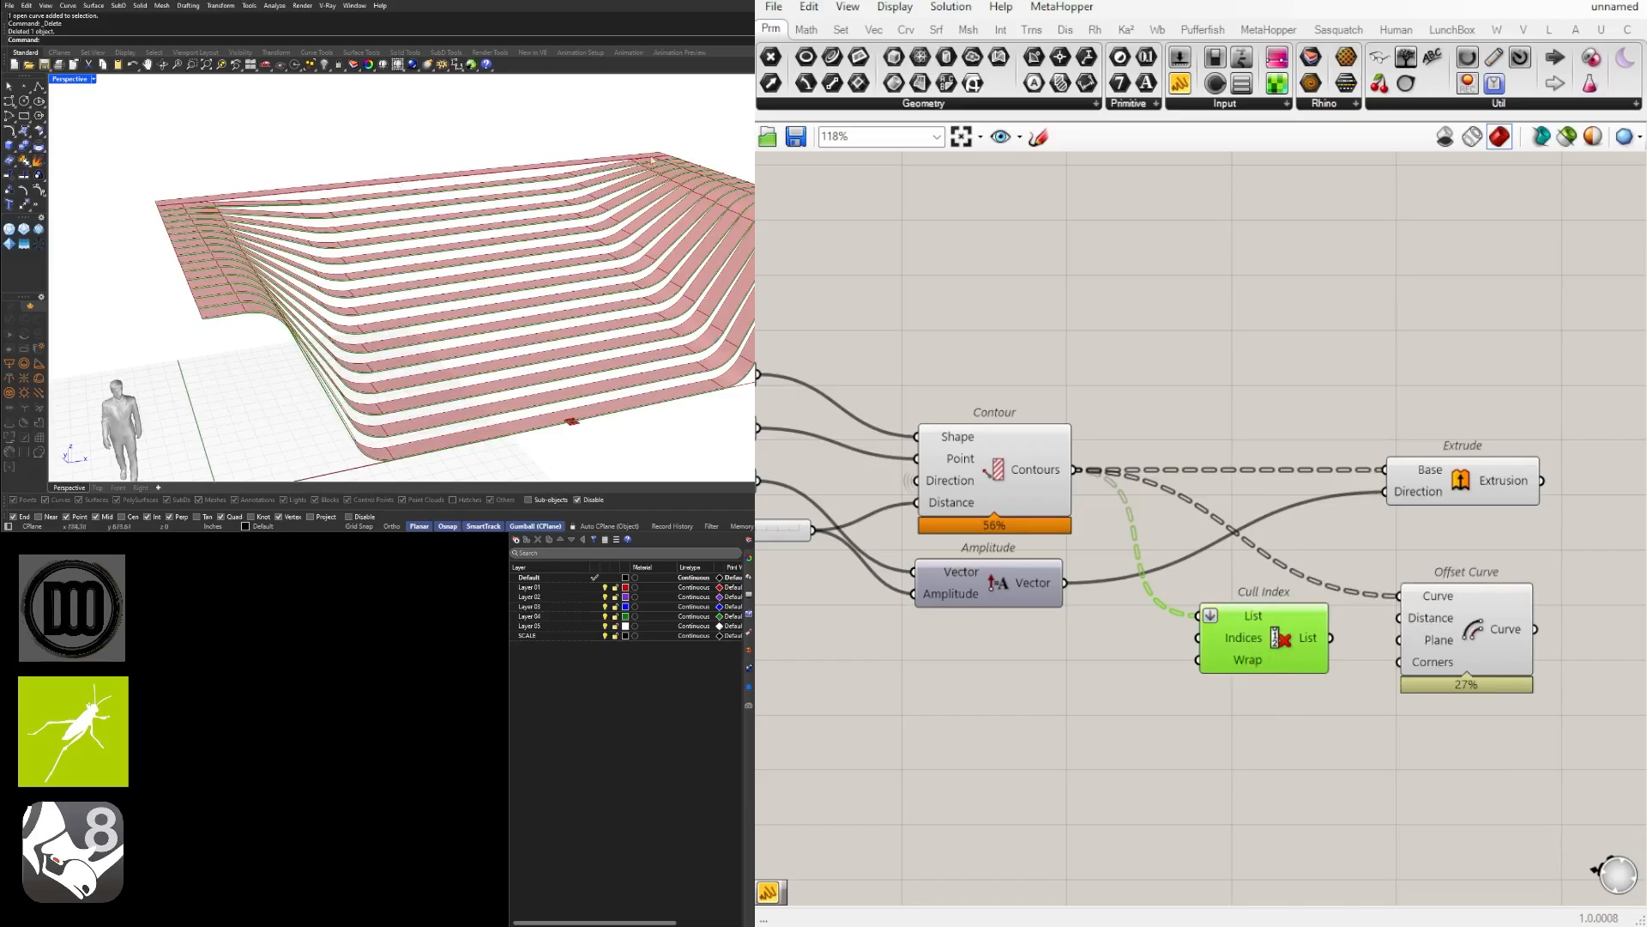
Step: Feed the Cull Index list into Offset Curve's Curve input instead of the contours, and disconnect Contours from Extrude's Base input
{"action": "left_click_drag", "start_coordinate": [1331, 638], "coordinate": [1495, 652]}
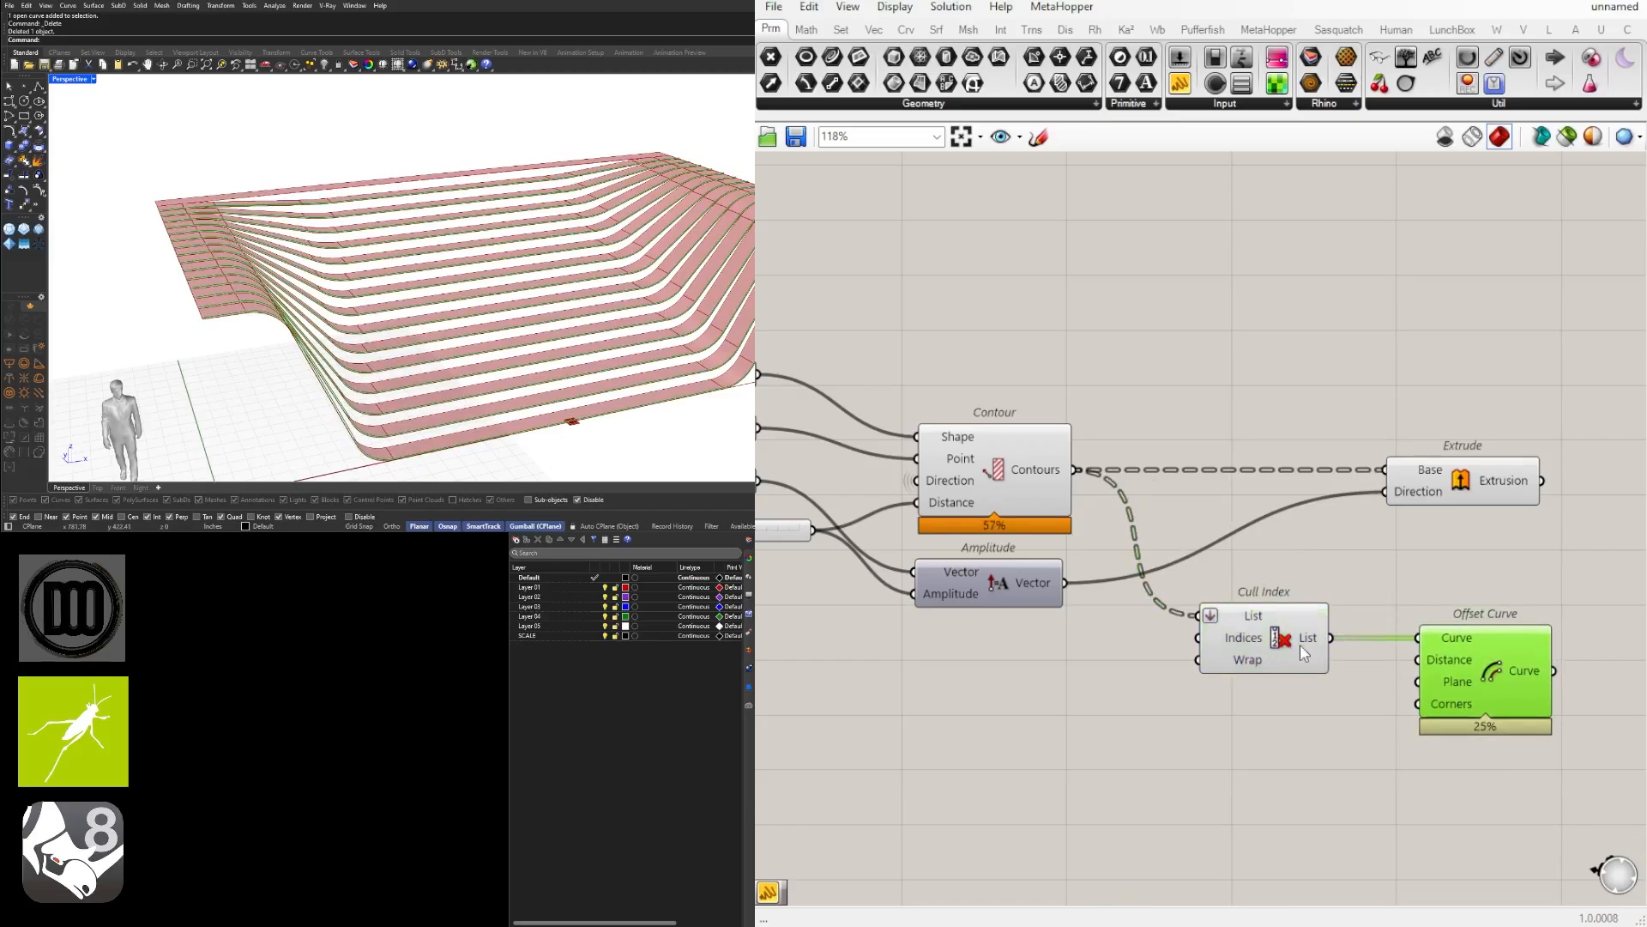
{"action": "left_click", "coordinate": [1489, 488]}
{"action": "right_click_drag", "start_coordinate": [1489, 488], "coordinate": [1311, 489]}
{"action": "left_click_drag", "start_coordinate": [1310, 490], "coordinate": [1545, 489]}
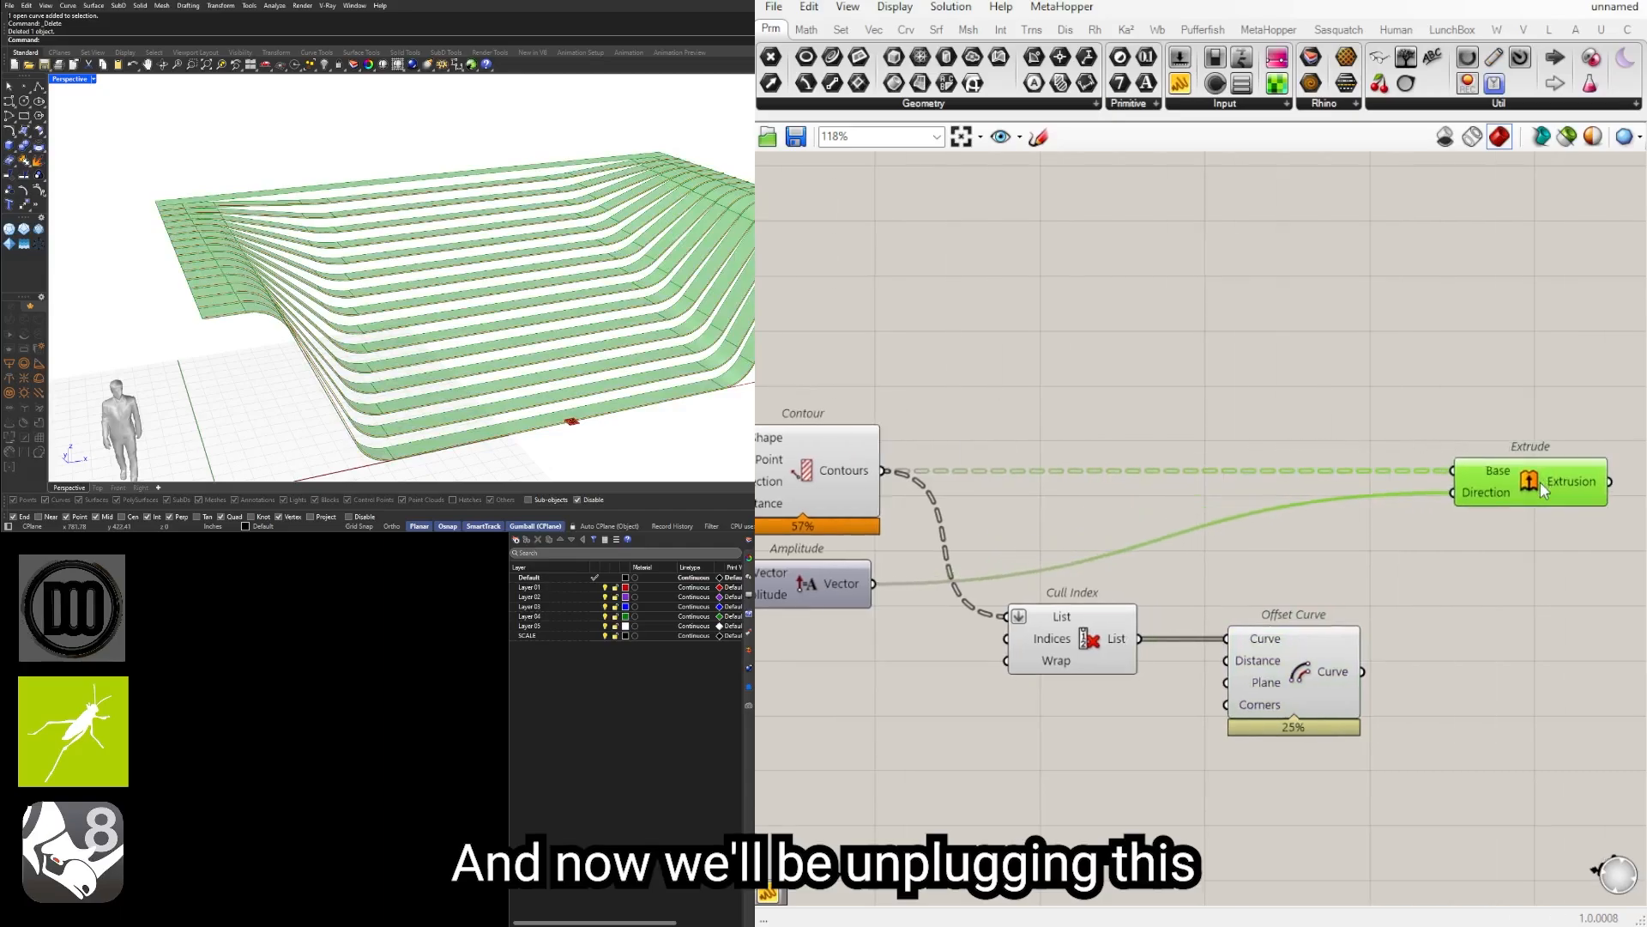
{"action": "scroll", "coordinate": [1431, 477], "scroll_direction": "down", "scroll_amount": 2}
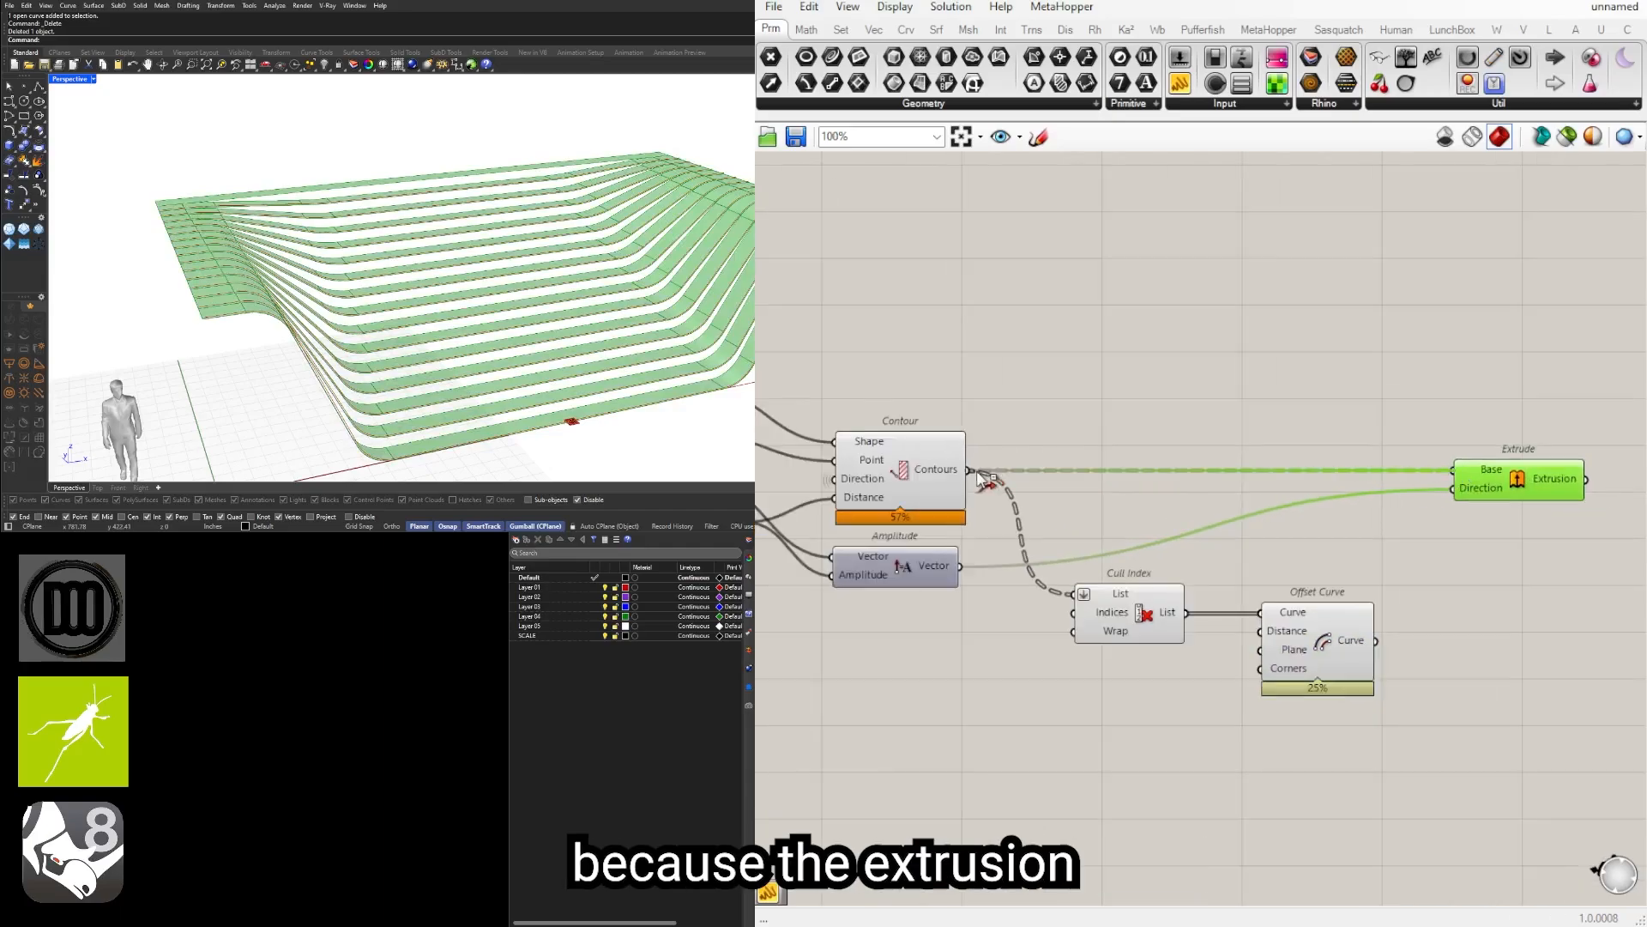
{"action": "left_click_drag", "start_coordinate": [1470, 492], "coordinate": [1500, 479], "text": "ctrl"}
{"action": "left_click", "coordinate": [1403, 671]}
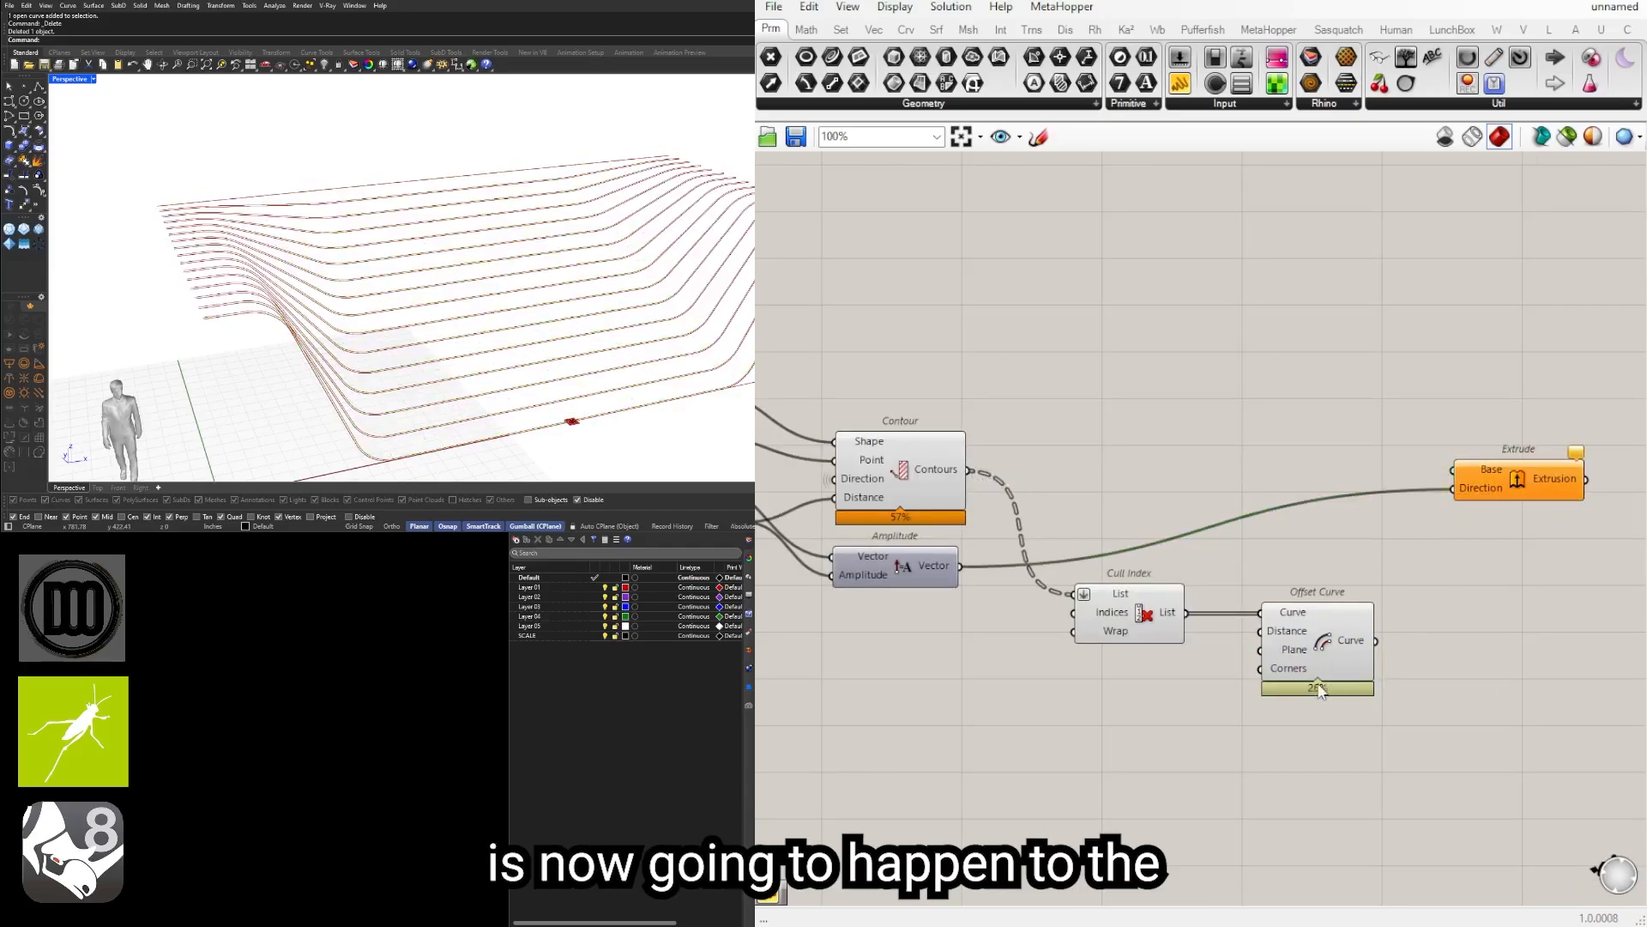
Step: Move Offset Curve farther from Cull Index and connect a new number slider set to 6.00 to its Distance input
{"action": "scroll", "coordinate": [1296, 652], "scroll_direction": "up", "scroll_amount": 2}
{"action": "left_click_drag", "start_coordinate": [1300, 654], "coordinate": [1261, 651]}
{"action": "right_click_drag", "start_coordinate": [1130, 681], "coordinate": [1390, 641]}
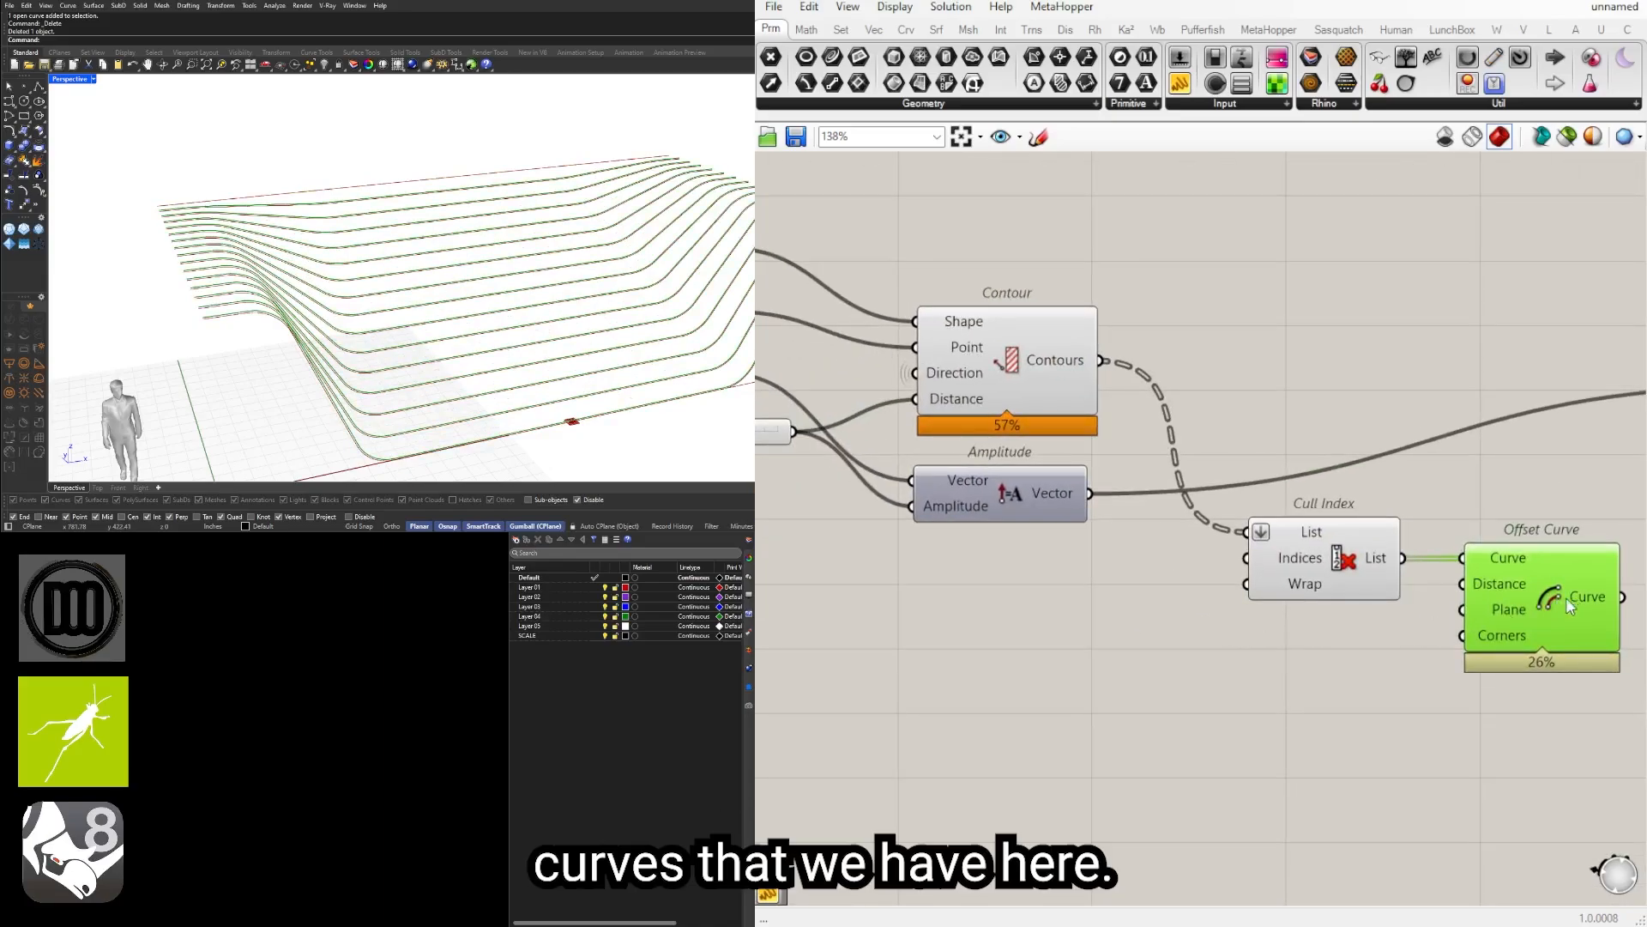
{"action": "right_click_drag", "start_coordinate": [1567, 597], "coordinate": [1241, 583]}
{"action": "left_click_drag", "start_coordinate": [1186, 615], "coordinate": [1311, 584]}
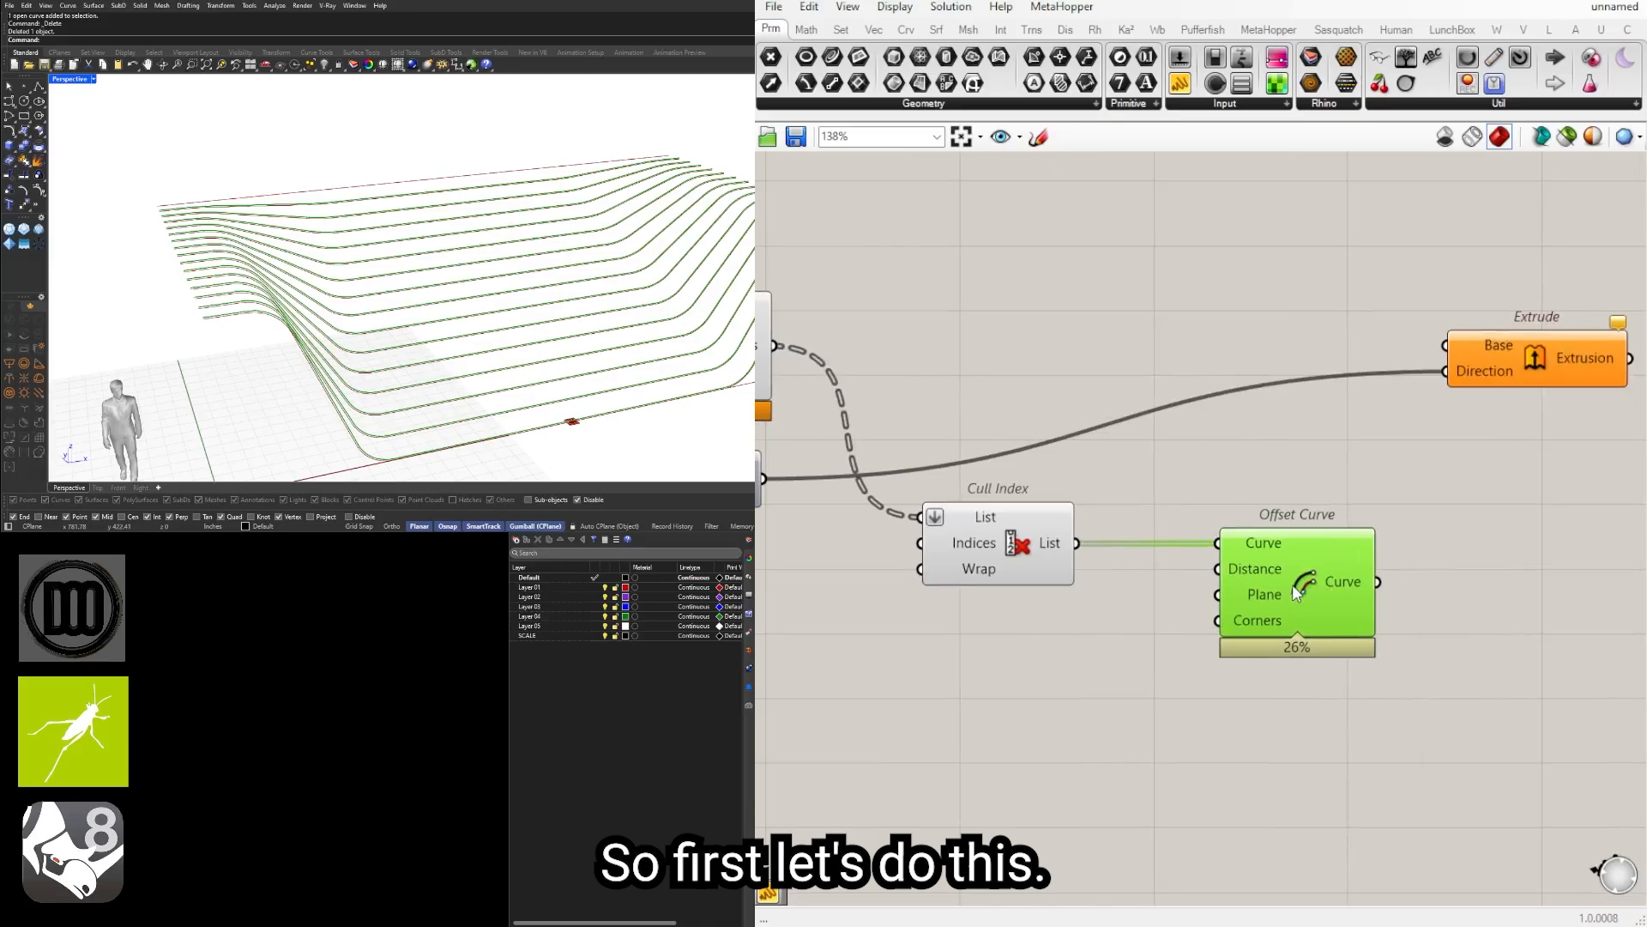
{"action": "double_click", "coordinate": [998, 672]}
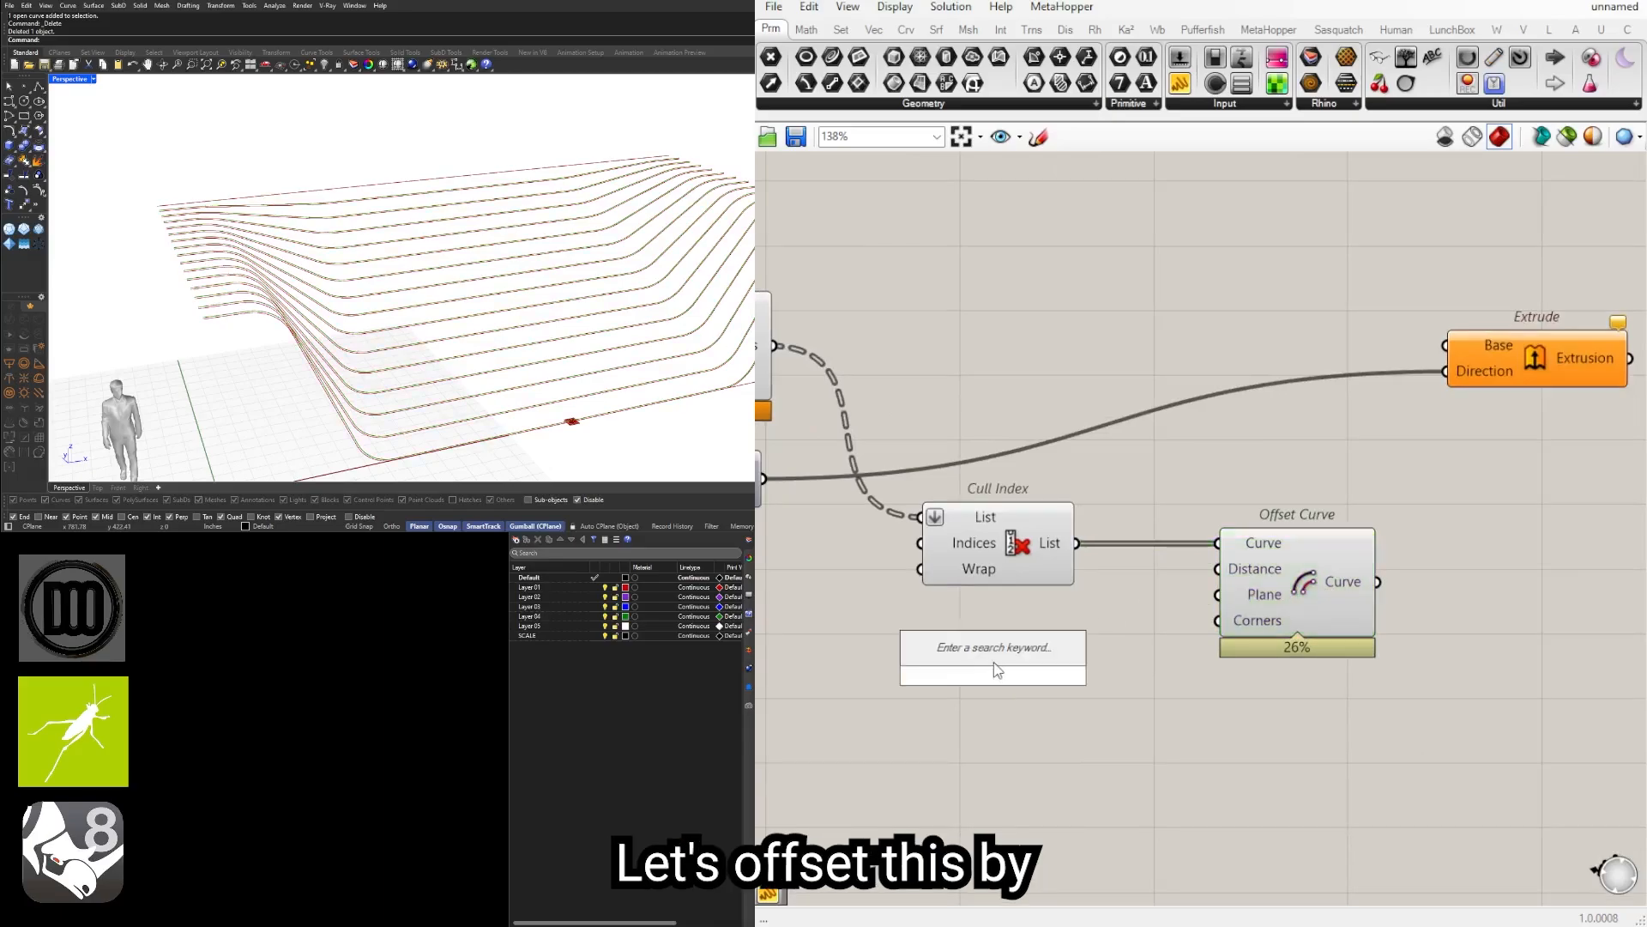
{"action": "type", "text": "6."}
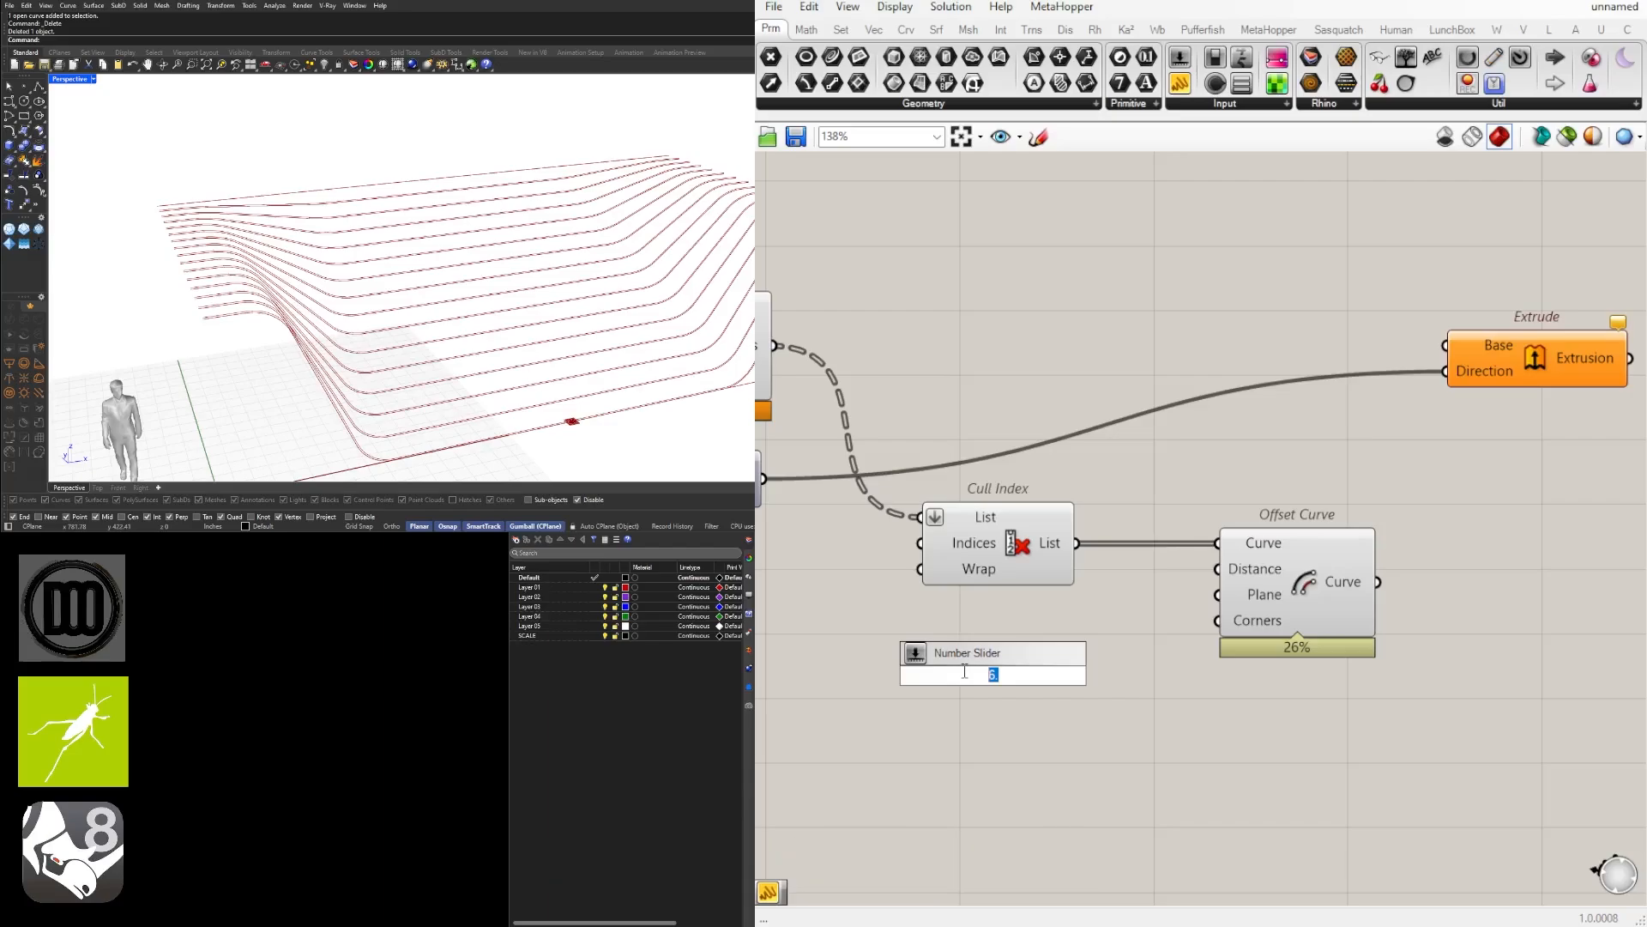
{"action": "key", "text": "Return"}
{"action": "left_click_drag", "start_coordinate": [1094, 678], "coordinate": [1220, 569]}
{"action": "left_click_drag", "start_coordinate": [1279, 573], "coordinate": [1318, 573]}
Step: Duplicate the Offset Curve component below the original and place a copy of the 6.00 slider beneath the first slider
{"action": "right_click_drag", "start_coordinate": [382, 343], "coordinate": [376, 299]}
{"action": "right_click_drag", "start_coordinate": [1301, 602], "coordinate": [1261, 592]}
{"action": "left_click_drag", "start_coordinate": [1294, 604], "coordinate": [1431, 600]}
{"action": "left_click_drag", "start_coordinate": [1430, 571], "coordinate": [1433, 712]}
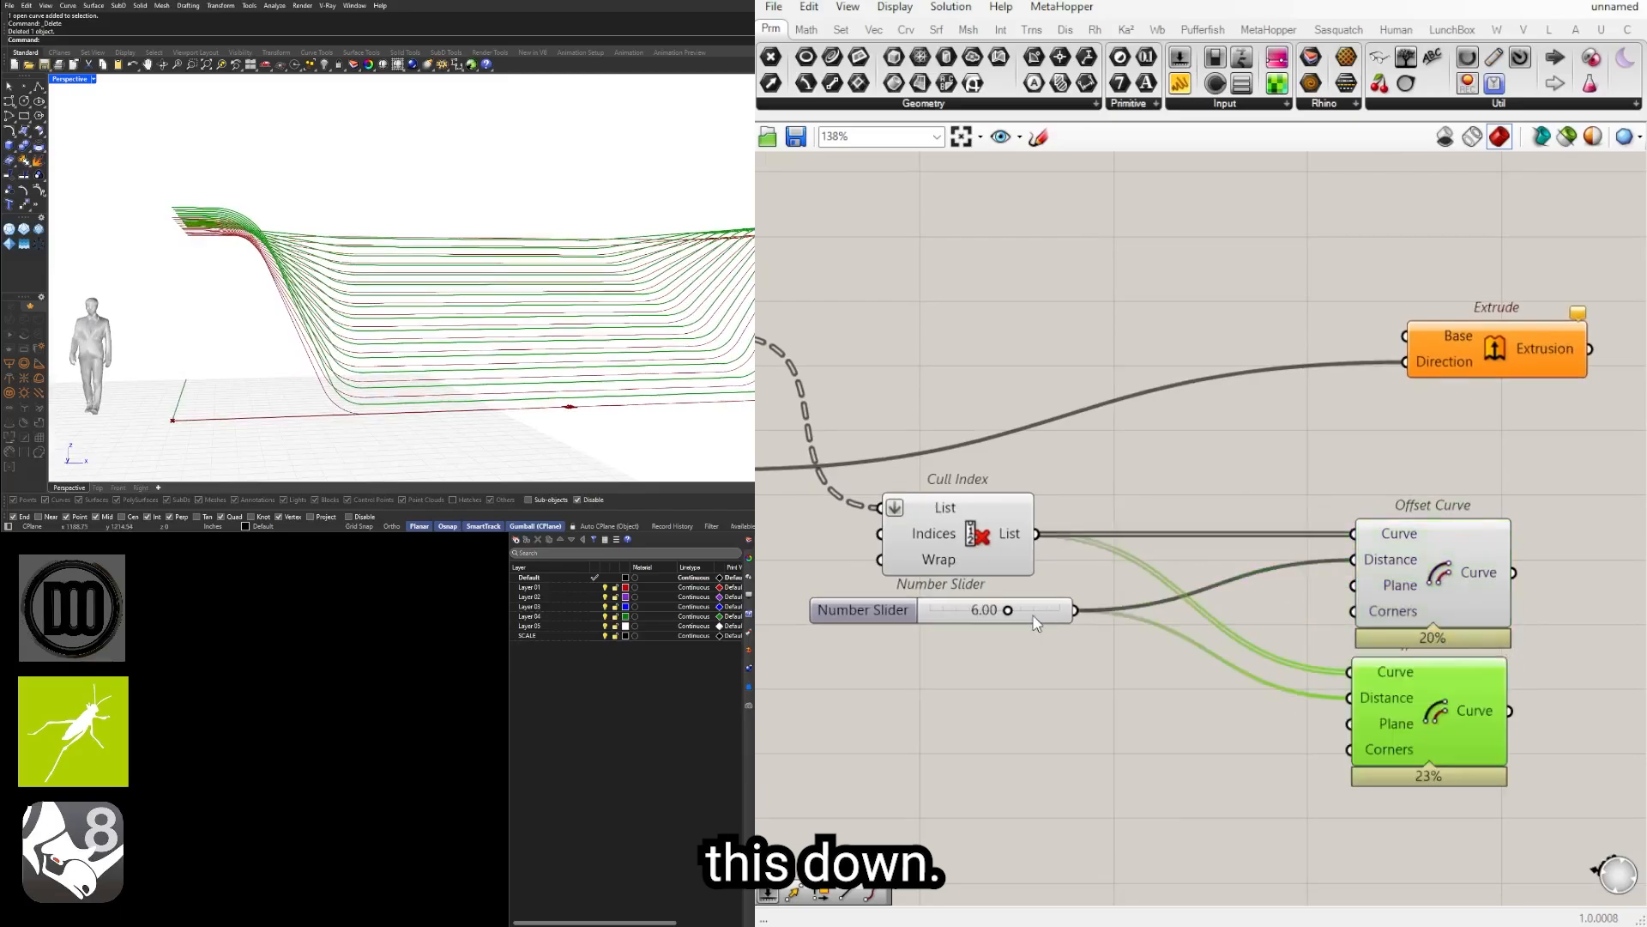
{"action": "left_click_drag", "start_coordinate": [1036, 614], "coordinate": [1041, 657], "text": "alt"}
Step: Add a Negative component and wire the second slider through it into the lower Offset Curve's Distance input
{"action": "double_click", "coordinate": [1132, 701]}
{"action": "type", "text": "neg"}
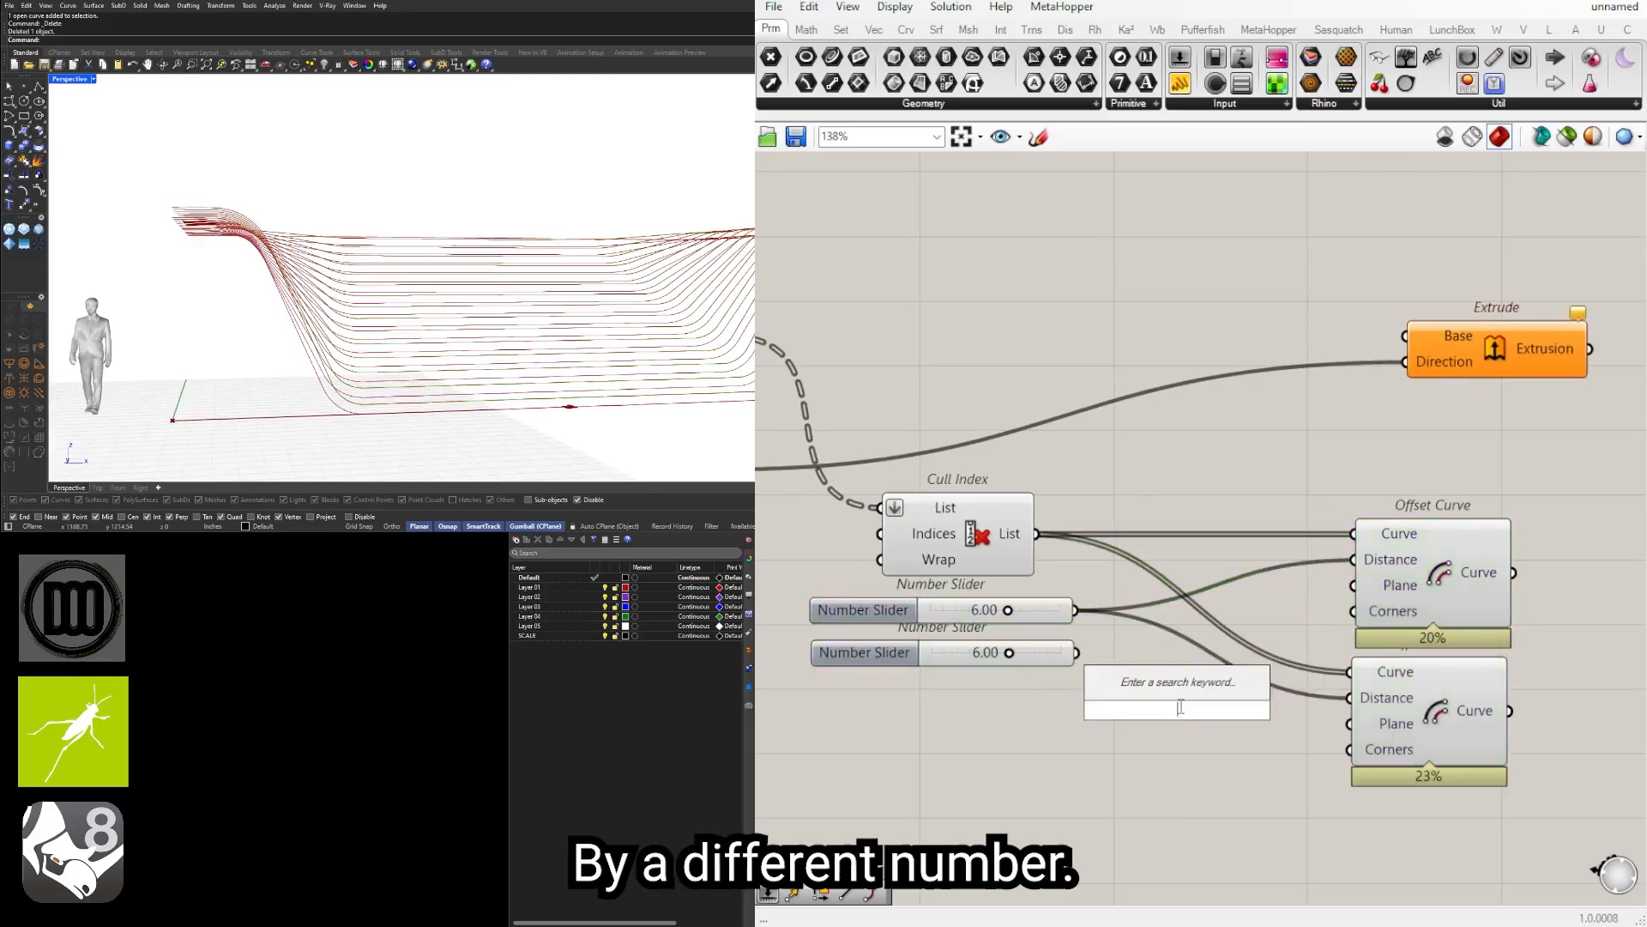
{"action": "left_click", "coordinate": [1129, 687]}
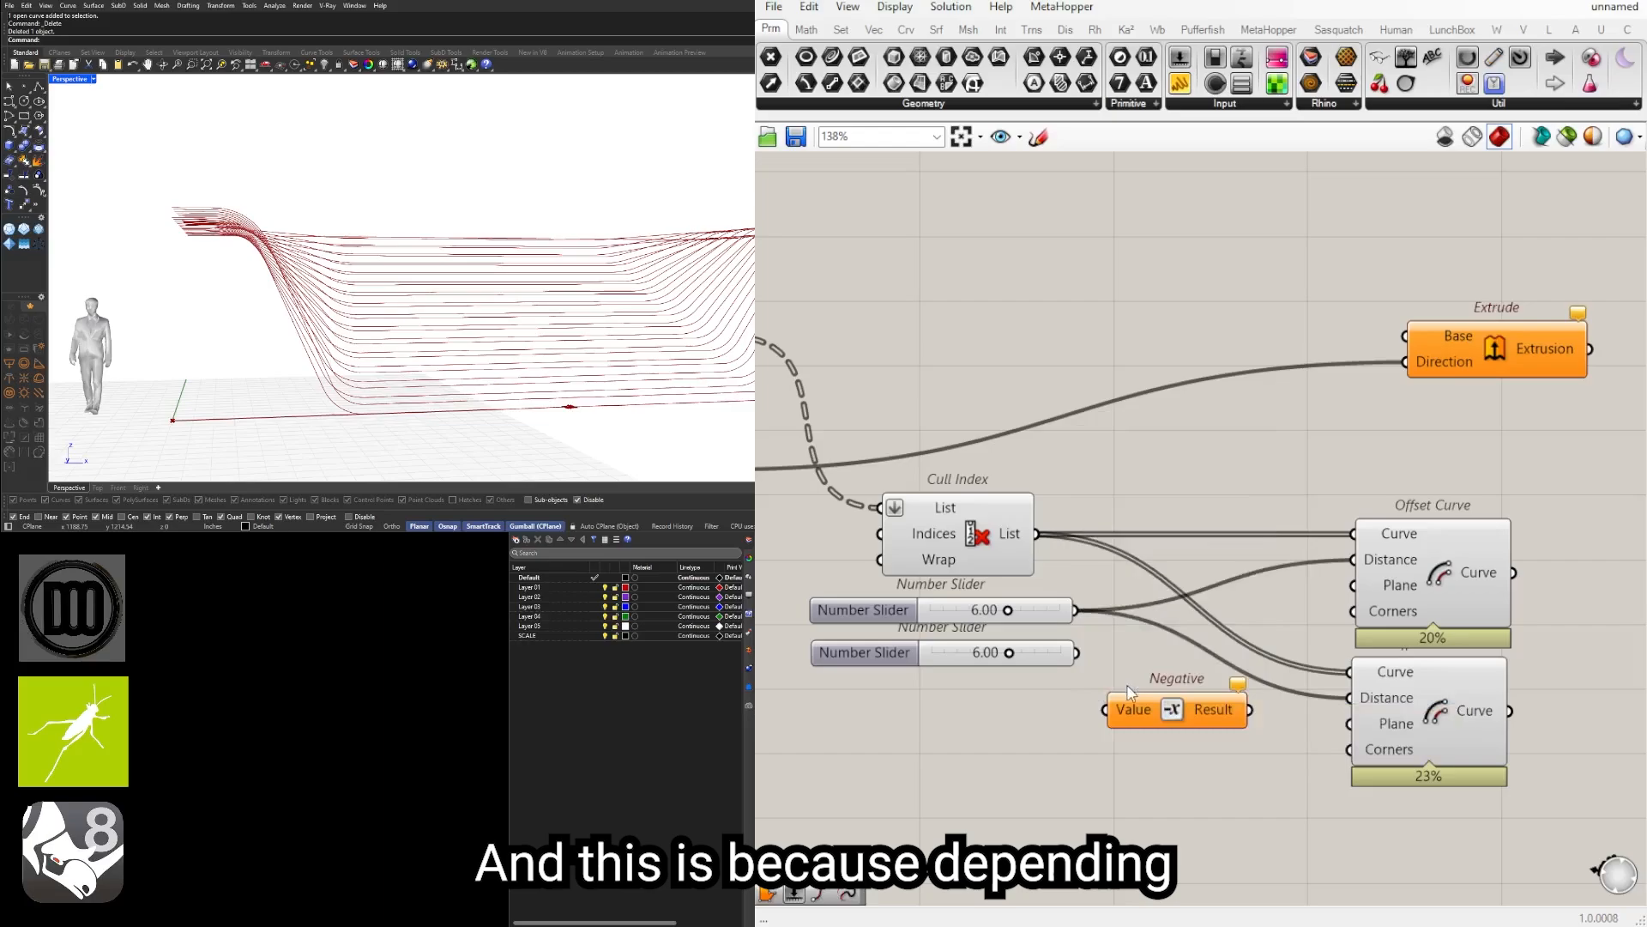
{"action": "right_click_drag", "start_coordinate": [326, 389], "coordinate": [334, 389]}
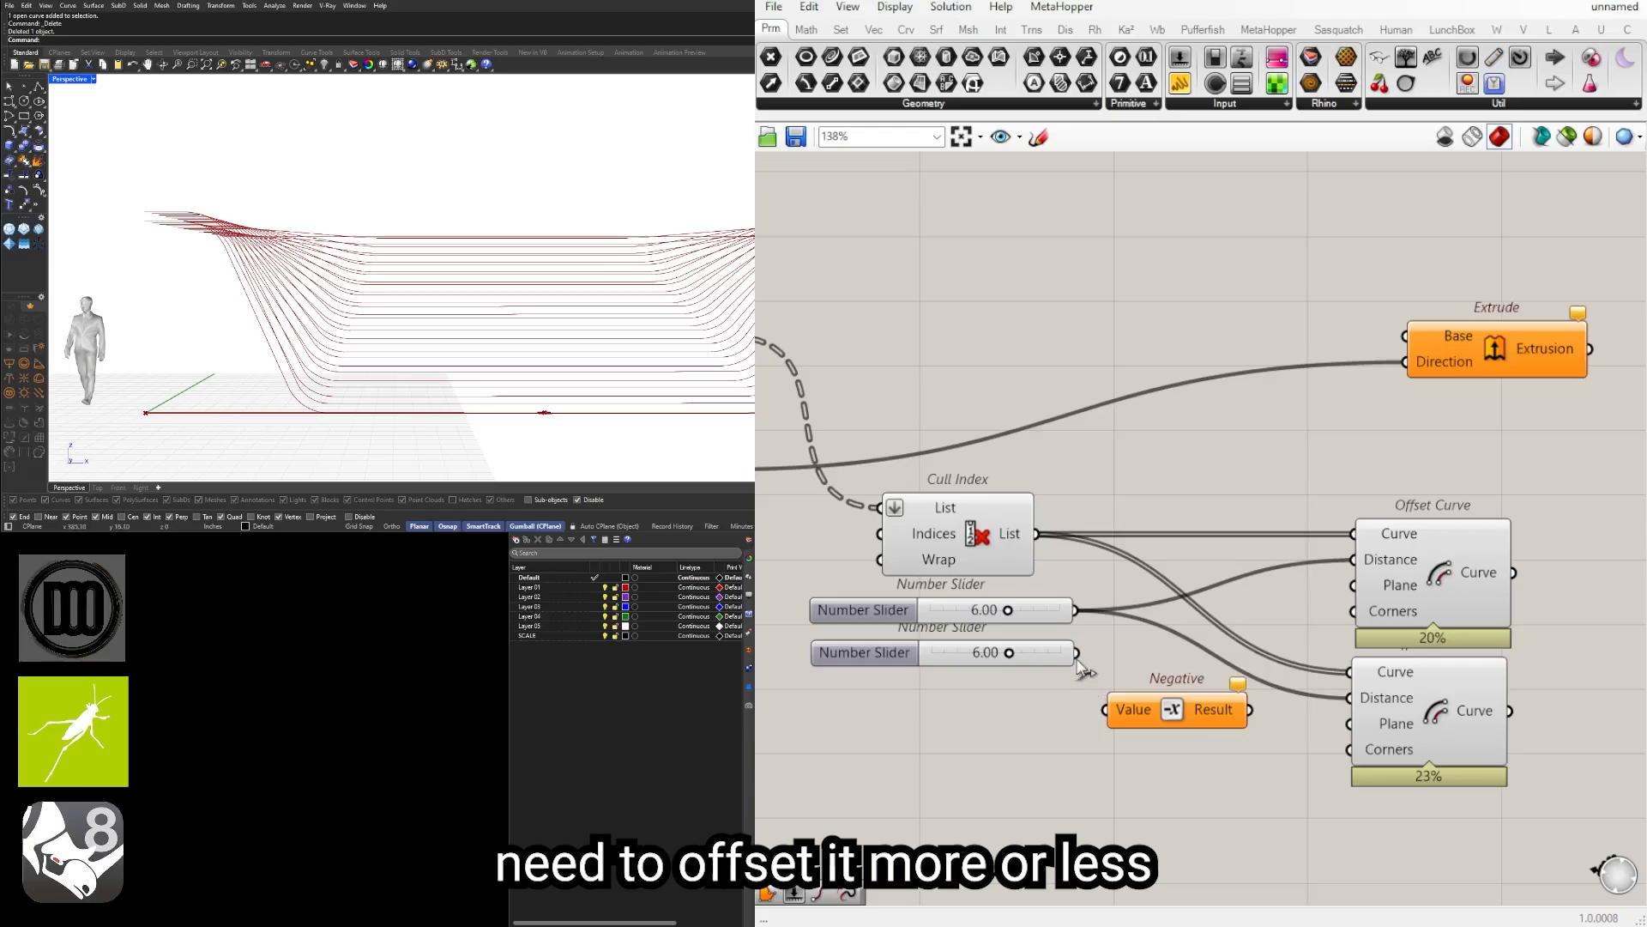
{"action": "left_click_drag", "start_coordinate": [1078, 654], "coordinate": [1136, 696]}
{"action": "mouse_move", "coordinate": [1254, 710]}
{"action": "left_mouse_down"}
{"action": "mouse_move", "coordinate": [1351, 697]}
{"action": "mouse_move", "coordinate": [1216, 717]}
{"action": "mouse_move", "coordinate": [1238, 710]}
{"action": "left_mouse_up"}
Step: Examine both sets of offset curves together in the viewport from different angles
{"action": "left_click", "coordinate": [1453, 677]}
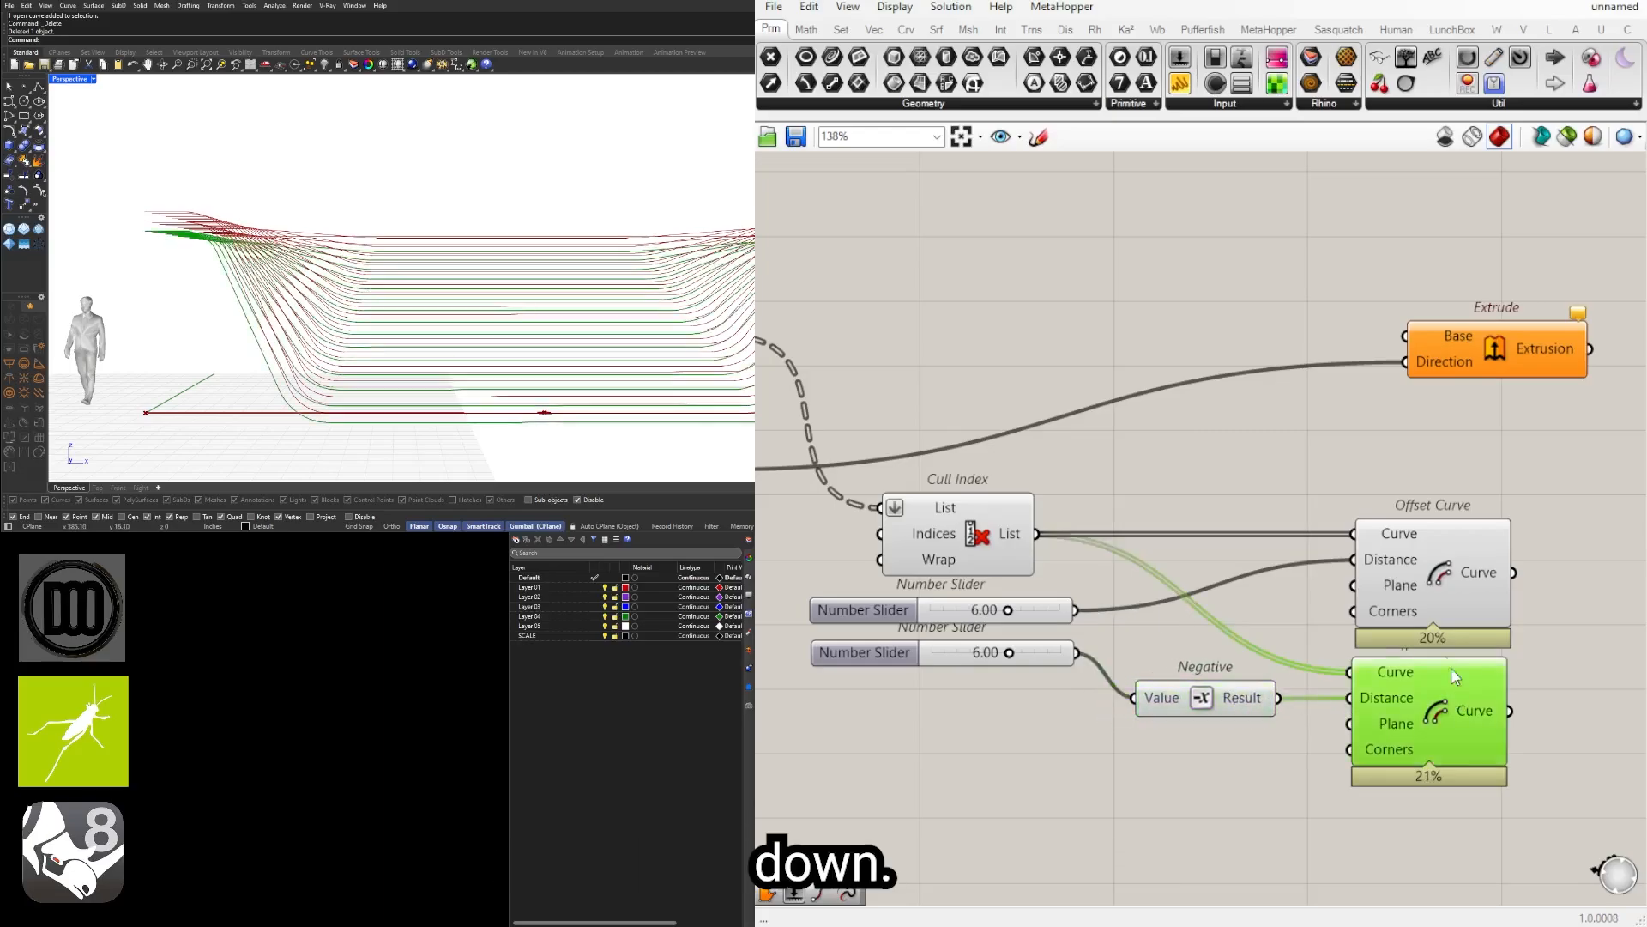
{"action": "left_click", "coordinate": [1420, 584], "text": "shift"}
{"action": "right_click_drag", "start_coordinate": [380, 325], "coordinate": [357, 257]}
{"action": "right_click_drag", "start_coordinate": [1498, 559], "coordinate": [1269, 532]}
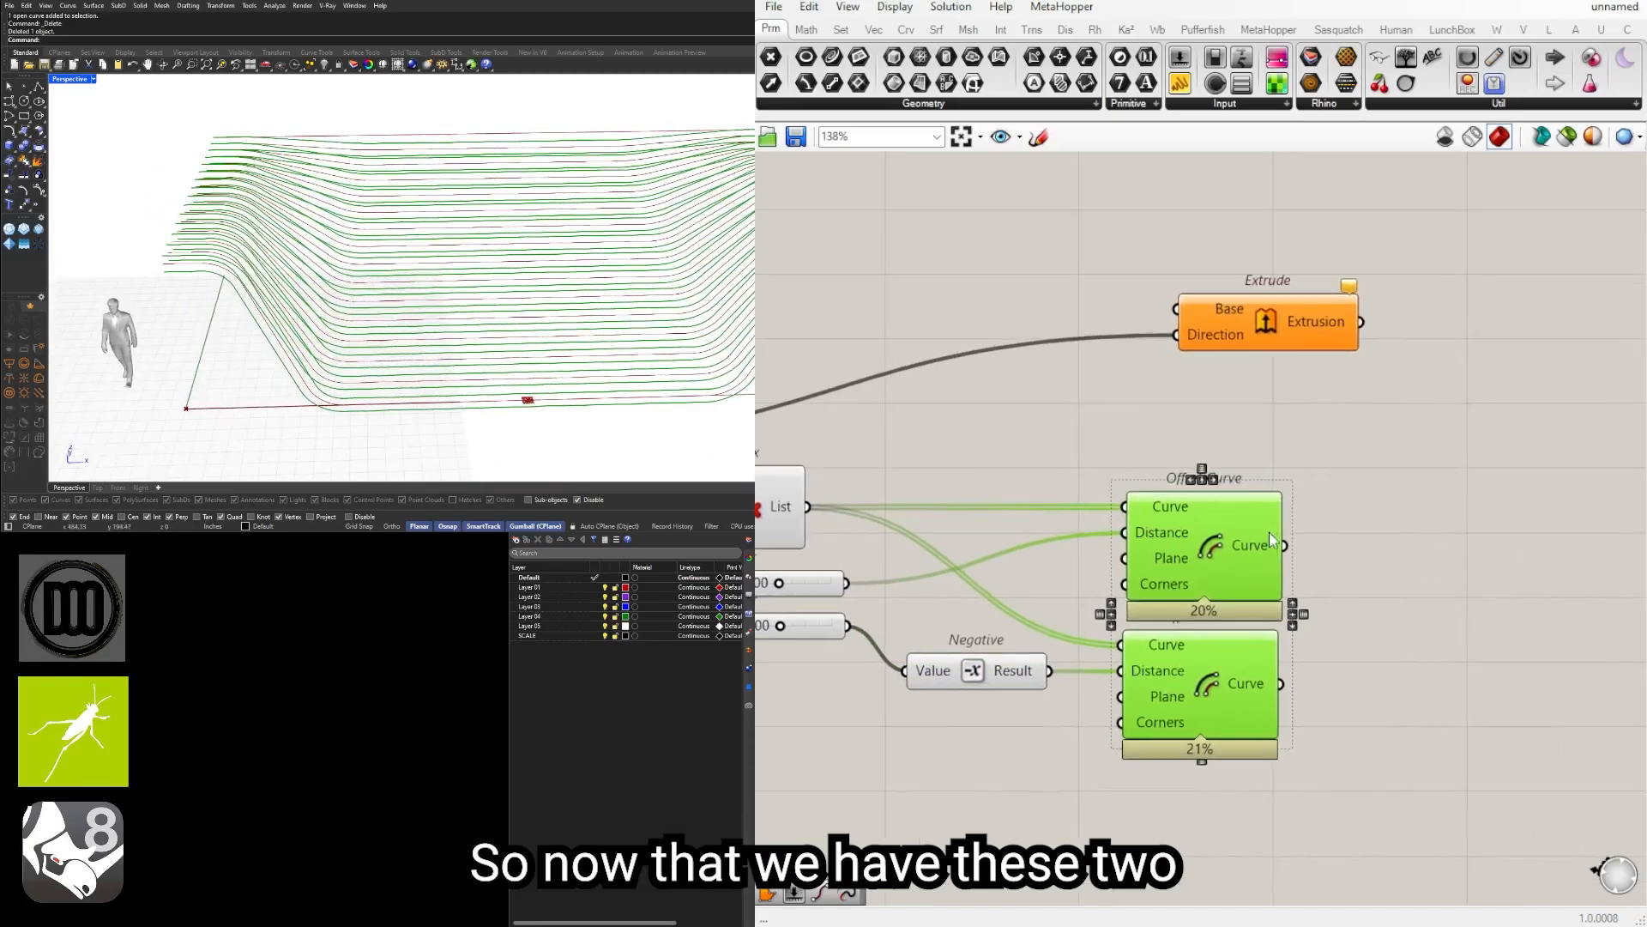
{"action": "left_click", "coordinate": [1415, 626]}
{"action": "left_click", "coordinate": [1192, 675]}
{"action": "left_click", "coordinate": [1186, 571], "text": "shift"}
{"action": "right_click_drag", "start_coordinate": [342, 321], "coordinate": [387, 317]}
Step: Add an End Points component for each of the two Offset Curve components and connect their Curve outputs
{"action": "double_click", "coordinate": [1380, 605]}
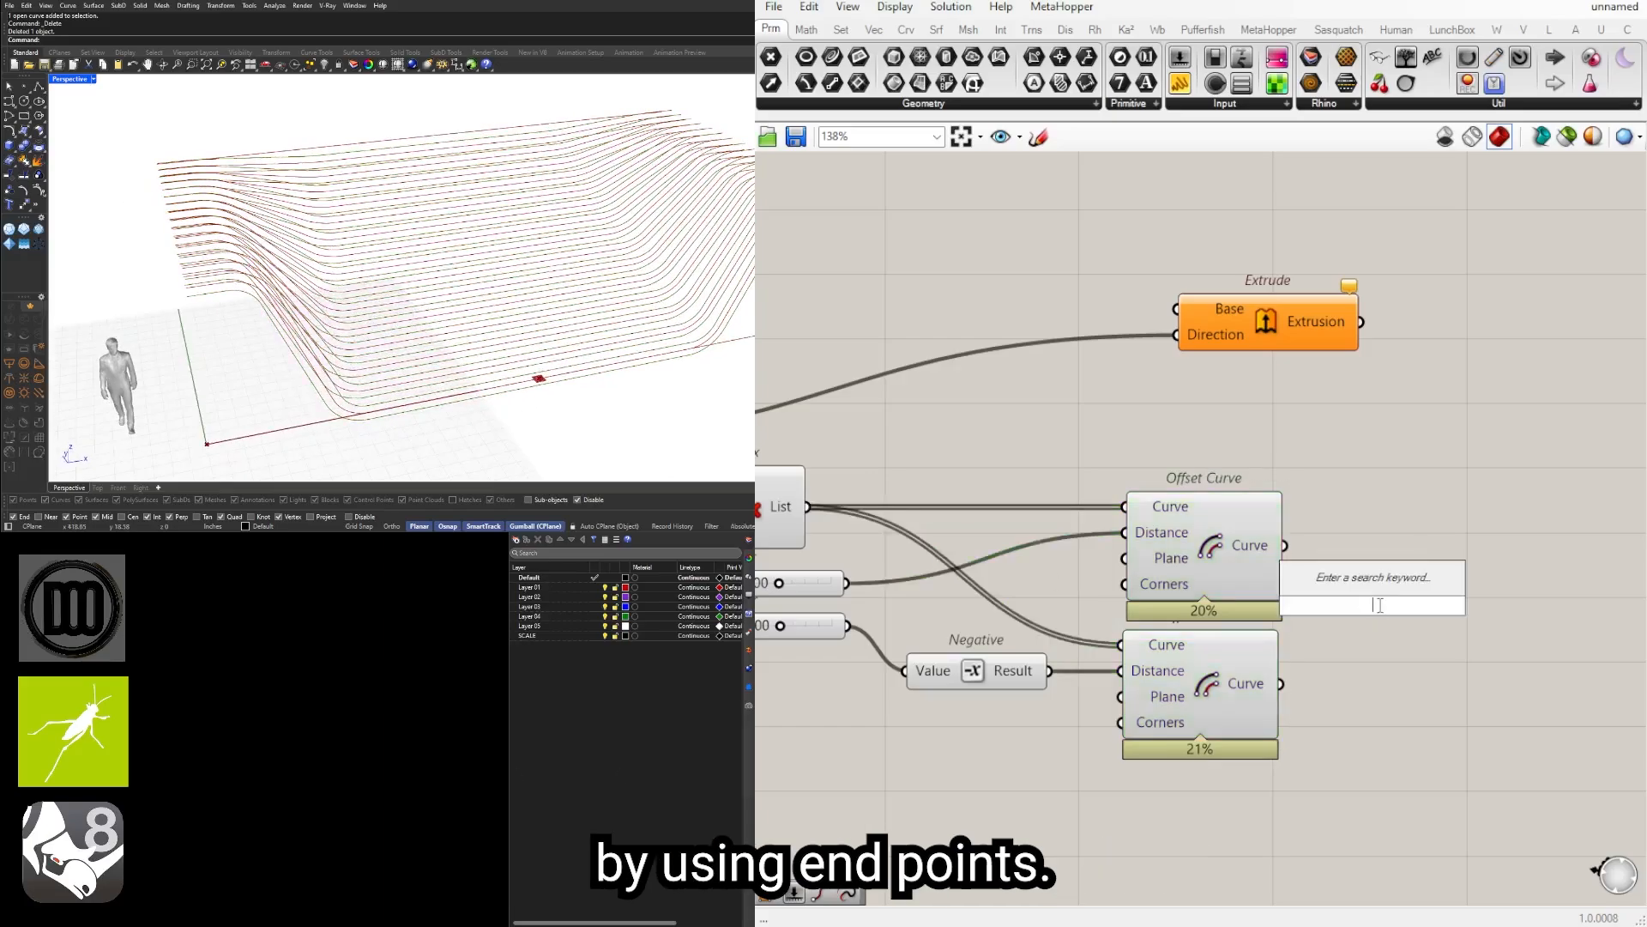
{"action": "type", "text": "end"}
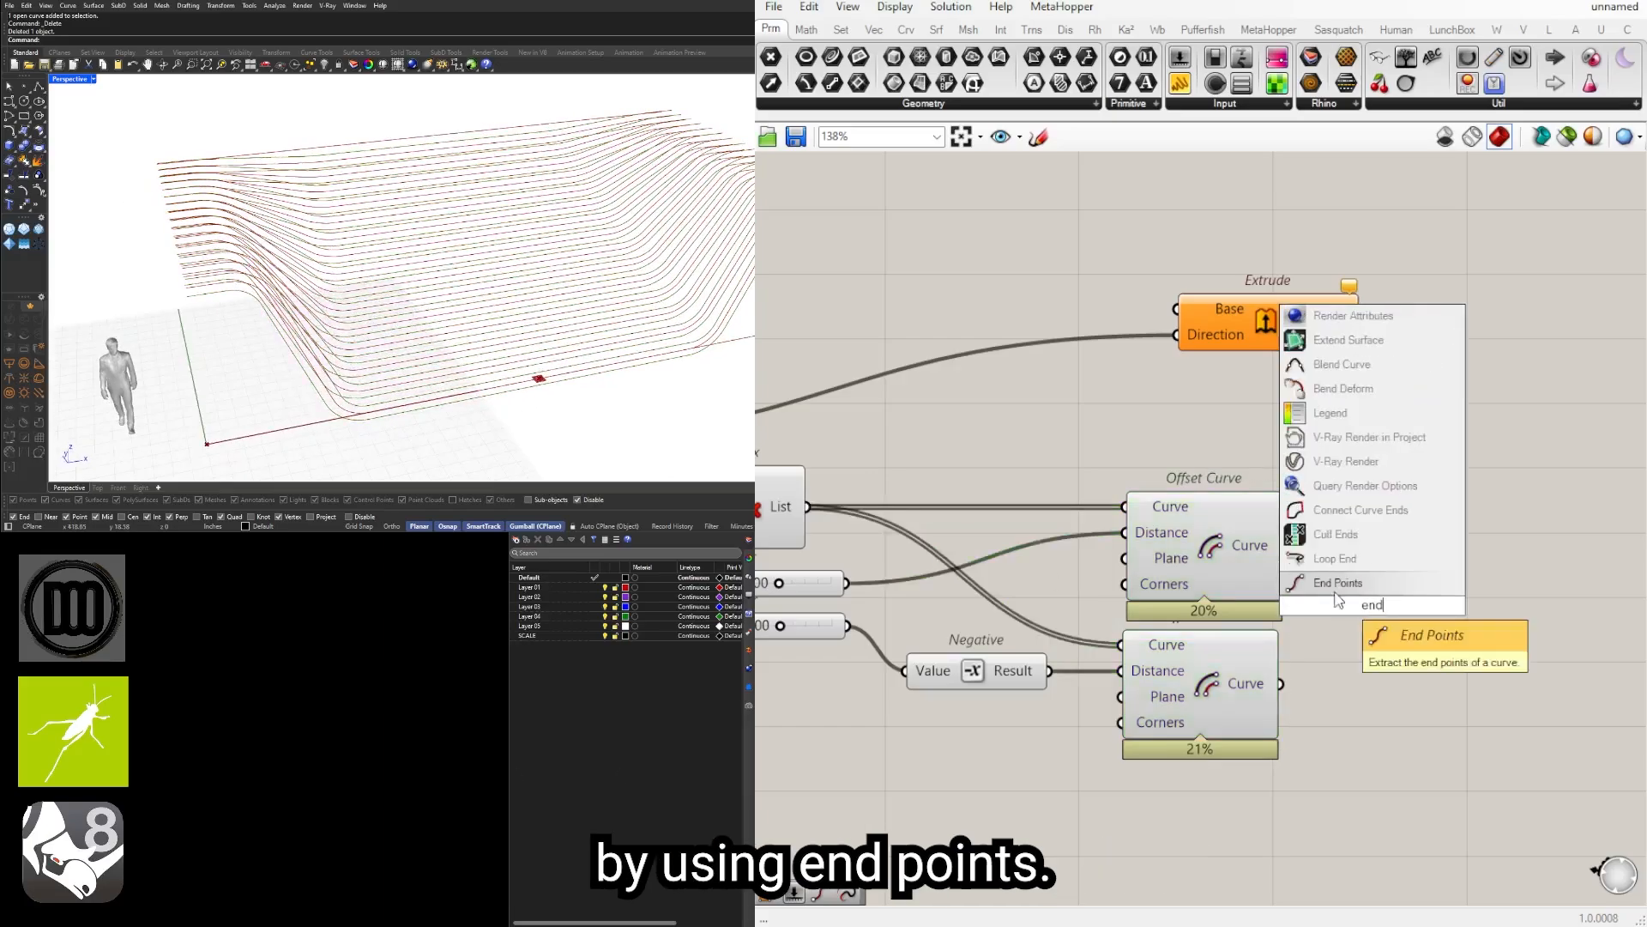
{"action": "left_click", "coordinate": [1338, 583]}
{"action": "left_click_drag", "start_coordinate": [1377, 601], "coordinate": [1435, 698]}
{"action": "left_click_drag", "start_coordinate": [1284, 685], "coordinate": [1376, 693]}
{"action": "left_click_drag", "start_coordinate": [1435, 696], "coordinate": [1423, 684]}
{"action": "right_click_drag", "start_coordinate": [1432, 651], "coordinate": [1381, 652]}
{"action": "left_click_drag", "start_coordinate": [1423, 550], "coordinate": [1416, 550]}
{"action": "right_click_drag", "start_coordinate": [1416, 549], "coordinate": [1336, 524]}
Step: Add a Line component and connect the upper End Points' Start to Start Point and the lower one's Start to End Point
{"action": "left_click", "coordinate": [1454, 611]}
{"action": "double_click", "coordinate": [1456, 618]}
{"action": "type", "text": "line"}
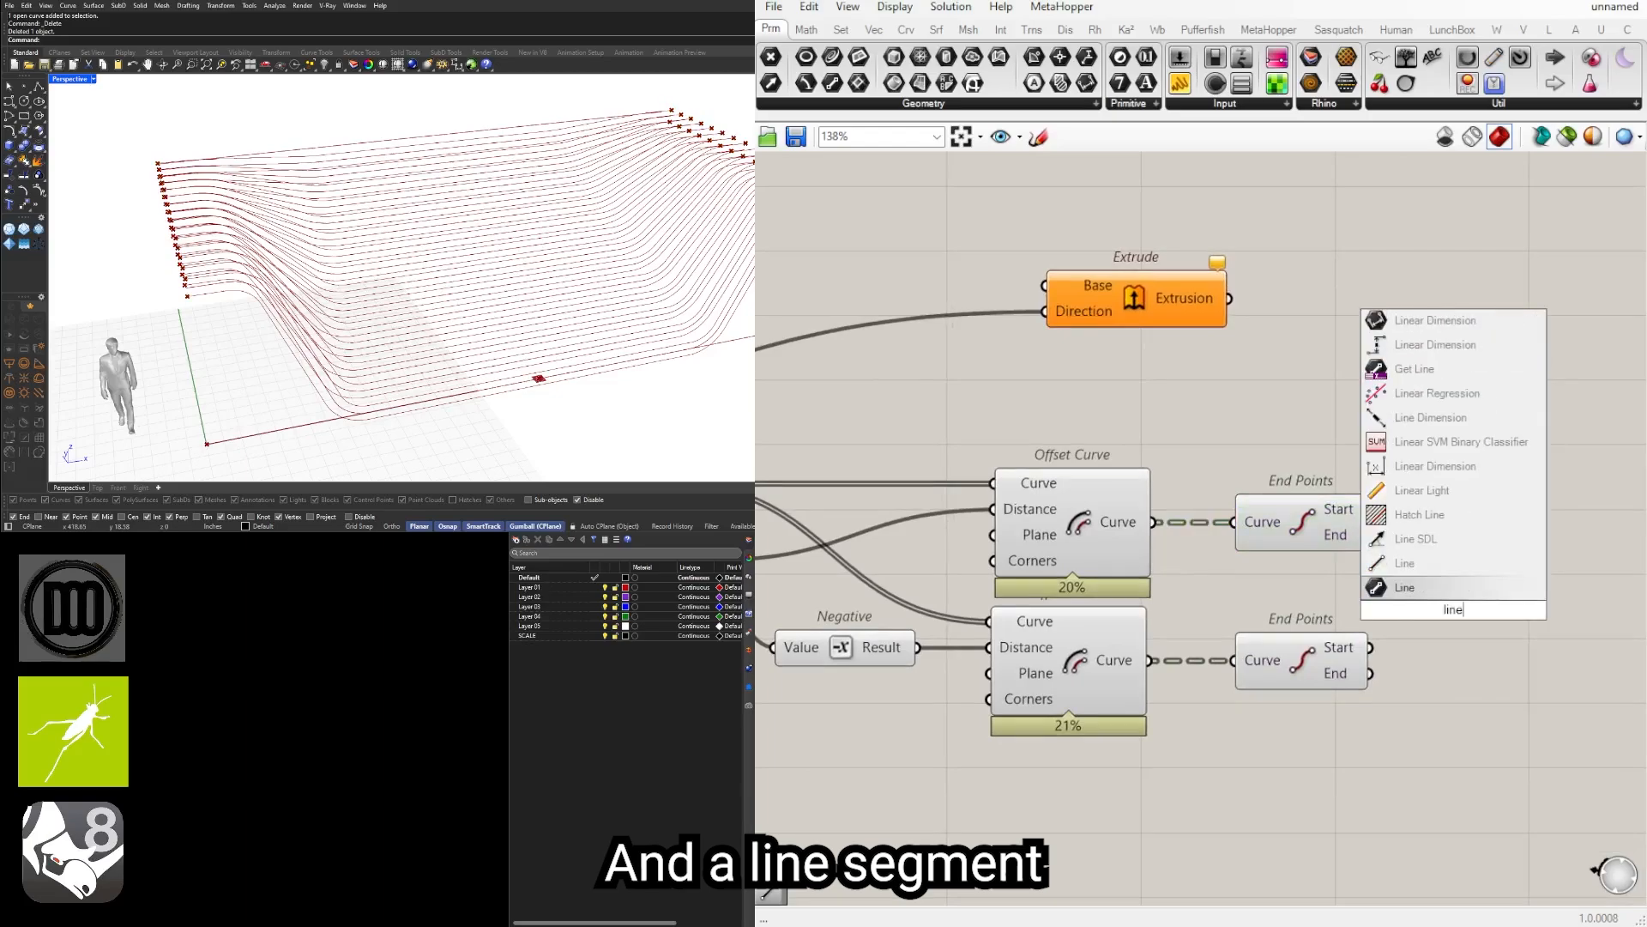
{"action": "left_click", "coordinate": [1412, 566]}
{"action": "left_click_drag", "start_coordinate": [1418, 597], "coordinate": [1466, 549]}
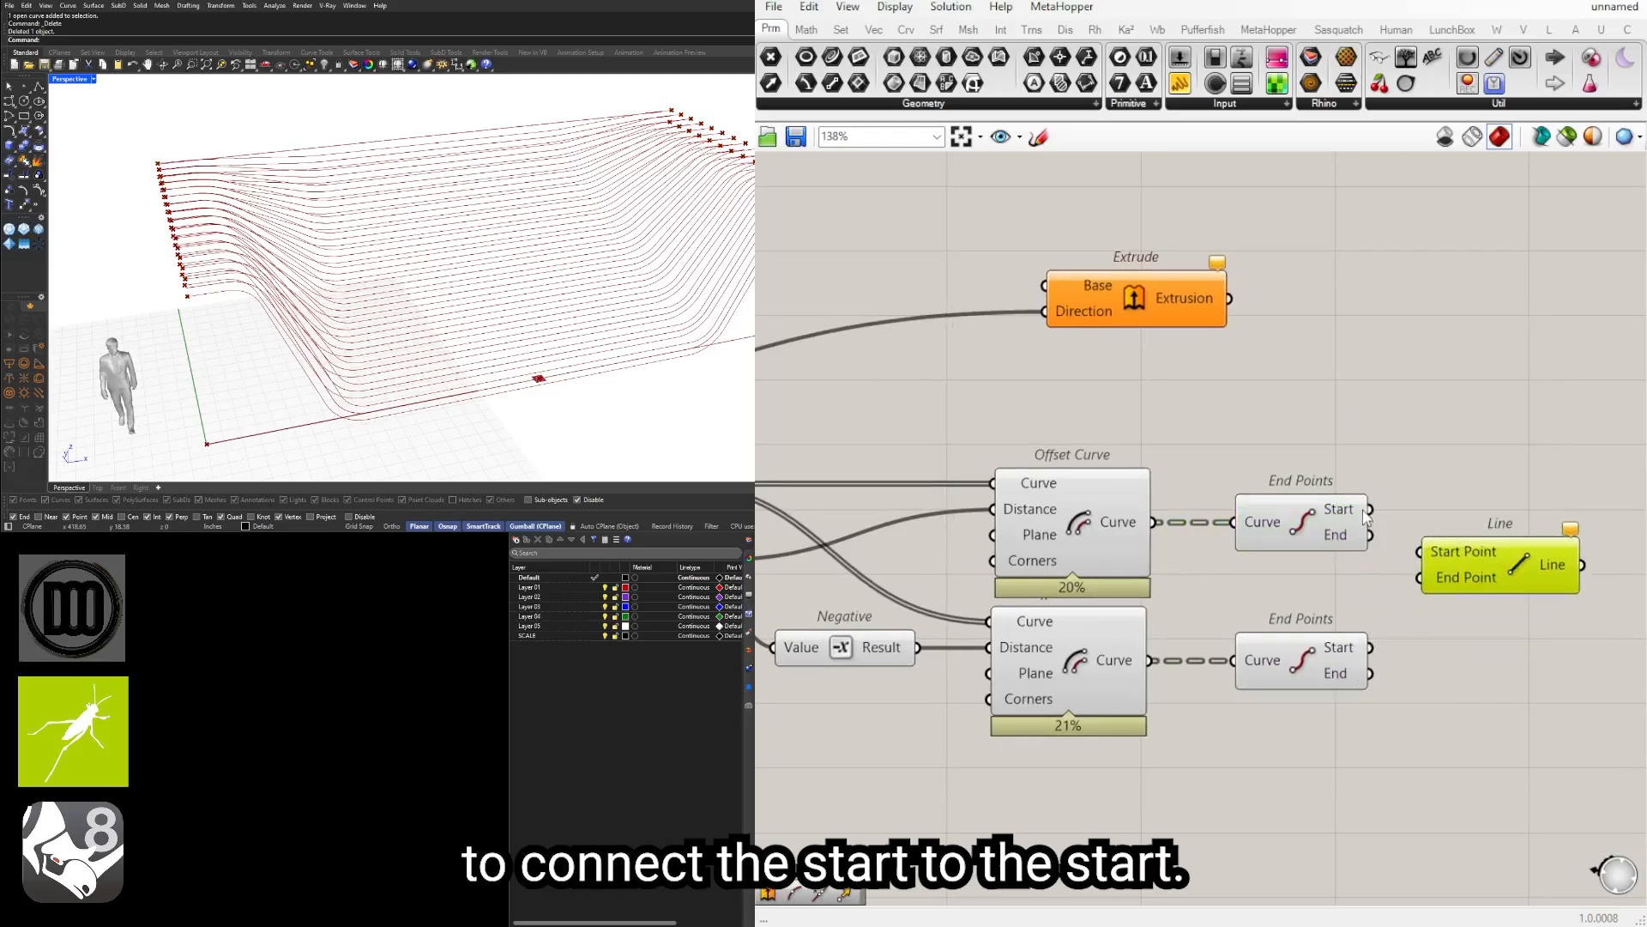
{"action": "left_click_drag", "start_coordinate": [1371, 510], "coordinate": [1433, 553]}
{"action": "left_click_drag", "start_coordinate": [1373, 649], "coordinate": [1542, 562]}
Step: Duplicate the Line component below and connect the End outputs of both End Points components to its Start Point and End Point
{"action": "right_click_drag", "start_coordinate": [369, 326], "coordinate": [349, 265]}
{"action": "scroll", "coordinate": [484, 314], "scroll_direction": "up", "scroll_amount": 3}
{"action": "scroll", "coordinate": [268, 284], "scroll_direction": "down", "scroll_amount": 4}
{"action": "scroll", "coordinate": [350, 265], "scroll_direction": "up", "scroll_amount": 4}
{"action": "right_click_drag", "start_coordinate": [411, 206], "coordinate": [351, 236]}
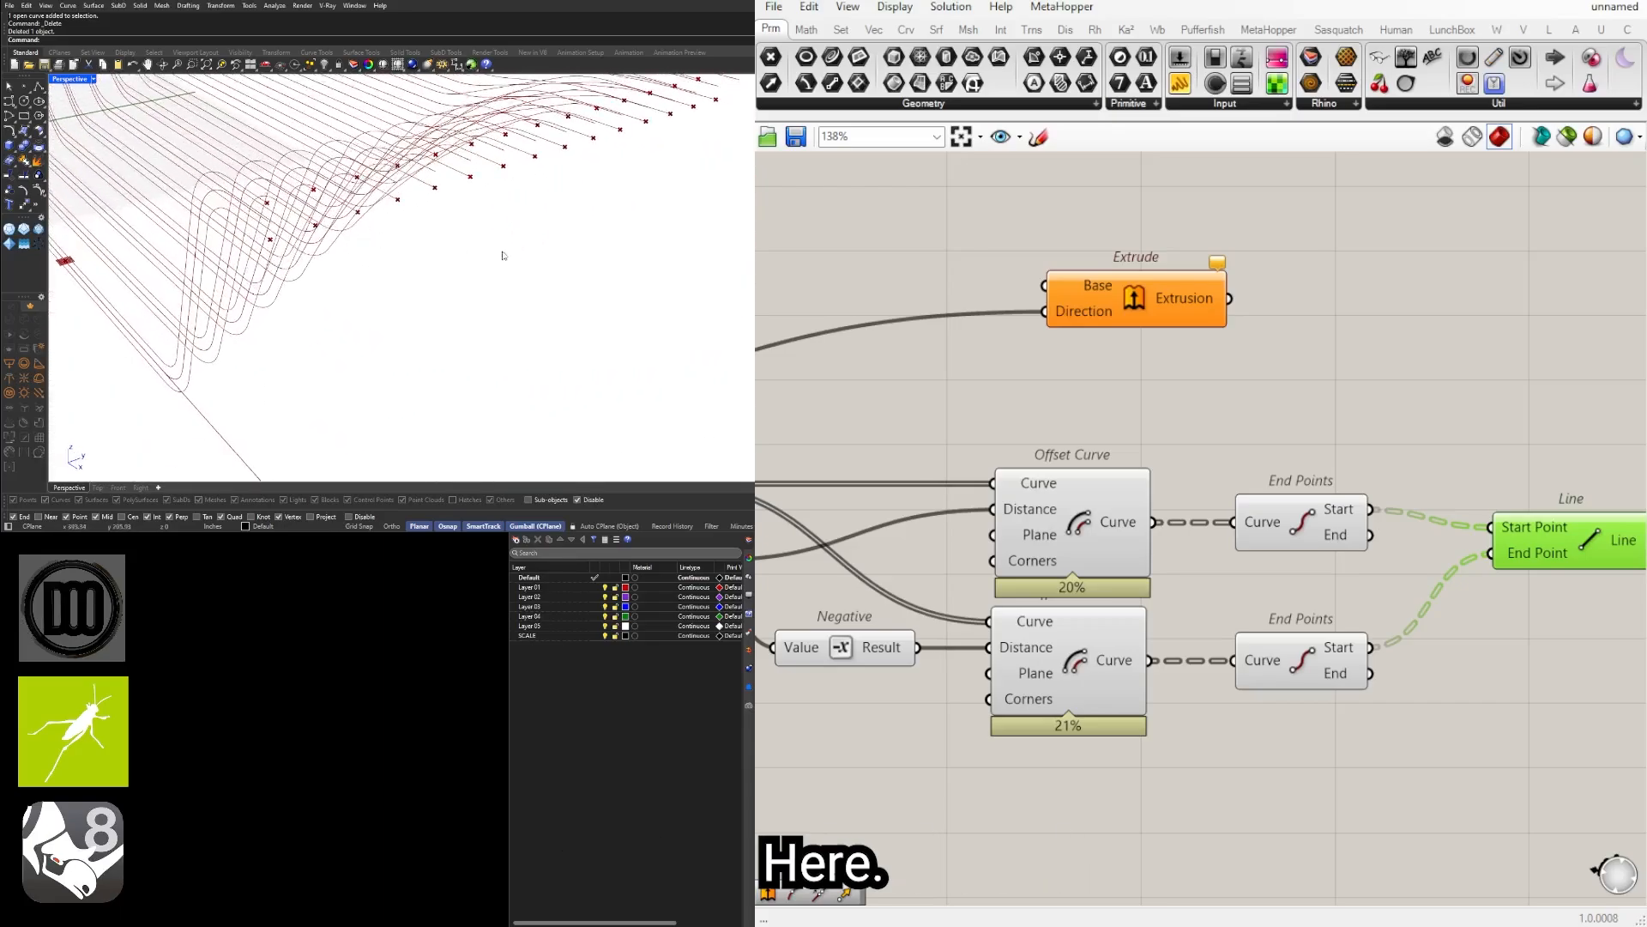
{"action": "left_click_drag", "start_coordinate": [1550, 542], "coordinate": [1556, 621], "text": "alt"}
{"action": "left_click_drag", "start_coordinate": [1373, 535], "coordinate": [1503, 608]}
{"action": "left_click_drag", "start_coordinate": [1379, 677], "coordinate": [1498, 632]}
{"action": "left_click_drag", "start_coordinate": [1545, 634], "coordinate": [1533, 668]}
{"action": "right_click_drag", "start_coordinate": [1549, 576], "coordinate": [1374, 597]}
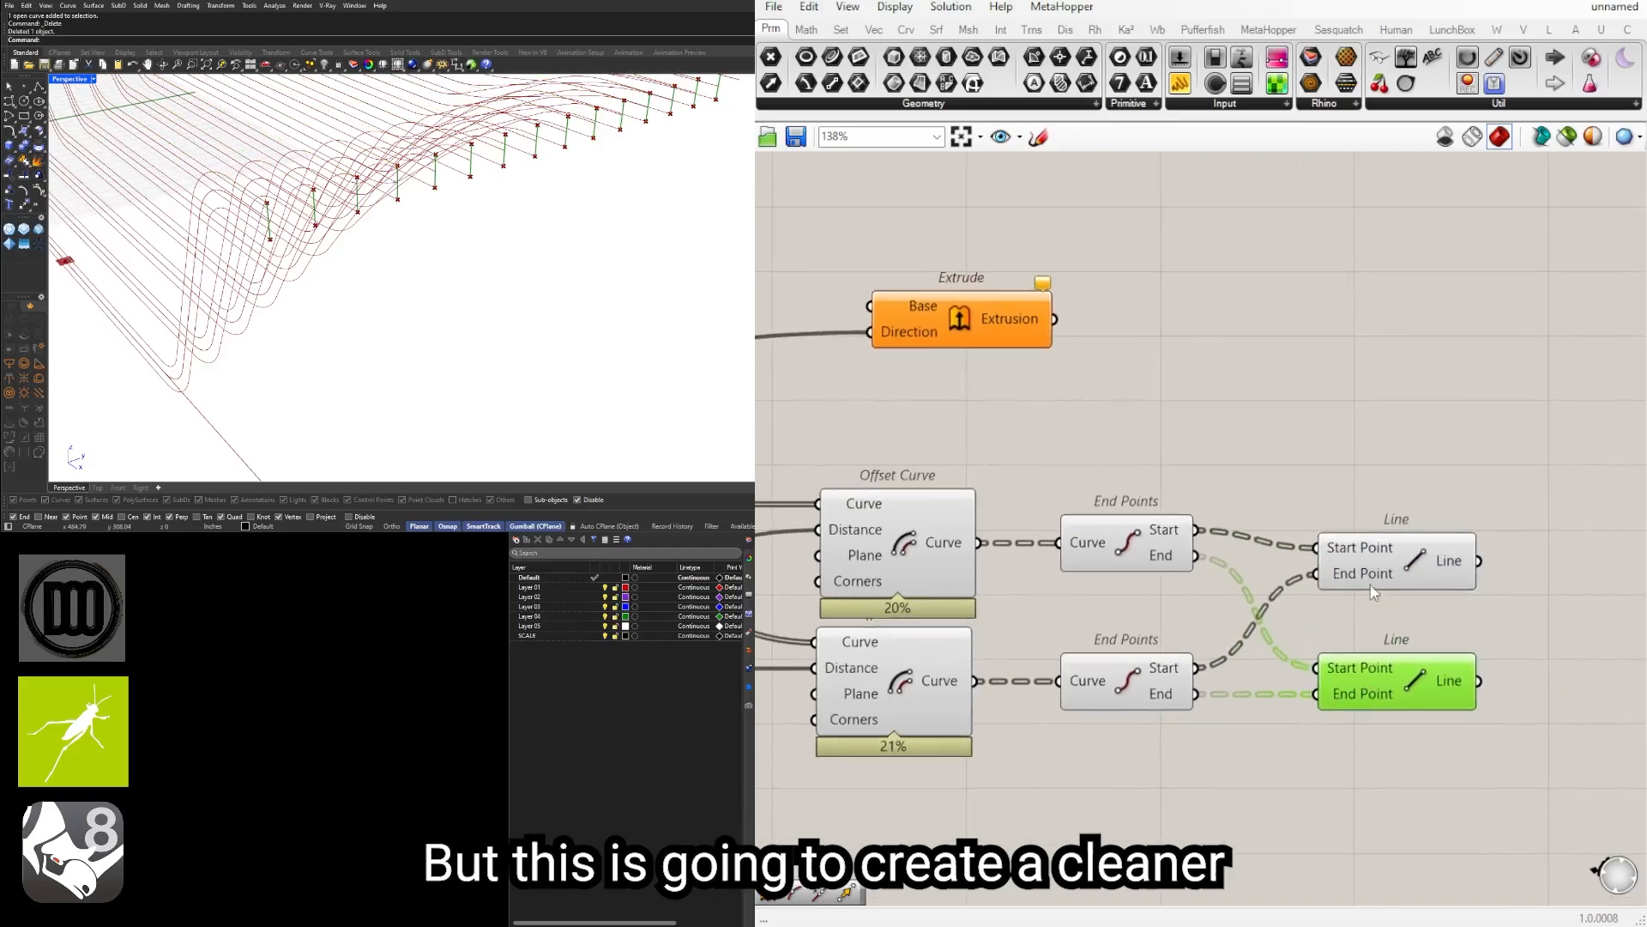
{"action": "left_click_drag", "start_coordinate": [1372, 555], "coordinate": [1371, 537]}
Step: Turn off the preview of the Cull Index component
{"action": "scroll", "coordinate": [1371, 537], "scroll_direction": "down", "scroll_amount": 2}
{"action": "right_click_drag", "start_coordinate": [526, 262], "coordinate": [434, 234]}
{"action": "right_click_drag", "start_coordinate": [1178, 772], "coordinate": [1313, 734]}
{"action": "left_click_drag", "start_coordinate": [1343, 705], "coordinate": [1263, 668]}
{"action": "right_click_drag", "start_coordinate": [937, 508], "coordinate": [1126, 481]}
{"action": "left_click_drag", "start_coordinate": [1082, 445], "coordinate": [927, 403]}
{"action": "middle_click", "coordinate": [967, 390]}
{"action": "left_click", "coordinate": [929, 353]}
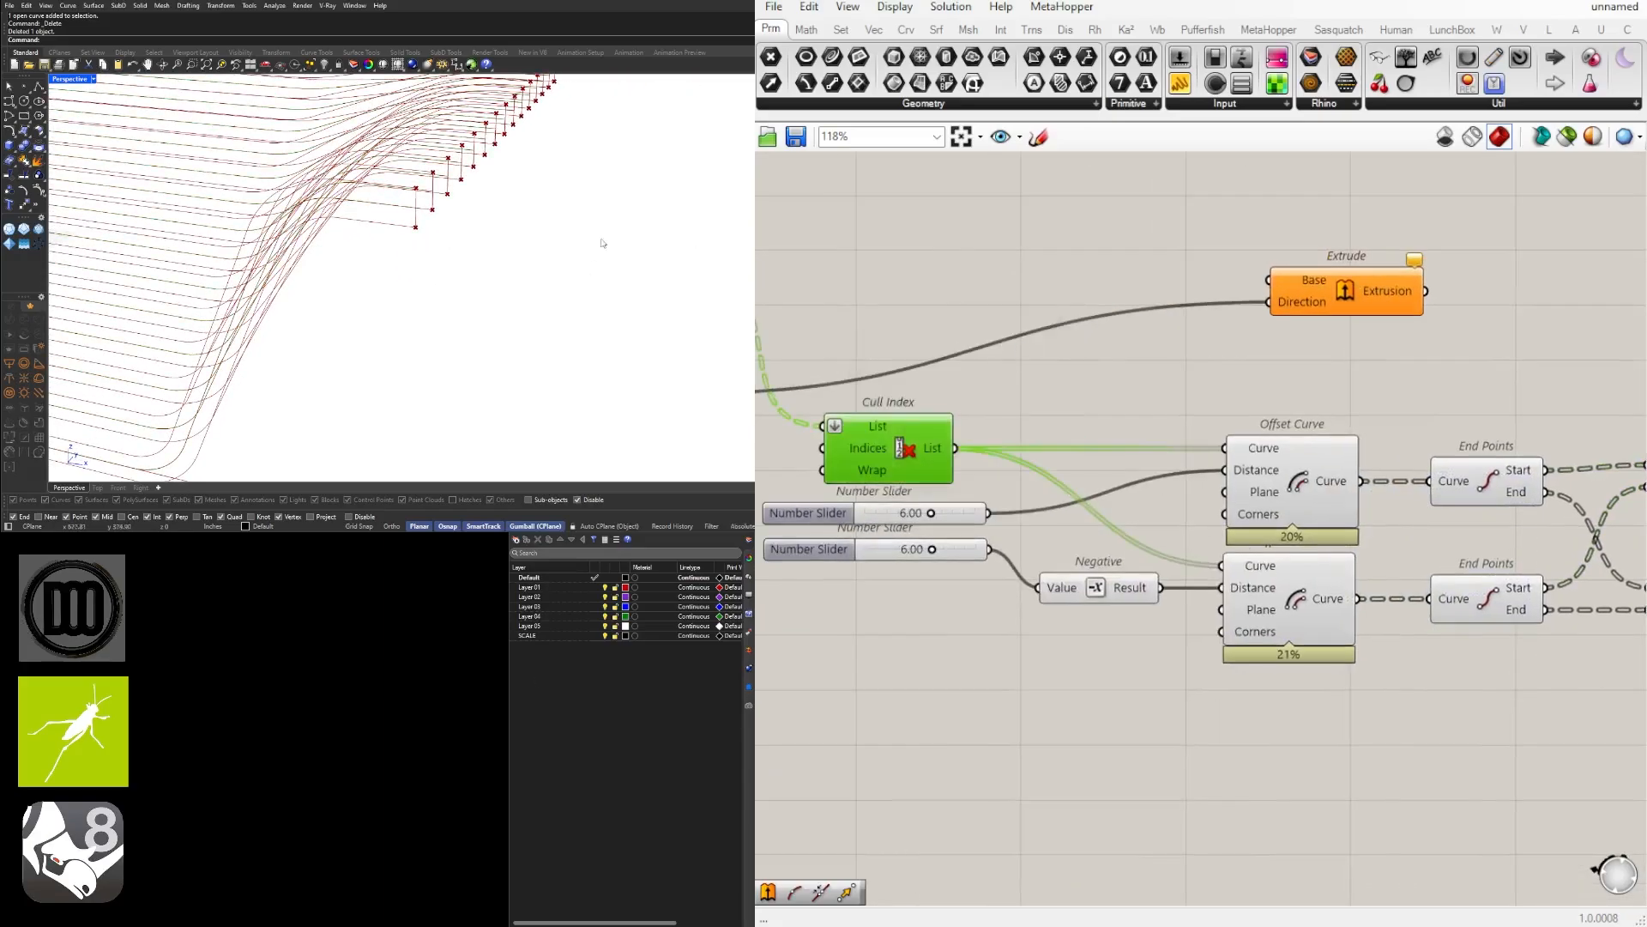
Step: Turn off the preview of the Contour component
{"action": "mouse_move", "coordinate": [603, 243]}
{"action": "right_mouse_down"}
{"action": "mouse_move", "coordinate": [473, 241]}
{"action": "mouse_move", "coordinate": [522, 235]}
{"action": "mouse_move", "coordinate": [467, 216]}
{"action": "mouse_move", "coordinate": [575, 230]}
{"action": "right_mouse_up"}
{"action": "left_click_drag", "start_coordinate": [1305, 743], "coordinate": [1064, 456]}
{"action": "left_click", "coordinate": [1151, 359]}
{"action": "right_click_drag", "start_coordinate": [1047, 363], "coordinate": [1406, 398]}
{"action": "left_click_drag", "start_coordinate": [1171, 335], "coordinate": [995, 273]}
{"action": "middle_click", "coordinate": [1058, 286]}
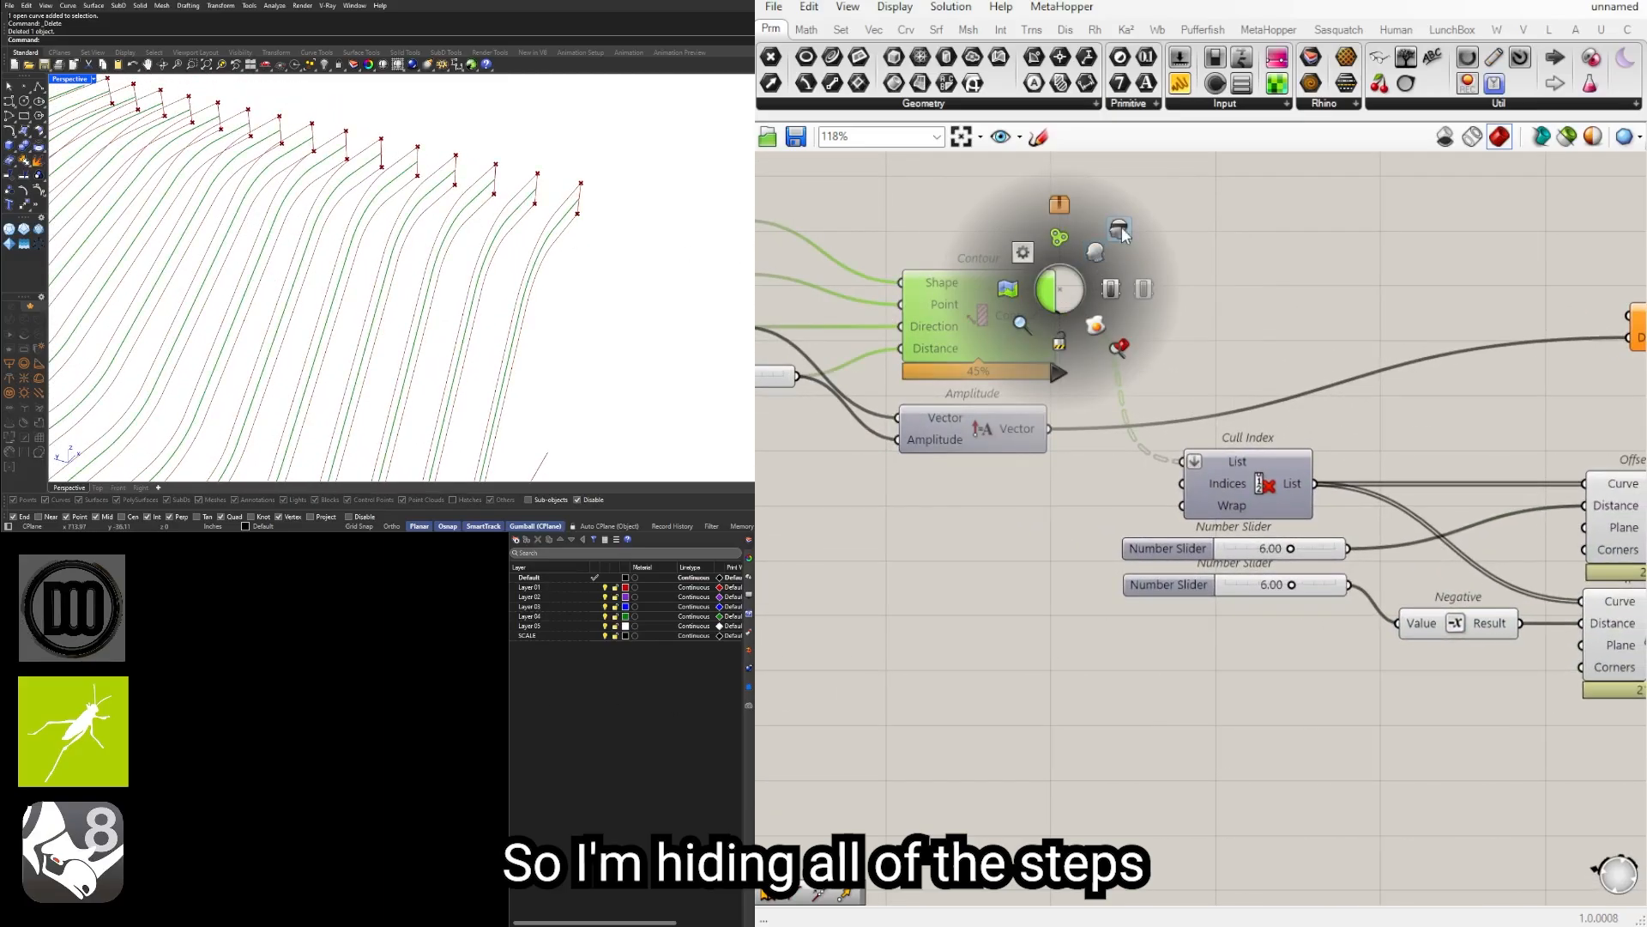
{"action": "left_click", "coordinate": [1117, 228]}
{"action": "right_click_drag", "start_coordinate": [612, 257], "coordinate": [532, 245]}
{"action": "scroll", "coordinate": [927, 445], "scroll_direction": "down", "scroll_amount": 5}
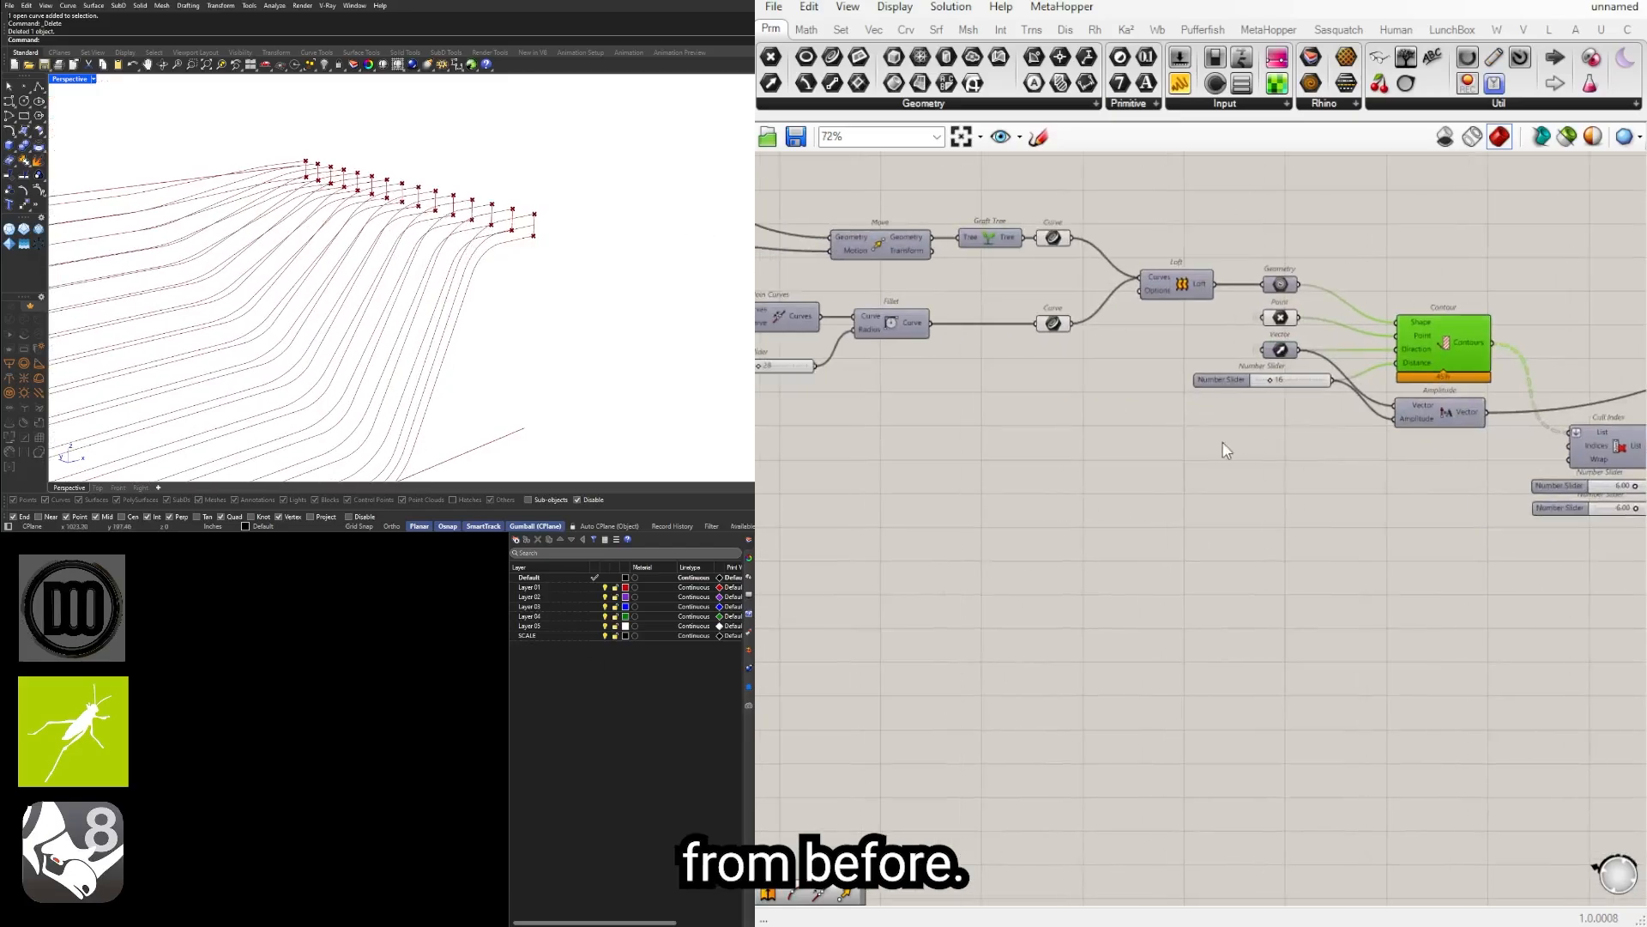
Step: Examine the closing lines produced by both Line components in the viewport
{"action": "scroll", "coordinate": [1111, 521], "scroll_direction": "up", "scroll_amount": 5}
{"action": "left_click", "coordinate": [1240, 419]}
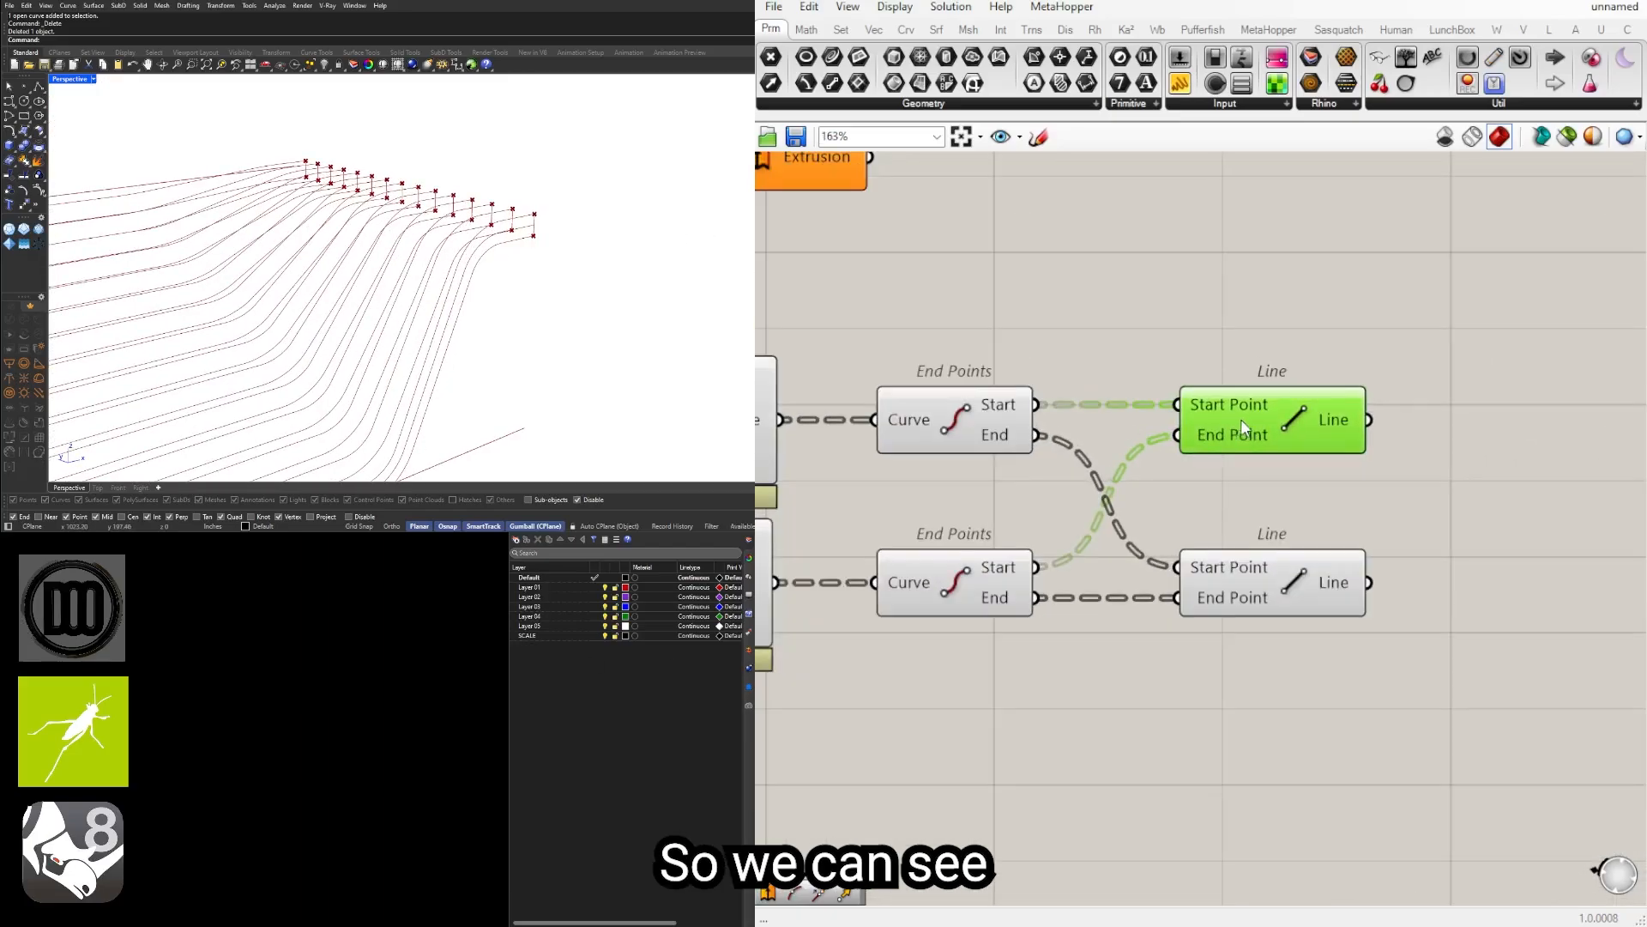
{"action": "left_click", "coordinate": [1293, 592], "text": "shift"}
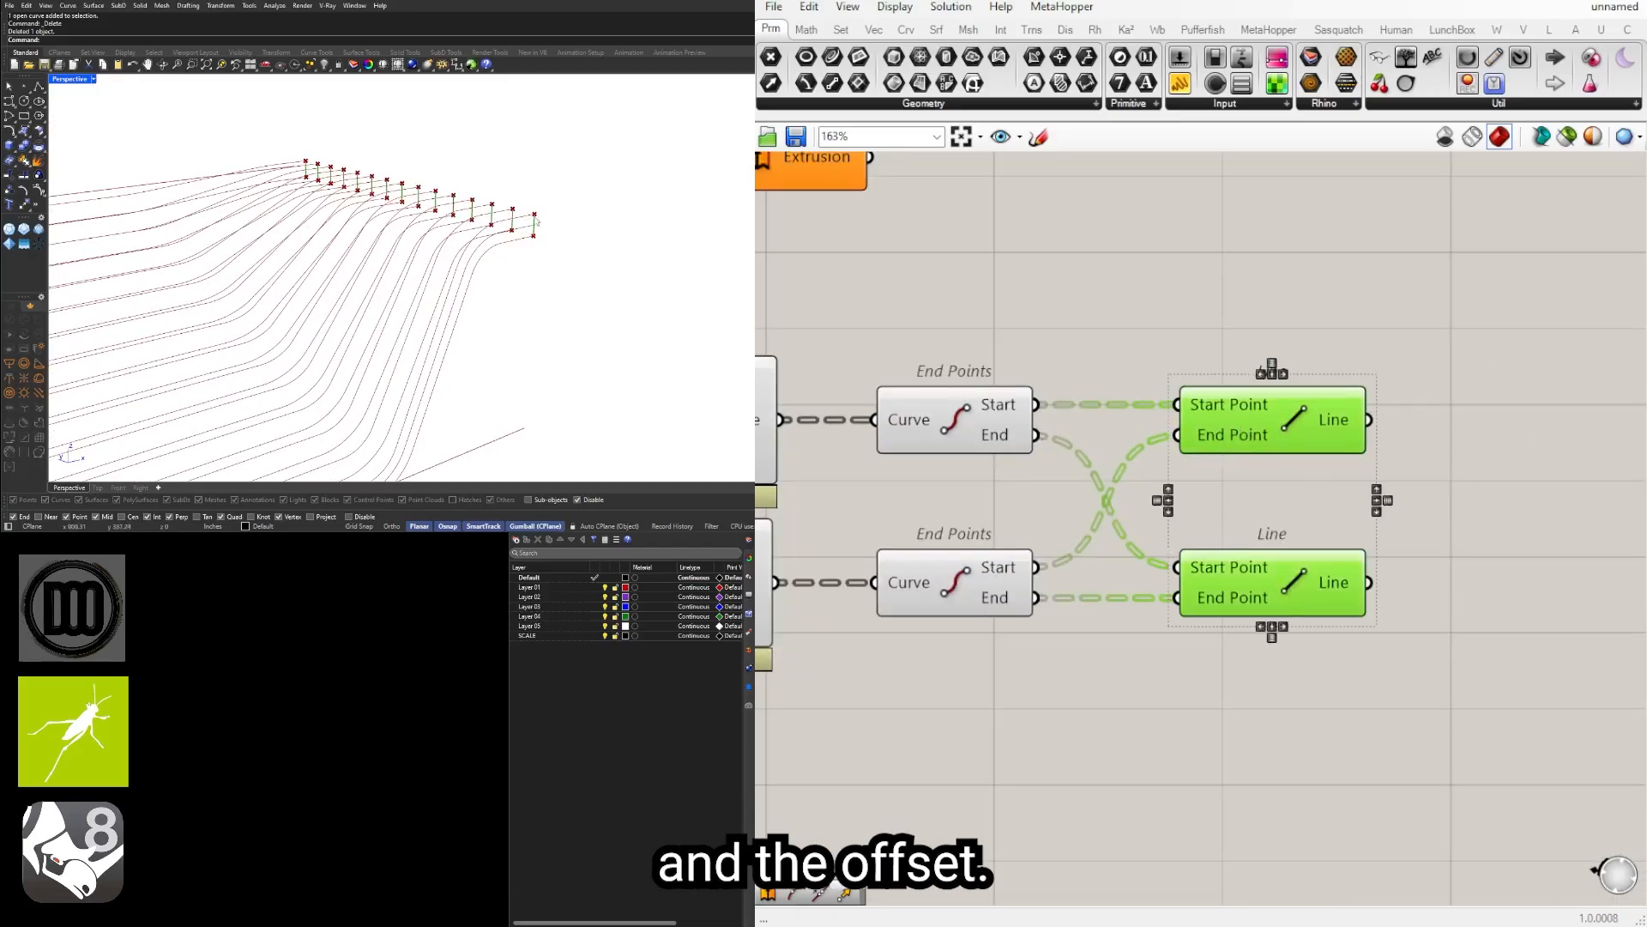
{"action": "scroll", "coordinate": [1172, 466], "scroll_direction": "down", "scroll_amount": 2}
{"action": "right_click_drag", "start_coordinate": [1172, 466], "coordinate": [1280, 522]}
{"action": "left_click_drag", "start_coordinate": [1246, 552], "coordinate": [1442, 675]}
Step: Add a Join Curves component beside the two Line components
{"action": "double_click", "coordinate": [1561, 511]}
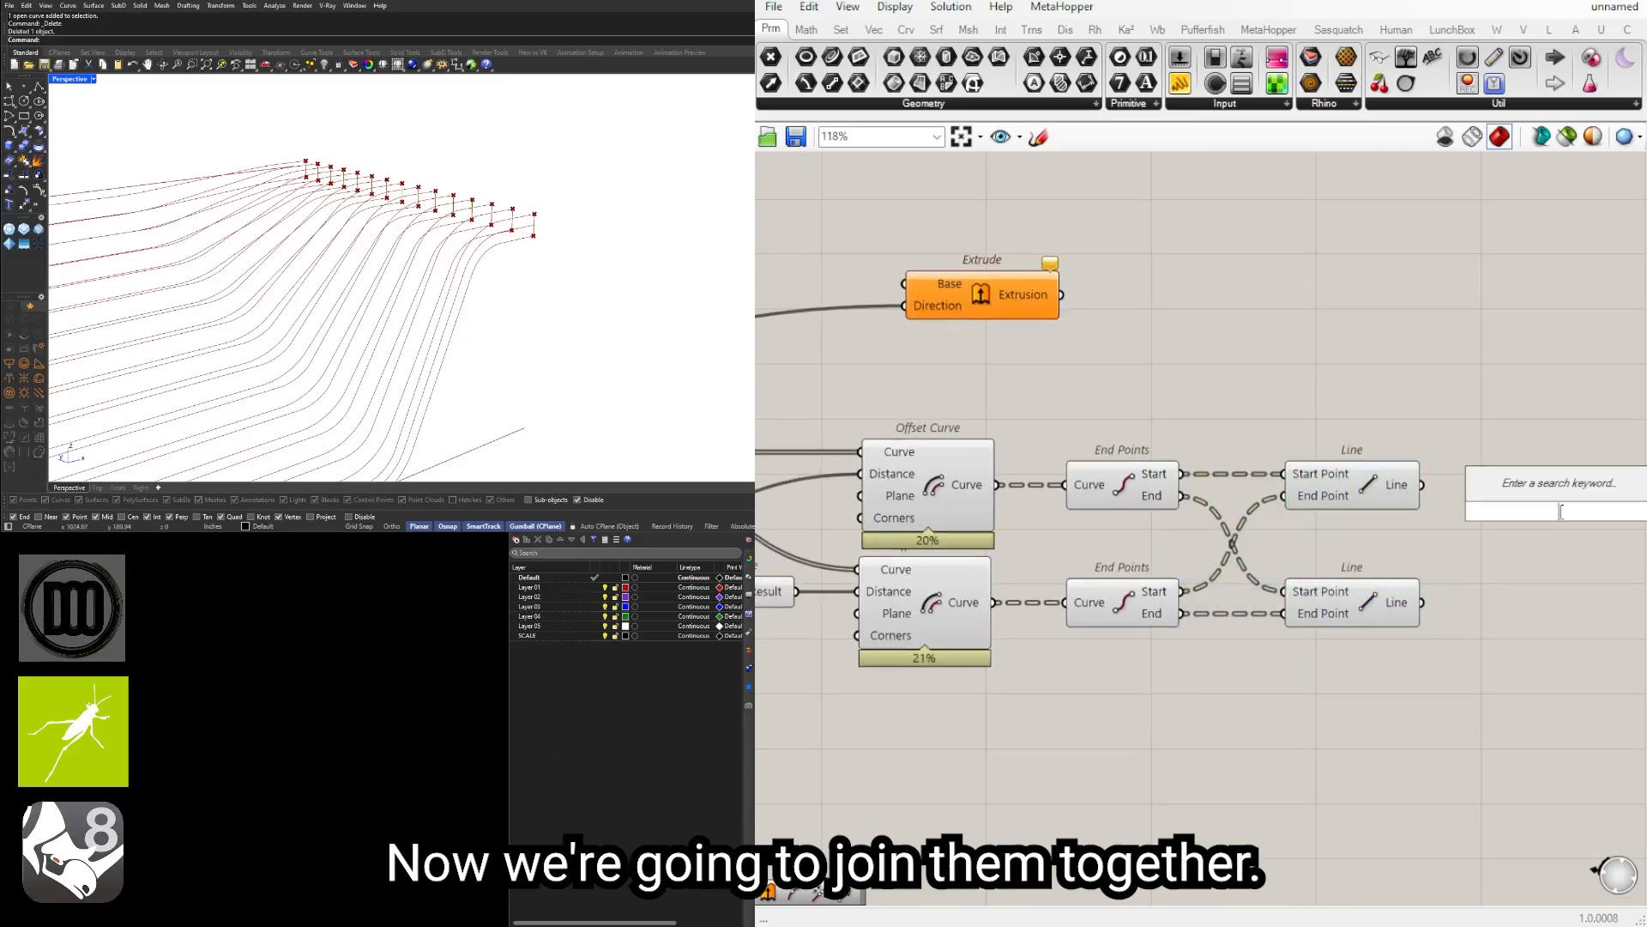
{"action": "type", "text": "join"}
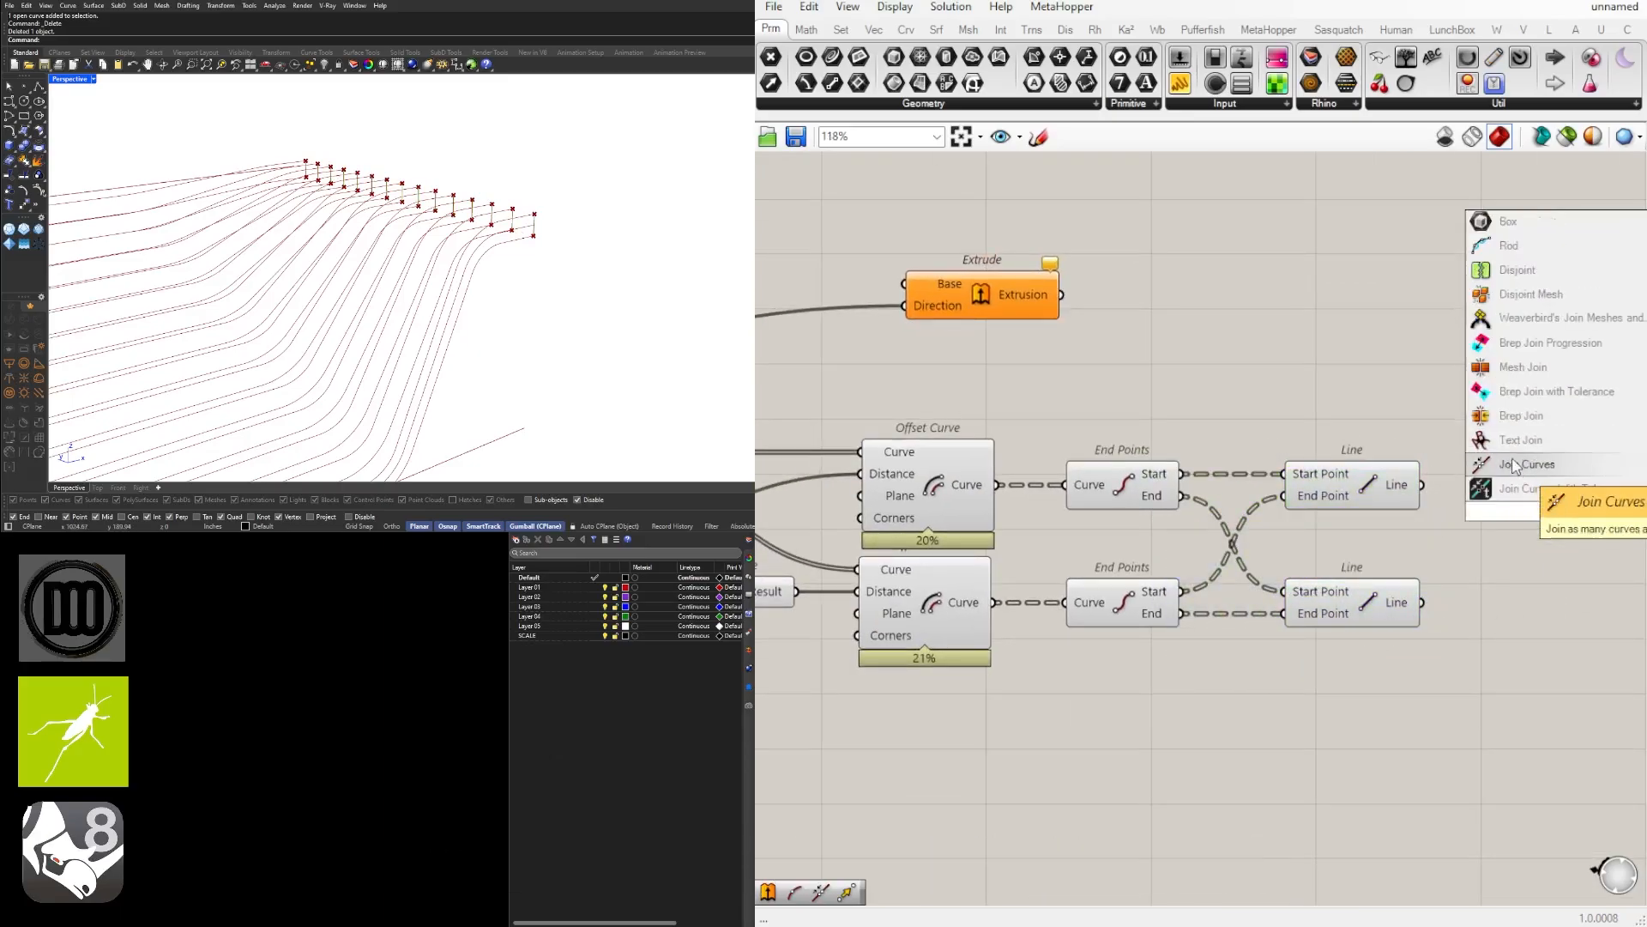
{"action": "key", "text": "Return"}
{"action": "scroll", "coordinate": [1003, 490], "scroll_direction": "down", "scroll_amount": 3}
{"action": "left_click_drag", "start_coordinate": [1271, 520], "coordinate": [989, 460]}
{"action": "left_click", "coordinate": [1064, 431]}
{"action": "key", "text": "ctrl+z"}
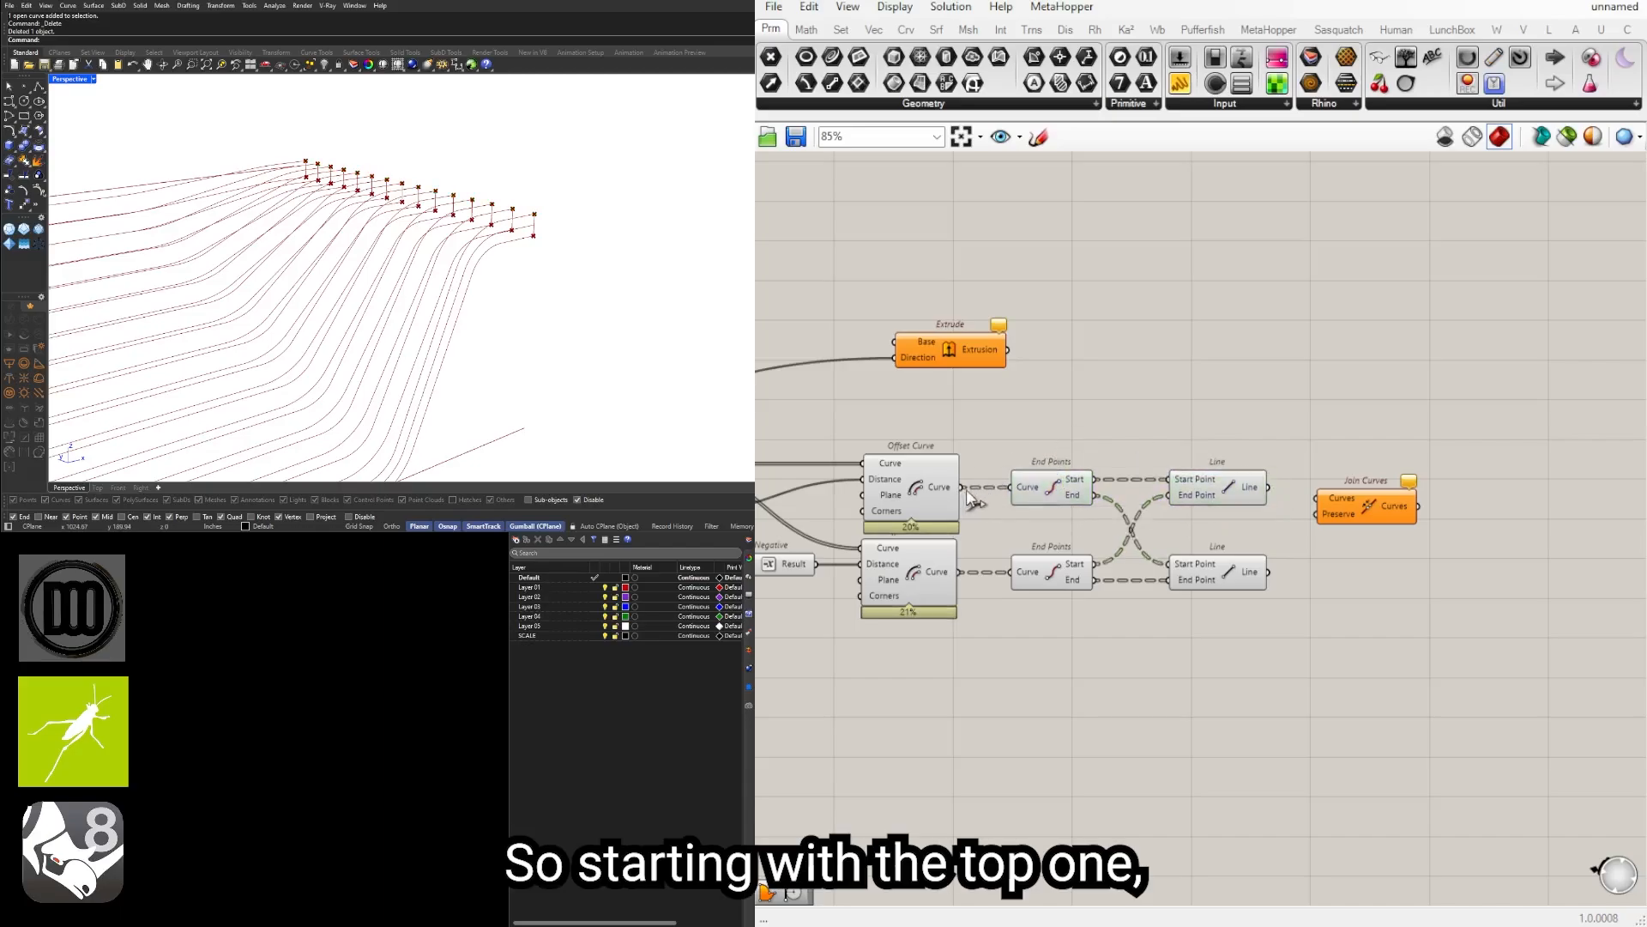
Step: Connect the upper Offset Curve's Curve output and both Line outputs to the Curves input of Join Curves
{"action": "left_click_drag", "start_coordinate": [1369, 506], "coordinate": [1411, 442]}
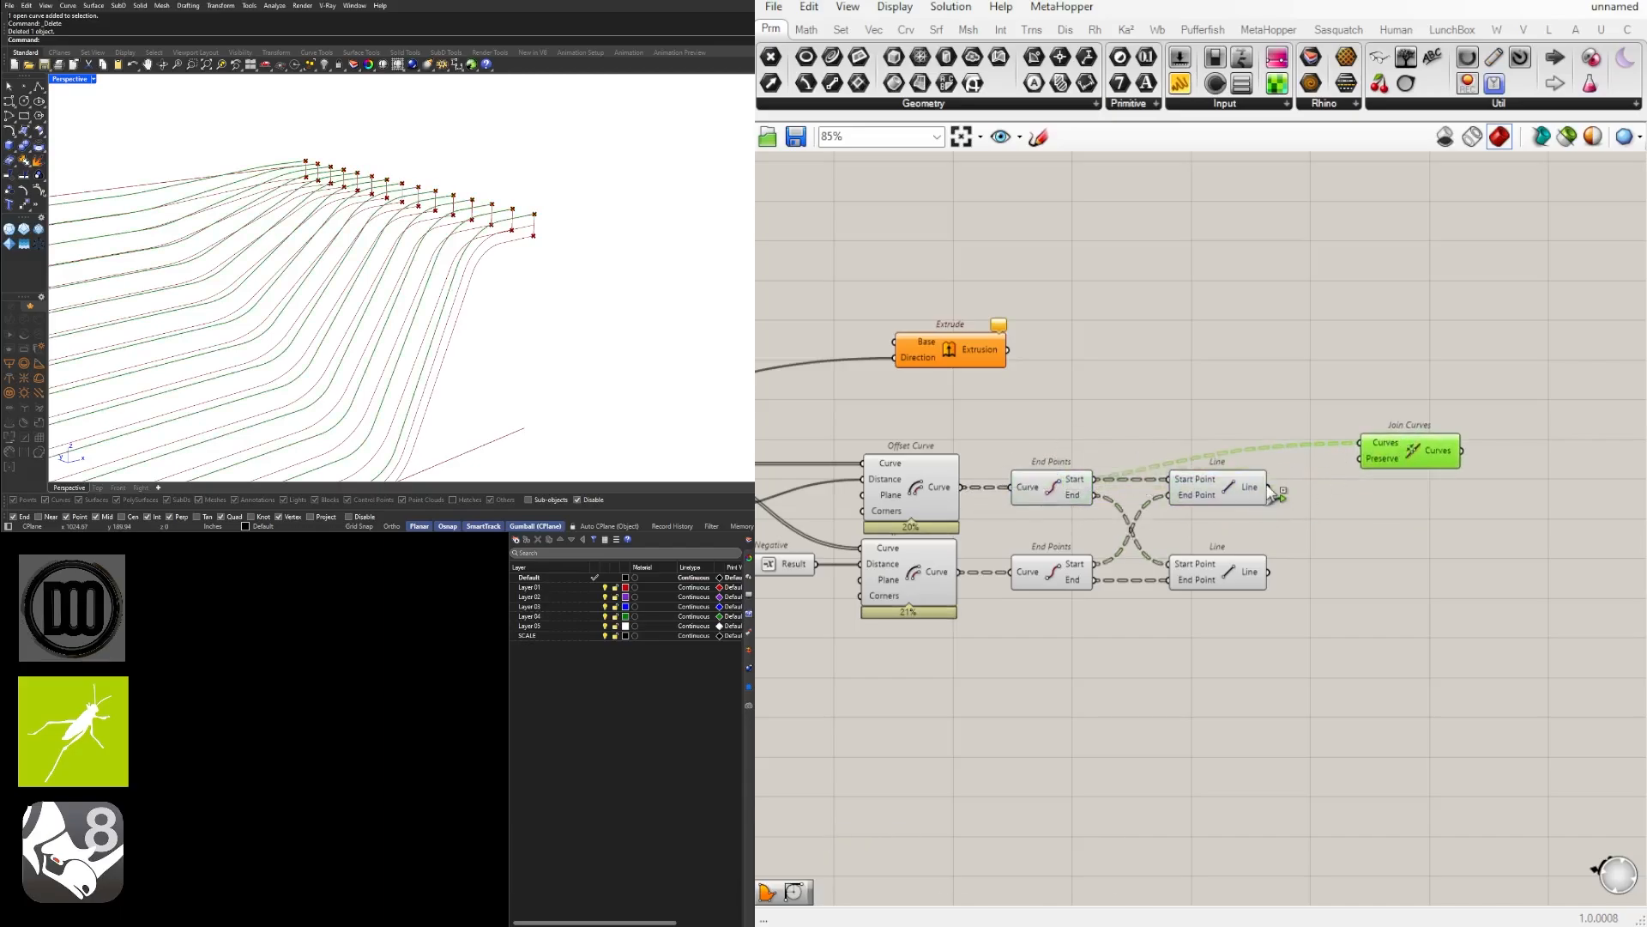
{"action": "left_click_drag", "start_coordinate": [1280, 493], "coordinate": [1328, 505]}
{"action": "left_click_drag", "start_coordinate": [1269, 580], "coordinate": [1273, 585], "text": "shift"}
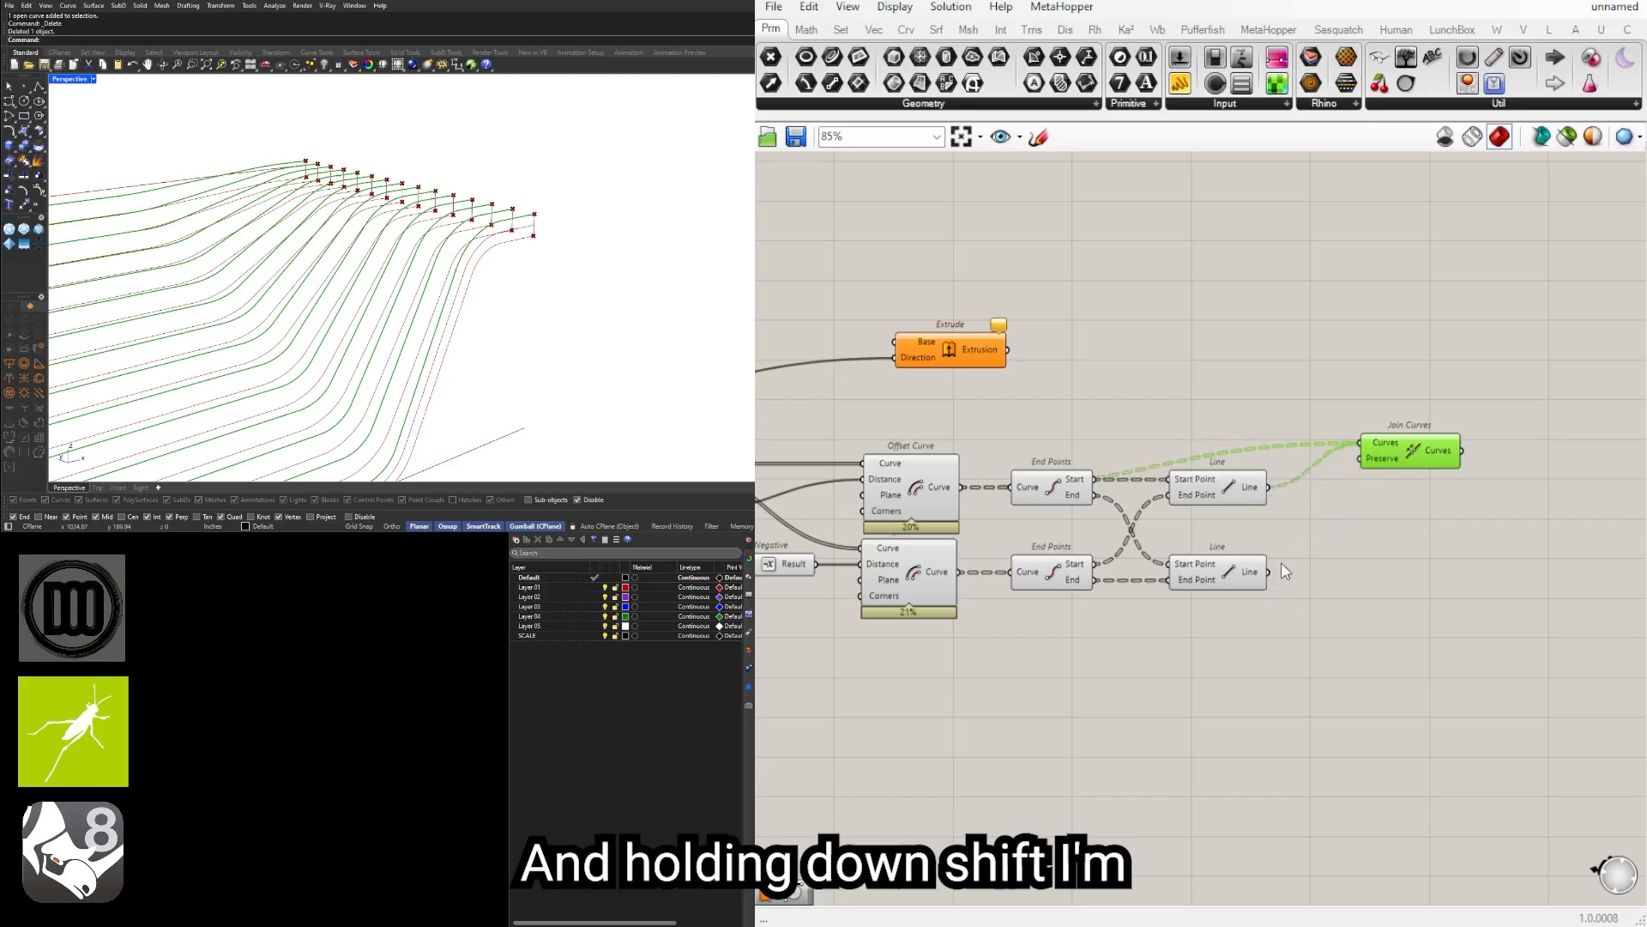
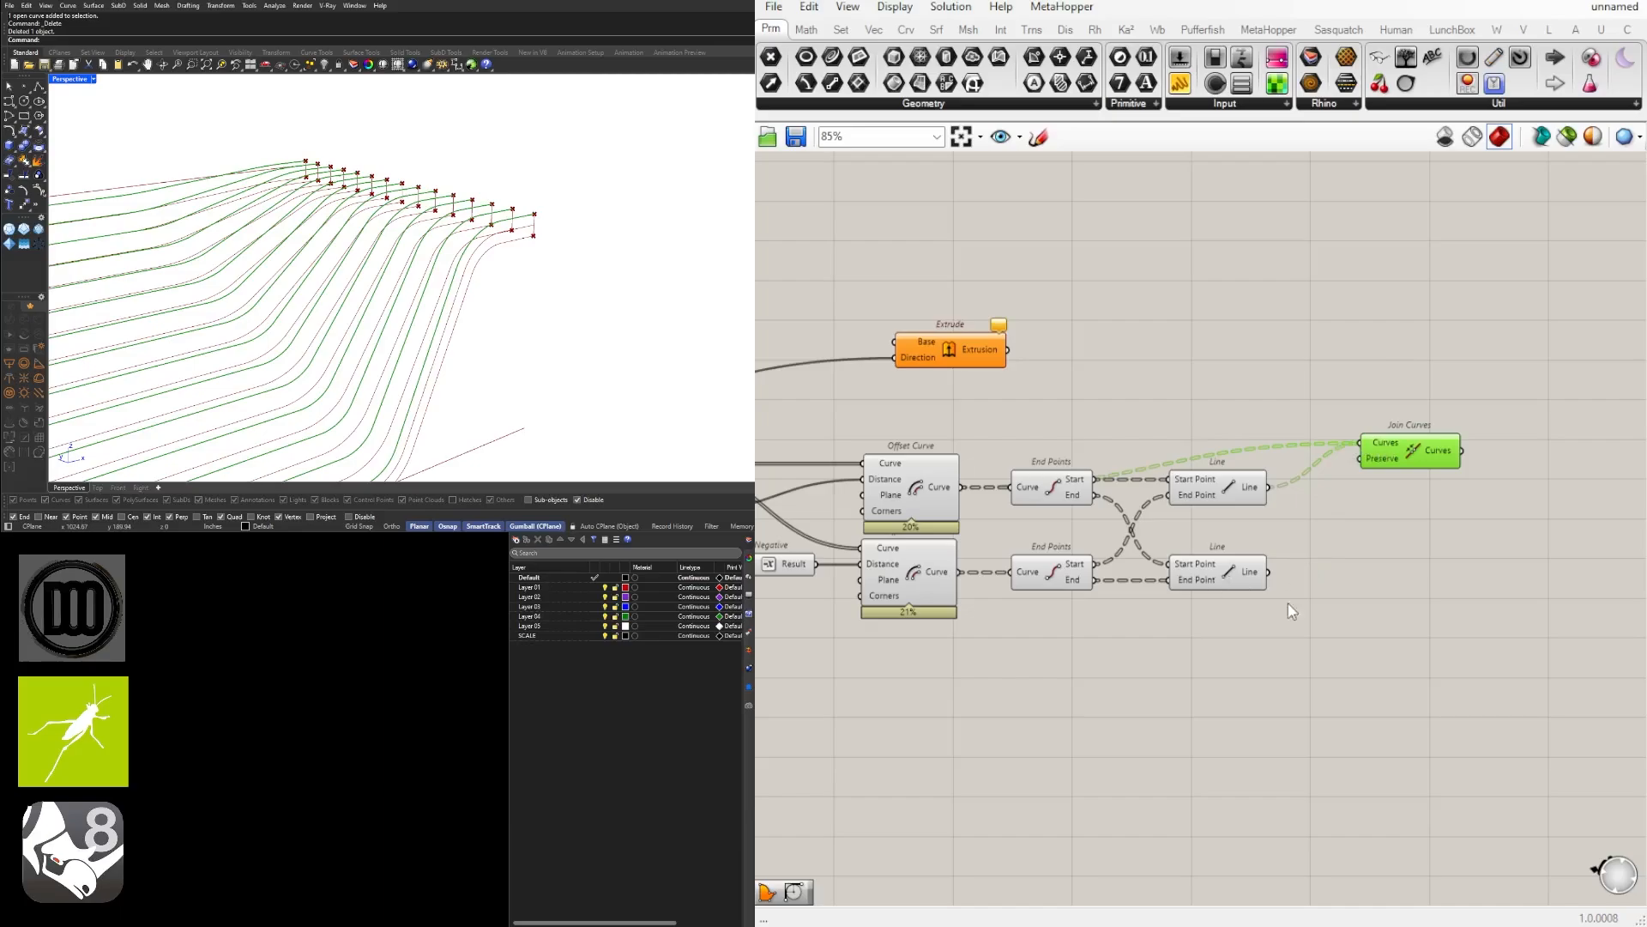
{"action": "left_click_drag", "start_coordinate": [1414, 642], "coordinate": [1408, 641], "text": "shift"}
{"action": "left_click_drag", "start_coordinate": [1384, 632], "coordinate": [1373, 617], "text": "shift"}
{"action": "left_click", "coordinate": [1373, 617]}
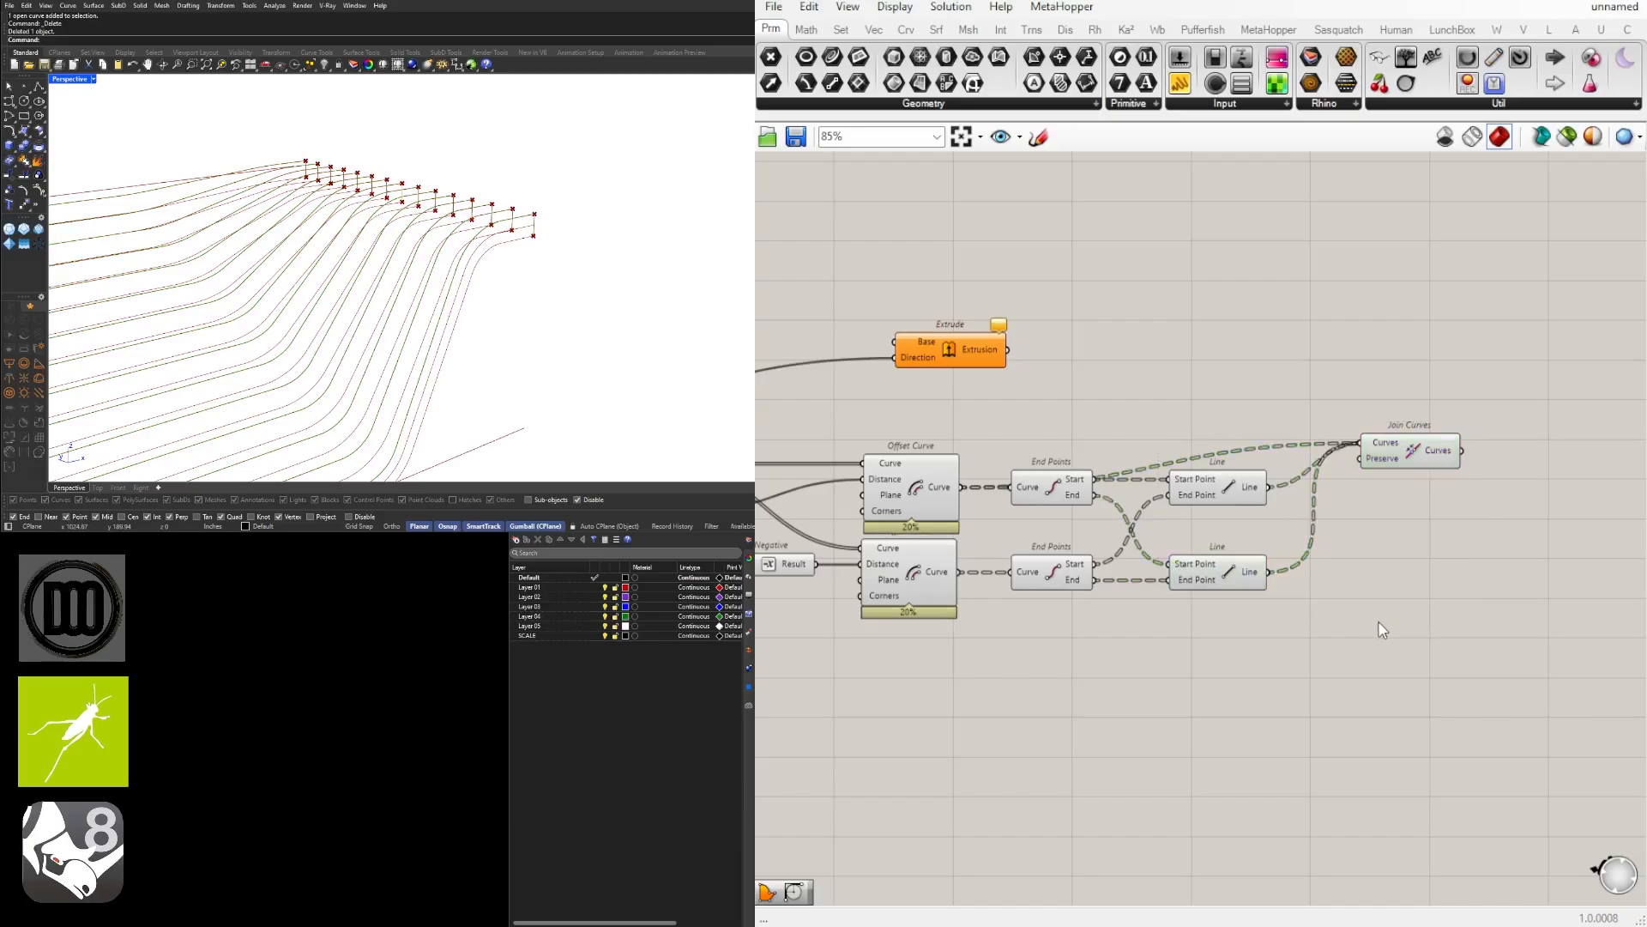
Step: Add the lower Offset Curve's output to the Curves input and move Join Curves to between the two Line rows
{"action": "left_click", "coordinate": [945, 563]}
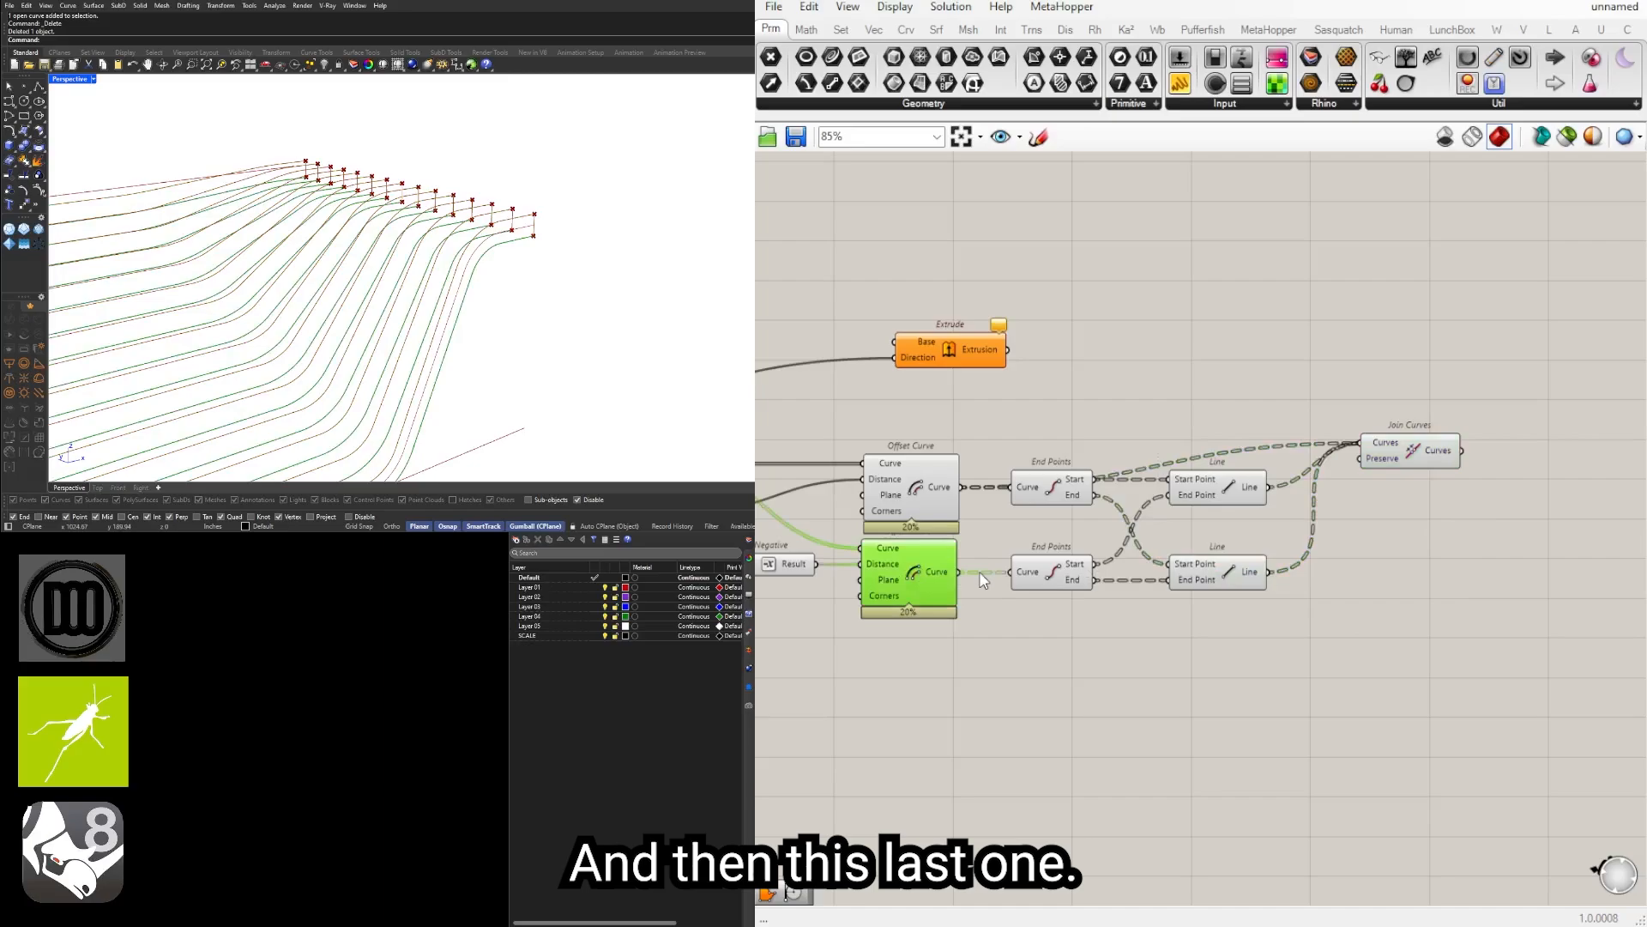
{"action": "left_click_drag", "start_coordinate": [982, 581], "coordinate": [1363, 448], "text": "shift"}
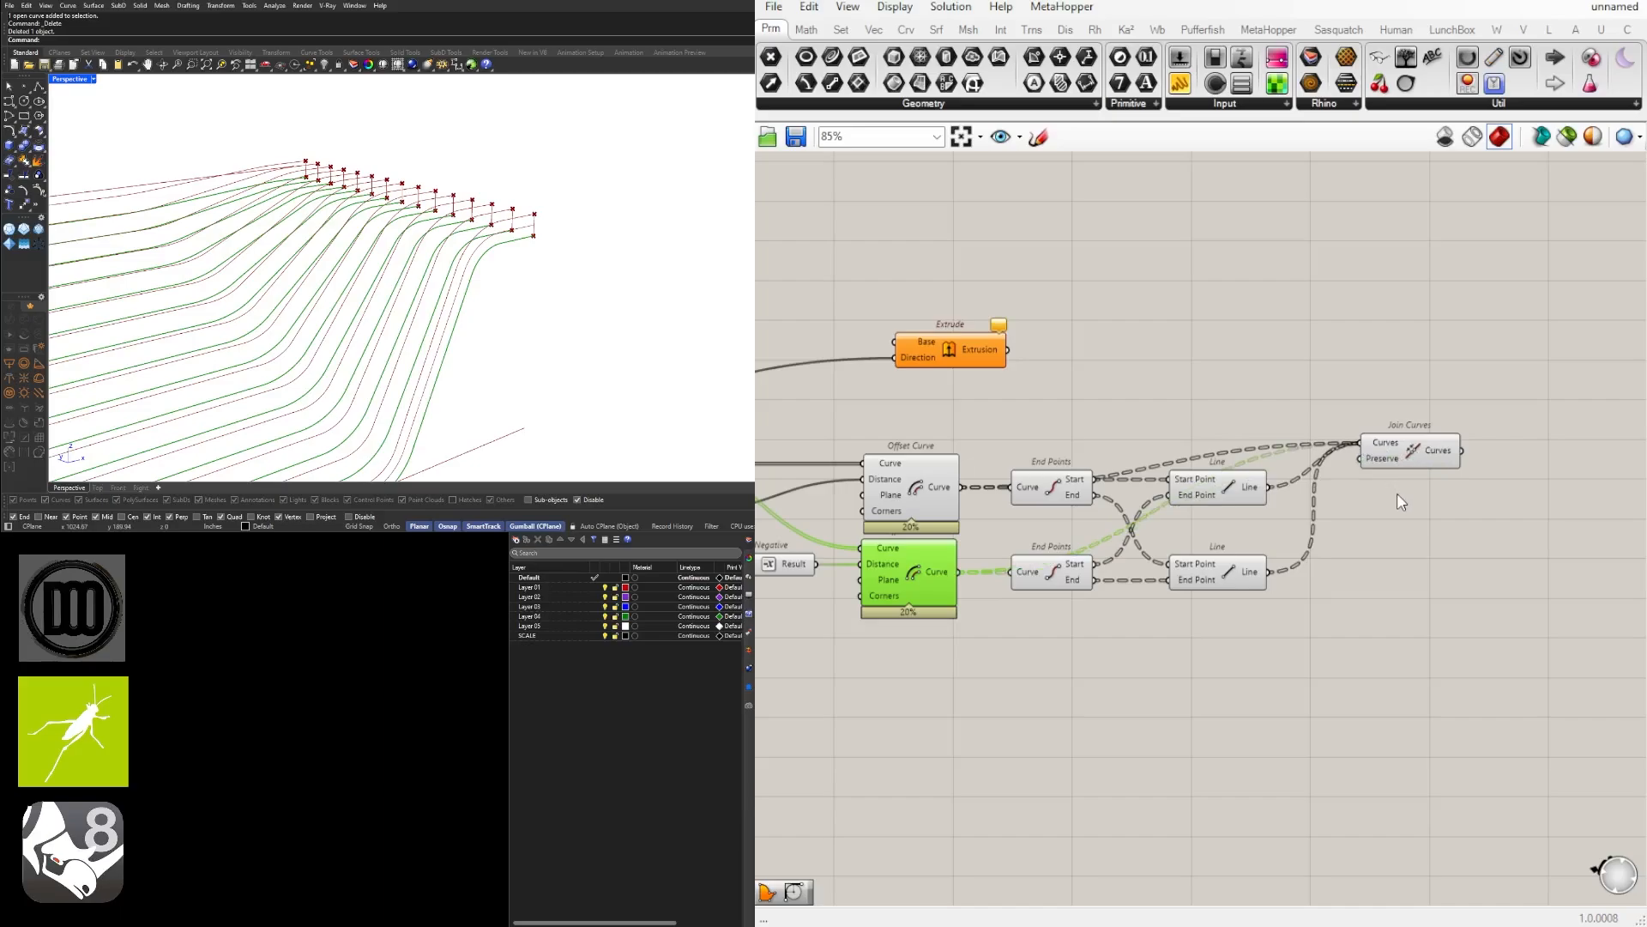
{"action": "left_click_drag", "start_coordinate": [1397, 459], "coordinate": [1378, 529], "text": "shift"}
{"action": "key", "text": "ctrl+z"}
{"action": "left_click", "coordinate": [1395, 371]}
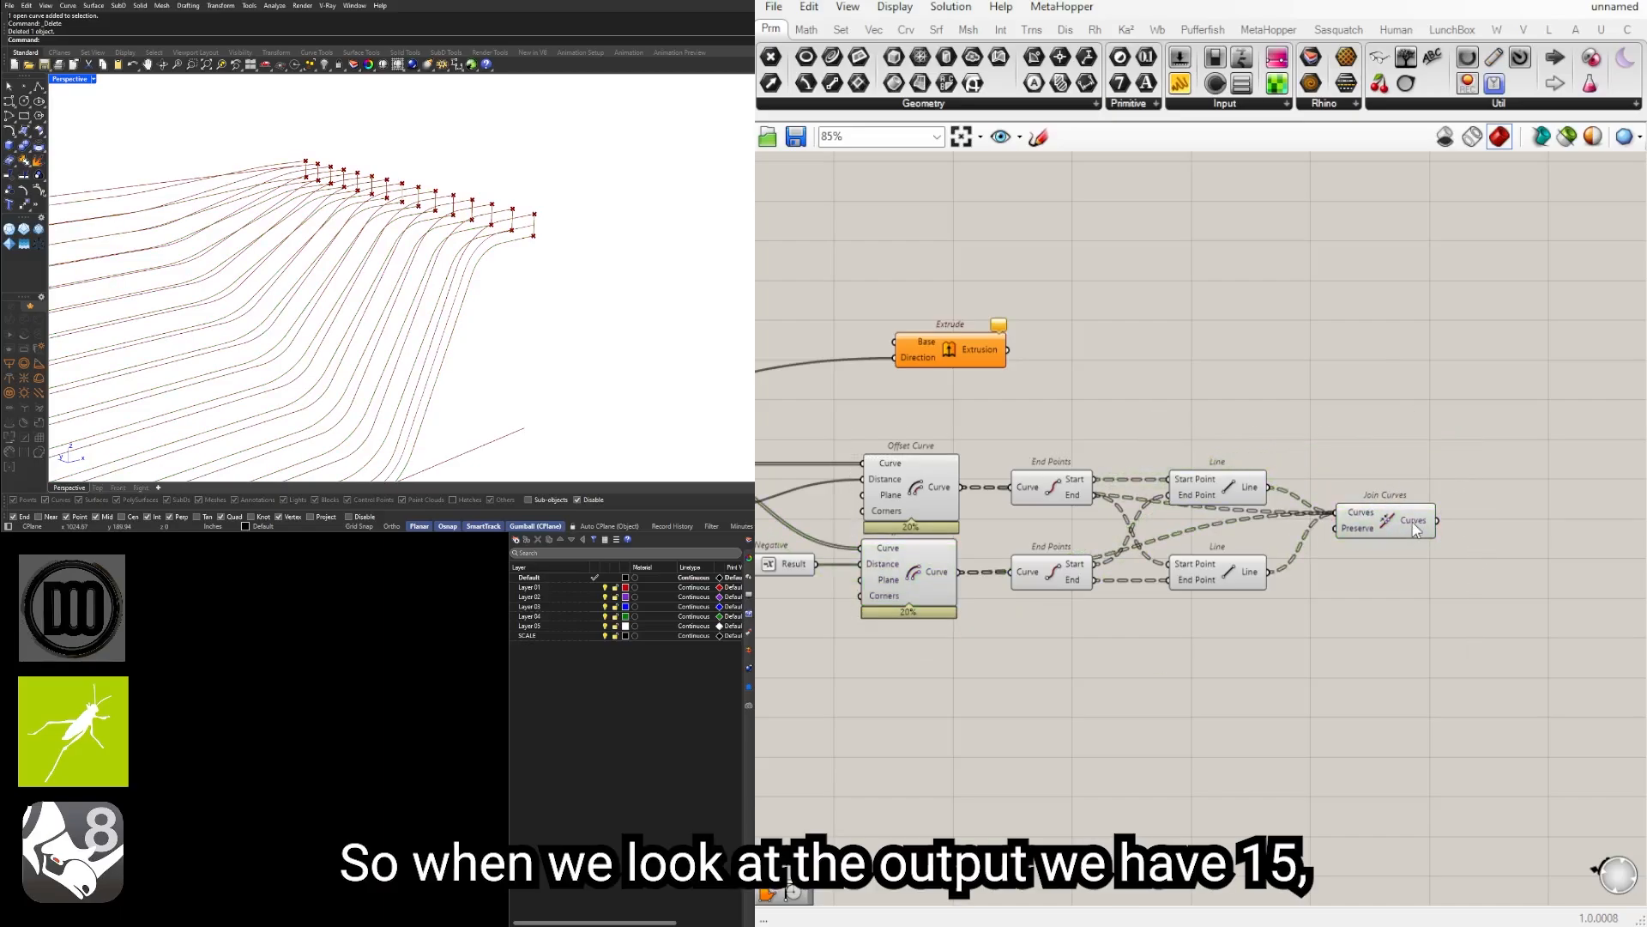
Step: Turn off the preview of the Loft component and the two Curve parameters feeding it
{"action": "scroll", "coordinate": [380, 258], "scroll_direction": "down", "scroll_amount": 6}
{"action": "right_click_drag", "start_coordinate": [386, 279], "coordinate": [444, 332]}
{"action": "scroll", "coordinate": [380, 268], "scroll_direction": "up", "scroll_amount": 6}
{"action": "right_click_drag", "start_coordinate": [379, 280], "coordinate": [380, 248]}
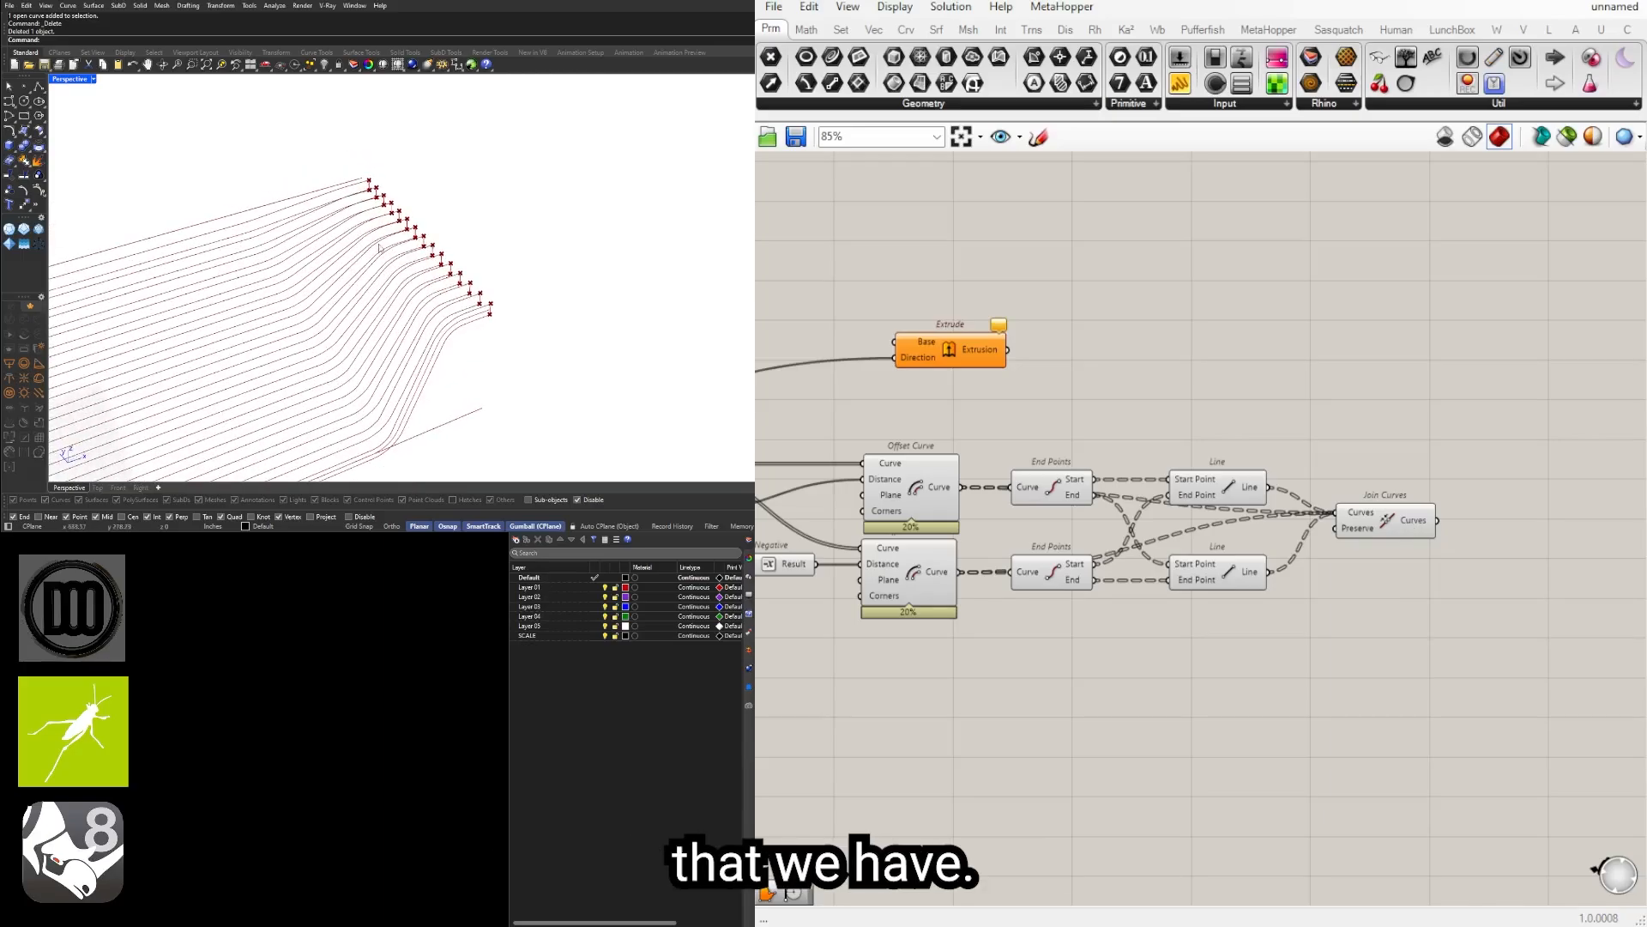
{"action": "left_click", "coordinate": [1356, 533]}
{"action": "right_click_drag", "start_coordinate": [1041, 490], "coordinate": [1489, 442]}
{"action": "scroll", "coordinate": [1280, 564], "scroll_direction": "down", "scroll_amount": 1}
{"action": "right_click_drag", "start_coordinate": [968, 473], "coordinate": [1379, 520]}
{"action": "left_click_drag", "start_coordinate": [1243, 489], "coordinate": [1170, 302]}
{"action": "left_click_drag", "start_coordinate": [1058, 412], "coordinate": [987, 233]}
{"action": "middle_click", "coordinate": [1157, 224]}
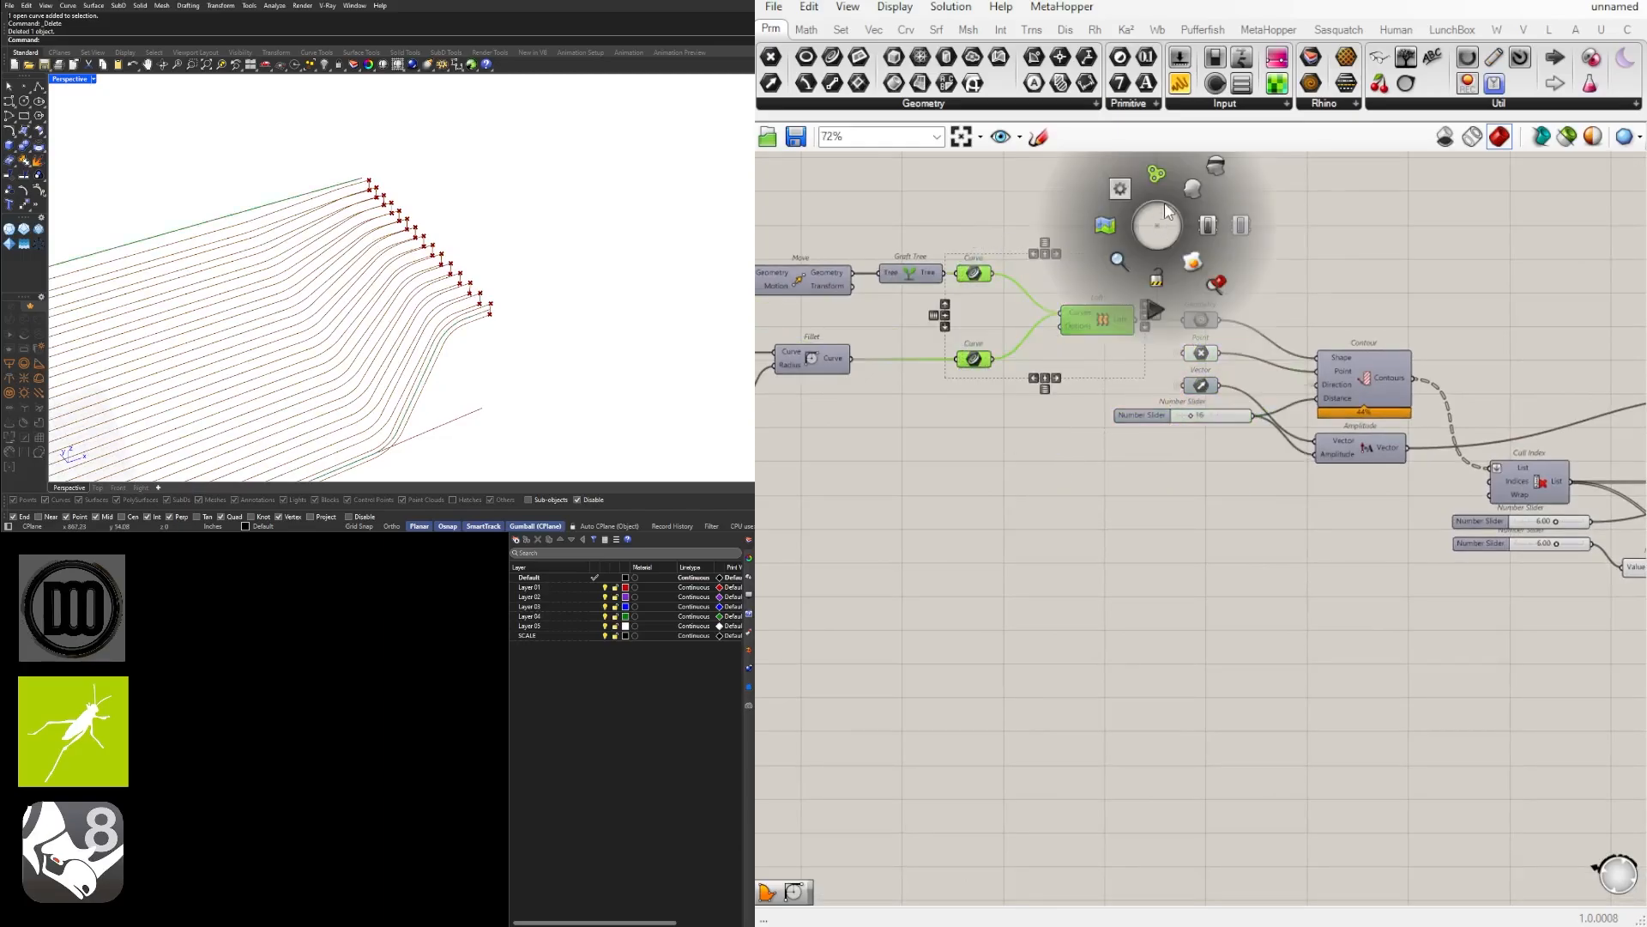
{"action": "left_click", "coordinate": [1215, 163]}
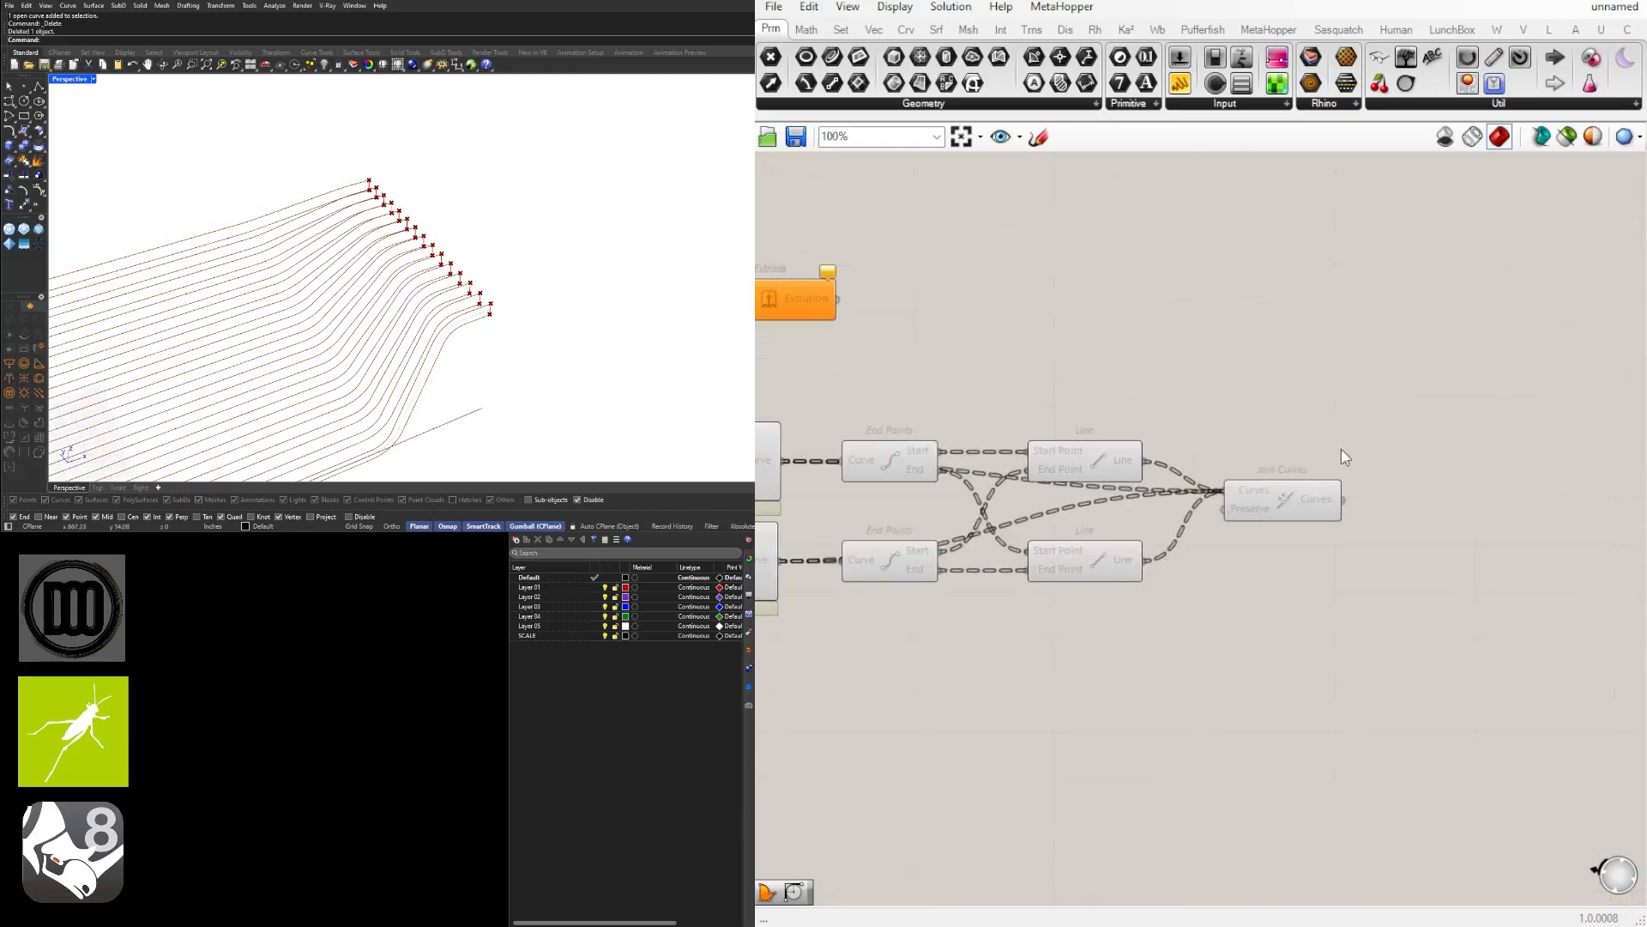
Step: Add a Boundary Surfaces component and connect the Join Curves output to its Edges input
{"action": "right_click_drag", "start_coordinate": [498, 206], "coordinate": [519, 262]}
{"action": "scroll", "coordinate": [1272, 478], "scroll_direction": "up", "scroll_amount": 4}
{"action": "right_click_drag", "start_coordinate": [1542, 503], "coordinate": [1356, 529]}
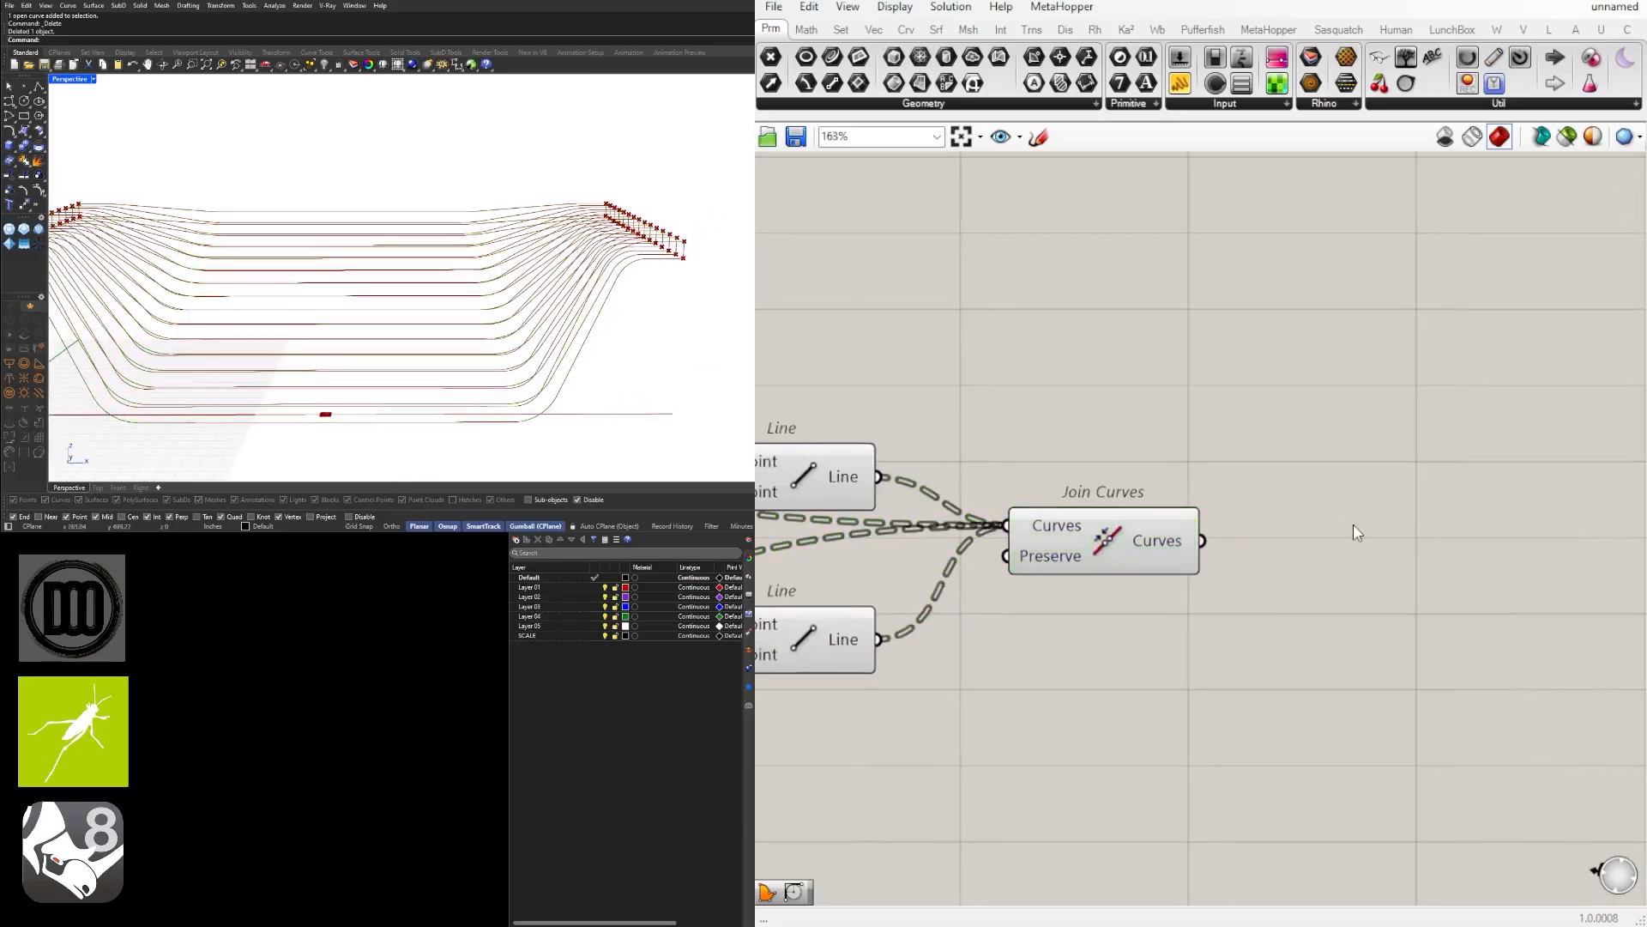
{"action": "double_click", "coordinate": [1356, 525]}
{"action": "type", "text": "bou"}
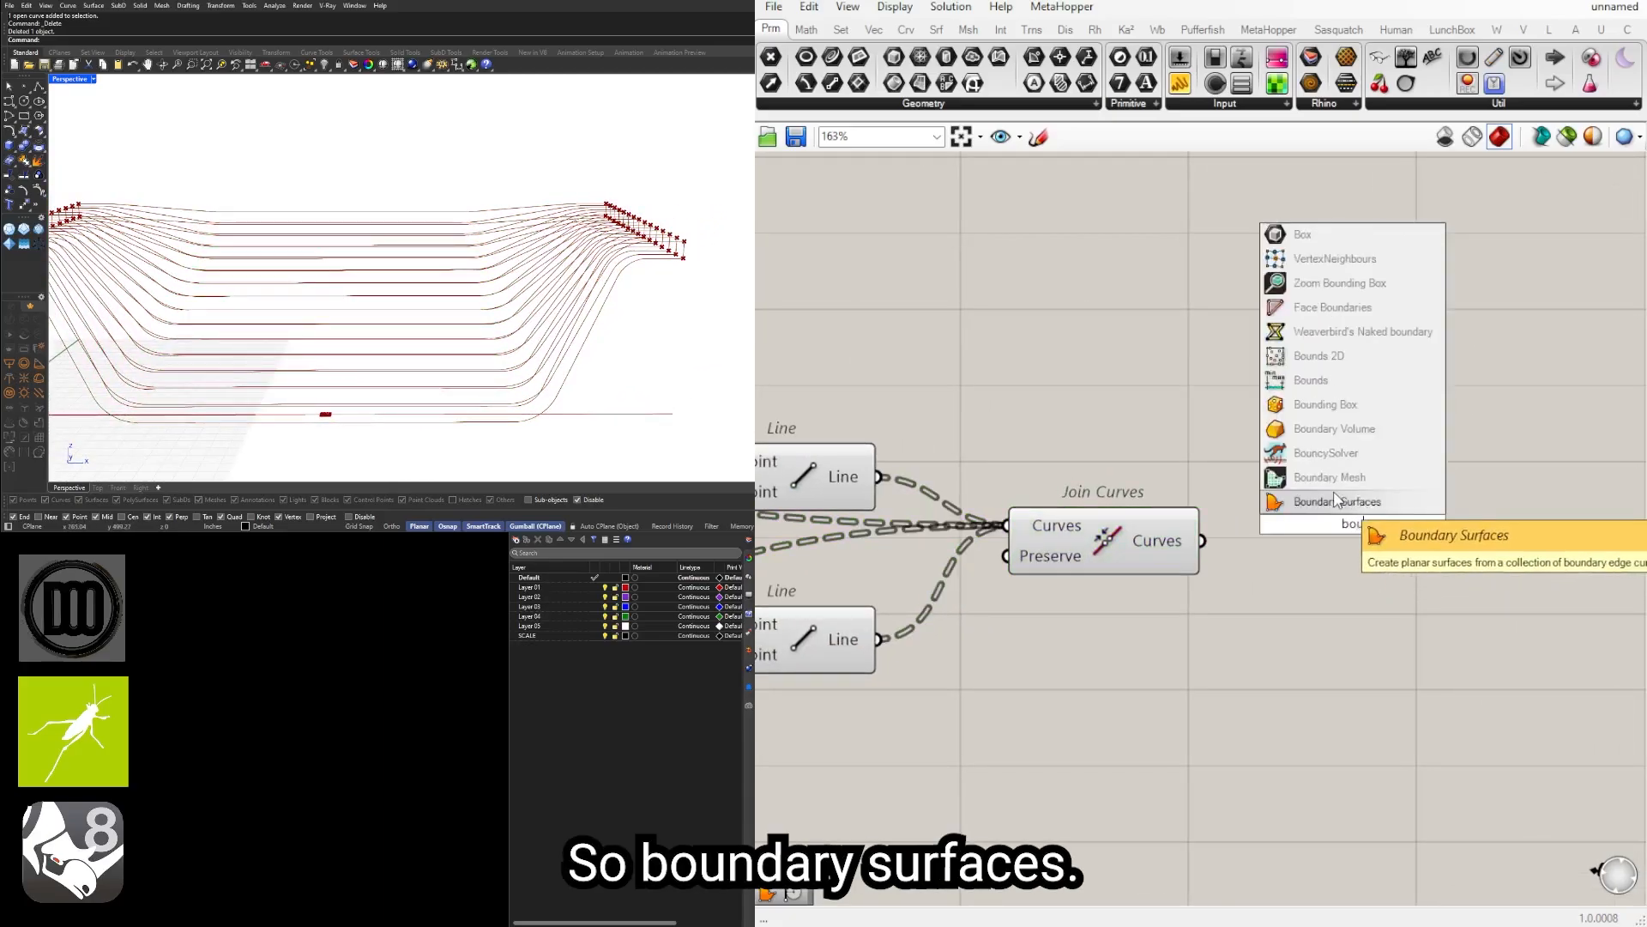
{"action": "key", "text": "Return"}
{"action": "left_click_drag", "start_coordinate": [1202, 543], "coordinate": [1292, 549]}
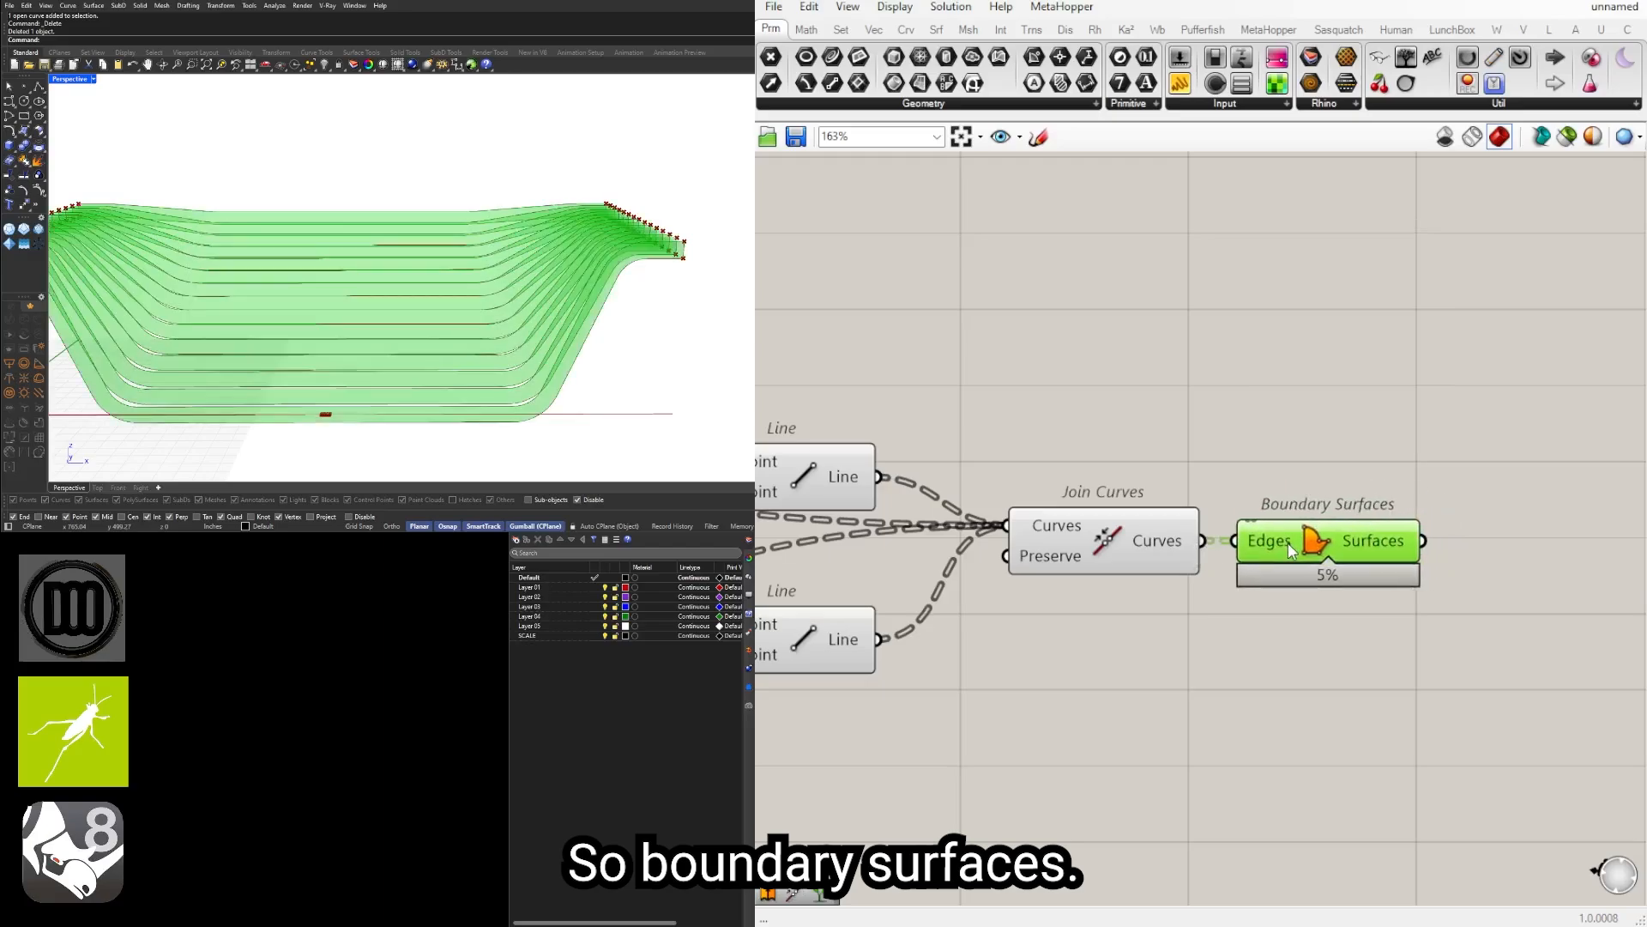
Step: Move the Extrude component beside Boundary Surfaces and connect the Surfaces output to its Base input
{"action": "mouse_move", "coordinate": [374, 268]}
{"action": "right_mouse_down"}
{"action": "mouse_move", "coordinate": [430, 280]}
{"action": "mouse_move", "coordinate": [367, 273]}
{"action": "right_mouse_up"}
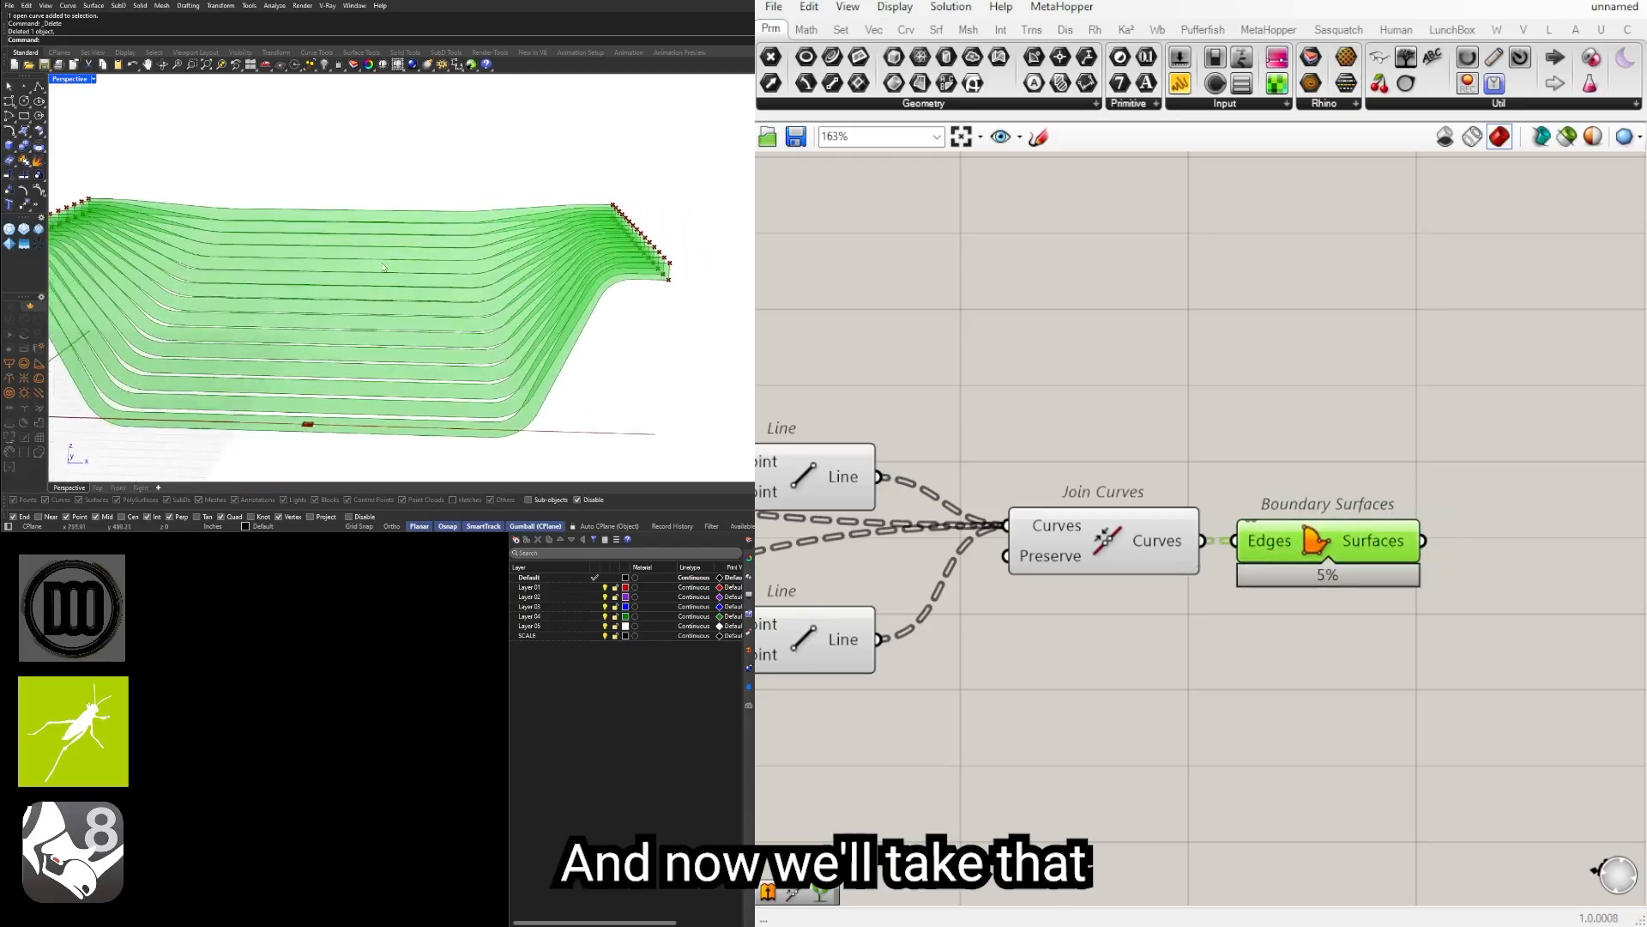
{"action": "scroll", "coordinate": [367, 273], "scroll_direction": "down", "scroll_amount": 2}
{"action": "scroll", "coordinate": [1299, 528], "scroll_direction": "down", "scroll_amount": 2}
{"action": "right_click_drag", "start_coordinate": [1299, 527], "coordinate": [1578, 477]}
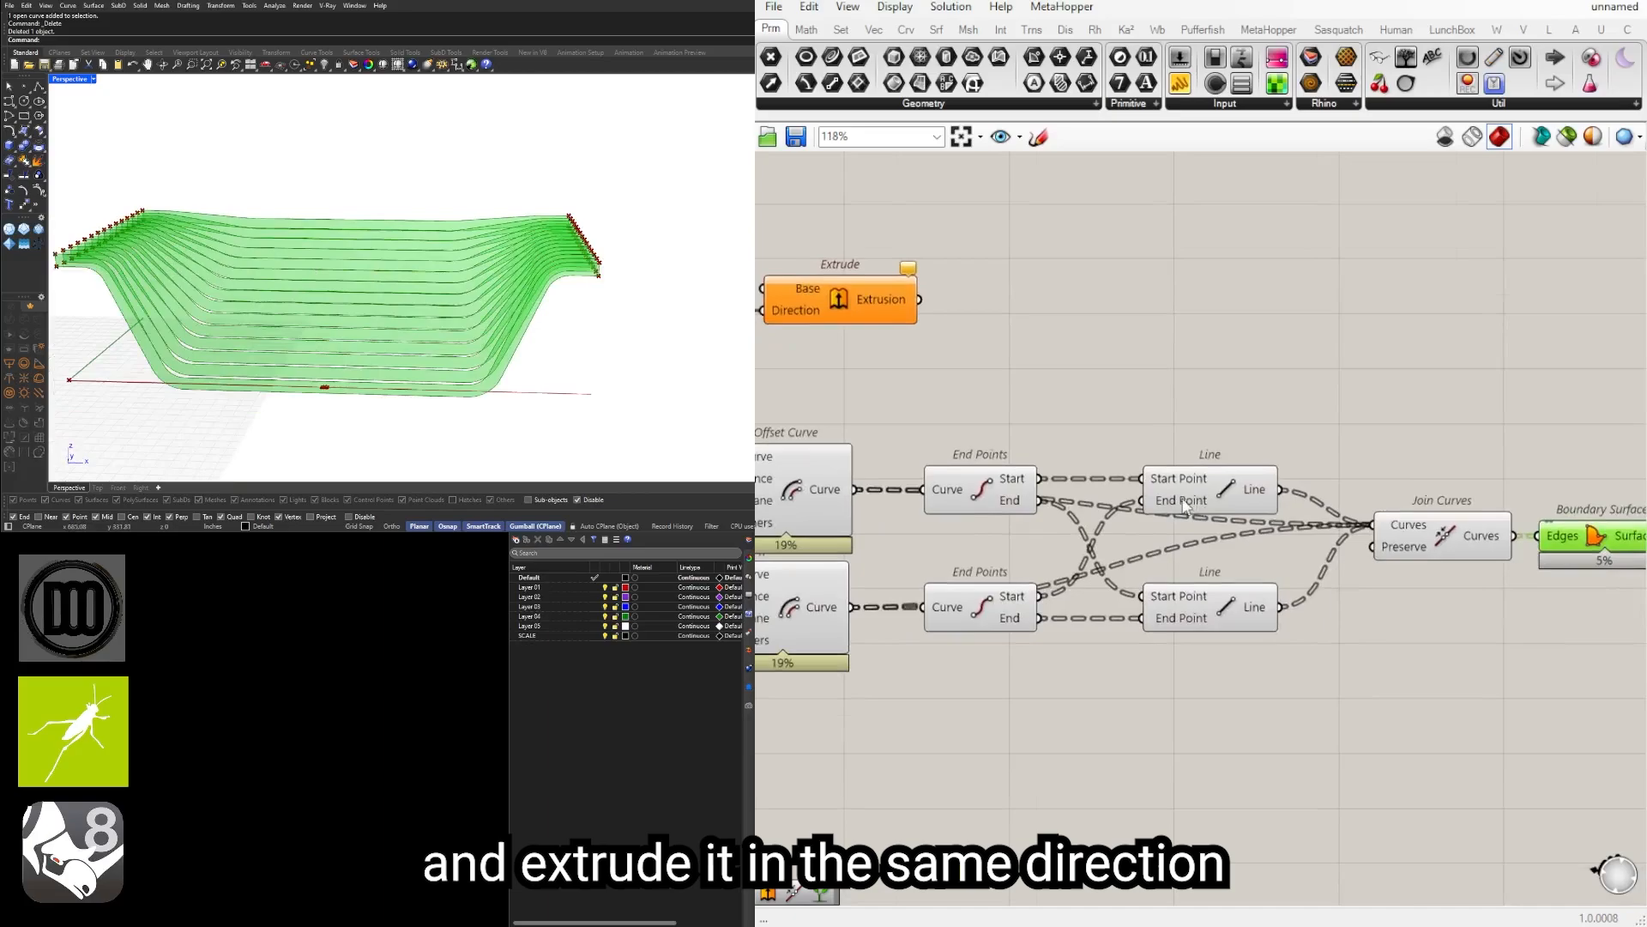
{"action": "scroll", "coordinate": [1171, 481], "scroll_direction": "down", "scroll_amount": 3}
{"action": "right_click_drag", "start_coordinate": [949, 375], "coordinate": [1040, 467]}
{"action": "left_click_drag", "start_coordinate": [1046, 444], "coordinate": [1572, 505]}
{"action": "scroll", "coordinate": [1573, 506], "scroll_direction": "up", "scroll_amount": 2}
{"action": "right_click_drag", "start_coordinate": [1573, 506], "coordinate": [1407, 536]}
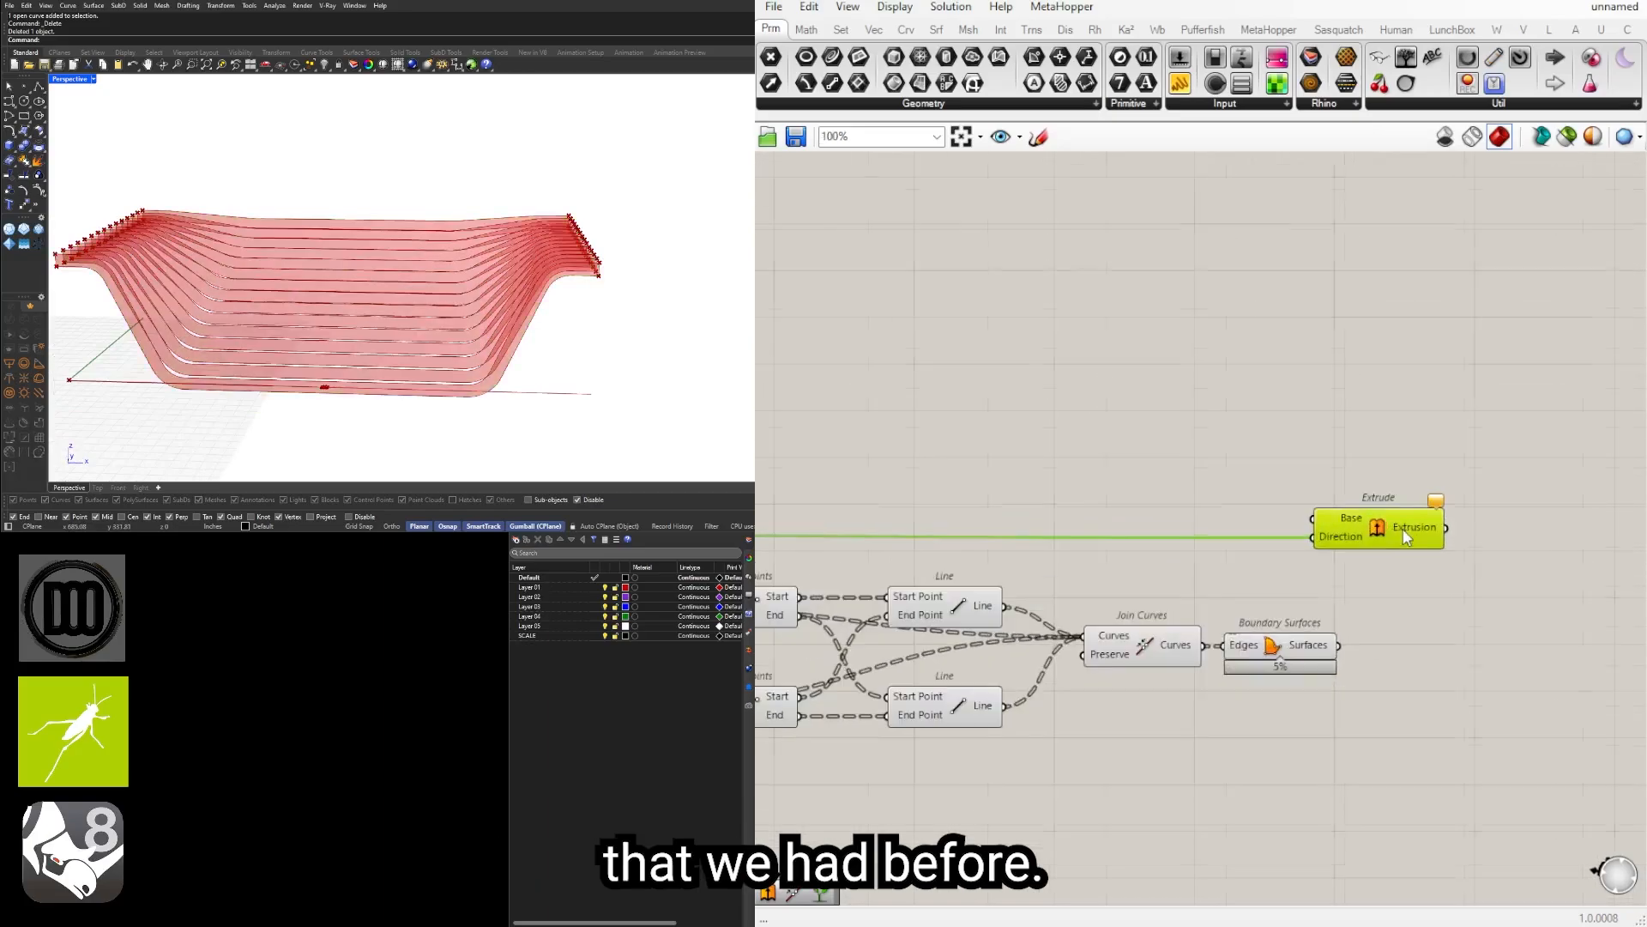
{"action": "left_click", "coordinate": [1360, 633]}
{"action": "left_click_drag", "start_coordinate": [1513, 536], "coordinate": [1448, 525]}
Step: Turn off the preview of all components from the Offset Curves through Boundary Surfaces, leaving only the extrusion shown
{"action": "scroll", "coordinate": [577, 258], "scroll_direction": "up", "scroll_amount": 4}
{"action": "mouse_move", "coordinate": [578, 257]}
{"action": "right_mouse_down"}
{"action": "mouse_move", "coordinate": [485, 311]}
{"action": "mouse_move", "coordinate": [543, 300]}
{"action": "mouse_move", "coordinate": [547, 260]}
{"action": "right_mouse_up"}
{"action": "scroll", "coordinate": [485, 311], "scroll_direction": "down", "scroll_amount": 4}
{"action": "scroll", "coordinate": [1124, 719], "scroll_direction": "down", "scroll_amount": 2}
{"action": "right_click_drag", "start_coordinate": [1124, 719], "coordinate": [1401, 626]}
{"action": "scroll", "coordinate": [1401, 626], "scroll_direction": "down", "scroll_amount": 1}
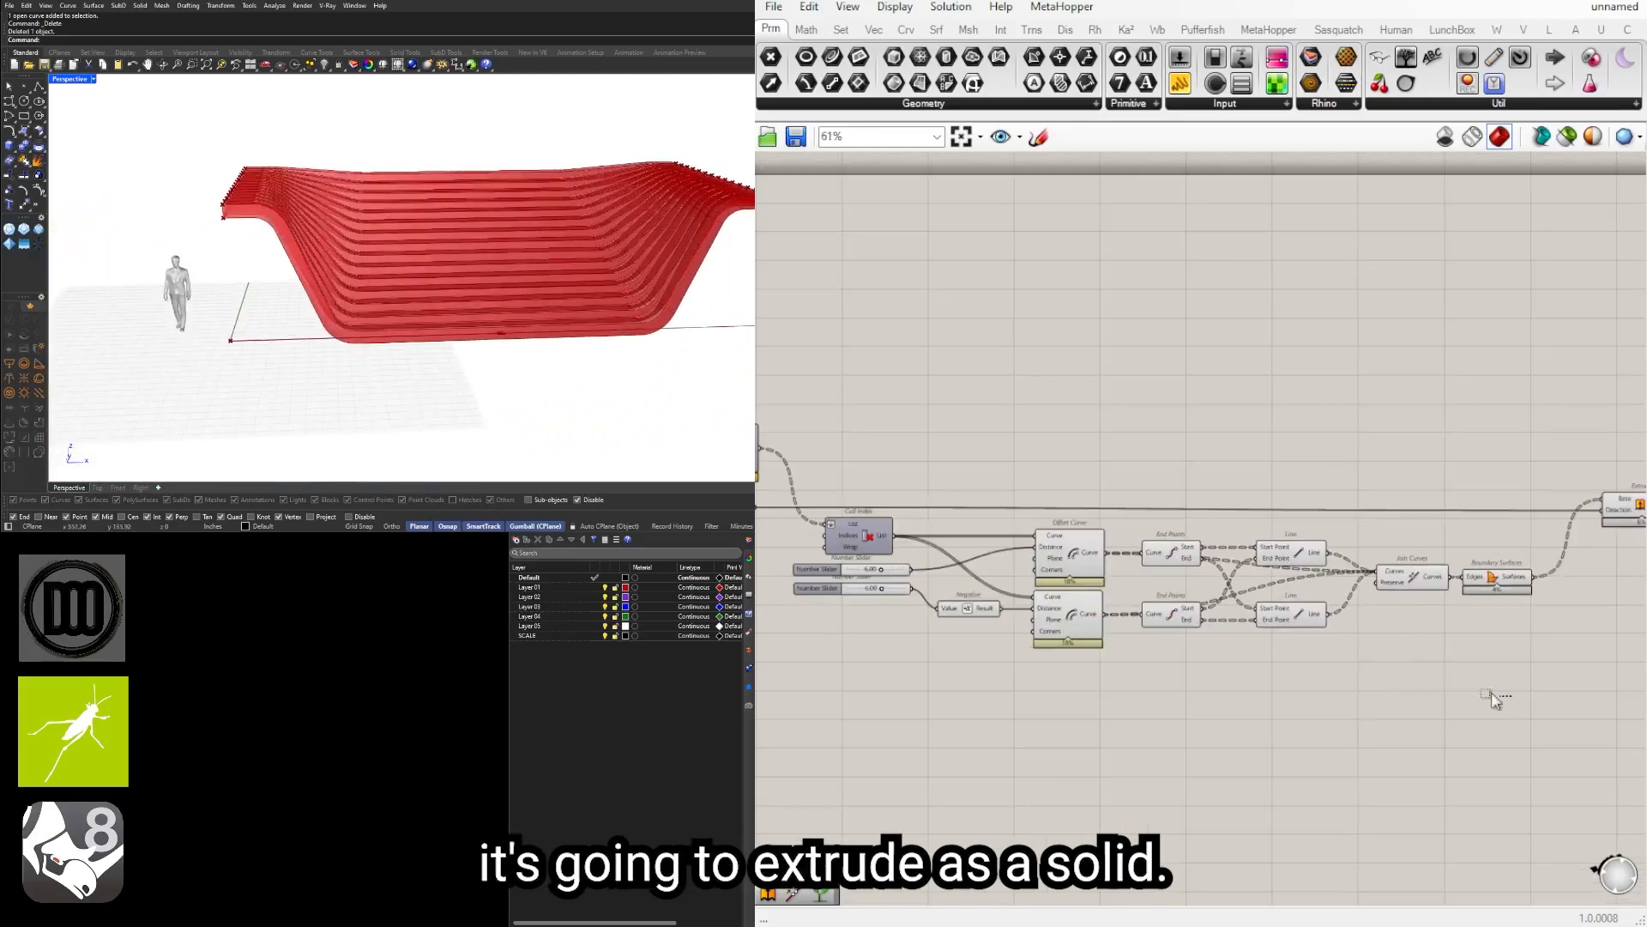
{"action": "left_click_drag", "start_coordinate": [1495, 699], "coordinate": [909, 471]}
{"action": "middle_click", "coordinate": [929, 468]}
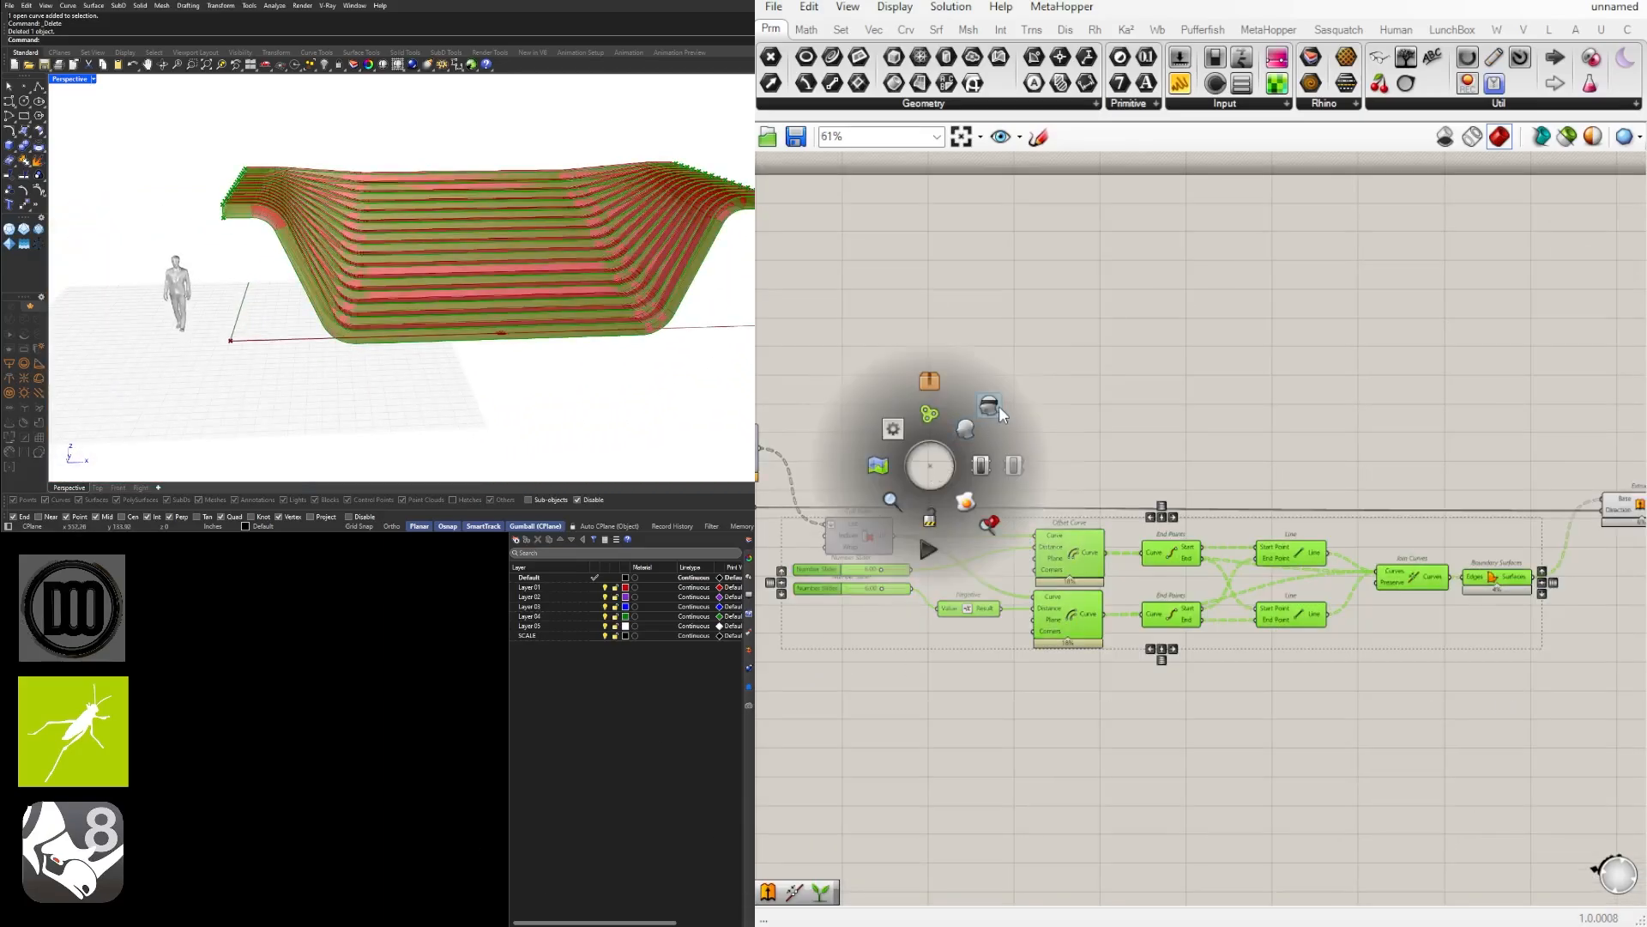
{"action": "left_click", "coordinate": [991, 406]}
{"action": "left_click", "coordinate": [870, 412]}
Step: Set the Number Slider feeding the Negative component to 2.48 to reduce the bottom offset
{"action": "right_click_drag", "start_coordinate": [412, 330], "coordinate": [370, 321]}
{"action": "scroll", "coordinate": [410, 301], "scroll_direction": "up", "scroll_amount": 3}
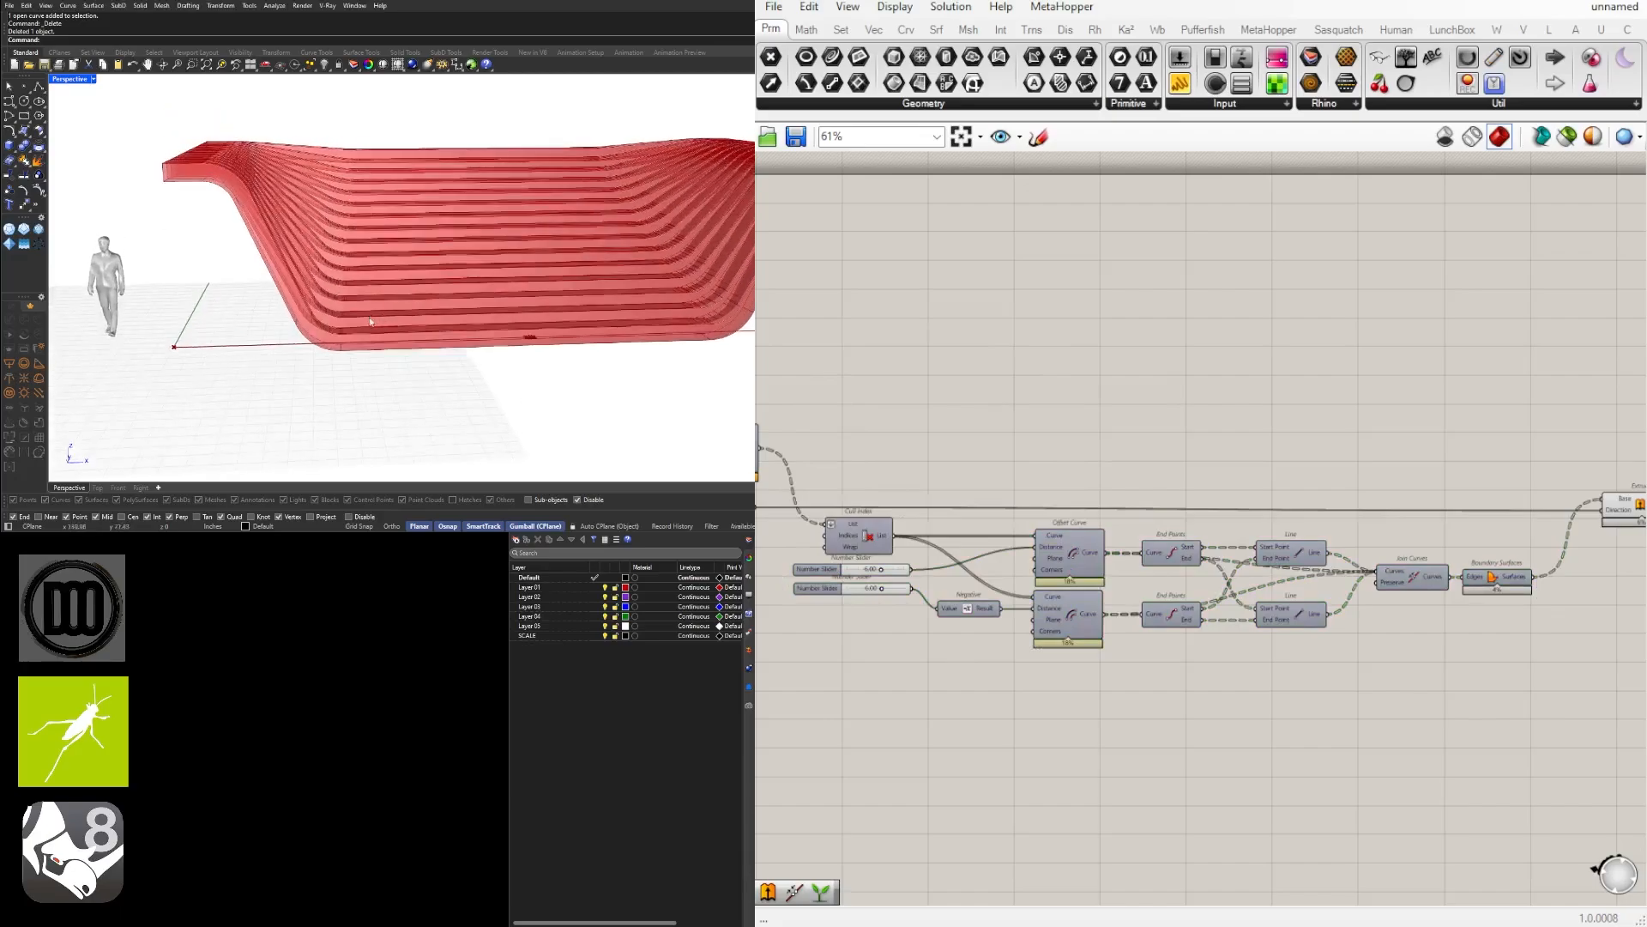
{"action": "scroll", "coordinate": [371, 322], "scroll_direction": "up", "scroll_amount": 3}
{"action": "scroll", "coordinate": [1066, 590], "scroll_direction": "up", "scroll_amount": 4}
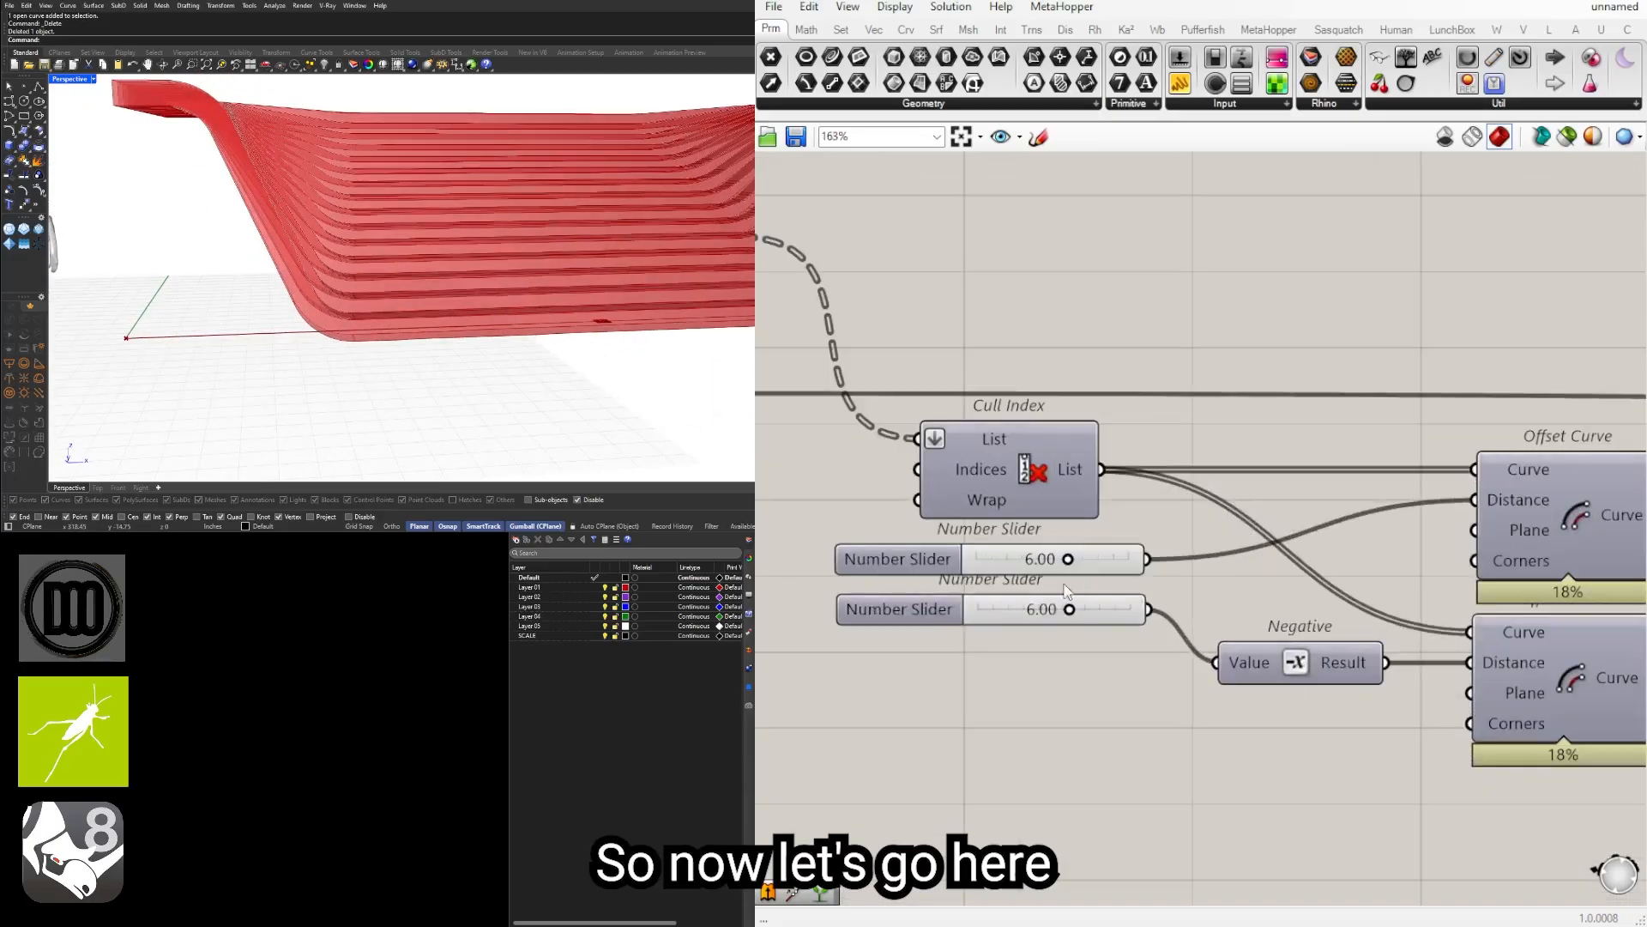
{"action": "scroll", "coordinate": [1066, 591], "scroll_direction": "up", "scroll_amount": 2}
{"action": "scroll", "coordinate": [1077, 549], "scroll_direction": "up", "scroll_amount": 2}
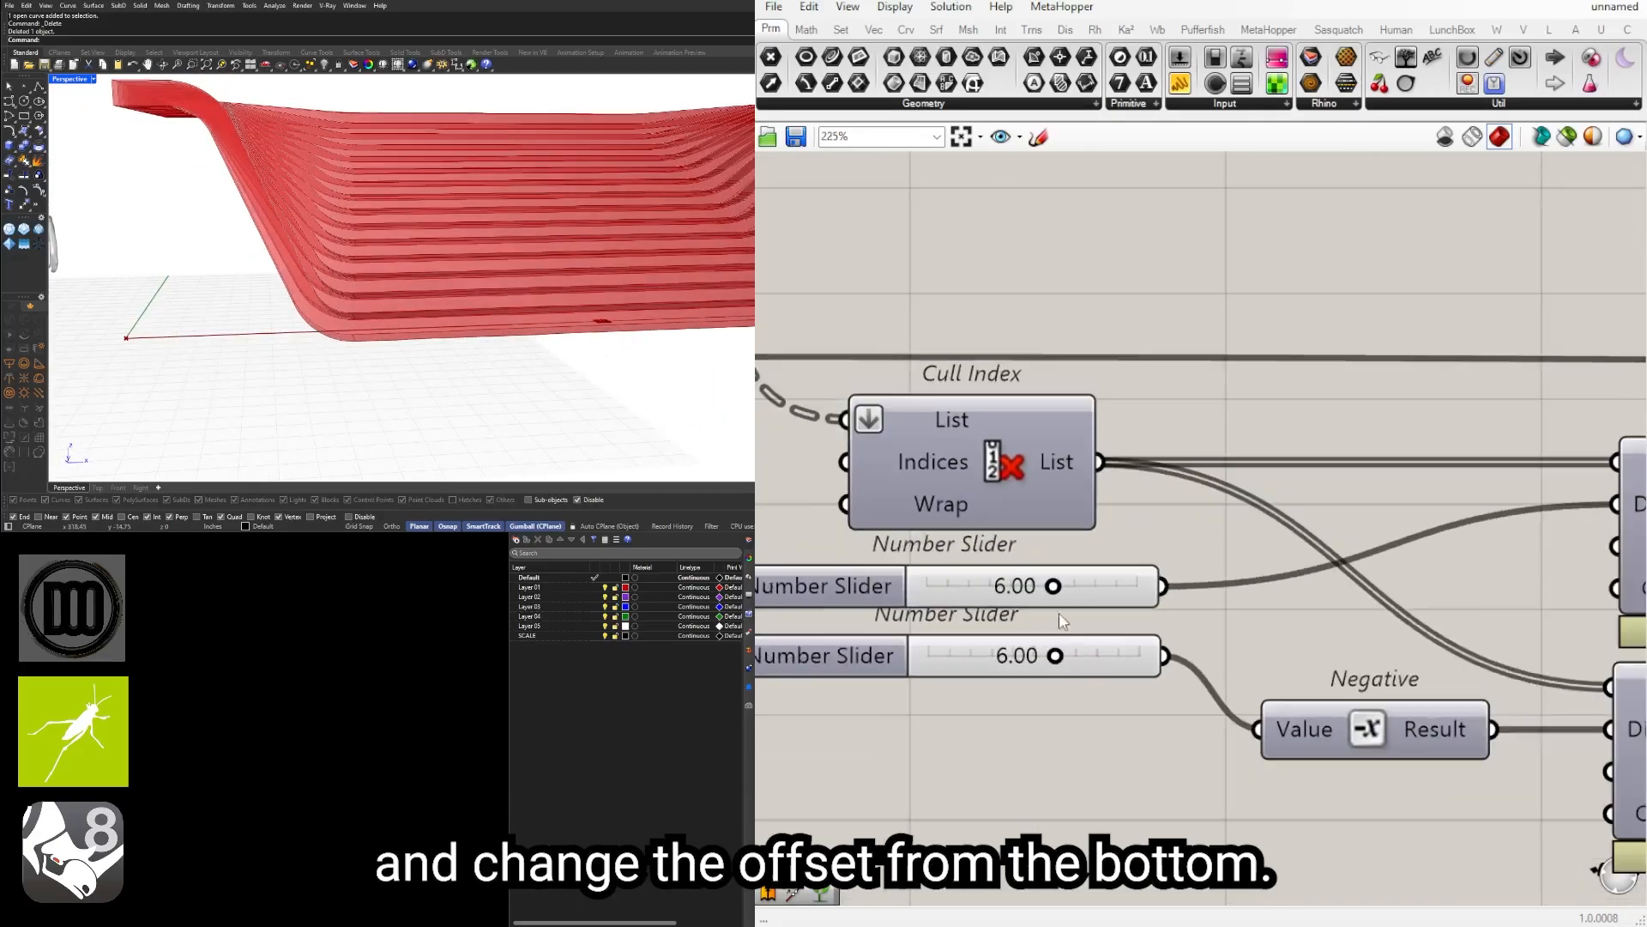
{"action": "left_click_drag", "start_coordinate": [1055, 653], "coordinate": [936, 674]}
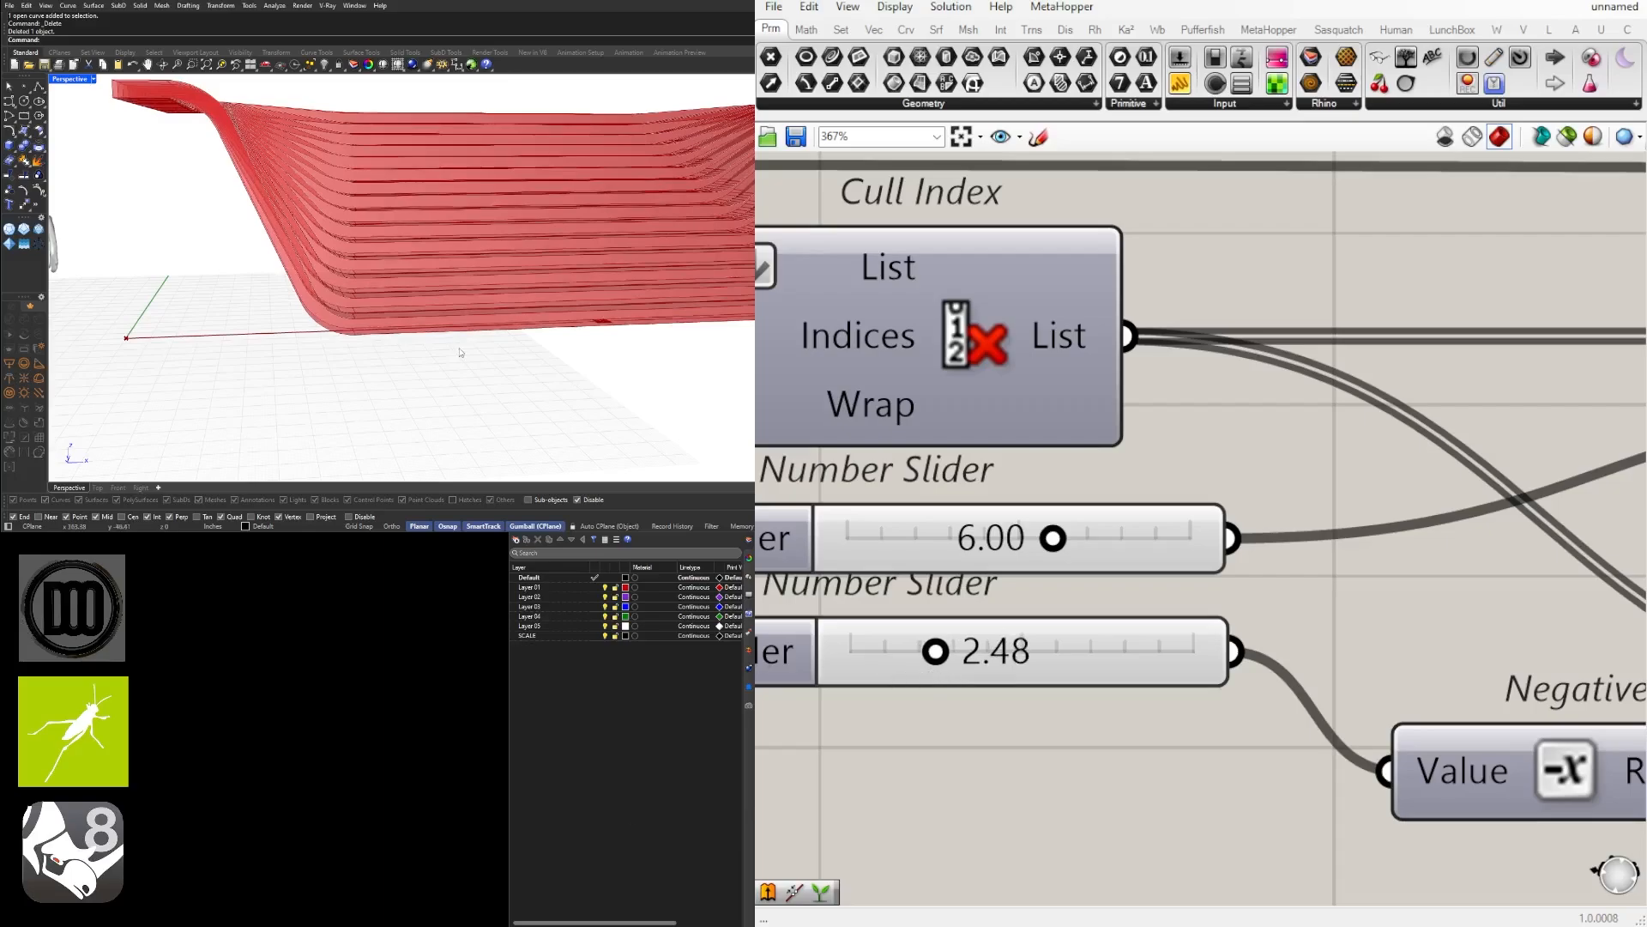
Step: Lower the overall stair height with the Number Slider feeding the Unit Z component
{"action": "scroll", "coordinate": [461, 353], "scroll_direction": "down", "scroll_amount": 6}
{"action": "mouse_move", "coordinate": [461, 353]}
{"action": "right_mouse_down"}
{"action": "mouse_move", "coordinate": [459, 369]}
{"action": "mouse_move", "coordinate": [378, 377]}
{"action": "mouse_move", "coordinate": [459, 353]}
{"action": "right_mouse_up"}
{"action": "scroll", "coordinate": [1210, 515], "scroll_direction": "down", "scroll_amount": 5}
{"action": "right_click_drag", "start_coordinate": [1212, 515], "coordinate": [1370, 500]}
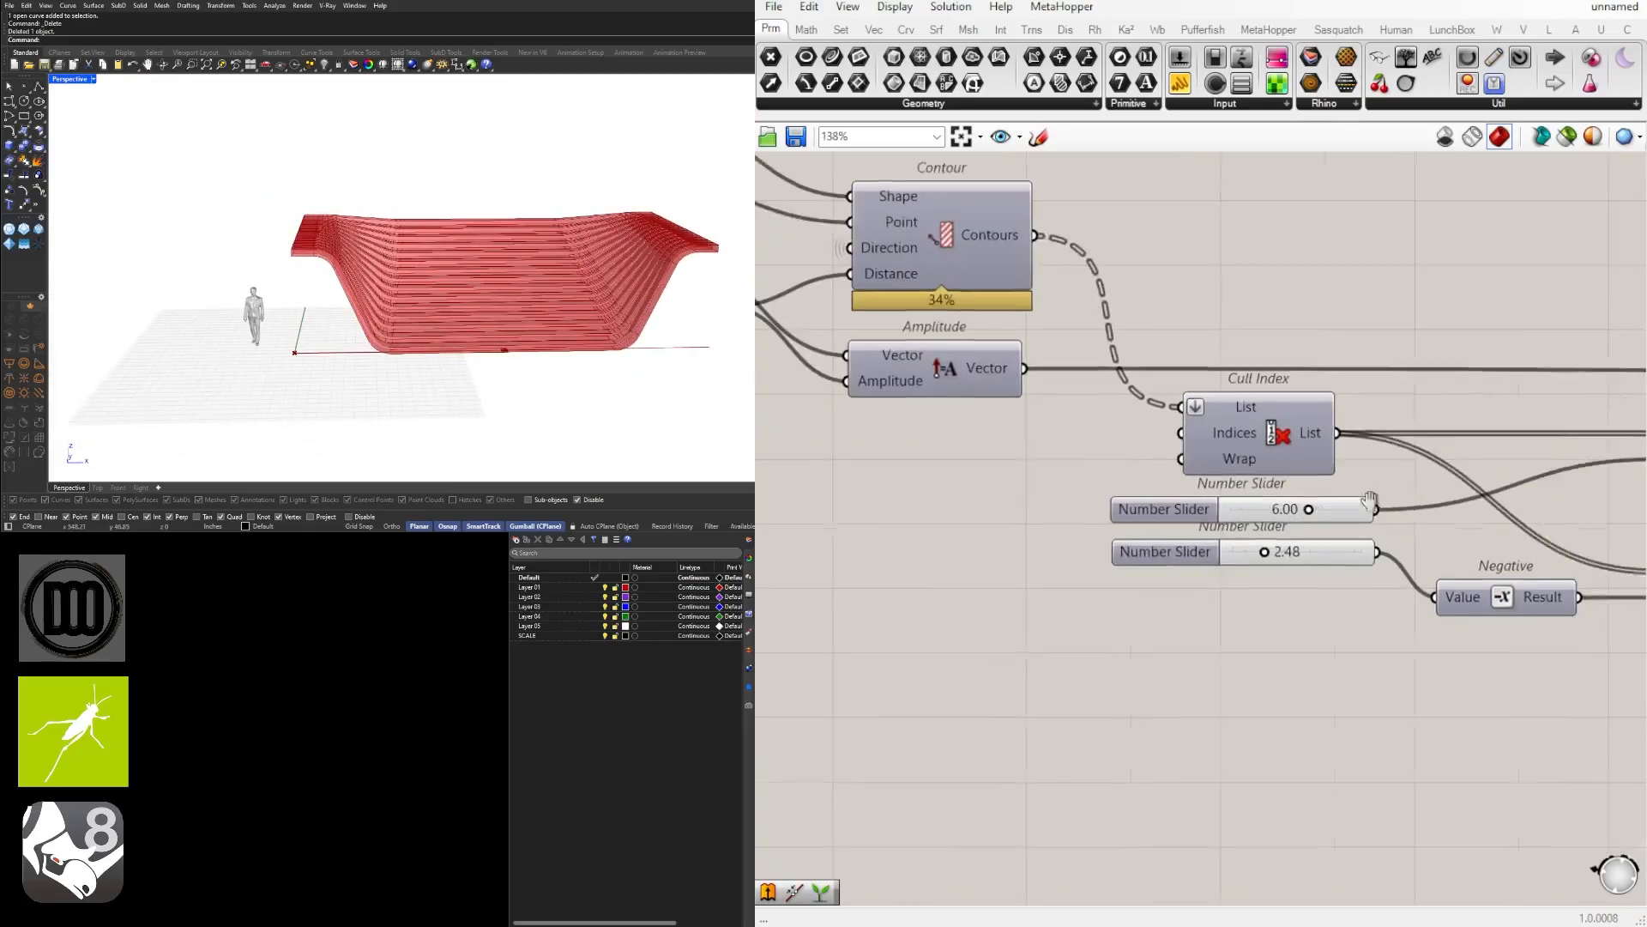
{"action": "scroll", "coordinate": [1201, 549], "scroll_direction": "down", "scroll_amount": 4}
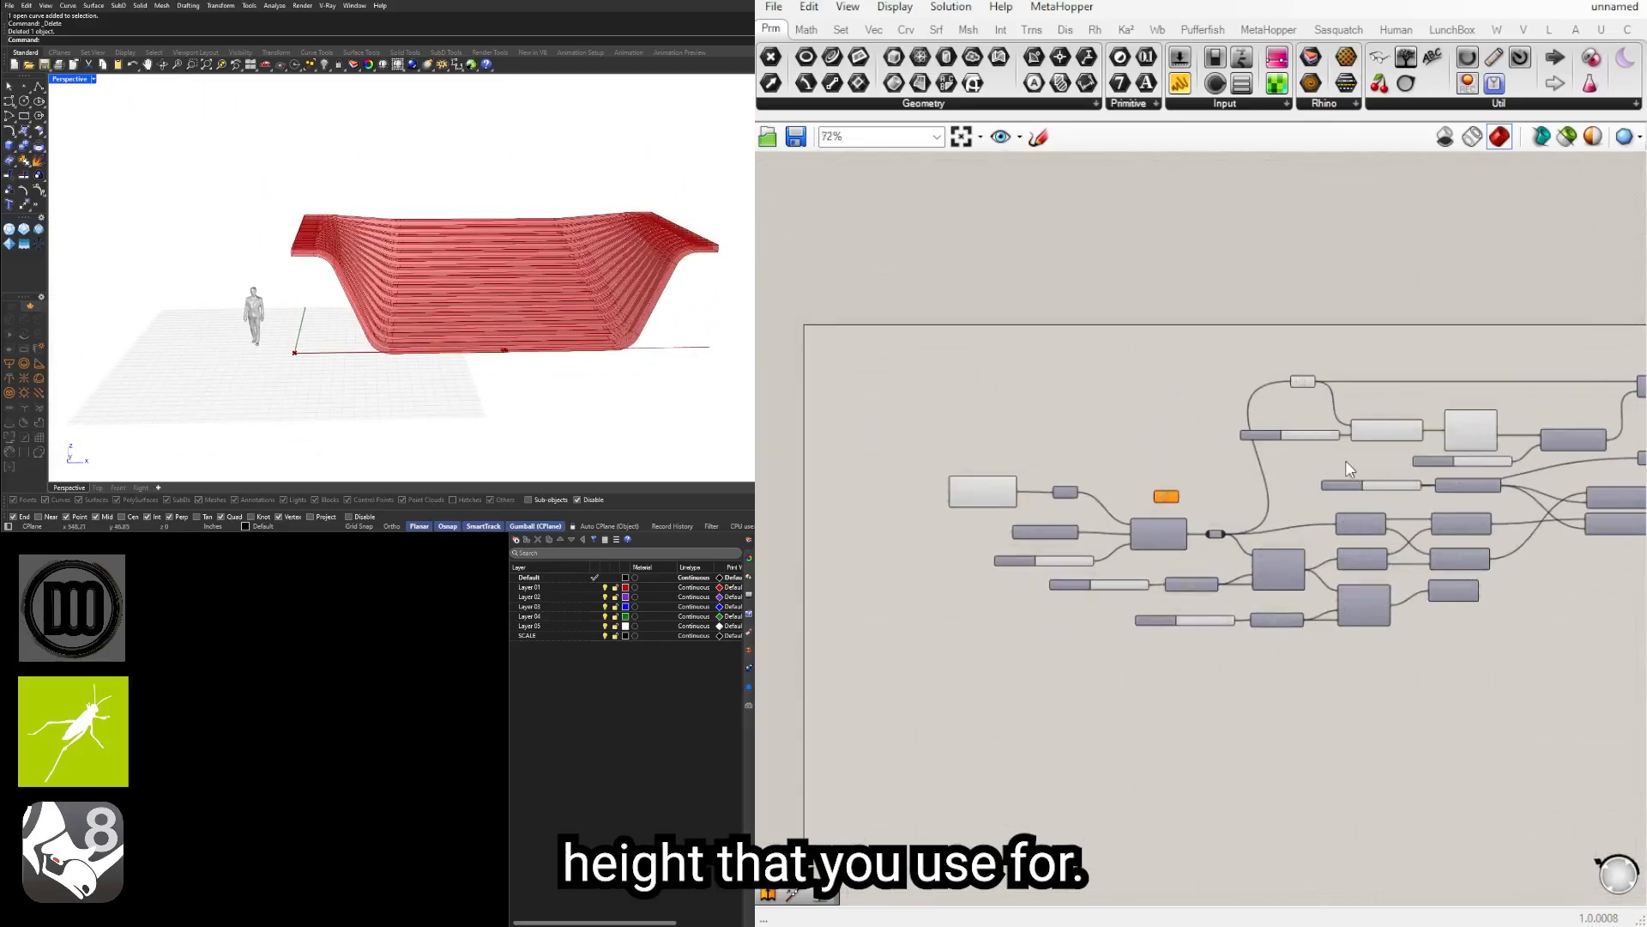
{"action": "scroll", "coordinate": [1345, 460], "scroll_direction": "up", "scroll_amount": 4}
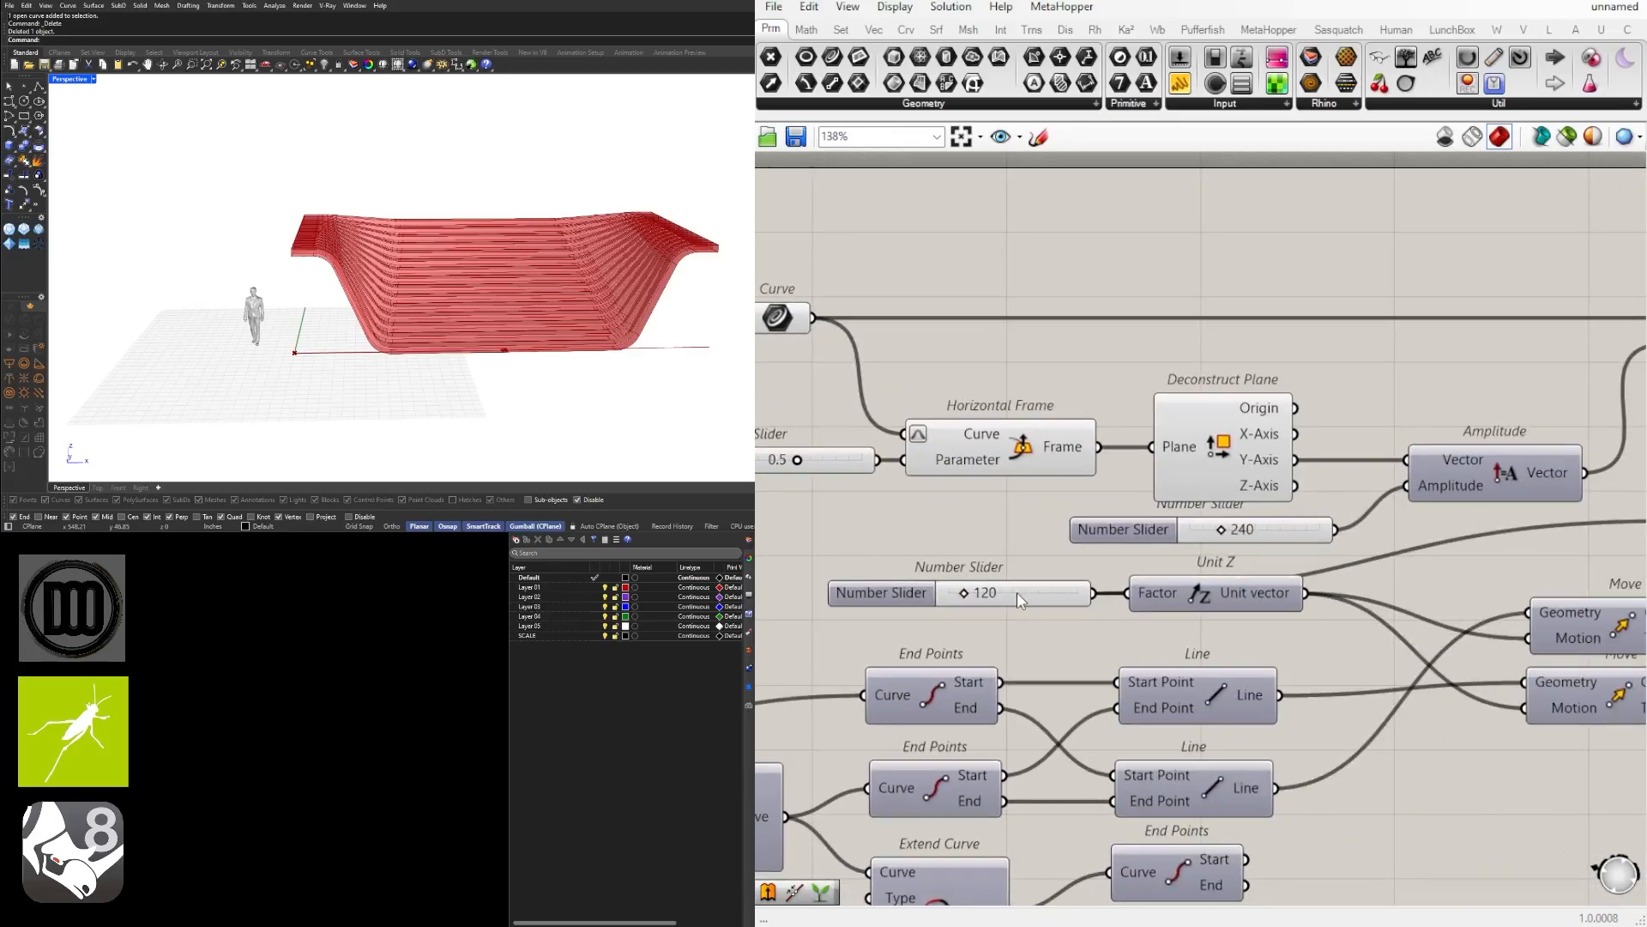
{"action": "scroll", "coordinate": [1019, 597], "scroll_direction": "up", "scroll_amount": 6}
{"action": "left_click_drag", "start_coordinate": [965, 573], "coordinate": [951, 573]}
Step: Set the Number Slider feeding the Negative component to 0.00 and examine the treads up close
{"action": "scroll", "coordinate": [1032, 471], "scroll_direction": "down", "scroll_amount": 10}
{"action": "scroll", "coordinate": [1100, 612], "scroll_direction": "up", "scroll_amount": 7}
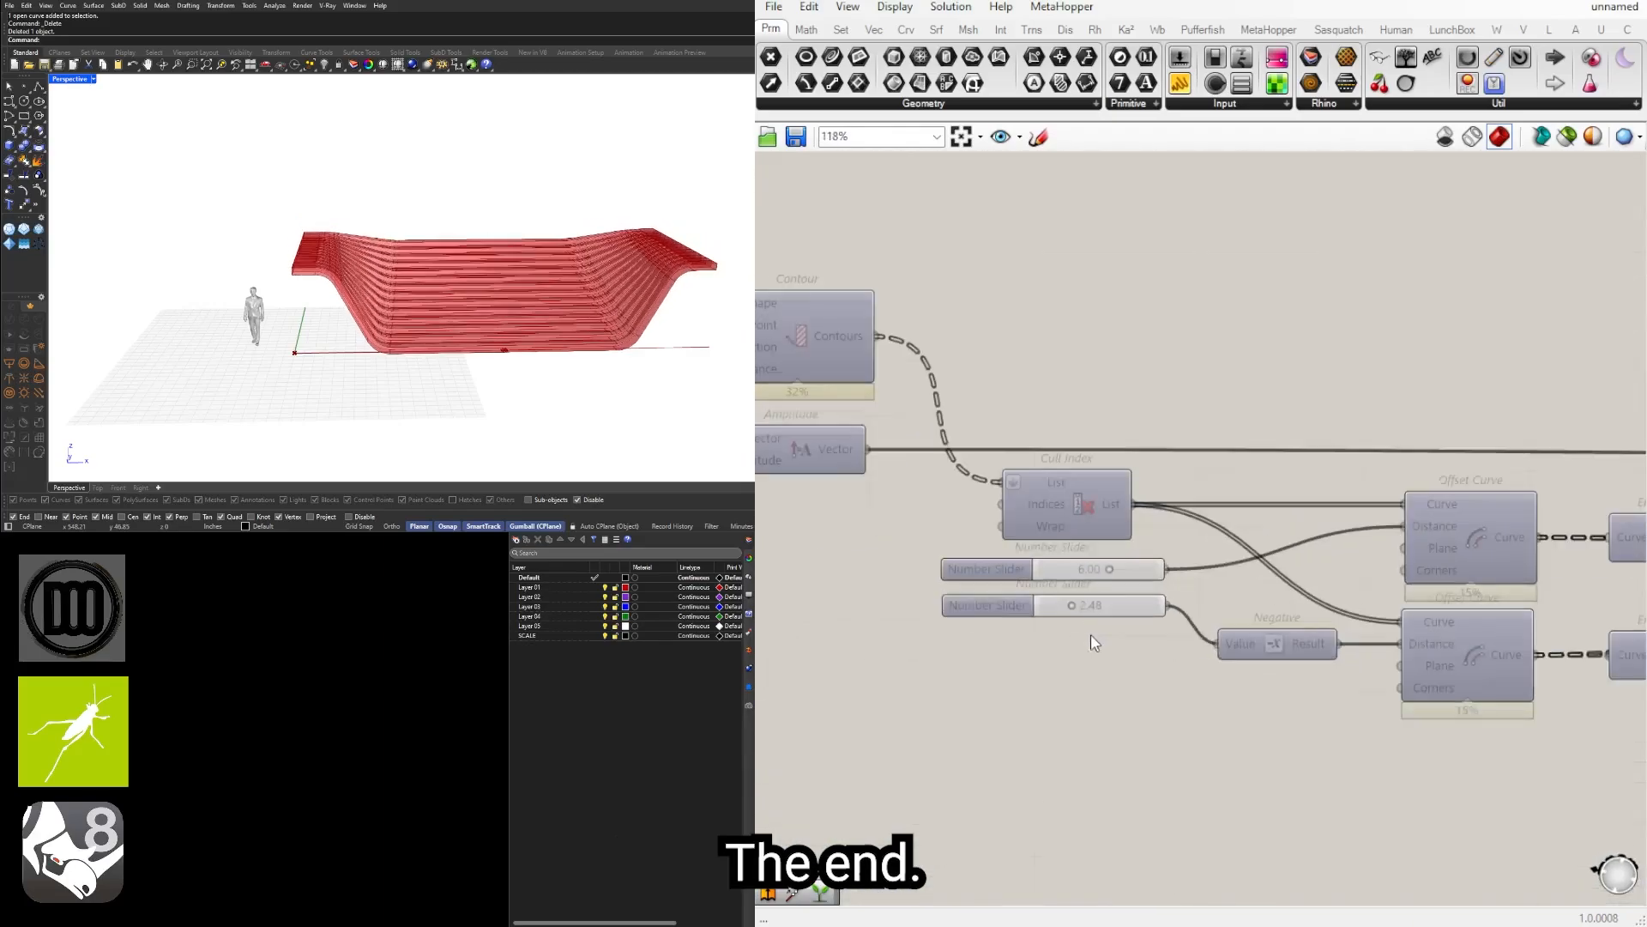
{"action": "scroll", "coordinate": [1100, 612], "scroll_direction": "up", "scroll_amount": 4}
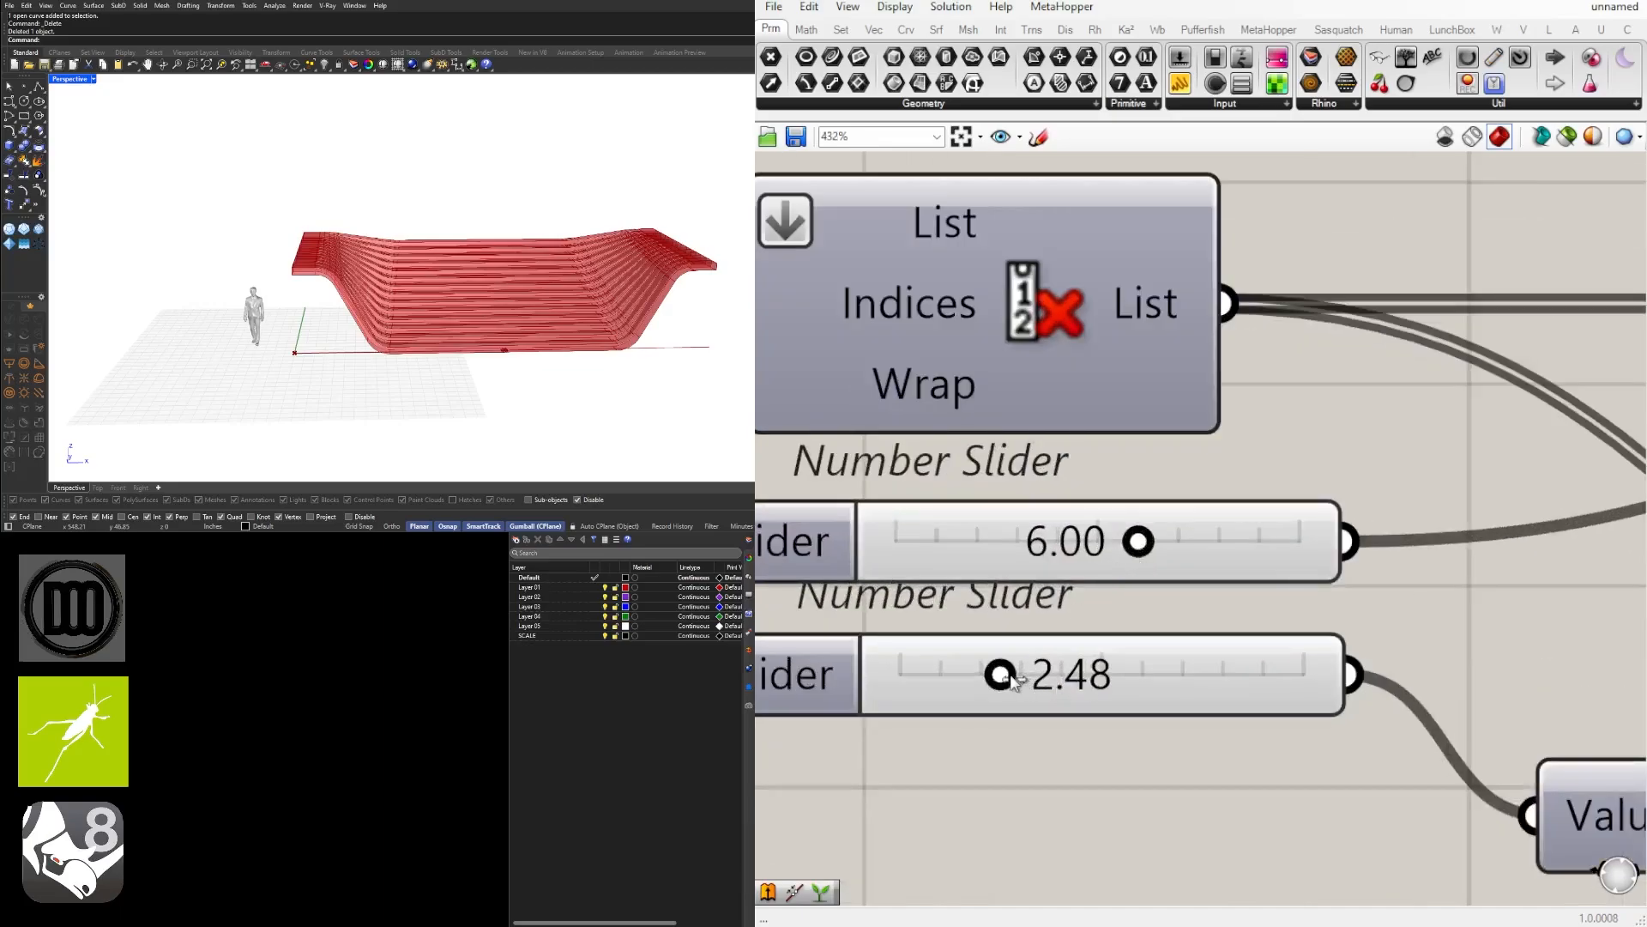
{"action": "left_click_drag", "start_coordinate": [1015, 680], "coordinate": [827, 661]}
{"action": "scroll", "coordinate": [410, 319], "scroll_direction": "up", "scroll_amount": 5}
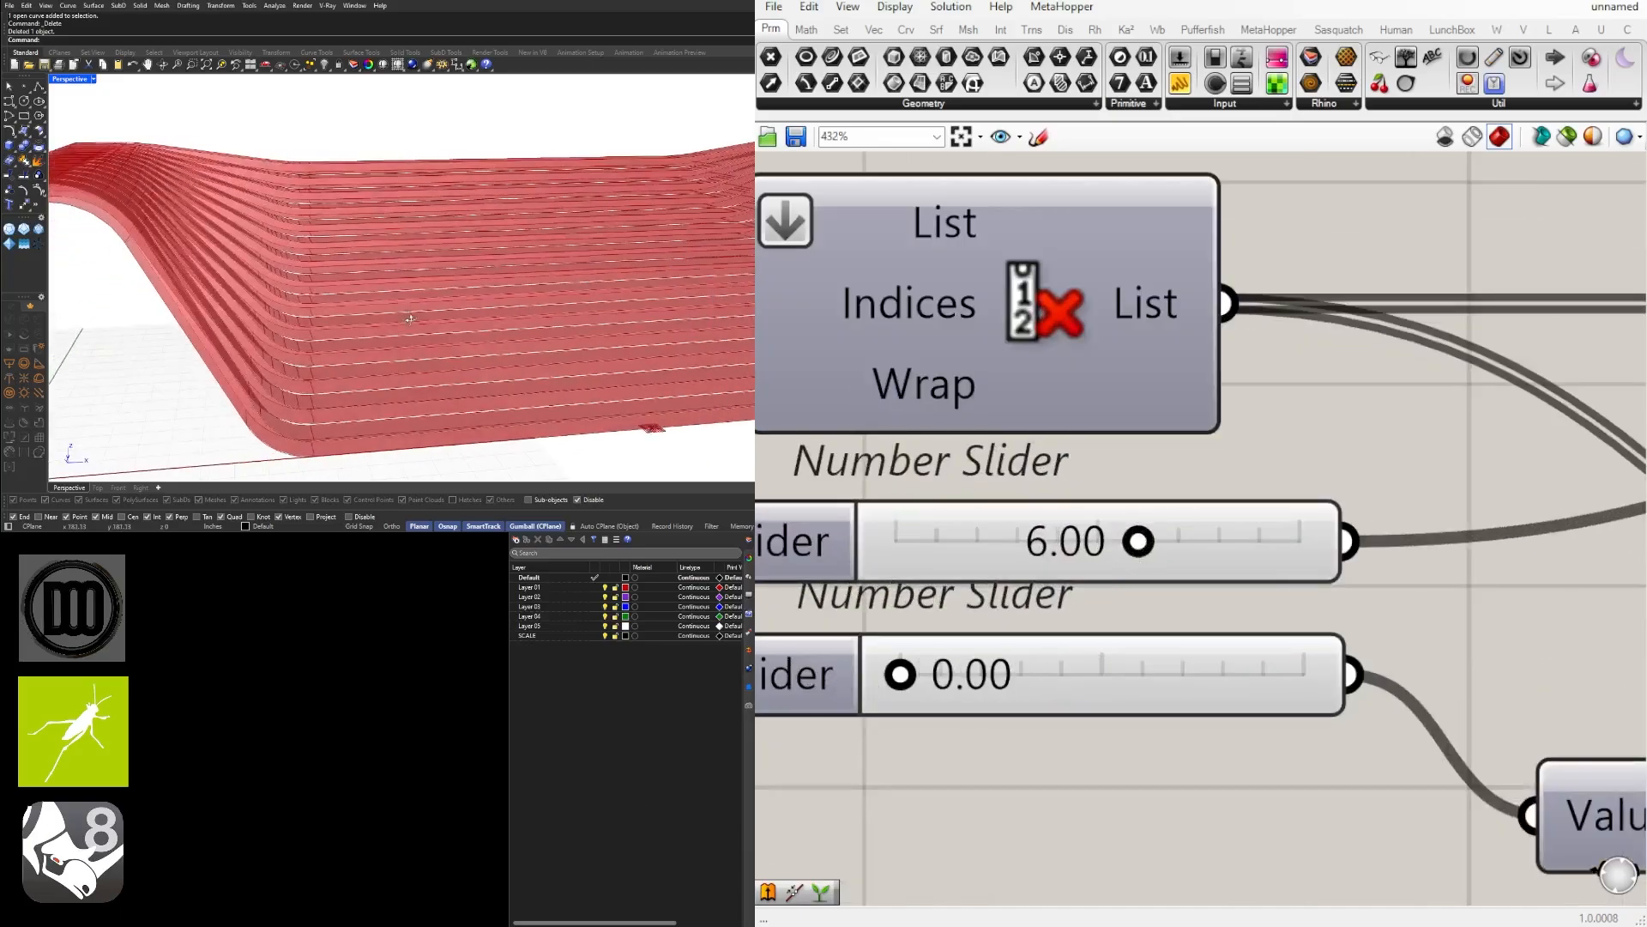
Step: Set the Number Slider feeding the Distance input of the first Offset Curve to 6.50
{"action": "scroll", "coordinate": [410, 320], "scroll_direction": "up", "scroll_amount": 2}
{"action": "scroll", "coordinate": [312, 303], "scroll_direction": "down", "scroll_amount": 5}
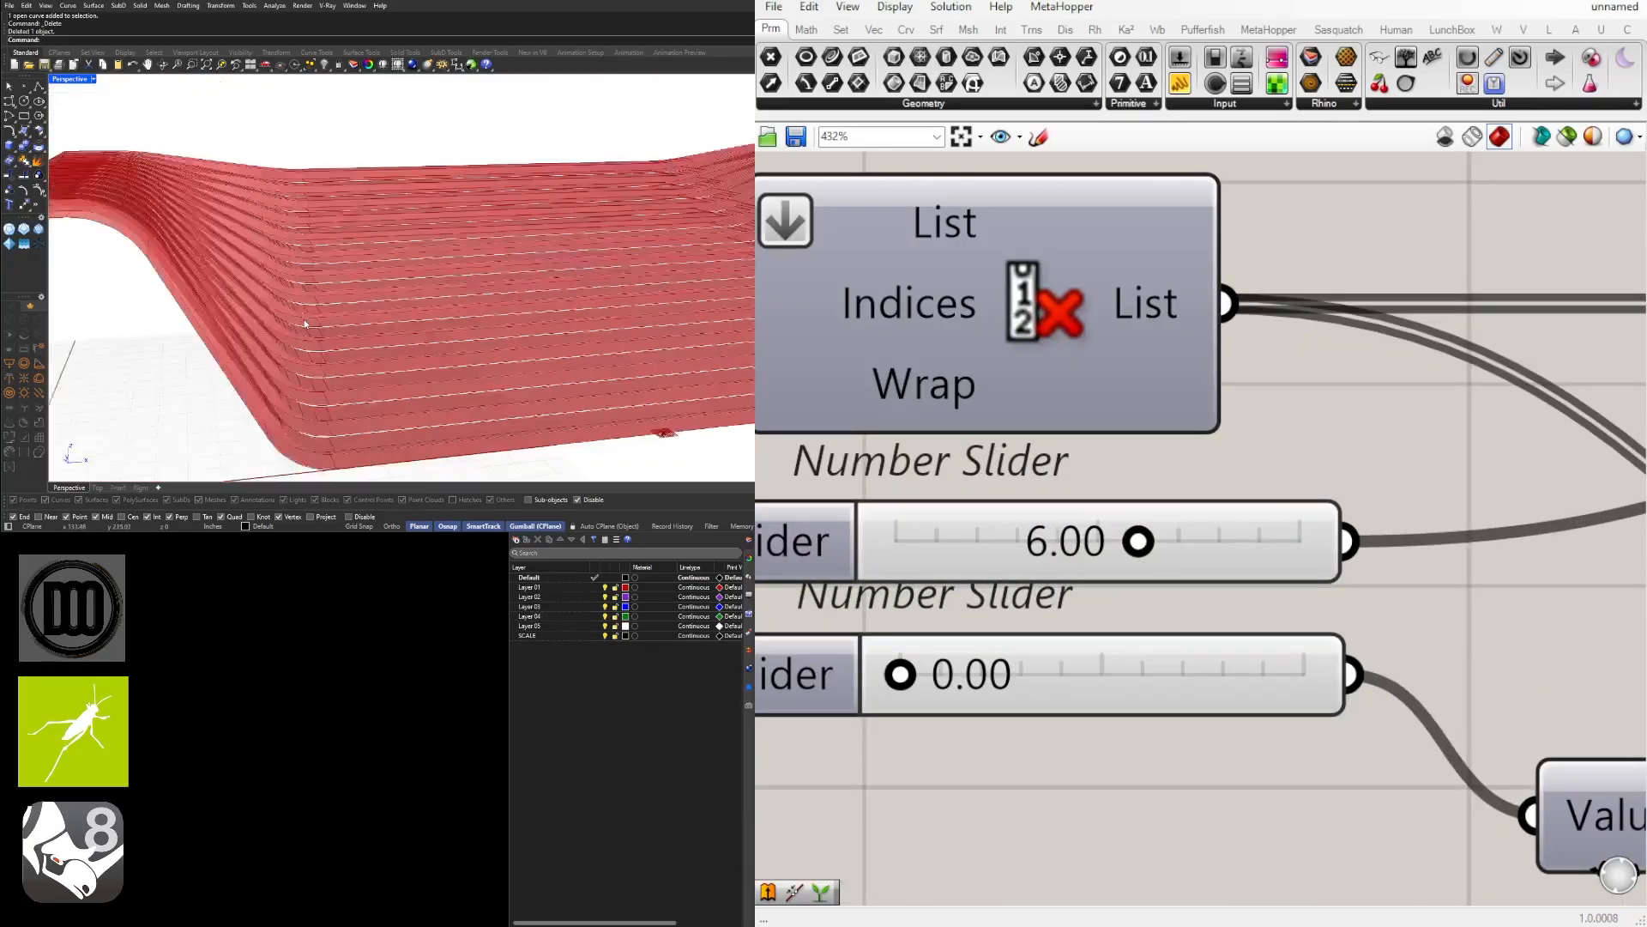
{"action": "double_click", "coordinate": [1133, 553]}
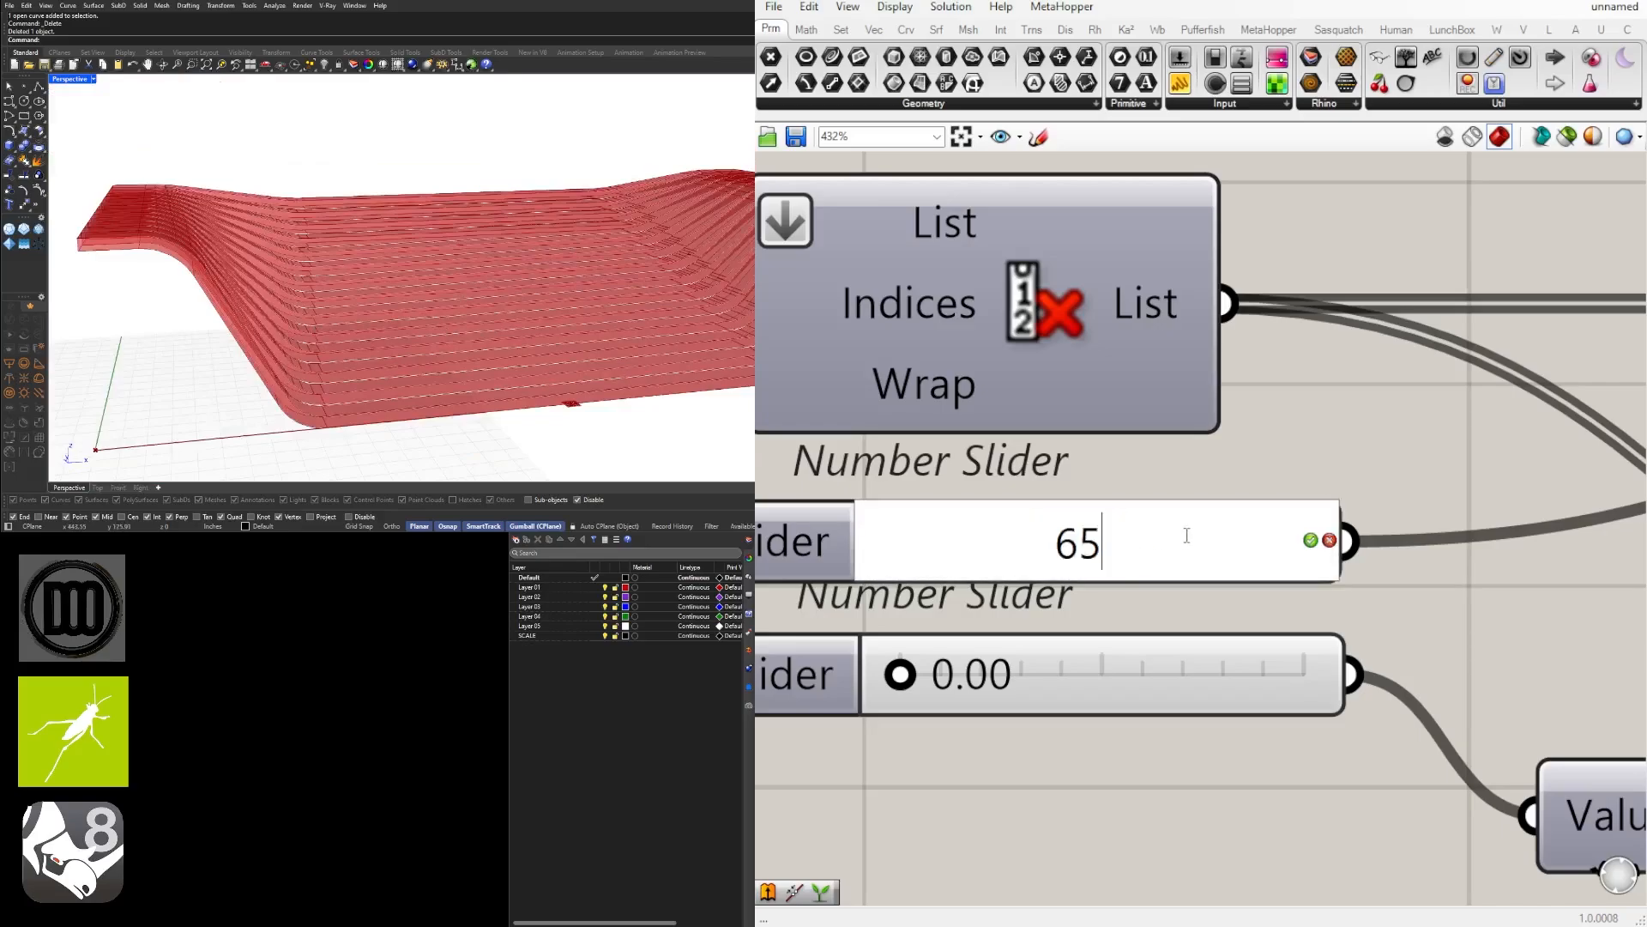
{"action": "type", "text": "6.5"}
{"action": "key", "text": "Return"}
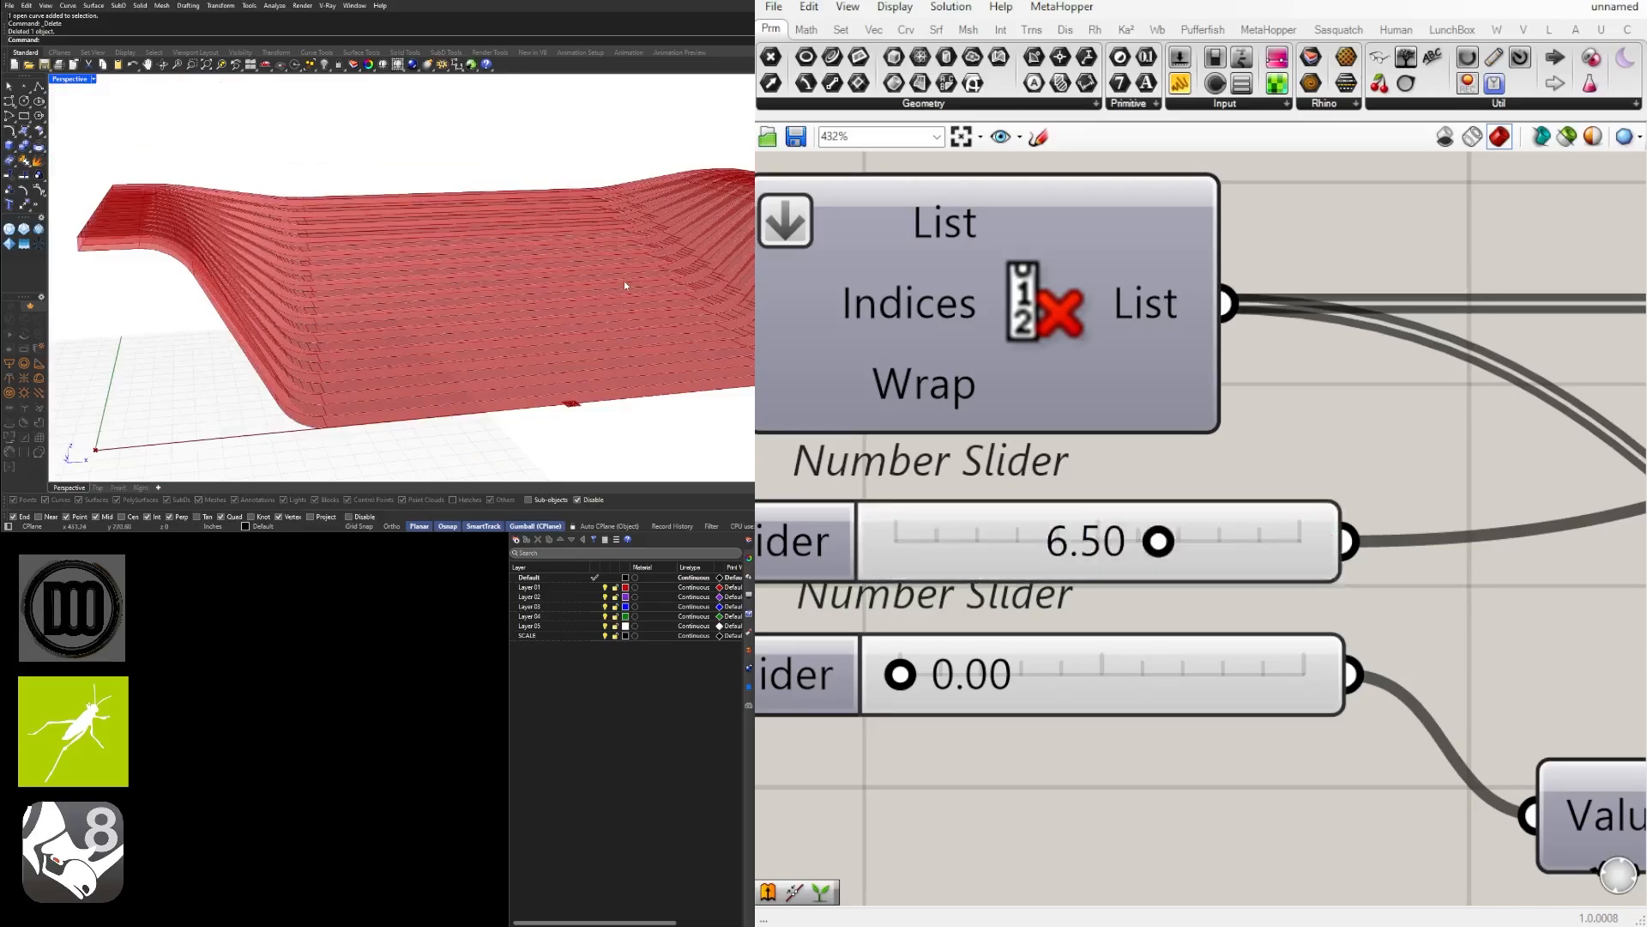
Step: Test a fillet radius of 95 with the Number Slider feeding the Fillet component, and settle on 55
{"action": "scroll", "coordinate": [515, 283], "scroll_direction": "down", "scroll_amount": 5}
{"action": "scroll", "coordinate": [1210, 736], "scroll_direction": "down", "scroll_amount": 4}
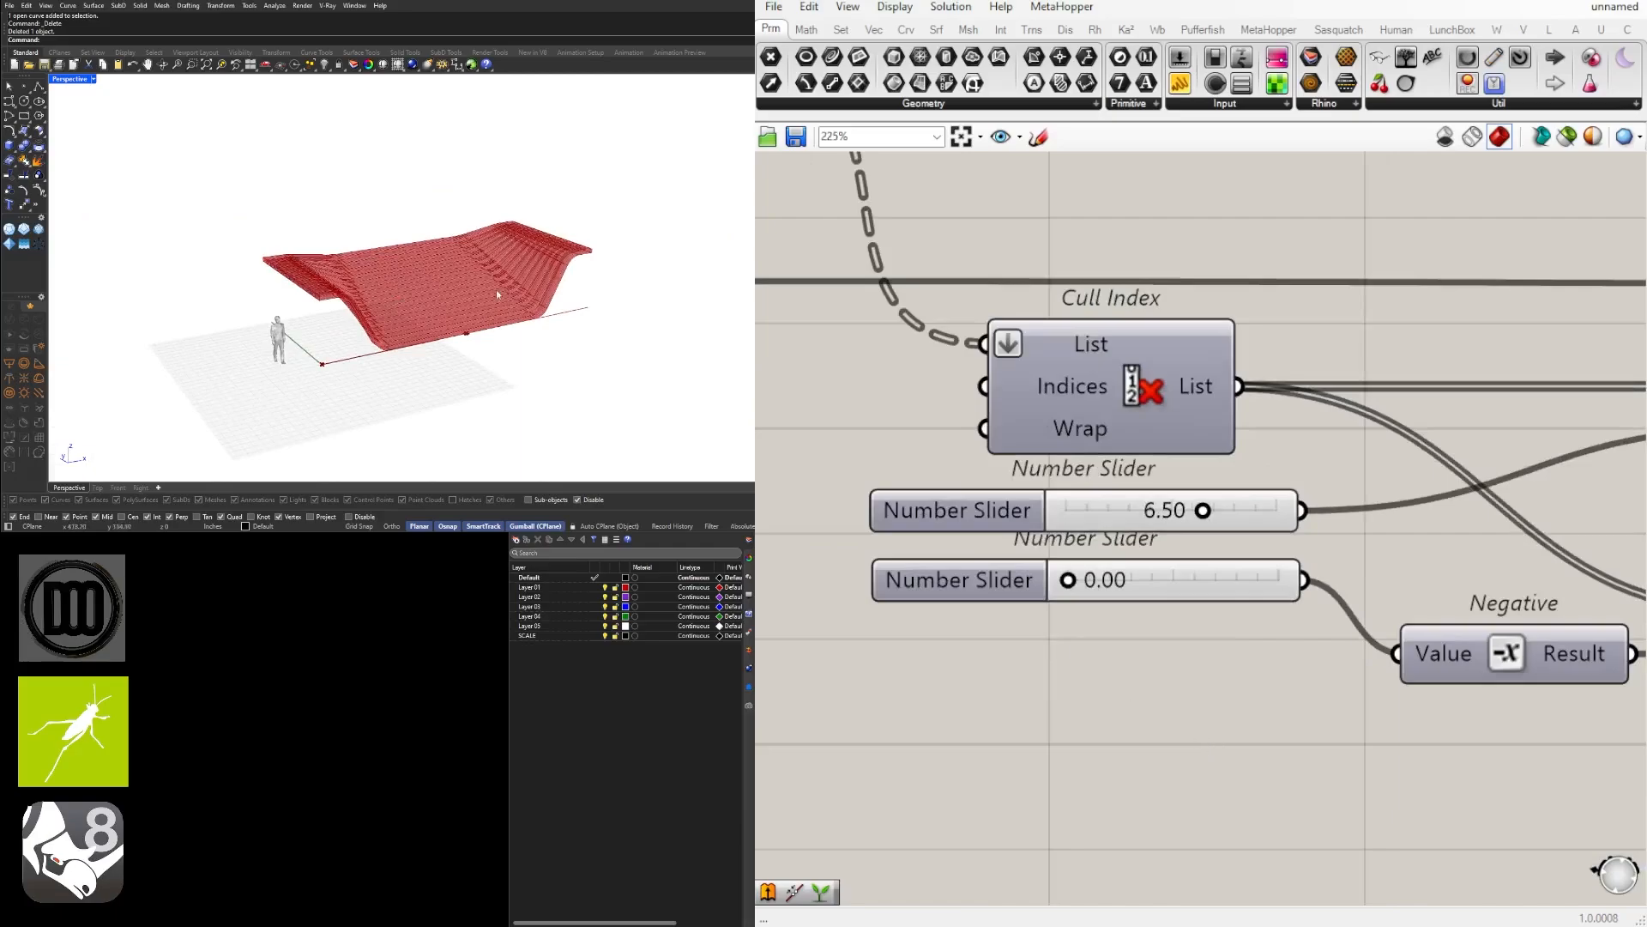
{"action": "right_click_drag", "start_coordinate": [496, 290], "coordinate": [485, 361]}
{"action": "scroll", "coordinate": [1098, 455], "scroll_direction": "down", "scroll_amount": 5}
{"action": "right_click_drag", "start_coordinate": [1098, 455], "coordinate": [1097, 508]}
{"action": "right_click_drag", "start_coordinate": [515, 343], "coordinate": [422, 272]}
{"action": "scroll", "coordinate": [1054, 534], "scroll_direction": "down", "scroll_amount": 7}
{"action": "right_click_drag", "start_coordinate": [943, 566], "coordinate": [1224, 522]}
{"action": "right_click_drag", "start_coordinate": [826, 454], "coordinate": [1139, 521]}
{"action": "scroll", "coordinate": [1139, 522], "scroll_direction": "up", "scroll_amount": 4}
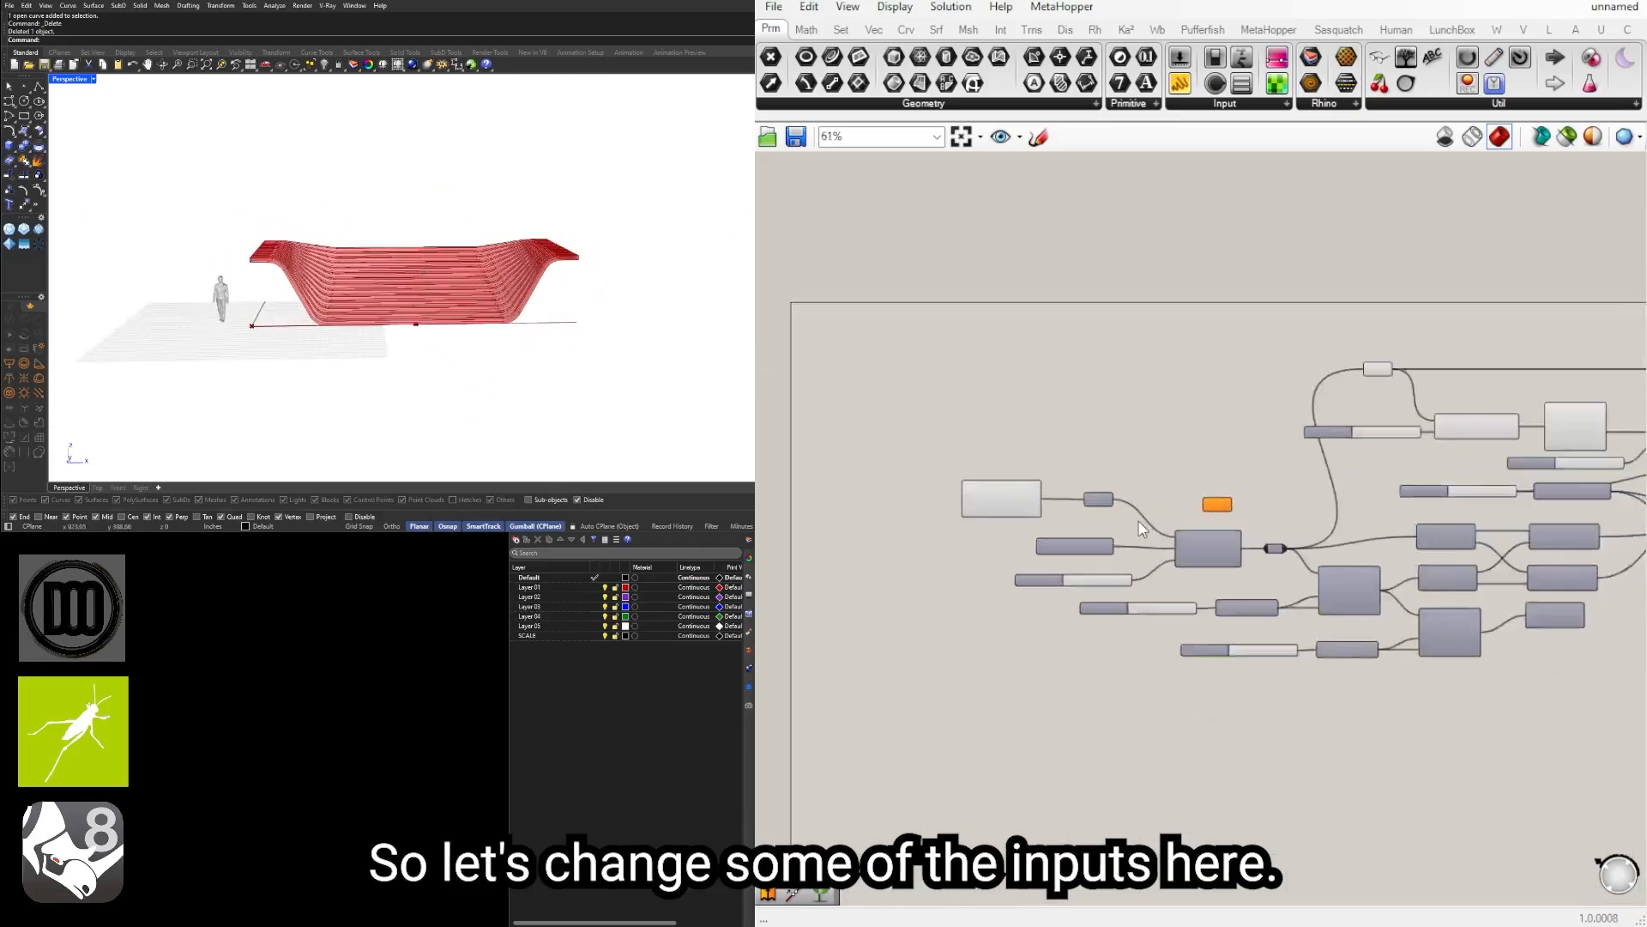
{"action": "scroll", "coordinate": [1188, 588], "scroll_direction": "up", "scroll_amount": 6}
{"action": "right_click_drag", "start_coordinate": [1630, 662], "coordinate": [970, 506]}
{"action": "scroll", "coordinate": [1182, 499], "scroll_direction": "down", "scroll_amount": 4}
{"action": "right_click_drag", "start_coordinate": [1249, 518], "coordinate": [1105, 585]}
{"action": "scroll", "coordinate": [1341, 615], "scroll_direction": "up", "scroll_amount": 7}
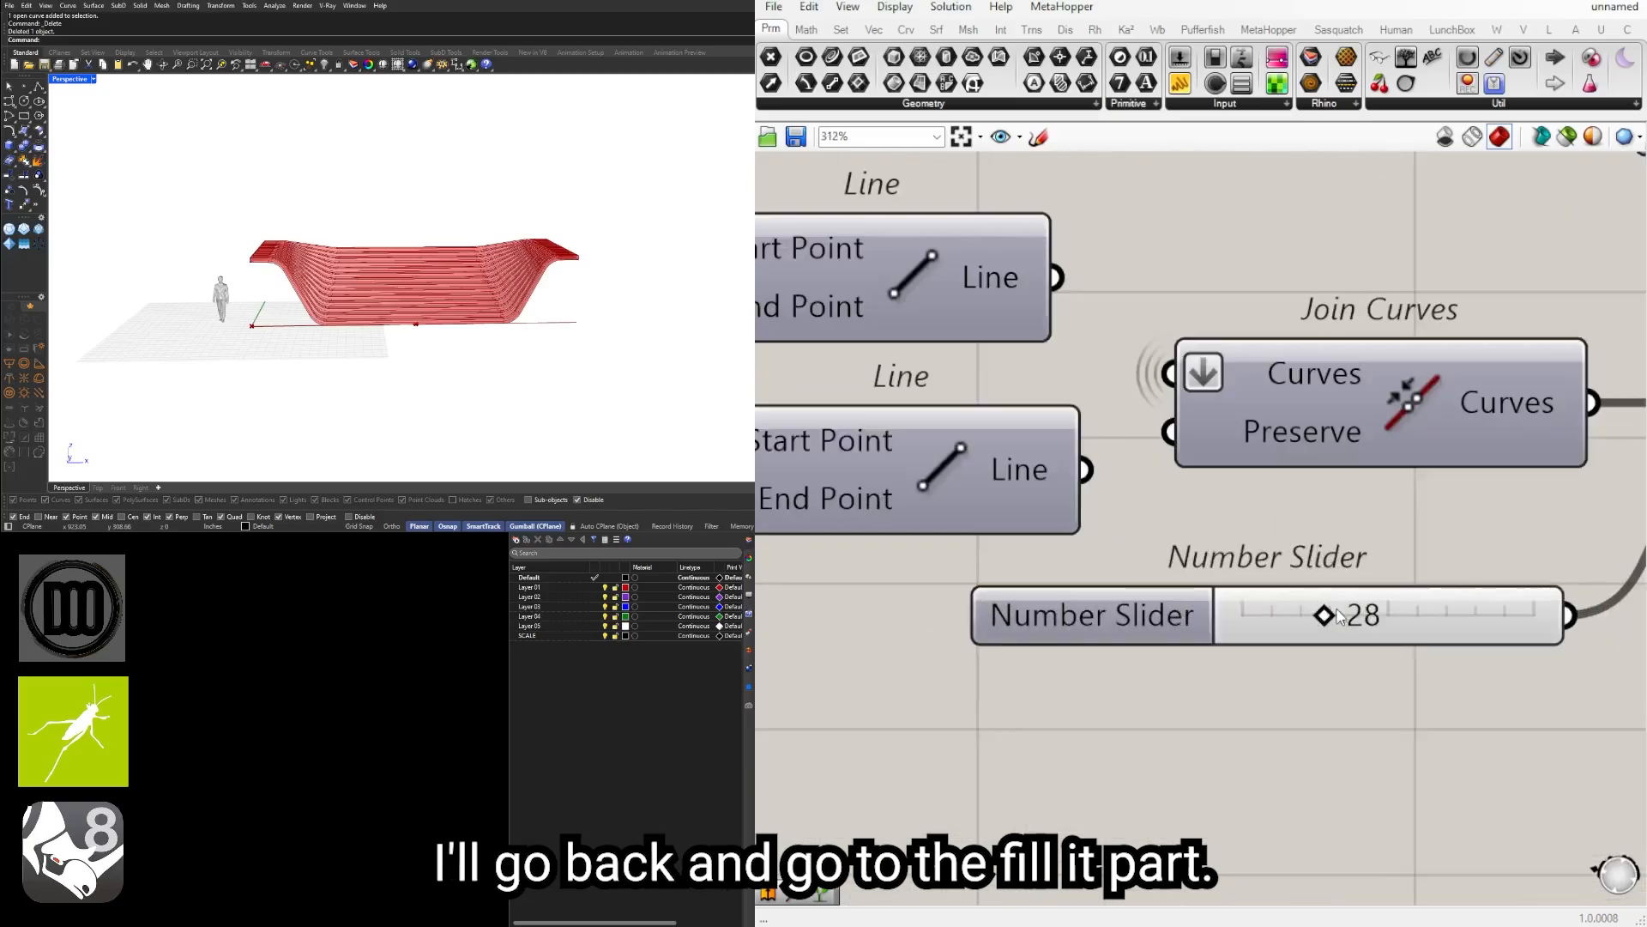
{"action": "left_click_drag", "start_coordinate": [1380, 617], "coordinate": [1418, 617]}
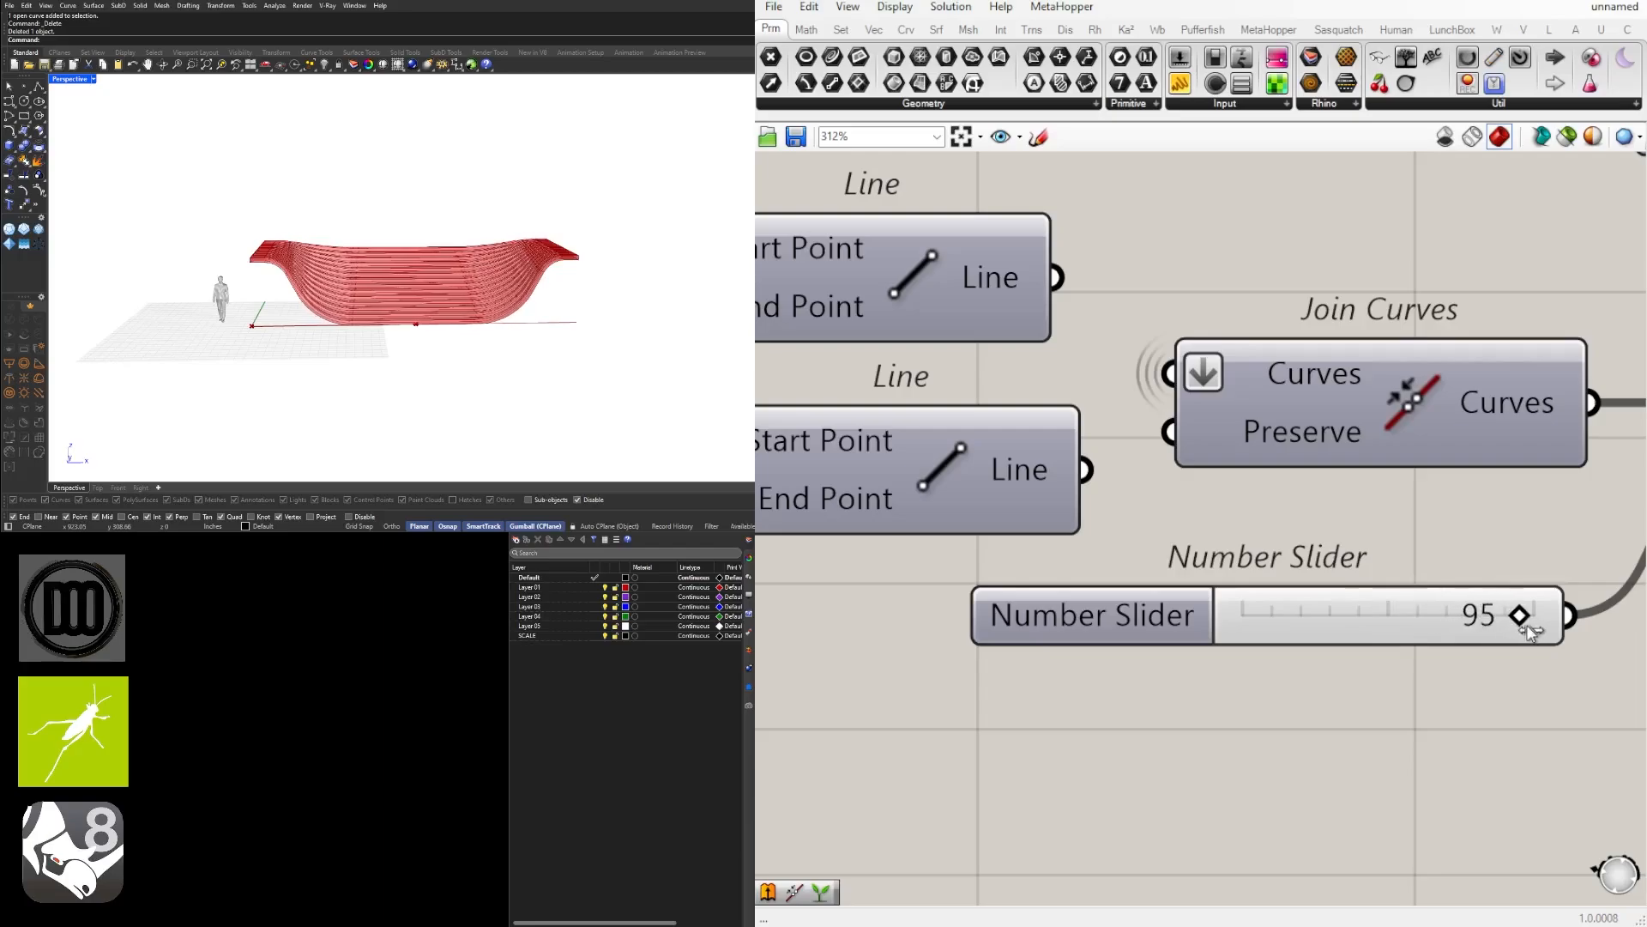
{"action": "scroll", "coordinate": [281, 242], "scroll_direction": "up", "scroll_amount": 7}
{"action": "right_click_drag", "start_coordinate": [281, 249], "coordinate": [372, 344]}
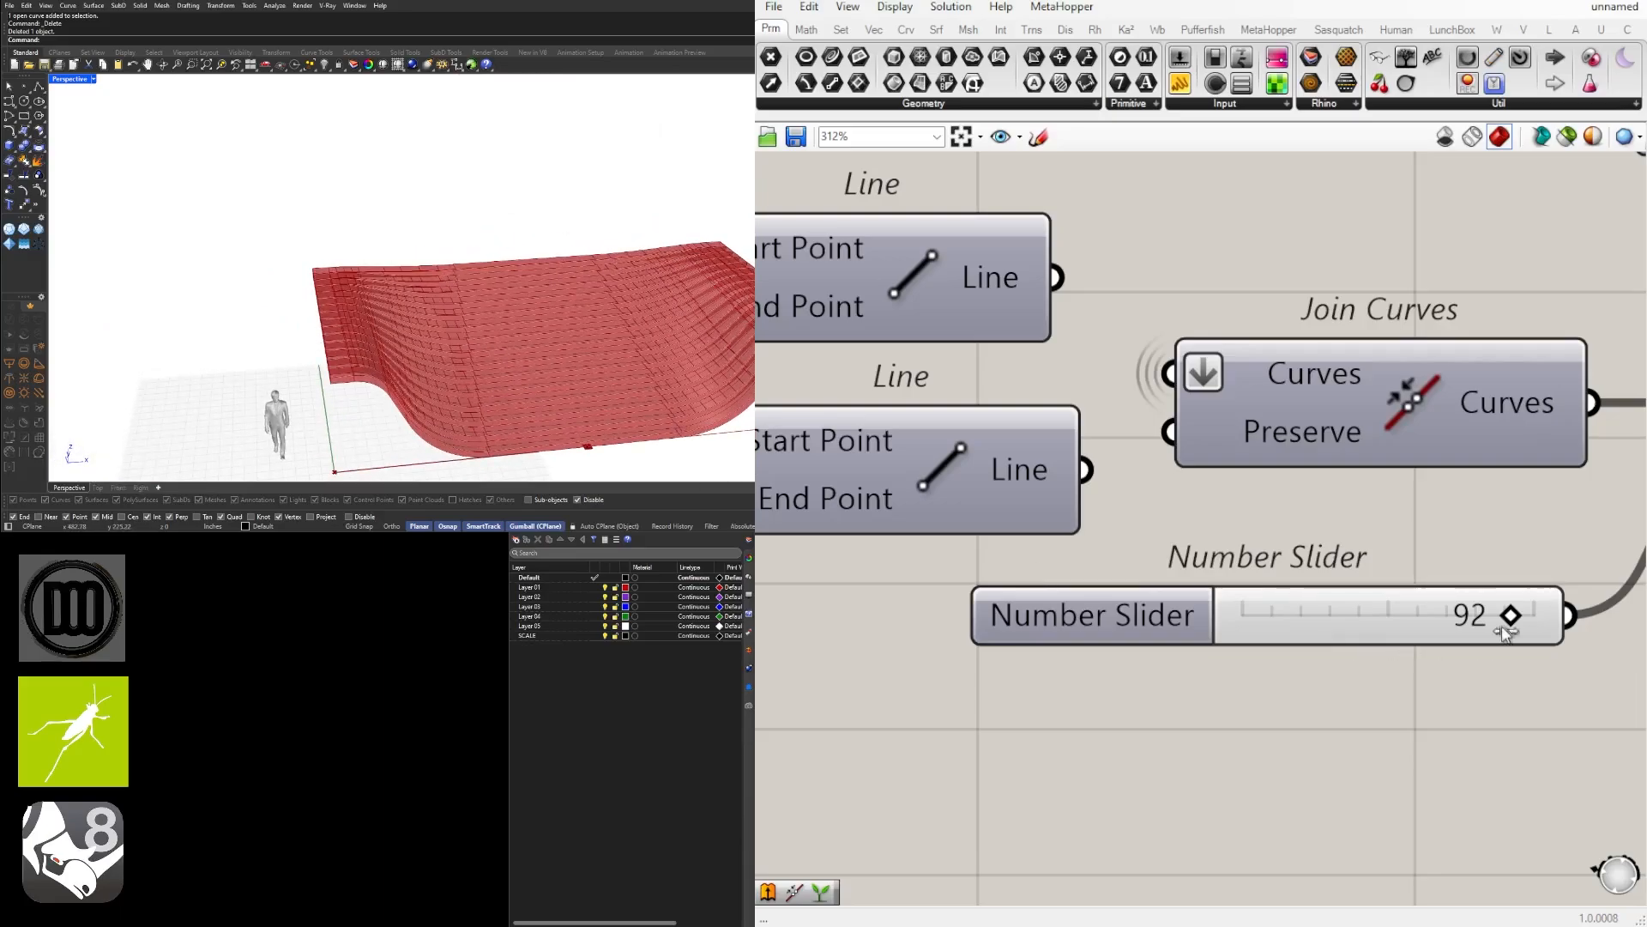
{"action": "left_click_drag", "start_coordinate": [1429, 624], "coordinate": [1377, 628]}
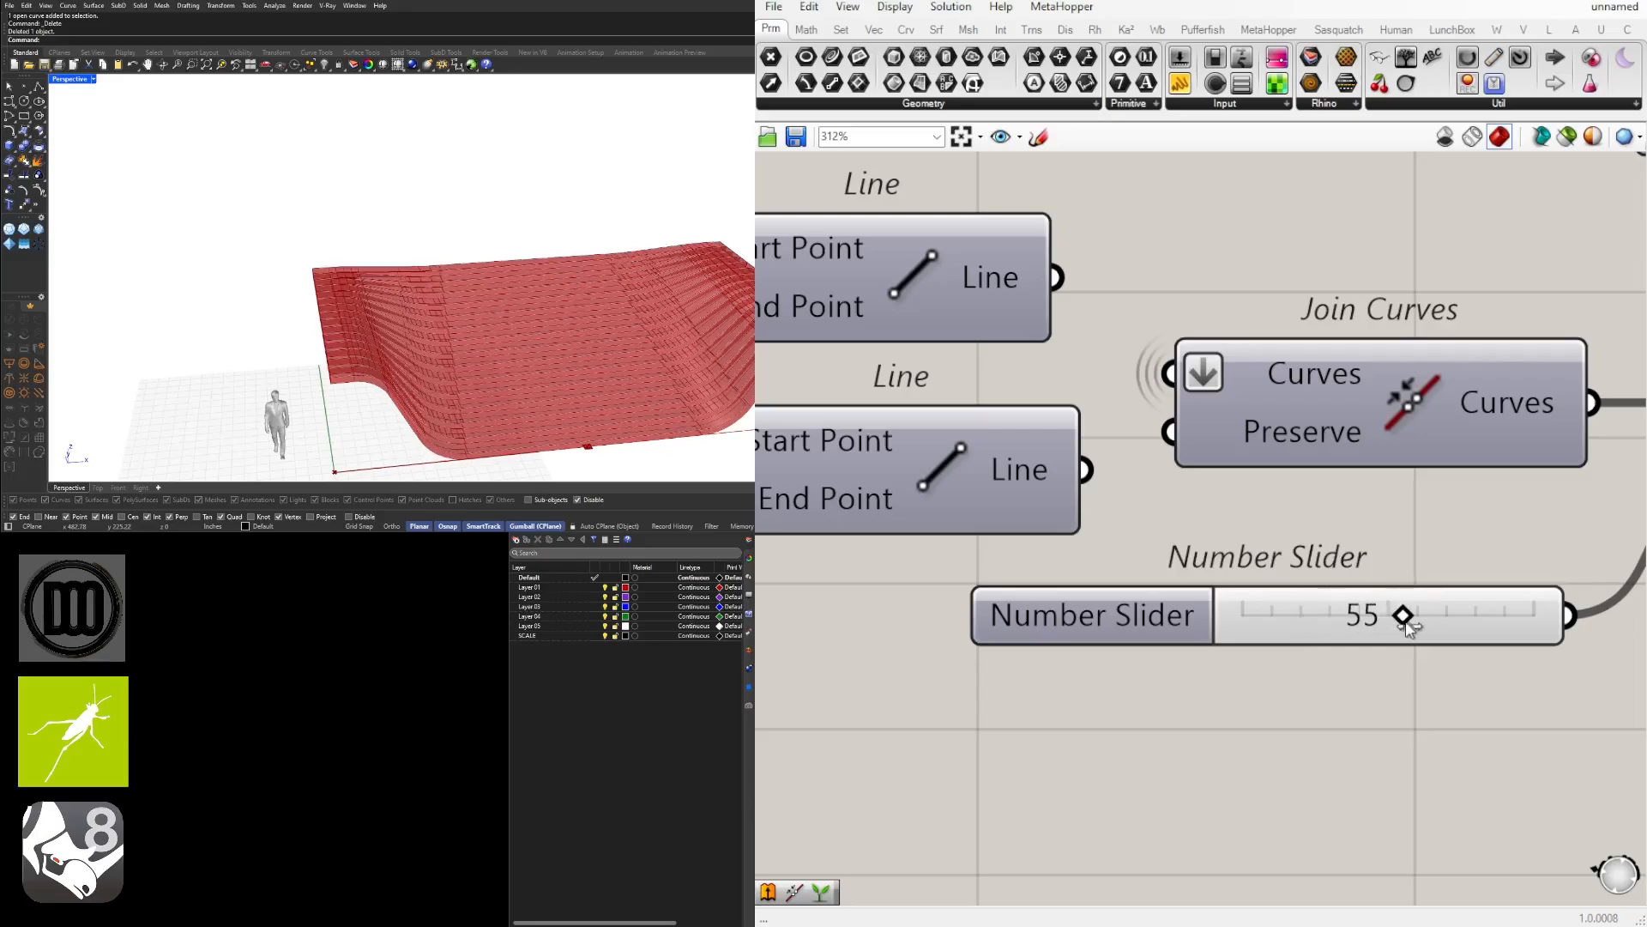
Step: Add a Custom Preview component beside the Extrude component
{"action": "scroll", "coordinate": [1396, 607], "scroll_direction": "down", "scroll_amount": 10}
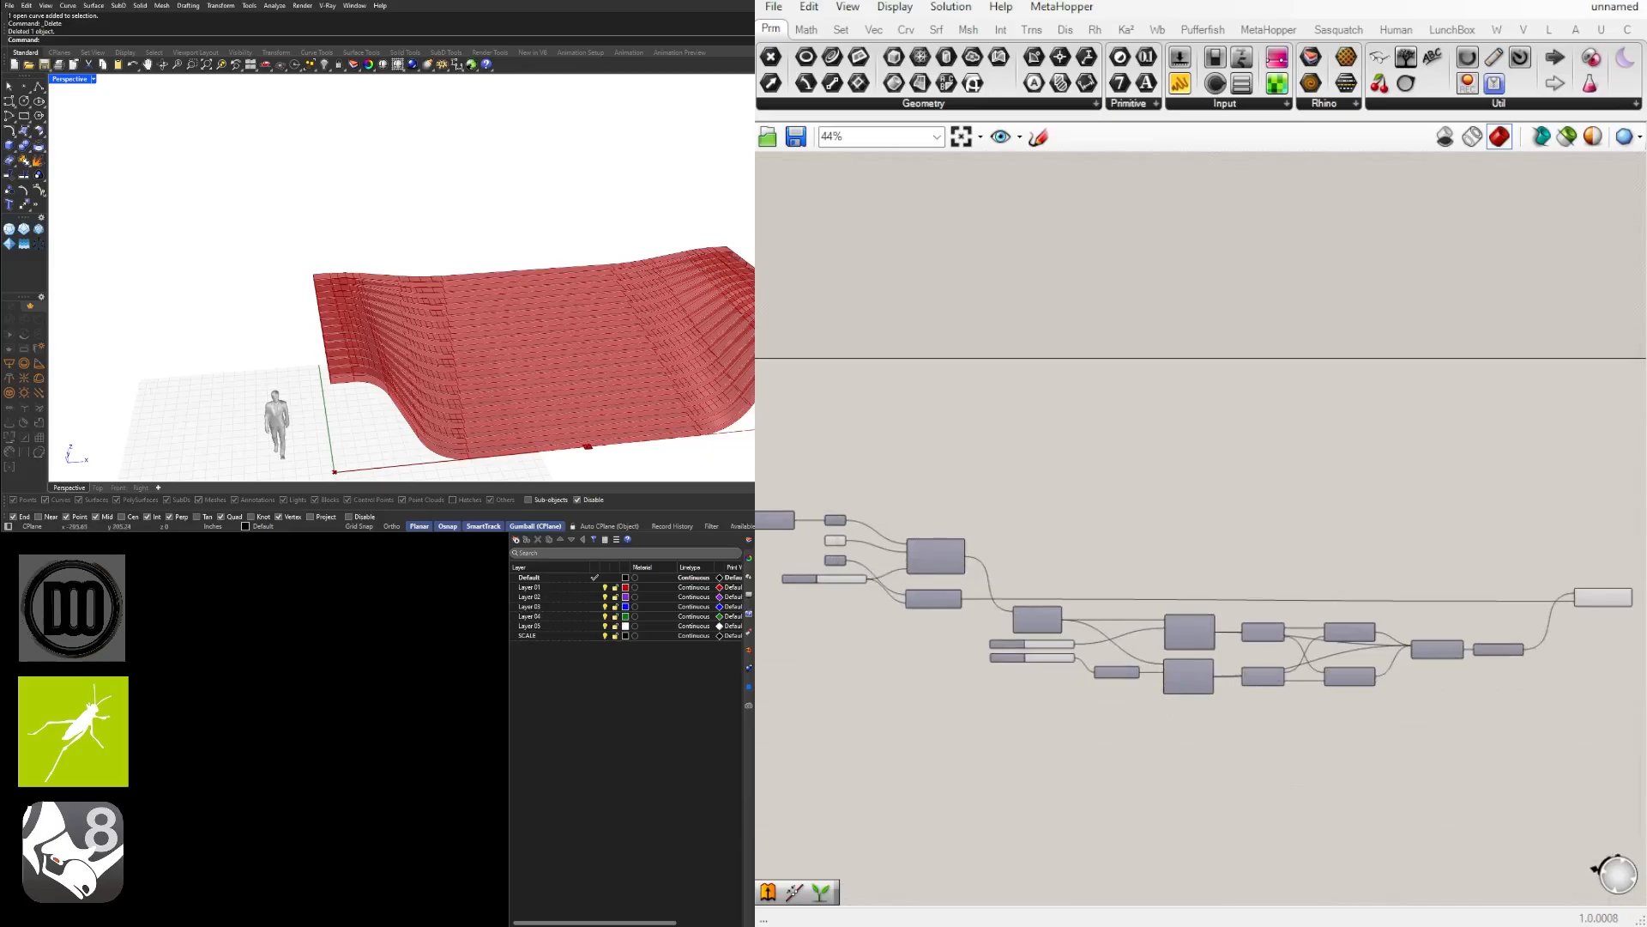
{"action": "scroll", "coordinate": [1426, 666], "scroll_direction": "up", "scroll_amount": 4}
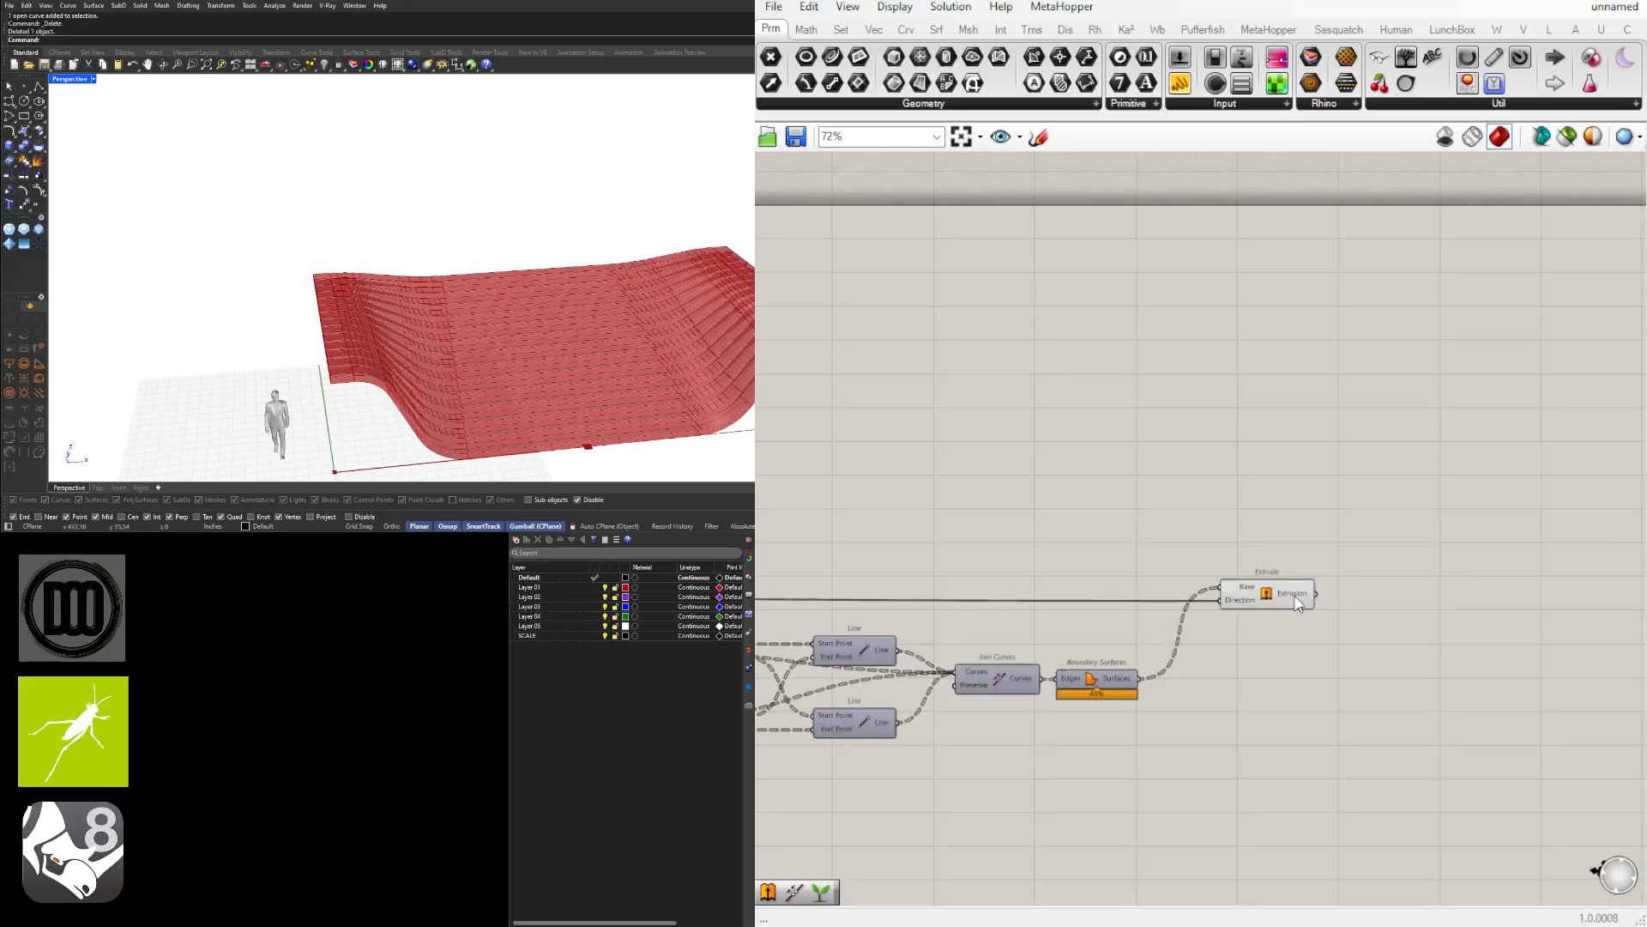
{"action": "left_click", "coordinate": [1297, 602]}
{"action": "right_click_drag", "start_coordinate": [598, 347], "coordinate": [583, 327]}
{"action": "scroll", "coordinate": [1366, 592], "scroll_direction": "up", "scroll_amount": 2}
{"action": "right_click_drag", "start_coordinate": [1364, 643], "coordinate": [1219, 632]}
{"action": "left_click", "coordinate": [1219, 597]}
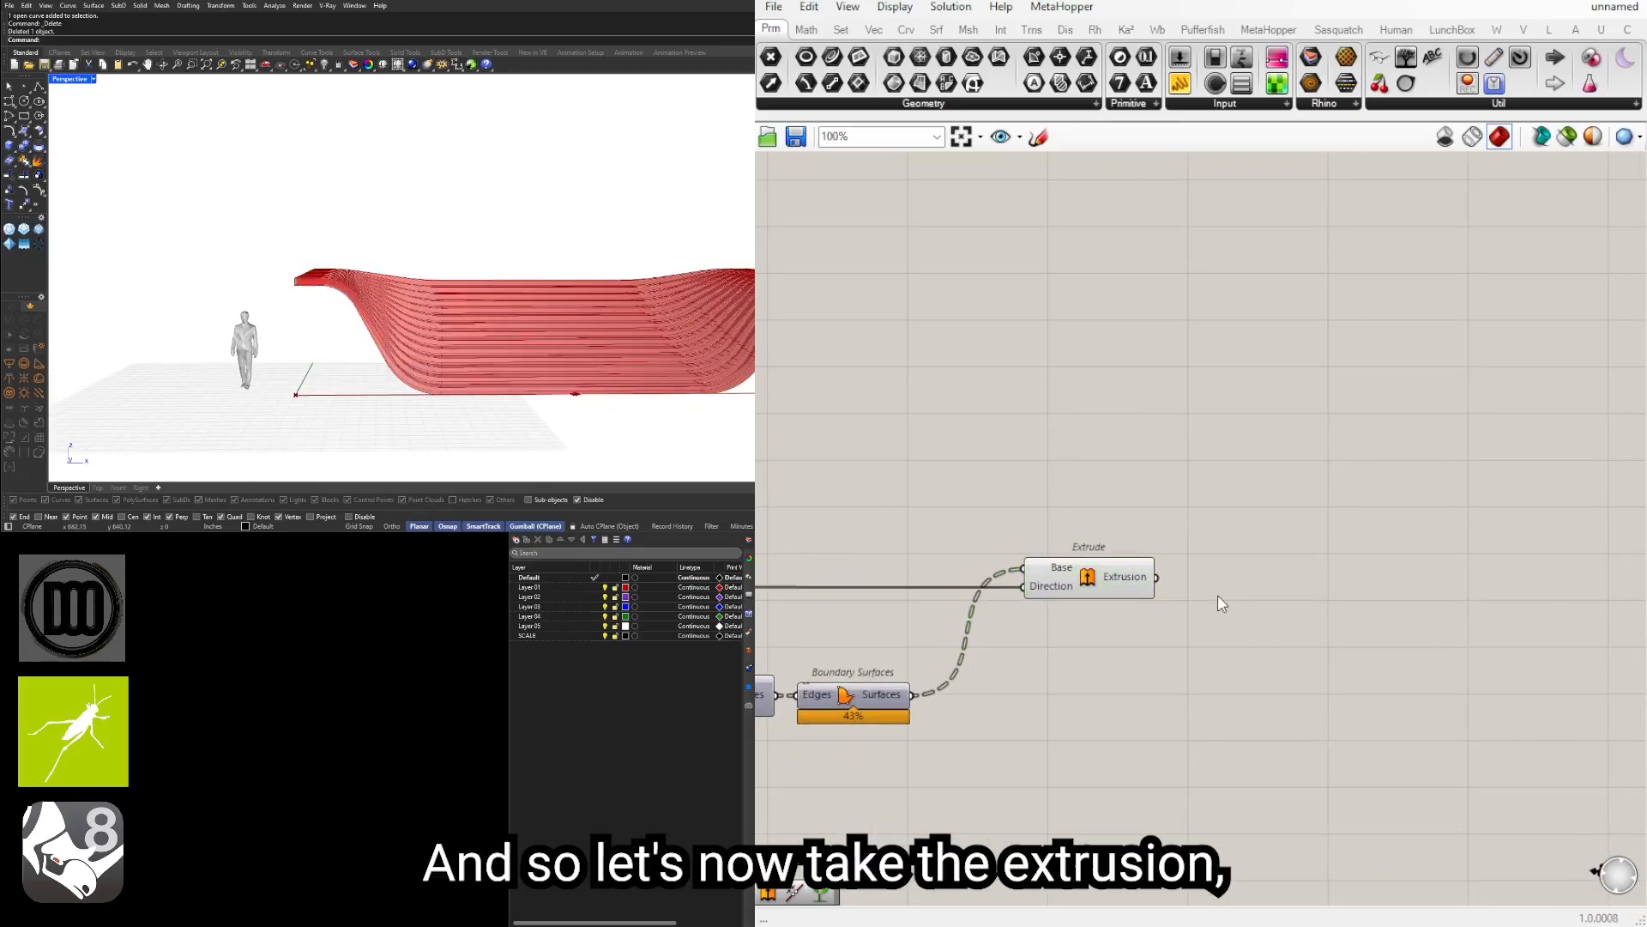
{"action": "left_click", "coordinate": [1062, 588]}
{"action": "double_click", "coordinate": [1269, 585]}
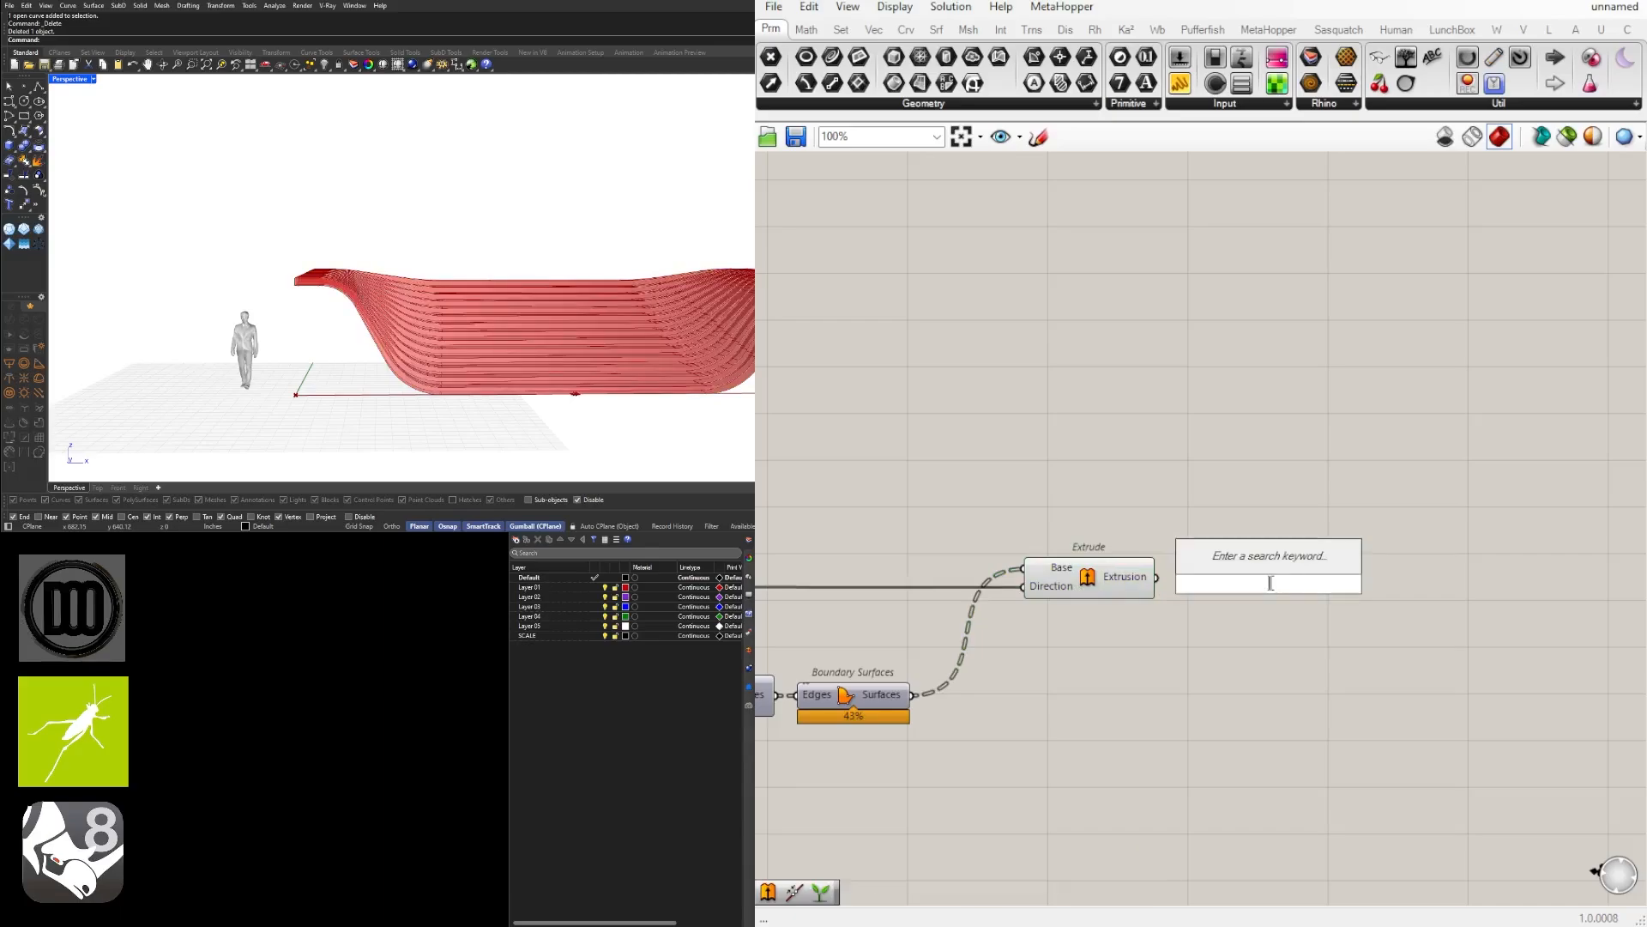
{"action": "type", "text": "cust"}
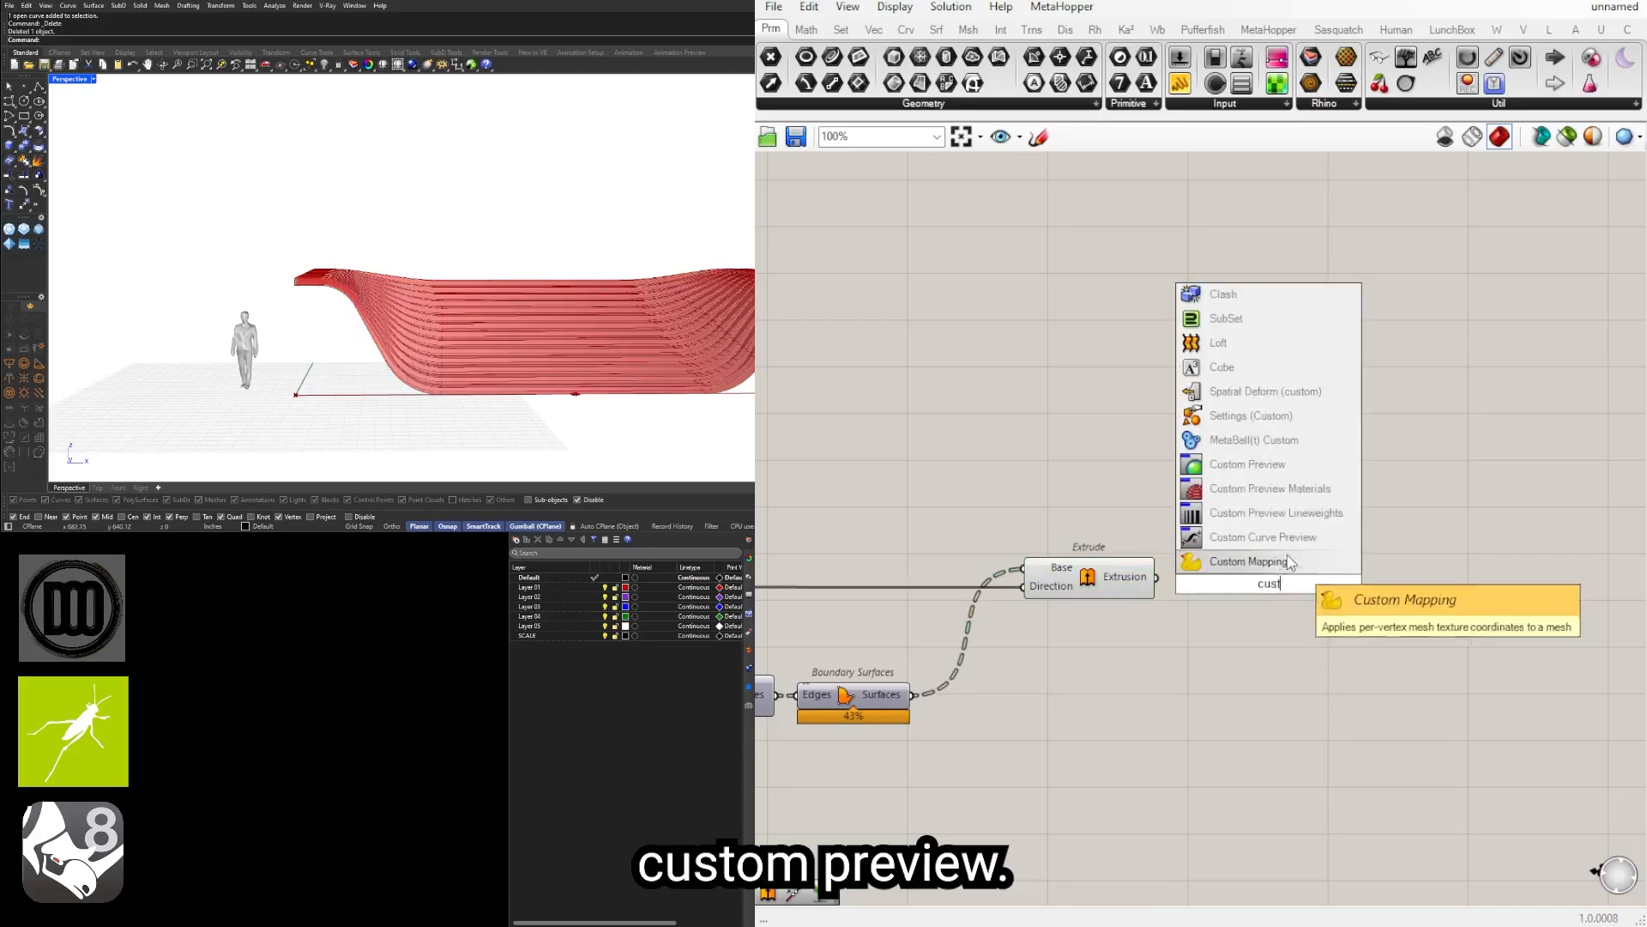
{"action": "left_click", "coordinate": [1239, 464]}
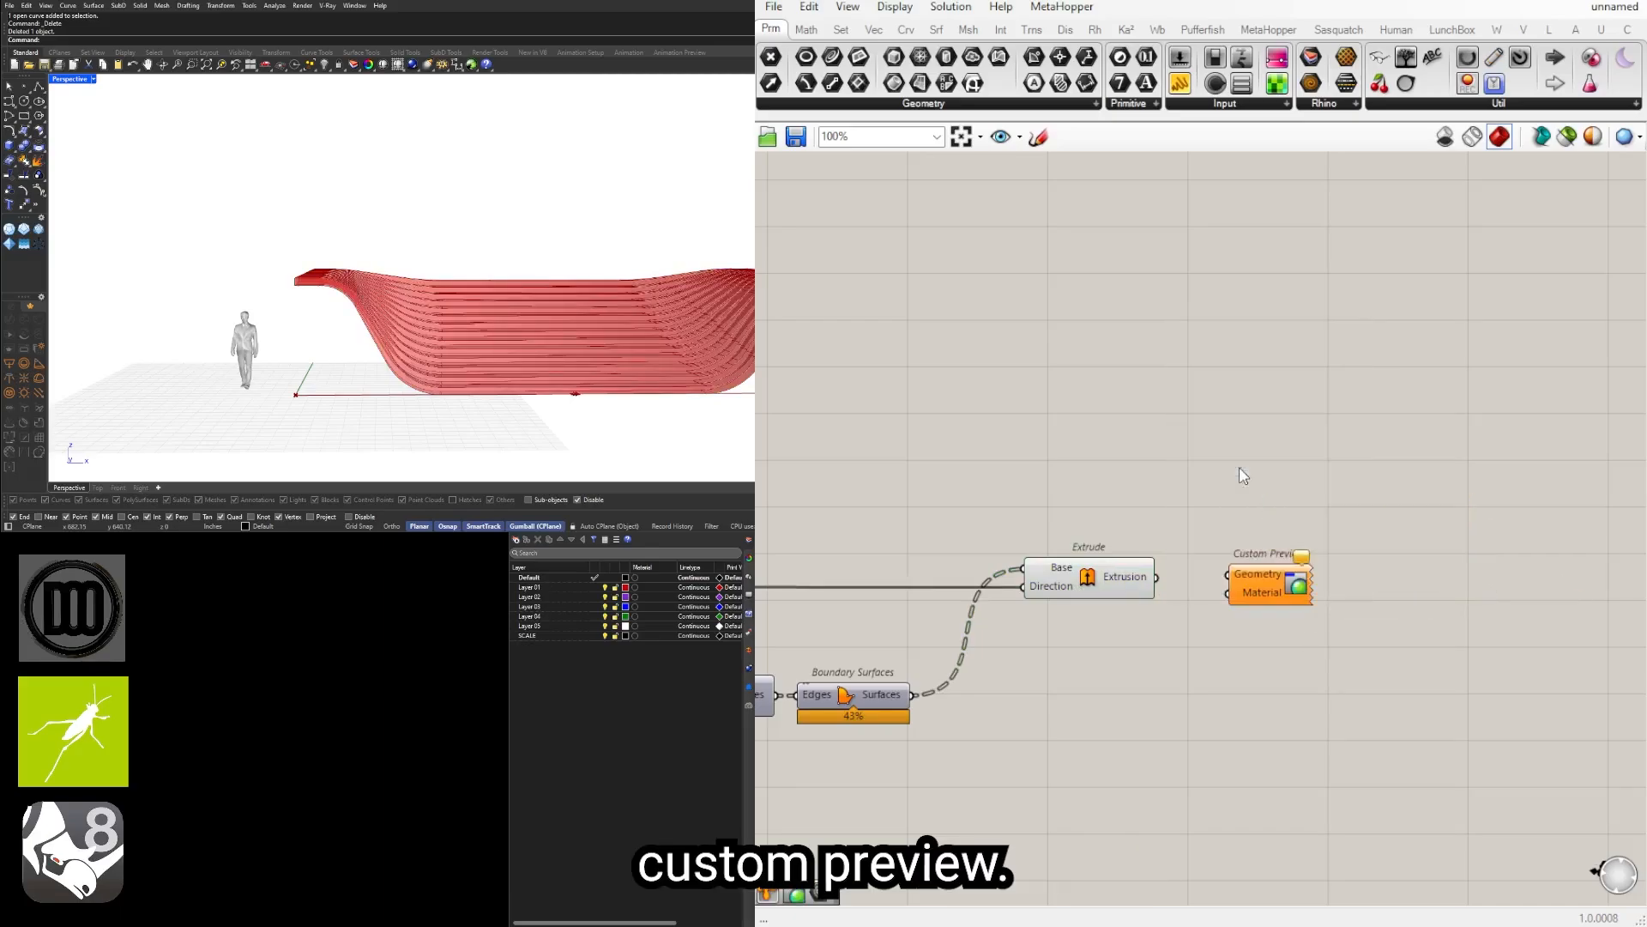
Step: Add a Colour Swatch beside the Custom Preview, and connect the extrusion to its Geometry input with a hidden wire
{"action": "right_click", "coordinate": [1272, 642]}
{"action": "left_click", "coordinate": [1339, 629]}
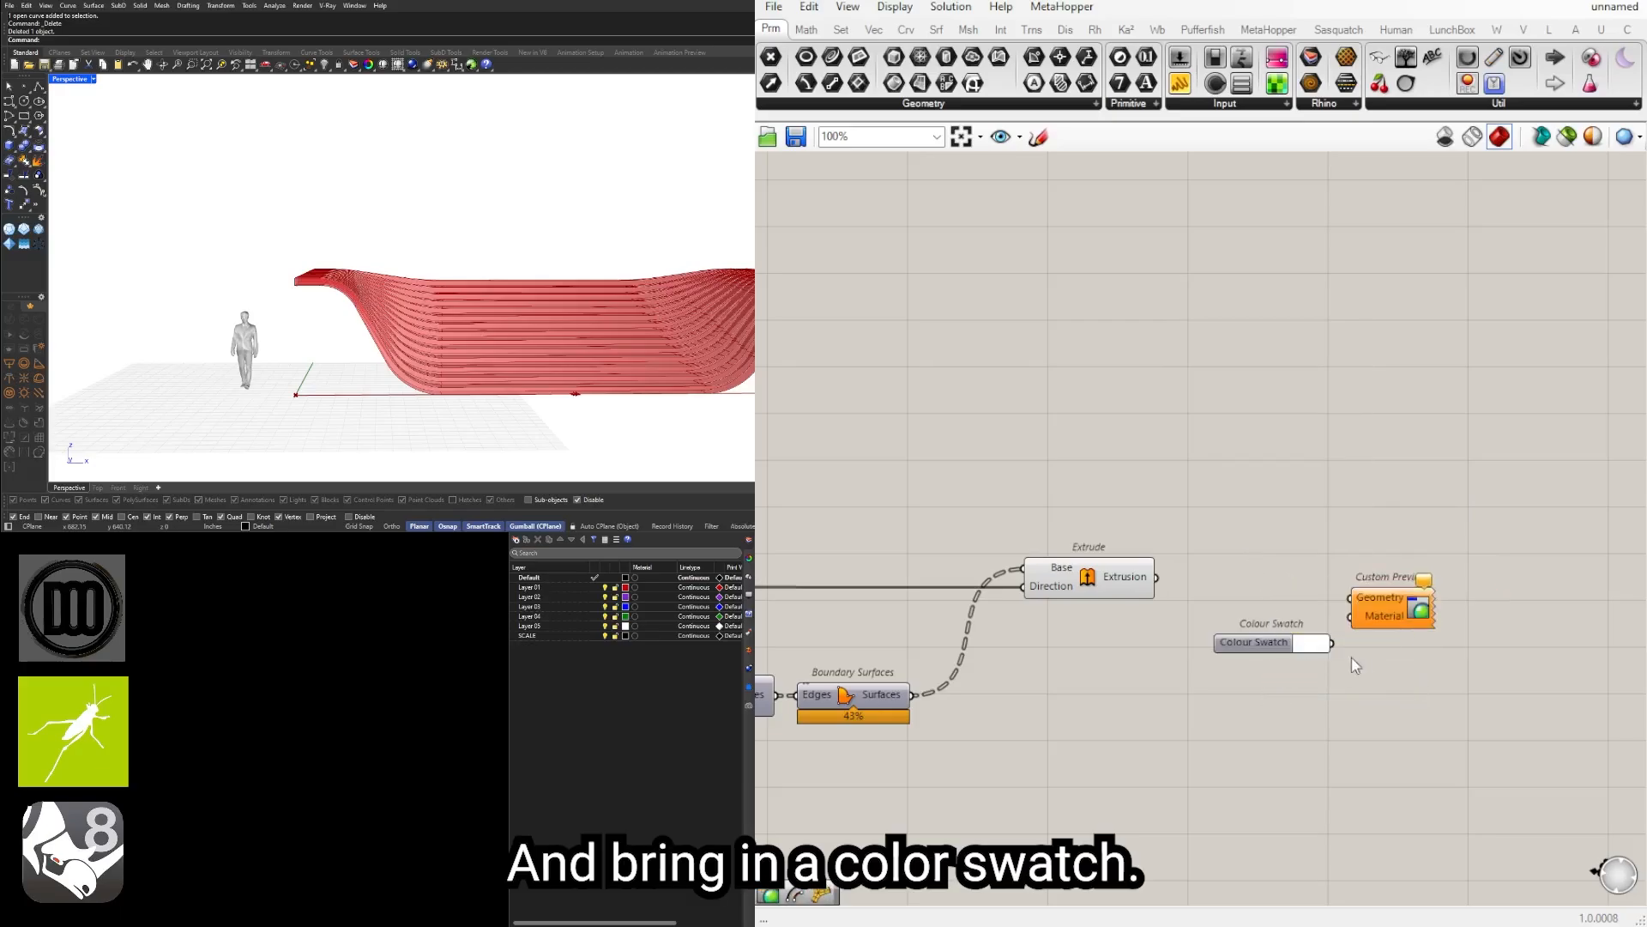
{"action": "scroll", "coordinate": [1351, 657], "scroll_direction": "up", "scroll_amount": 1}
{"action": "left_click_drag", "start_coordinate": [1237, 634], "coordinate": [1424, 576]}
{"action": "right_click", "coordinate": [1371, 590]}
{"action": "left_click", "coordinate": [1624, 667]}
Step: Set the Colour Swatch feeding the Custom Preview's Material to a neutral grey, and examine the shaded treads
{"action": "left_click", "coordinate": [1384, 625]}
{"action": "left_click", "coordinate": [1311, 591]}
{"action": "left_click_drag", "start_coordinate": [1415, 669], "coordinate": [1476, 691]}
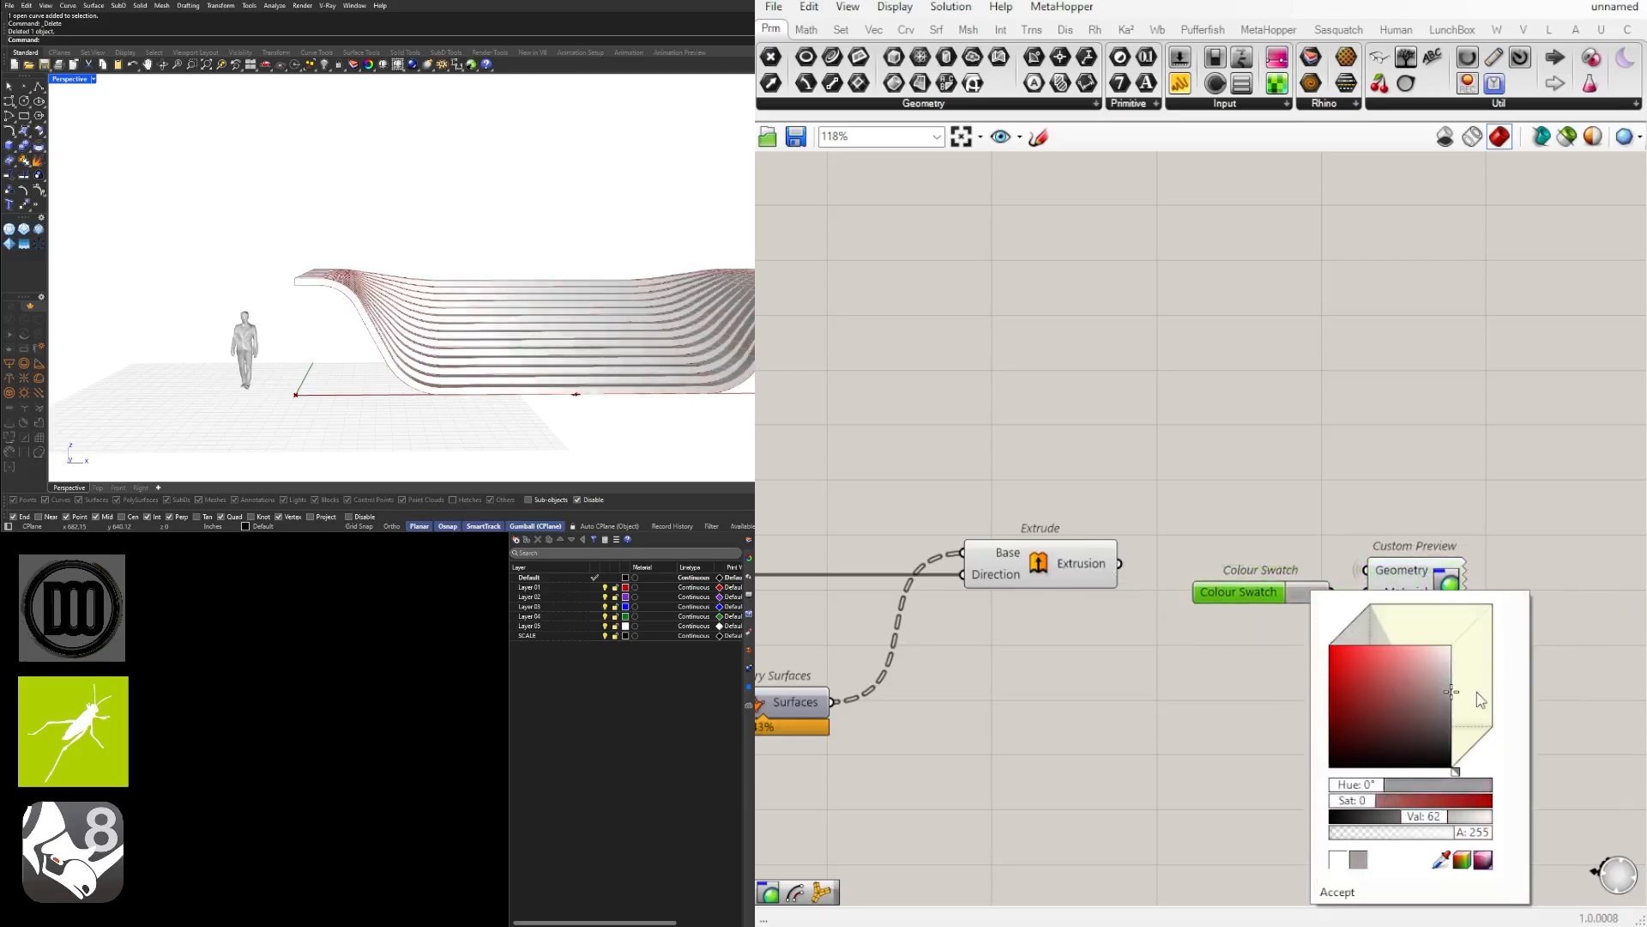
{"action": "left_click", "coordinate": [1046, 436]}
{"action": "right_click_drag", "start_coordinate": [549, 292], "coordinate": [525, 260]}
{"action": "scroll", "coordinate": [527, 249], "scroll_direction": "up", "scroll_amount": 3}
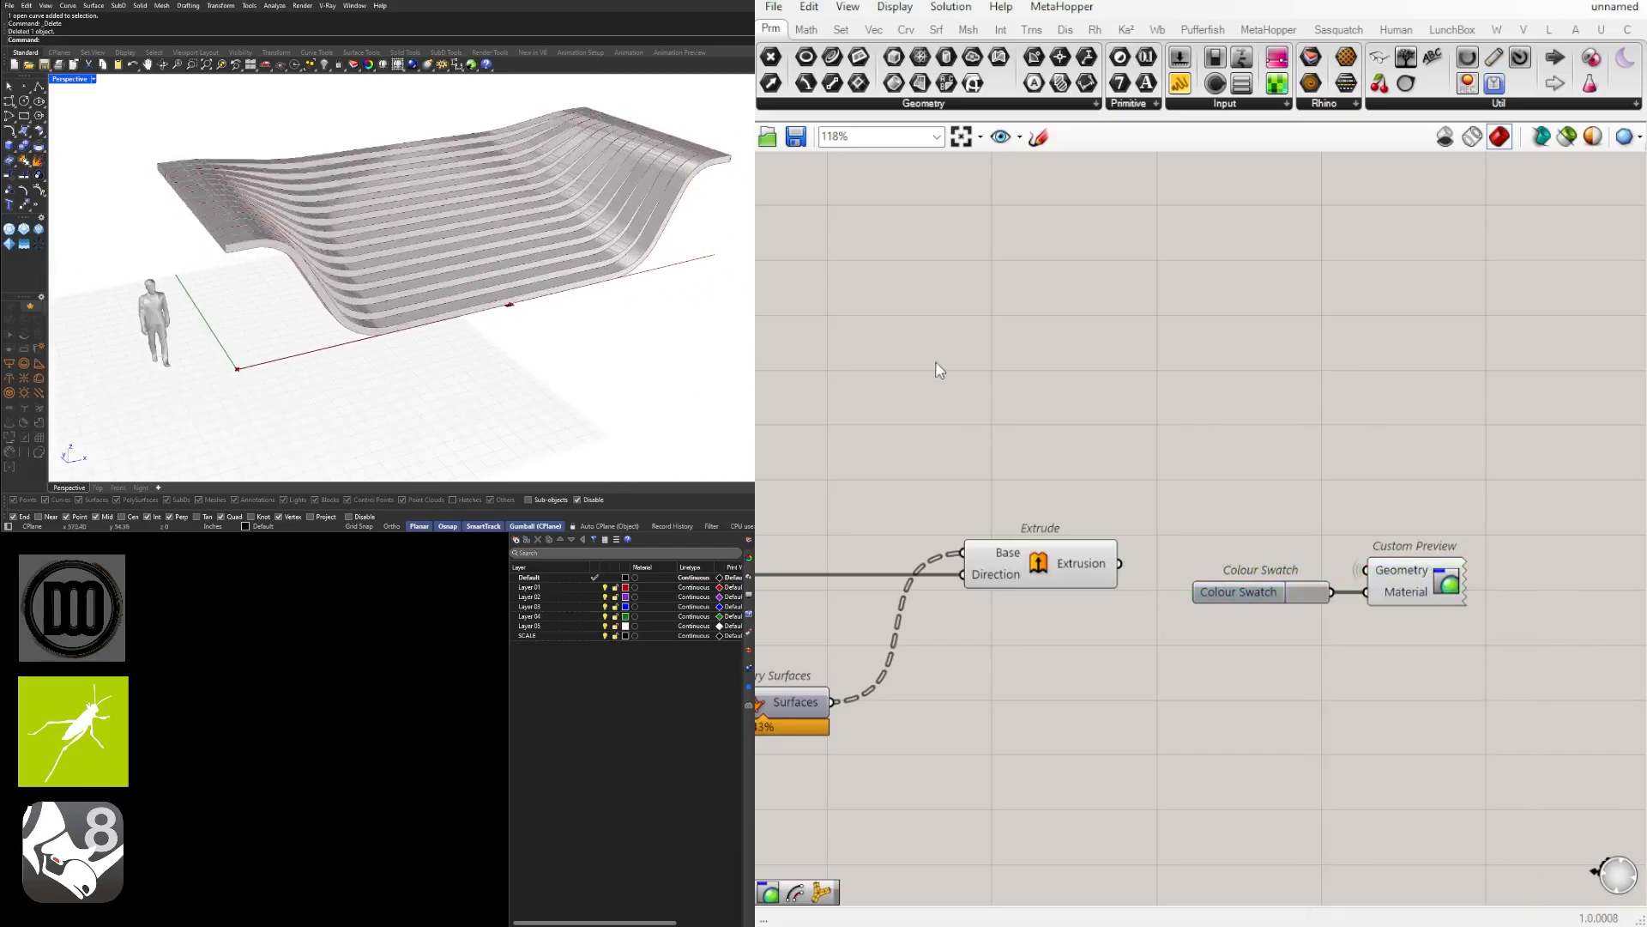
Step: Try a length of 289 with the Number Slider feeding the Line SDL, and set it to 420
{"action": "scroll", "coordinate": [938, 368], "scroll_direction": "down", "scroll_amount": 4}
{"action": "right_click_drag", "start_coordinate": [822, 433], "coordinate": [1208, 467]}
{"action": "scroll", "coordinate": [1208, 467], "scroll_direction": "down", "scroll_amount": 4}
{"action": "right_click_drag", "start_coordinate": [772, 554], "coordinate": [1639, 652]}
{"action": "scroll", "coordinate": [1202, 572], "scroll_direction": "up", "scroll_amount": 11}
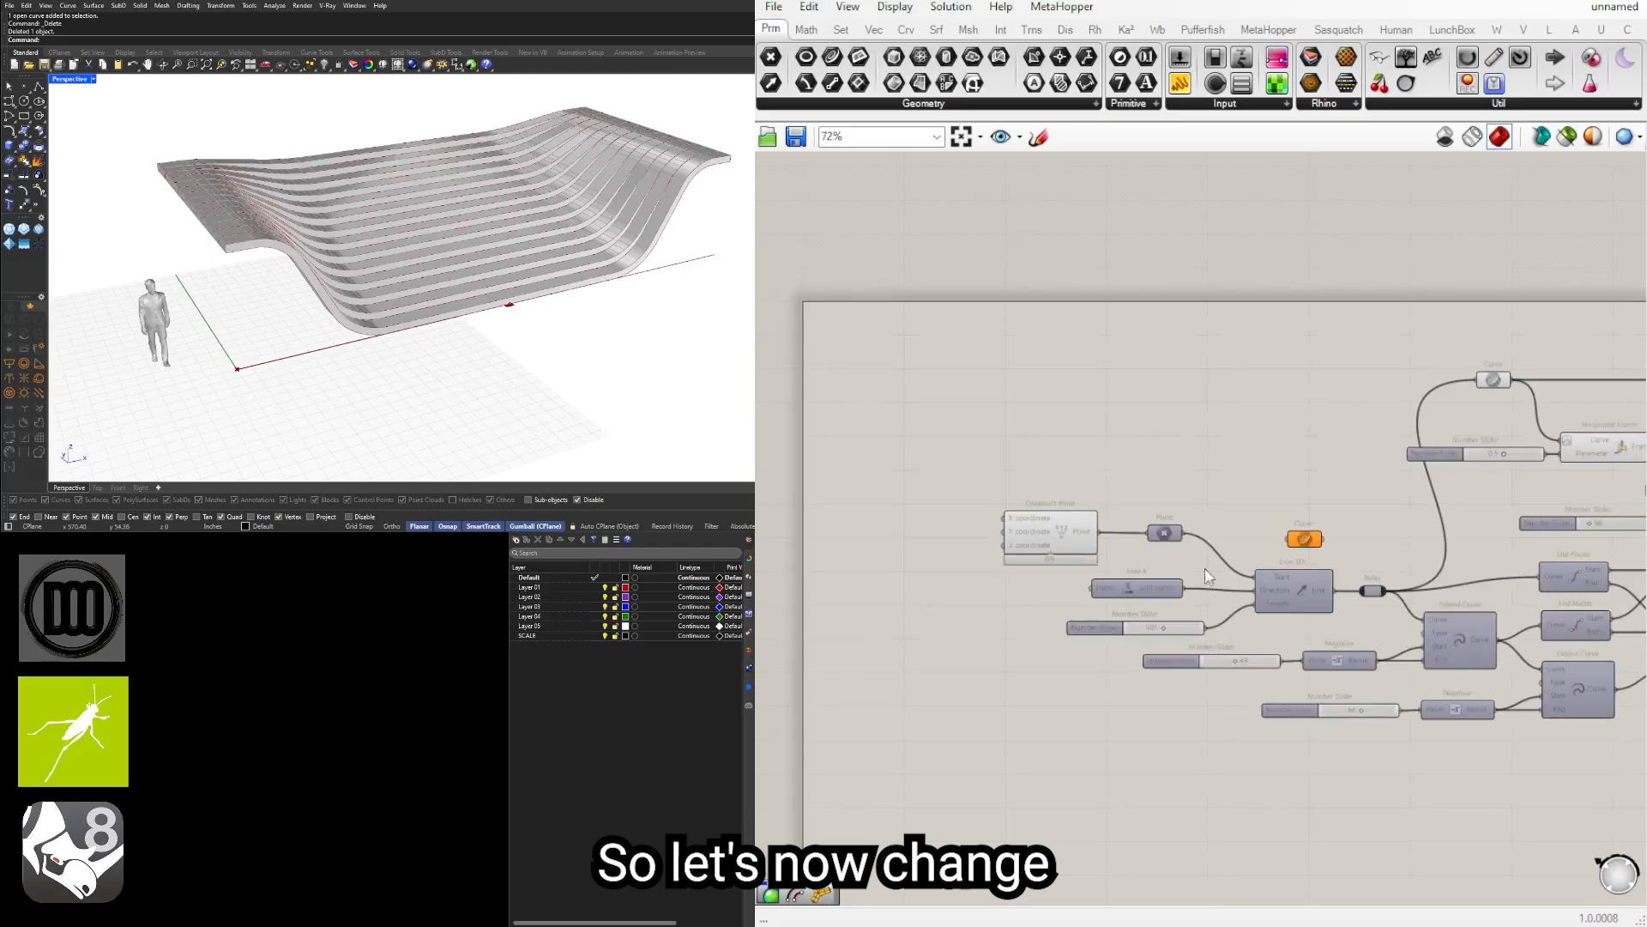
{"action": "left_click_drag", "start_coordinate": [966, 560], "coordinate": [902, 560]}
{"action": "right_click_drag", "start_coordinate": [520, 344], "coordinate": [441, 275]}
{"action": "scroll", "coordinate": [361, 222], "scroll_direction": "up", "scroll_amount": 2}
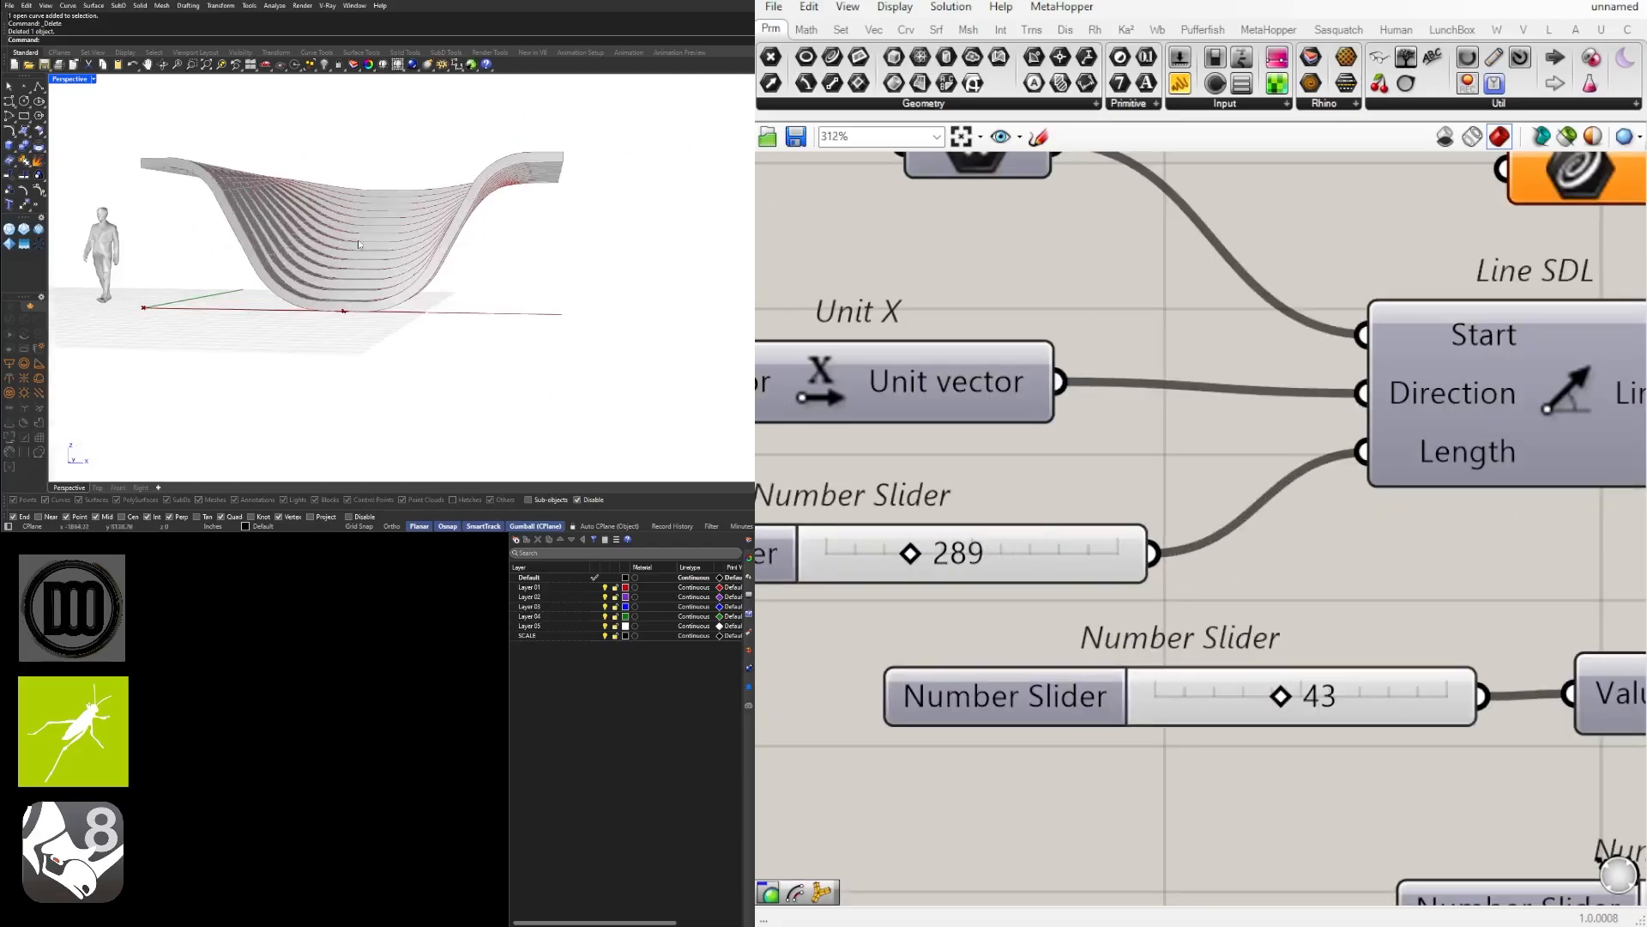
{"action": "right_click_drag", "start_coordinate": [377, 219], "coordinate": [392, 263]}
{"action": "left_click_drag", "start_coordinate": [915, 560], "coordinate": [948, 560]}
{"action": "scroll", "coordinate": [343, 158], "scroll_direction": "up", "scroll_amount": 2}
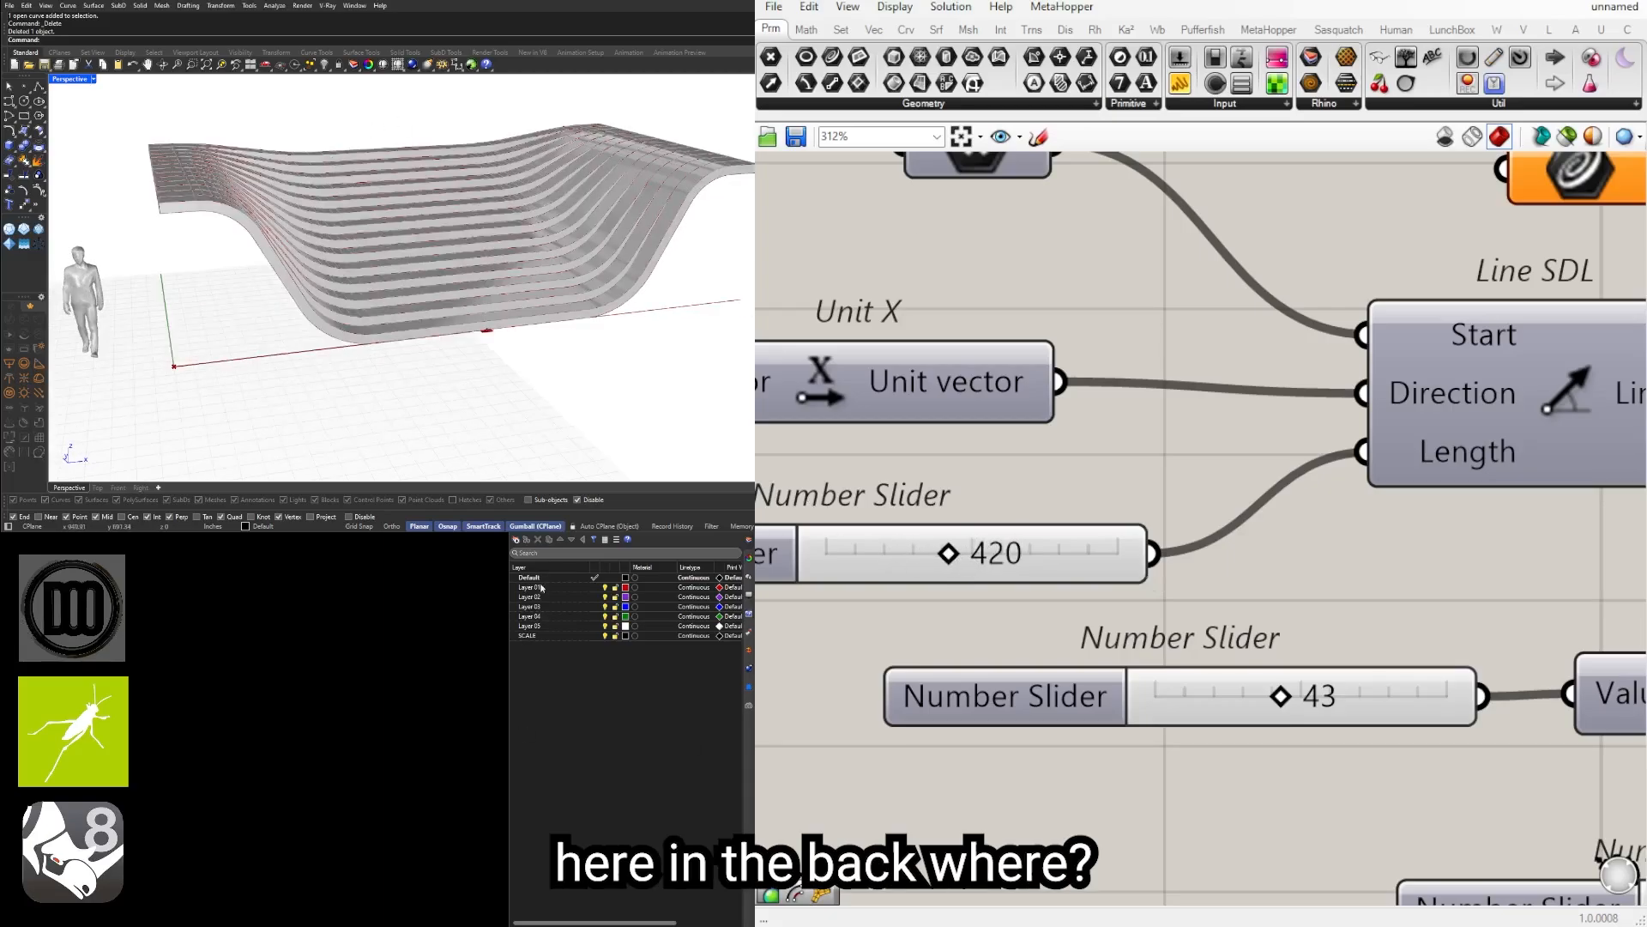
Step: Turn on the preview of the Cull Index component to check its contour curves along the treads
{"action": "scroll", "coordinate": [1074, 444], "scroll_direction": "down", "scroll_amount": 6}
{"action": "scroll", "coordinate": [1074, 444], "scroll_direction": "up", "scroll_amount": 3}
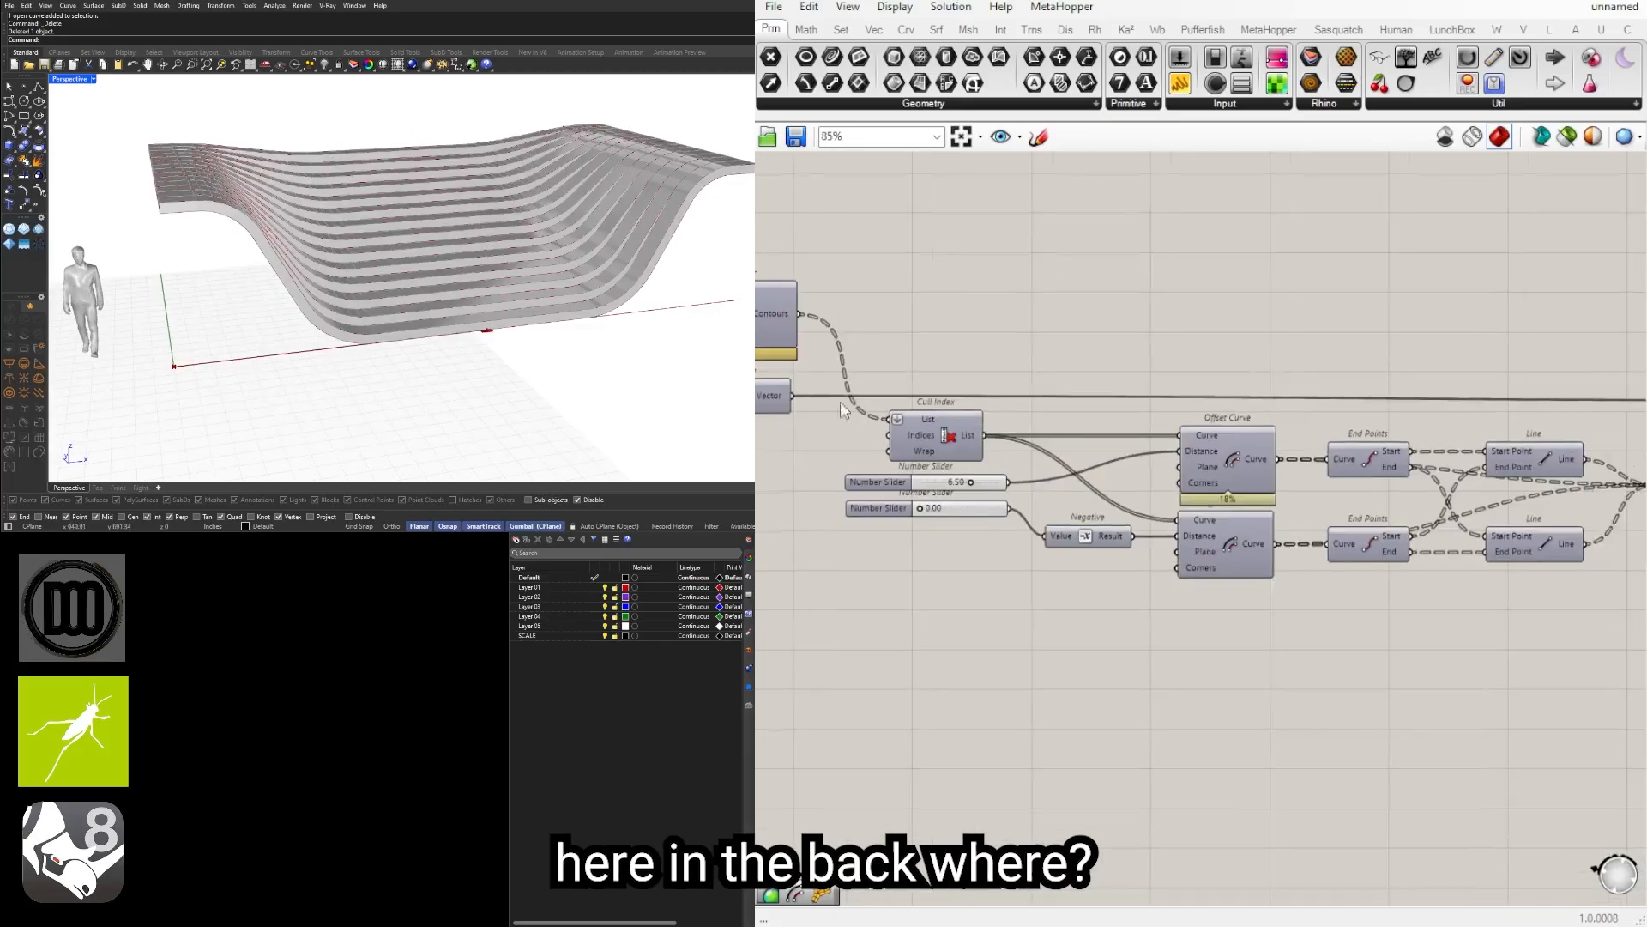
{"action": "right_click_drag", "start_coordinate": [1466, 452], "coordinate": [1538, 449]}
{"action": "left_click", "coordinate": [1021, 432]}
{"action": "middle_click", "coordinate": [1020, 432]}
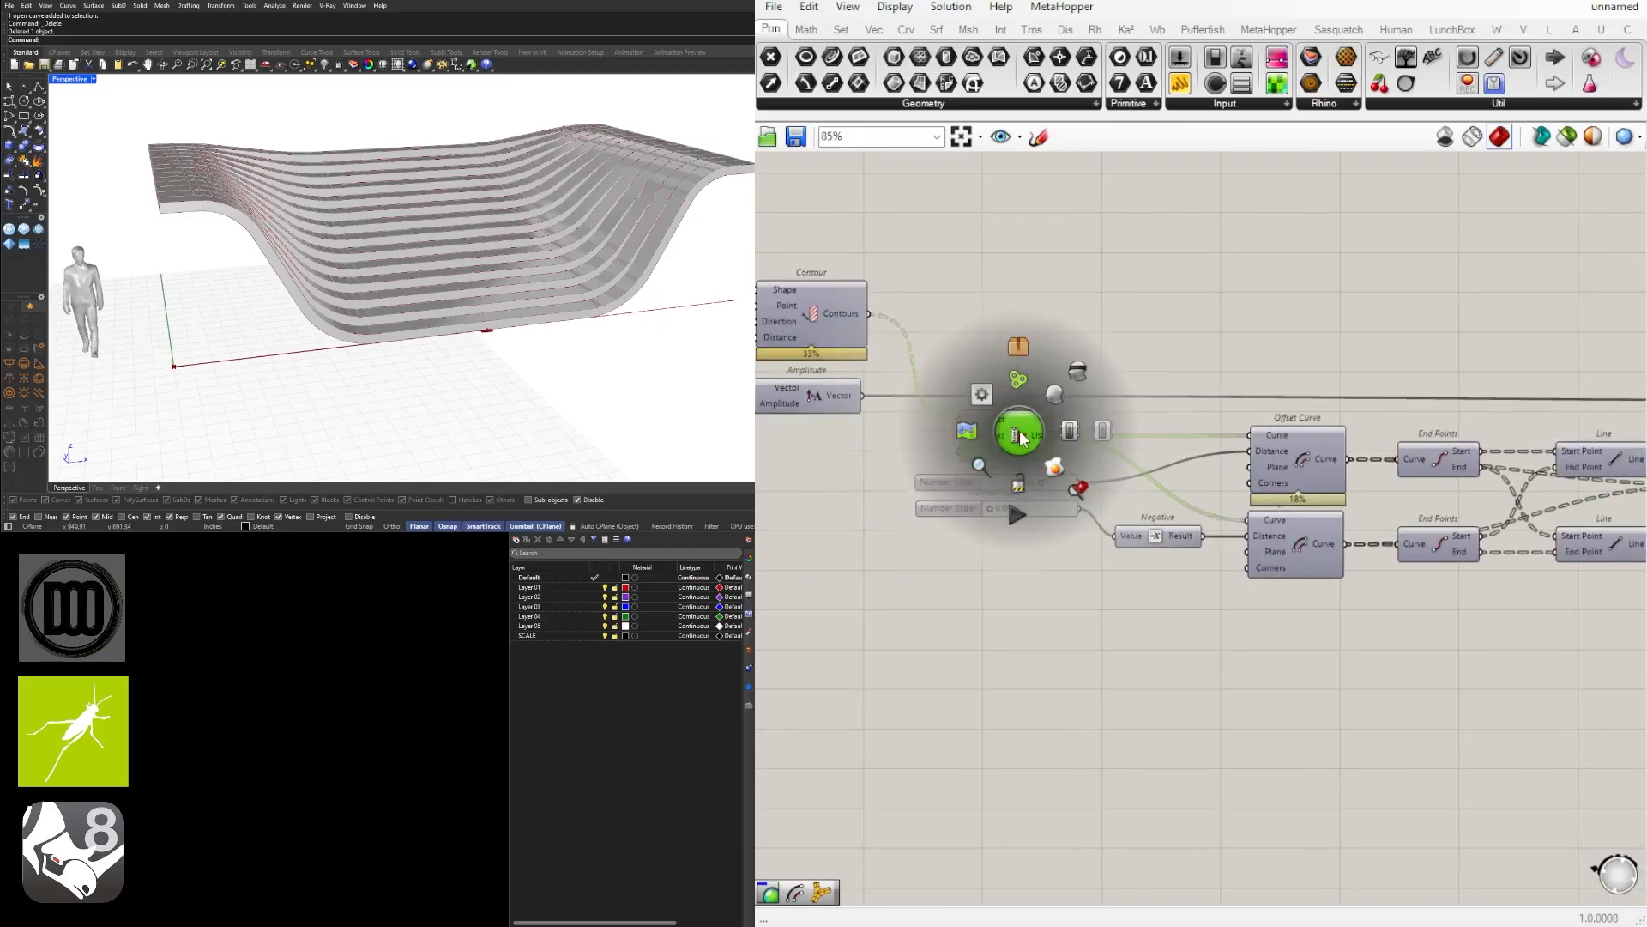
{"action": "left_click", "coordinate": [1054, 399]}
{"action": "right_click_drag", "start_coordinate": [365, 176], "coordinate": [426, 178]}
Step: Add a Perp Frame component above the Horizontal Frame, near the Curve container fed by the Relay
{"action": "scroll", "coordinate": [991, 496], "scroll_direction": "down", "scroll_amount": 2}
{"action": "right_click_drag", "start_coordinate": [991, 496], "coordinate": [1239, 515]}
{"action": "right_click_drag", "start_coordinate": [854, 405], "coordinate": [1438, 460]}
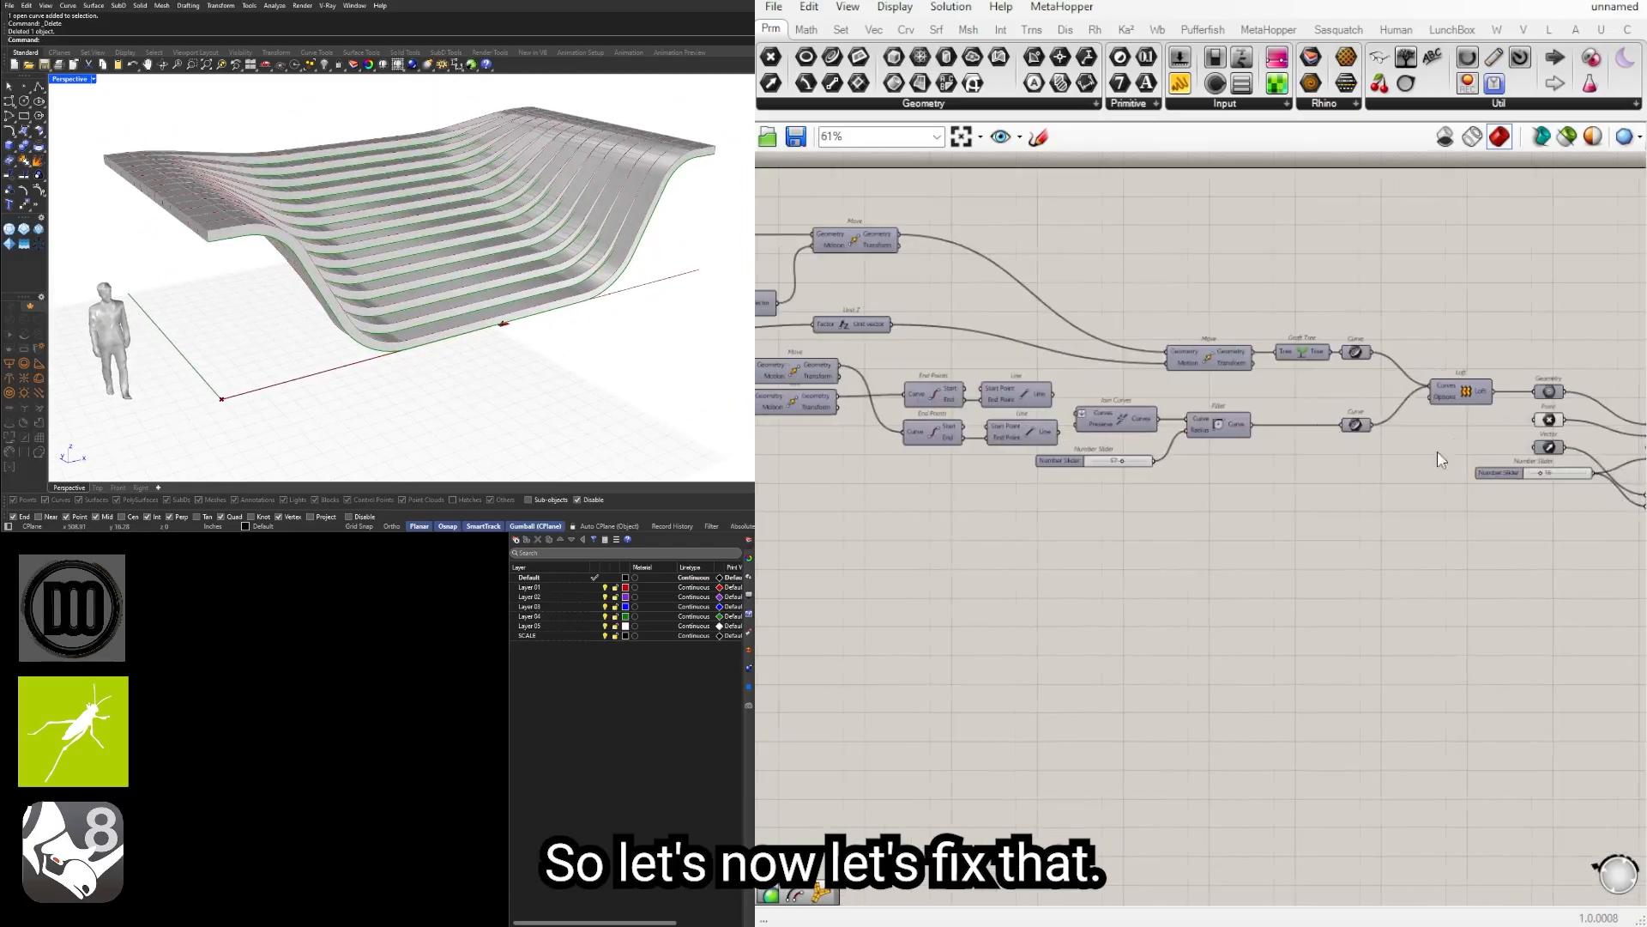
{"action": "right_click_drag", "start_coordinate": [950, 432], "coordinate": [1268, 485]}
{"action": "scroll", "coordinate": [967, 413], "scroll_direction": "up", "scroll_amount": 4}
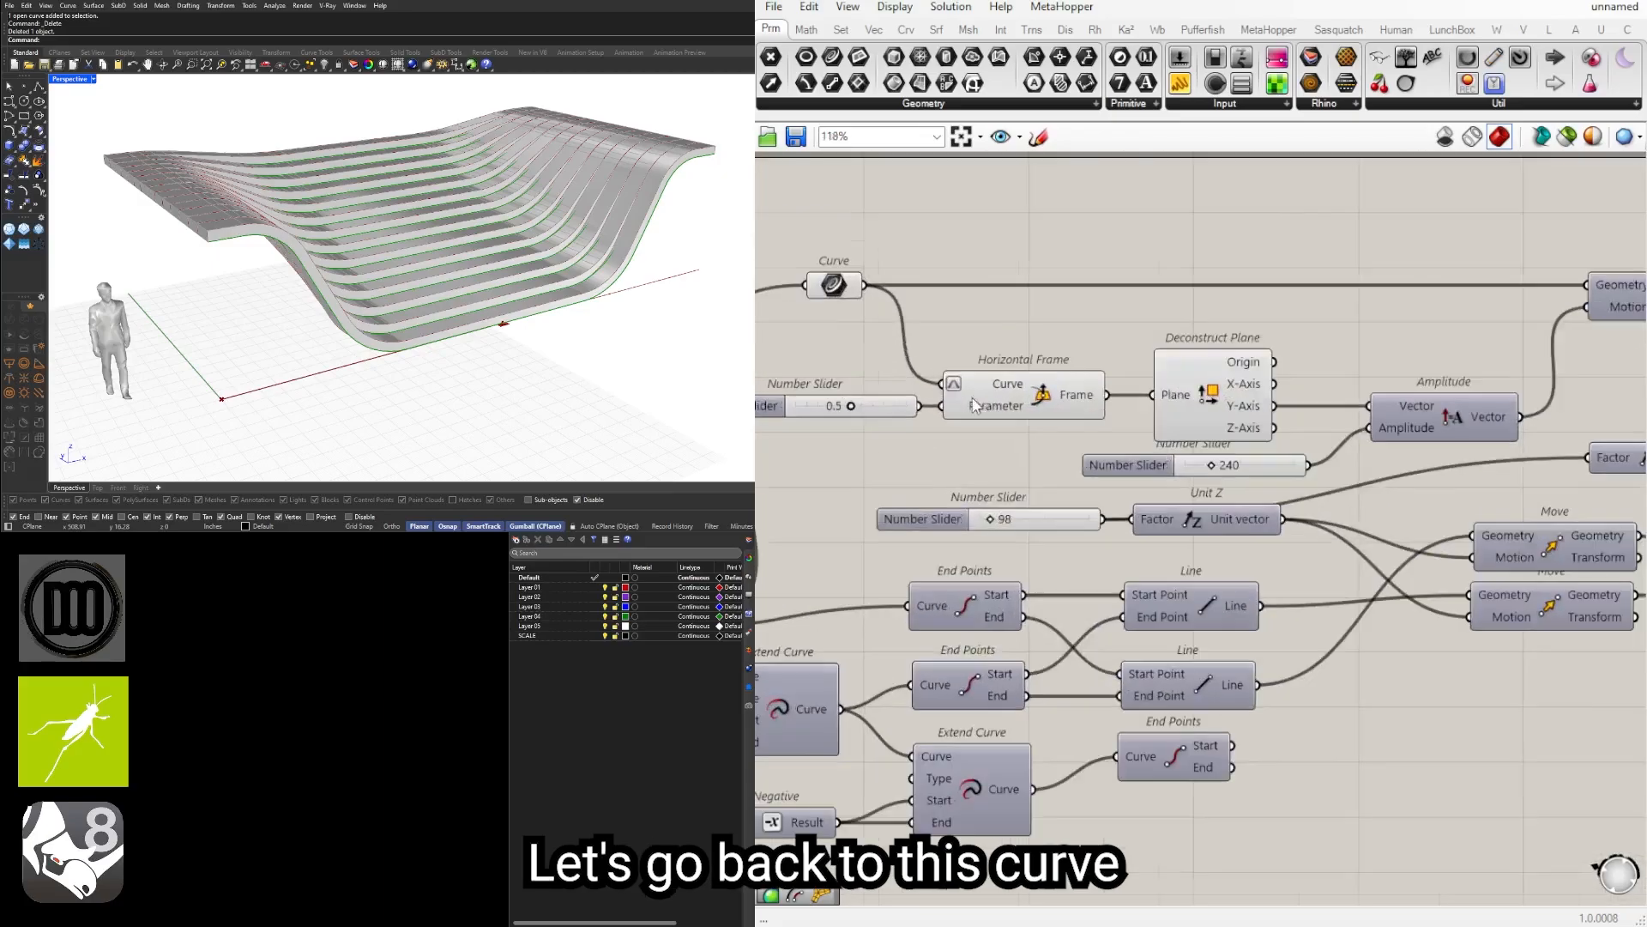
{"action": "right_click_drag", "start_coordinate": [832, 275], "coordinate": [1162, 307]}
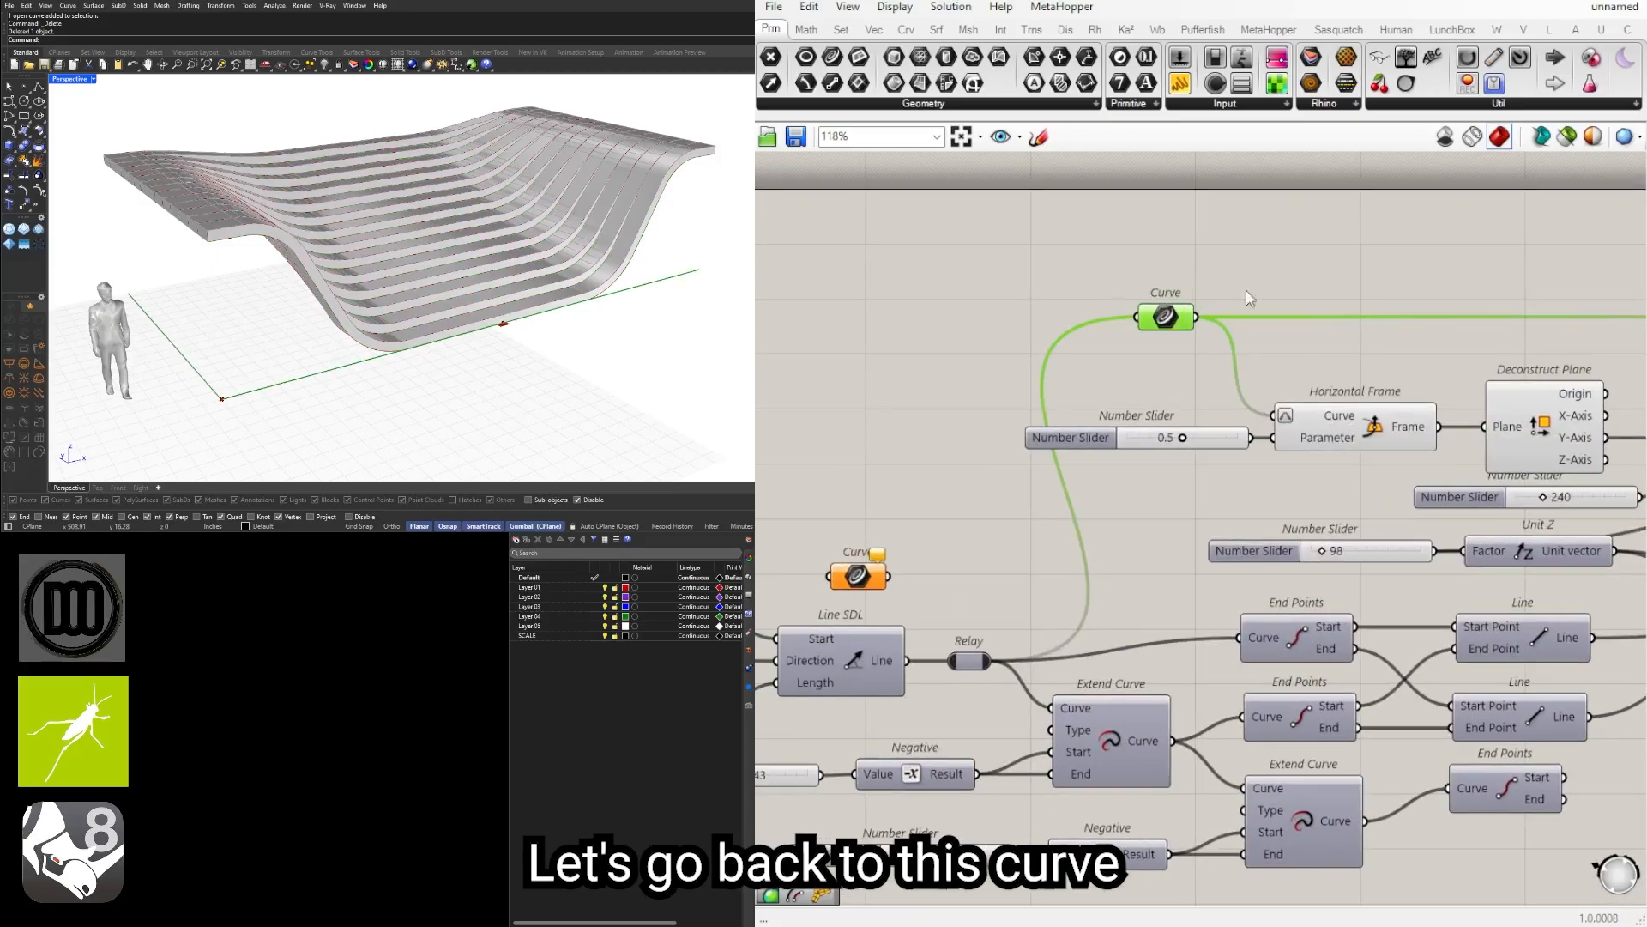
{"action": "right_click_drag", "start_coordinate": [1369, 296], "coordinate": [1182, 389]}
{"action": "double_click", "coordinate": [1266, 378]}
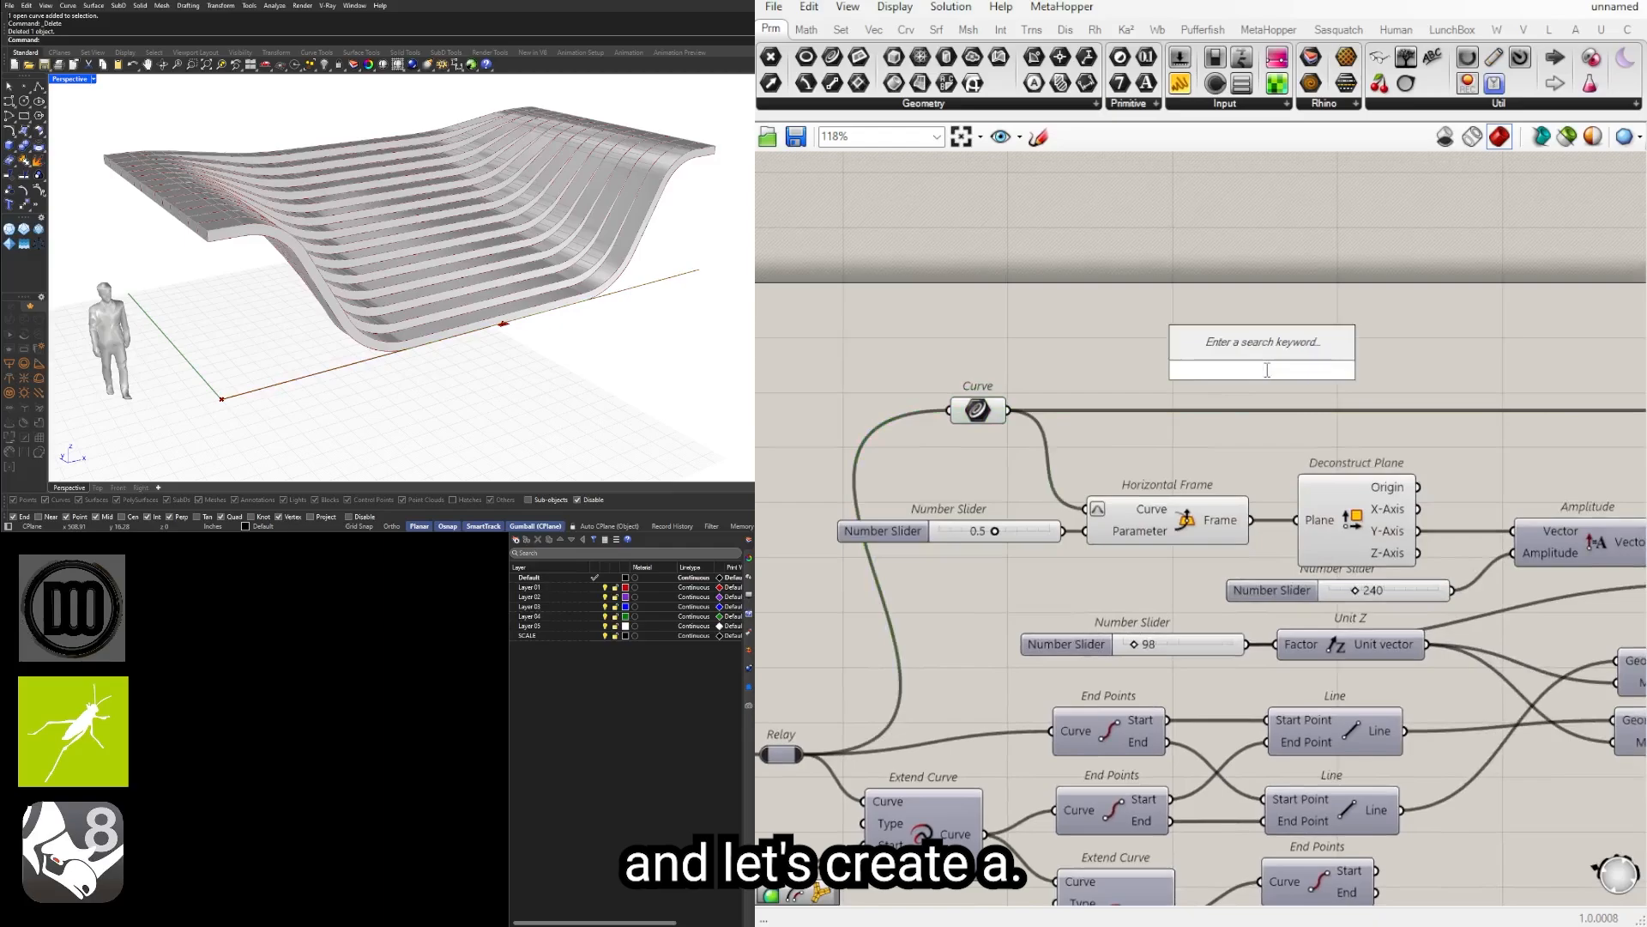
{"action": "type", "text": "perp"}
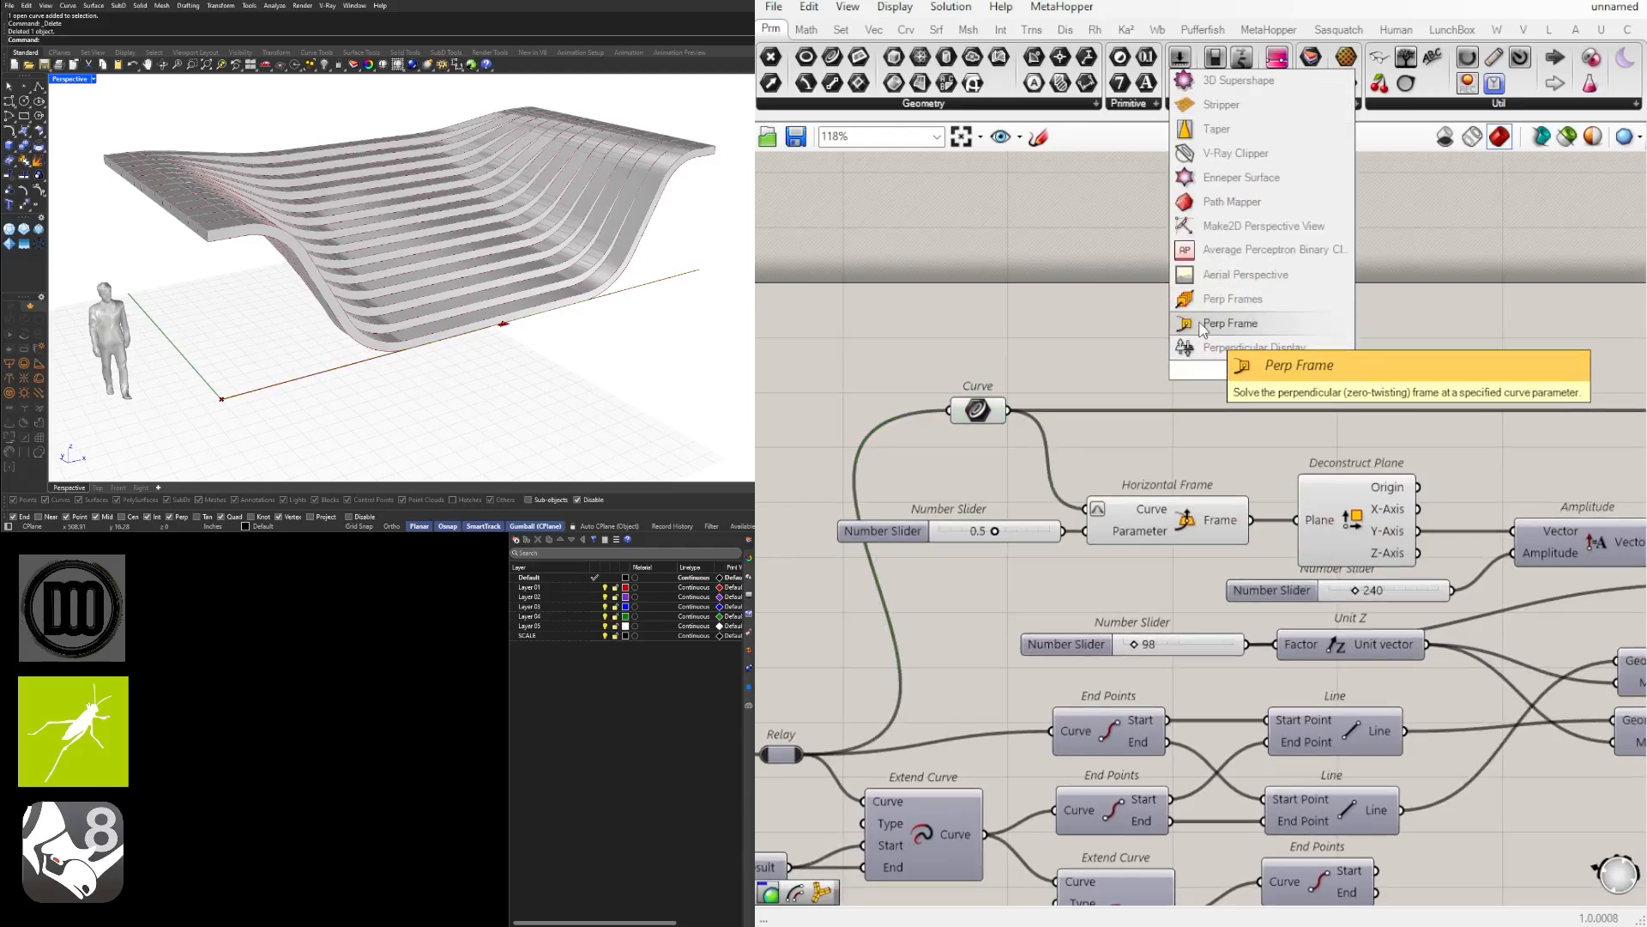
{"action": "left_click", "coordinate": [1202, 324]}
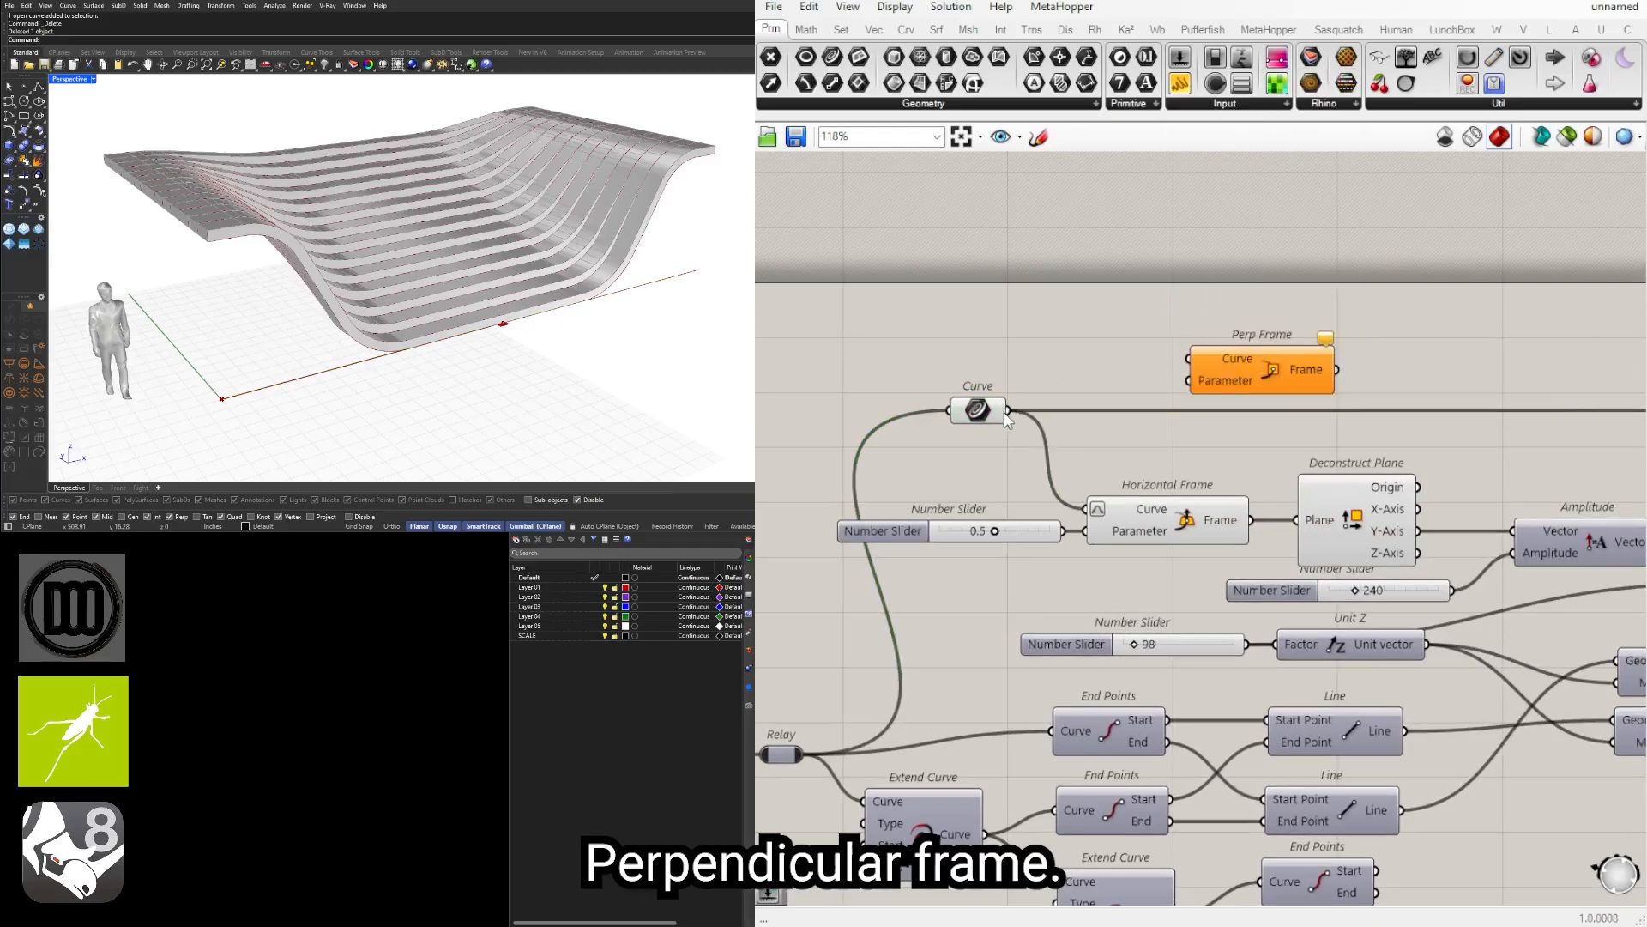
Step: Connect the Curve container to the Perp Frame, reparameterize its Curve input, and feed Parameter from the 0.5 slider
{"action": "left_click_drag", "start_coordinate": [1089, 405], "coordinate": [1079, 404]}
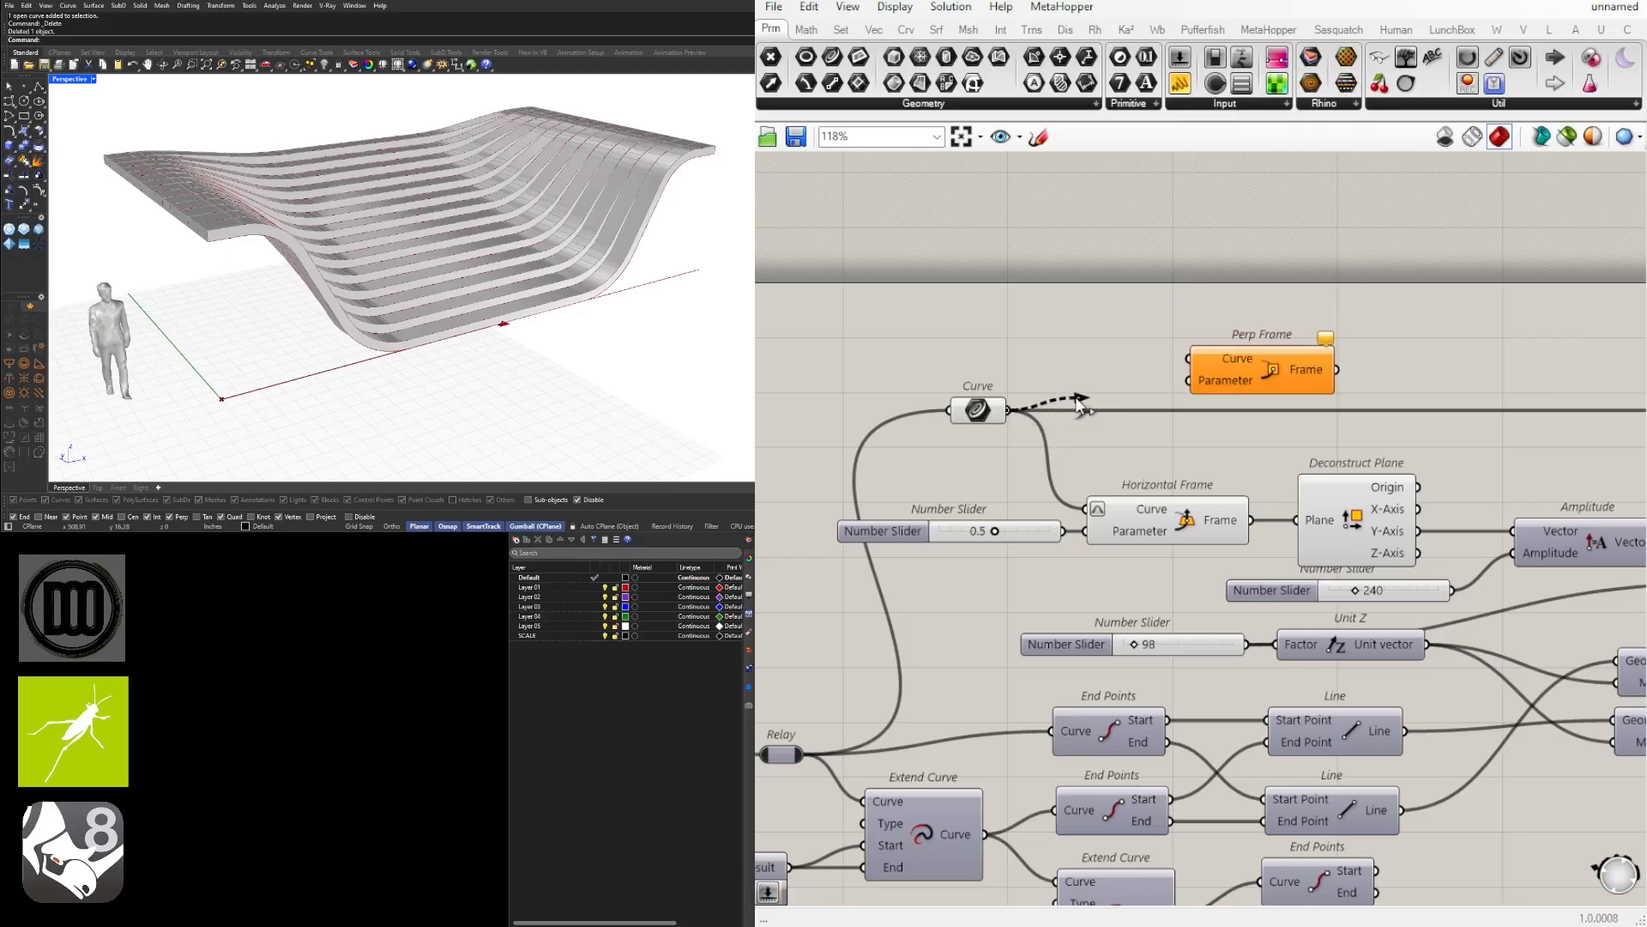
{"action": "left_click_drag", "start_coordinate": [1289, 371], "coordinate": [1331, 371]}
{"action": "right_click", "coordinate": [1302, 357]}
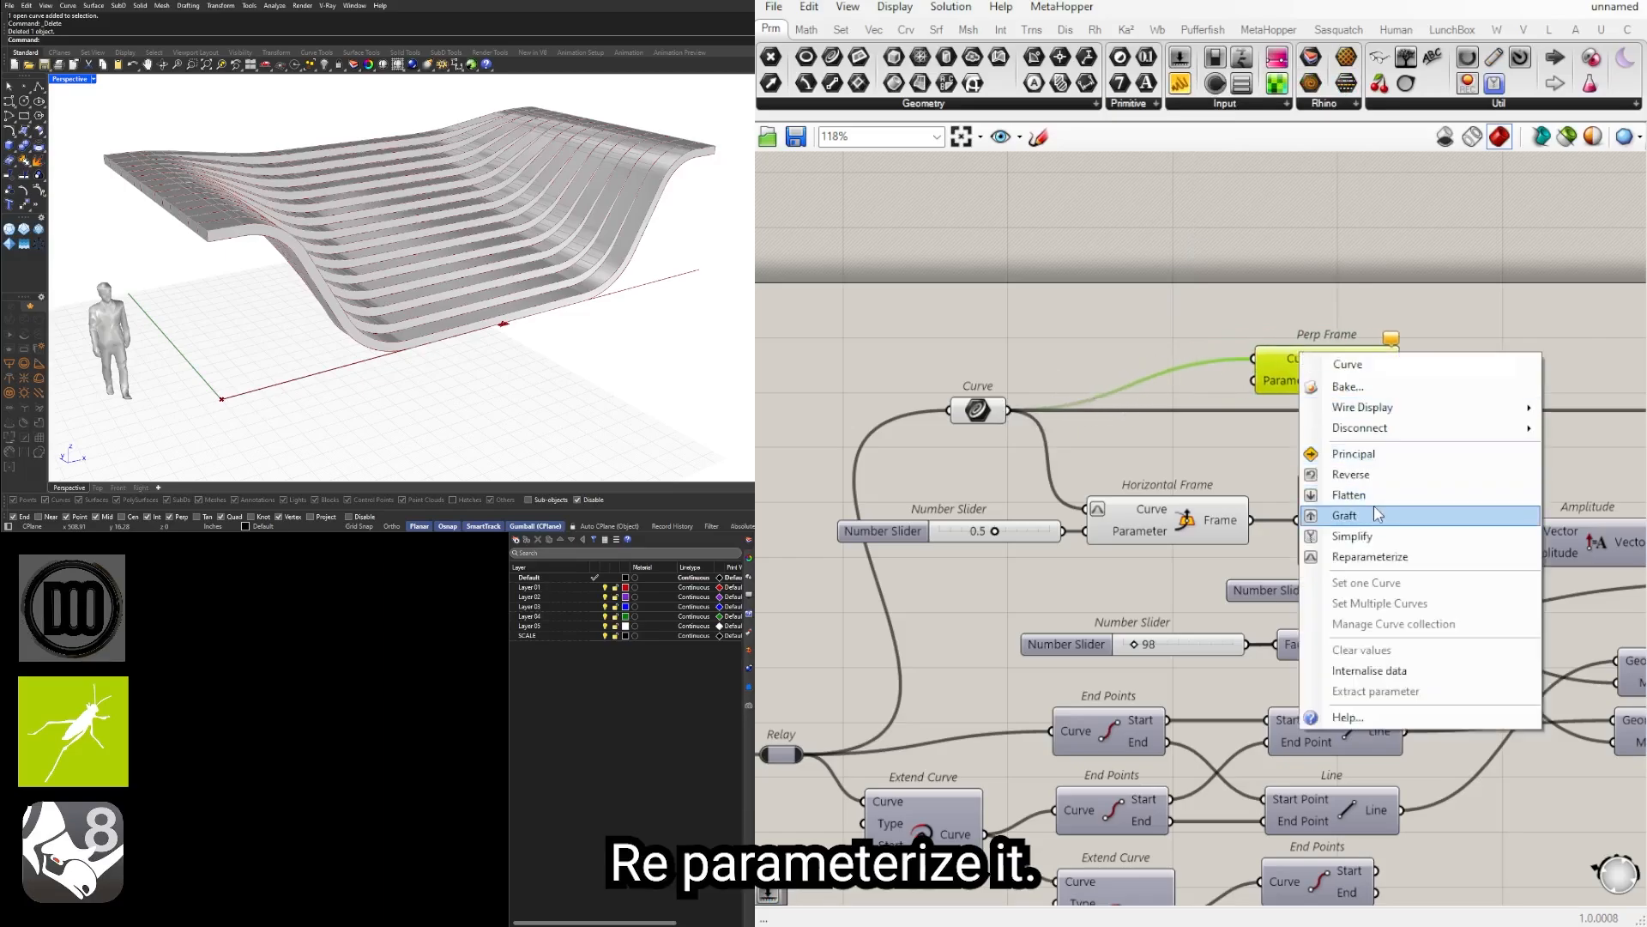
{"action": "left_click", "coordinate": [1373, 556]}
{"action": "left_click_drag", "start_coordinate": [1049, 536], "coordinate": [1237, 379]}
Step: Move the Perp Frame component closer to the Curve container, and examine the frame on the base line
{"action": "right_click_drag", "start_coordinate": [639, 343], "coordinate": [699, 294]}
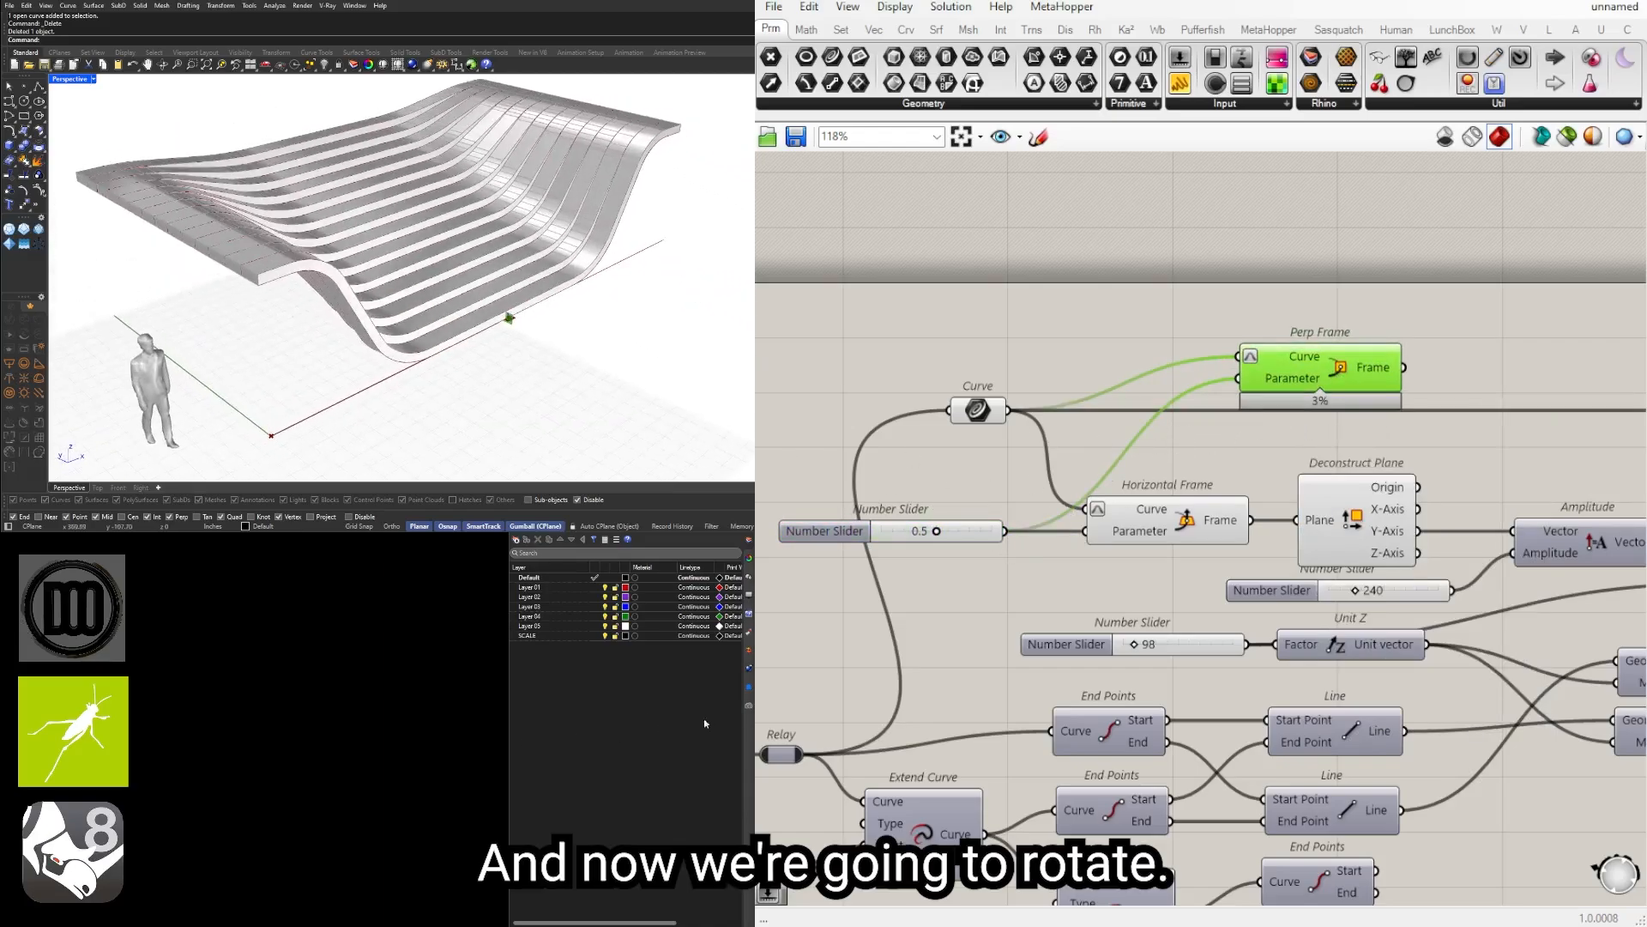
{"action": "right_click_drag", "start_coordinate": [1329, 461], "coordinate": [1180, 478]}
{"action": "left_click_drag", "start_coordinate": [1176, 405], "coordinate": [1031, 391]}
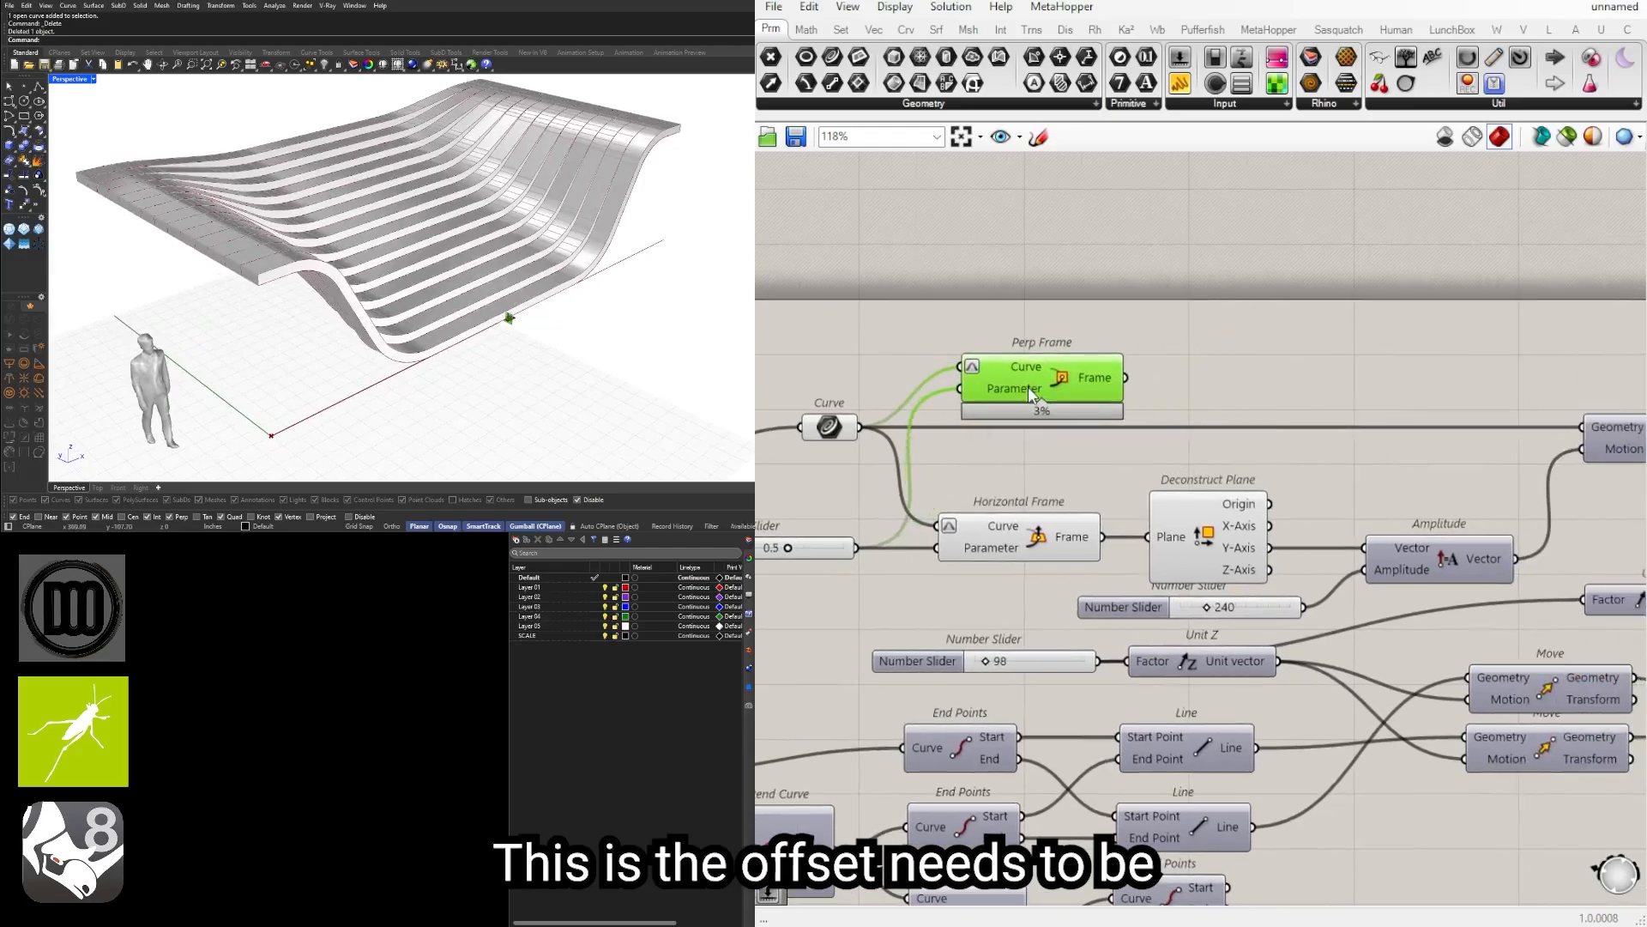
{"action": "scroll", "coordinate": [538, 338], "scroll_direction": "up", "scroll_amount": 3}
{"action": "scroll", "coordinate": [501, 300], "scroll_direction": "down", "scroll_amount": 6}
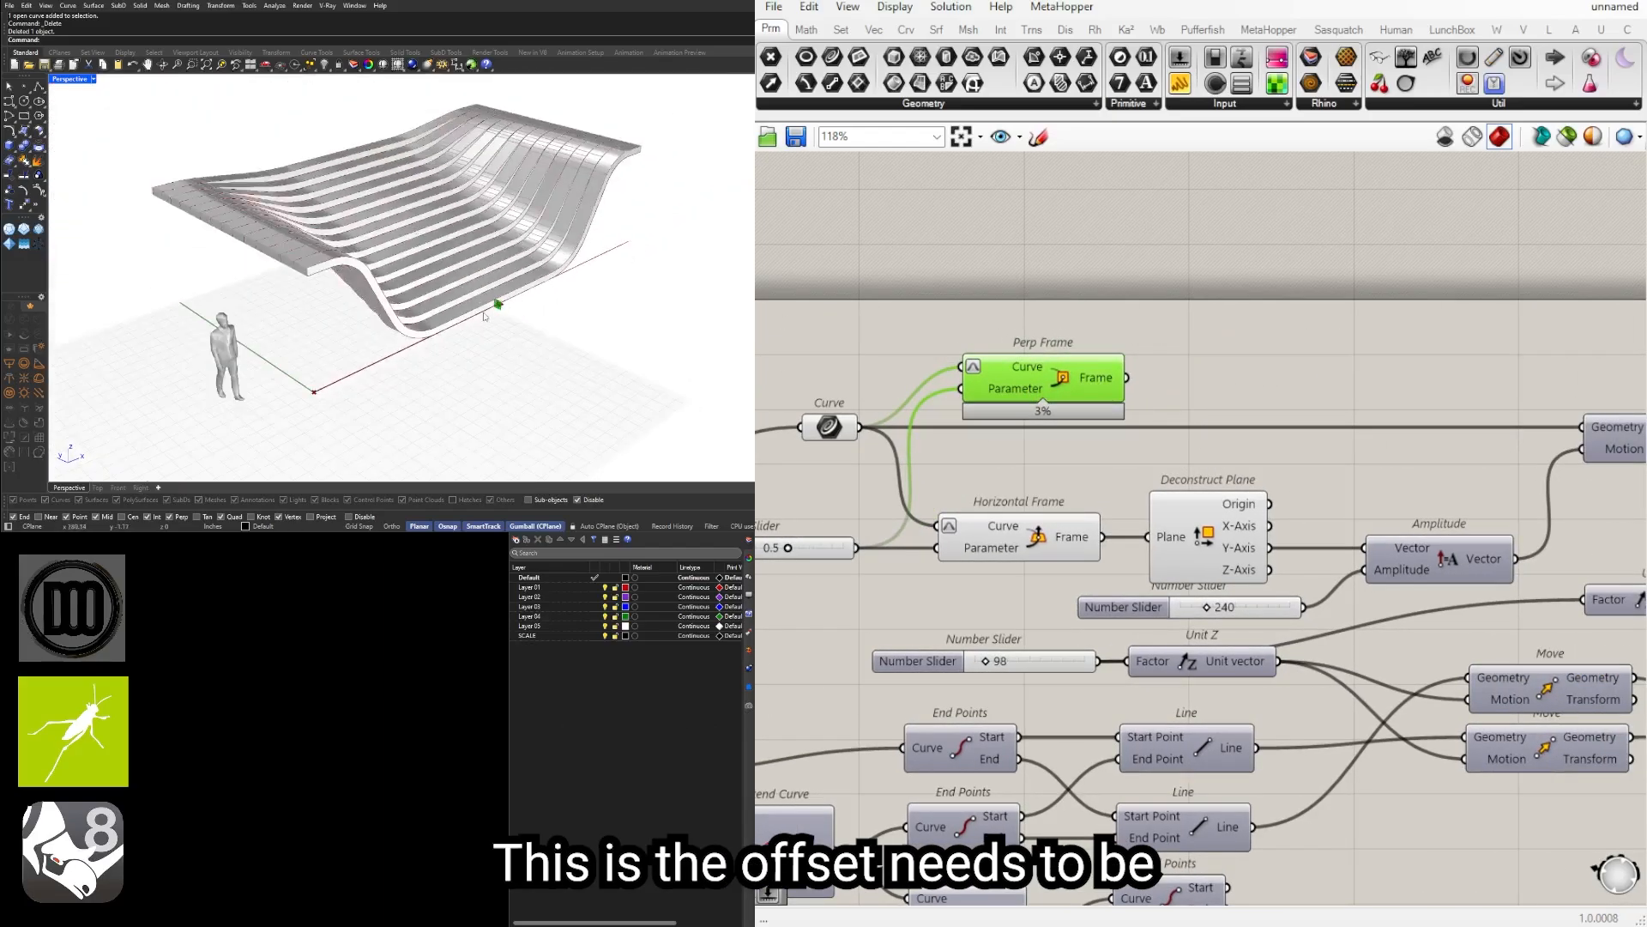
{"action": "scroll", "coordinate": [480, 311], "scroll_direction": "up", "scroll_amount": 4}
{"action": "scroll", "coordinate": [474, 305], "scroll_direction": "down", "scroll_amount": 5}
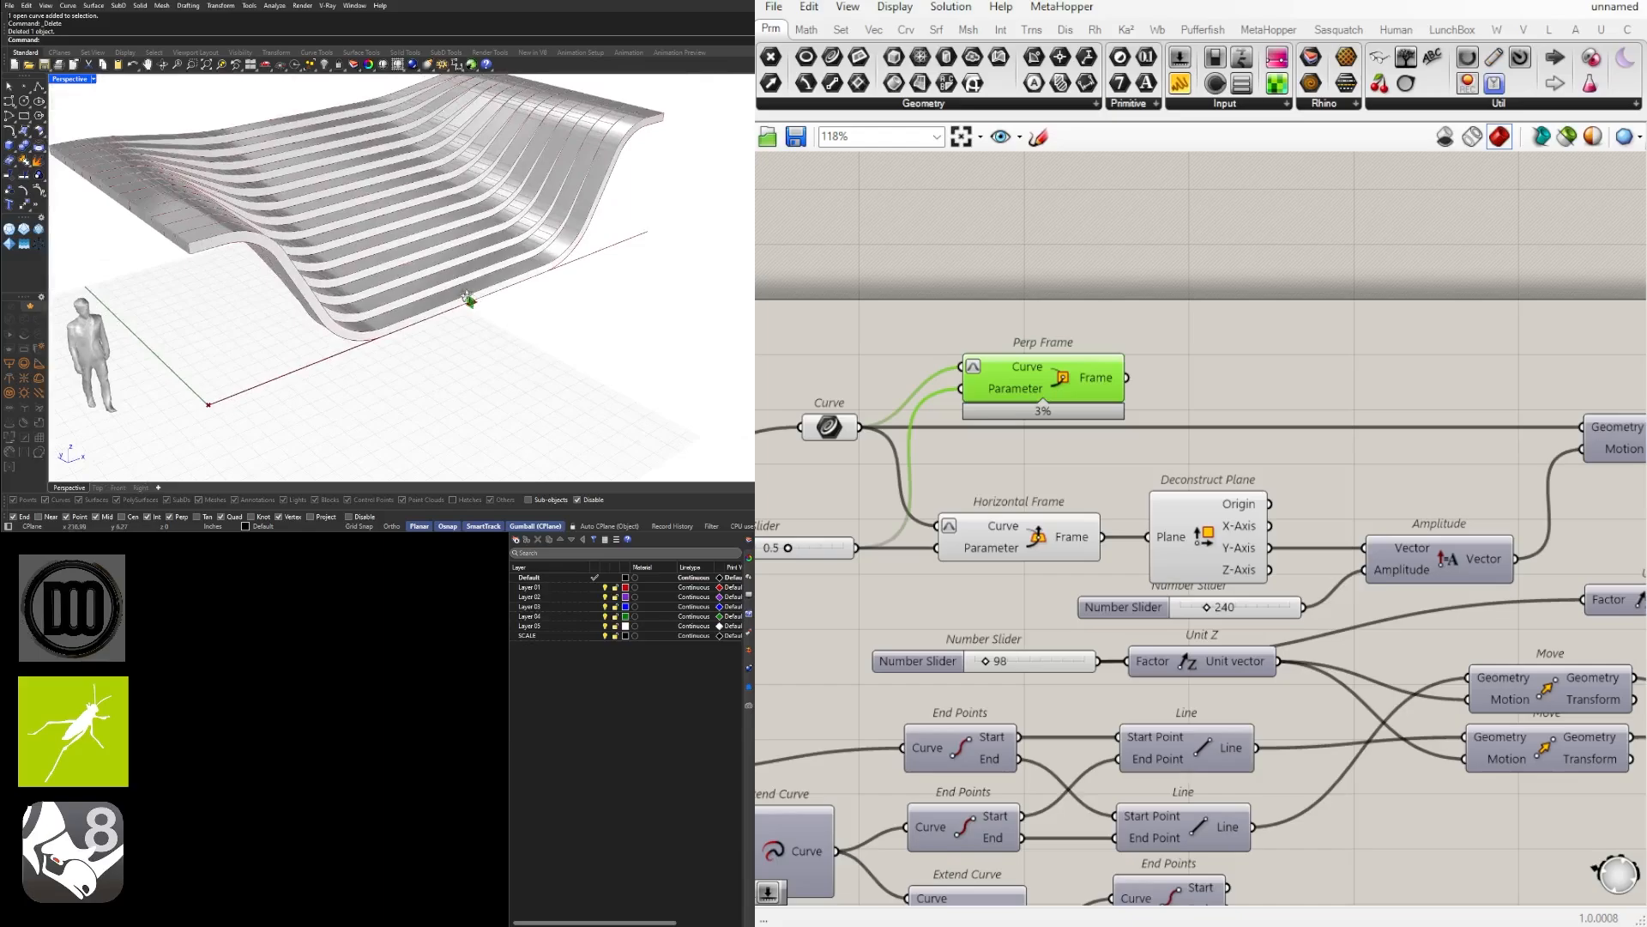
Step: Move the Perp Frame beside the Offset Curves and connect its Frame to one's Plane input and the other's Corners input
{"action": "scroll", "coordinate": [467, 298], "scroll_direction": "up", "scroll_amount": 2}
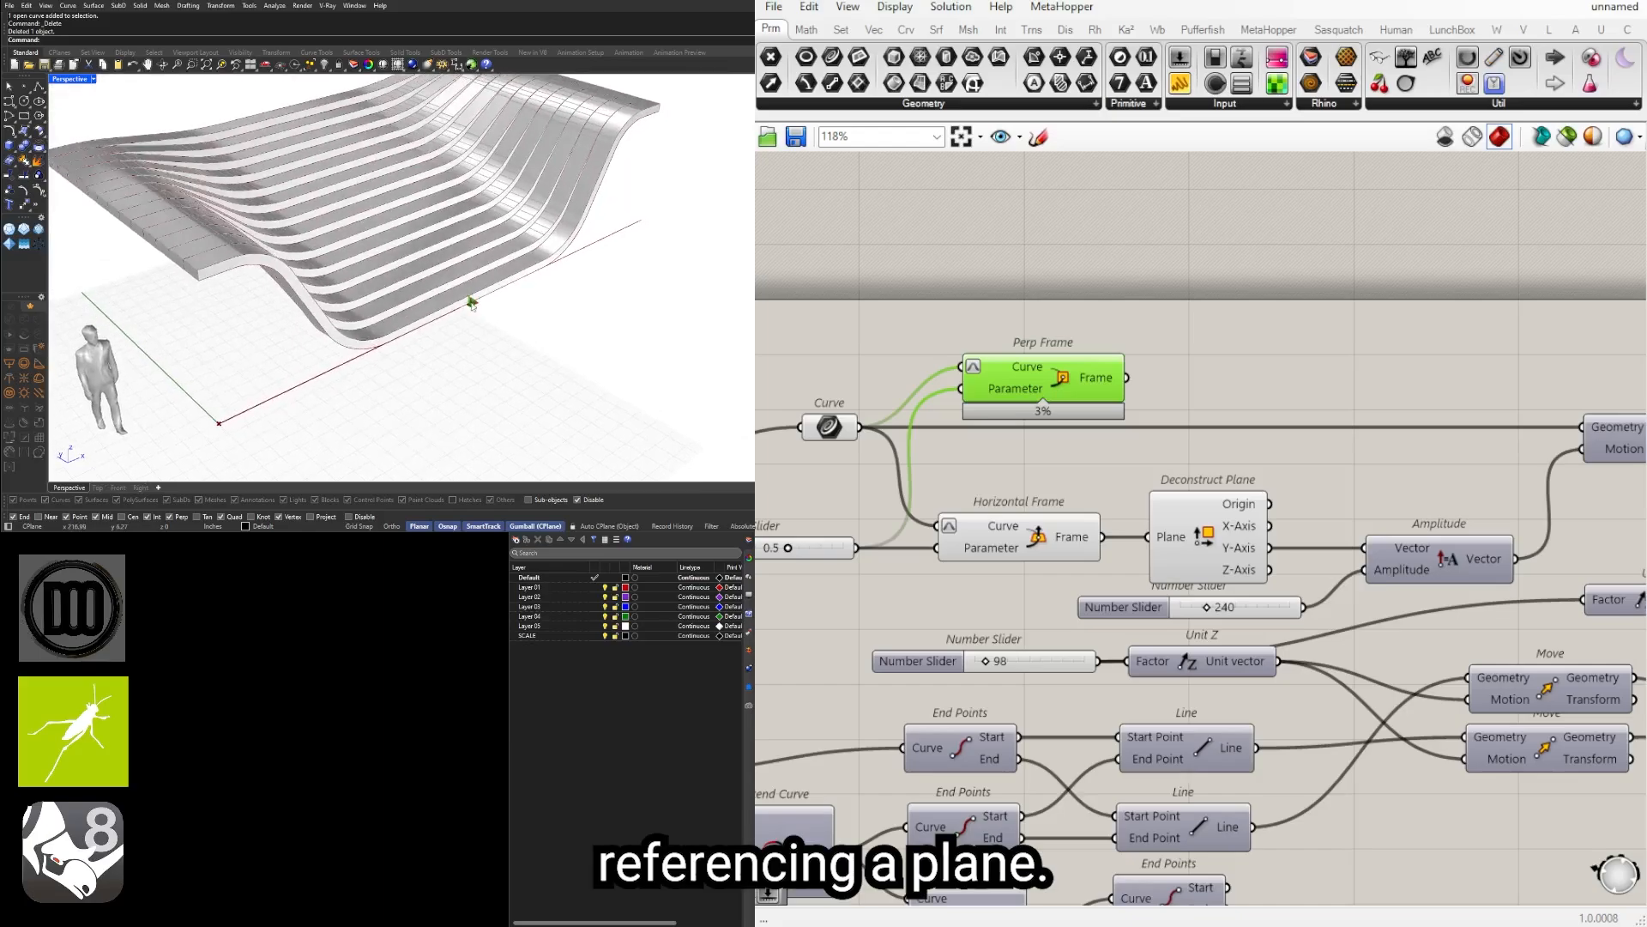
{"action": "scroll", "coordinate": [993, 408], "scroll_direction": "down", "scroll_amount": 1}
{"action": "left_click_drag", "start_coordinate": [1056, 394], "coordinate": [863, 481]}
{"action": "scroll", "coordinate": [1012, 420], "scroll_direction": "down", "scroll_amount": 12}
{"action": "scroll", "coordinate": [1235, 486], "scroll_direction": "up", "scroll_amount": 10}
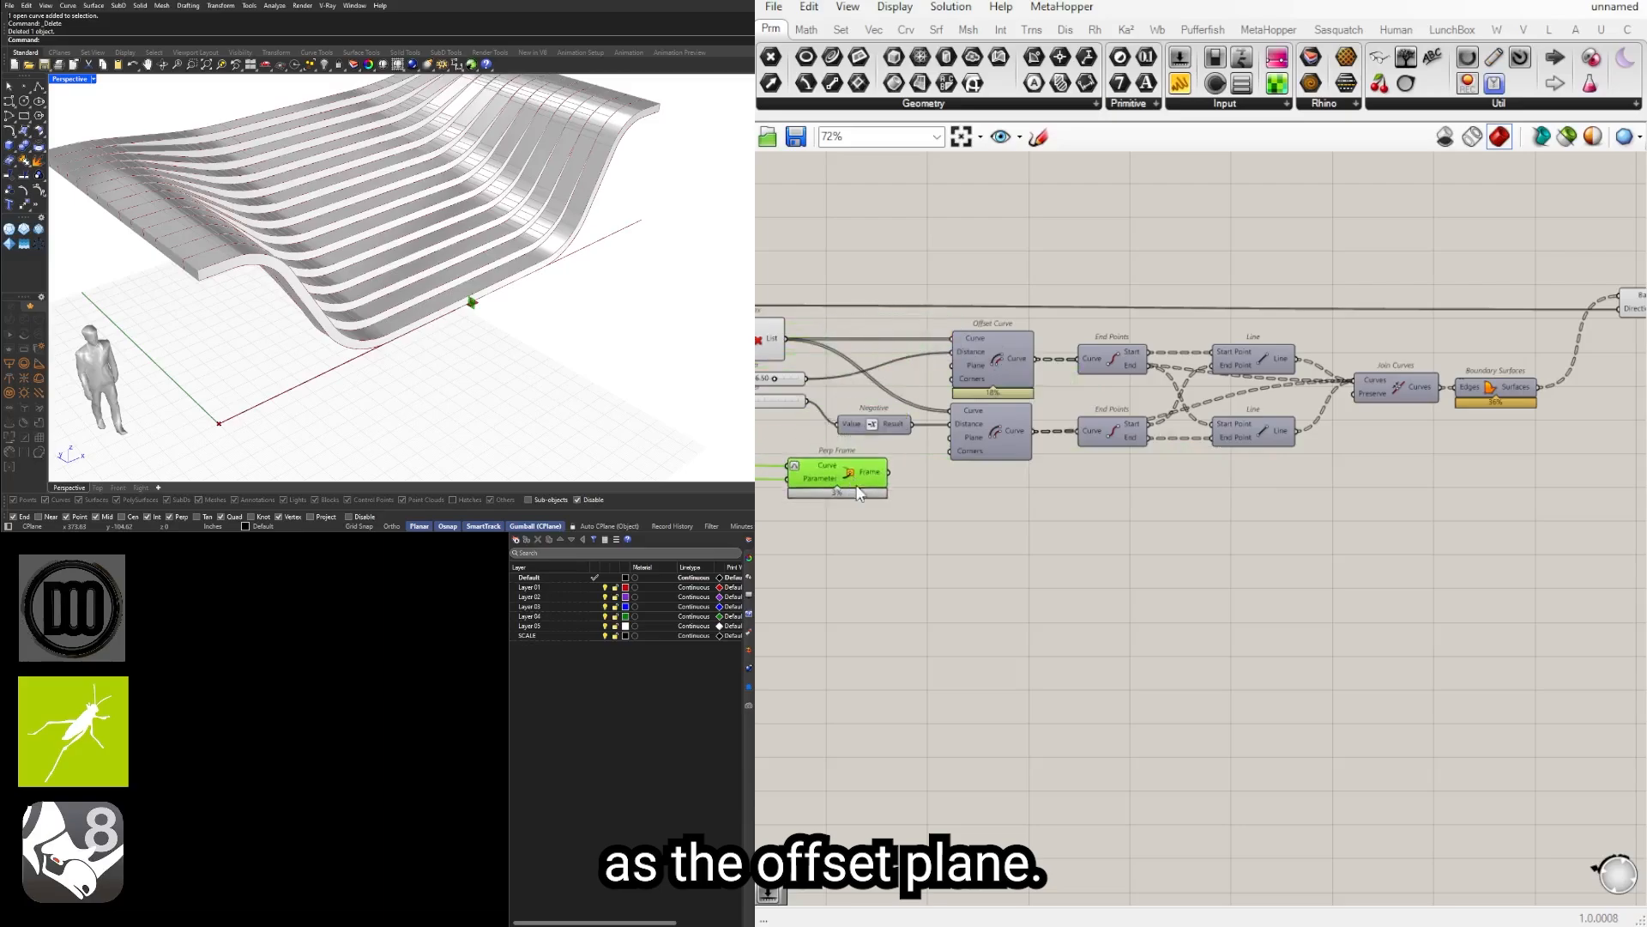
{"action": "right_click_drag", "start_coordinate": [836, 496], "coordinate": [1199, 592]}
{"action": "scroll", "coordinate": [1059, 558], "scroll_direction": "up", "scroll_amount": 3}
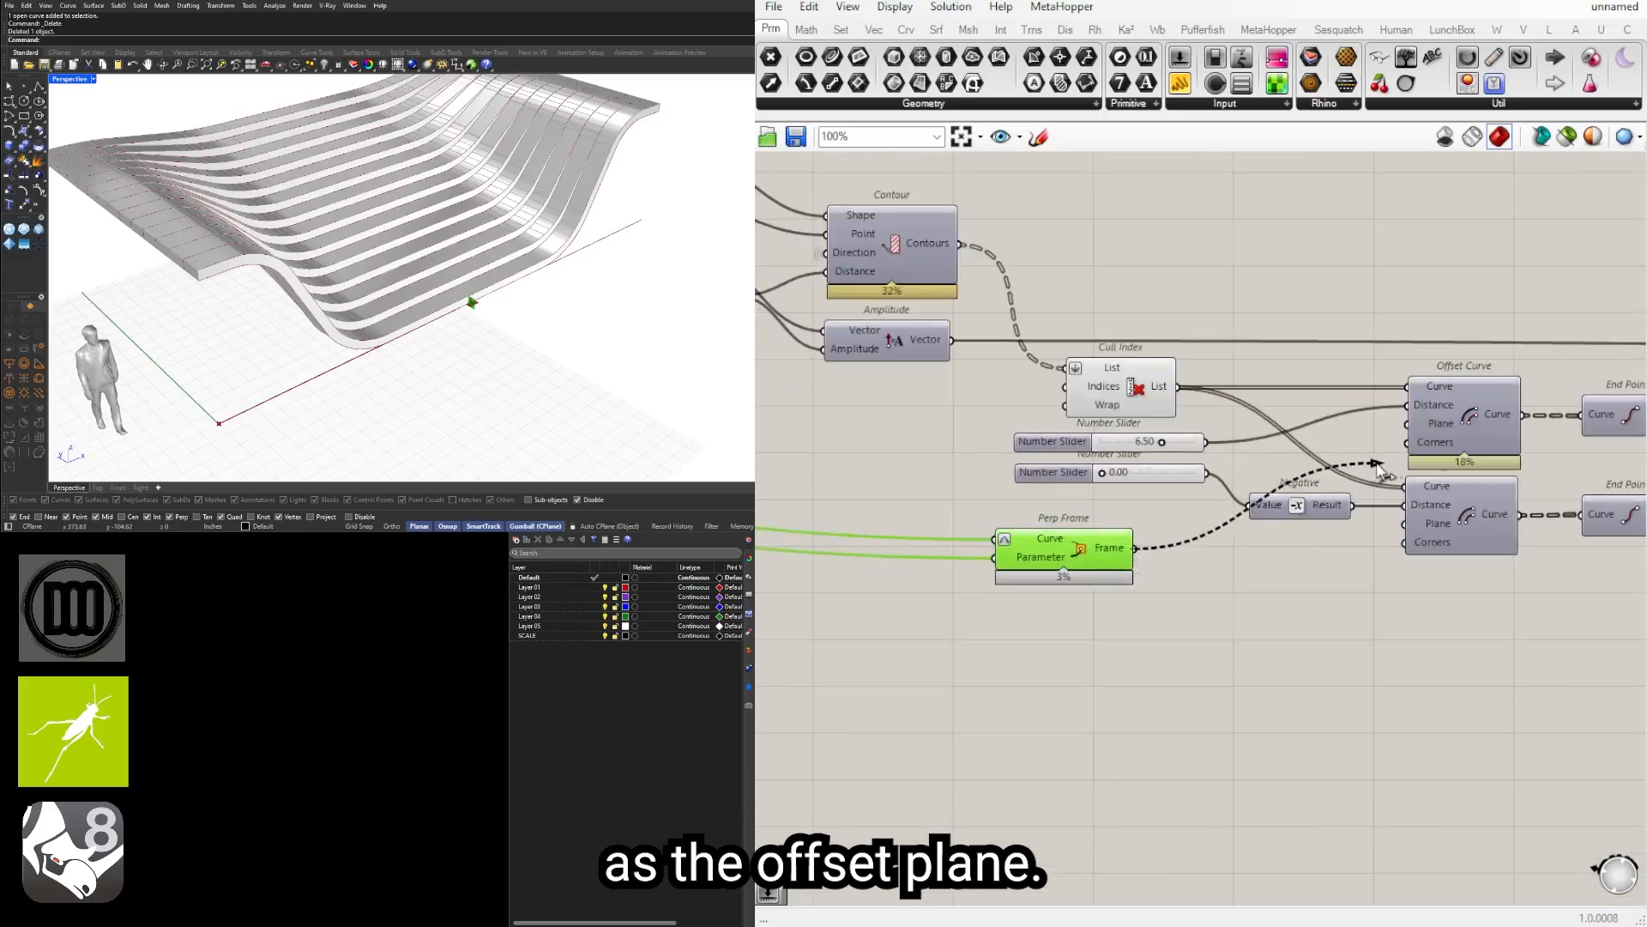
{"action": "left_click_drag", "start_coordinate": [1377, 468], "coordinate": [1398, 449]}
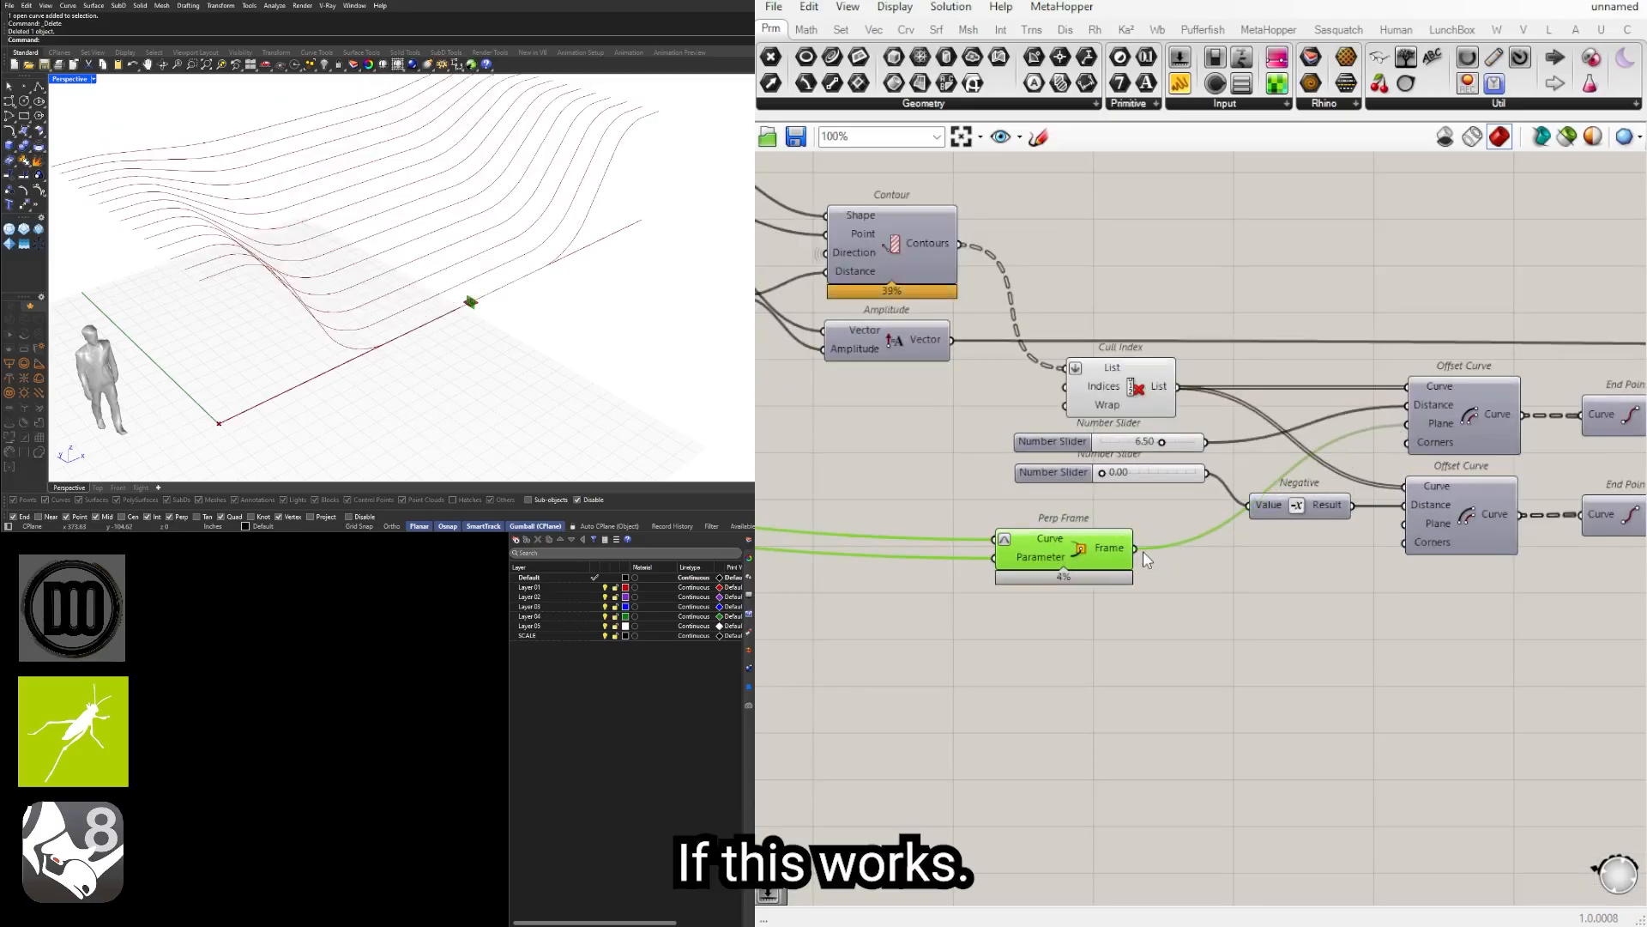
{"action": "left_click_drag", "start_coordinate": [1143, 550], "coordinate": [1428, 542]}
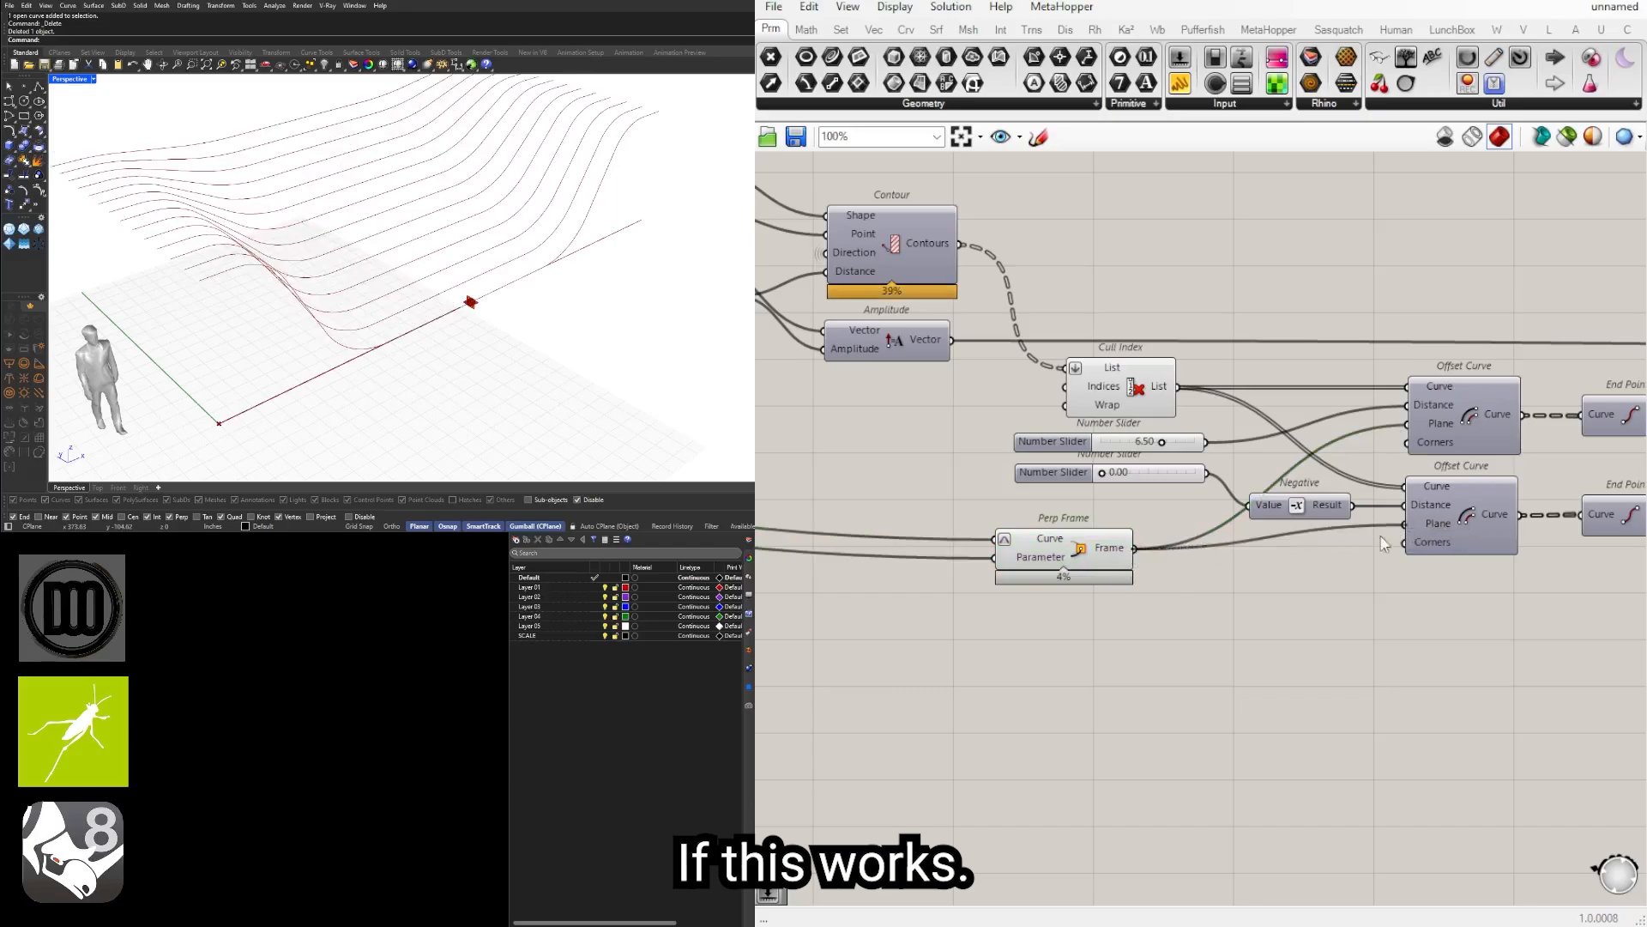
Step: Move the Perp Frame component back above the Horizontal Frame and examine the frame's orientation on the base line
{"action": "left_click_drag", "start_coordinate": [1088, 558], "coordinate": [1078, 539]}
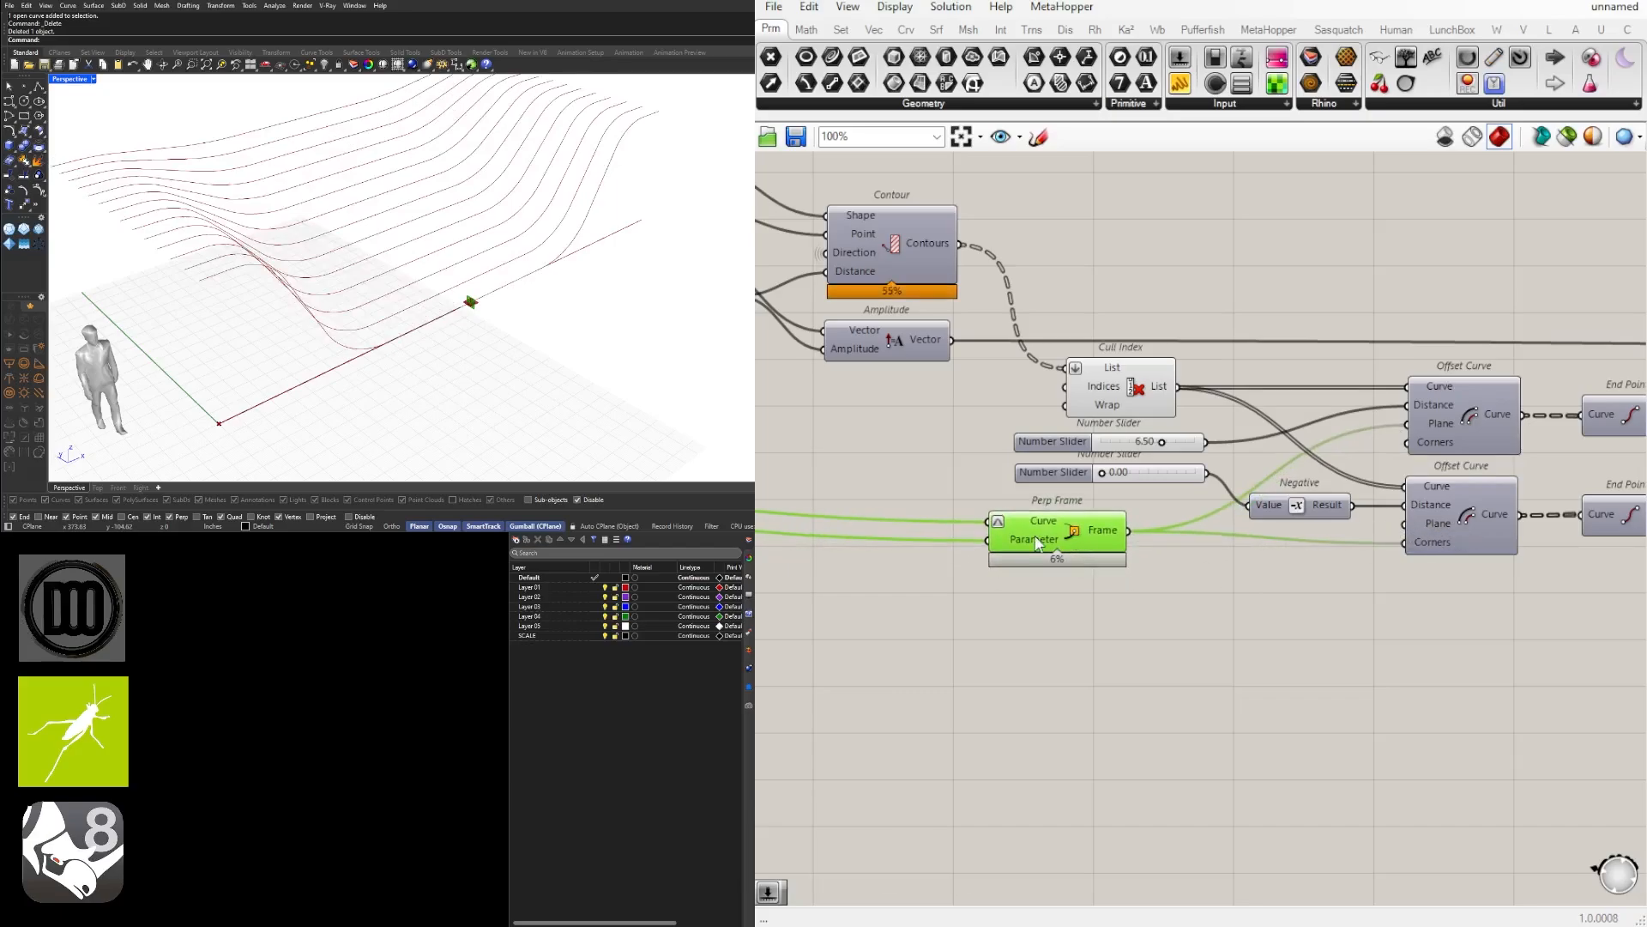
{"action": "scroll", "coordinate": [1038, 543], "scroll_direction": "down", "scroll_amount": 3}
{"action": "right_click_drag", "start_coordinate": [1038, 542], "coordinate": [1278, 539]}
{"action": "scroll", "coordinate": [1257, 536], "scroll_direction": "down", "scroll_amount": 5}
{"action": "left_click_drag", "start_coordinate": [1256, 536], "coordinate": [1336, 478]}
{"action": "scroll", "coordinate": [1210, 517], "scroll_direction": "up", "scroll_amount": 5}
{"action": "scroll", "coordinate": [481, 285], "scroll_direction": "up", "scroll_amount": 5}
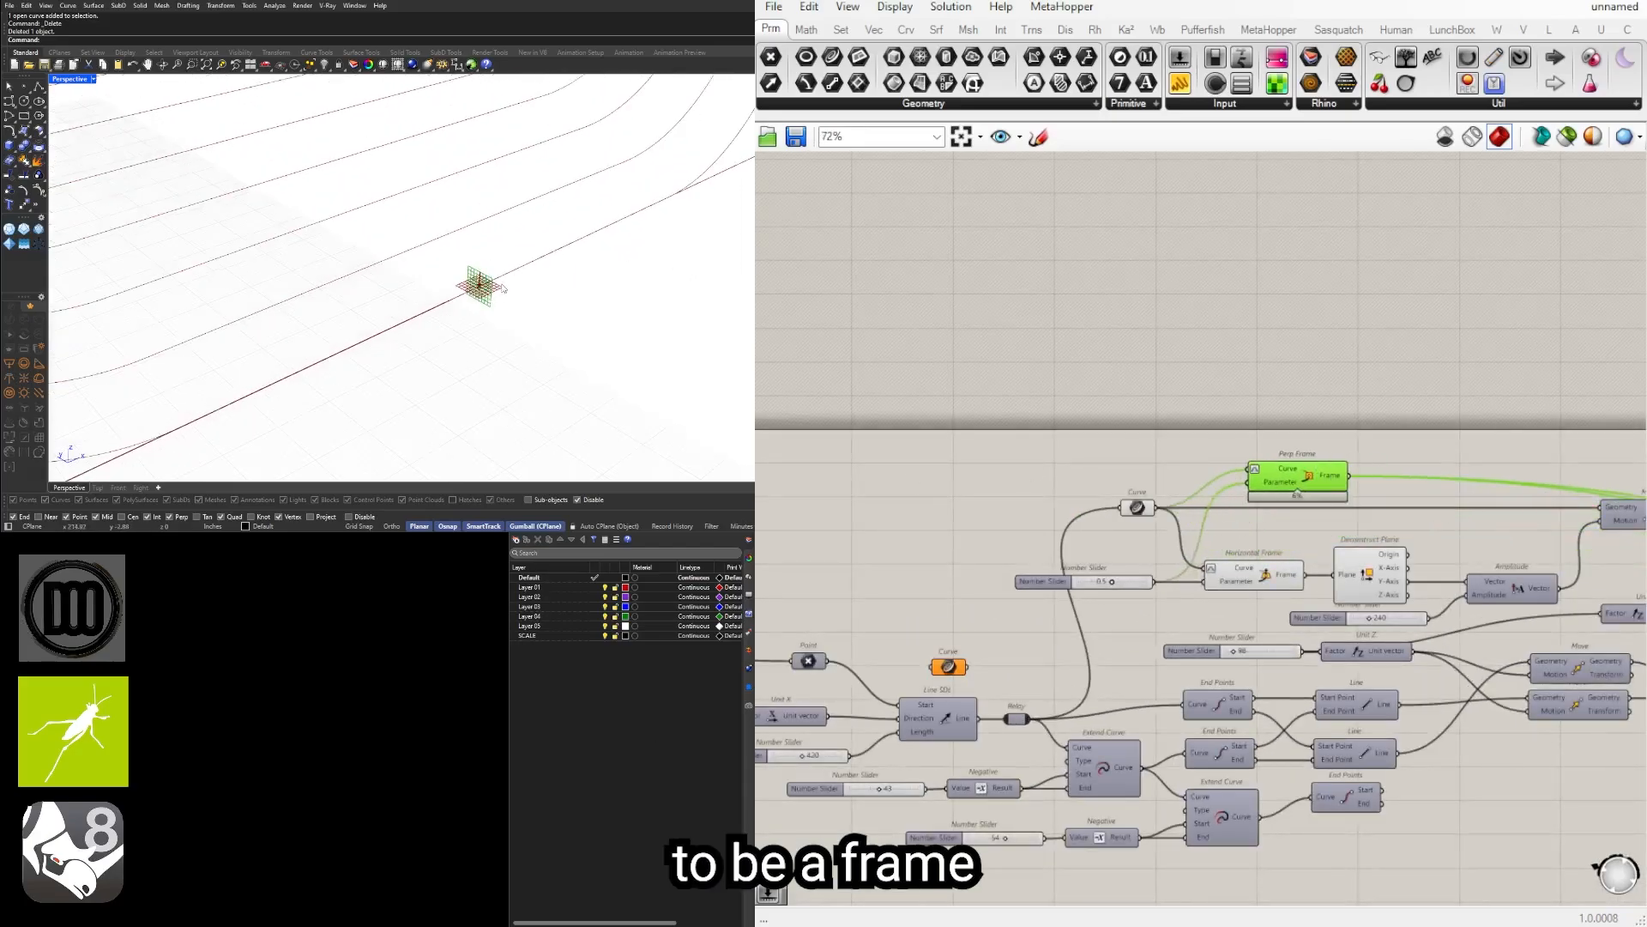
Step: Add a Rotate component and place it beside the Perp Frame
{"action": "scroll", "coordinate": [1572, 440], "scroll_direction": "up", "scroll_amount": 3}
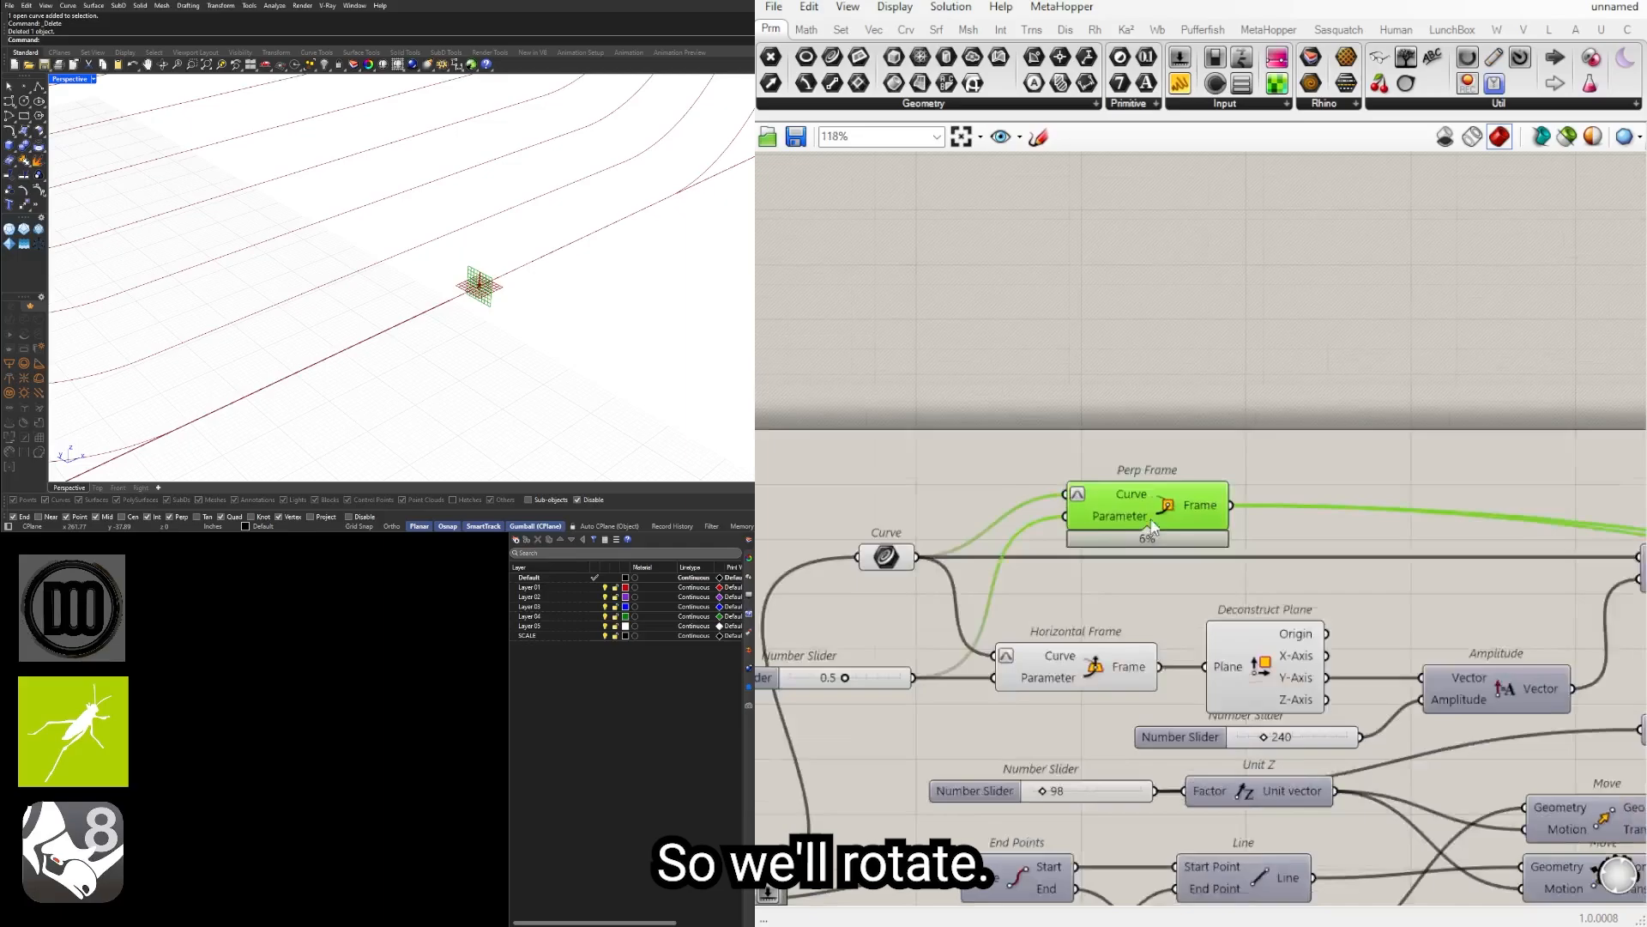
{"action": "left_click", "coordinate": [1261, 473]}
{"action": "double_click", "coordinate": [1260, 474]}
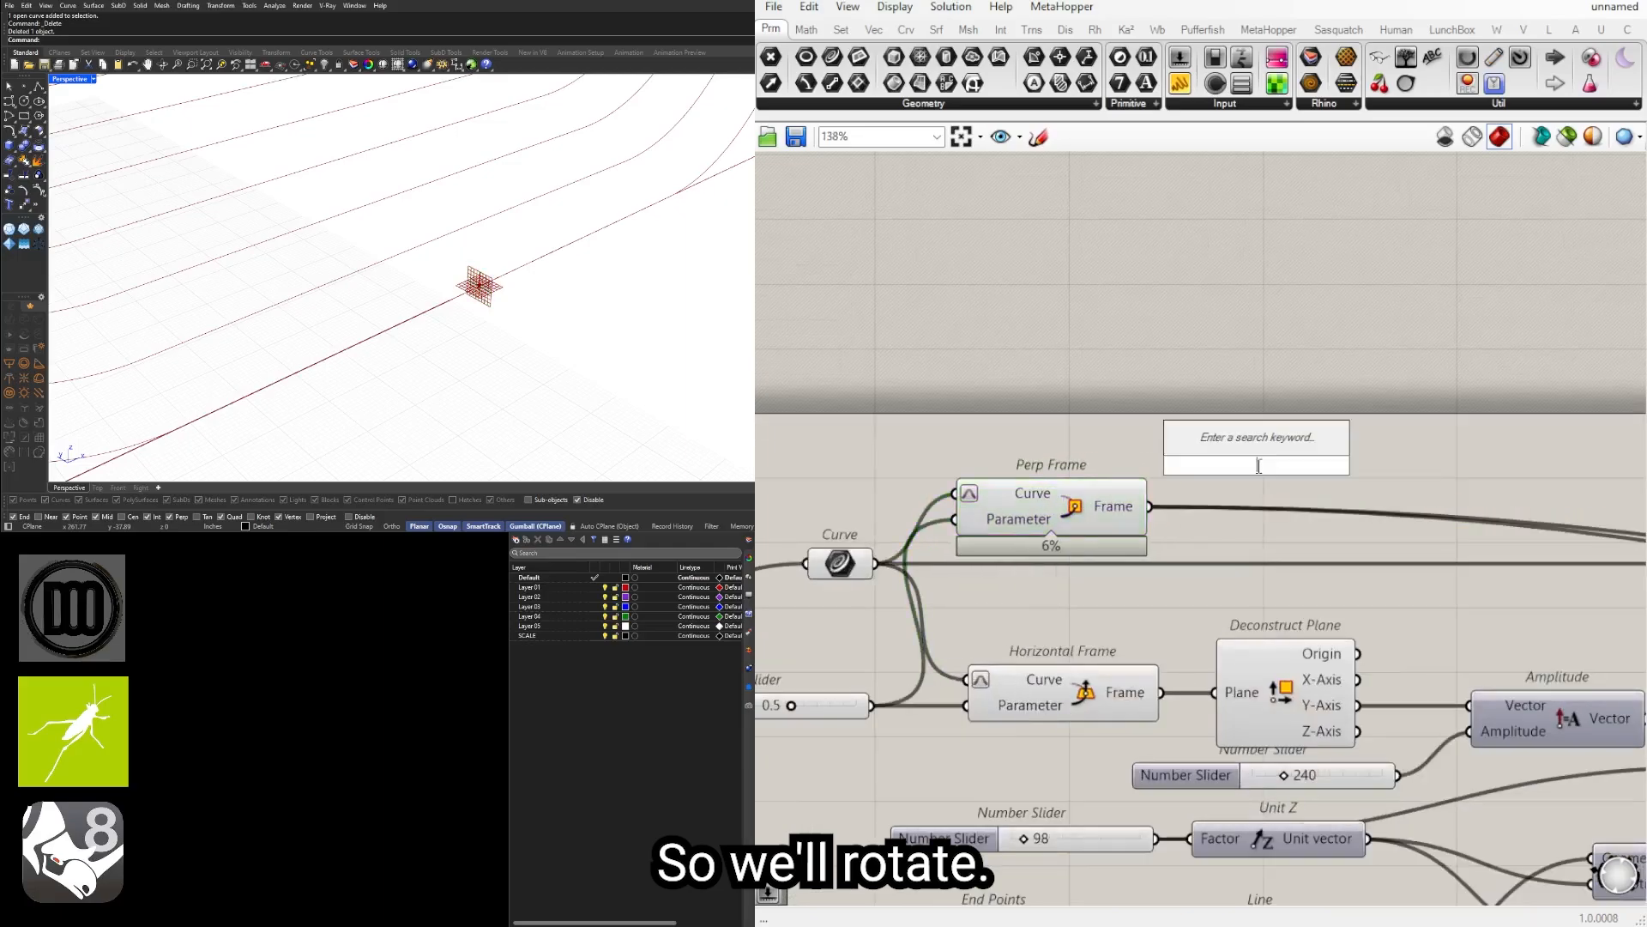
{"action": "type", "text": "rotate"}
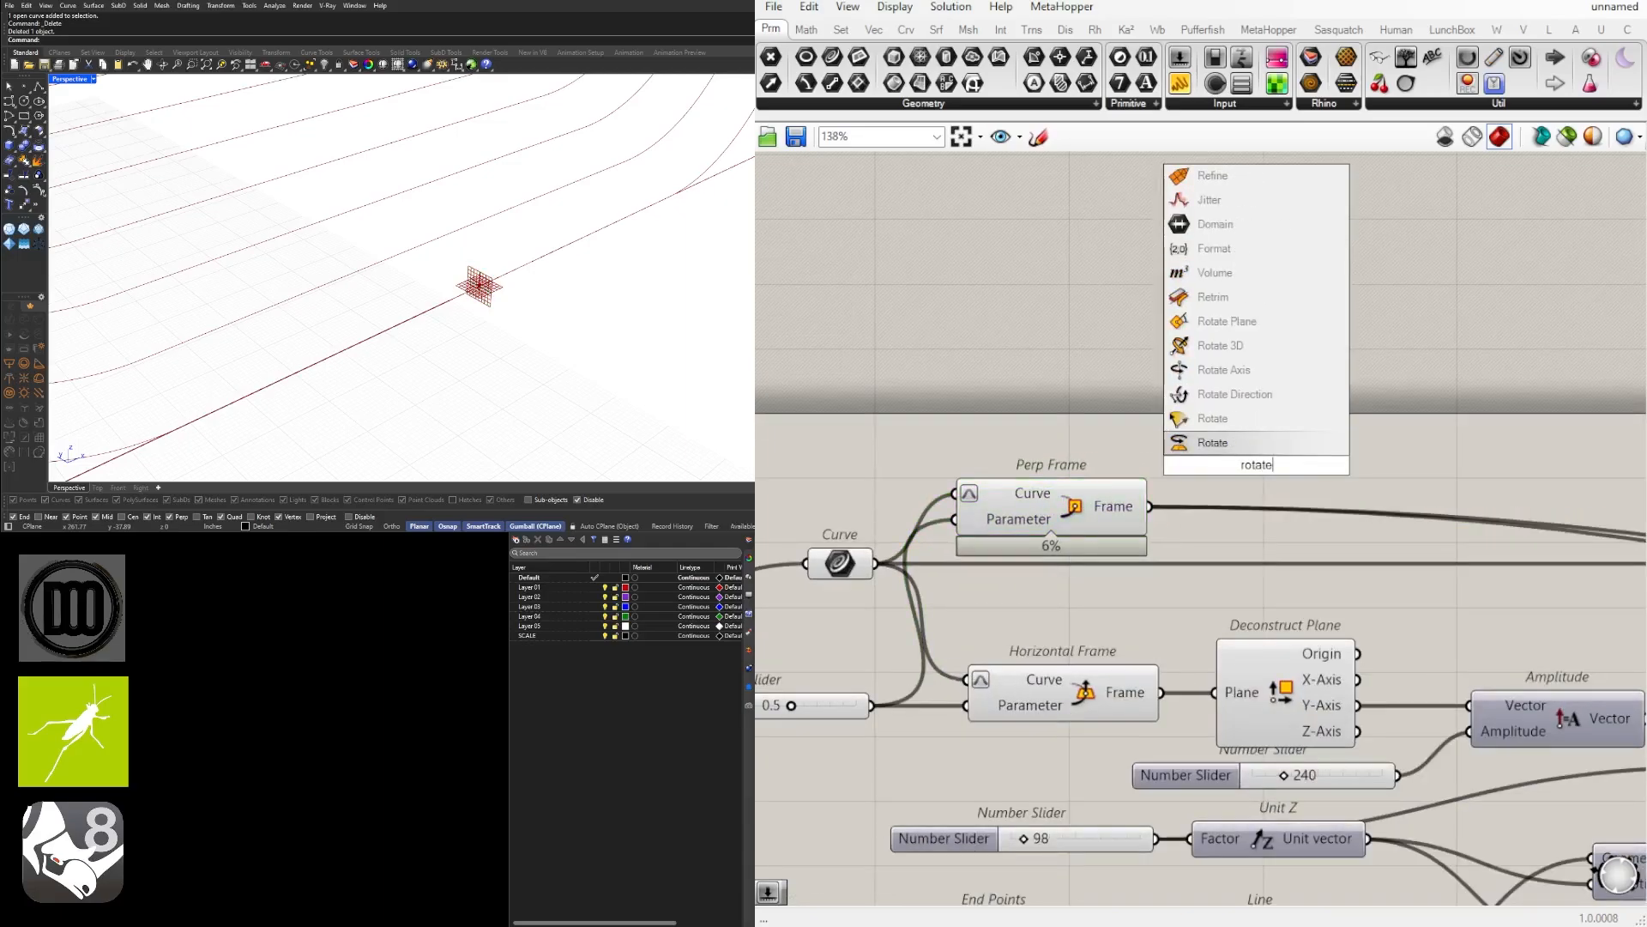
{"action": "left_click", "coordinate": [1245, 442]}
{"action": "scroll", "coordinate": [1231, 459], "scroll_direction": "down", "scroll_amount": 1}
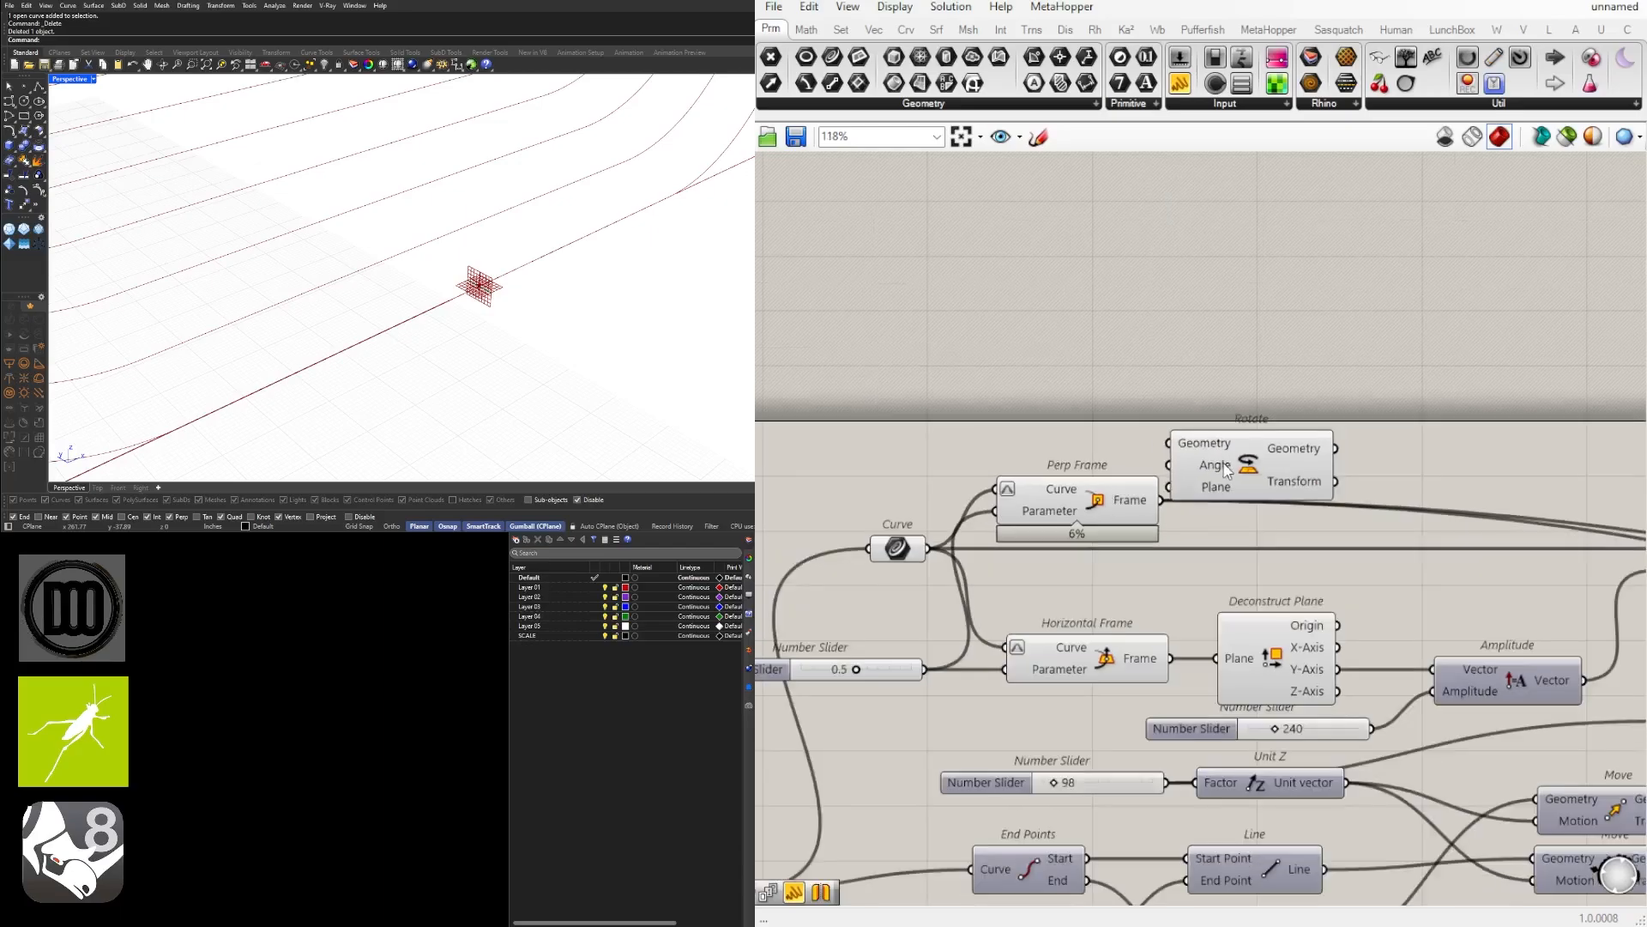
{"action": "left_click_drag", "start_coordinate": [1258, 465], "coordinate": [1361, 478]}
Step: Connect the Perp Frame's Frame to Rotate's Geometry and the Horizontal Frame's Frame to its Plane input
{"action": "left_click", "coordinate": [1131, 508]}
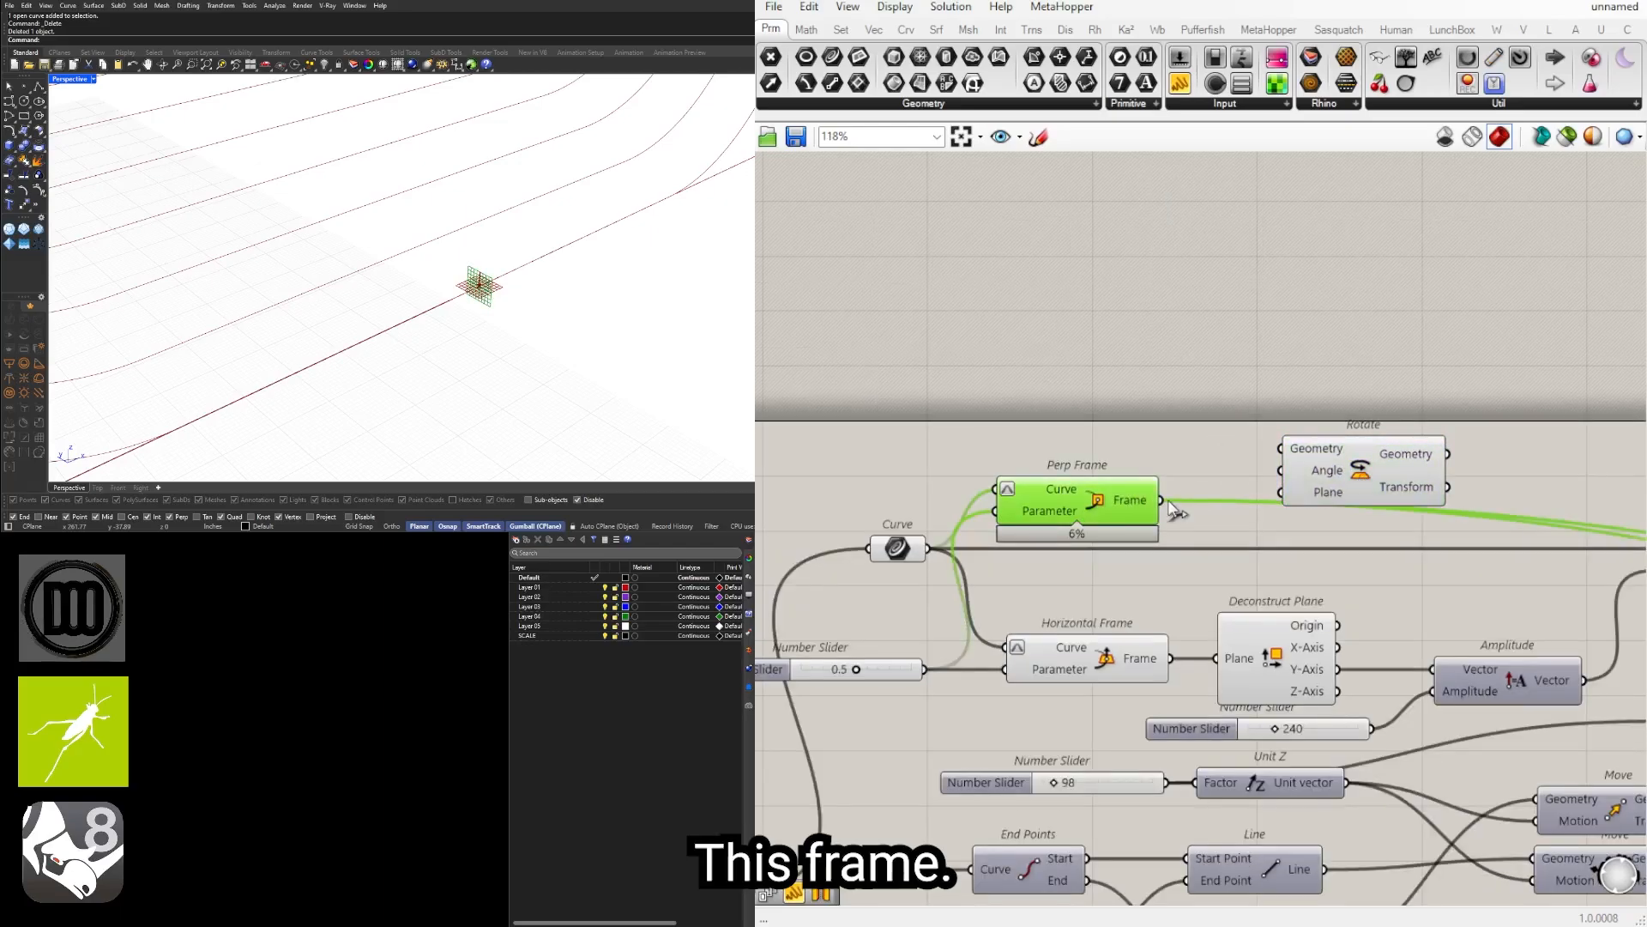
{"action": "left_click_drag", "start_coordinate": [1161, 499], "coordinate": [1236, 477]}
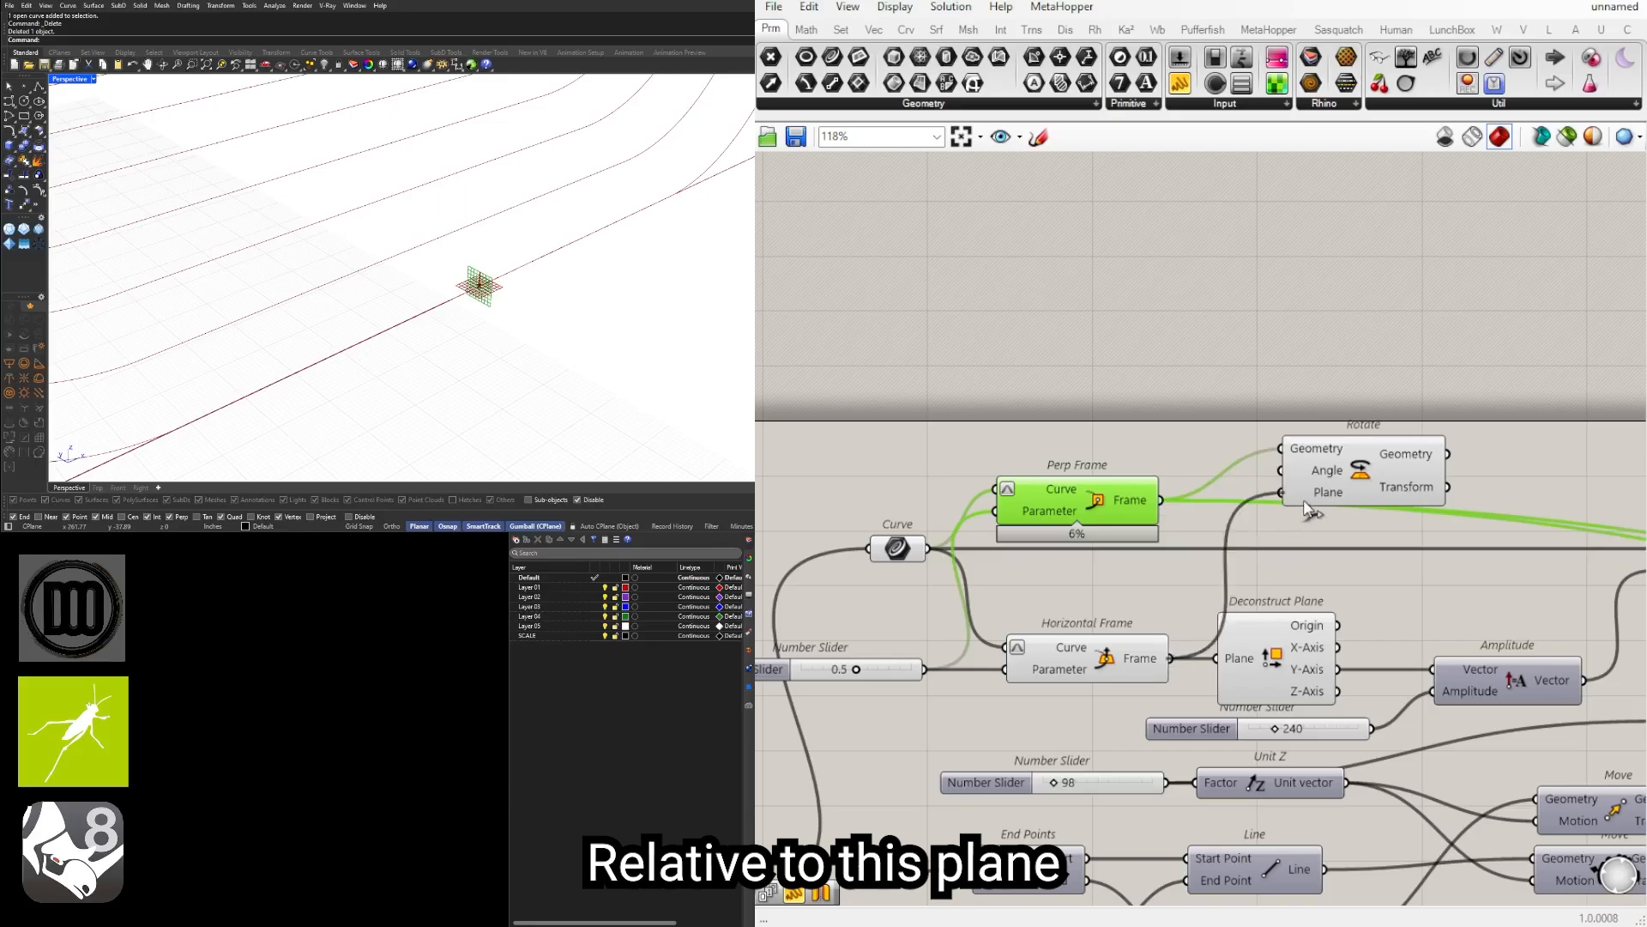
{"action": "left_click_drag", "start_coordinate": [1362, 479], "coordinate": [1442, 477]}
Step: Switch Rotate's Angle input to degrees and set the angle to 90
{"action": "right_click_drag", "start_coordinate": [1420, 478], "coordinate": [1206, 491]}
{"action": "right_click", "coordinate": [1205, 491]}
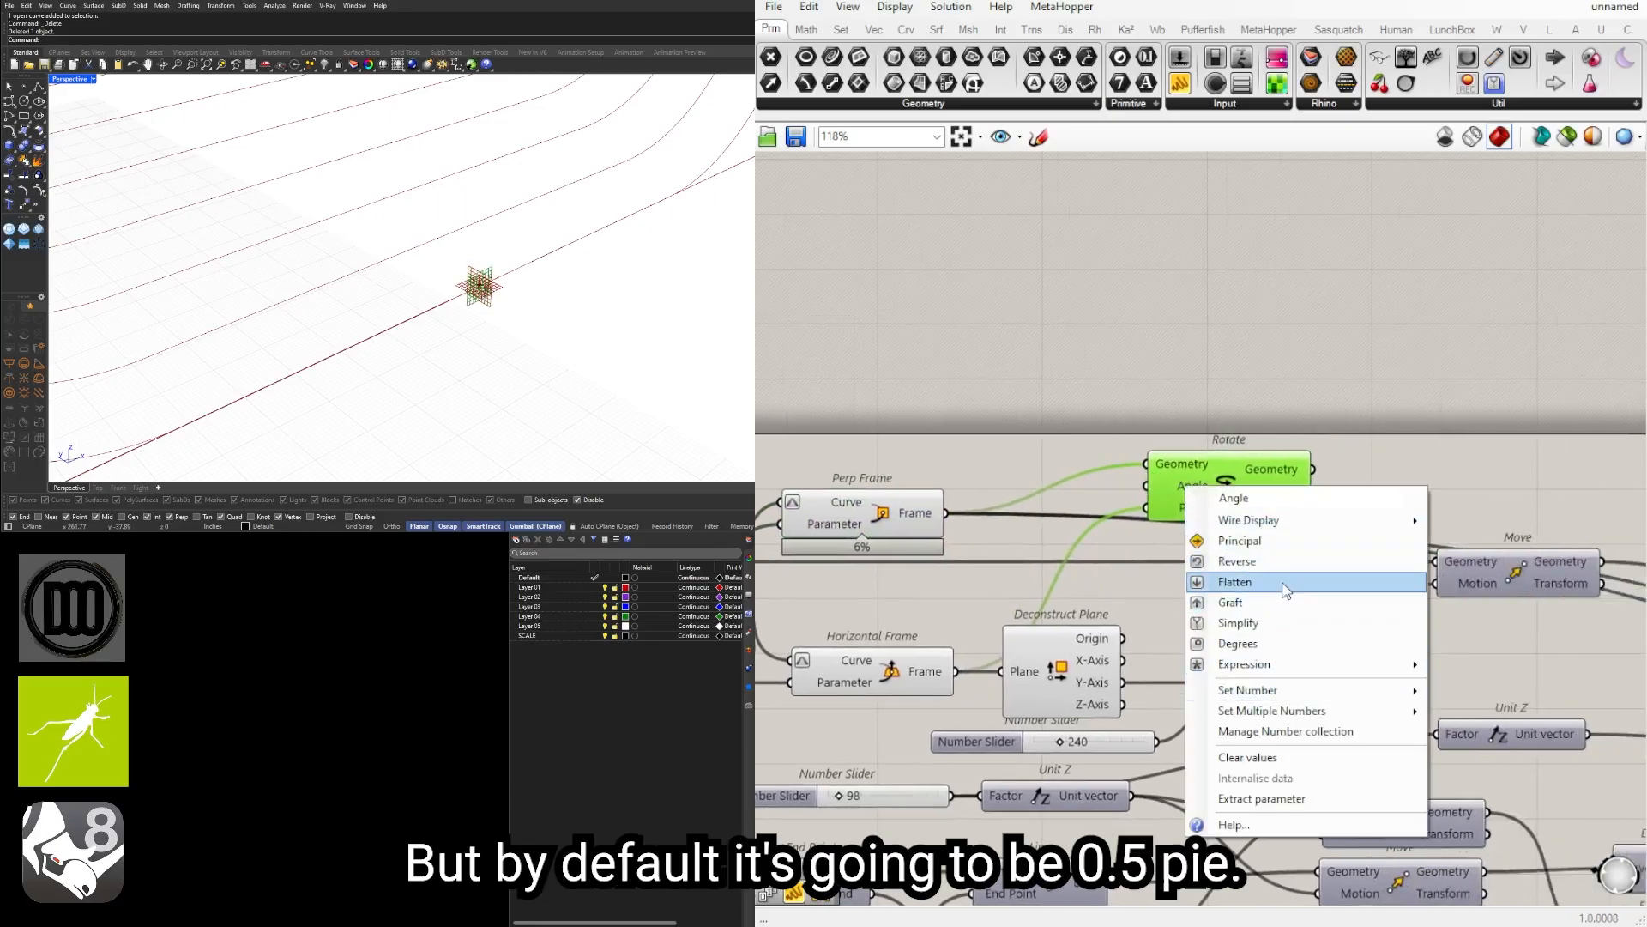
{"action": "mouse_move", "coordinate": [1296, 695]}
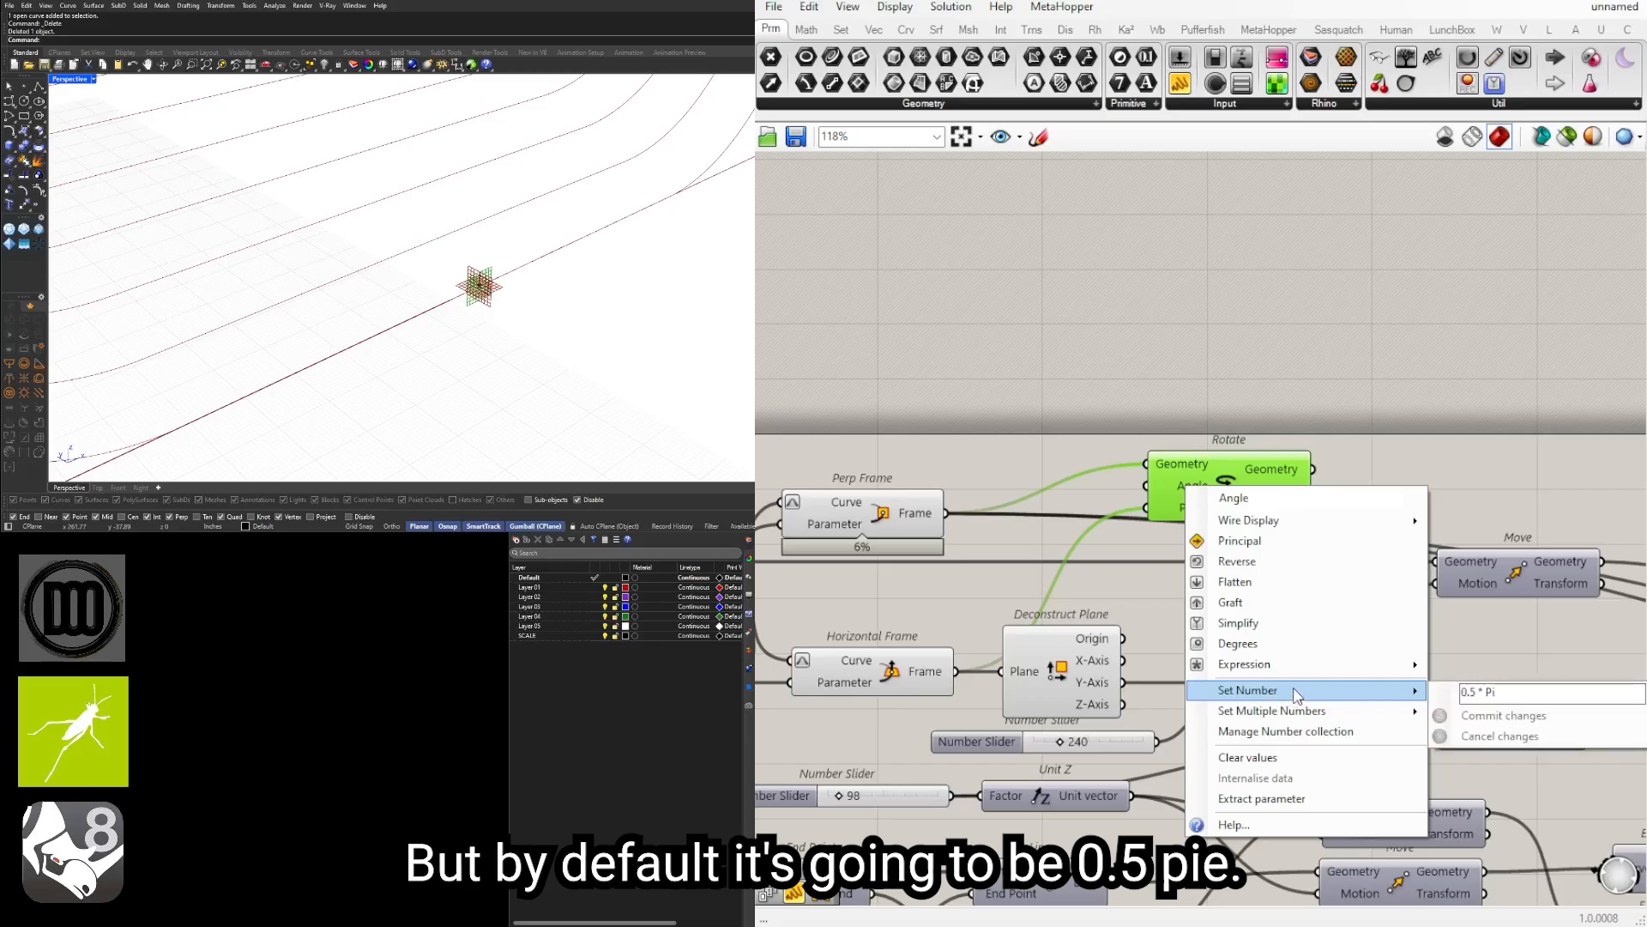
{"action": "left_click", "coordinate": [1241, 640]}
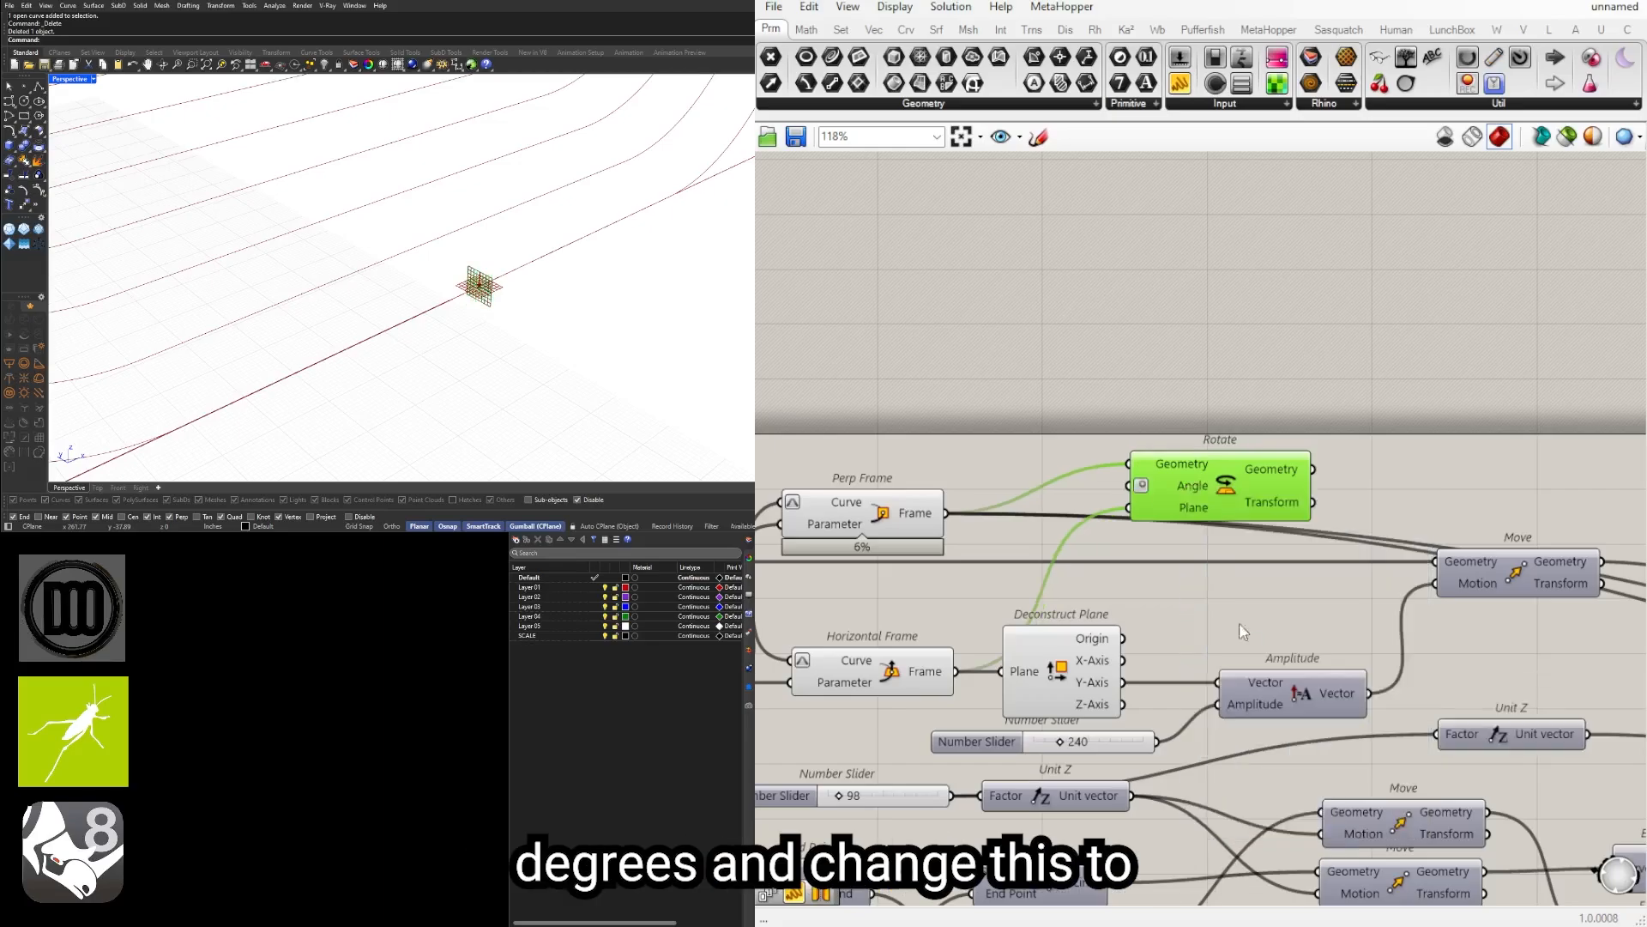
{"action": "right_click", "coordinate": [1188, 491]}
{"action": "mouse_move", "coordinate": [1428, 687]}
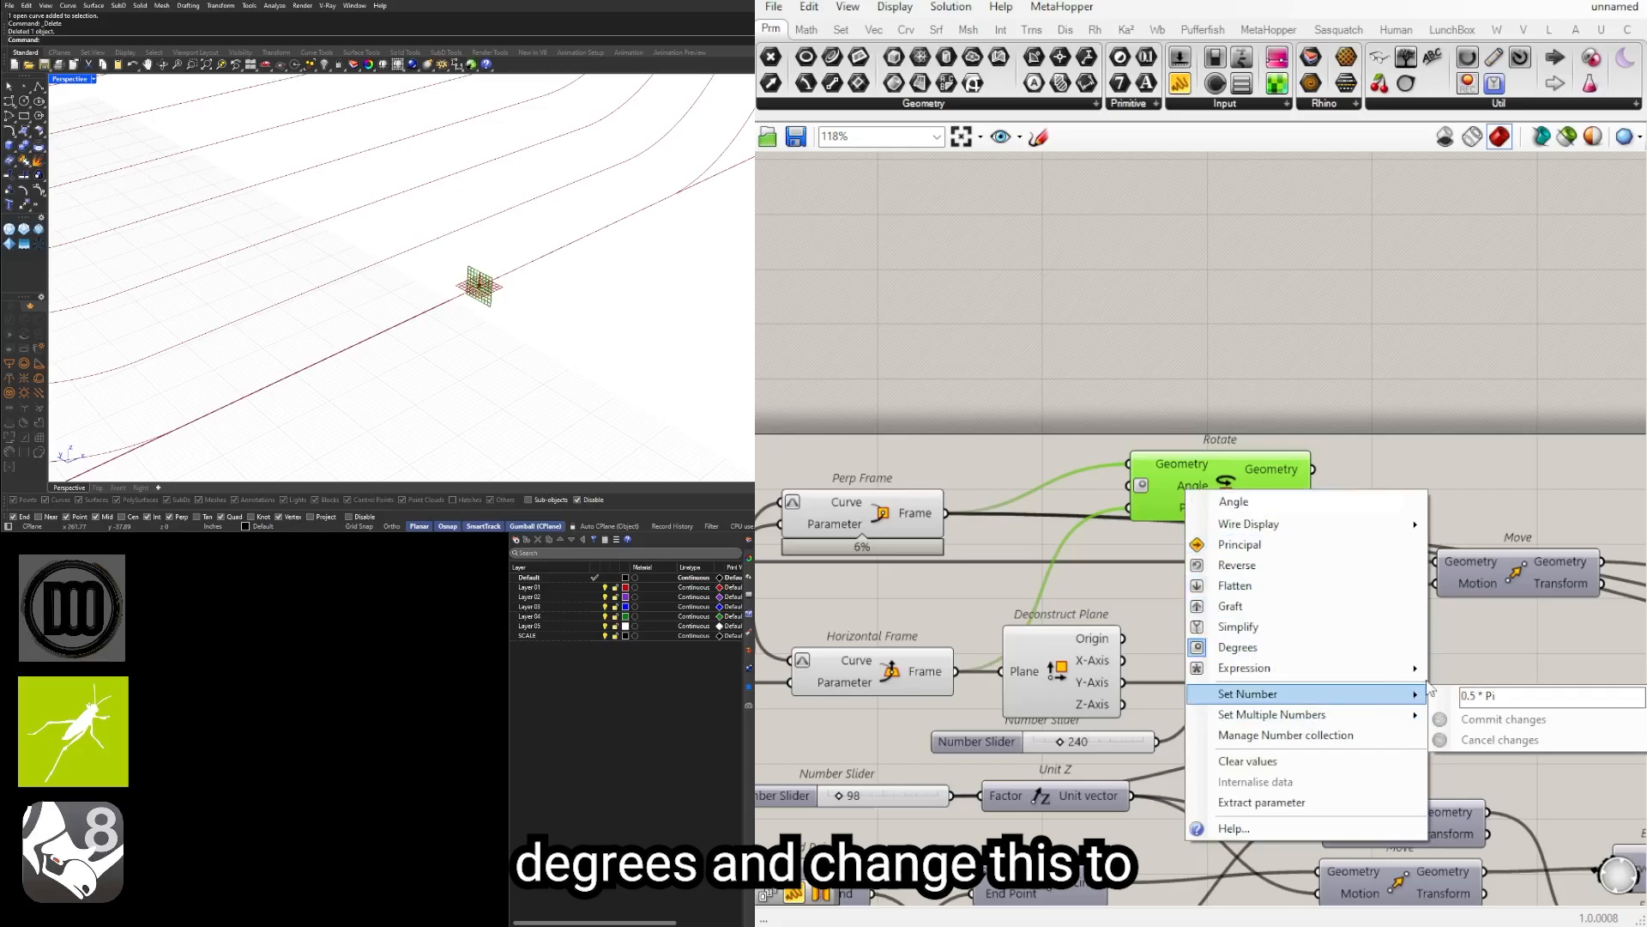
{"action": "left_click", "coordinate": [1534, 695]}
{"action": "type", "text": "9"}
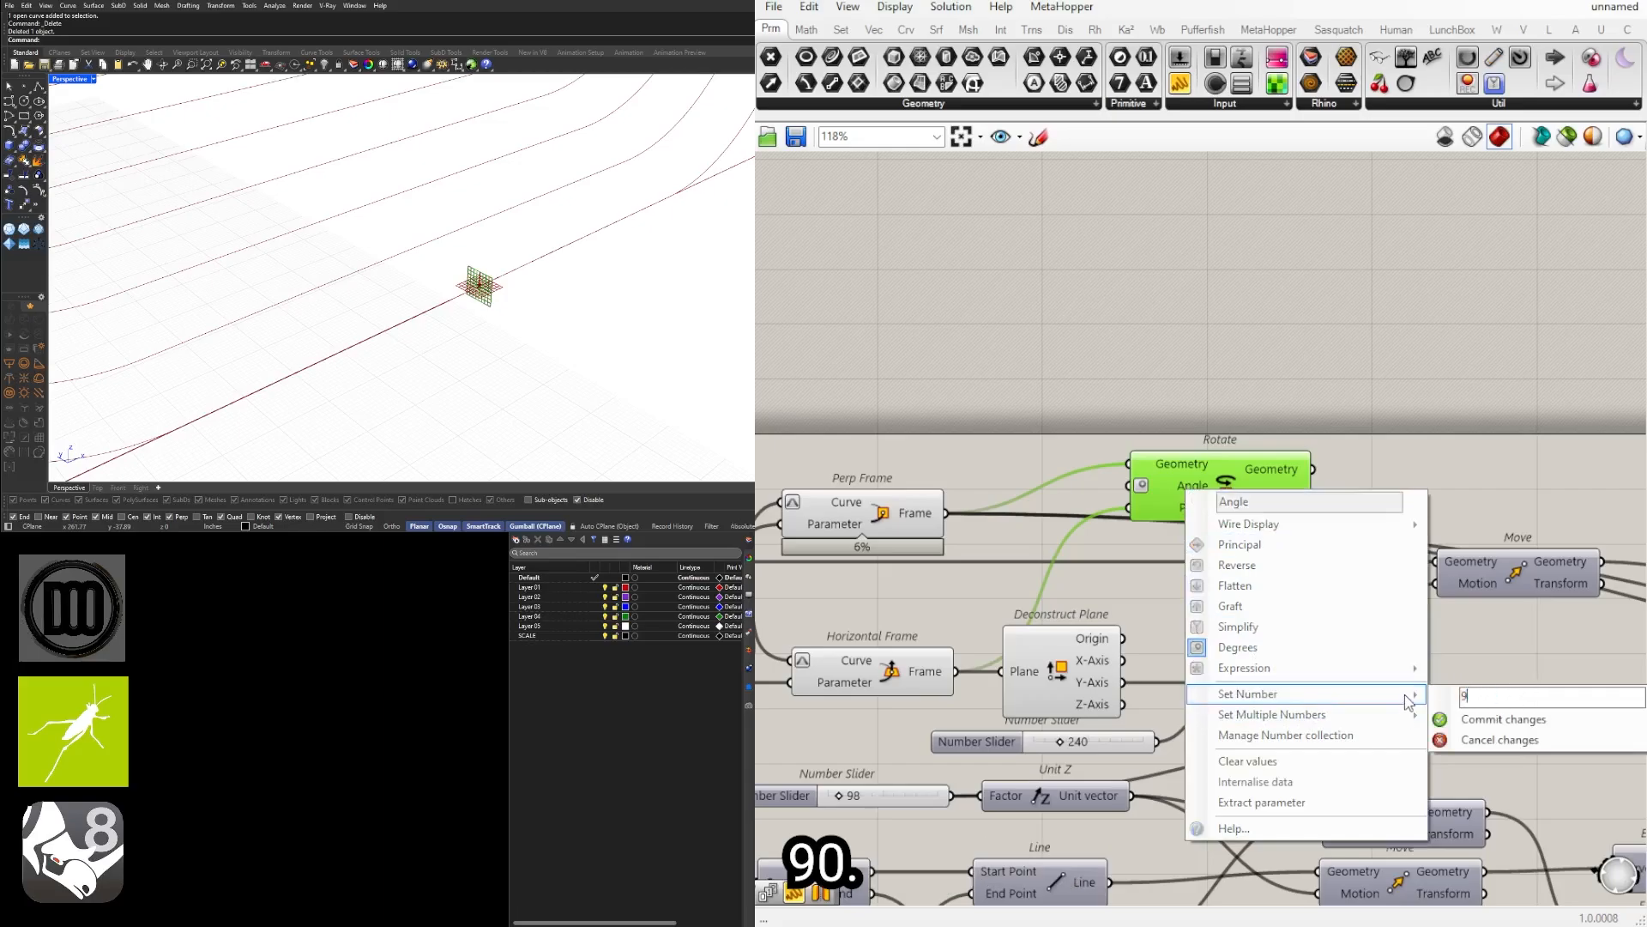
{"action": "type", "text": "0"}
{"action": "key", "text": "Return"}
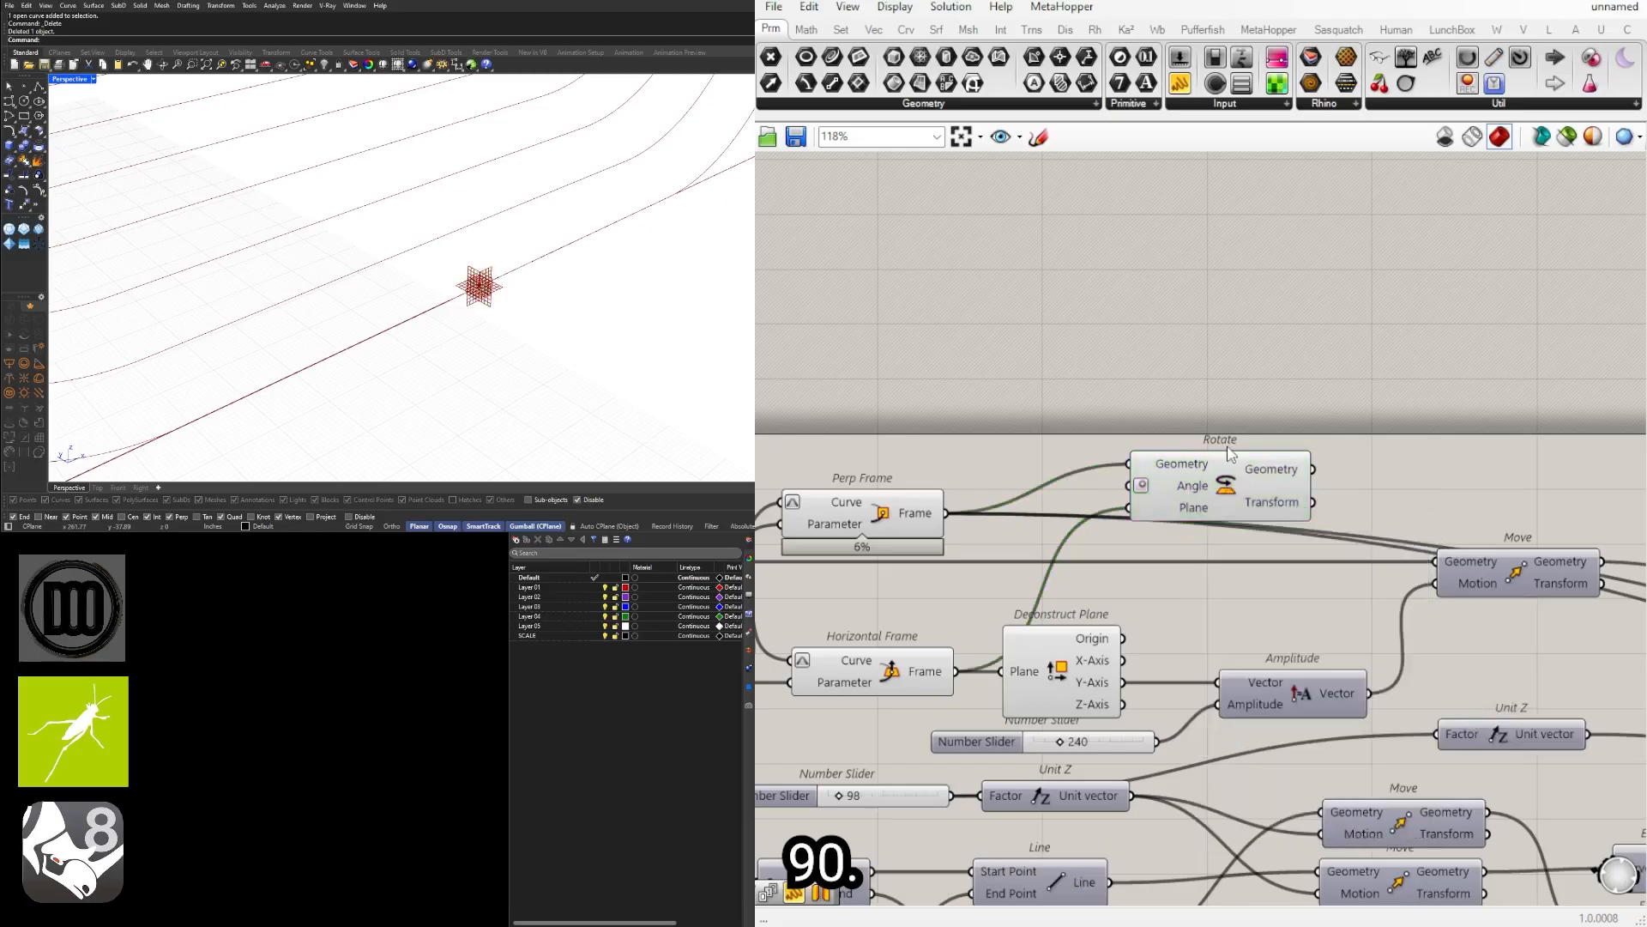
Step: Shift Rotate further along the canvas, add a Plane container beside it, and feed the container from Rotate's Geometry output
{"action": "left_click_drag", "start_coordinate": [1231, 459], "coordinate": [1568, 486]}
{"action": "right_click_drag", "start_coordinate": [1476, 508], "coordinate": [1444, 496]}
{"action": "double_click", "coordinate": [1444, 496]}
{"action": "type", "text": "pl"}
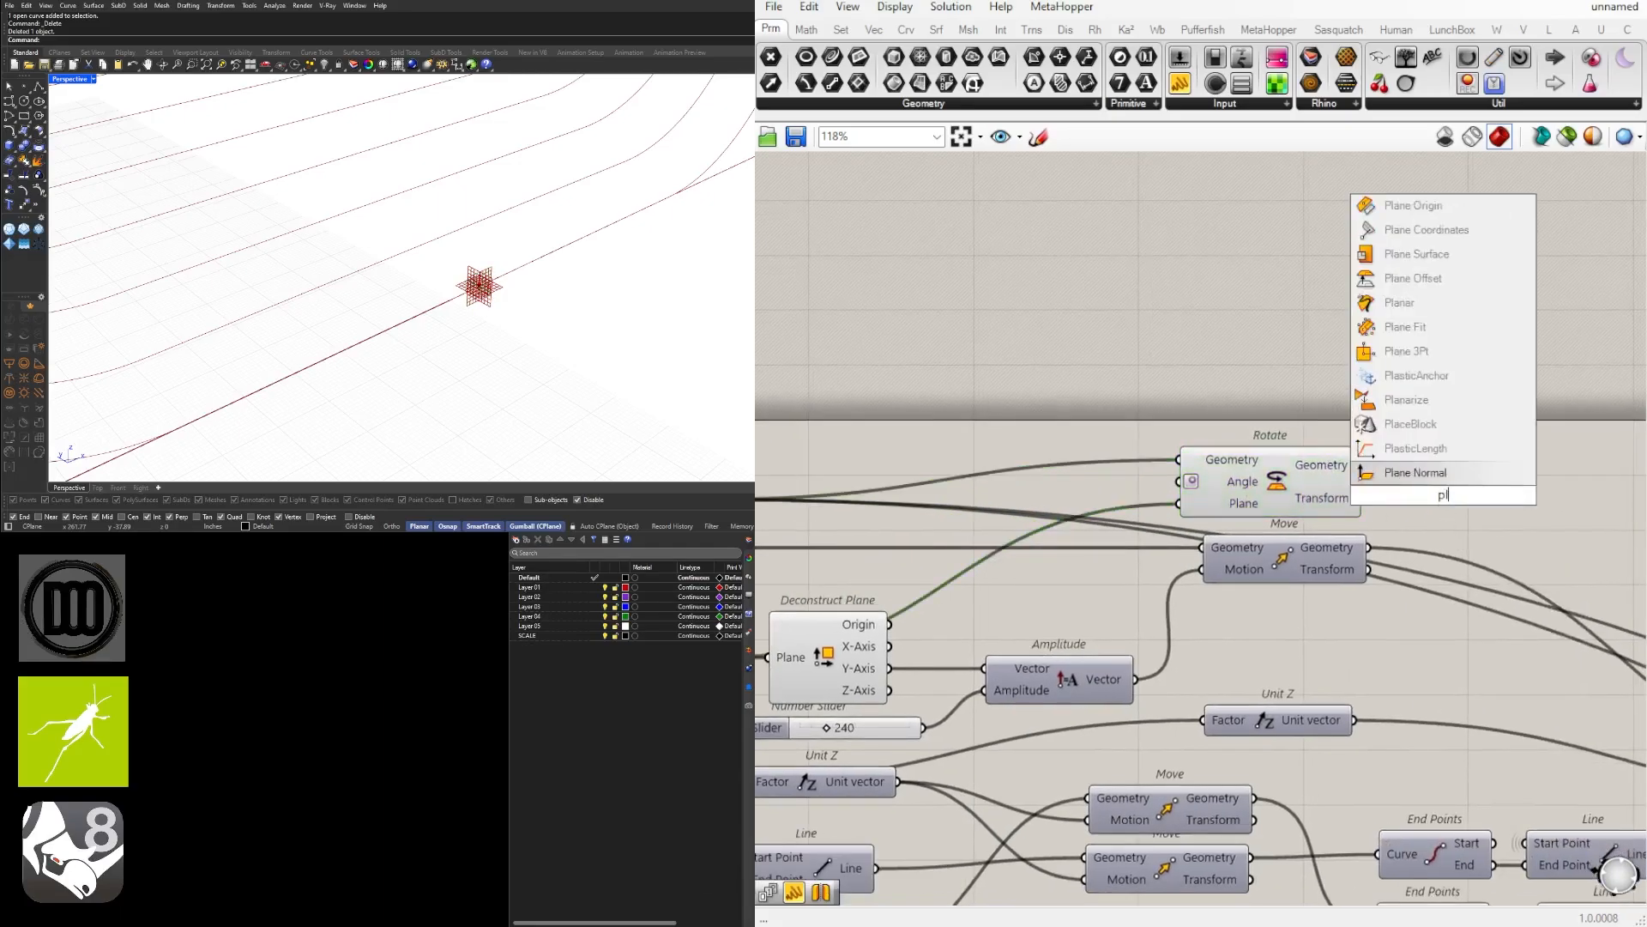
{"action": "type", "text": "ane"}
{"action": "left_click", "coordinate": [1400, 474]}
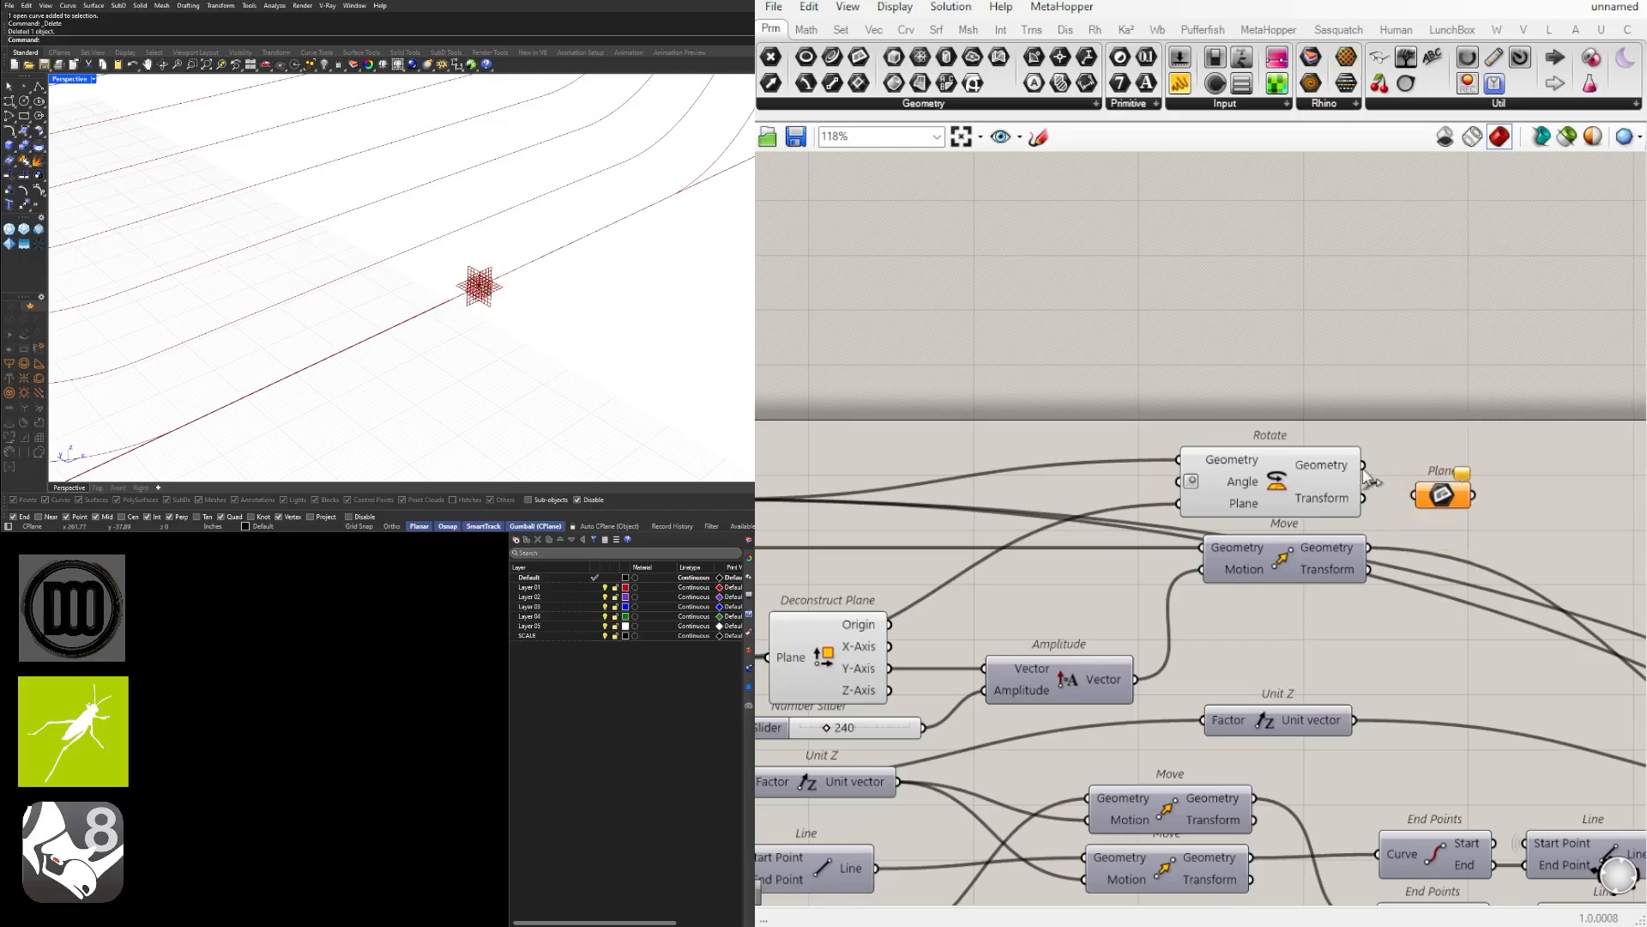
{"action": "left_click_drag", "start_coordinate": [1364, 467], "coordinate": [1423, 472]}
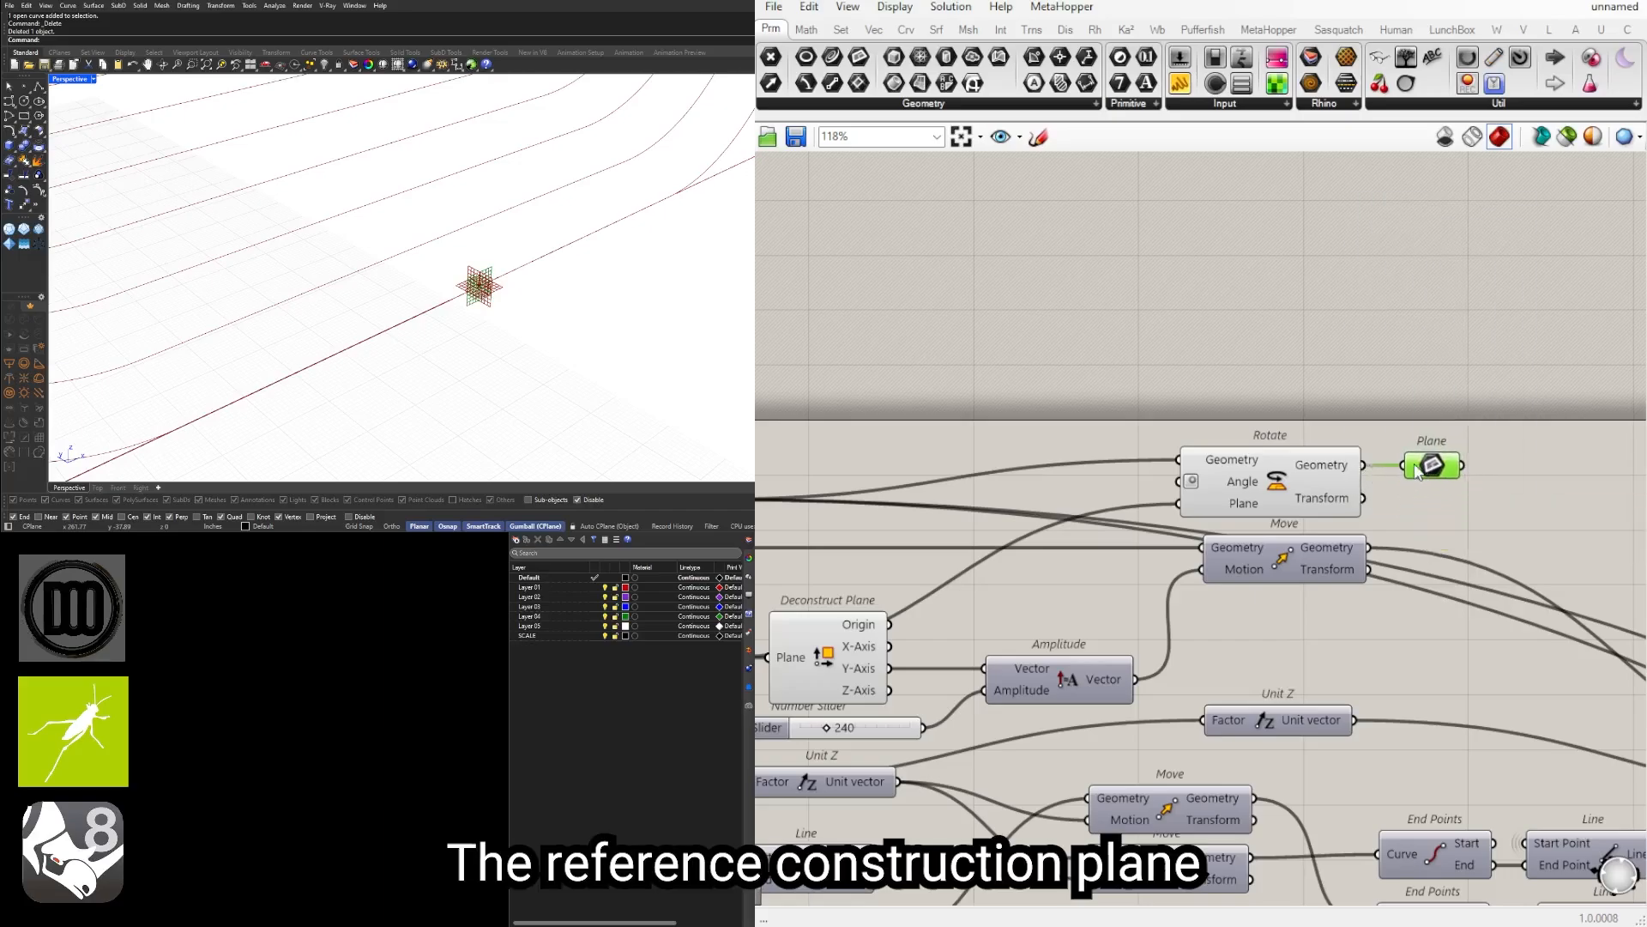
Step: Align the Plane container with the Rotate component and turn off Rotate's preview
{"action": "right_click_drag", "start_coordinate": [1416, 471], "coordinate": [1098, 489]}
{"action": "left_click_drag", "start_coordinate": [957, 496], "coordinate": [965, 496]}
{"action": "left_click_drag", "start_coordinate": [1124, 482], "coordinate": [1131, 482]}
{"action": "left_click", "coordinate": [1060, 545]}
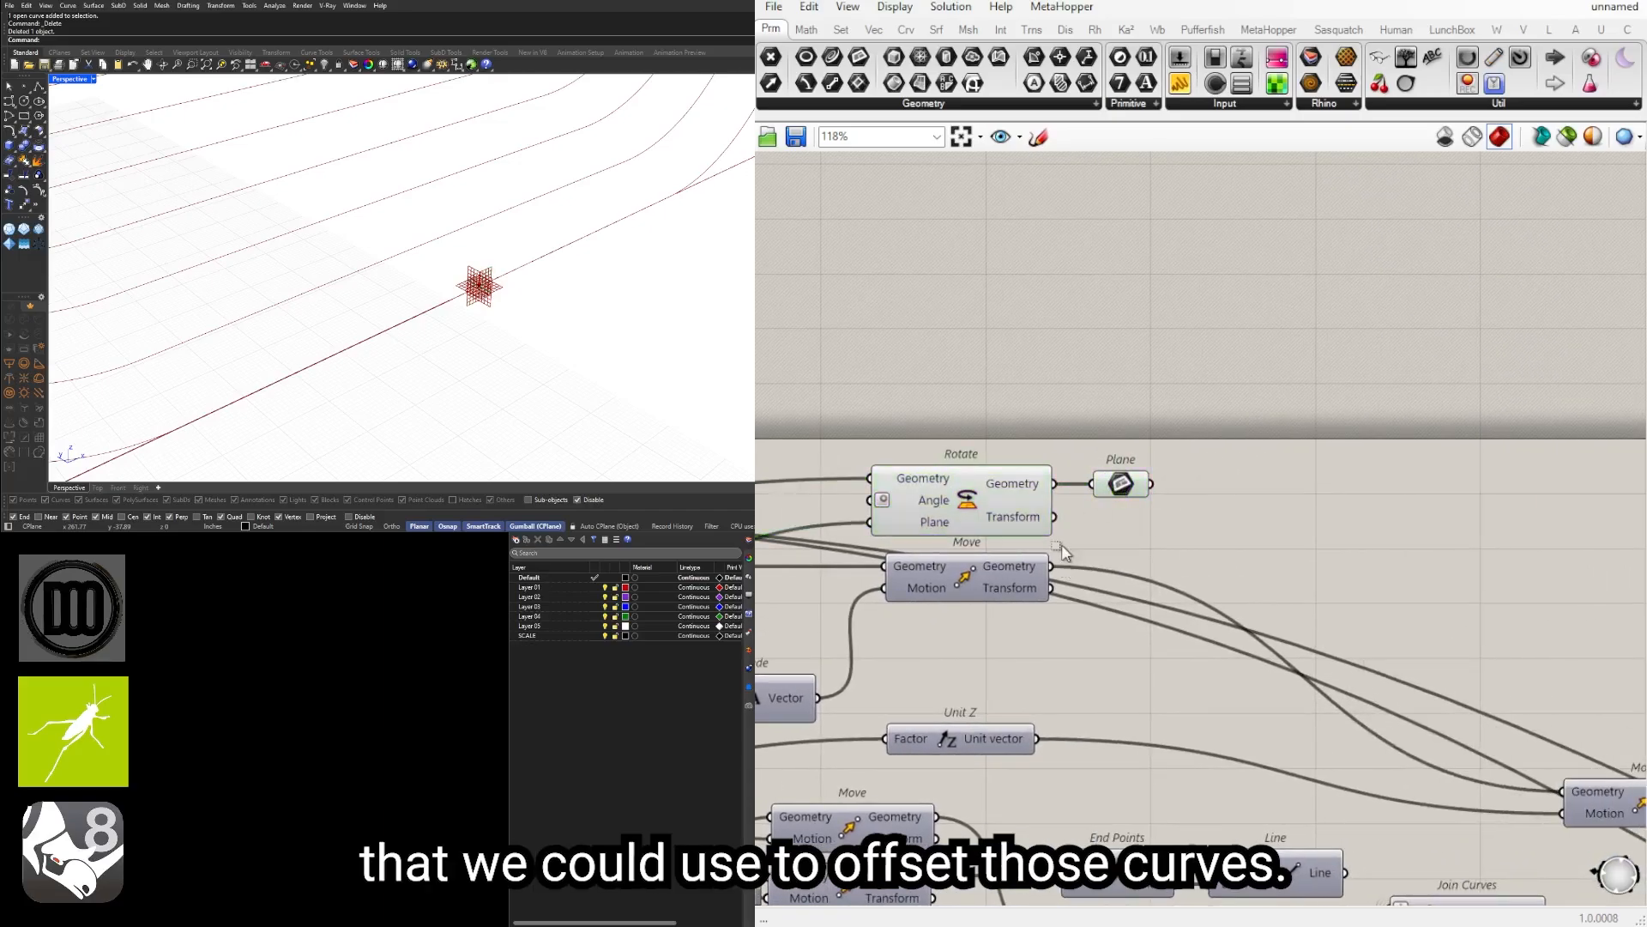
{"action": "left_click_drag", "start_coordinate": [1062, 544], "coordinate": [1123, 491]}
{"action": "left_click", "coordinate": [1047, 424]}
{"action": "left_click", "coordinate": [996, 501]}
{"action": "middle_click", "coordinate": [998, 491]}
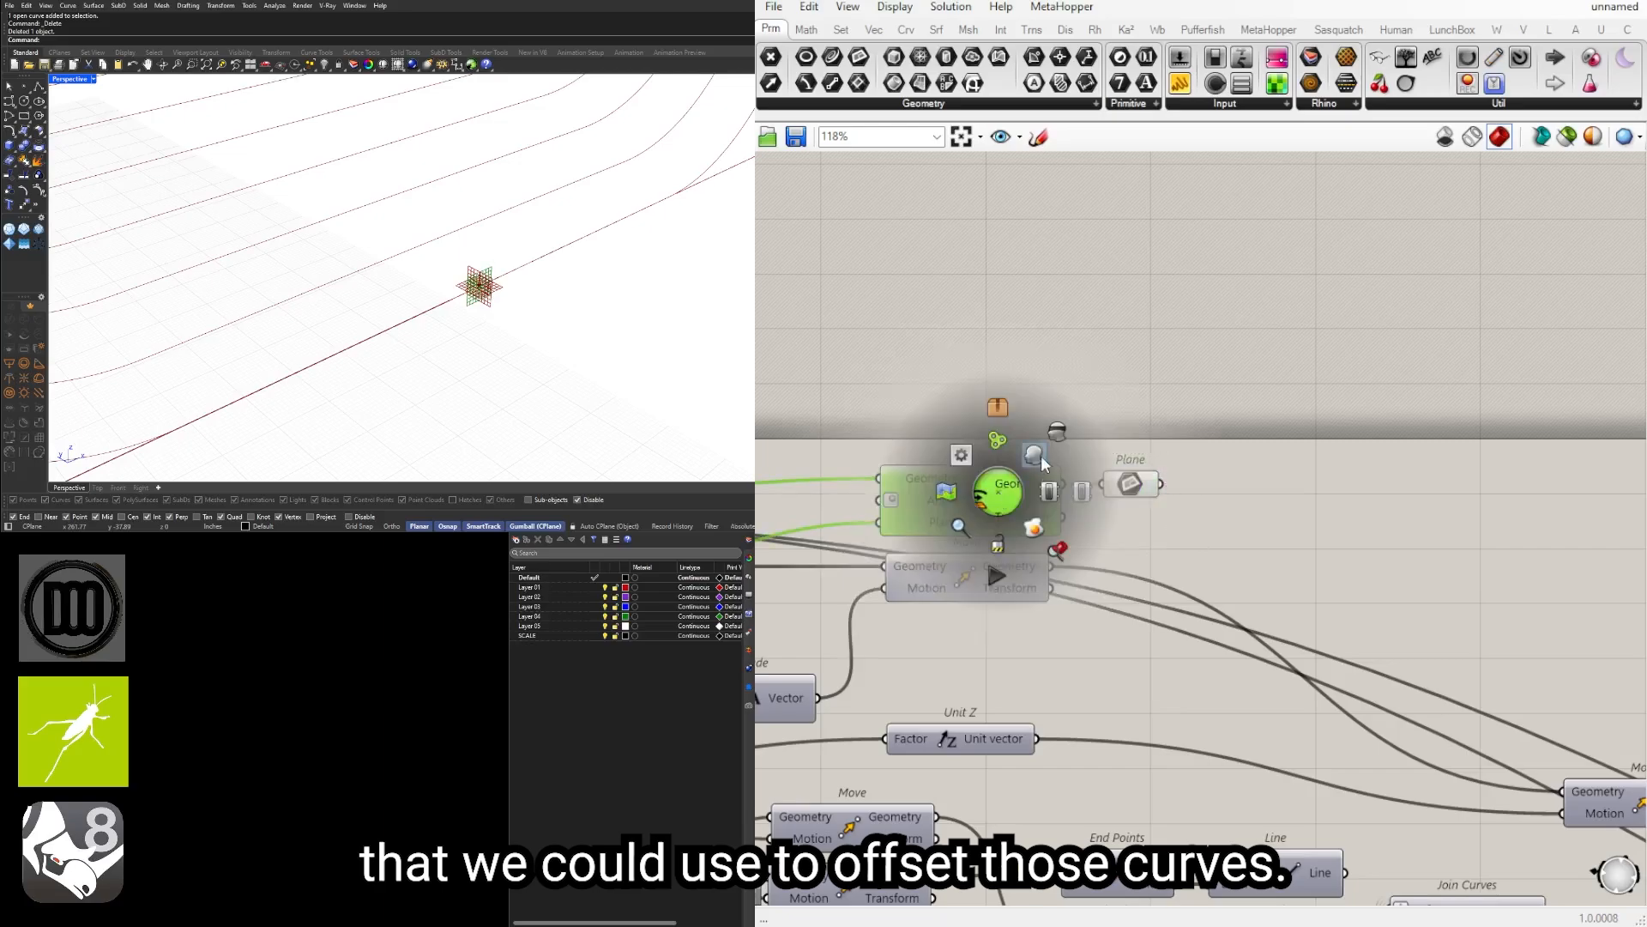
{"action": "left_click", "coordinate": [1035, 456]}
Step: Set the wire display of the Plane container to hidden
{"action": "right_click", "coordinate": [1107, 483]}
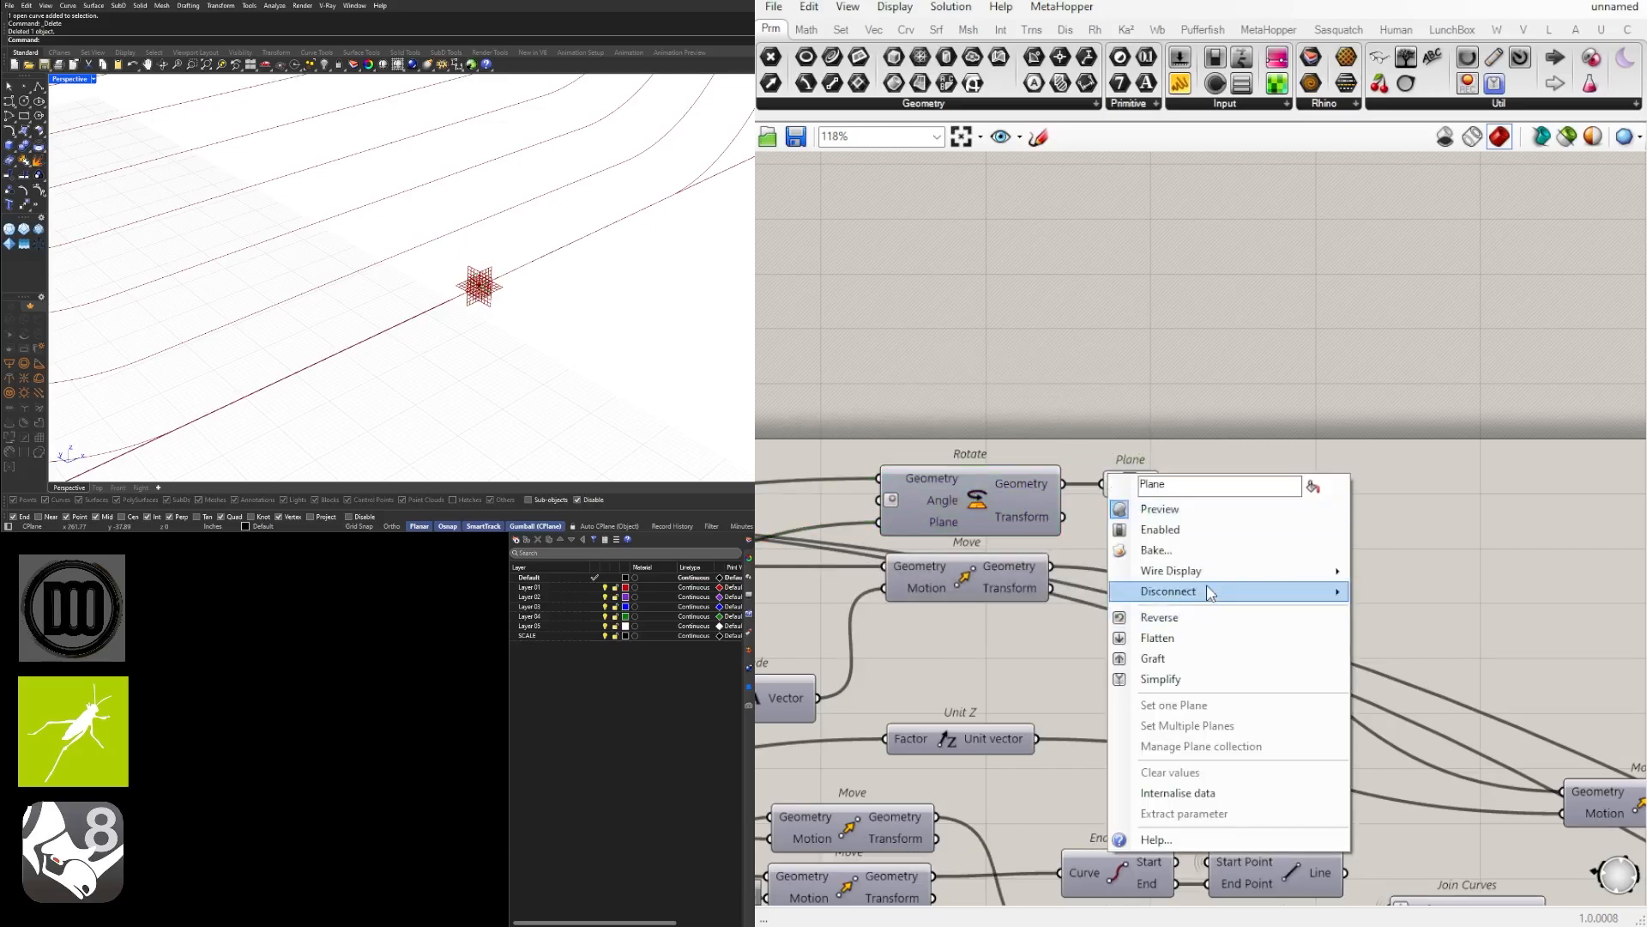
{"action": "mouse_move", "coordinate": [1218, 570]}
{"action": "left_click", "coordinate": [1386, 607]}
Step: Move the Plane container between the offset distance sliders and the Offset Curves, and shift the 0.00 slider level with Negative
{"action": "left_click_drag", "start_coordinate": [1150, 480], "coordinate": [817, 492]}
{"action": "scroll", "coordinate": [957, 453], "scroll_direction": "down", "scroll_amount": 8}
{"action": "scroll", "coordinate": [1083, 538], "scroll_direction": "up", "scroll_amount": 5}
{"action": "scroll", "coordinate": [1095, 523], "scroll_direction": "up", "scroll_amount": 6}
{"action": "scroll", "coordinate": [1298, 465], "scroll_direction": "down", "scroll_amount": 4}
{"action": "scroll", "coordinate": [1070, 484], "scroll_direction": "up", "scroll_amount": 4}
{"action": "scroll", "coordinate": [941, 482], "scroll_direction": "down", "scroll_amount": 4}
{"action": "scroll", "coordinate": [818, 492], "scroll_direction": "up", "scroll_amount": 5}
{"action": "right_click_drag", "start_coordinate": [889, 498], "coordinate": [1274, 570]}
{"action": "left_click_drag", "start_coordinate": [1207, 564], "coordinate": [1252, 585]}
{"action": "right_click_drag", "start_coordinate": [1295, 583], "coordinate": [1167, 562]}
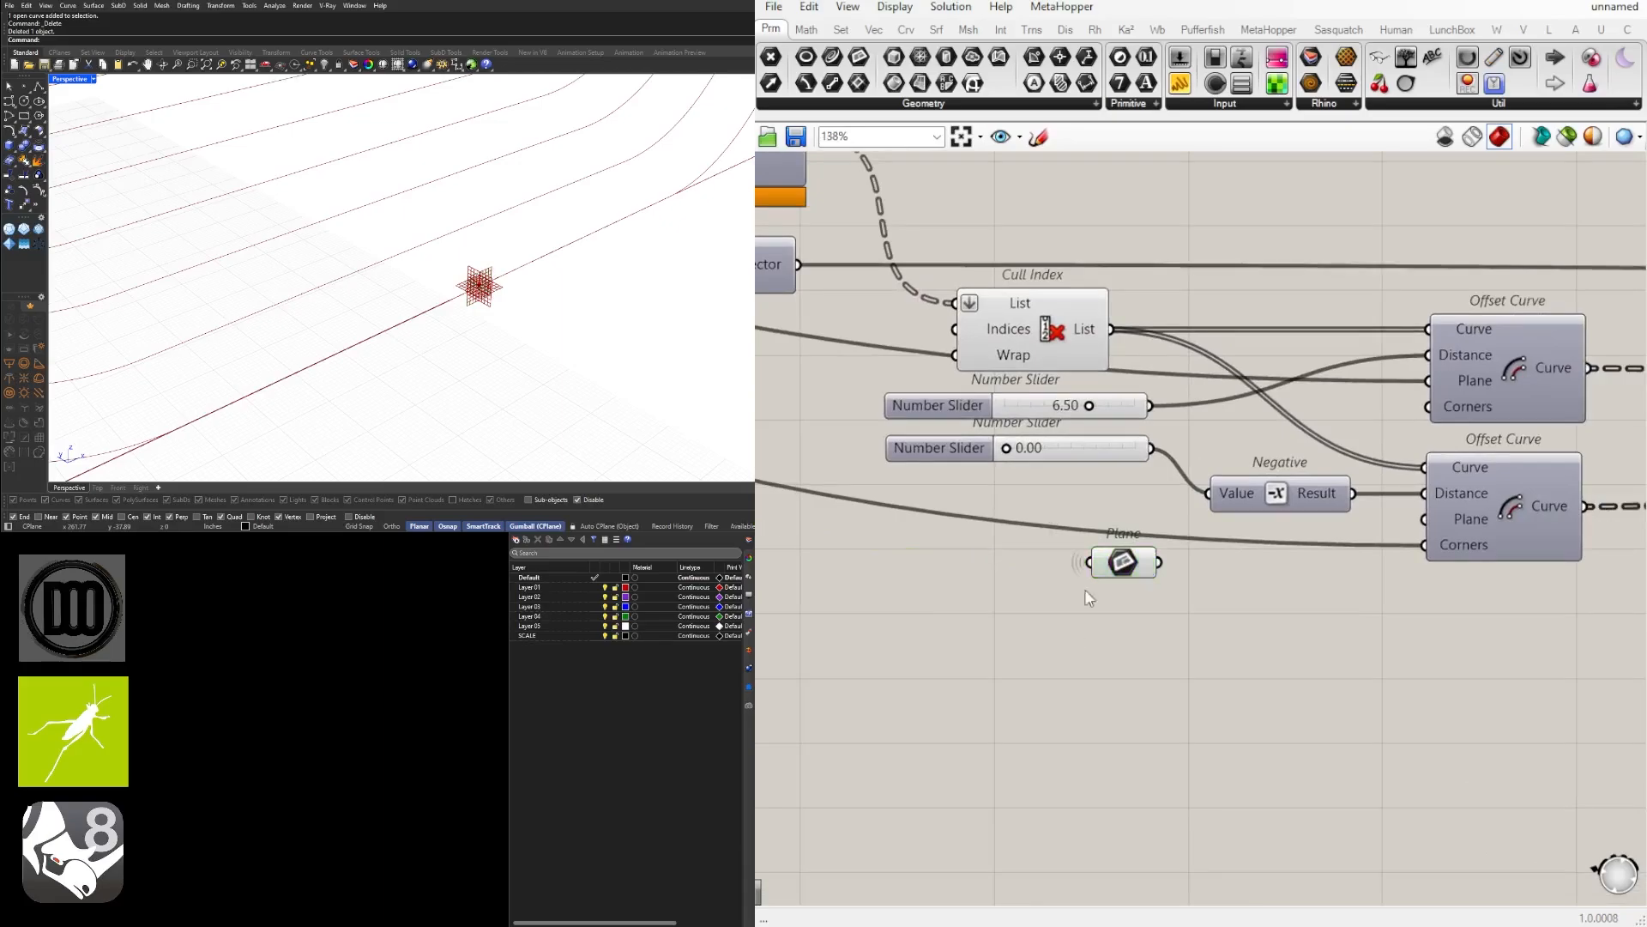
{"action": "left_click_drag", "start_coordinate": [1124, 564], "coordinate": [1256, 446]}
{"action": "left_click", "coordinate": [1377, 444]}
{"action": "left_click_drag", "start_coordinate": [1063, 447], "coordinate": [1065, 492]}
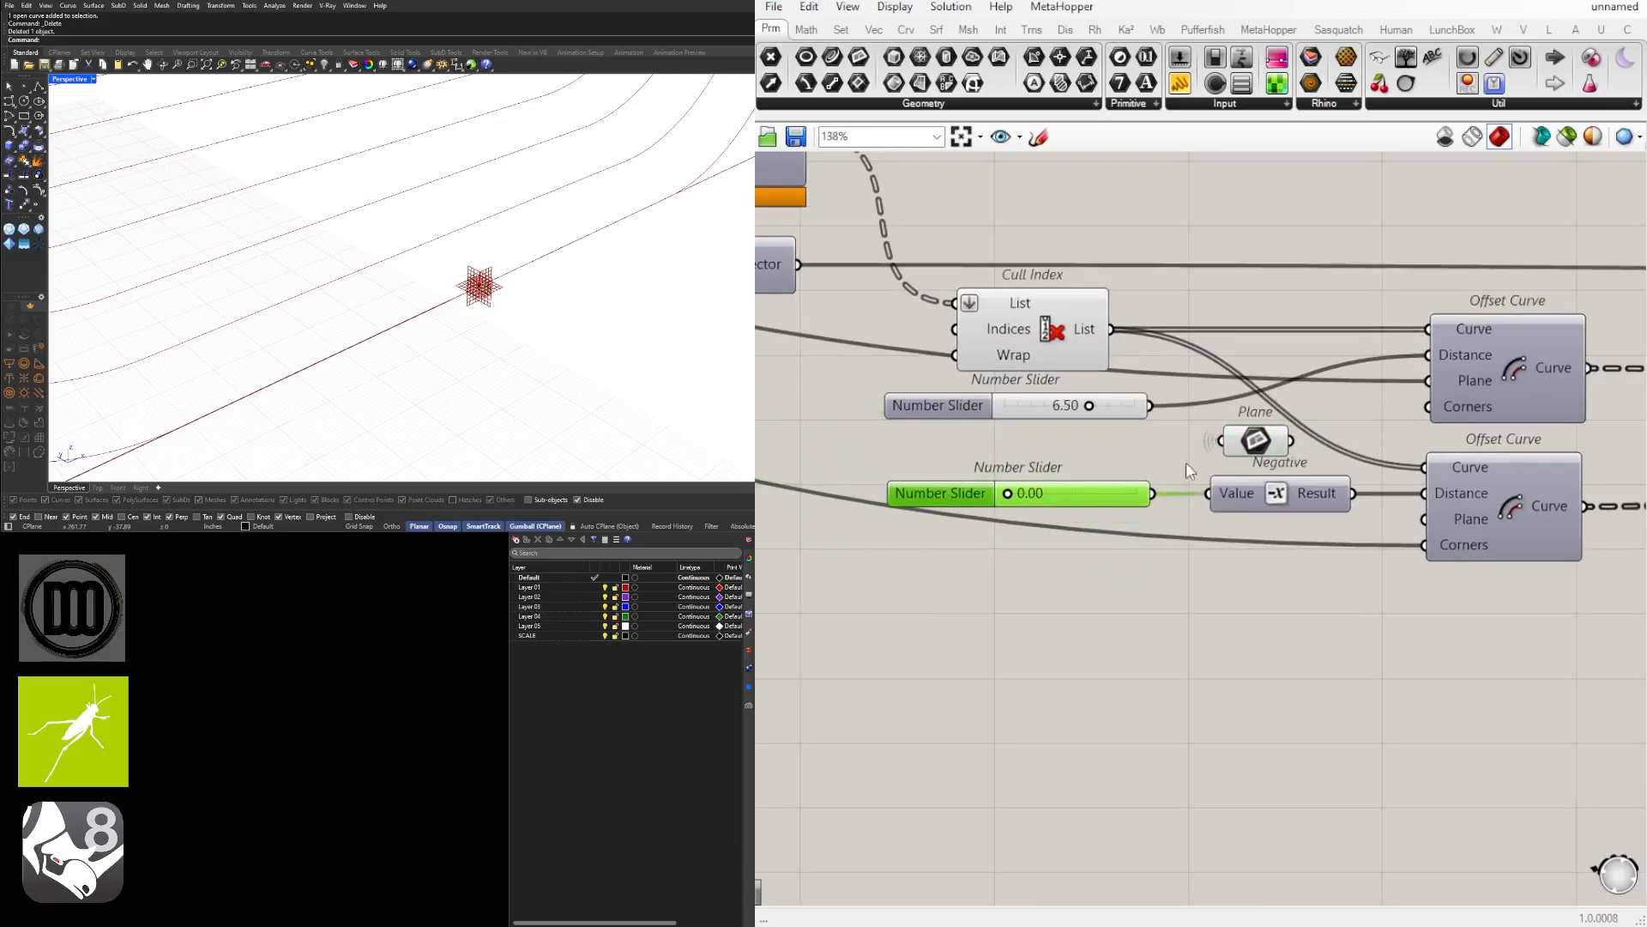
Step: Connect the Plane container to the Plane inputs of both Offset Curve components
{"action": "left_click_drag", "start_coordinate": [1294, 442], "coordinate": [1449, 389]}
{"action": "left_click_drag", "start_coordinate": [1292, 441], "coordinate": [1396, 537]}
{"action": "left_click", "coordinate": [1291, 658]}
Step: Insert a Relay on the wires leaving Cull Index's List output
{"action": "scroll", "coordinate": [1107, 566], "scroll_direction": "down", "scroll_amount": 1}
{"action": "right_click_drag", "start_coordinate": [1107, 566], "coordinate": [1399, 655]}
{"action": "scroll", "coordinate": [1399, 655], "scroll_direction": "down", "scroll_amount": 2}
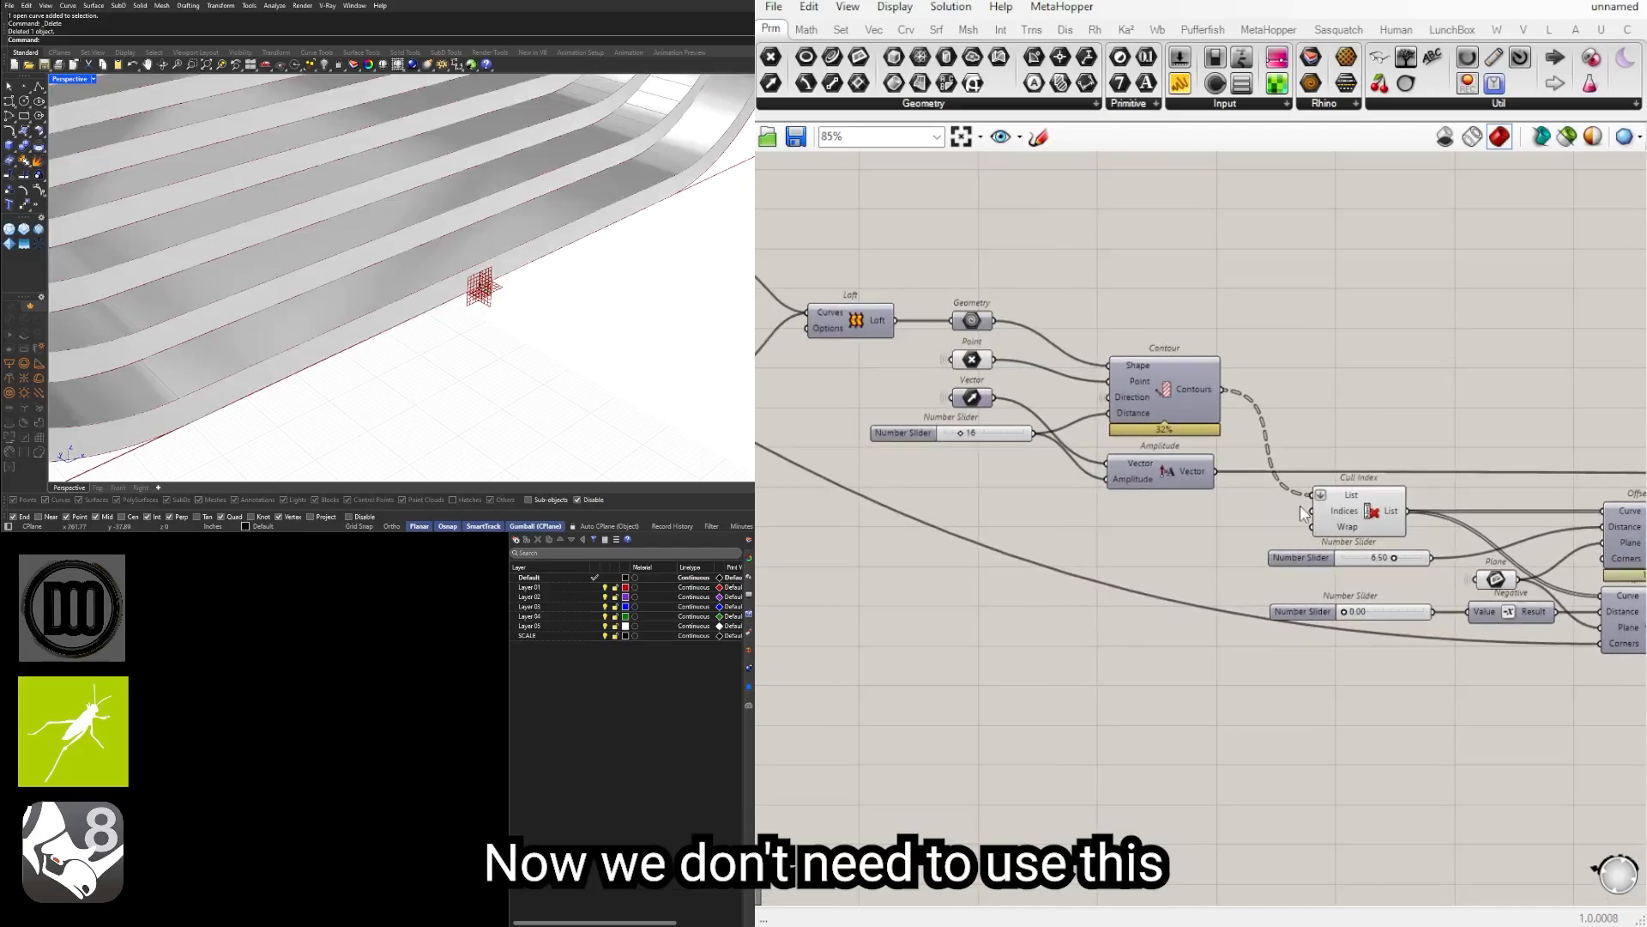
{"action": "scroll", "coordinate": [1369, 508], "scroll_direction": "up", "scroll_amount": 2}
{"action": "left_click", "coordinate": [1398, 513]}
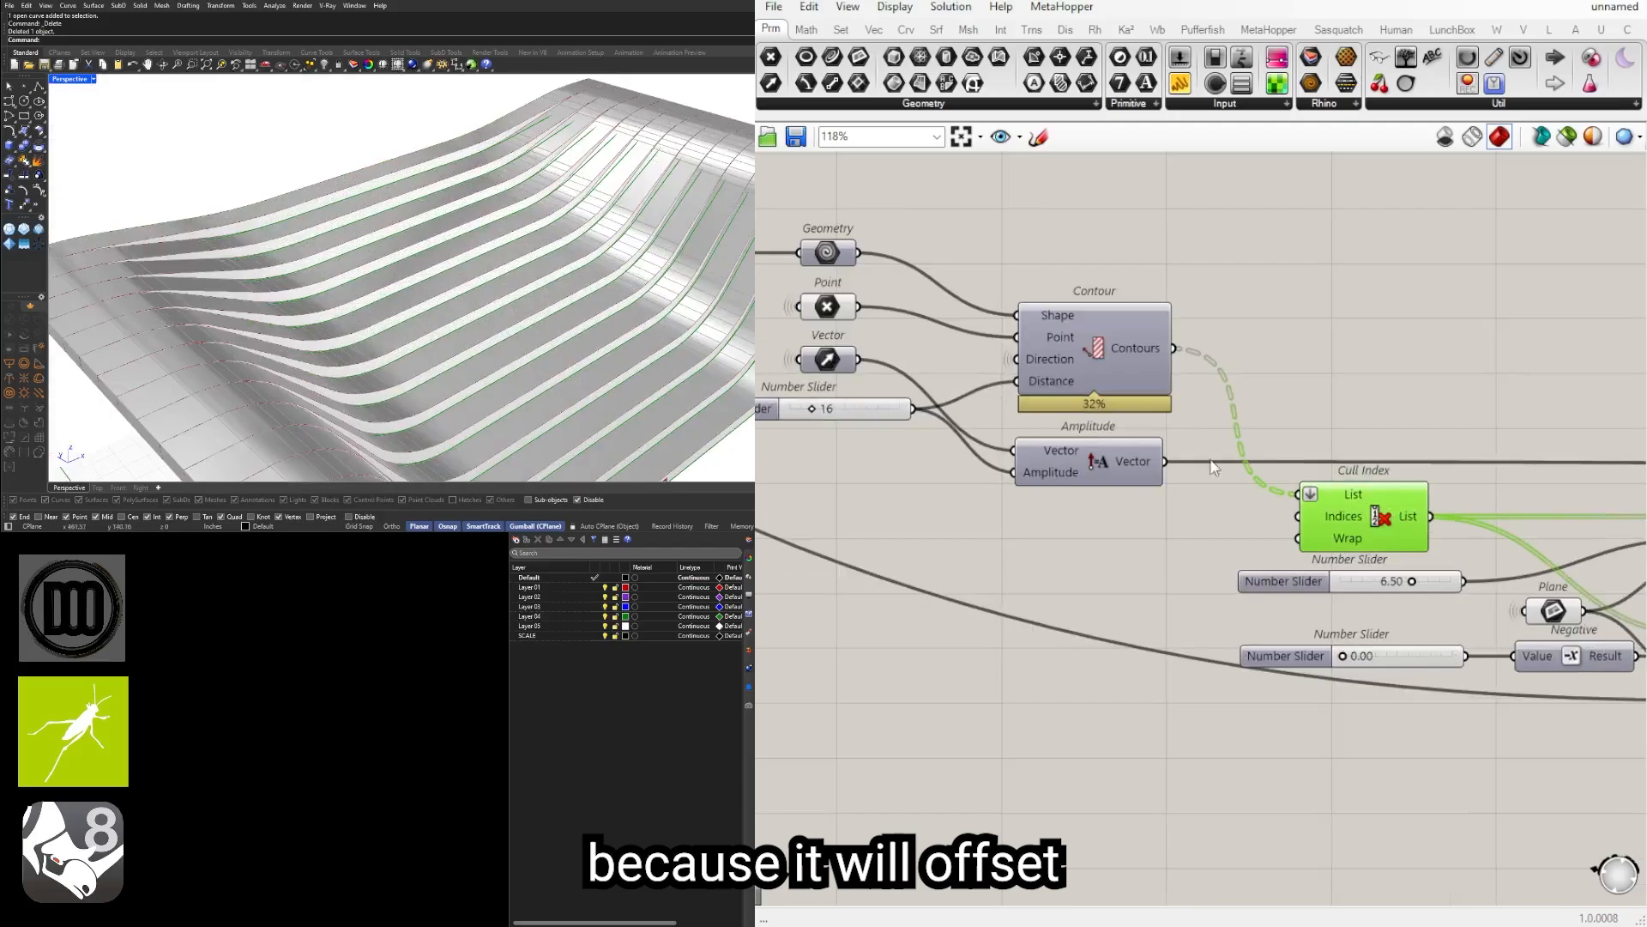
{"action": "double_click", "coordinate": [1441, 517]}
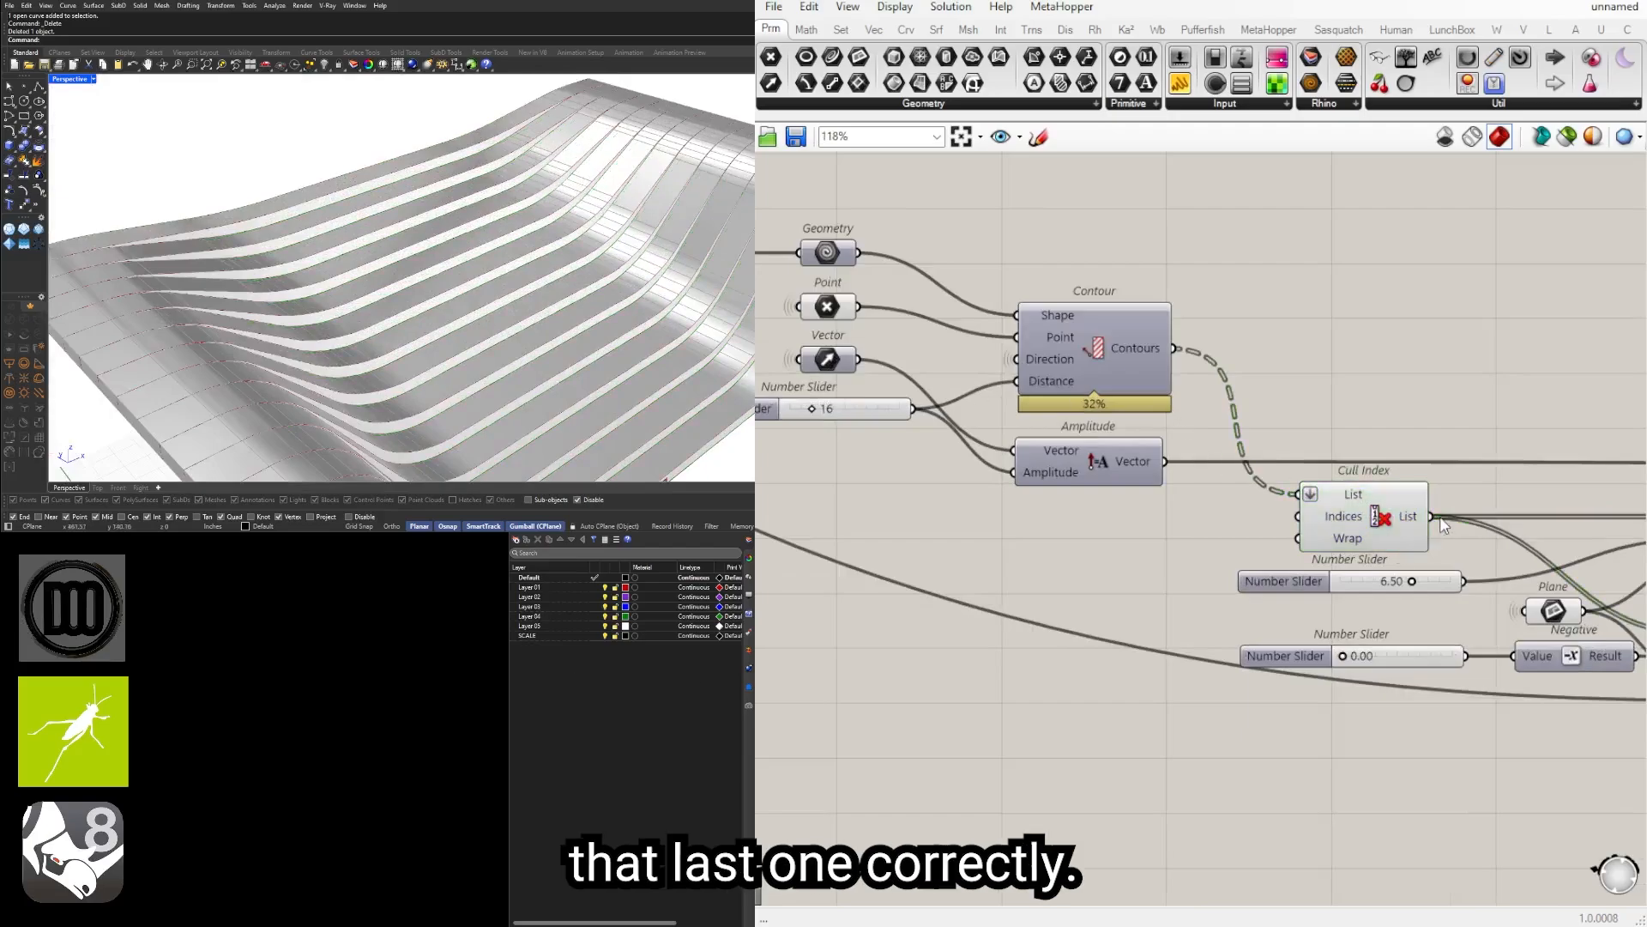
Step: Connect the Contour component's Contours output directly to the Relay and delete the Cull Index component
{"action": "left_click", "coordinate": [1406, 508]}
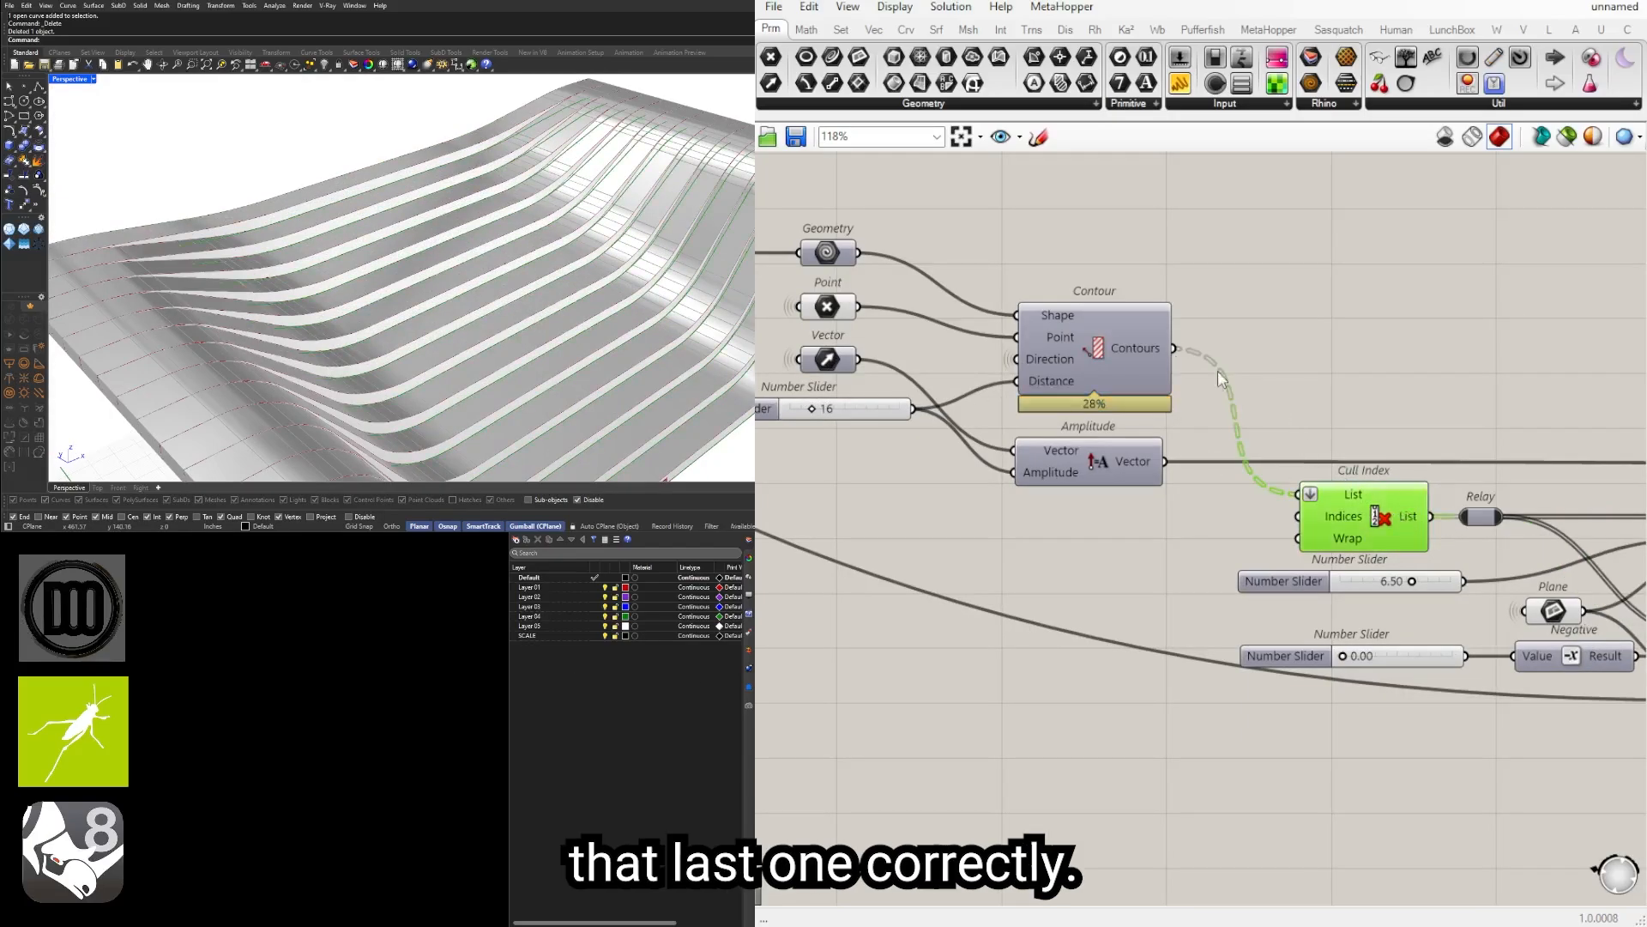
{"action": "mouse_move", "coordinate": [1178, 341]}
{"action": "left_mouse_down"}
{"action": "mouse_move", "coordinate": [1448, 513]}
{"action": "mouse_move", "coordinate": [1181, 370]}
{"action": "left_mouse_up"}
{"action": "left_click_drag", "start_coordinate": [1381, 525], "coordinate": [1315, 526]}
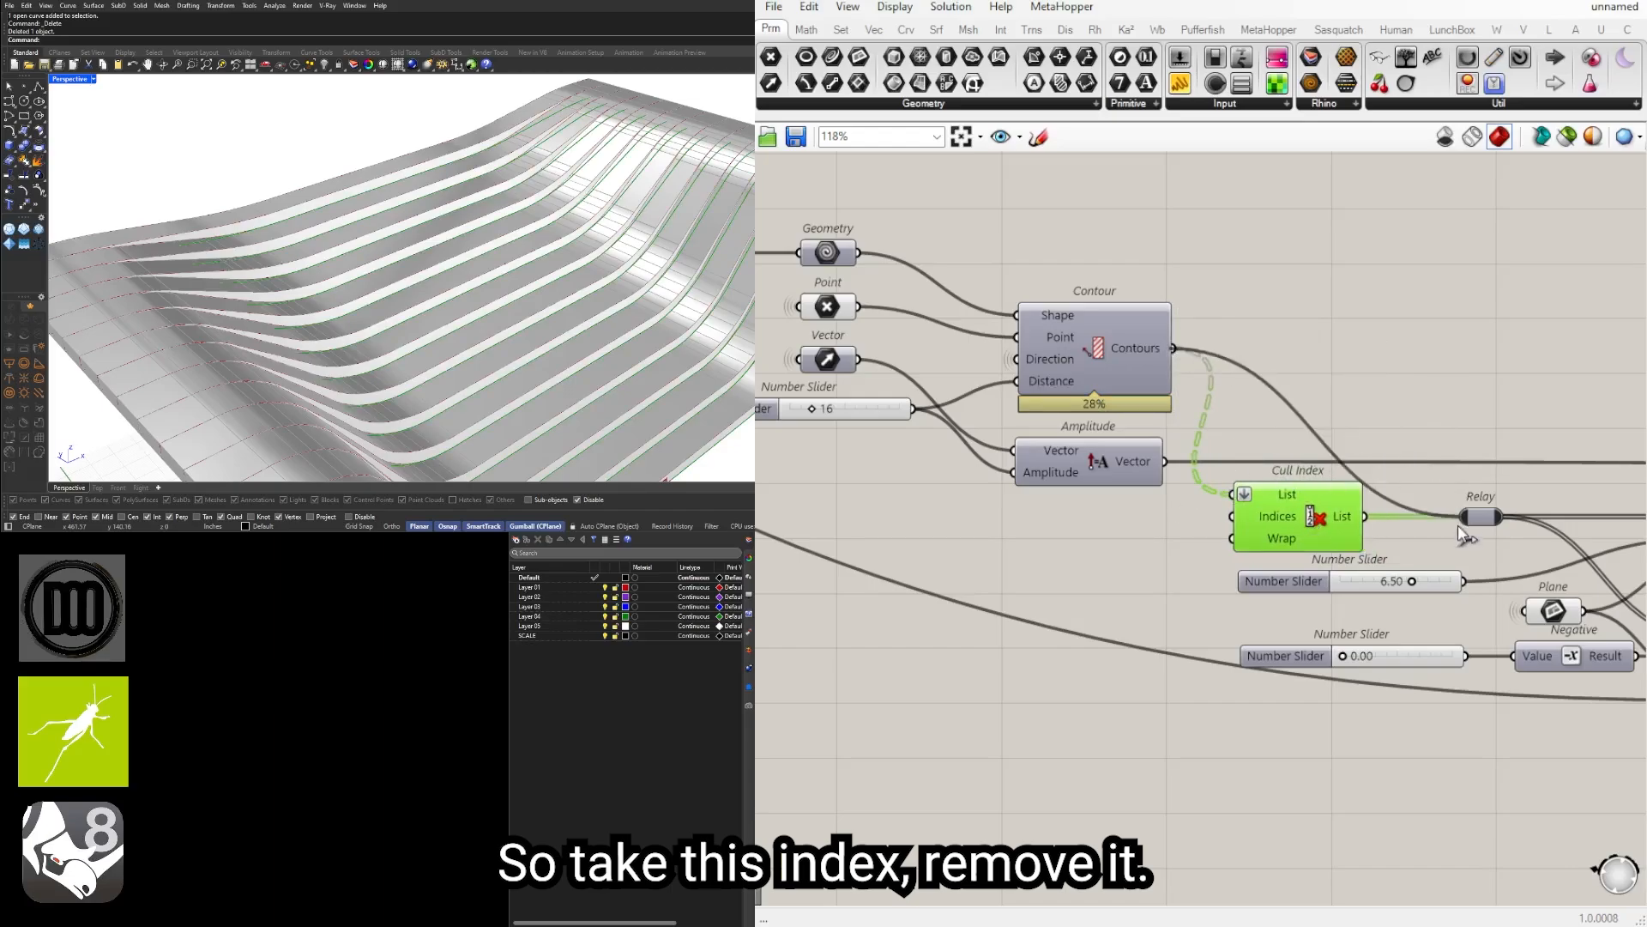
{"action": "key", "text": "Delete"}
Step: Set the slider driving the base line's Length to 430 and examine the stair treads from below
{"action": "right_click_drag", "start_coordinate": [427, 230], "coordinate": [414, 237]}
{"action": "scroll", "coordinate": [1415, 481], "scroll_direction": "down", "scroll_amount": 4}
{"action": "right_click_drag", "start_coordinate": [1519, 545], "coordinate": [1361, 576]}
{"action": "scroll", "coordinate": [1360, 583], "scroll_direction": "down", "scroll_amount": 4}
{"action": "right_click_drag", "start_coordinate": [867, 601], "coordinate": [1342, 544]}
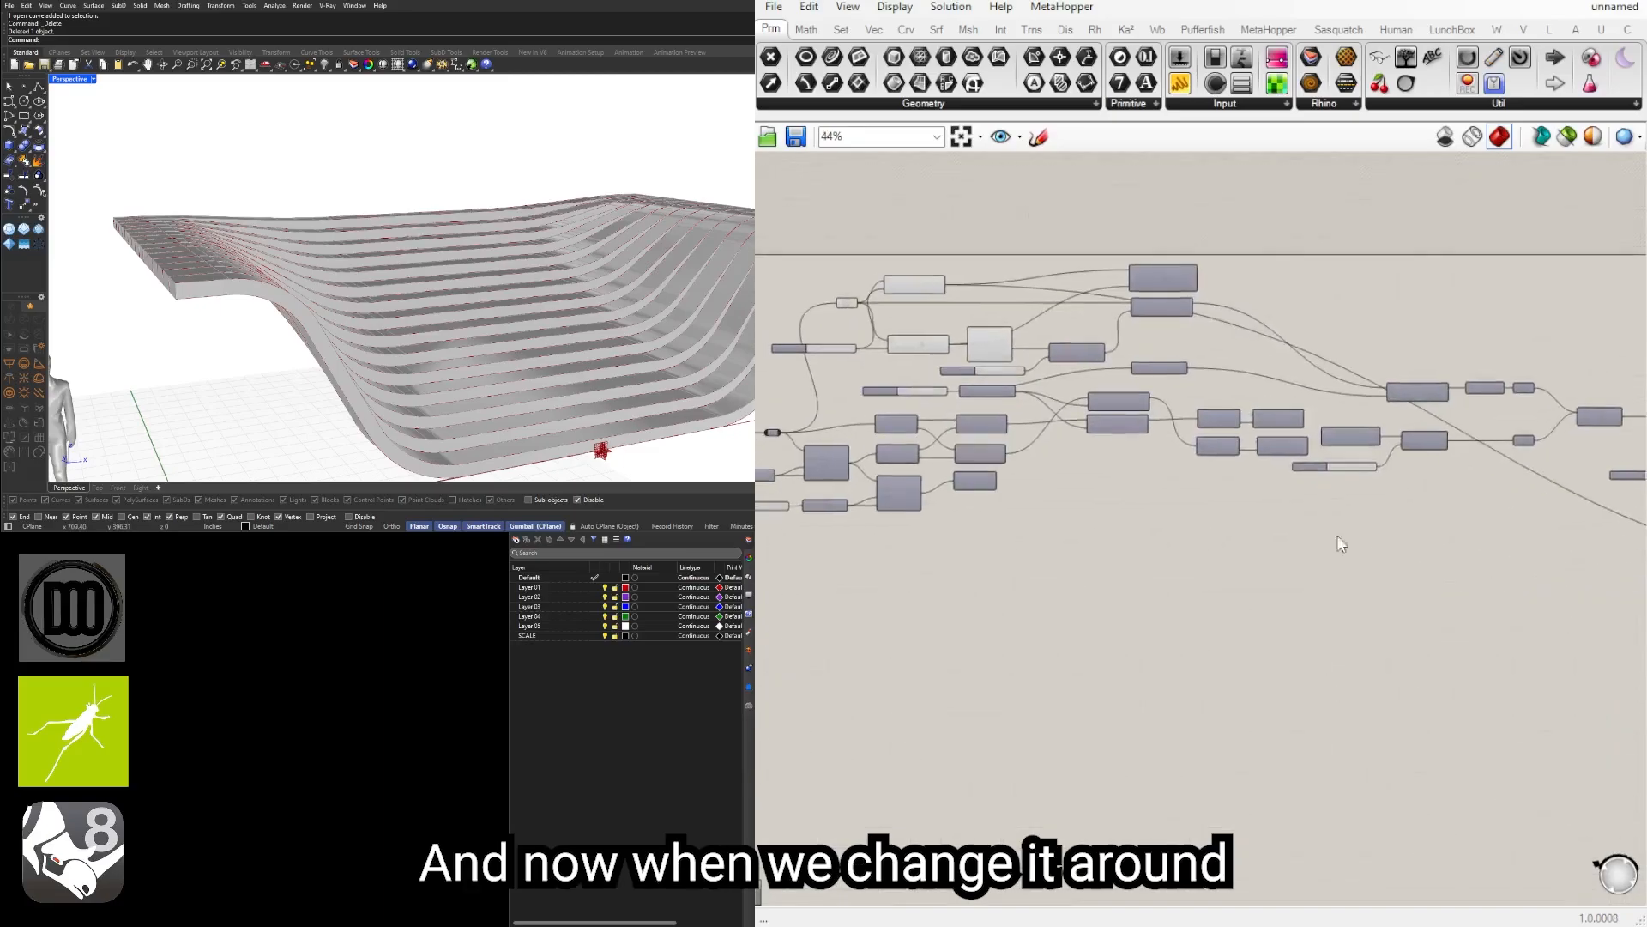
{"action": "right_click_drag", "start_coordinate": [979, 494], "coordinate": [1596, 545]}
{"action": "scroll", "coordinate": [1236, 521], "scroll_direction": "up", "scroll_amount": 7}
{"action": "right_click_drag", "start_coordinate": [1407, 446], "coordinate": [1072, 468]}
{"action": "scroll", "coordinate": [1073, 467], "scroll_direction": "up", "scroll_amount": 3}
{"action": "scroll", "coordinate": [1072, 462], "scroll_direction": "up", "scroll_amount": 3}
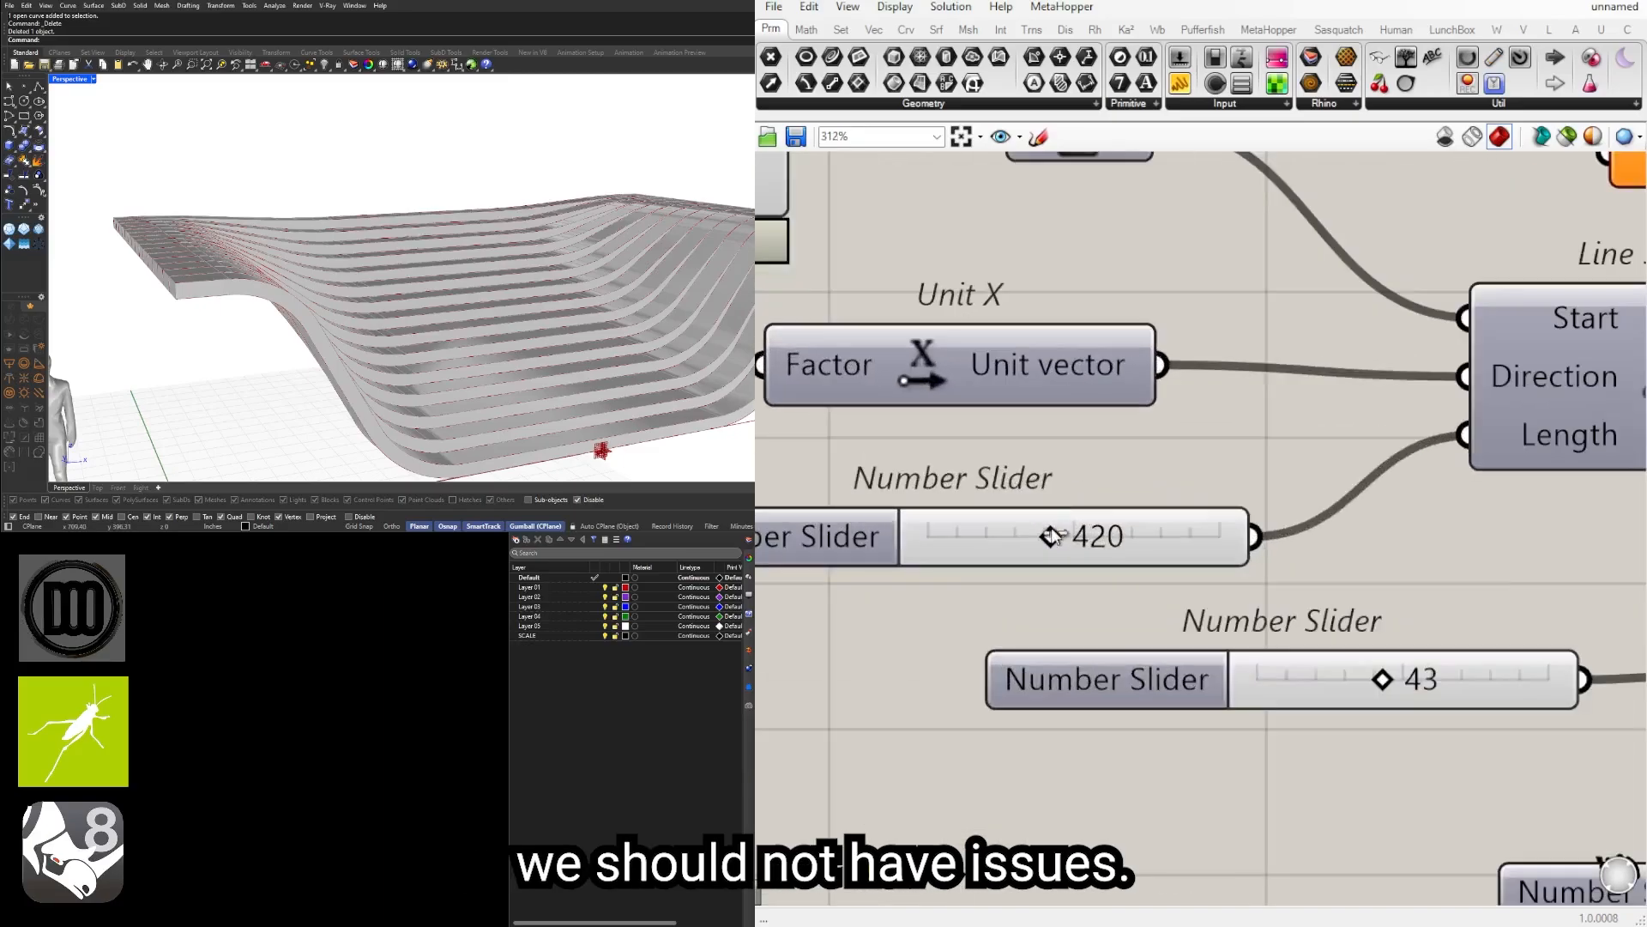
{"action": "mouse_move", "coordinate": [1050, 536]}
{"action": "left_mouse_down"}
{"action": "mouse_move", "coordinate": [1021, 536]}
{"action": "mouse_move", "coordinate": [1054, 537]}
{"action": "left_mouse_up"}
{"action": "mouse_move", "coordinate": [326, 305]}
{"action": "right_mouse_down"}
{"action": "mouse_move", "coordinate": [606, 312]}
{"action": "mouse_move", "coordinate": [316, 306]}
{"action": "right_mouse_up"}
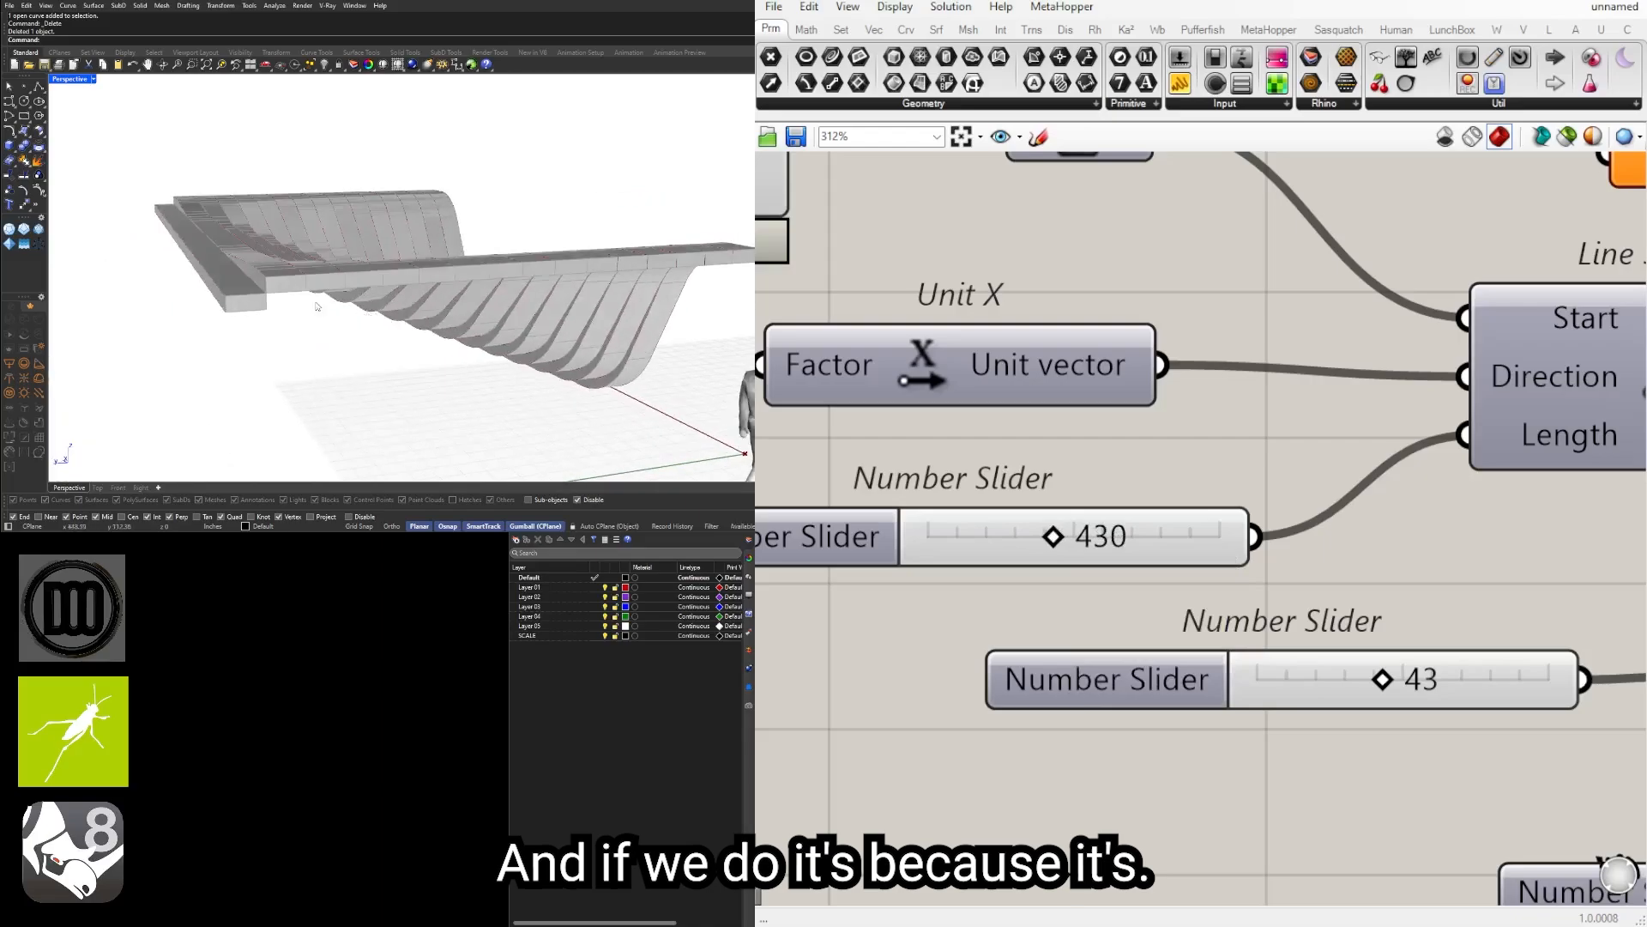
Step: Examine the end tread's offset direction and review the length, extension and Unit Z sliders in the definition
{"action": "right_click_drag", "start_coordinate": [197, 247], "coordinate": [200, 222]}
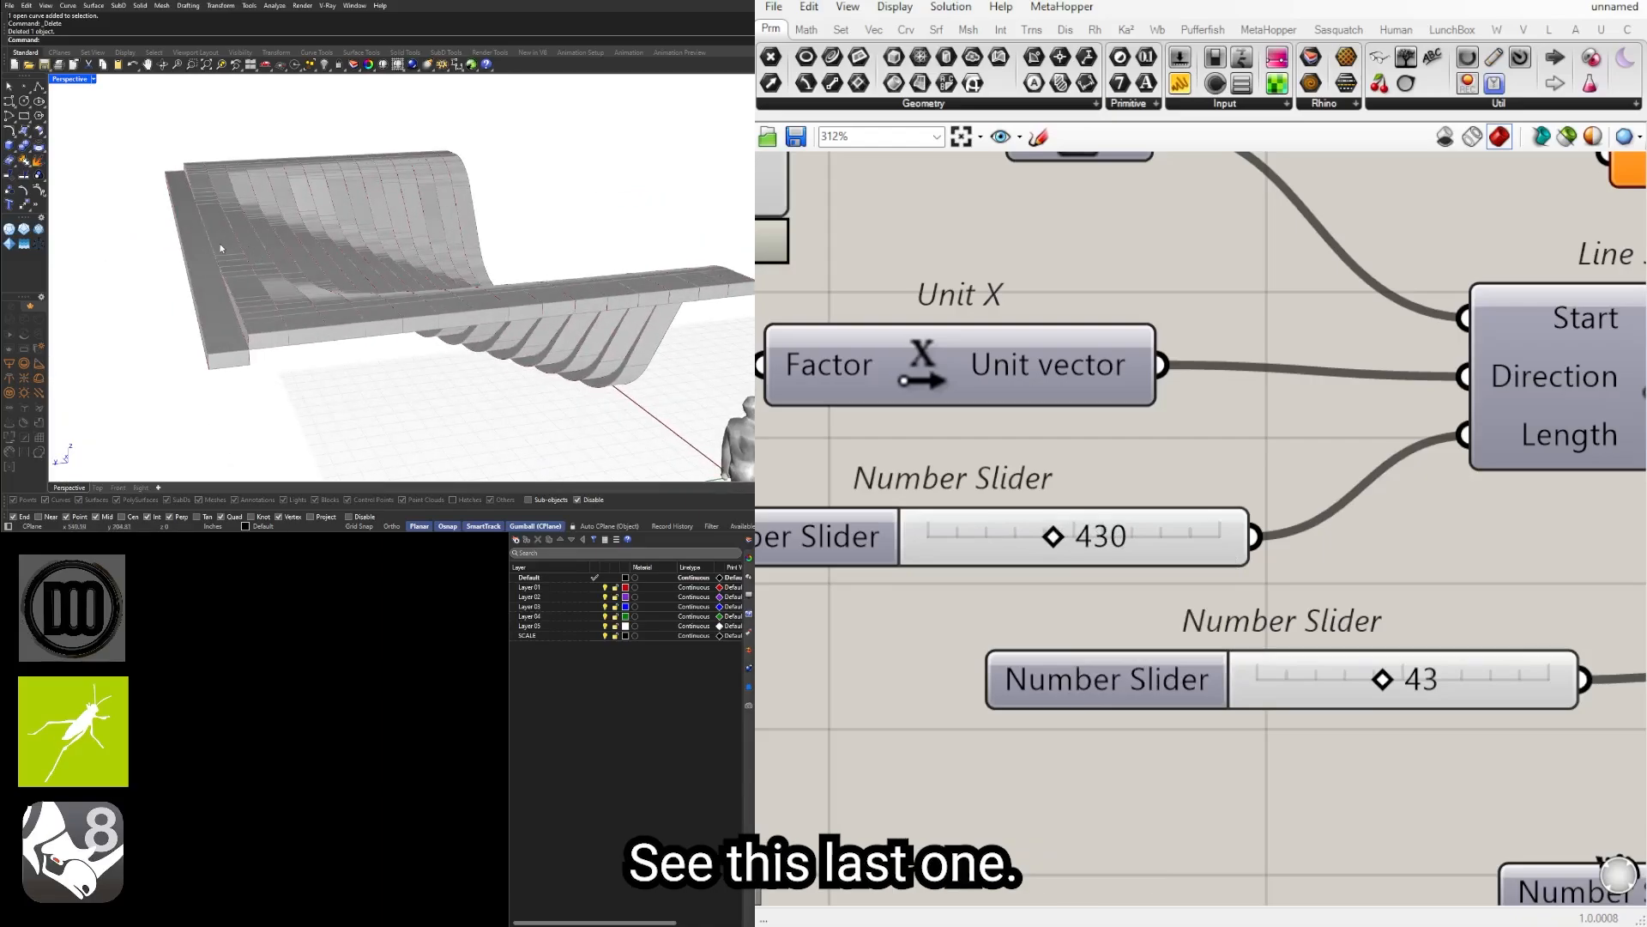
{"action": "scroll", "coordinate": [1111, 485], "scroll_direction": "down", "scroll_amount": 10}
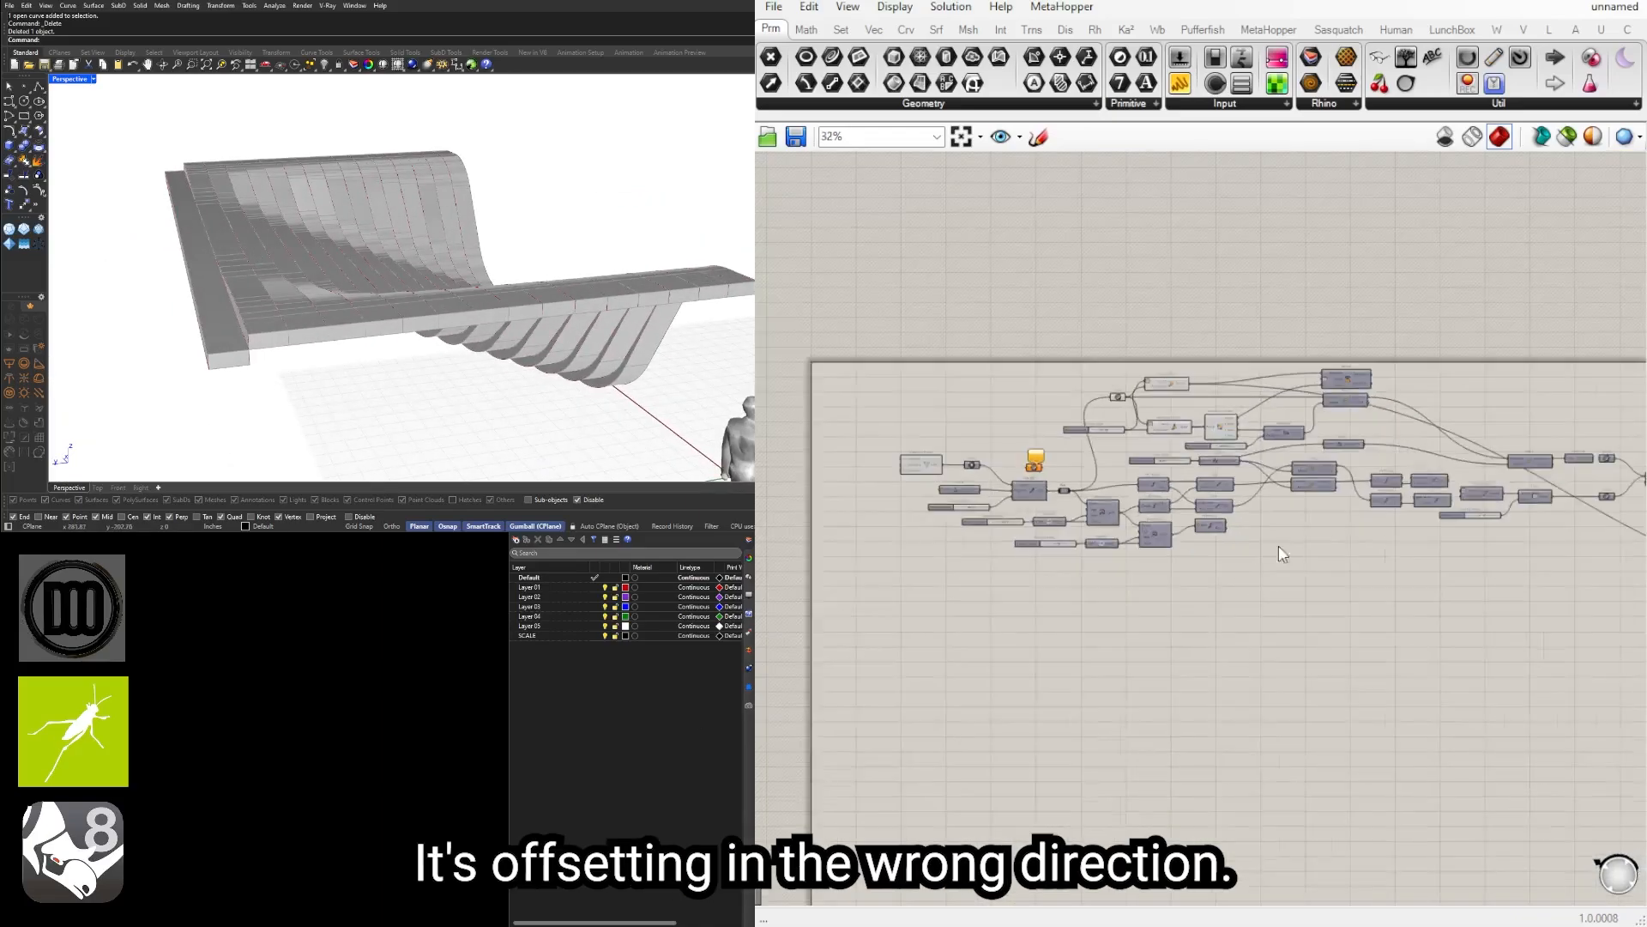
{"action": "right_click_drag", "start_coordinate": [1278, 546], "coordinate": [1336, 598]}
{"action": "scroll", "coordinate": [1015, 570], "scroll_direction": "up", "scroll_amount": 6}
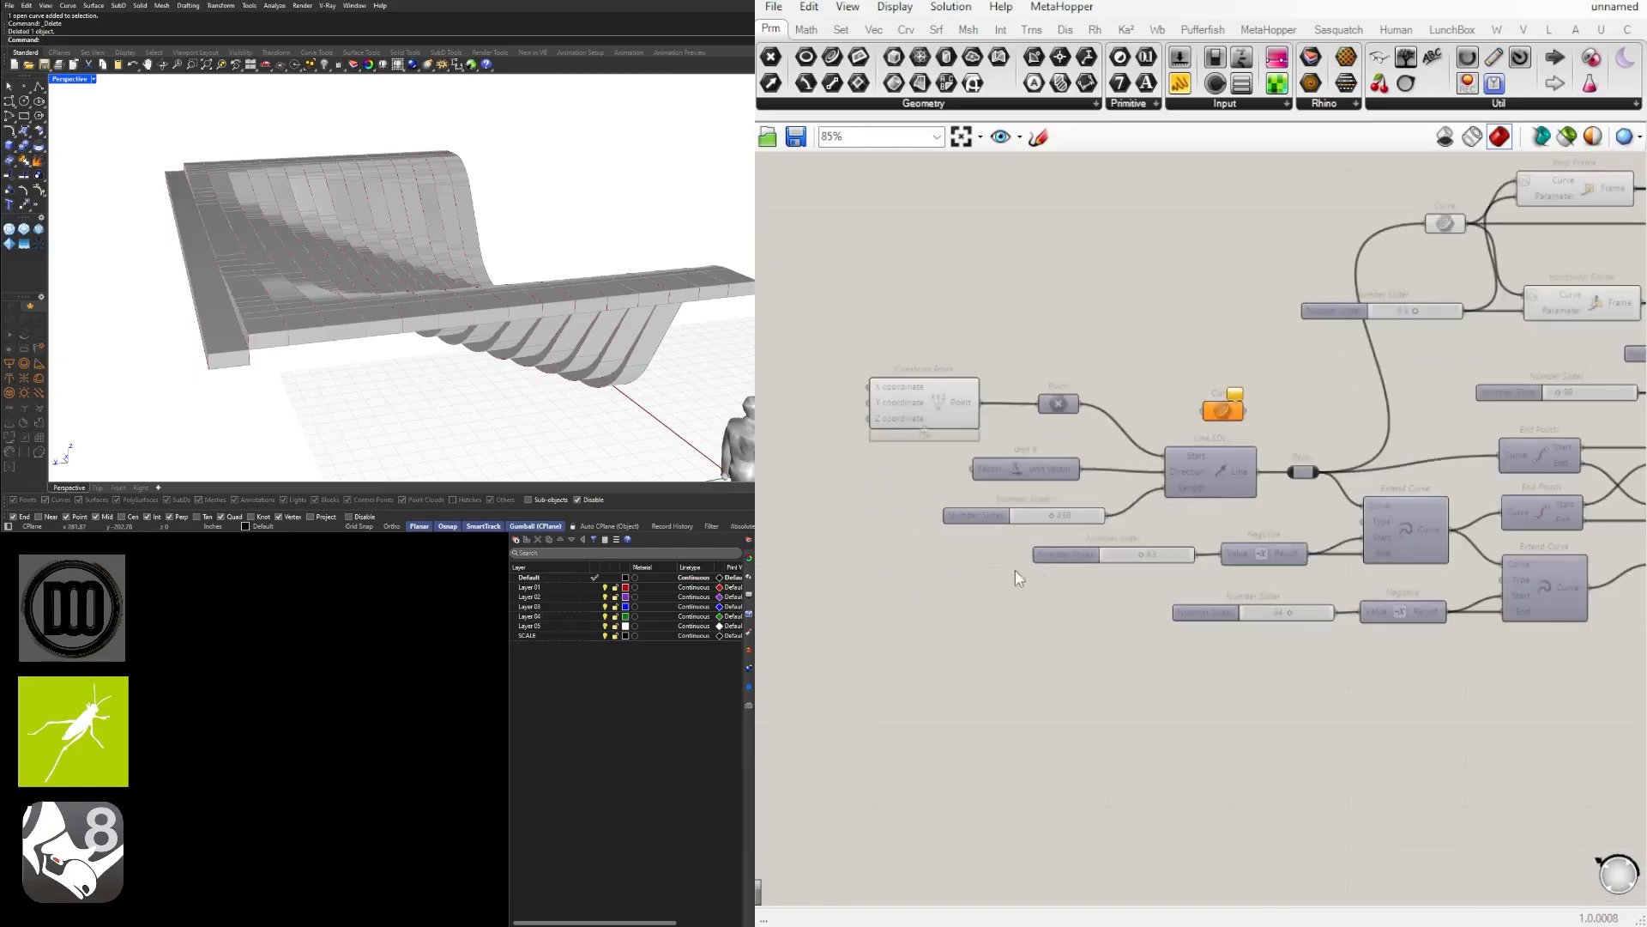
{"action": "right_click_drag", "start_coordinate": [1583, 557], "coordinate": [1091, 579]}
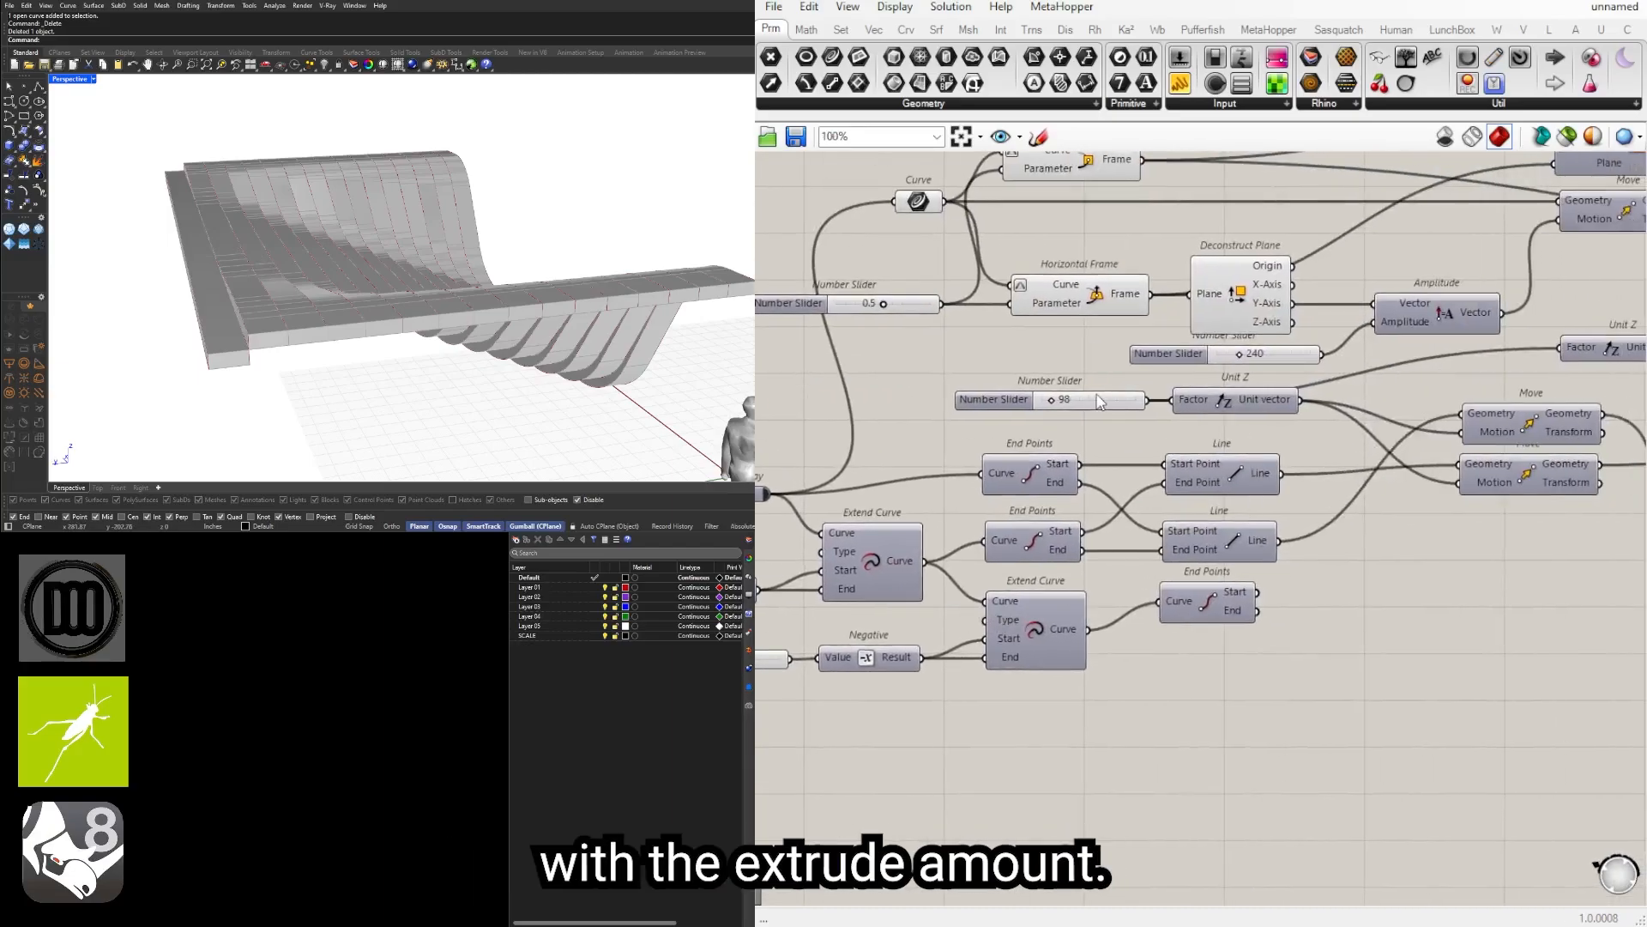
{"action": "mouse_move", "coordinate": [1097, 394]}
{"action": "right_mouse_down"}
{"action": "mouse_move", "coordinate": [1070, 648]}
{"action": "mouse_move", "coordinate": [1452, 572]}
{"action": "right_mouse_up"}
{"action": "right_click_drag", "start_coordinate": [1070, 646], "coordinate": [1543, 580]}
{"action": "scroll", "coordinate": [1306, 664], "scroll_direction": "up", "scroll_amount": 3}
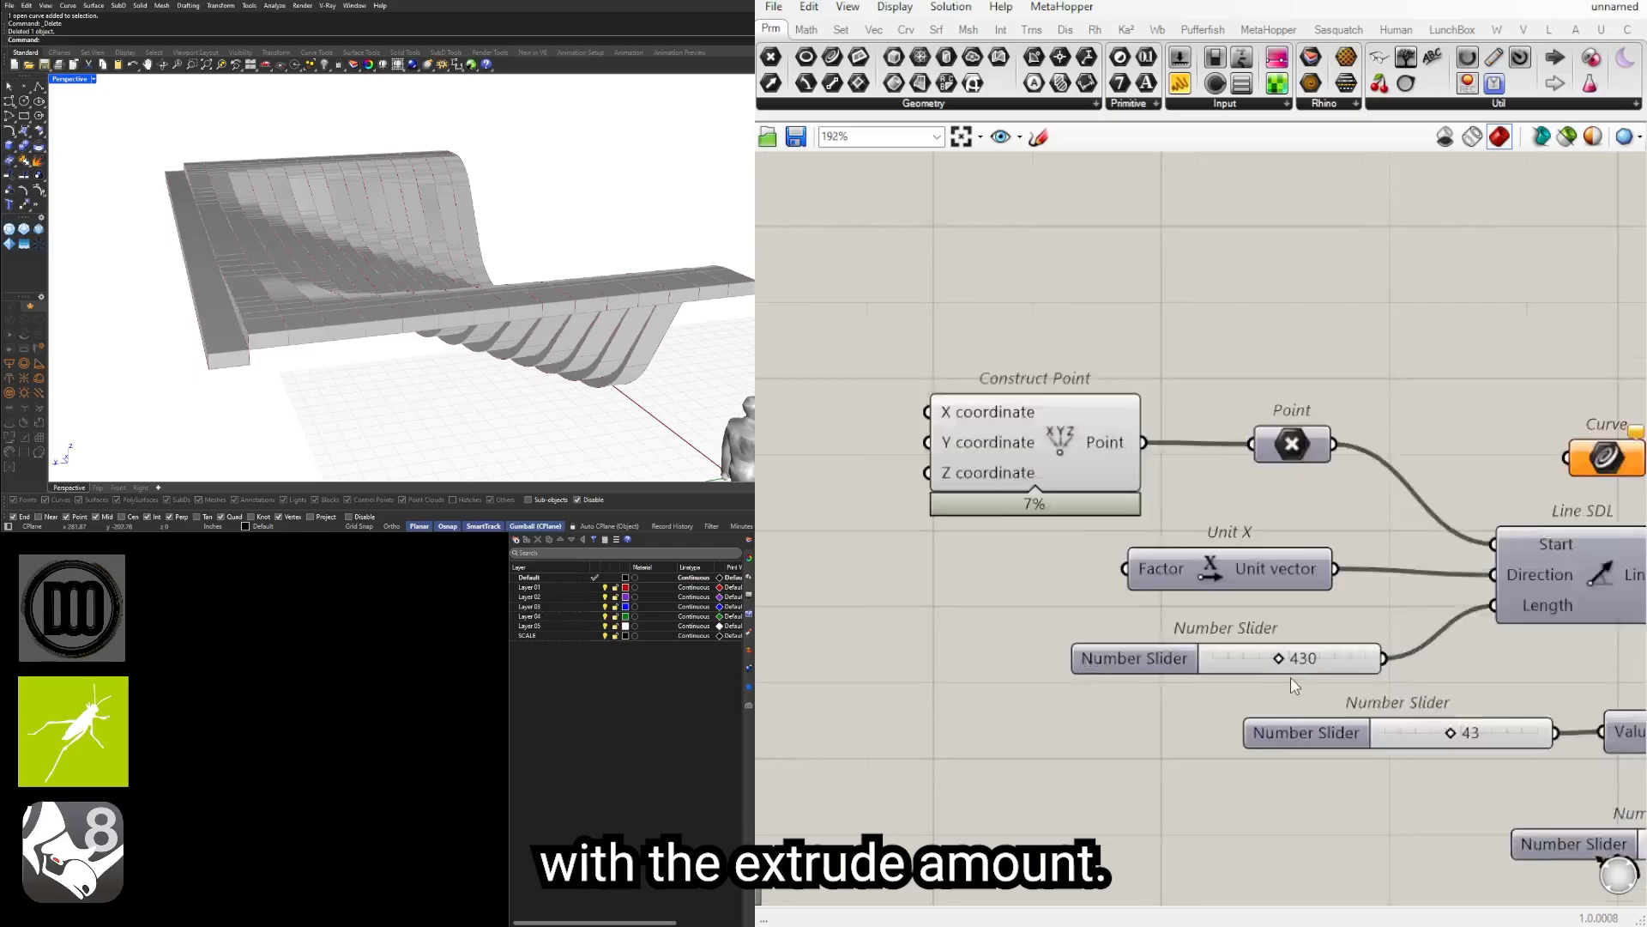
{"action": "scroll", "coordinate": [1364, 665], "scroll_direction": "down", "scroll_amount": 1}
{"action": "right_click_drag", "start_coordinate": [1531, 749], "coordinate": [1065, 688]}
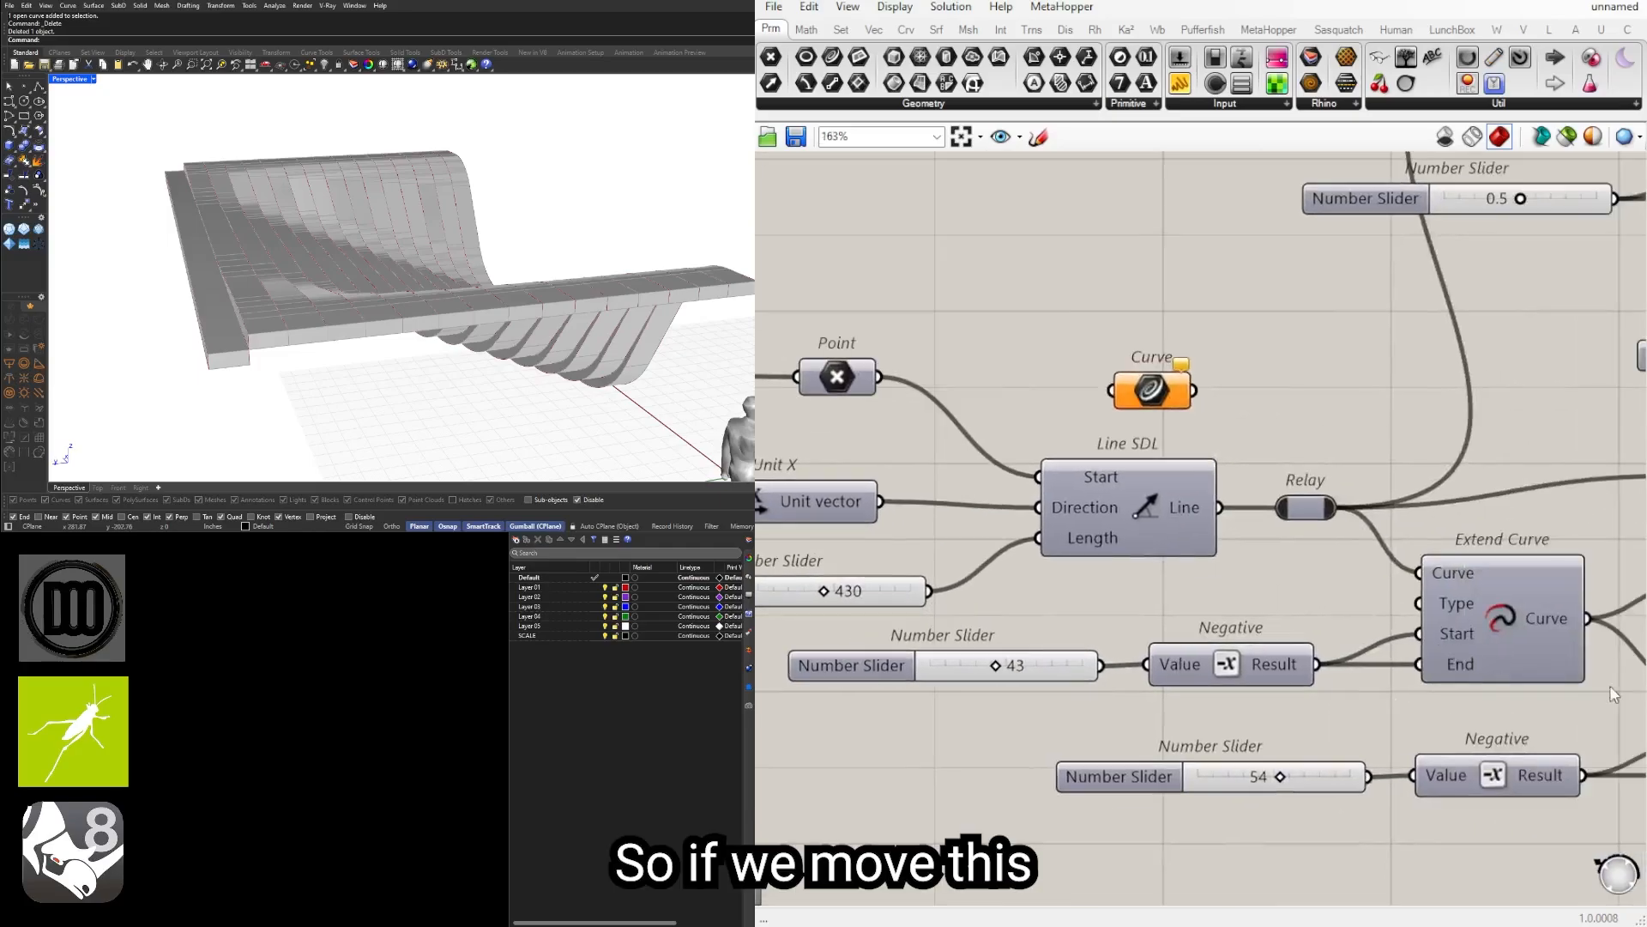
{"action": "right_click_drag", "start_coordinate": [1610, 688], "coordinate": [1143, 680]}
{"action": "scroll", "coordinate": [1145, 680], "scroll_direction": "down", "scroll_amount": 2}
{"action": "right_click_drag", "start_coordinate": [1245, 565], "coordinate": [1170, 735]}
{"action": "scroll", "coordinate": [1227, 654], "scroll_direction": "up", "scroll_amount": 3}
{"action": "double_click", "coordinate": [1222, 593]}
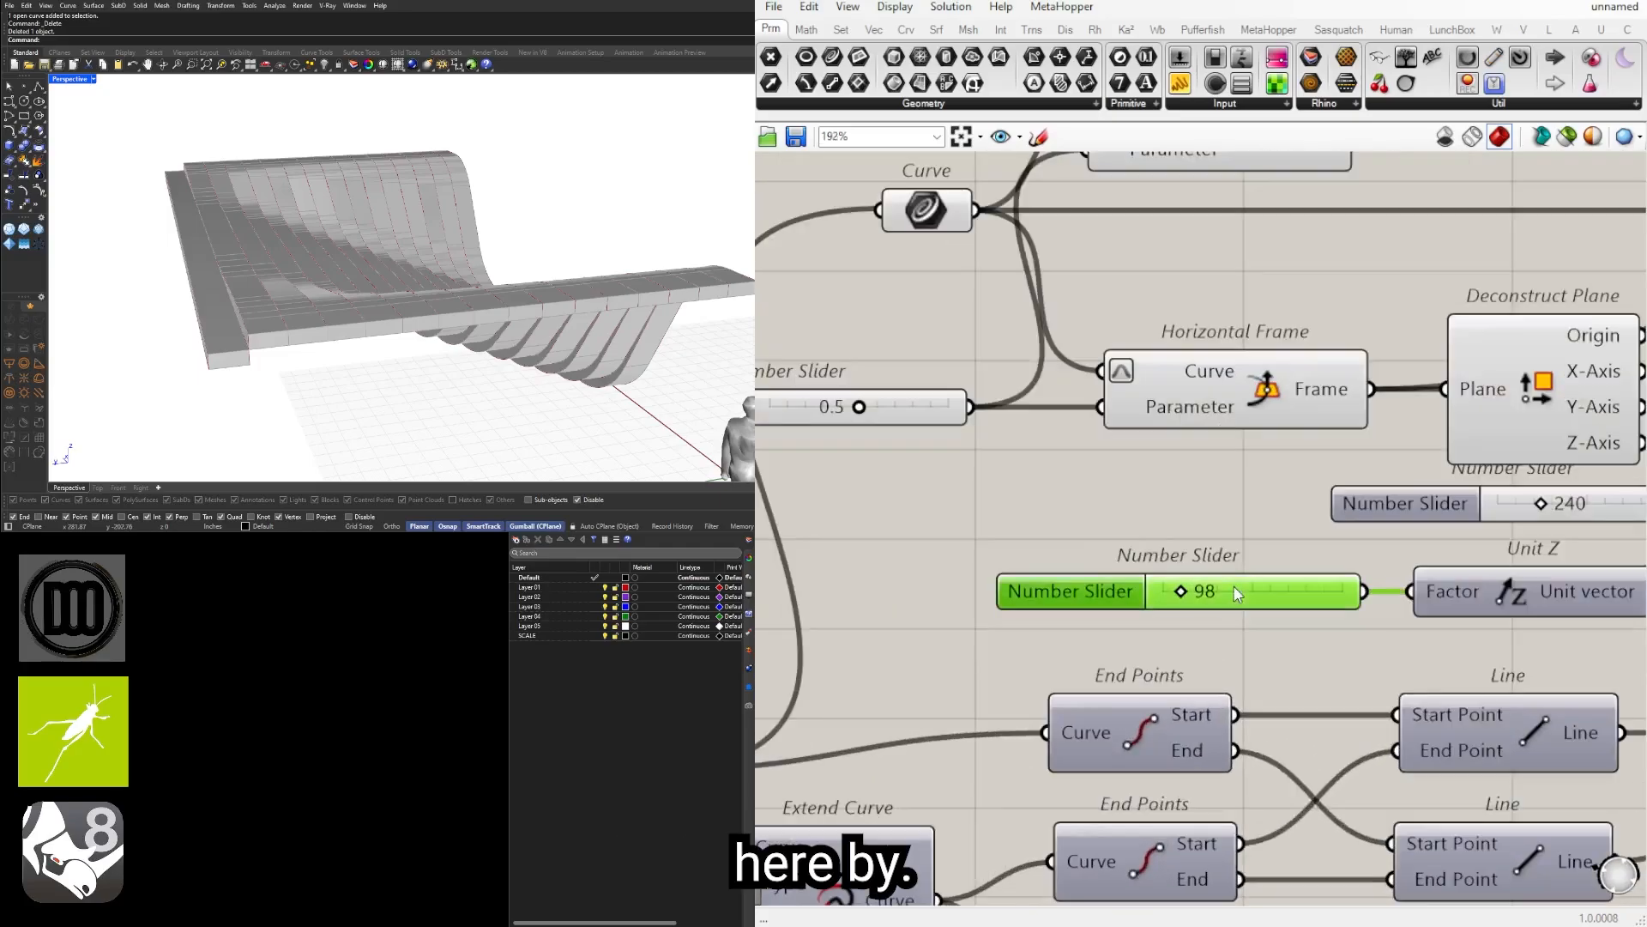
{"action": "left_click", "coordinate": [1146, 525]}
Step: Set the slider driving the Amplitude component to 241
{"action": "right_click_drag", "start_coordinate": [975, 486], "coordinate": [1056, 494]}
{"action": "scroll", "coordinate": [1057, 496], "scroll_direction": "down", "scroll_amount": 2}
{"action": "right_click_drag", "start_coordinate": [1278, 592], "coordinate": [1139, 456]}
{"action": "scroll", "coordinate": [1139, 455], "scroll_direction": "down", "scroll_amount": 1}
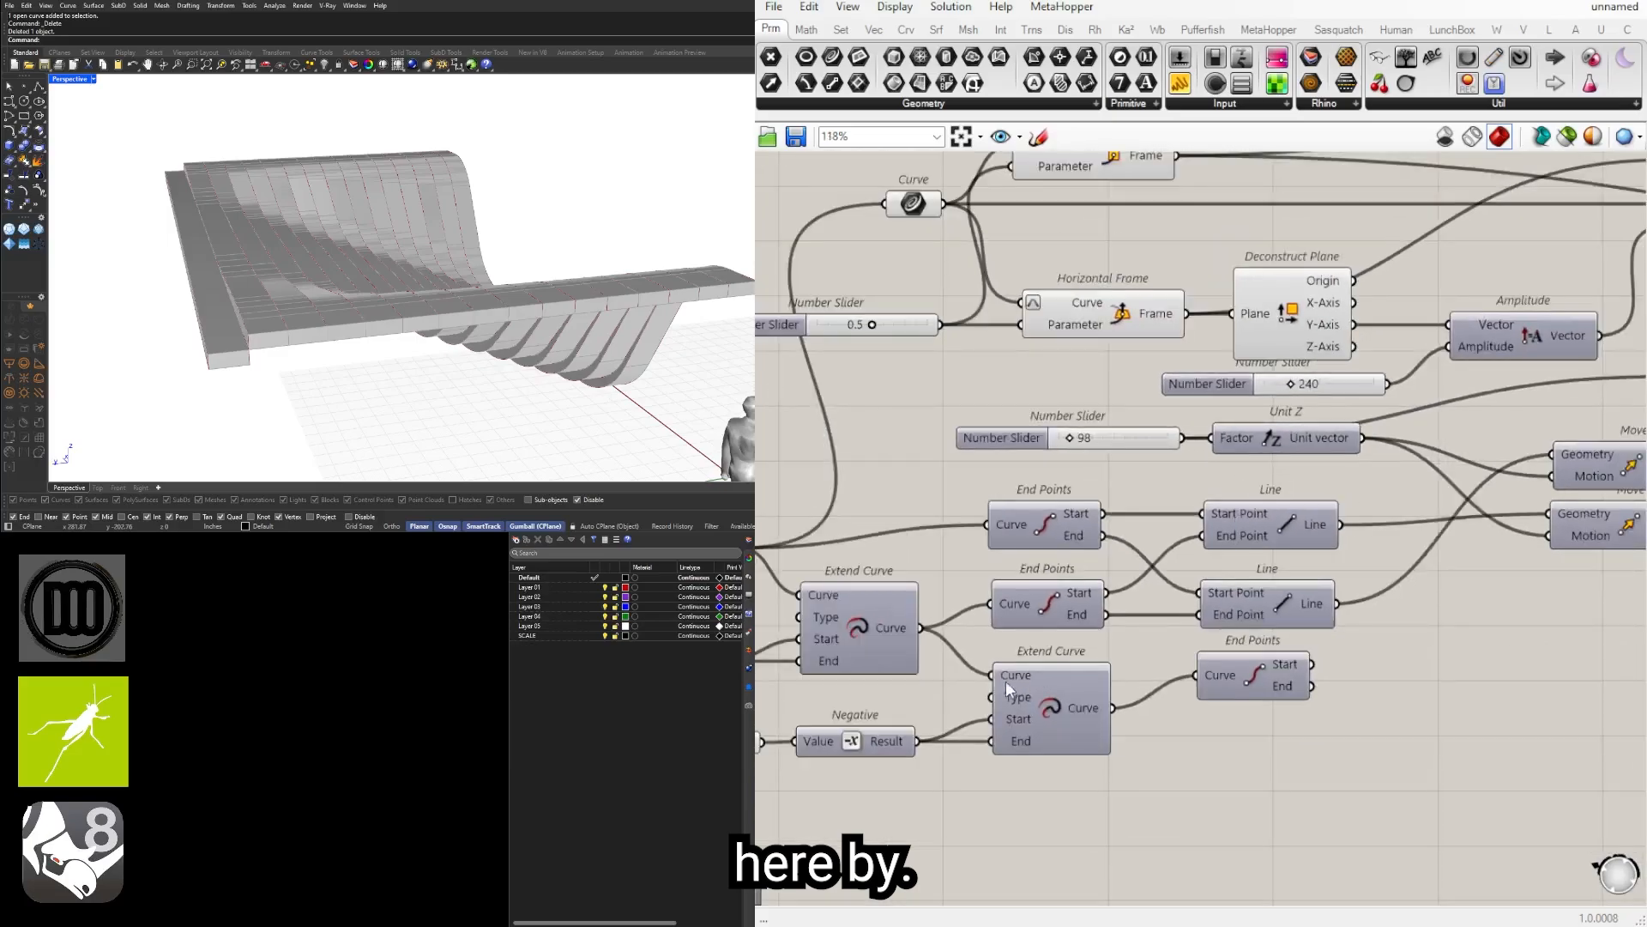
{"action": "right_click_drag", "start_coordinate": [1014, 690], "coordinate": [1383, 638]}
{"action": "scroll", "coordinate": [1427, 650], "scroll_direction": "down", "scroll_amount": 2}
{"action": "right_click_drag", "start_coordinate": [1491, 657], "coordinate": [1028, 713]}
{"action": "scroll", "coordinate": [1083, 492], "scroll_direction": "up", "scroll_amount": 5}
{"action": "double_click", "coordinate": [1248, 476]}
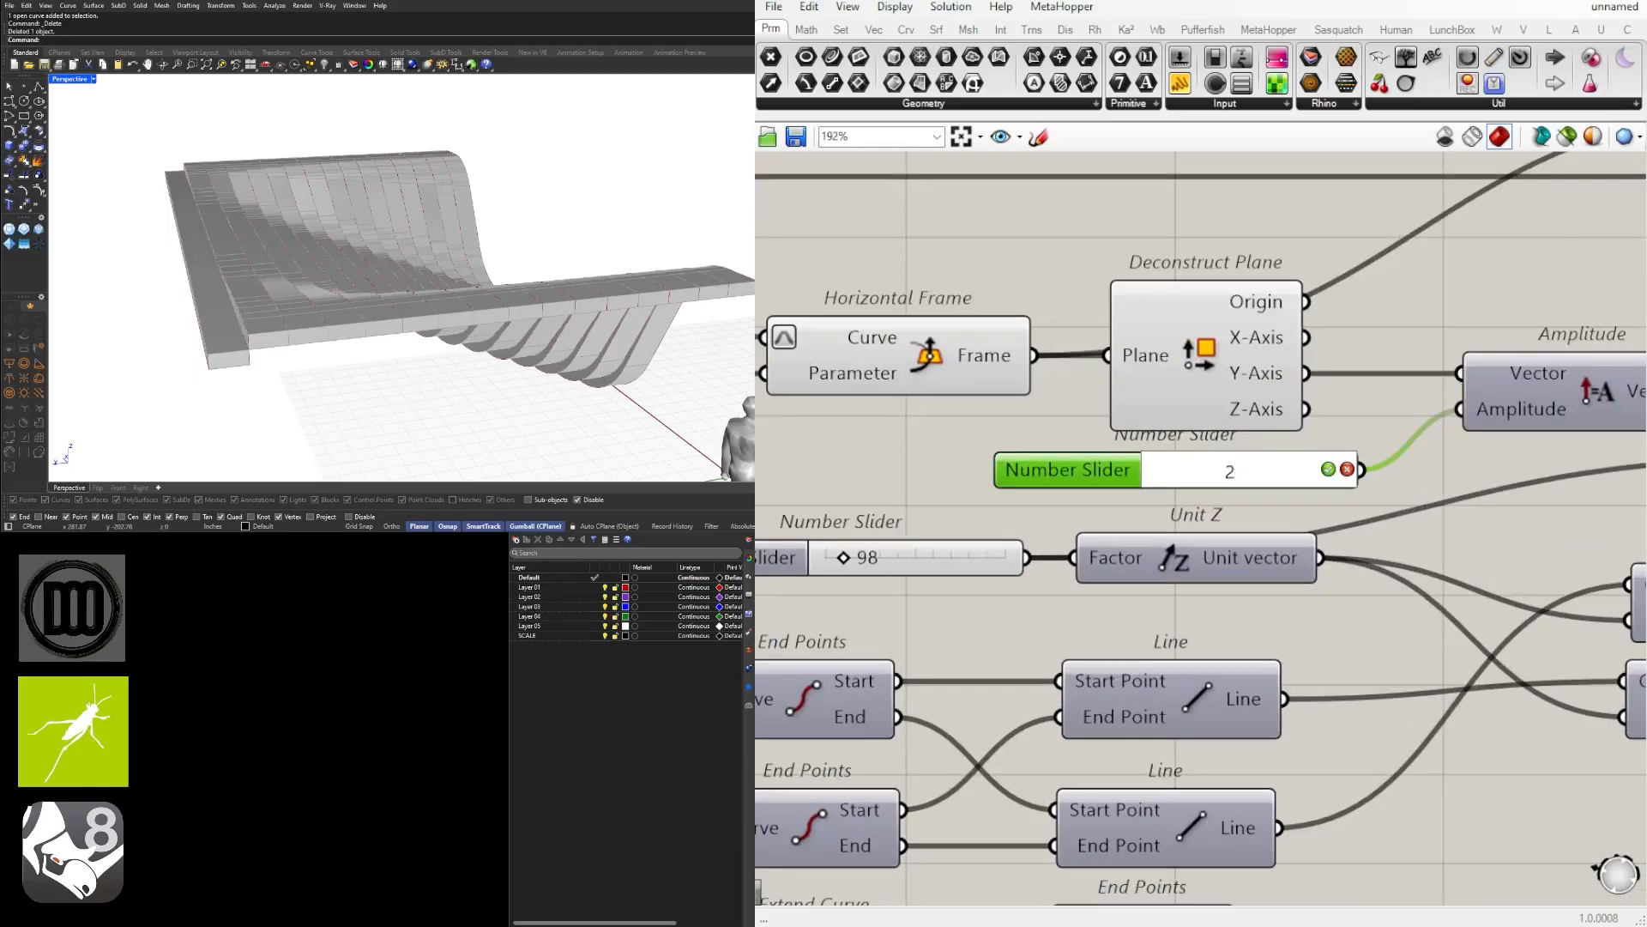
{"action": "key", "text": "Return"}
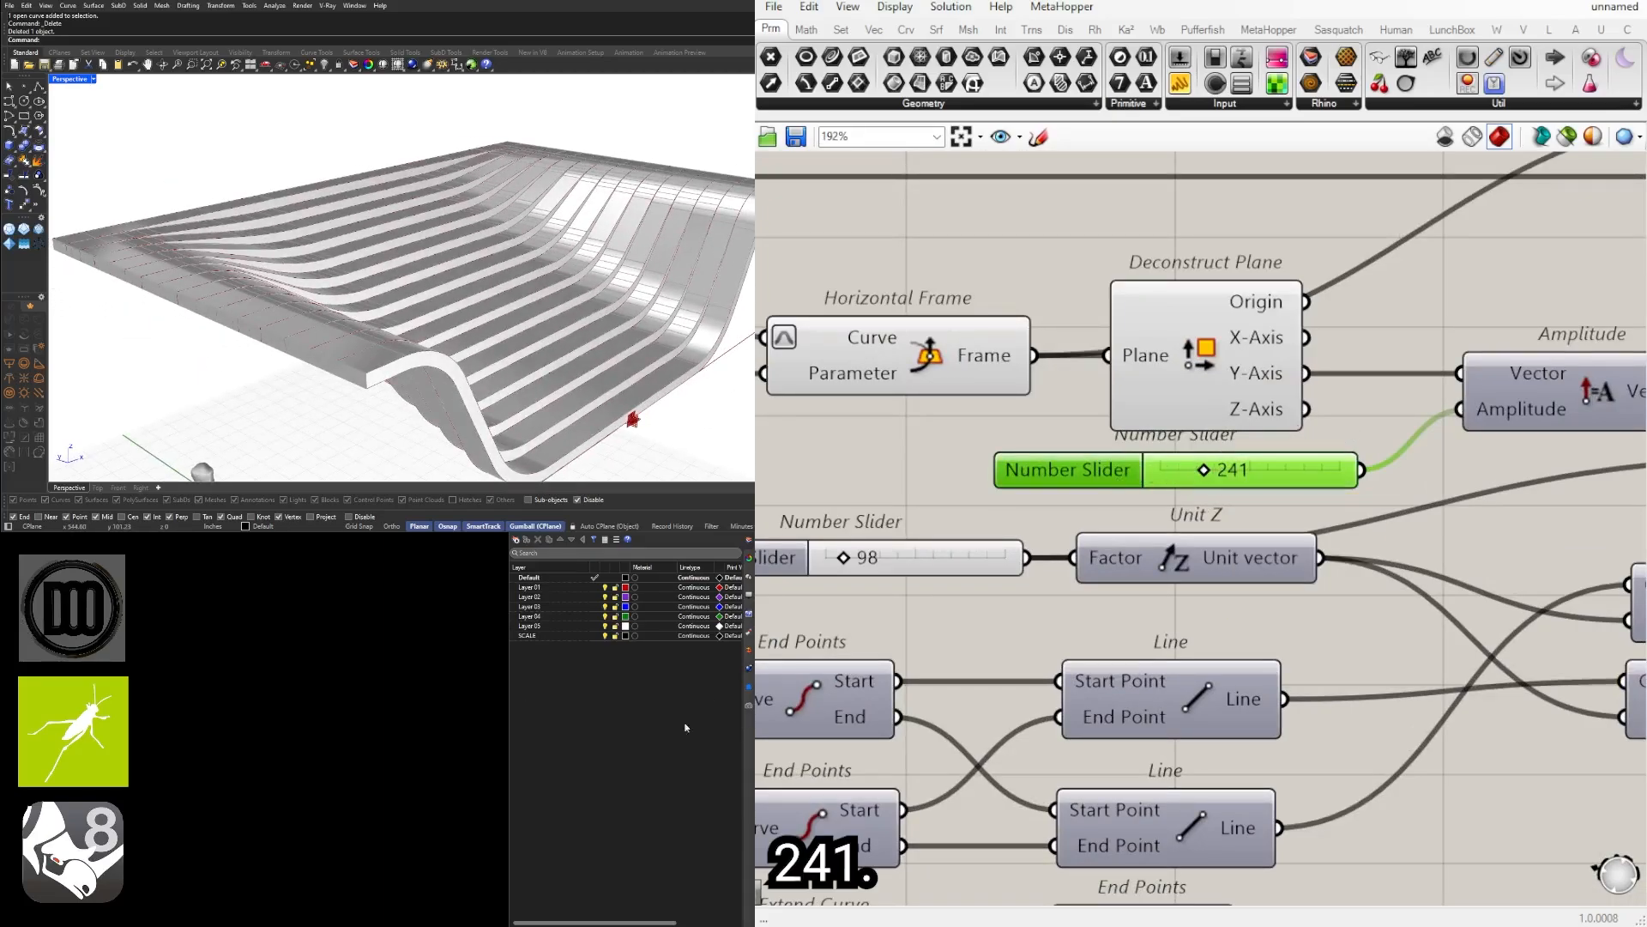
Step: Examine the whole staircase and check the value of the slider driving the base line's Length
{"action": "scroll", "coordinate": [515, 360], "scroll_direction": "down", "scroll_amount": 4}
{"action": "right_click_drag", "start_coordinate": [515, 326], "coordinate": [592, 317]}
{"action": "scroll", "coordinate": [1246, 455], "scroll_direction": "down", "scroll_amount": 6}
{"action": "right_click_drag", "start_coordinate": [1246, 455], "coordinate": [770, 421]}
{"action": "scroll", "coordinate": [769, 421], "scroll_direction": "down", "scroll_amount": 4}
{"action": "scroll", "coordinate": [1115, 493], "scroll_direction": "up", "scroll_amount": 4}
{"action": "right_click_drag", "start_coordinate": [1115, 493], "coordinate": [834, 478]}
{"action": "right_click_drag", "start_coordinate": [1180, 508], "coordinate": [1396, 528]}
{"action": "scroll", "coordinate": [1438, 482], "scroll_direction": "down", "scroll_amount": 2}
{"action": "right_click_drag", "start_coordinate": [1029, 507], "coordinate": [1478, 506]}
{"action": "scroll", "coordinate": [897, 483], "scroll_direction": "up", "scroll_amount": 8}
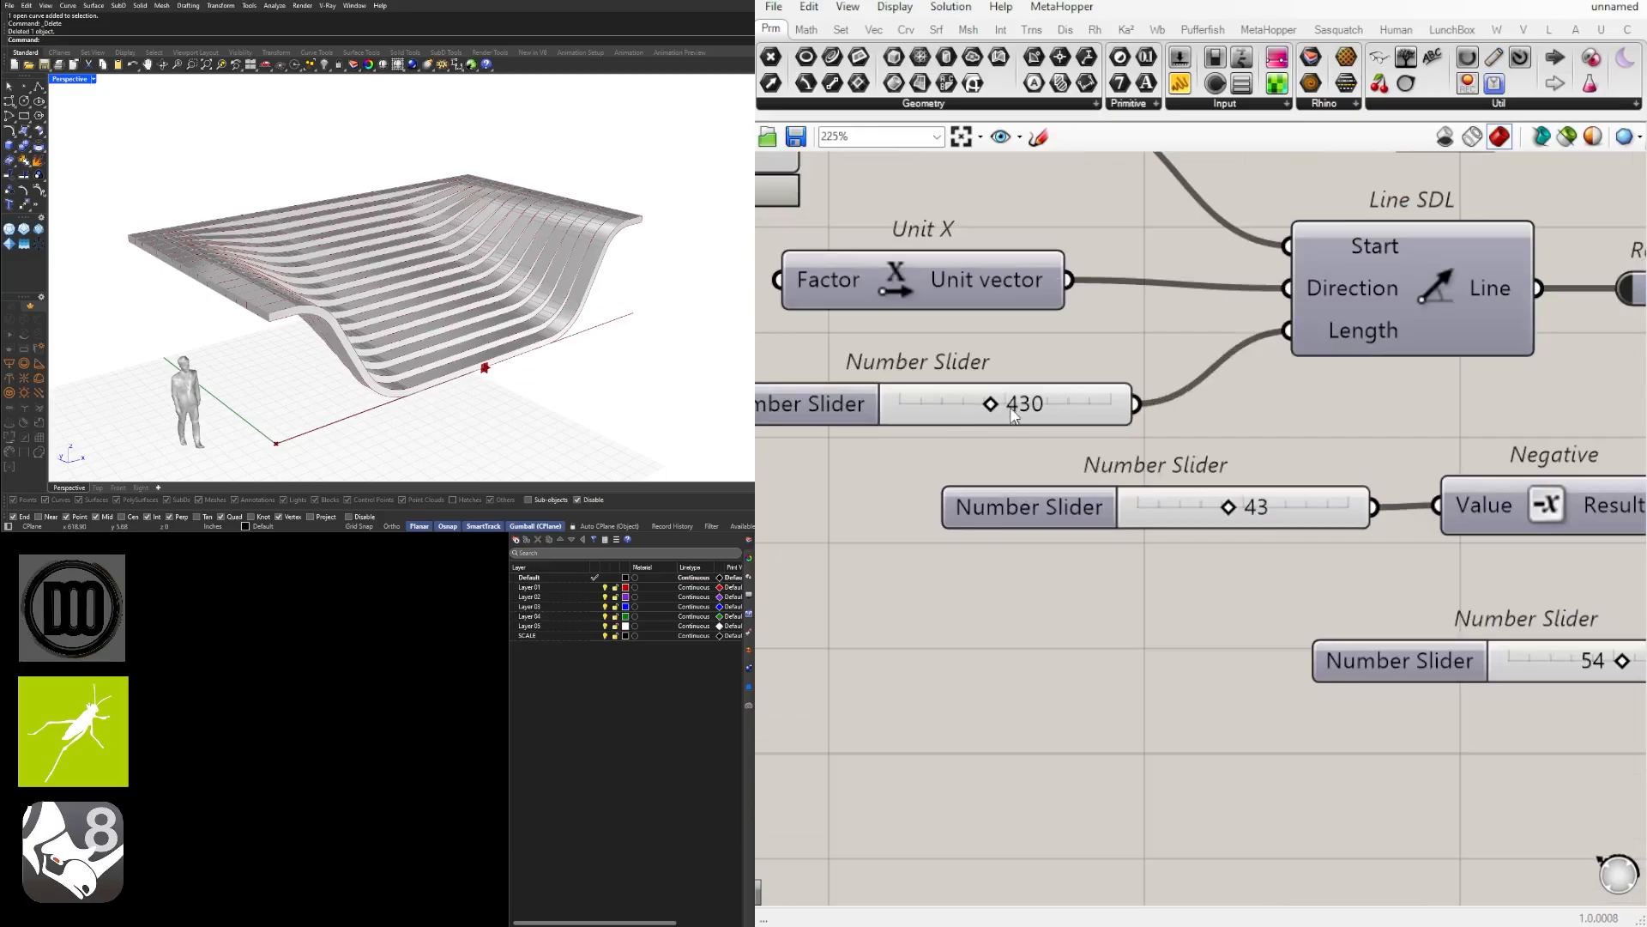
{"action": "mouse_move", "coordinate": [993, 409]}
{"action": "left_mouse_down"}
{"action": "mouse_move", "coordinate": [958, 408]}
{"action": "mouse_move", "coordinate": [1016, 409]}
{"action": "mouse_move", "coordinate": [993, 408]}
{"action": "left_mouse_up"}
{"action": "double_click", "coordinate": [1011, 408]}
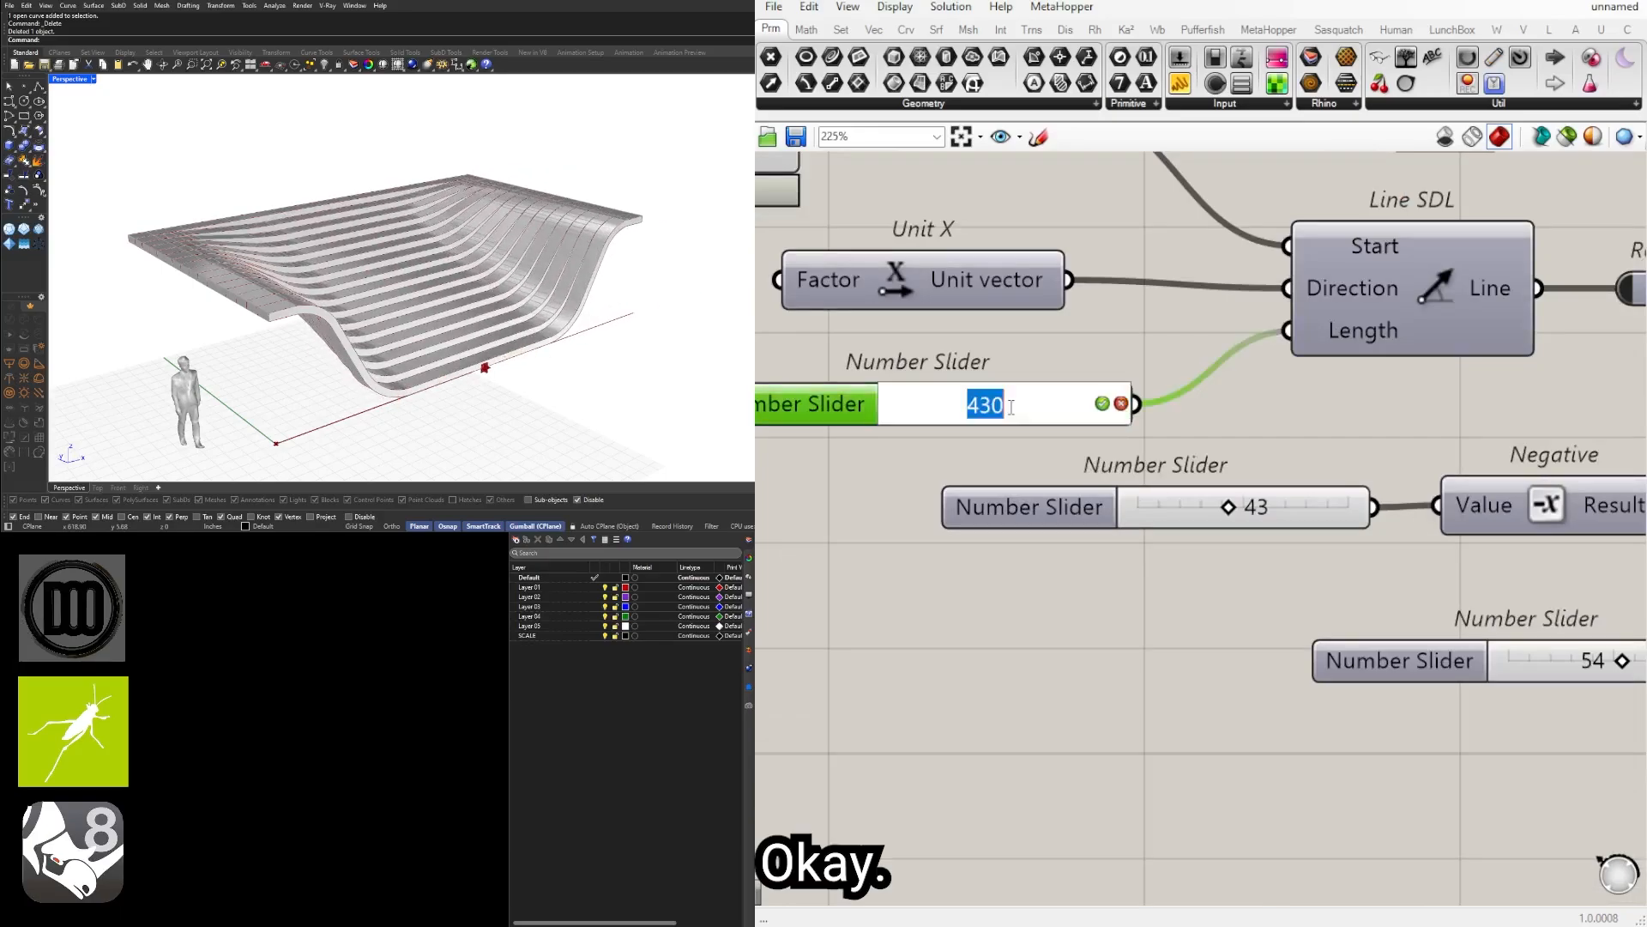
{"action": "left_click", "coordinate": [1236, 312]}
Step: Review the definition from Construct Point through the Move, Join Curves and Fillet components and back to the base Curve container
{"action": "scroll", "coordinate": [1210, 266], "scroll_direction": "down", "scroll_amount": 5}
{"action": "right_click_drag", "start_coordinate": [1424, 189], "coordinate": [1446, 436]}
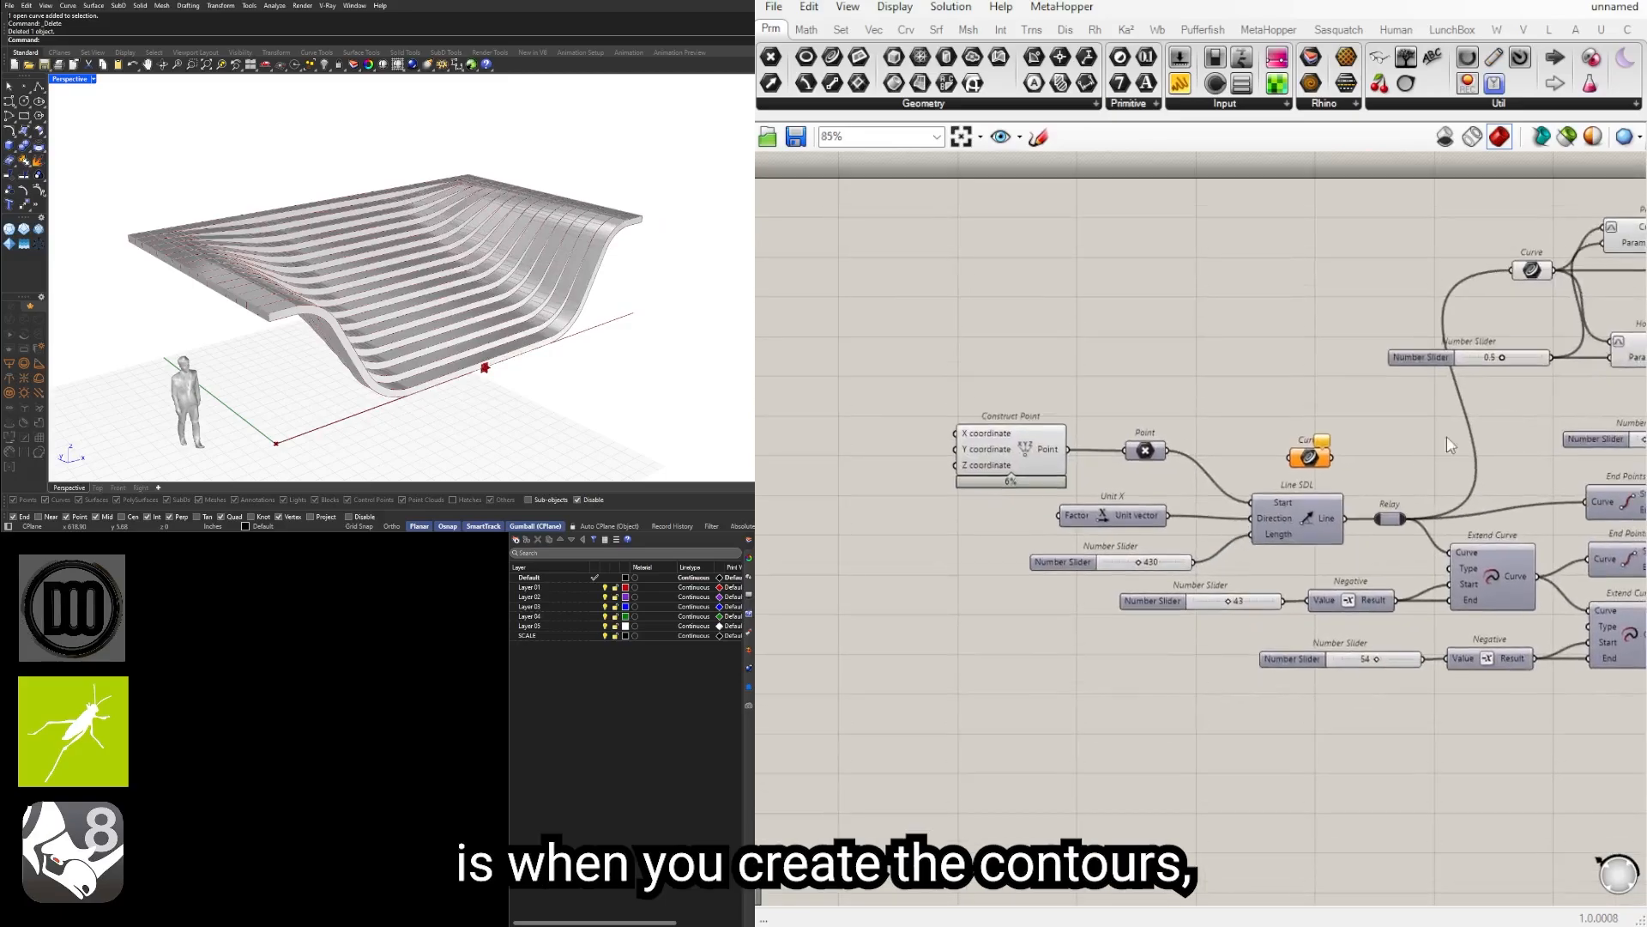
{"action": "right_click_drag", "start_coordinate": [1606, 381], "coordinate": [1408, 364]}
{"action": "scroll", "coordinate": [1540, 433], "scroll_direction": "down", "scroll_amount": 2}
{"action": "right_click_drag", "start_coordinate": [1544, 446], "coordinate": [1015, 505]}
{"action": "scroll", "coordinate": [1565, 500], "scroll_direction": "up", "scroll_amount": 2}
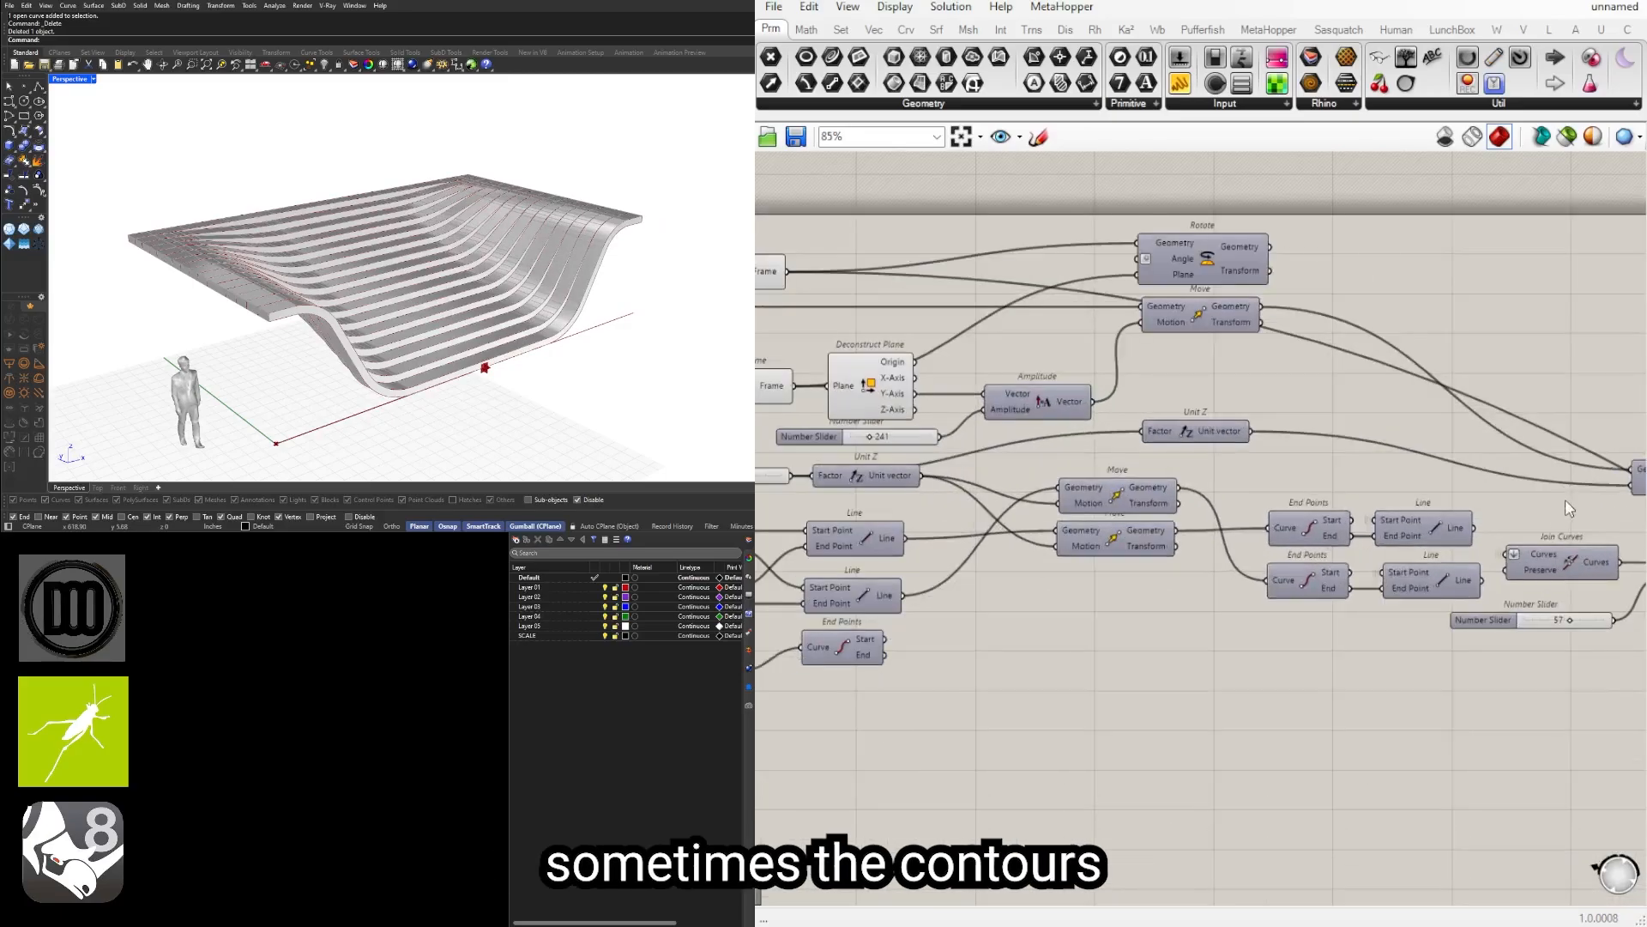
{"action": "right_click_drag", "start_coordinate": [1607, 528], "coordinate": [1426, 556]}
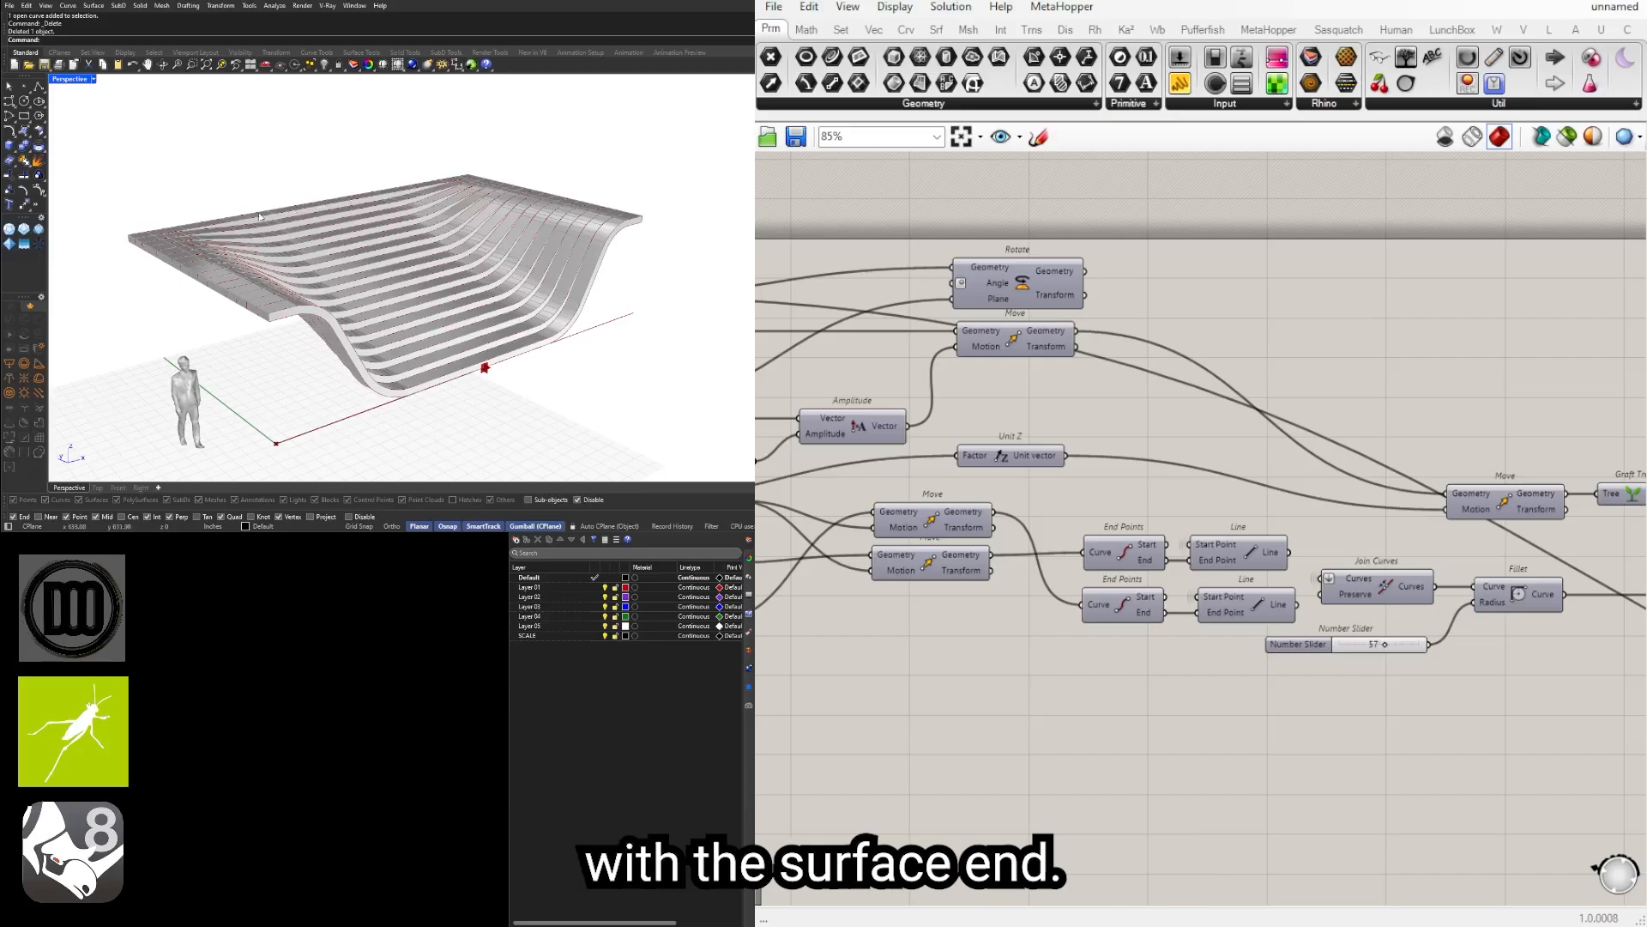
{"action": "right_click_drag", "start_coordinate": [1052, 471], "coordinate": [1479, 439]}
{"action": "scroll", "coordinate": [1478, 439], "scroll_direction": "down", "scroll_amount": 2}
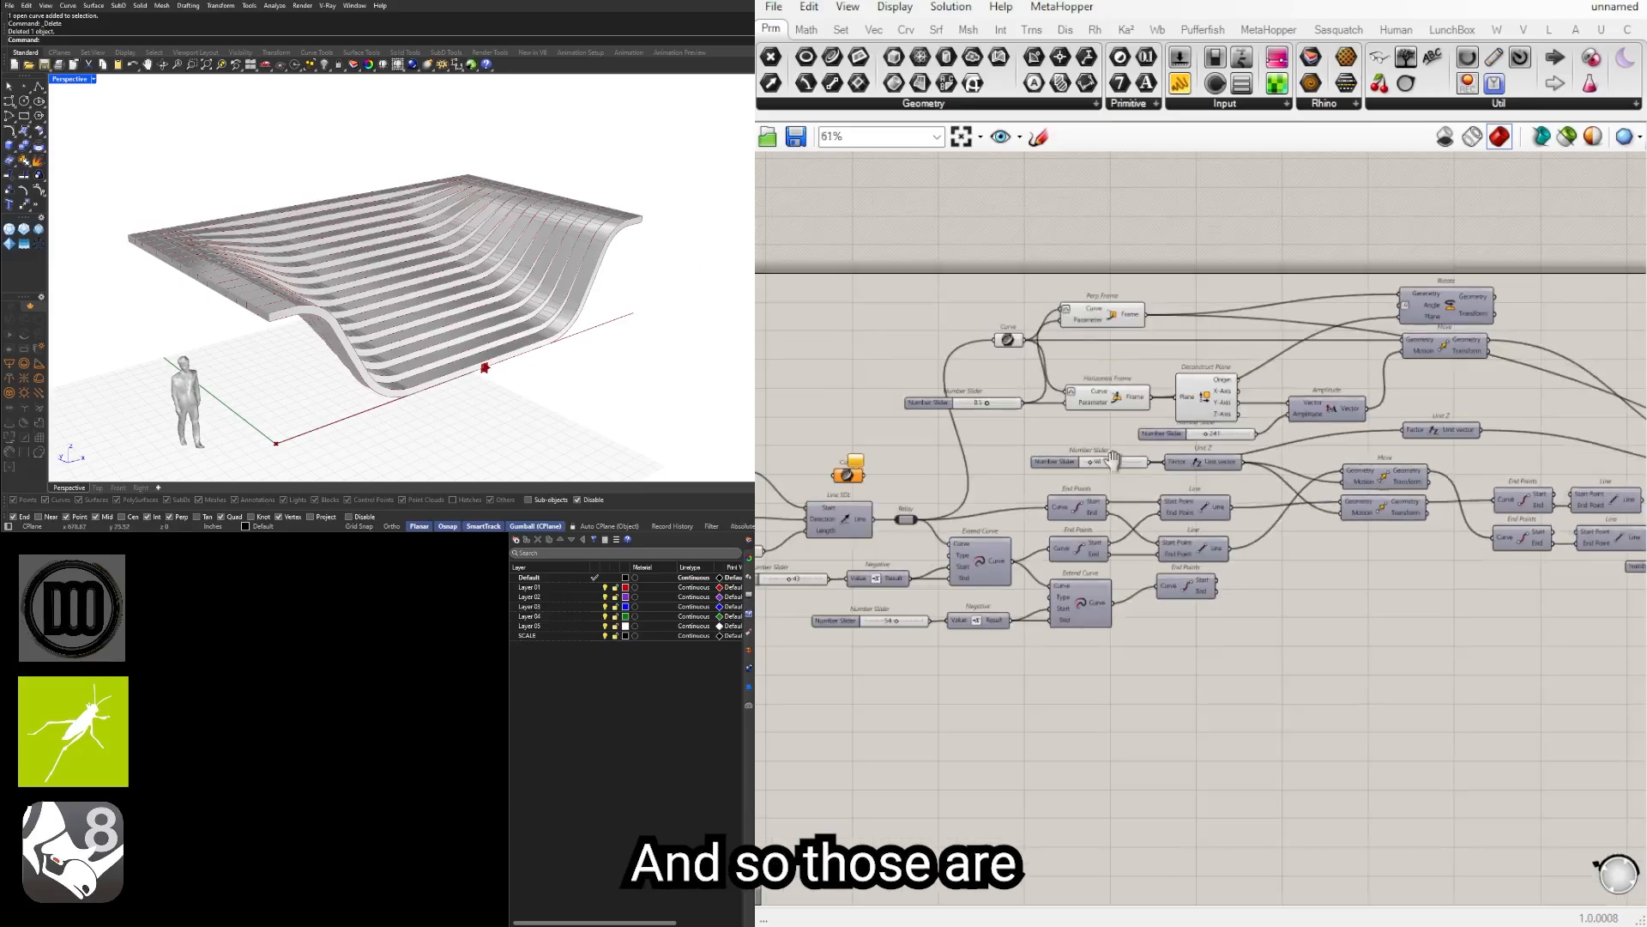
{"action": "scroll", "coordinate": [1016, 367], "scroll_direction": "up", "scroll_amount": 5}
{"action": "right_click_drag", "start_coordinate": [1016, 367], "coordinate": [1306, 424]}
{"action": "left_click", "coordinate": [1298, 360]}
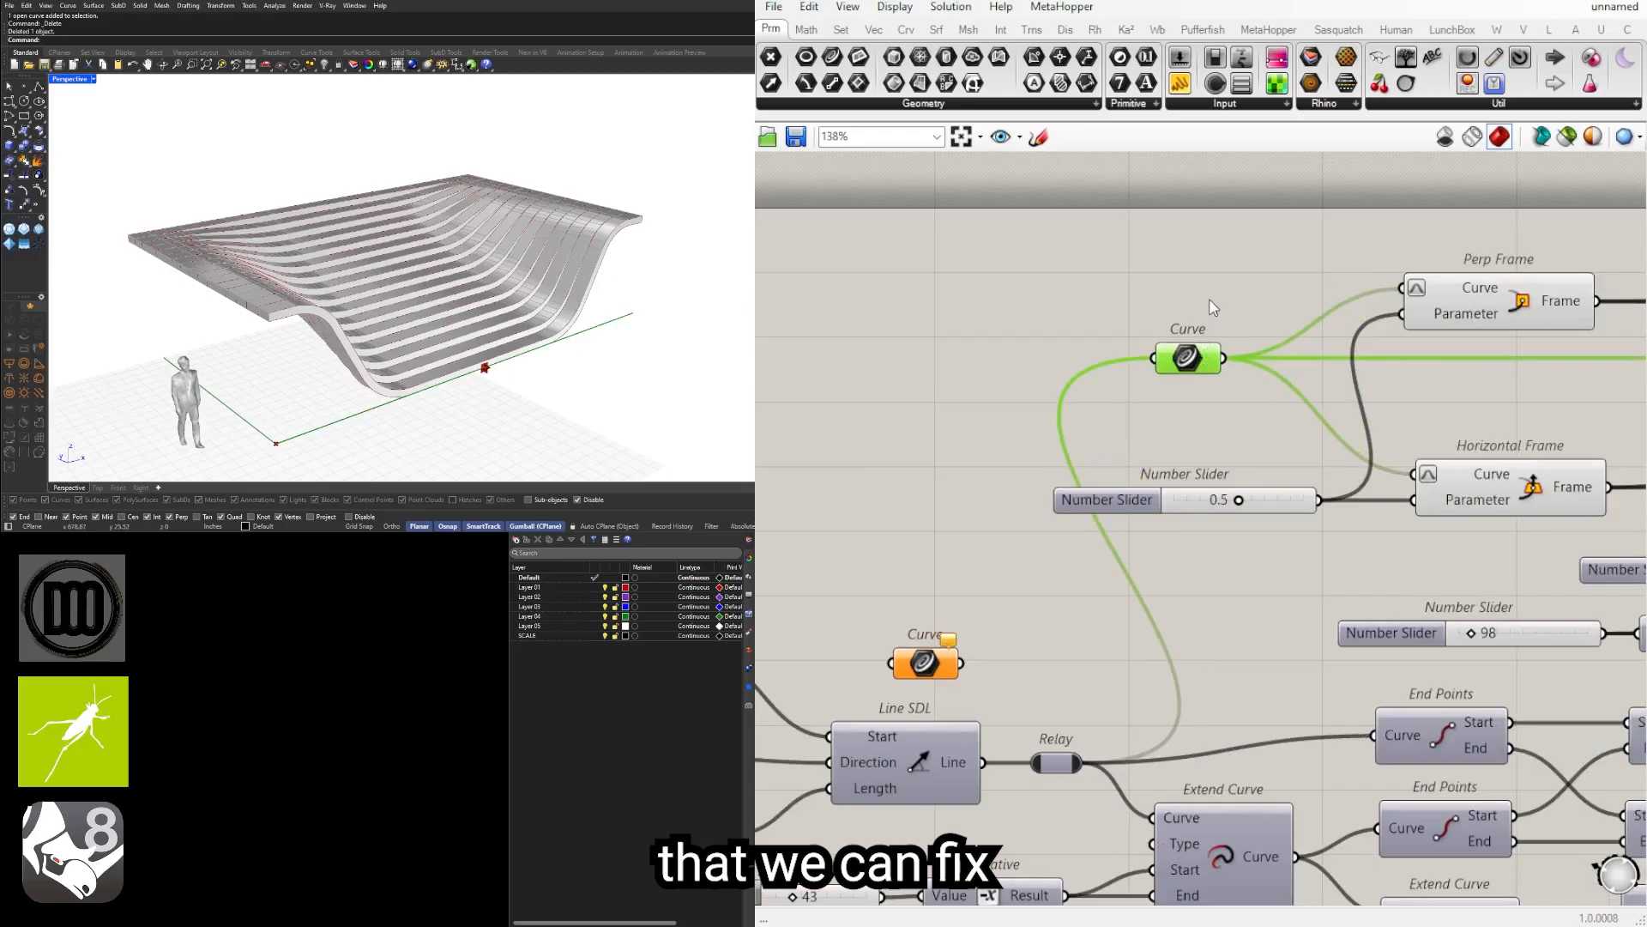
{"action": "left_click", "coordinate": [1331, 522]}
Step: Try 120 on the slider driving Unit Z's Factor, then settle on 100
{"action": "scroll", "coordinate": [1017, 578], "scroll_direction": "down", "scroll_amount": 3}
{"action": "scroll", "coordinate": [1016, 584], "scroll_direction": "up", "scroll_amount": 6}
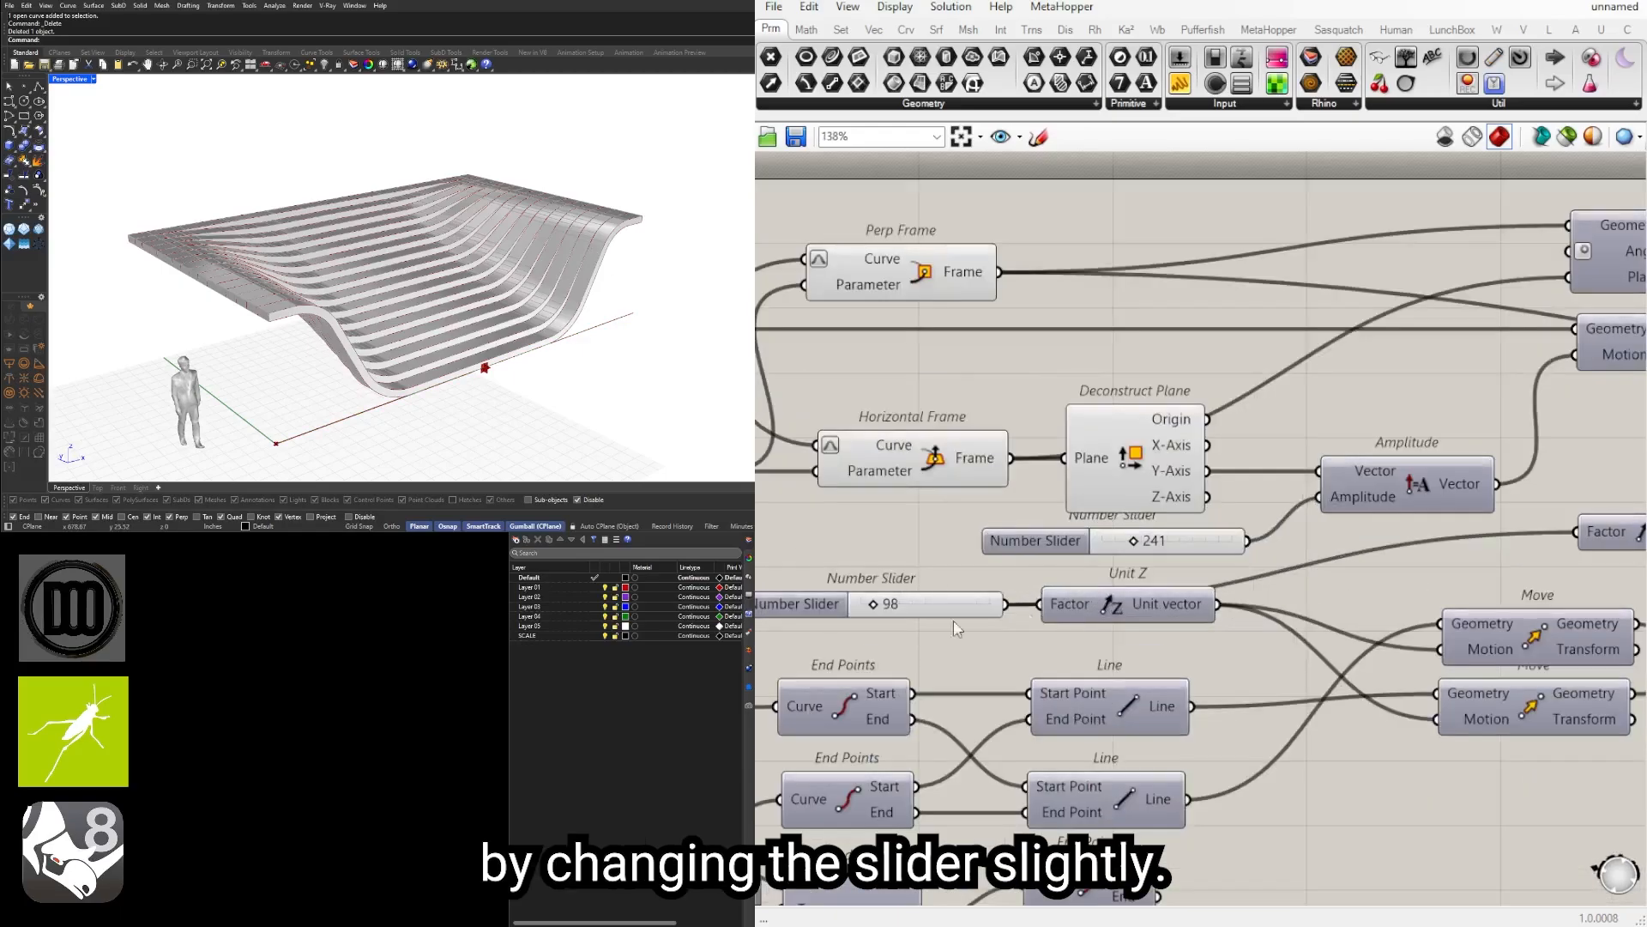
{"action": "left_click", "coordinate": [1118, 592]}
{"action": "double_click", "coordinate": [1118, 592]}
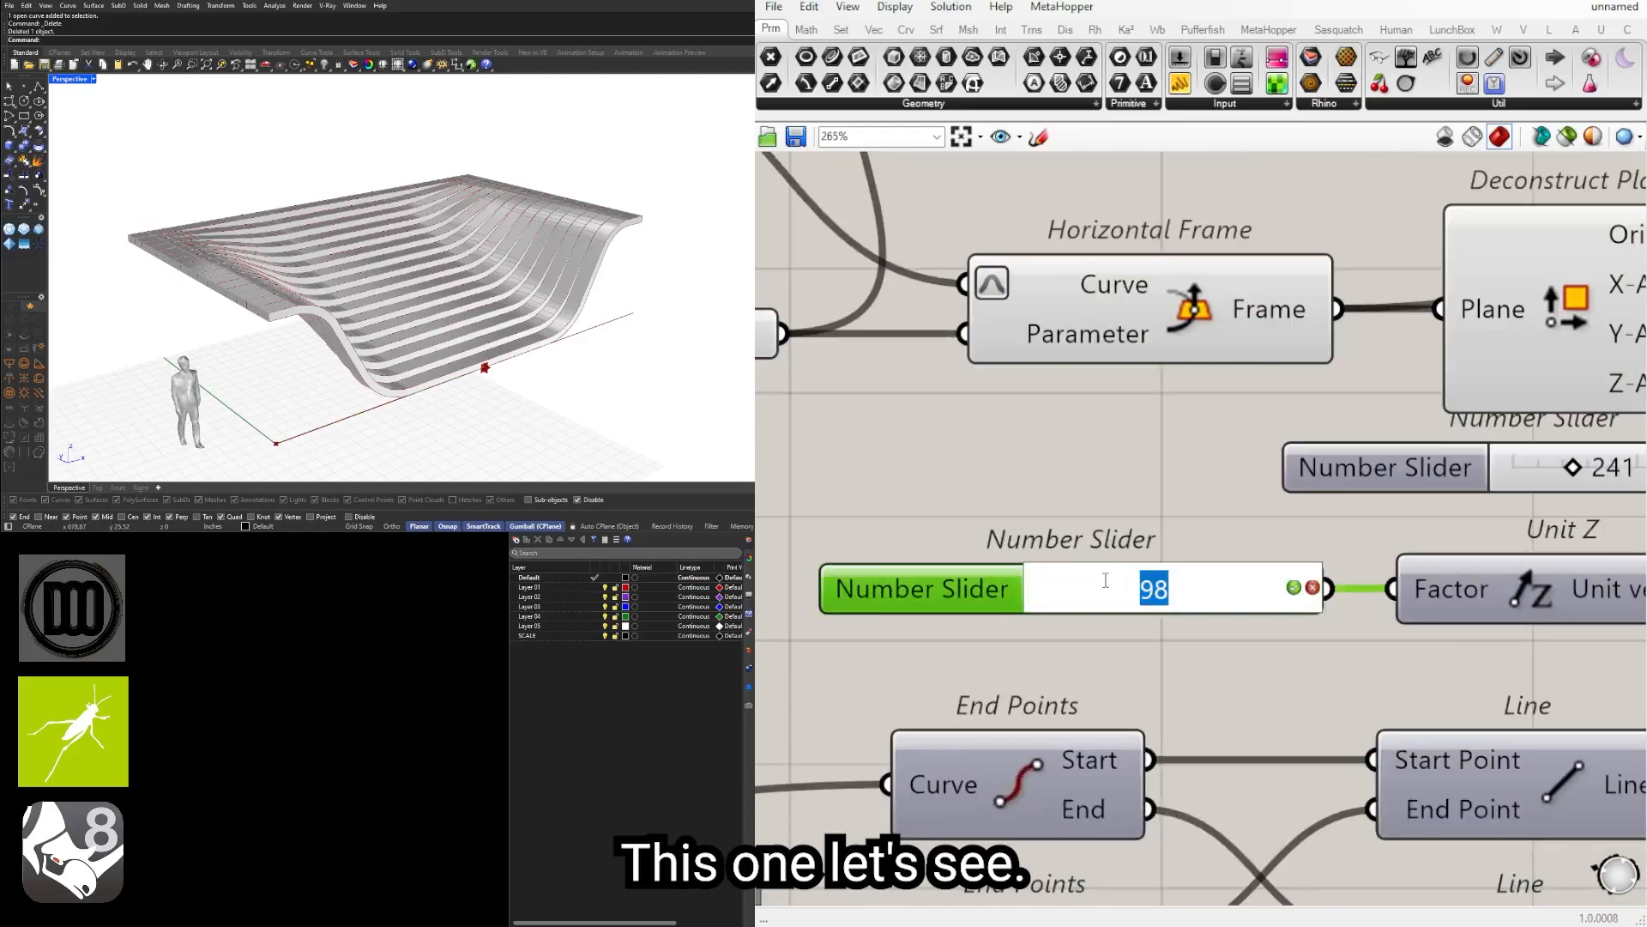
{"action": "type", "text": "120"}
{"action": "key", "text": "Return"}
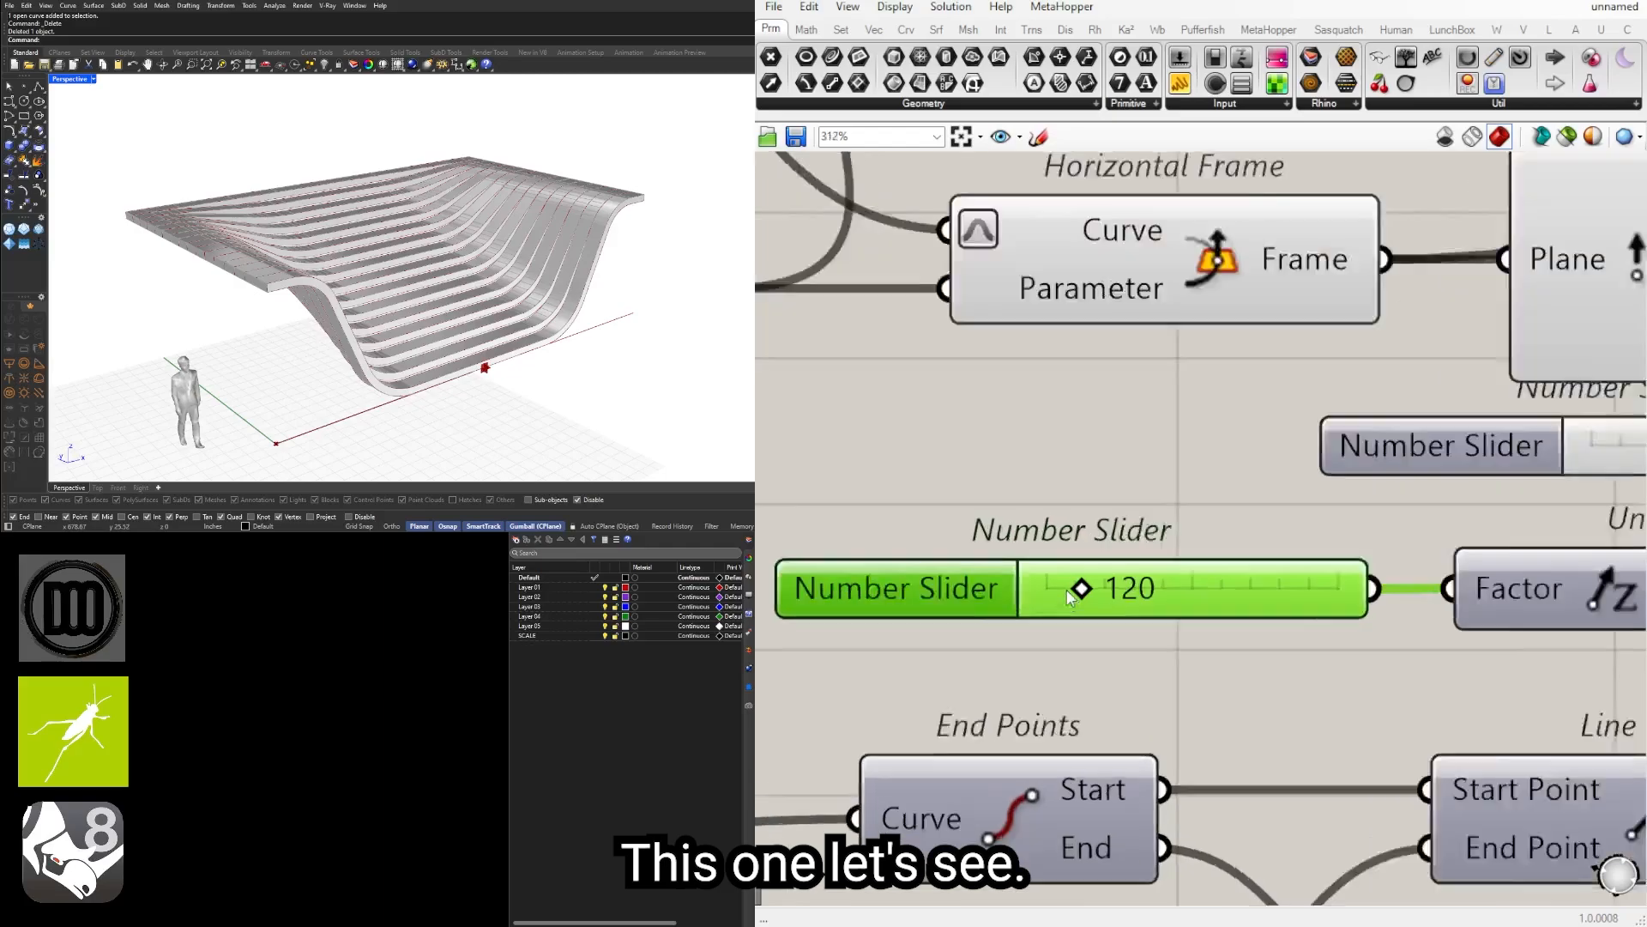
{"action": "scroll", "coordinate": [1022, 598], "scroll_direction": "up", "scroll_amount": 3}
{"action": "left_click_drag", "start_coordinate": [1088, 586], "coordinate": [1082, 588]}
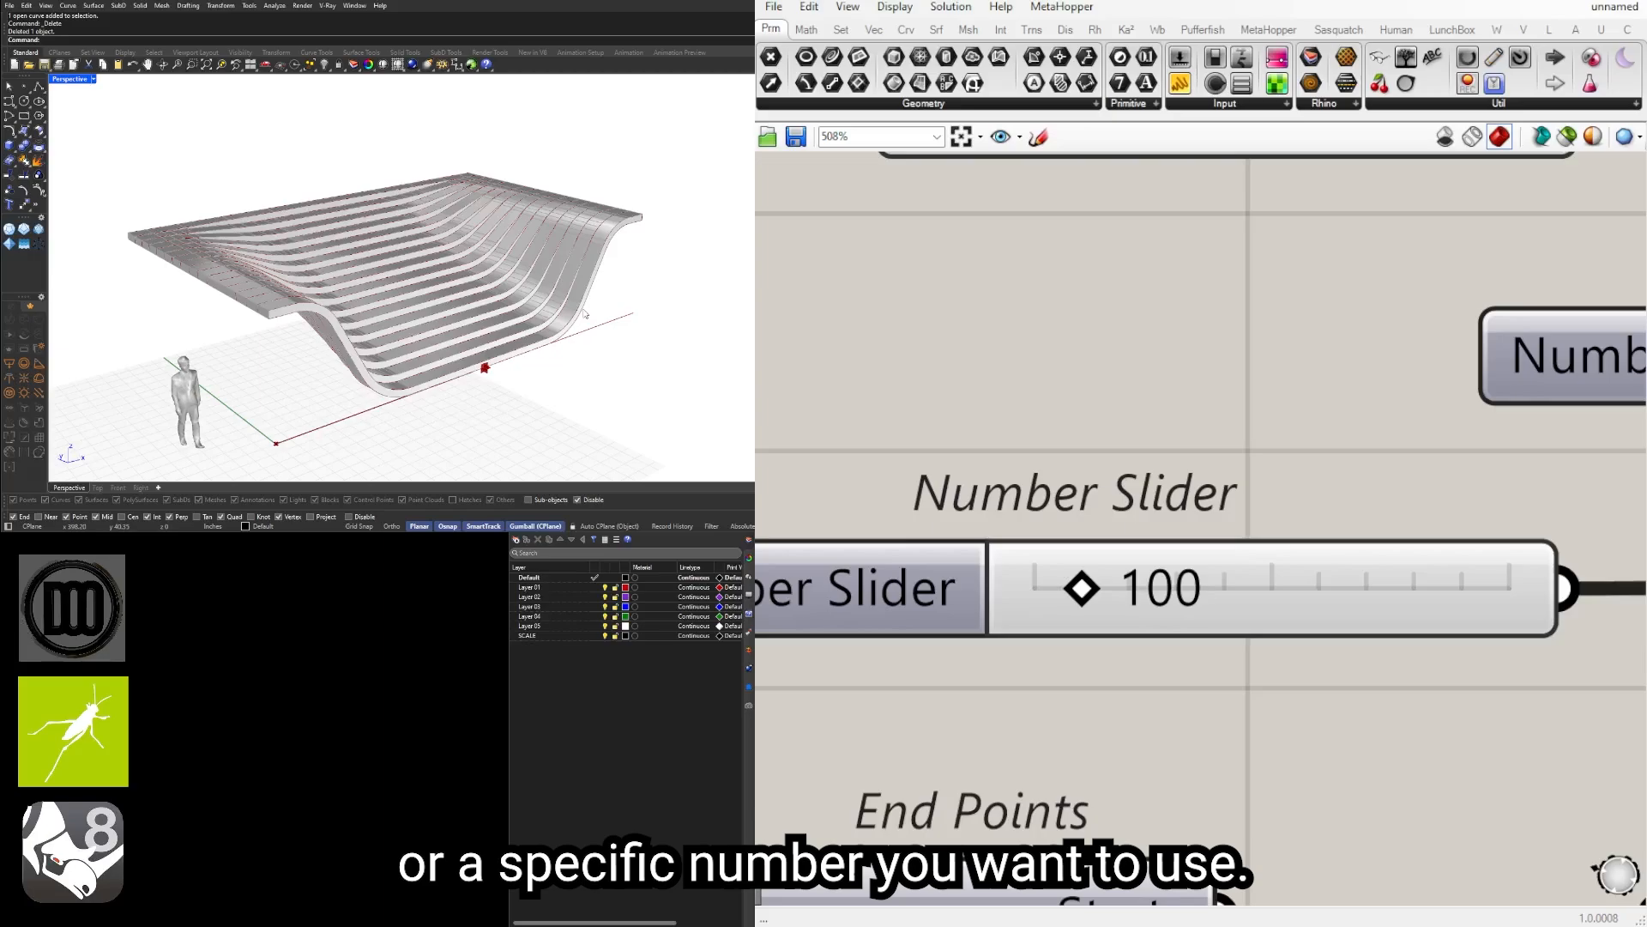
Step: Draw a straight single-segment polyline in the Rhino viewport beside the stairs
{"action": "scroll", "coordinate": [1108, 619], "scroll_direction": "down", "scroll_amount": 8}
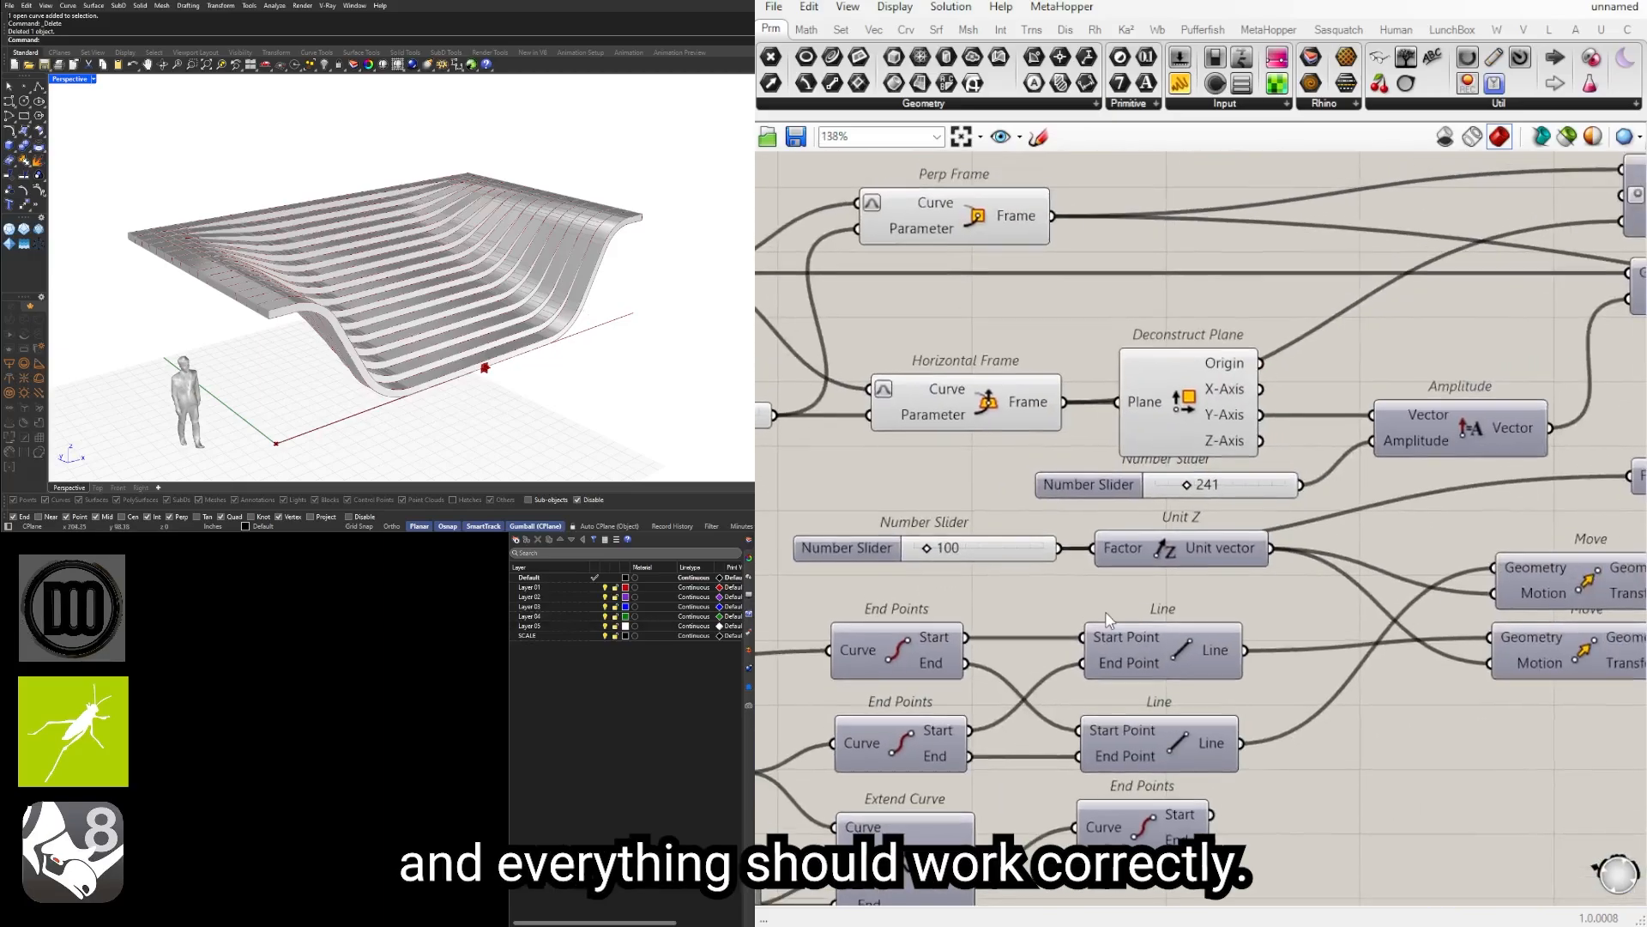
{"action": "right_click_drag", "start_coordinate": [611, 330], "coordinate": [519, 291]}
{"action": "scroll", "coordinate": [468, 287], "scroll_direction": "down", "scroll_amount": 4}
{"action": "right_click_drag", "start_coordinate": [412, 257], "coordinate": [428, 310]}
{"action": "scroll", "coordinate": [1332, 431], "scroll_direction": "down", "scroll_amount": 5}
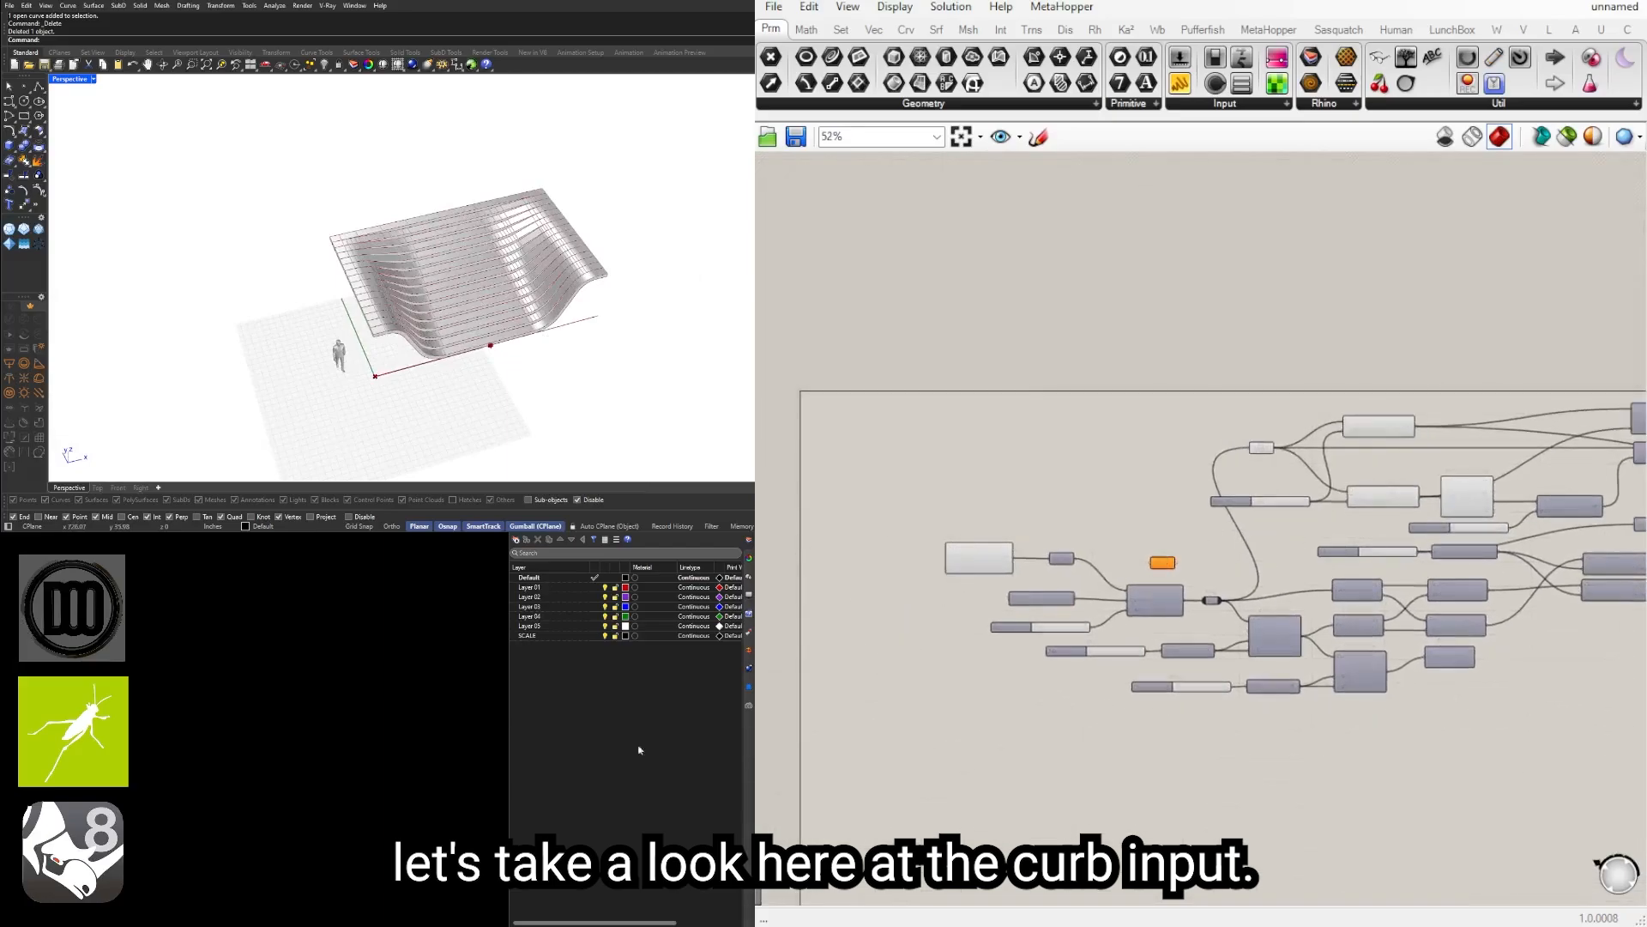
{"action": "scroll", "coordinate": [308, 196], "scroll_direction": "up", "scroll_amount": 4}
{"action": "right_click_drag", "start_coordinate": [309, 196], "coordinate": [95, 124]}
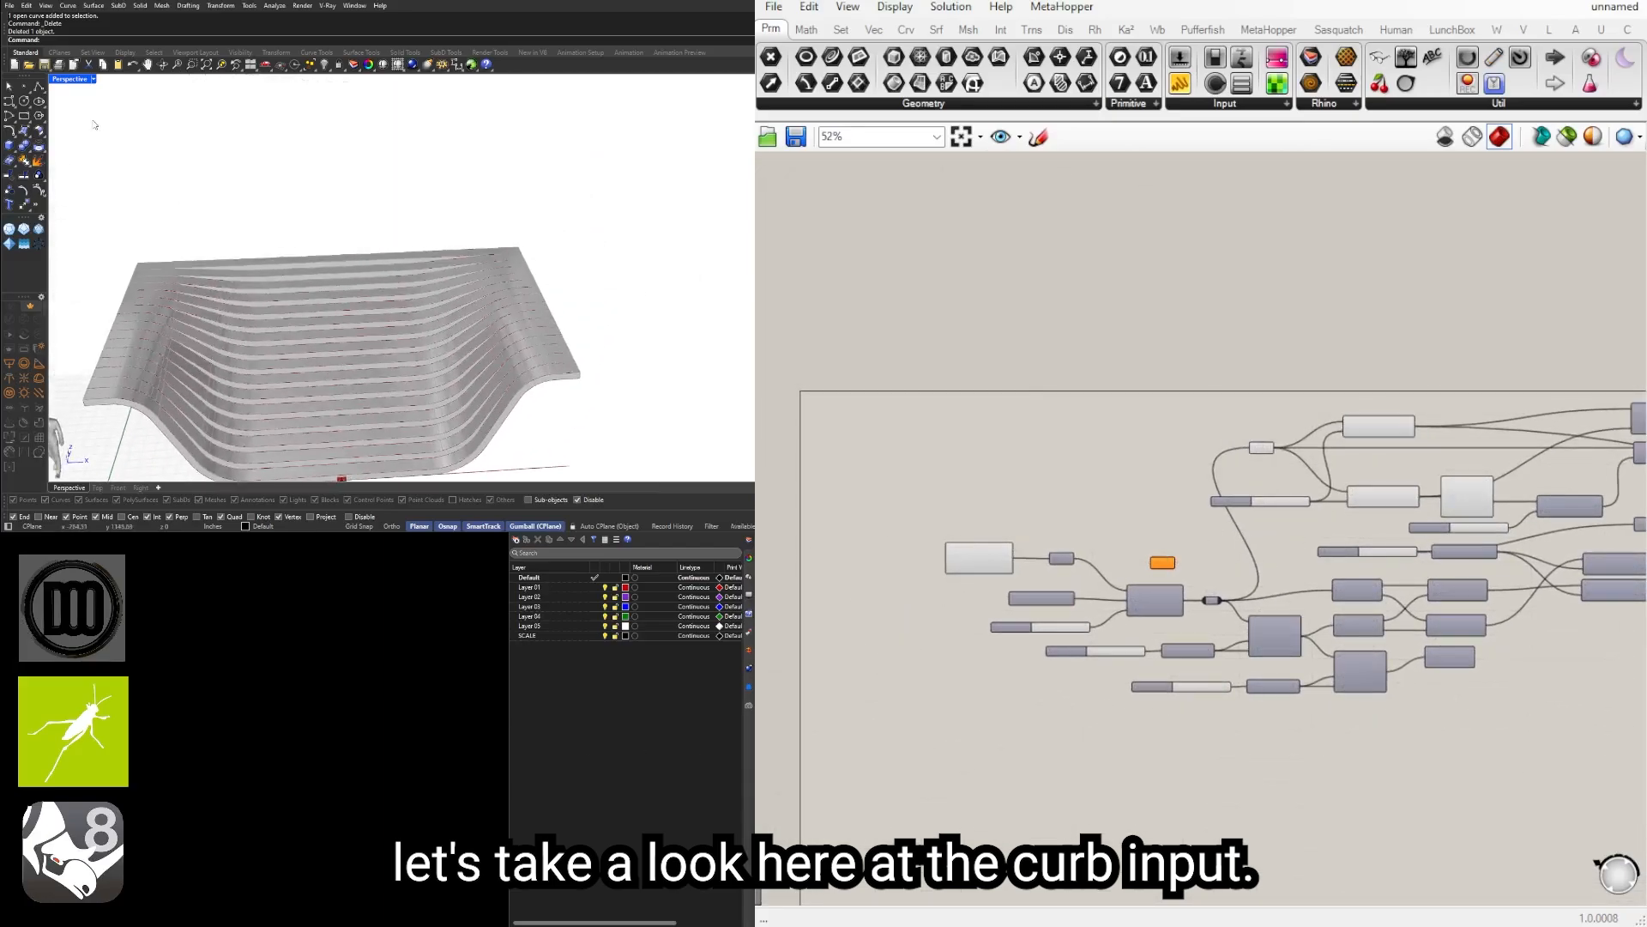
{"action": "left_click", "coordinate": [40, 92]}
{"action": "scroll", "coordinate": [166, 166], "scroll_direction": "down", "scroll_amount": 6}
{"action": "right_click_drag", "start_coordinate": [172, 172], "coordinate": [205, 213]}
{"action": "left_click", "coordinate": [390, 255]}
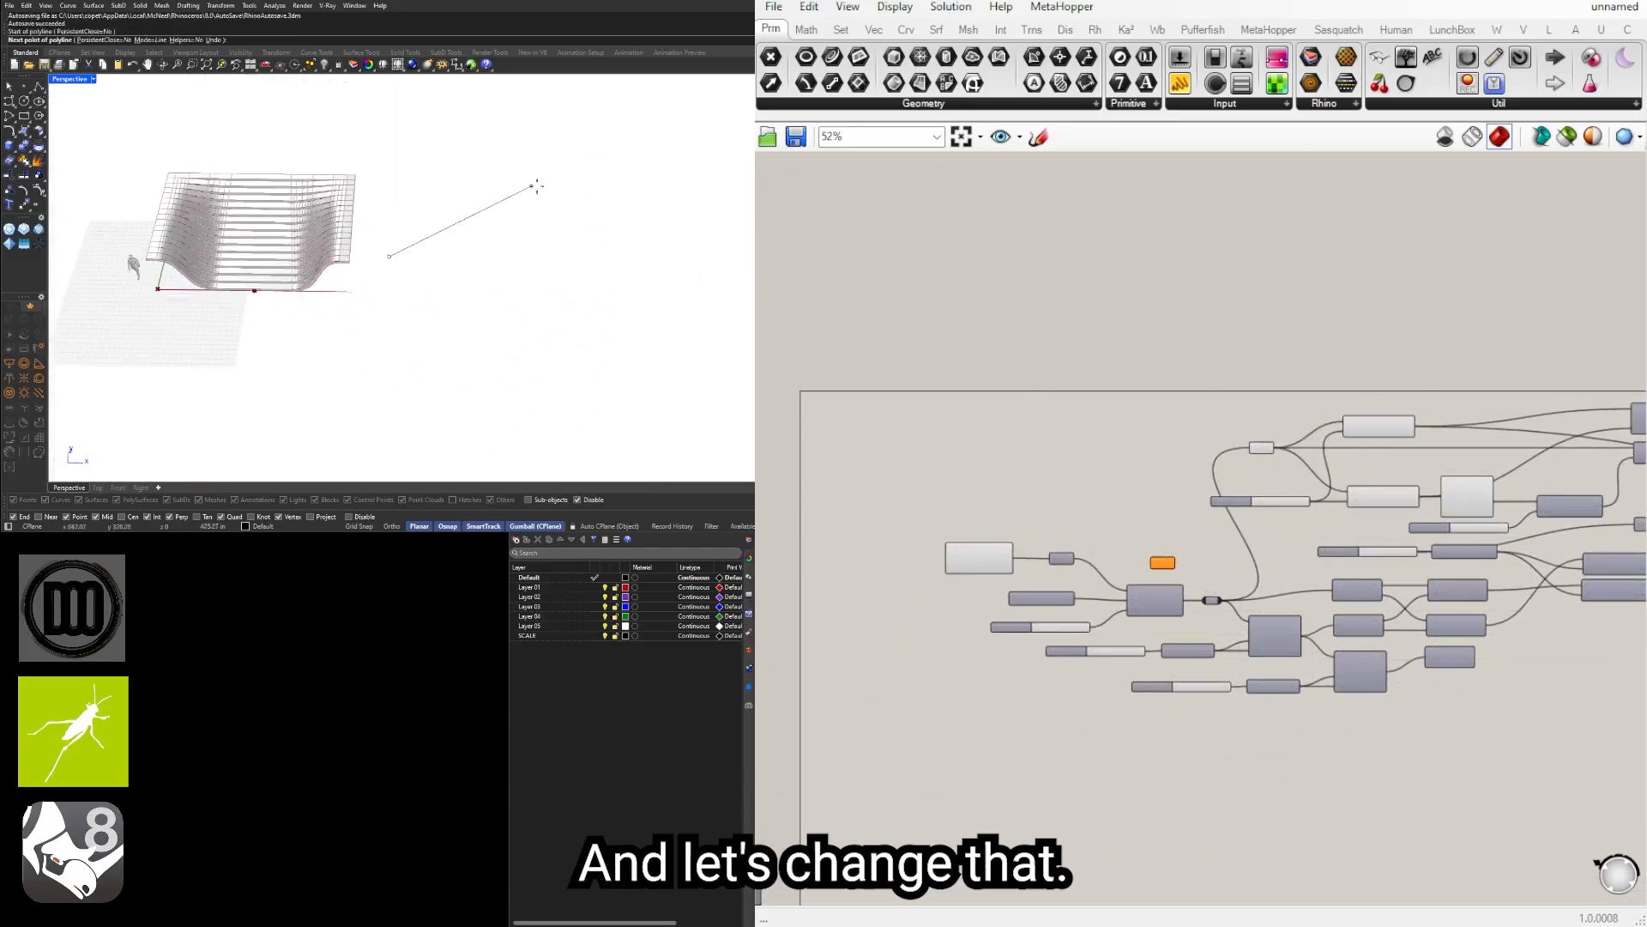
{"action": "left_click", "coordinate": [553, 181]}
{"action": "right_click", "coordinate": [536, 196]}
Step: Reference the drawn line in the empty Curve container and connect it to the Relay in place of Line SDL's output
{"action": "left_click", "coordinate": [533, 198]}
{"action": "scroll", "coordinate": [1239, 525], "scroll_direction": "up", "scroll_amount": 5}
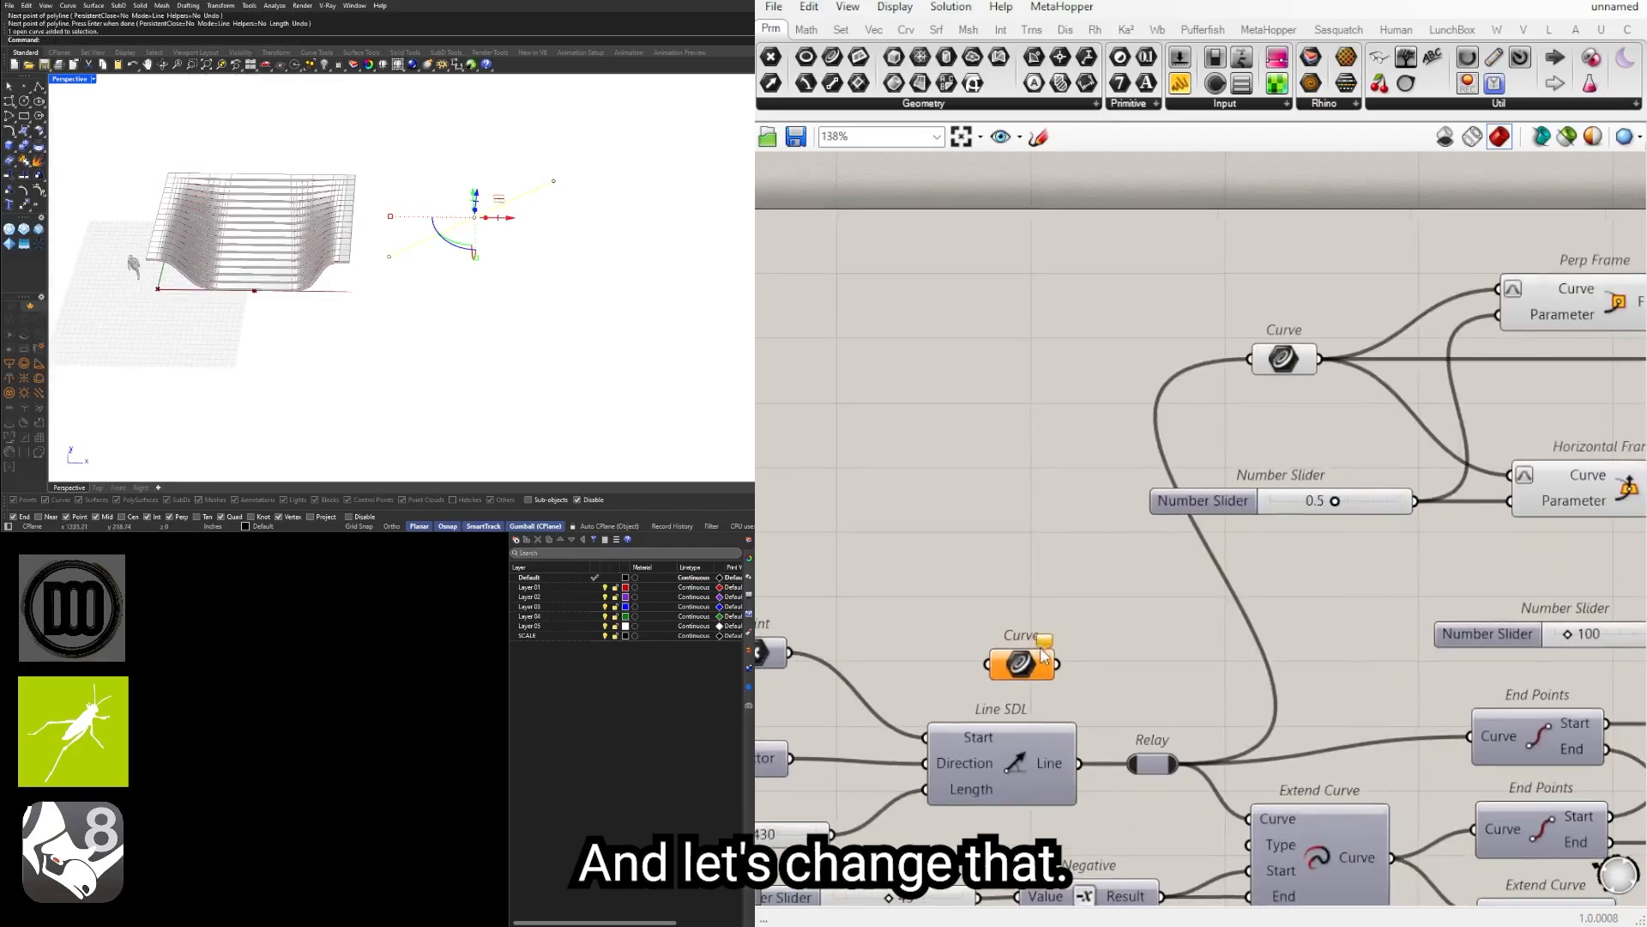
{"action": "right_click", "coordinate": [1000, 665]}
{"action": "left_click", "coordinate": [945, 631]}
{"action": "right_click", "coordinate": [1025, 666]}
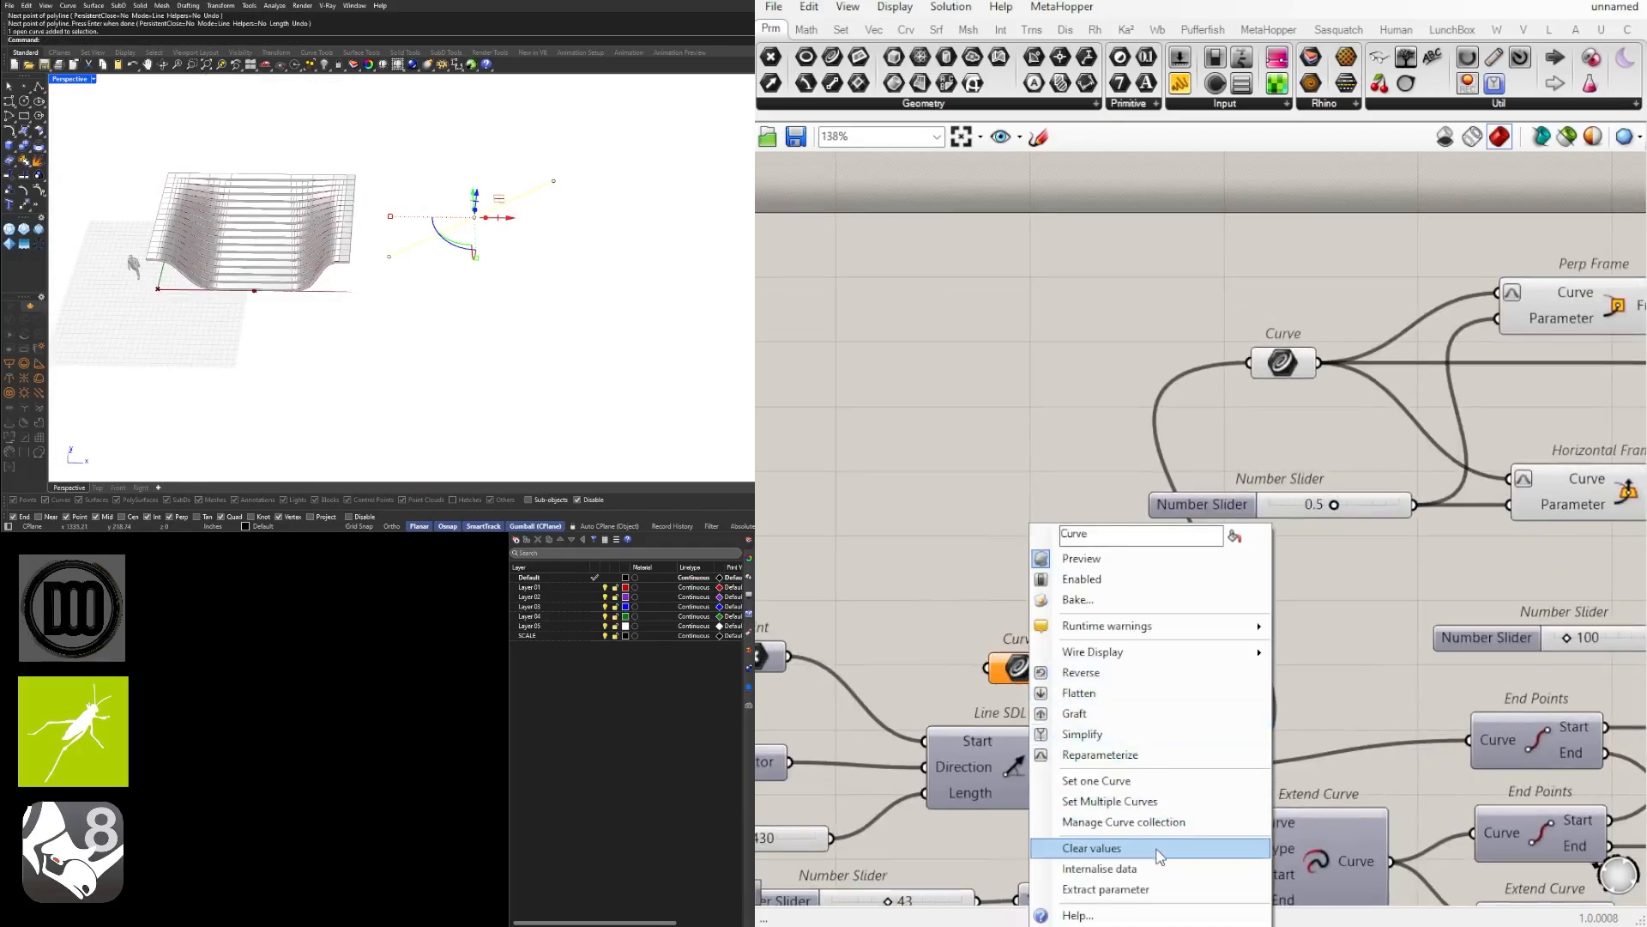
{"action": "left_click", "coordinate": [1138, 784]}
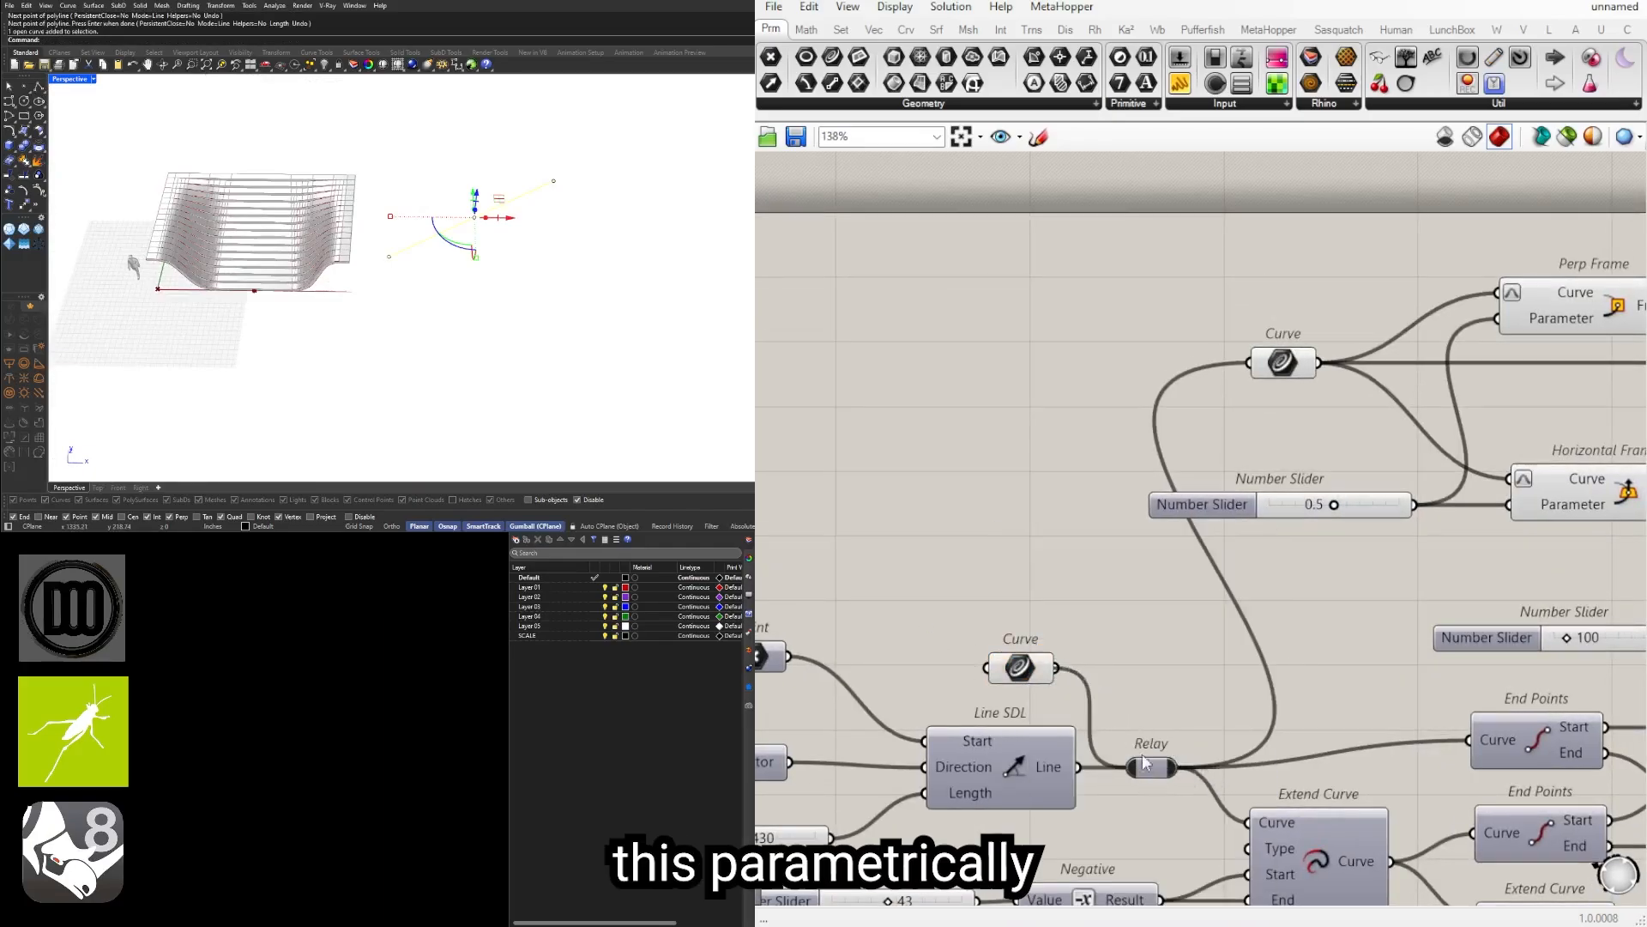
Step: Move the start point of the referenced line to reposition the staircase
{"action": "right_click_drag", "start_coordinate": [567, 299], "coordinate": [511, 225]}
{"action": "scroll", "coordinate": [510, 219], "scroll_direction": "up", "scroll_amount": 4}
{"action": "left_click_drag", "start_coordinate": [401, 309], "coordinate": [314, 250]}
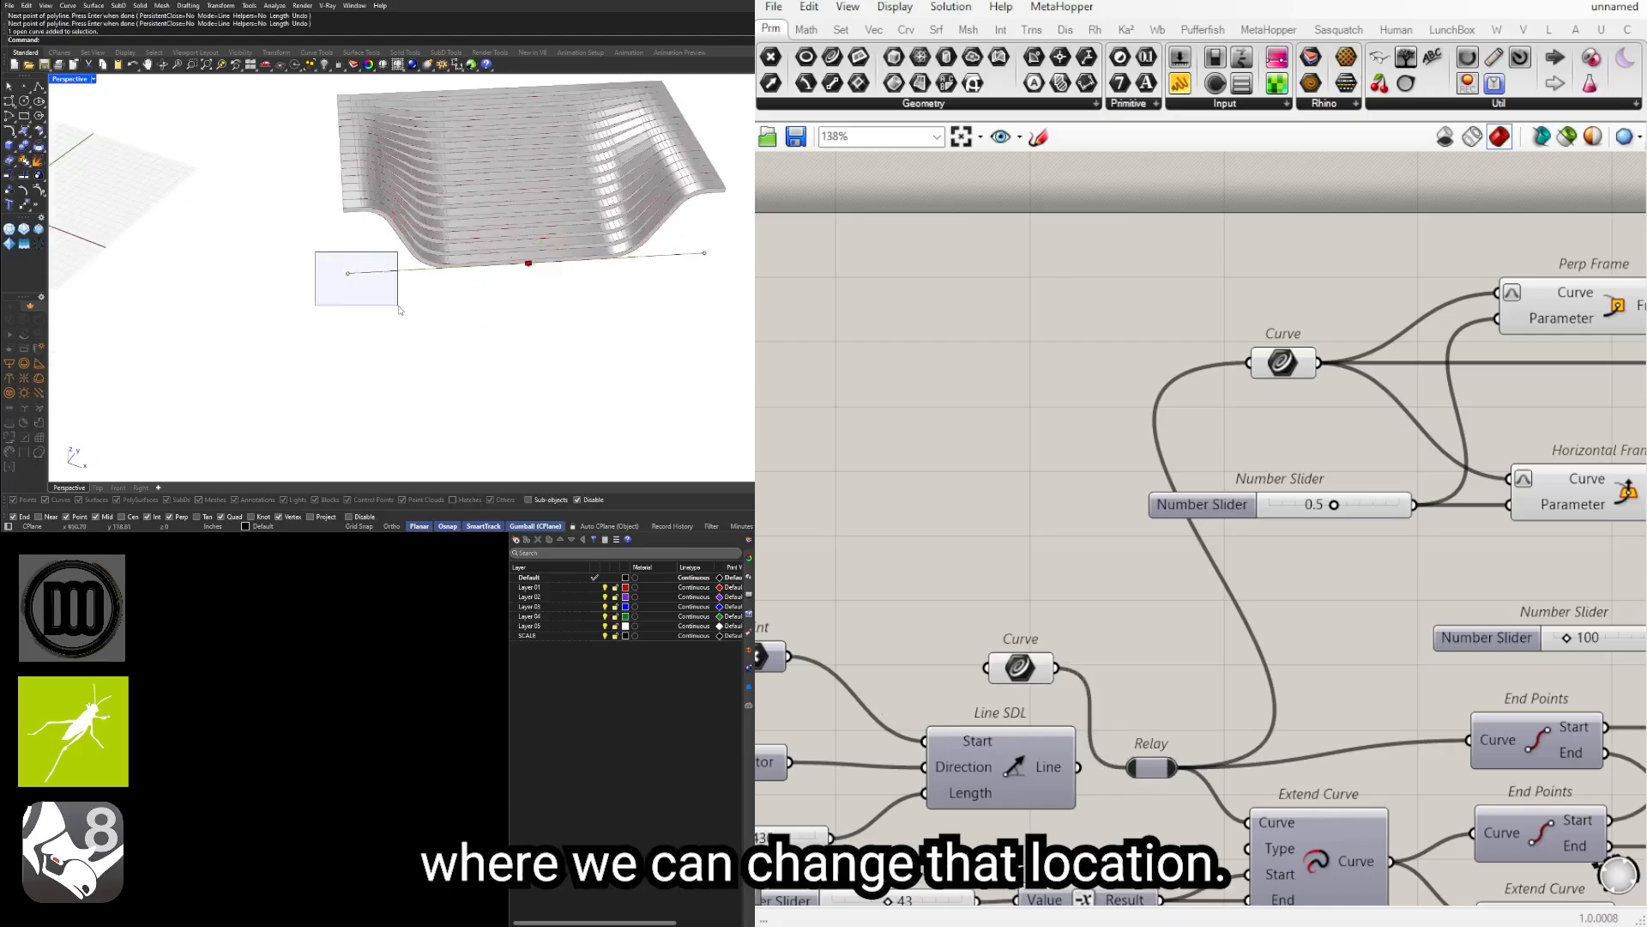
{"action": "right_click_drag", "start_coordinate": [314, 250], "coordinate": [373, 292]}
{"action": "left_click_drag", "start_coordinate": [360, 271], "coordinate": [551, 275]}
{"action": "right_click_drag", "start_coordinate": [600, 275], "coordinate": [437, 273]}
{"action": "left_click_drag", "start_coordinate": [301, 327], "coordinate": [190, 364]}
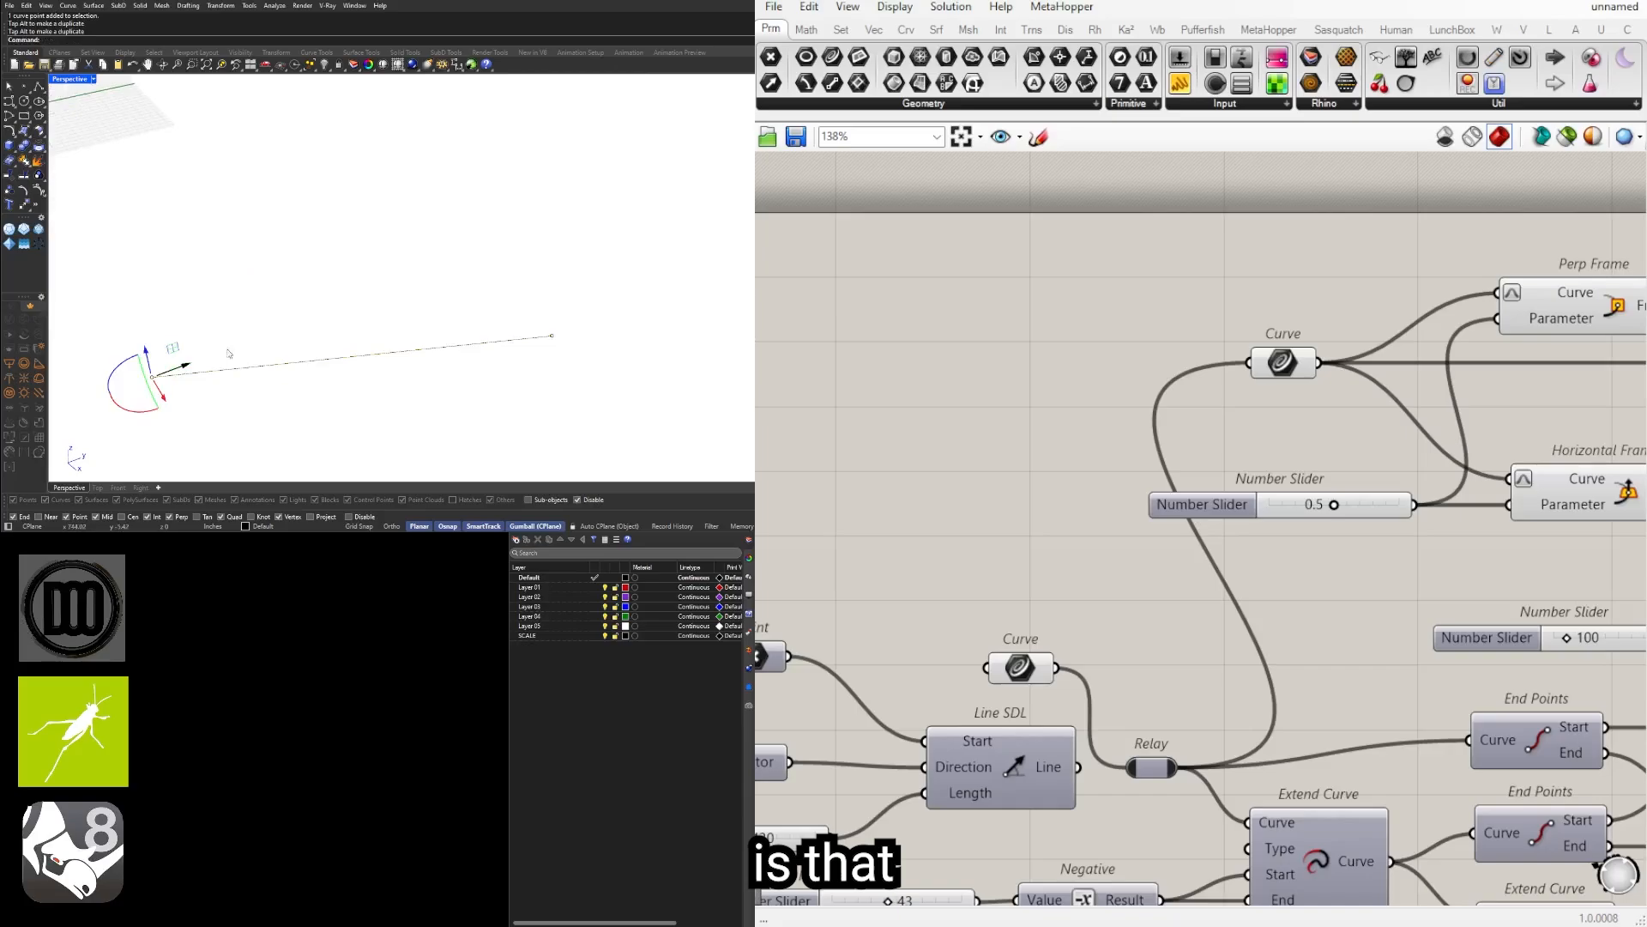
Step: Move the opposite end point of the referenced line to change the staircase's orientation
{"action": "right_click_drag", "start_coordinate": [256, 359], "coordinate": [489, 317], "text": "shift"}
{"action": "right_click_drag", "start_coordinate": [692, 319], "coordinate": [597, 259], "text": "shift"}
{"action": "left_click", "coordinate": [570, 278]}
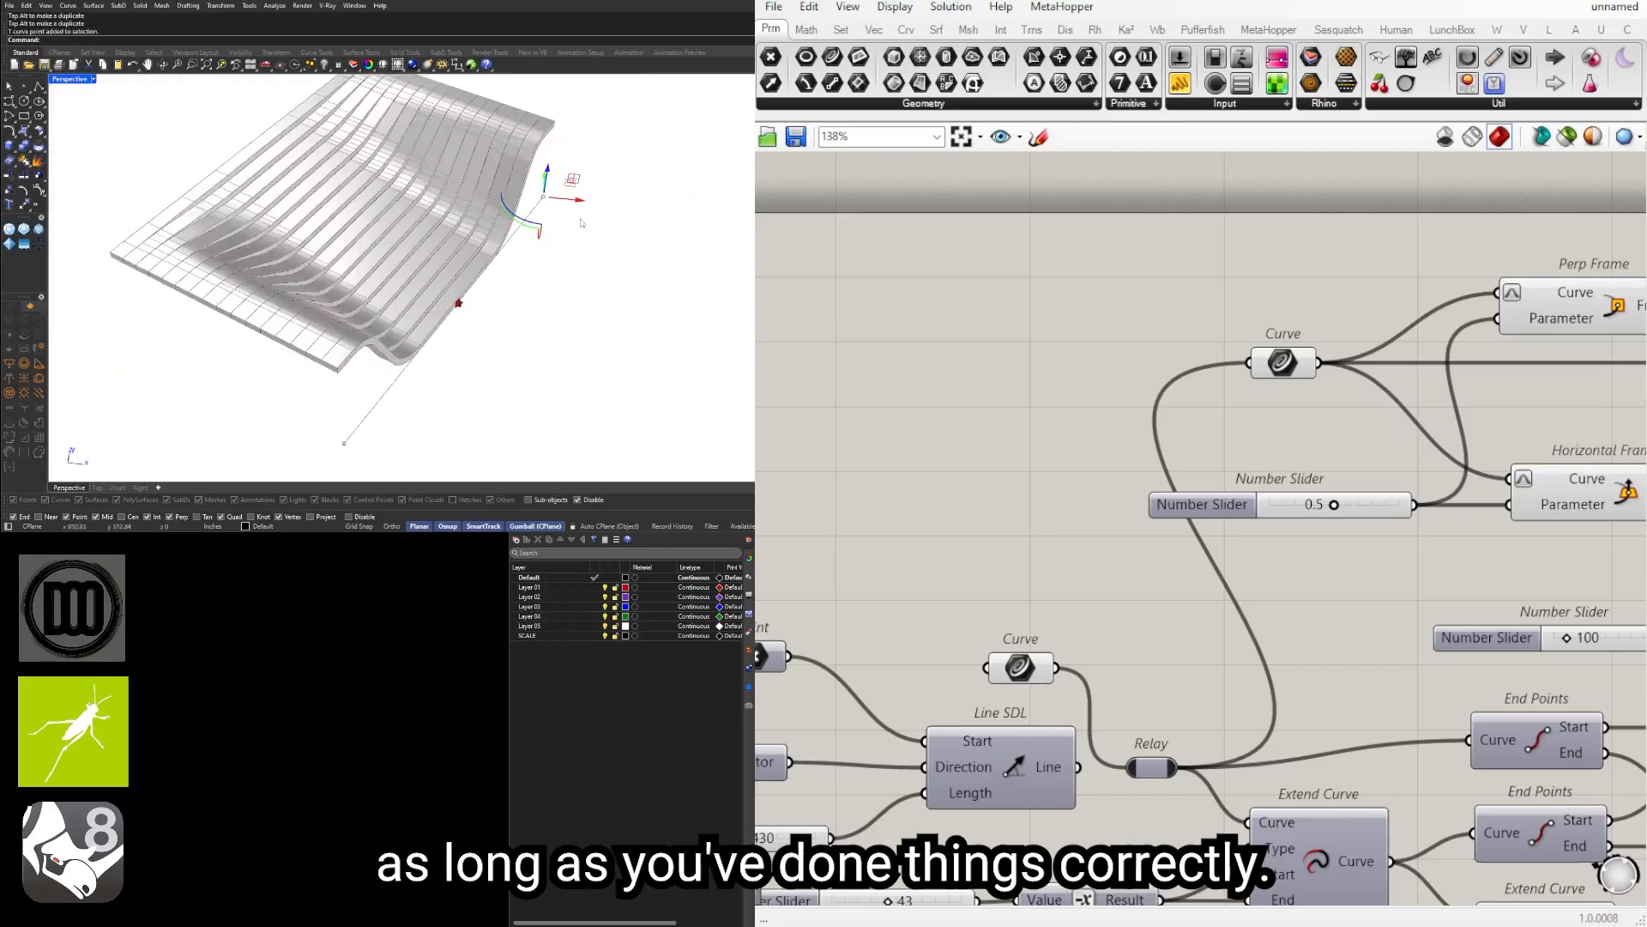
{"action": "left_click_drag", "start_coordinate": [578, 205], "coordinate": [659, 260]}
{"action": "right_click_drag", "start_coordinate": [653, 261], "coordinate": [402, 345]}
Step: Try drawing a free-form curve in front of the stairs as an alternative base curve
{"action": "scroll", "coordinate": [440, 340], "scroll_direction": "down", "scroll_amount": 5}
{"action": "scroll", "coordinate": [439, 340], "scroll_direction": "up", "scroll_amount": 5}
{"action": "scroll", "coordinate": [401, 346], "scroll_direction": "down", "scroll_amount": 6}
{"action": "left_click", "coordinate": [402, 346]}
{"action": "left_click", "coordinate": [9, 102]}
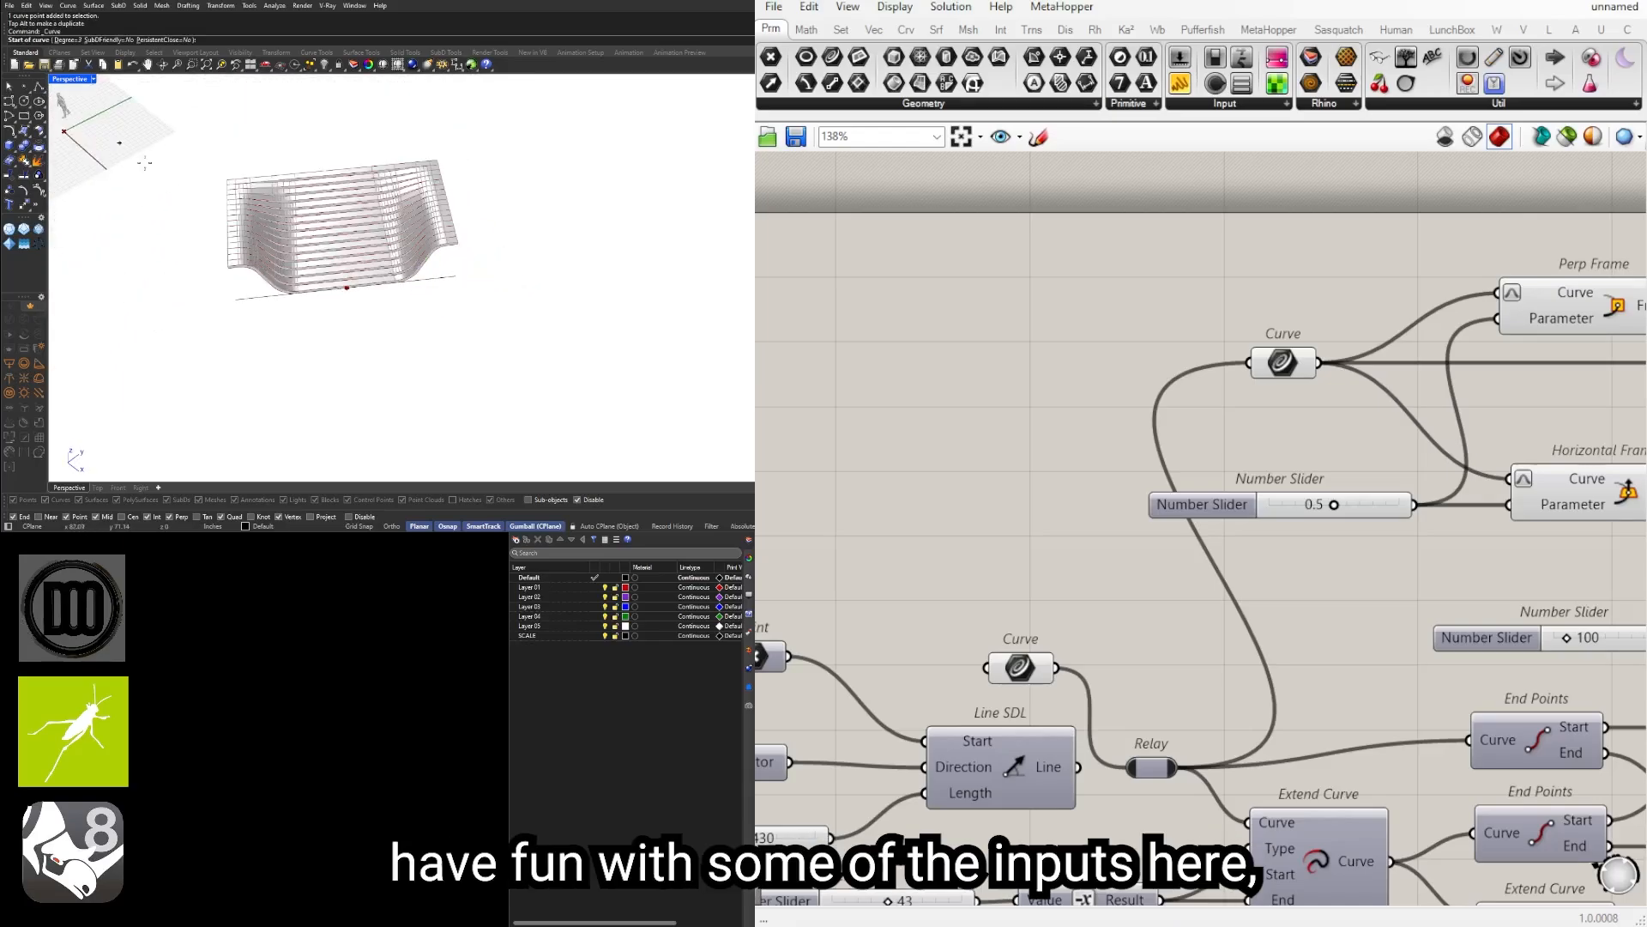
{"action": "left_click", "coordinate": [253, 352]}
{"action": "left_click", "coordinate": [350, 377]}
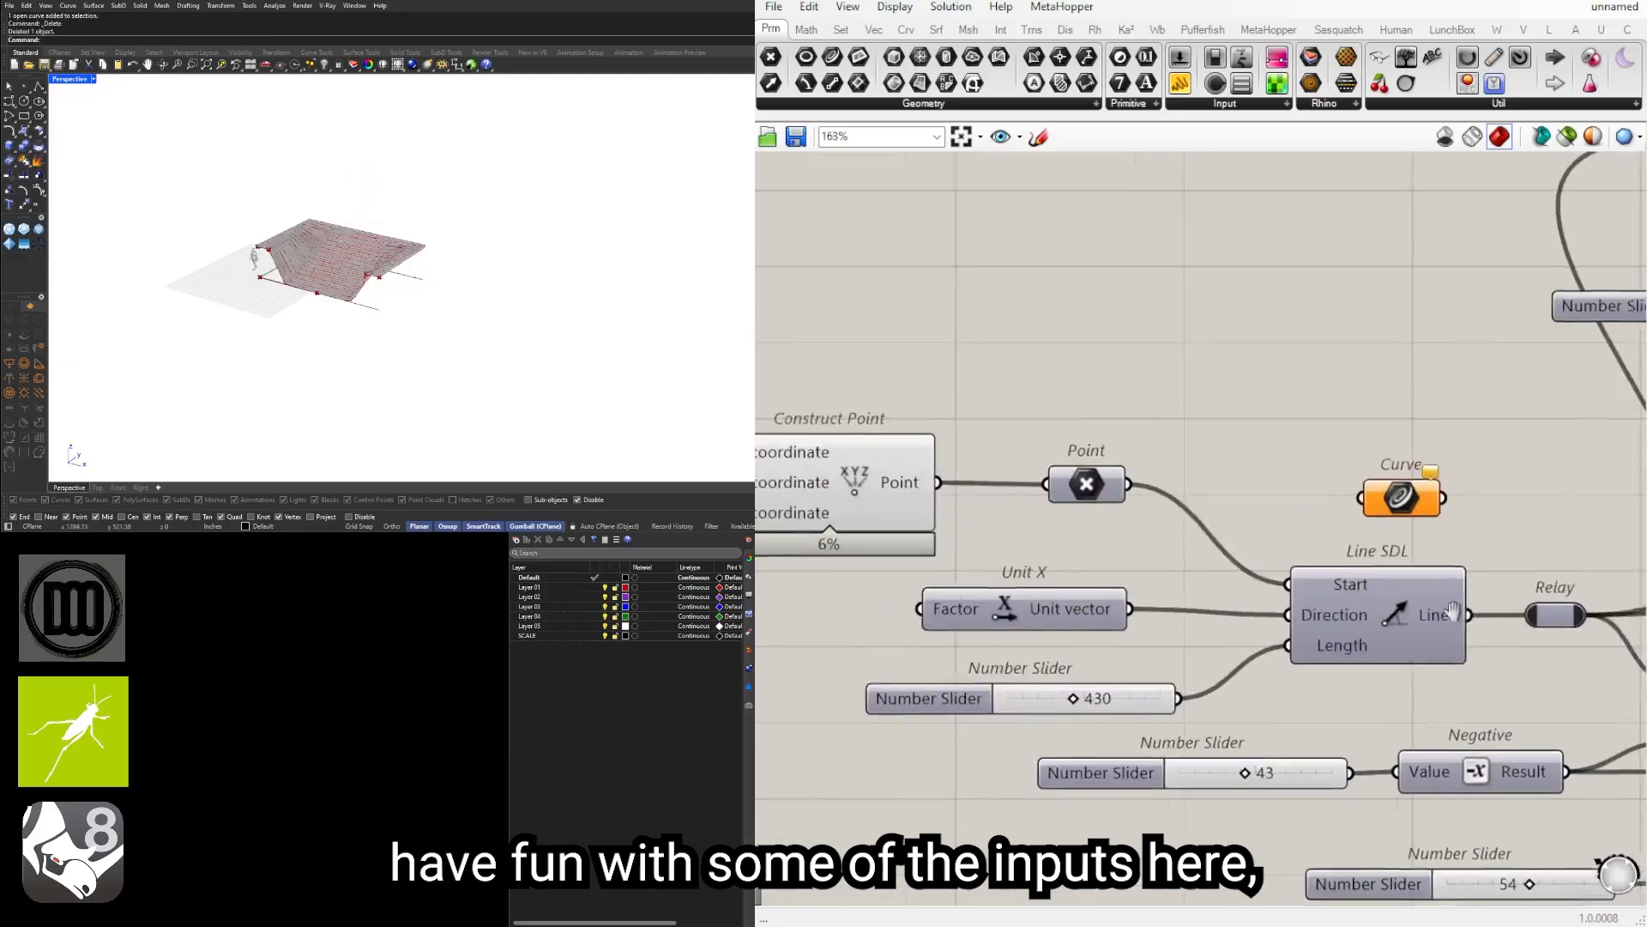
Step: Move Construct Point, Point, Unit X and the length slider into a tighter arrangement beside Line SDL
{"action": "right_click_drag", "start_coordinate": [1007, 514], "coordinate": [1131, 482]}
{"action": "left_click_drag", "start_coordinate": [1151, 538], "coordinate": [952, 464]}
{"action": "left_click_drag", "start_coordinate": [1149, 417], "coordinate": [948, 483]}
{"action": "left_click_drag", "start_coordinate": [934, 477], "coordinate": [845, 530]}
{"action": "left_click_drag", "start_coordinate": [1032, 515], "coordinate": [1141, 515]}
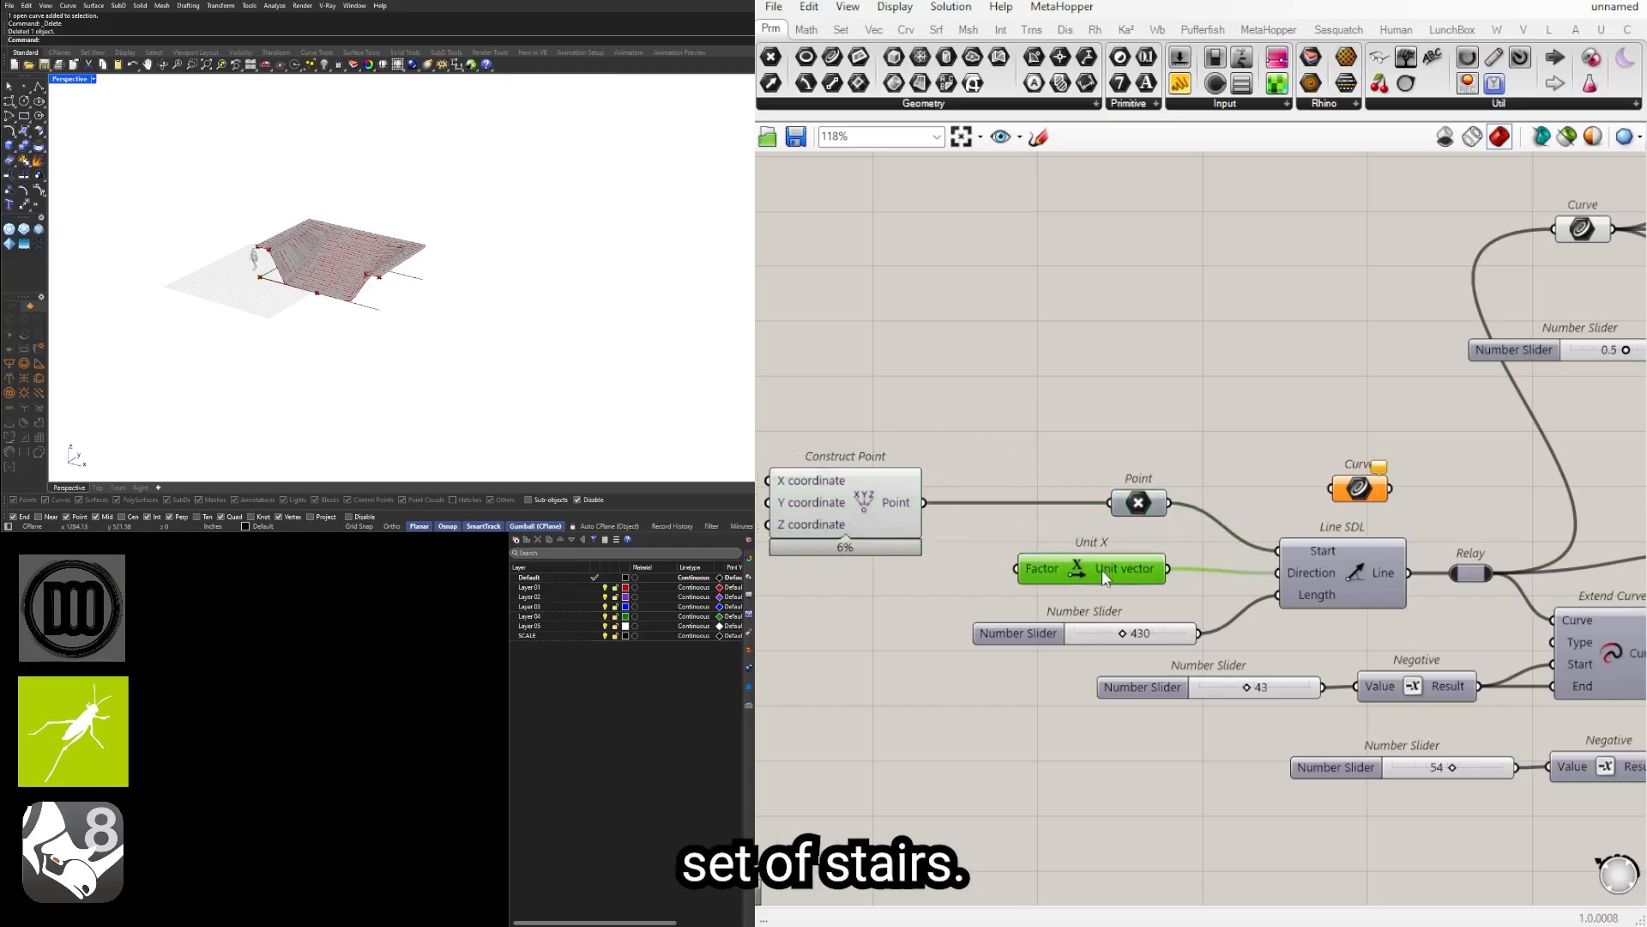
{"action": "left_click_drag", "start_coordinate": [1101, 571], "coordinate": [1105, 571]}
{"action": "left_click", "coordinate": [1164, 386]}
{"action": "left_click_drag", "start_coordinate": [1222, 417], "coordinate": [874, 549]}
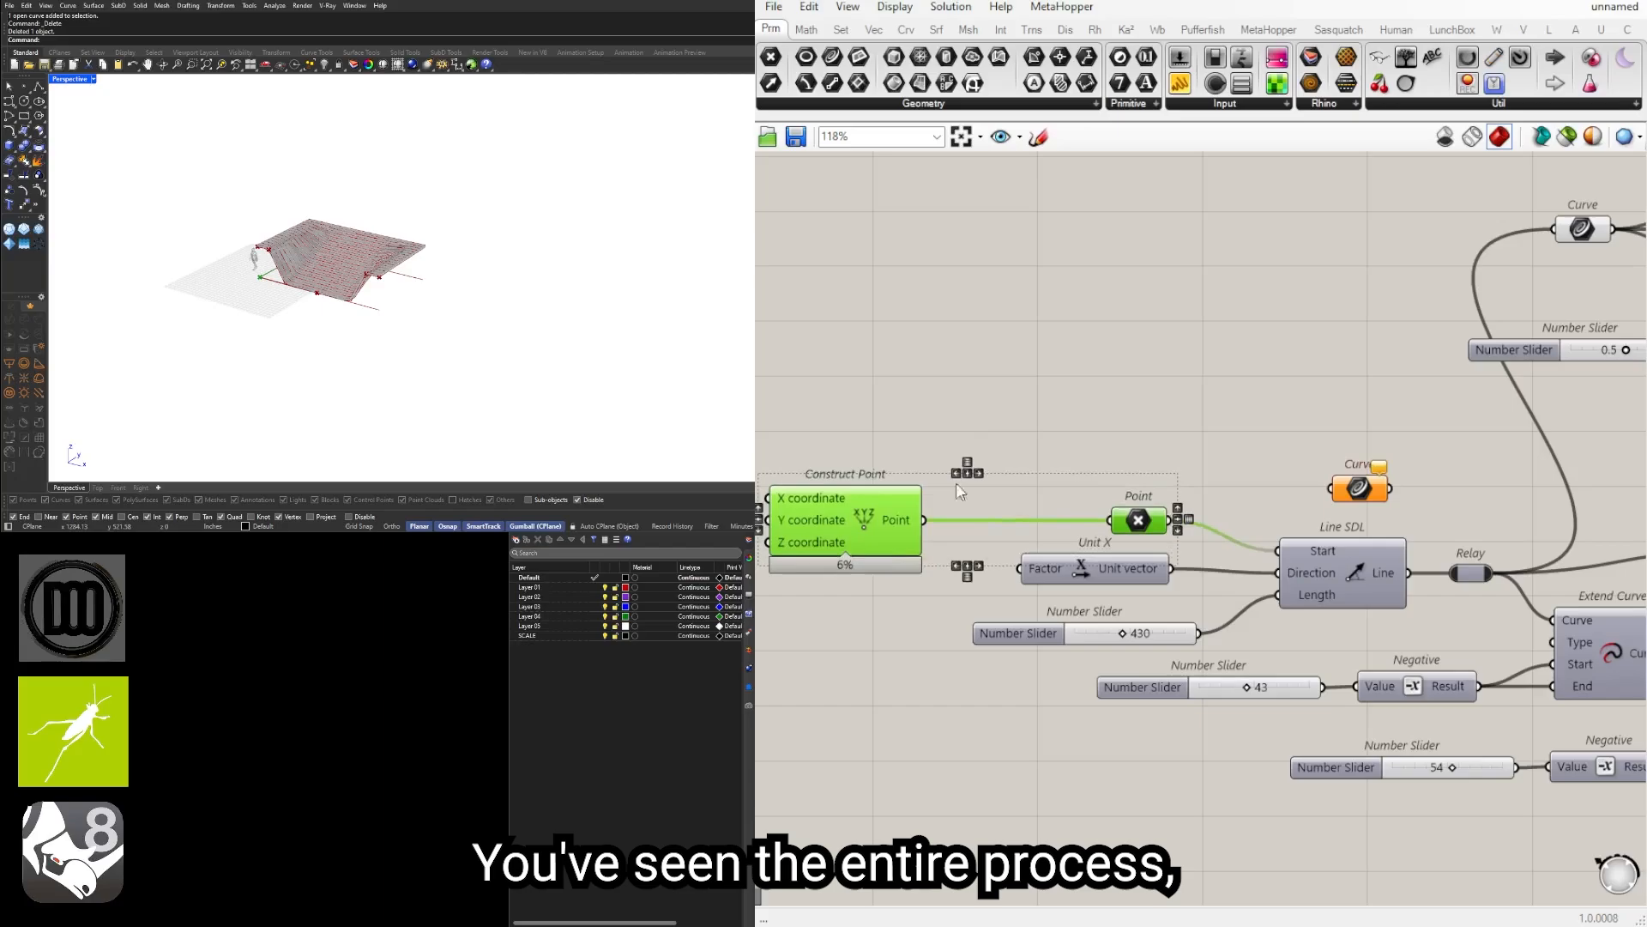
{"action": "scroll", "coordinate": [1180, 637], "scroll_direction": "up", "scroll_amount": 3}
{"action": "left_click_drag", "start_coordinate": [1172, 640], "coordinate": [1126, 617]}
{"action": "left_click", "coordinate": [1319, 400]}
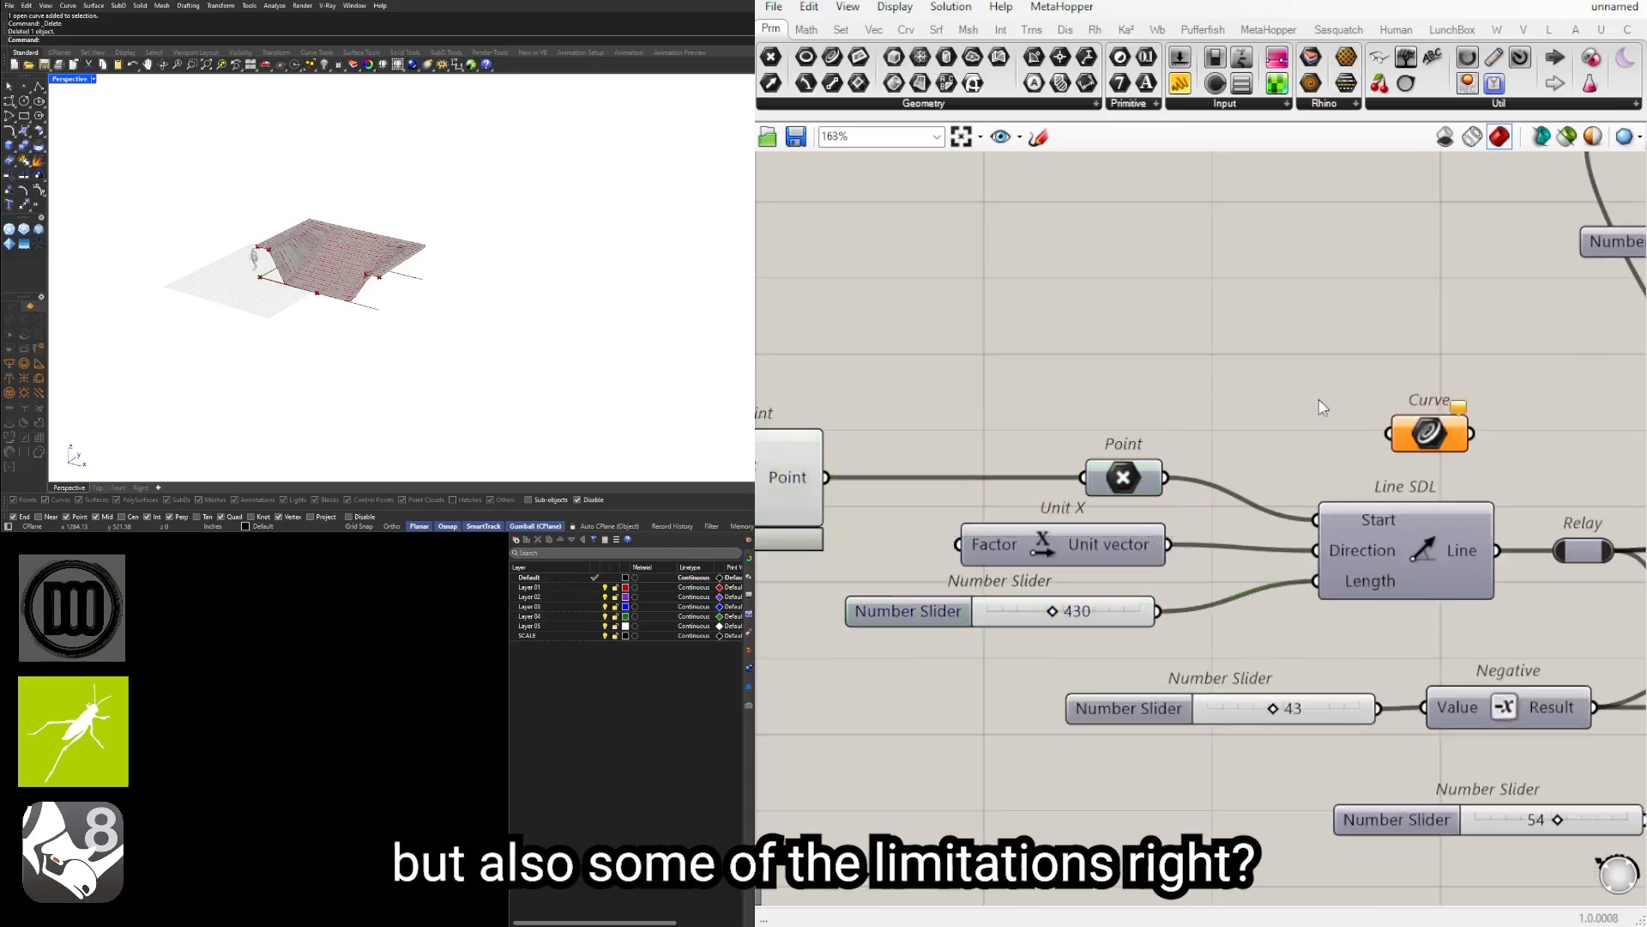
Step: Nudge the Perp Frame component into place above Horizontal Frame
{"action": "scroll", "coordinate": [1407, 463], "scroll_direction": "down", "scroll_amount": 3}
{"action": "right_click_drag", "start_coordinate": [1407, 463], "coordinate": [1206, 506]}
{"action": "scroll", "coordinate": [1270, 506], "scroll_direction": "up", "scroll_amount": 1}
{"action": "left_click_drag", "start_coordinate": [1197, 370], "coordinate": [1187, 368]}
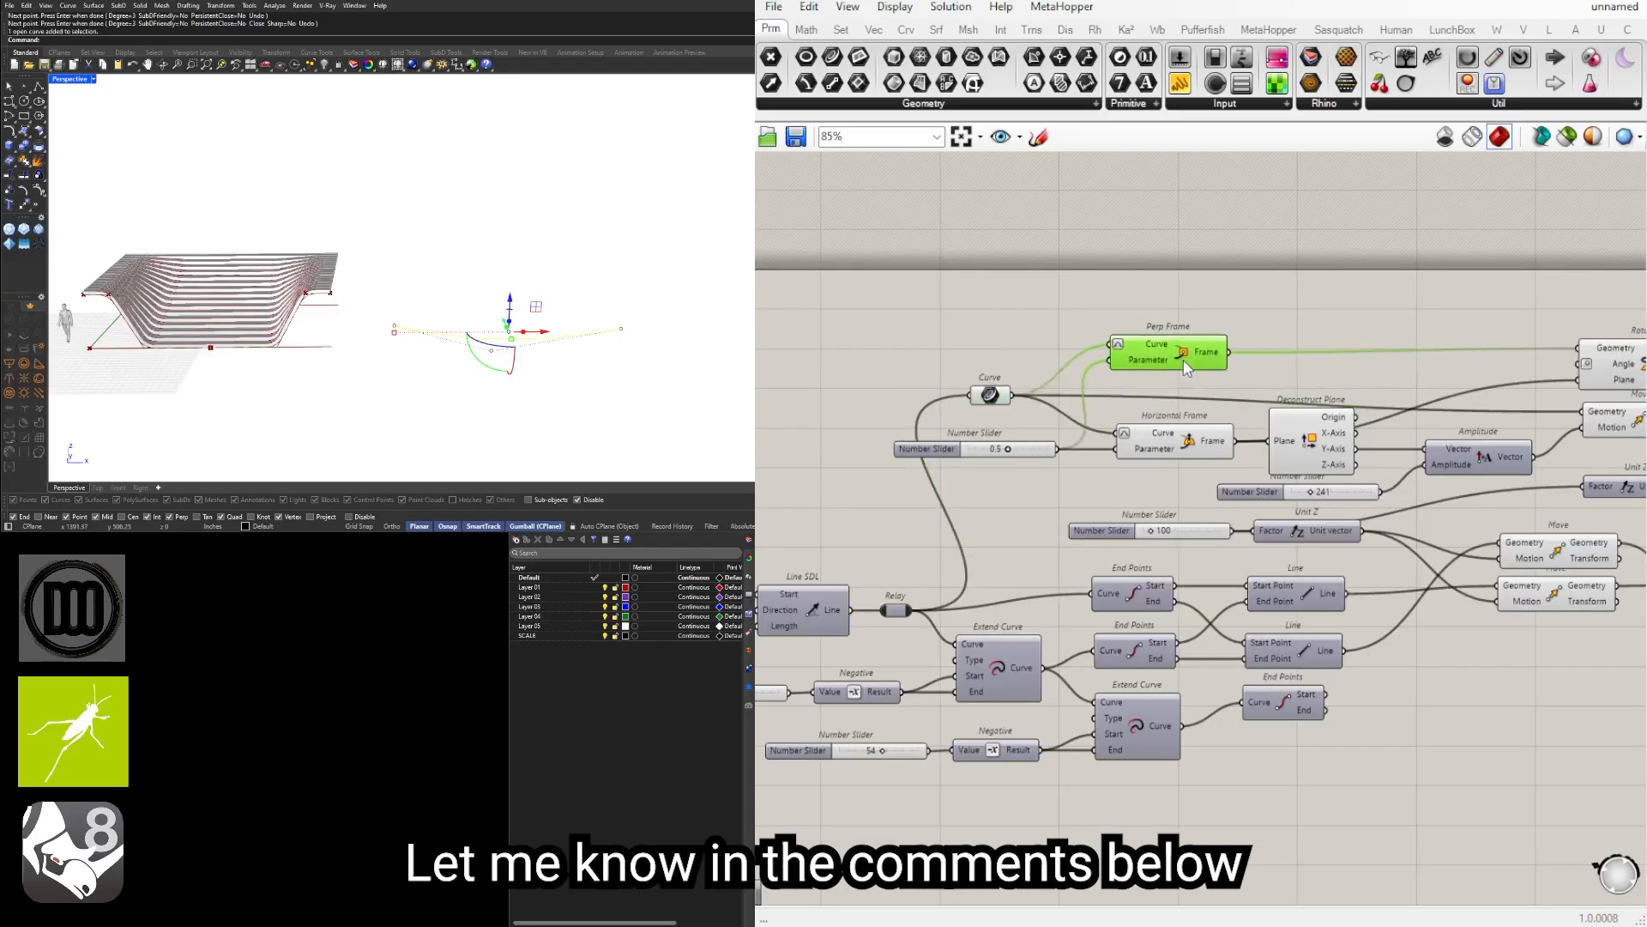
Step: Shift the Offset Curve, End Points and Line cluster up and move its two distance sliders away from the Offset Curve components
{"action": "scroll", "coordinate": [1496, 346], "scroll_direction": "down", "scroll_amount": 7}
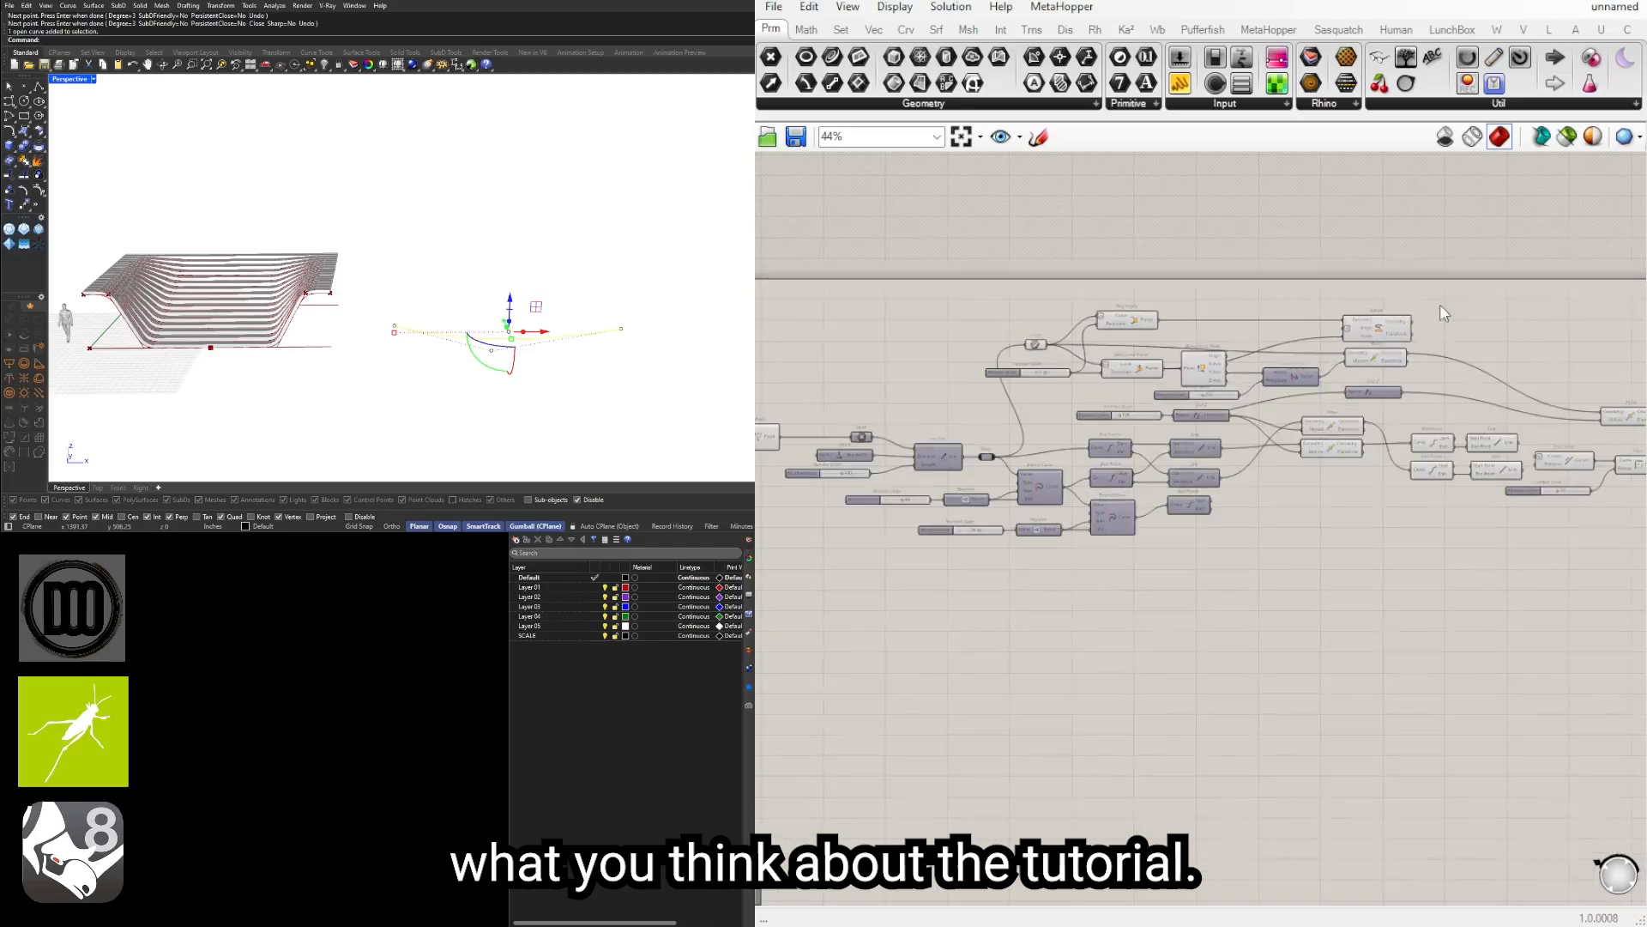
{"action": "right_click_drag", "start_coordinate": [1496, 347], "coordinate": [1184, 430]}
{"action": "scroll", "coordinate": [1188, 427], "scroll_direction": "down", "scroll_amount": 3}
{"action": "left_click_drag", "start_coordinate": [1580, 545], "coordinate": [1270, 432]}
{"action": "scroll", "coordinate": [1326, 506], "scroll_direction": "up", "scroll_amount": 8}
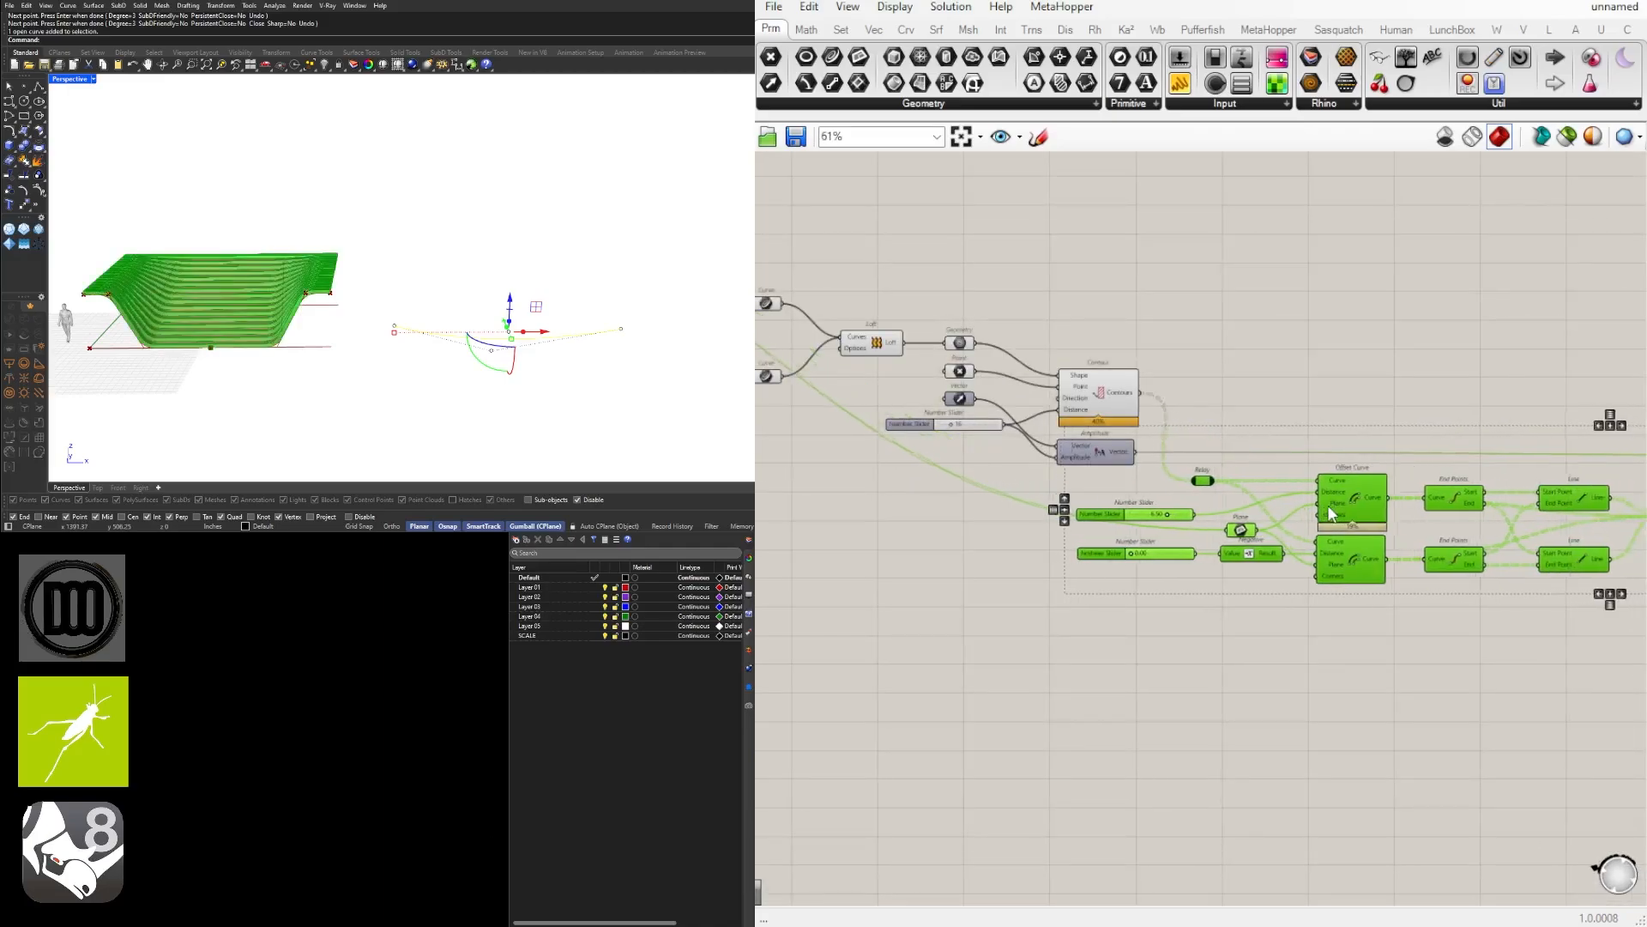
{"action": "left_click_drag", "start_coordinate": [1331, 512], "coordinate": [1318, 498]}
{"action": "left_click", "coordinate": [1373, 418]}
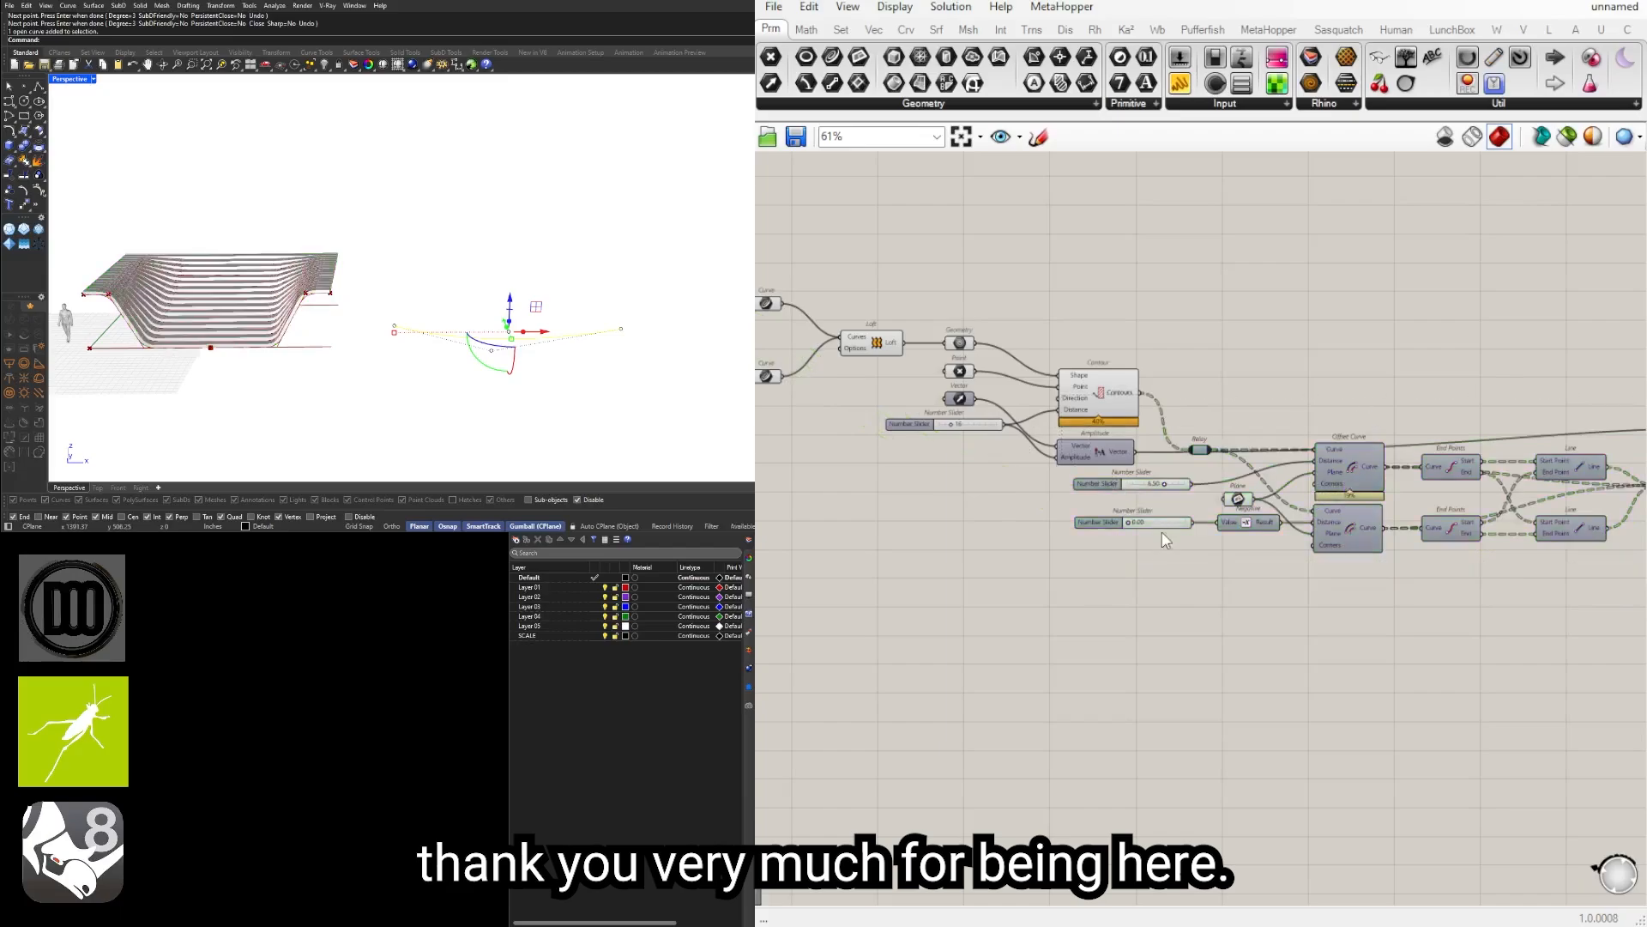
{"action": "left_click_drag", "start_coordinate": [1160, 548], "coordinate": [1098, 468]}
{"action": "left_click_drag", "start_coordinate": [1126, 523], "coordinate": [1088, 525]}
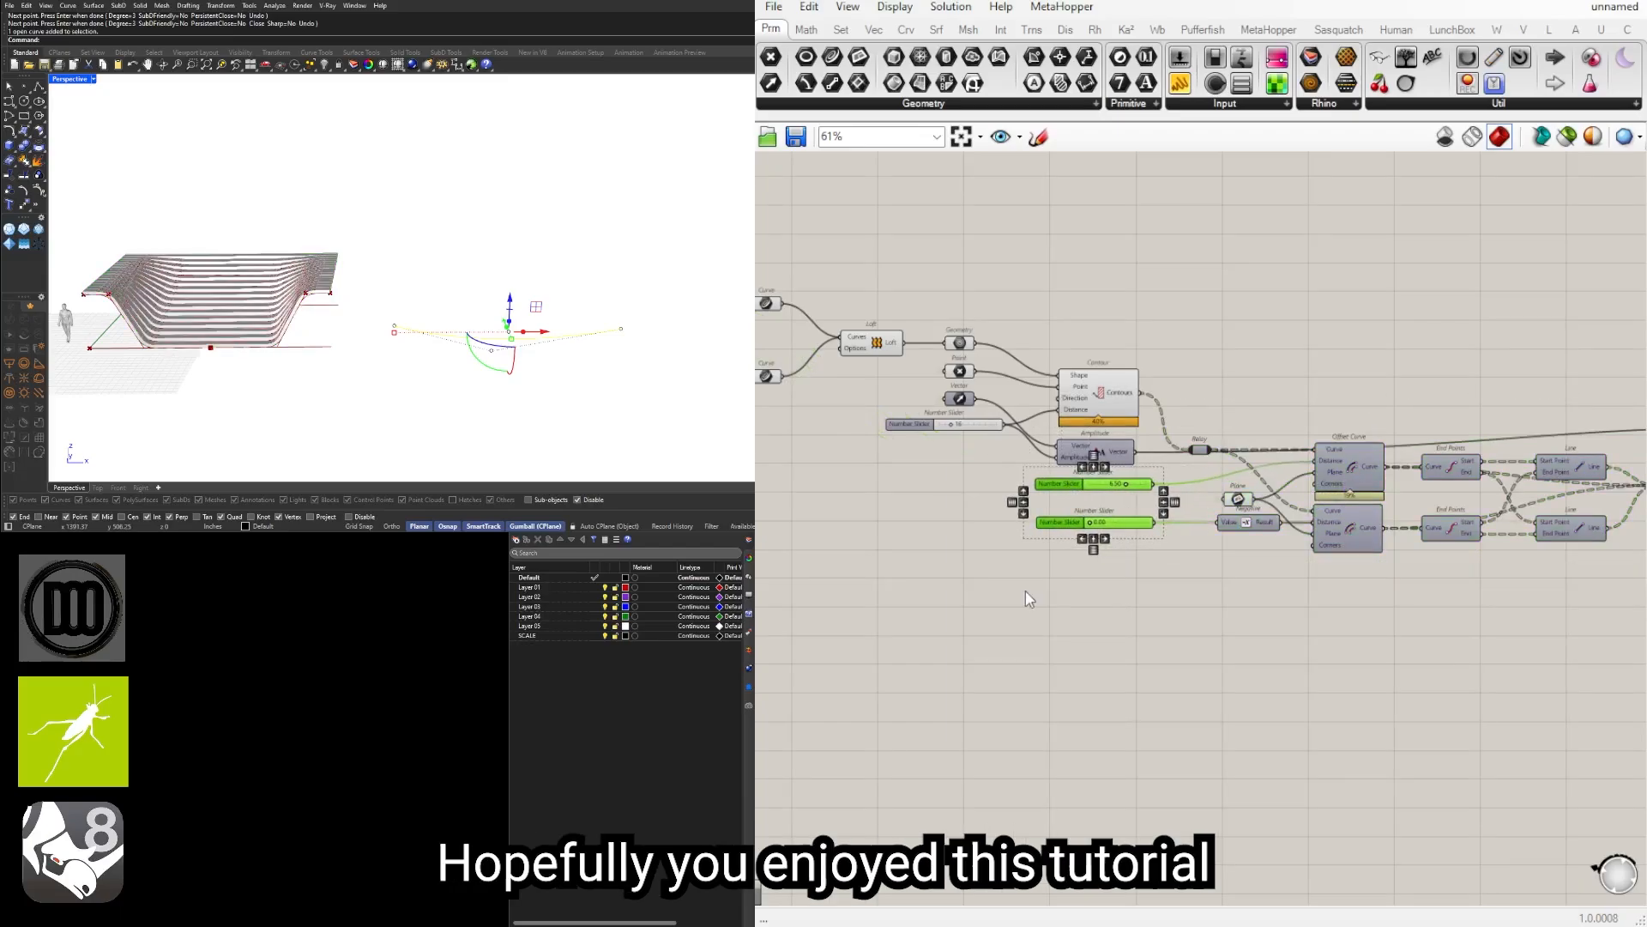
Step: Move Construct Point, Point, Unit X, the length slider and Line SDL away from the Relay to make room
{"action": "scroll", "coordinate": [1064, 603], "scroll_direction": "down", "scroll_amount": 3}
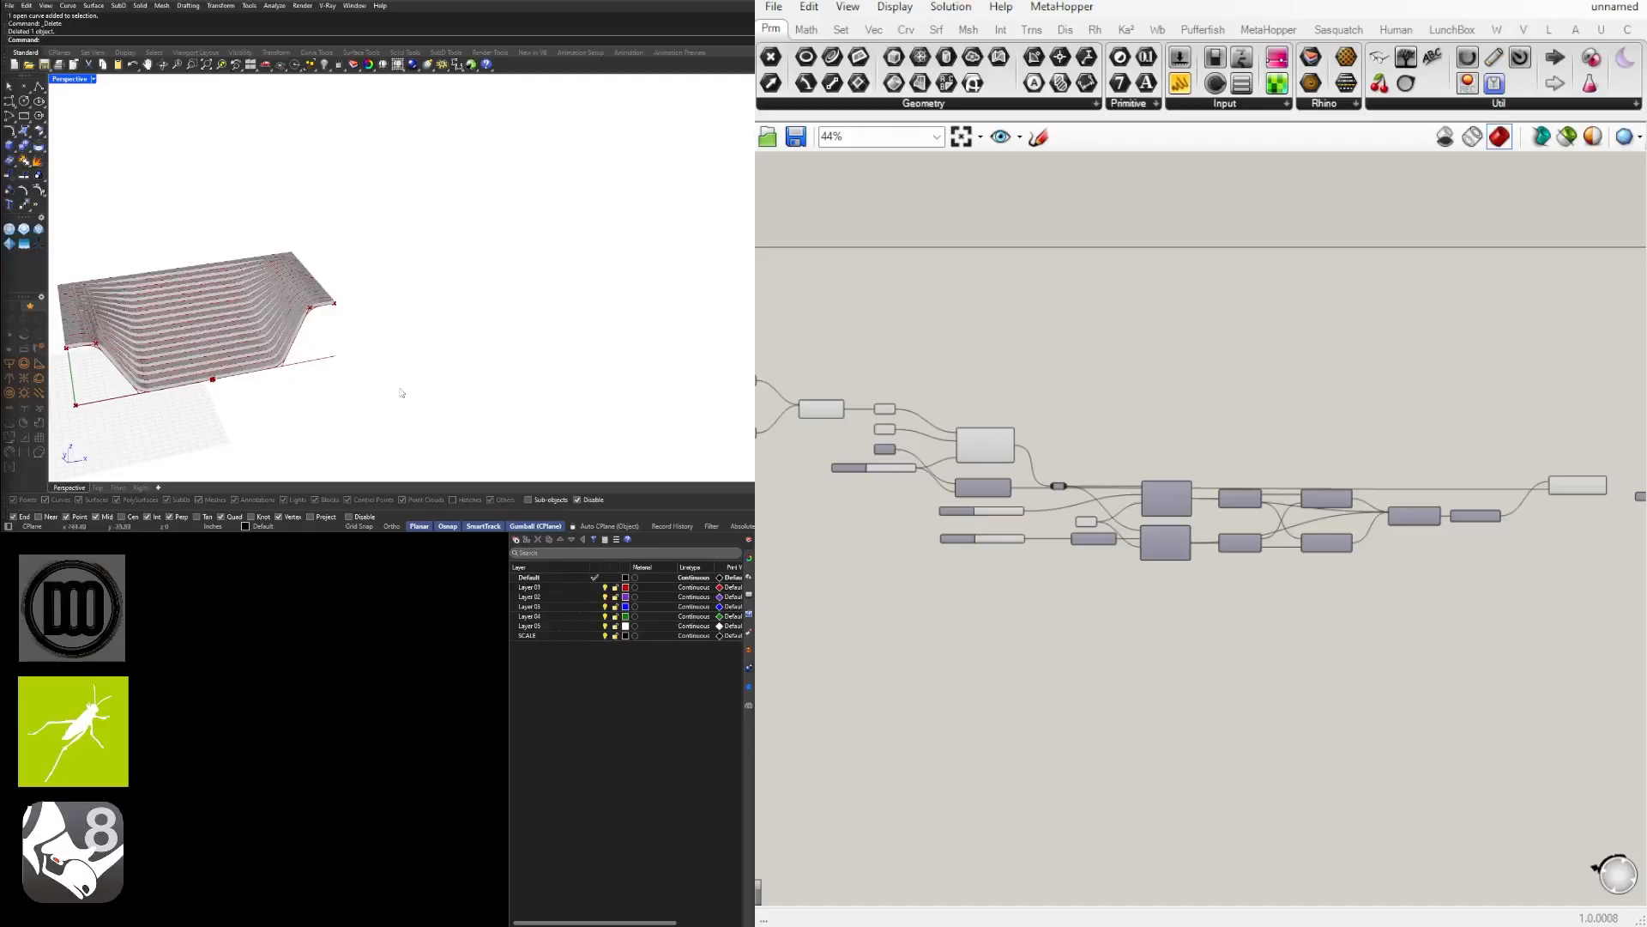
{"action": "scroll", "coordinate": [1187, 677], "scroll_direction": "down", "scroll_amount": 2}
{"action": "scroll", "coordinate": [1122, 604], "scroll_direction": "up", "scroll_amount": 6}
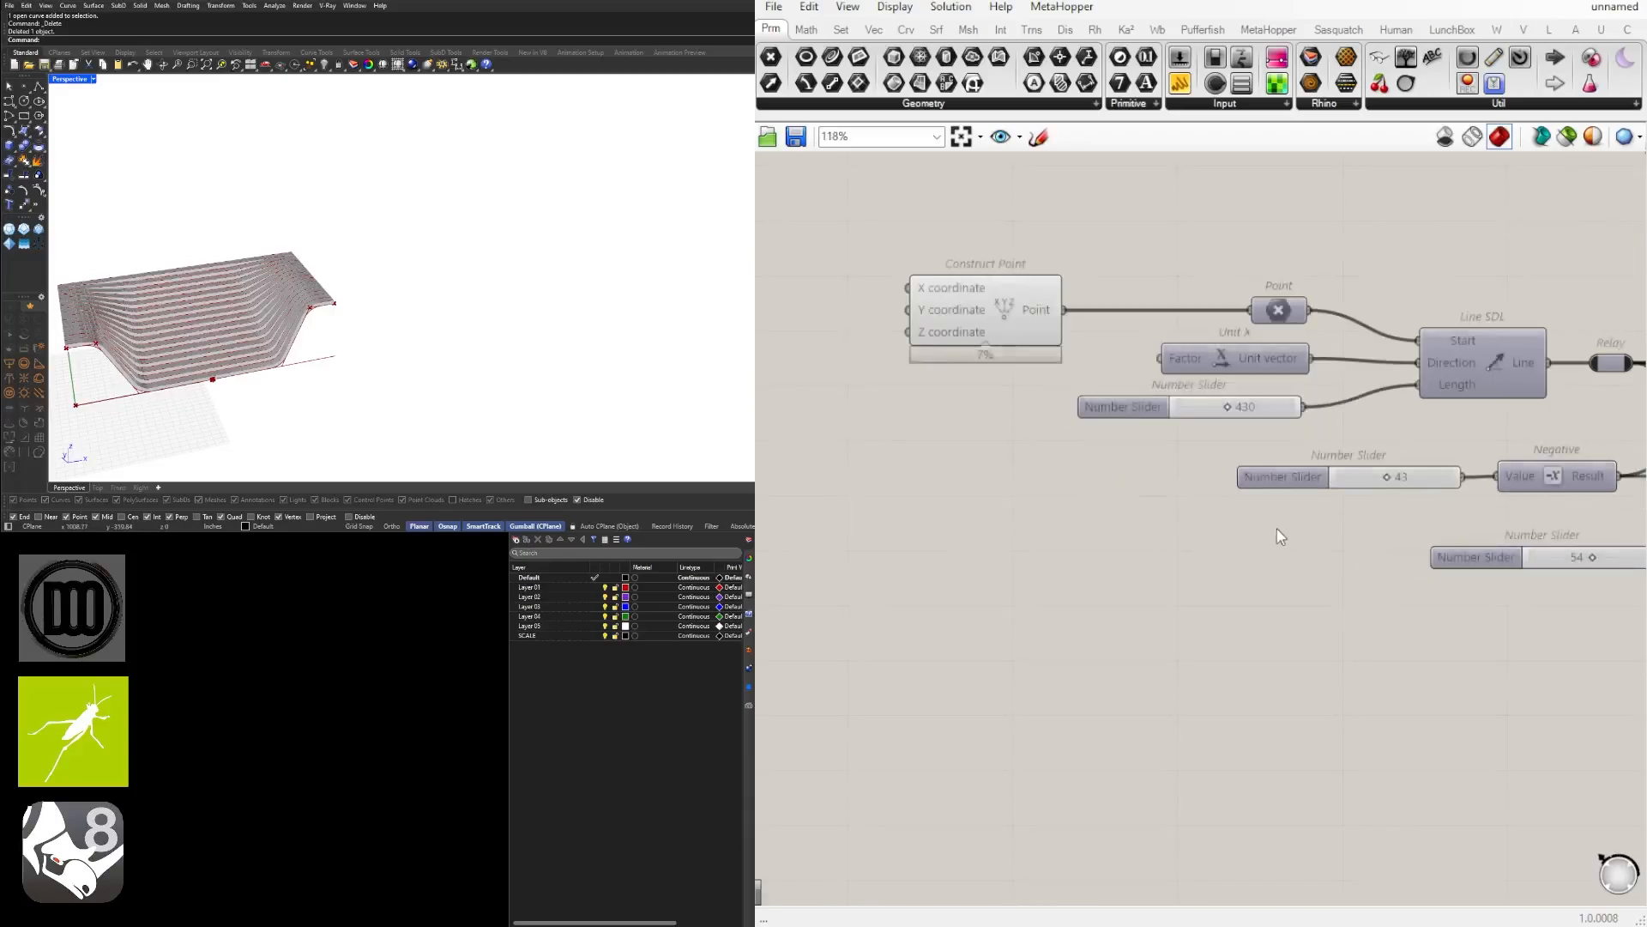
{"action": "right_click_drag", "start_coordinate": [1263, 596], "coordinate": [1337, 572]}
{"action": "left_click_drag", "start_coordinate": [1379, 566], "coordinate": [817, 397]}
{"action": "right_click_drag", "start_coordinate": [882, 427], "coordinate": [1165, 444]}
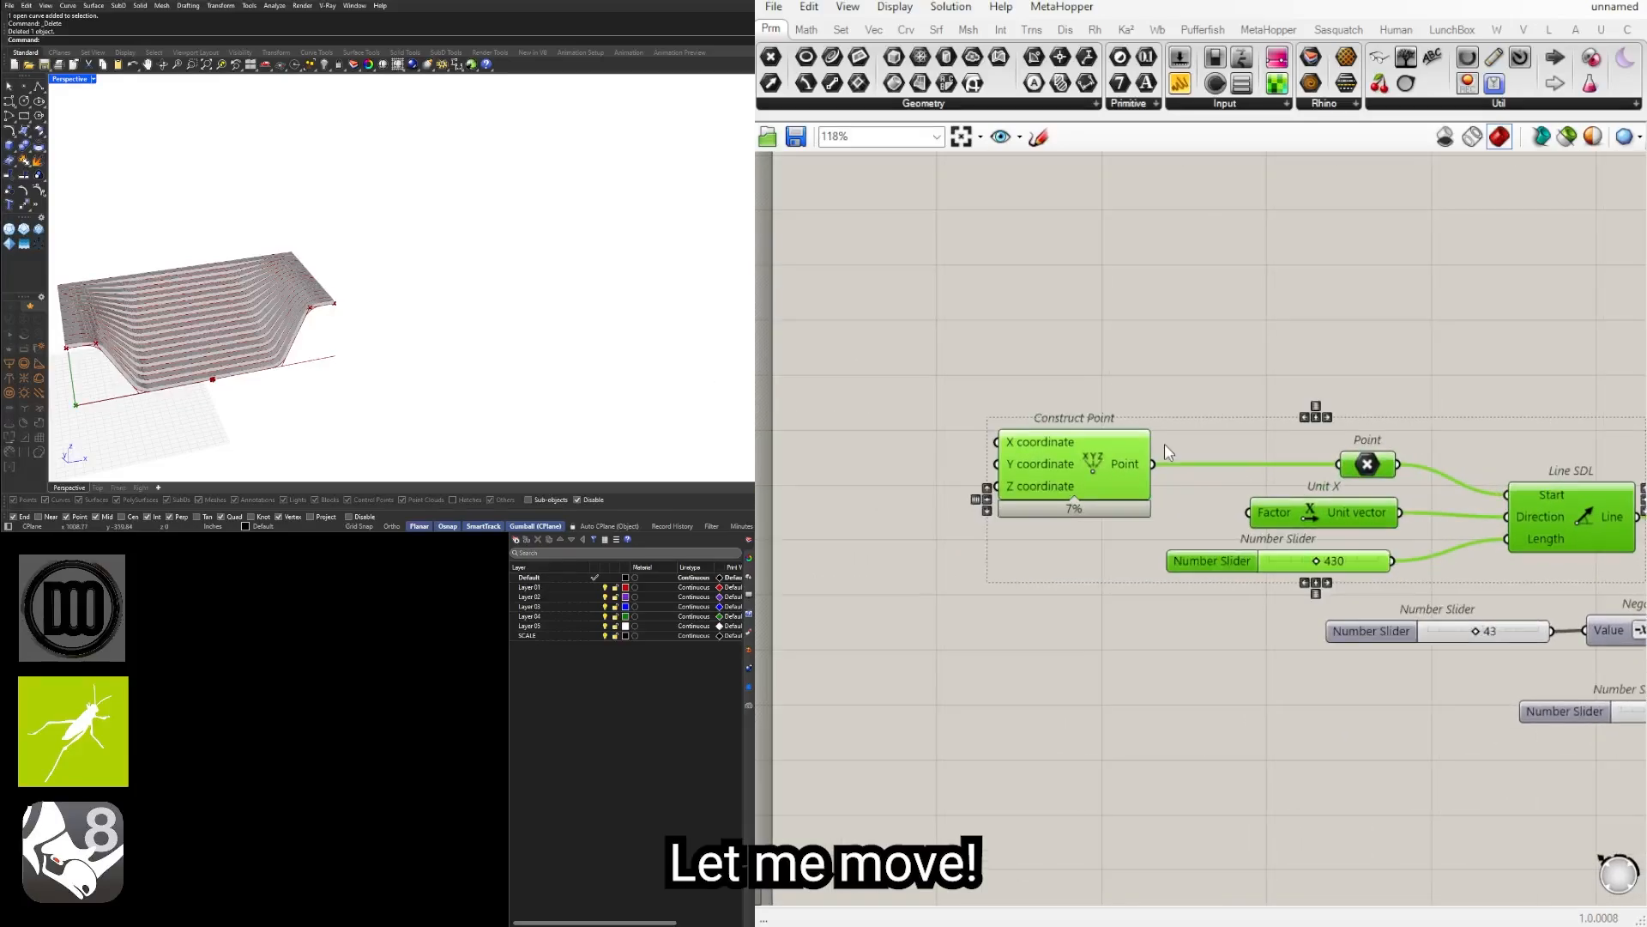
{"action": "left_click_drag", "start_coordinate": [1089, 455], "coordinate": [1037, 435]}
{"action": "left_click", "coordinate": [1124, 417]}
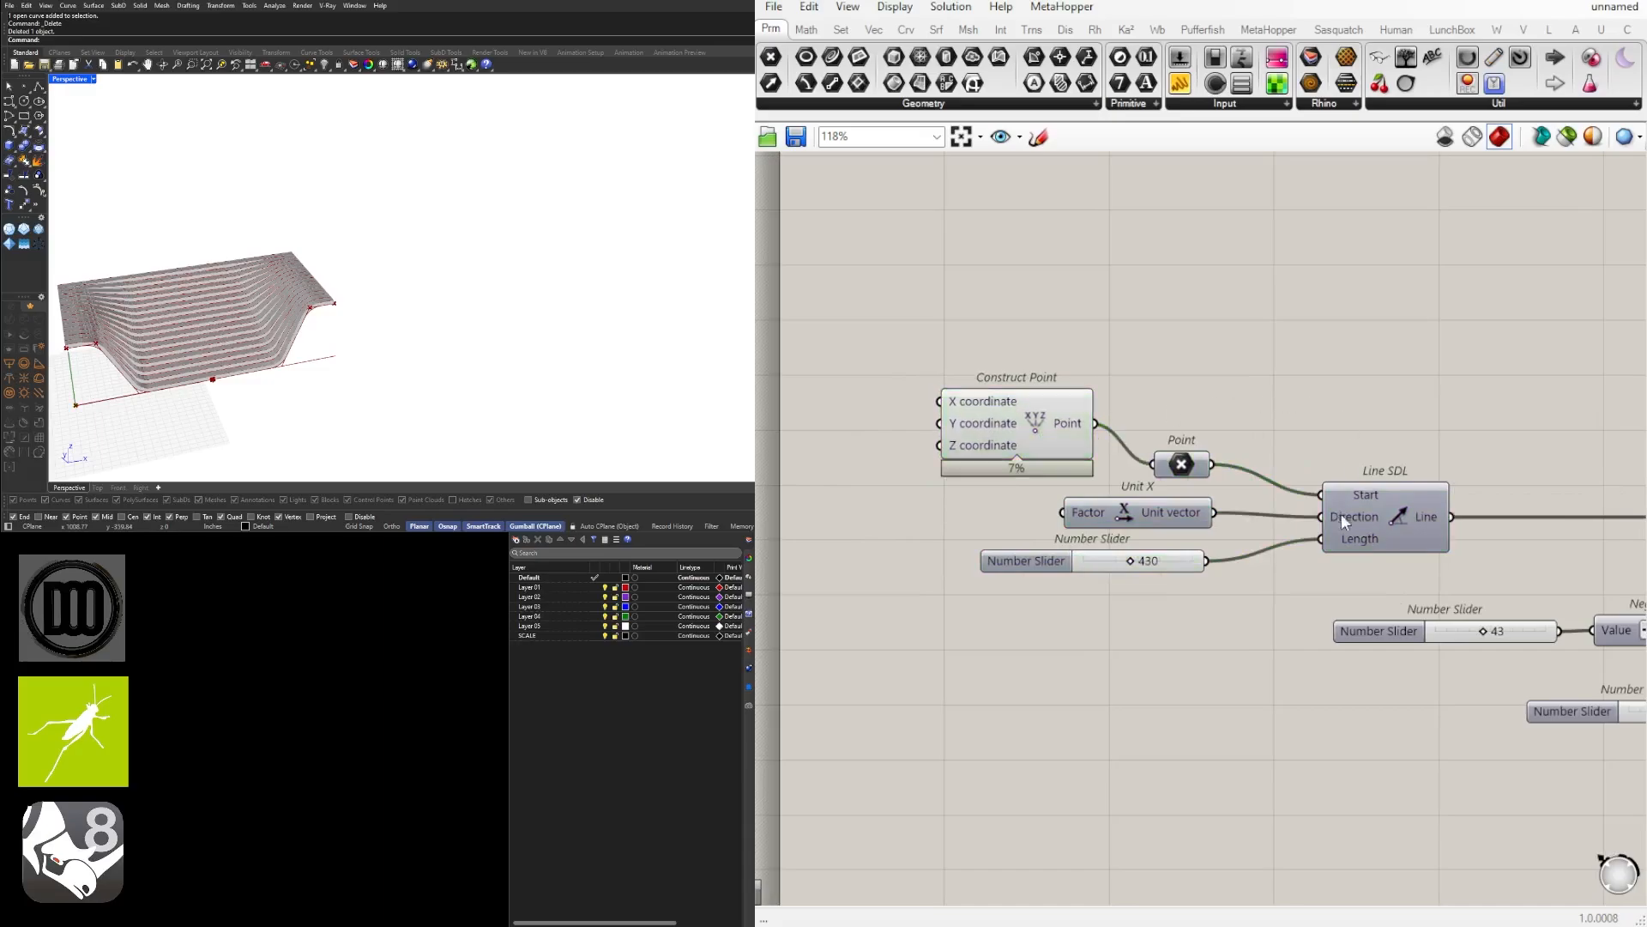
{"action": "left_click_drag", "start_coordinate": [1341, 513], "coordinate": [1273, 518]}
{"action": "right_click_drag", "start_coordinate": [1353, 469], "coordinate": [1181, 475]}
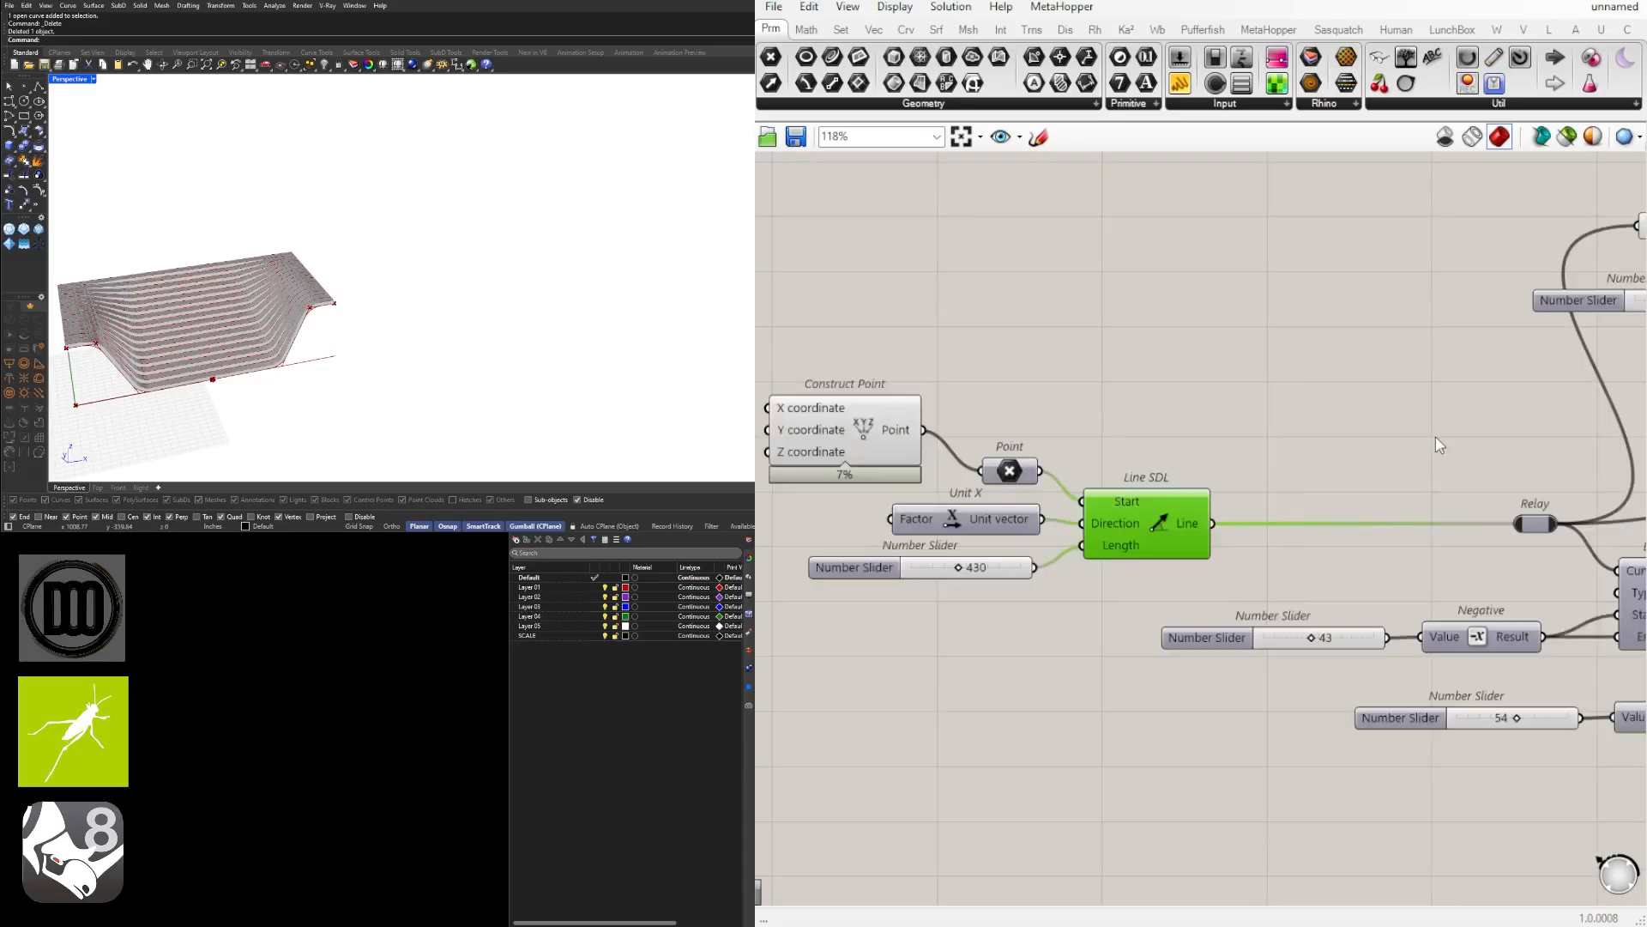
Step: Add a Curve container and wire it between Line SDL's output and the Relay, aligned on the connection
{"action": "double_click", "coordinate": [1323, 461]}
{"action": "type", "text": "cur"}
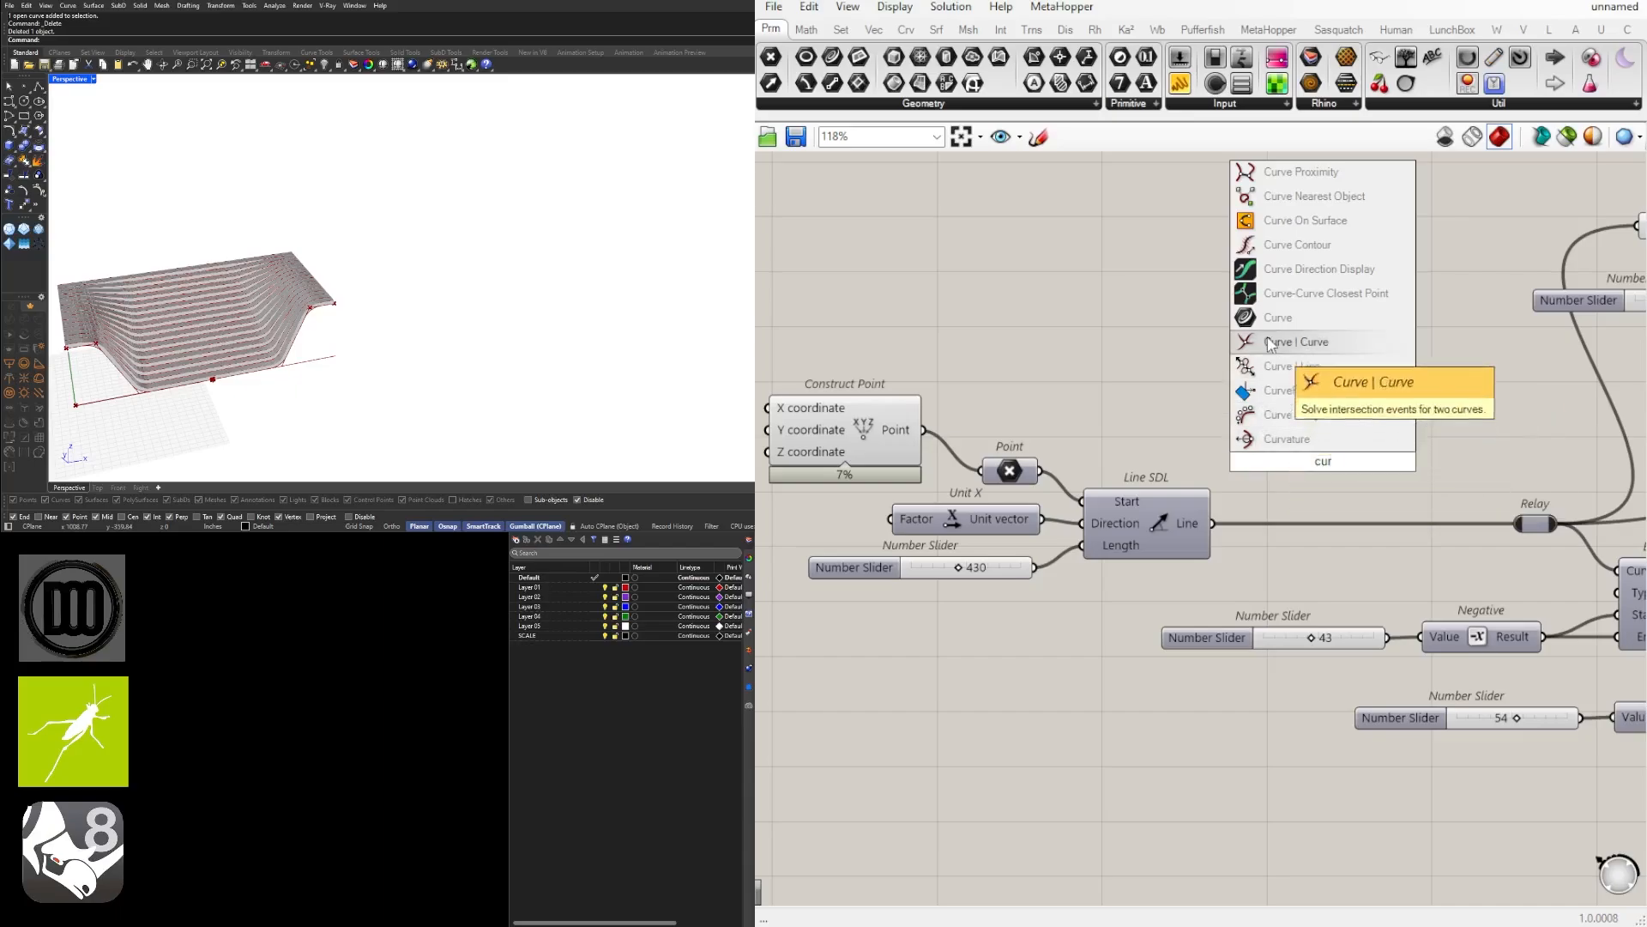
{"action": "left_click", "coordinate": [1278, 318]}
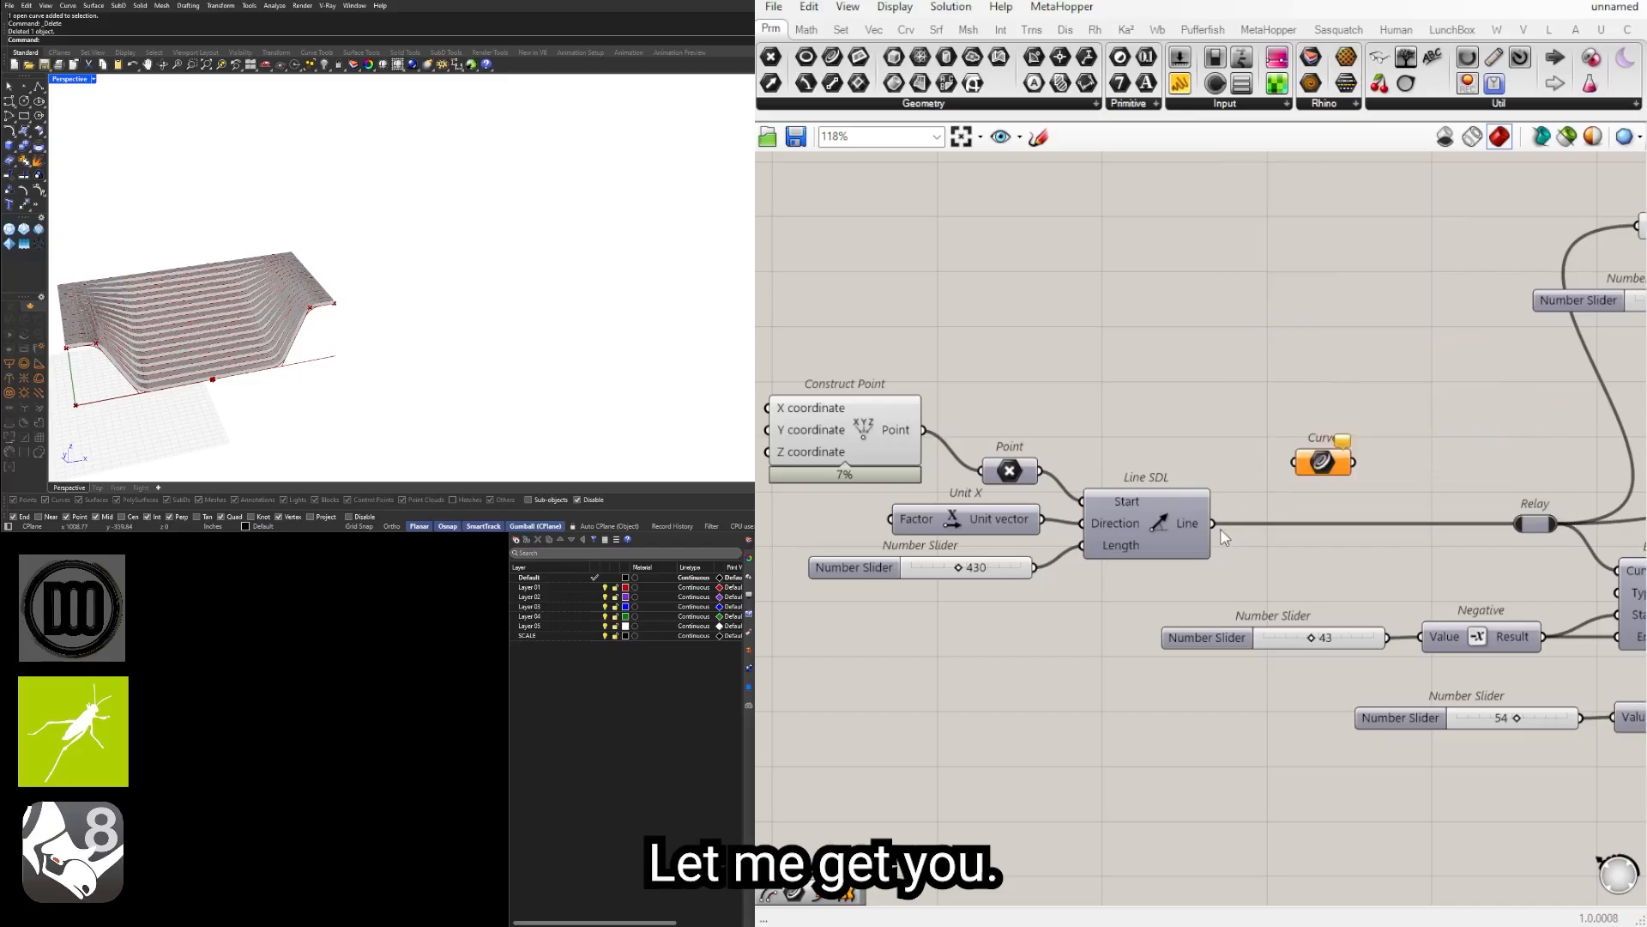
{"action": "left_click_drag", "start_coordinate": [1214, 523], "coordinate": [1517, 524]}
{"action": "left_click", "coordinate": [1368, 529]}
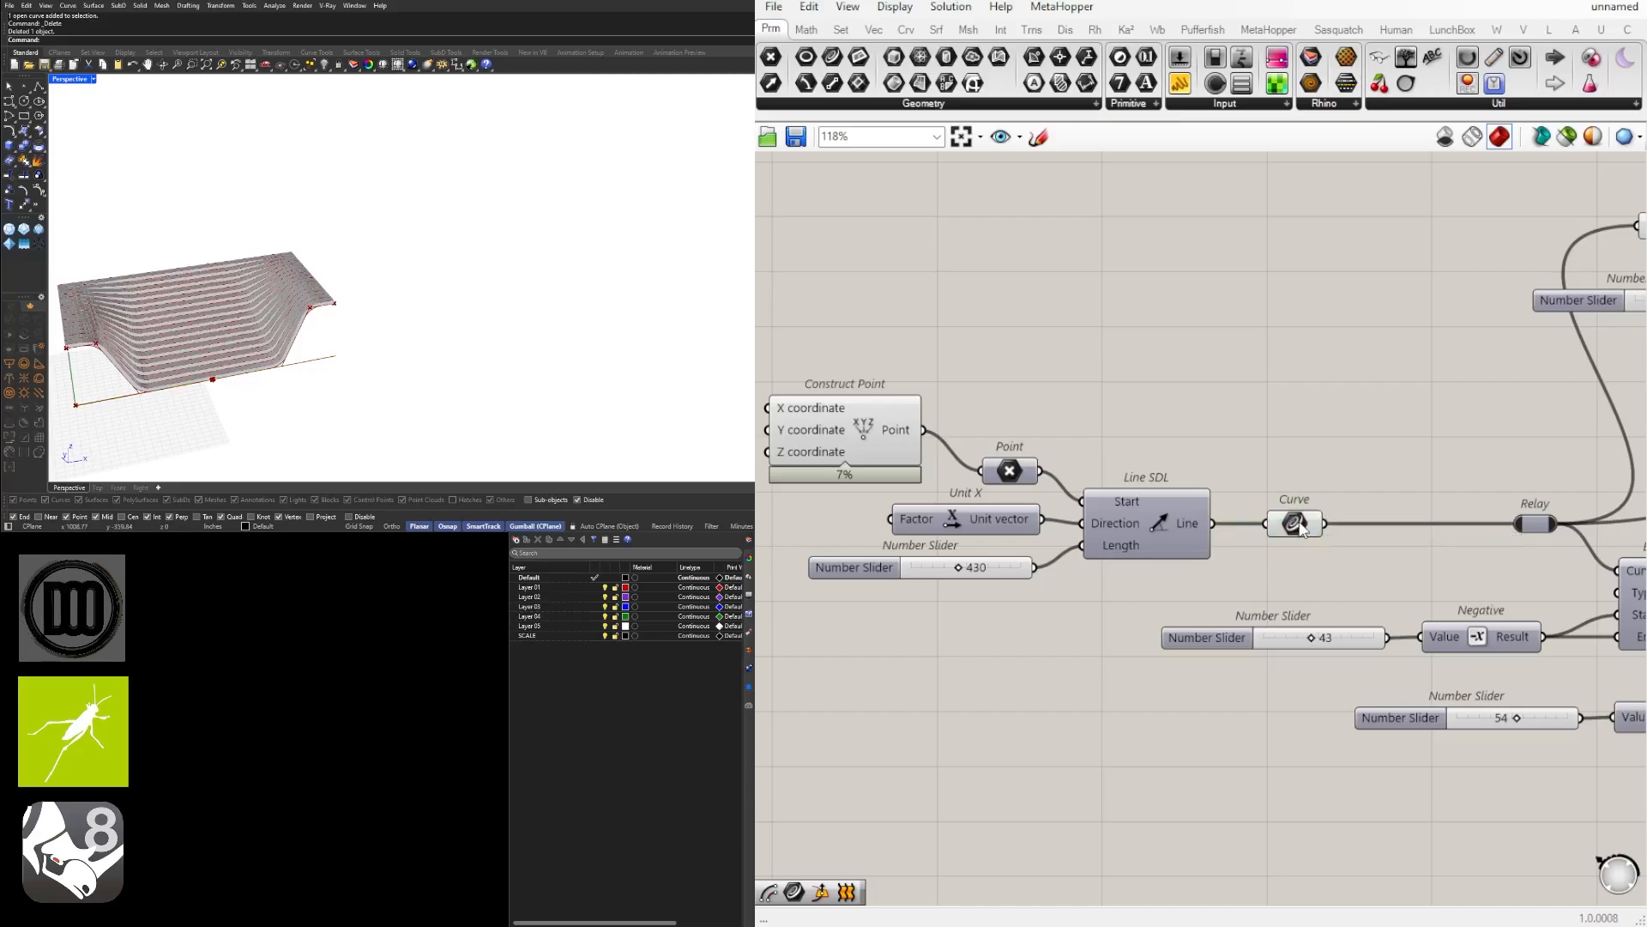
{"action": "left_click_drag", "start_coordinate": [1299, 523], "coordinate": [1318, 524]}
{"action": "left_click", "coordinate": [1386, 470]}
{"action": "scroll", "coordinate": [1371, 488], "scroll_direction": "down", "scroll_amount": 4}
{"action": "scroll", "coordinate": [1367, 515], "scroll_direction": "up", "scroll_amount": 4}
{"action": "right_click_drag", "start_coordinate": [1363, 519], "coordinate": [1268, 555]}
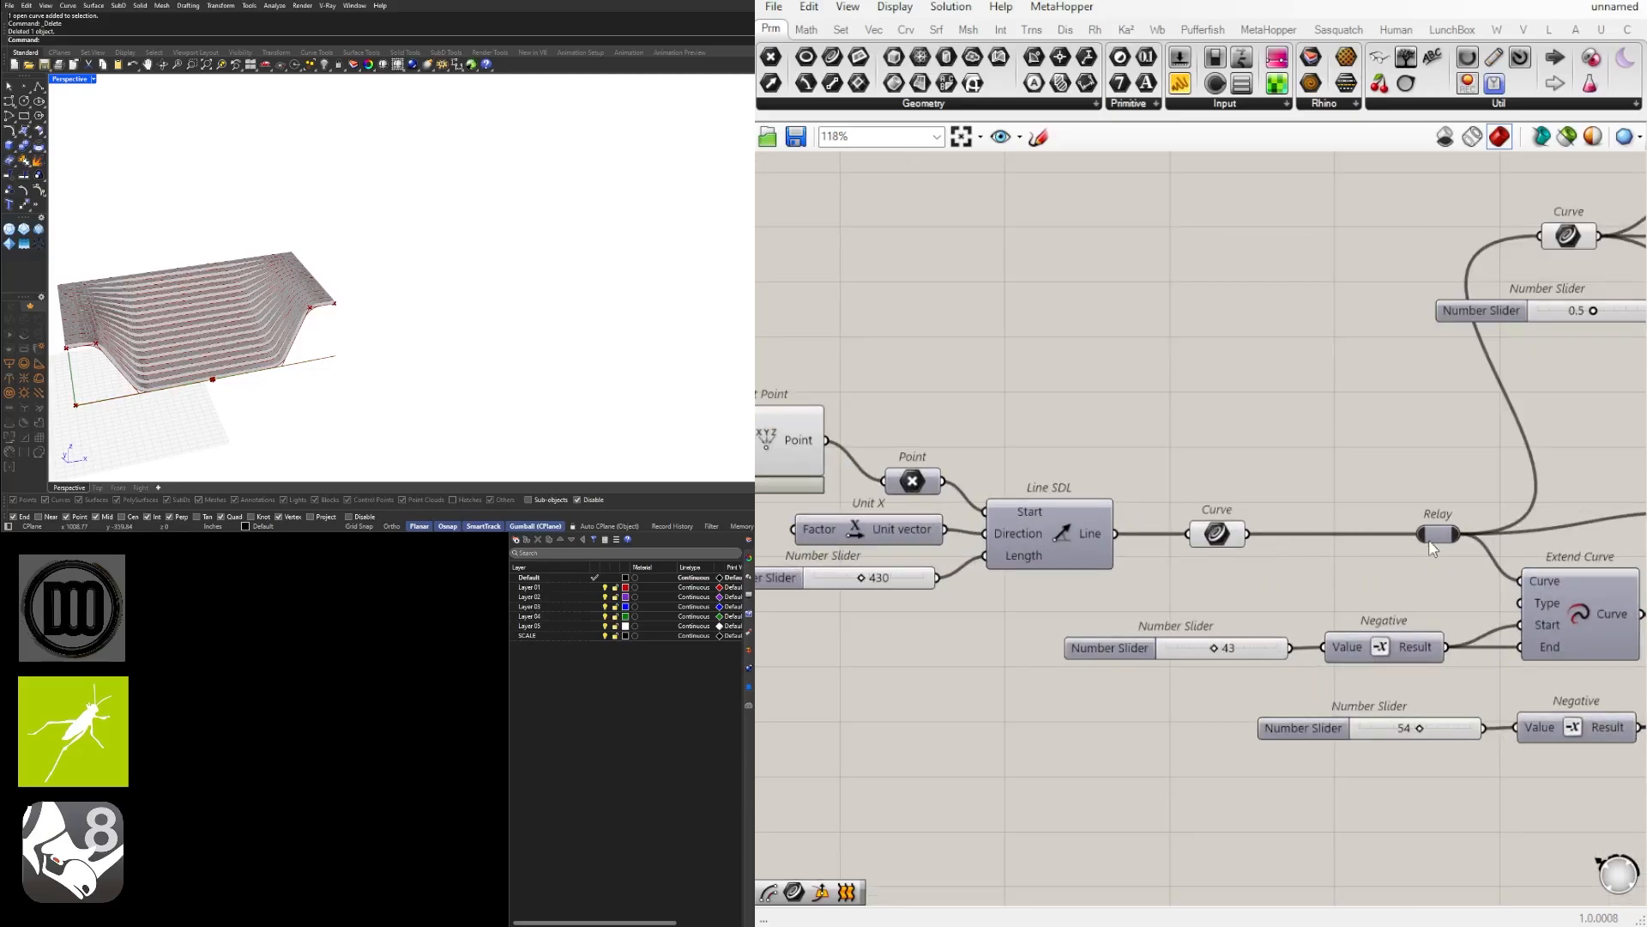
Step: Place an empty copy of the Curve container above the Line SDL wire and group it
{"action": "left_click", "coordinate": [1225, 534]}
{"action": "left_click_drag", "start_coordinate": [1225, 534], "coordinate": [1209, 481]}
{"action": "key", "text": "ctrl+g"}
Step: Rename the slider feeding Line SDL's Length input as LENGTH and put it in a group
{"action": "scroll", "coordinate": [980, 573], "scroll_direction": "down", "scroll_amount": 3}
{"action": "right_click_drag", "start_coordinate": [862, 573], "coordinate": [999, 577]}
{"action": "scroll", "coordinate": [999, 576], "scroll_direction": "up", "scroll_amount": 4}
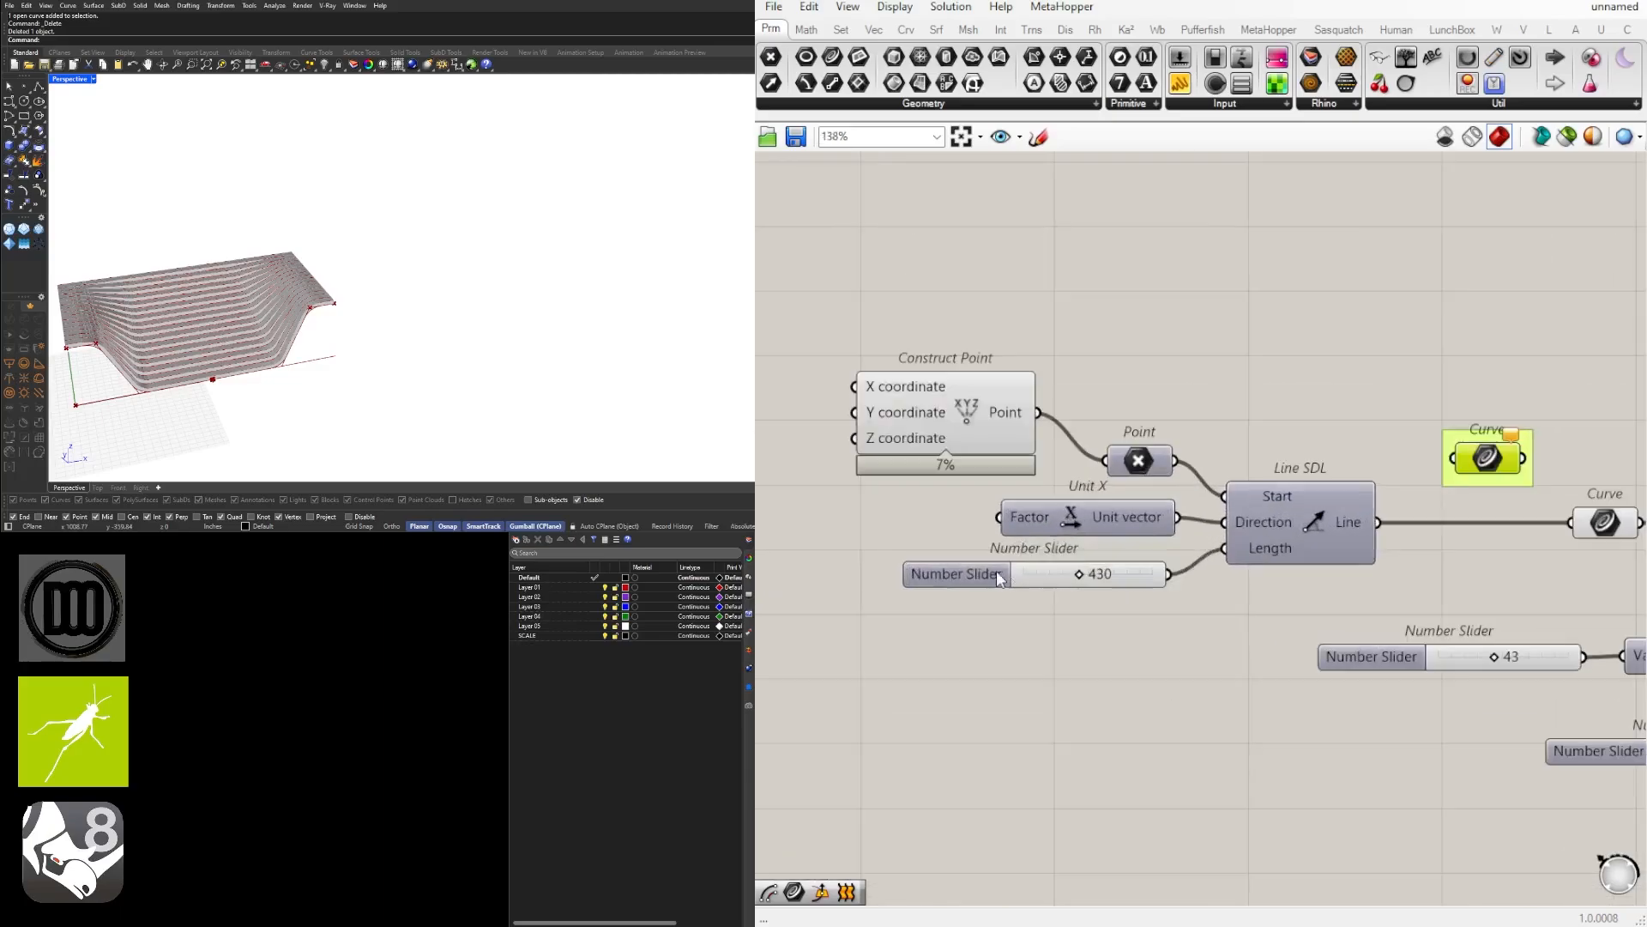
{"action": "right_click", "coordinate": [999, 579]}
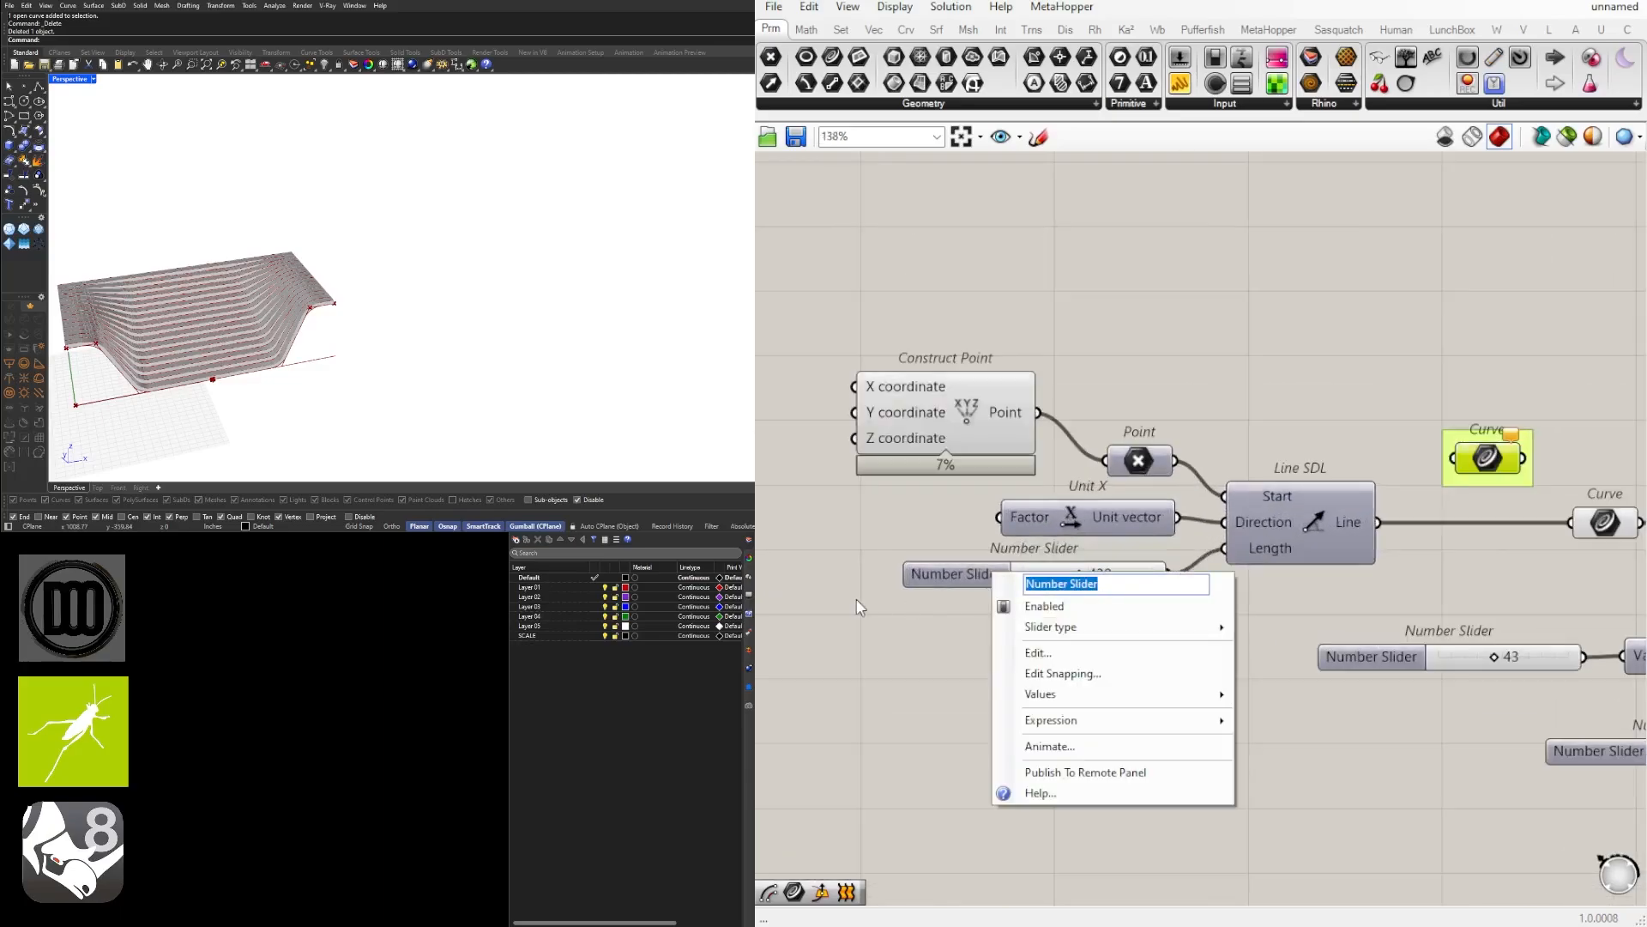
{"action": "type", "text": "len"}
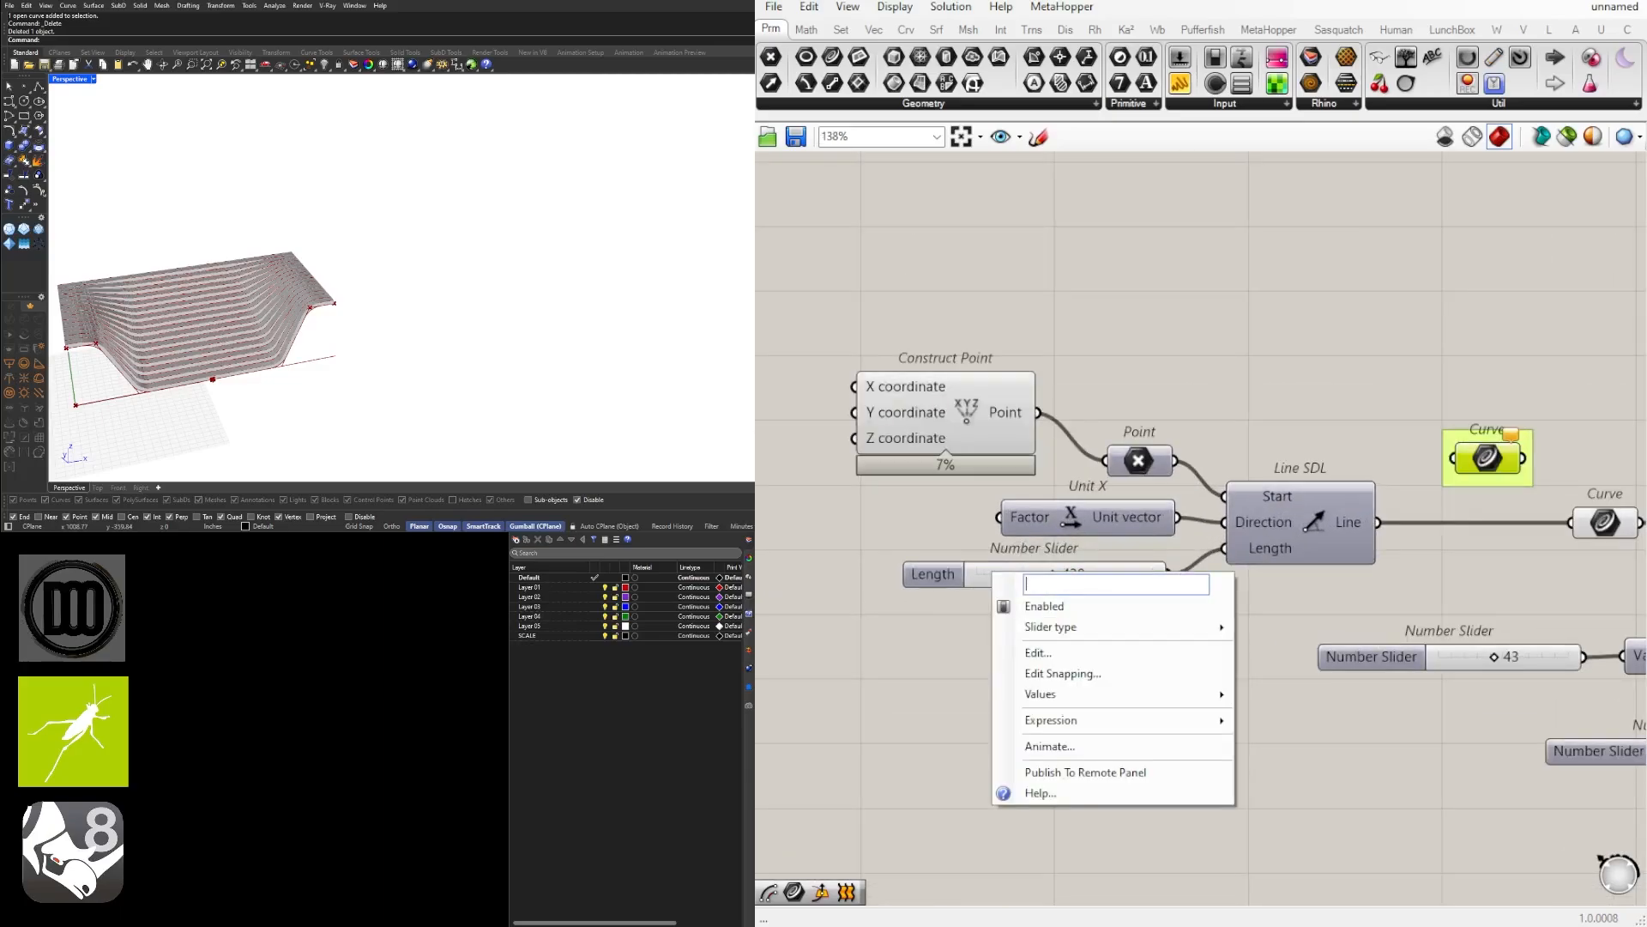
{"action": "type", "text": "LENGTH"}
{"action": "key", "text": "Return"}
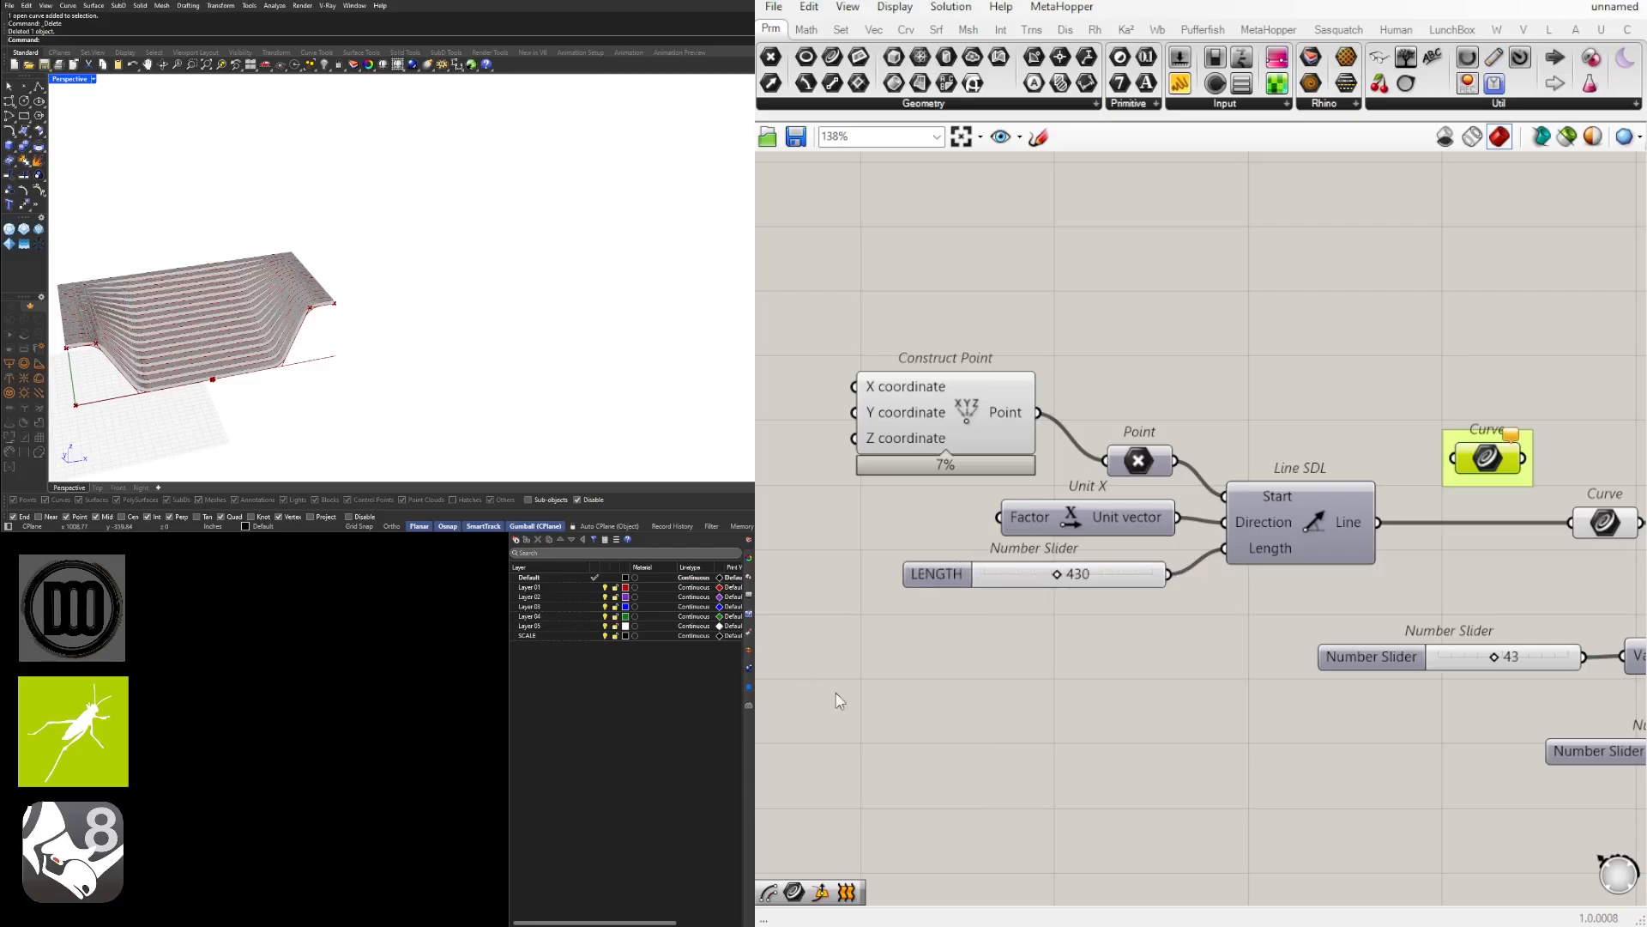
{"action": "left_click", "coordinate": [950, 582]}
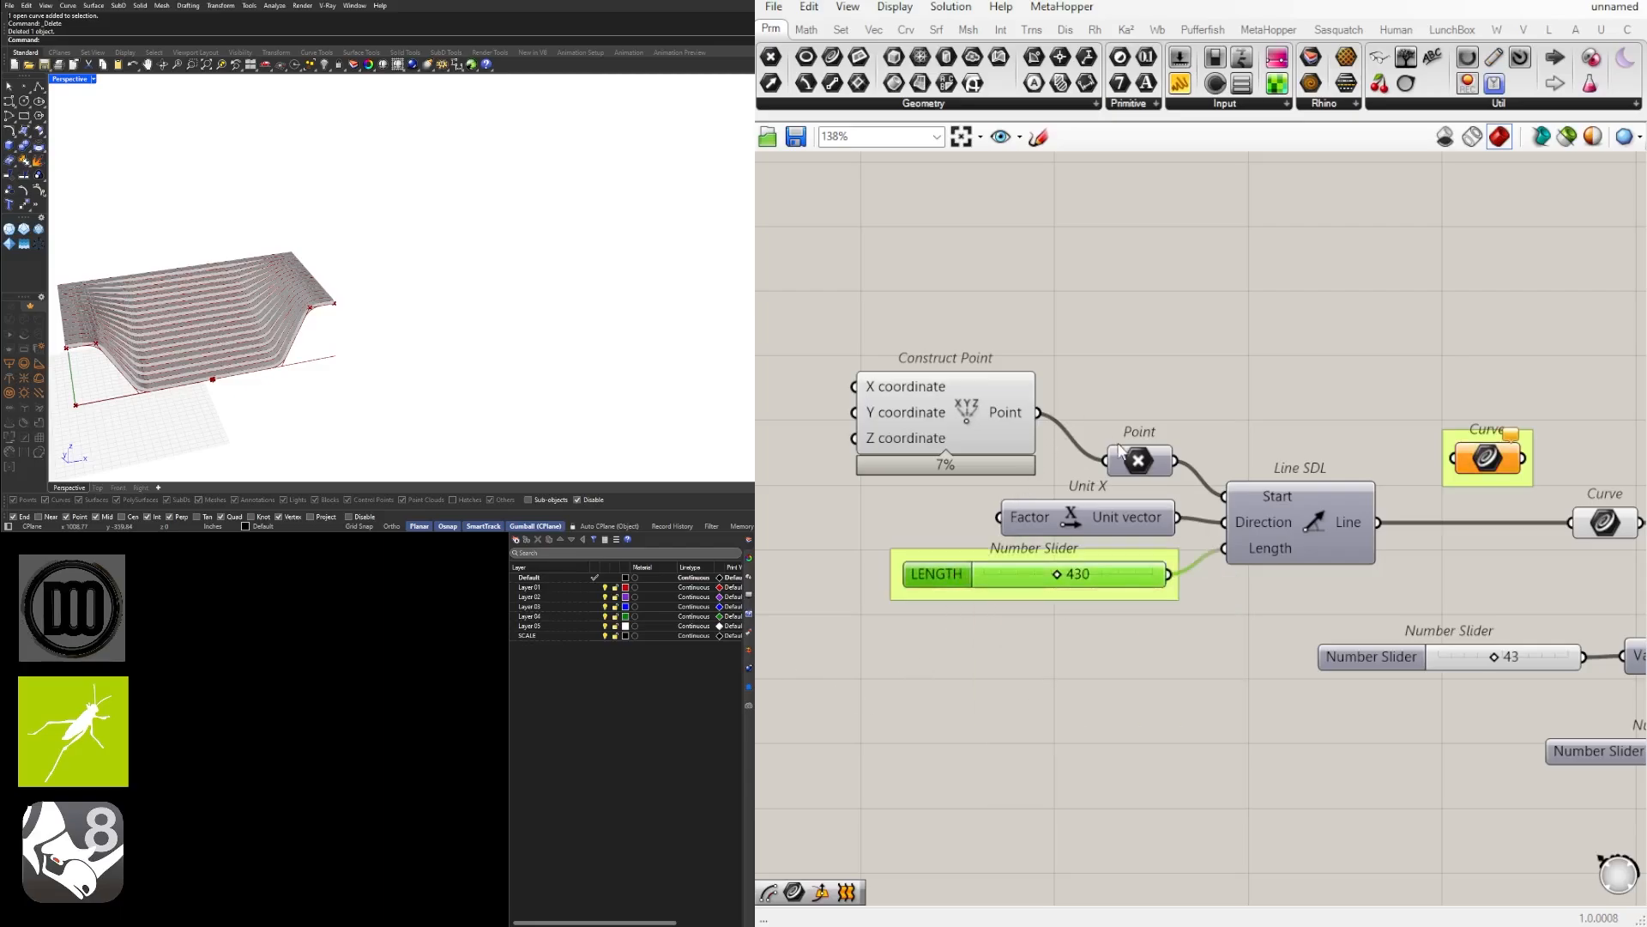
Step: Line up the Point container with Construct Point's output, clear of the Unit X component
{"action": "left_click_drag", "start_coordinate": [1139, 461], "coordinate": [1129, 415]}
{"action": "left_click", "coordinate": [1102, 379]}
{"action": "right_click_drag", "start_coordinate": [1102, 379], "coordinate": [1240, 483]}
{"action": "left_click_drag", "start_coordinate": [1109, 516], "coordinate": [1068, 516]}
{"action": "left_click_drag", "start_coordinate": [1263, 515], "coordinate": [1249, 515]}
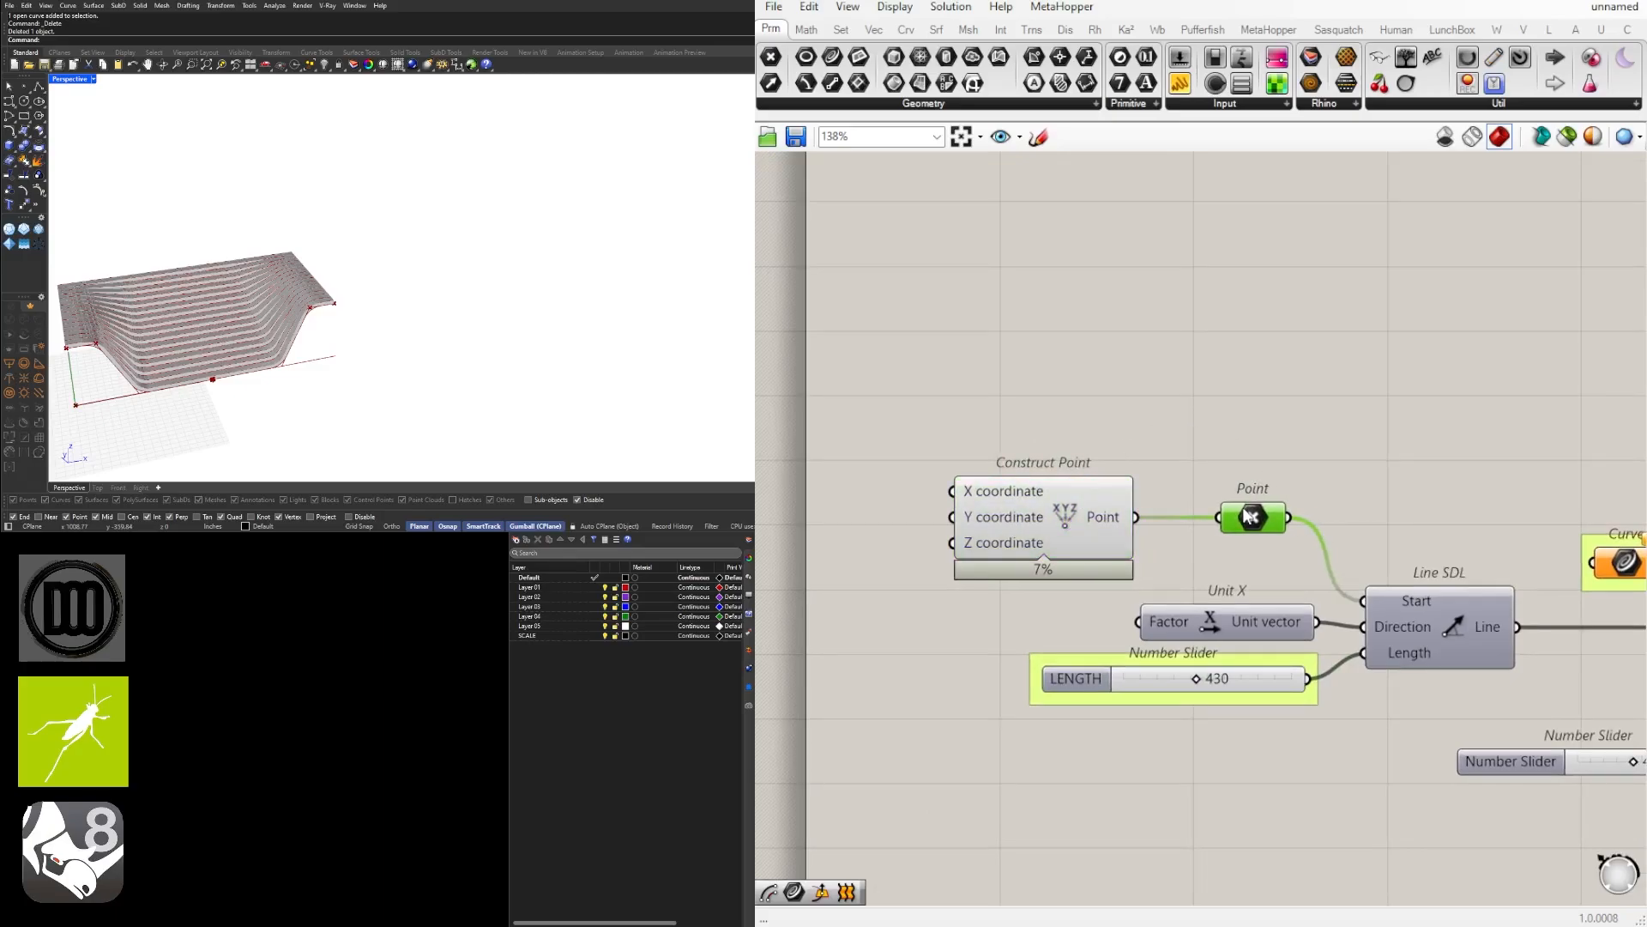
Step: Internalise the Point container's data, delete Construct Point and move the Point back beside Line SDL
{"action": "right_click", "coordinate": [1235, 525]}
{"action": "left_click", "coordinate": [1279, 864]}
{"action": "left_click_drag", "start_coordinate": [1067, 393], "coordinate": [963, 584]}
{"action": "key", "text": "Delete"}
{"action": "left_click_drag", "start_coordinate": [1276, 540], "coordinate": [1245, 569]}
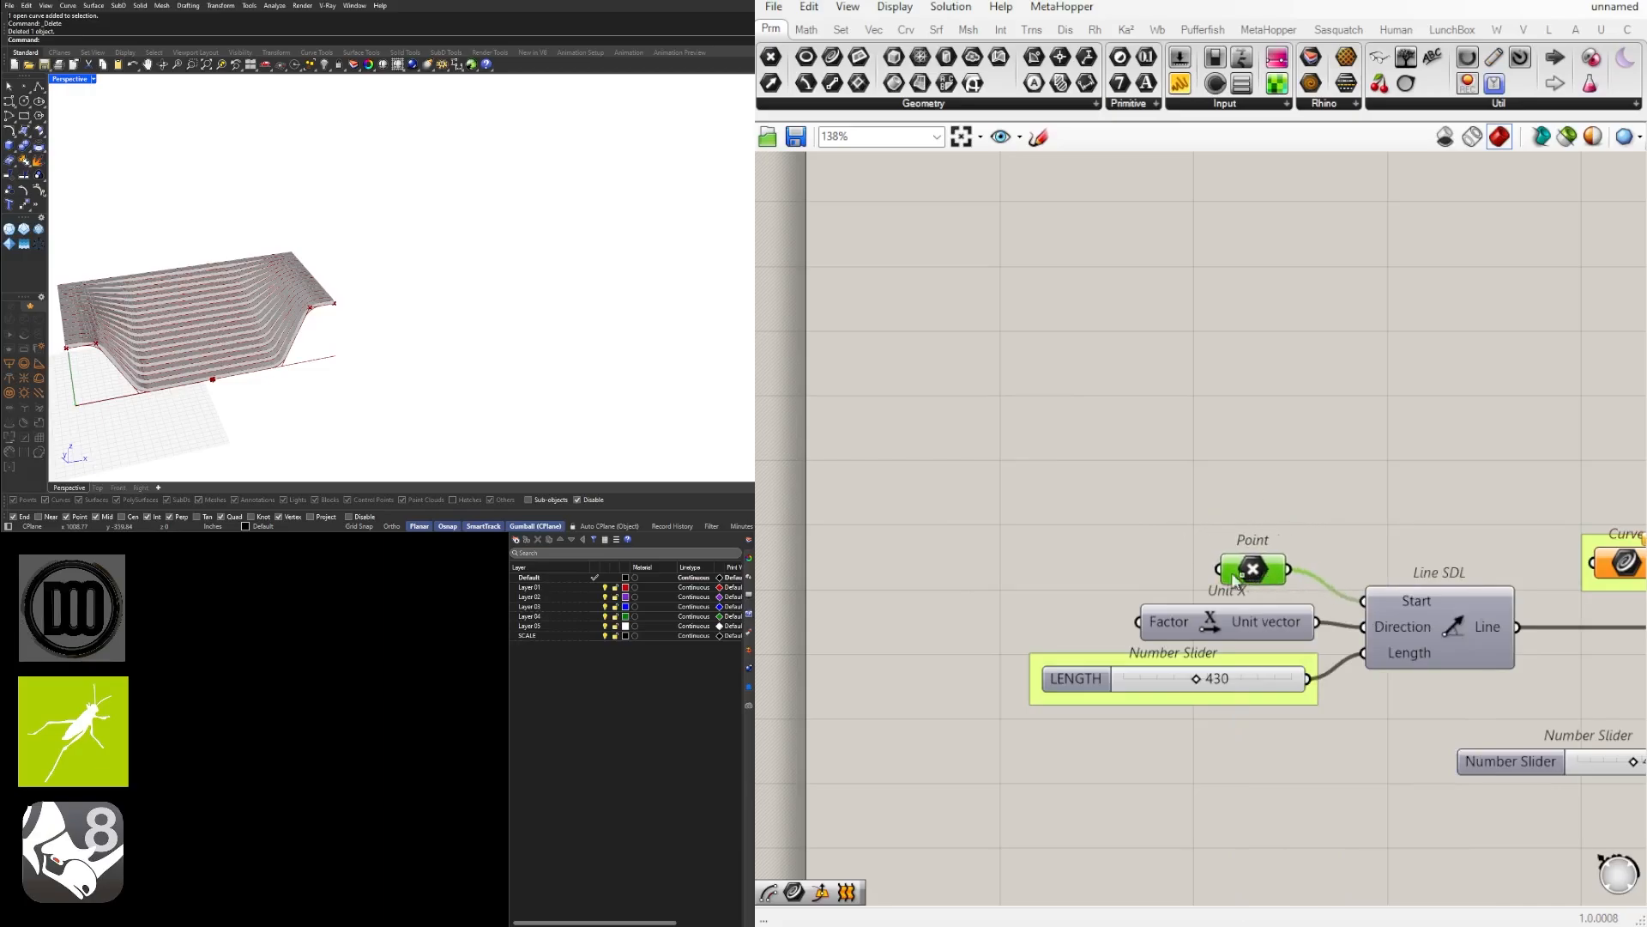
Step: Duplicate the Point container beside the original, clear the copy's values and group it
{"action": "left_click_drag", "start_coordinate": [1019, 550], "coordinate": [1069, 573]}
{"action": "right_click", "coordinate": [1080, 573]}
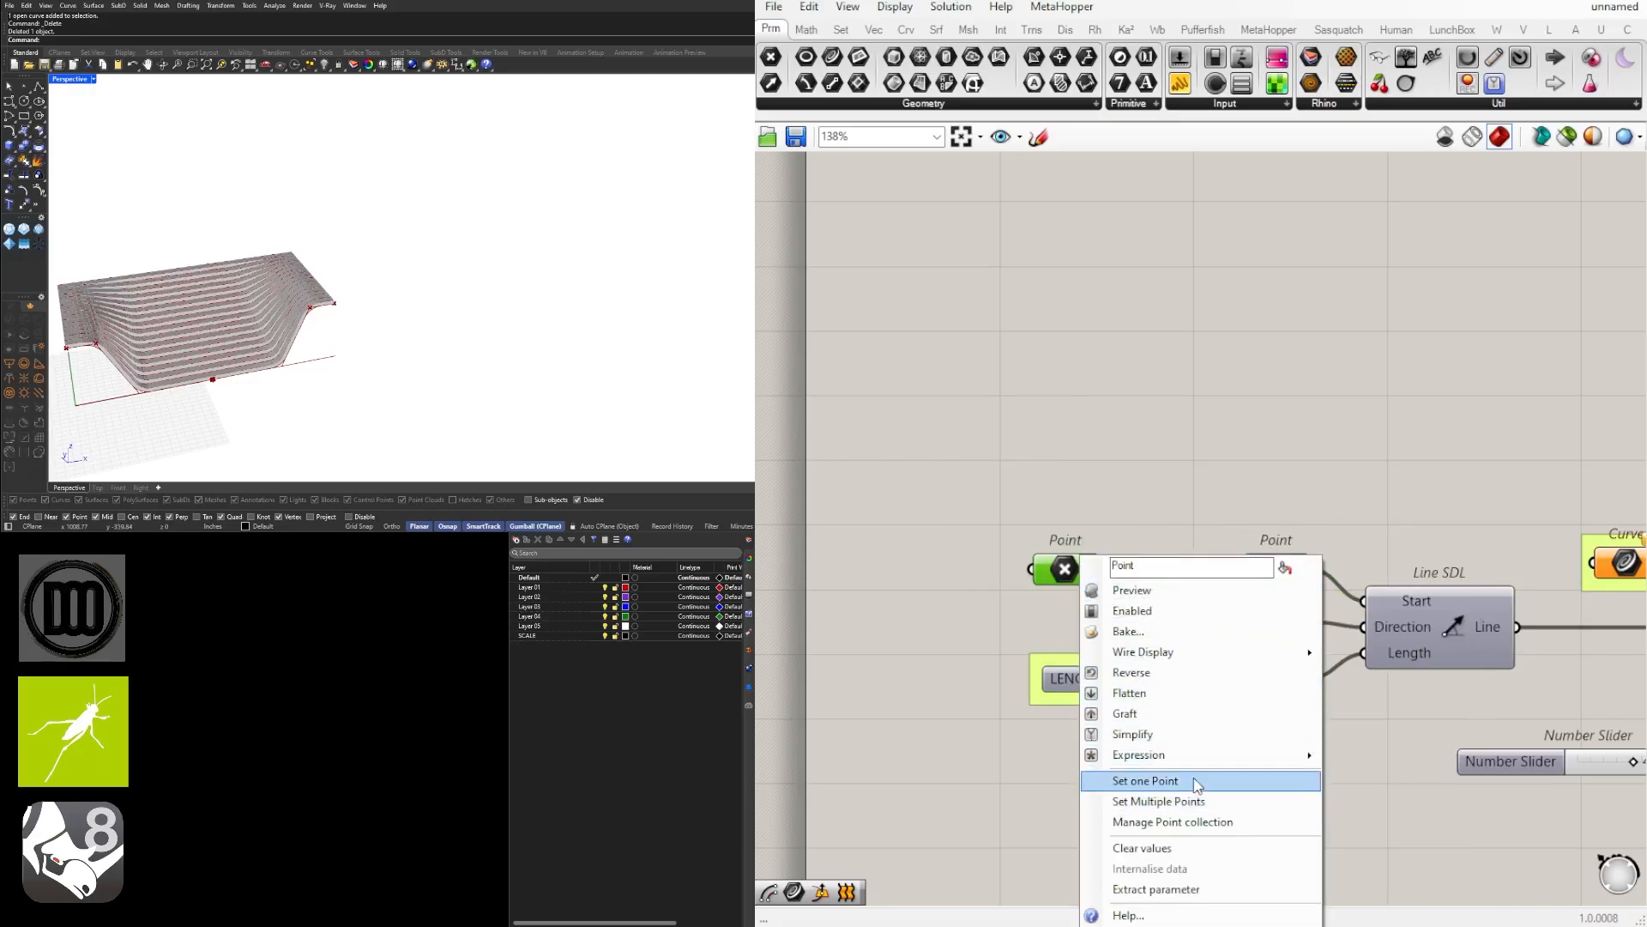
{"action": "left_click", "coordinate": [1193, 849]}
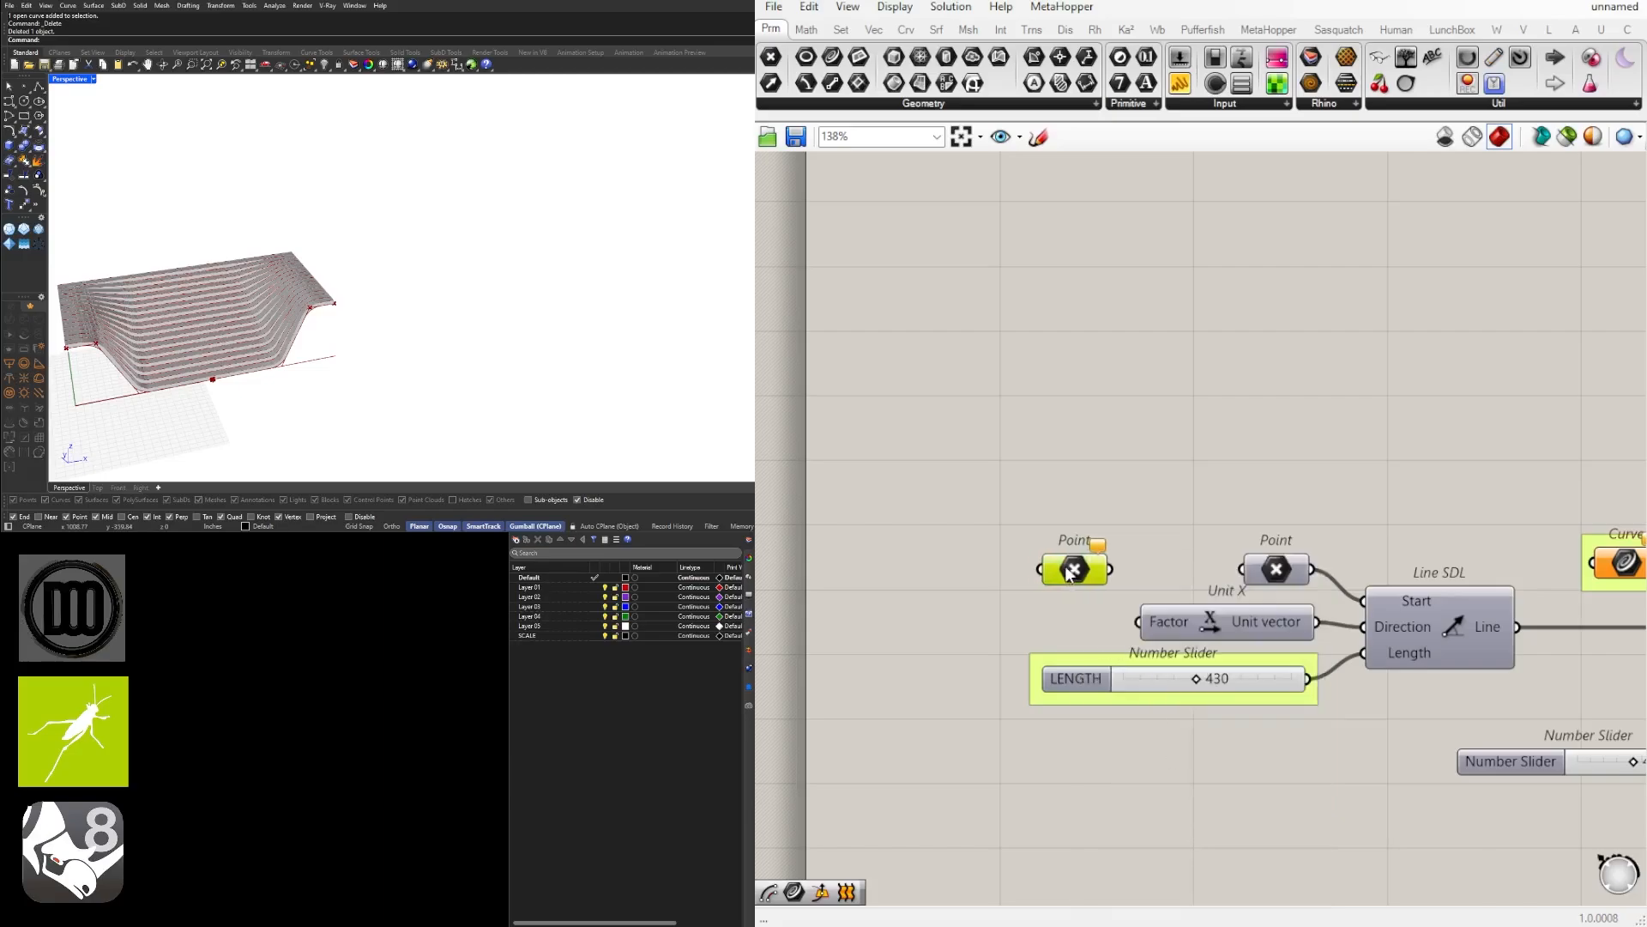
Step: Group the Curve container that feeds the Relay
{"action": "scroll", "coordinate": [1134, 458], "scroll_direction": "down", "scroll_amount": 2}
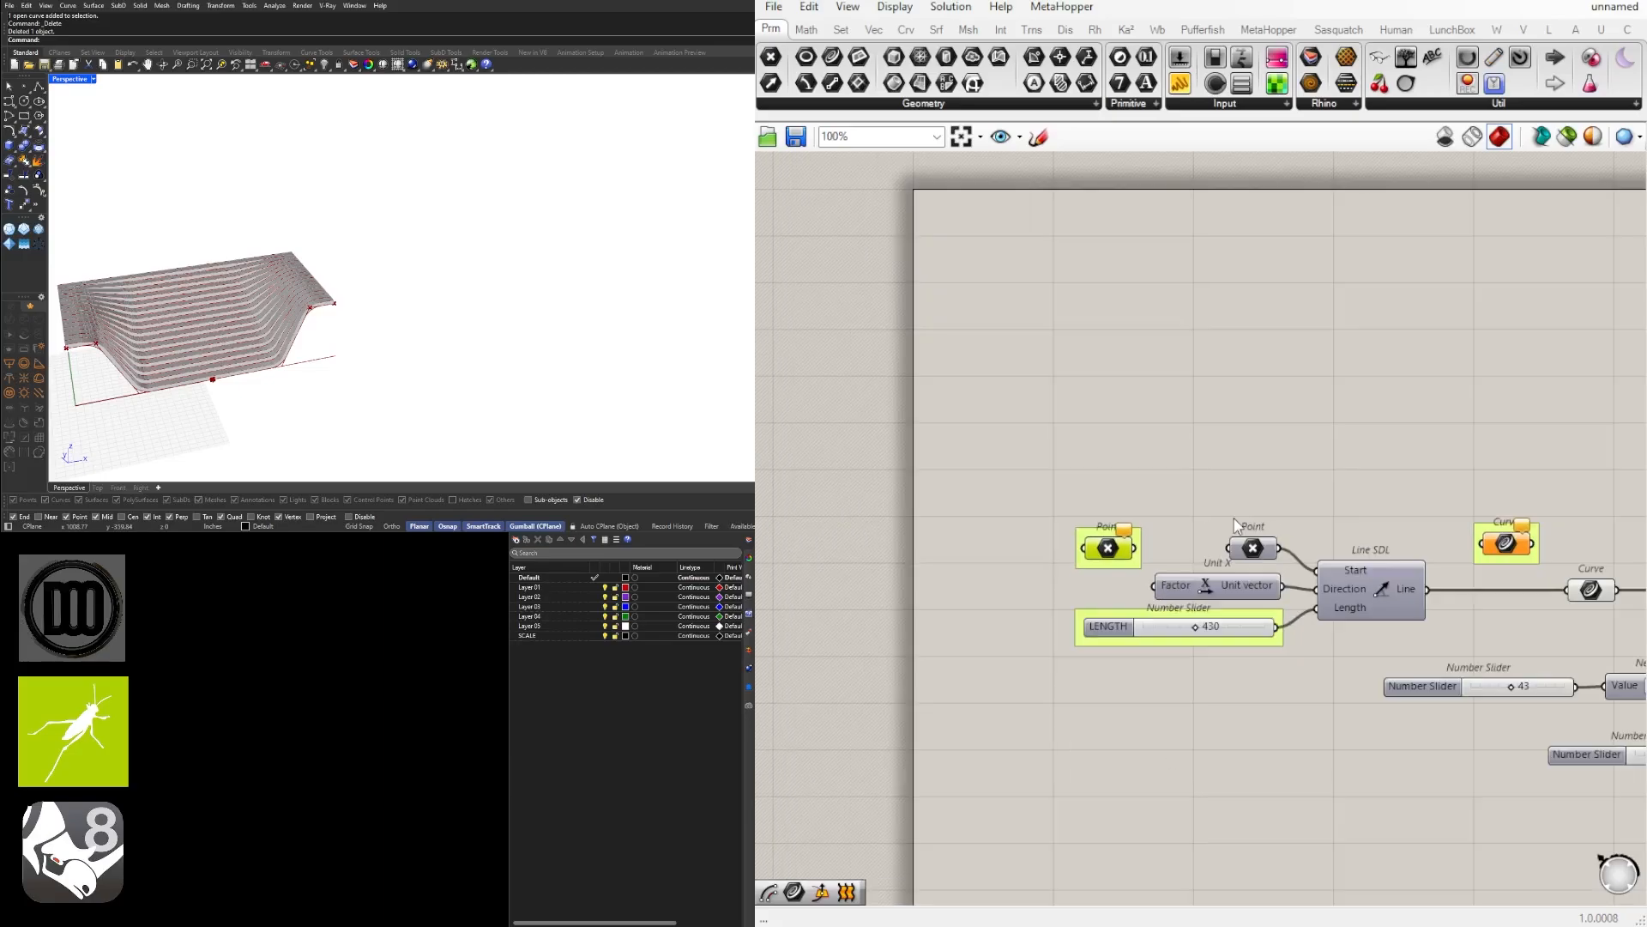
{"action": "scroll", "coordinate": [1132, 549], "scroll_direction": "down", "scroll_amount": 2}
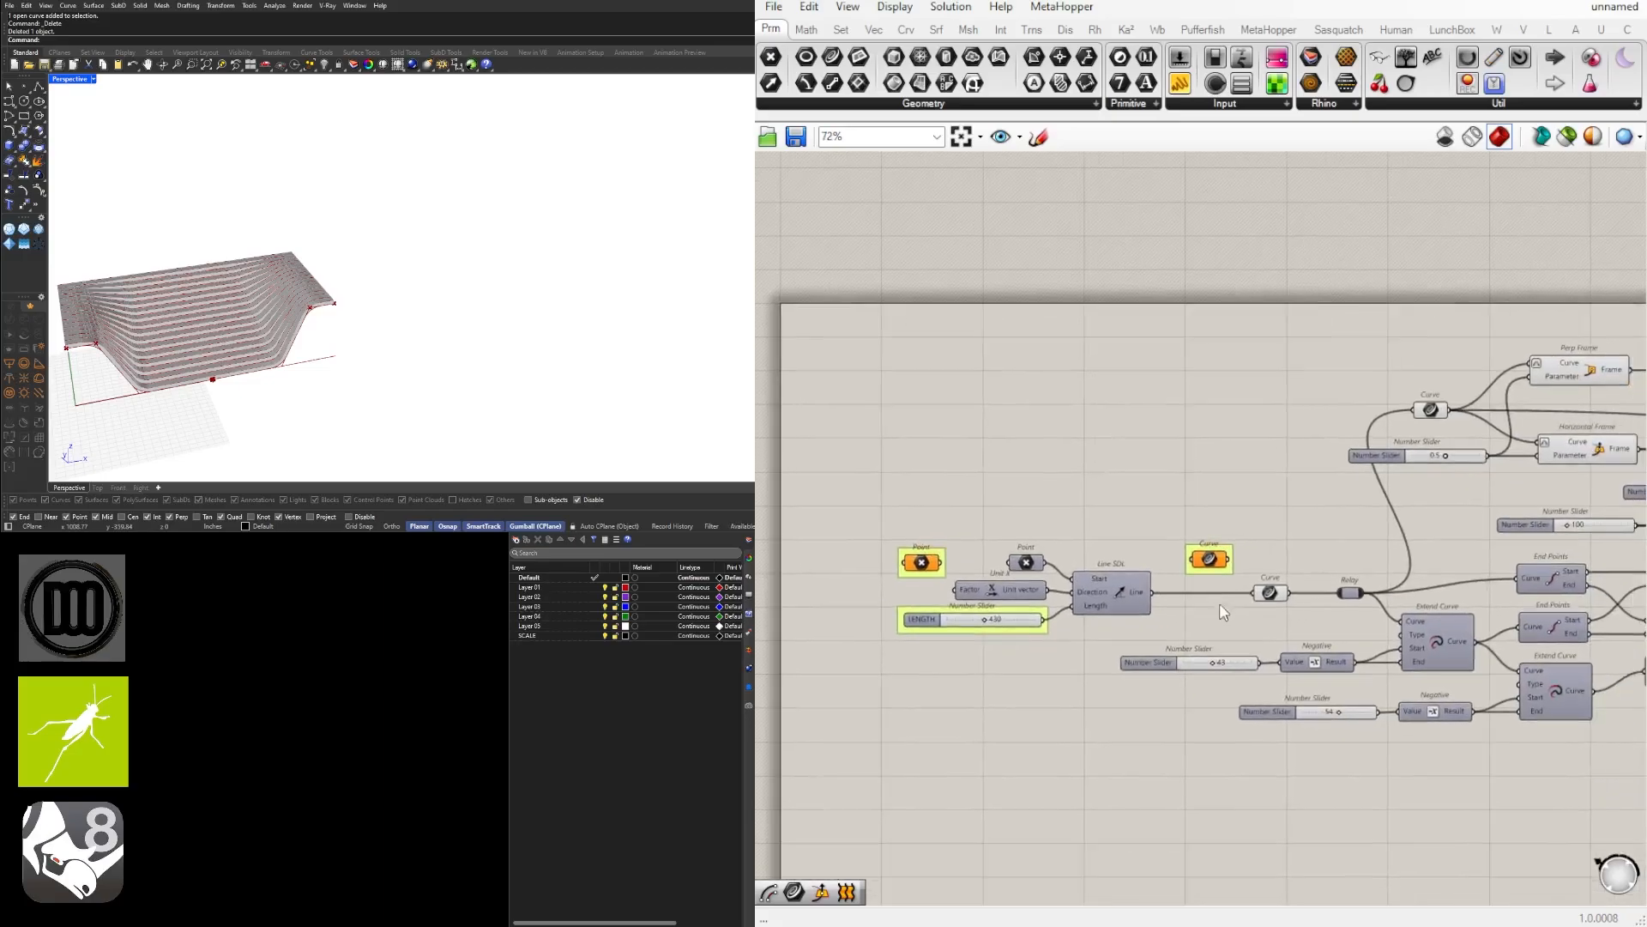
{"action": "scroll", "coordinate": [1273, 605], "scroll_direction": "up", "scroll_amount": 2}
{"action": "left_click", "coordinate": [1288, 592]}
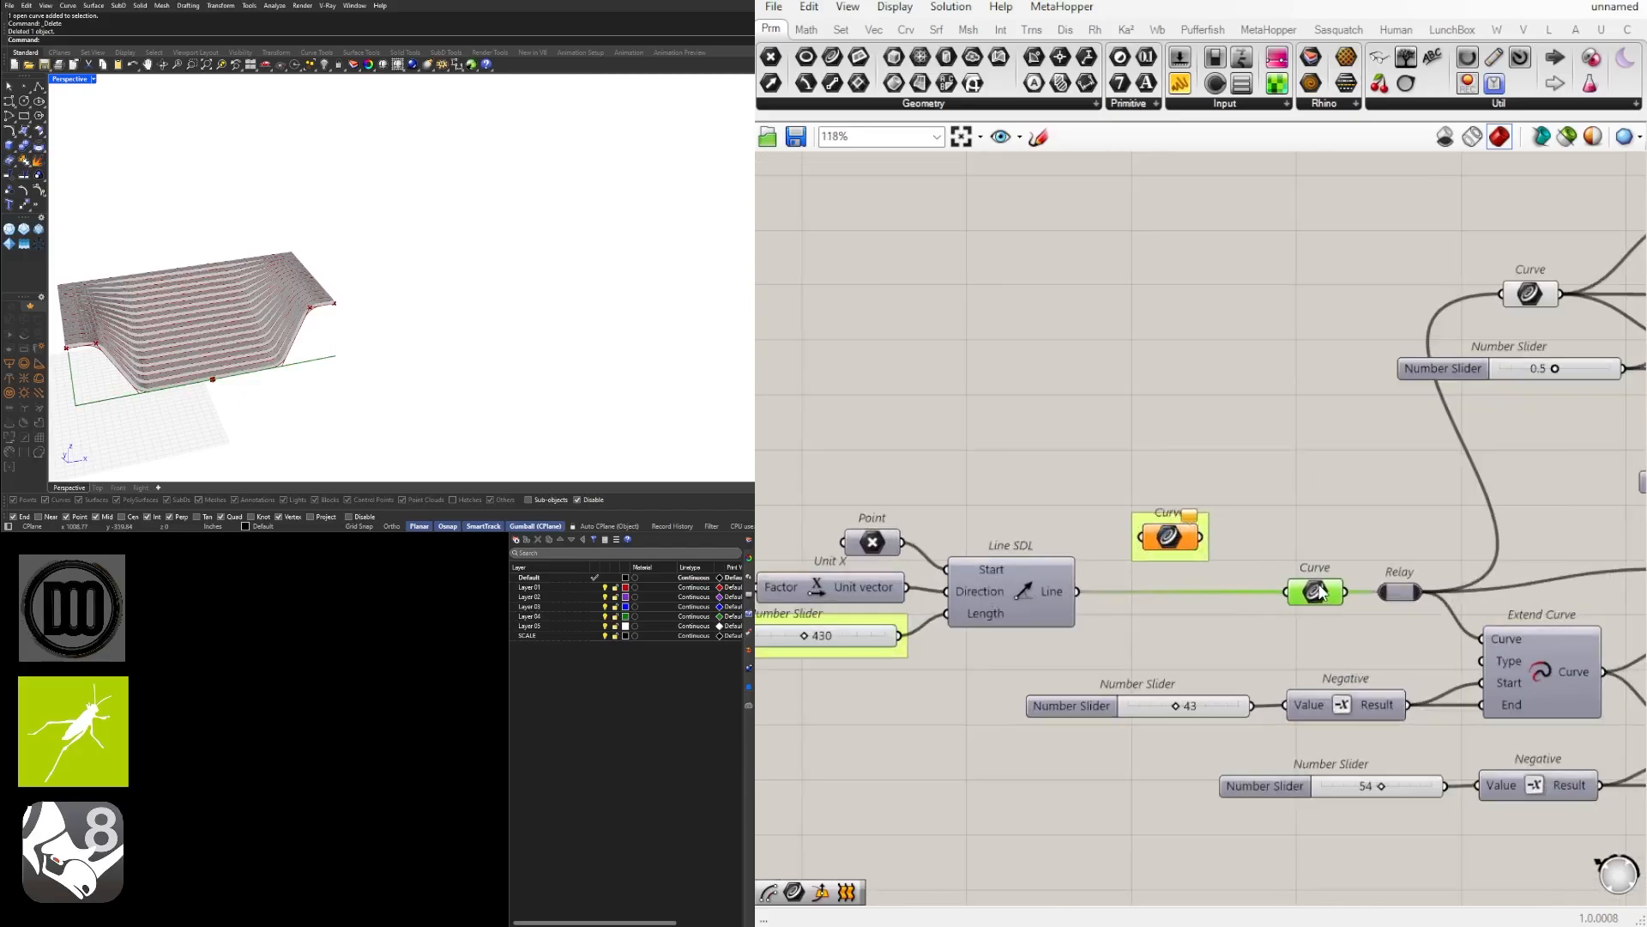
{"action": "scroll", "coordinate": [1330, 502], "scroll_direction": "down", "scroll_amount": 3}
{"action": "scroll", "coordinate": [1086, 562], "scroll_direction": "up", "scroll_amount": 4}
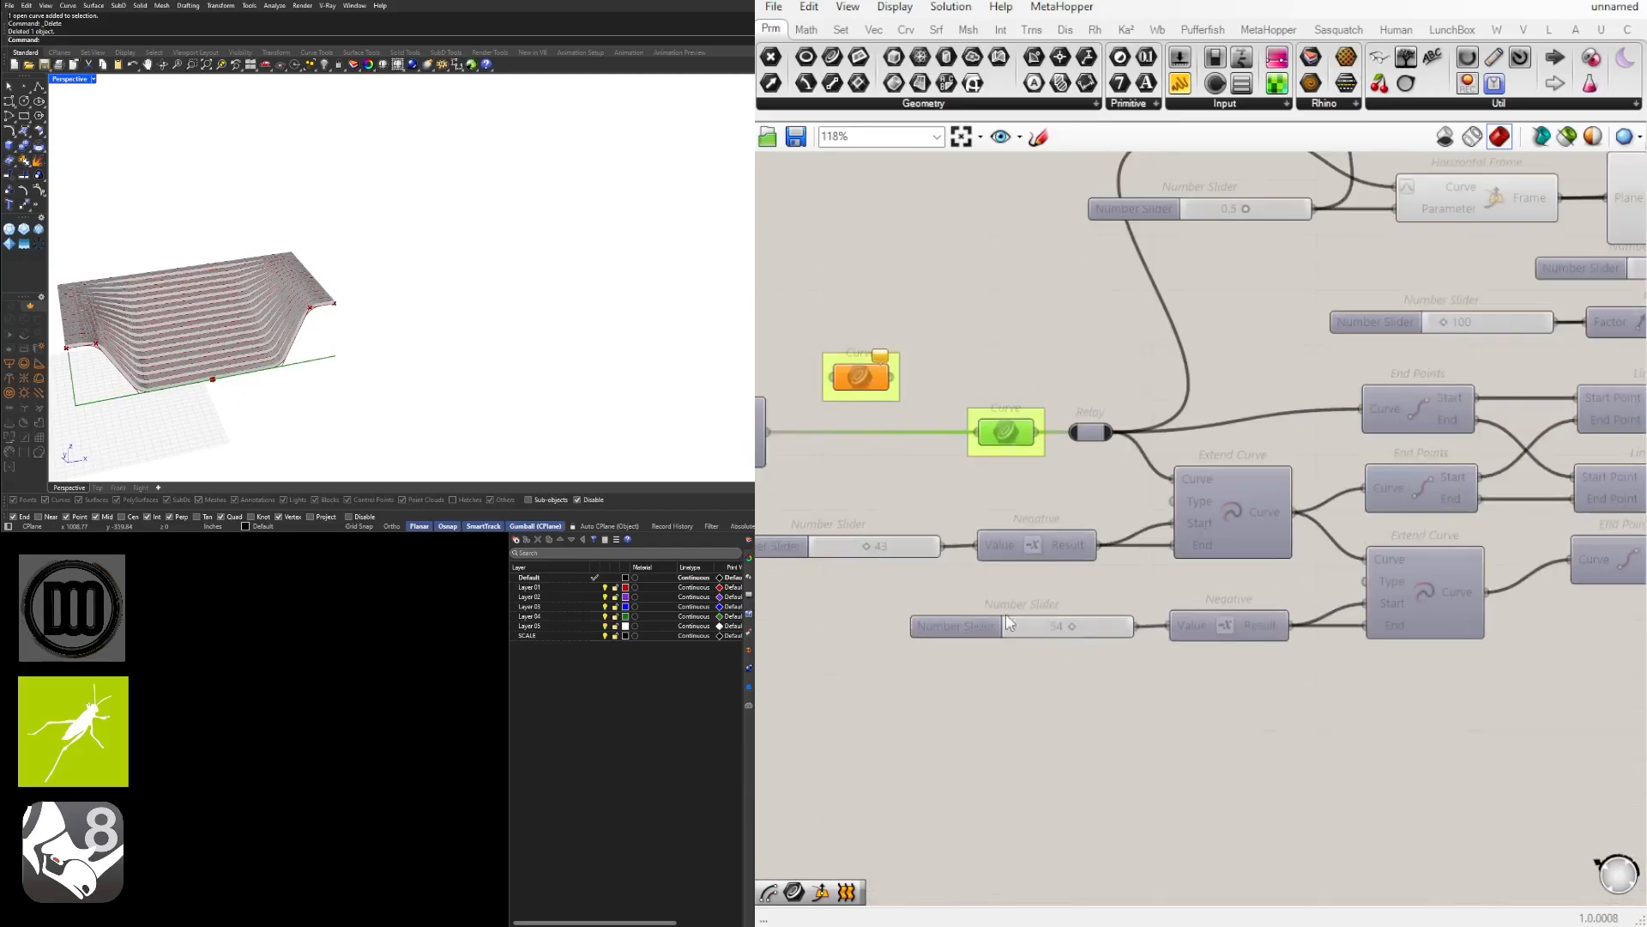
Step: Rename the slider feeding the first Extend Curve's Negative as OFFSET 1 and group it
{"action": "scroll", "coordinate": [1085, 562], "scroll_direction": "up", "scroll_amount": 1}
{"action": "right_click_drag", "start_coordinate": [834, 573], "coordinate": [1064, 582]}
{"action": "right_click", "coordinate": [1008, 577]}
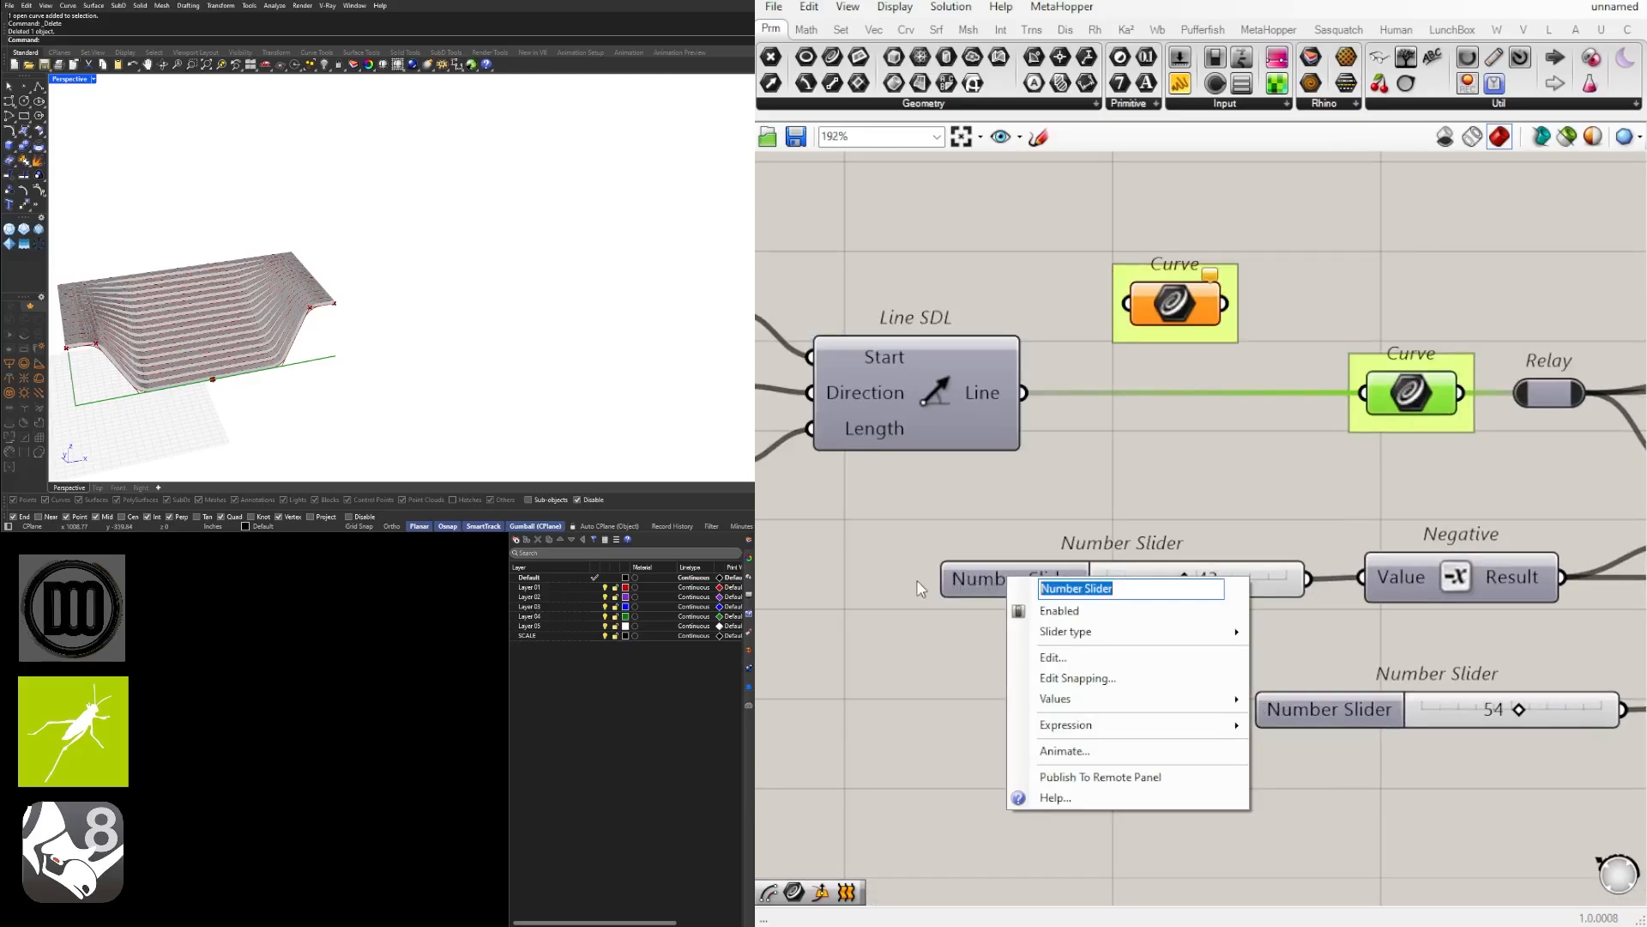
{"action": "type", "text": "OFFSET 1"}
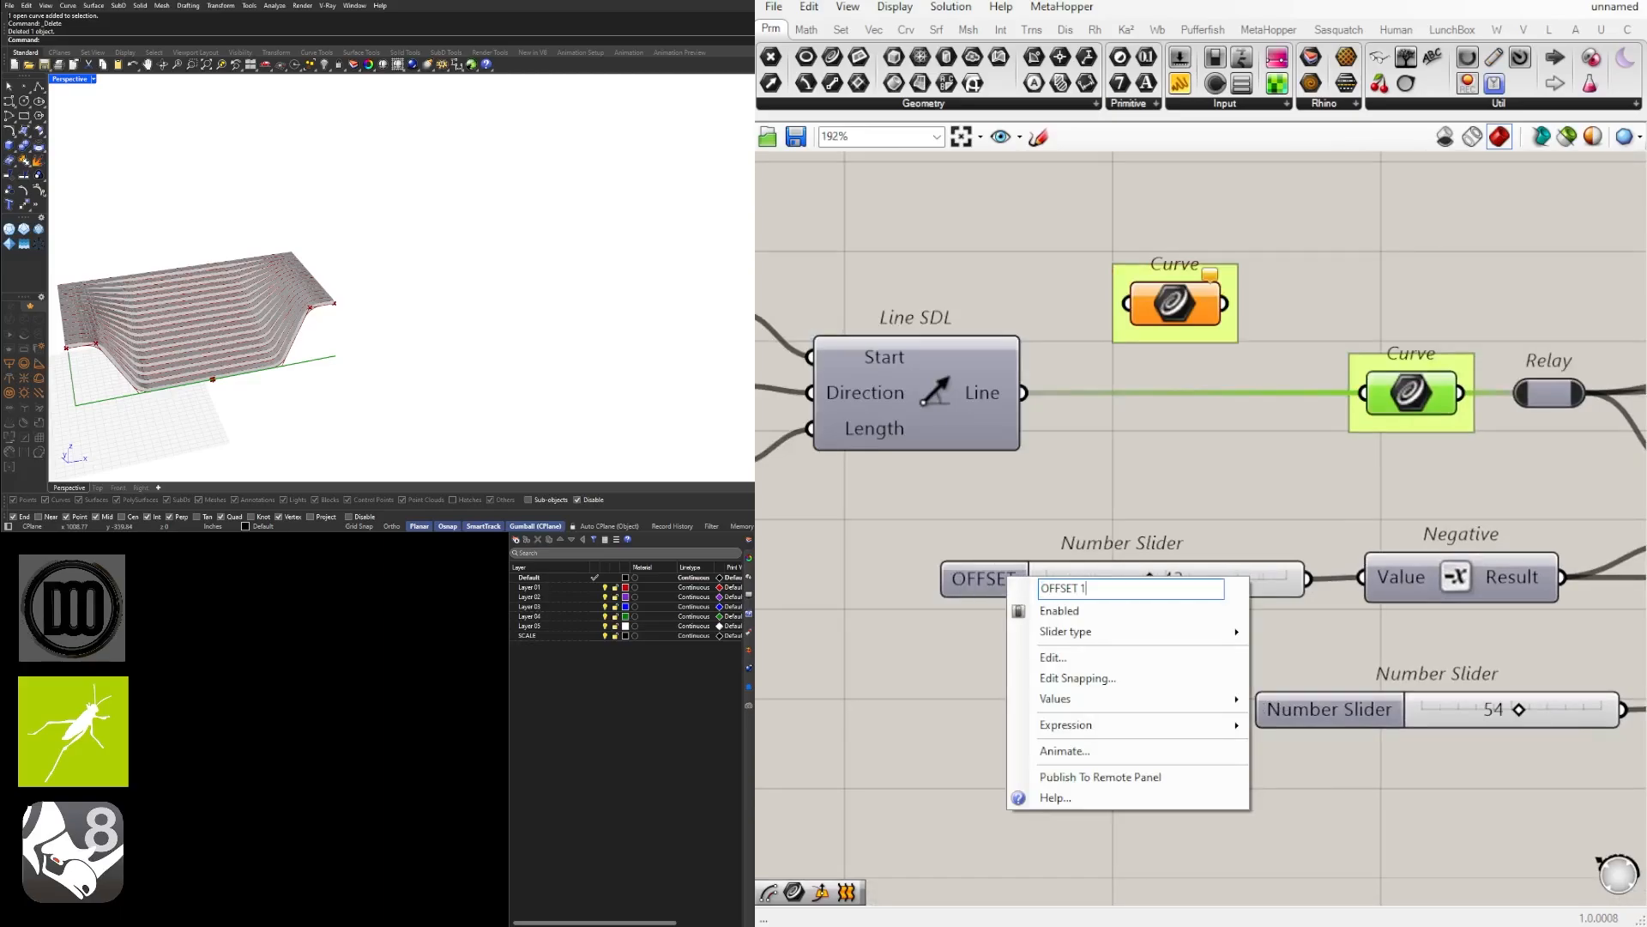
{"action": "key", "text": "Return"}
{"action": "left_click", "coordinate": [987, 568]}
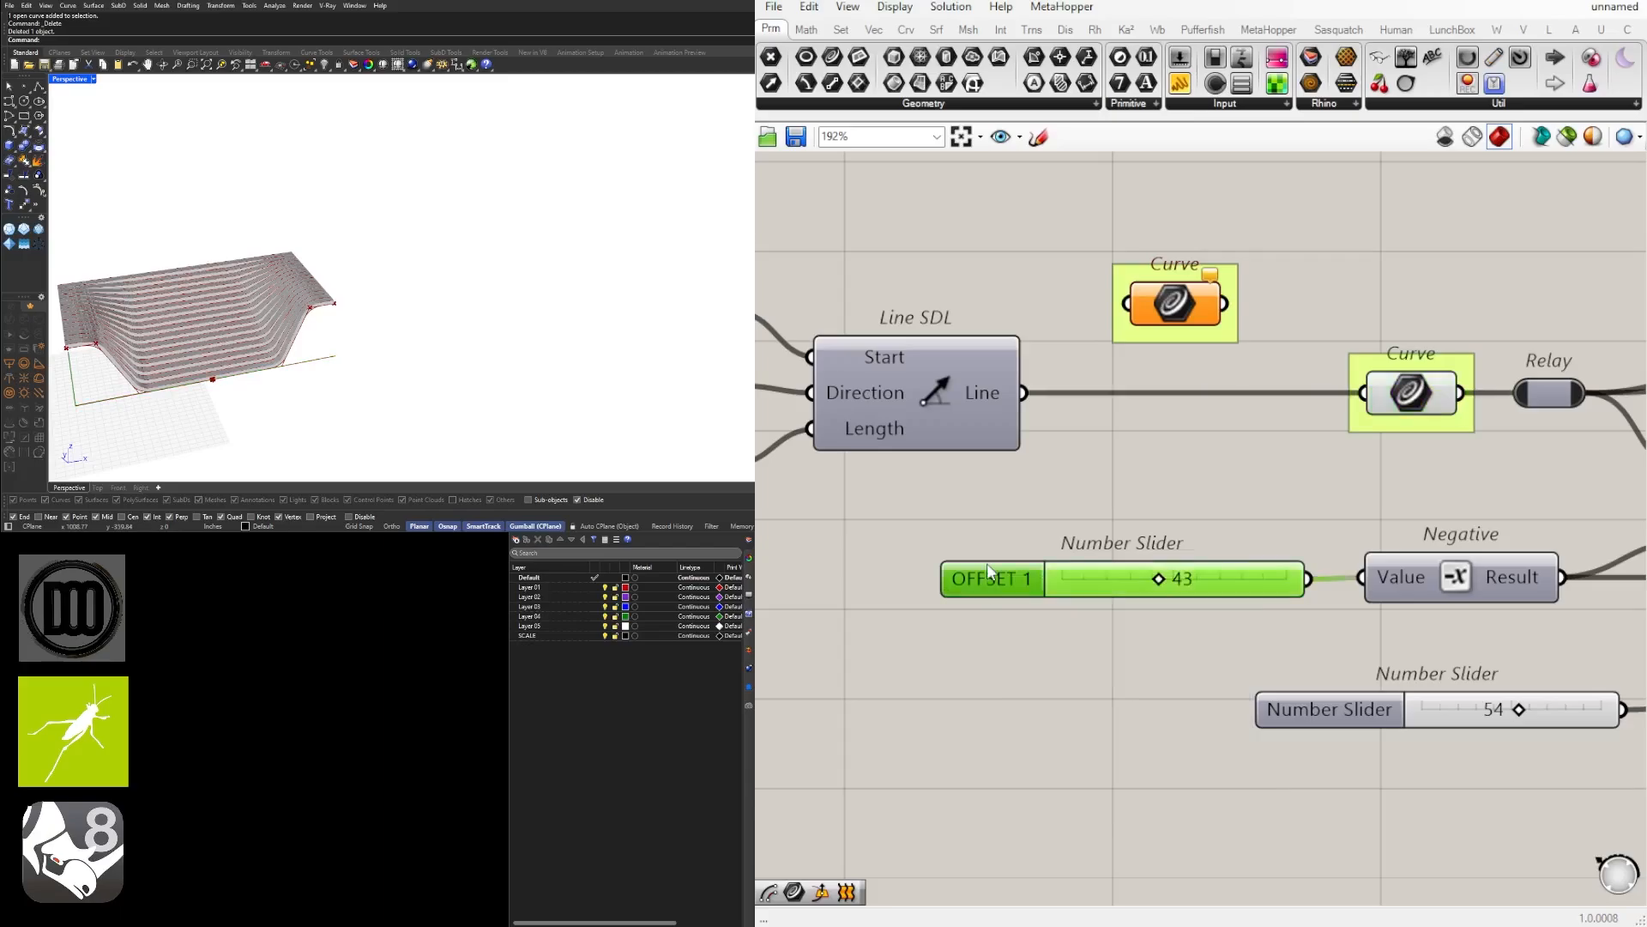
{"action": "scroll", "coordinate": [1098, 553], "scroll_direction": "down", "scroll_amount": 3}
{"action": "scroll", "coordinate": [1223, 578], "scroll_direction": "up", "scroll_amount": 3}
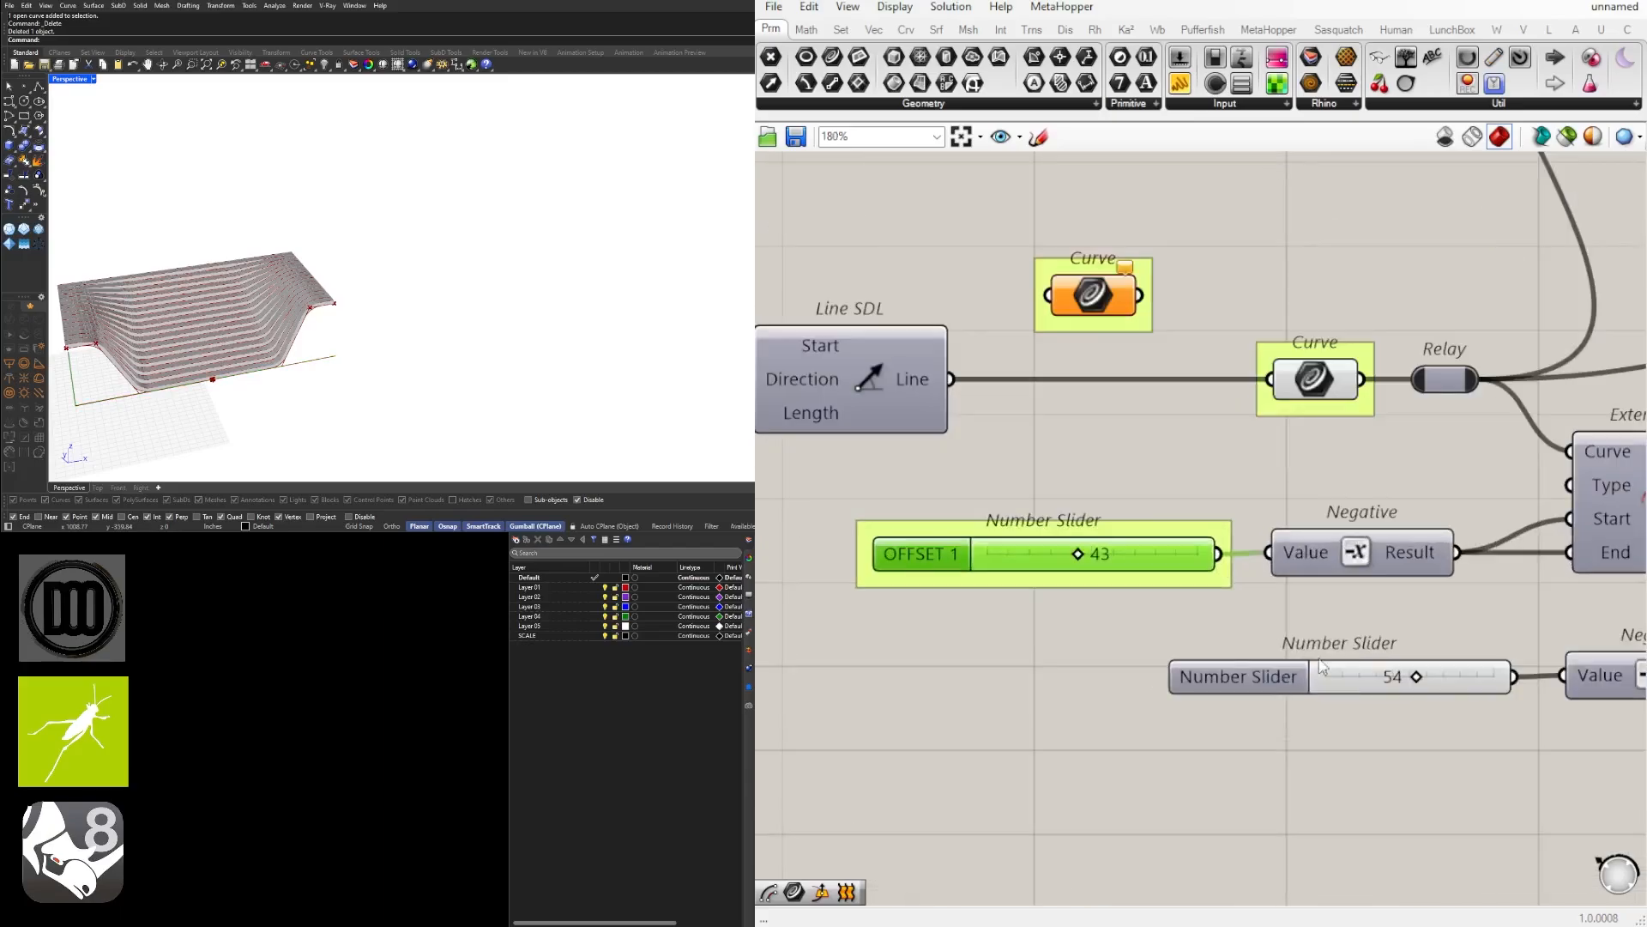
Step: Rename the slider feeding the second Negative as OFFSET 2 and group it
{"action": "right_click_drag", "start_coordinate": [1326, 657], "coordinate": [1046, 629]}
{"action": "left_click", "coordinate": [1009, 646]}
{"action": "right_click", "coordinate": [992, 649]}
{"action": "left_click_drag", "start_coordinate": [1099, 661], "coordinate": [973, 669]}
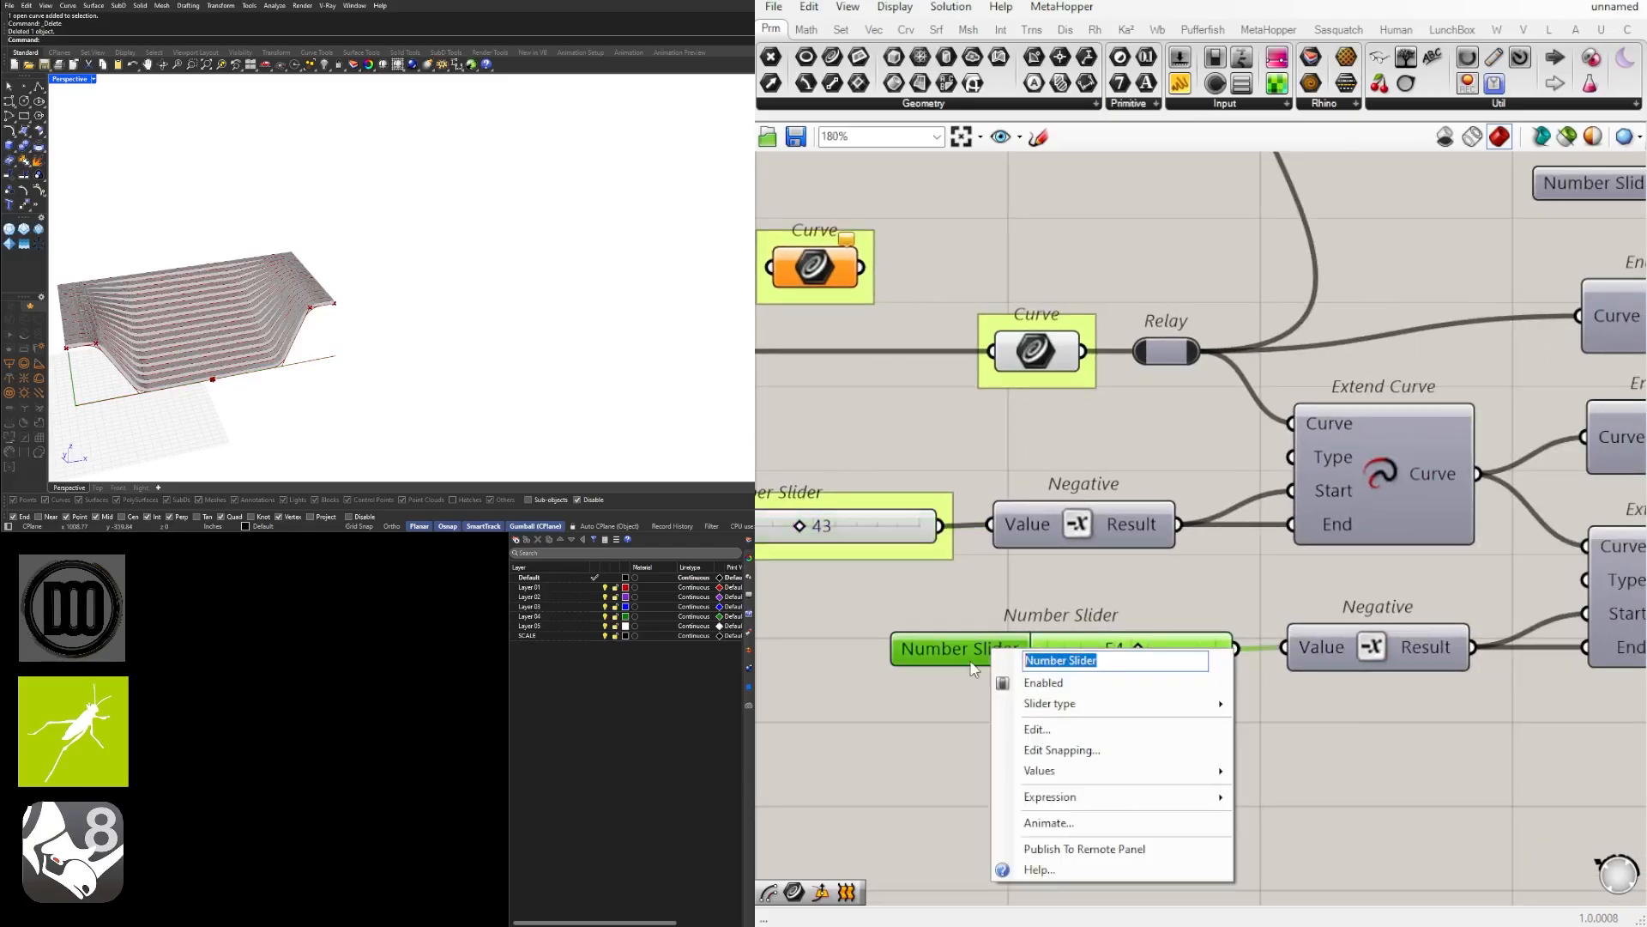
{"action": "type", "text": "OFFSET"}
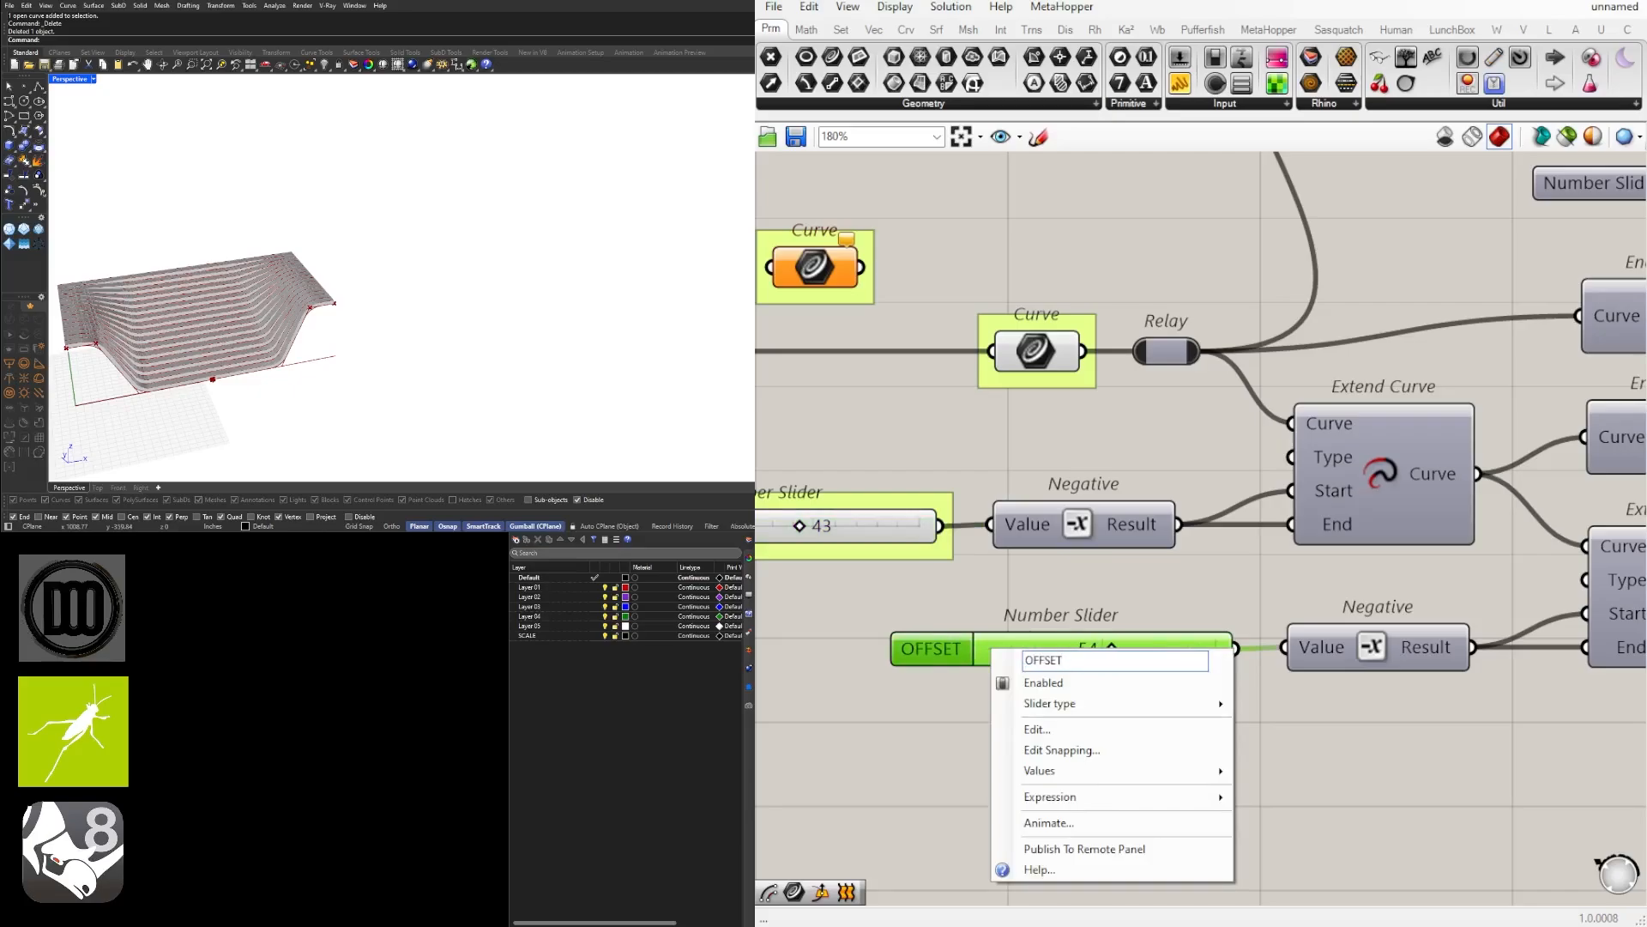
{"action": "type", "text": " 2"}
{"action": "key", "text": "Return"}
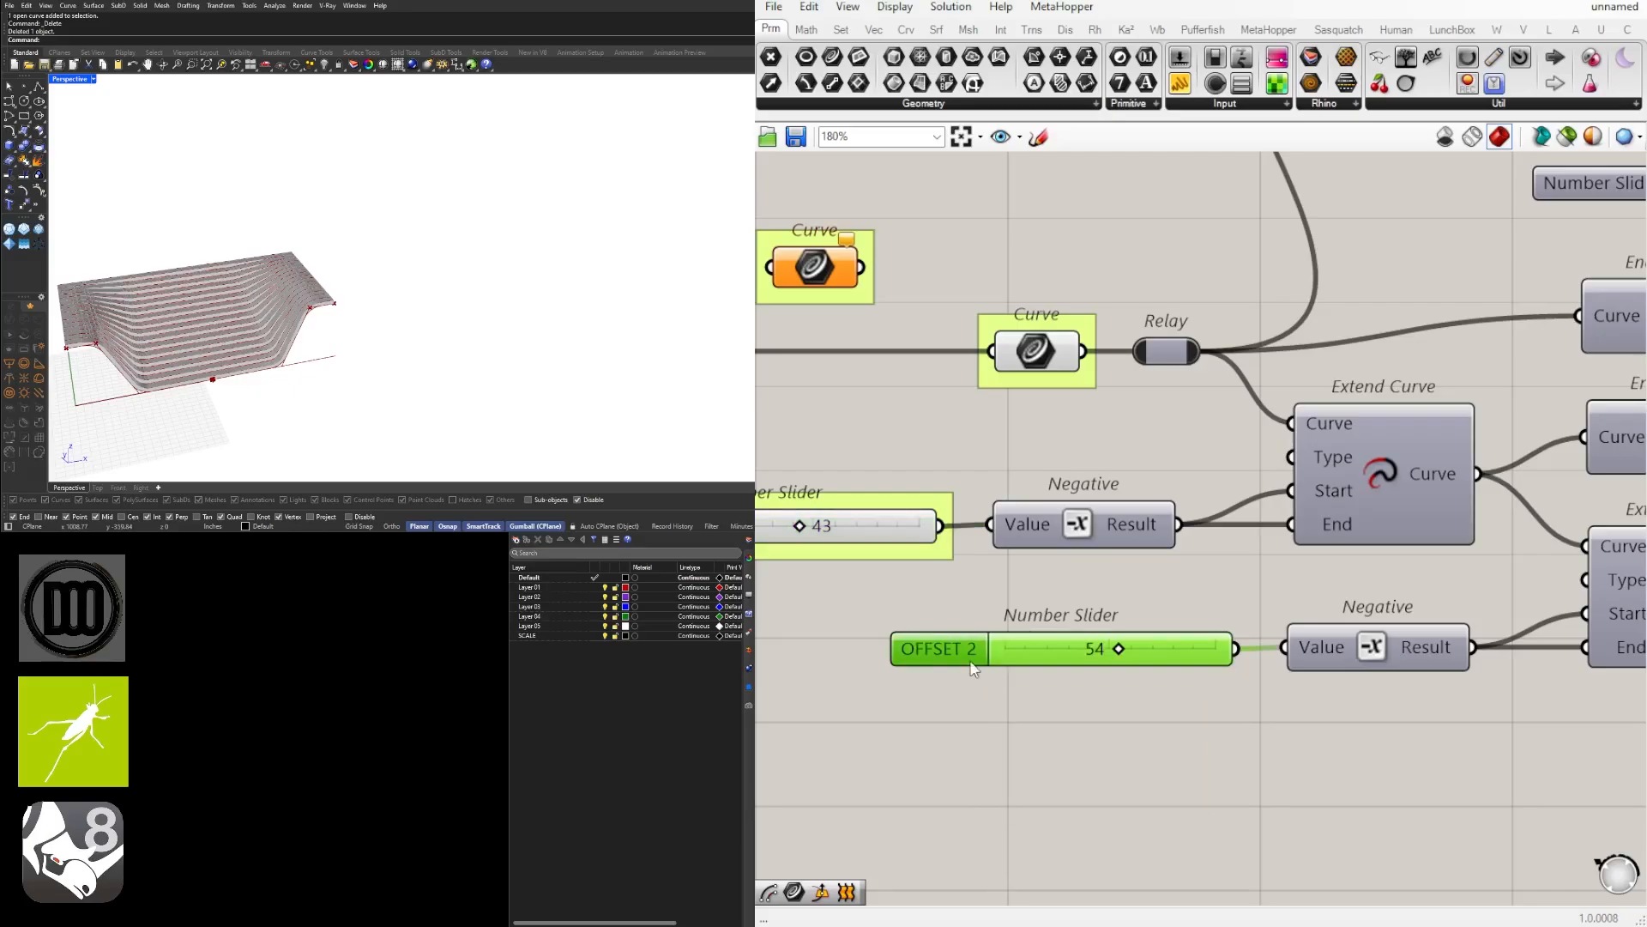
{"action": "scroll", "coordinate": [1176, 777], "scroll_direction": "down", "scroll_amount": 3}
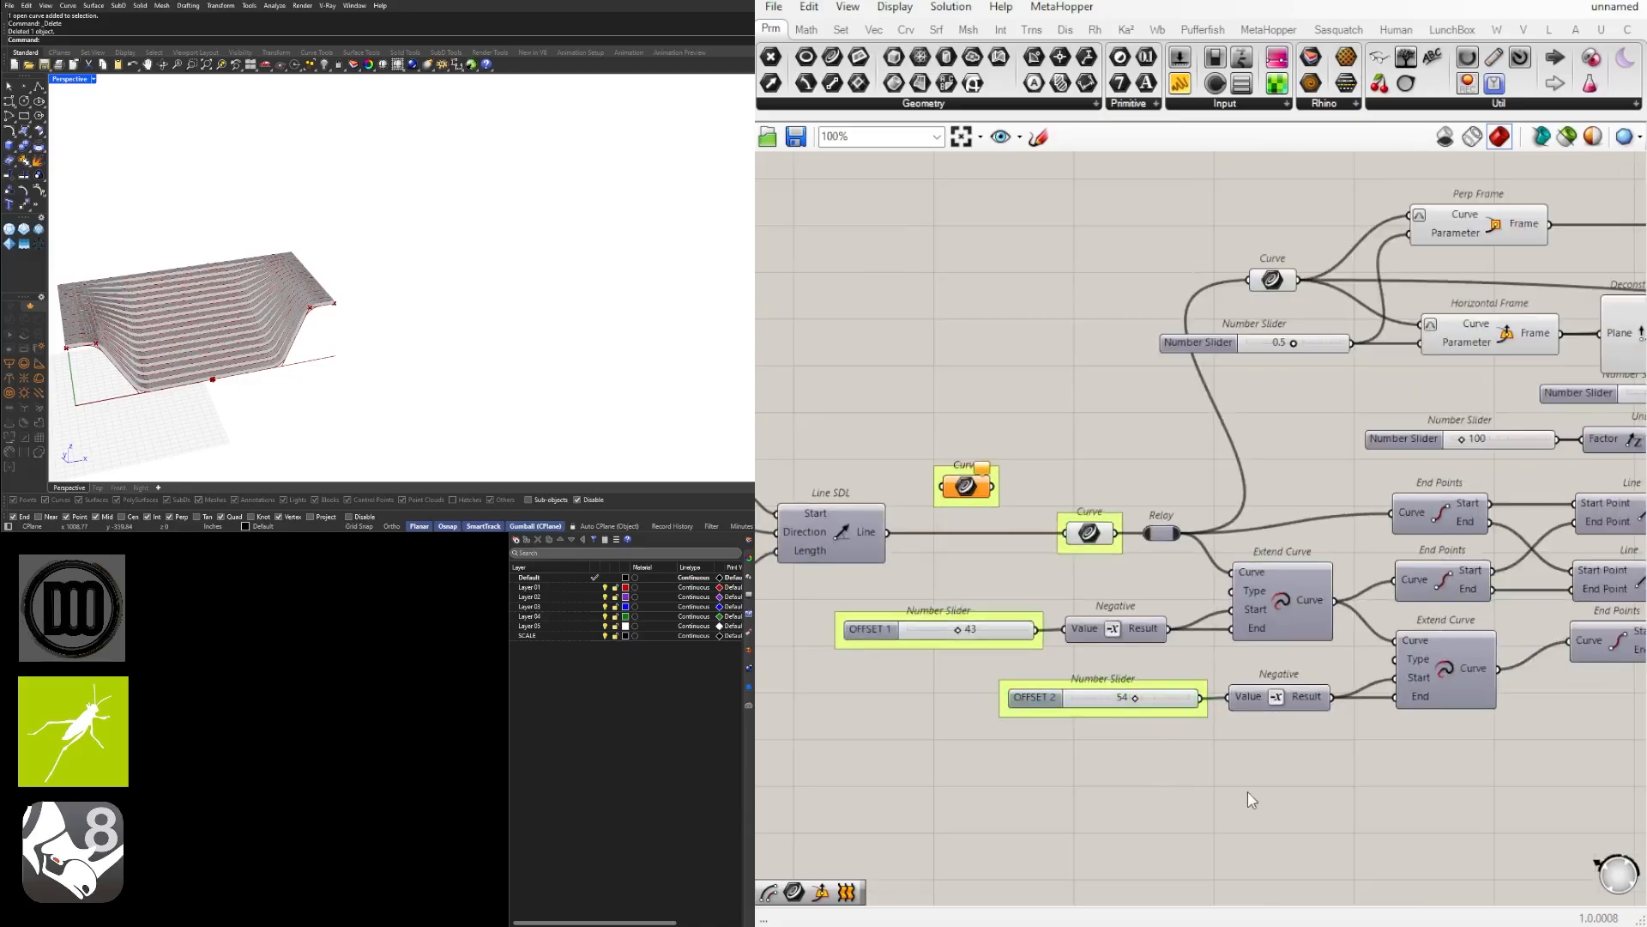
Step: Move Perp Frame above Deconstruct Plane and bring the Curve container closer to the two frame components
{"action": "scroll", "coordinate": [1253, 800], "scroll_direction": "down", "scroll_amount": 1}
{"action": "right_click_drag", "start_coordinate": [1336, 527], "coordinate": [1224, 607]}
{"action": "scroll", "coordinate": [1224, 607], "scroll_direction": "up", "scroll_amount": 2}
{"action": "right_click_drag", "start_coordinate": [1347, 371], "coordinate": [1177, 537]}
{"action": "scroll", "coordinate": [1319, 514], "scroll_direction": "down", "scroll_amount": 3}
{"action": "right_click_drag", "start_coordinate": [1549, 526], "coordinate": [1329, 518]}
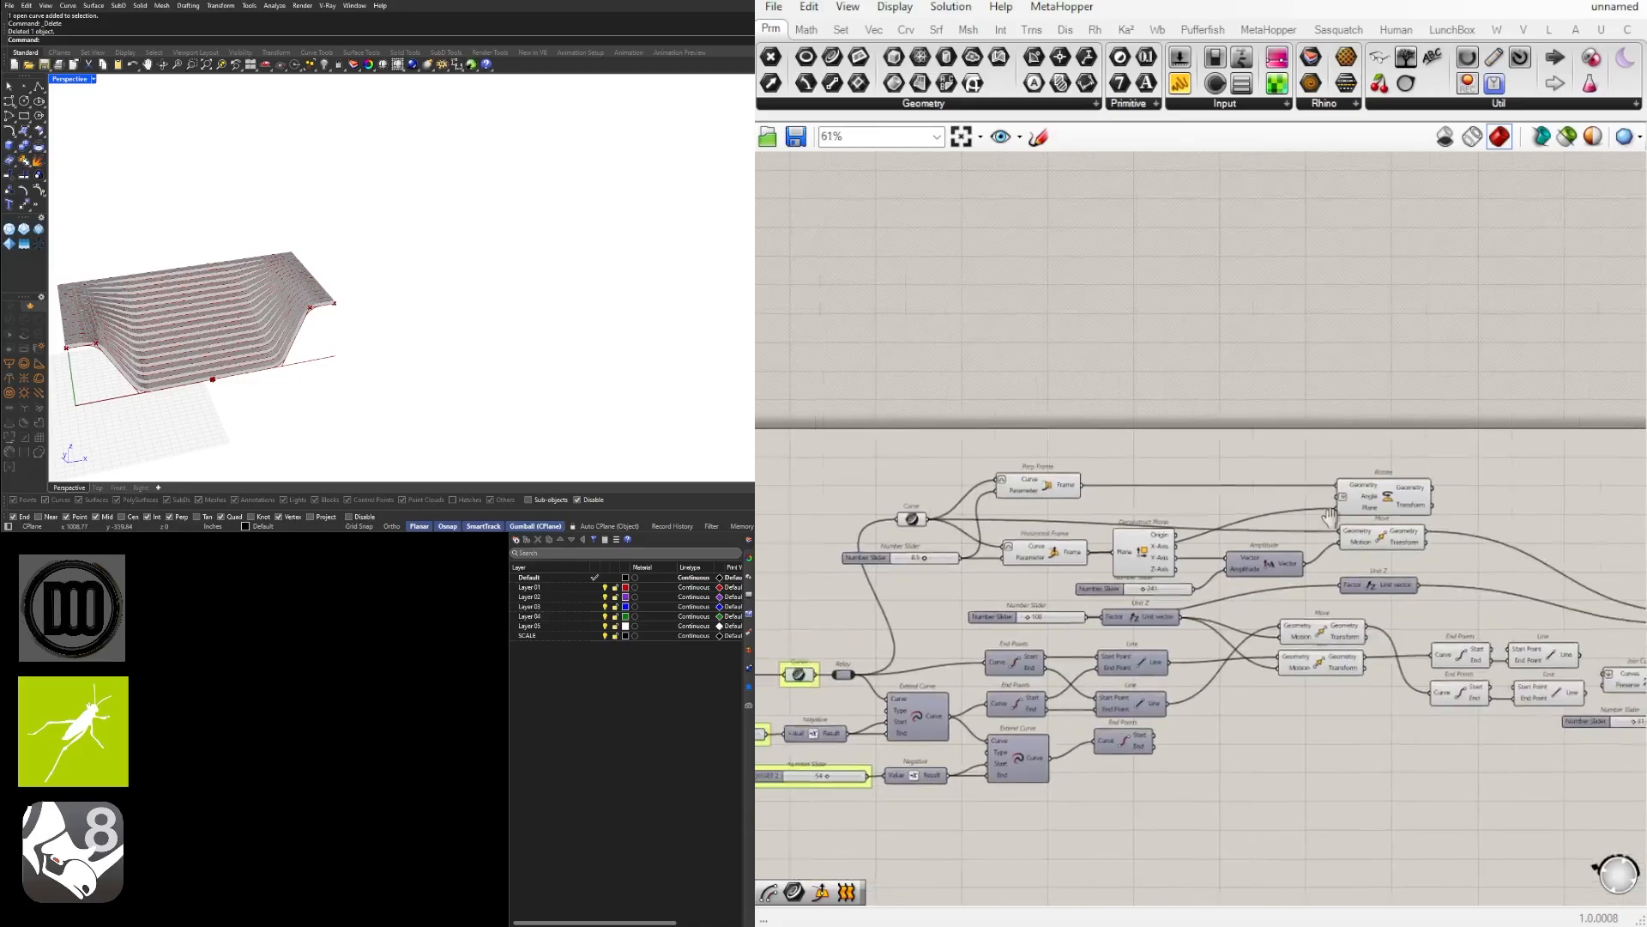
{"action": "scroll", "coordinate": [790, 502], "scroll_direction": "up", "scroll_amount": 3}
{"action": "left_click_drag", "start_coordinate": [1299, 465], "coordinate": [1489, 464]}
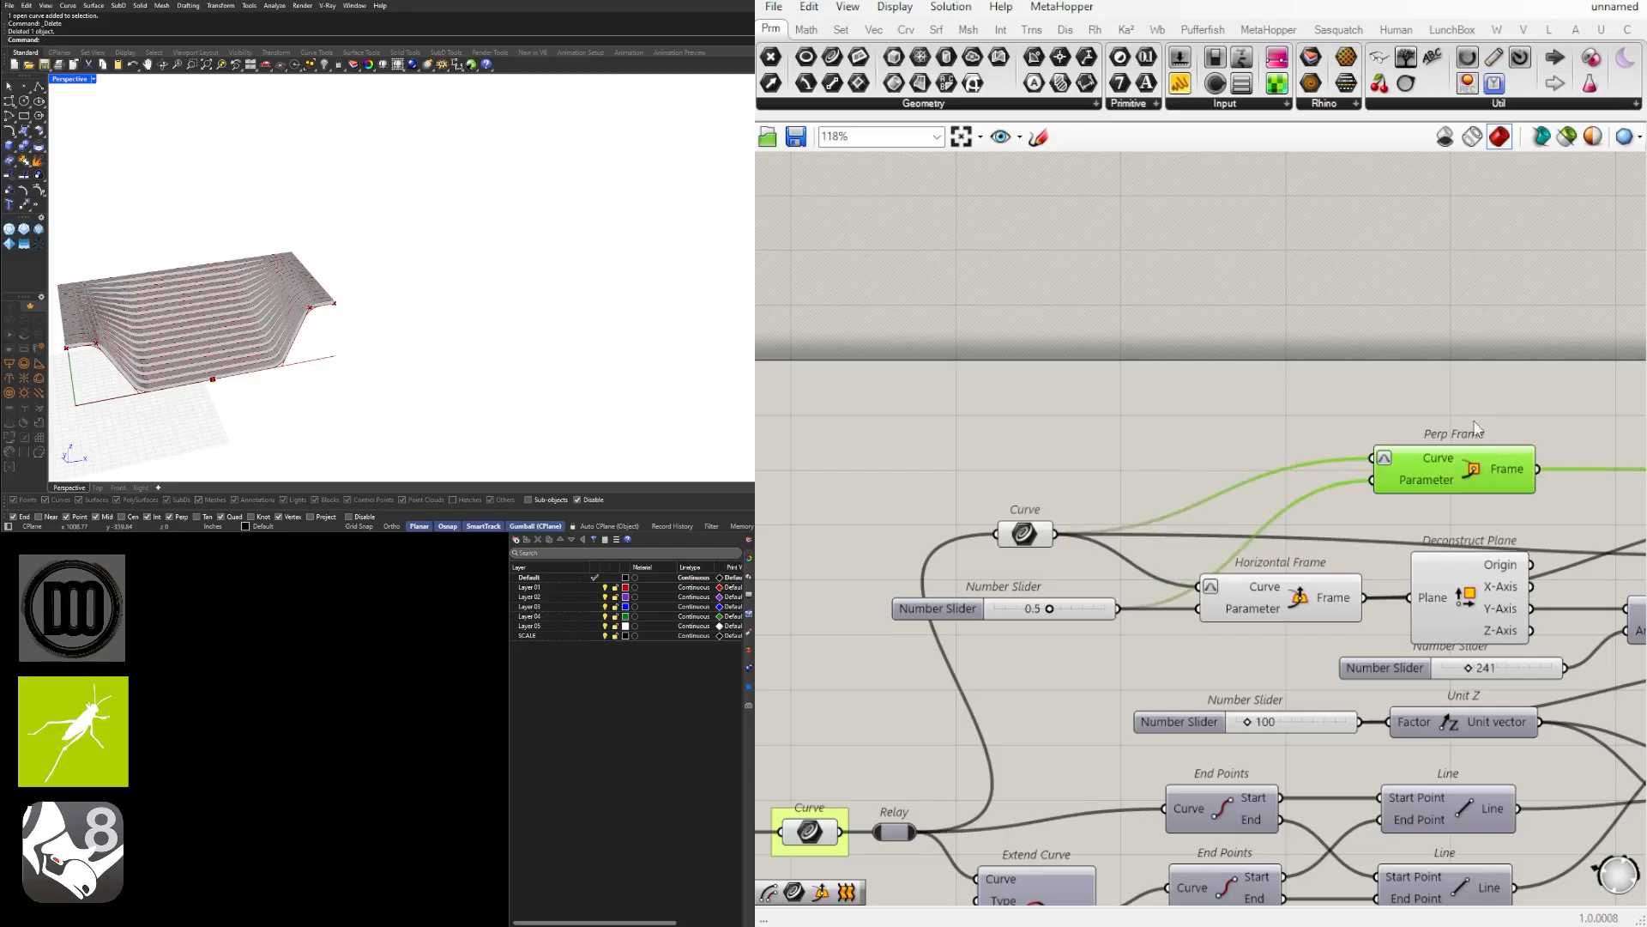
{"action": "left_click_drag", "start_coordinate": [1036, 532], "coordinate": [1139, 538]}
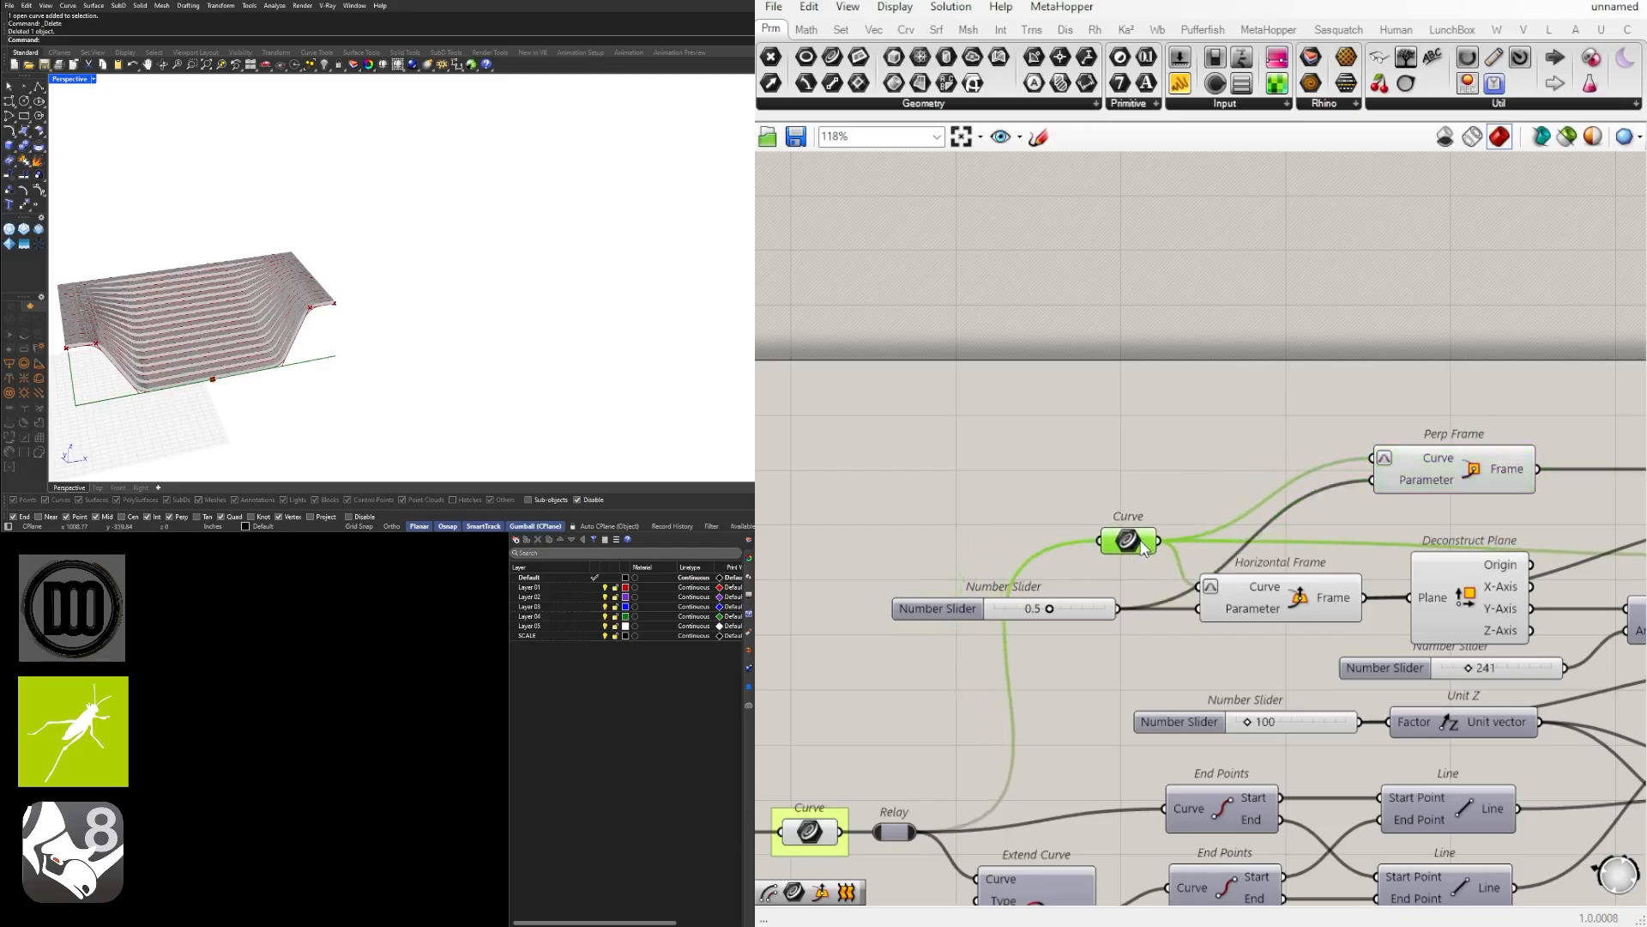
{"action": "left_click", "coordinate": [986, 558]}
{"action": "left_click_drag", "start_coordinate": [964, 607], "coordinate": [959, 607]}
{"action": "left_click", "coordinate": [1166, 468]}
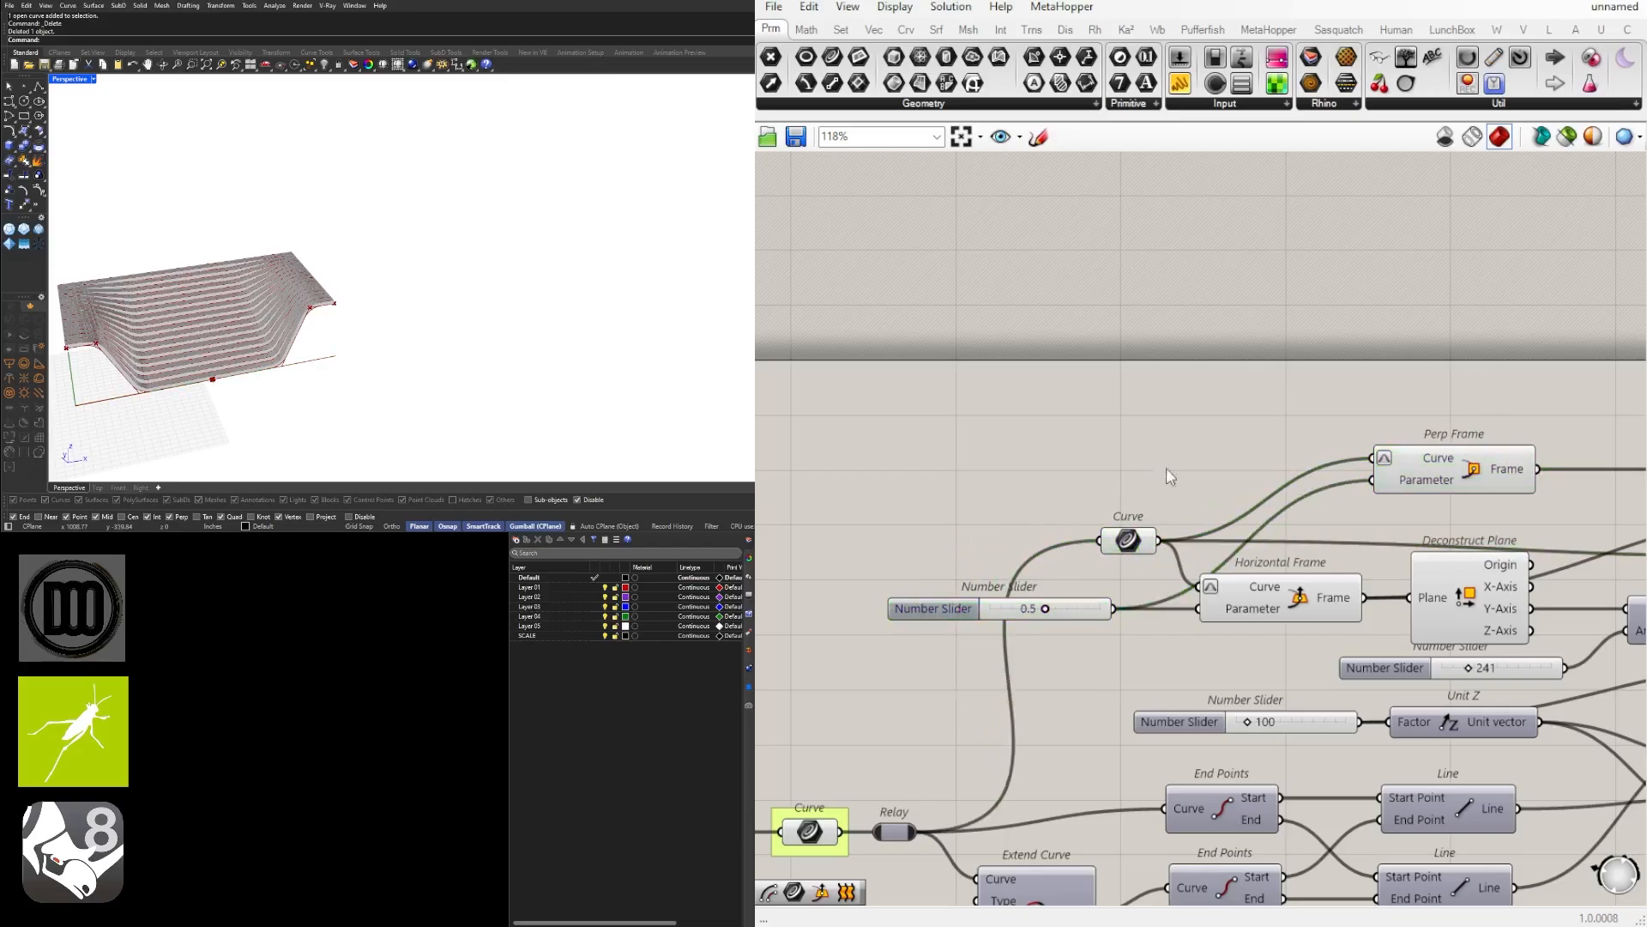
Step: Internalise the Parameter data of Horizontal Frame and Perp Frame, and delete the 0.5 slider that fed them
{"action": "right_click", "coordinate": [1210, 622]}
{"action": "left_click", "coordinate": [1297, 866]}
{"action": "right_click", "coordinate": [1408, 485]}
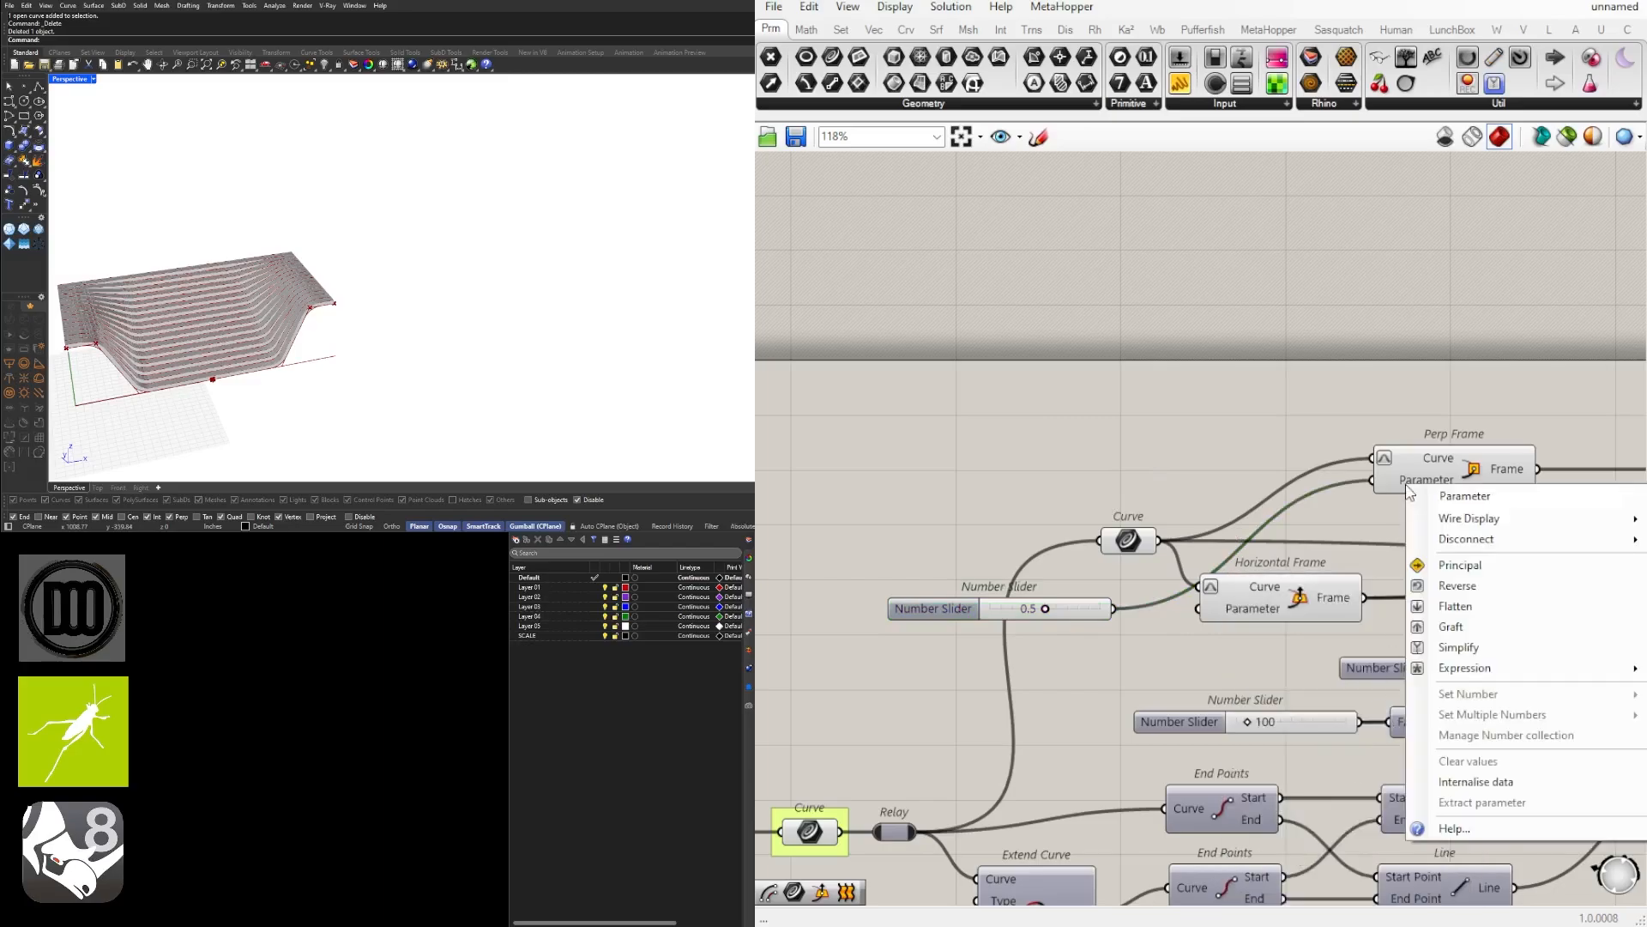
{"action": "left_click", "coordinate": [1476, 782]}
{"action": "left_click", "coordinate": [1068, 611]}
{"action": "key", "text": "Delete"}
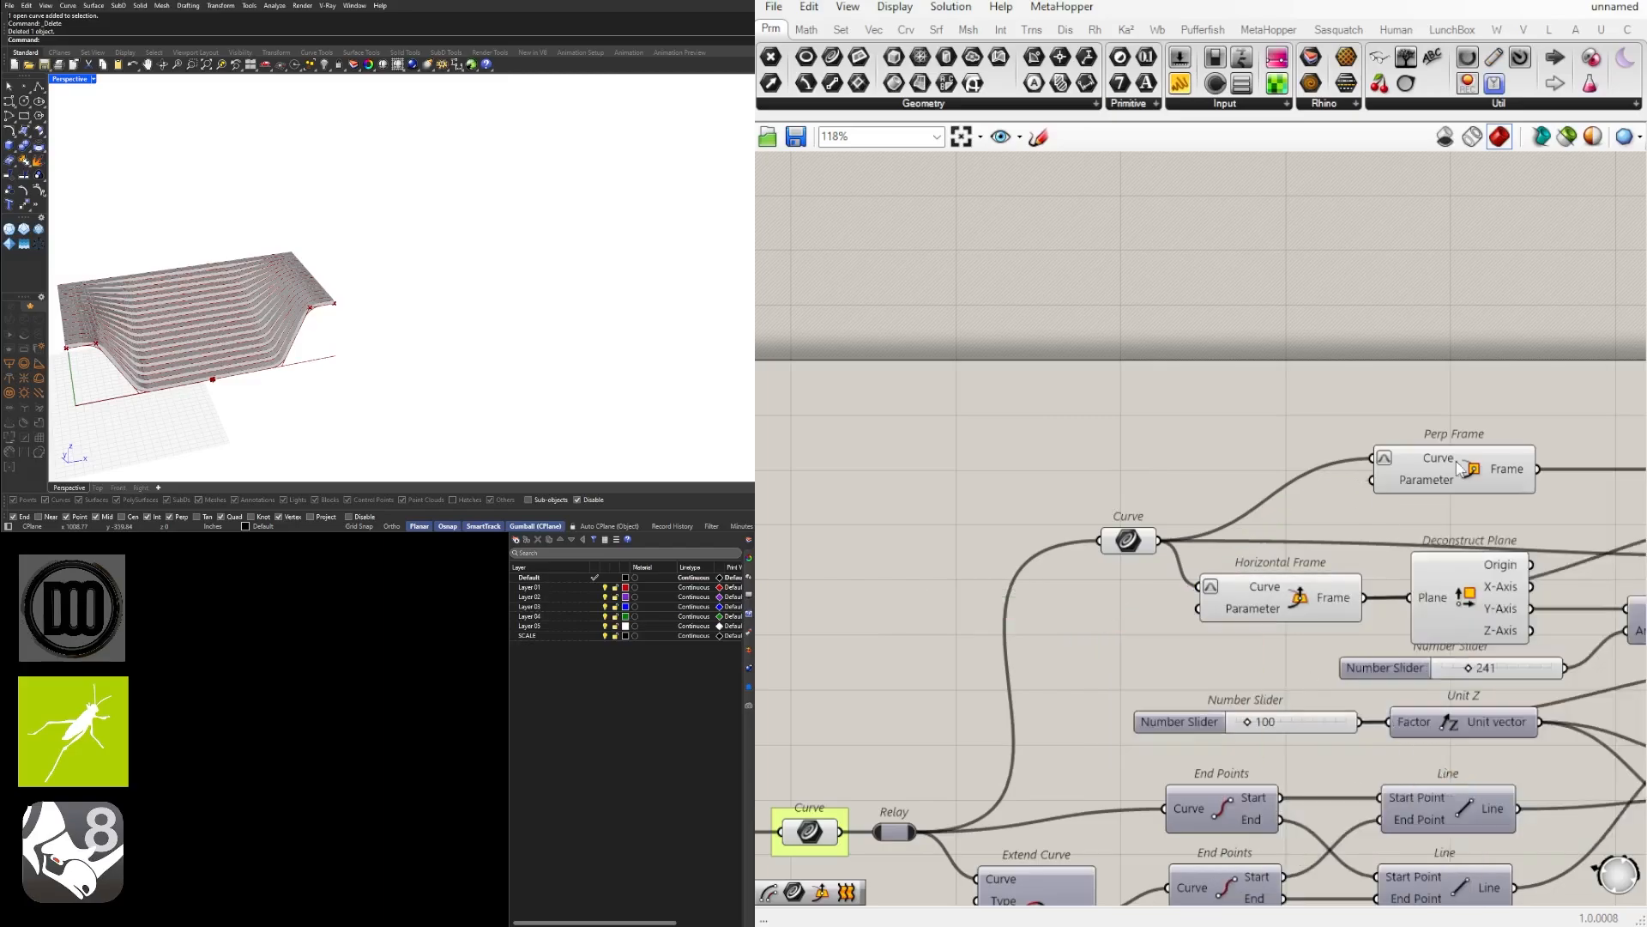
Step: Align the upper Move beneath Rotate and raise Perp Frame and Rotate to space the components more clearly
{"action": "left_click", "coordinate": [1459, 469]}
{"action": "scroll", "coordinate": [1482, 448], "scroll_direction": "down", "scroll_amount": 3}
{"action": "left_click", "coordinate": [1604, 417]}
{"action": "scroll", "coordinate": [1325, 542], "scroll_direction": "up", "scroll_amount": 2}
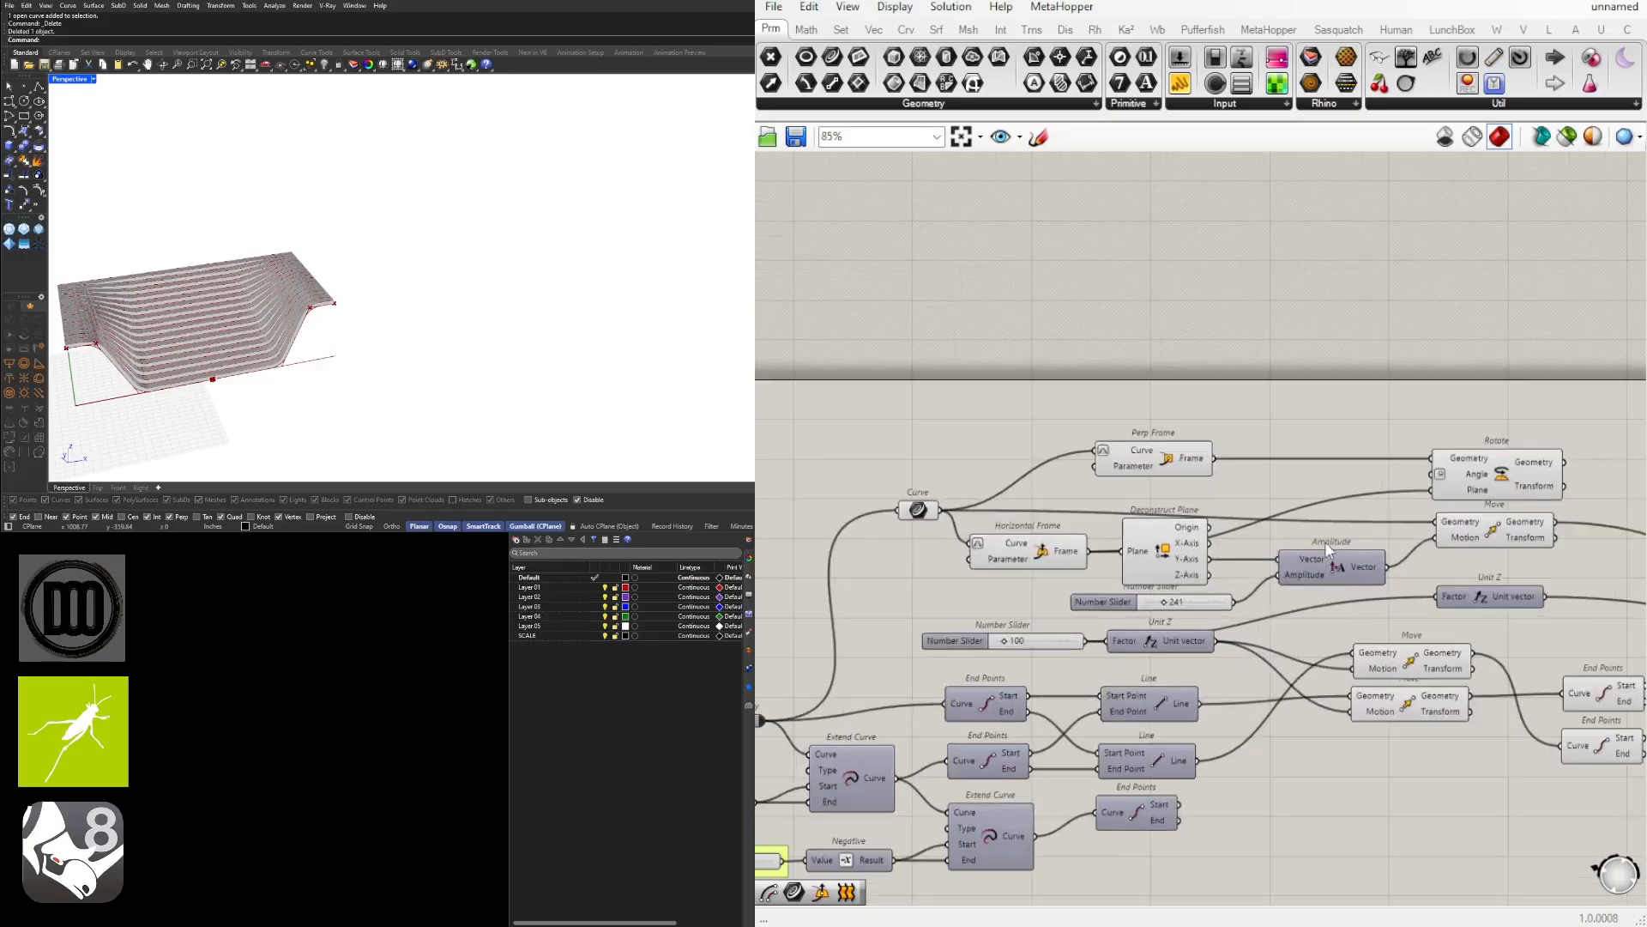
{"action": "left_click", "coordinate": [1500, 523]}
{"action": "left_click_drag", "start_coordinate": [1498, 524], "coordinate": [1499, 521]}
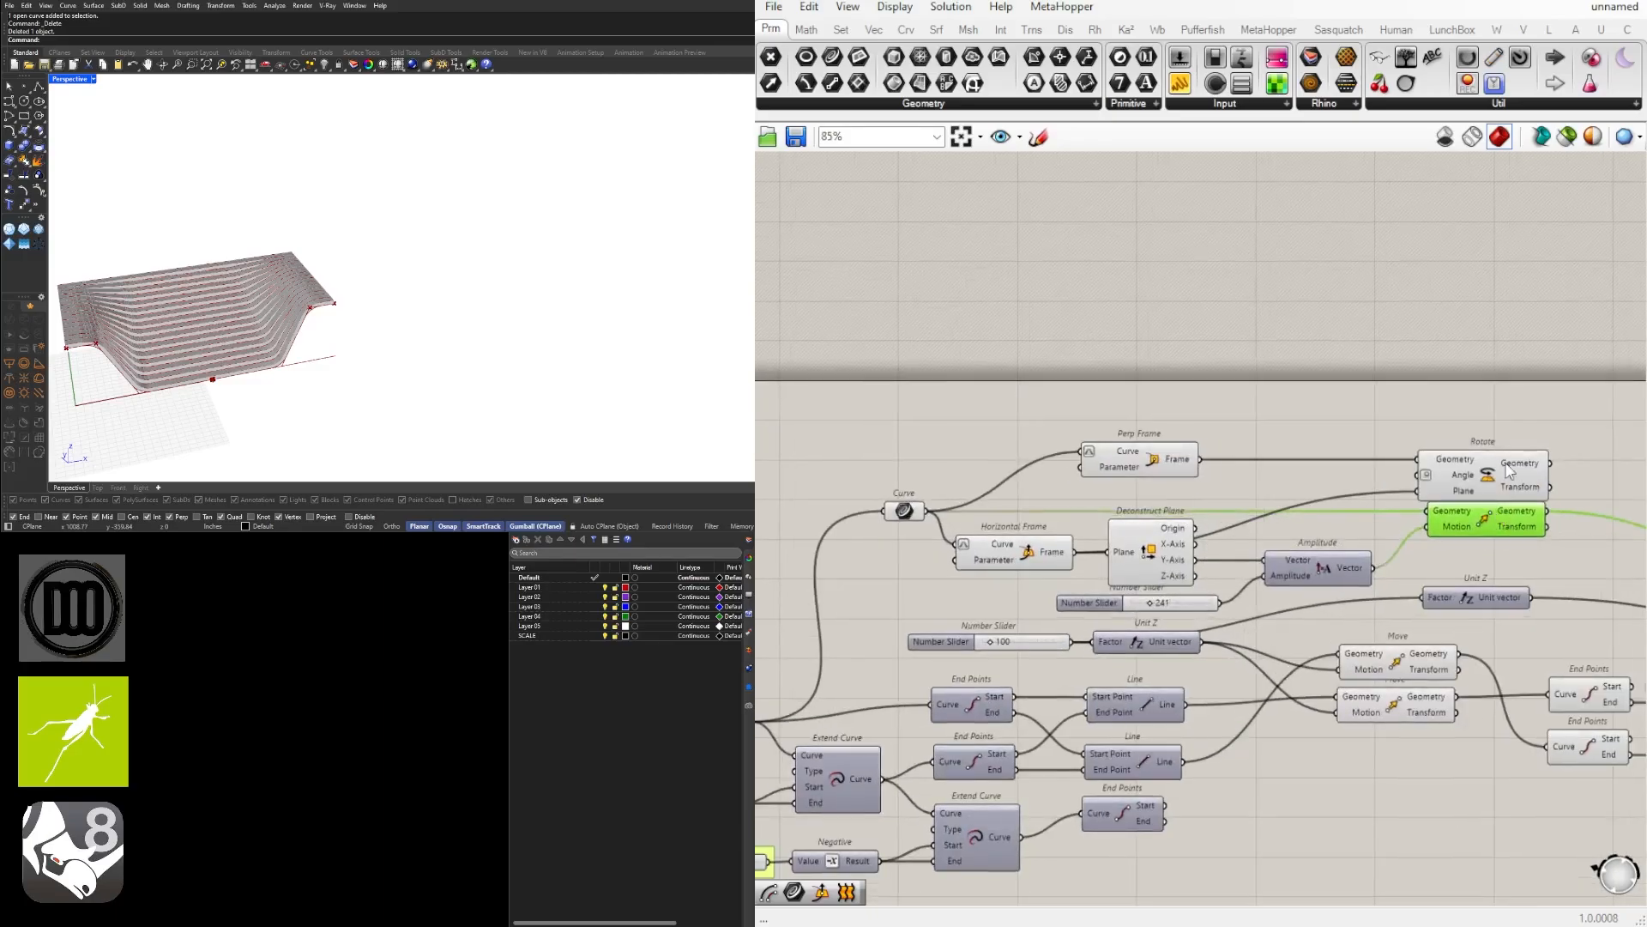
{"action": "left_click_drag", "start_coordinate": [1531, 401], "coordinate": [1144, 441]}
{"action": "left_click", "coordinate": [1208, 352]}
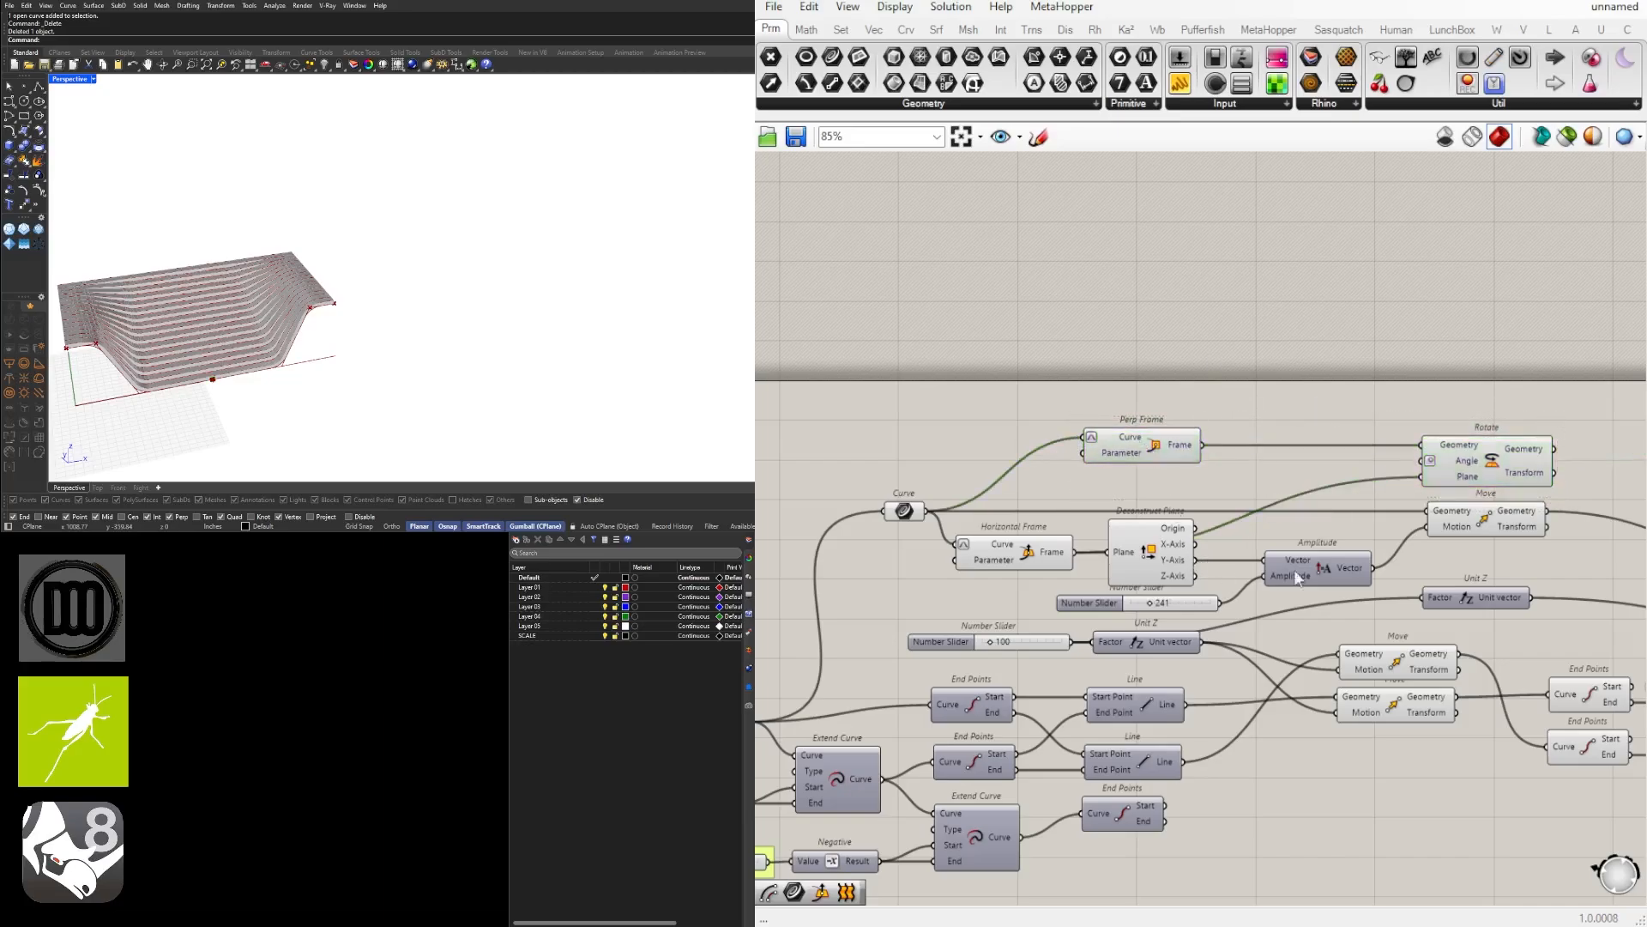
Step: Turn off the preview of the Perp Frame, Horizontal Frame, Deconstruct Plane, Rotate and upper Move components
{"action": "scroll", "coordinate": [1320, 527], "scroll_direction": "up", "scroll_amount": 3}
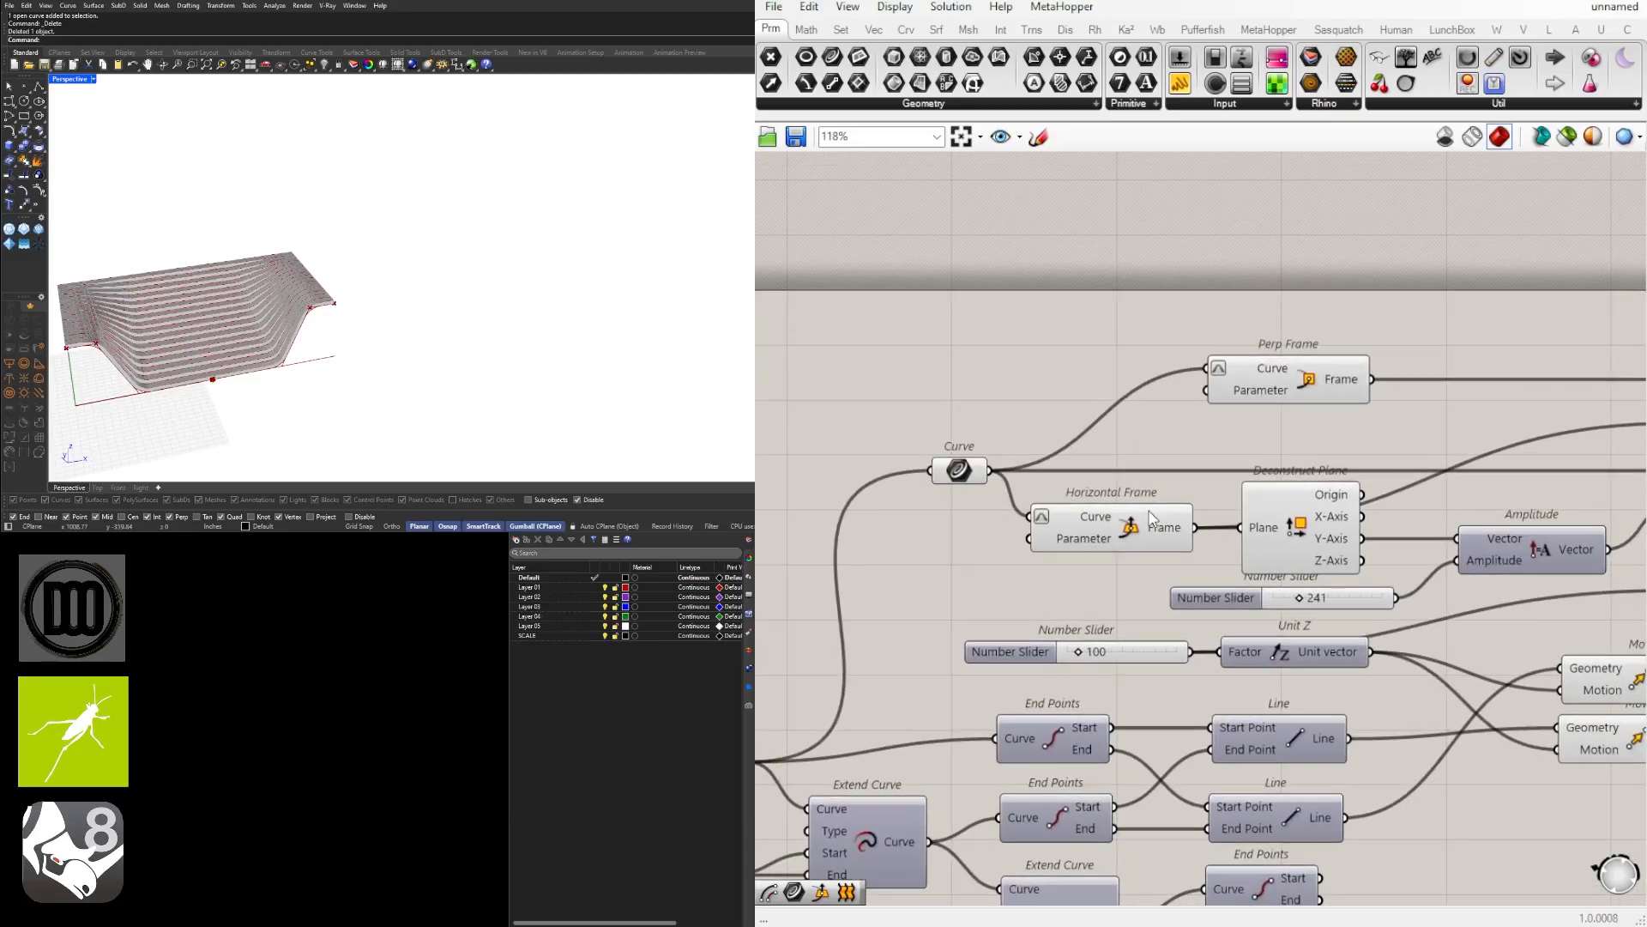
{"action": "scroll", "coordinate": [1151, 518], "scroll_direction": "down", "scroll_amount": 4}
{"action": "left_click_drag", "start_coordinate": [1493, 554], "coordinate": [860, 351]}
{"action": "middle_click", "coordinate": [960, 368]}
{"action": "left_click", "coordinate": [1021, 323]}
{"action": "left_click", "coordinate": [1224, 338]}
Step: Rename the slider feeding Amplitude as LENGTH and group it
{"action": "scroll", "coordinate": [946, 597], "scroll_direction": "up", "scroll_amount": 4}
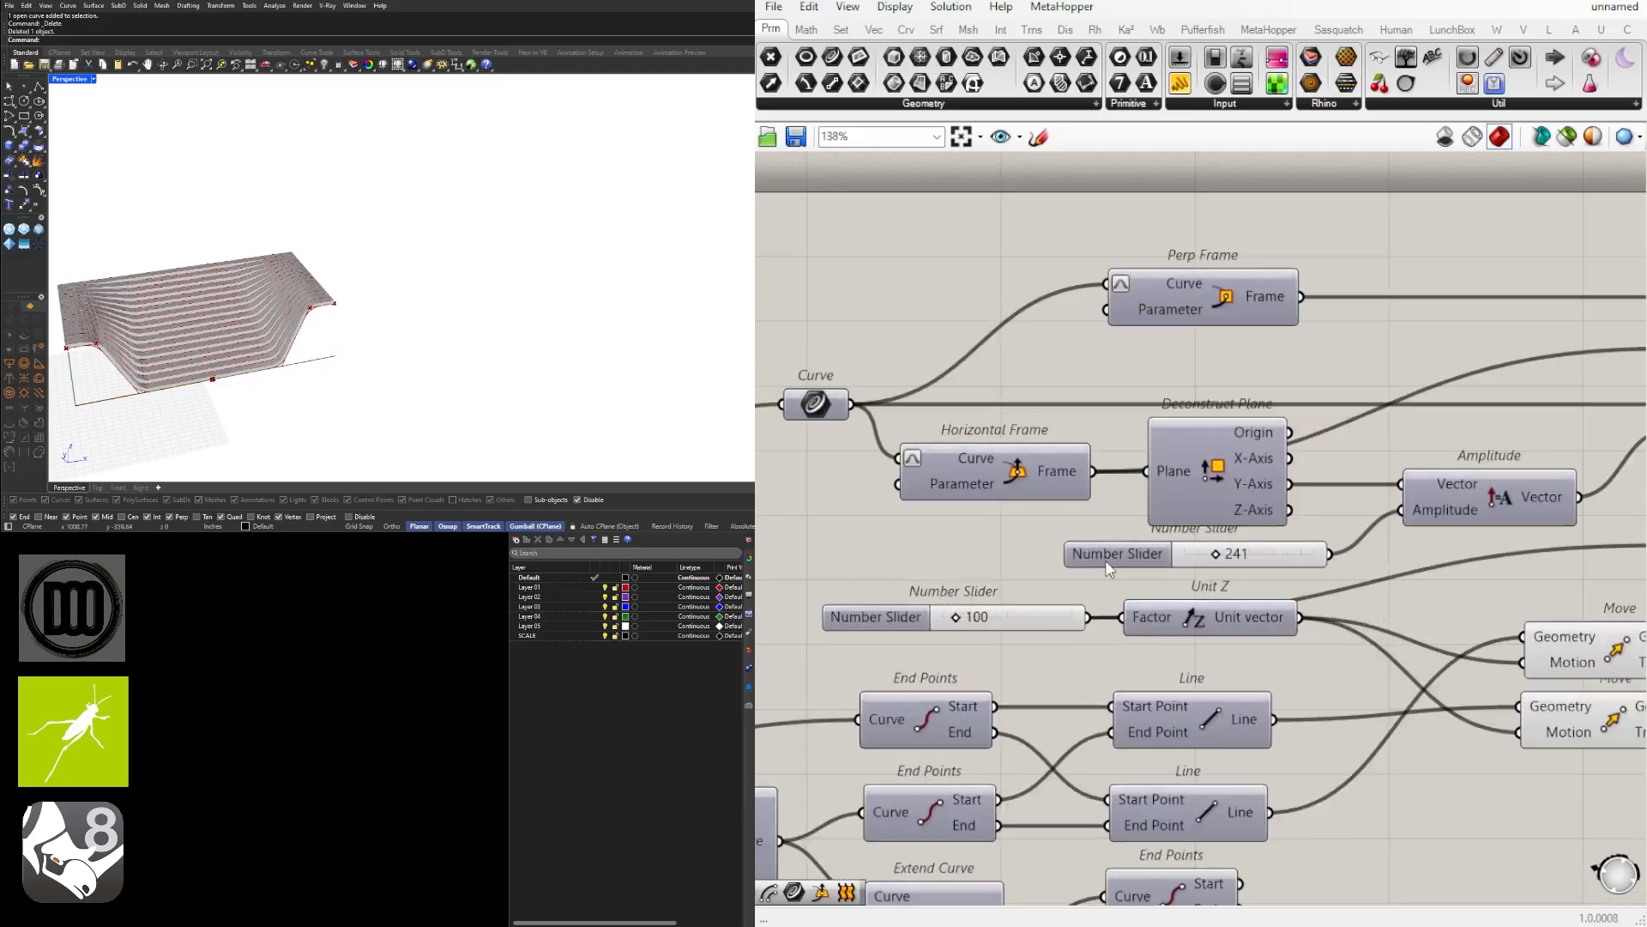
{"action": "left_click", "coordinate": [1108, 556]}
{"action": "scroll", "coordinate": [1244, 554], "scroll_direction": "down", "scroll_amount": 4}
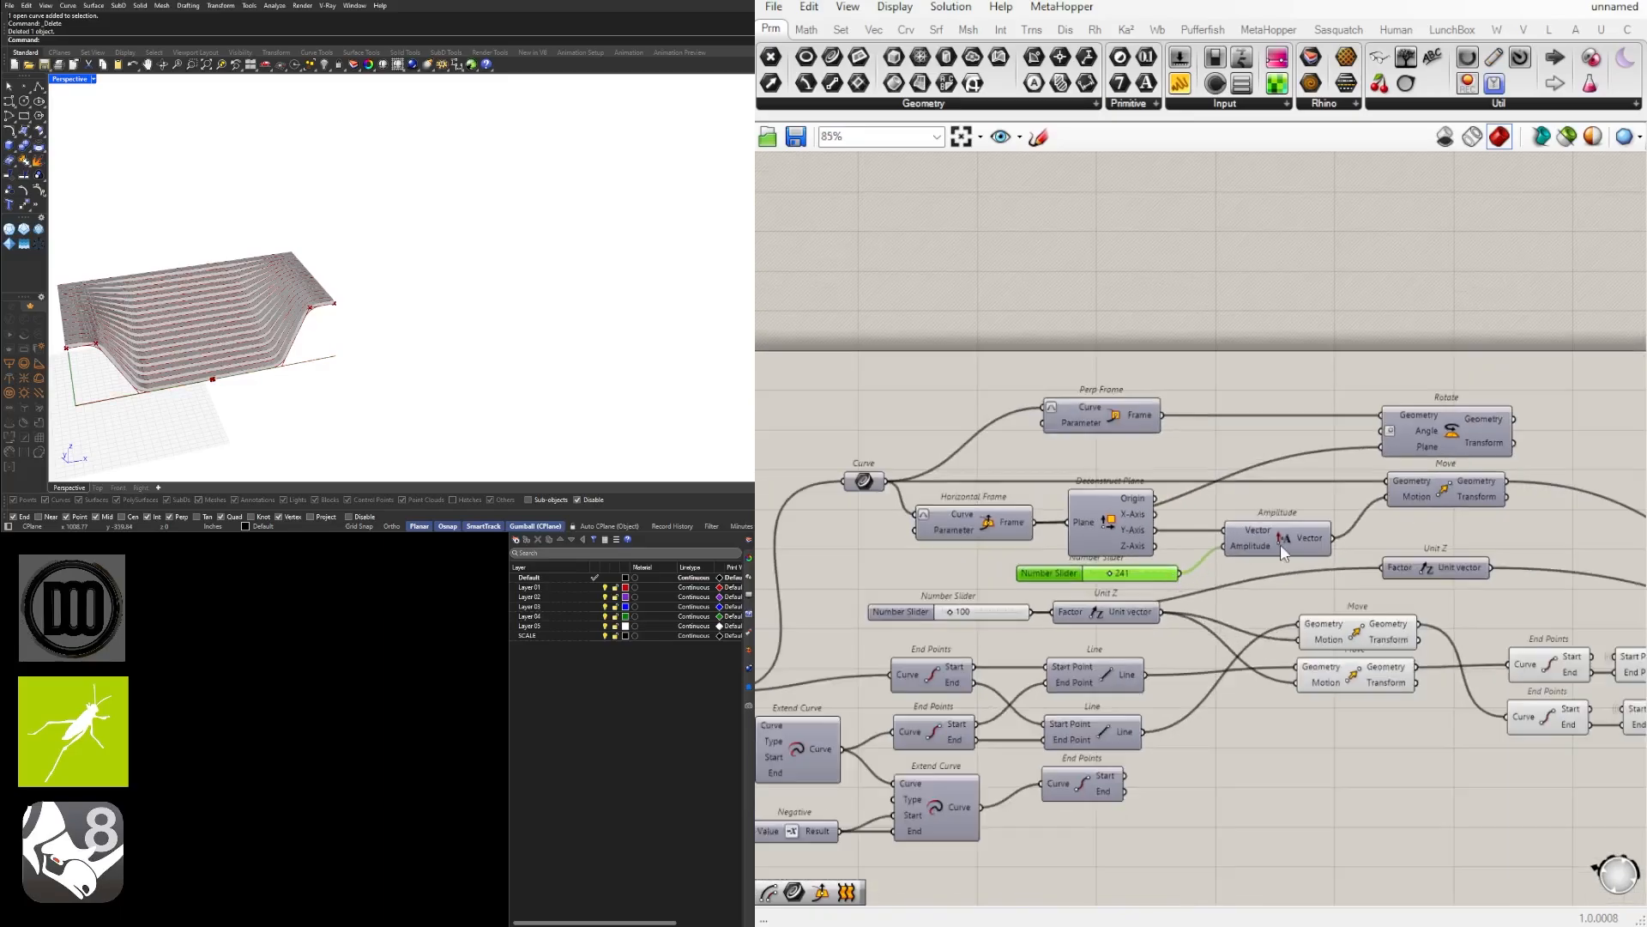
{"action": "scroll", "coordinate": [1046, 568], "scroll_direction": "up", "scroll_amount": 5}
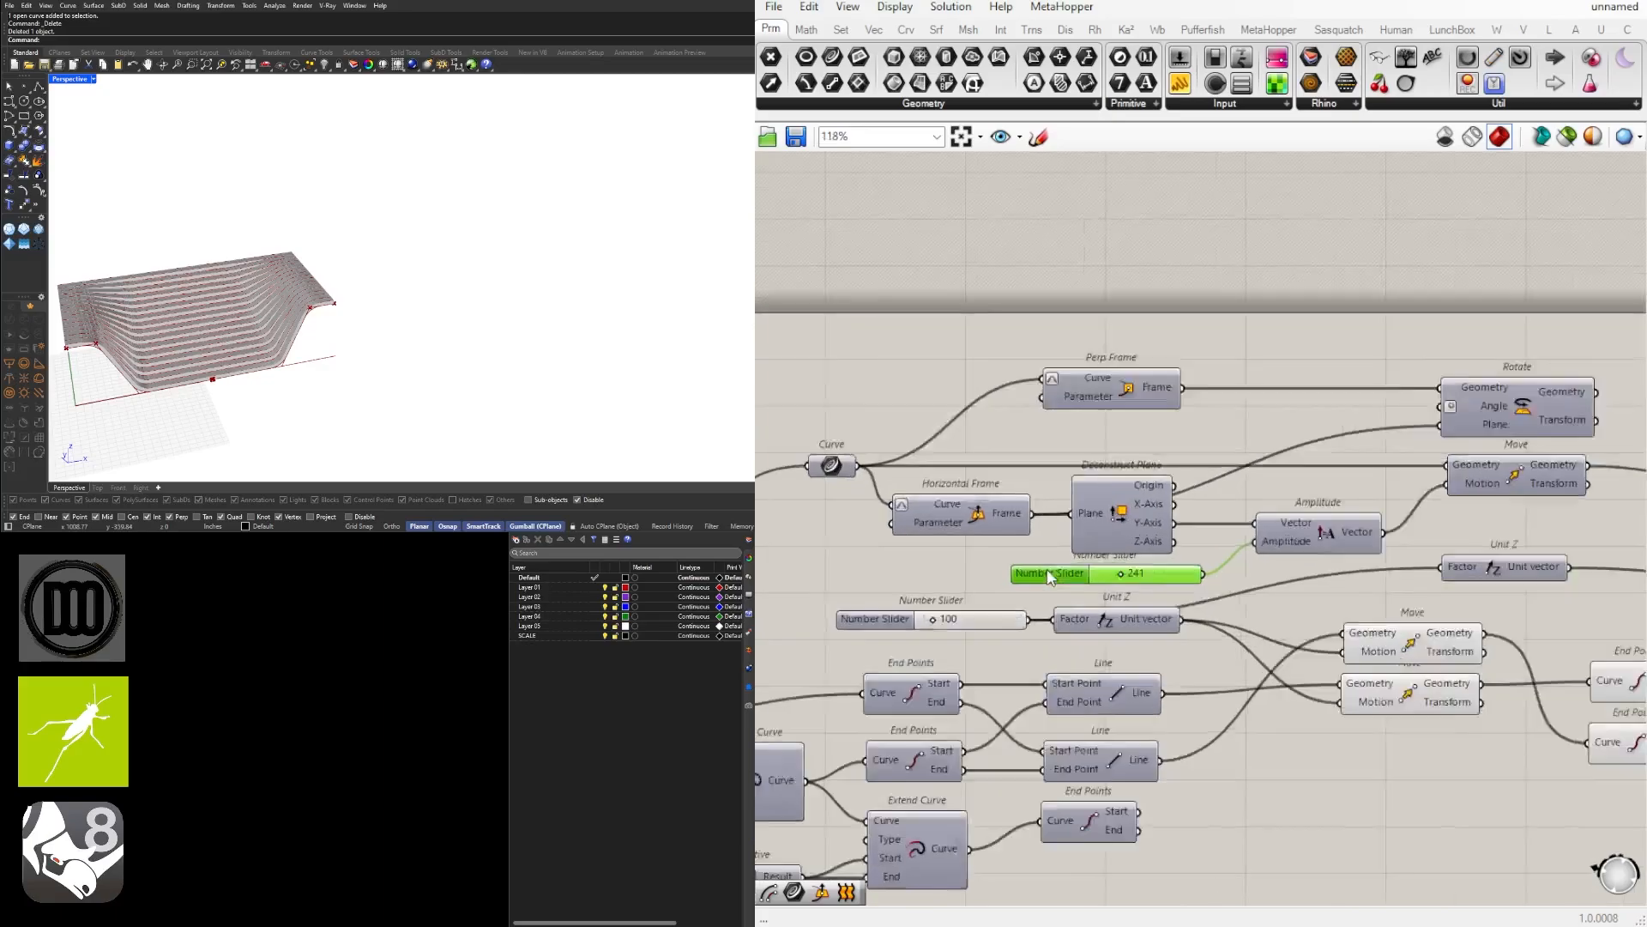
{"action": "right_click", "coordinate": [1046, 571]}
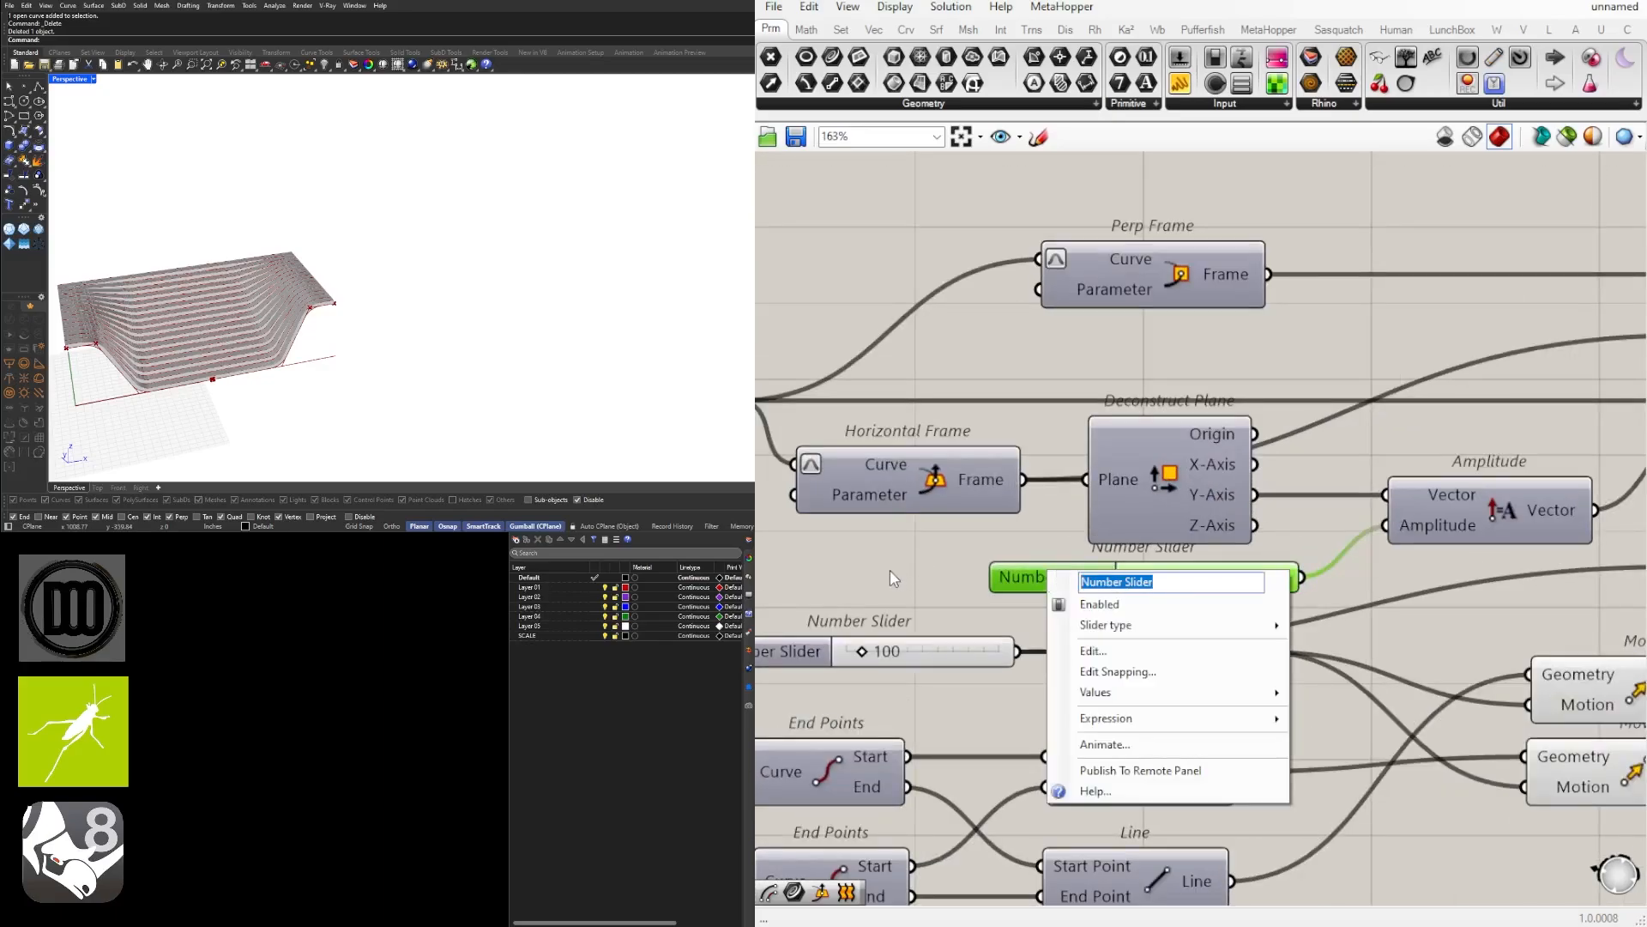
{"action": "type", "text": "LENGTH"}
{"action": "key", "text": "Return"}
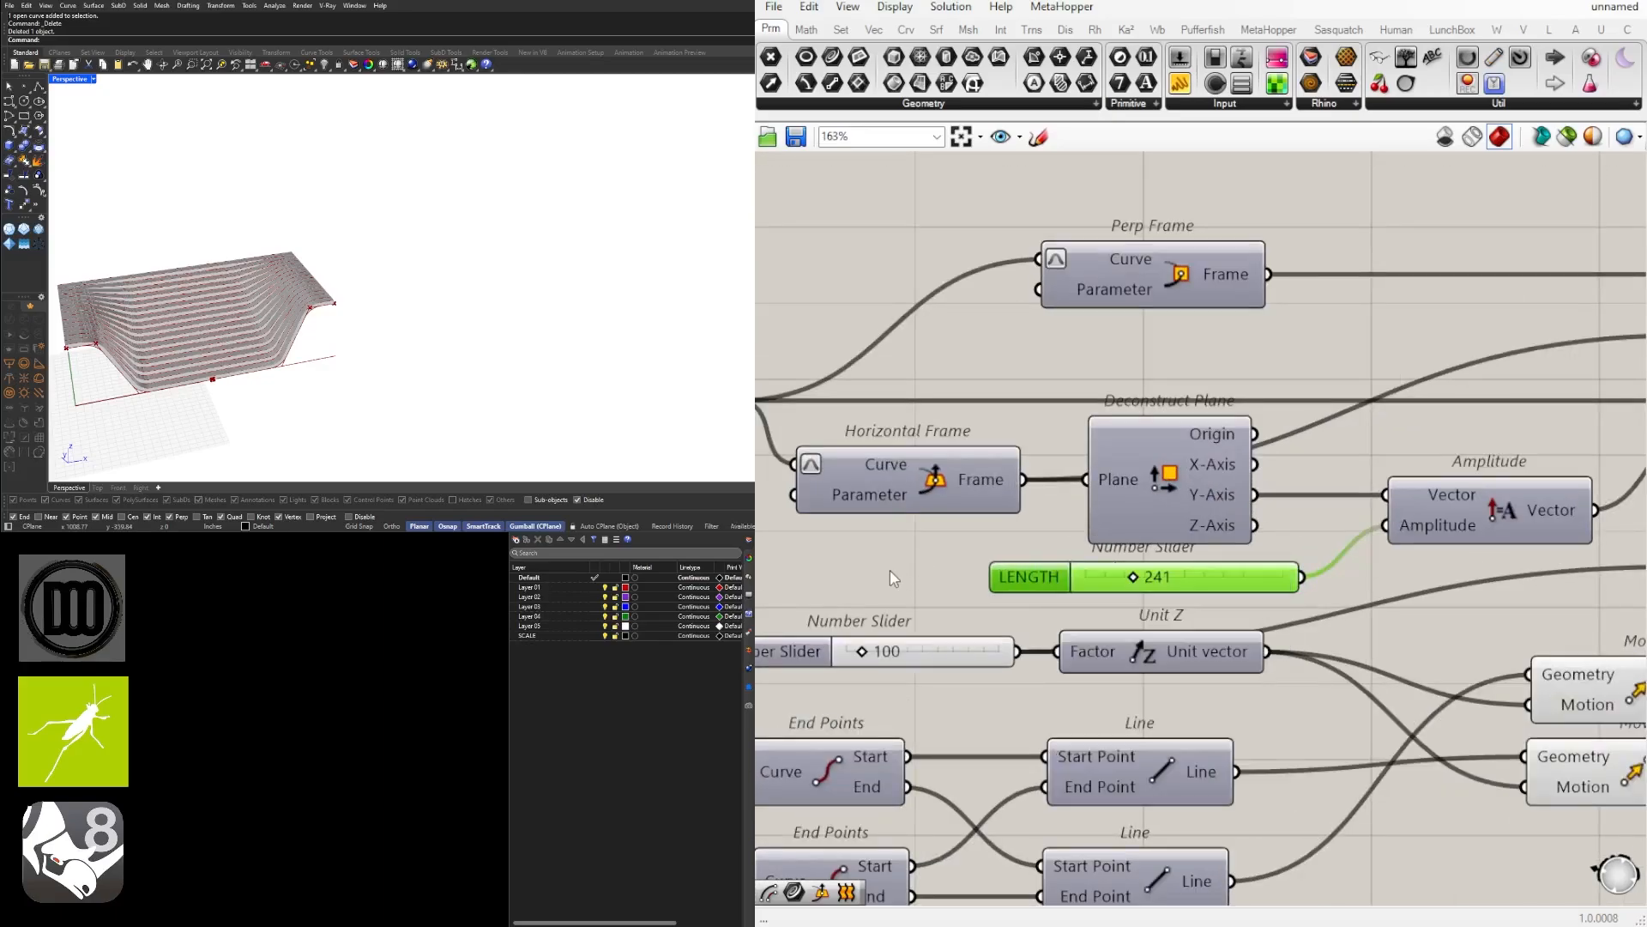
{"action": "left_click", "coordinate": [889, 570]}
{"action": "scroll", "coordinate": [867, 584], "scroll_direction": "down", "scroll_amount": 2}
{"action": "right_click_drag", "start_coordinate": [863, 594], "coordinate": [998, 597]}
Step: Rename the slider feeding the first Unit Z's Factor as HEIGHT and group it
{"action": "left_click", "coordinate": [945, 647]}
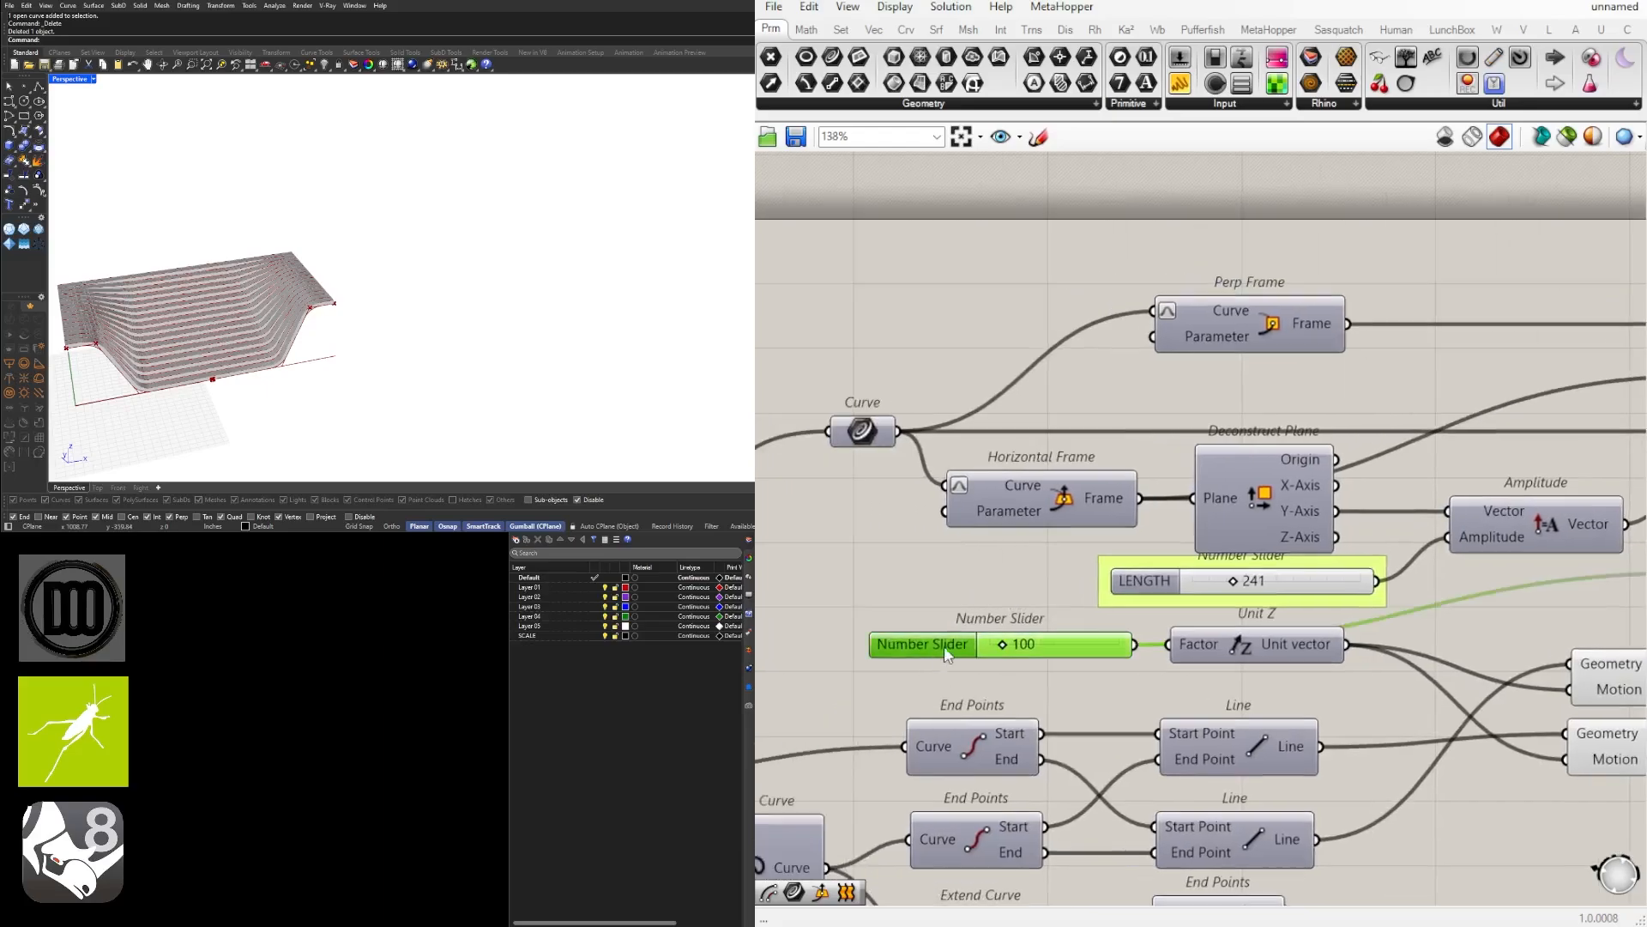
{"action": "scroll", "coordinate": [1027, 645], "scroll_direction": "down", "scroll_amount": 2}
{"action": "scroll", "coordinate": [1021, 650], "scroll_direction": "up", "scroll_amount": 4}
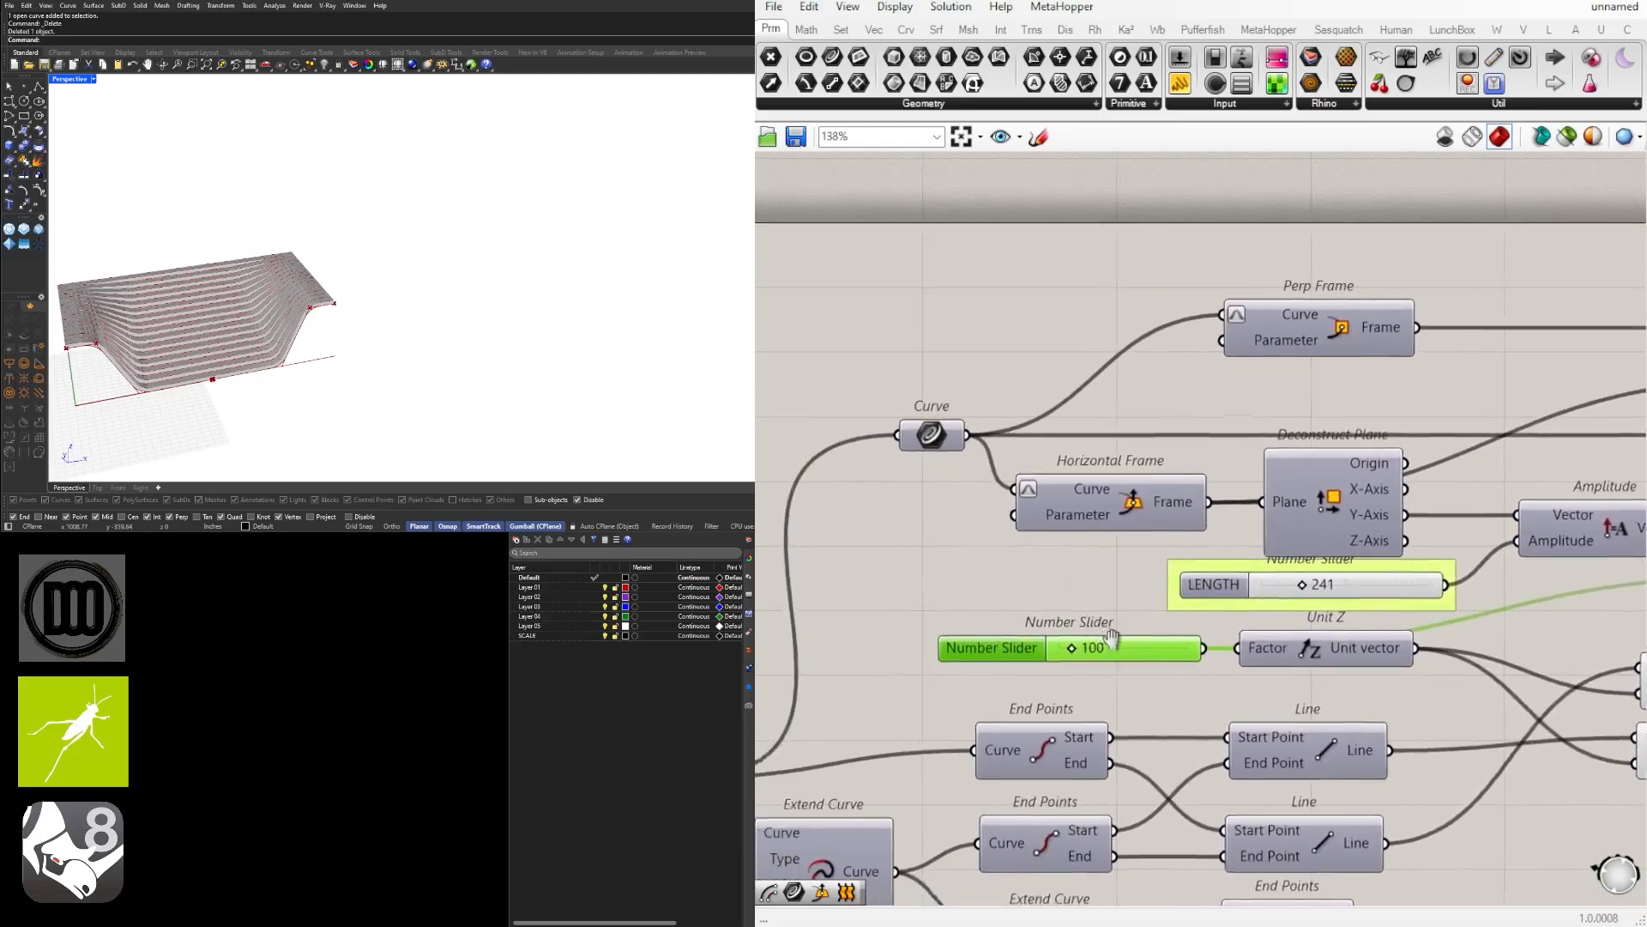
{"action": "right_click", "coordinate": [1017, 654]}
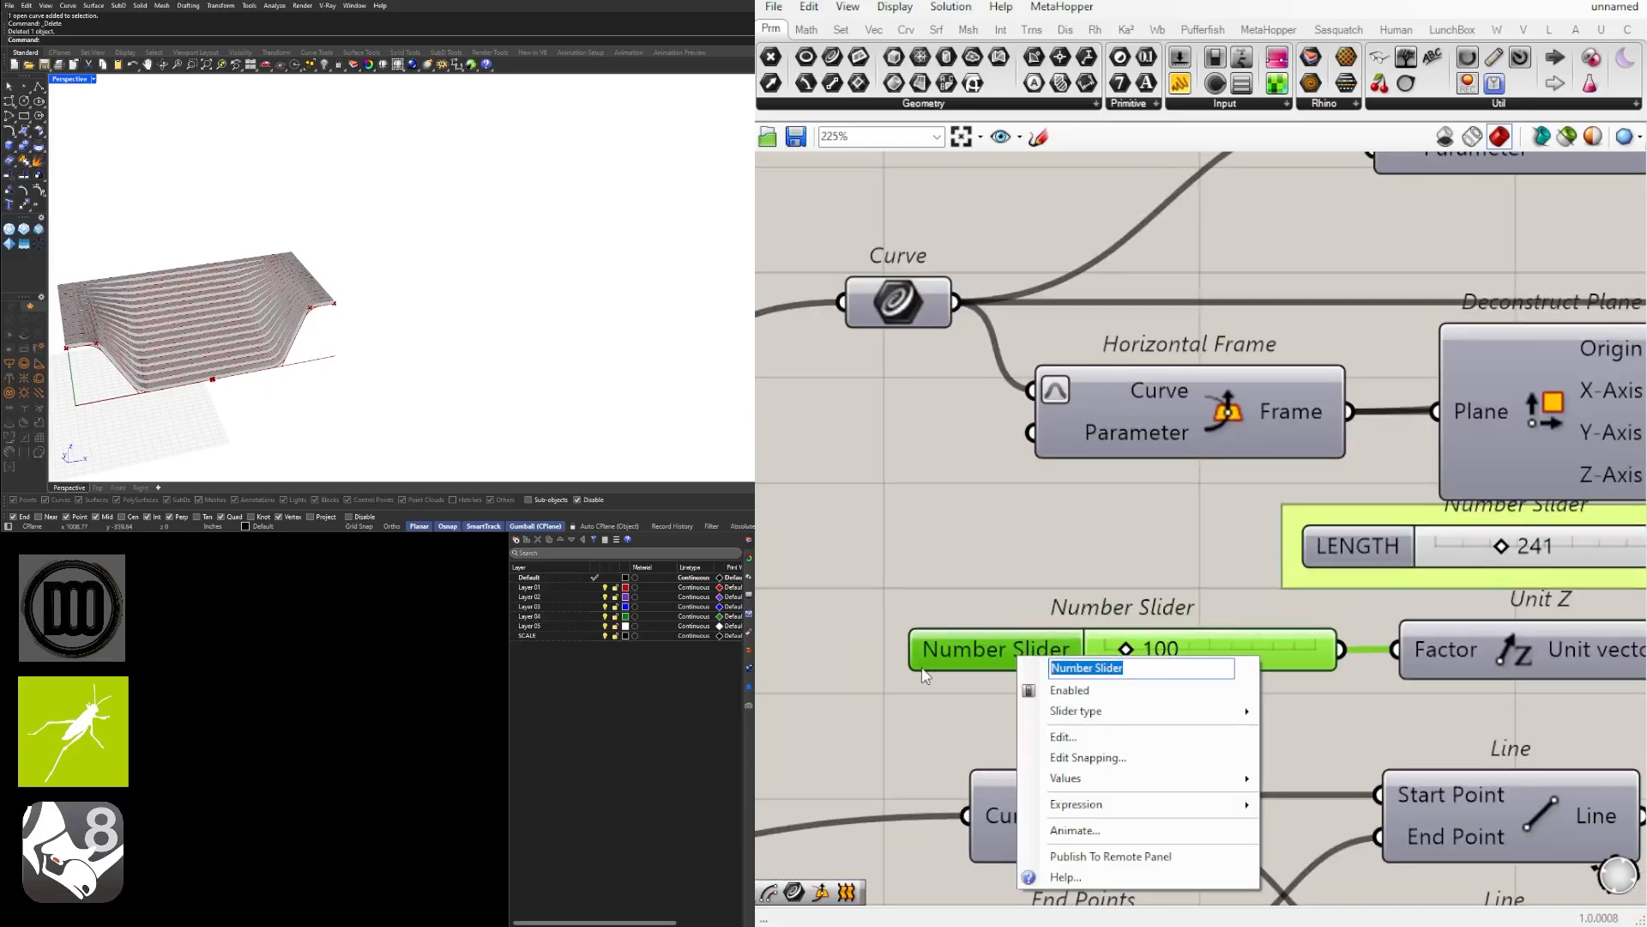
{"action": "type", "text": "HEIGHT"}
{"action": "key", "text": "Return"}
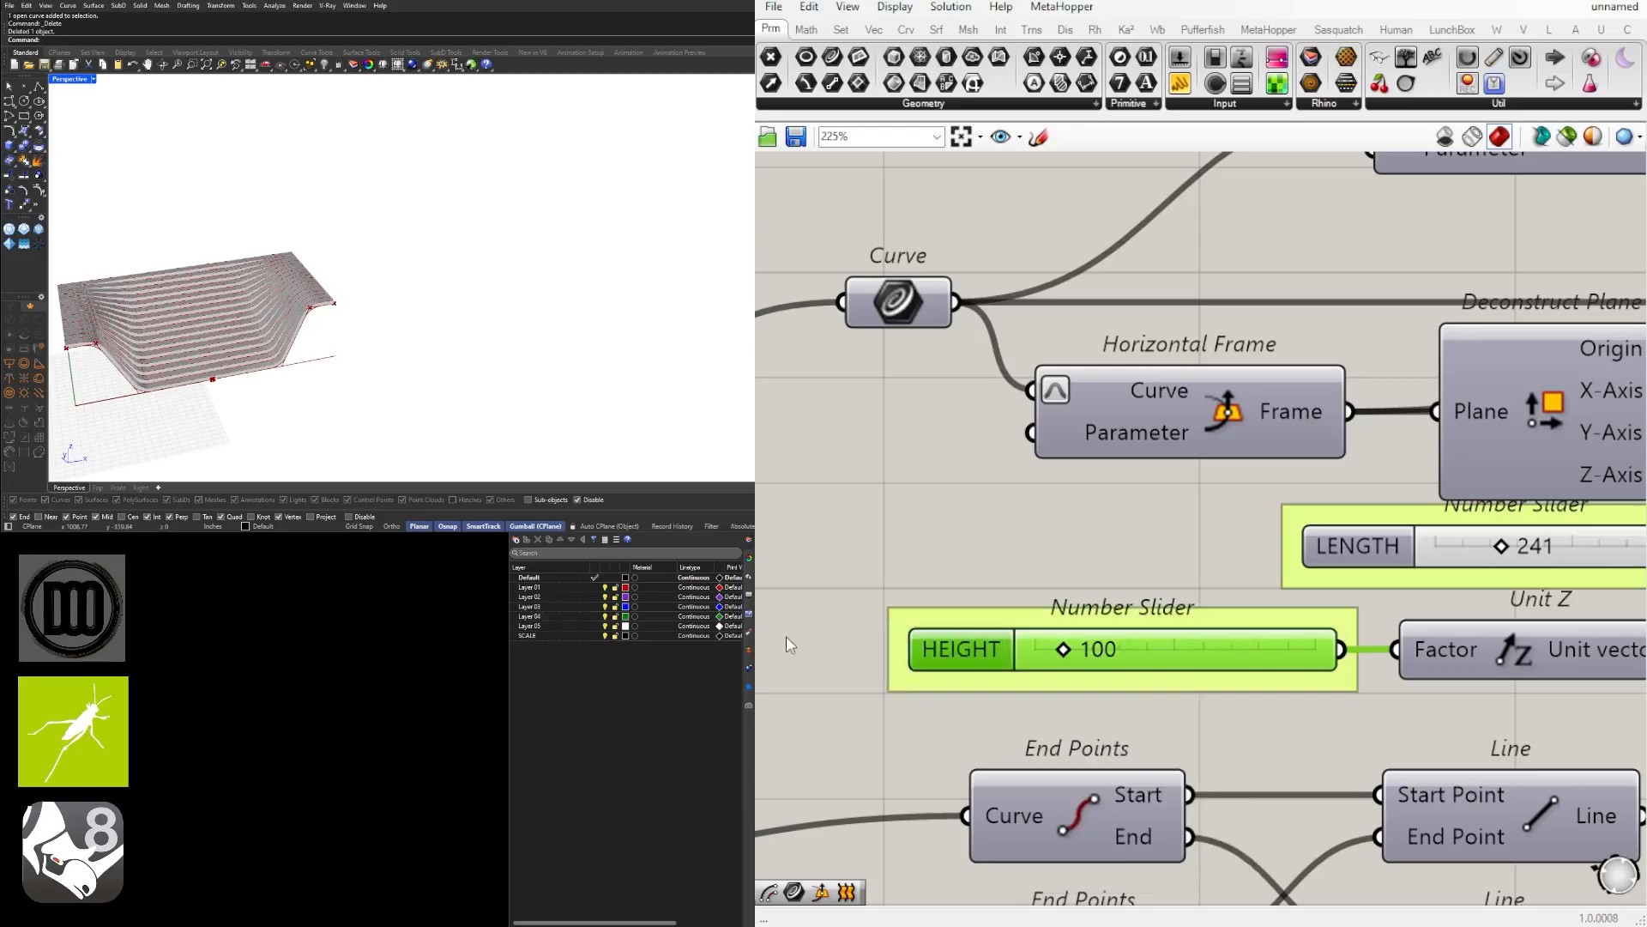
{"action": "scroll", "coordinate": [1141, 558], "scroll_direction": "down", "scroll_amount": 5}
Step: Space and align the two overlapping Move components driven by the HEIGHT vector
{"action": "right_click_drag", "start_coordinate": [1426, 612], "coordinate": [996, 579]}
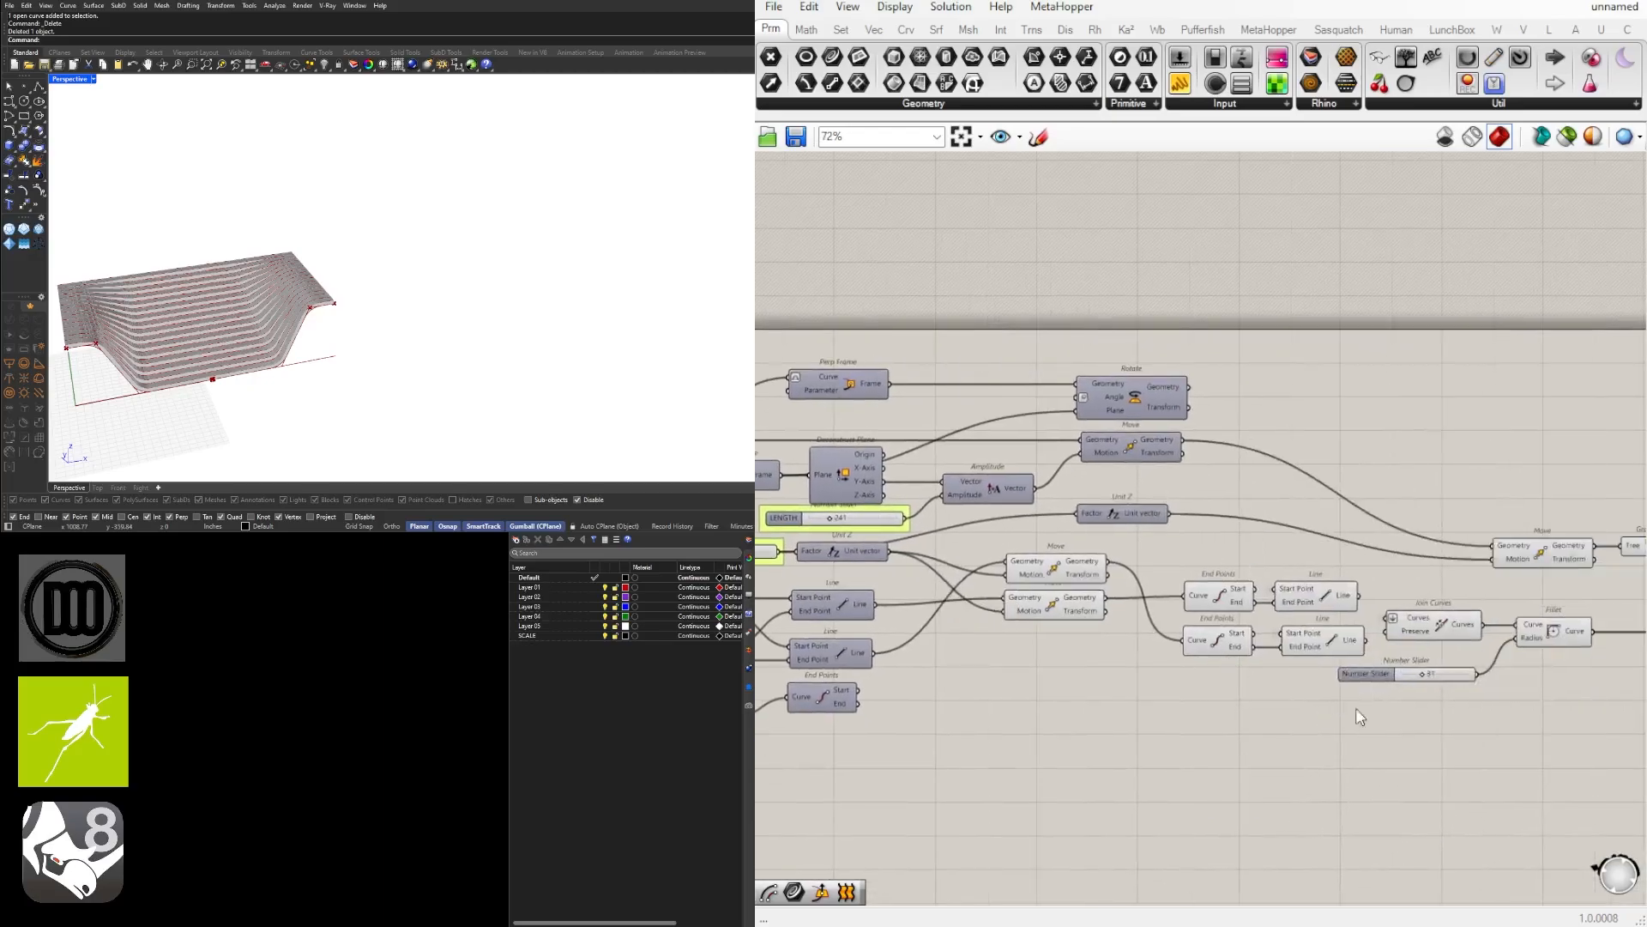
{"action": "scroll", "coordinate": [1119, 607], "scroll_direction": "up", "scroll_amount": 2}
{"action": "left_click", "coordinate": [1062, 596]}
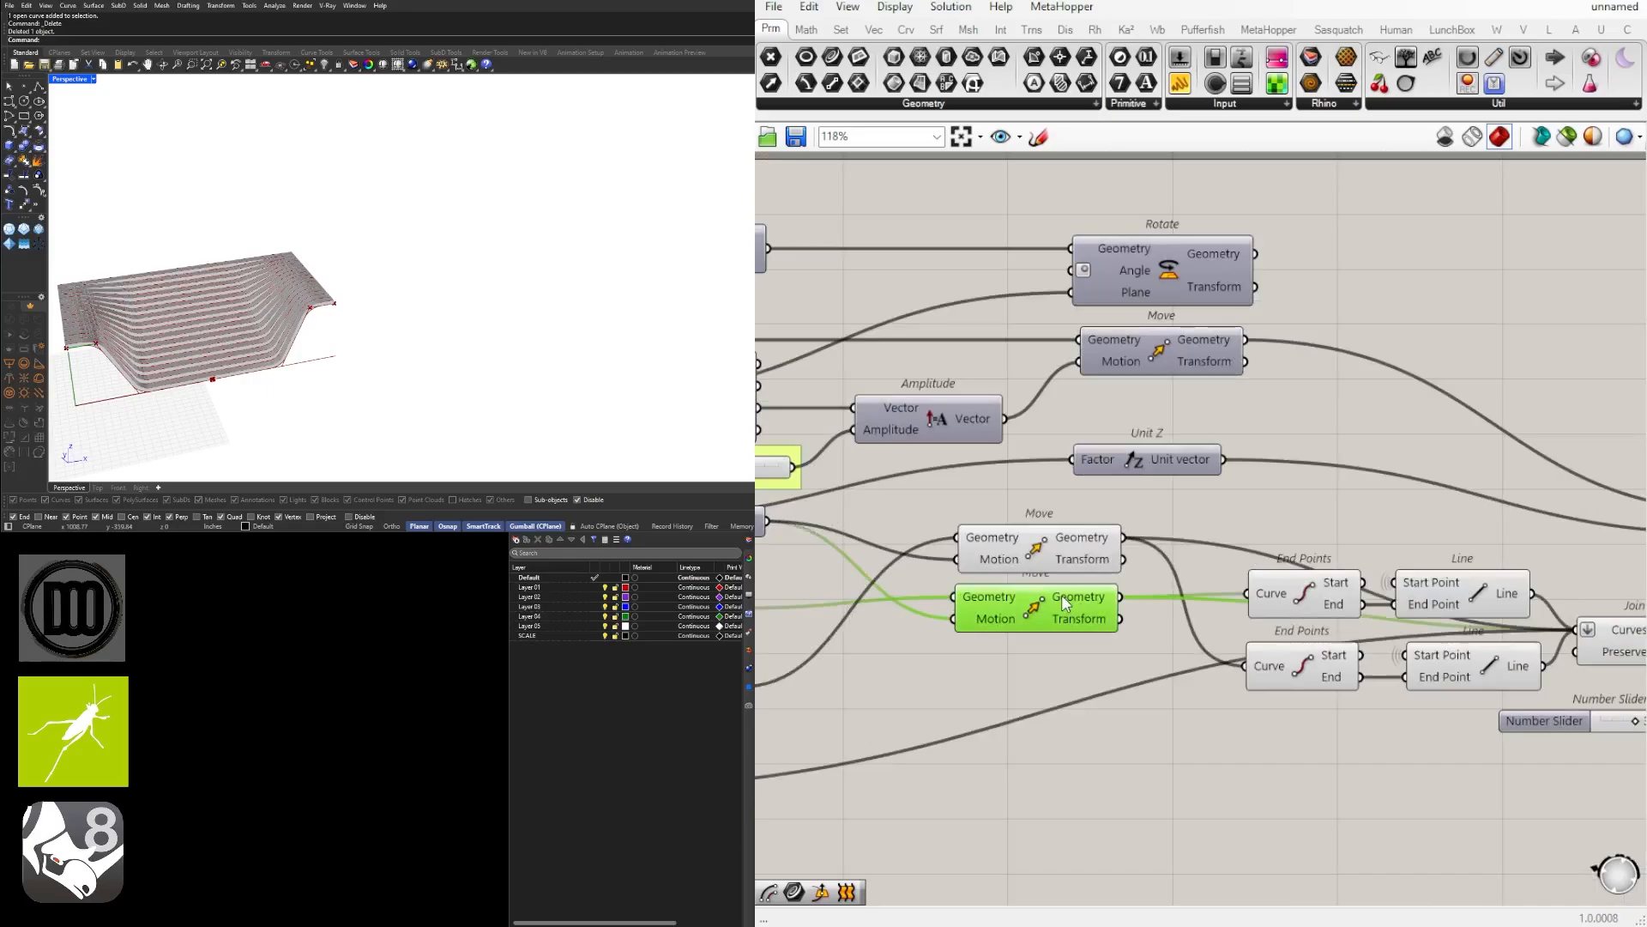
{"action": "left_click", "coordinate": [1077, 550]}
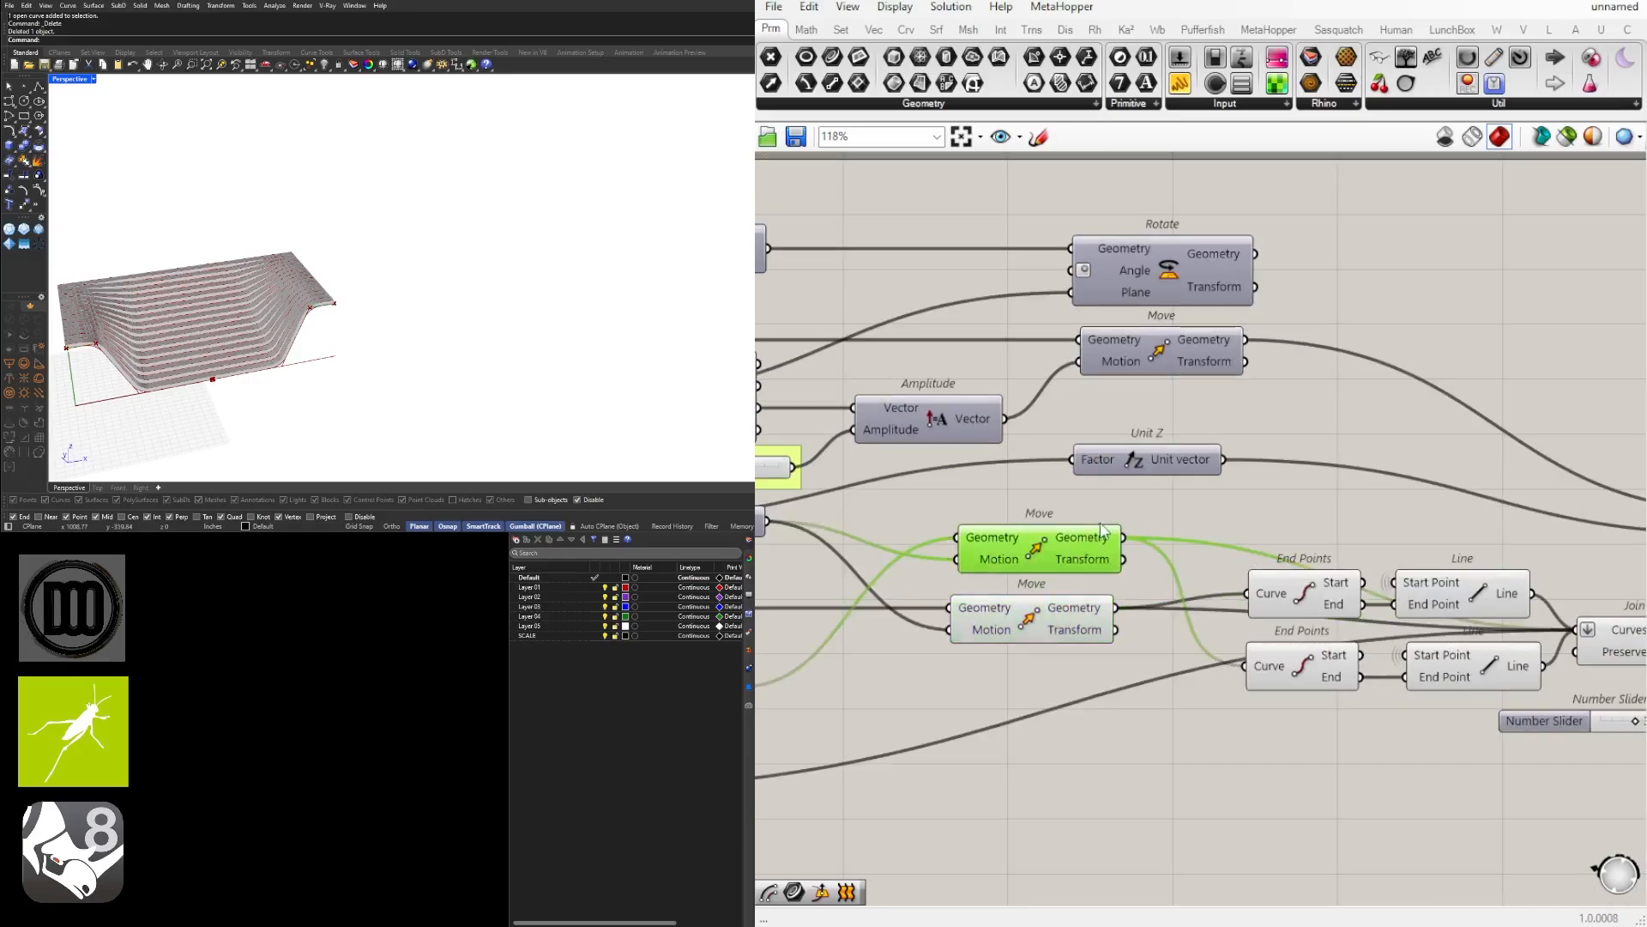
{"action": "left_click_drag", "start_coordinate": [1078, 540], "coordinate": [1071, 551]}
{"action": "left_click", "coordinate": [1201, 554]}
{"action": "scroll", "coordinate": [1246, 562], "scroll_direction": "down", "scroll_amount": 3}
{"action": "right_click_drag", "start_coordinate": [1253, 598], "coordinate": [1181, 618]}
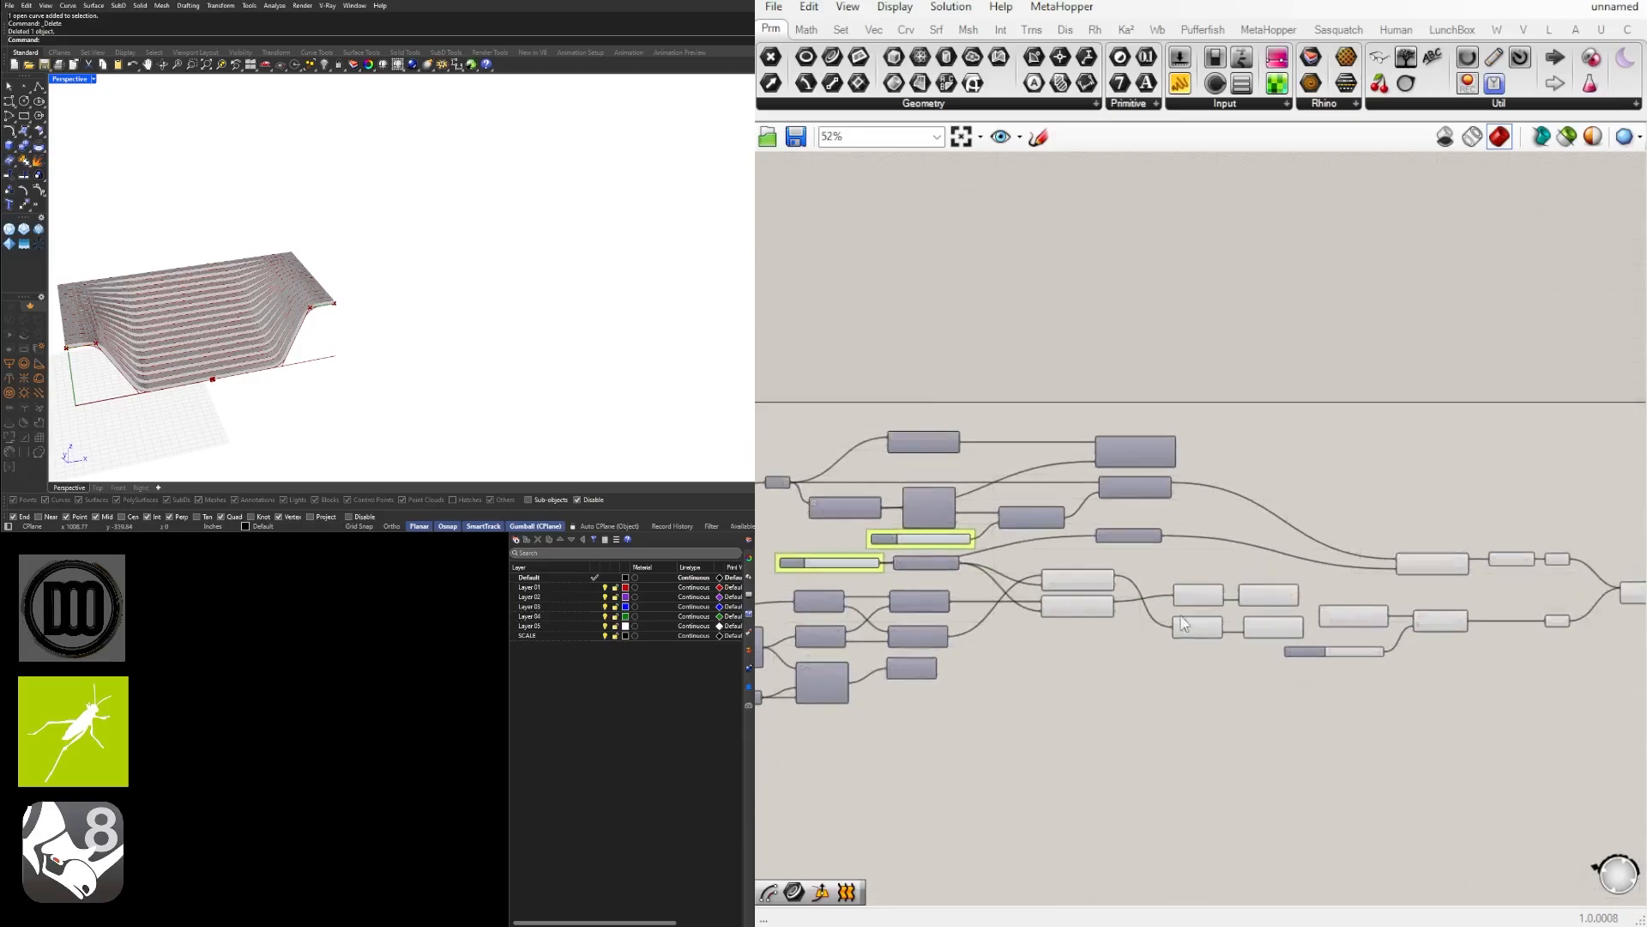
Step: Tidy the two End Points and Line pairs and align Join Curves with them before the Fillet
{"action": "scroll", "coordinate": [1154, 611], "scroll_direction": "up", "scroll_amount": 4}
{"action": "left_click_drag", "start_coordinate": [1497, 524], "coordinate": [1296, 580]}
{"action": "left_click", "coordinate": [1517, 546]}
{"action": "right_click_drag", "start_coordinate": [1518, 547], "coordinate": [1115, 556]}
{"action": "left_click_drag", "start_coordinate": [1014, 722], "coordinate": [942, 680]}
{"action": "left_click_drag", "start_coordinate": [1118, 711], "coordinate": [1088, 681]}
{"action": "left_click", "coordinate": [1083, 715]}
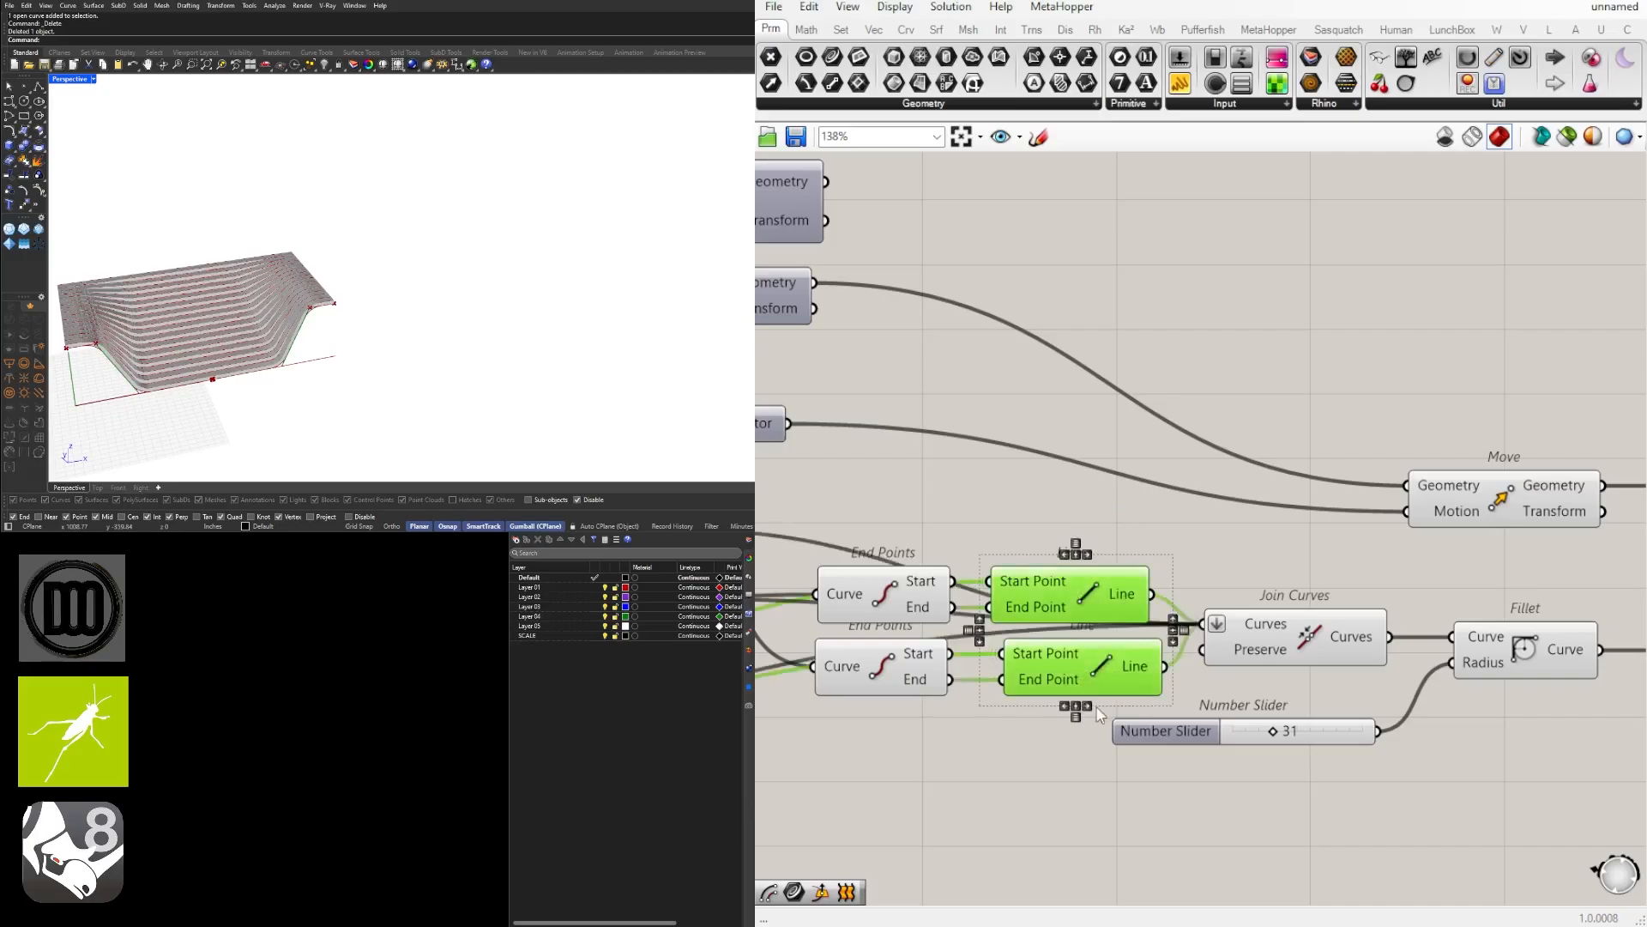
{"action": "left_click", "coordinate": [1101, 715]}
{"action": "scroll", "coordinate": [1304, 634], "scroll_direction": "down", "scroll_amount": 2}
{"action": "left_click", "coordinate": [1304, 642]}
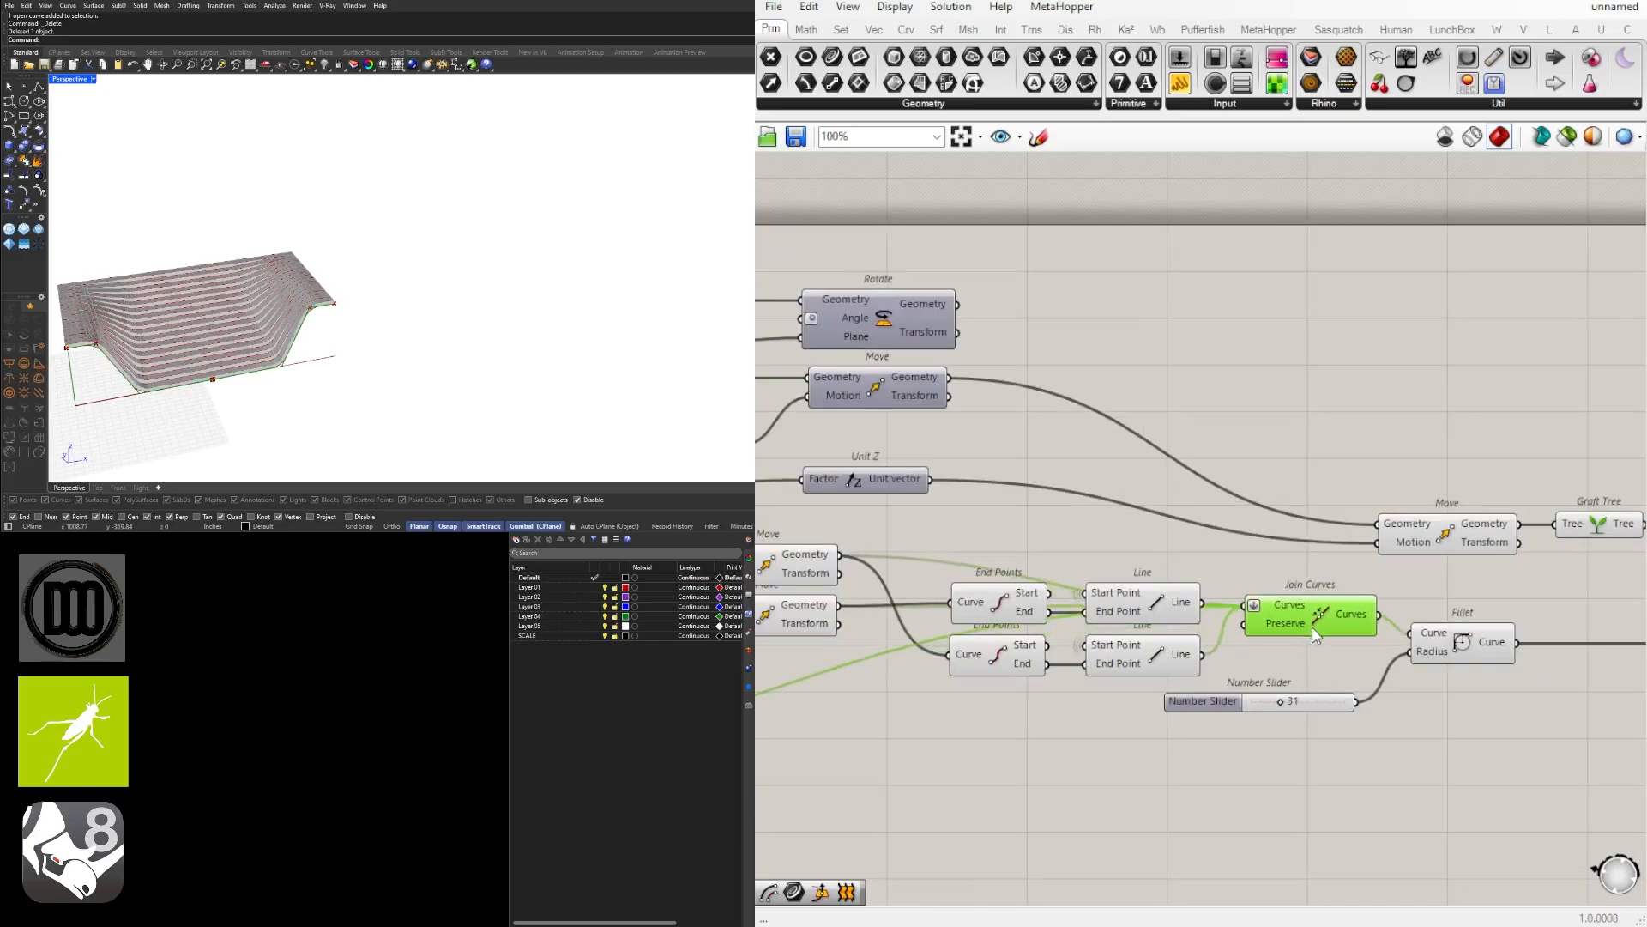
{"action": "left_click_drag", "start_coordinate": [1313, 627], "coordinate": [1315, 622]}
{"action": "left_click", "coordinate": [1332, 545]}
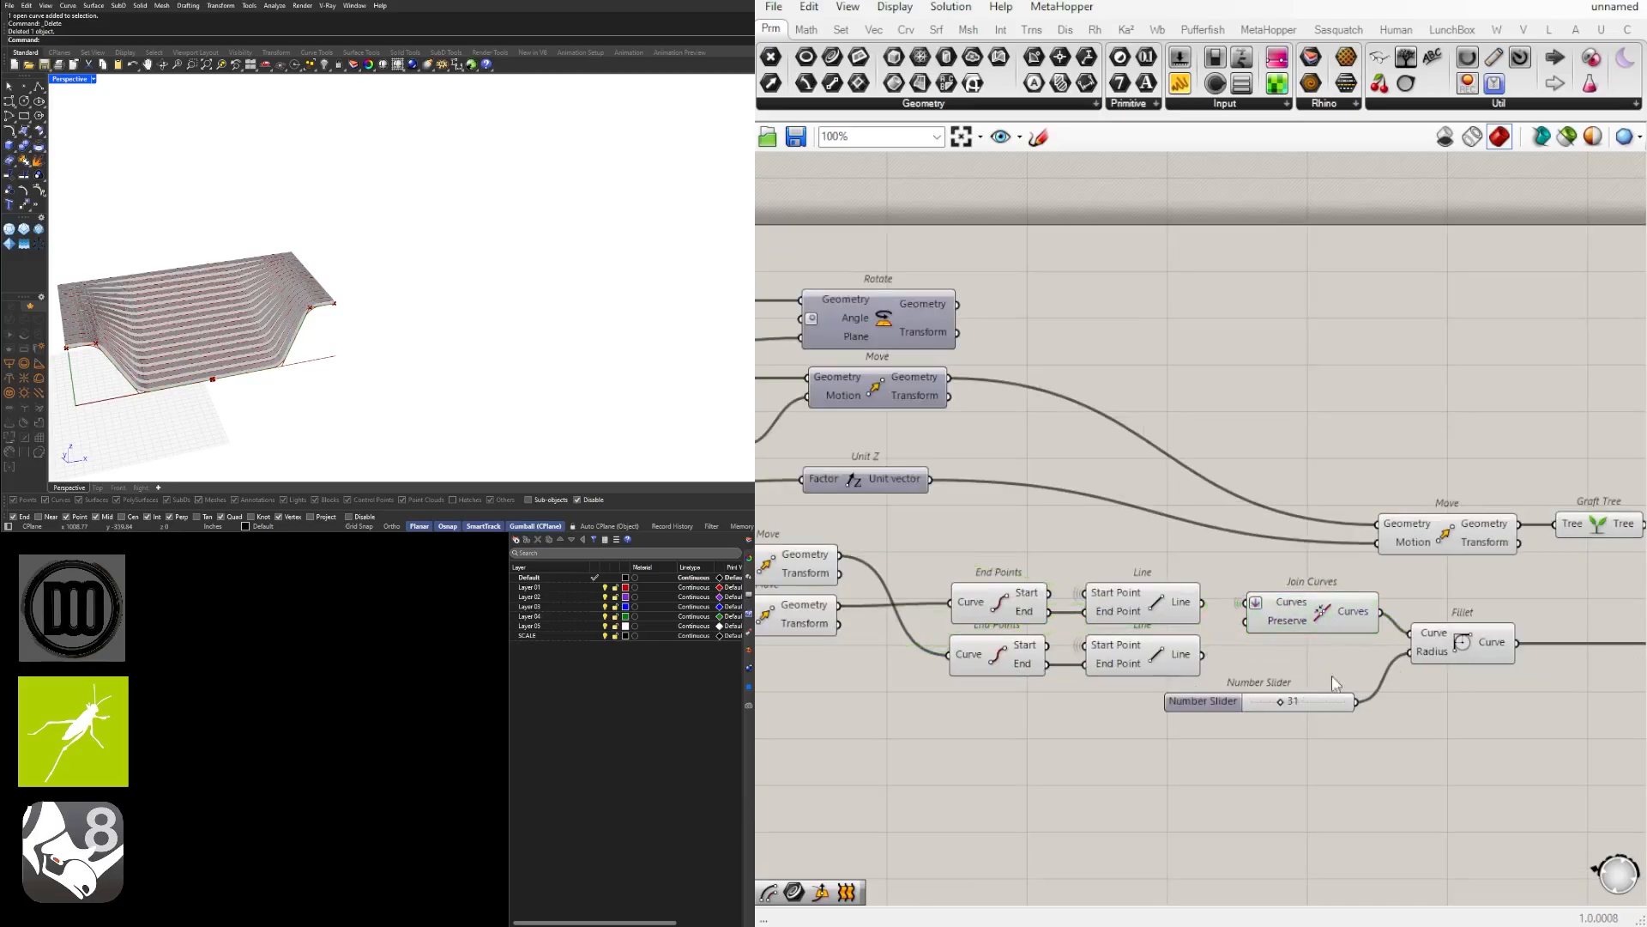
Step: Turn off the preview of the two lower Move components, both End Points and Line pairs, and Join Curves
{"action": "right_click_drag", "start_coordinate": [1443, 669], "coordinate": [1186, 675]}
{"action": "right_click_drag", "start_coordinate": [1083, 660], "coordinate": [1317, 640]}
{"action": "left_click_drag", "start_coordinate": [1350, 650], "coordinate": [1063, 545]}
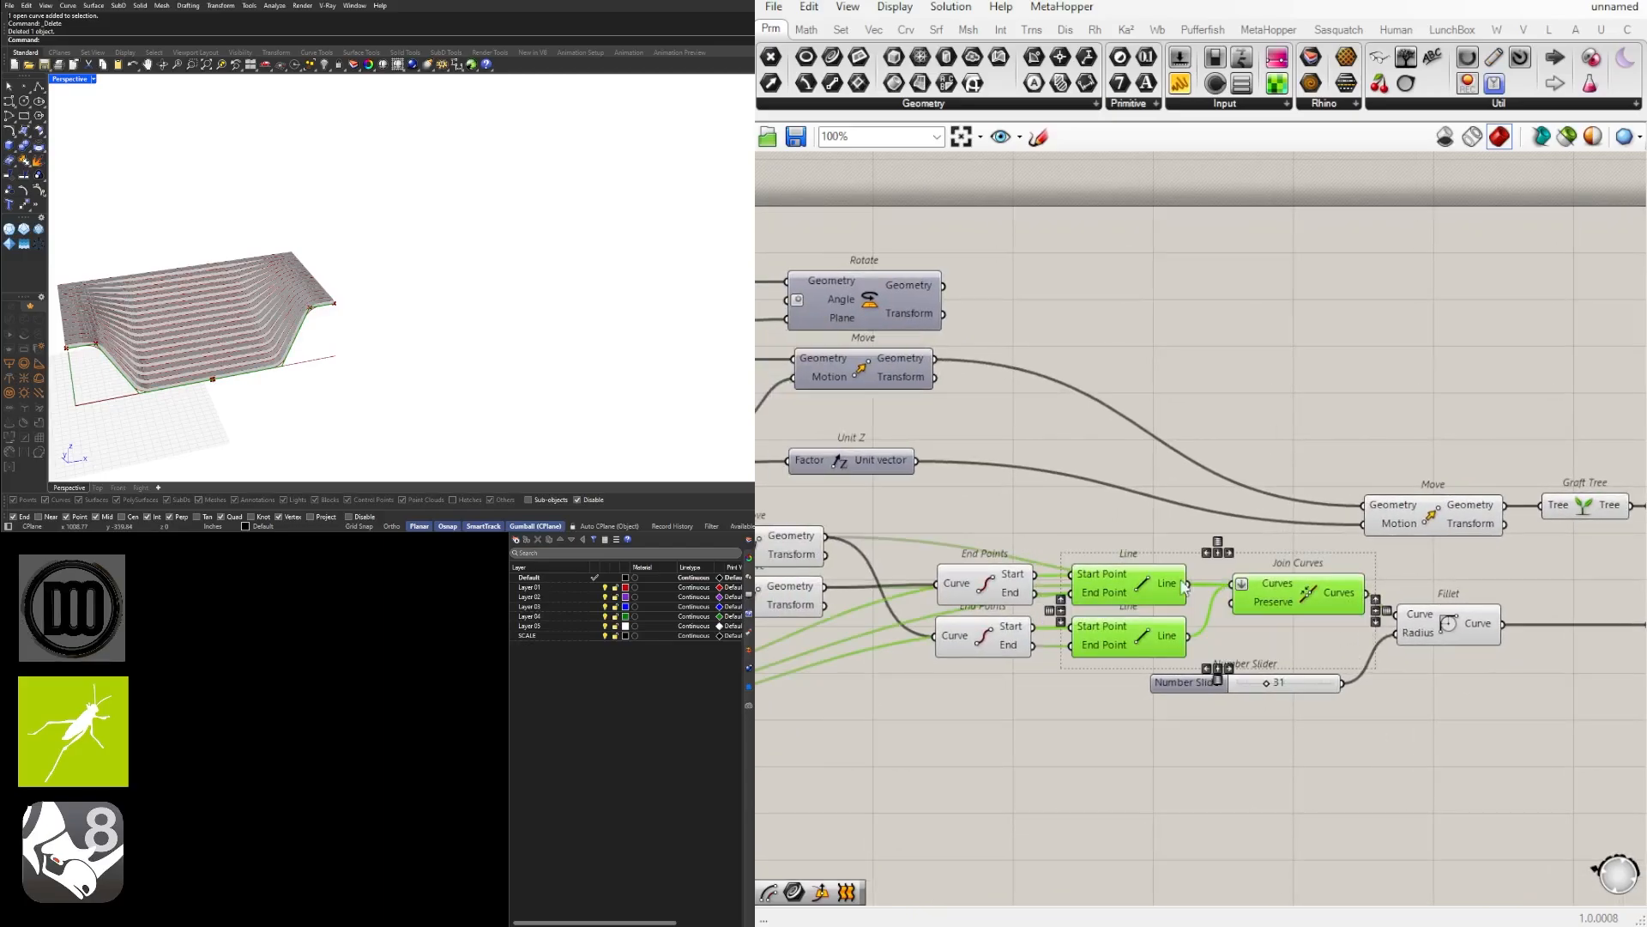
{"action": "left_click", "coordinate": [1276, 650]}
{"action": "right_click_drag", "start_coordinate": [1276, 651], "coordinate": [1551, 656]}
{"action": "left_click_drag", "start_coordinate": [1551, 657], "coordinate": [1068, 548]}
{"action": "middle_click", "coordinate": [1108, 506]}
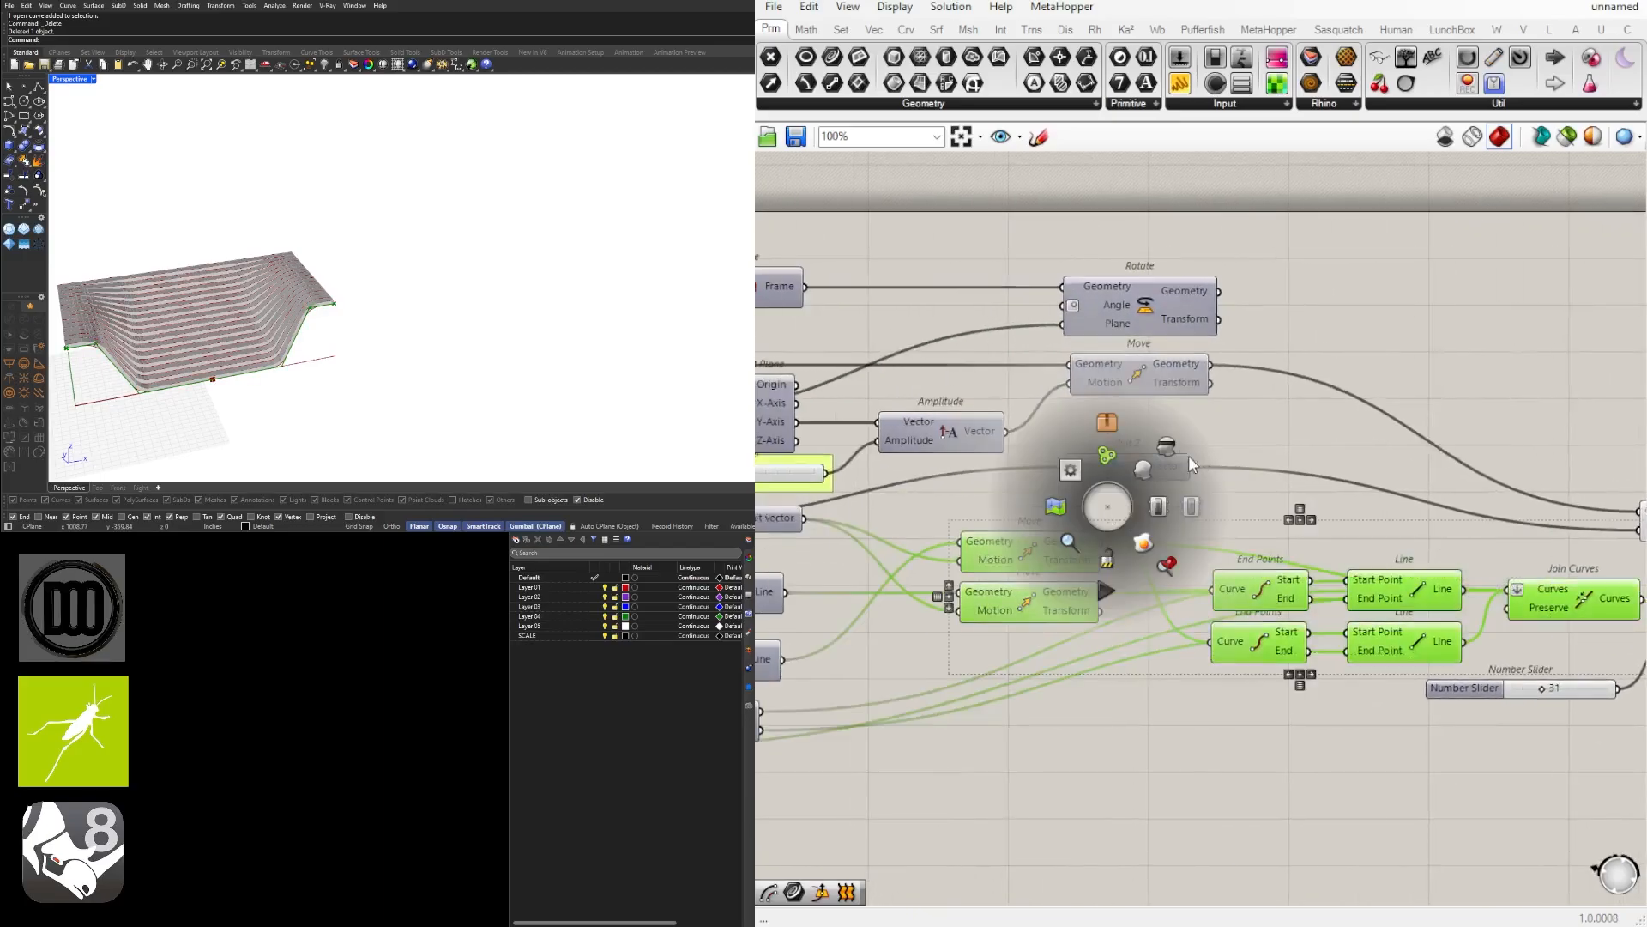
{"action": "left_click", "coordinate": [1167, 447]}
{"action": "left_click", "coordinate": [1326, 453]}
Step: Set the slider feeding the Fillet's Radius to 48
{"action": "right_click_drag", "start_coordinate": [1542, 601], "coordinate": [1103, 610]}
{"action": "scroll", "coordinate": [1103, 672], "scroll_direction": "up", "scroll_amount": 3}
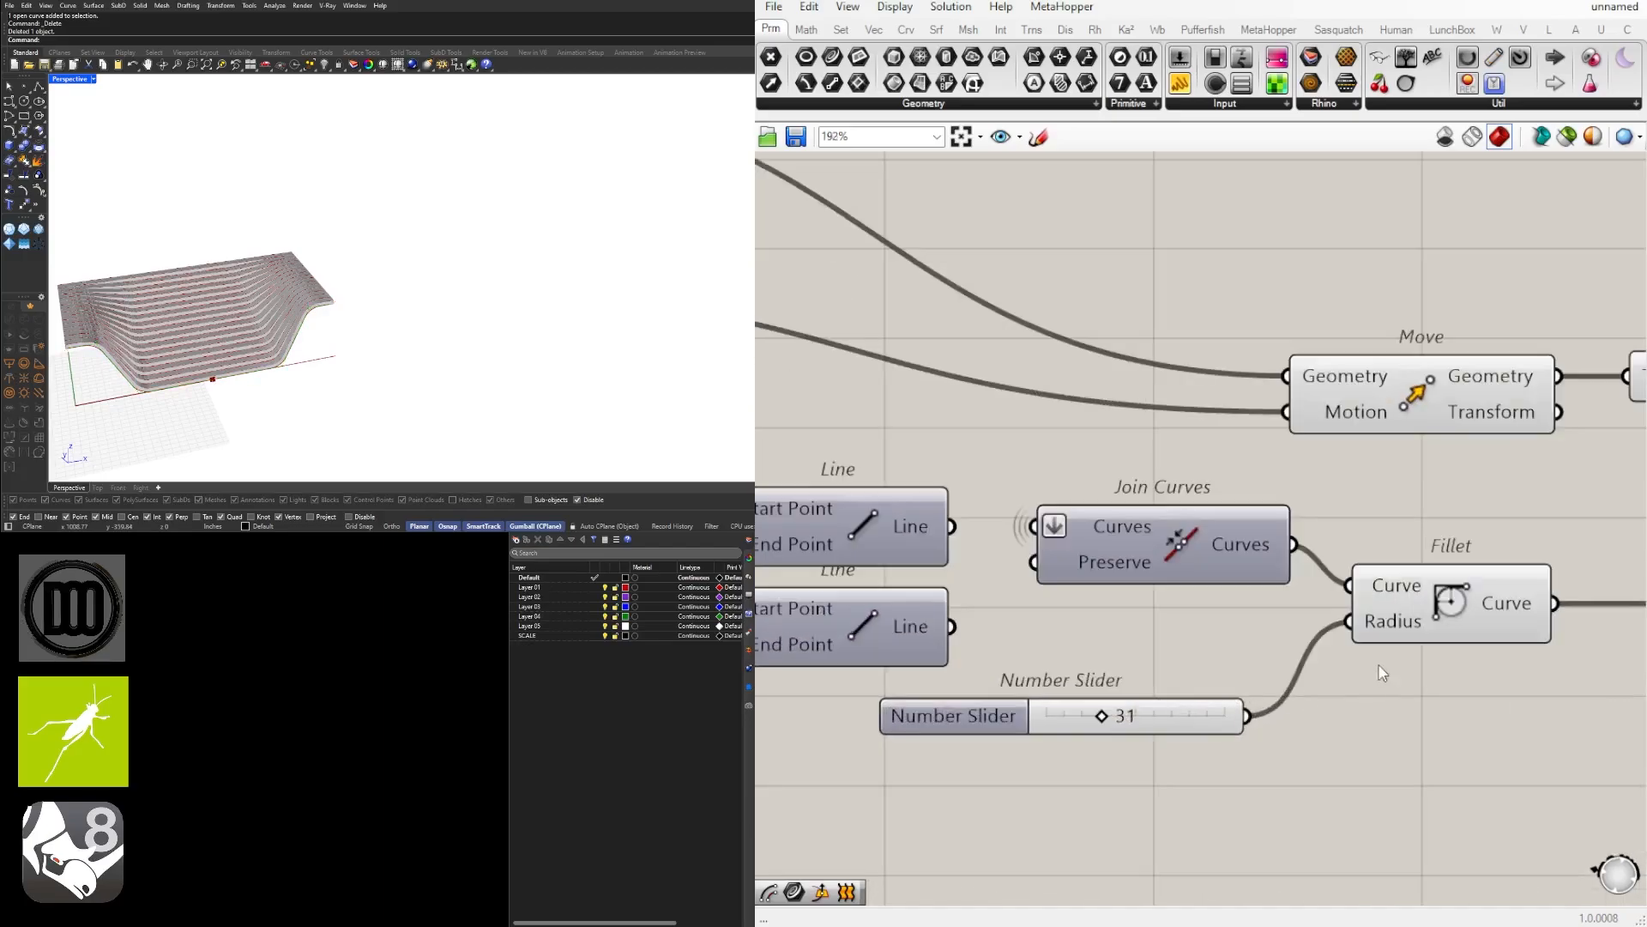
{"action": "right_click", "coordinate": [962, 725]}
{"action": "left_click", "coordinate": [1123, 717]}
{"action": "double_click", "coordinate": [1131, 714]}
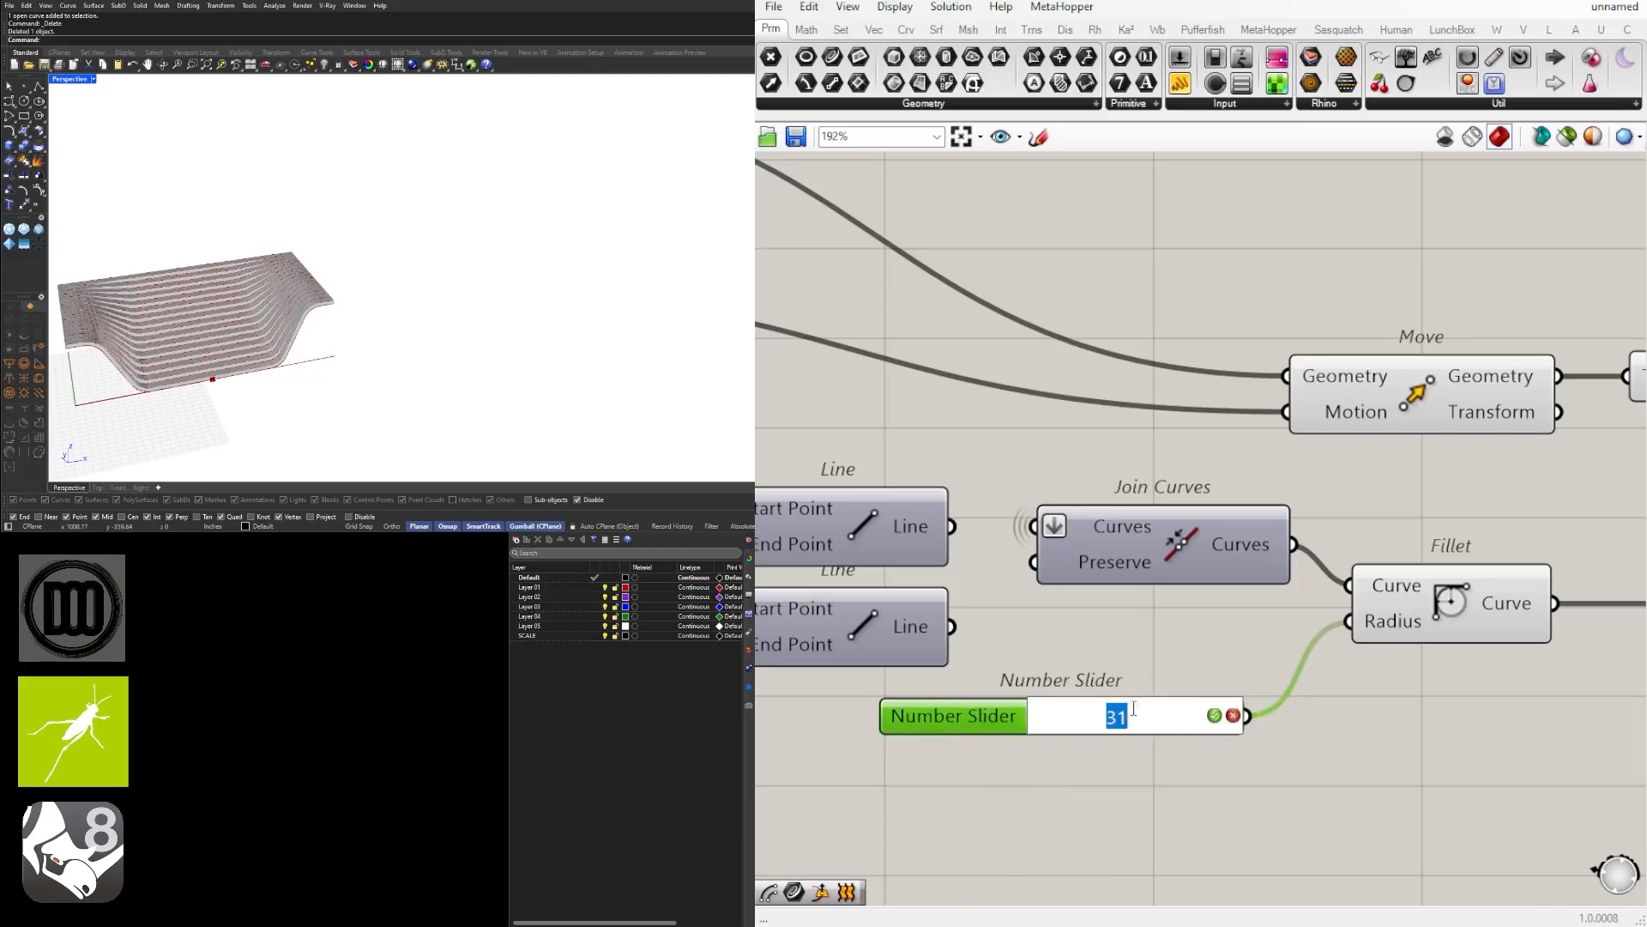
{"action": "key", "text": "Return"}
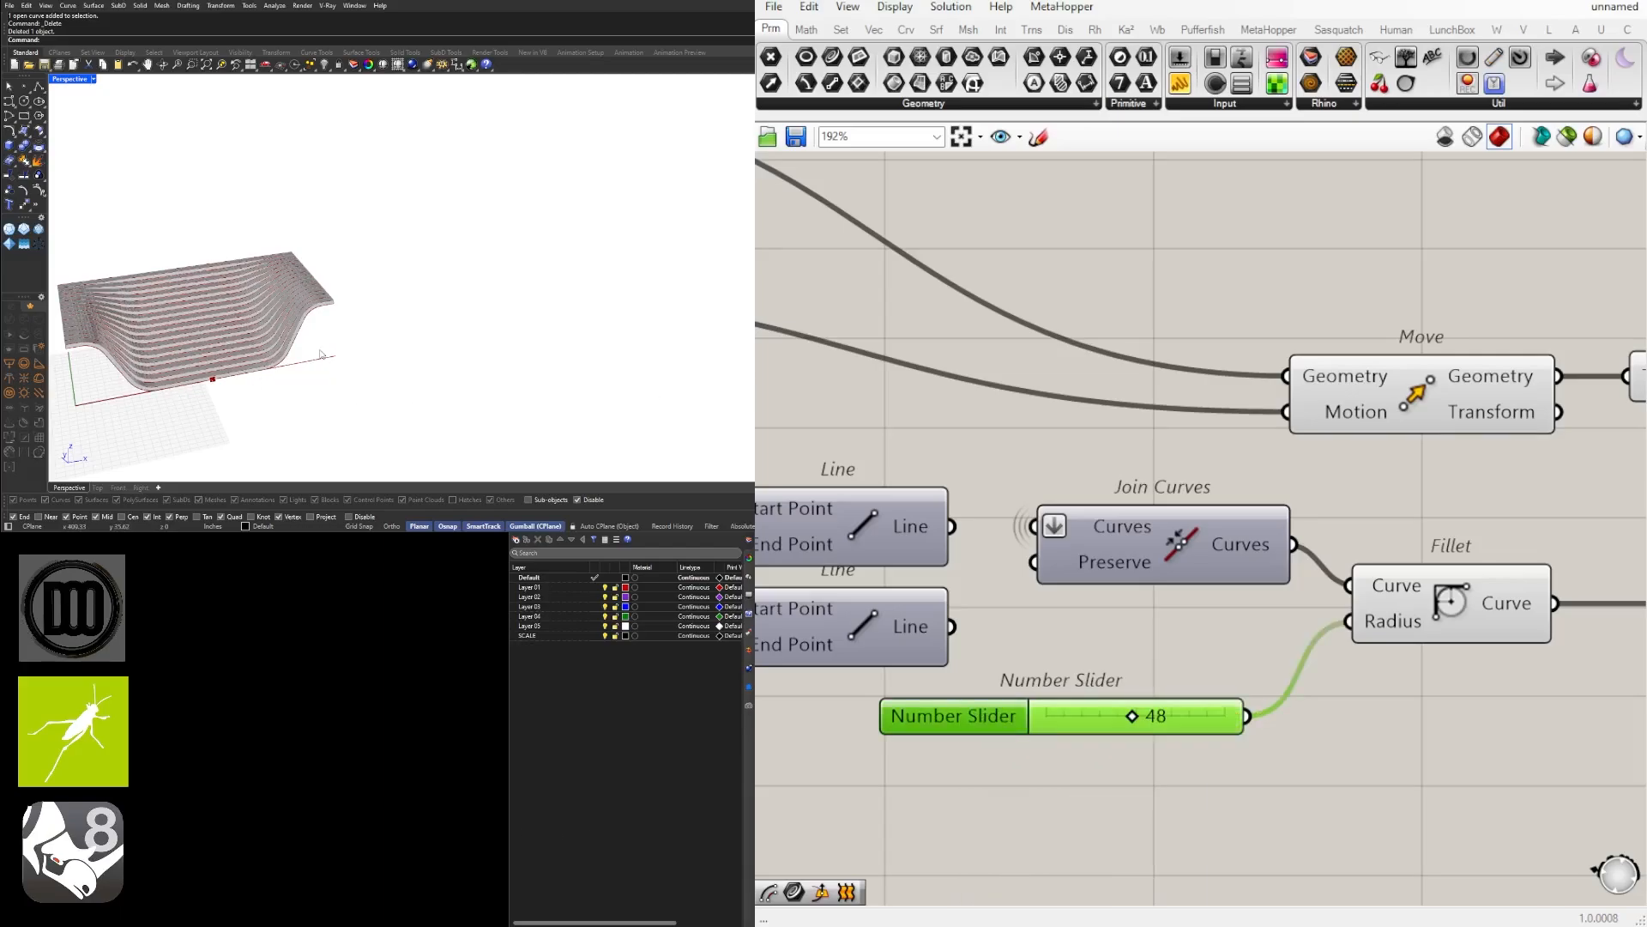
Step: Check the staircase against the scale figure and name the slider feeding the Fillet's Radius FILLET
{"action": "scroll", "coordinate": [320, 356], "scroll_direction": "up", "scroll_amount": 6}
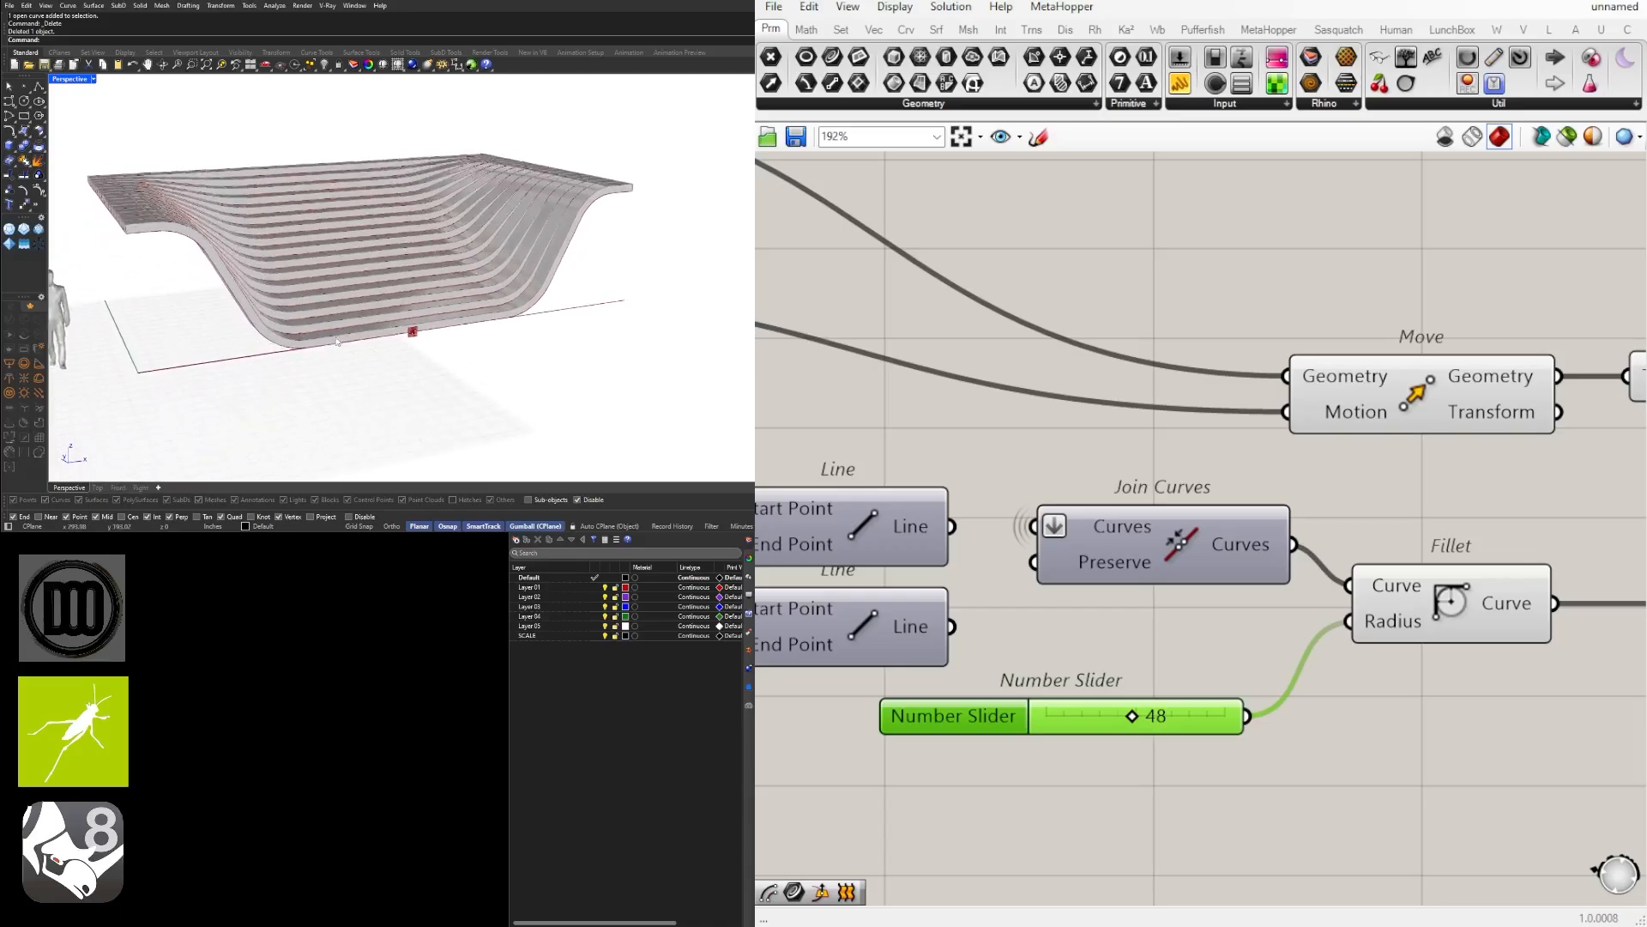
{"action": "right_click_drag", "start_coordinate": [337, 341], "coordinate": [412, 354], "text": "shift"}
{"action": "left_click", "coordinate": [140, 322]}
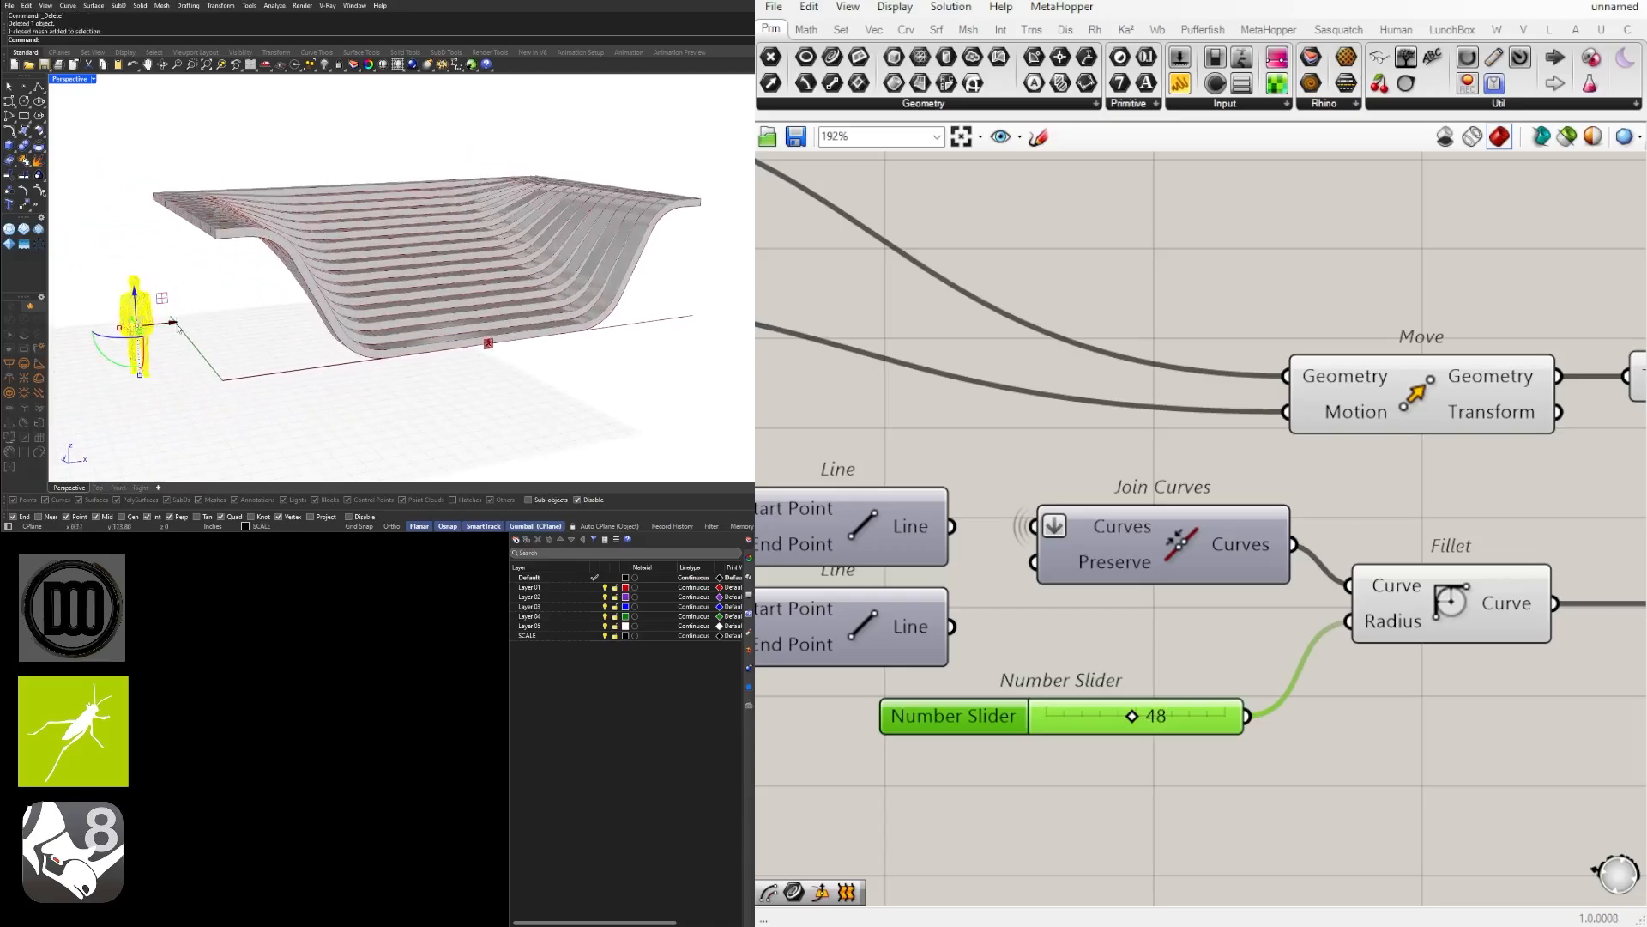
{"action": "right_click_drag", "start_coordinate": [177, 329], "coordinate": [276, 335]}
{"action": "left_click", "coordinate": [218, 357]}
{"action": "scroll", "coordinate": [278, 334], "scroll_direction": "down", "scroll_amount": 2}
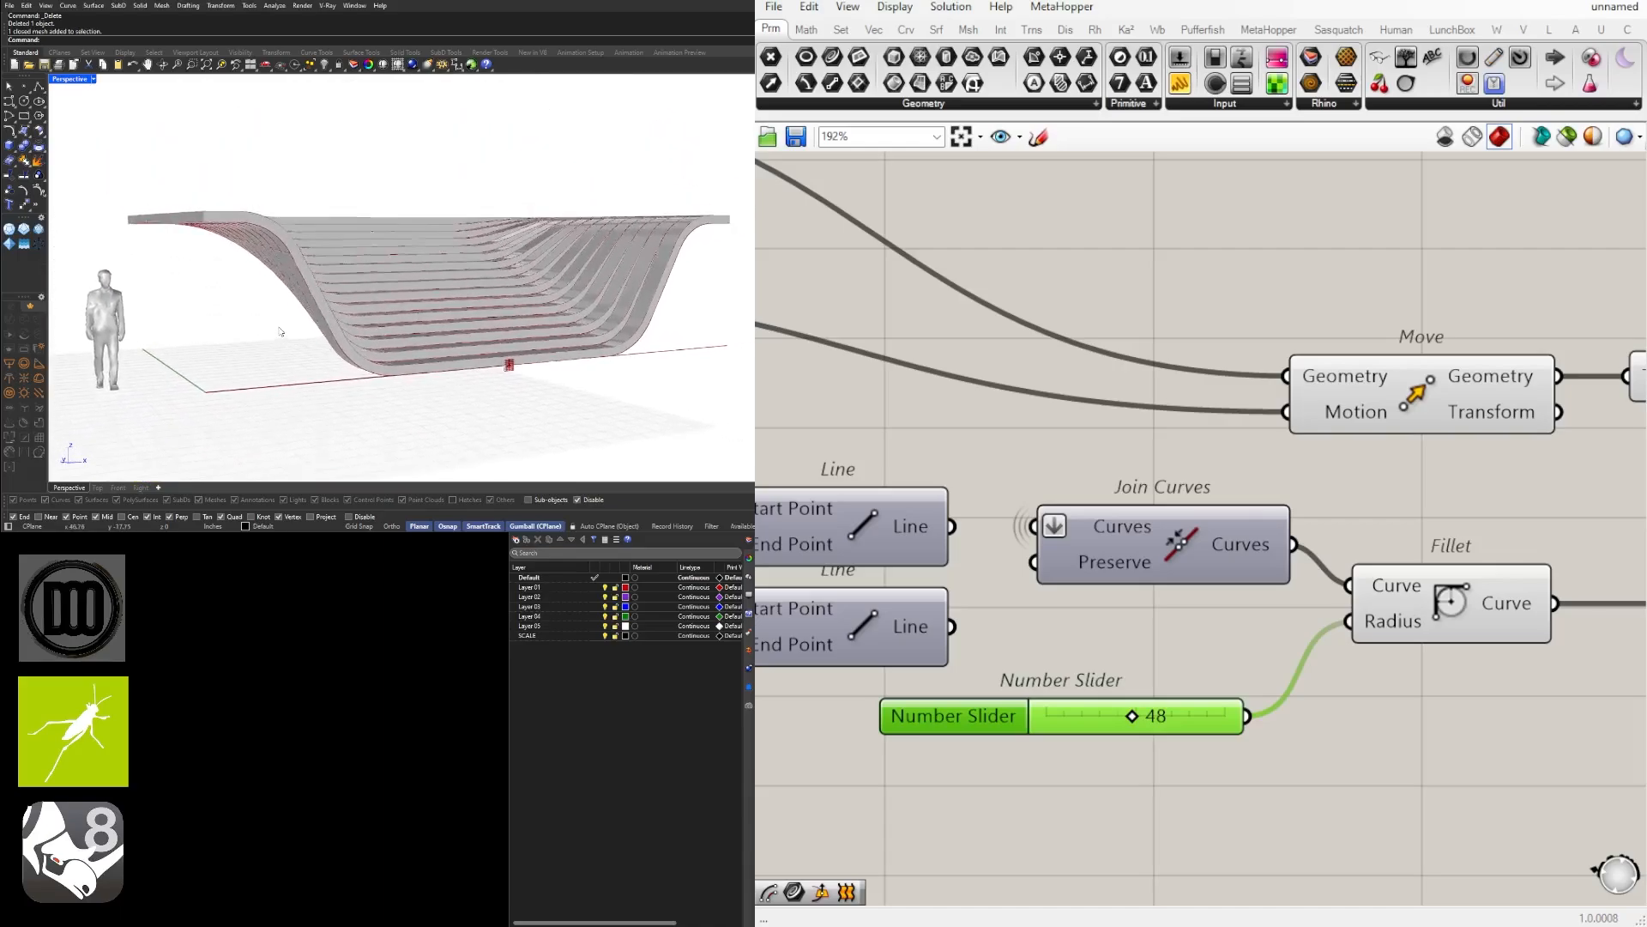
{"action": "right_click", "coordinate": [992, 726]}
{"action": "type", "text": "Fl"}
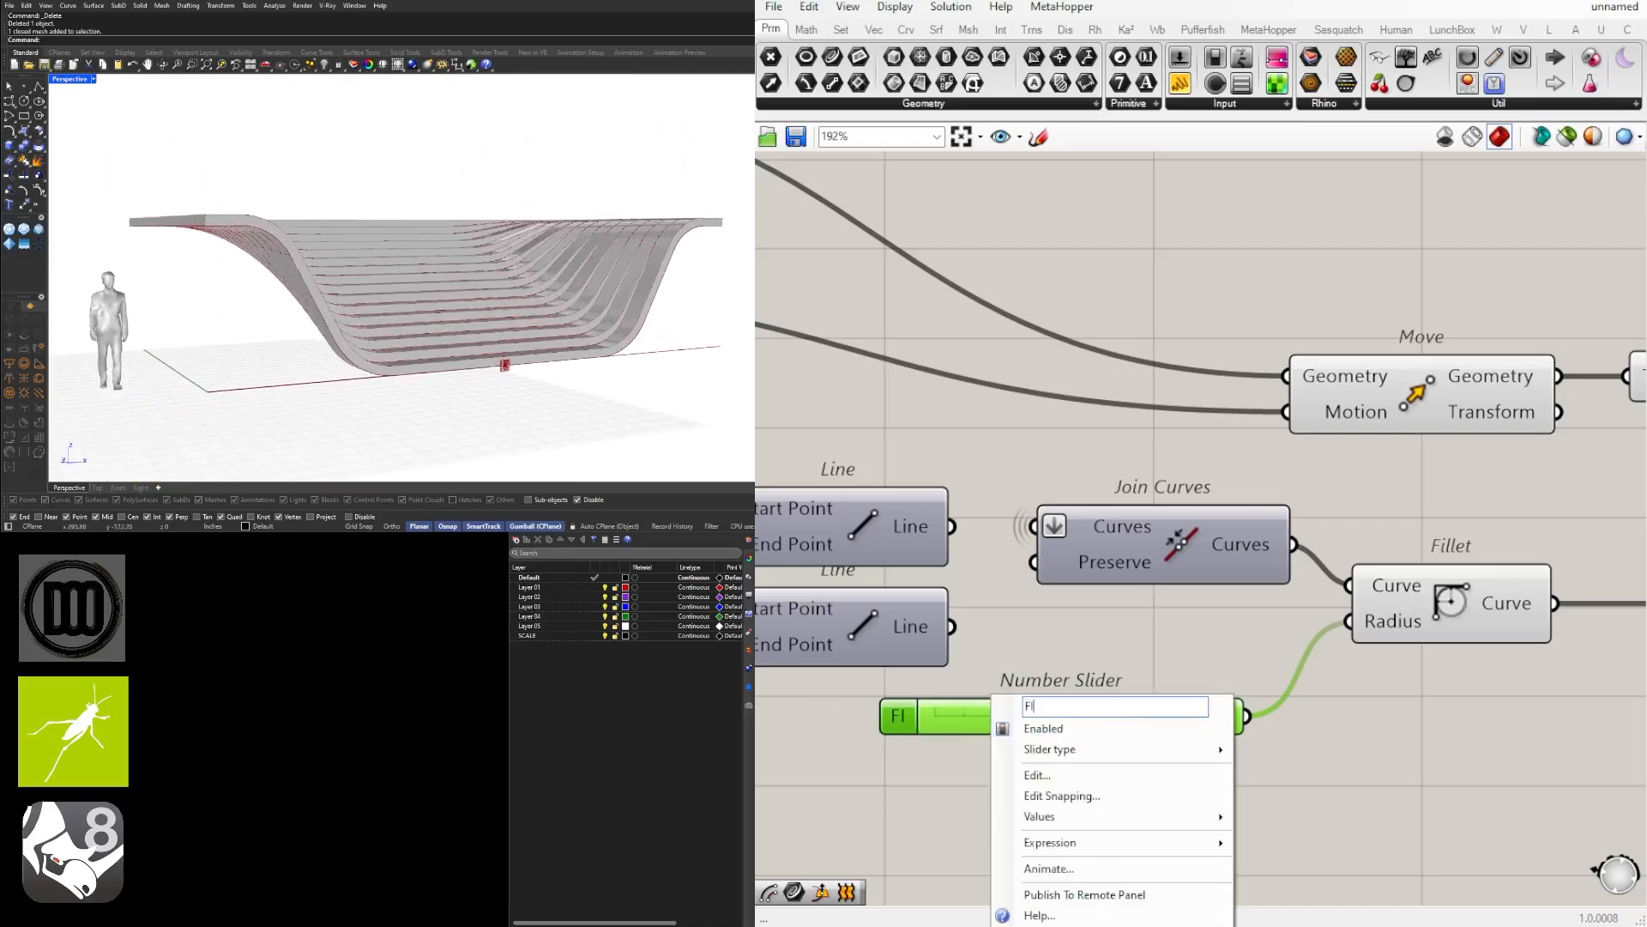
{"action": "type", "text": "LLET"}
{"action": "key", "text": "Return"}
{"action": "left_click", "coordinate": [1467, 721]}
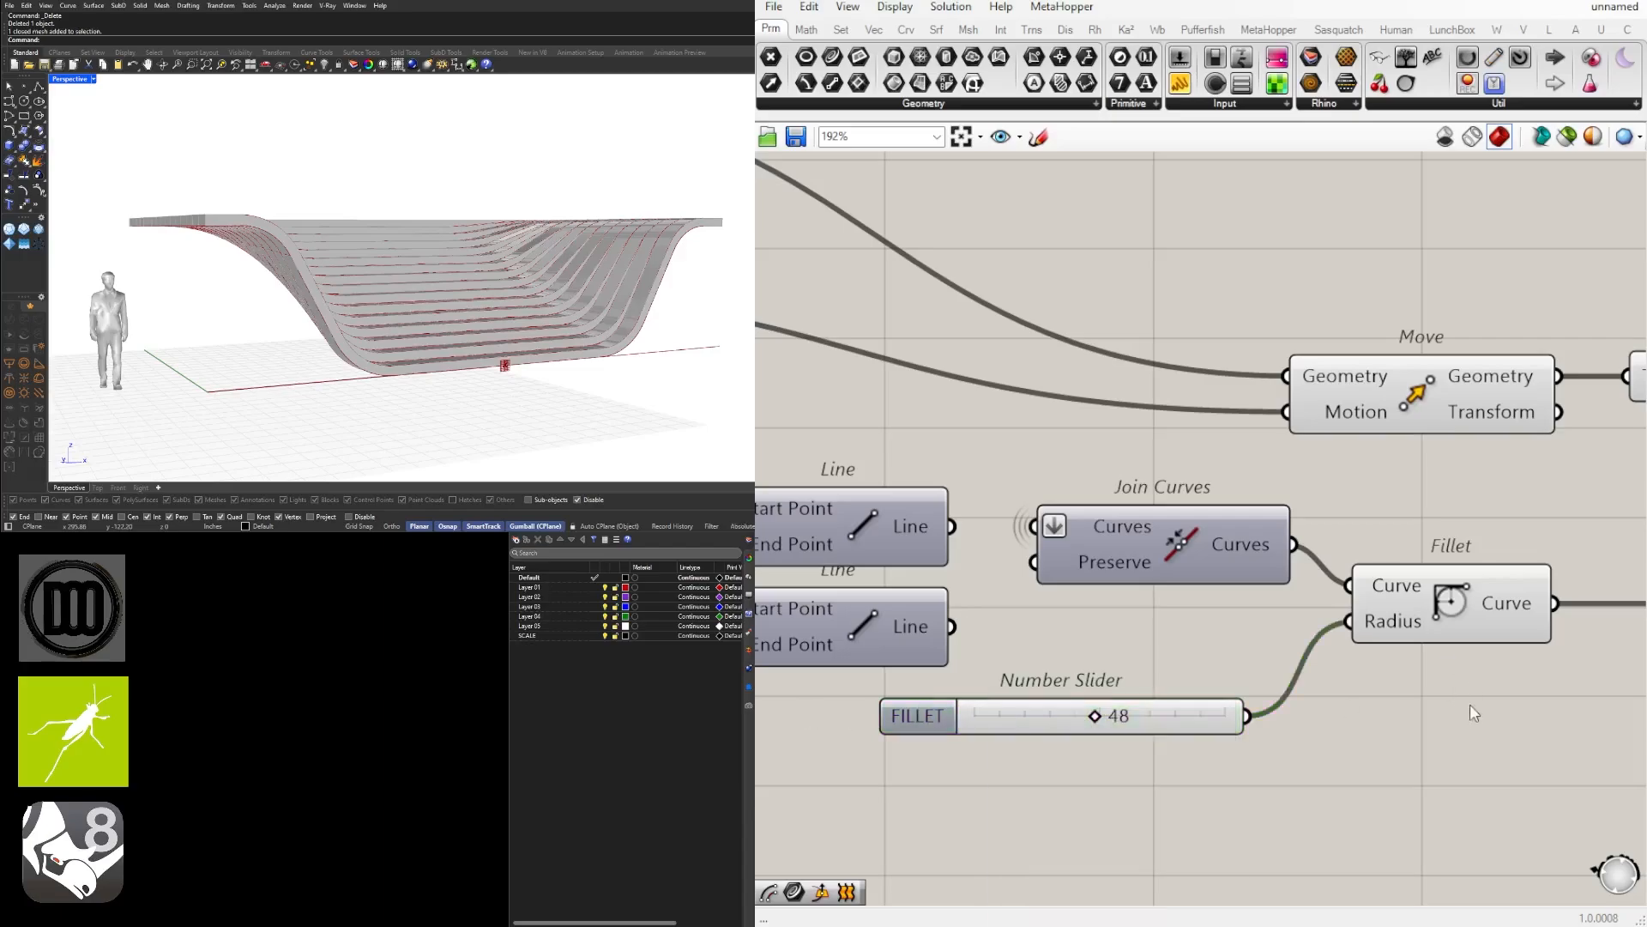
Step: Turn off the preview of the Move, Graft Tree and Curve chain, and of the Fillet and its Curve
{"action": "scroll", "coordinate": [930, 698], "scroll_direction": "down", "scroll_amount": 3}
{"action": "right_click_drag", "start_coordinate": [934, 705], "coordinate": [1019, 701]}
{"action": "left_click_drag", "start_coordinate": [1319, 567], "coordinate": [1046, 462]}
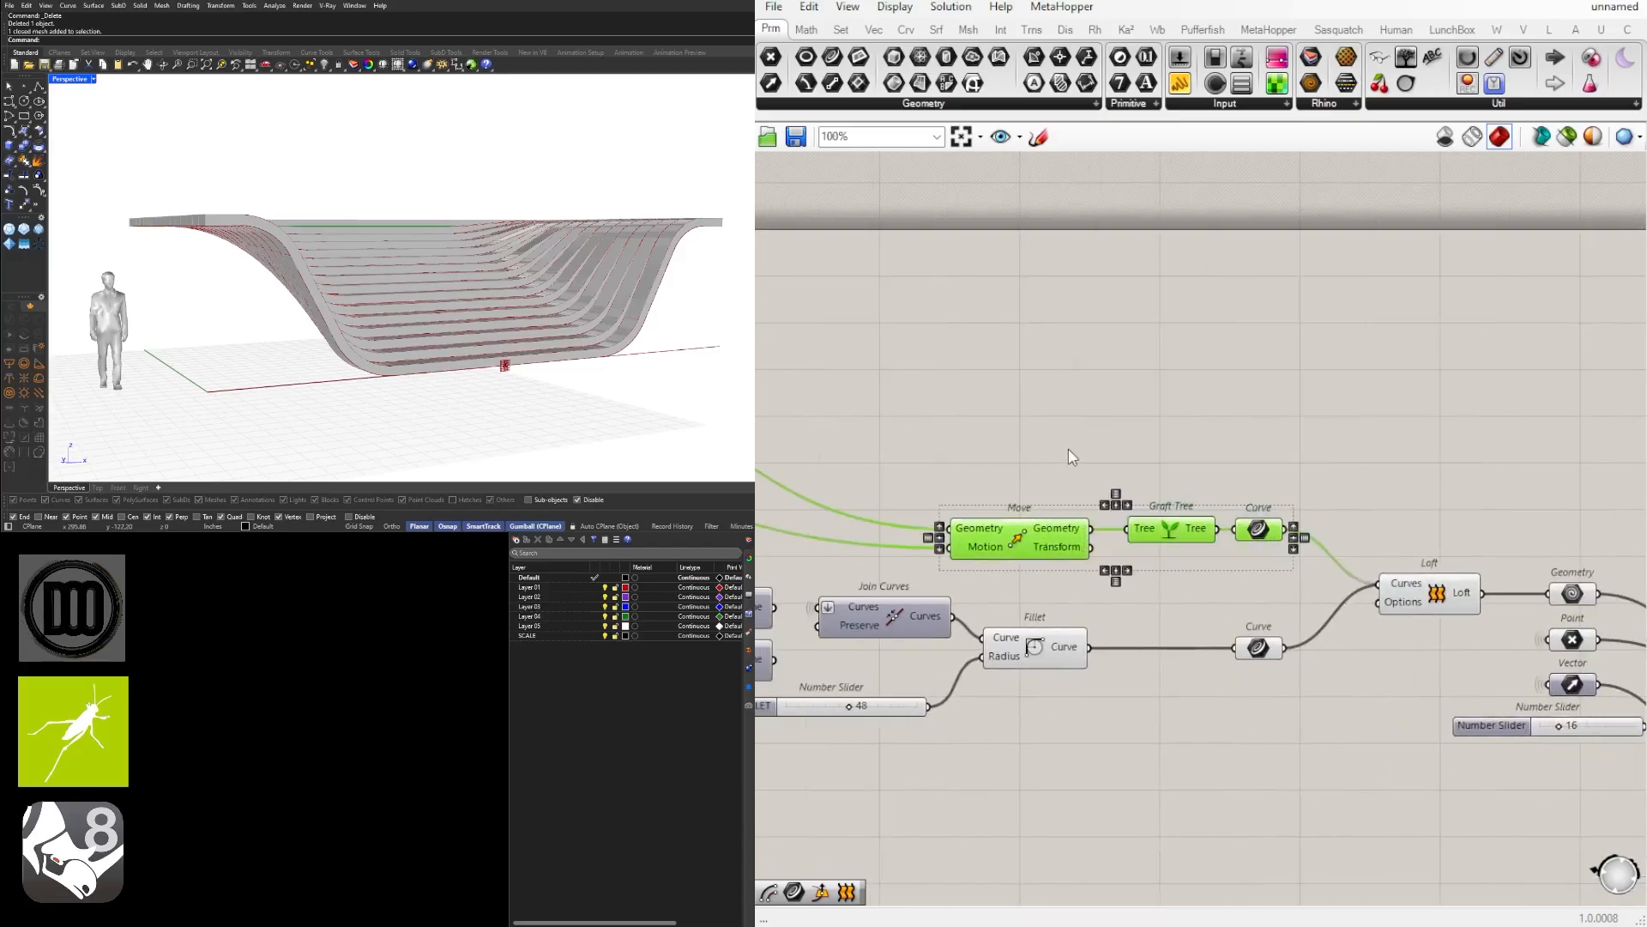
{"action": "middle_click", "coordinate": [1070, 447]}
{"action": "left_click", "coordinate": [1133, 386]}
{"action": "left_click", "coordinate": [1244, 357]}
{"action": "left_click_drag", "start_coordinate": [1249, 761], "coordinate": [1026, 645]}
{"action": "middle_click", "coordinate": [1064, 580]}
{"action": "left_click", "coordinate": [1115, 523]}
{"action": "left_click", "coordinate": [1107, 467]}
Step: Put the FILLET slider in its own group
{"action": "right_click_drag", "start_coordinate": [1031, 537], "coordinate": [1155, 534]}
{"action": "right_click_drag", "start_coordinate": [878, 699], "coordinate": [1136, 684]}
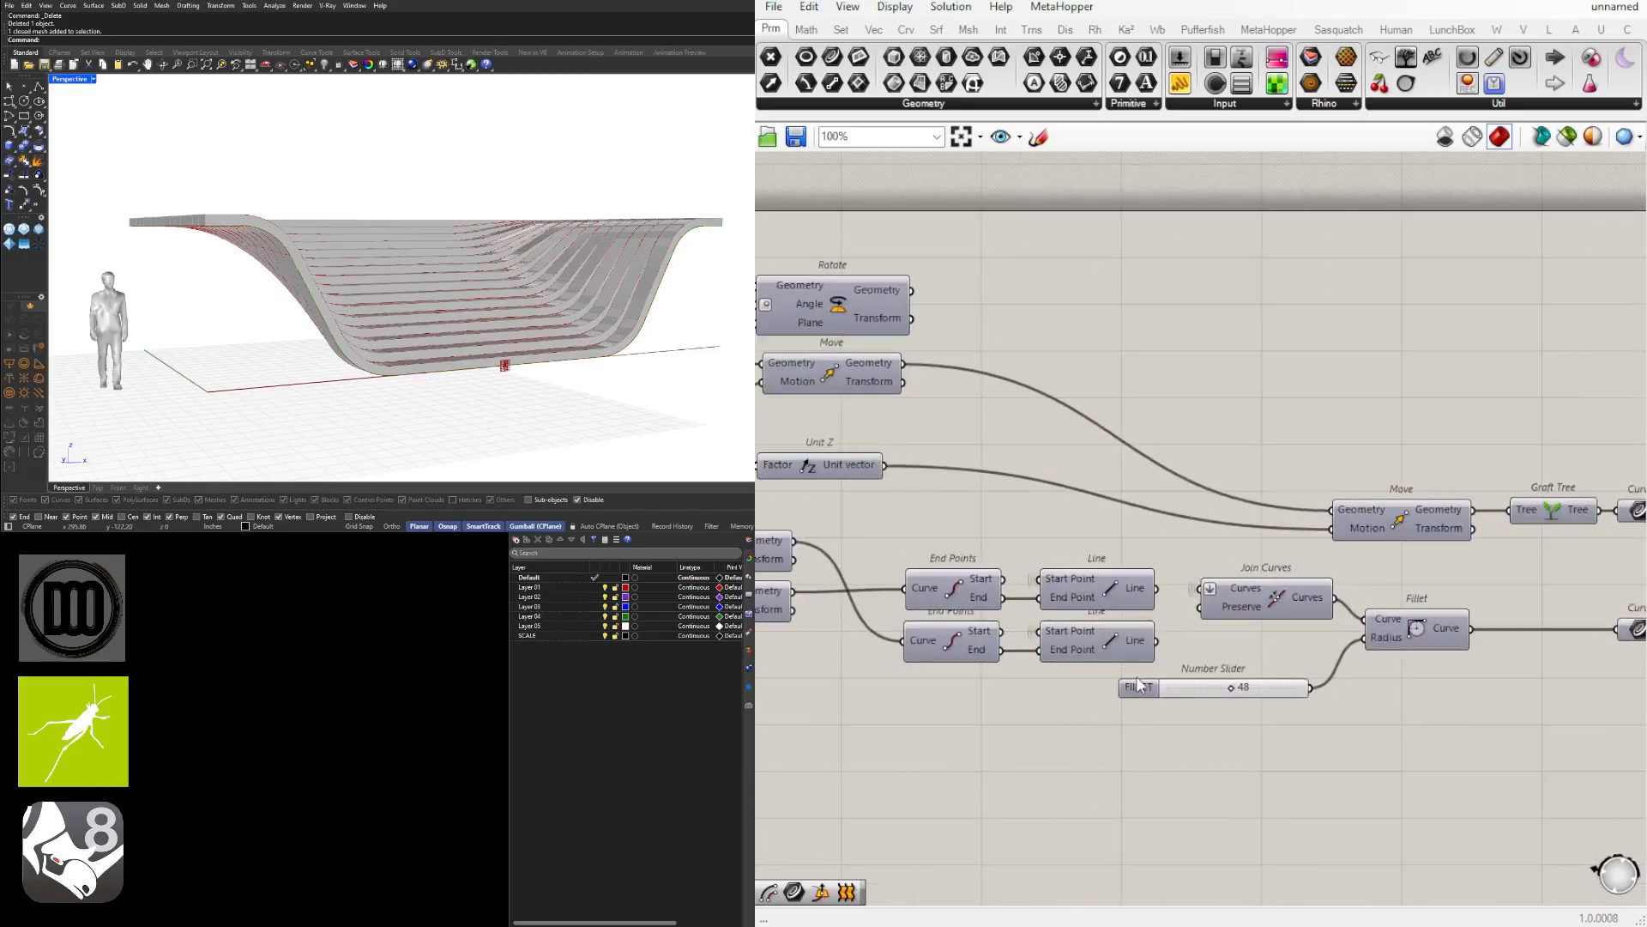
{"action": "left_click", "coordinate": [1137, 695]}
{"action": "key", "text": "ctrl+g"}
Step: Turn off the preview of the Loft and its Geometry parameter, and nudge the Geometry closer to the Loft
{"action": "scroll", "coordinate": [1321, 764], "scroll_direction": "down", "scroll_amount": 4}
{"action": "right_click_drag", "start_coordinate": [1330, 760], "coordinate": [1088, 728]}
{"action": "scroll", "coordinate": [1345, 667], "scroll_direction": "up", "scroll_amount": 5}
{"action": "right_click_drag", "start_coordinate": [1345, 667], "coordinate": [1201, 638]}
{"action": "left_click_drag", "start_coordinate": [1376, 655], "coordinate": [1132, 476]}
{"action": "middle_click", "coordinate": [1139, 472]}
{"action": "left_click", "coordinate": [1182, 428]}
{"action": "left_click", "coordinate": [1232, 408]}
{"action": "left_click_drag", "start_coordinate": [1280, 541], "coordinate": [1252, 539]}
{"action": "left_click", "coordinate": [1365, 465]}
{"action": "right_click_drag", "start_coordinate": [1378, 472], "coordinate": [1290, 420]}
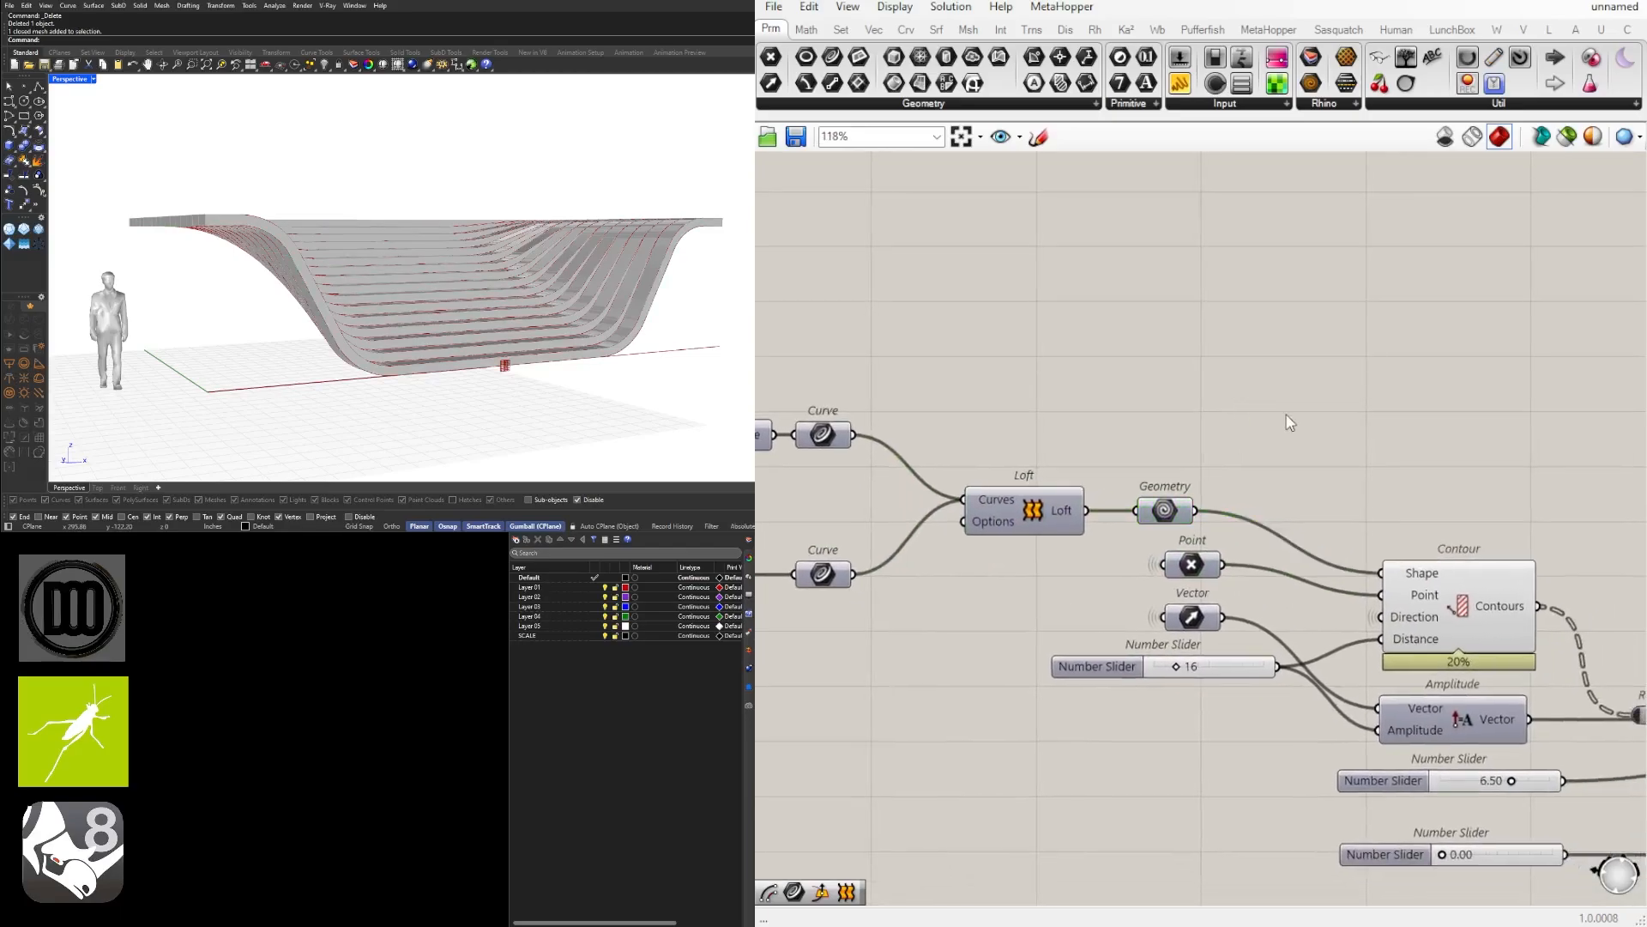
Step: Name the slider feeding the Contour's Distance TREAD LENGTH, group it and shift it farther from the Contour
{"action": "scroll", "coordinate": [1290, 417], "scroll_direction": "down", "scroll_amount": 3}
{"action": "scroll", "coordinate": [1375, 498], "scroll_direction": "up", "scroll_amount": 1}
{"action": "scroll", "coordinate": [1152, 577], "scroll_direction": "up", "scroll_amount": 2}
{"action": "right_click", "coordinate": [1152, 584]}
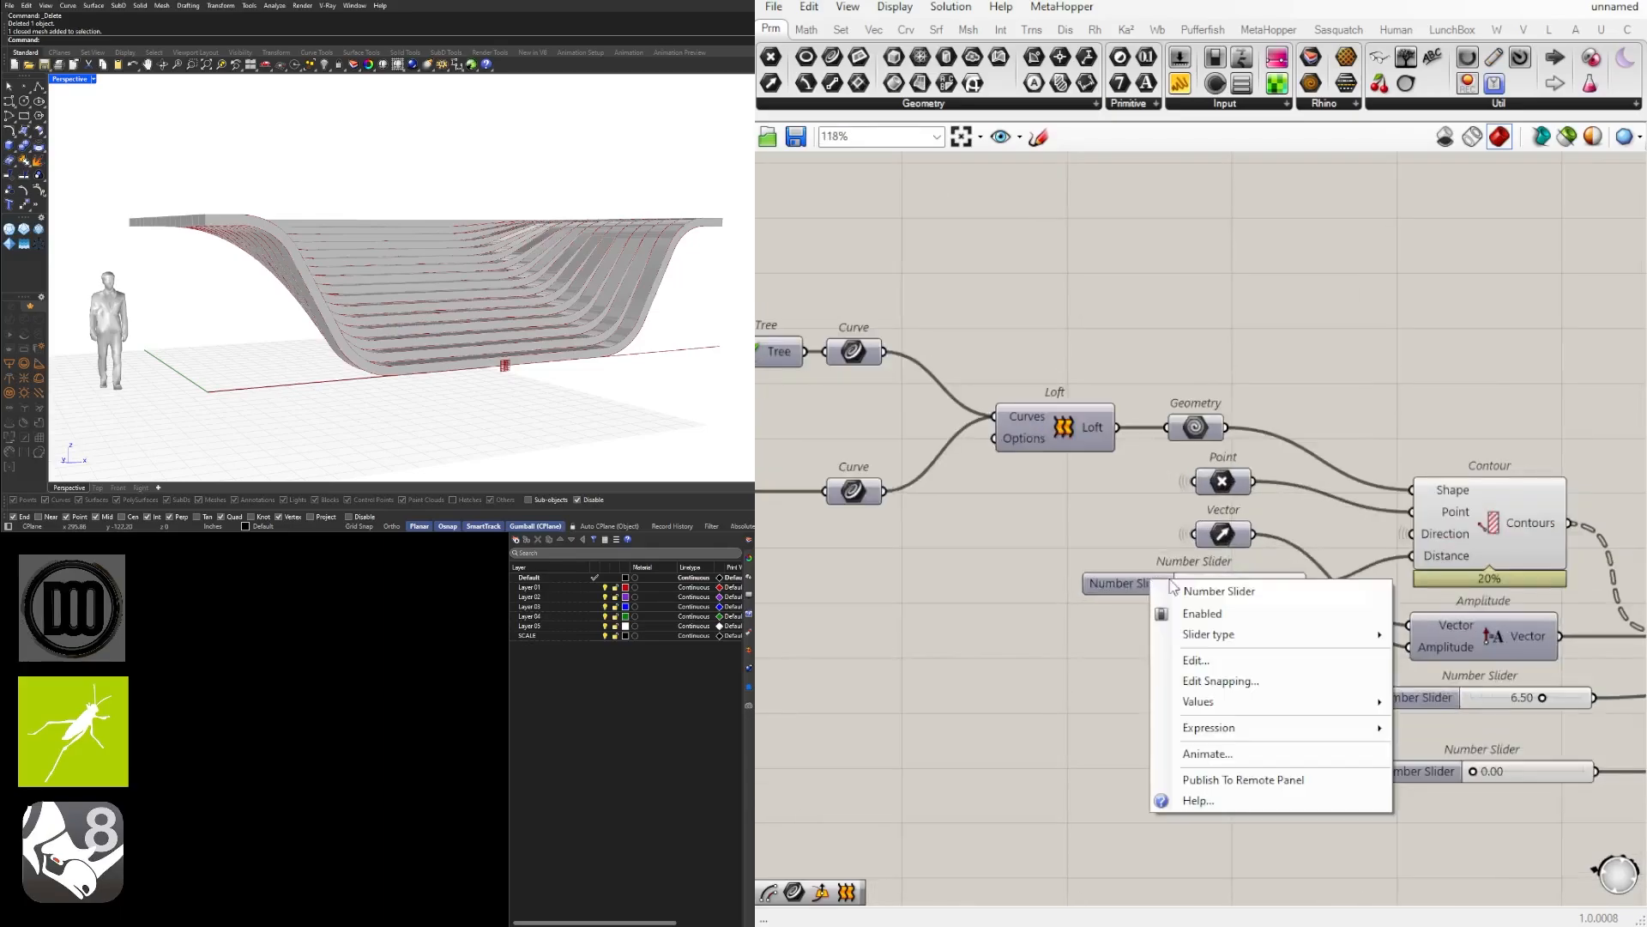
{"action": "type", "text": "TR"}
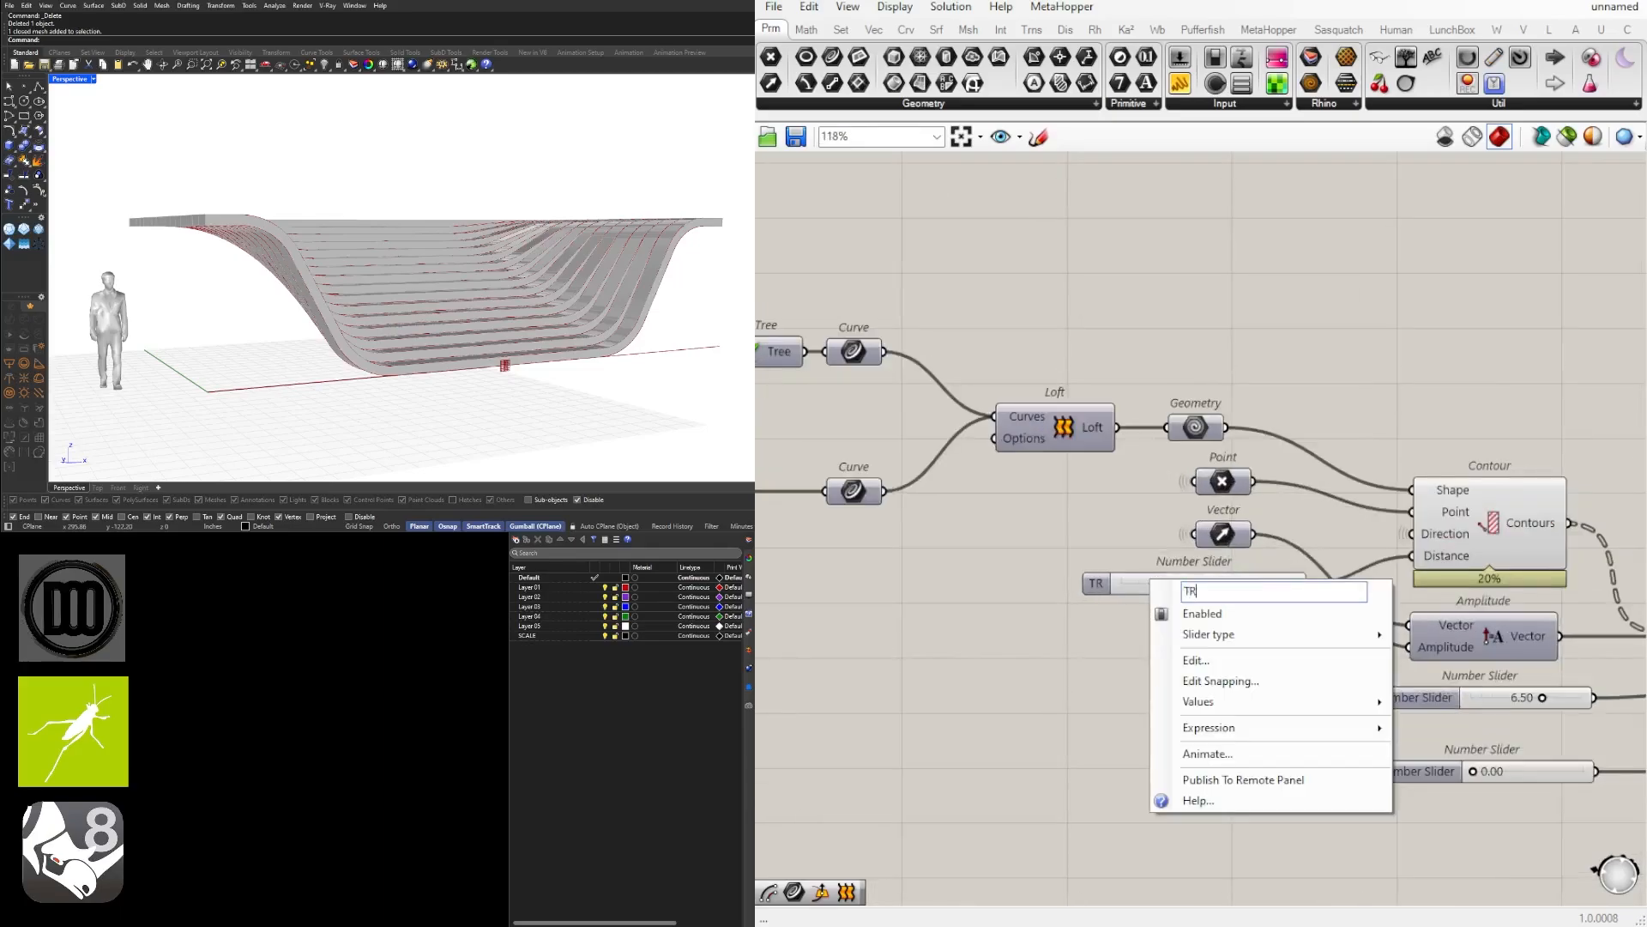
{"action": "type", "text": "EAD LENGTH"}
{"action": "key", "text": "Return"}
{"action": "left_click", "coordinate": [1132, 587]}
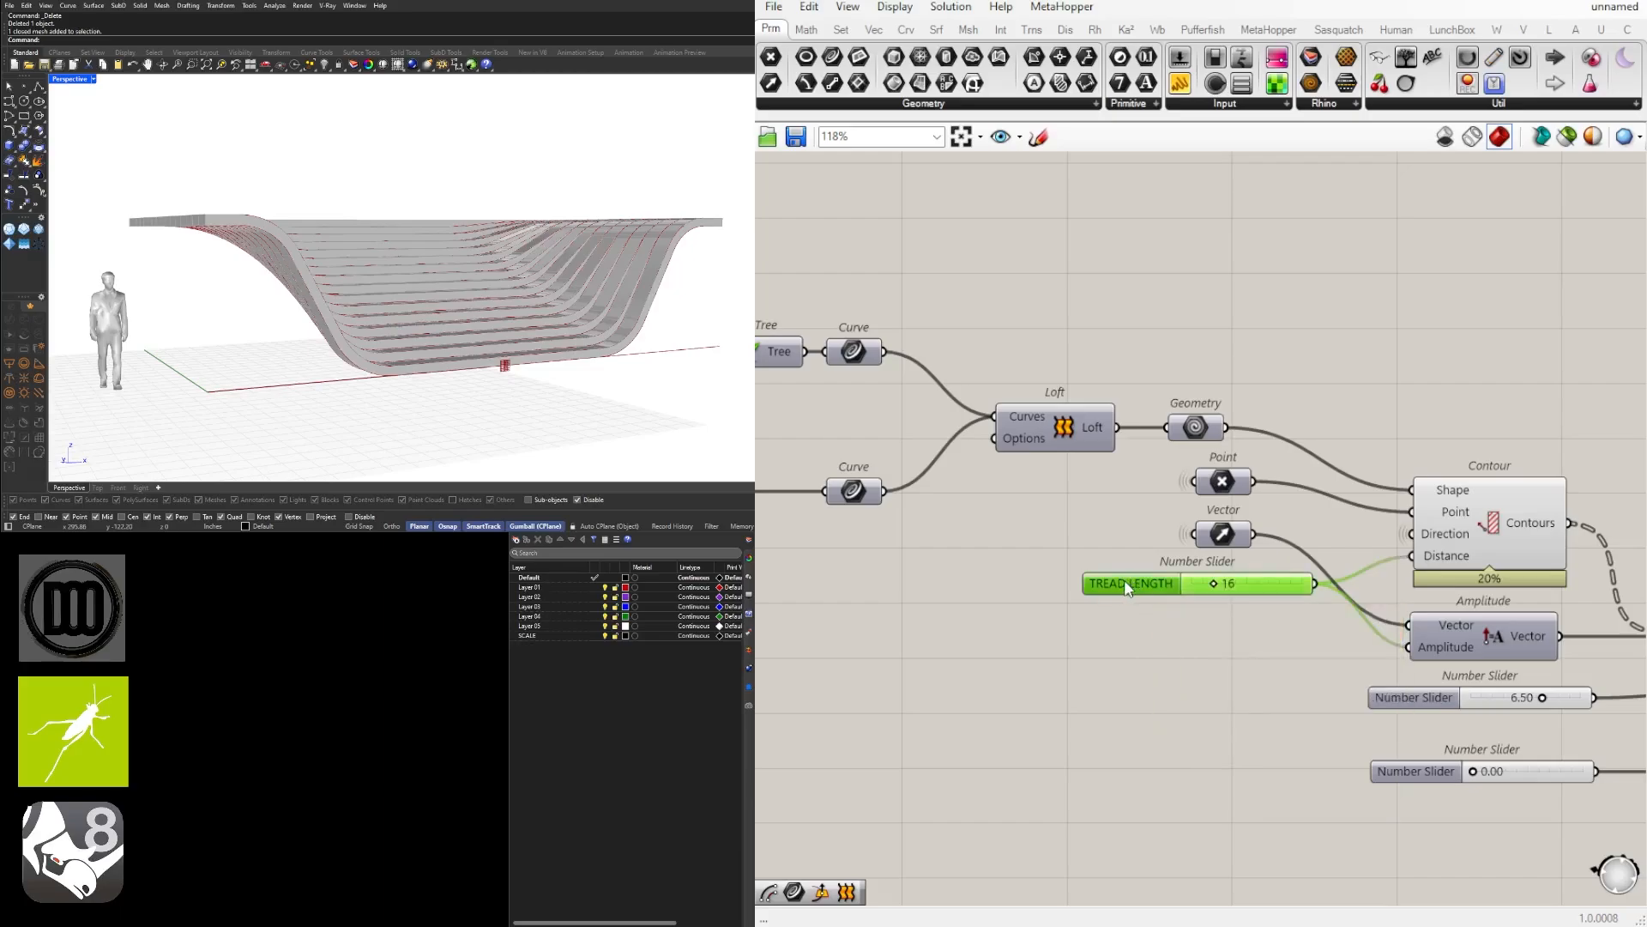
{"action": "left_click_drag", "start_coordinate": [1132, 587], "coordinate": [1070, 584]}
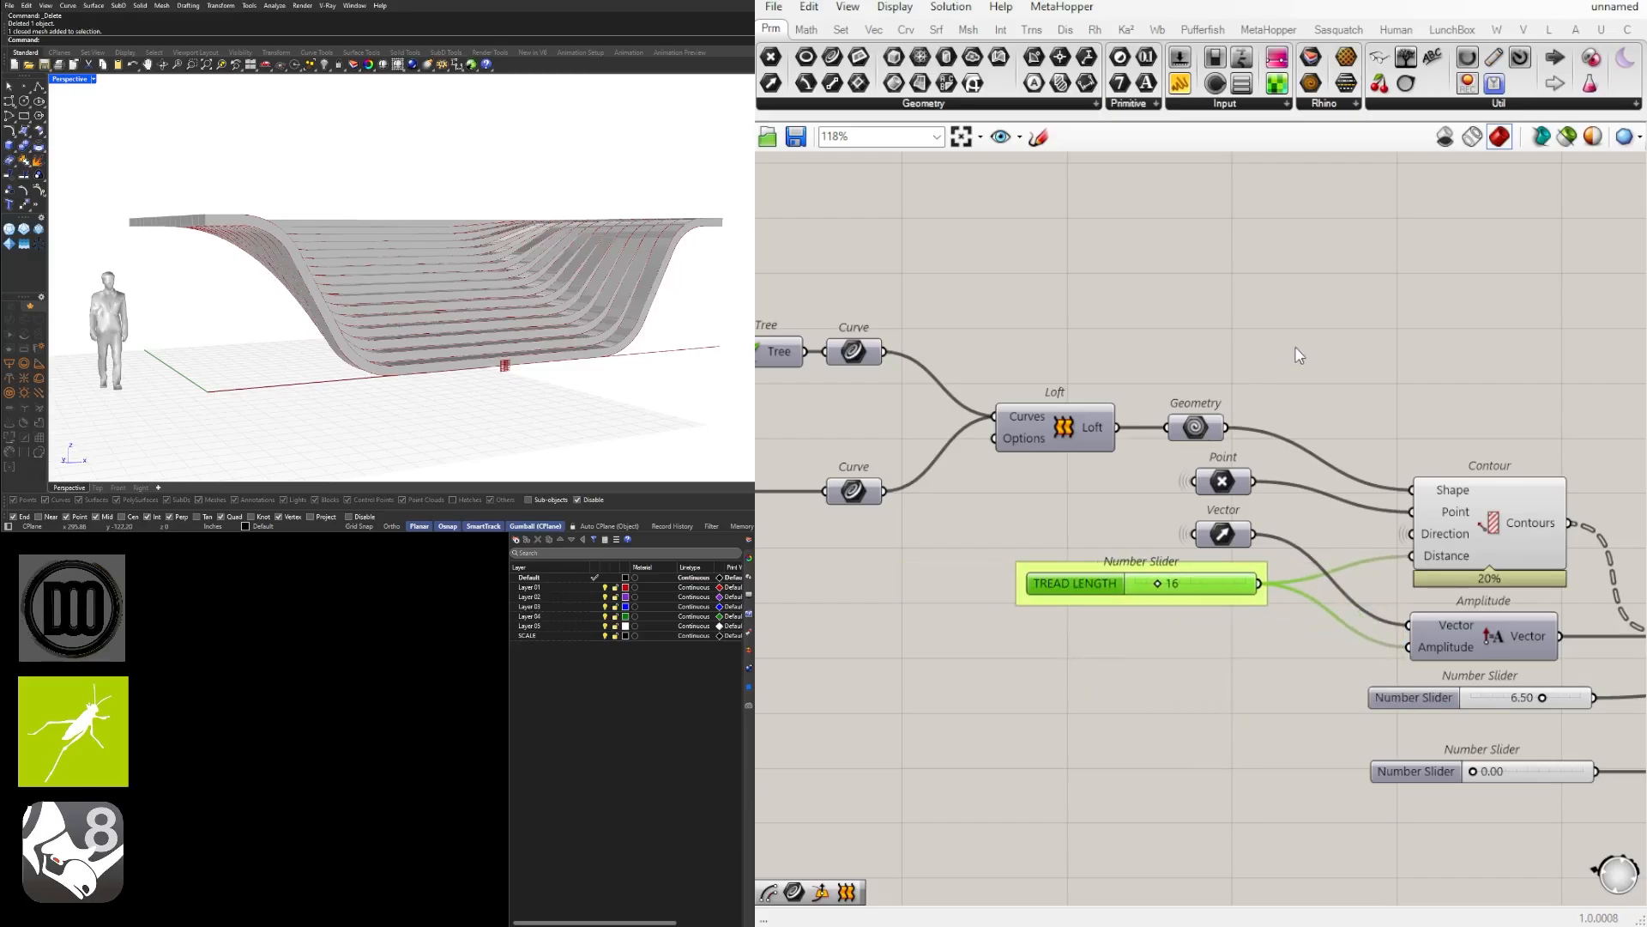
Step: Align the right edges of the Geometry, Point and Vector parameters and the TREAD LENGTH slider
{"action": "left_click_drag", "start_coordinate": [1213, 534], "coordinate": [1283, 352], "text": "shift"}
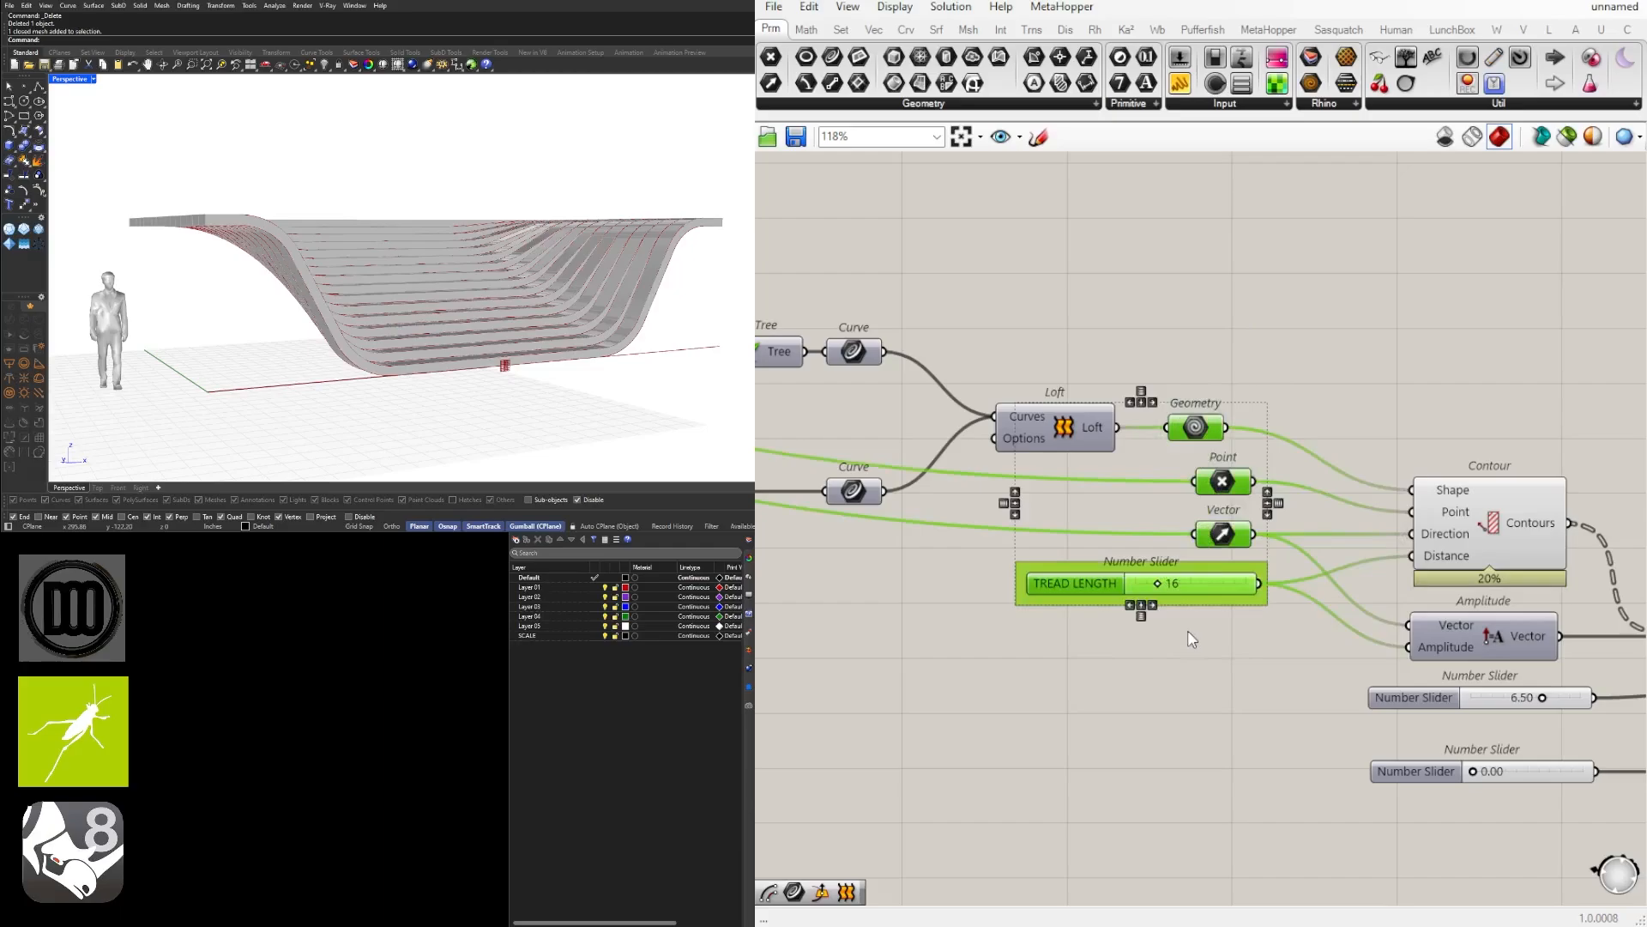
{"action": "left_click", "coordinate": [1150, 608]}
{"action": "left_click", "coordinate": [1222, 672]}
Step: Place the slider feeding the upper Offset Curve's Distance just below the Amplitude component
{"action": "scroll", "coordinate": [1395, 533], "scroll_direction": "down", "scroll_amount": 5}
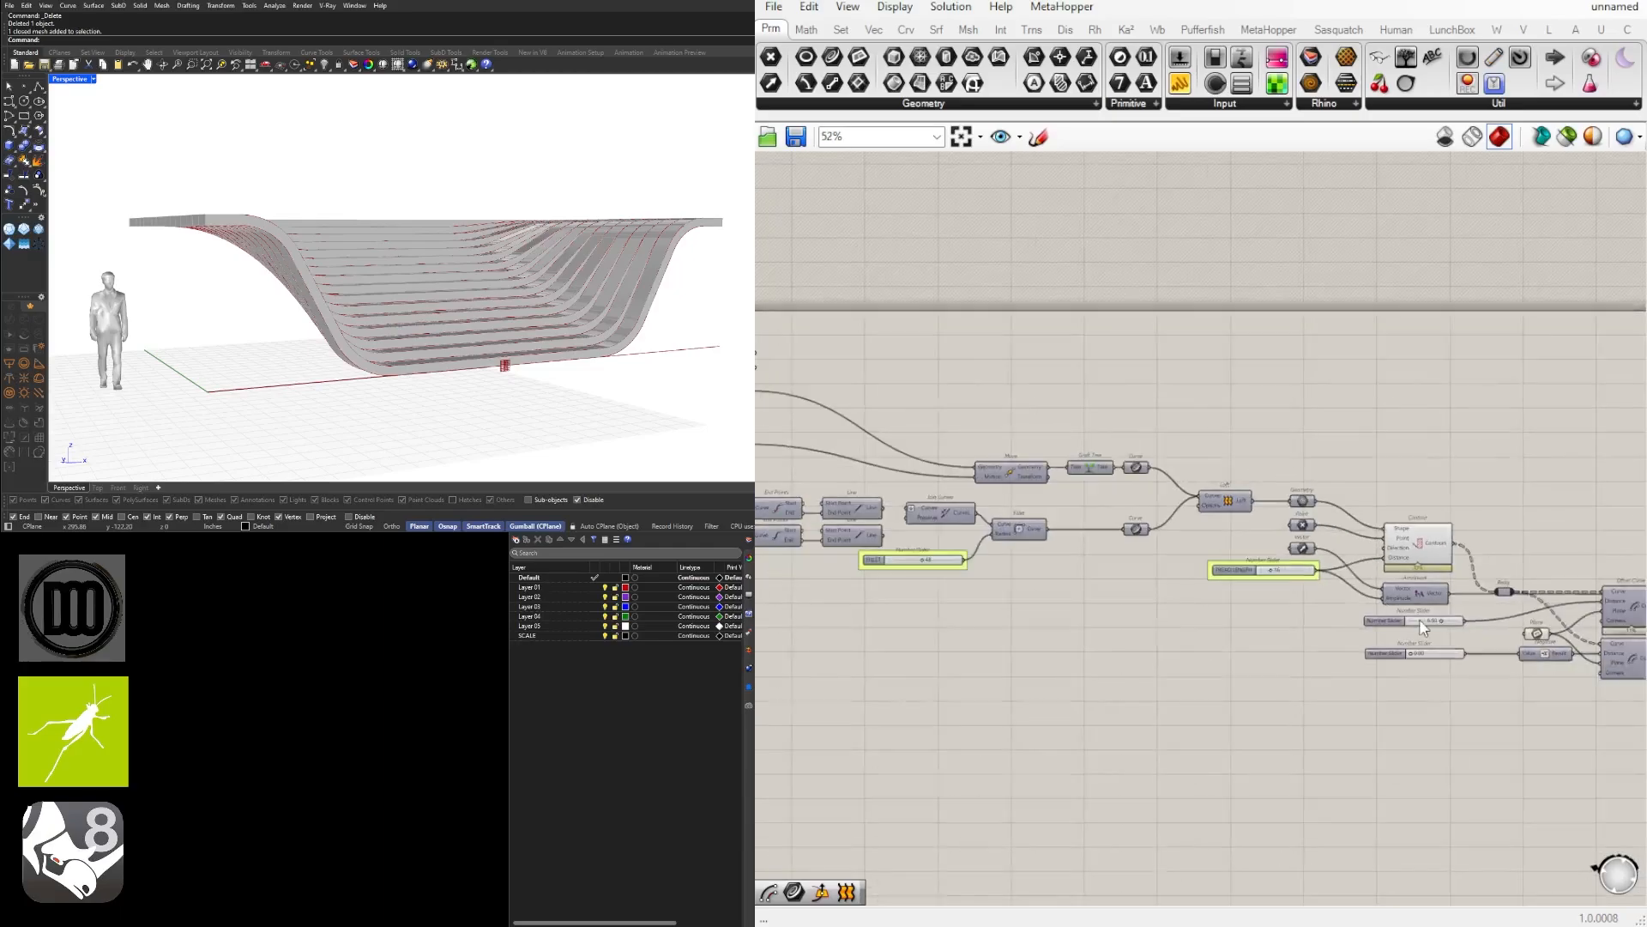
{"action": "right_click_drag", "start_coordinate": [1533, 606], "coordinate": [1083, 584]}
{"action": "scroll", "coordinate": [1199, 565], "scroll_direction": "down", "scroll_amount": 3}
{"action": "scroll", "coordinate": [1090, 592], "scroll_direction": "up", "scroll_amount": 9}
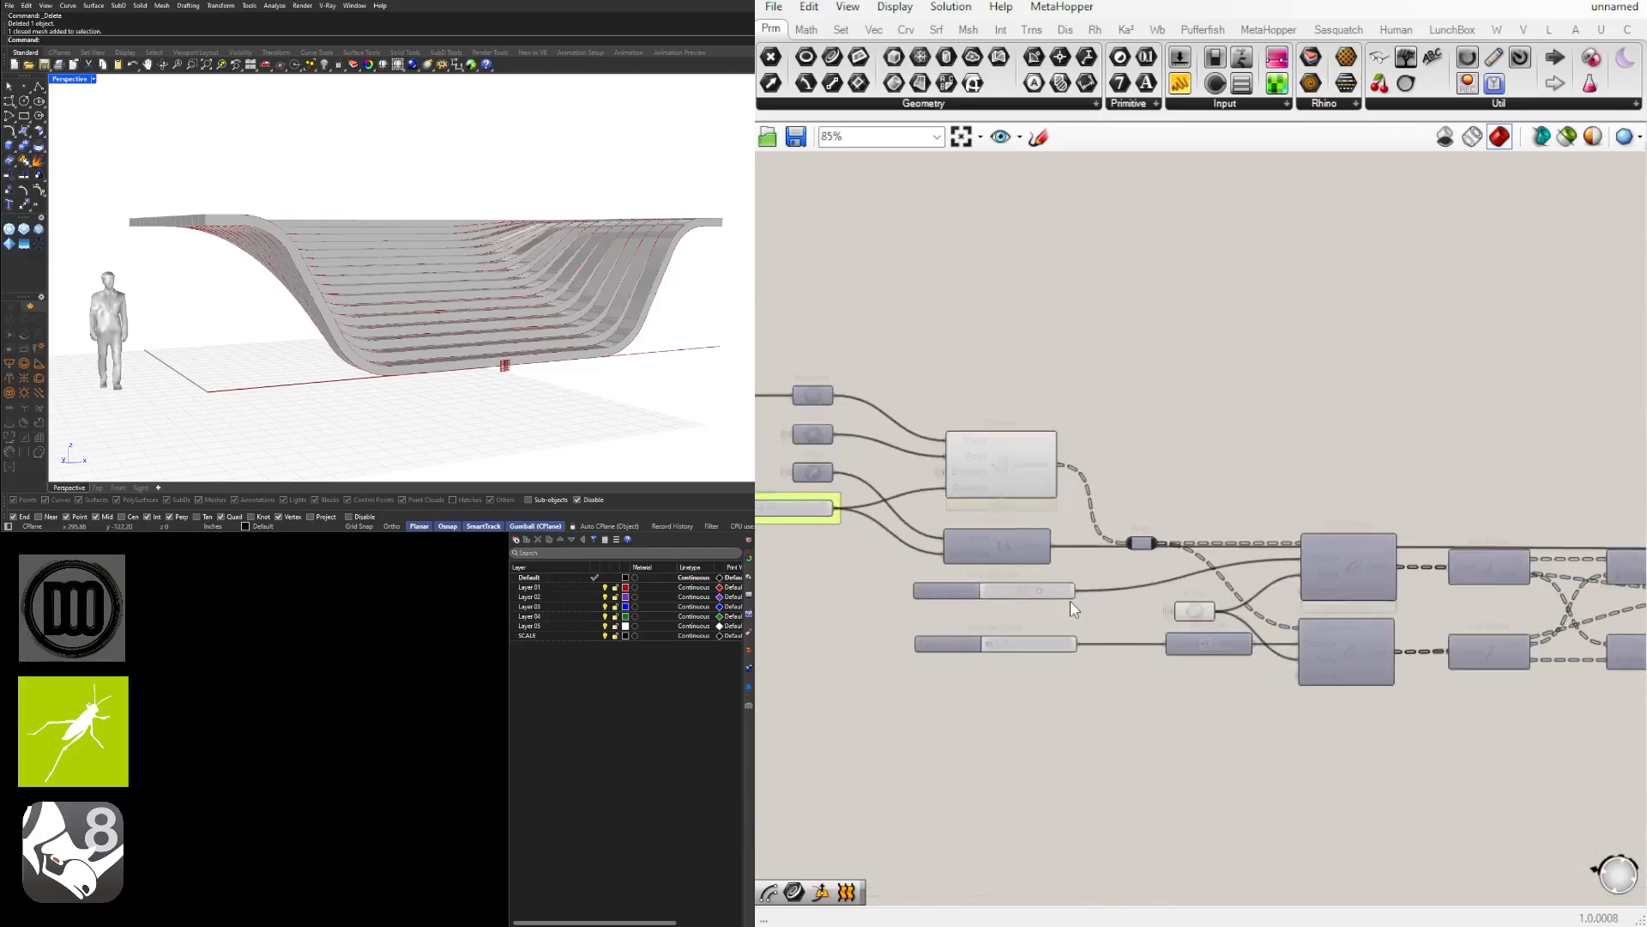
{"action": "scroll", "coordinate": [922, 584], "scroll_direction": "down", "scroll_amount": 4}
{"action": "scroll", "coordinate": [946, 579], "scroll_direction": "up", "scroll_amount": 3}
{"action": "left_click", "coordinate": [946, 565]}
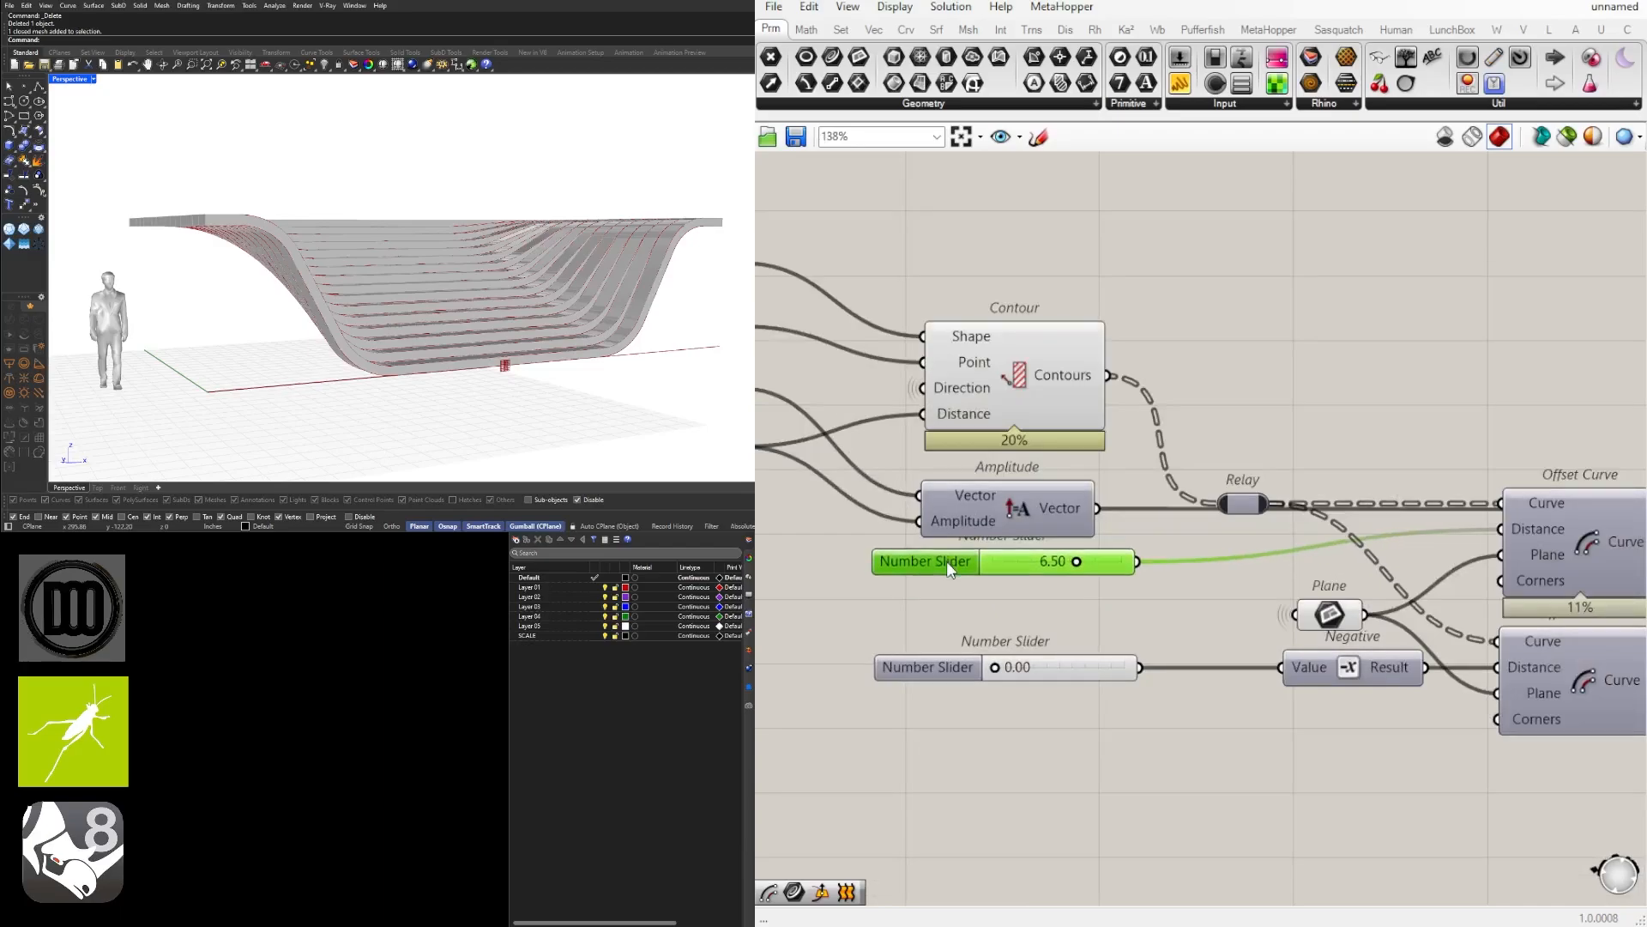
{"action": "left_click_drag", "start_coordinate": [944, 568], "coordinate": [944, 573]}
Step: Try to left-align the two sliders that drive the Offset Curve distances
{"action": "left_click_drag", "start_coordinate": [978, 749], "coordinate": [898, 568]}
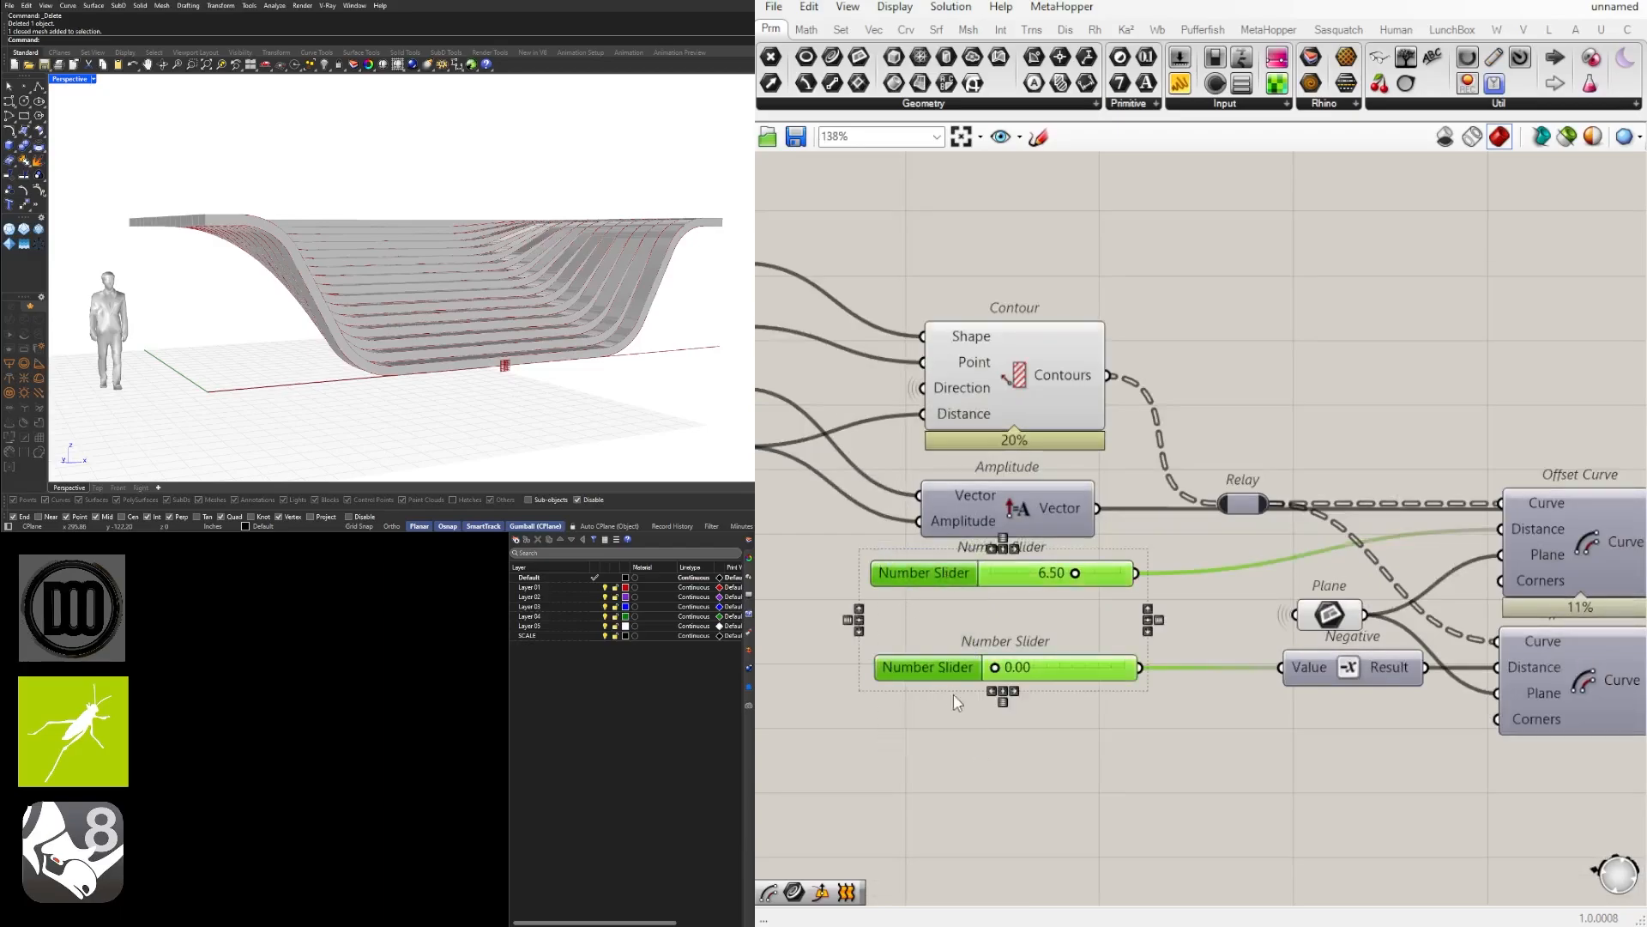
{"action": "left_click", "coordinate": [997, 692]}
{"action": "left_click", "coordinate": [1045, 781]}
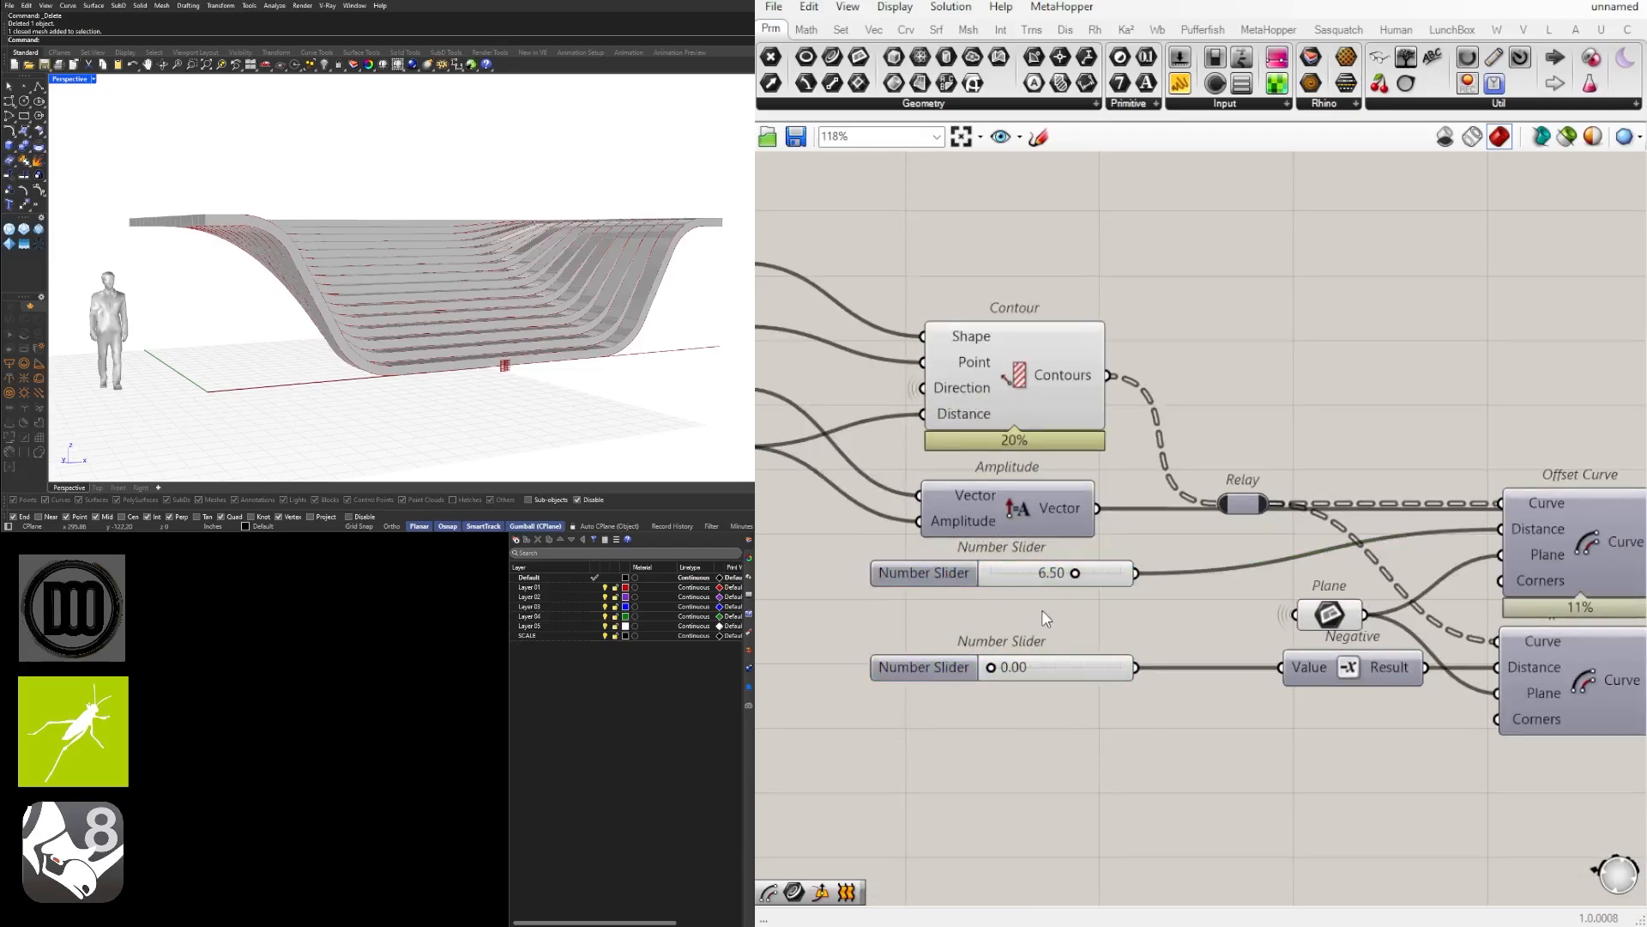
{"action": "scroll", "coordinate": [1043, 610], "scroll_direction": "down", "scroll_amount": 1}
{"action": "left_click_drag", "start_coordinate": [1114, 695], "coordinate": [975, 597]}
{"action": "key", "text": "ctrl+z"}
Step: Name the slider feeding the upper Offset Curve's Distance TREAD HEIGHT and group it
{"action": "left_click", "coordinate": [977, 616]}
{"action": "left_click", "coordinate": [932, 576]}
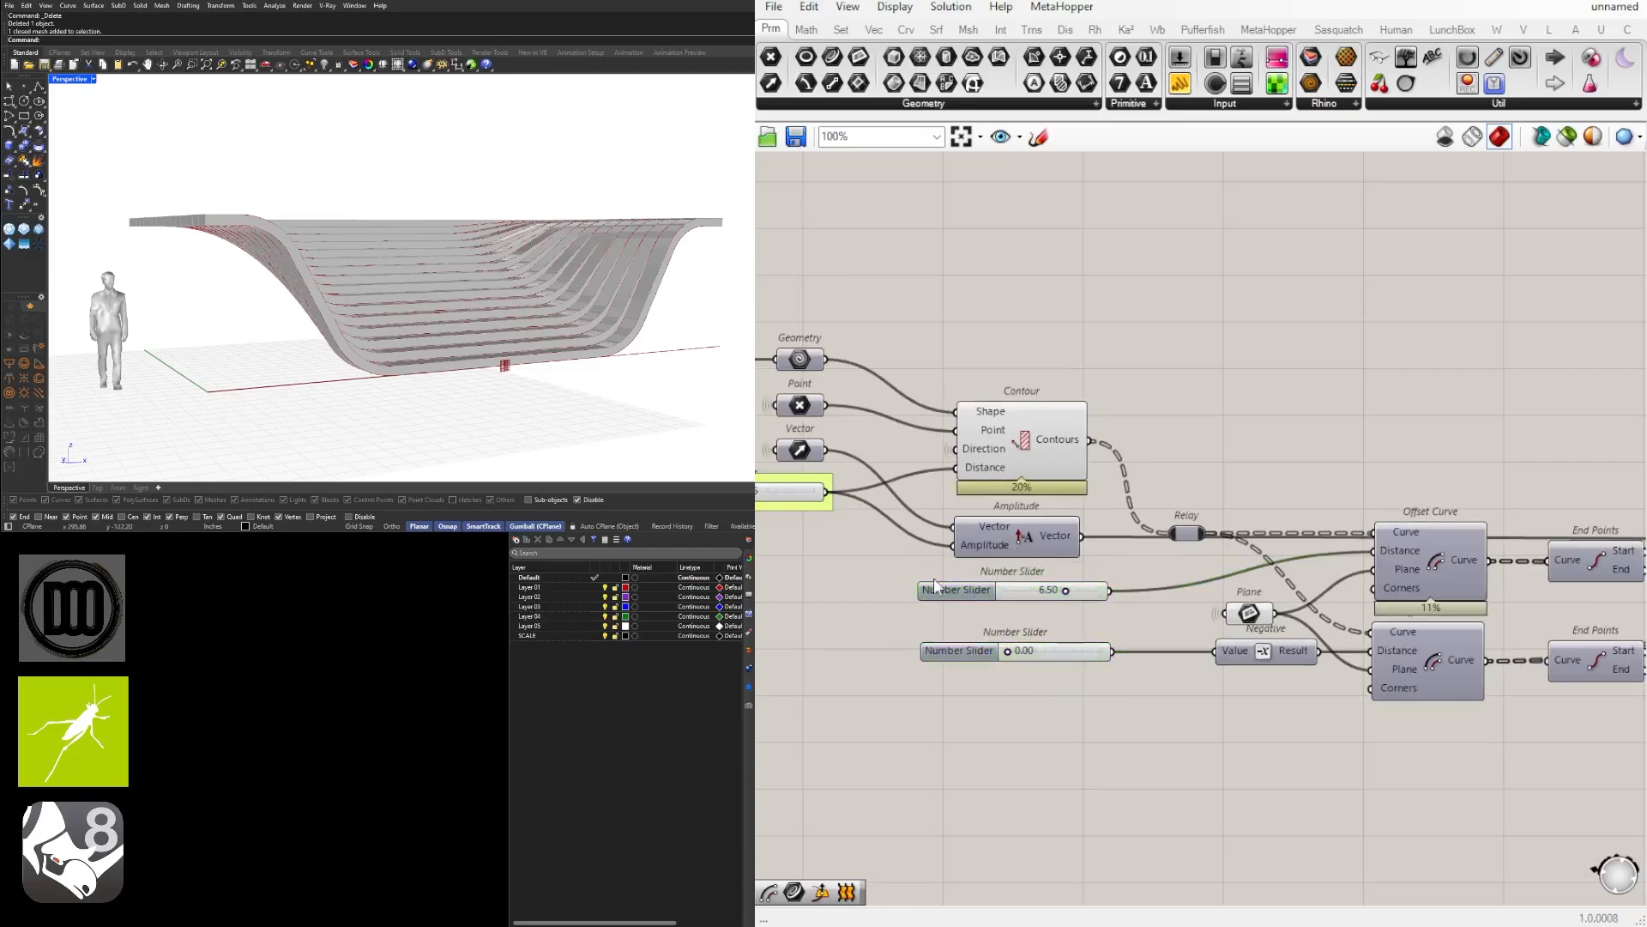
{"action": "right_click", "coordinate": [968, 590]}
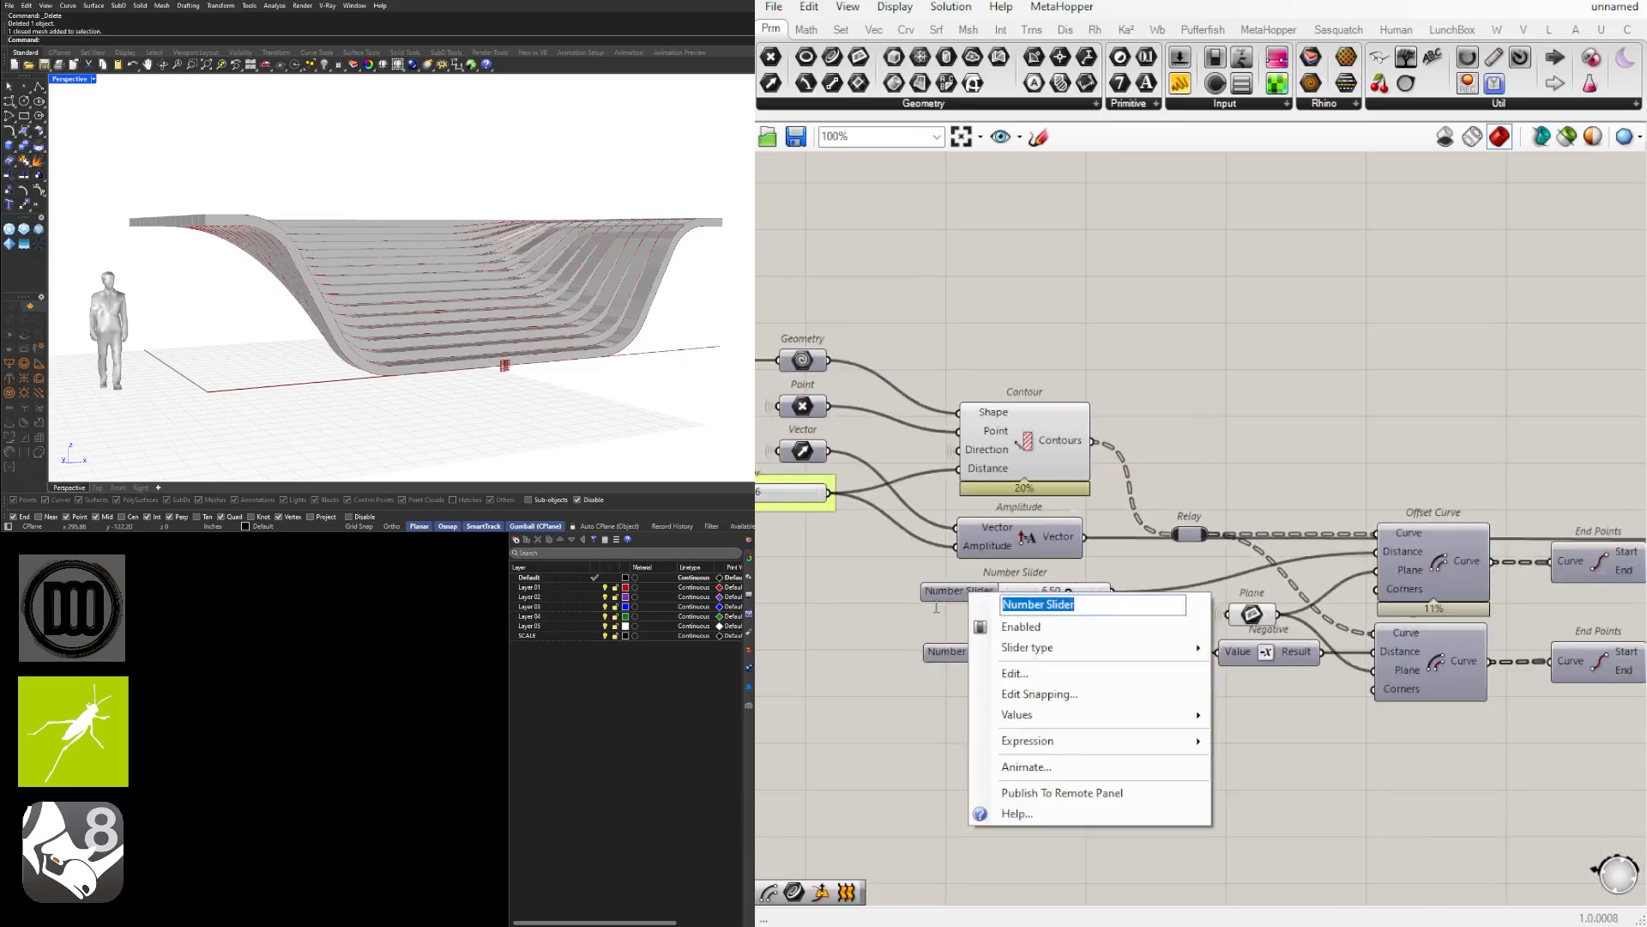
{"action": "type", "text": "TREAD H"}
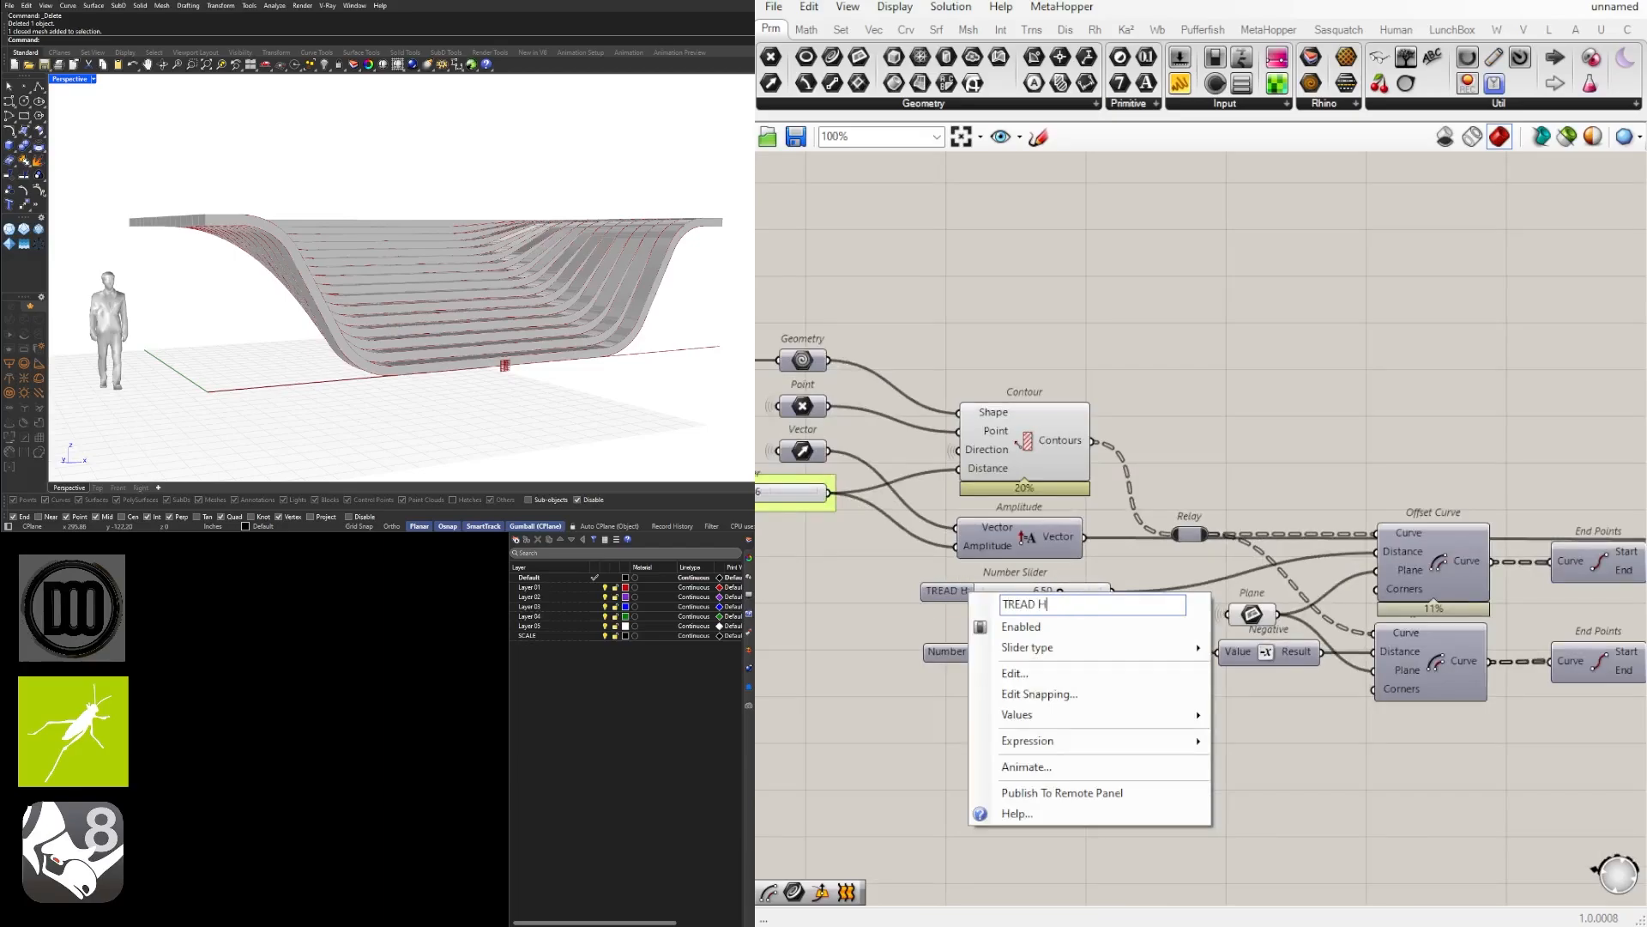
{"action": "type", "text": "EIGHT"}
{"action": "key", "text": "Return"}
{"action": "left_click", "coordinate": [966, 594]}
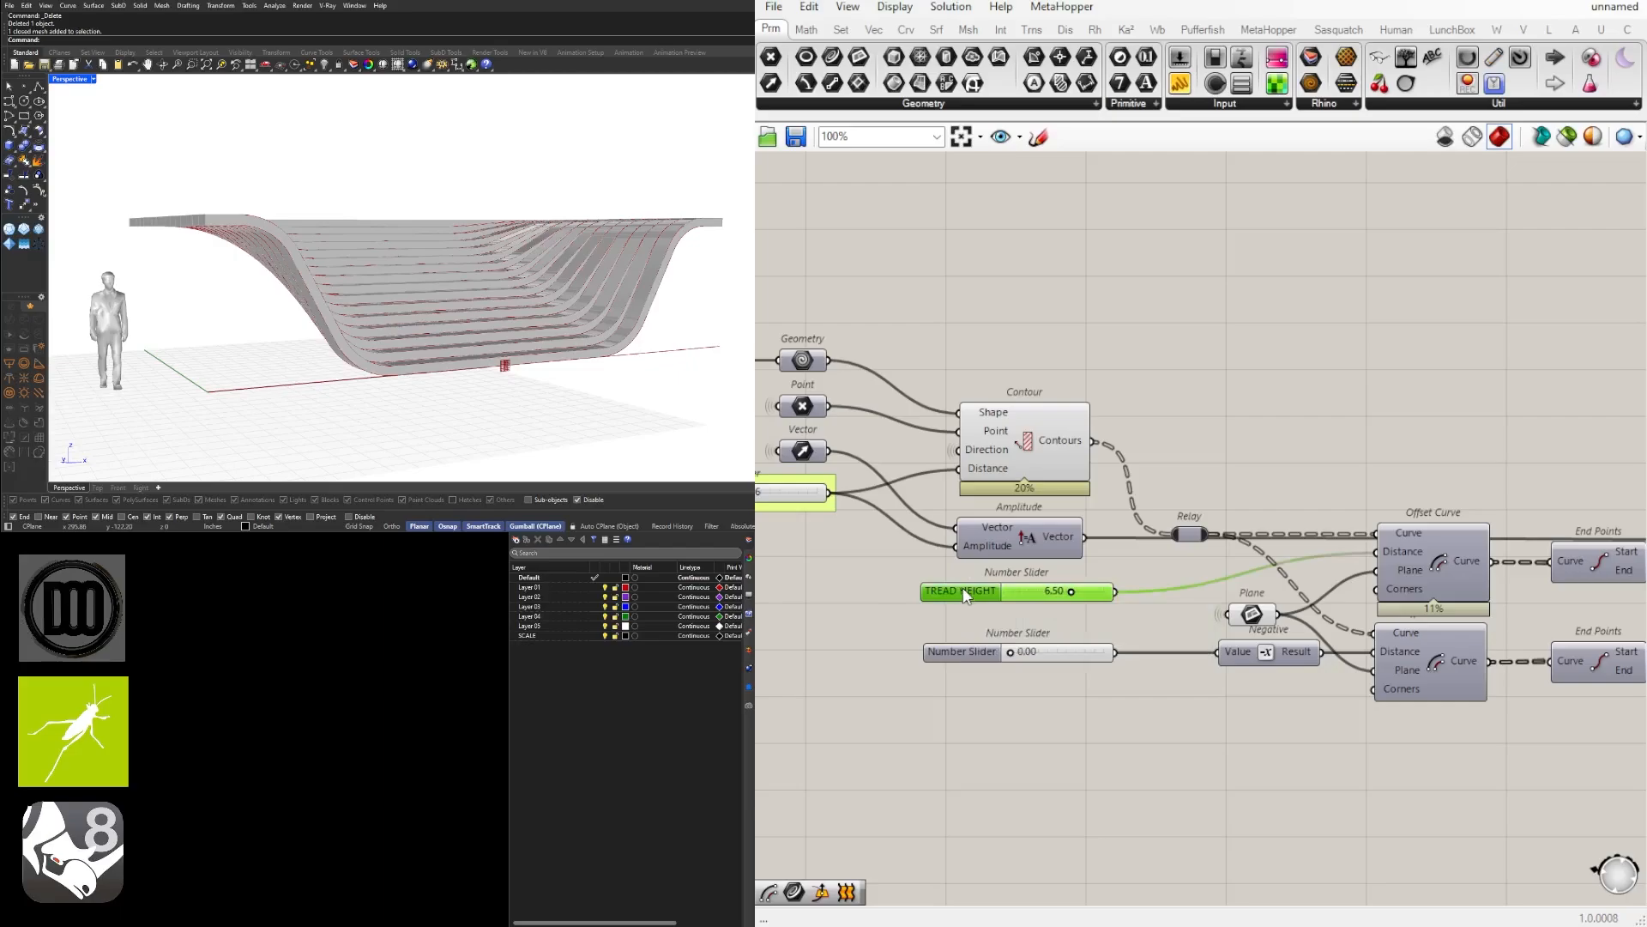
Step: Name the slider feeding the Negative component TREAD BASE OFFSET and group it
{"action": "right_click", "coordinate": [975, 649]}
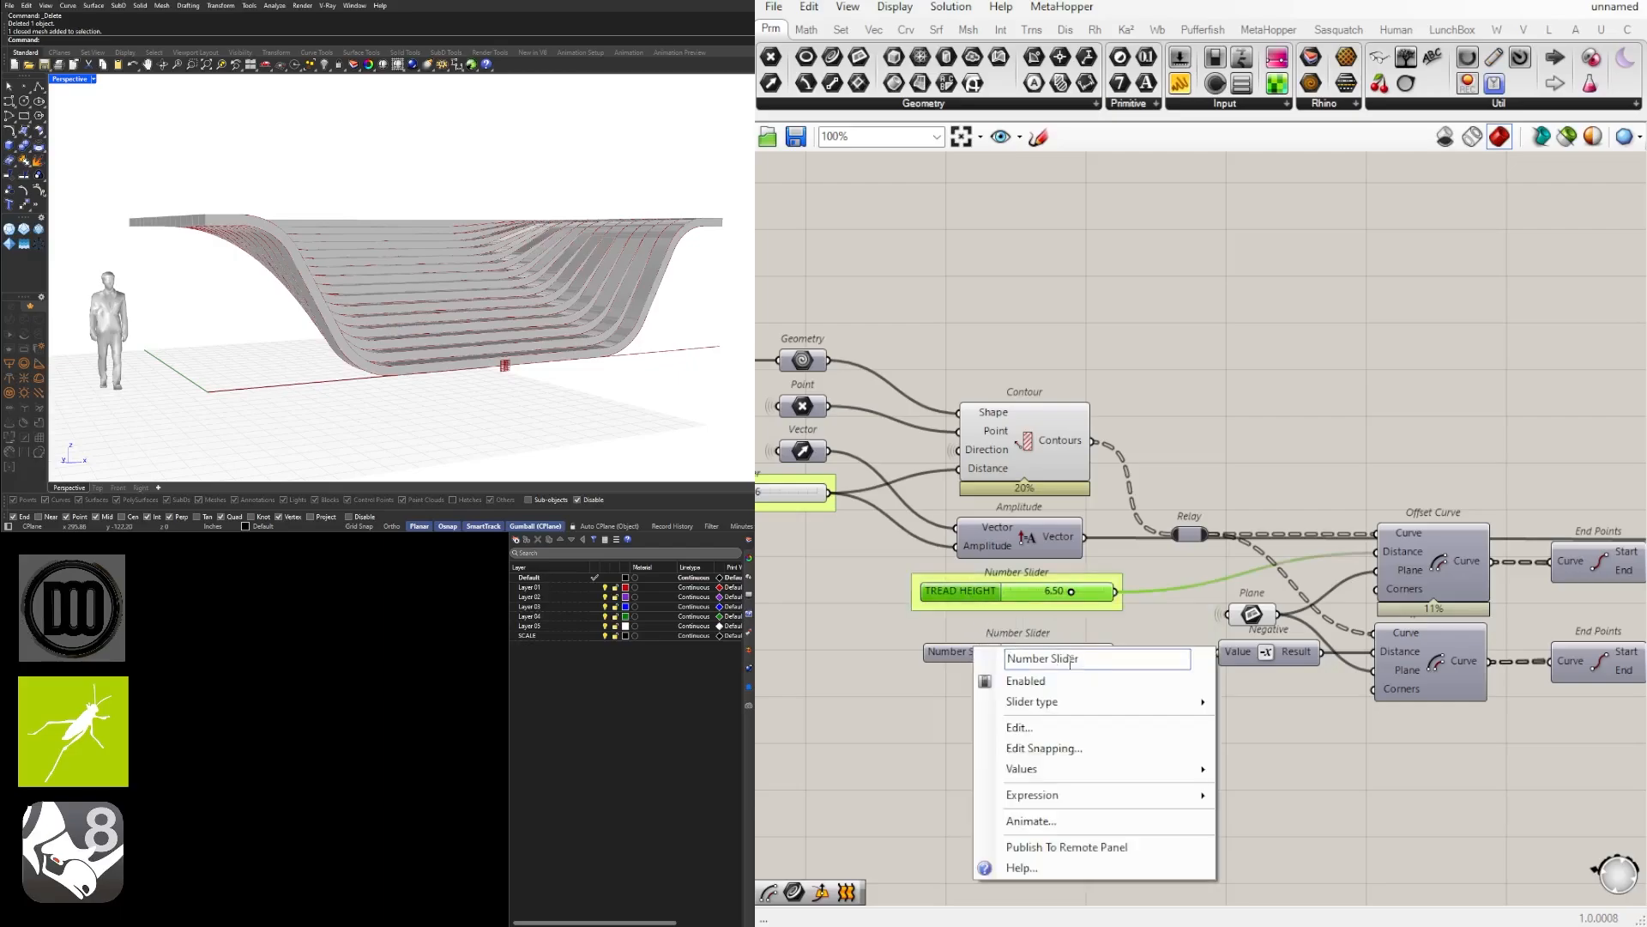
{"action": "type", "text": "TREAD BASE"}
{"action": "type", "text": "OFFSET"}
{"action": "key", "text": "Return"}
{"action": "left_click", "coordinate": [966, 649]}
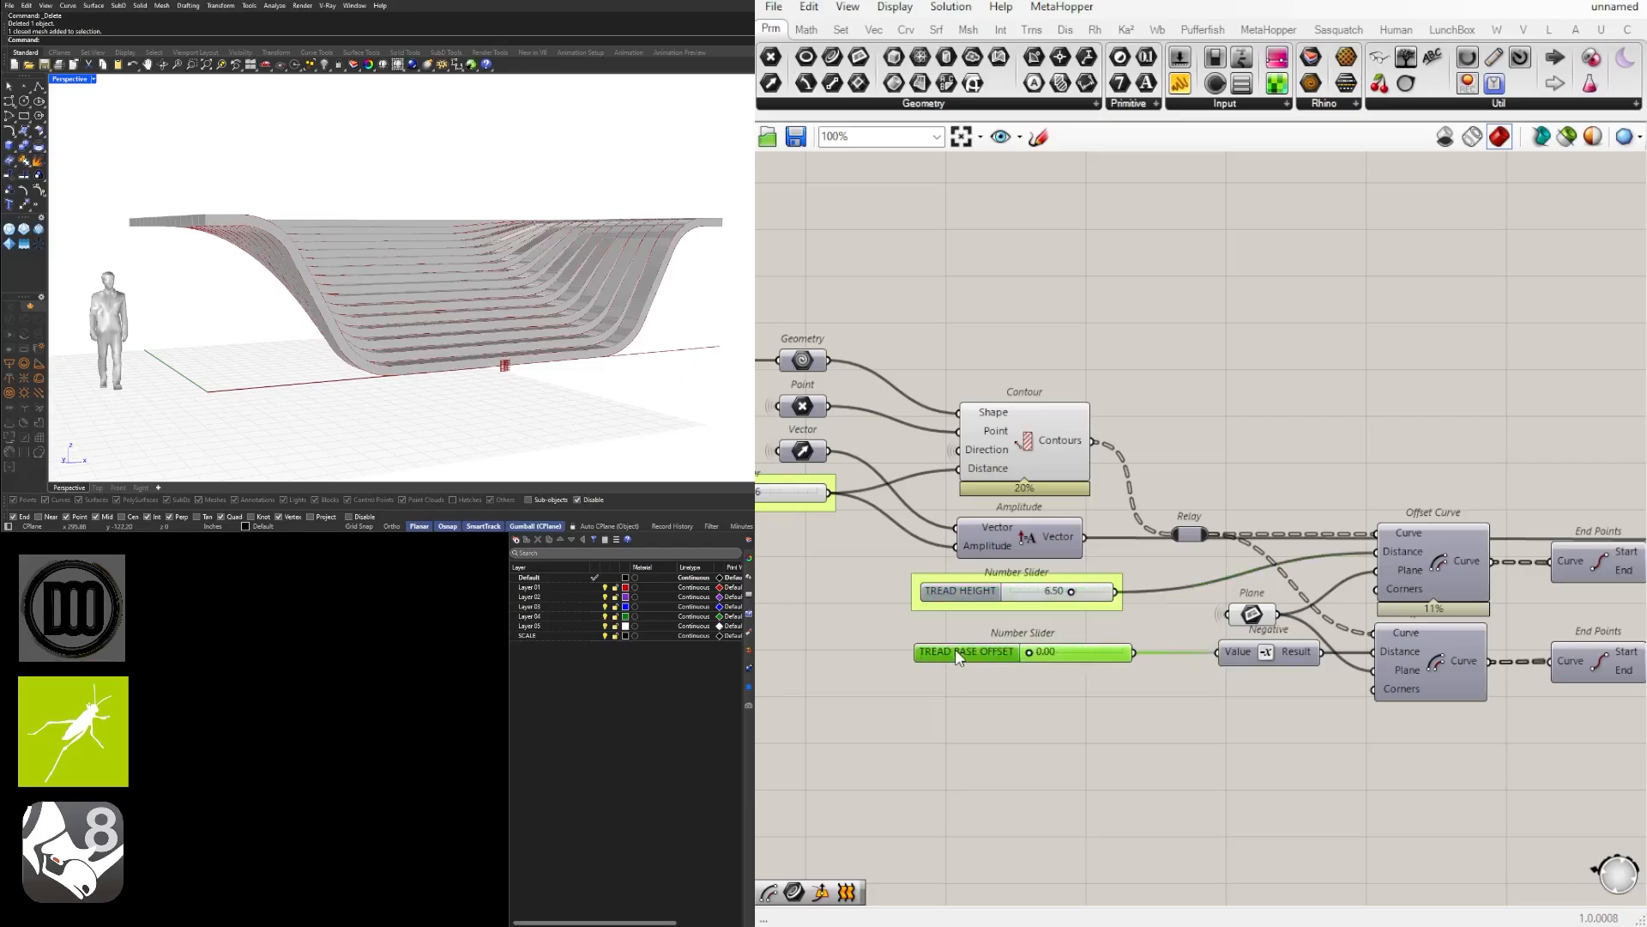
Step: Turn off the preview of the Contour, Plane, both Offset Curves and the components between them and the Extrude
{"action": "scroll", "coordinate": [1036, 801], "scroll_direction": "down", "scroll_amount": 4}
{"action": "right_click_drag", "start_coordinate": [1227, 759], "coordinate": [1129, 721]}
{"action": "scroll", "coordinate": [1145, 720], "scroll_direction": "up", "scroll_amount": 3}
{"action": "left_click_drag", "start_coordinate": [1295, 764], "coordinate": [1041, 484]}
{"action": "left_click_drag", "start_coordinate": [1274, 808], "coordinate": [947, 489]}
{"action": "right_click_drag", "start_coordinate": [995, 439], "coordinate": [1409, 472]}
{"action": "left_click_drag", "start_coordinate": [1429, 441], "coordinate": [1153, 562], "text": "shift"}
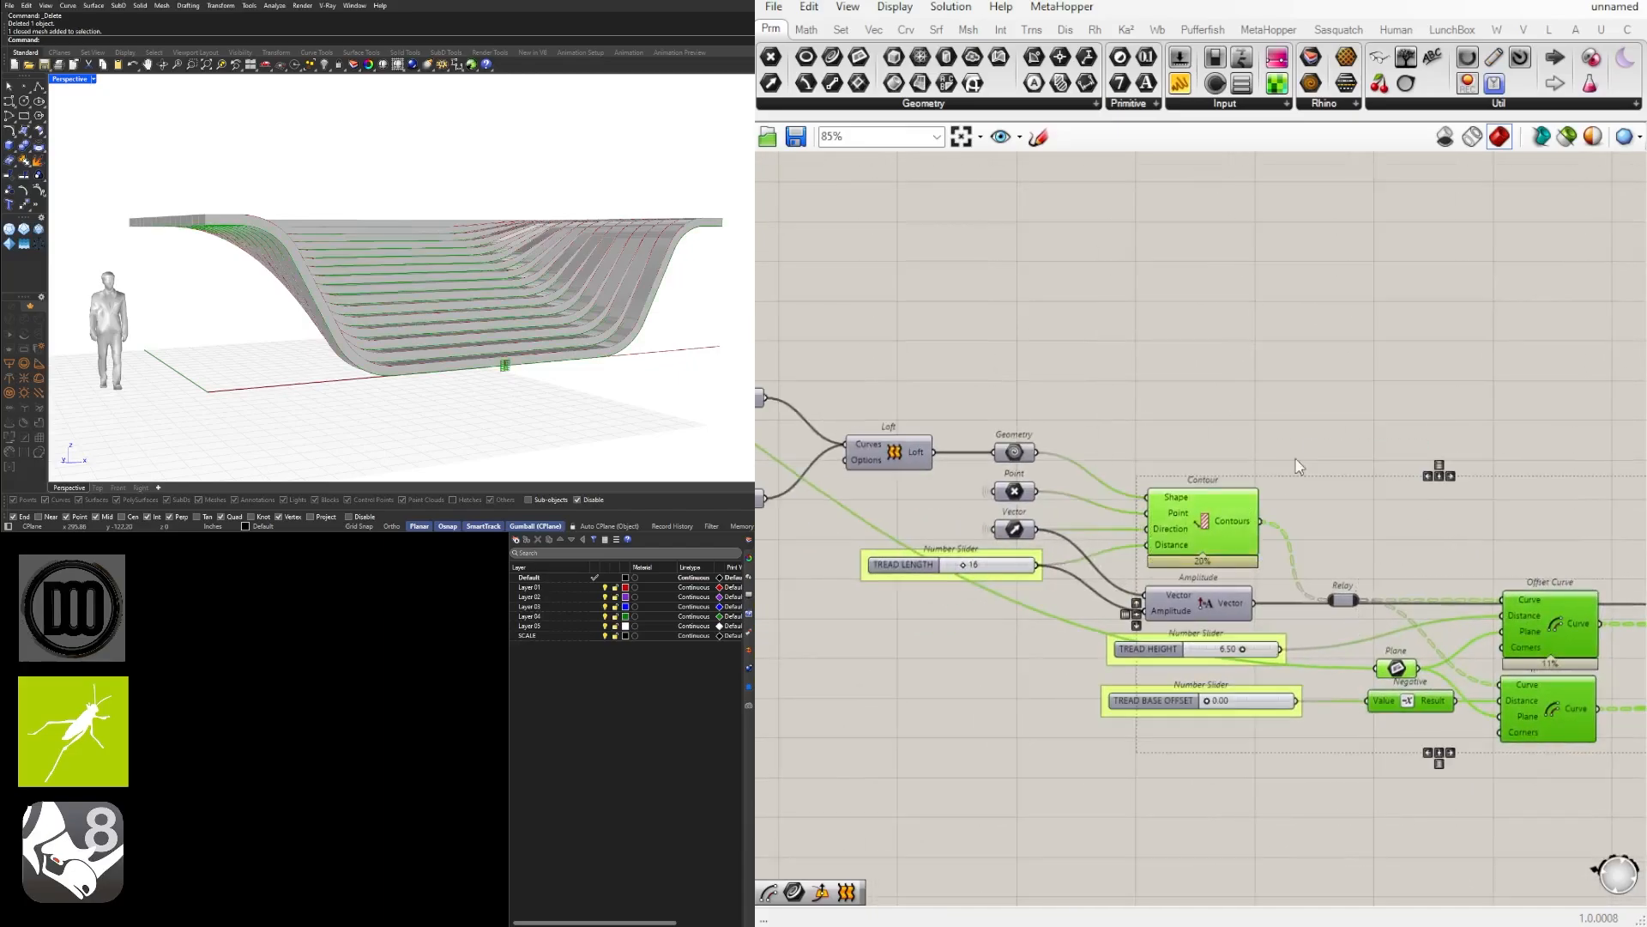
{"action": "middle_click", "coordinate": [1310, 441]}
{"action": "left_click", "coordinate": [1367, 385]}
{"action": "left_click", "coordinate": [1483, 417]}
Step: Turn off the preview of the Extrude component
{"action": "right_click_drag", "start_coordinate": [1621, 518], "coordinate": [1237, 504]}
{"action": "scroll", "coordinate": [1237, 504], "scroll_direction": "down", "scroll_amount": 4}
{"action": "right_click_drag", "start_coordinate": [1569, 570], "coordinate": [1227, 577]}
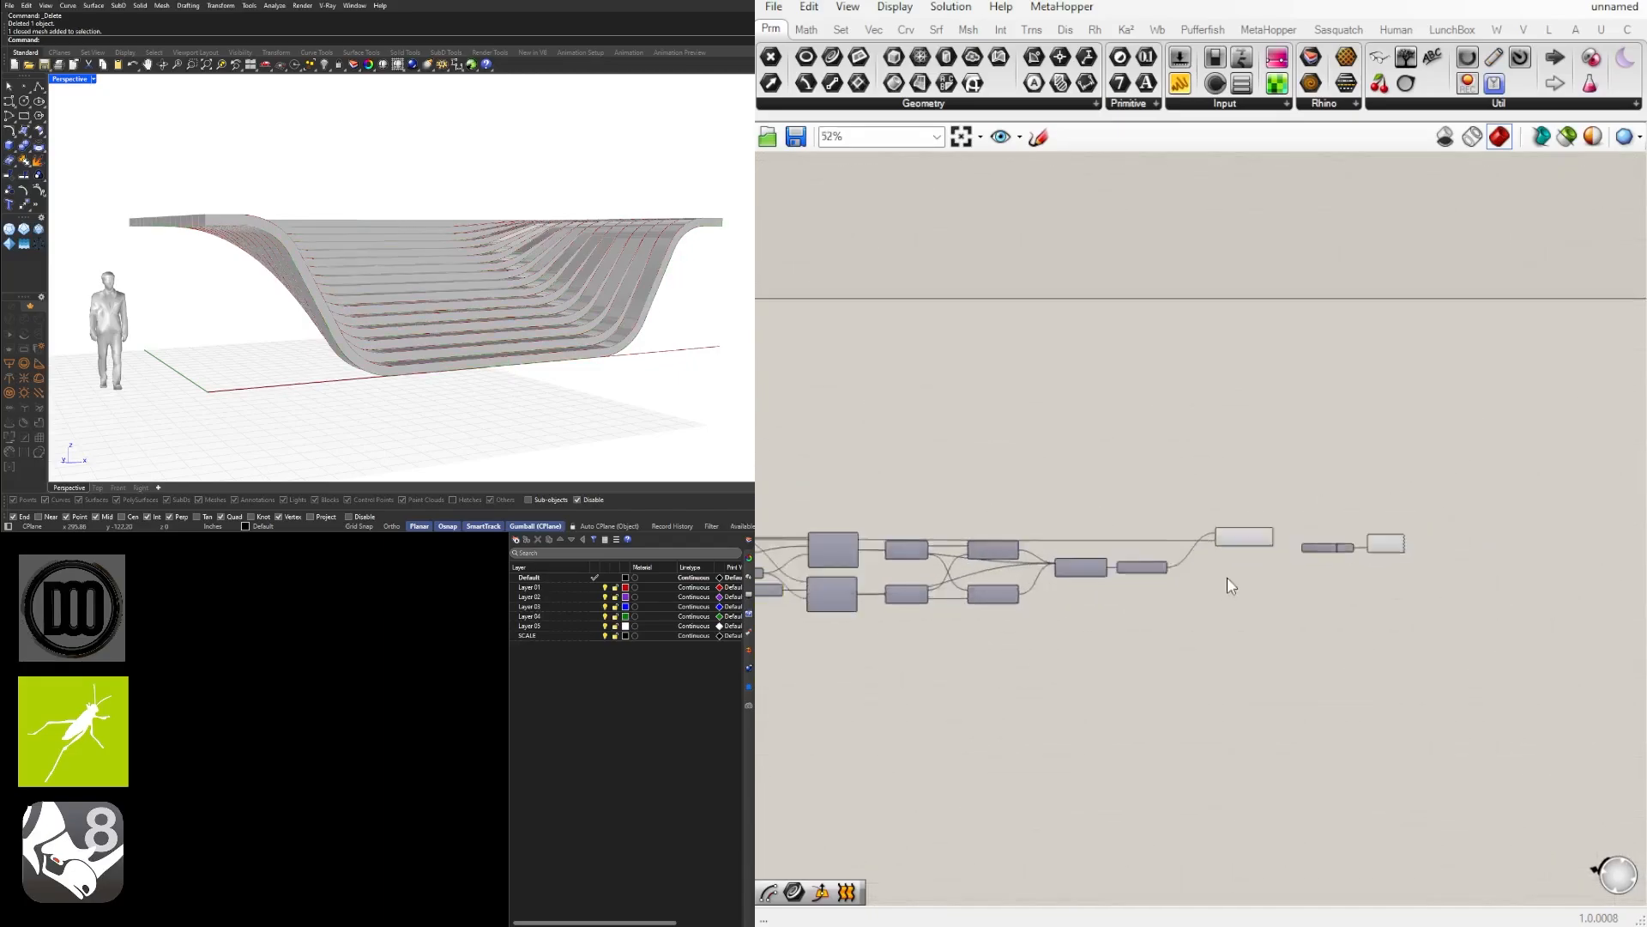
{"action": "scroll", "coordinate": [1226, 577], "scroll_direction": "up", "scroll_amount": 4}
{"action": "left_click_drag", "start_coordinate": [1241, 573], "coordinate": [1184, 415]}
{"action": "middle_click", "coordinate": [1270, 410]}
{"action": "left_click", "coordinate": [1329, 350]}
{"action": "left_click", "coordinate": [1514, 416]}
Step: Move the Colour Swatch and Custom Preview farther from the Extrude to open a gap
{"action": "right_click_drag", "start_coordinate": [1582, 529], "coordinate": [1441, 601]}
{"action": "scroll", "coordinate": [1441, 601], "scroll_direction": "up", "scroll_amount": 3}
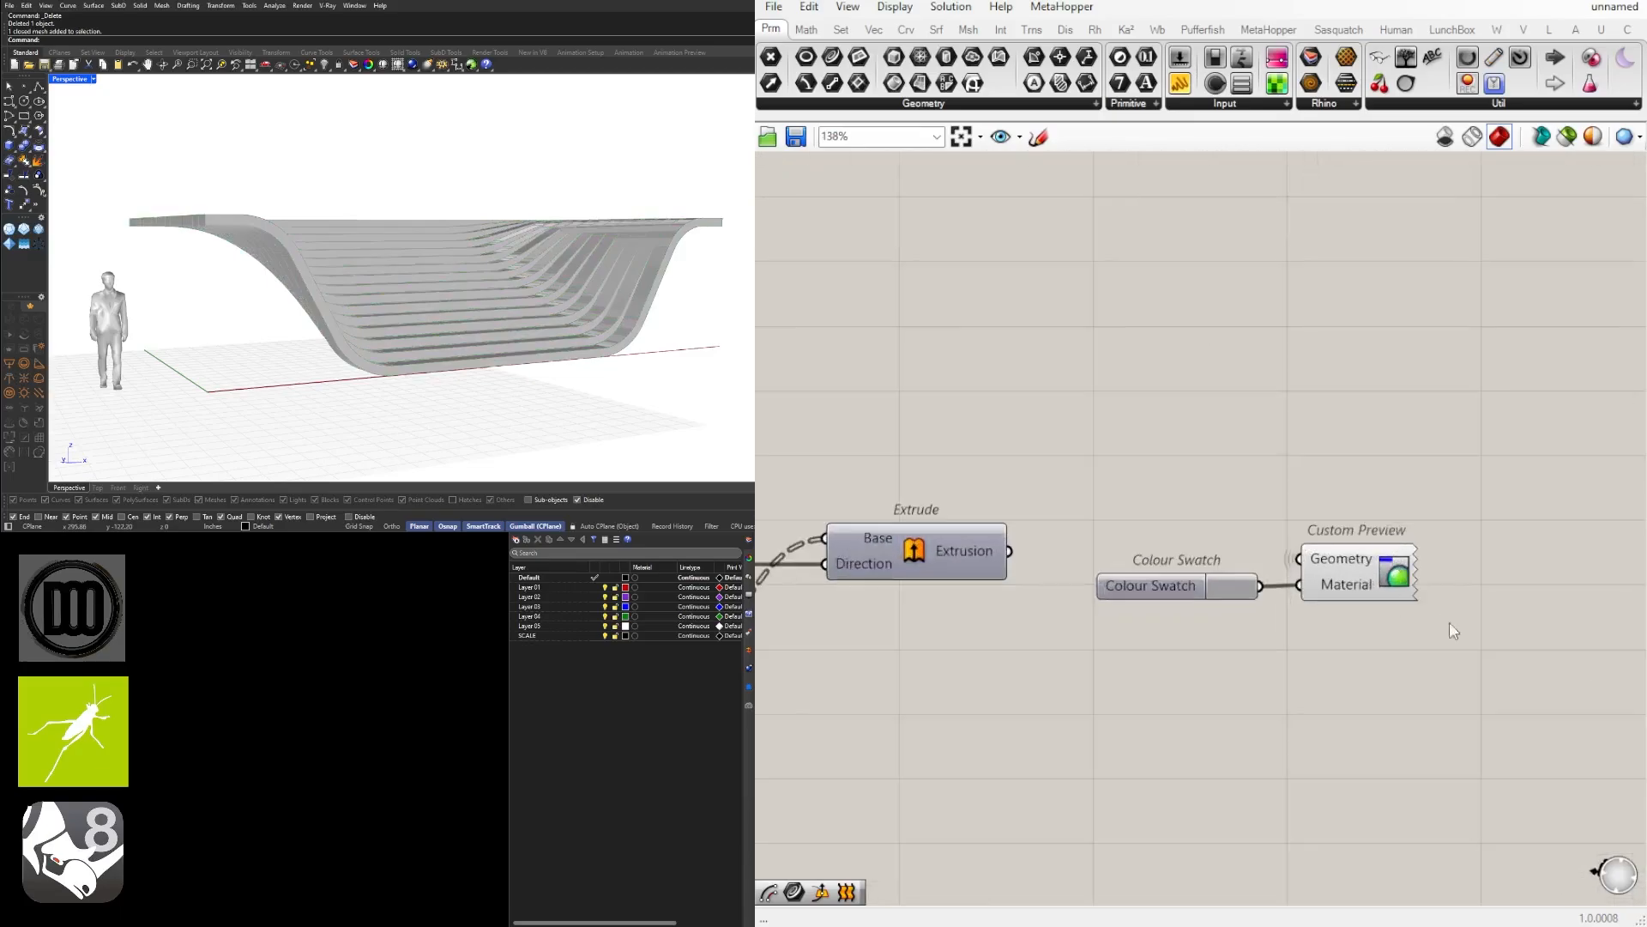
{"action": "left_click_drag", "start_coordinate": [1460, 662], "coordinate": [1160, 506]}
{"action": "left_click_drag", "start_coordinate": [1373, 569], "coordinate": [1570, 566]}
Step: Insert a Geometry parameter between the Extrude's Extrusion output and the Custom Preview's Geometry input, and group it
{"action": "left_click", "coordinate": [1192, 512]}
{"action": "double_click", "coordinate": [1182, 515]}
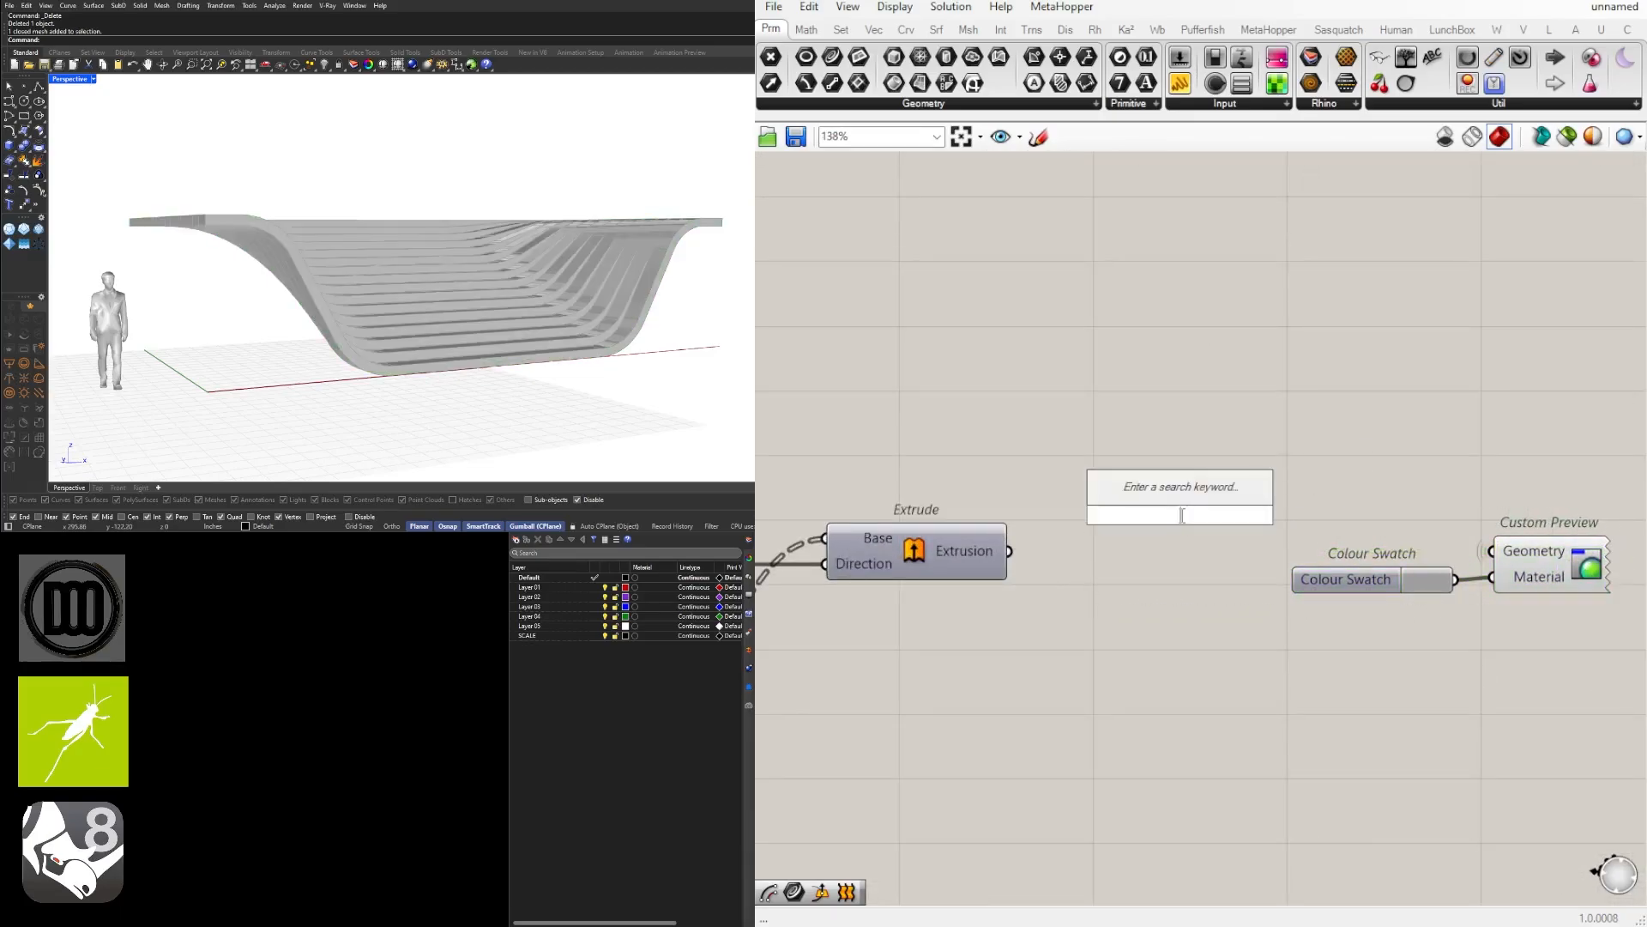
{"action": "type", "text": "geo"}
{"action": "left_click", "coordinate": [1146, 493]}
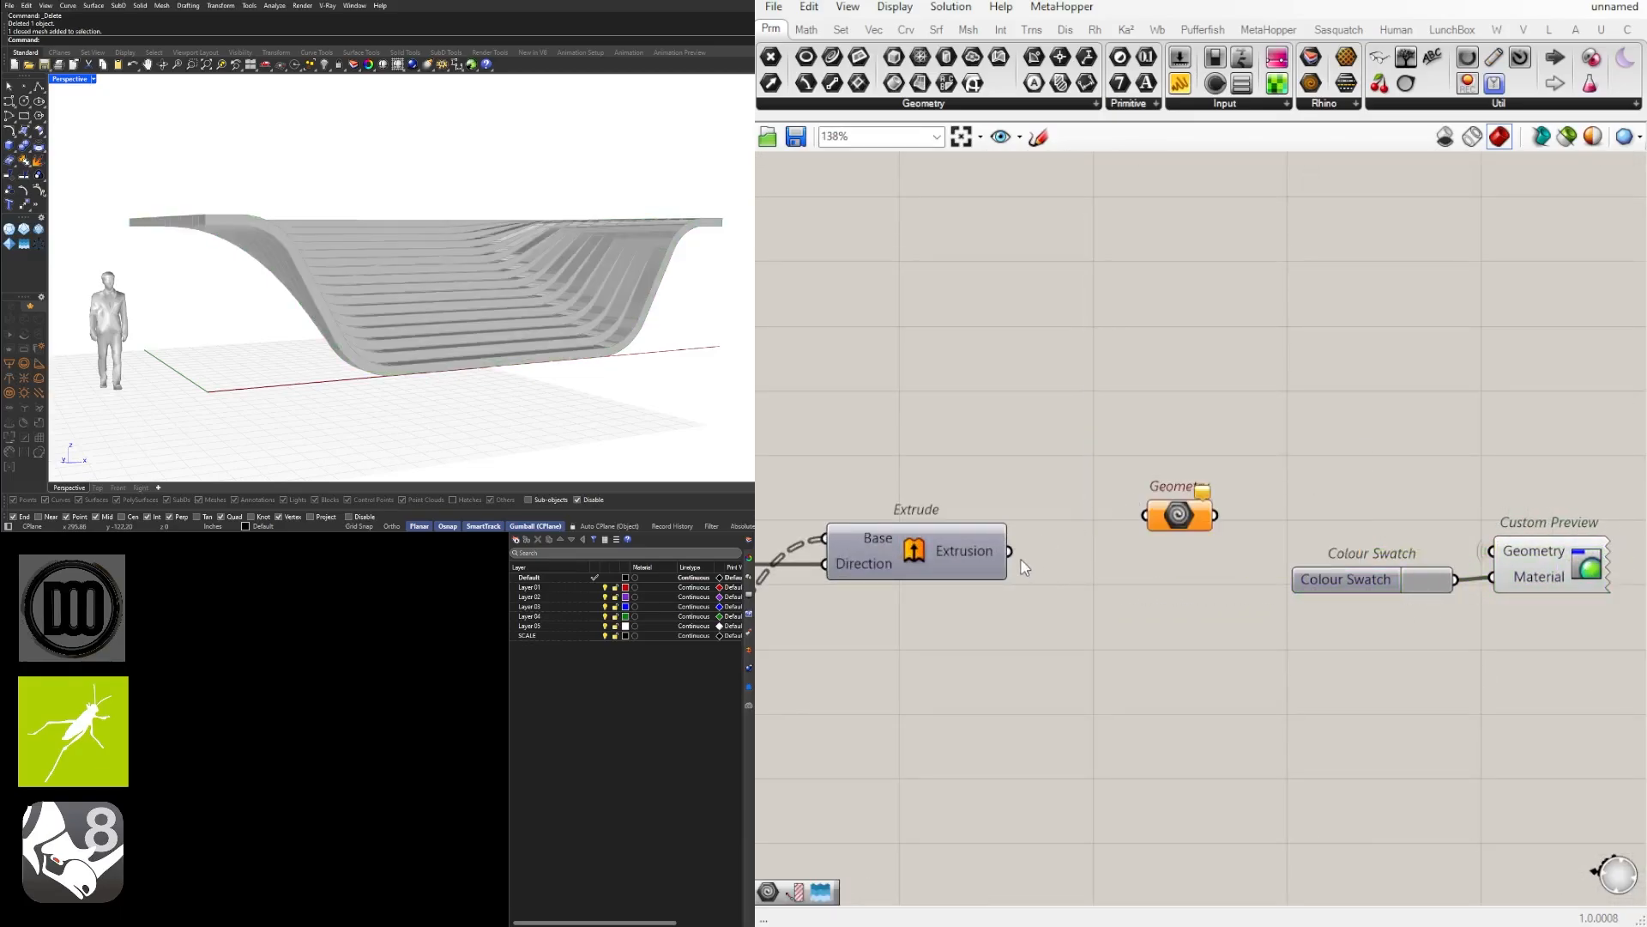
{"action": "left_click_drag", "start_coordinate": [1148, 513], "coordinate": [1148, 515]}
{"action": "left_click_drag", "start_coordinate": [1159, 518], "coordinate": [1494, 557]}
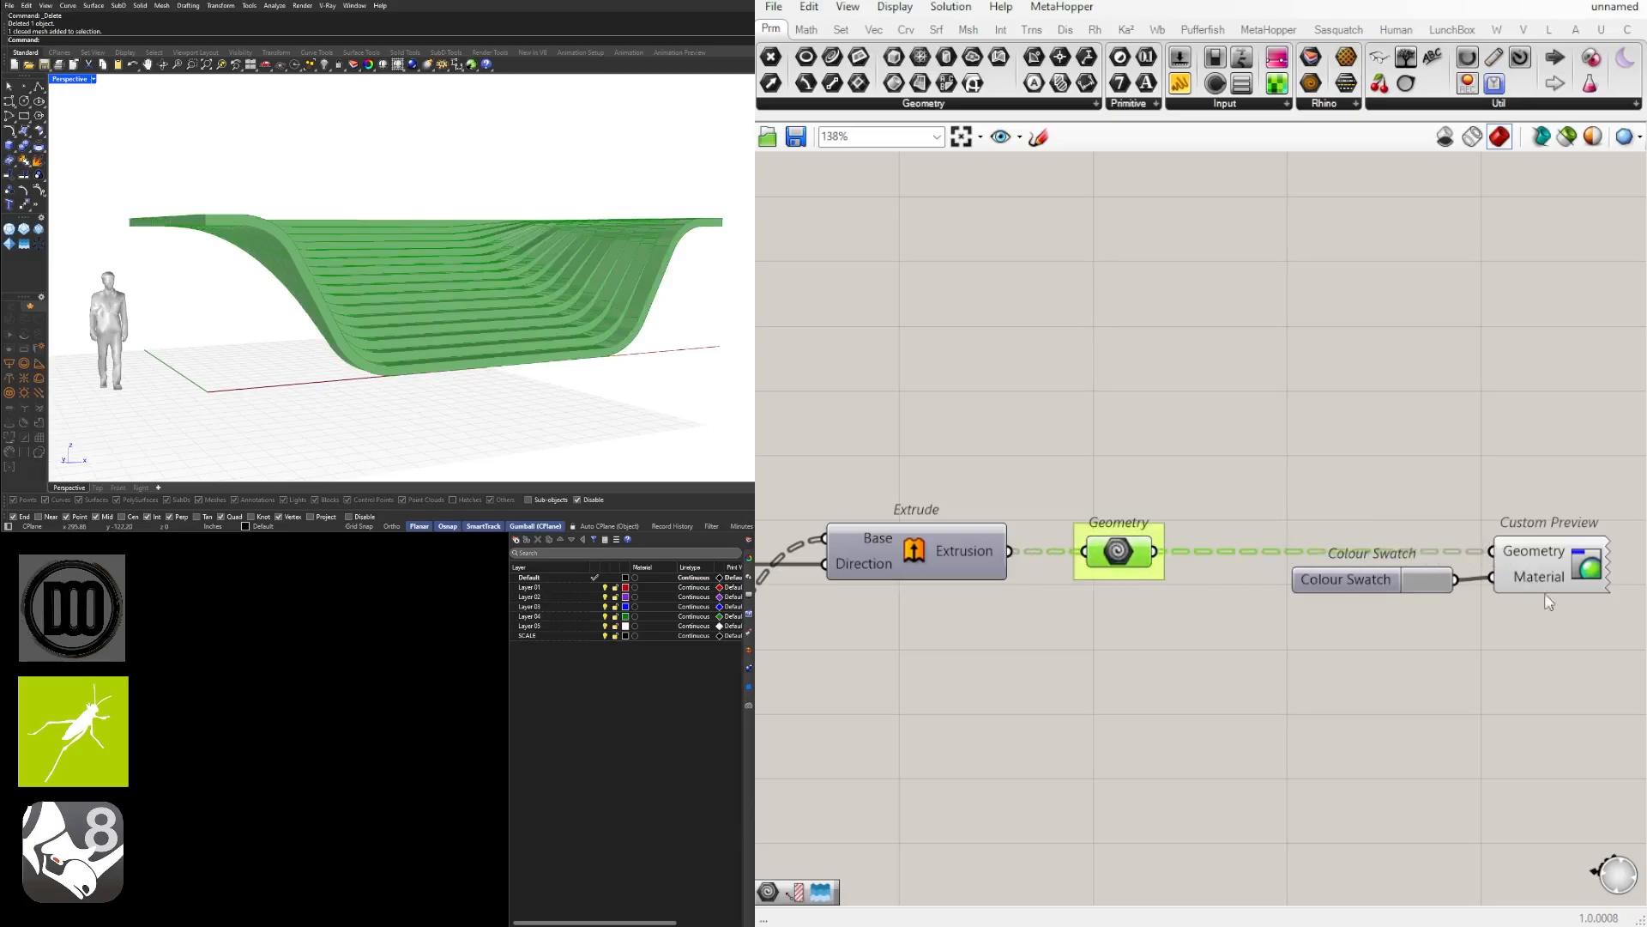
Step: Look over the whole definition and examine the section around the Contour, Amplitude and tread sliders
{"action": "scroll", "coordinate": [1287, 632], "scroll_direction": "down", "scroll_amount": 10}
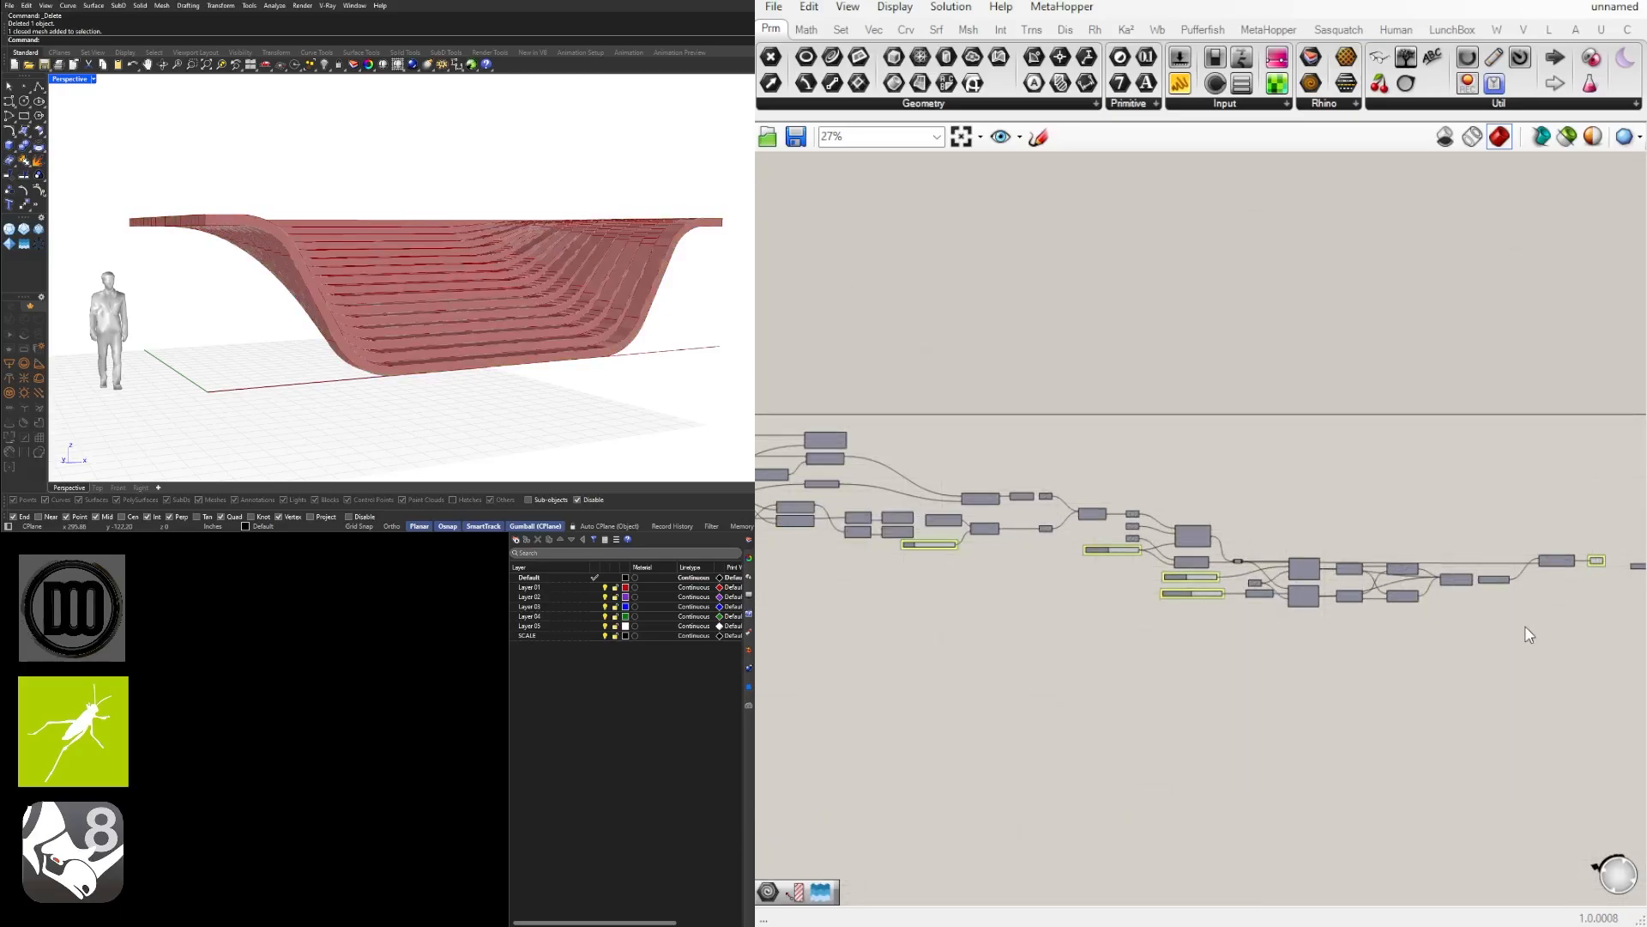
{"action": "scroll", "coordinate": [1332, 630], "scroll_direction": "down", "scroll_amount": 2}
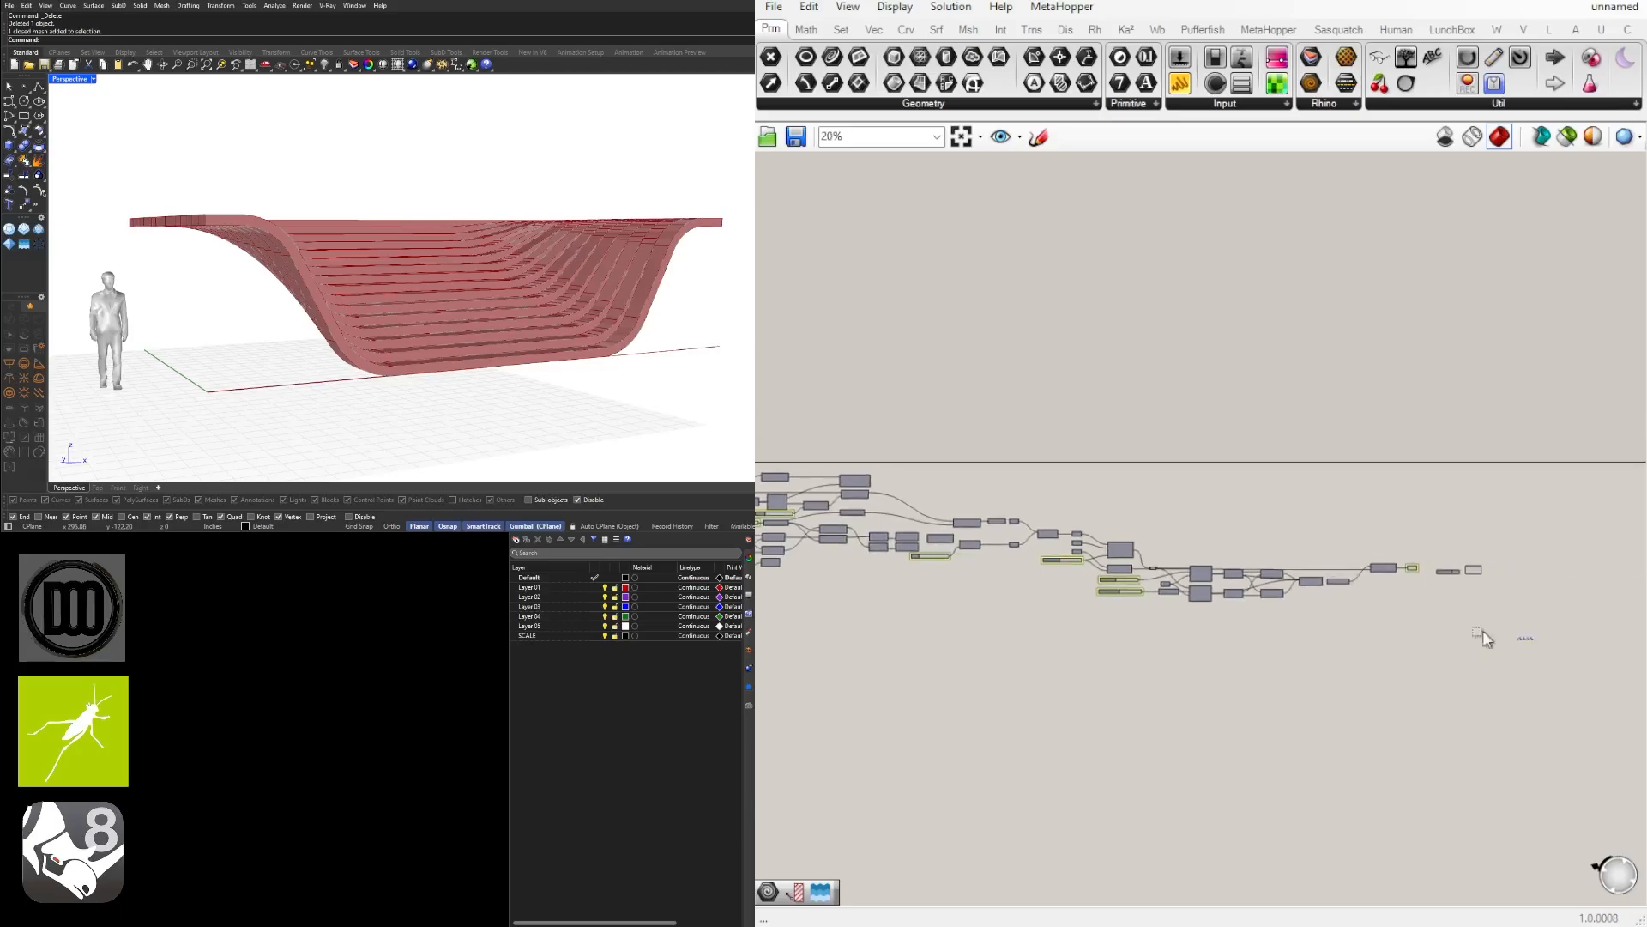
{"action": "left_click_drag", "start_coordinate": [1532, 638], "coordinate": [1052, 529]}
{"action": "scroll", "coordinate": [1090, 536], "scroll_direction": "up", "scroll_amount": 8}
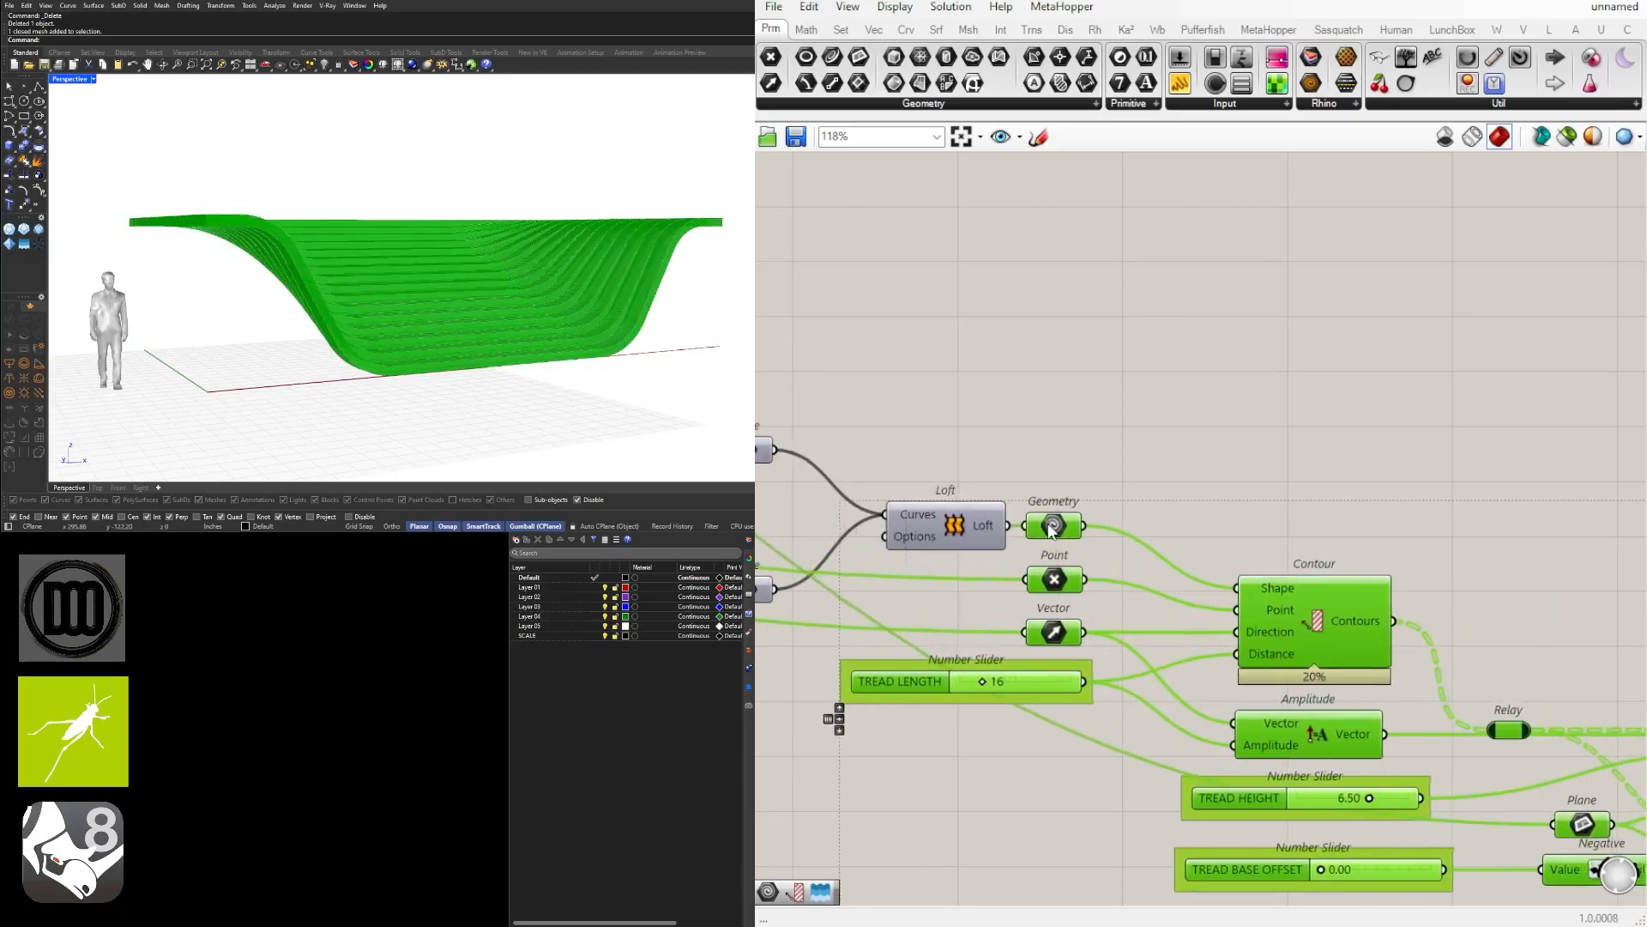
{"action": "left_click", "coordinate": [1088, 495]}
{"action": "scroll", "coordinate": [1177, 452], "scroll_direction": "down", "scroll_amount": 5}
{"action": "scroll", "coordinate": [1232, 581], "scroll_direction": "up", "scroll_amount": 7}
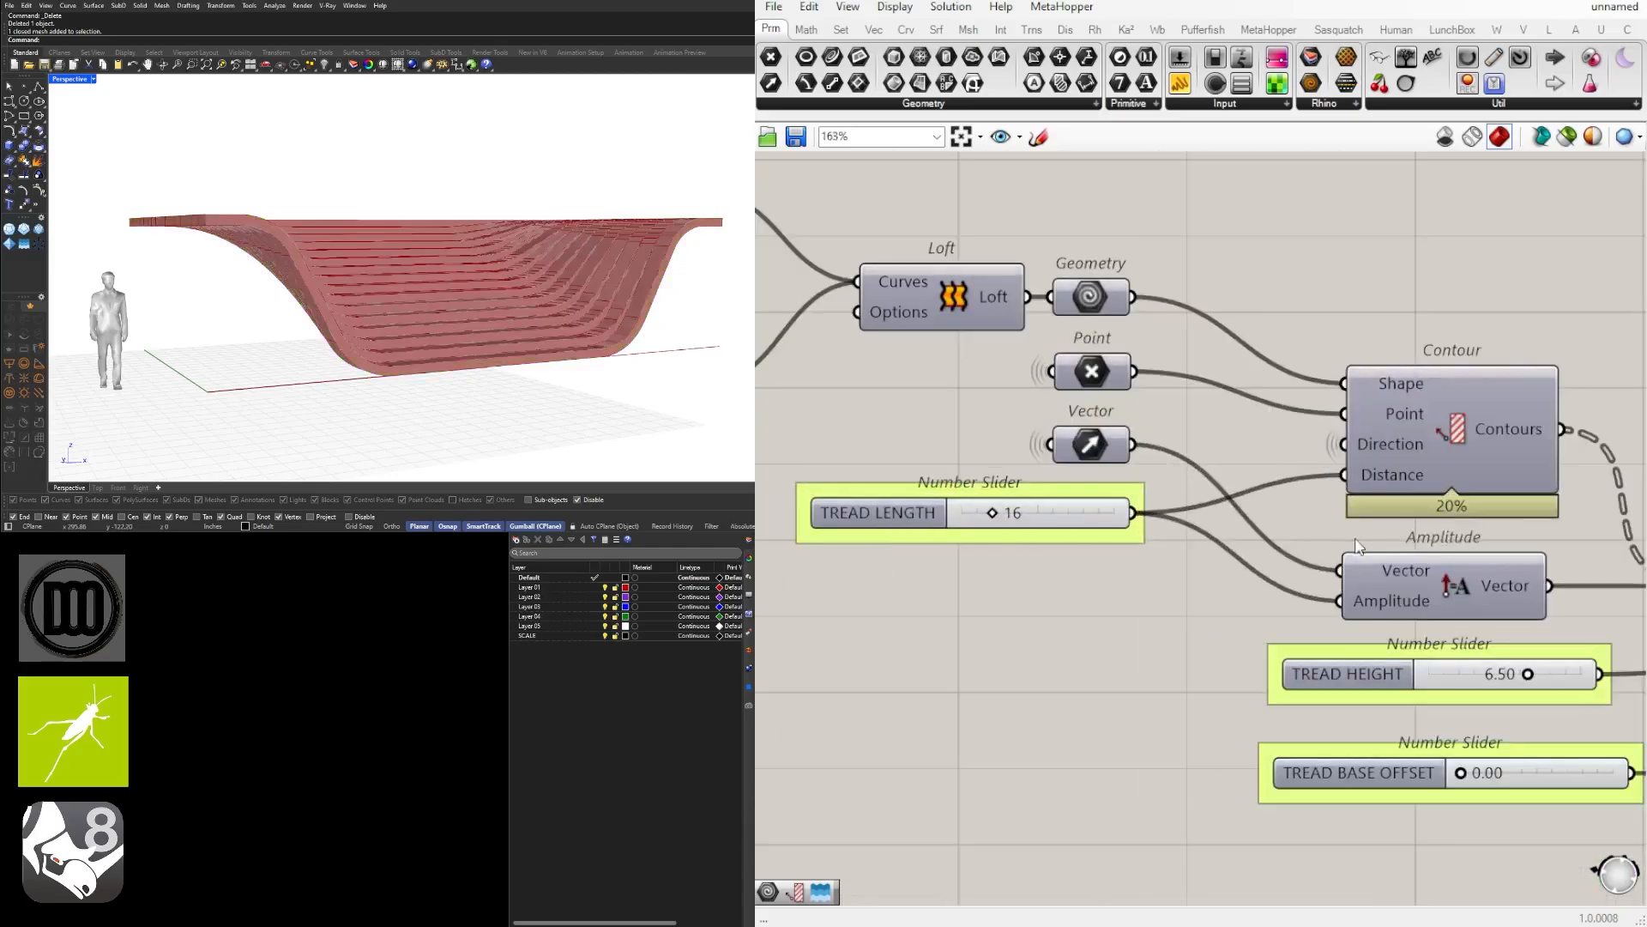
{"action": "scroll", "coordinate": [1435, 496], "scroll_direction": "down", "scroll_amount": 4}
{"action": "scroll", "coordinate": [1430, 492], "scroll_direction": "up", "scroll_amount": 3}
{"action": "left_click", "coordinate": [1365, 511]}
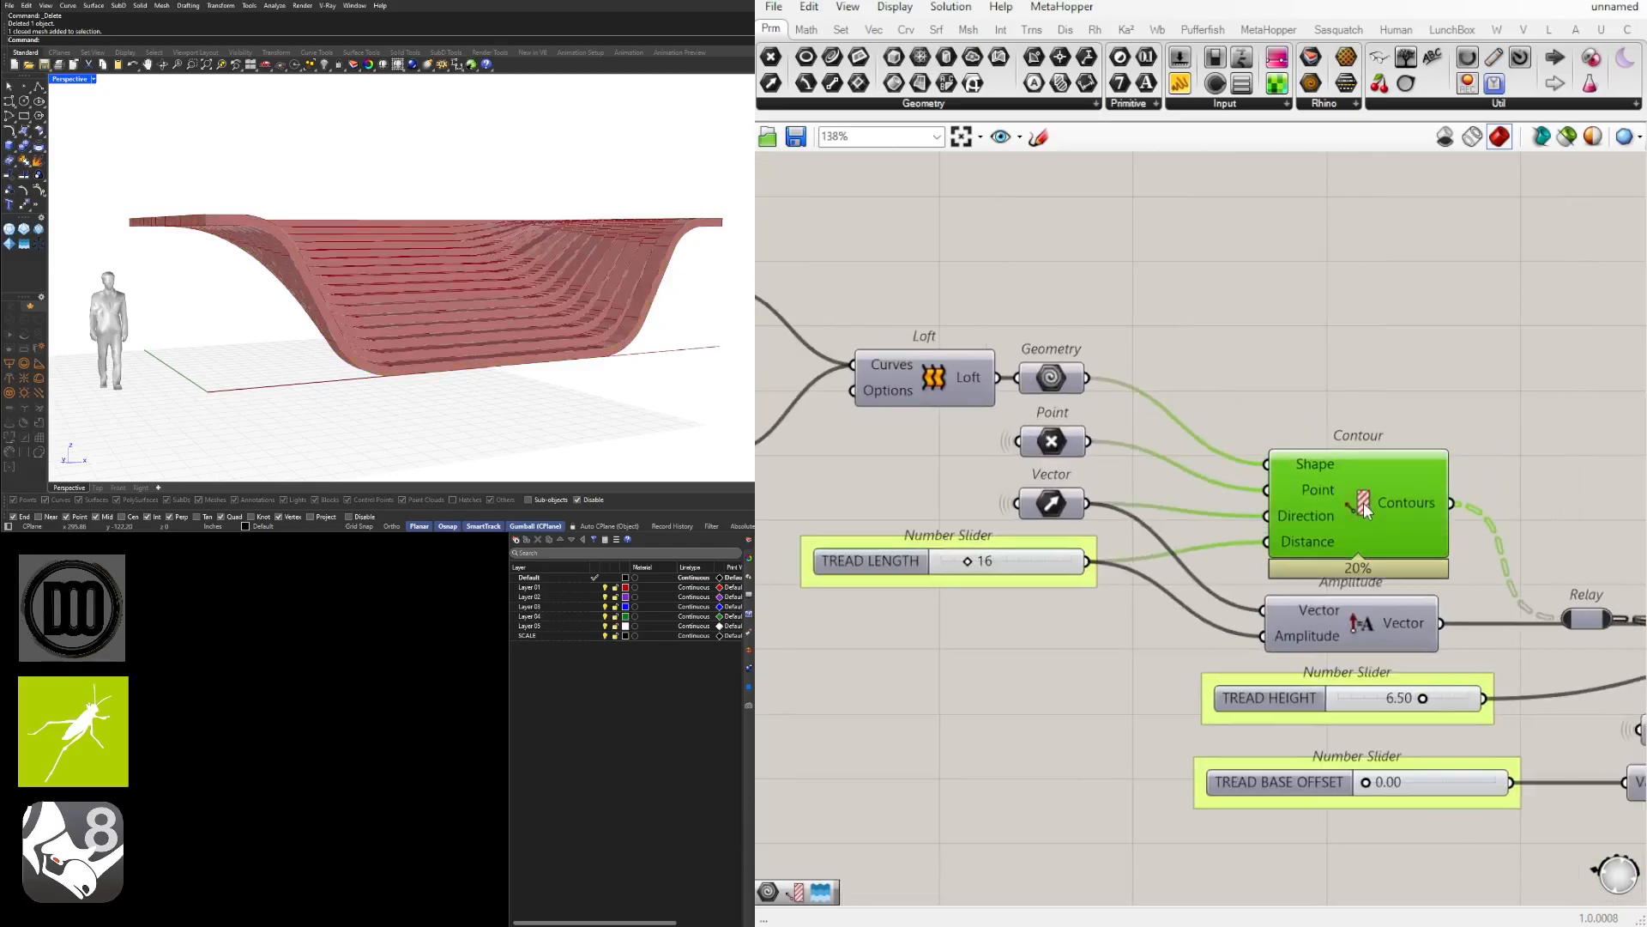
Step: Move the Contour component down and reposition the Amplitude component so the two stack closely without overlapping
{"action": "left_click_drag", "start_coordinate": [1365, 509], "coordinate": [1364, 529]}
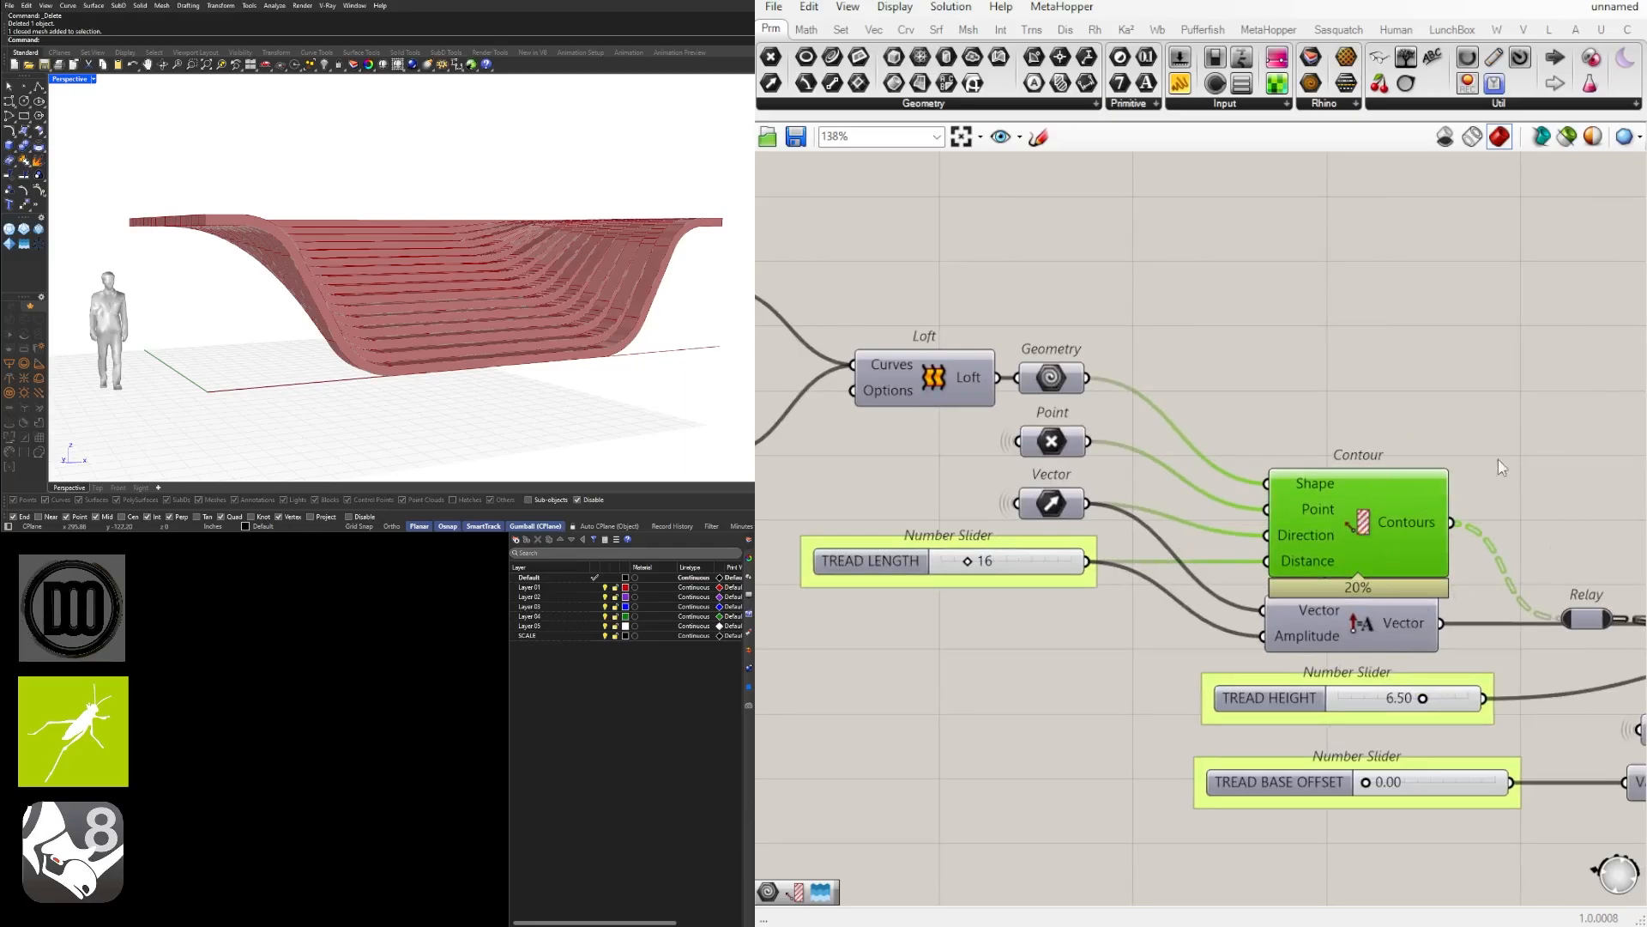
{"action": "left_click_drag", "start_coordinate": [1498, 460], "coordinate": [1407, 627]}
{"action": "scroll", "coordinate": [1509, 467], "scroll_direction": "down", "scroll_amount": 3}
{"action": "right_click_drag", "start_coordinate": [1509, 467], "coordinate": [1306, 477]}
{"action": "scroll", "coordinate": [1415, 455], "scroll_direction": "down", "scroll_amount": 3}
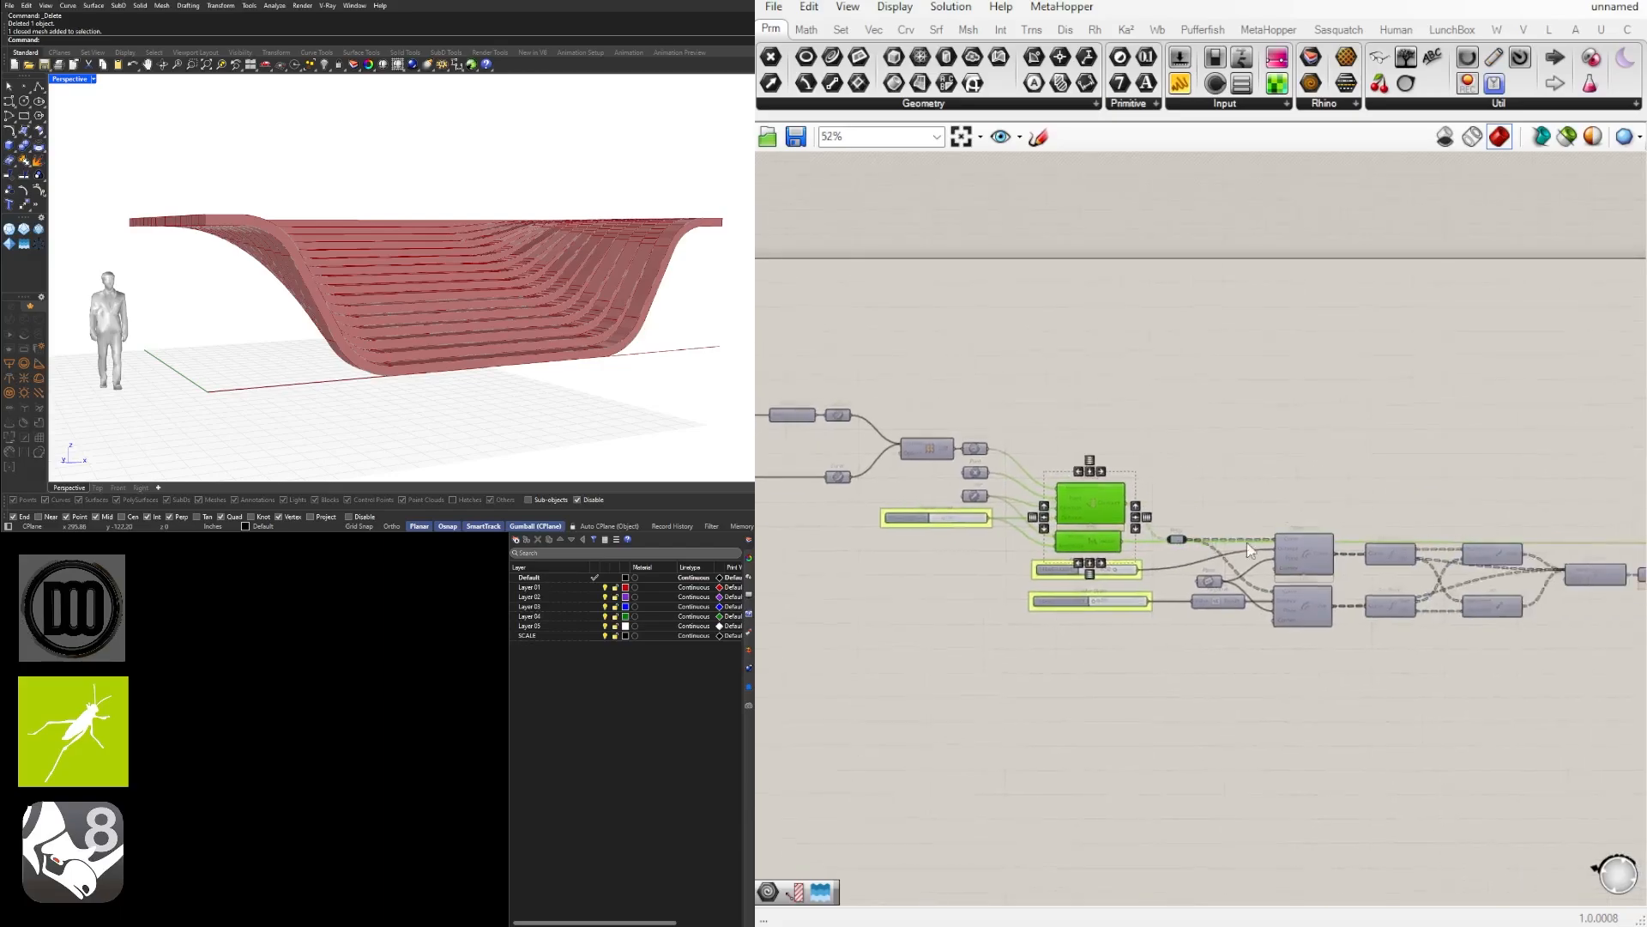
{"action": "left_click", "coordinate": [1304, 476]}
{"action": "scroll", "coordinate": [1080, 549], "scroll_direction": "up", "scroll_amount": 4}
{"action": "left_click_drag", "start_coordinate": [1084, 531], "coordinate": [1089, 540]}
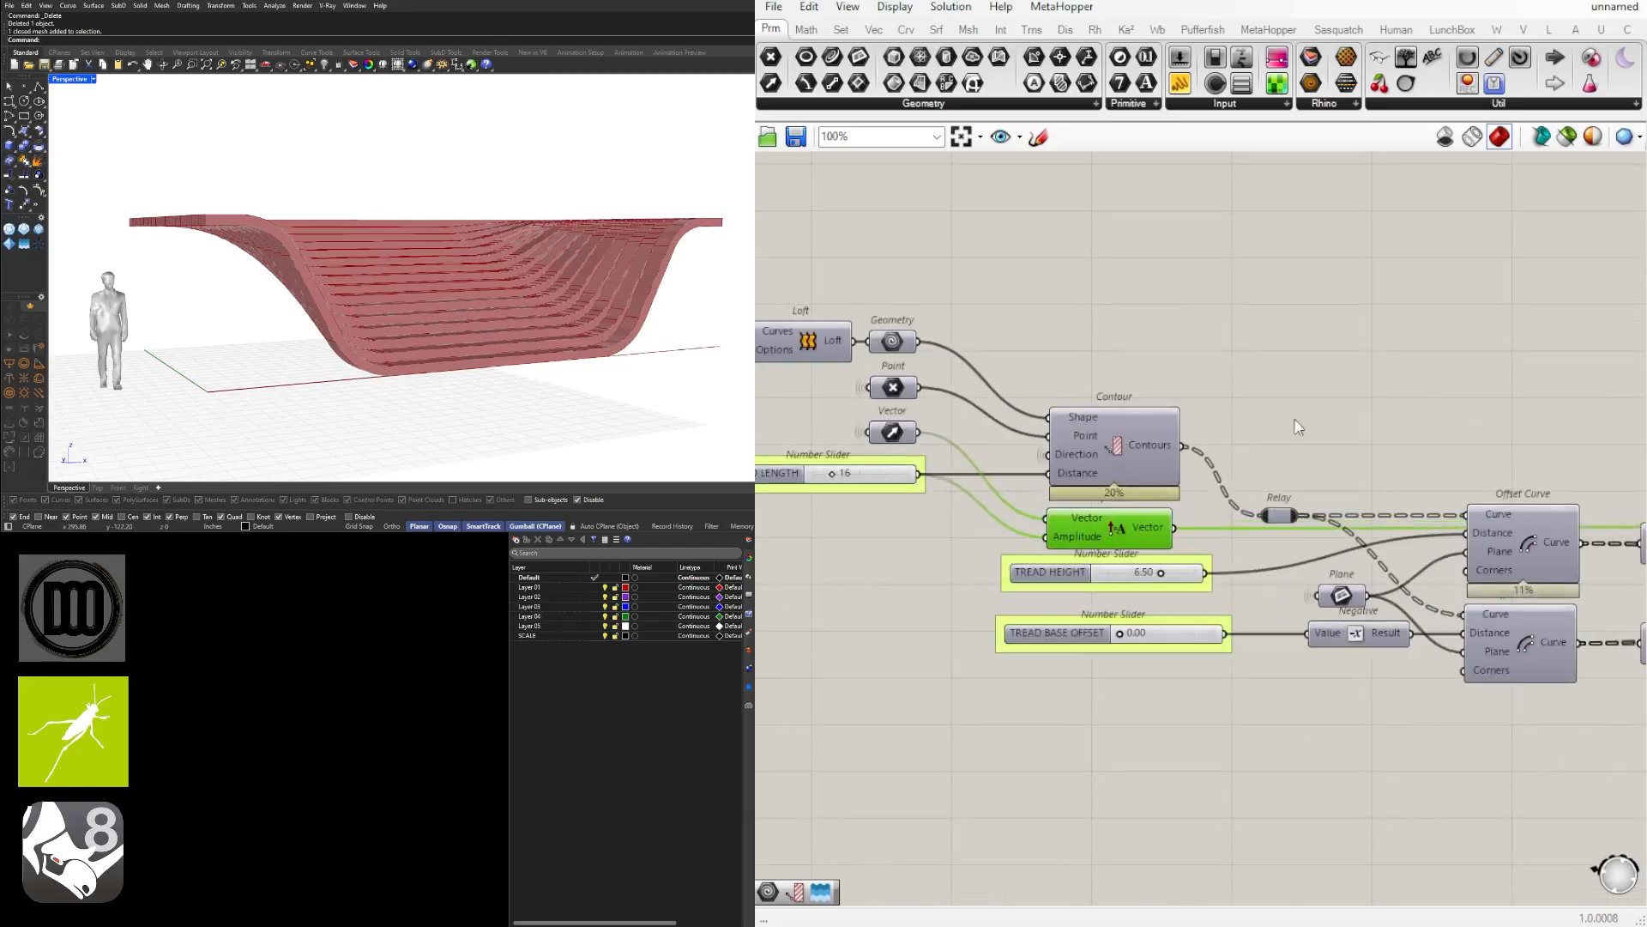
Step: Nudge the TREAD HEIGHT slider group into place between the Amplitude component and the TREAD BASE OFFSET slider
{"action": "left_click", "coordinate": [1067, 575]}
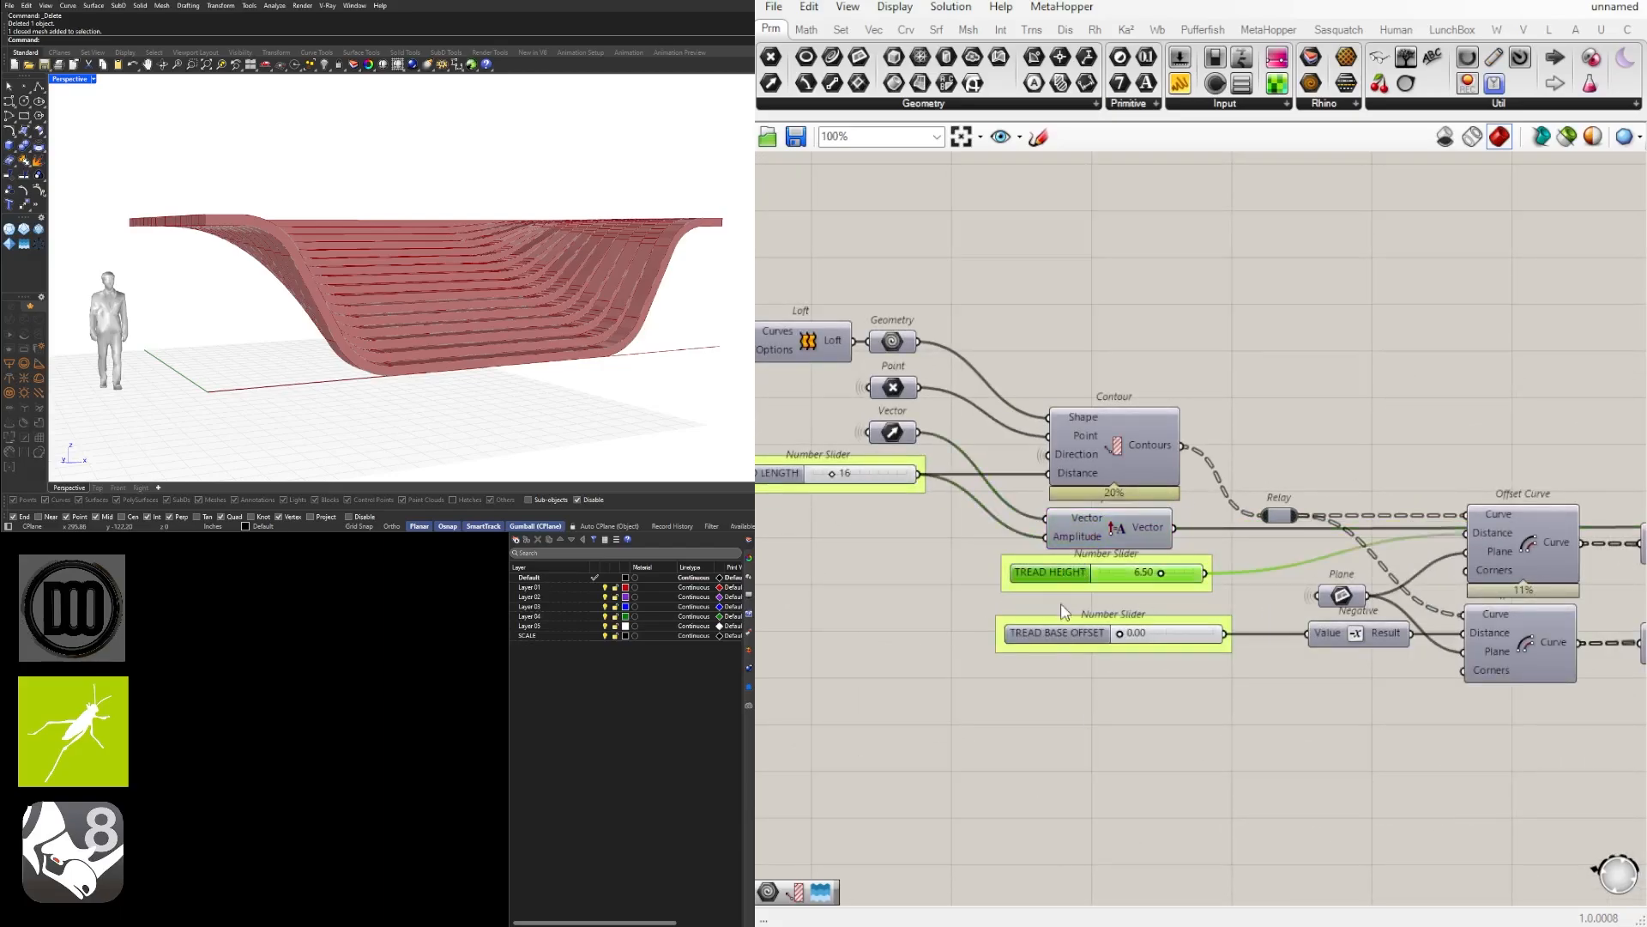
{"action": "left_click_drag", "start_coordinate": [1060, 582], "coordinate": [1055, 587]}
{"action": "left_click", "coordinate": [1154, 692]}
Step: Set the wire display of the second Join Curves component's Curves input, before Boundary Surfaces, to Hidden
{"action": "scroll", "coordinate": [1212, 713], "scroll_direction": "down", "scroll_amount": 4}
{"action": "right_click_drag", "start_coordinate": [1441, 728], "coordinate": [1047, 695]}
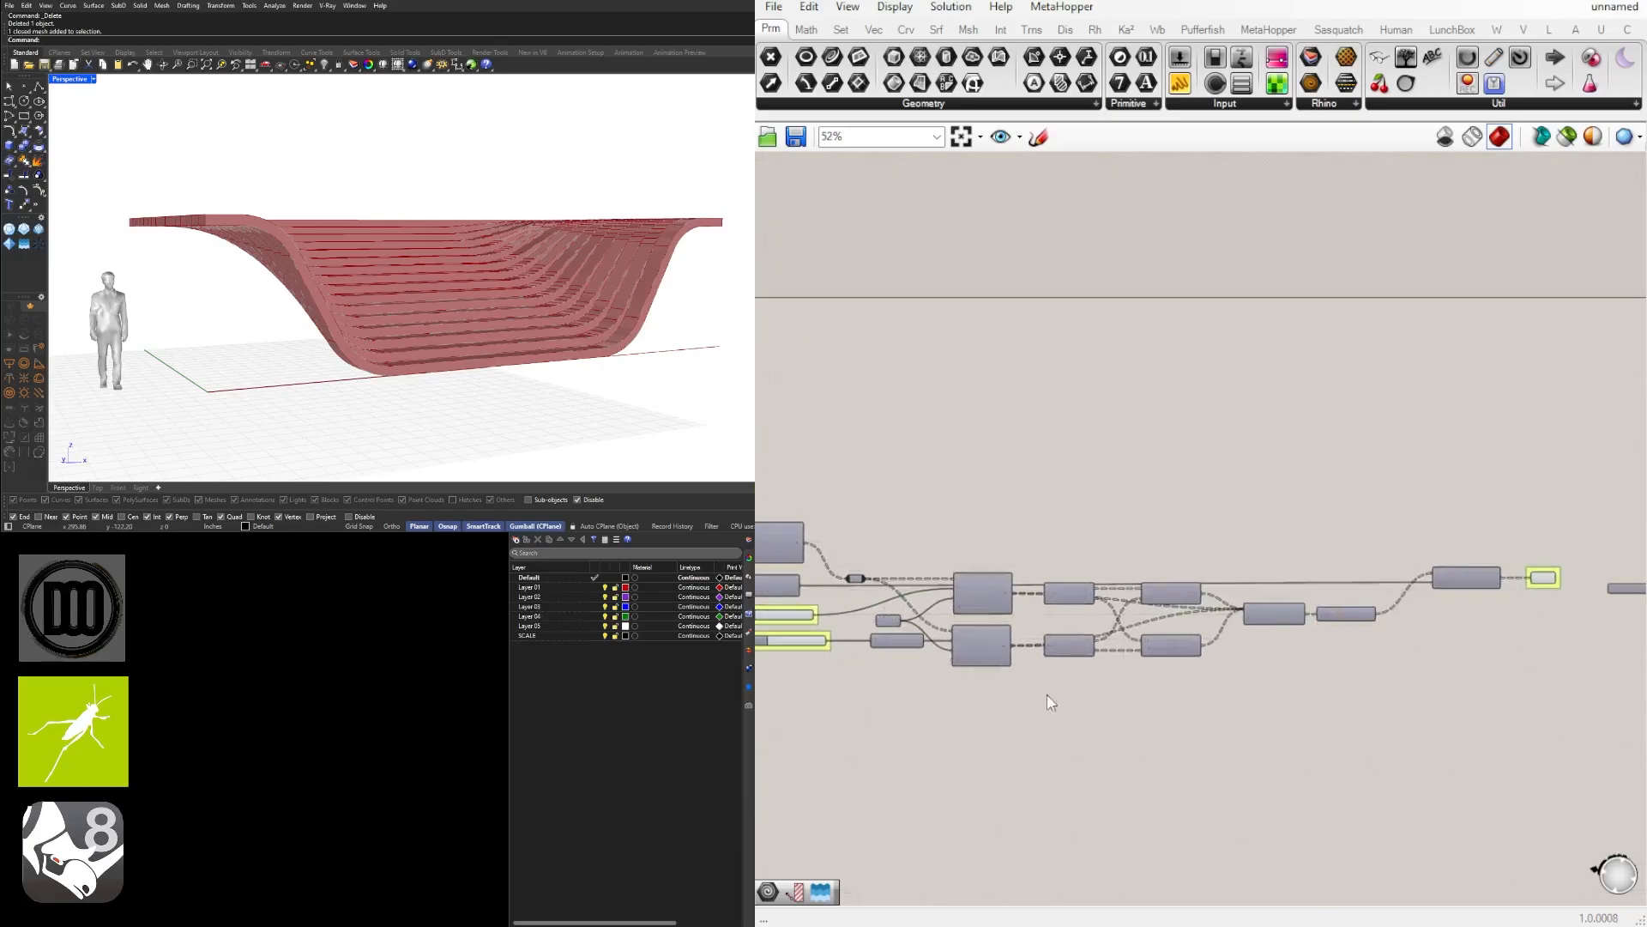
{"action": "scroll", "coordinate": [1068, 688], "scroll_direction": "down", "scroll_amount": 3}
{"action": "scroll", "coordinate": [1204, 659], "scroll_direction": "up", "scroll_amount": 5}
{"action": "scroll", "coordinate": [1178, 647], "scroll_direction": "up", "scroll_amount": 4}
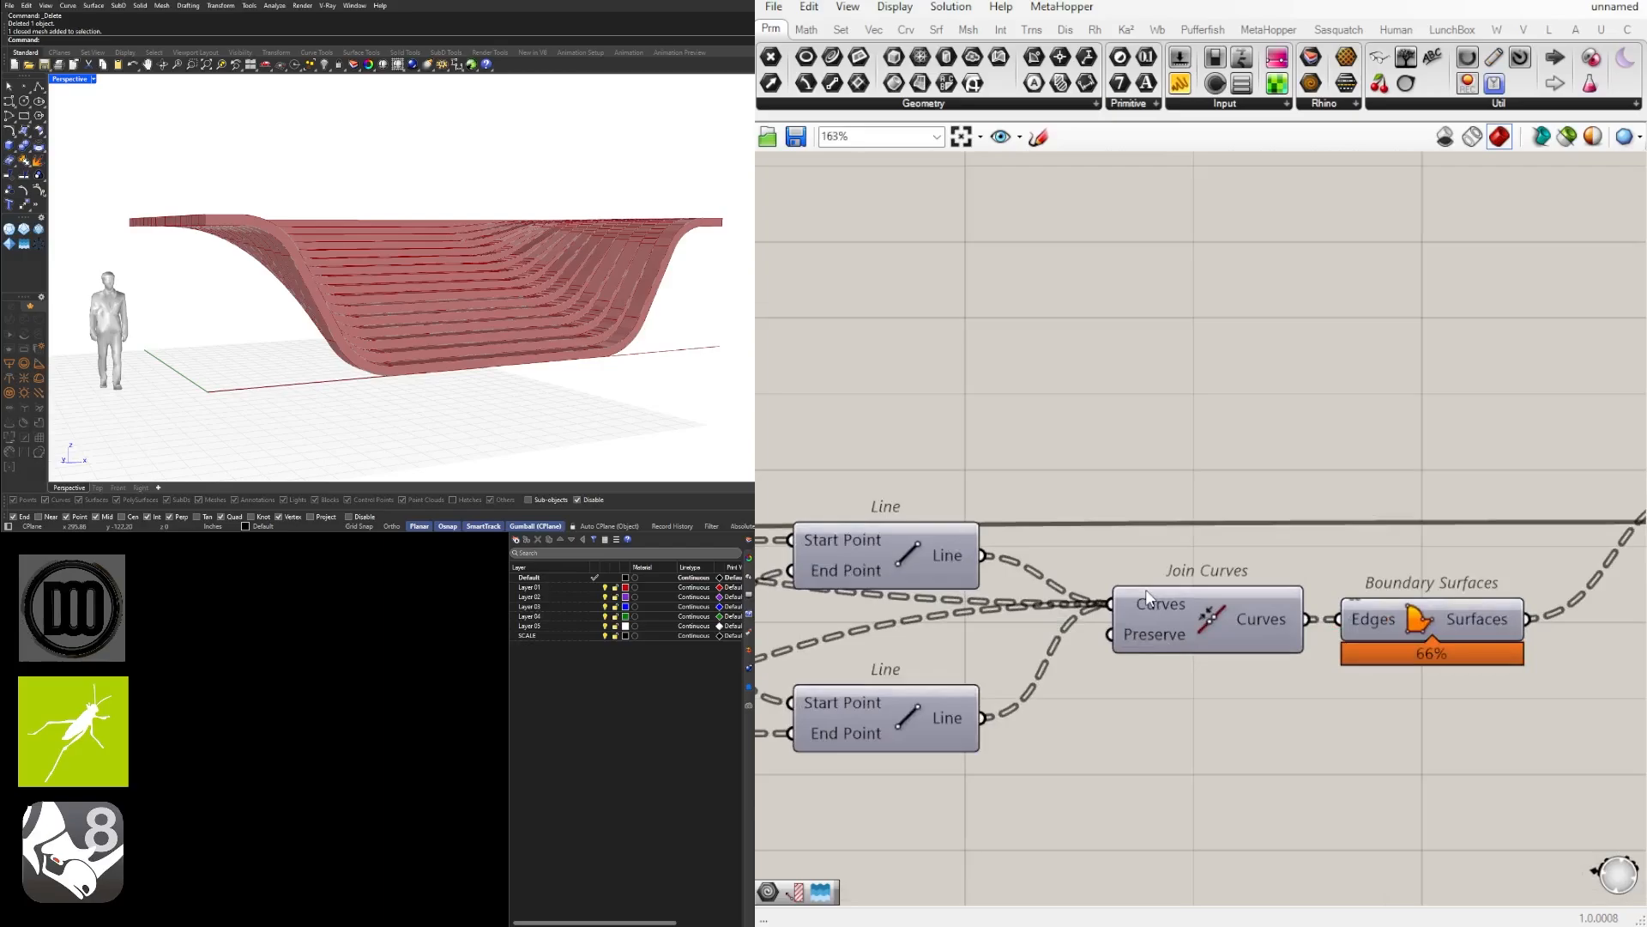
{"action": "right_click", "coordinate": [1136, 601]}
{"action": "mouse_move", "coordinate": [1291, 606]}
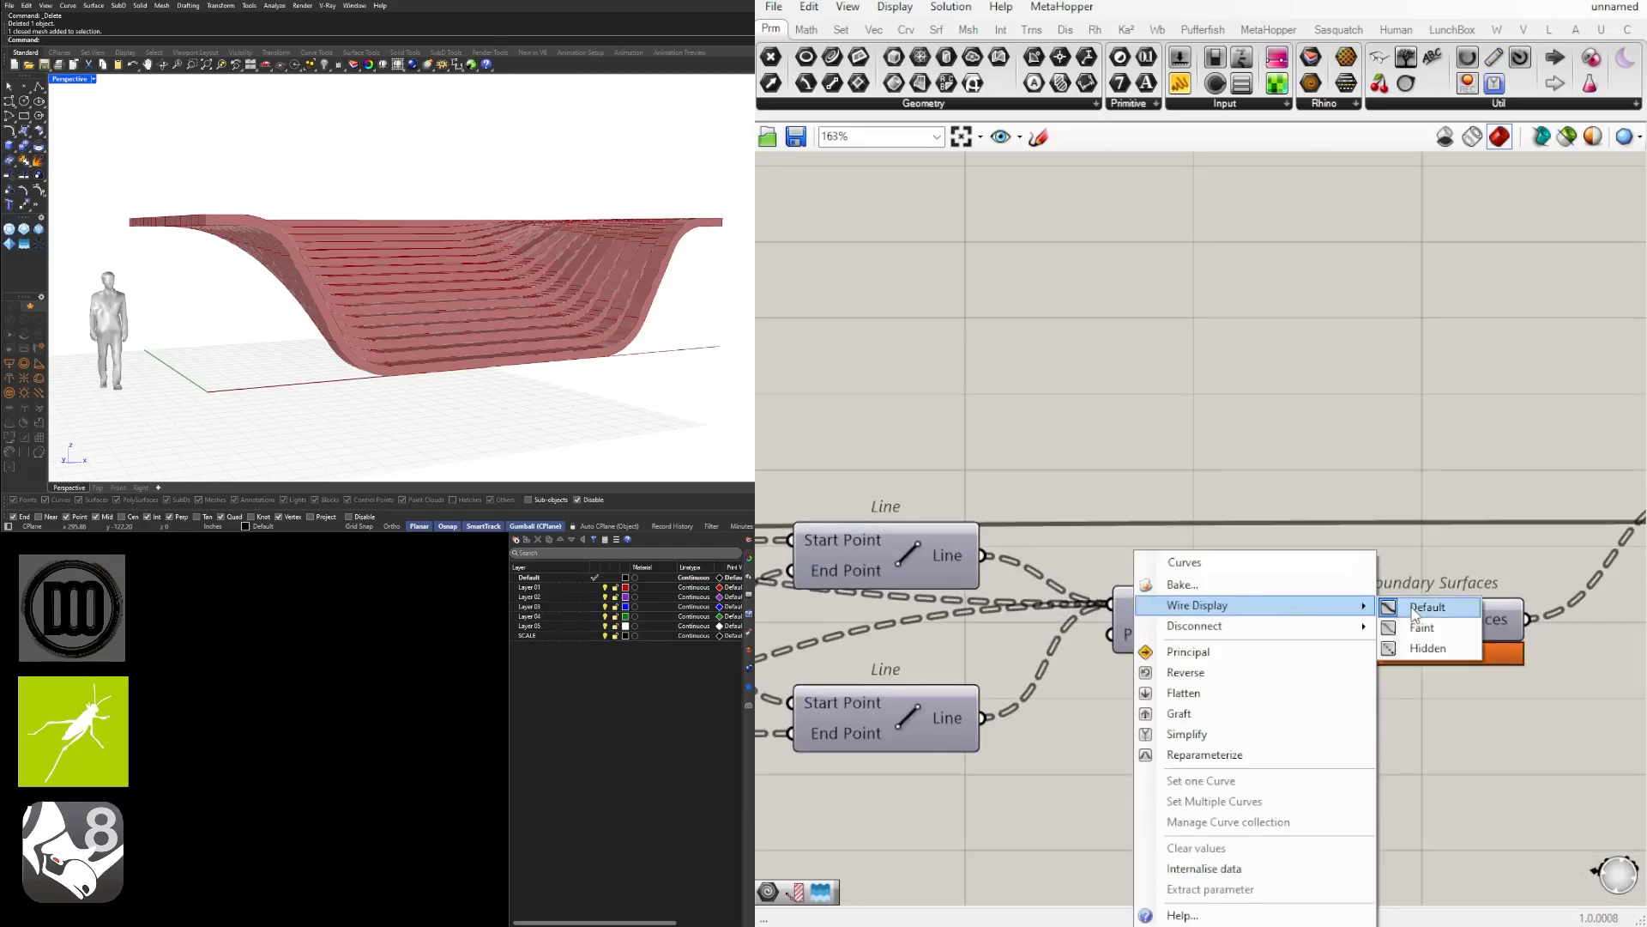
{"action": "left_click", "coordinate": [1442, 648]}
Step: Set the wire display of the Extrude component's Direction input to Hidden
{"action": "right_click_drag", "start_coordinate": [1498, 662], "coordinate": [1077, 676]}
{"action": "right_click", "coordinate": [1325, 546]}
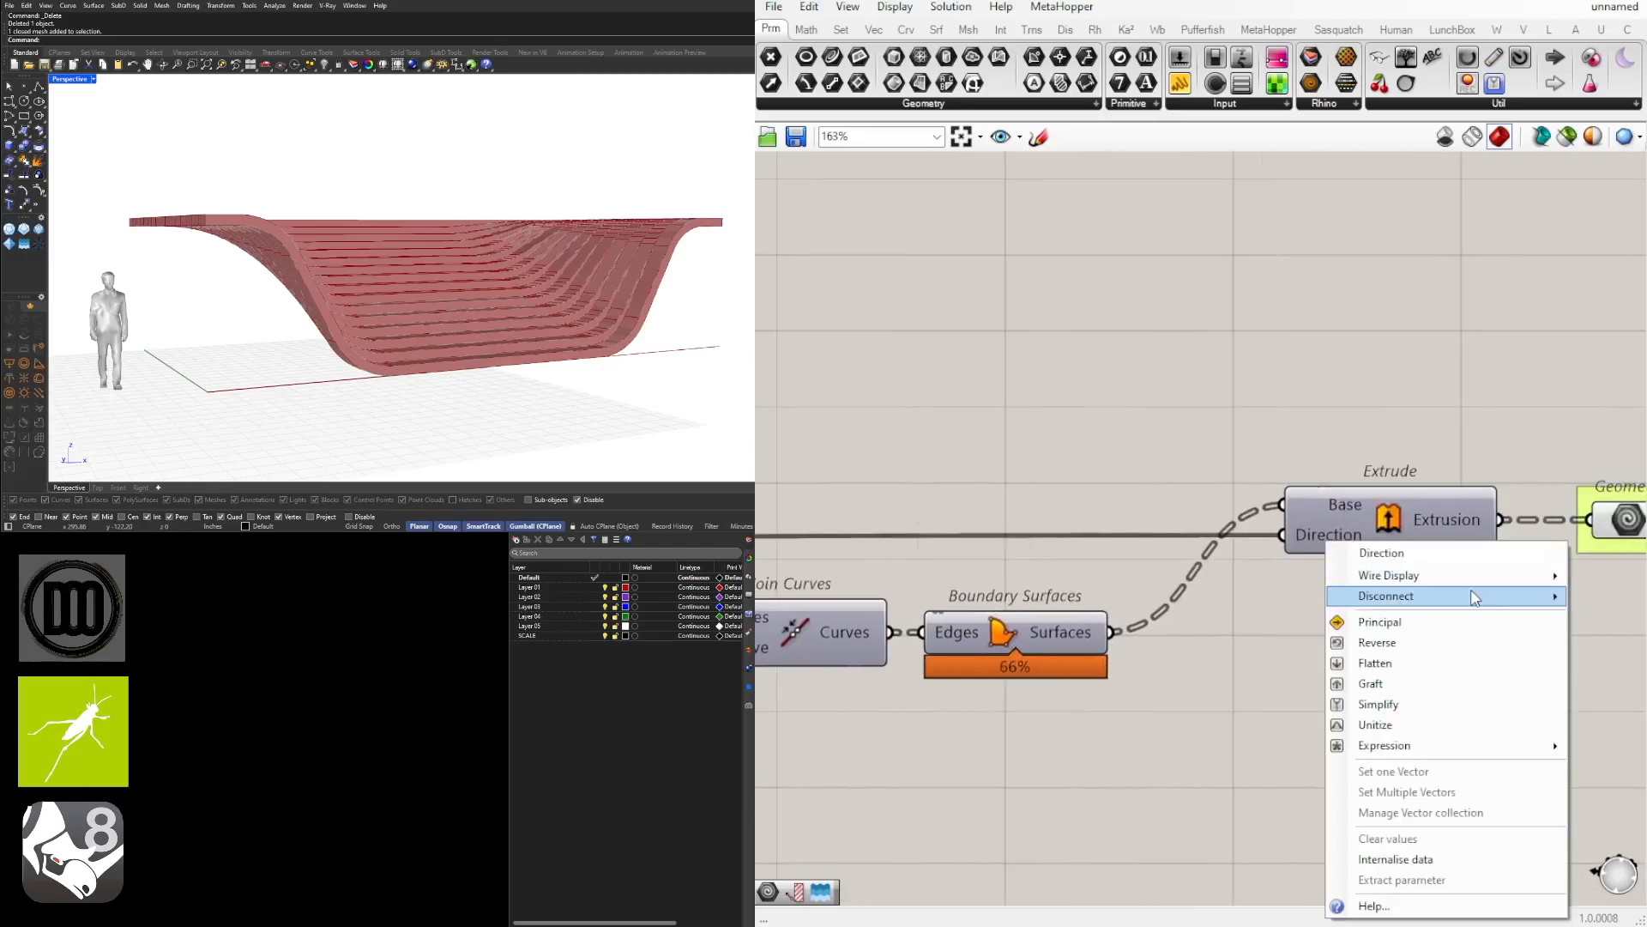
{"action": "mouse_move", "coordinate": [1424, 578]}
{"action": "left_click", "coordinate": [1608, 624]}
Step: Move the Colour Swatch and Custom Preview together closer to the grouped Geometry parameter
{"action": "scroll", "coordinate": [1520, 657], "scroll_direction": "down", "scroll_amount": 3}
{"action": "scroll", "coordinate": [1520, 652], "scroll_direction": "down", "scroll_amount": 2}
{"action": "right_click_drag", "start_coordinate": [1520, 652], "coordinate": [1222, 613]}
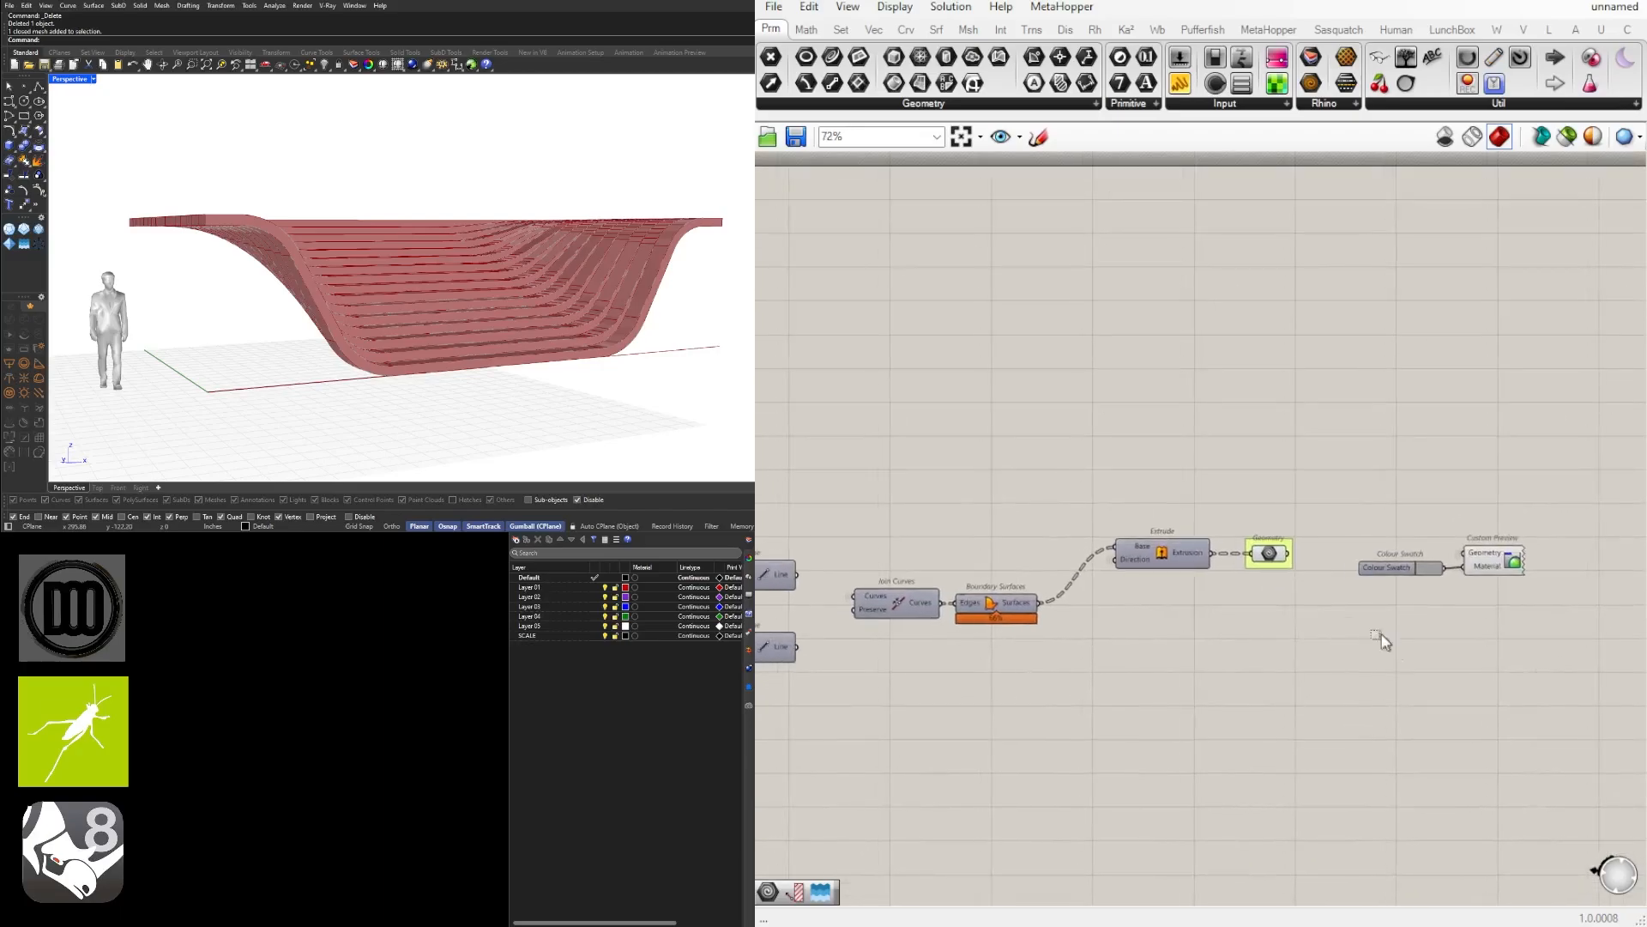
{"action": "mouse_move", "coordinate": [1397, 639]}
{"action": "left_mouse_down"}
{"action": "mouse_move", "coordinate": [1263, 649]}
{"action": "mouse_move", "coordinate": [1304, 646]}
{"action": "left_mouse_up"}
{"action": "left_click_drag", "start_coordinate": [1493, 641], "coordinate": [1369, 554]}
{"action": "scroll", "coordinate": [1456, 550], "scroll_direction": "up", "scroll_amount": 3}
{"action": "left_click_drag", "start_coordinate": [1500, 555], "coordinate": [1437, 551]}
{"action": "left_click", "coordinate": [1495, 590]}
Step: Move the Extrude, Geometry, Colour Swatch and Custom Preview together so they sit directly beside the Boundary Surfaces component
{"action": "left_click_drag", "start_coordinate": [1527, 649], "coordinate": [1030, 536]}
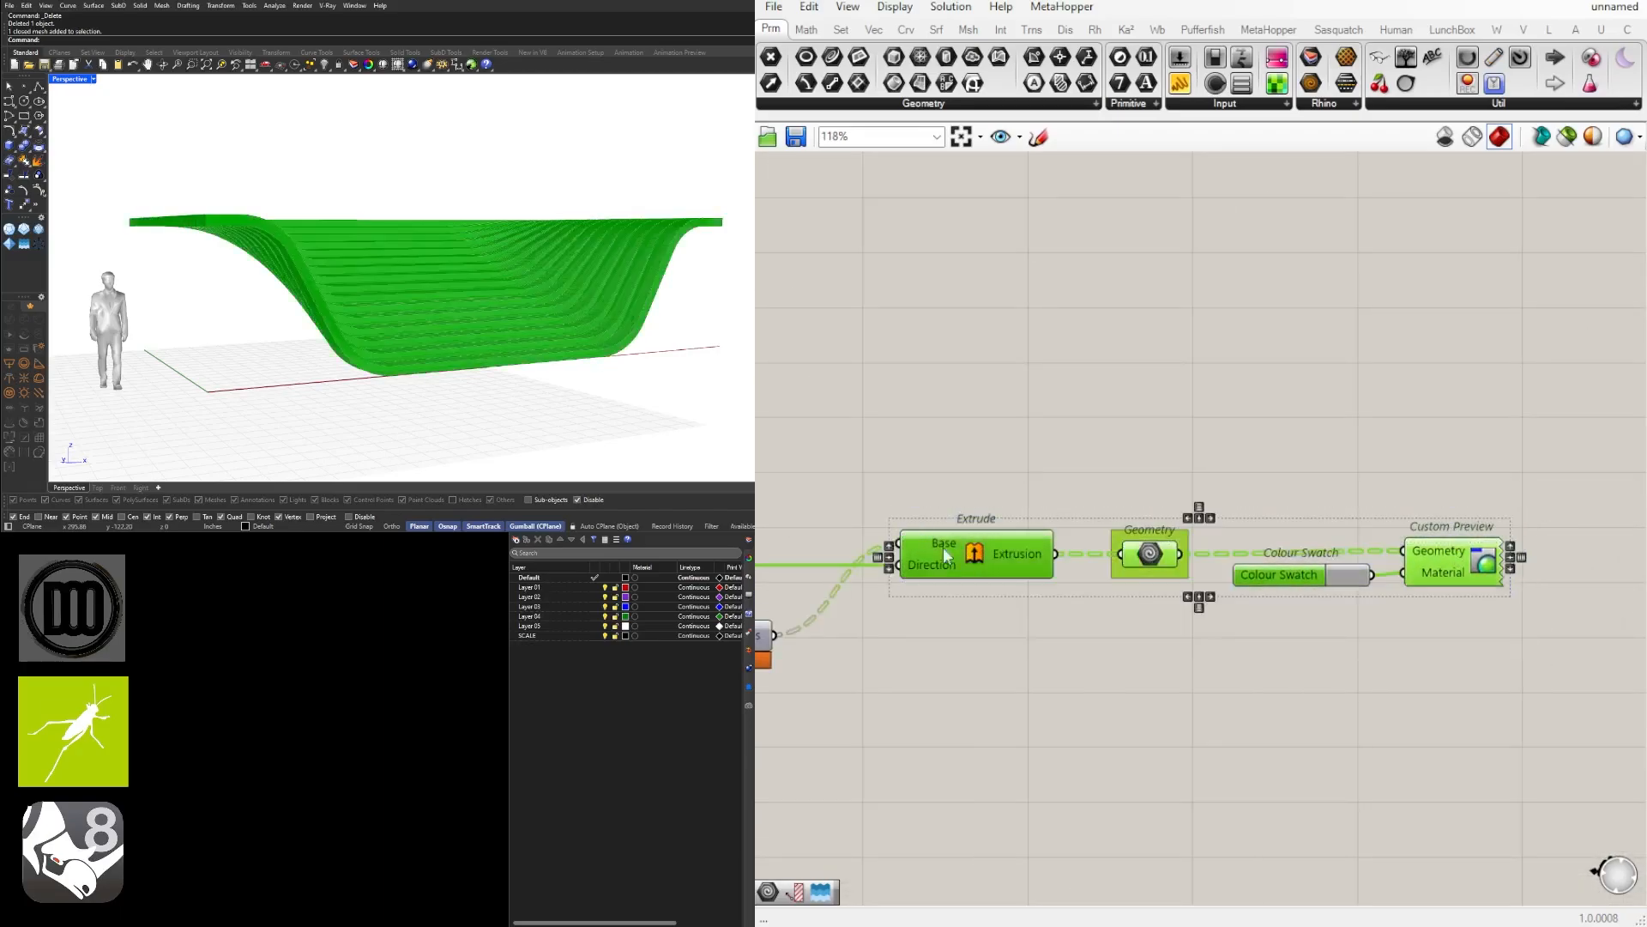
{"action": "scroll", "coordinate": [1299, 511], "scroll_direction": "up", "scroll_amount": 3}
{"action": "right_click_drag", "start_coordinate": [987, 549], "coordinate": [1124, 667]}
{"action": "left_click", "coordinate": [1160, 563]}
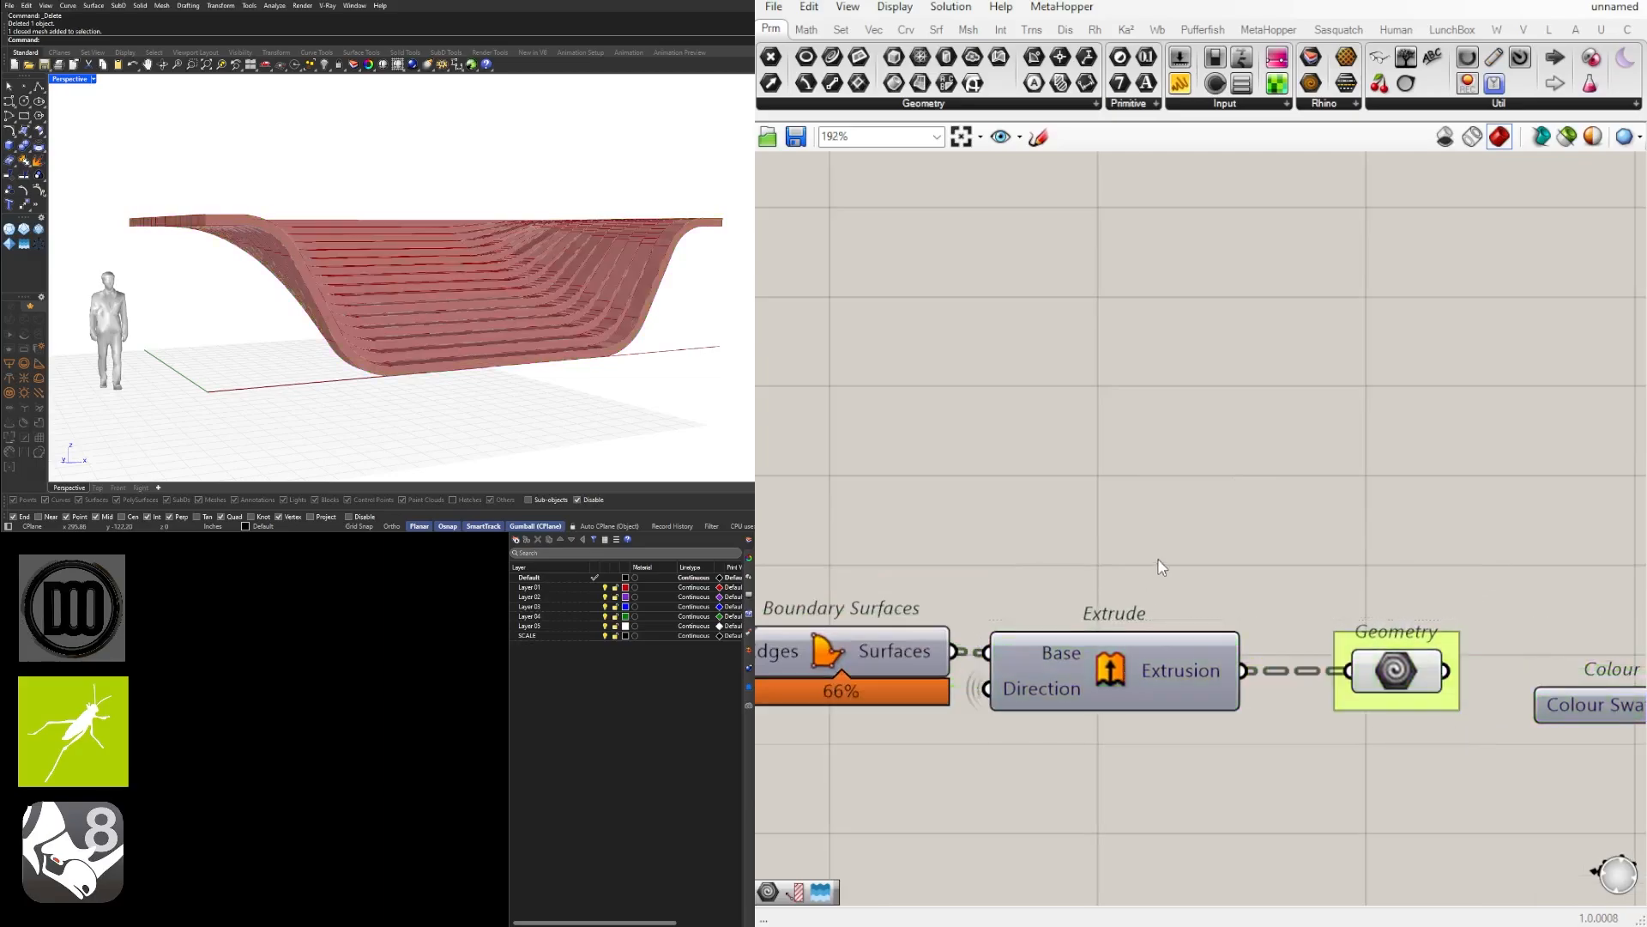
Step: Move the Geometry parameter, Colour Swatch and Custom Preview closer to the Extrude component
{"action": "scroll", "coordinate": [1223, 625], "scroll_direction": "down", "scroll_amount": 7}
{"action": "scroll", "coordinate": [1364, 671], "scroll_direction": "up", "scroll_amount": 4}
{"action": "left_click_drag", "start_coordinate": [1541, 722], "coordinate": [1135, 599]}
{"action": "scroll", "coordinate": [1177, 585], "scroll_direction": "up", "scroll_amount": 3}
{"action": "left_click", "coordinate": [1160, 531]}
{"action": "scroll", "coordinate": [1175, 564], "scroll_direction": "down", "scroll_amount": 5}
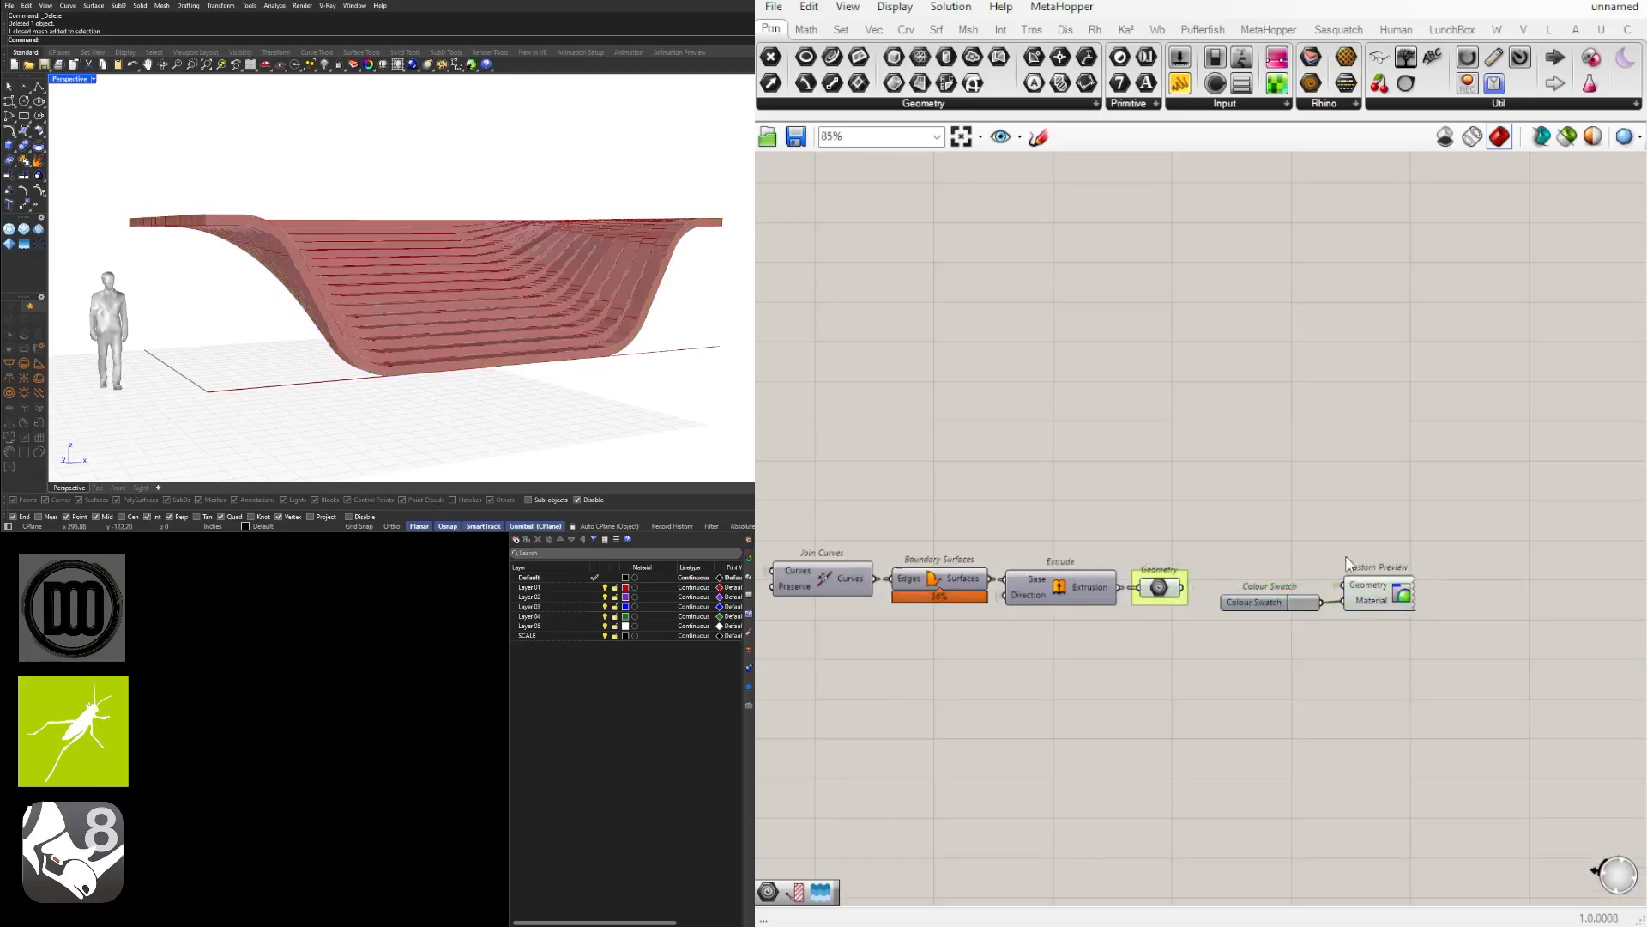
Step: Move the chain from Join Curves through Custom Preview closer to the two Line components
{"action": "scroll", "coordinate": [1346, 557], "scroll_direction": "down", "scroll_amount": 7}
{"action": "scroll", "coordinate": [1461, 673], "scroll_direction": "up", "scroll_amount": 3}
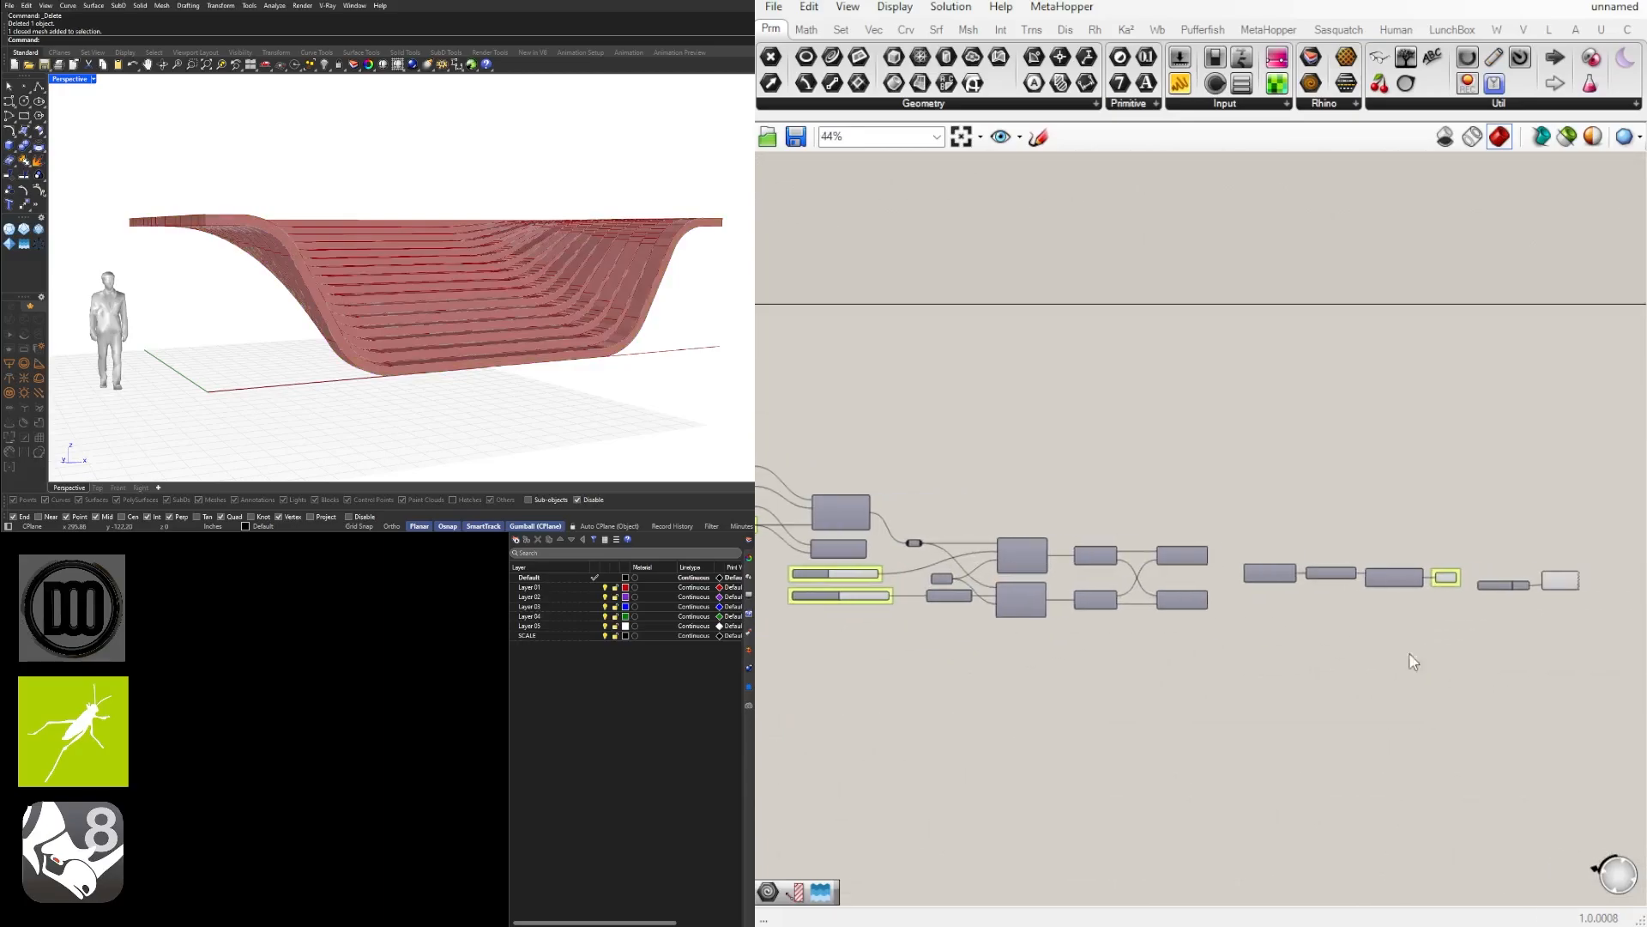
{"action": "left_click_drag", "start_coordinate": [1368, 654], "coordinate": [1599, 559]}
{"action": "scroll", "coordinate": [1266, 580], "scroll_direction": "up", "scroll_amount": 5}
{"action": "left_click_drag", "start_coordinate": [1266, 579], "coordinate": [1237, 582]}
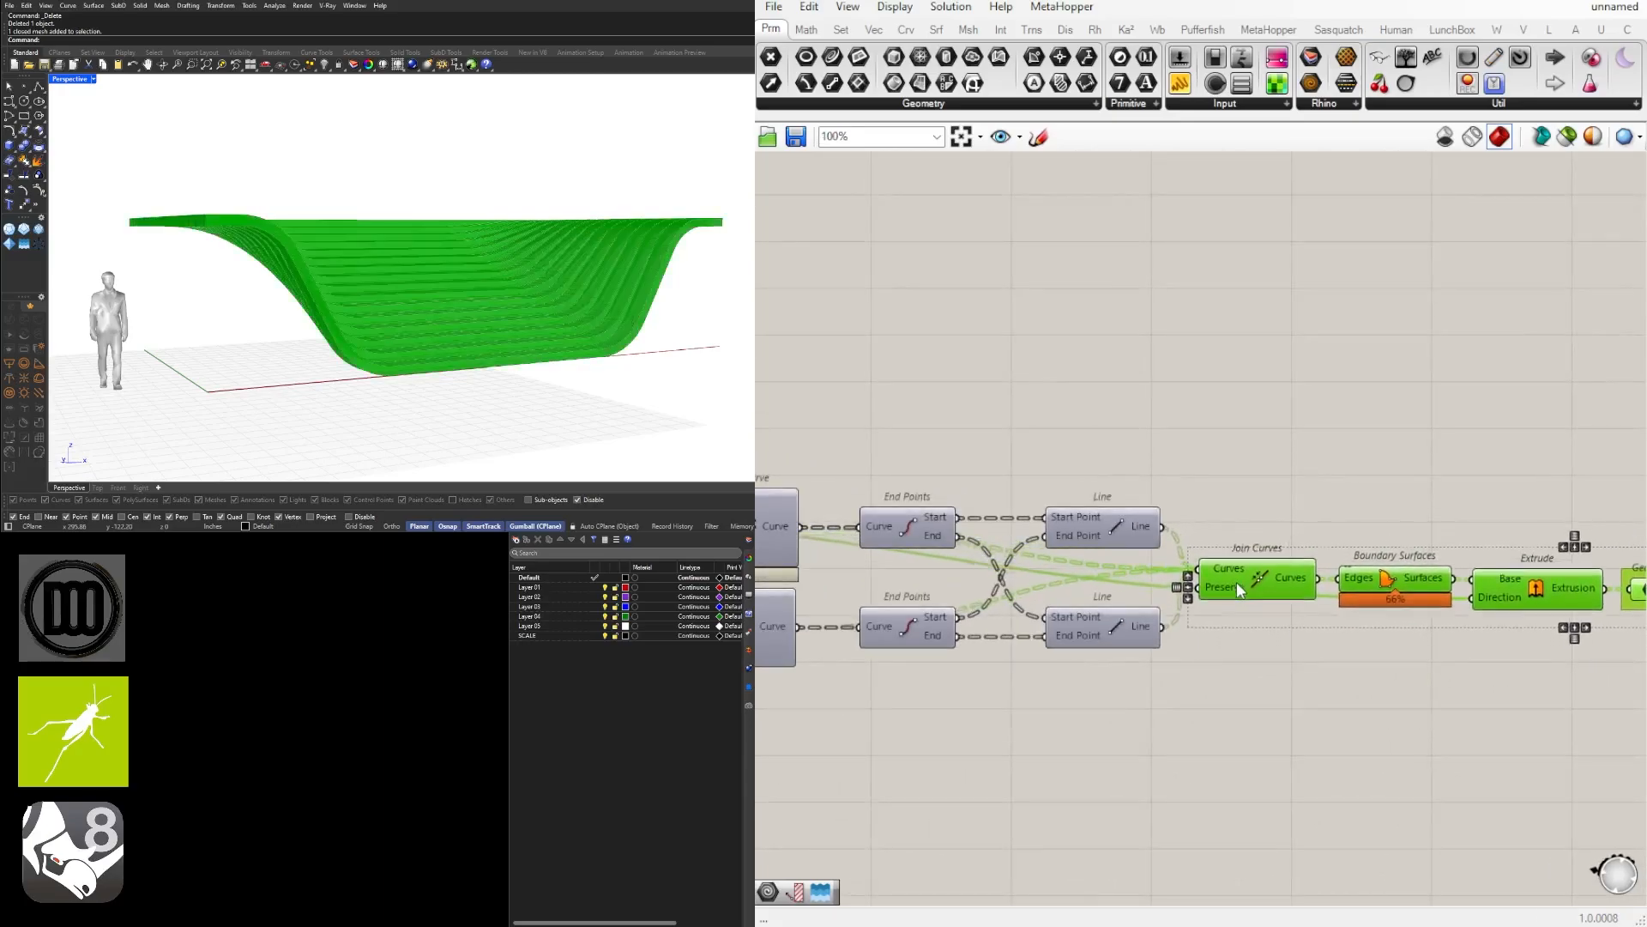
{"action": "left_click", "coordinate": [1244, 509]}
Step: Bring the two Line components closer together vertically, between the End Points and Join Curves components
{"action": "right_click_drag", "start_coordinate": [1109, 626], "coordinate": [1197, 626]}
{"action": "left_click", "coordinate": [1198, 606]}
{"action": "left_click_drag", "start_coordinate": [1200, 608], "coordinate": [1200, 605]}
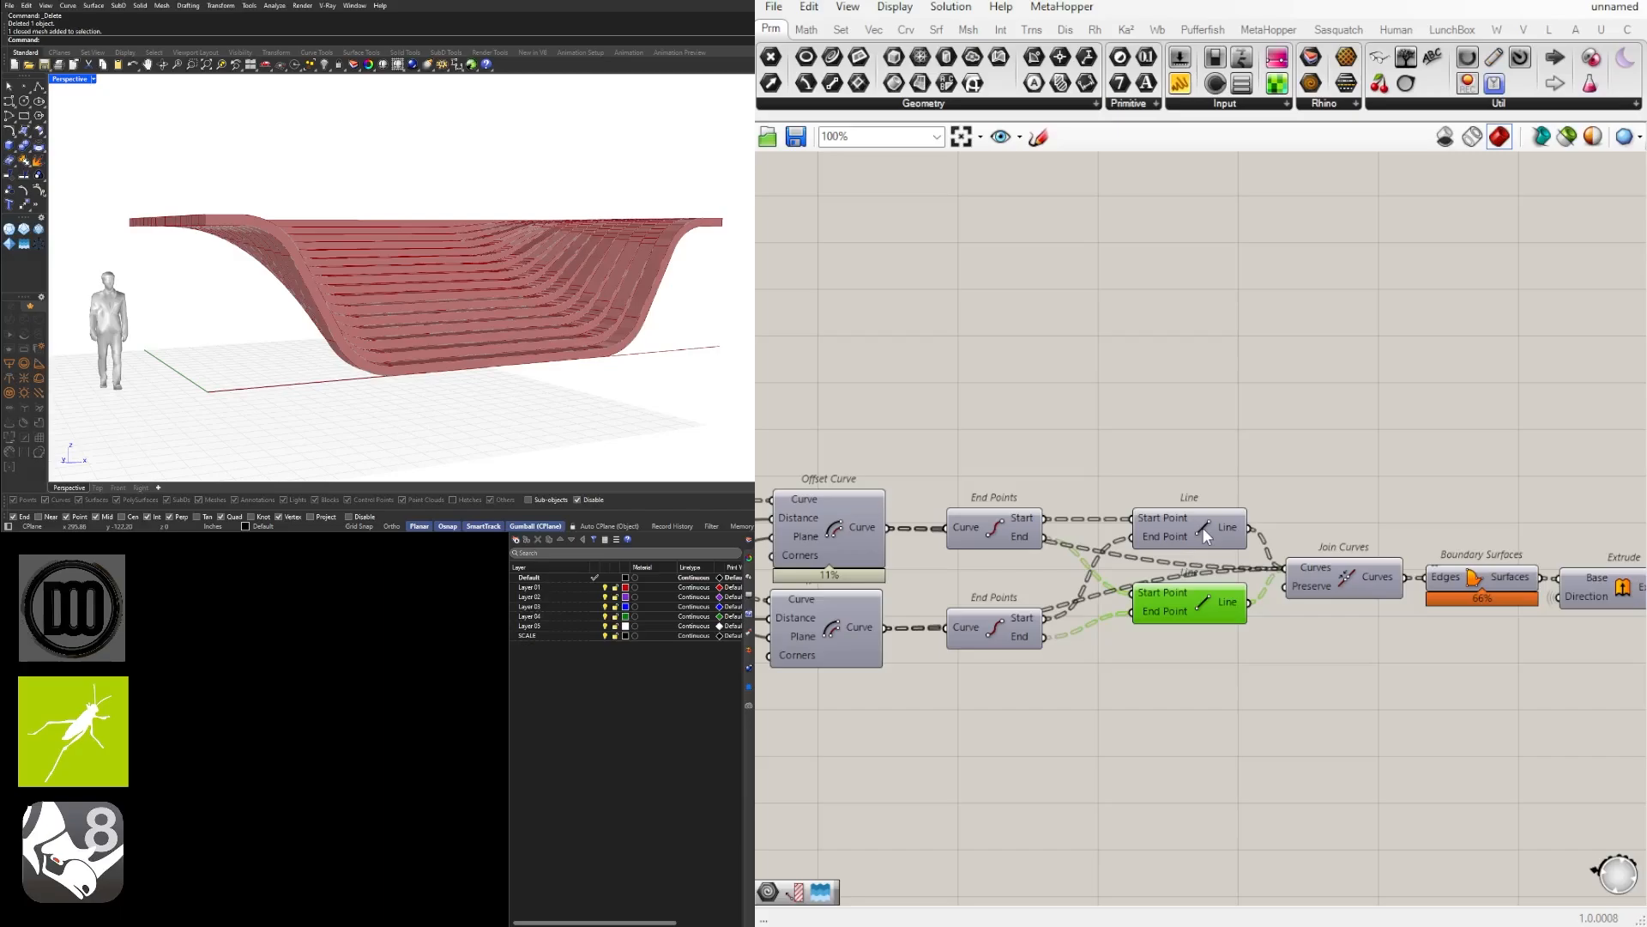
{"action": "left_click_drag", "start_coordinate": [1201, 528], "coordinate": [1200, 546]}
{"action": "left_click", "coordinate": [1218, 498]}
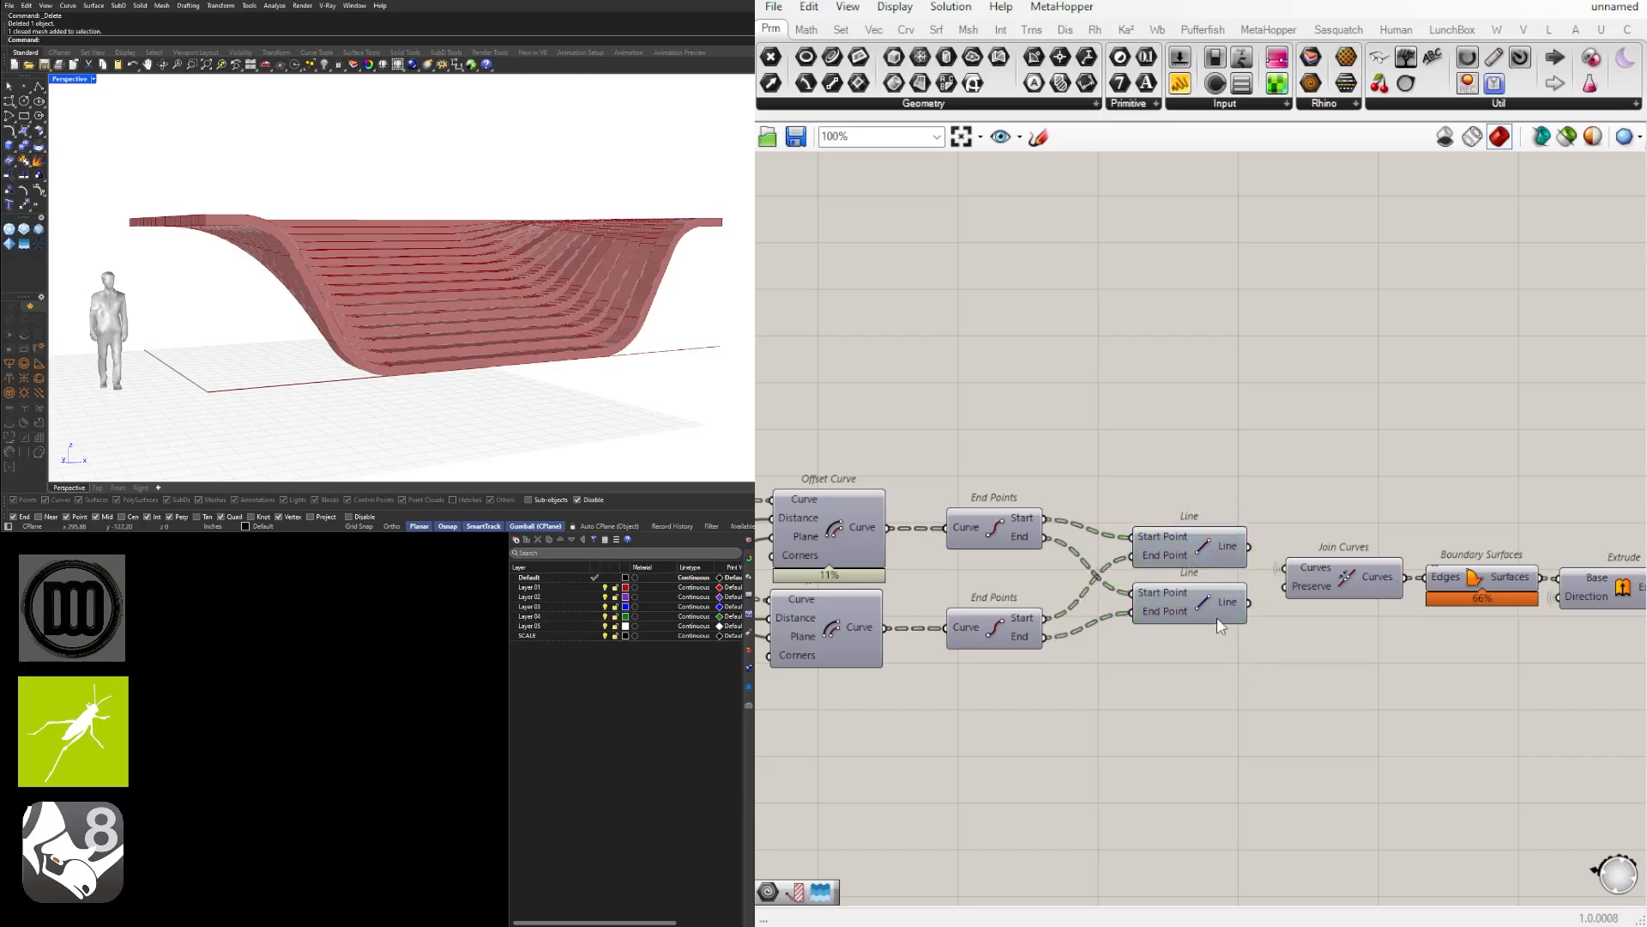
Step: Move the Curve parameter that follows the Fillet component close to the Fillet's output
{"action": "scroll", "coordinate": [1248, 678], "scroll_direction": "down", "scroll_amount": 5}
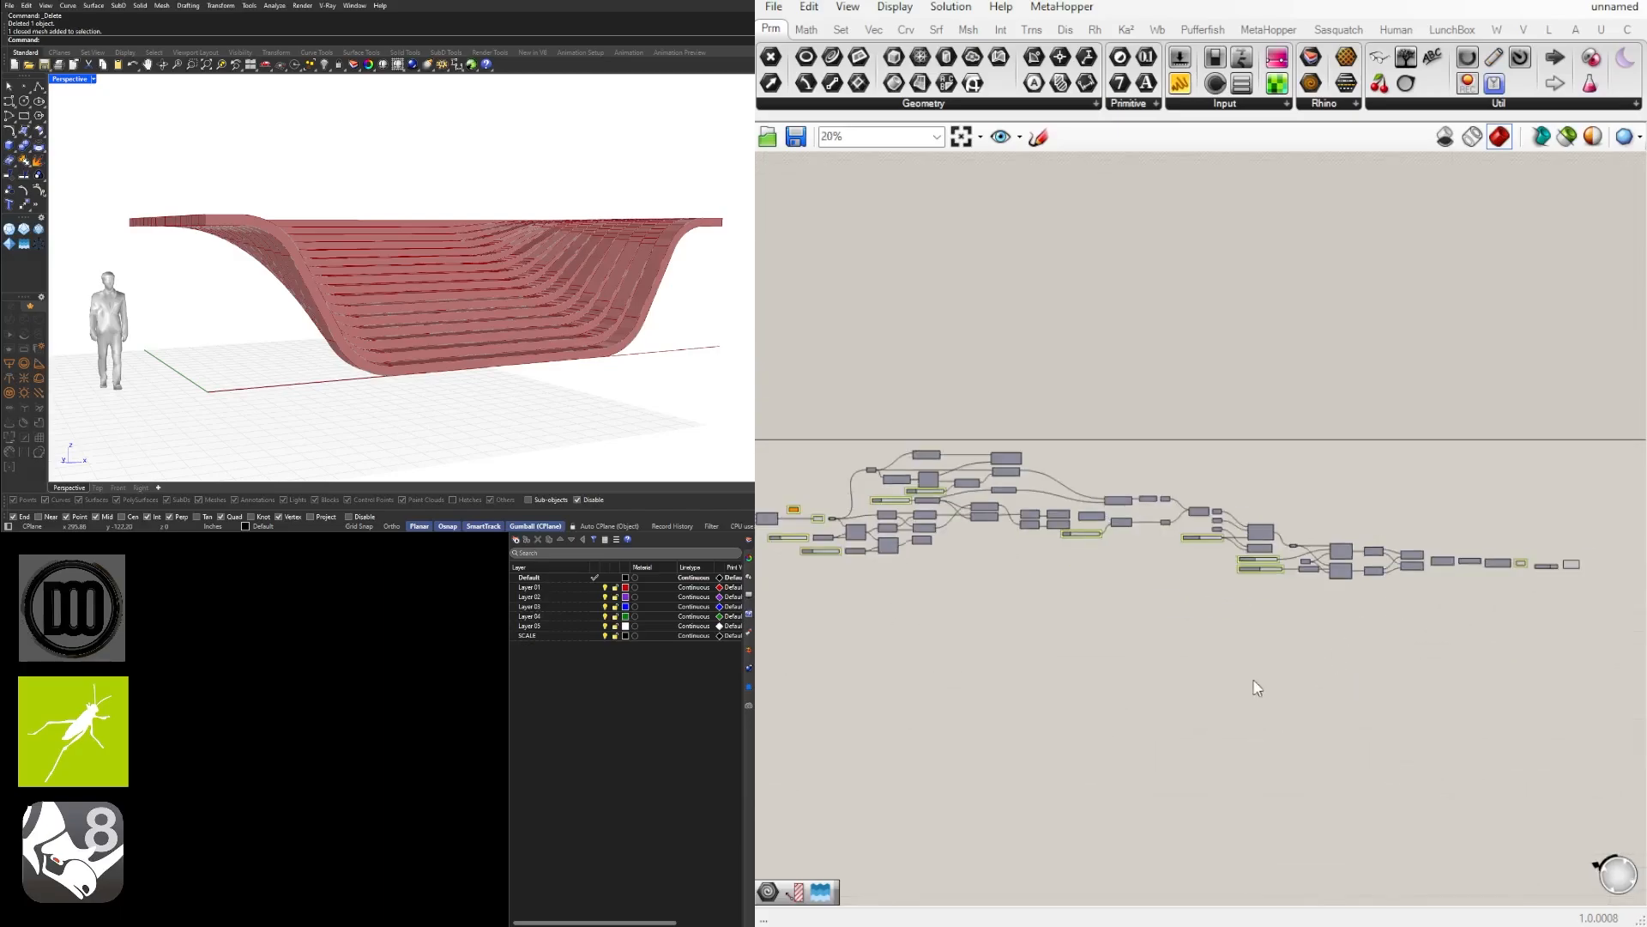
{"action": "scroll", "coordinate": [1163, 565], "scroll_direction": "up", "scroll_amount": 5}
{"action": "left_click_drag", "start_coordinate": [1177, 539], "coordinate": [1057, 537]}
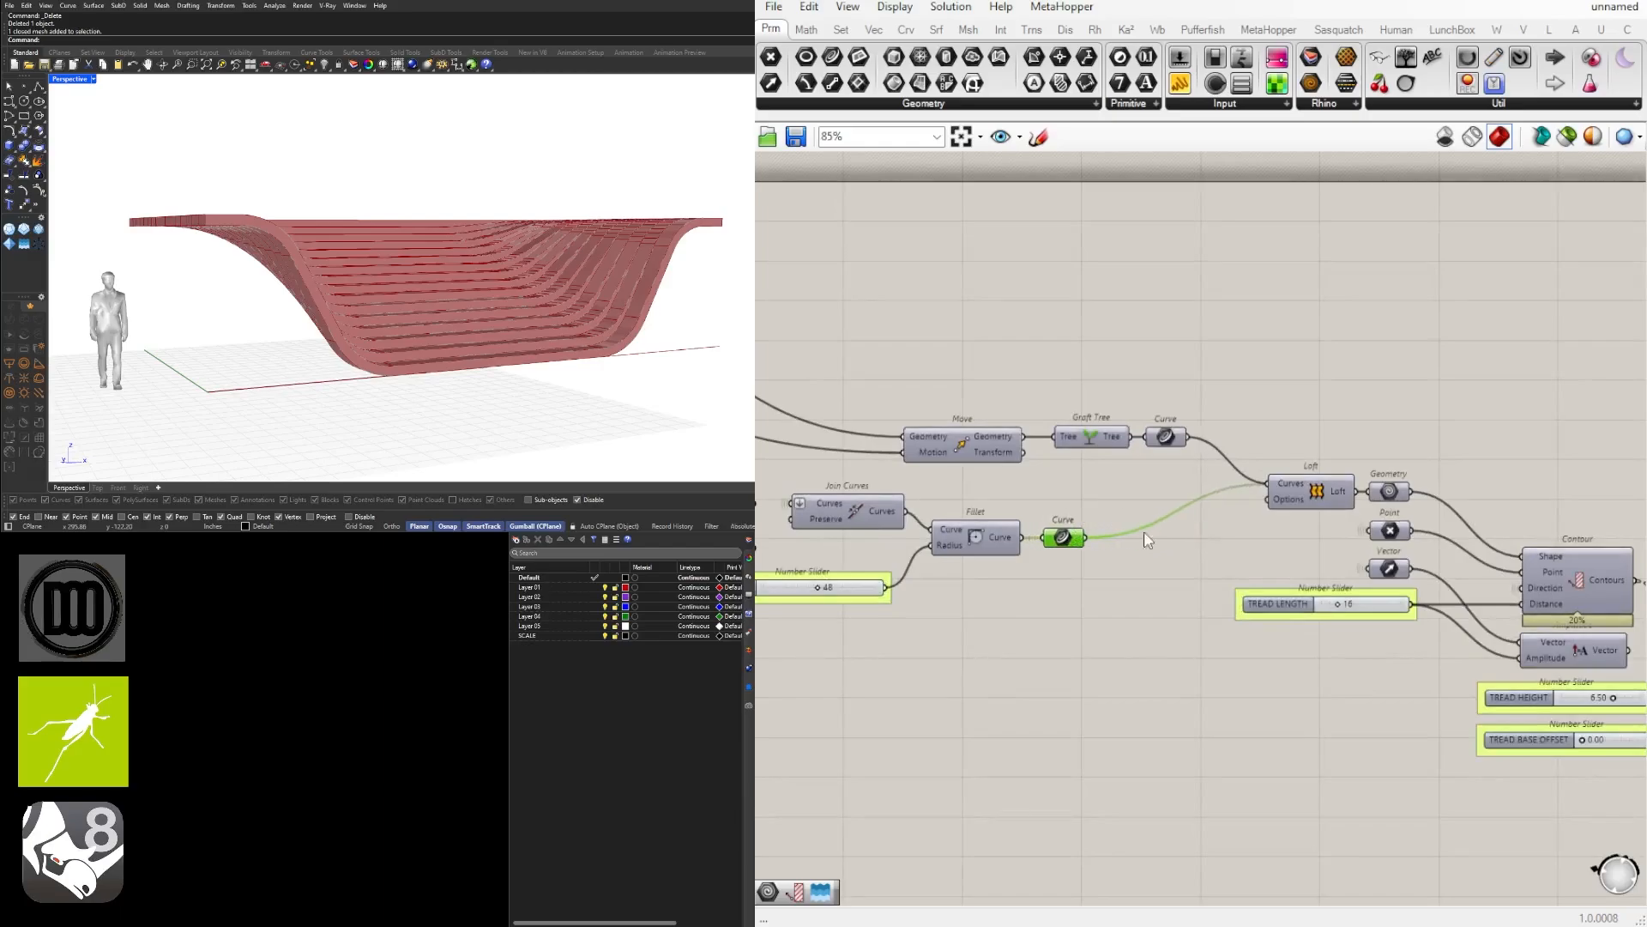
{"action": "scroll", "coordinate": [1149, 549], "scroll_direction": "down", "scroll_amount": 6}
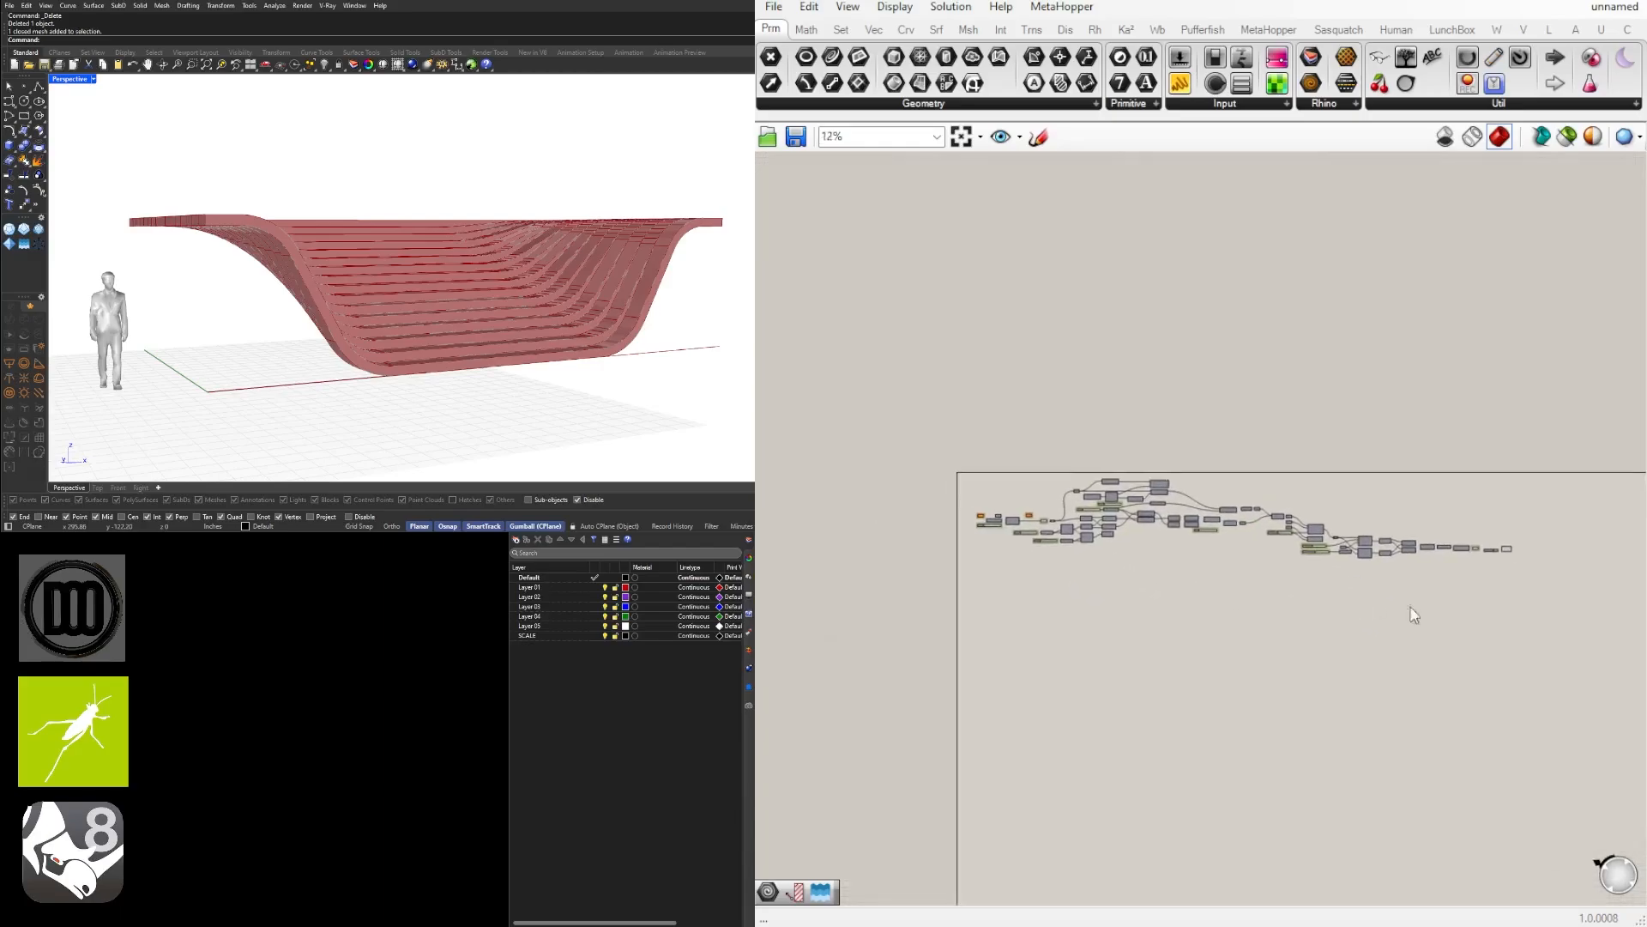
{"action": "left_click_drag", "start_coordinate": [1553, 670], "coordinate": [1034, 456]}
{"action": "scroll", "coordinate": [1175, 536], "scroll_direction": "up", "scroll_amount": 2}
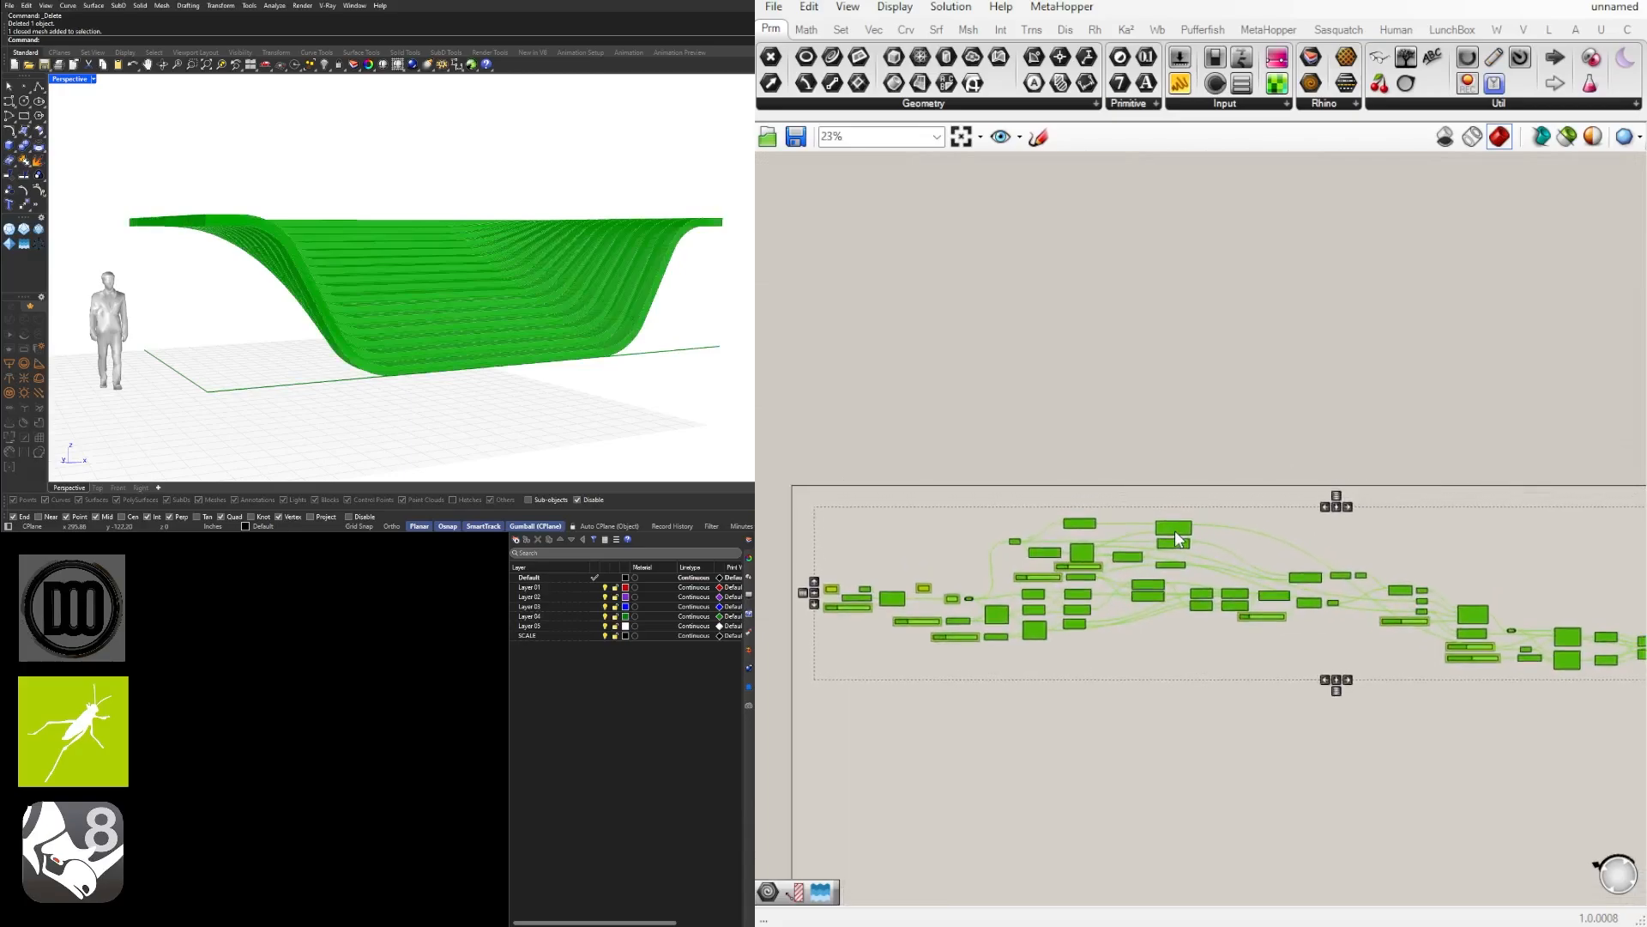
{"action": "left_click", "coordinate": [906, 170]}
{"action": "left_click", "coordinate": [962, 137]}
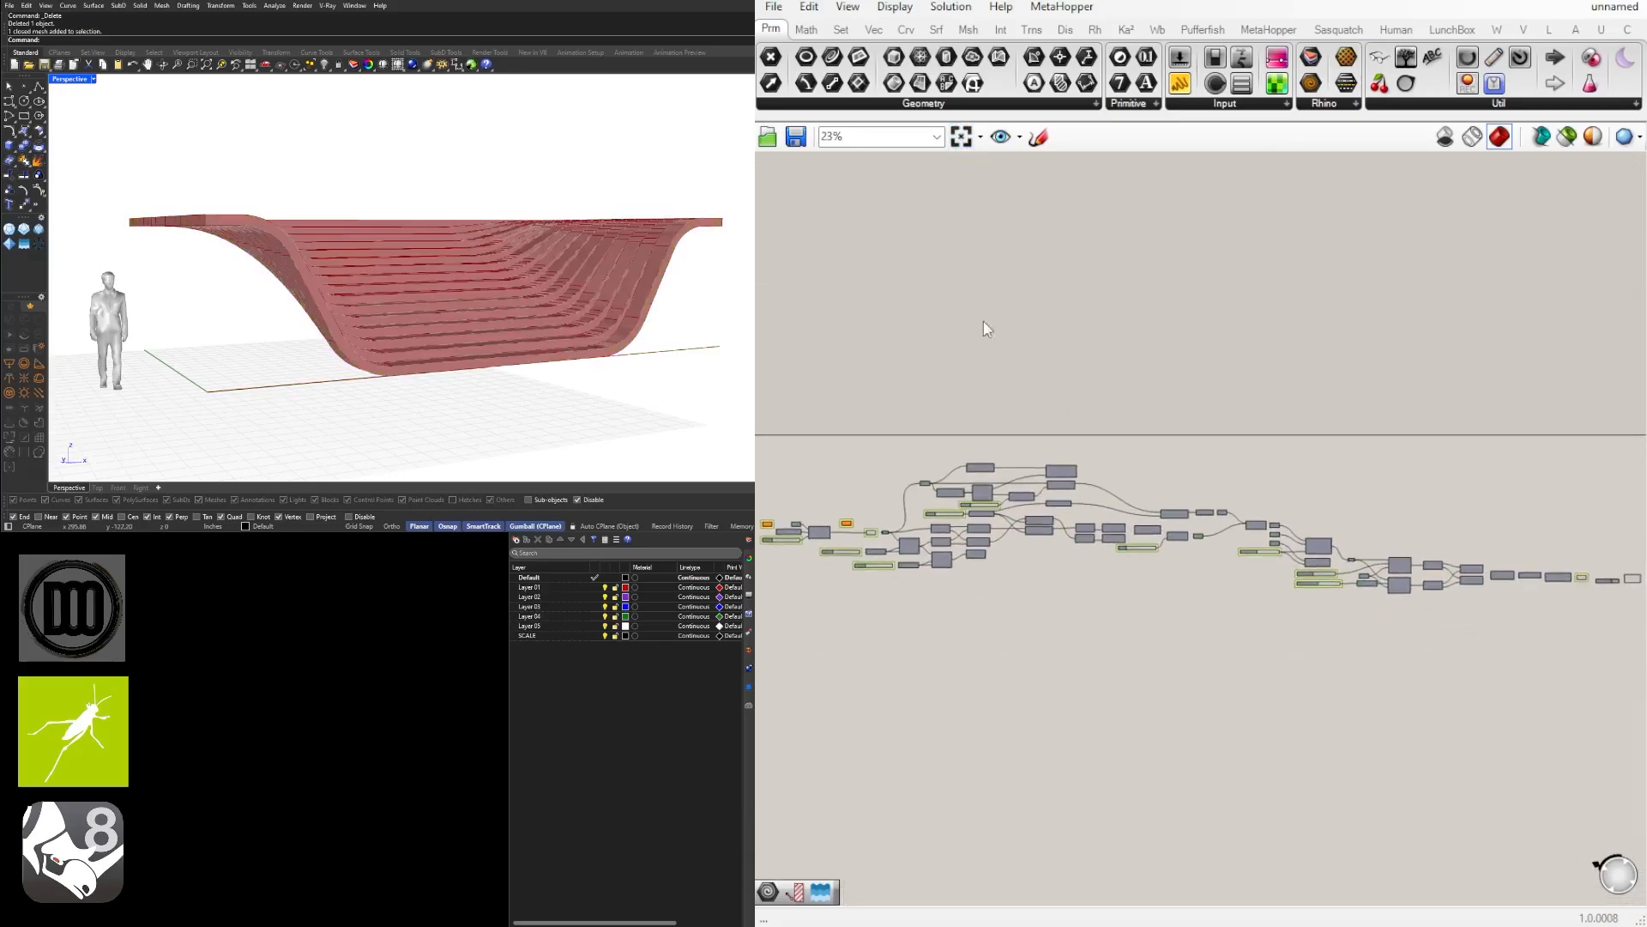